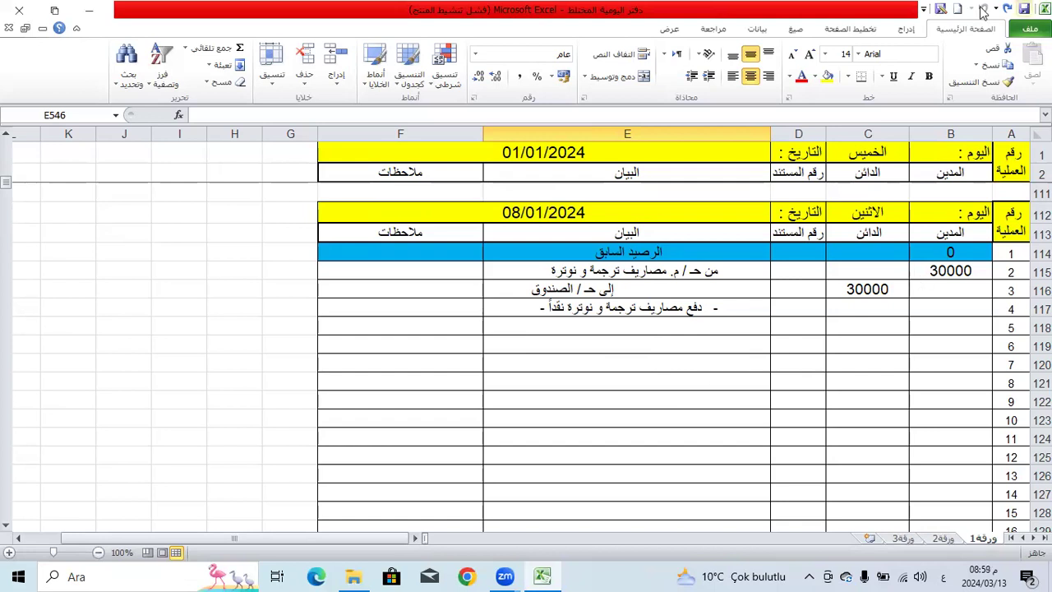
Look through the insert, page layout, formula, data, review and view commands, including the freeze panes options.
click(918, 28)
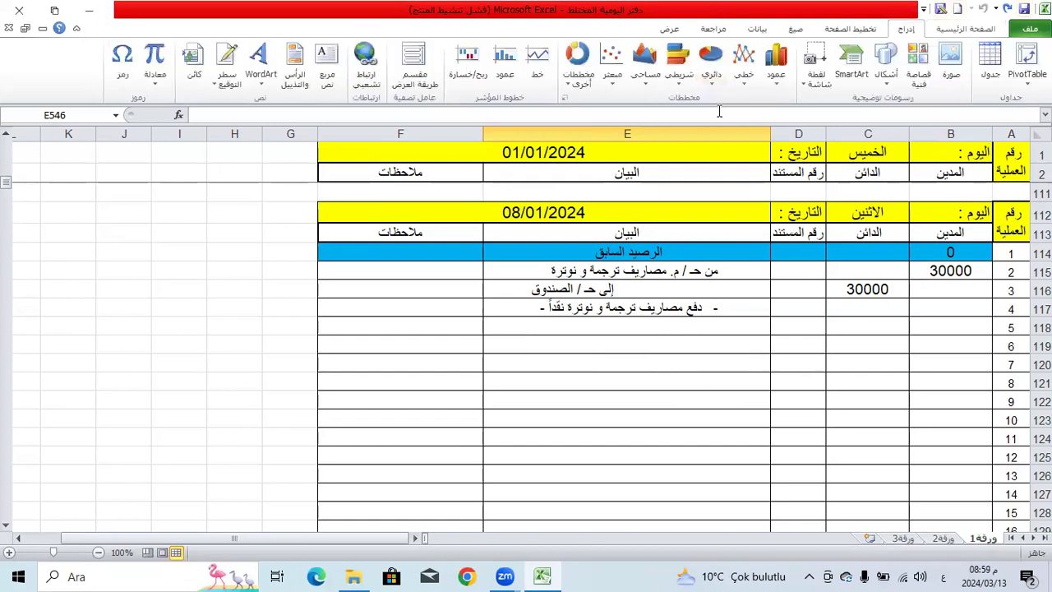
click(860, 31)
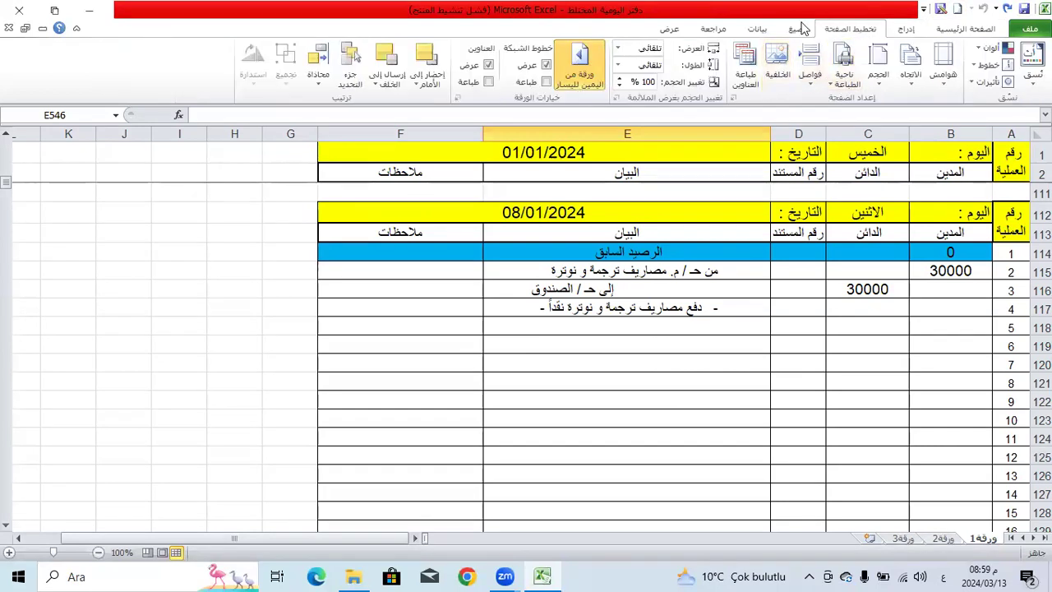
click(579, 60)
click(579, 61)
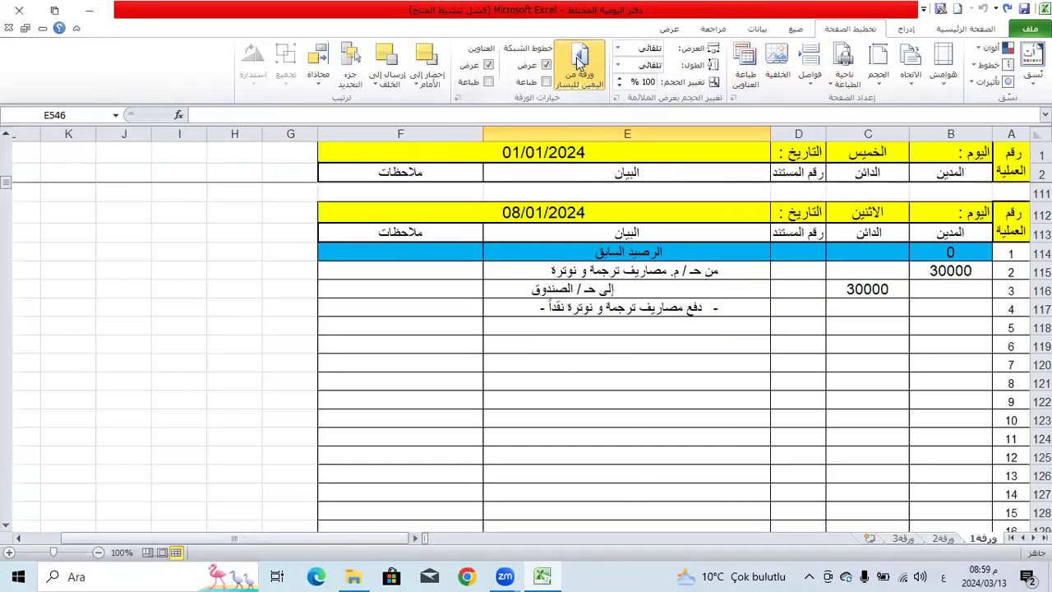
click(794, 30)
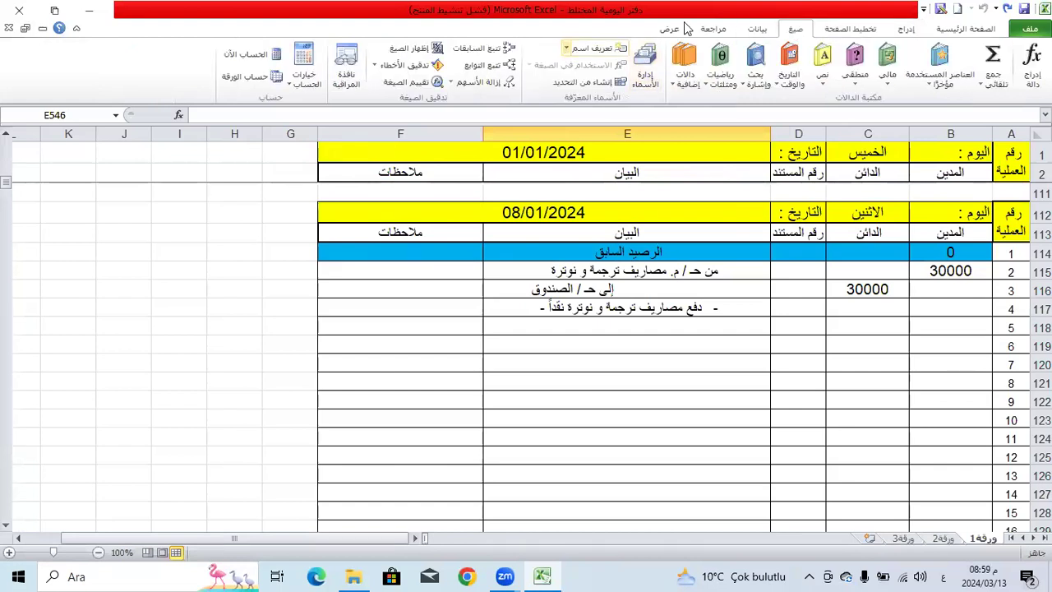
click(756, 29)
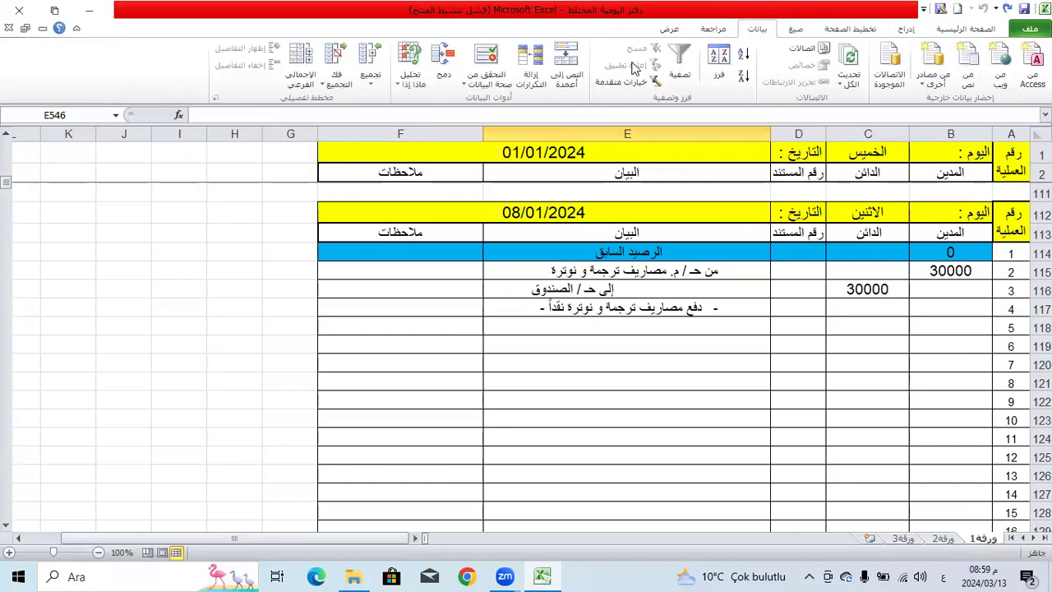
click(713, 28)
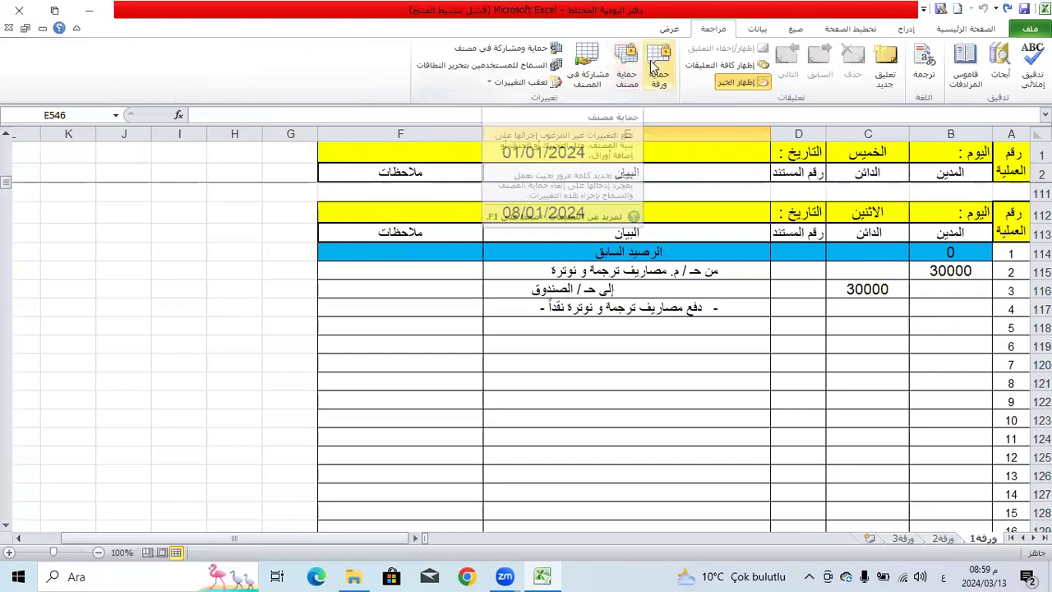
click(672, 29)
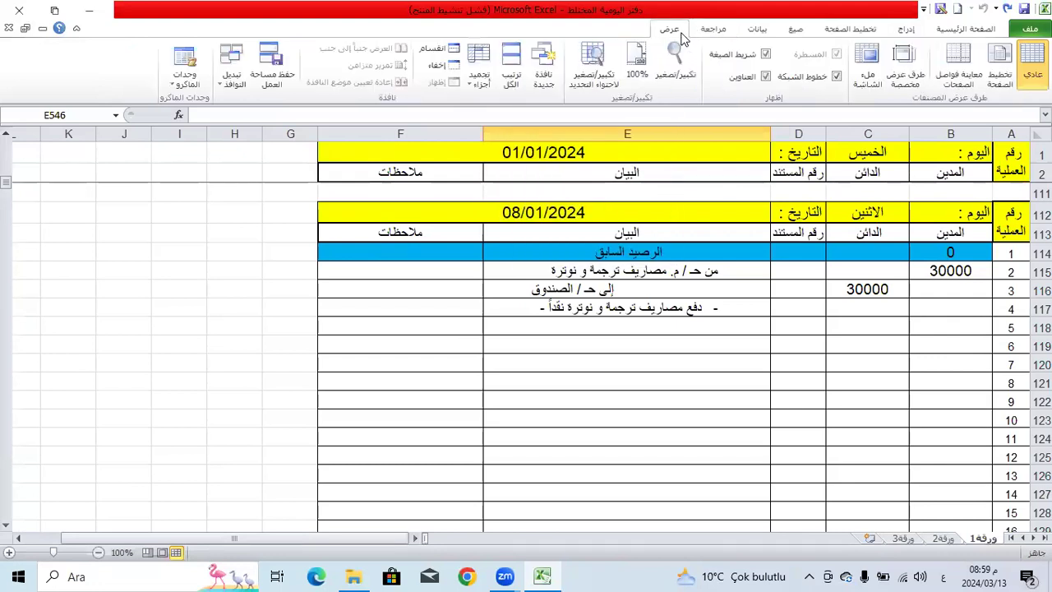
click(484, 67)
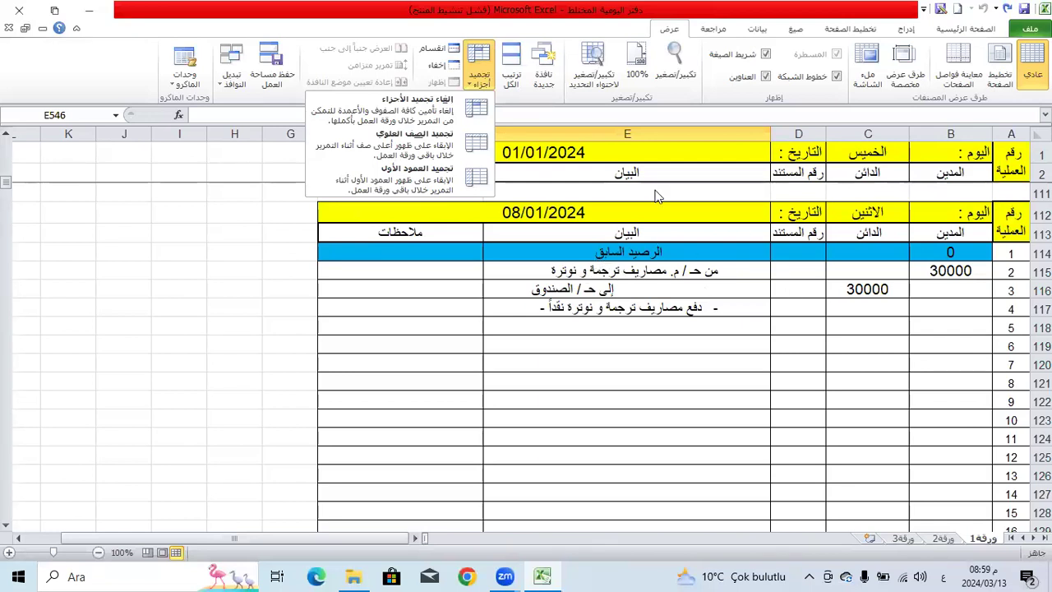
click(836, 35)
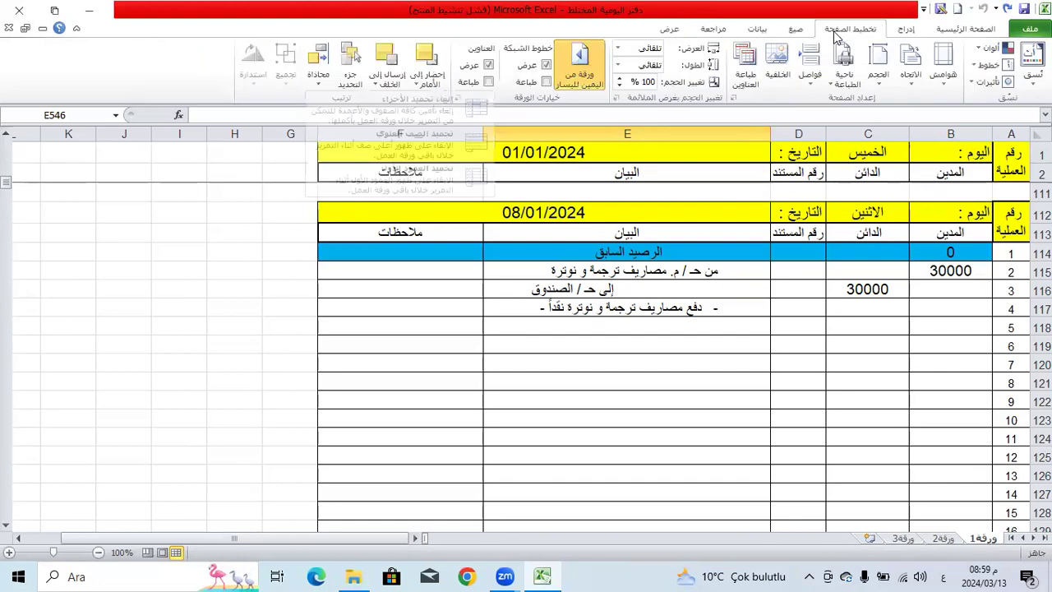
click(796, 29)
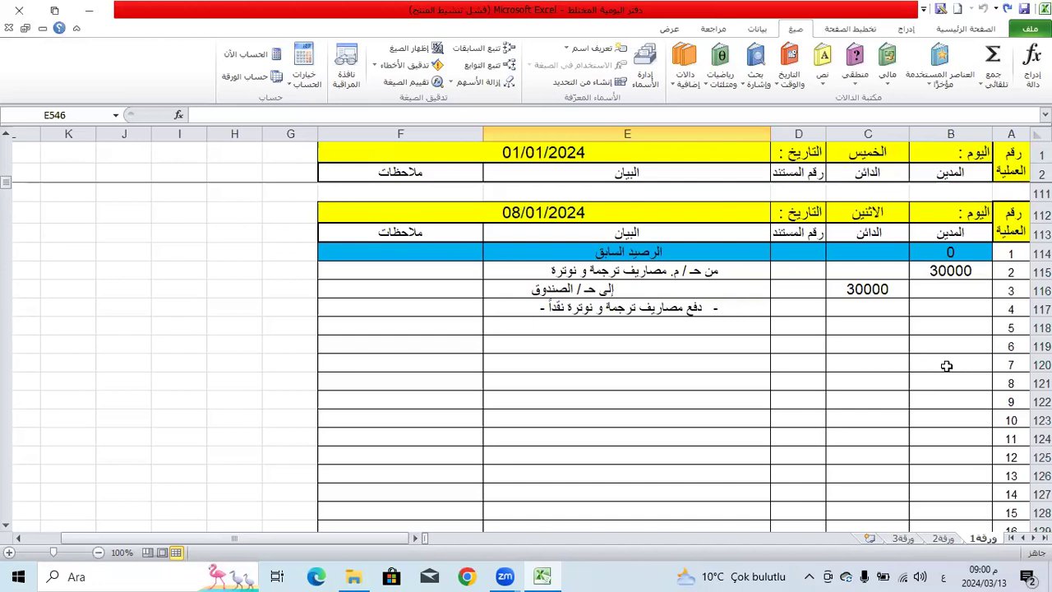
click(272, 362)
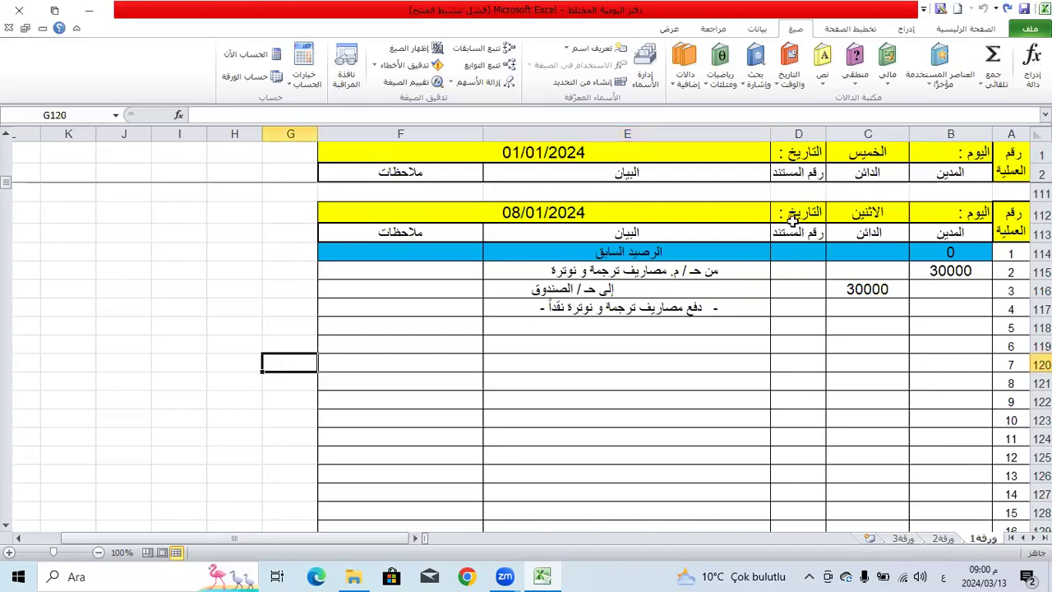
Open a new blank workbook.
key(ctrl+Tab)
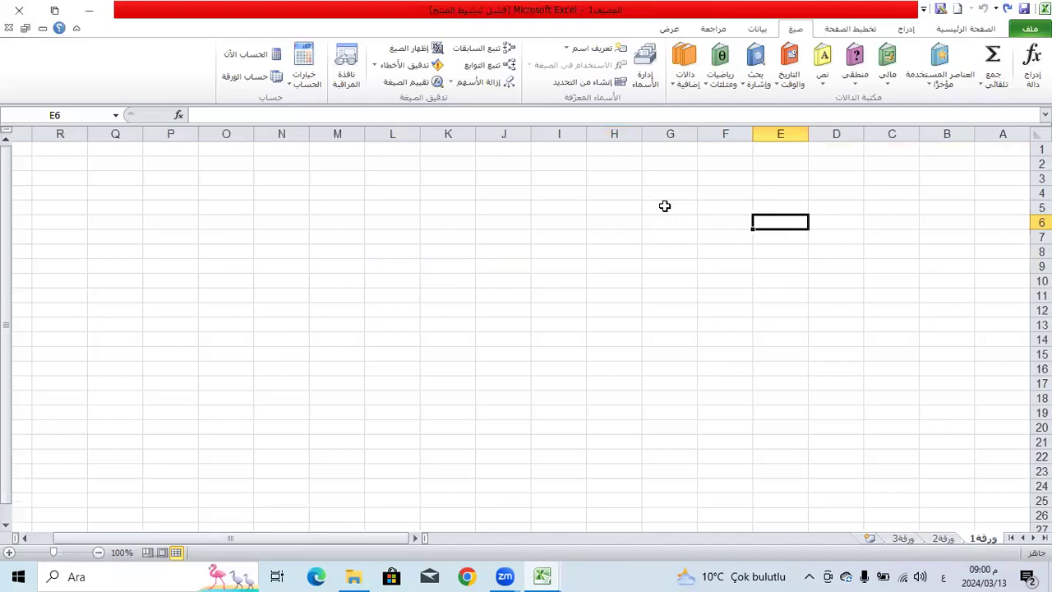
Write the note "ctrl + n" in cell G5 and clear it again.
click(660, 204)
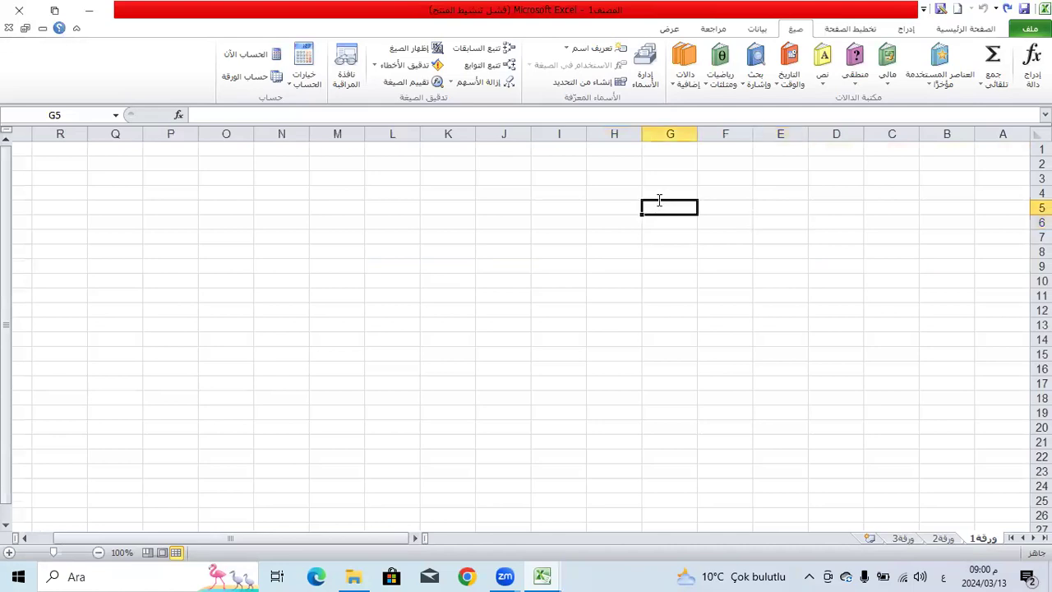
text(ذفق)
key(Escape)
key(alt+shift)
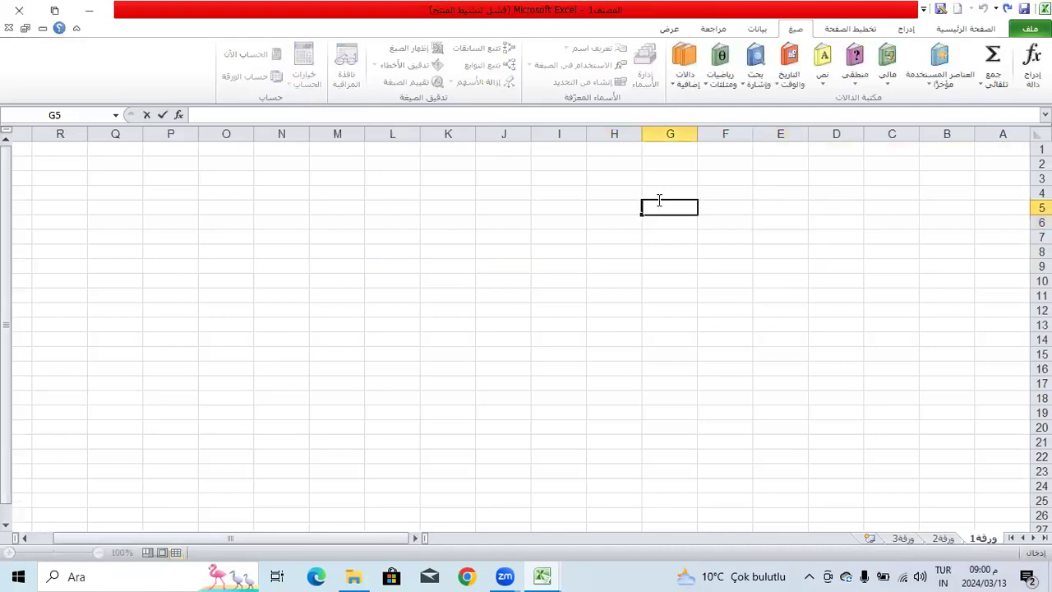
text(ctrl)
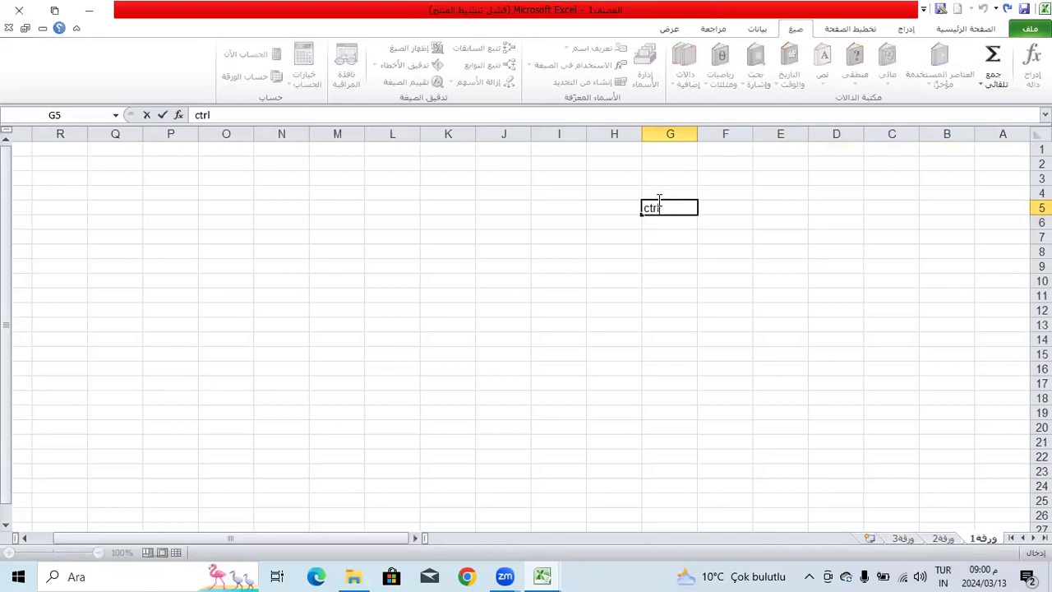
text( + n)
click(778, 337)
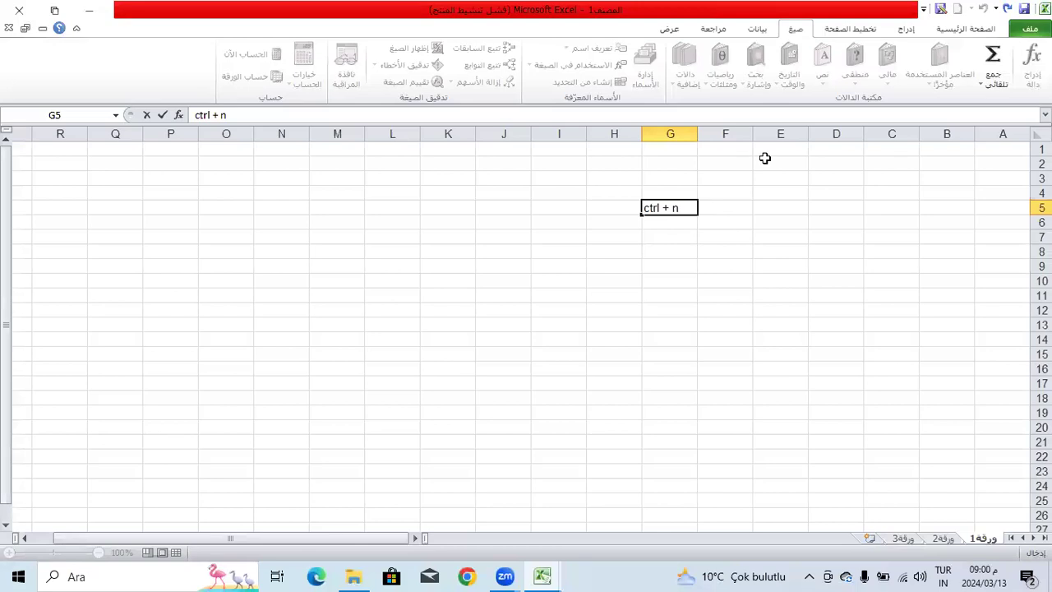
click(661, 217)
click(672, 206)
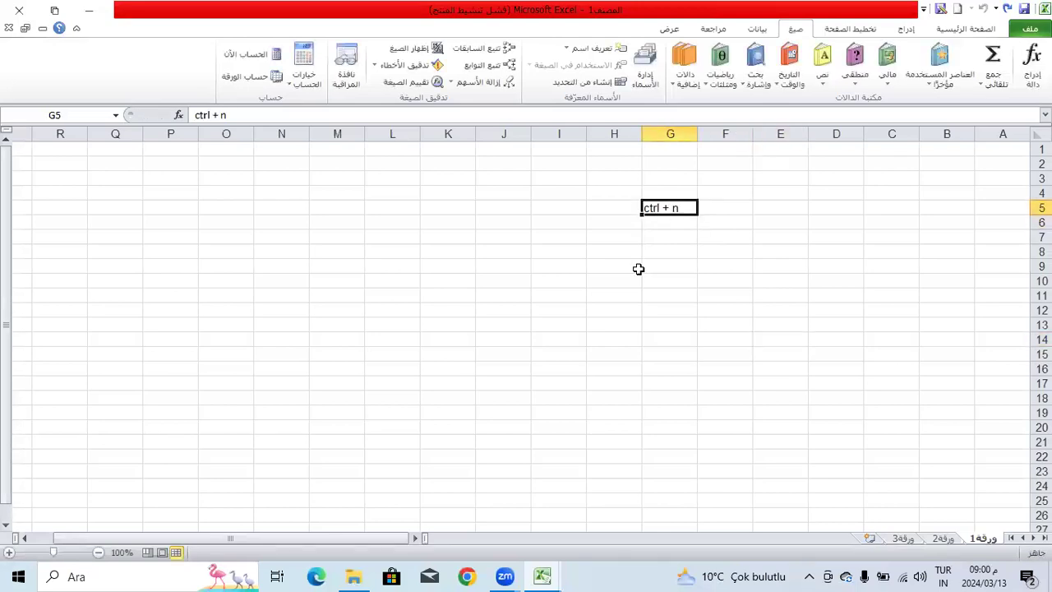
key(Delete)
click(638, 268)
Enter the column header "اسم العامل" in cell F4.
click(951, 32)
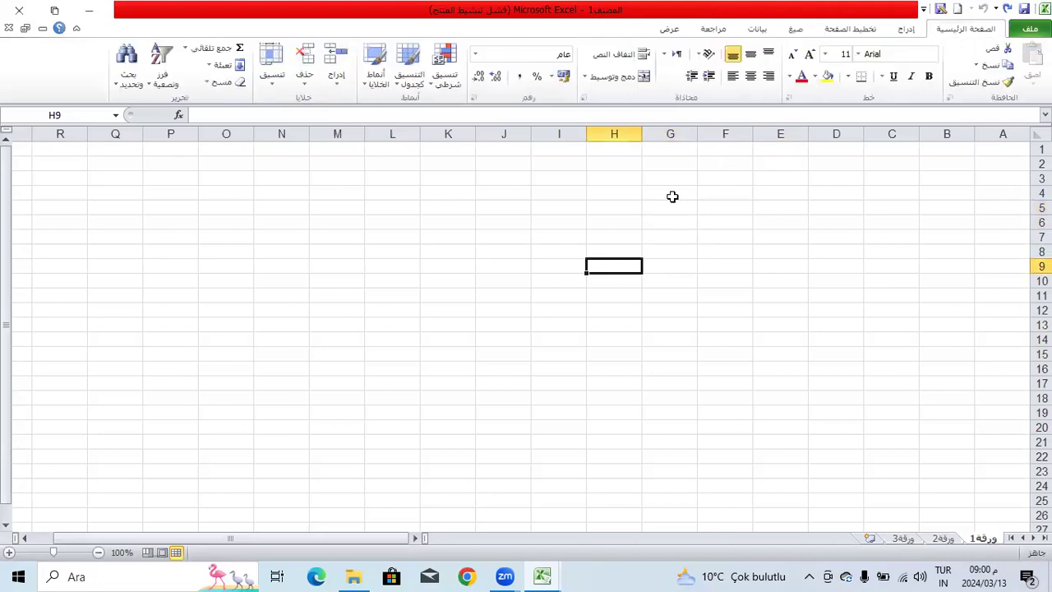
click(672, 194)
click(769, 198)
click(744, 198)
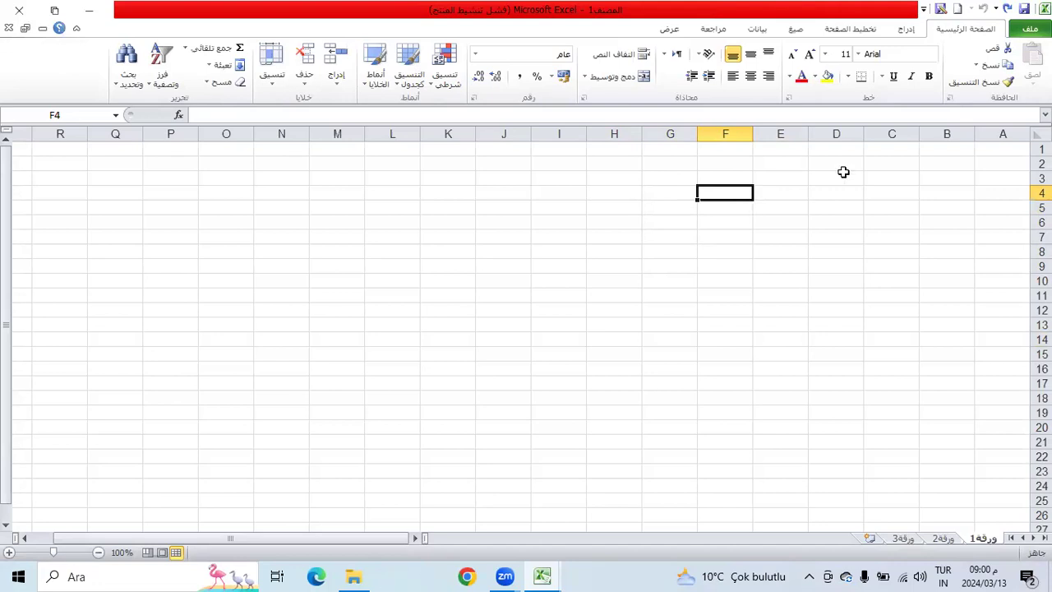
text(hs)
key(BackSpace)
key(BackSpace)
key(alt+shift)
key(alt+shift)
text(اسم العامل)
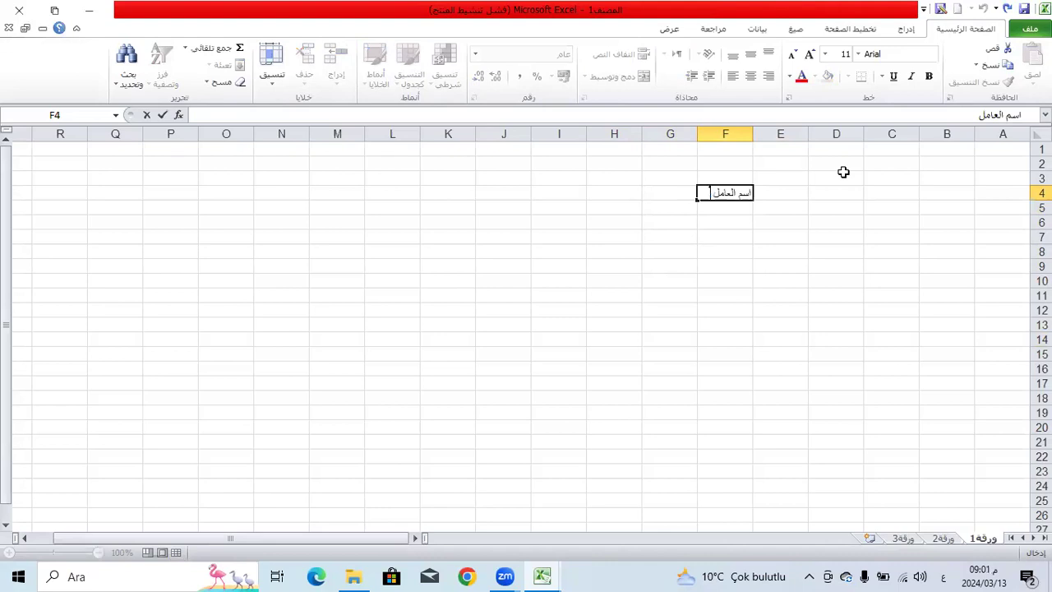
key(Tab)
Enter the column header "تاريخ بدأ العمل" in cell G4.
text(رات)
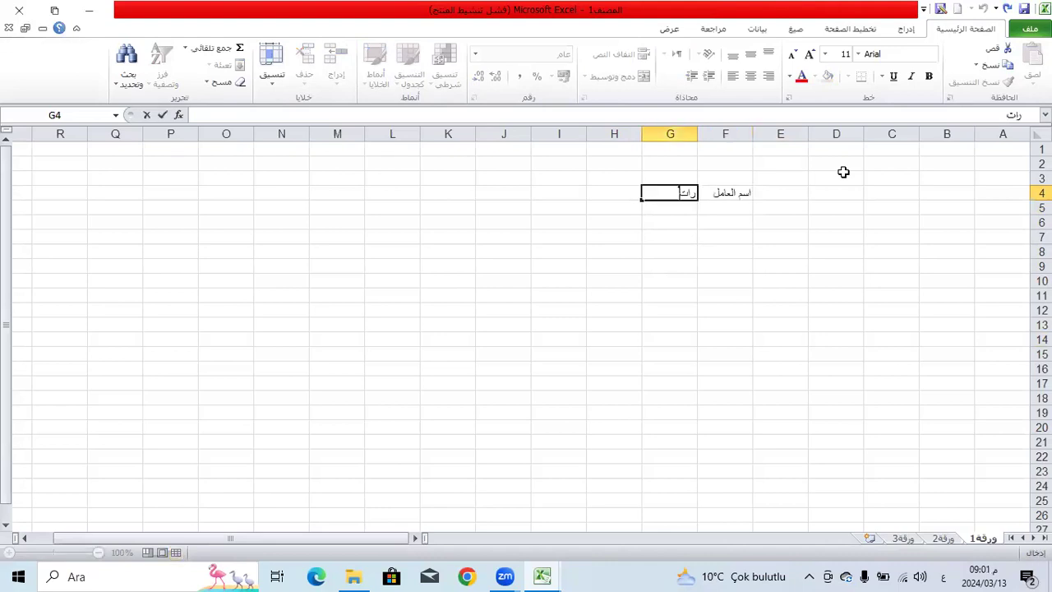
key(BackSpace)
key(BackSpace)
key(BackSpace)
text(تاريخ بدأ العمل)
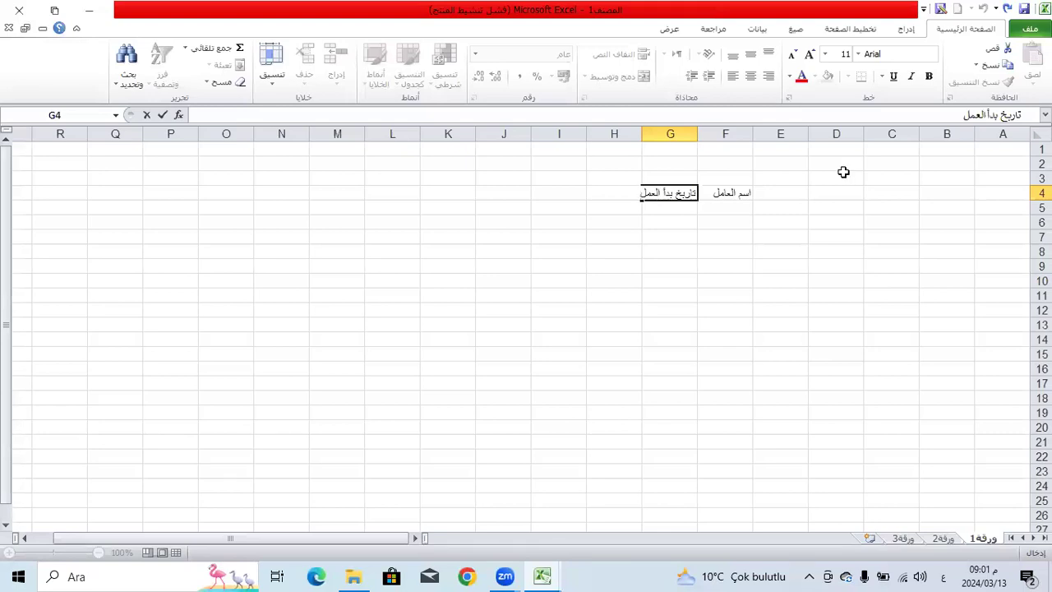
key(Tab)
Enter the column header "الوظيفة" in cell H4, correcting its spelling.
text(الوظيف)
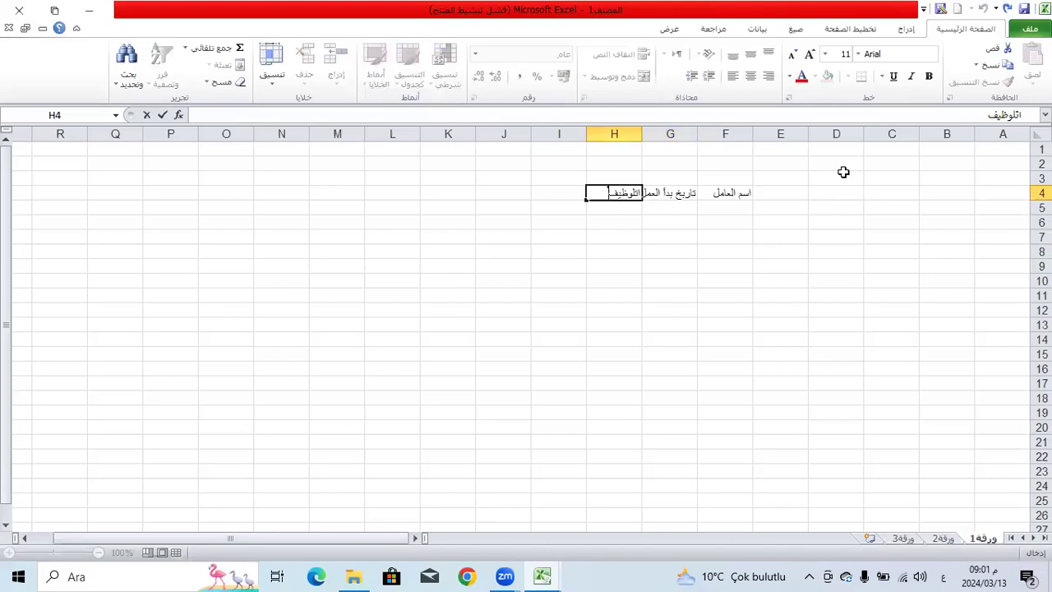
text(ة)
key(Tab)
key(Right)
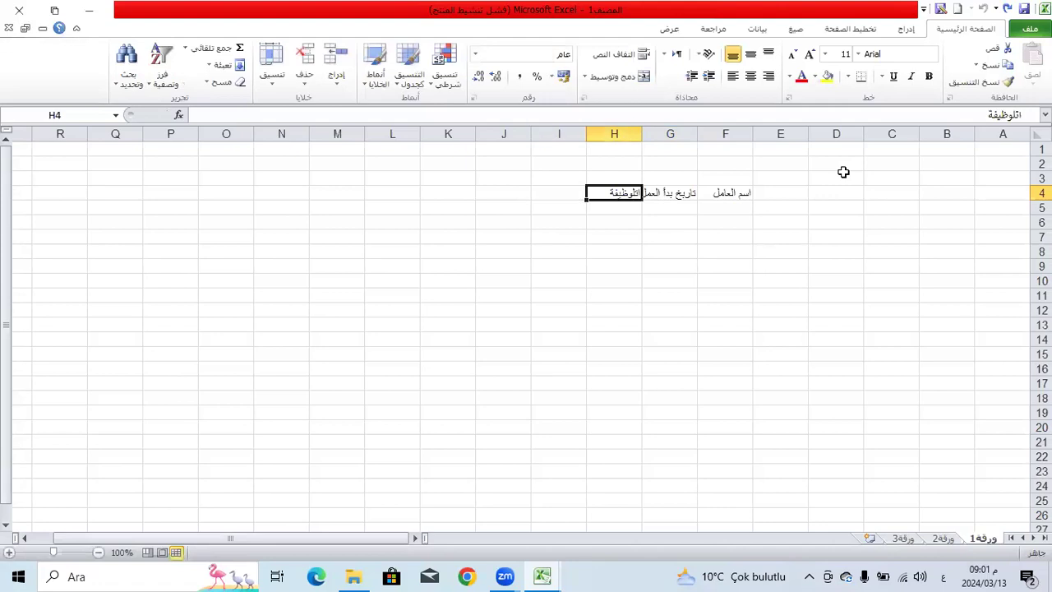
text(الوظيفة)
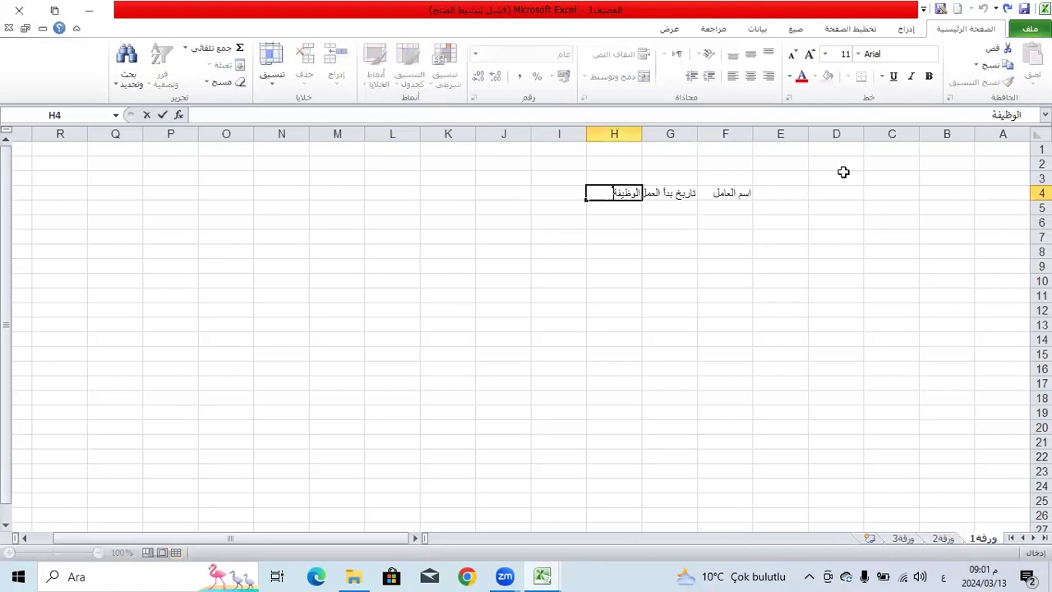
key(Tab)
Add the column headers "الراتب" in cell I4 and "ملاحظات" in cell J4.
text(الزرا)
key(BackSpace)
key(BackSpace)
key(BackSpace)
text(راتب)
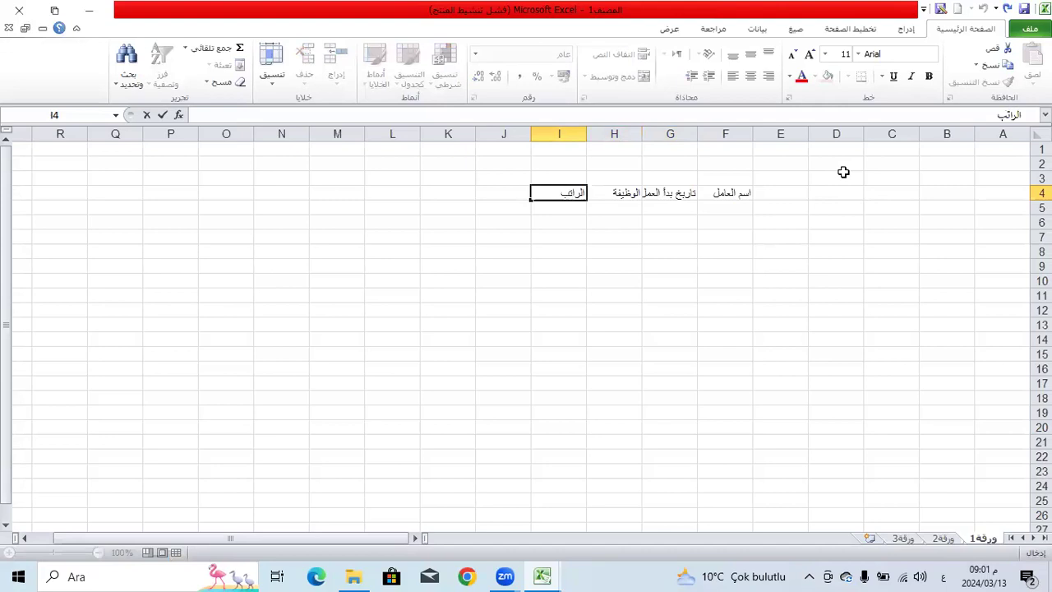
key(Tab)
text(ملاحظات)
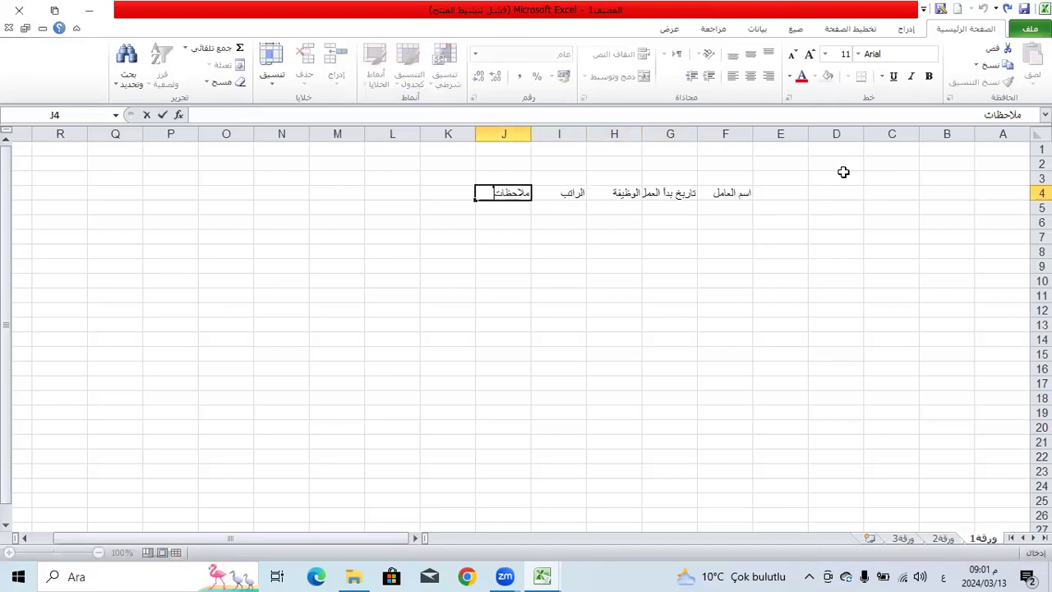
click(422, 309)
Fill in the first three workers' names in cells F5 to F7 under the worker name header.
click(722, 235)
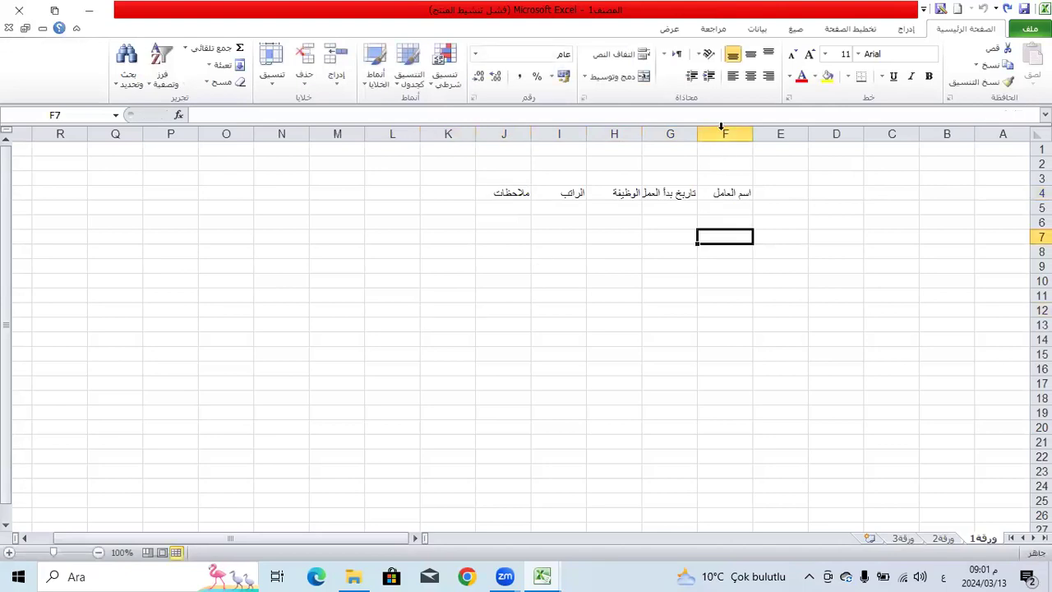
click(737, 210)
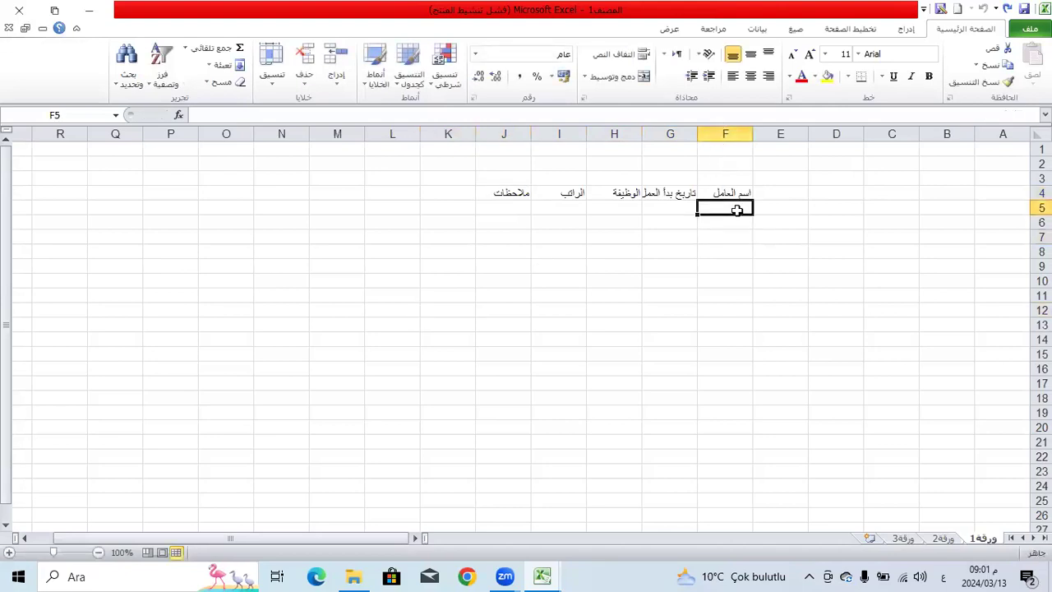
text(محمد)
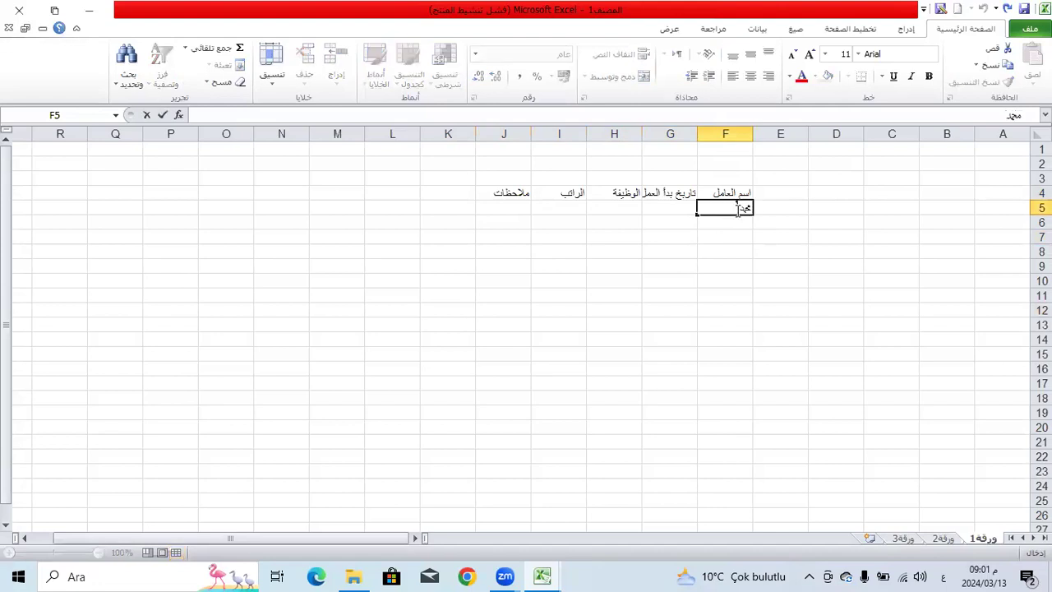
key(Return)
text(احمد)
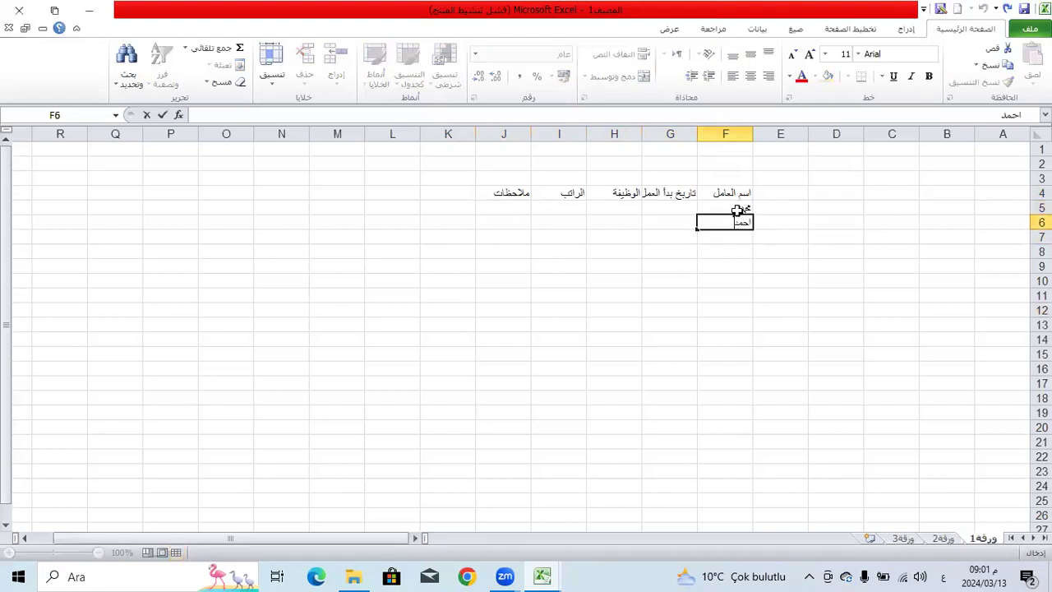
key(Return)
text(جمال)
key(Return)
key(Up)
key(BackSpace)
text(جمال)
key(Return)
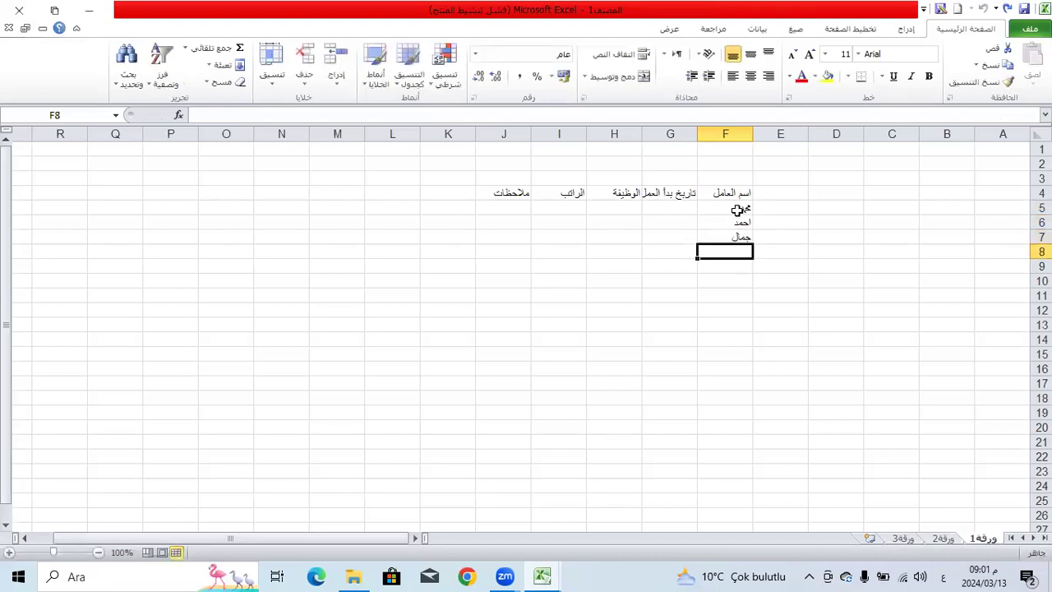
Add three more workers' names in cells F8 to F10.
text(هيثم)
key(Return)
text(وائل)
key(Return)
text(ايمن)
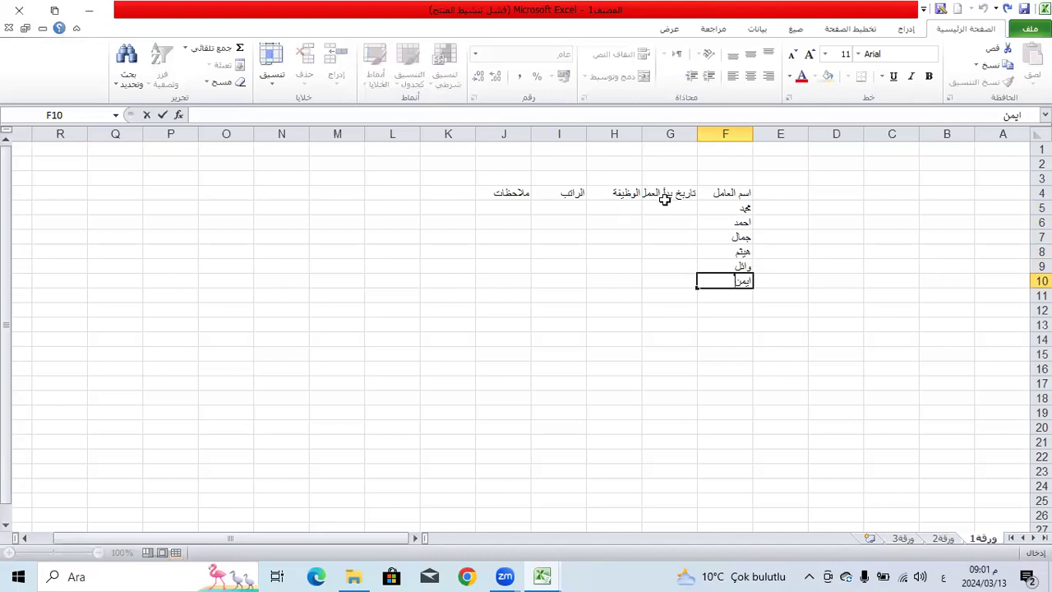
Enter the start dates 1/1, 6/1 and 7/2 in cells G5 to G7.
click(664, 207)
text(1)
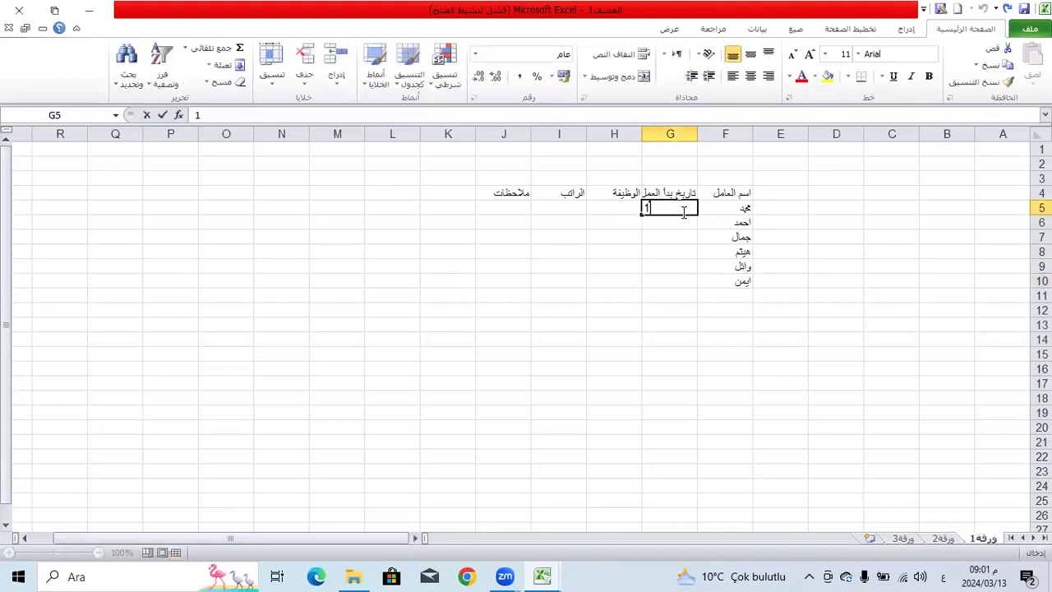
text(/)
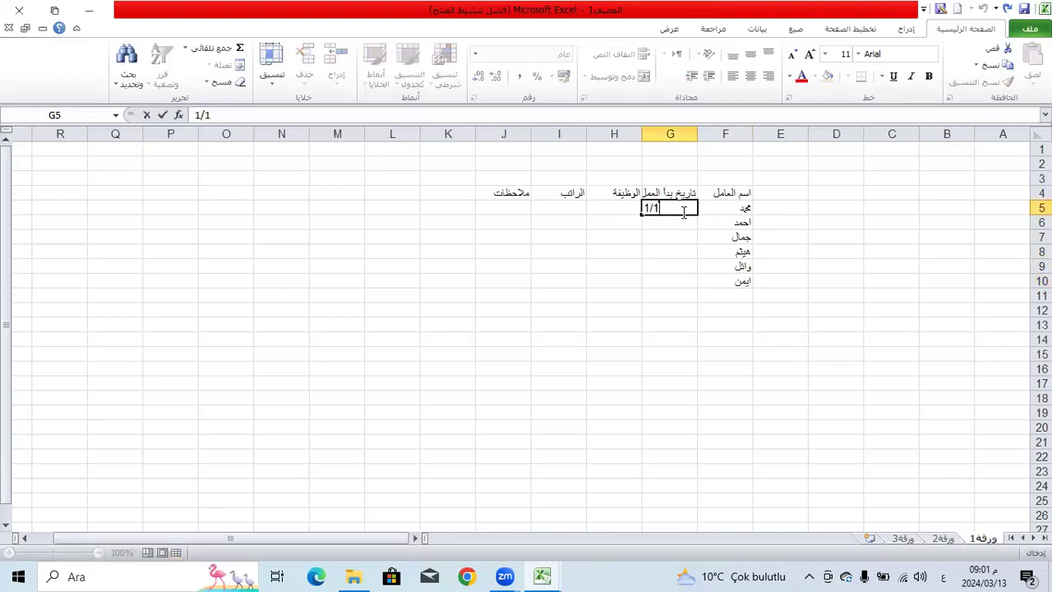
text(1)
key(Return)
text(6/1)
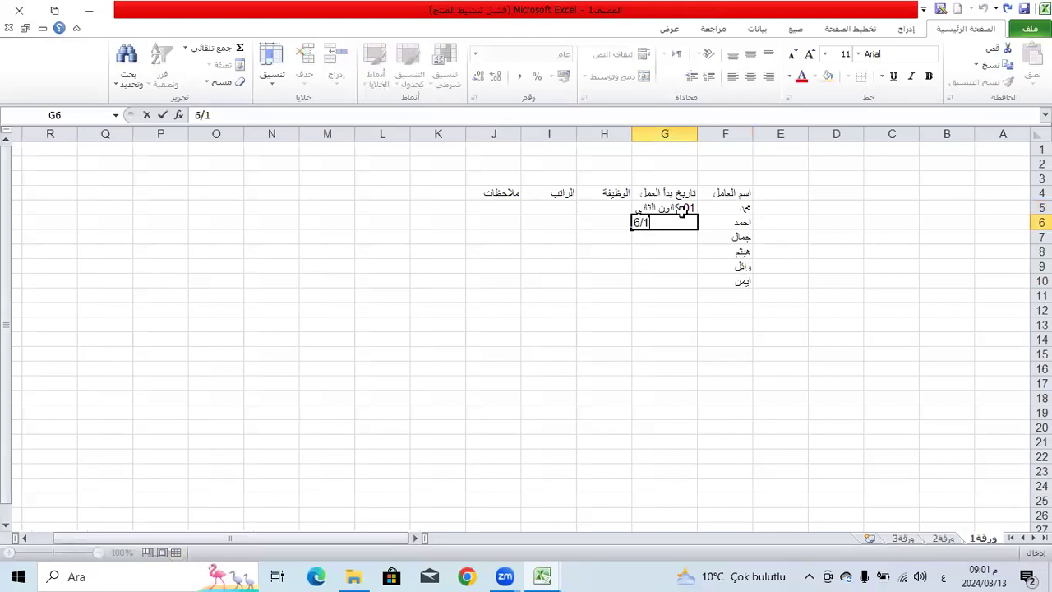
key(Return)
text(7/2)
key(Return)
Enter the start dates 5/3, 4/2 and 6/1 in cells G8 to G10.
text(5/3)
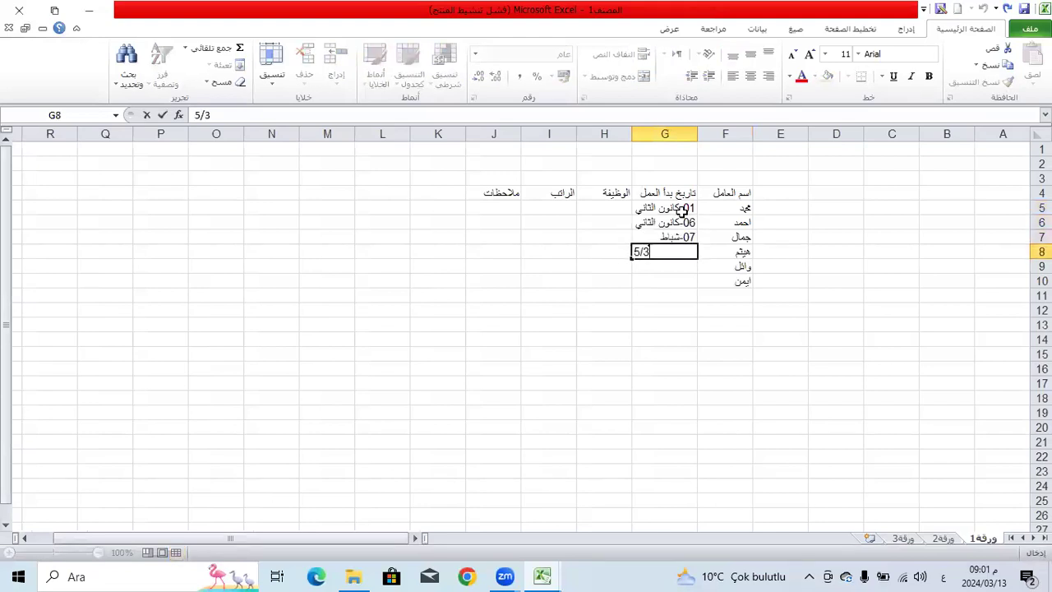
key(Return)
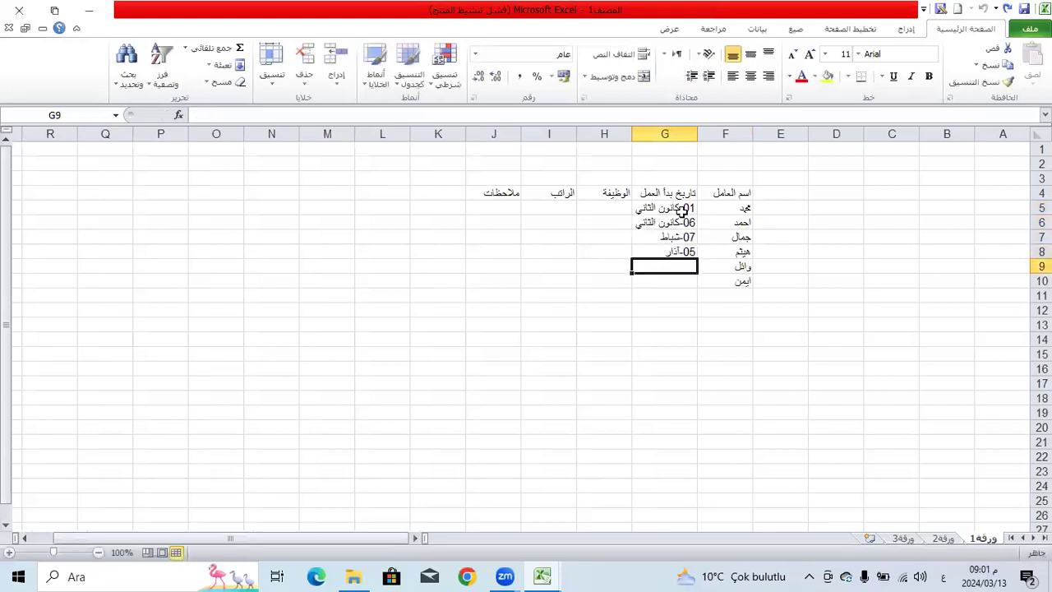
text(4/2)
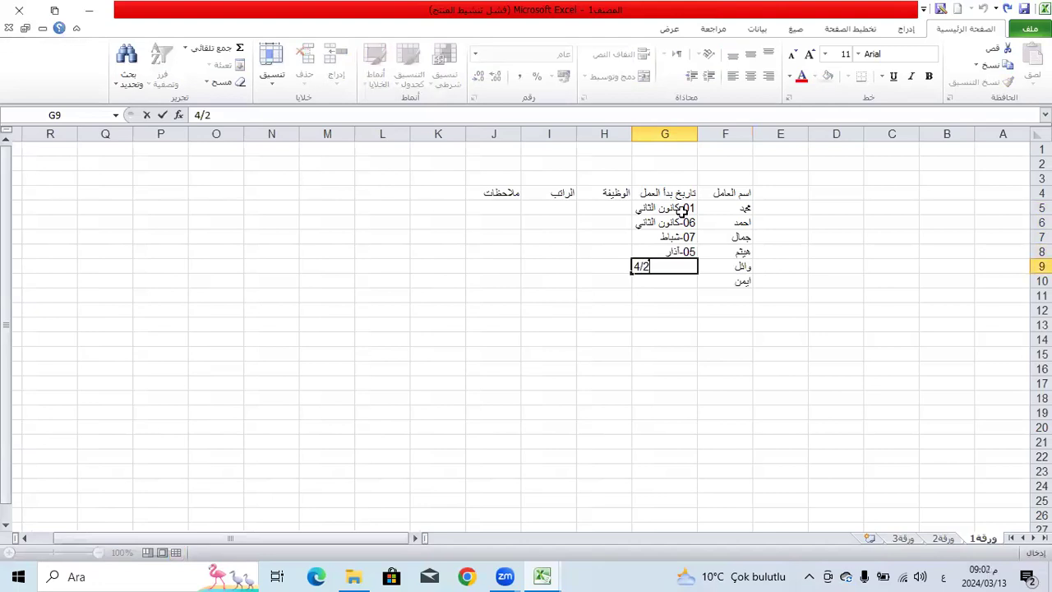
key(Return)
text(6)
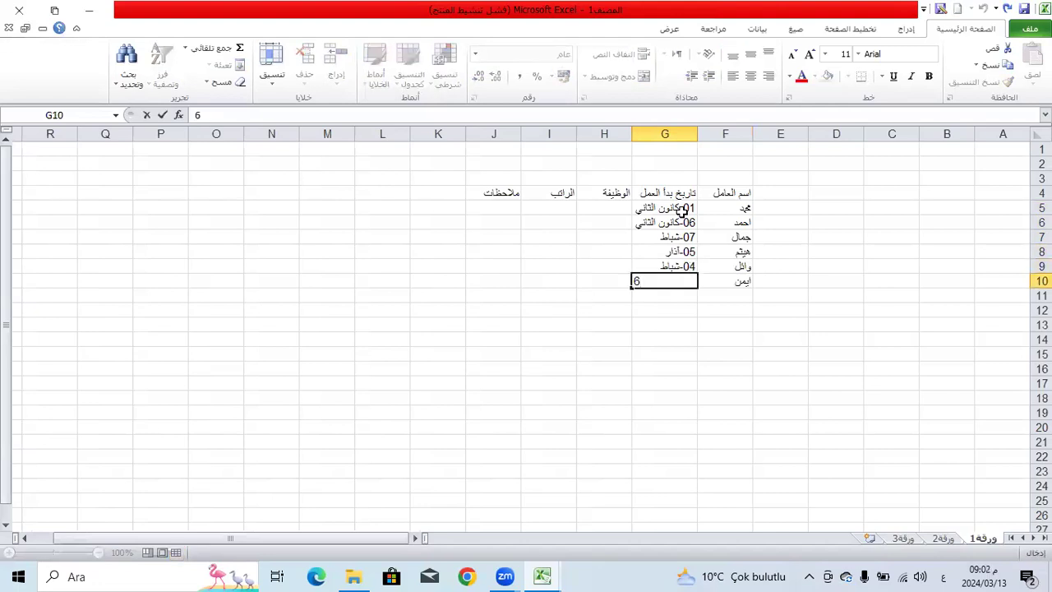
text(/1)
key(Return)
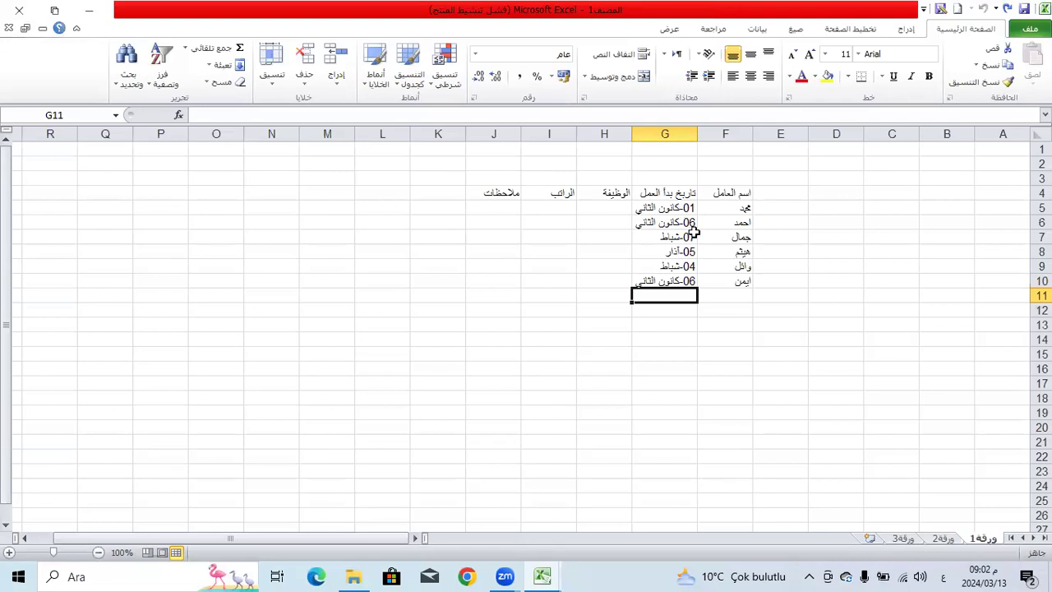
click(679, 229)
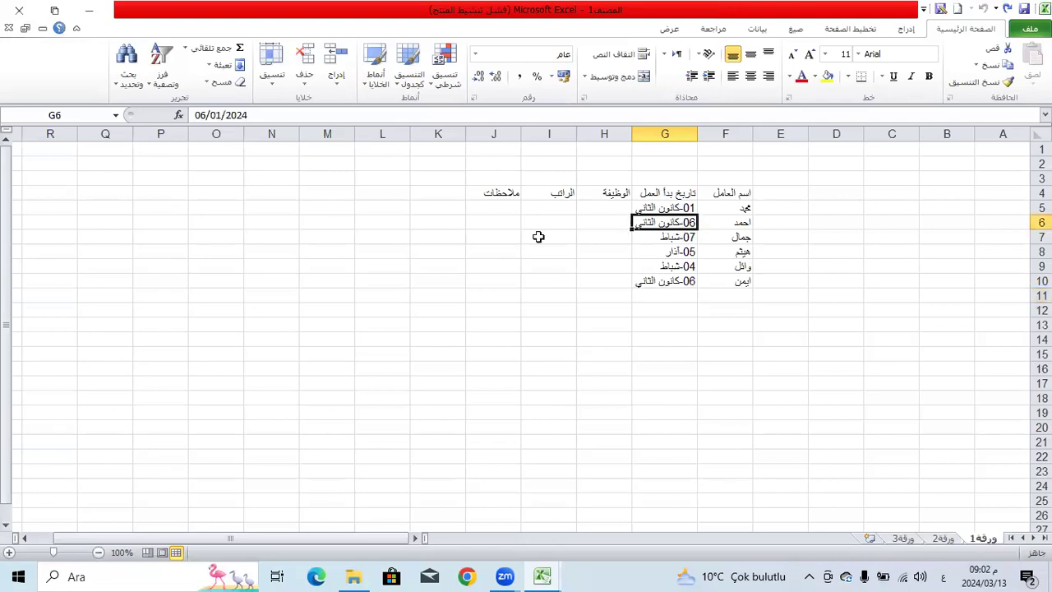
Fill in the jobs "محاسب", "مبيعات" and "مبيعات" in cells H5 to H7.
click(601, 207)
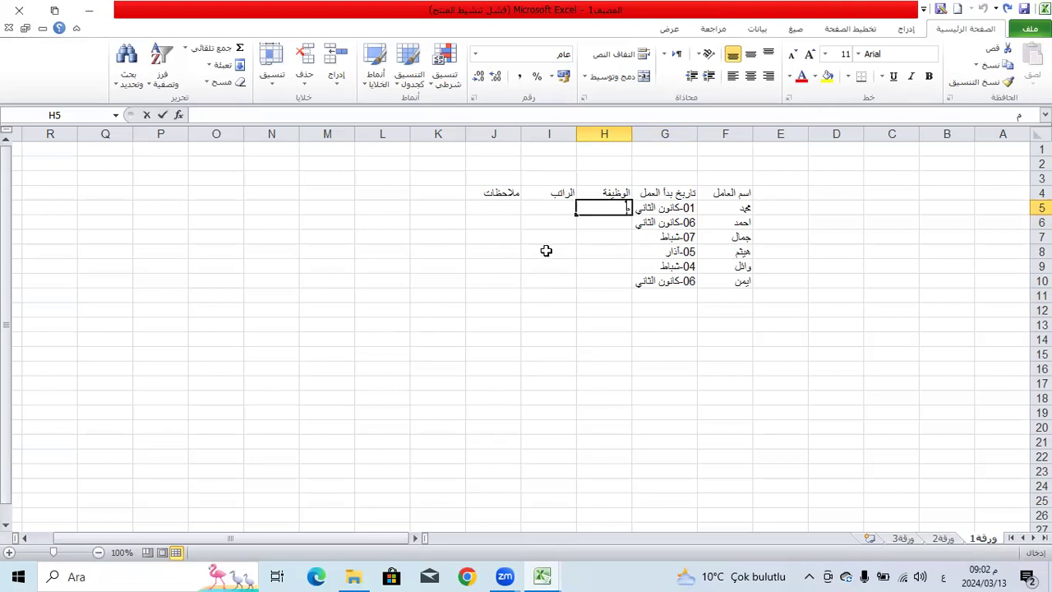
text(محاسب)
key(Return)
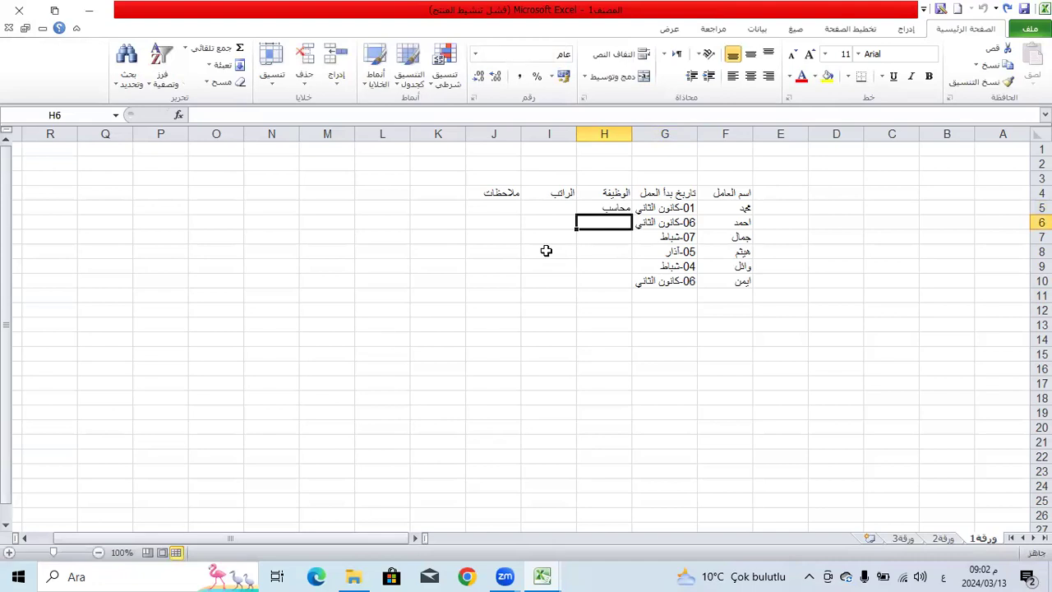
text(مبيعات)
key(Return)
text(مبيعات)
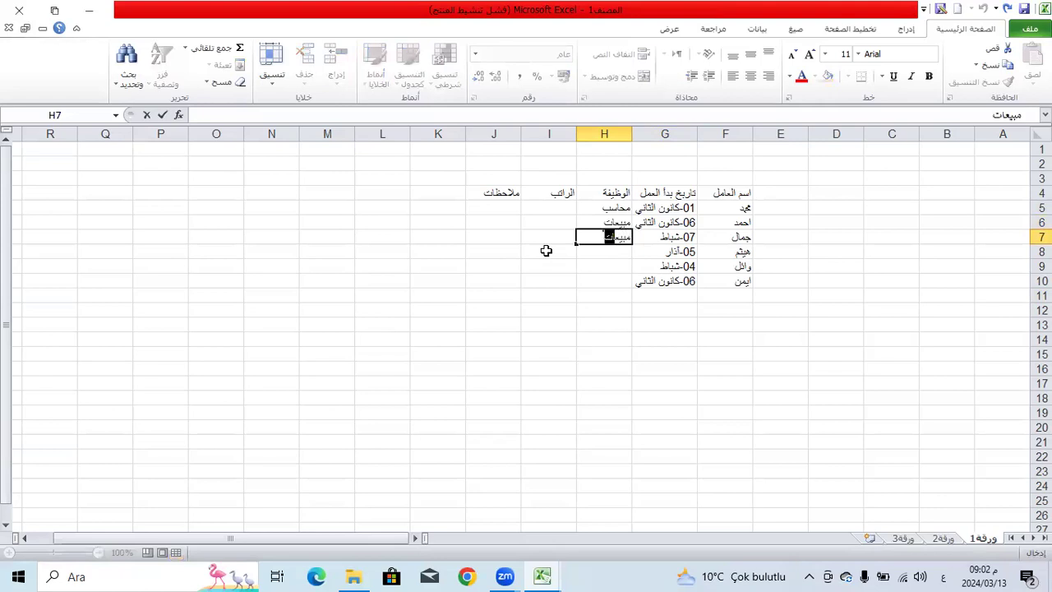
key(Return)
Fill in the jobs "انتاج", "صيانة" and "امبلاج" in cells H8 to H10.
text(انتاج)
key(Return)
text(صيانة)
key(Return)
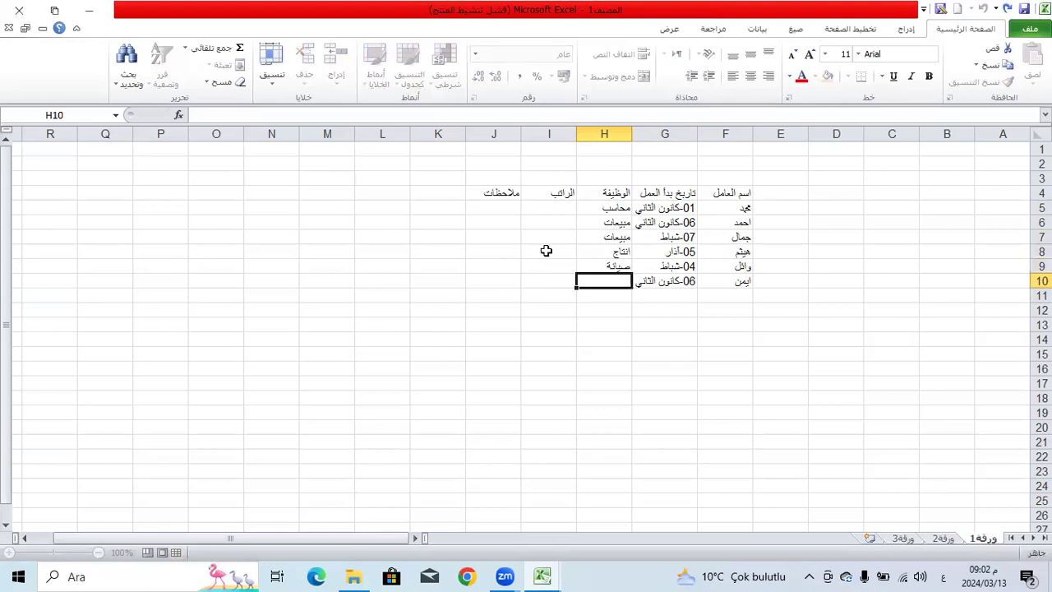
text(امبلاج)
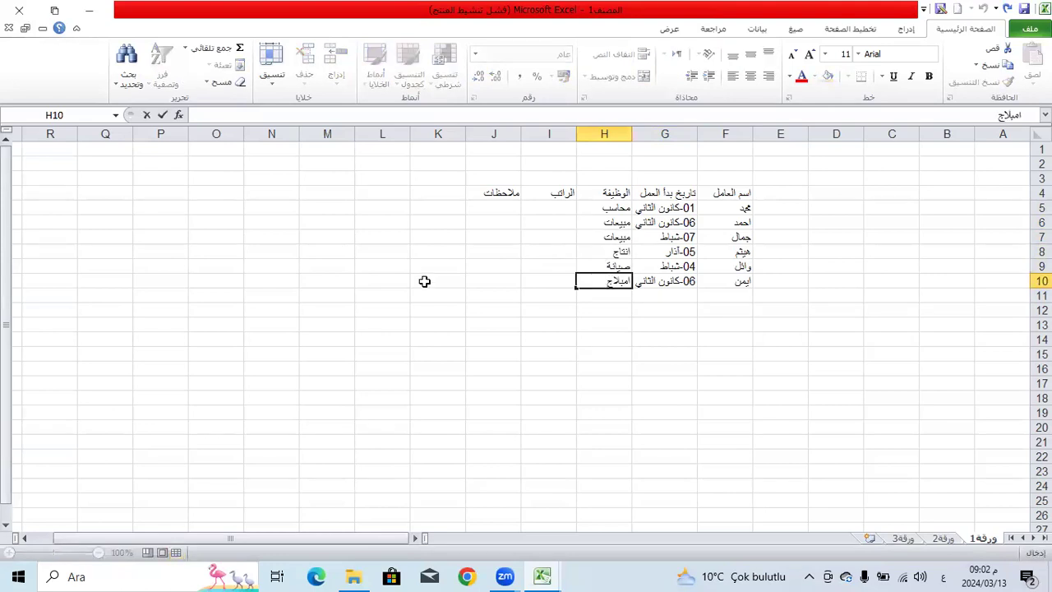
click(424, 282)
Enter the salaries 30000, 35000 and 25000 in cells I5 to I7.
click(524, 207)
text(30000)
key(Return)
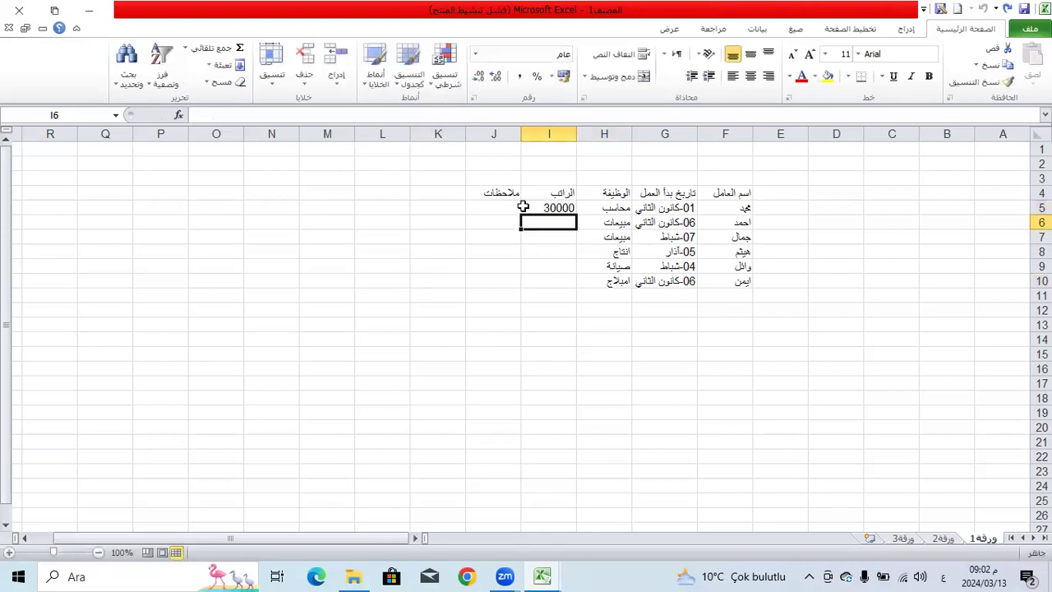
text(35000)
key(Return)
text(25000)
key(Return)
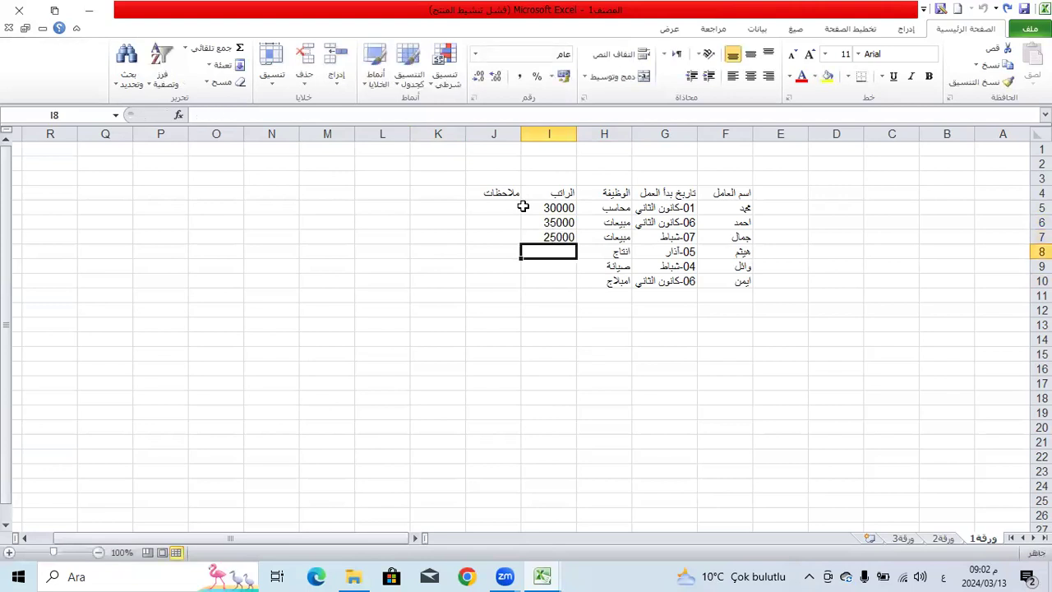
Enter the salaries 20000, 30000 and 22000 in cells I8 to I10.
text(20000)
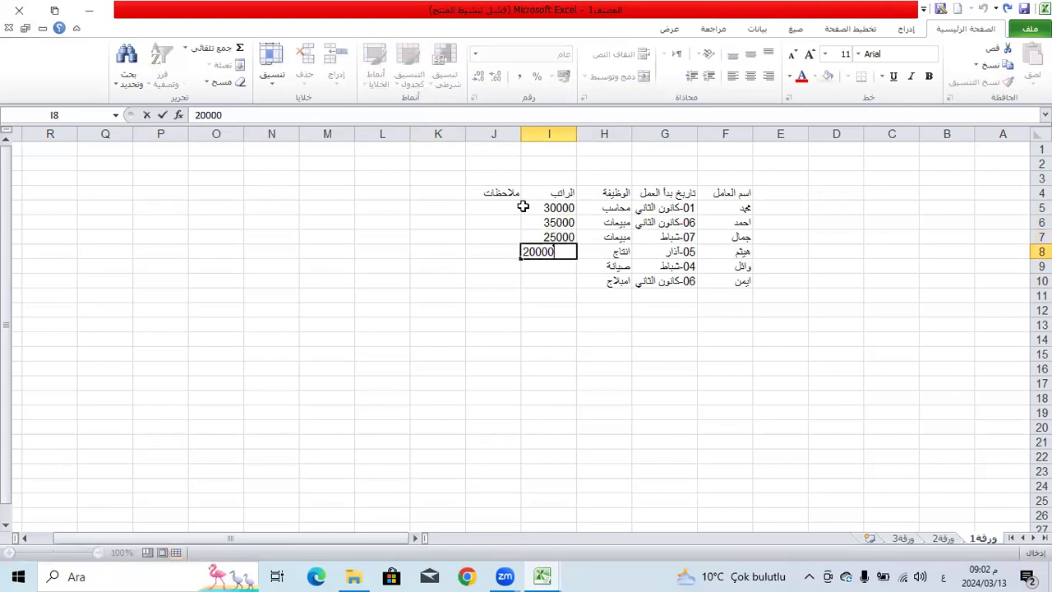
key(Return)
text(30000)
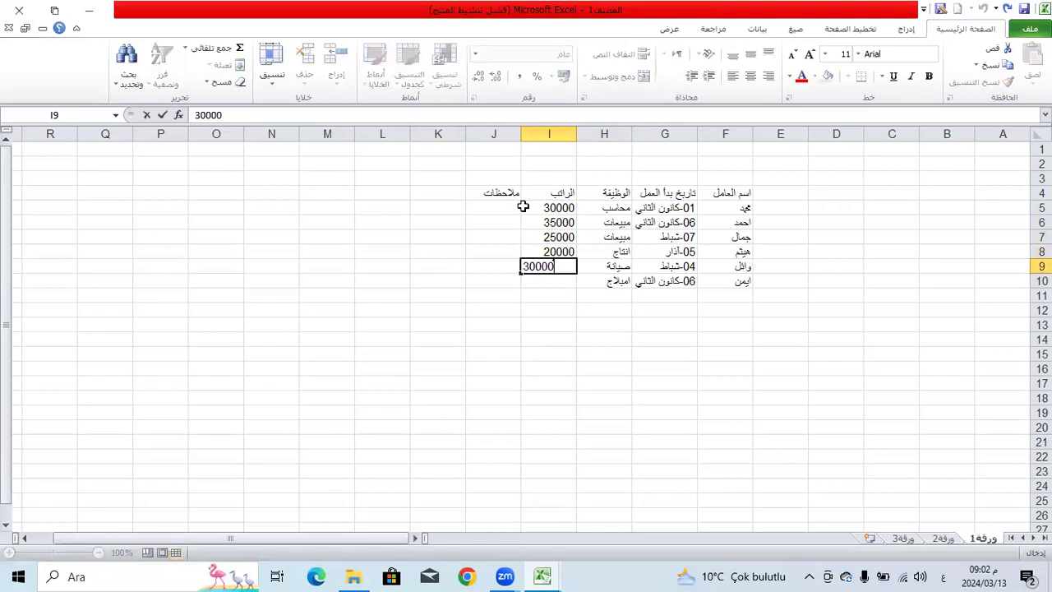
key(Return)
text(33000)
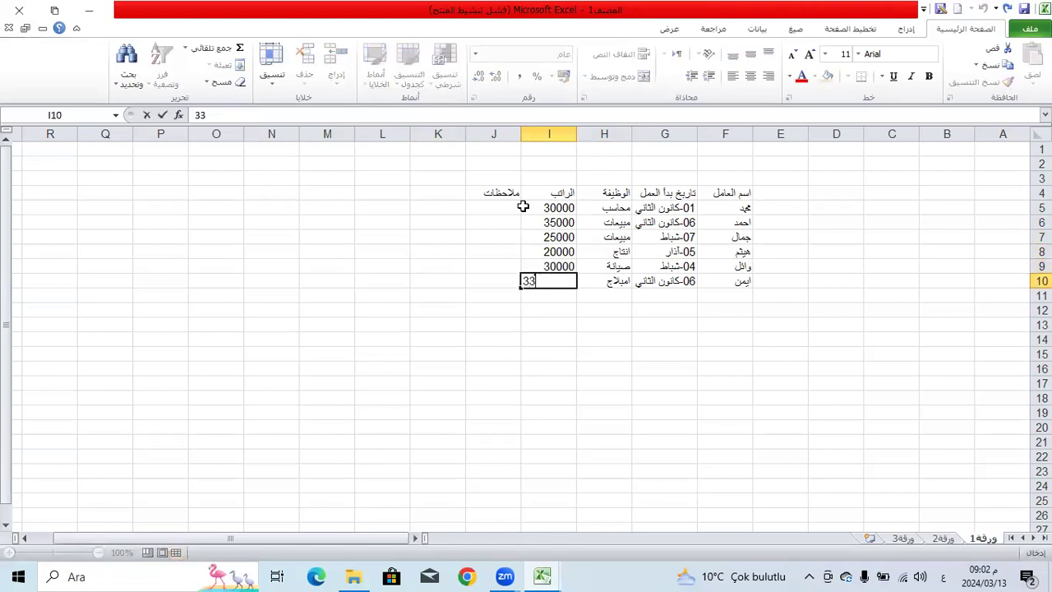
key(BackSpace)
key(BackSpace)
key(BackSpace)
key(BackSpace)
key(BackSpace)
text(22000)
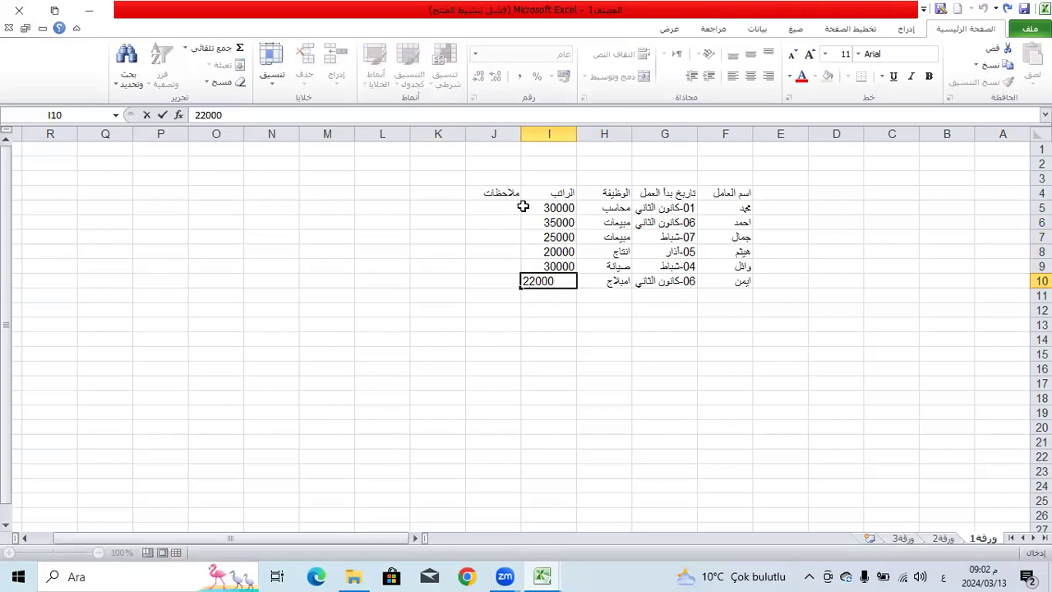
click(454, 323)
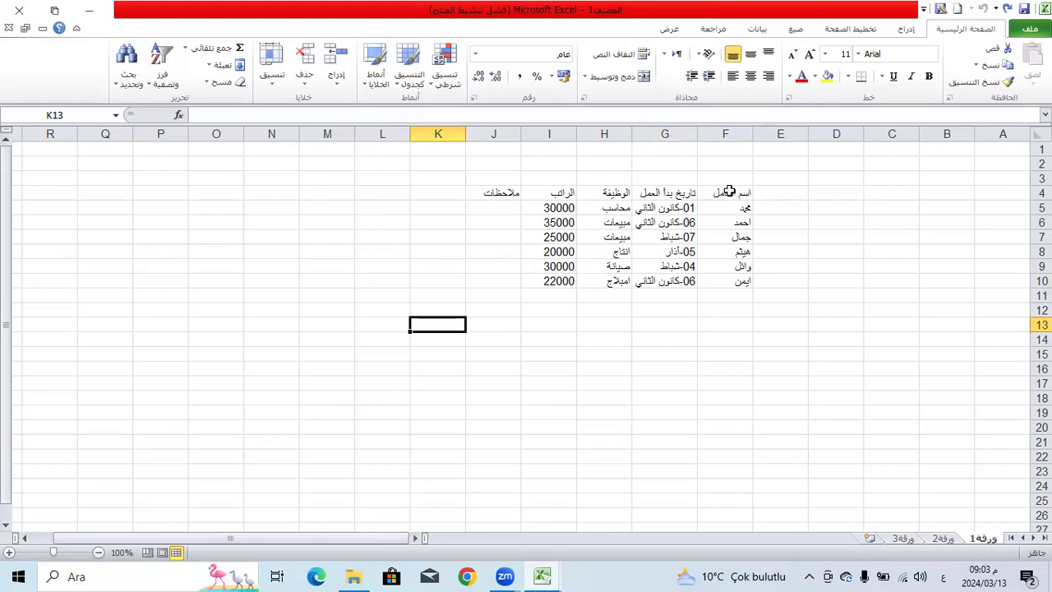
Center the contents of columns F through J both vertically and horizontally.
drag(723, 193, 538, 199)
click(493, 224)
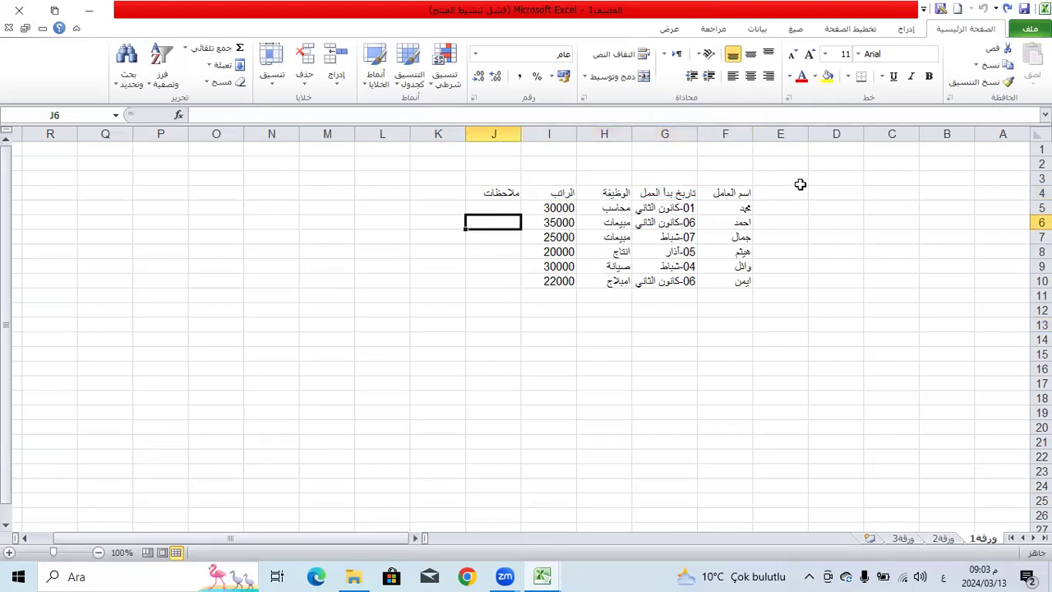
drag(742, 192, 493, 325)
drag(735, 134, 493, 134)
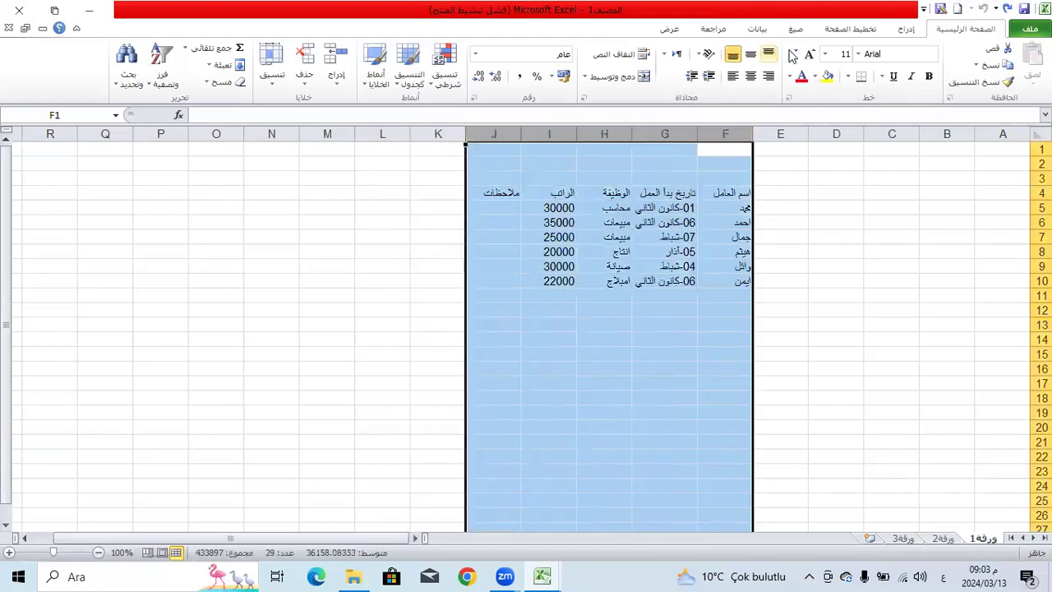
click(751, 53)
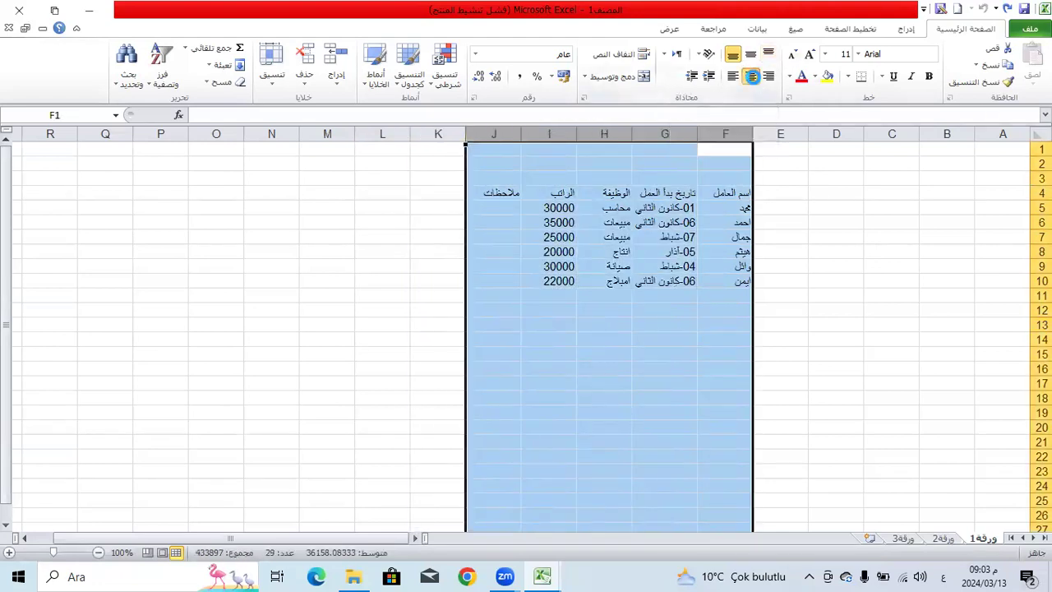
click(751, 75)
click(714, 236)
Widen the notes column J to about one and a half times its width.
drag(727, 192, 468, 193)
drag(463, 134, 439, 138)
click(677, 194)
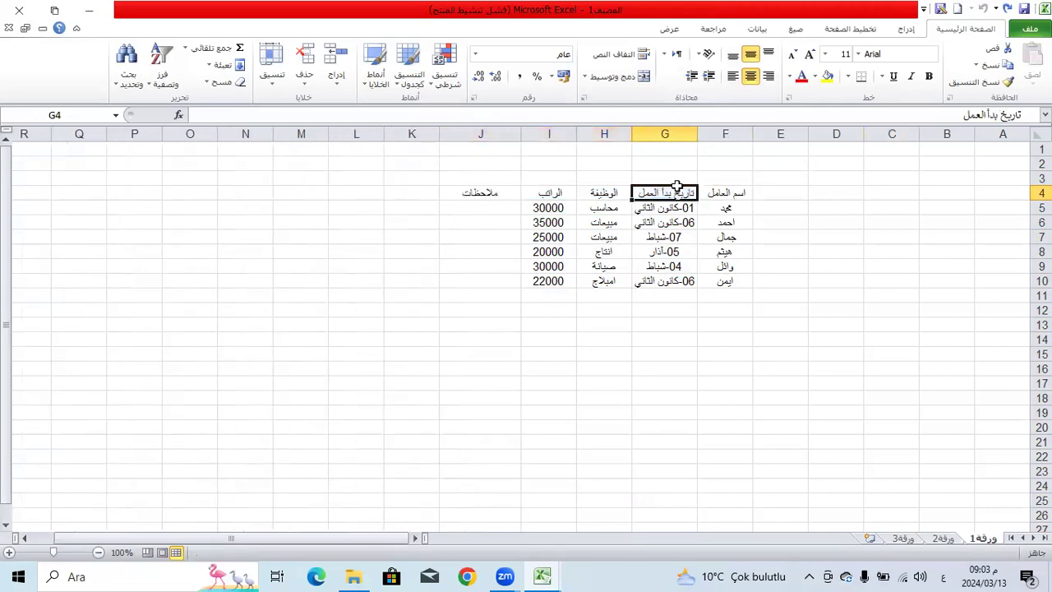
Try widening columns F through J together to one equal, larger width.
drag(720, 134, 417, 136)
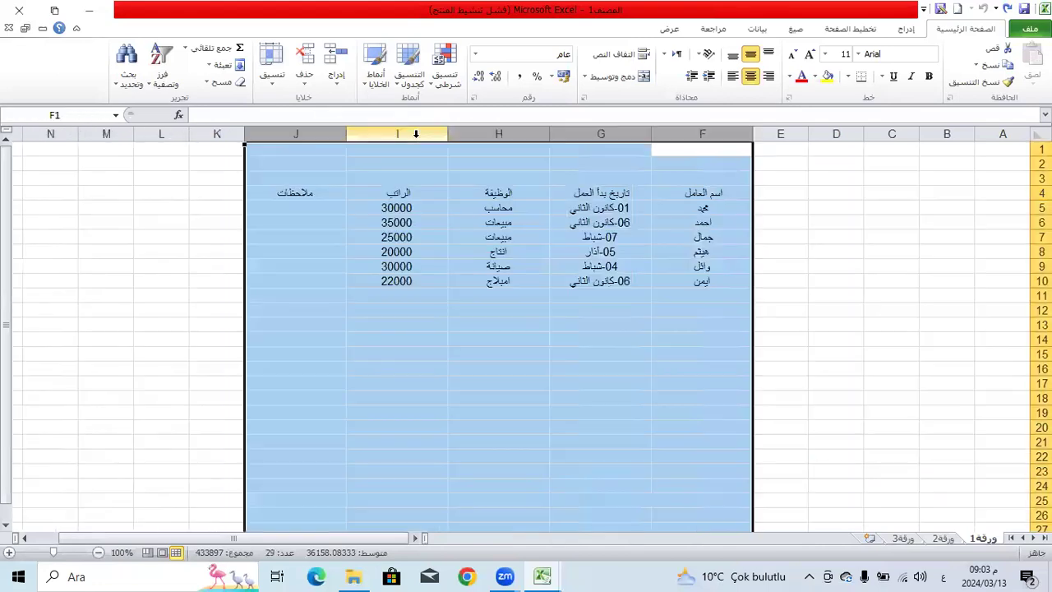
click(493, 321)
key(ctrl+z)
click(650, 203)
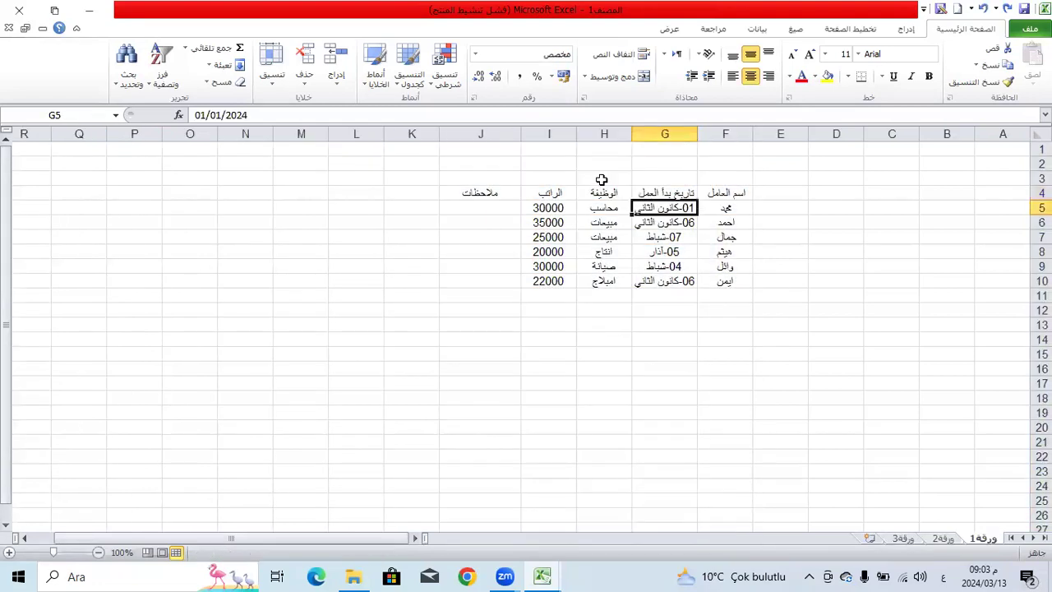
Increase the font size of the header row F4:J4 to 16.
click(746, 190)
drag(447, 209, 476, 191)
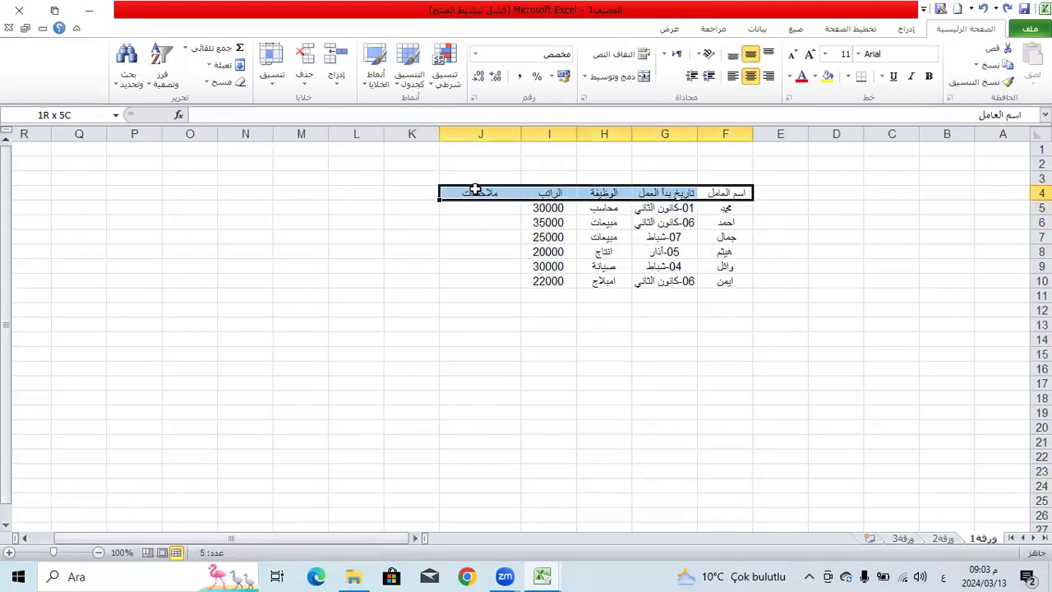
click(809, 54)
click(809, 54)
click(809, 54)
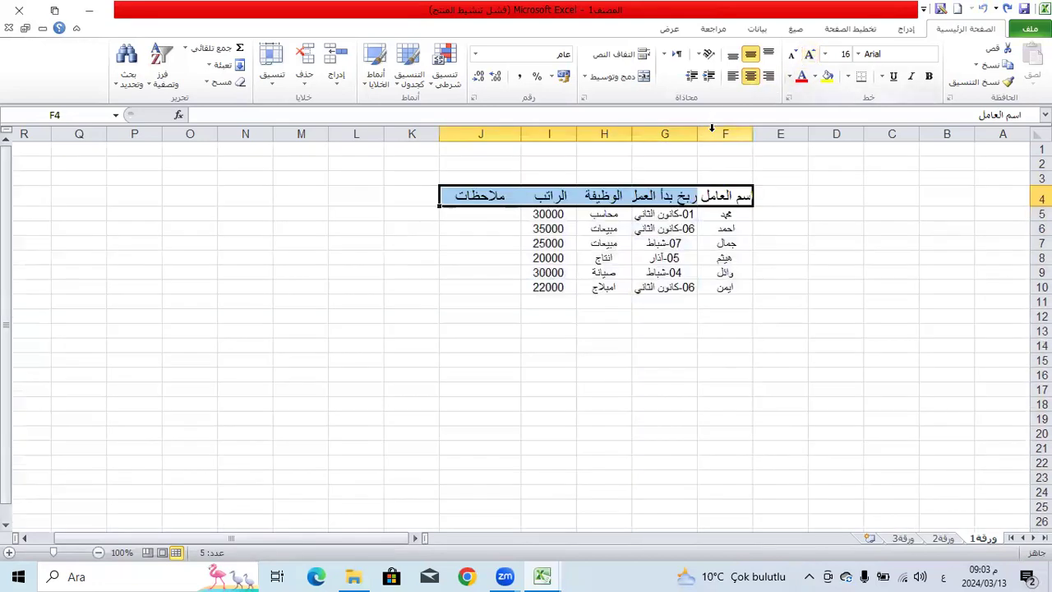
Widen columns F and G so their enlarged headers fit completely.
drag(697, 140, 684, 141)
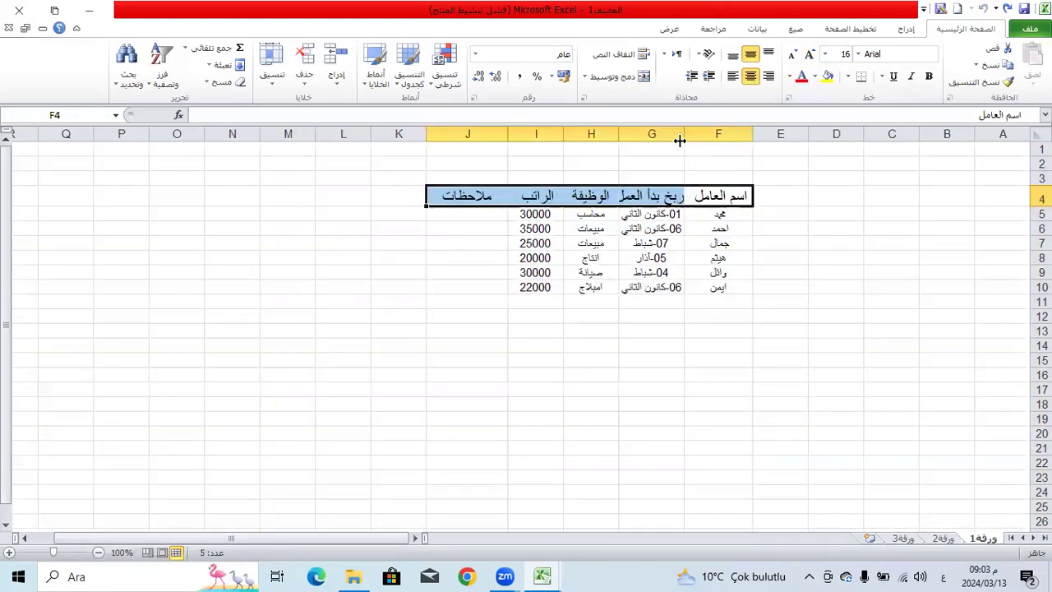
drag(618, 133, 589, 136)
click(635, 290)
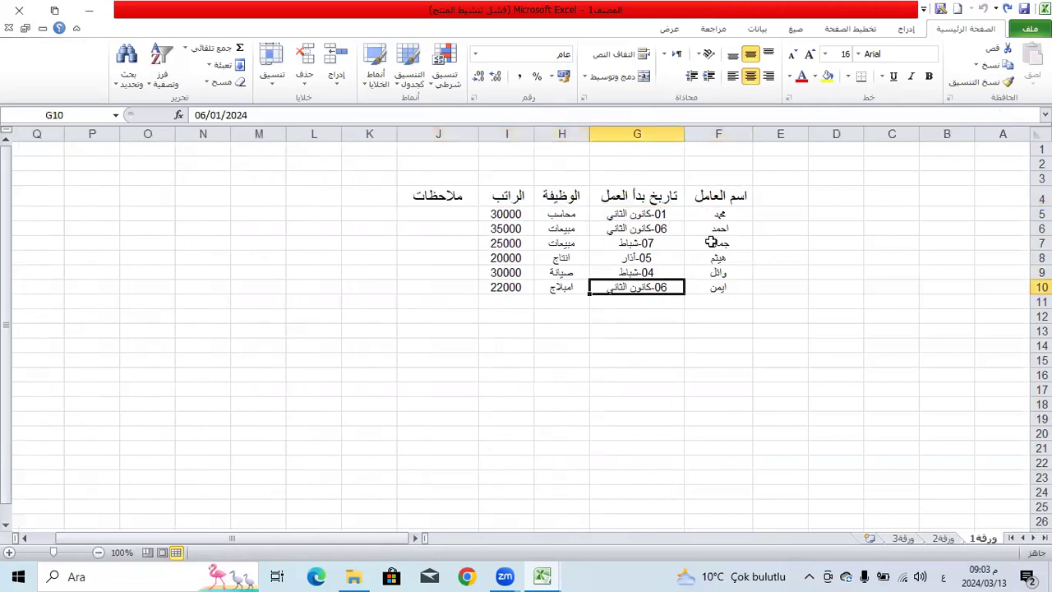
Apply all borders to the table body range F5:J17.
click(729, 215)
drag(730, 215, 435, 382)
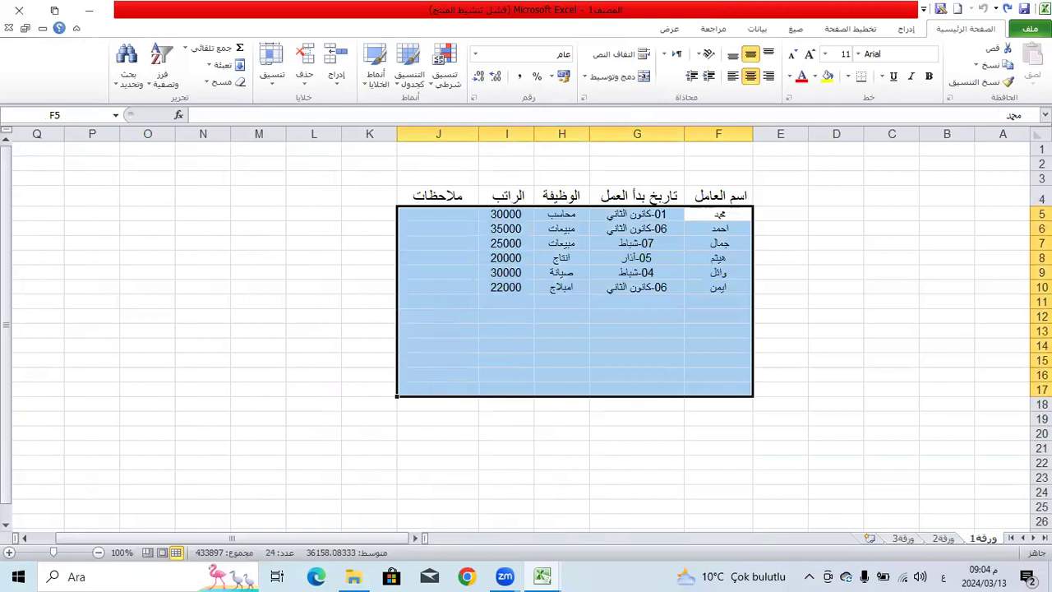
click(848, 76)
click(855, 198)
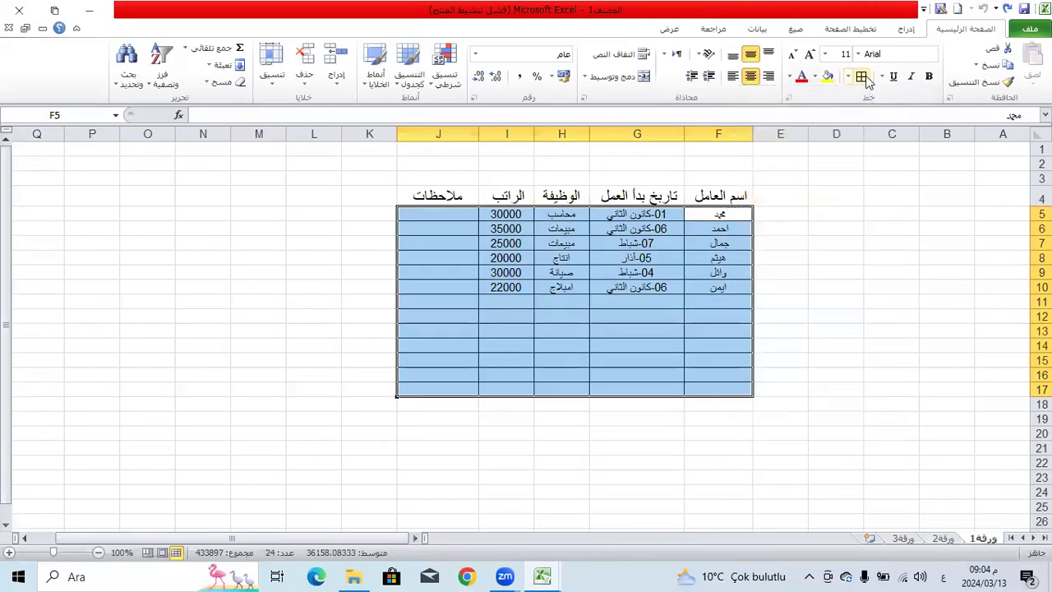
Increase the font size of the table body F5:J17 to 14.
click(811, 58)
click(811, 58)
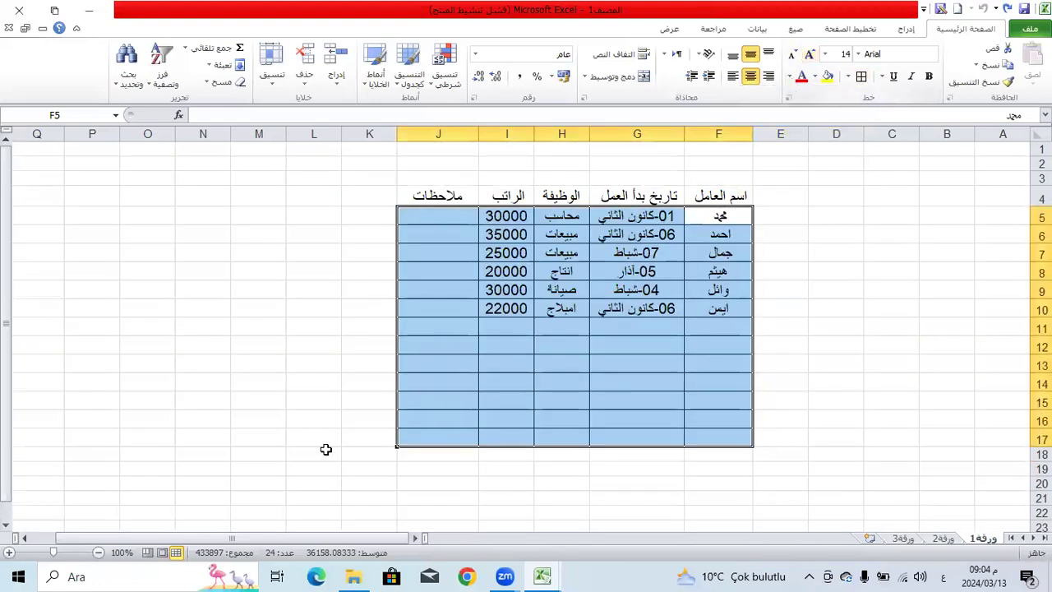
click(416, 391)
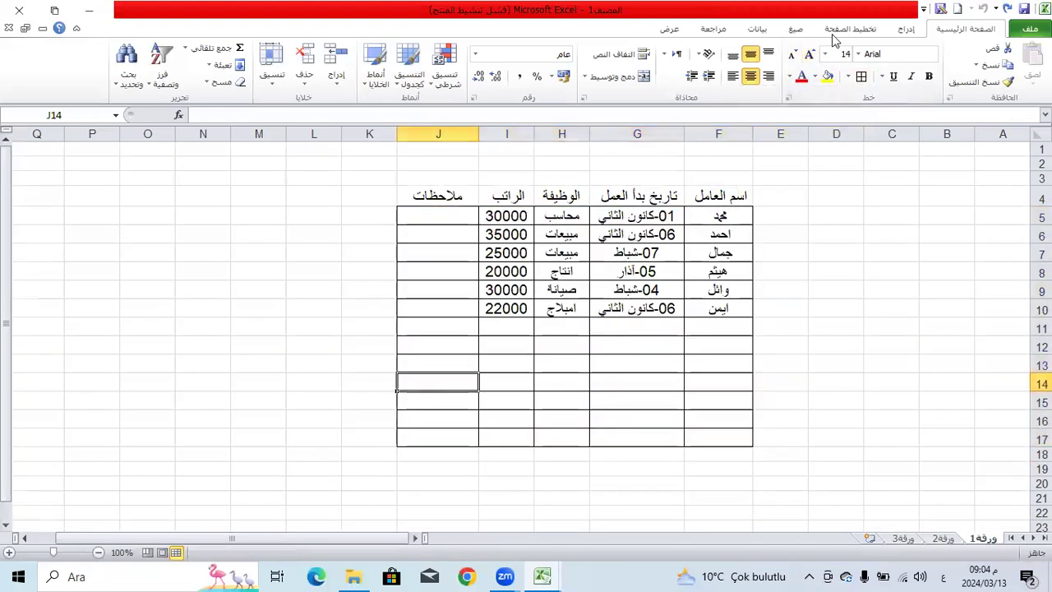
Apply a thick box border and a yellow fill to the header row F4:J4.
drag(706, 197, 420, 212)
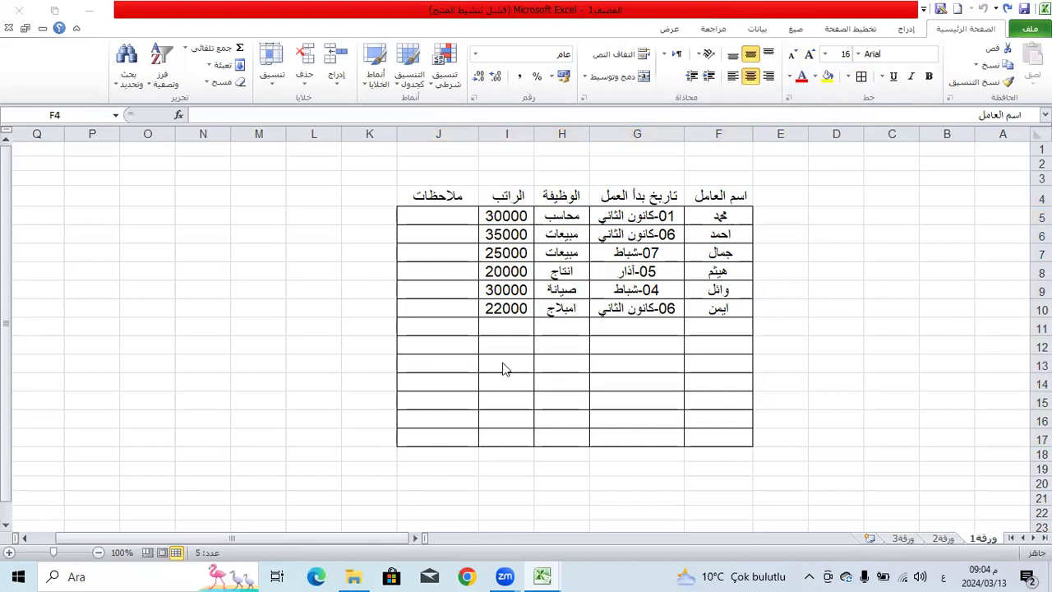
click(727, 195)
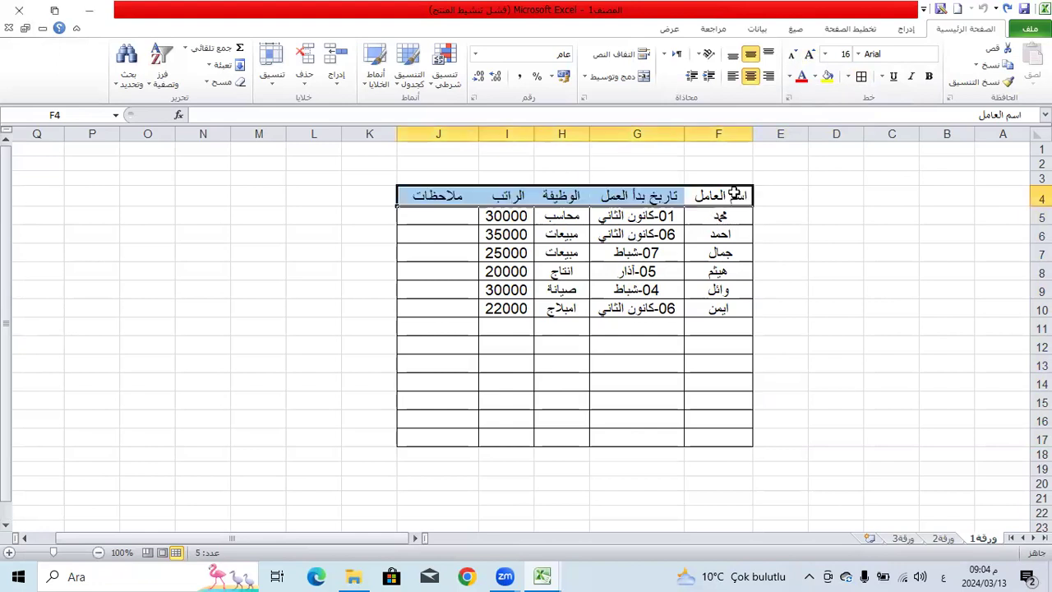
click(848, 76)
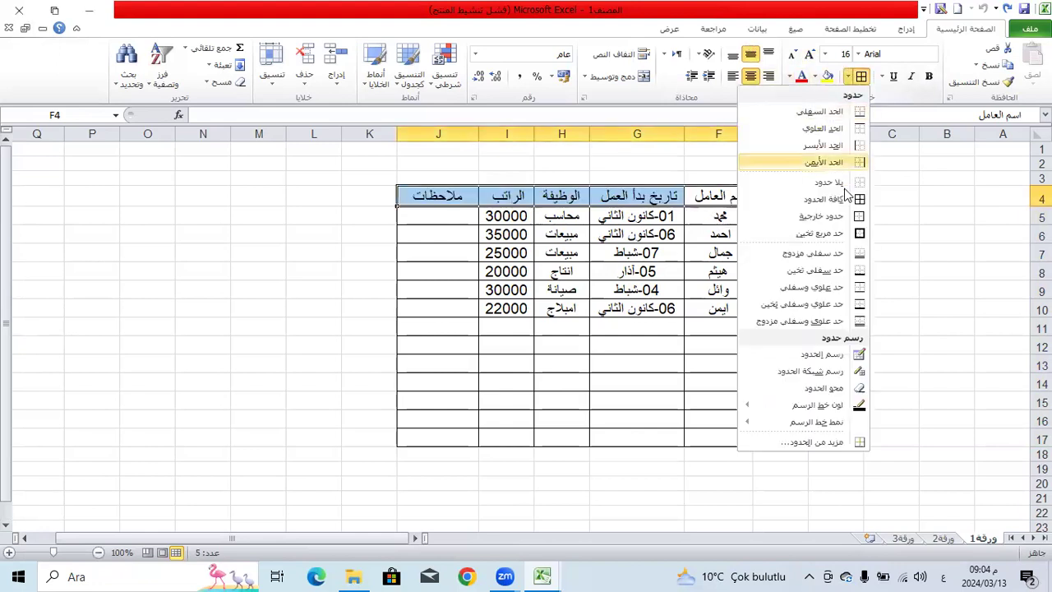
click(832, 237)
click(711, 198)
click(710, 198)
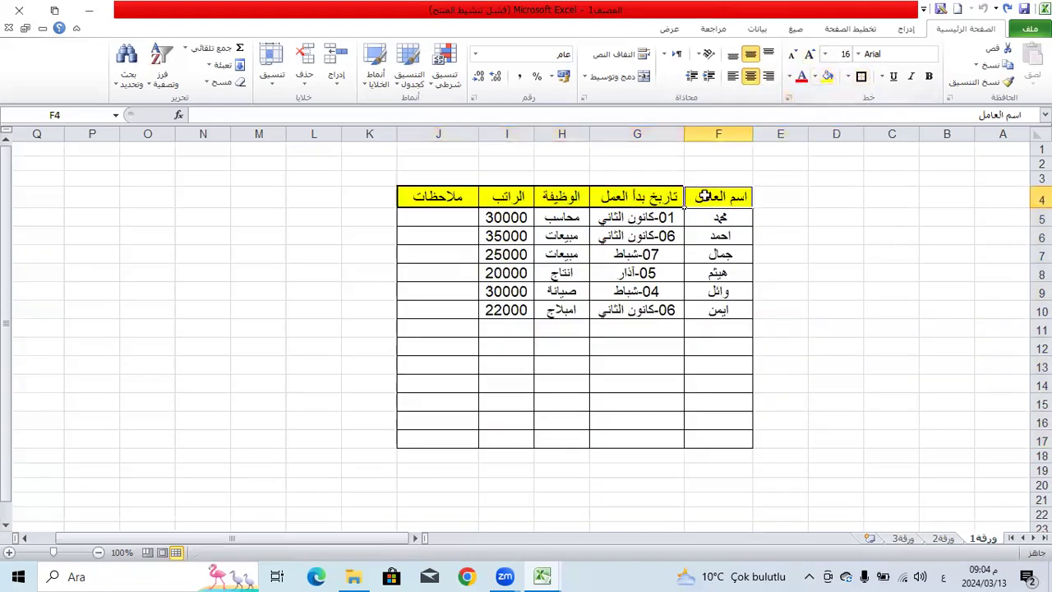
Format start date G5 as Short Date and copy that formatting to the other start dates in G6:G10.
click(566, 273)
click(620, 226)
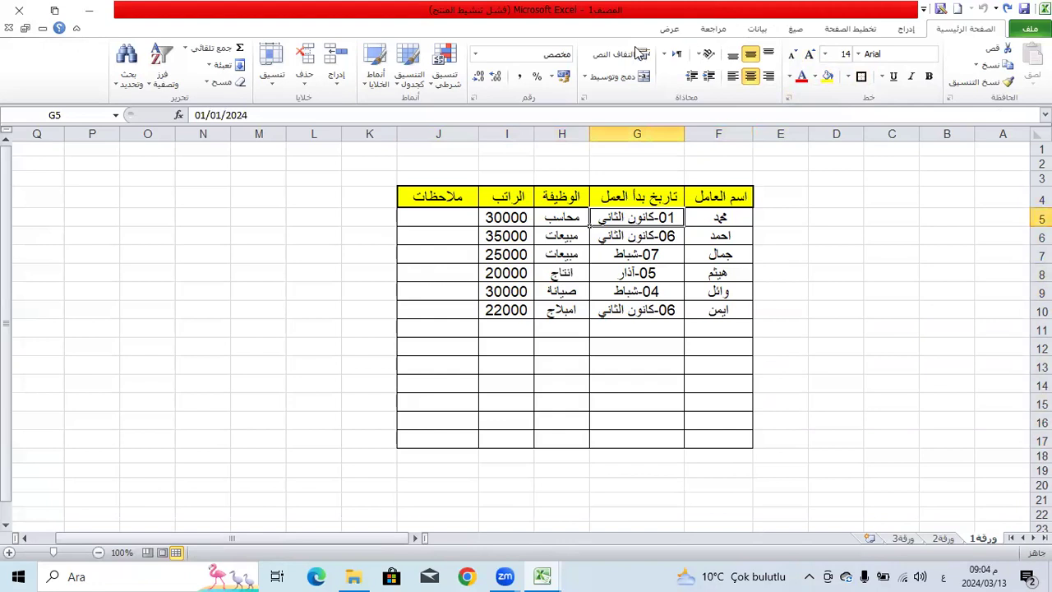
click(474, 54)
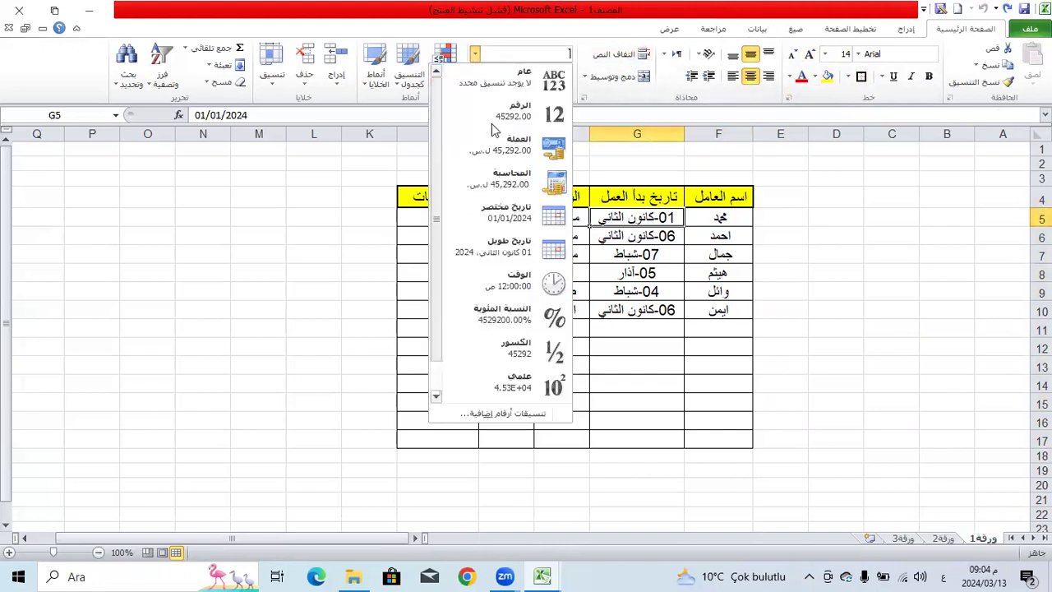
click(500, 220)
click(972, 85)
drag(613, 242, 622, 324)
click(613, 346)
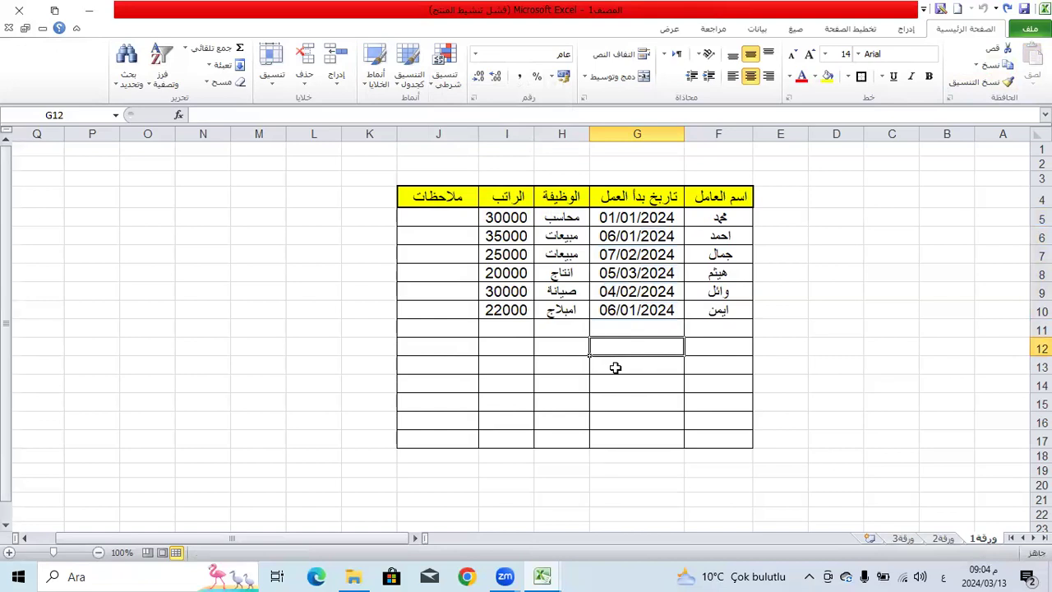
Widen column H slightly and apply the Currency number format to the first salary in I5.
drag(534, 134, 530, 133)
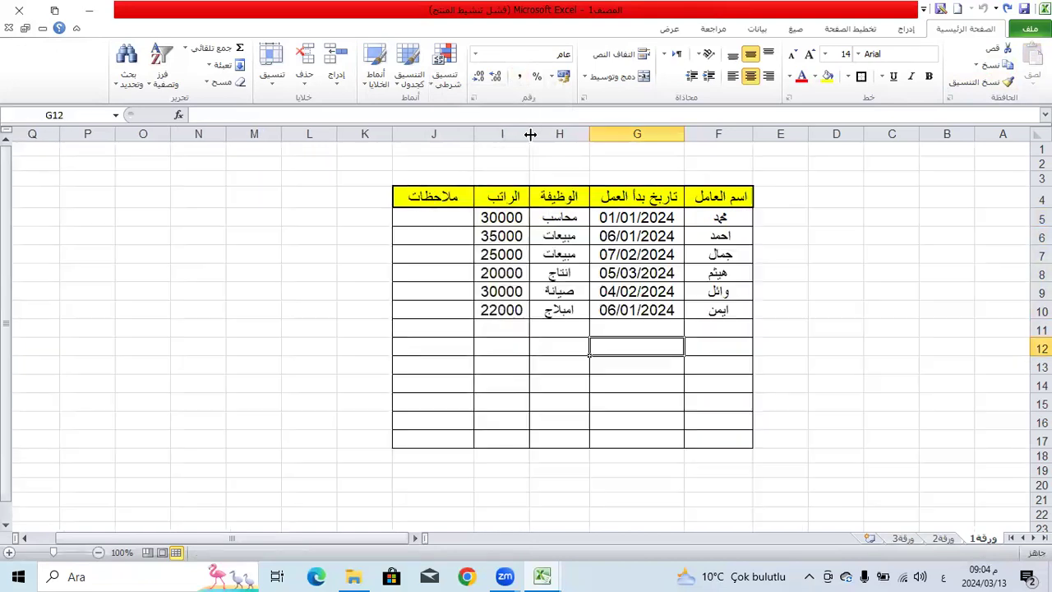
click(516, 202)
click(512, 216)
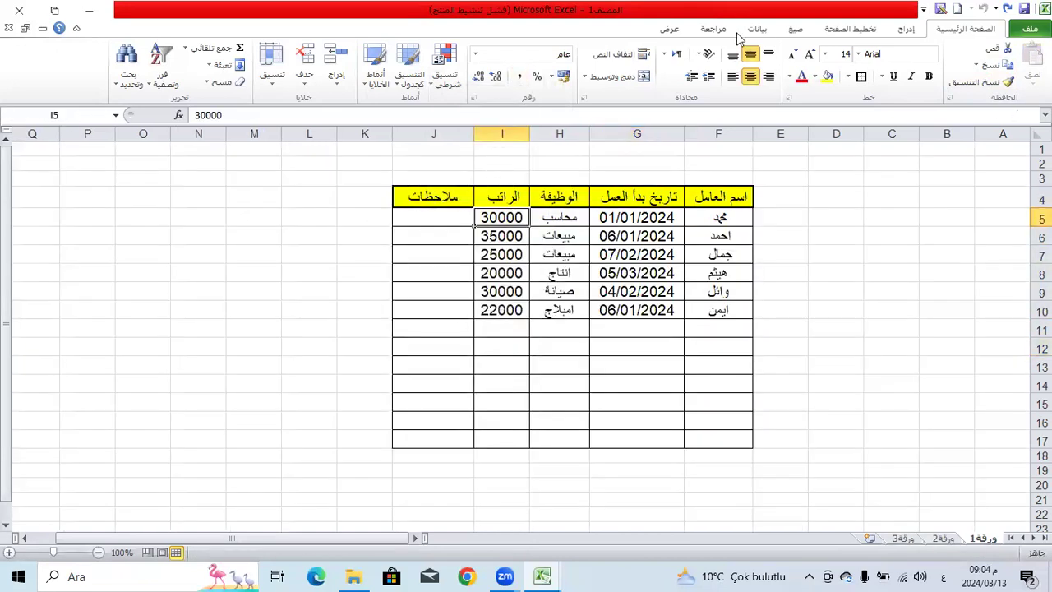
click(475, 54)
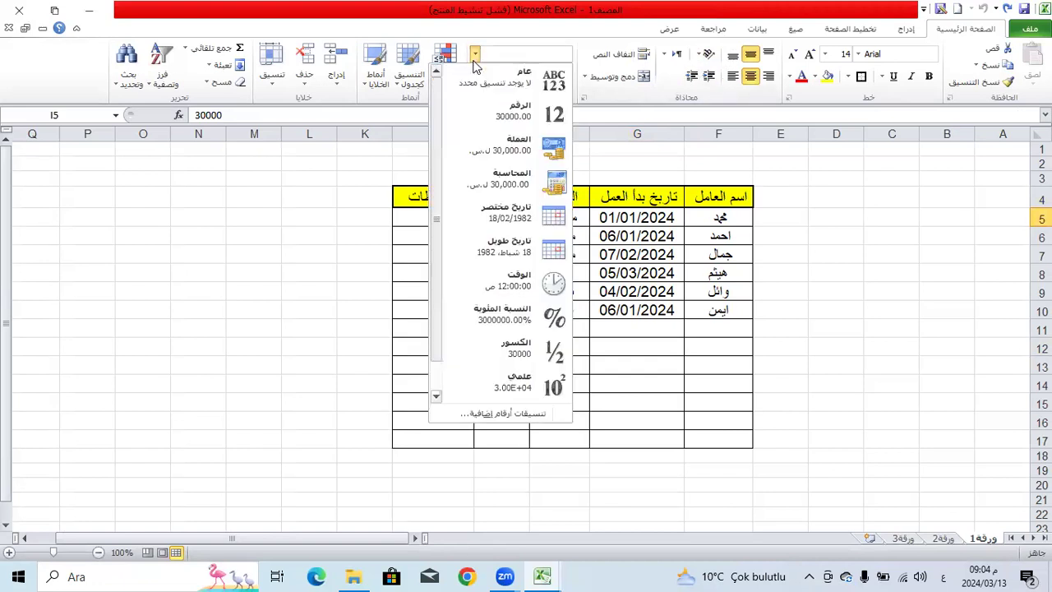
click(507, 148)
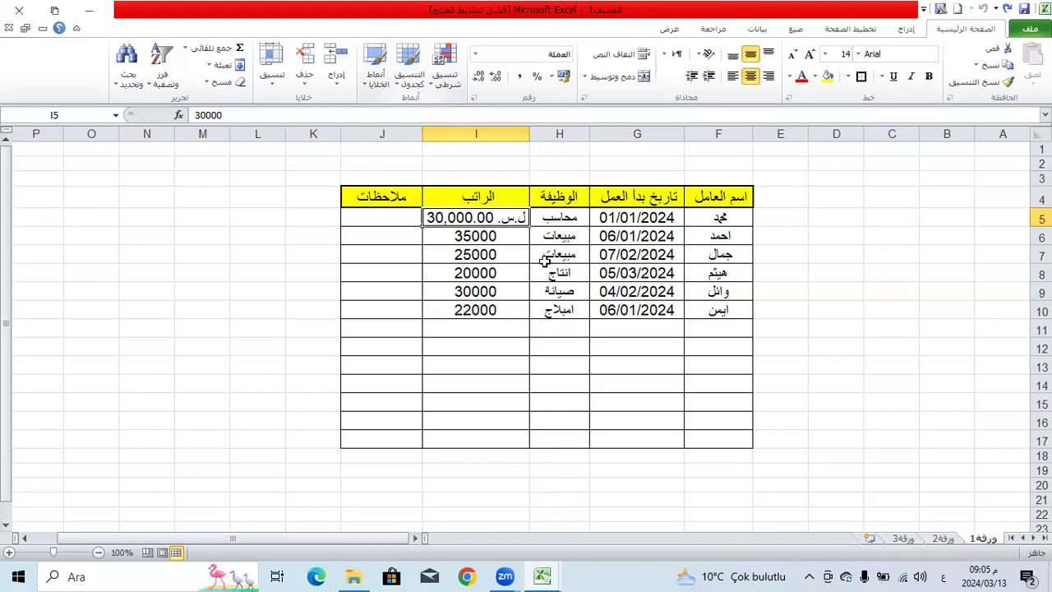
click(475, 54)
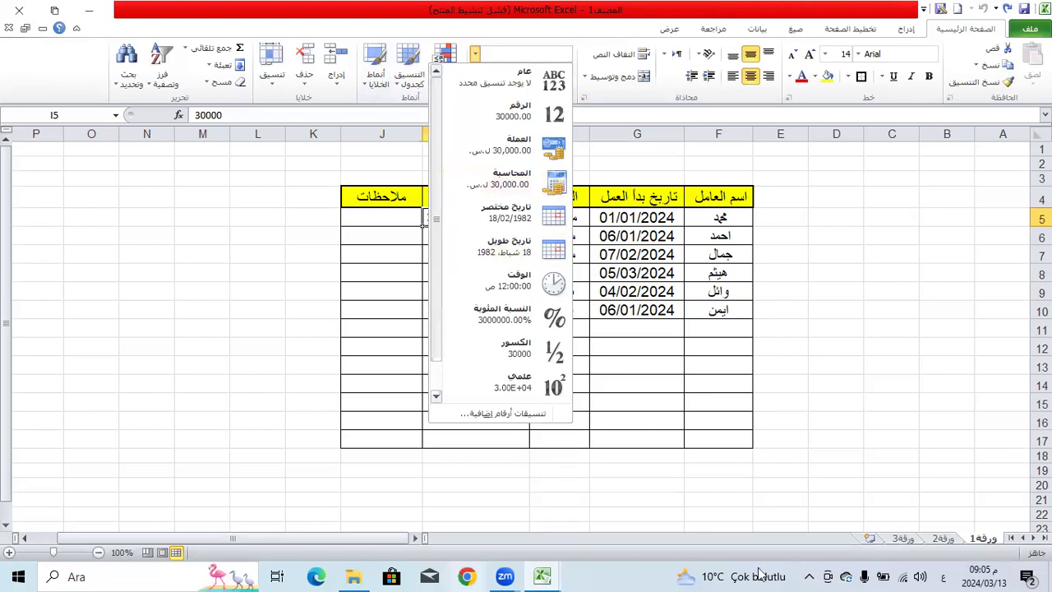
click(511, 148)
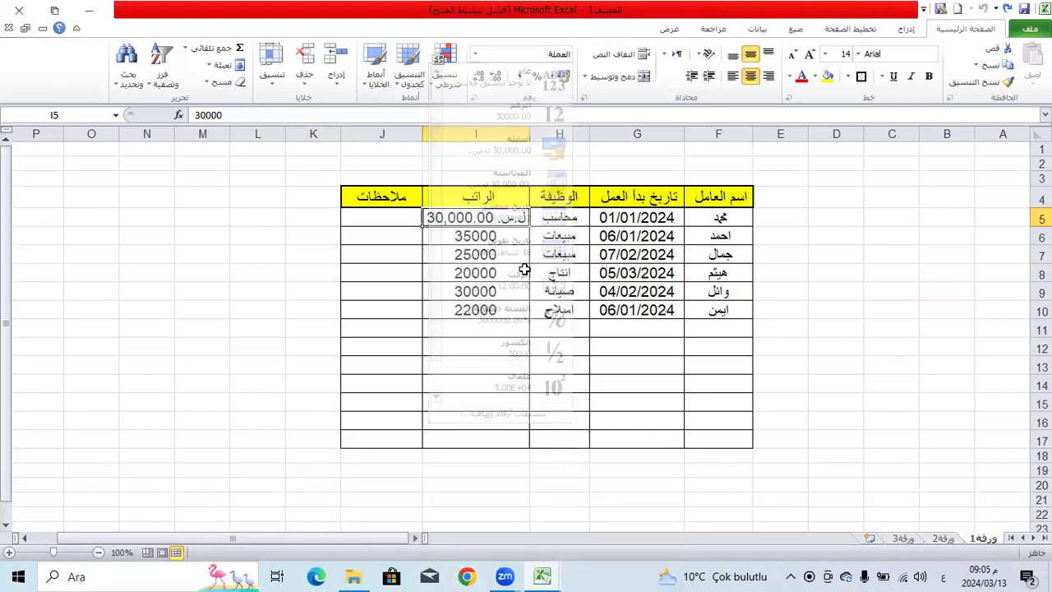
Set the currency symbol of salary cell I5 to the Turkish lira (₺ التركية) in its cell format.
right_click(497, 223)
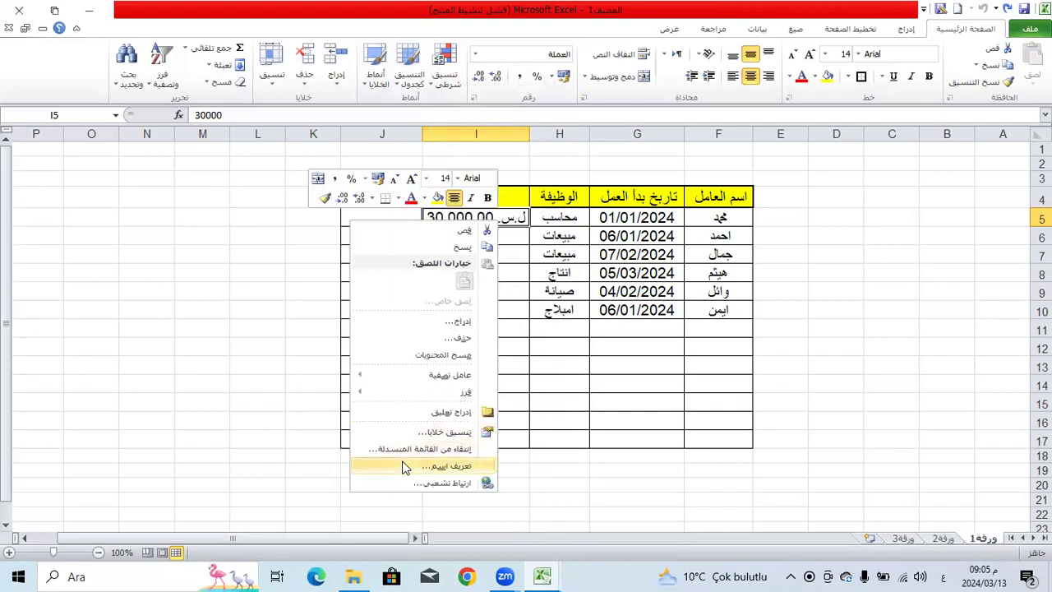
key(Escape)
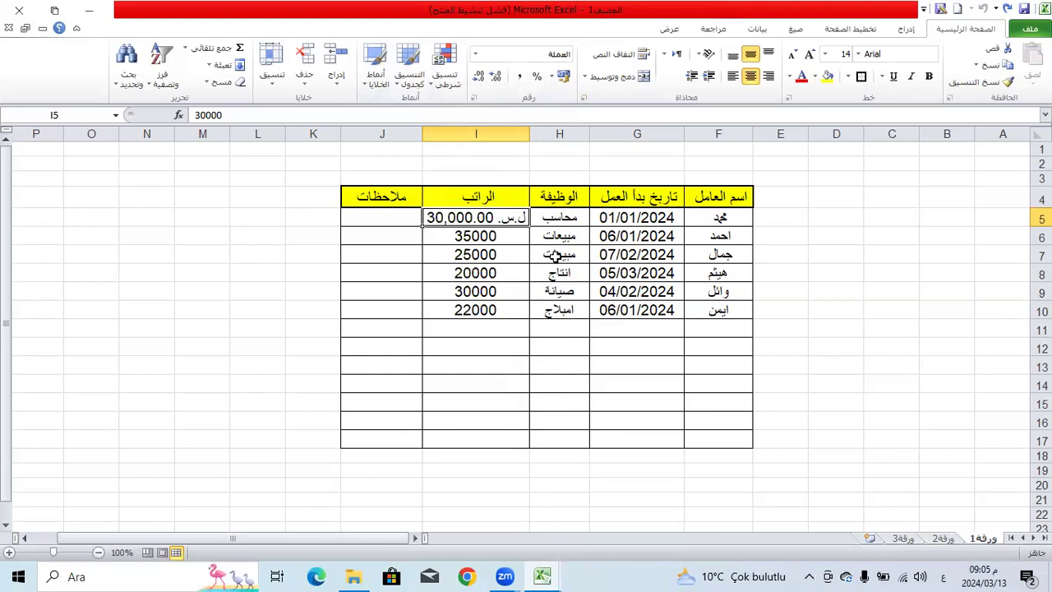
key(ctrl+1)
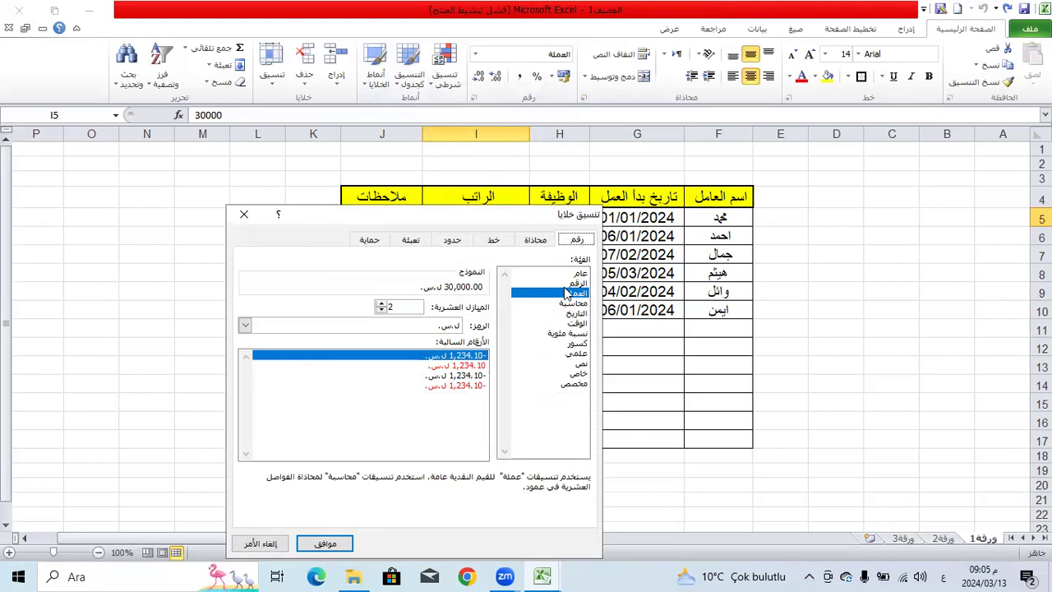
click(402, 328)
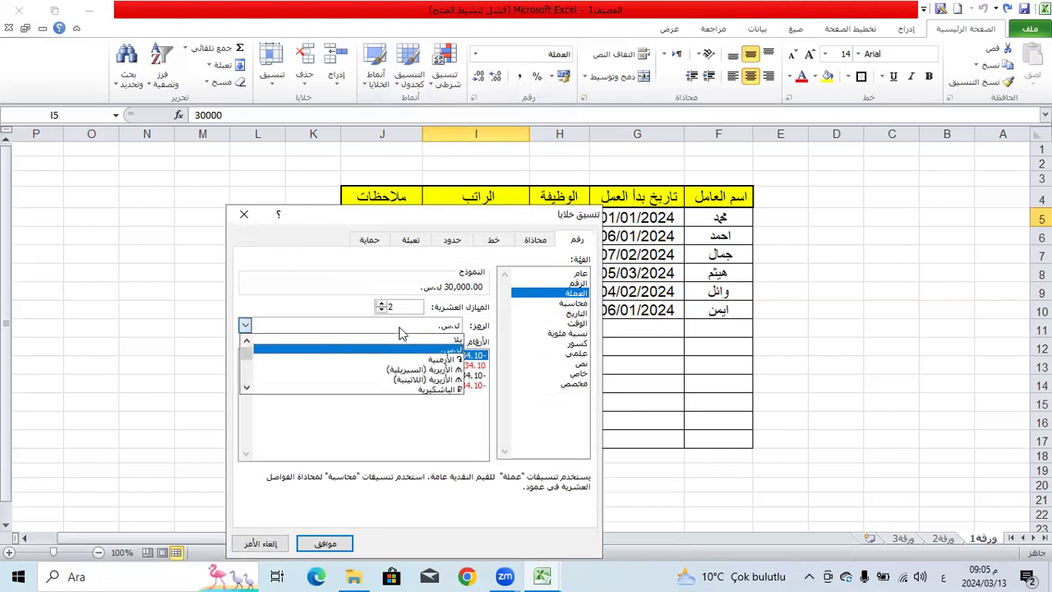
scroll(380, 349, down, 5)
scroll(381, 349, down, 10)
scroll(380, 349, down, 10)
scroll(380, 349, down, 10)
scroll(380, 349, down, 10)
scroll(393, 362, down, 10)
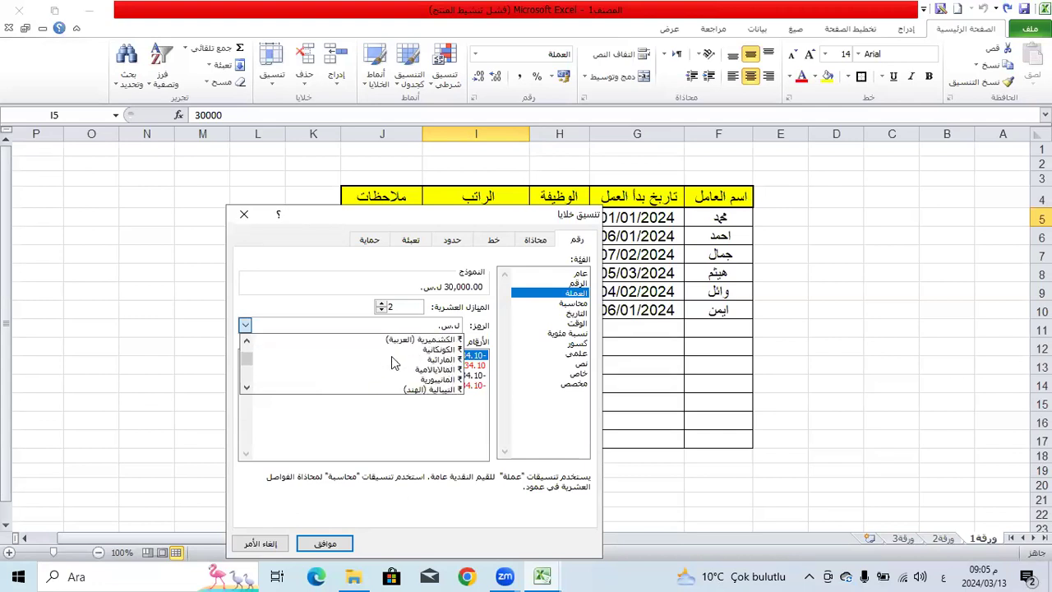
scroll(393, 363, down, 2)
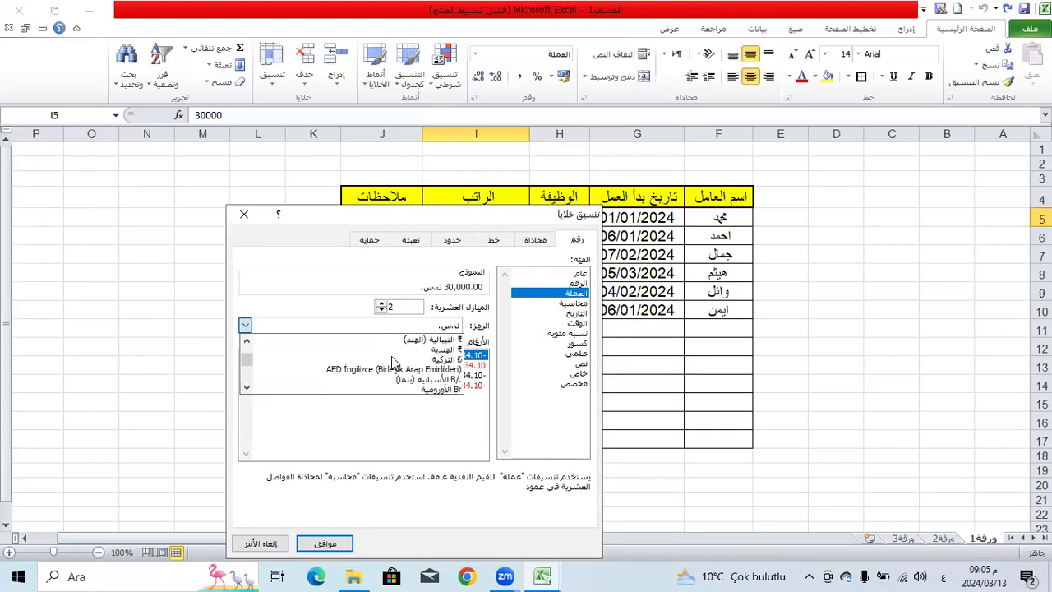
click(446, 361)
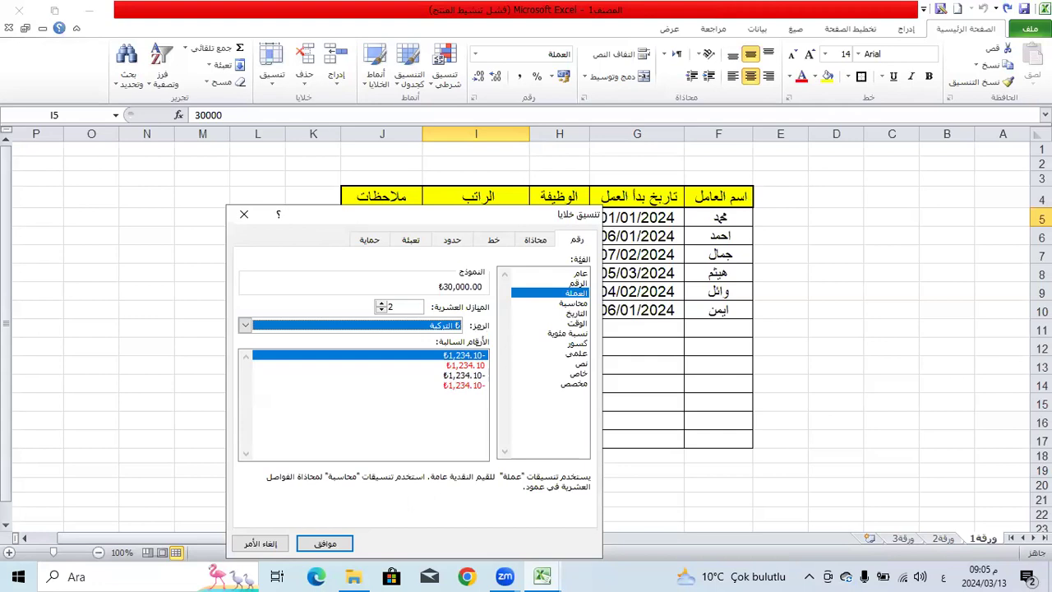
drag(352, 224, 316, 125)
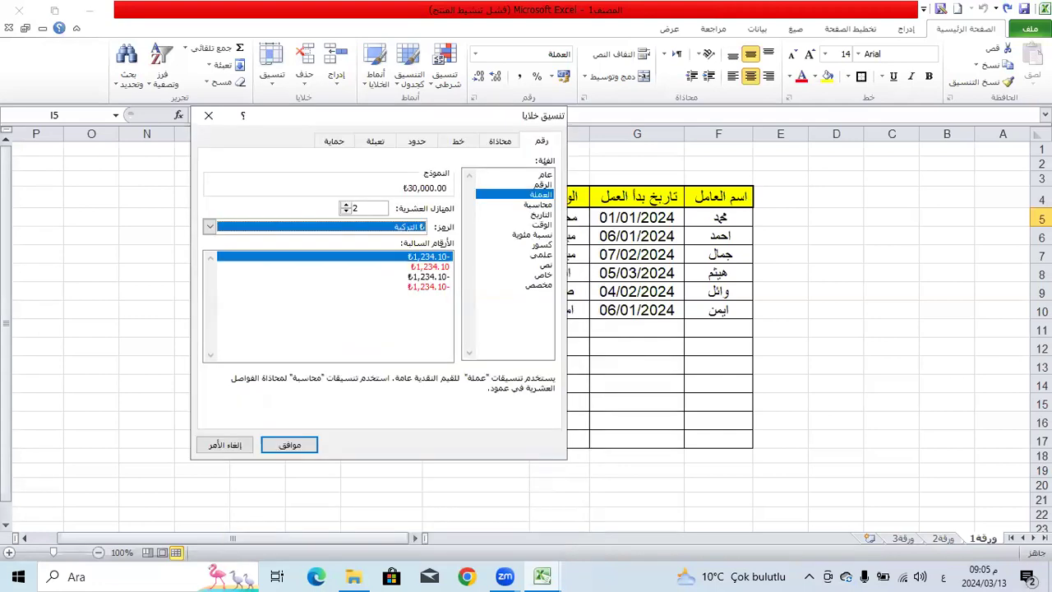
click(919, 573)
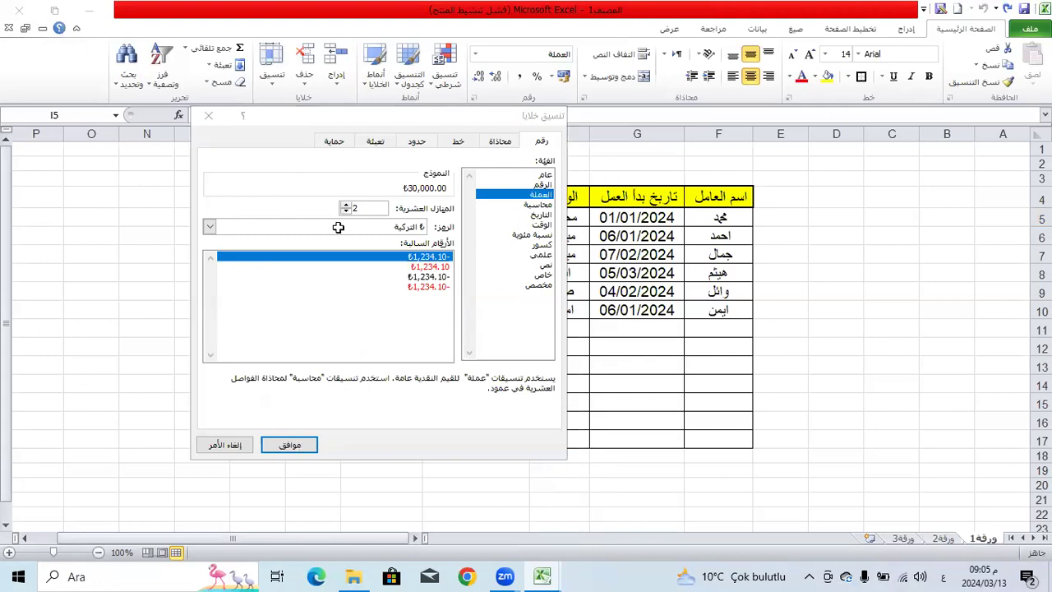
key(Return)
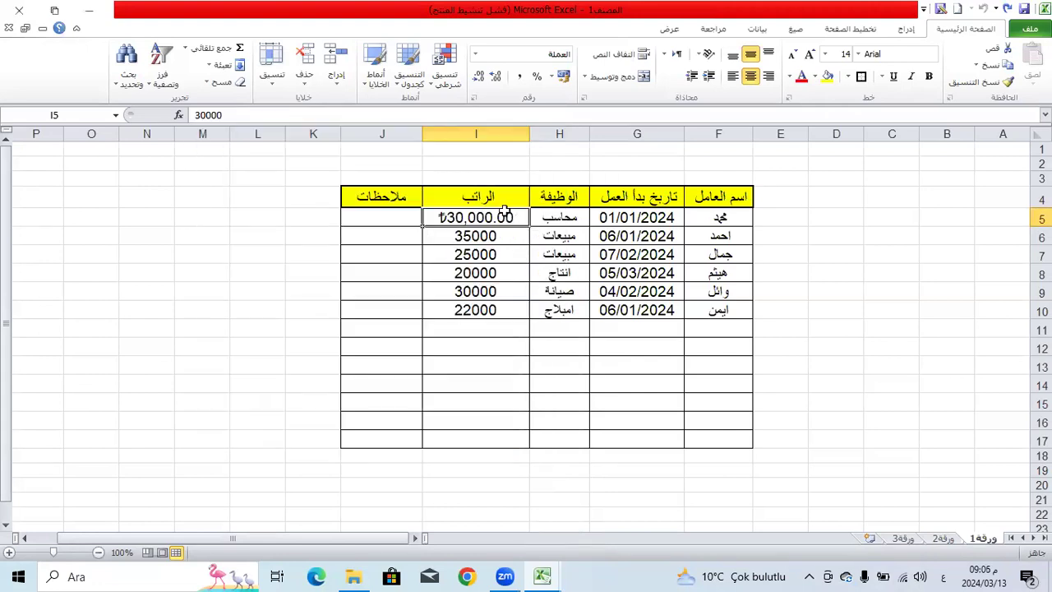
Copy the lira formatting of I5 to the remaining salaries in I6:I10 with Format Painter.
click(499, 230)
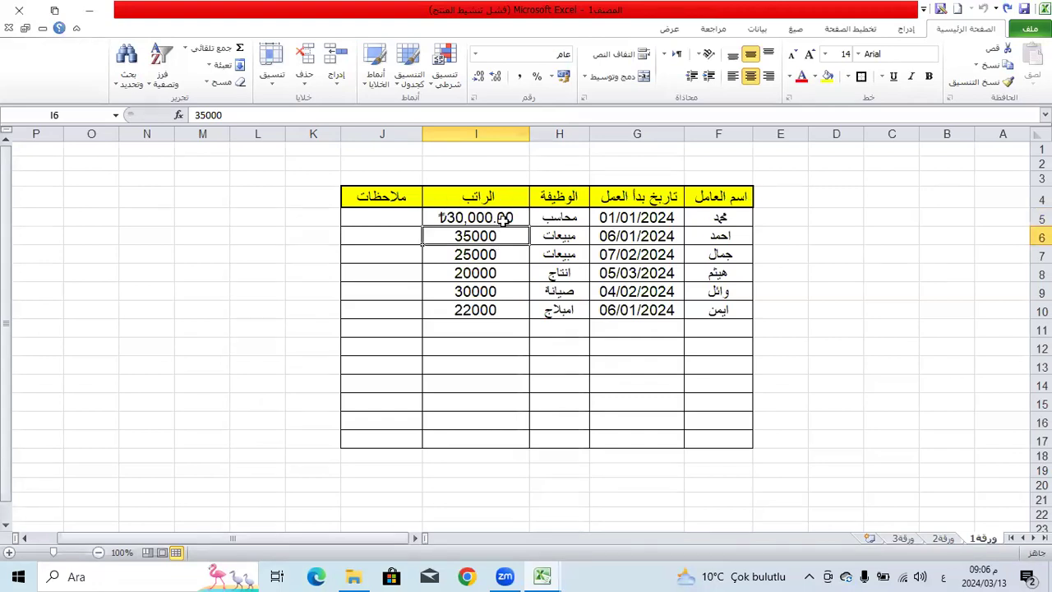
key(Up)
click(979, 82)
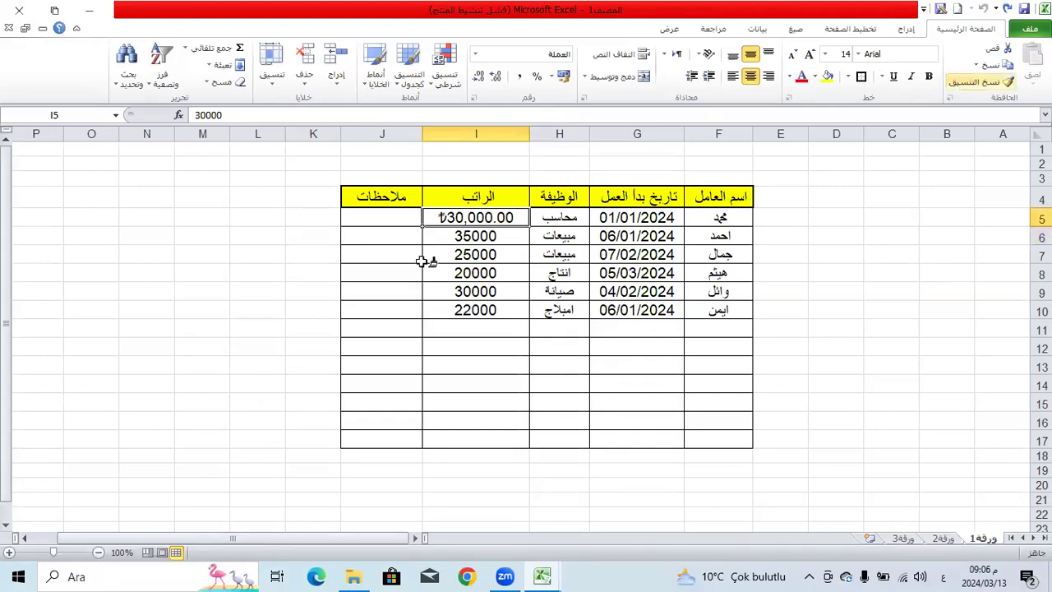
click(486, 236)
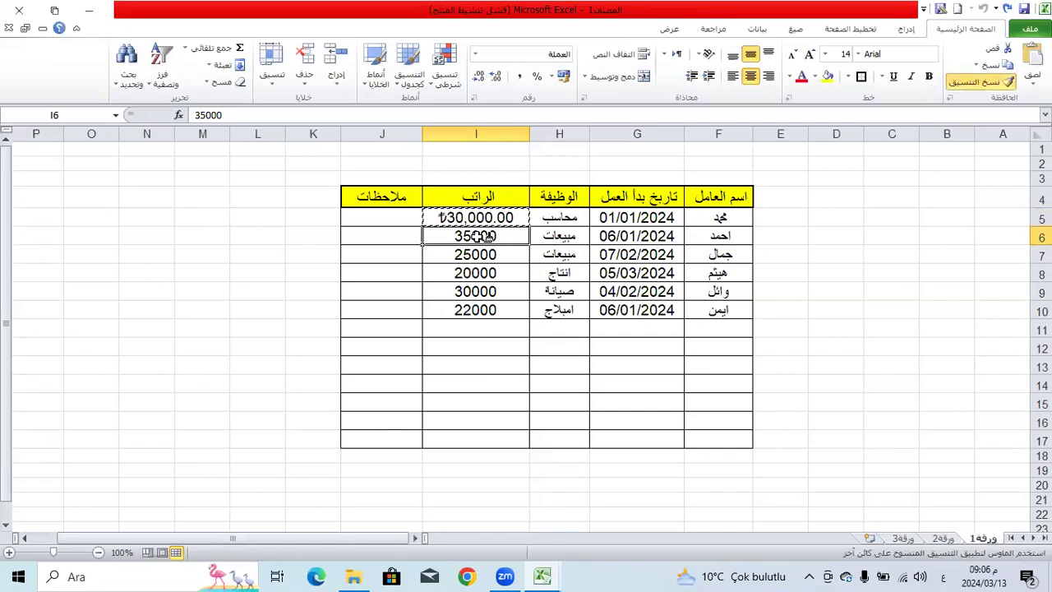
mouse_move(485, 235)
mouse_down()
mouse_move(502, 274)
mouse_move(494, 311)
mouse_up()
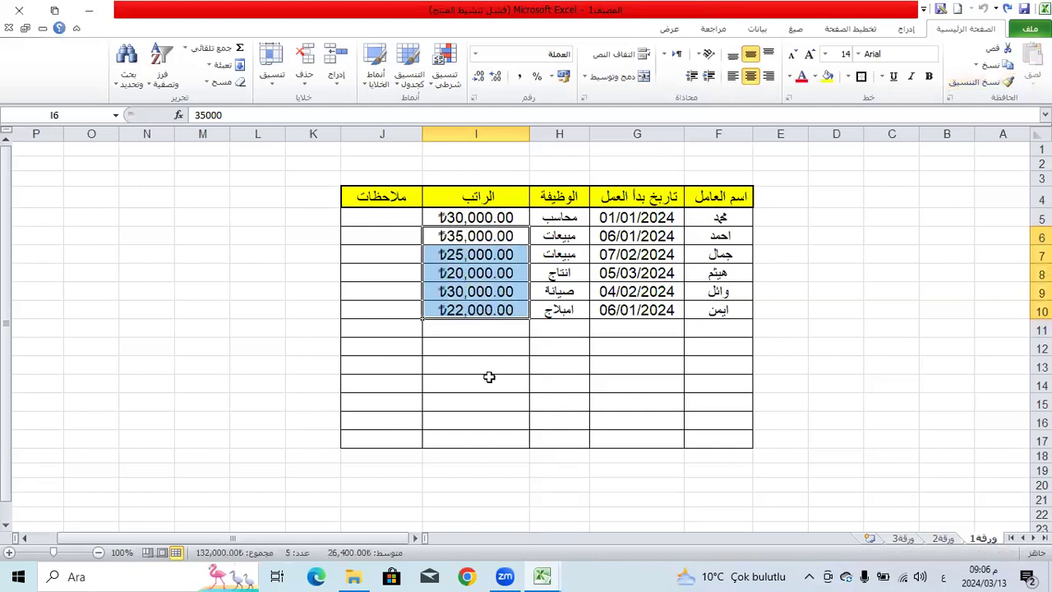
click(470, 327)
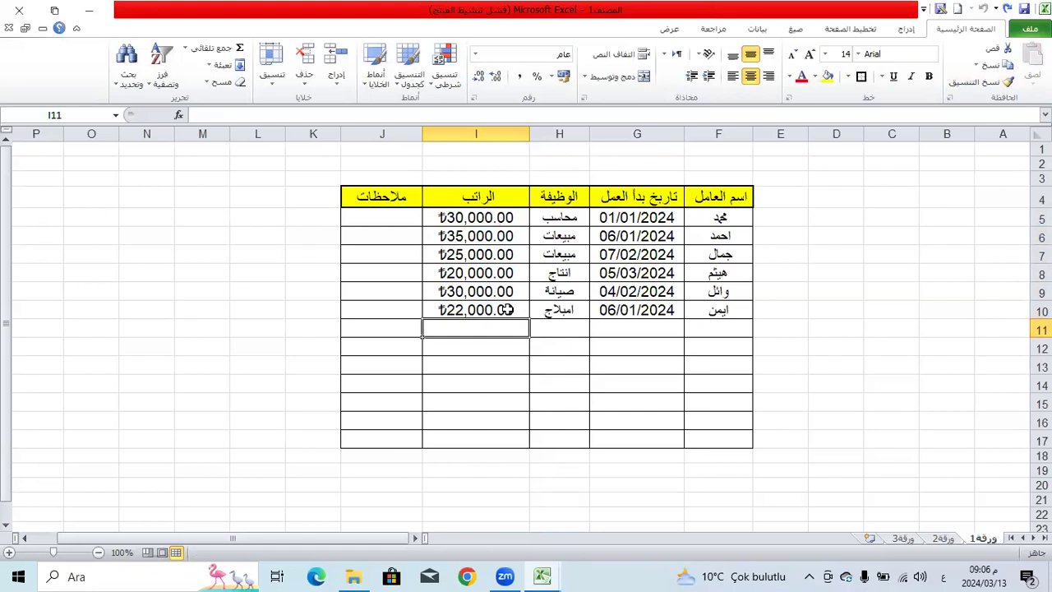
Reduce the salaries in I5:I10 to zero decimal places.
drag(475, 218, 505, 309)
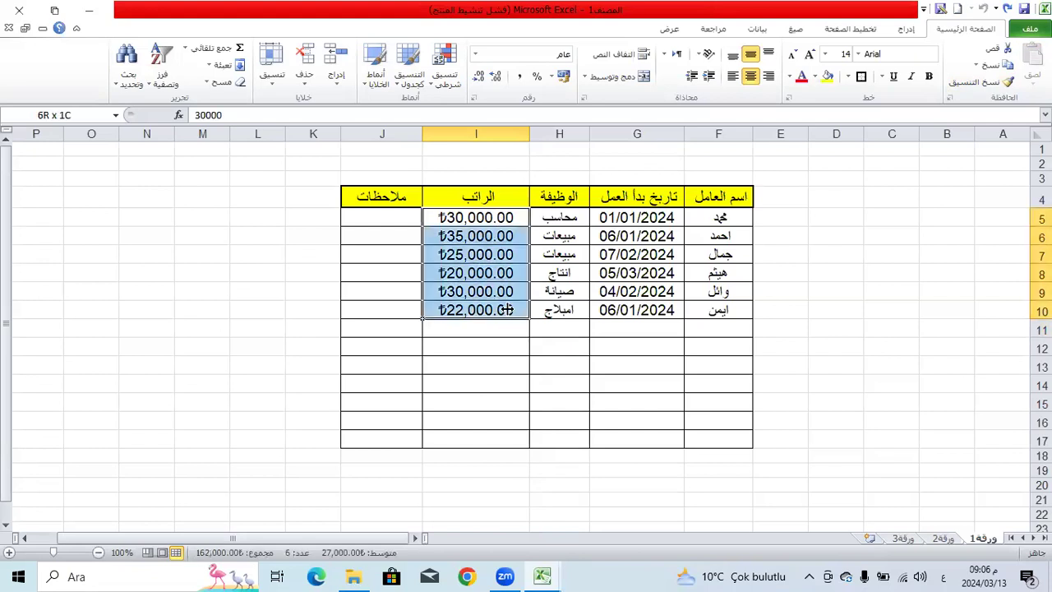
click(495, 78)
click(480, 76)
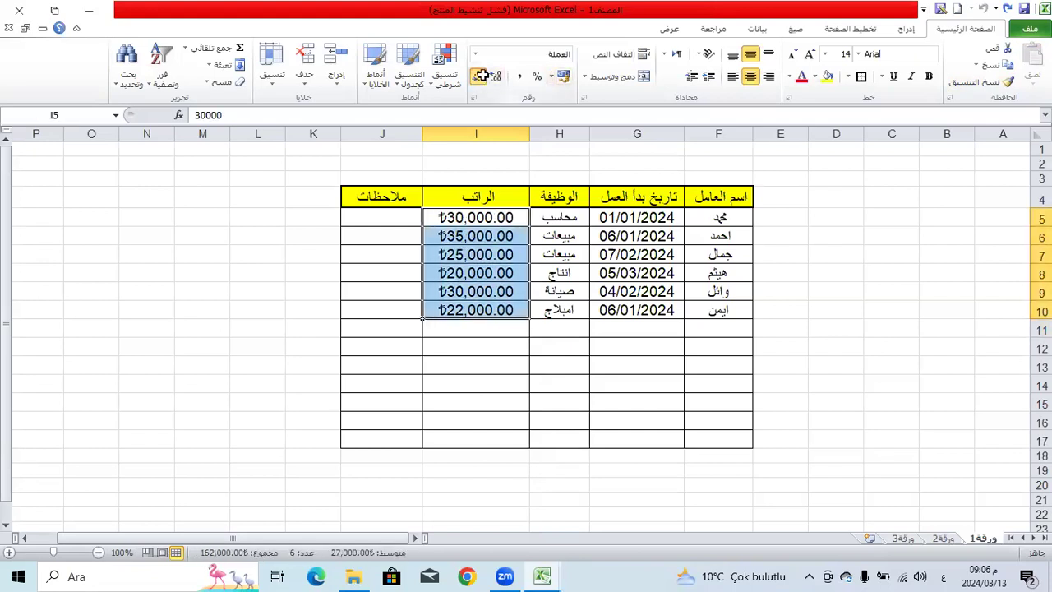
click(479, 77)
click(493, 380)
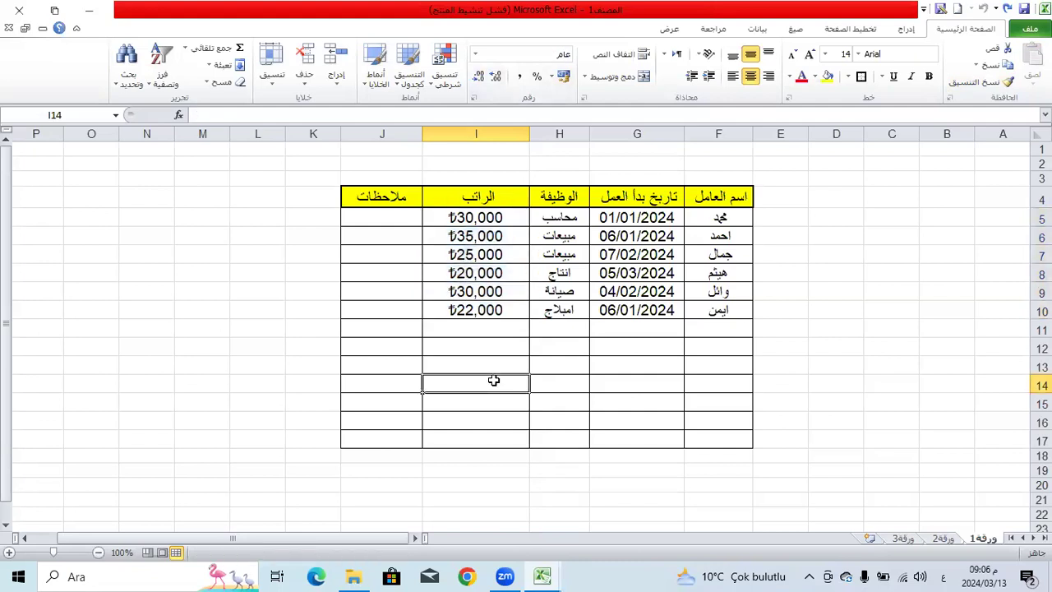
Add one decimal place to the salary in I5 and remove it again.
click(477, 218)
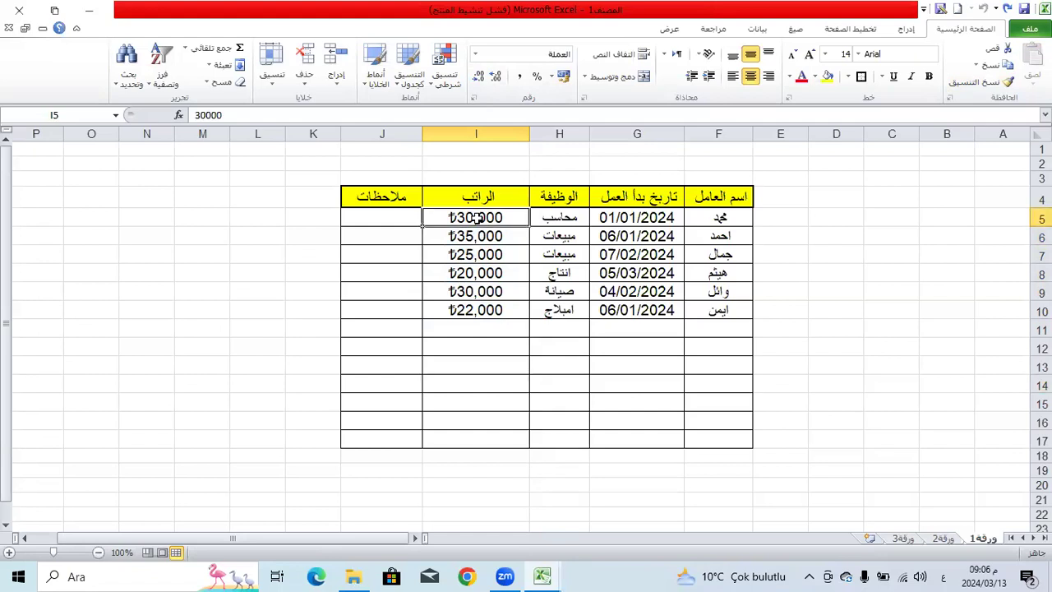
click(498, 79)
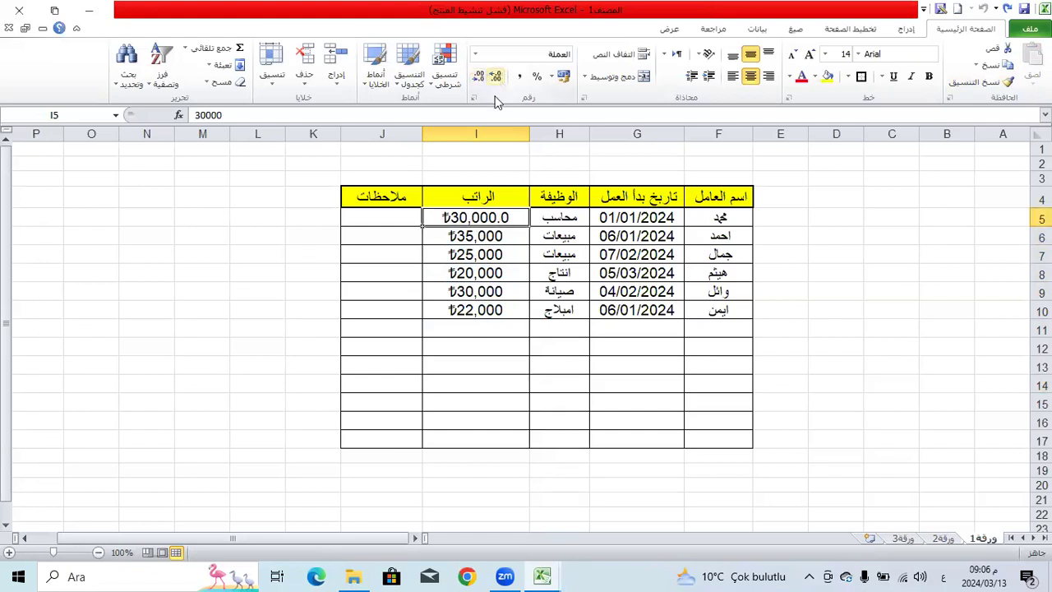
click(475, 77)
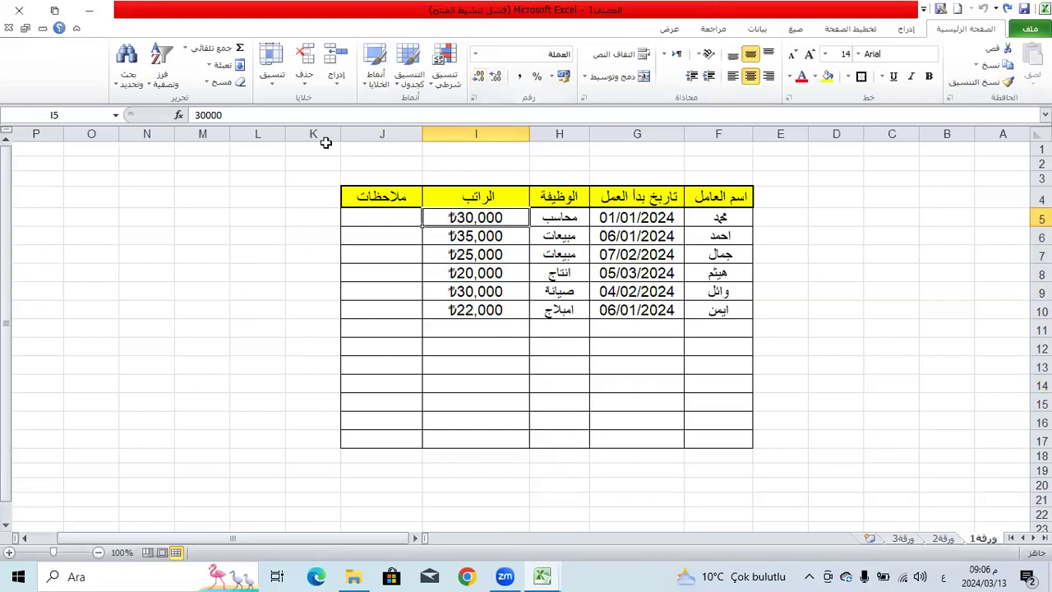
Widen the notes column J to a width of about 23.
drag(341, 134, 261, 134)
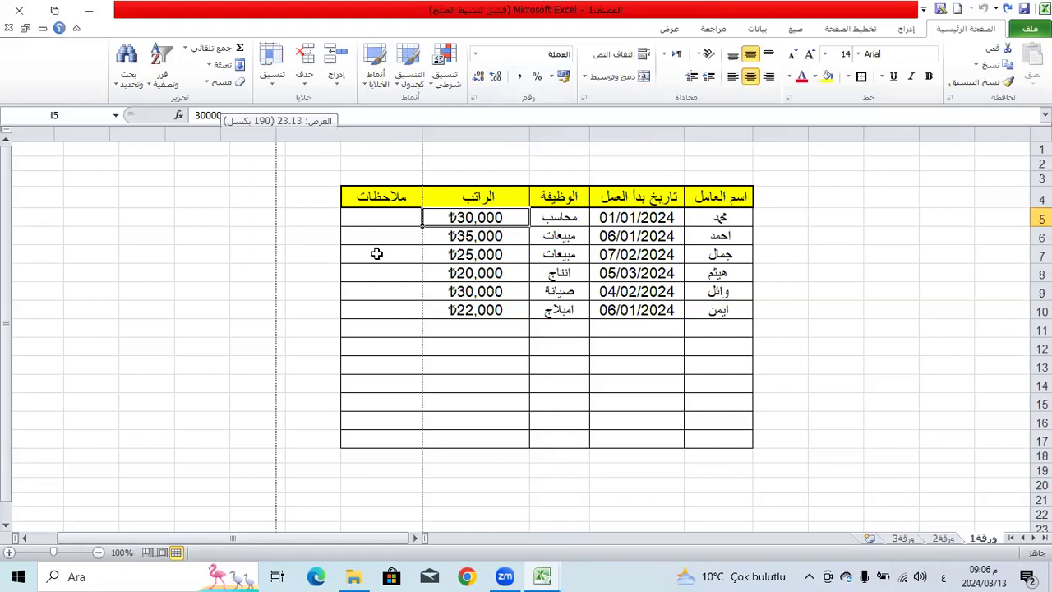
Delete the surplus empty bordered rows of the table from row 12 to row 17.
click(340, 273)
click(697, 304)
key(Return)
key(Down)
key(Down)
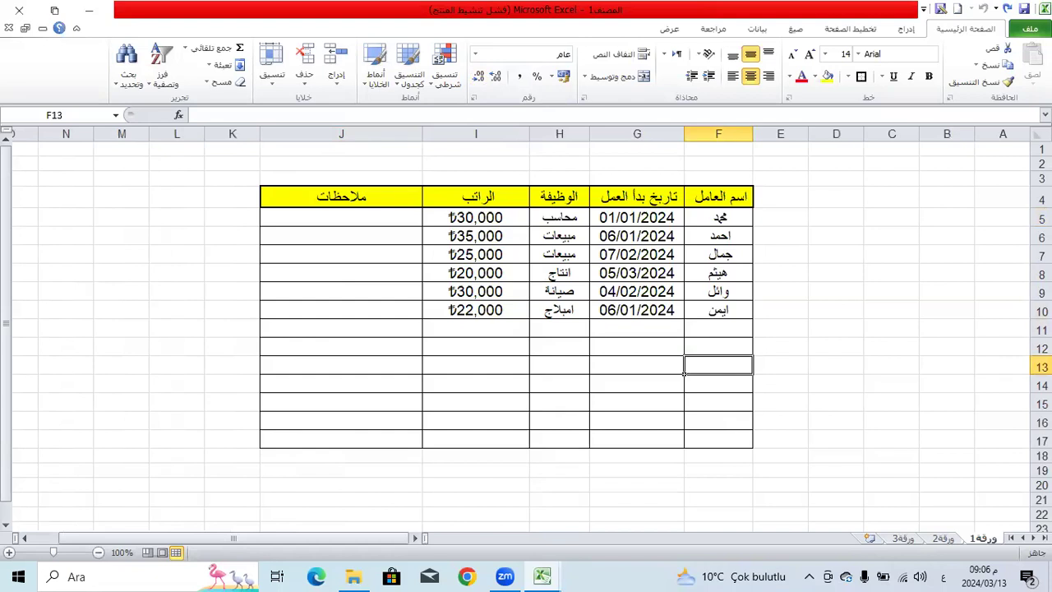
click(1041, 349)
key(ctrl+minus)
key(ctrl+minus)
key(ctrl+minus)
key(ctrl+minus)
key(ctrl+minus)
key(ctrl+minus)
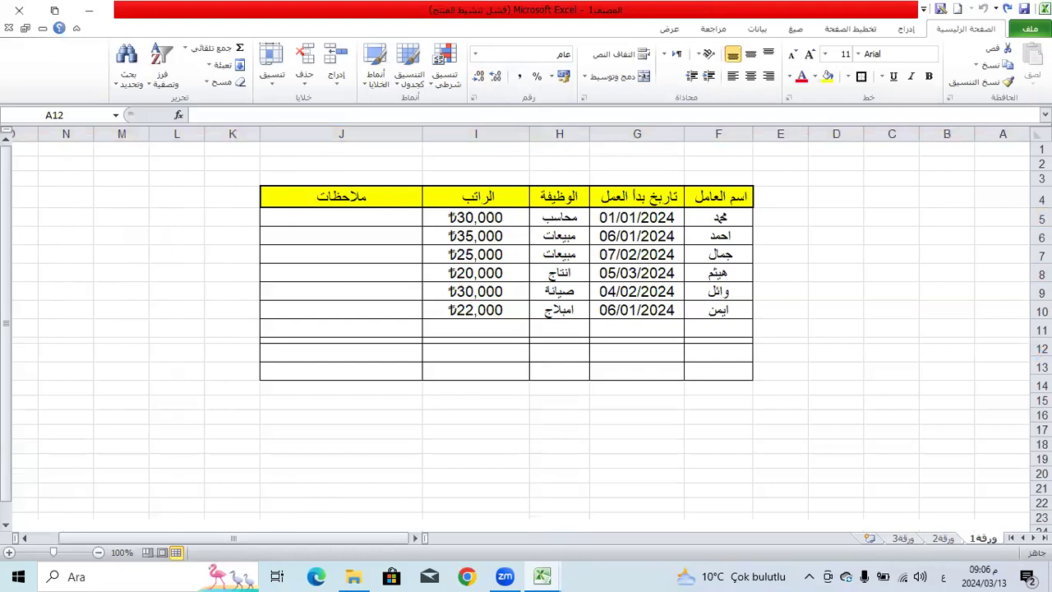
Outline F13:J13 below the table with a thick box border and set its font size to 16.
click(726, 359)
shift+click(306, 362)
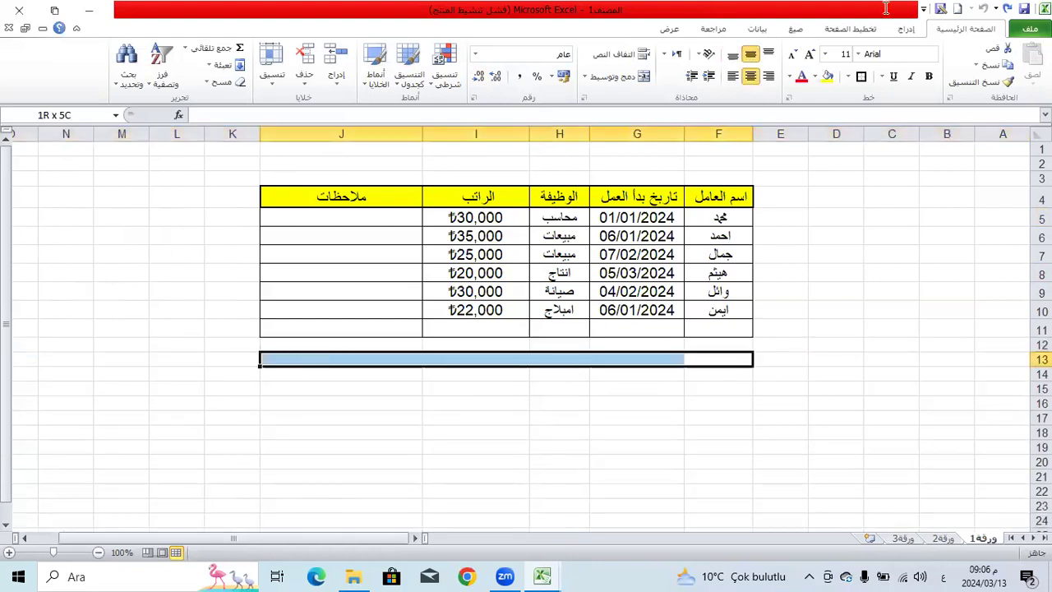
click(810, 55)
click(810, 54)
click(810, 55)
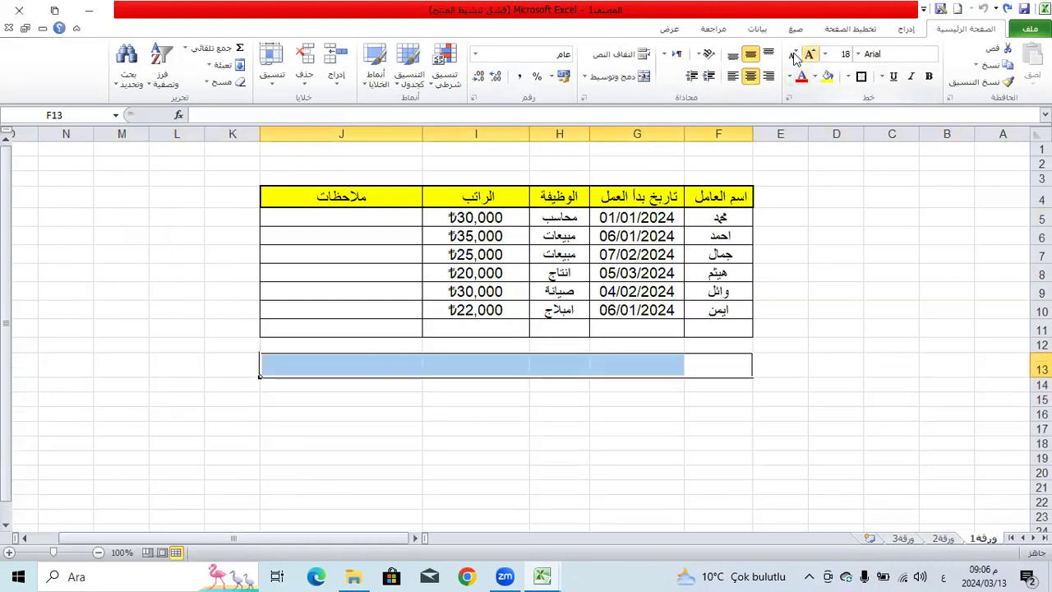
click(810, 54)
Enter the label المجموع in F13.
click(742, 368)
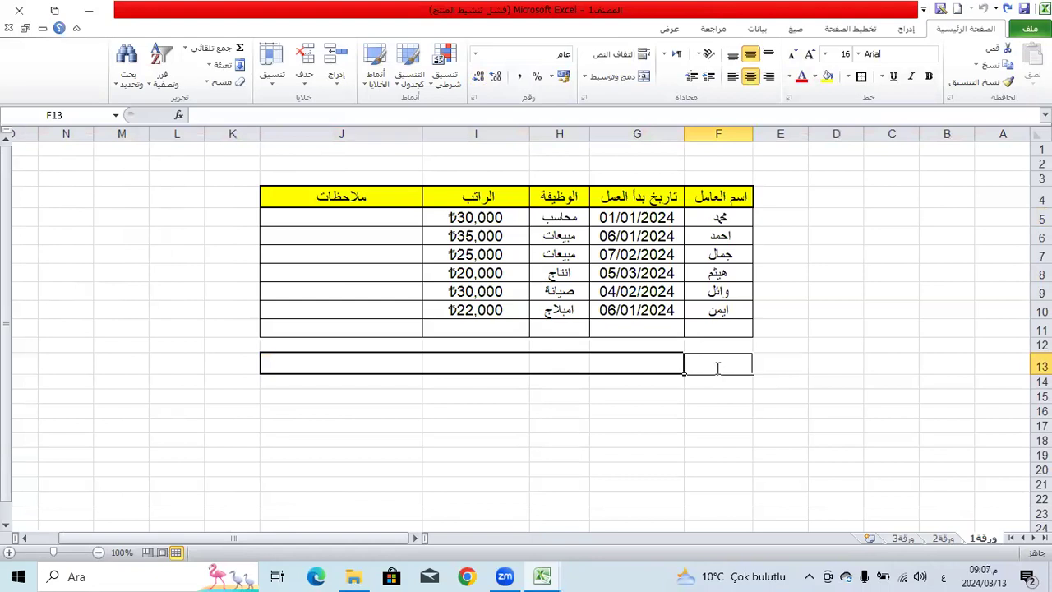
text(المجموع)
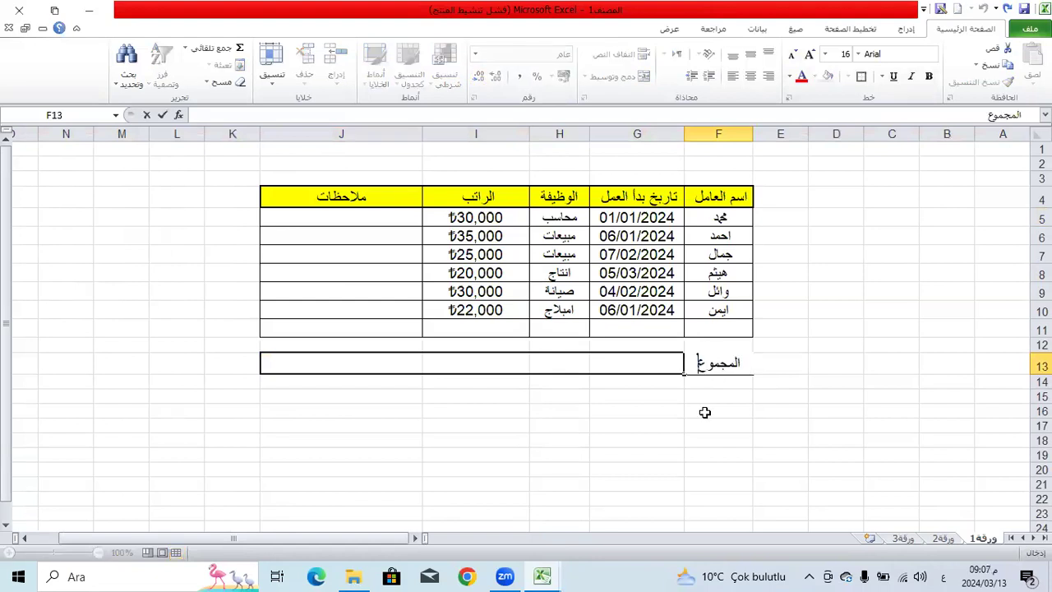
click(476, 425)
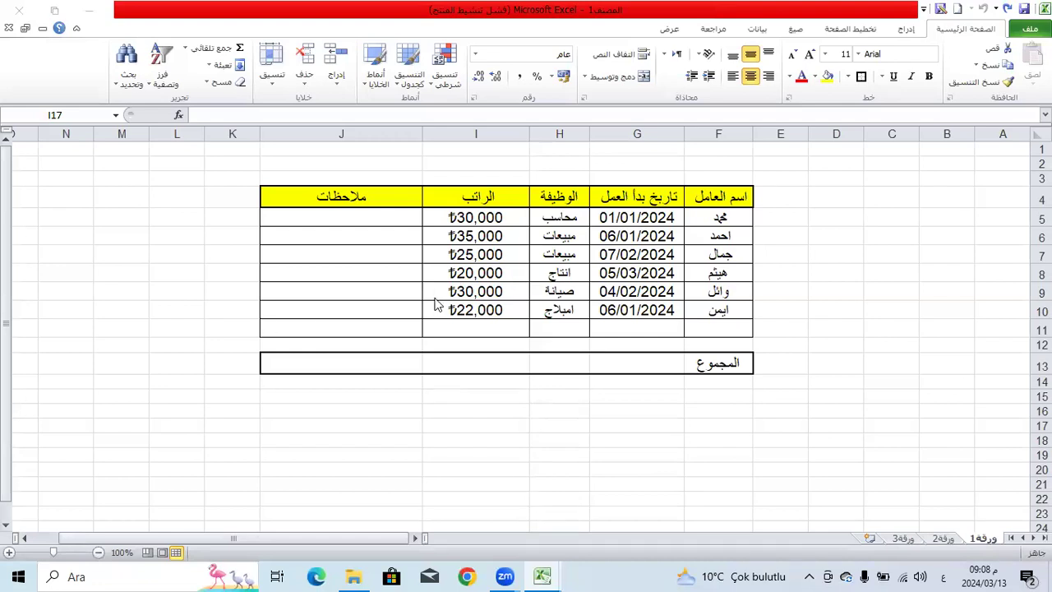
Outline the label cell F13 and the salary total cell I13 with box borders.
click(674, 364)
click(704, 364)
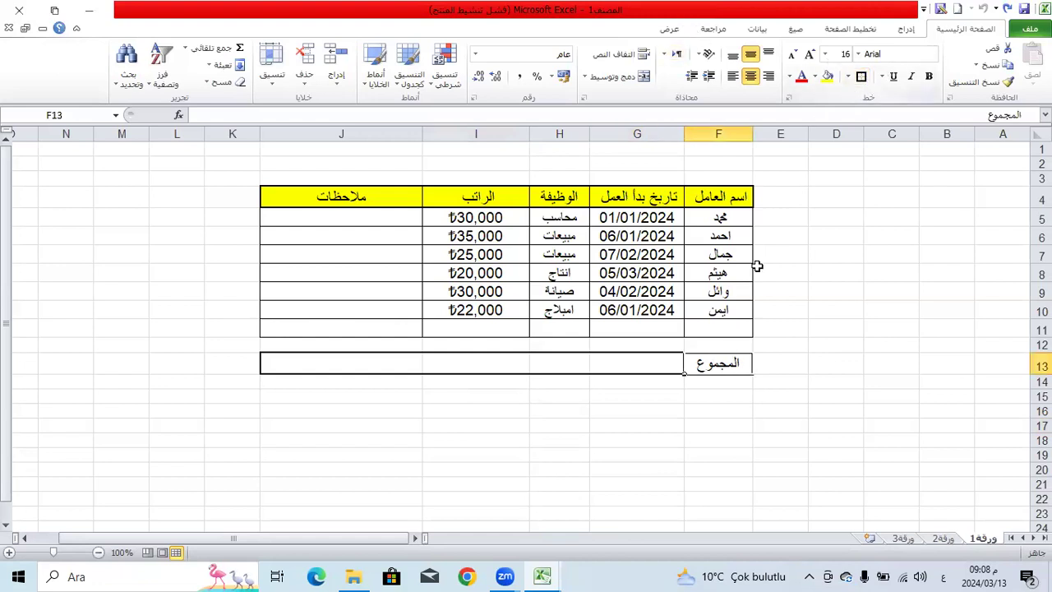
click(763, 330)
click(463, 364)
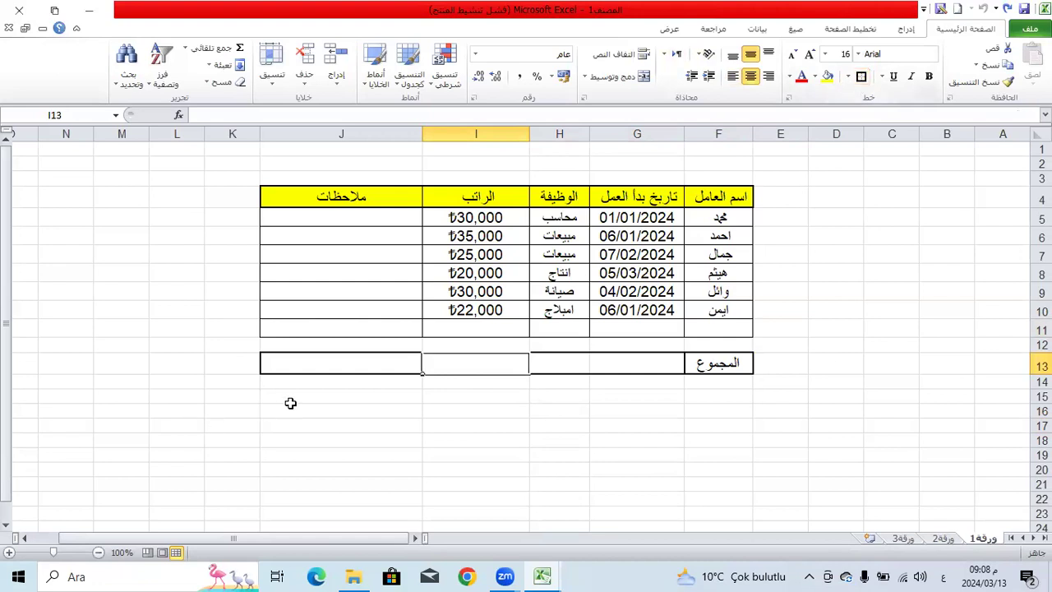
click(531, 420)
Enter the formula =SUM(I5:I10) in I13 to total the salaries.
click(482, 360)
key(alt+shift)
key(alt+shift)
text(=)
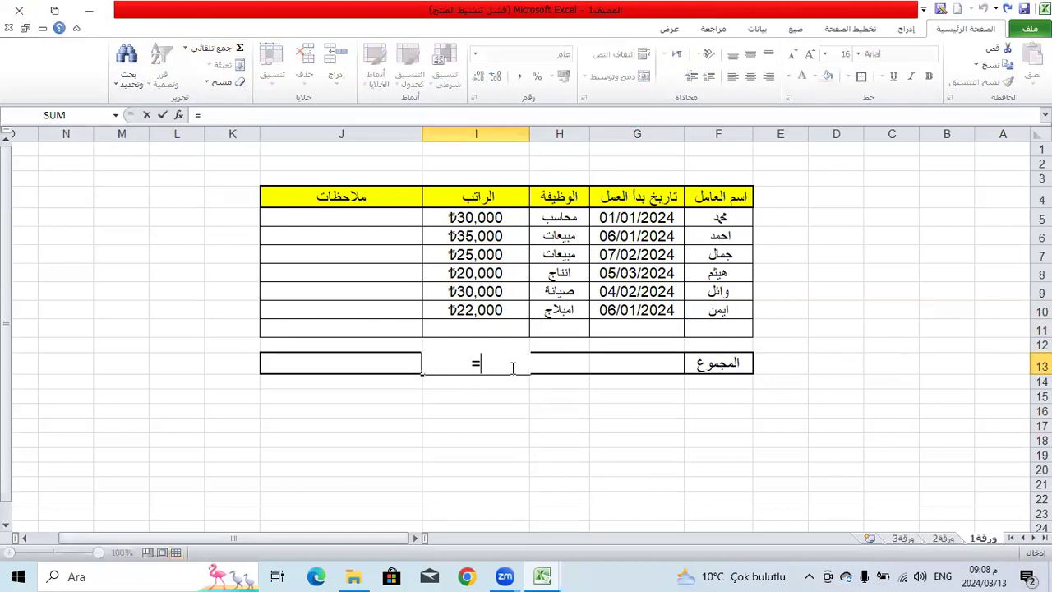
text(s)
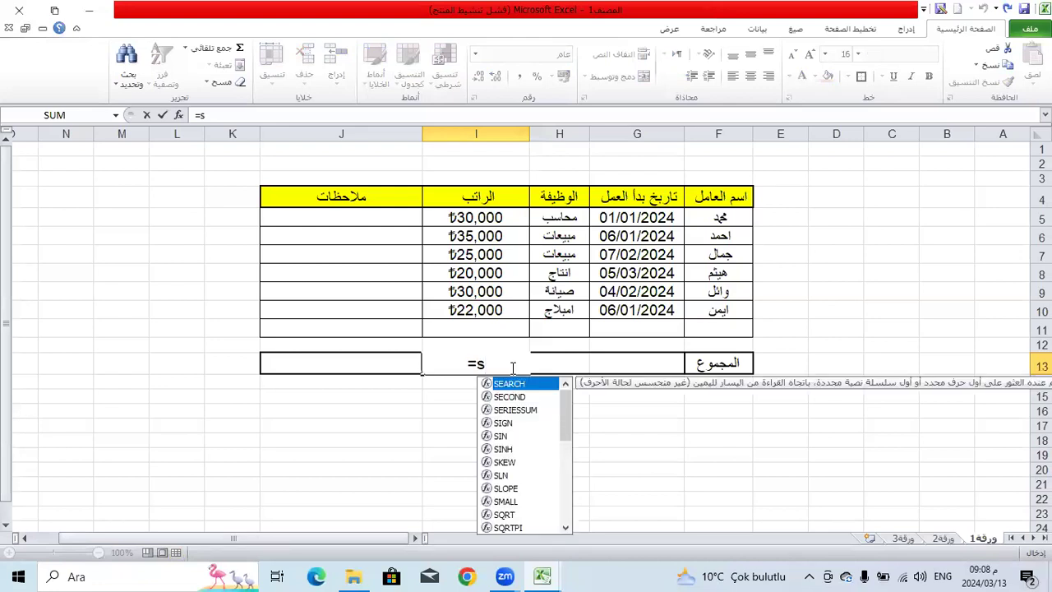
text(um)
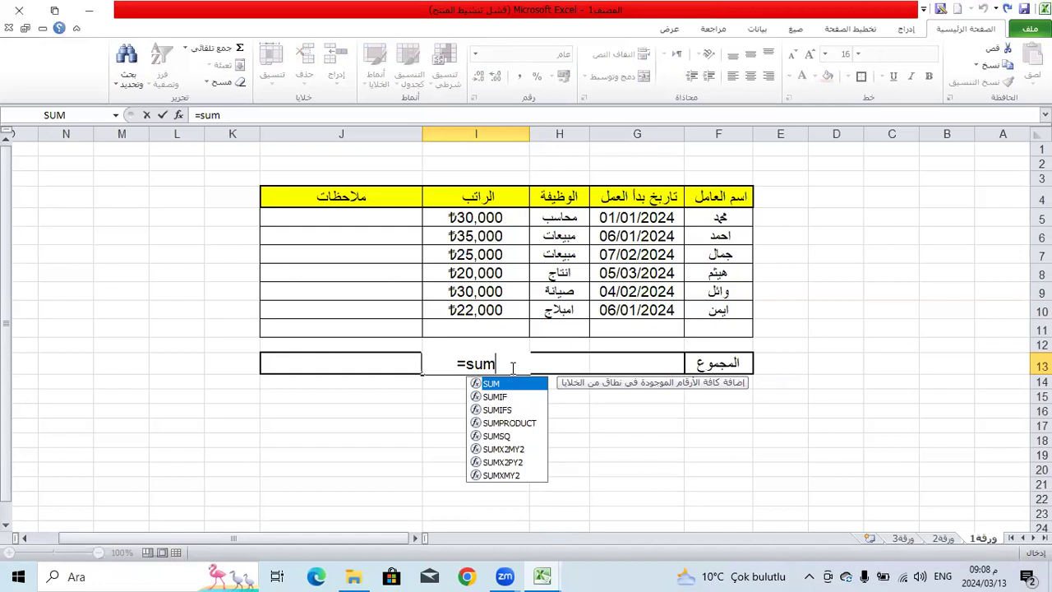
key(Escape)
text(()
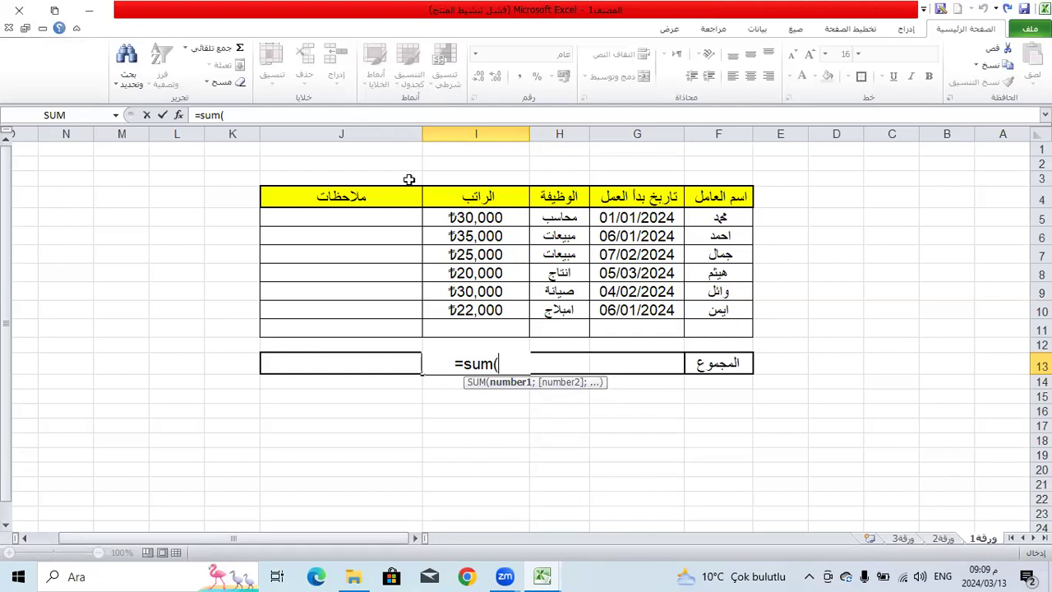
click(502, 217)
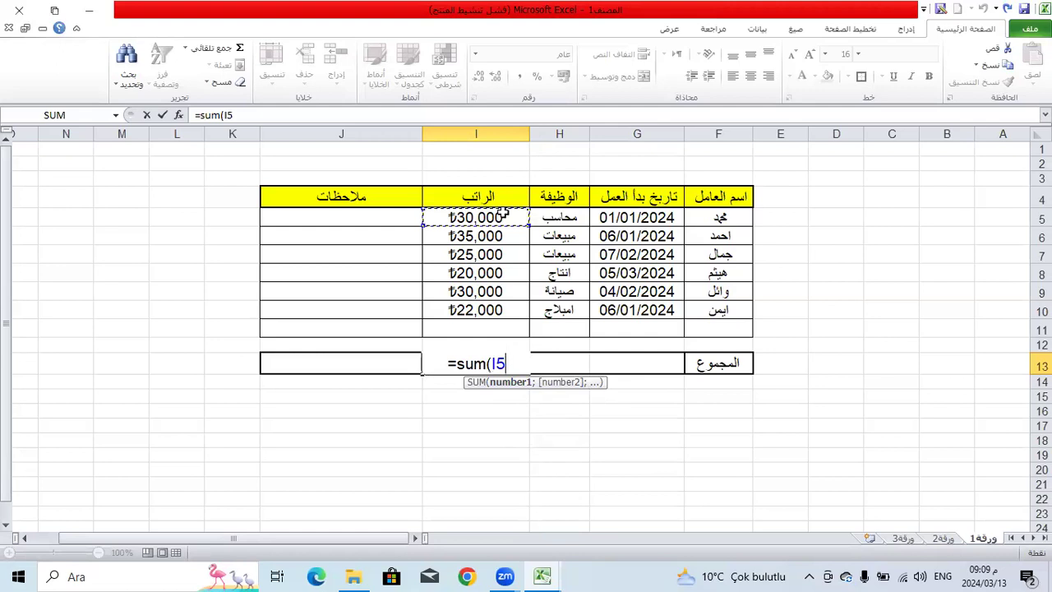
drag(502, 217, 513, 309)
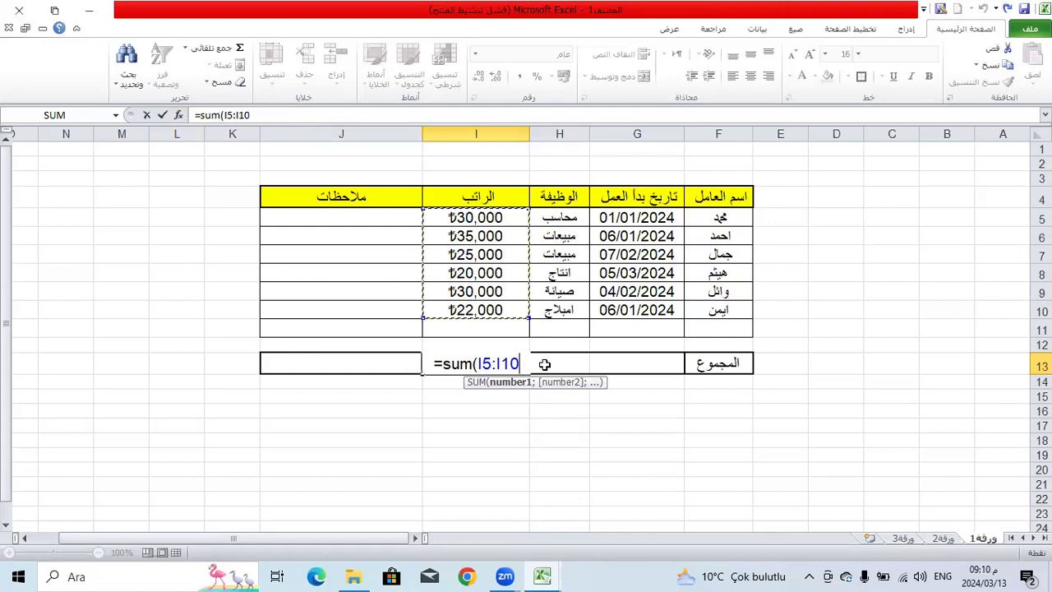
text())
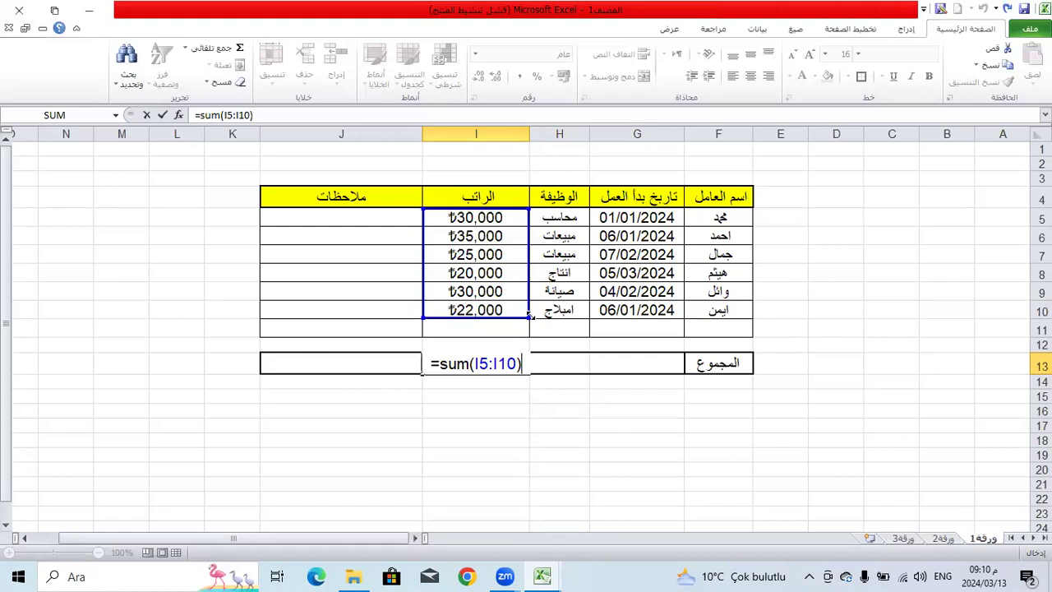
mouse_move(530, 316)
mouse_down()
mouse_move(526, 341)
mouse_move(515, 308)
mouse_move(516, 327)
mouse_move(516, 318)
mouse_up()
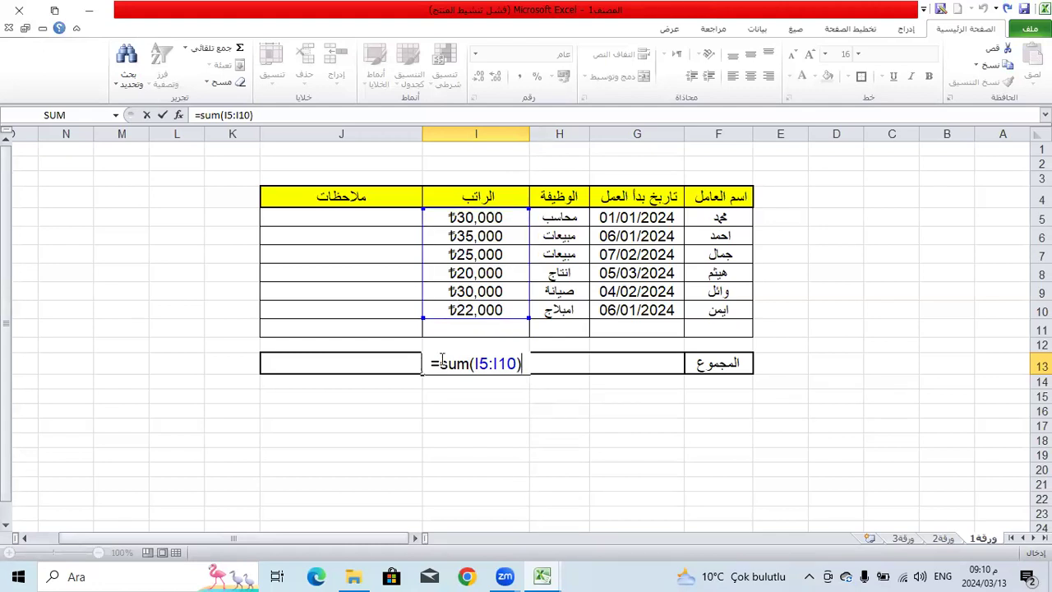
key(Return)
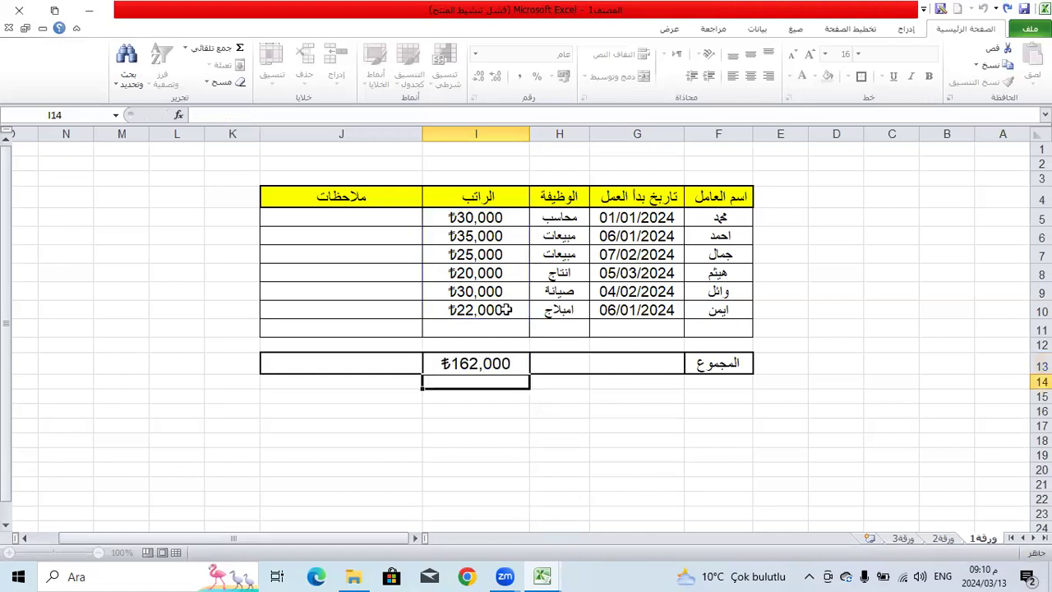
Review the formula in I13 and check the average, count and sum of the salaries in I5:I10.
click(484, 363)
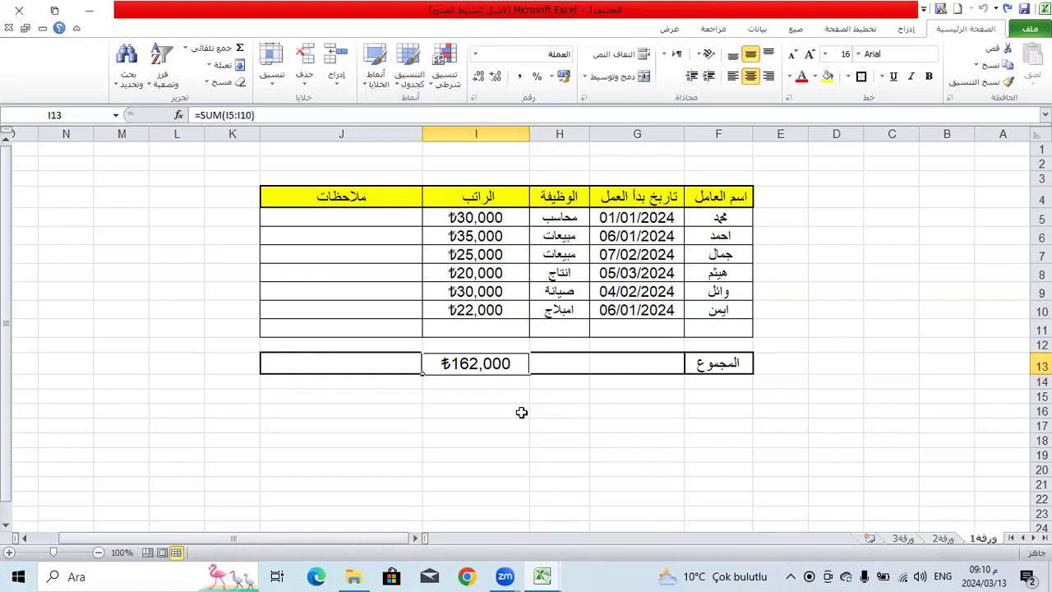
drag(501, 217, 498, 312)
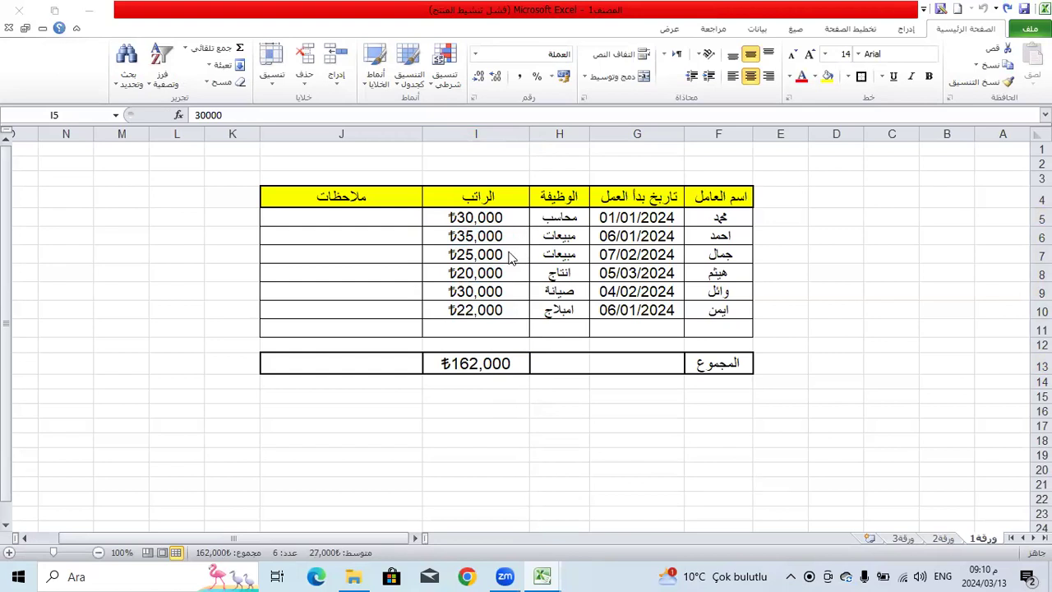
click(458, 222)
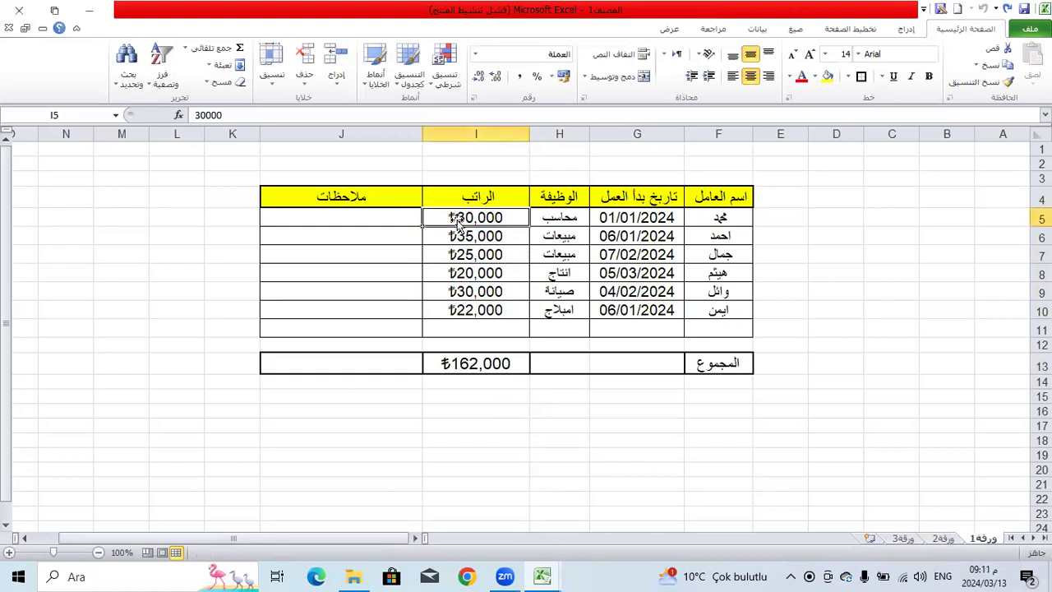
shift+click(463, 310)
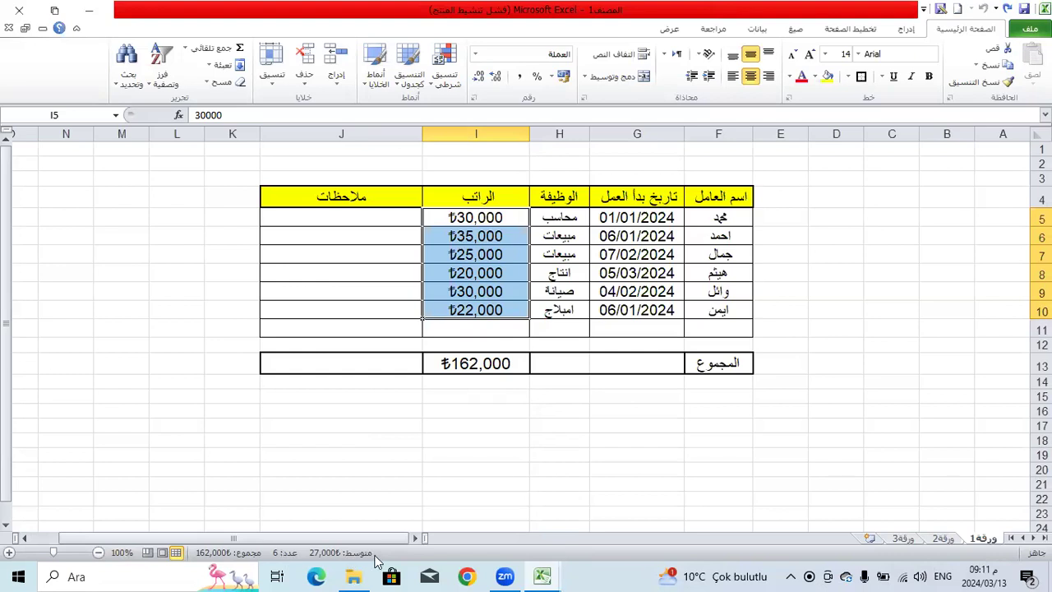
click(518, 427)
click(494, 402)
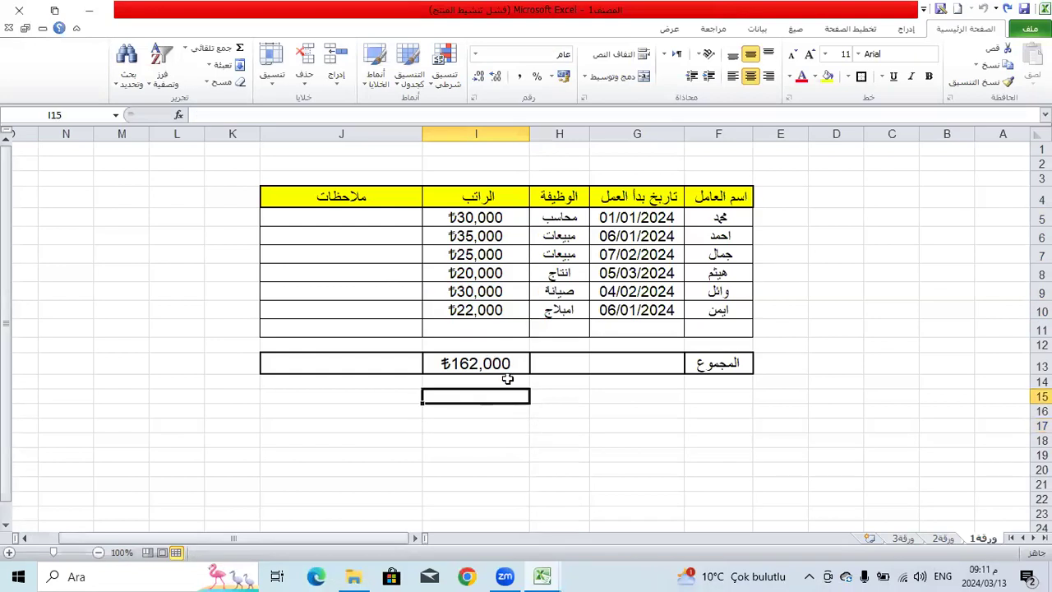
Copy the total row F13:J13 and paste it into row 16 starting at F16.
click(732, 405)
click(519, 401)
click(705, 395)
drag(717, 362, 279, 363)
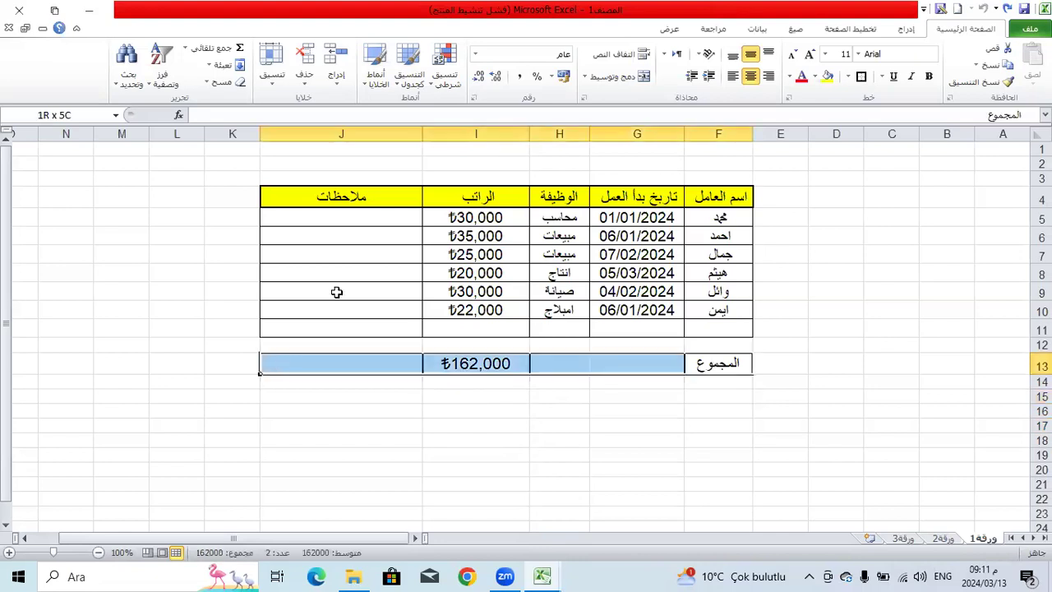
key(ctrl+c)
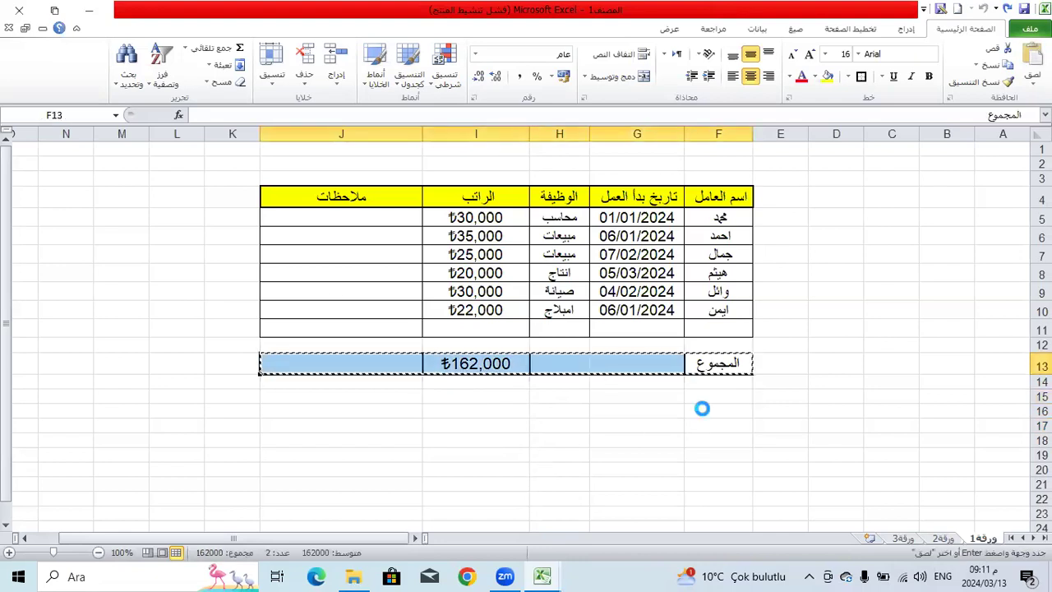
click(697, 408)
key(ctrl+v)
click(490, 400)
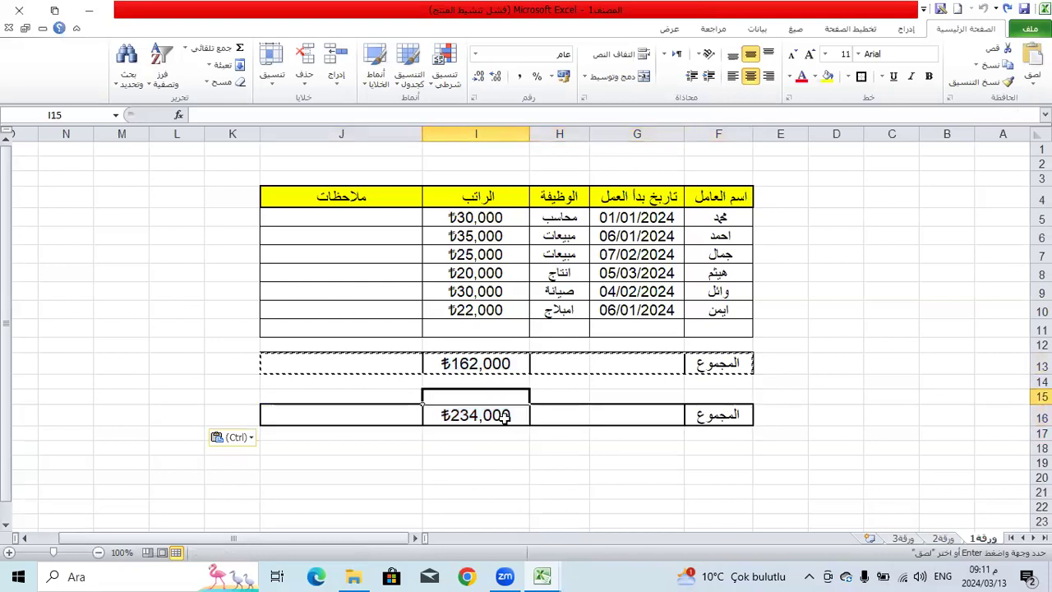
Correct the pasted formula in I16 so that it sums the salaries in I5:I10.
click(504, 416)
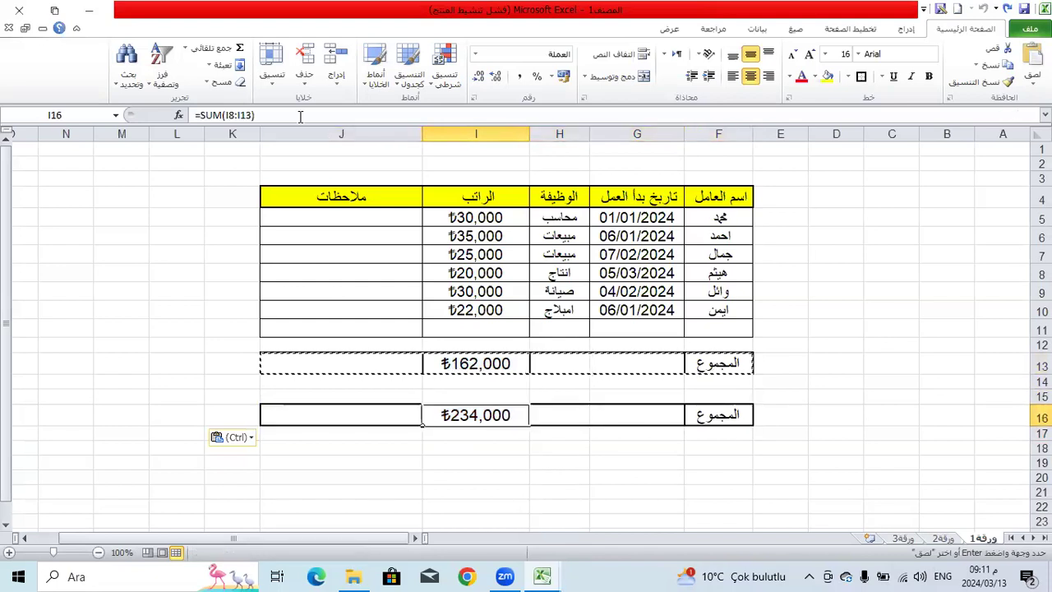
click(299, 116)
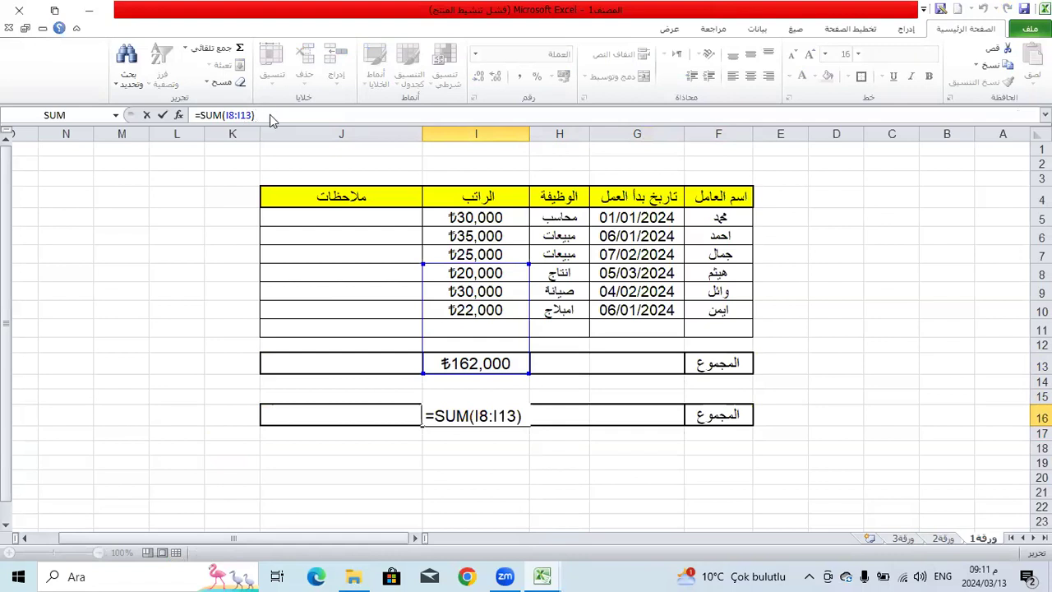
key(Return)
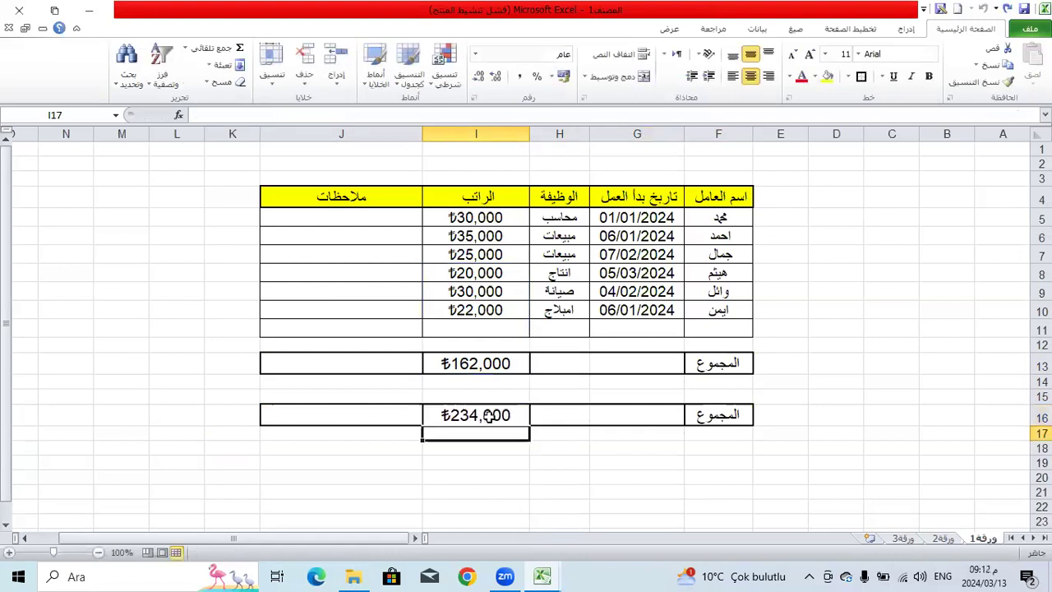
click(488, 416)
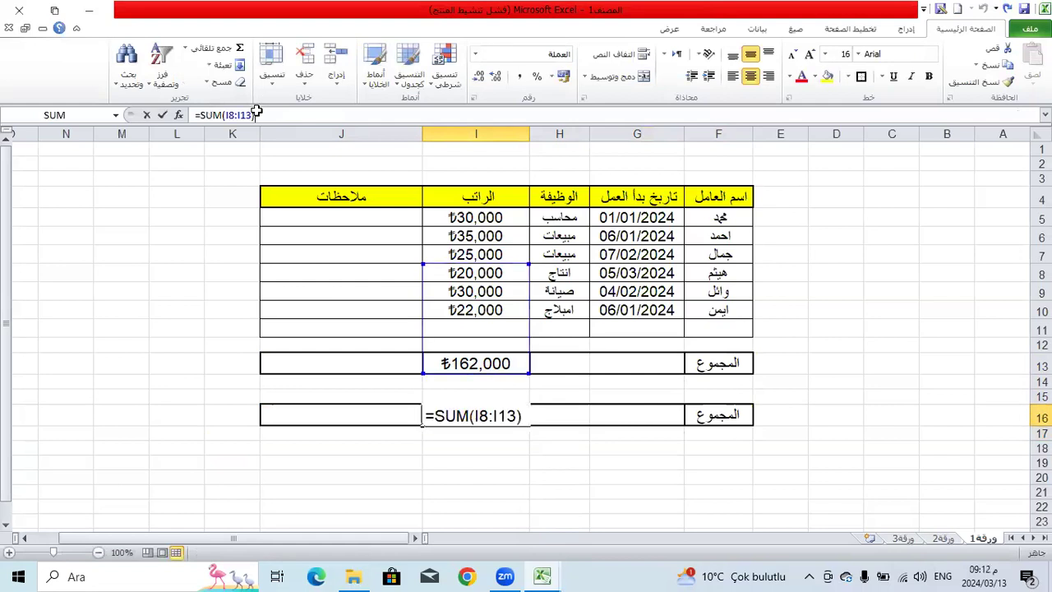
click(258, 115)
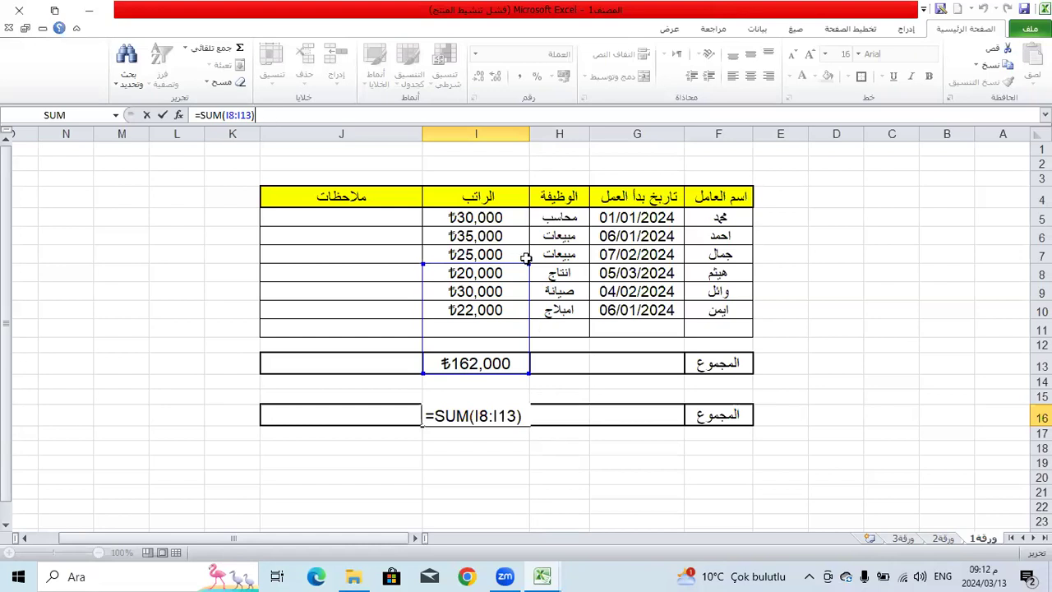
drag(530, 263, 530, 212)
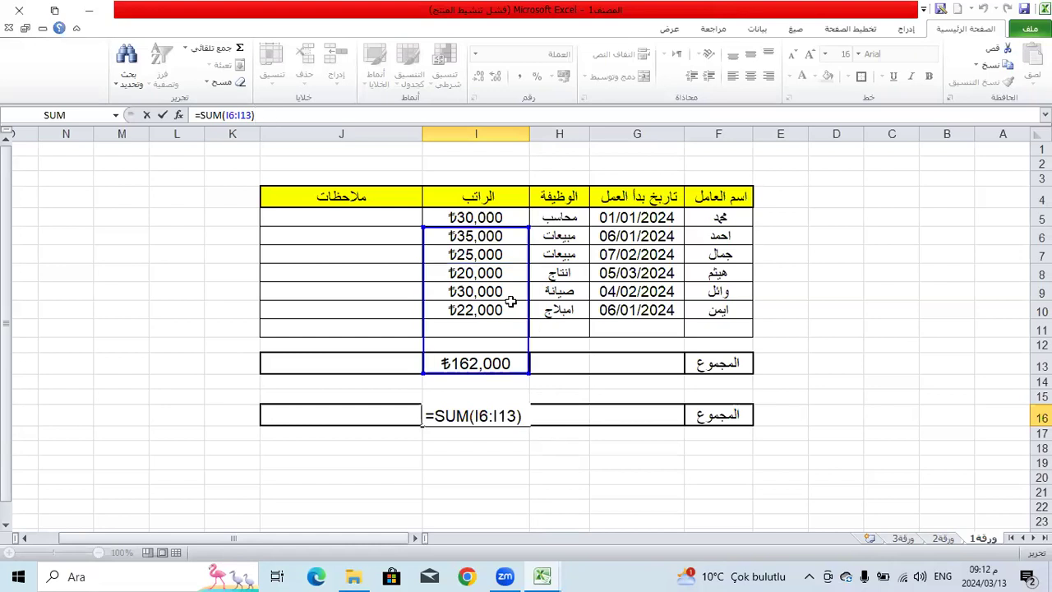
drag(529, 376, 524, 323)
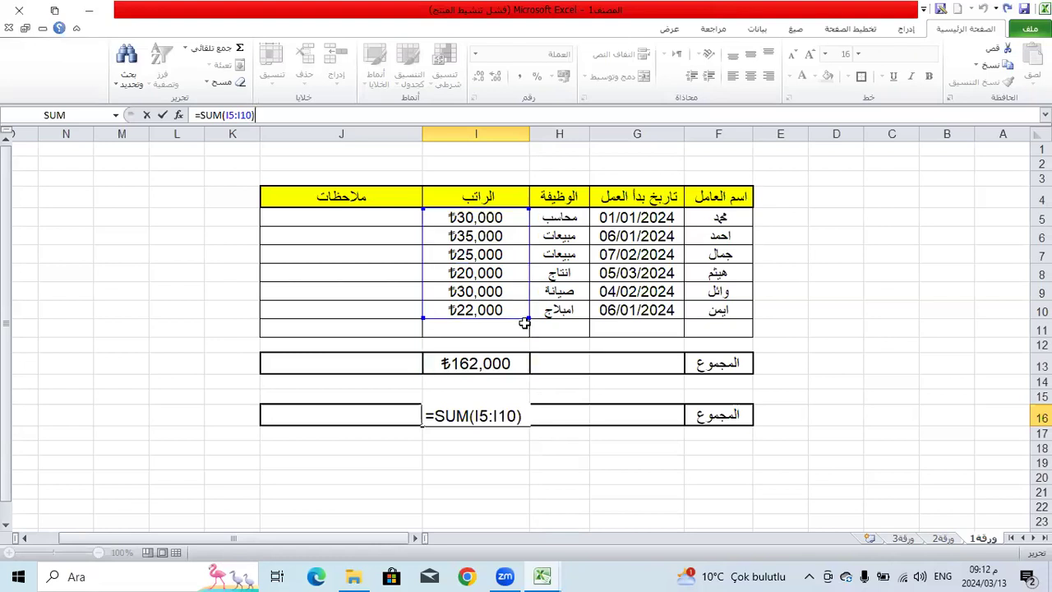
key(Return)
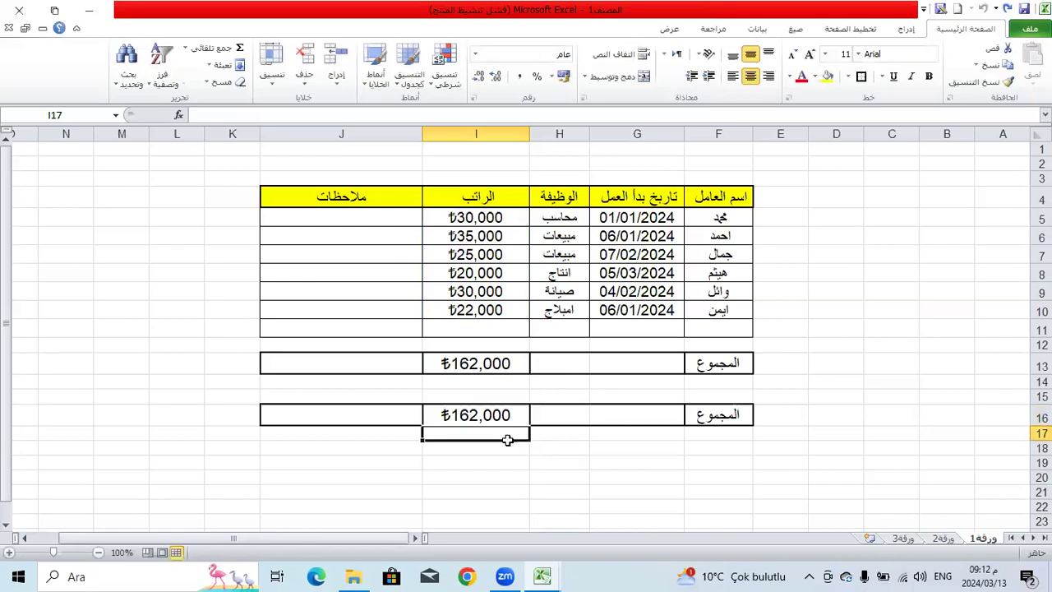
key(Up)
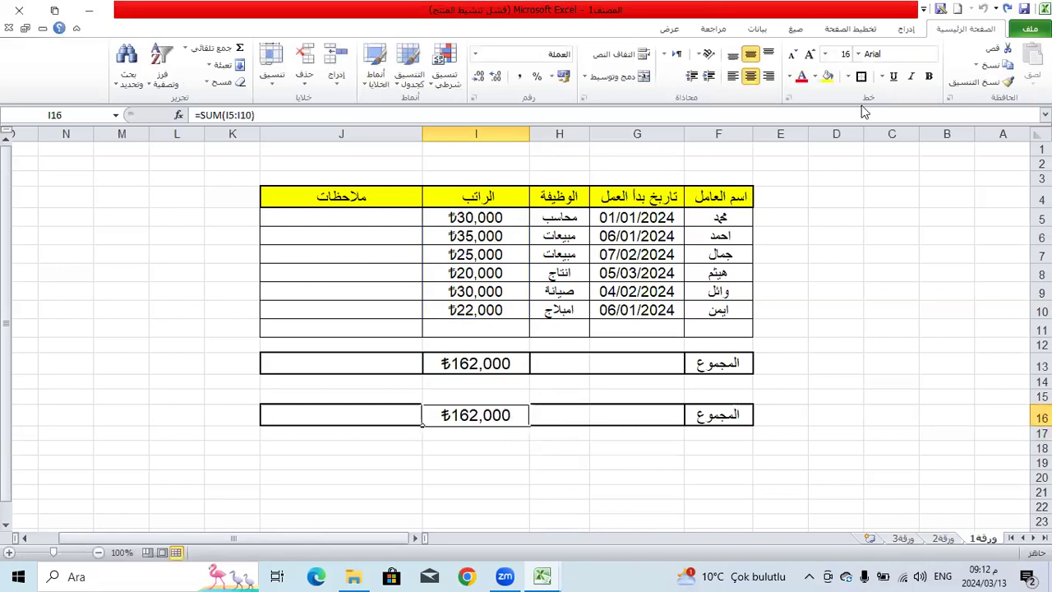
Replace the formula in I16 with an AVERAGE of the salaries in I5:I10.
click(189, 48)
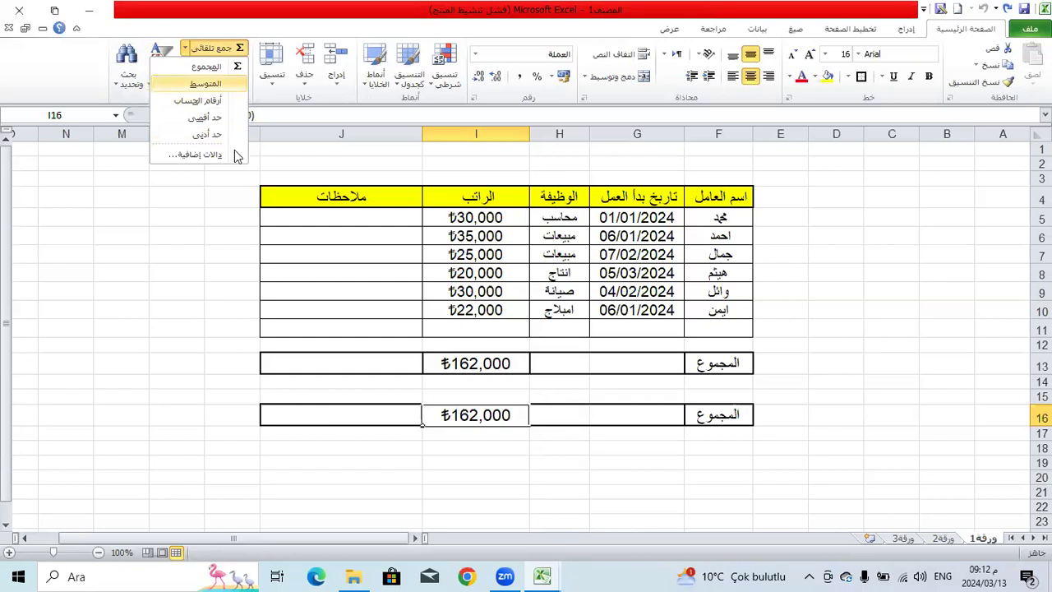
click(236, 83)
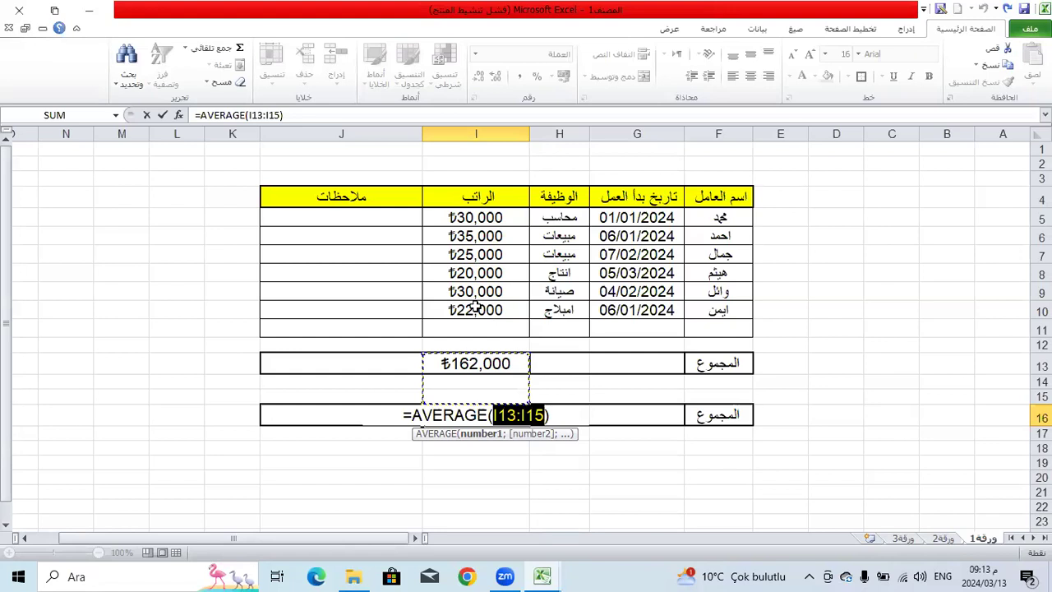
drag(428, 211, 451, 311)
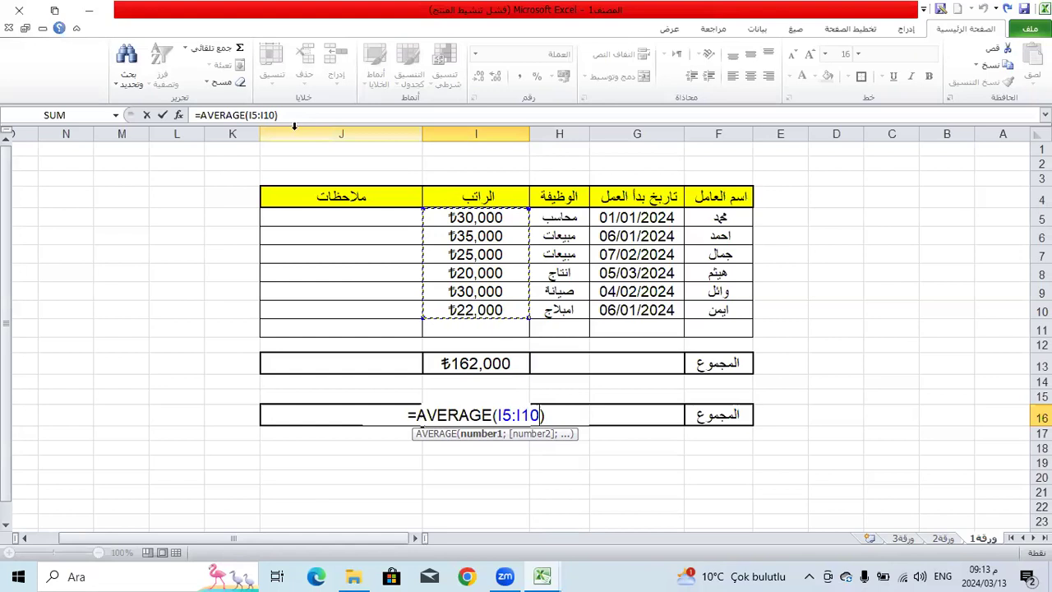
key(Return)
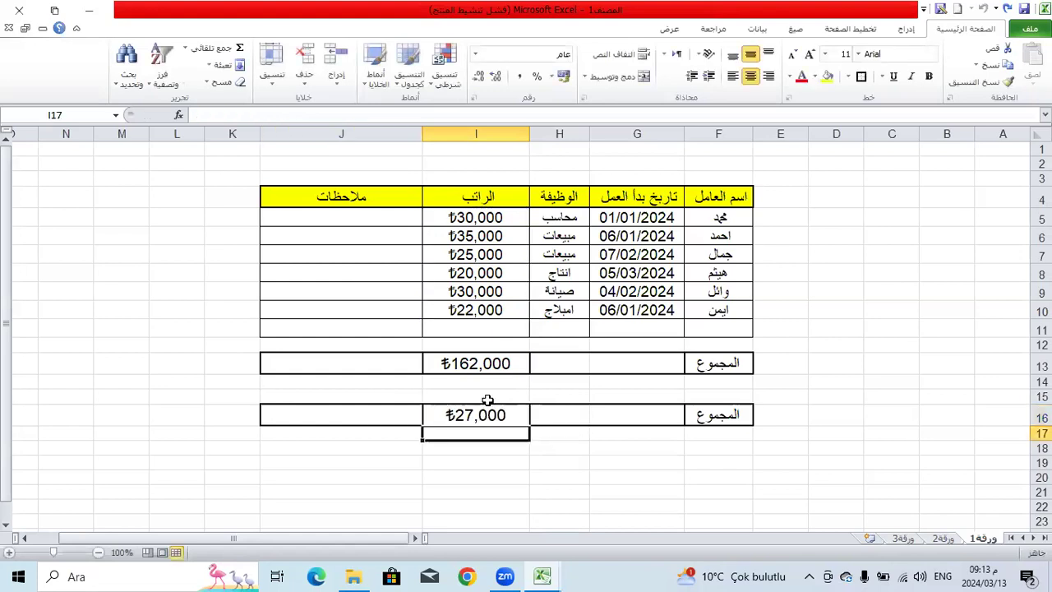
Test the sum and average formulas by changing the salary in I5 to 65000, and undo the change.
click(500, 272)
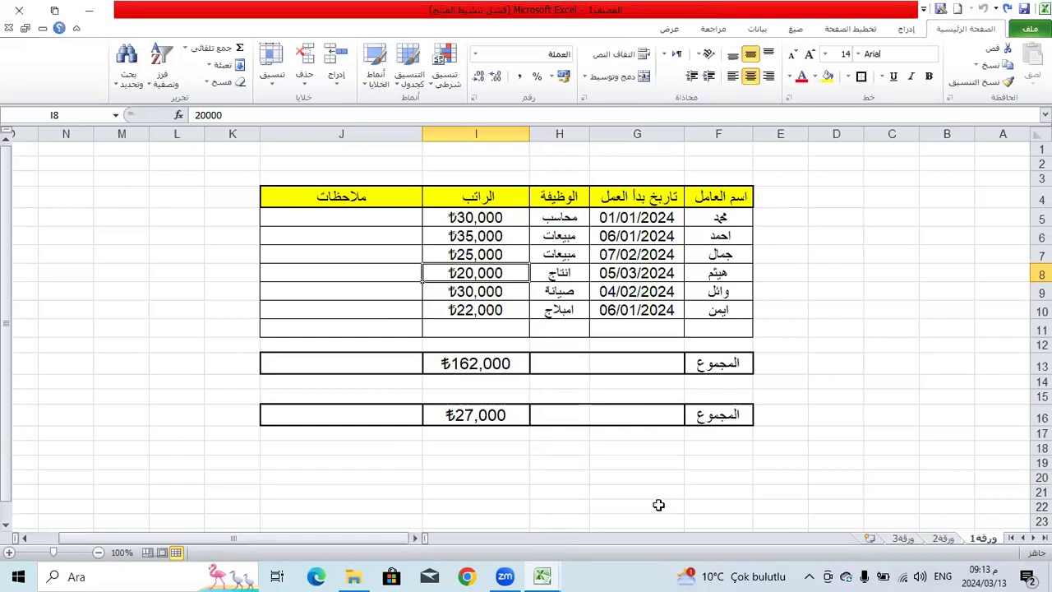
click(475, 218)
text(65000)
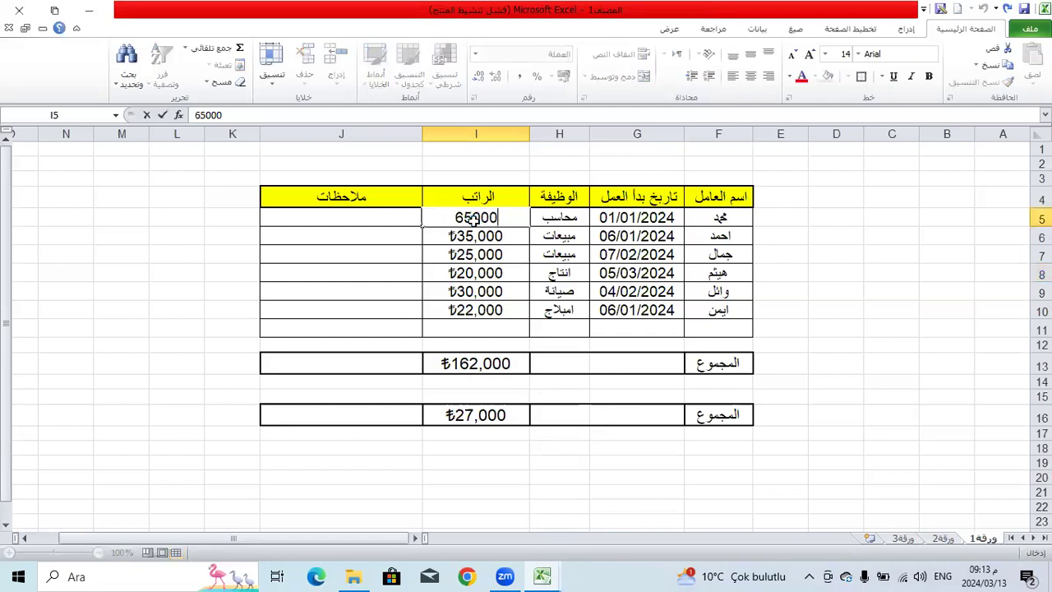
key(Return)
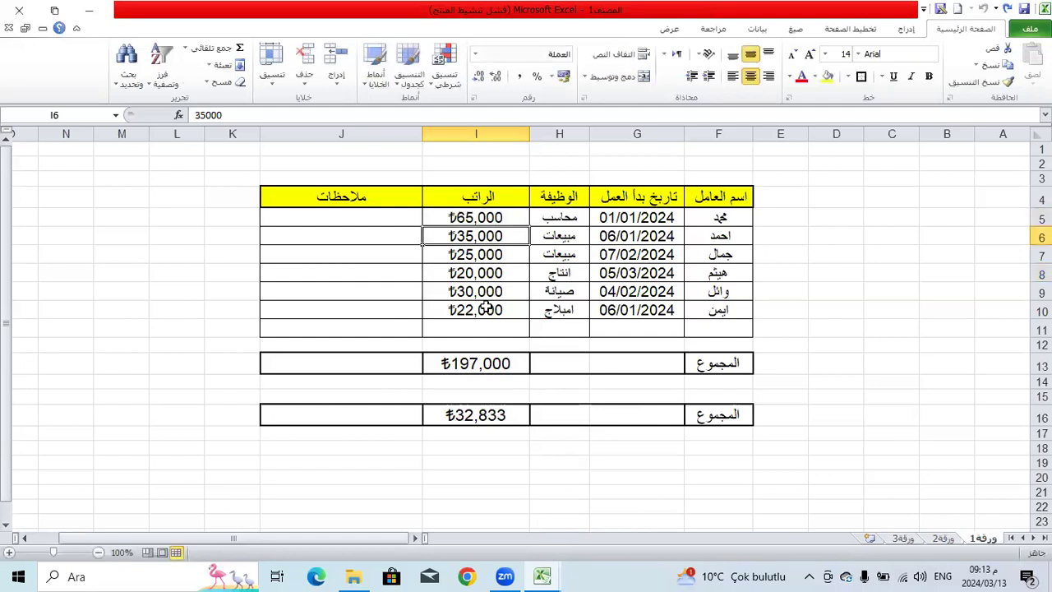
click(493, 415)
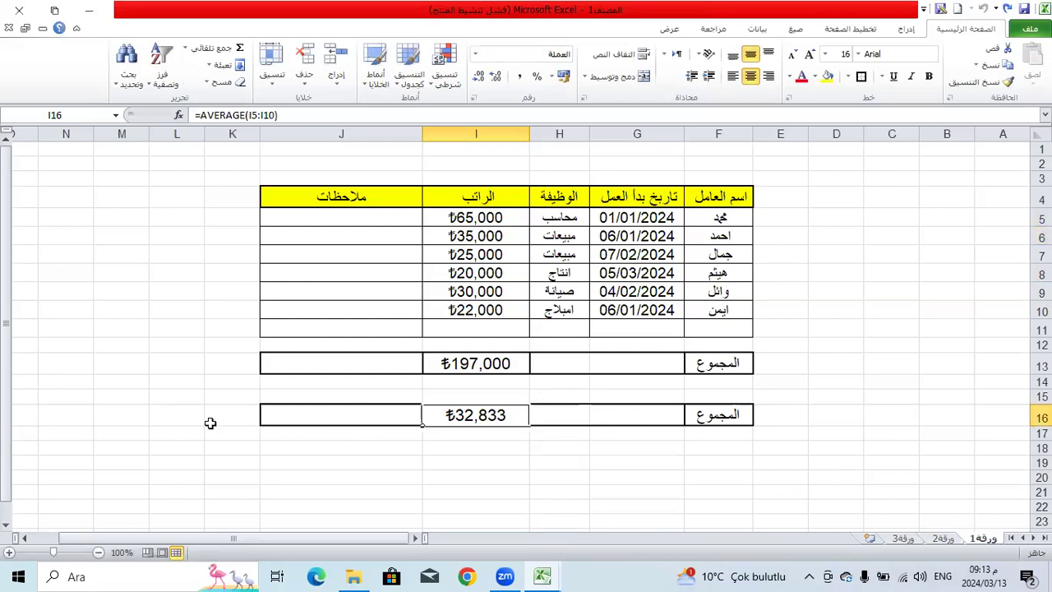
key(ctrl+z)
Test the formulas again by changing the salary in I10 to 10000, undo the change, and select I16.
click(472, 297)
click(475, 310)
text(10)
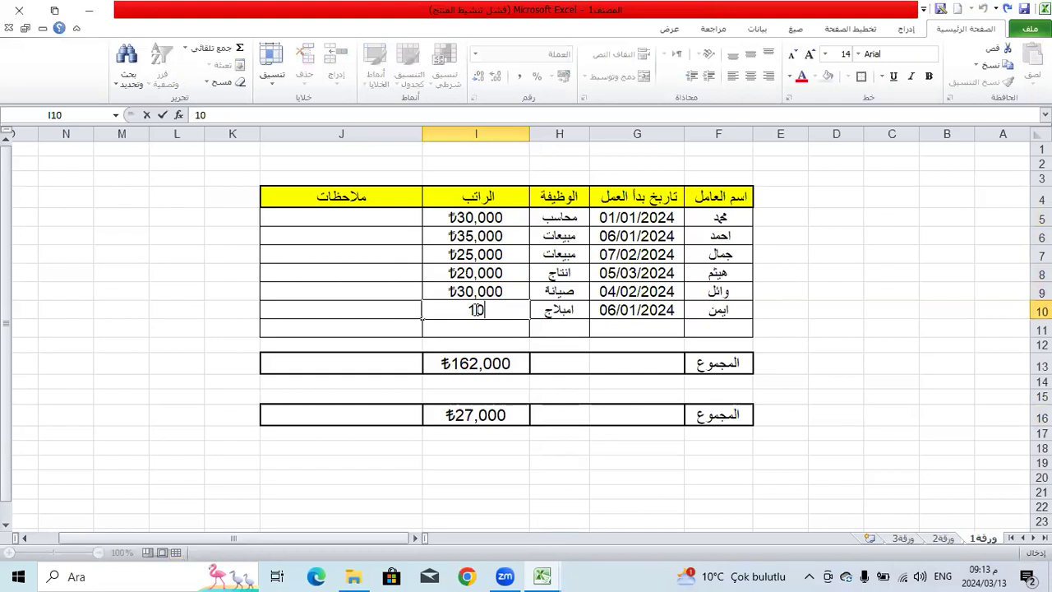
text(000)
key(Return)
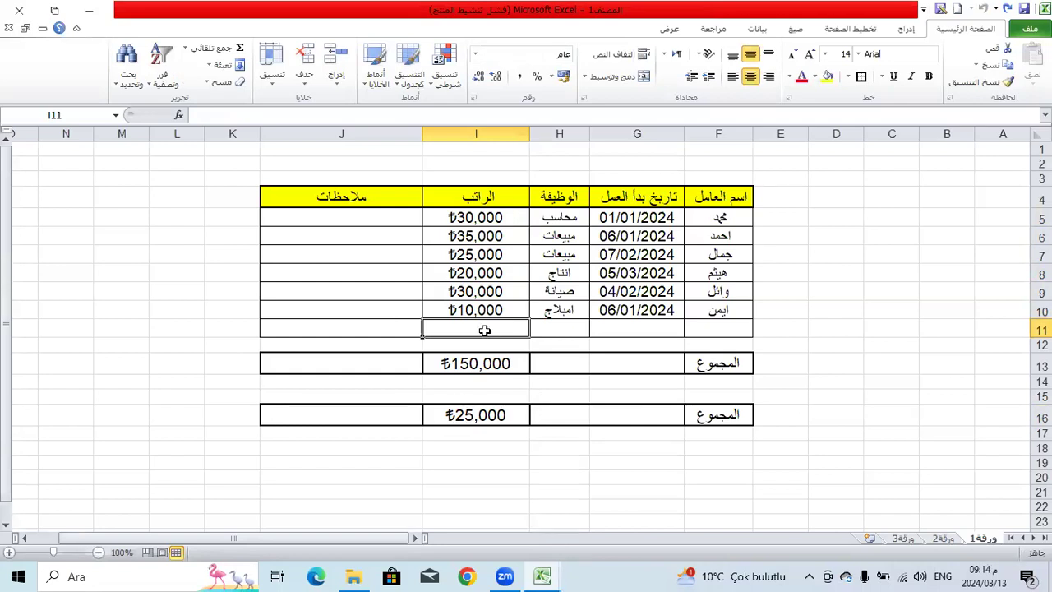
key(ctrl+z)
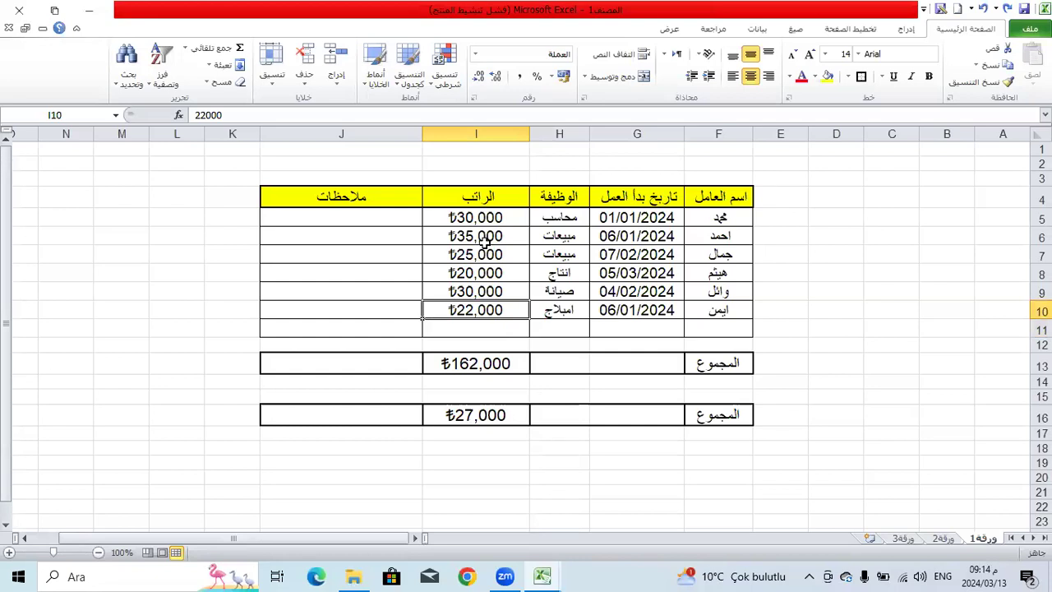
click(523, 442)
key(Up)
key(Up)
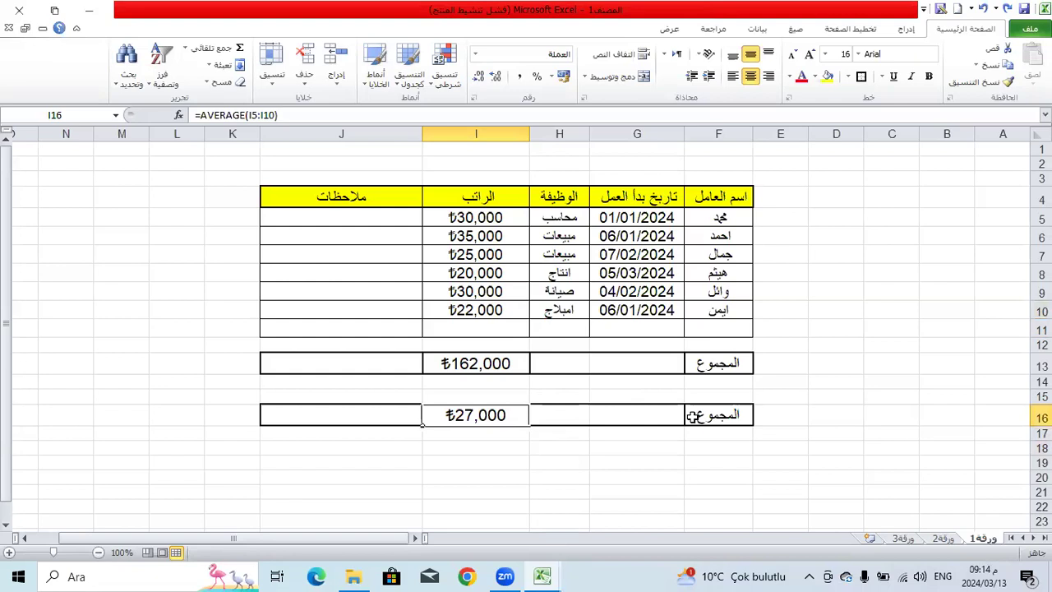
Change the label in F16 to متوسط الراتب and widen column F to fit it.
click(692, 416)
text(ljs,')
key(BackSpace)
key(BackSpace)
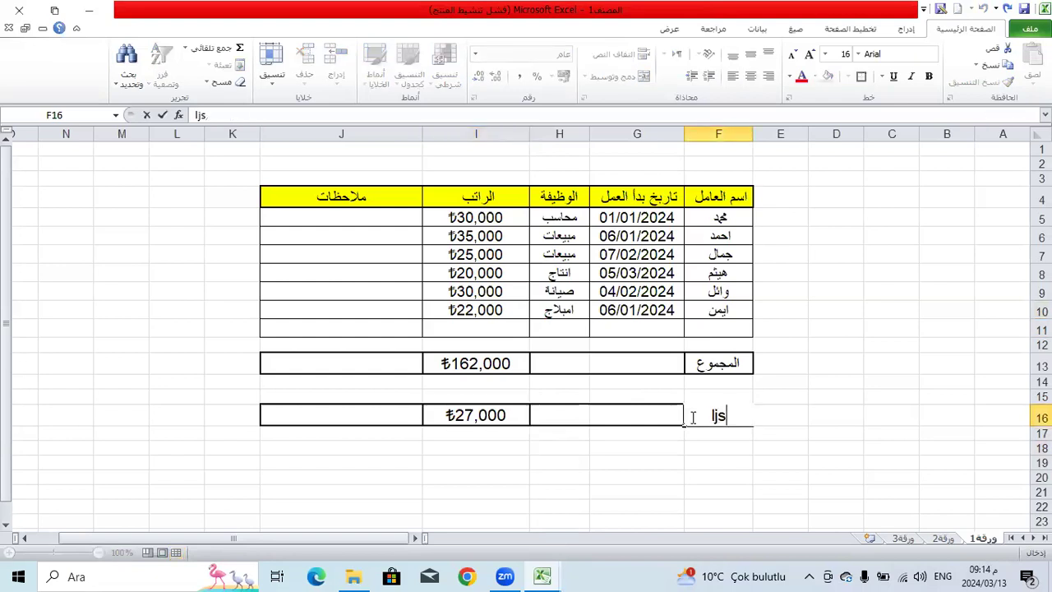
key(BackSpace)
key(BackSpace)
key(BackSpace)
key(alt+shift)
text(متوسط)
key(alt)
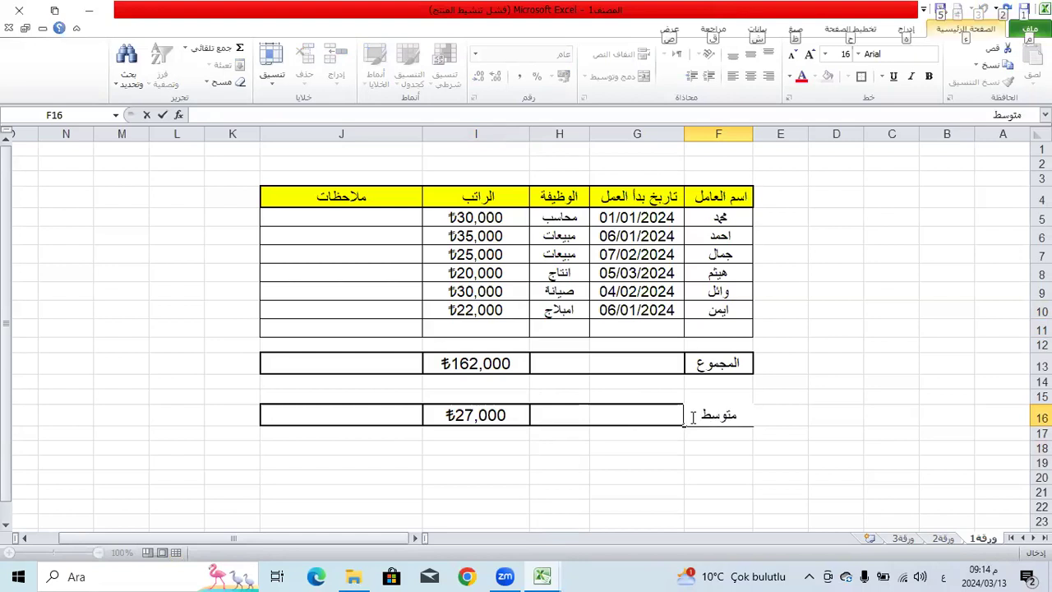
key(alt)
text(الرا)
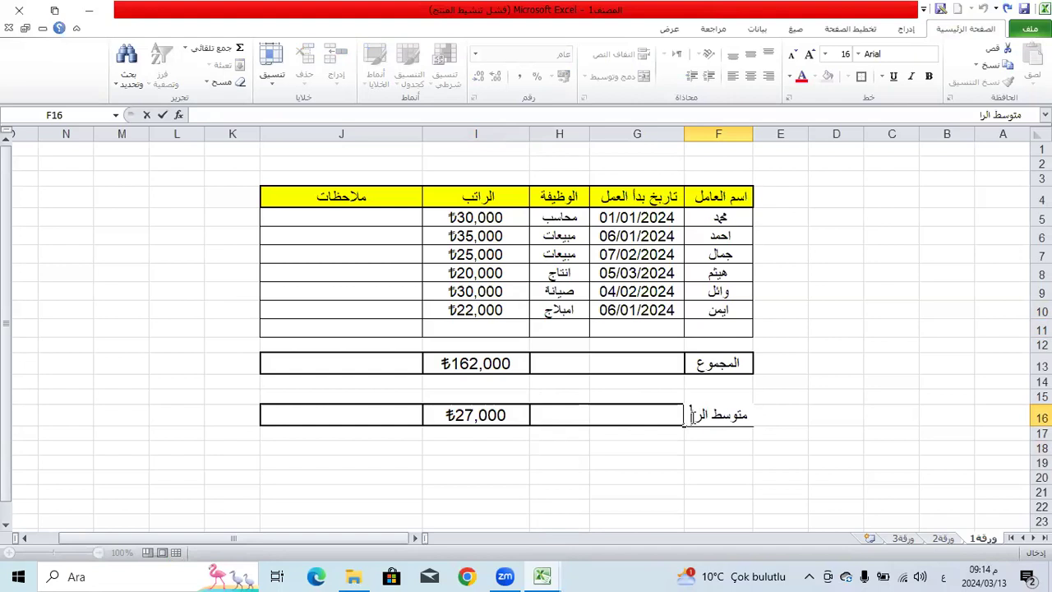
text(تب)
click(646, 435)
drag(684, 134, 653, 135)
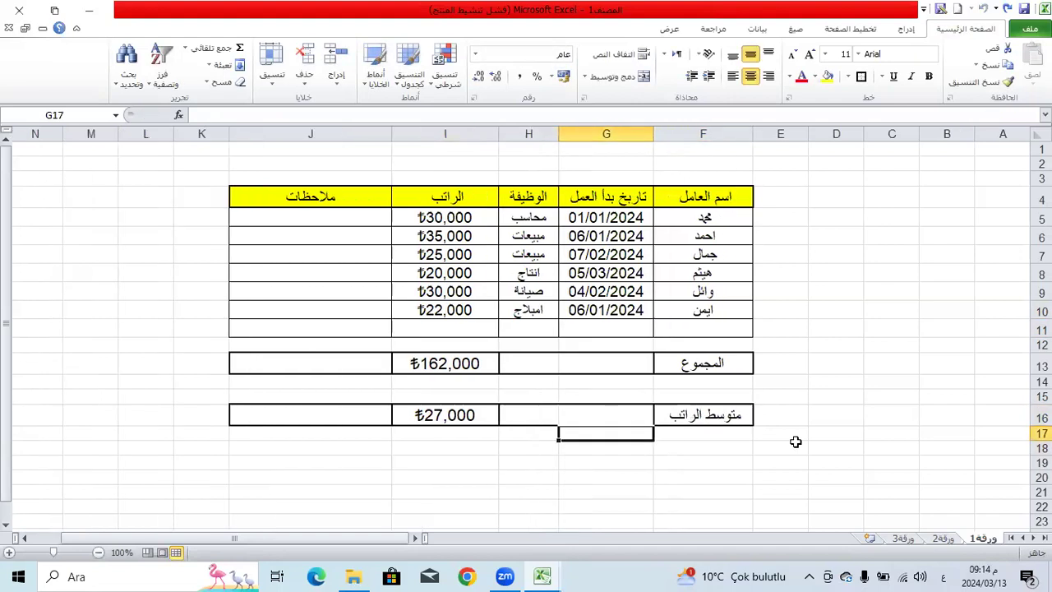
Enter the label عدد الموظفين in F19.
click(686, 450)
click(701, 461)
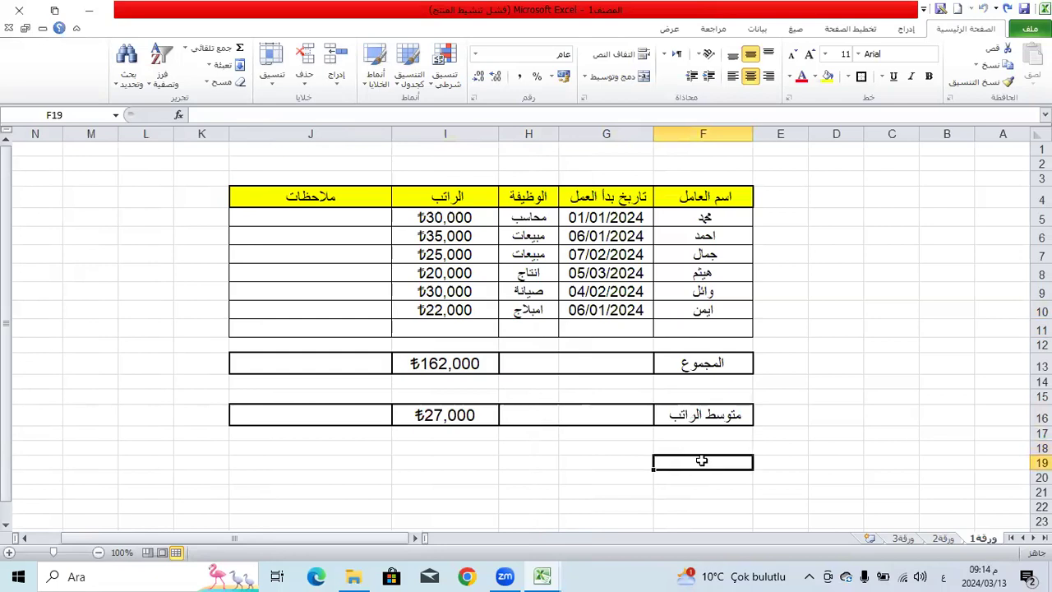
double_click(704, 461)
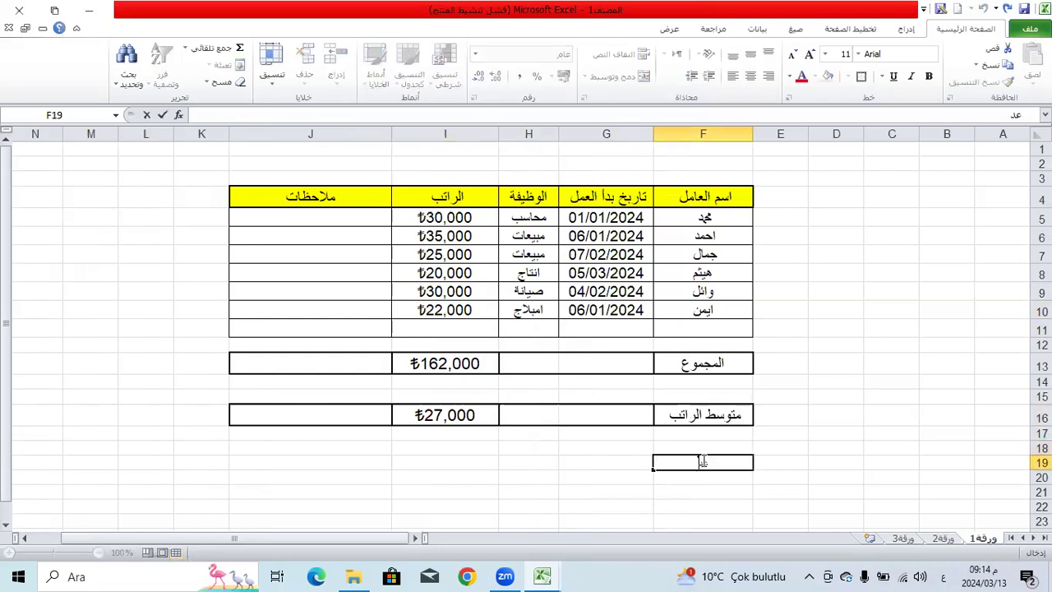
text(عدد الموظفين)
key(Return)
key(Return)
key(Return)
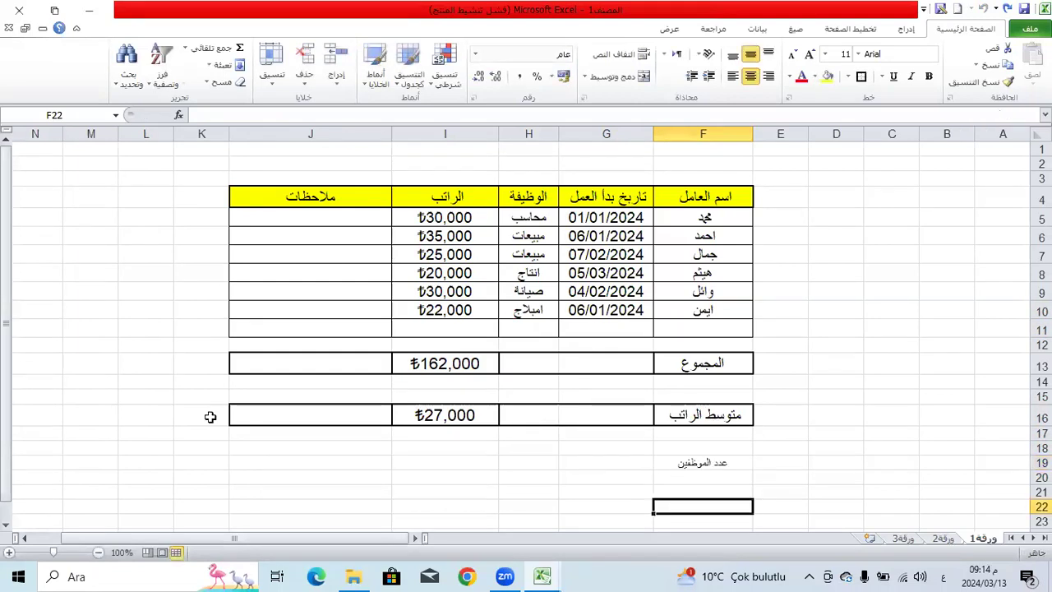
Copy the average row F16:J16 and paste it into row 19 starting at F19.
drag(702, 416, 244, 417)
key(ctrl+c)
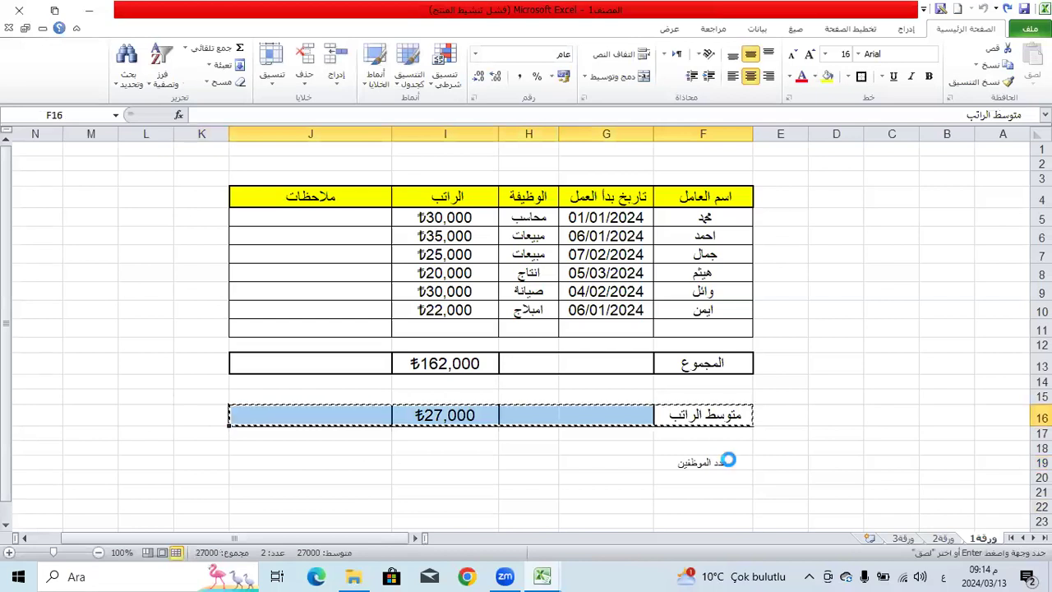
click(727, 462)
key(ctrl+v)
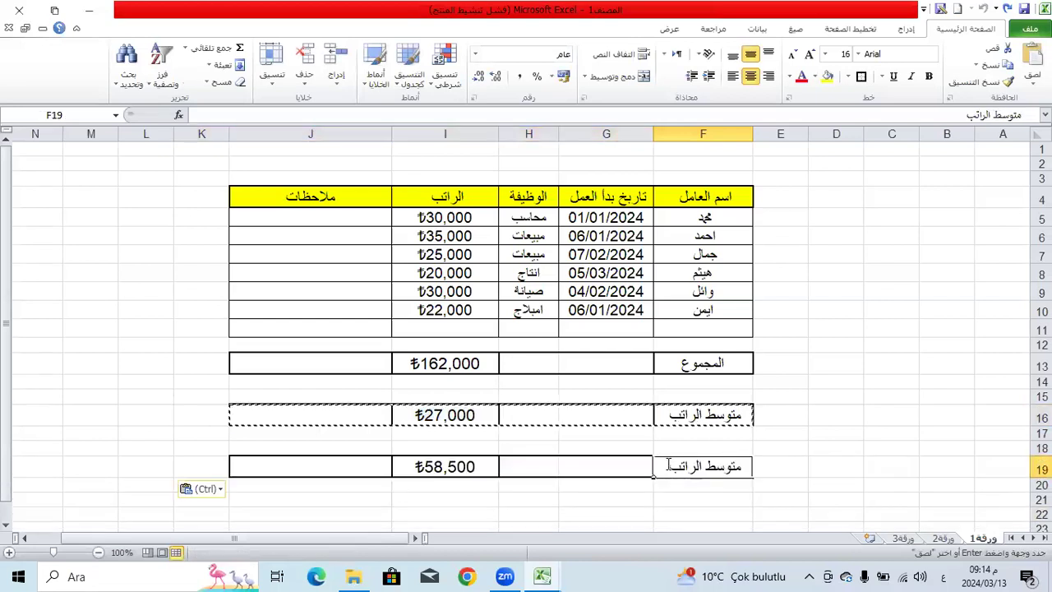
Relabel the pasted row's cell F19 as عدد الموظفين and clear the copied formula from I19.
text(عدد الموظفين)
click(597, 449)
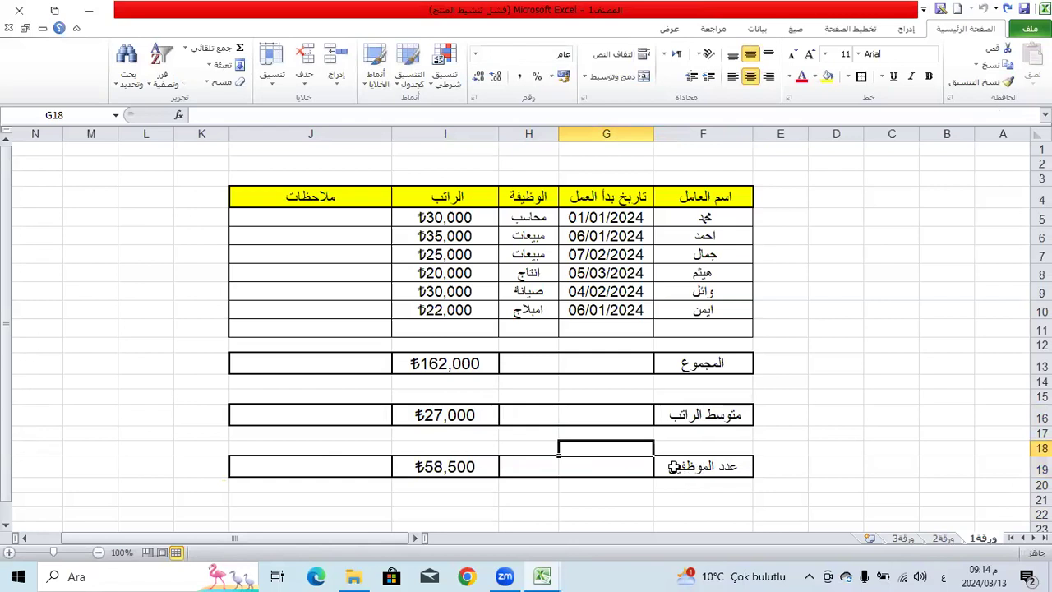
click(747, 467)
click(469, 483)
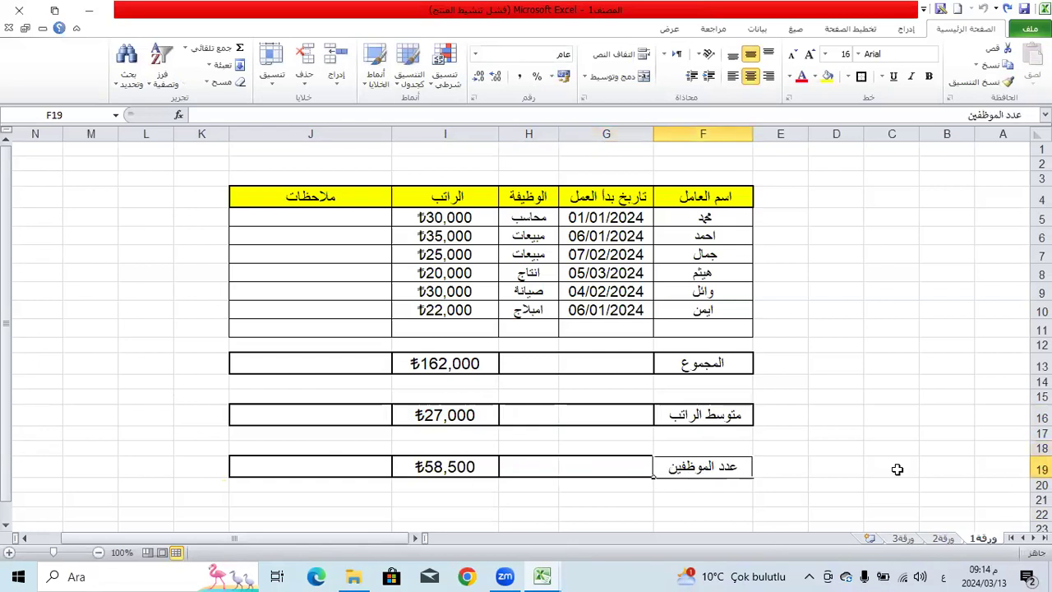
click(474, 466)
key(Delete)
click(359, 465)
click(466, 462)
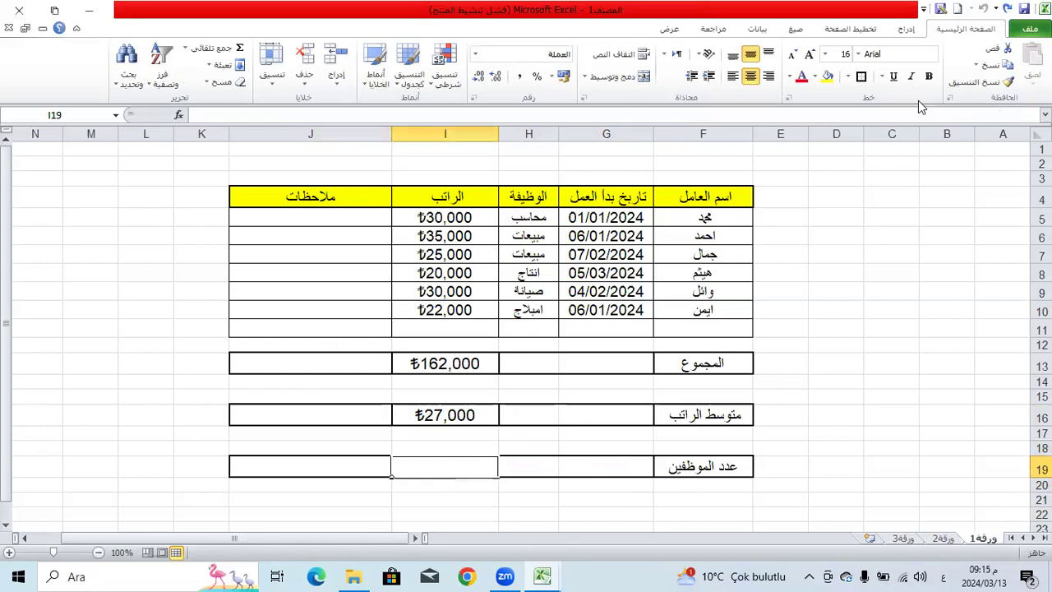
click(191, 49)
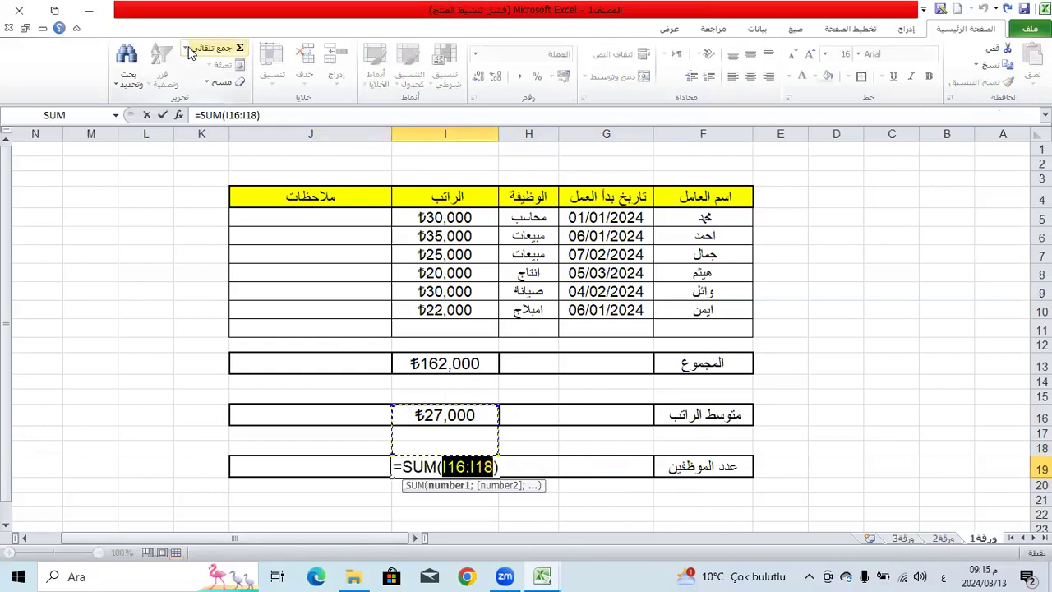
key(BackSpace)
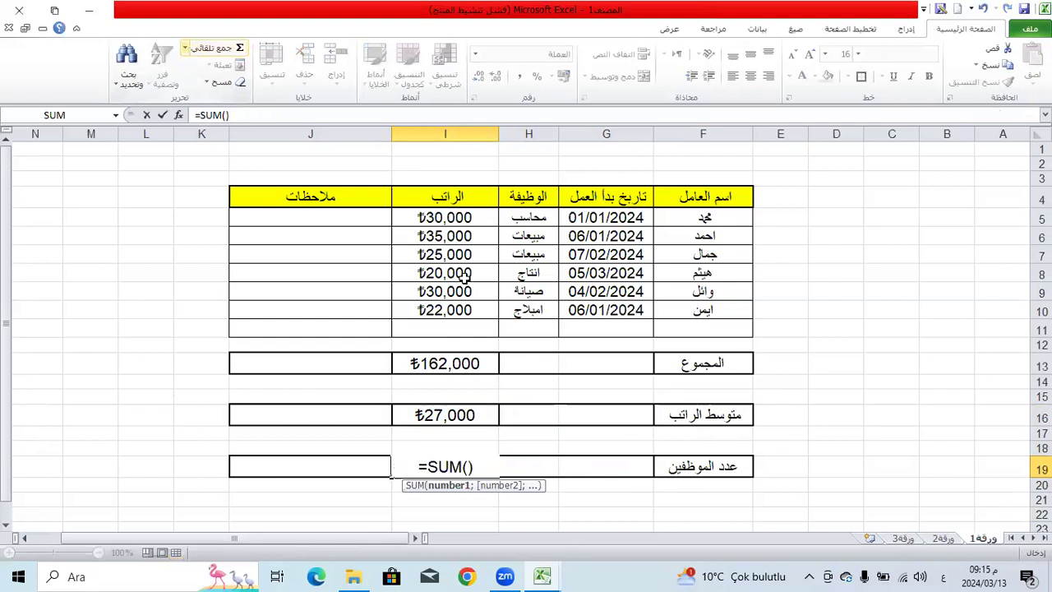
click(490, 466)
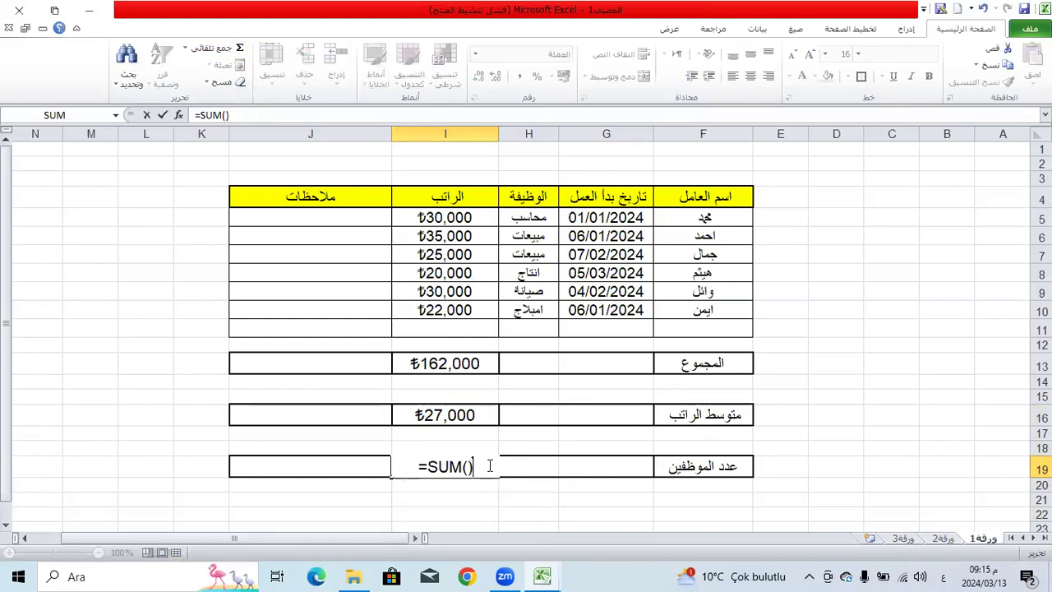
key(Escape)
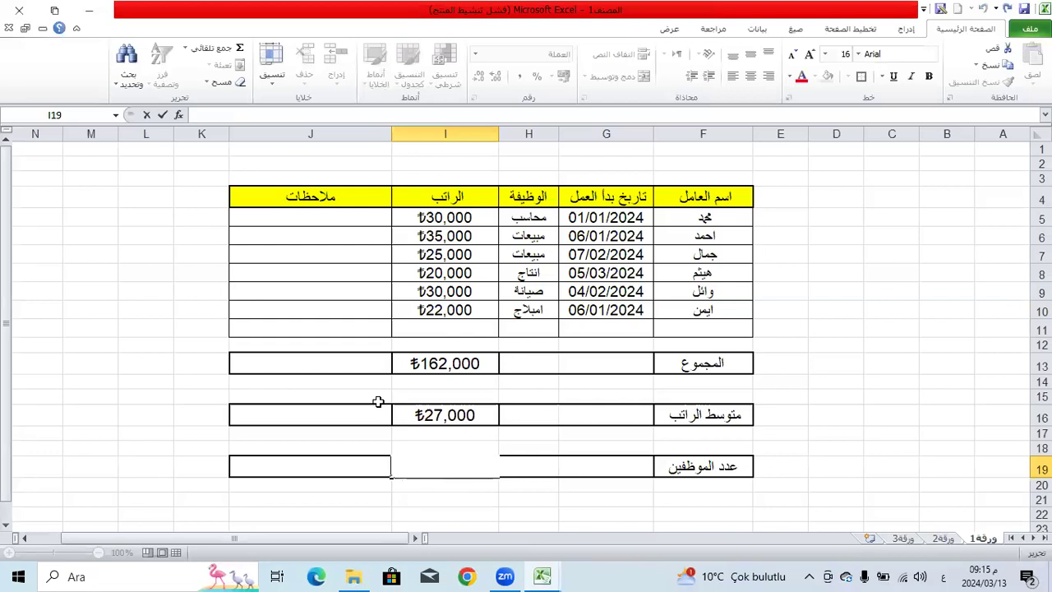
key(alt+shift)
text(=)
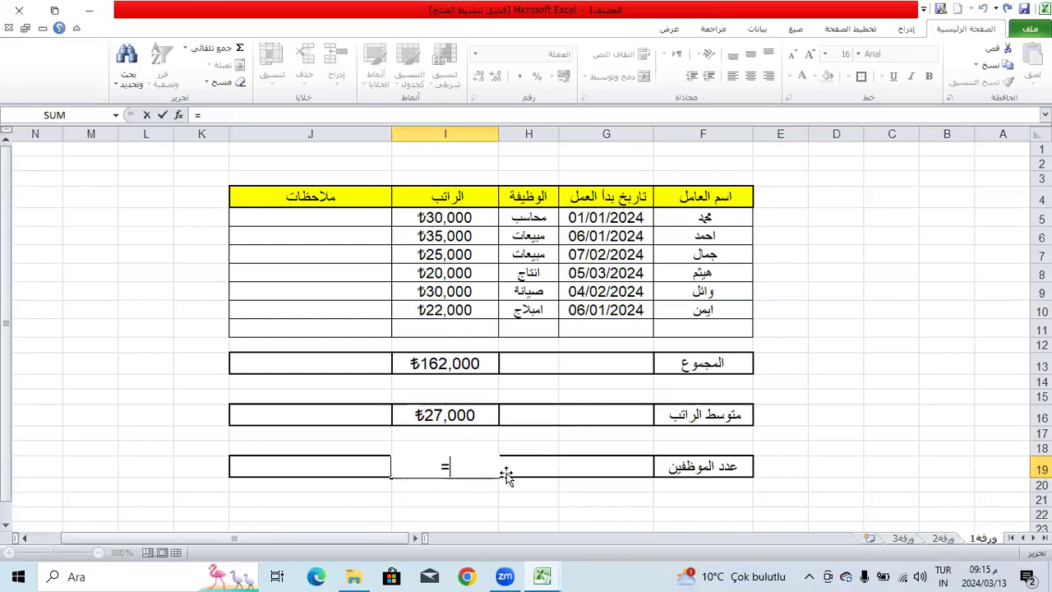
text(a)
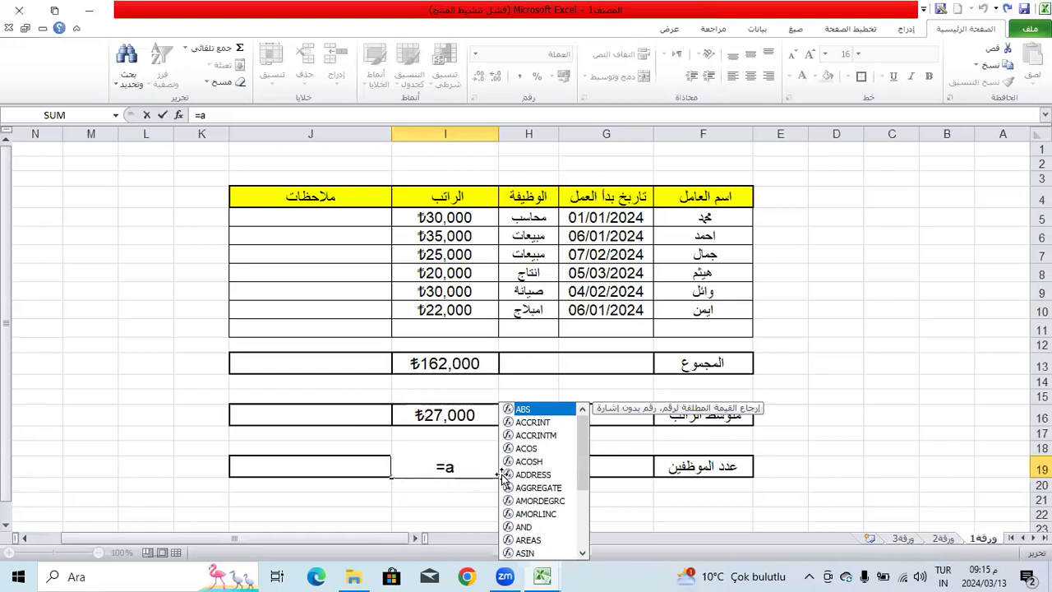
key(Escape)
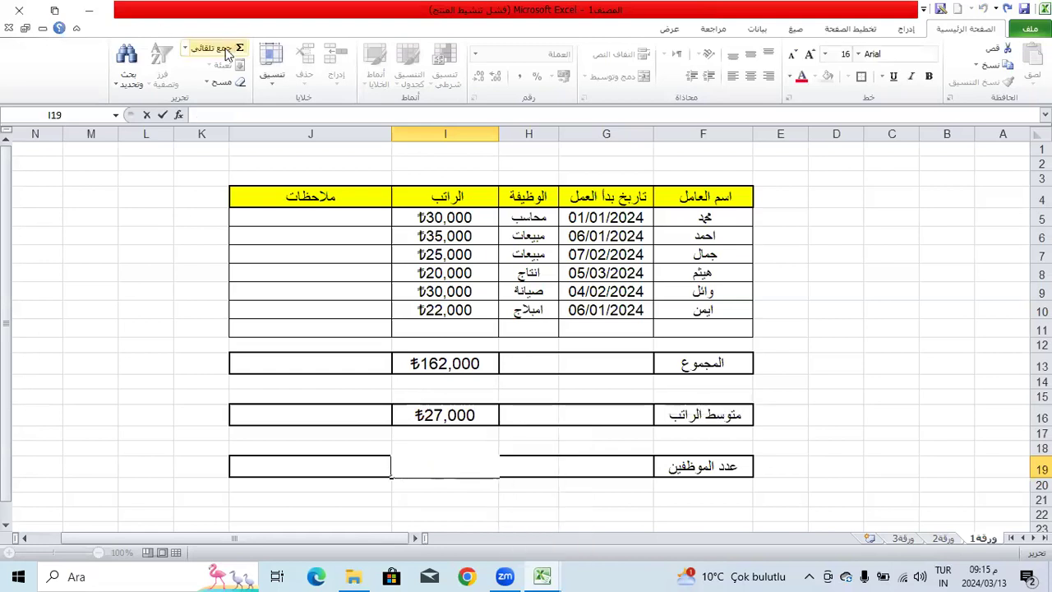
click(311, 450)
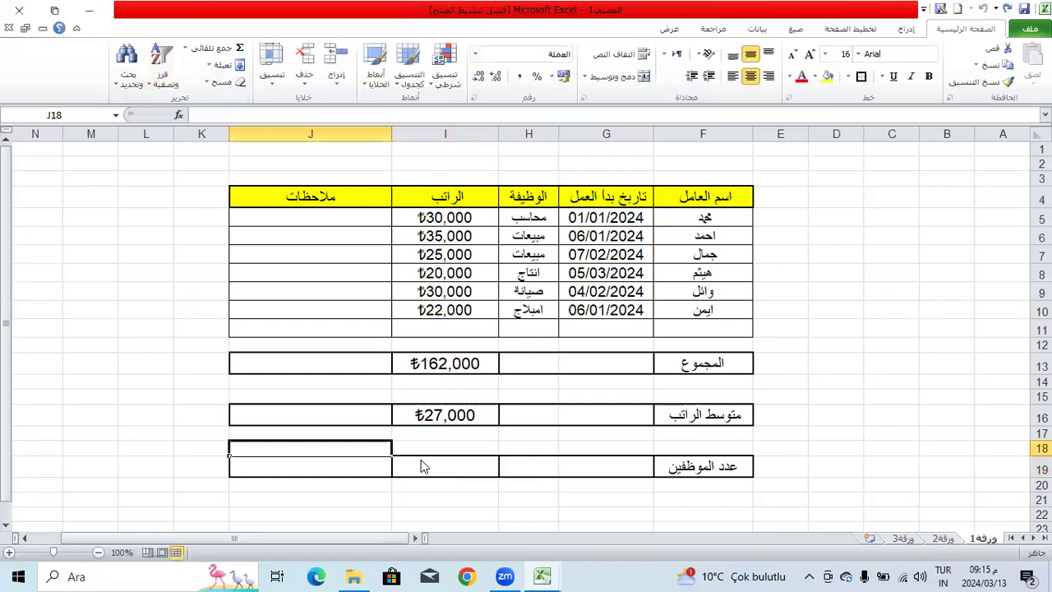
Insert a COUNT function over the salaries I5:I10 into I19 of the عدد الموظفين row.
click(421, 465)
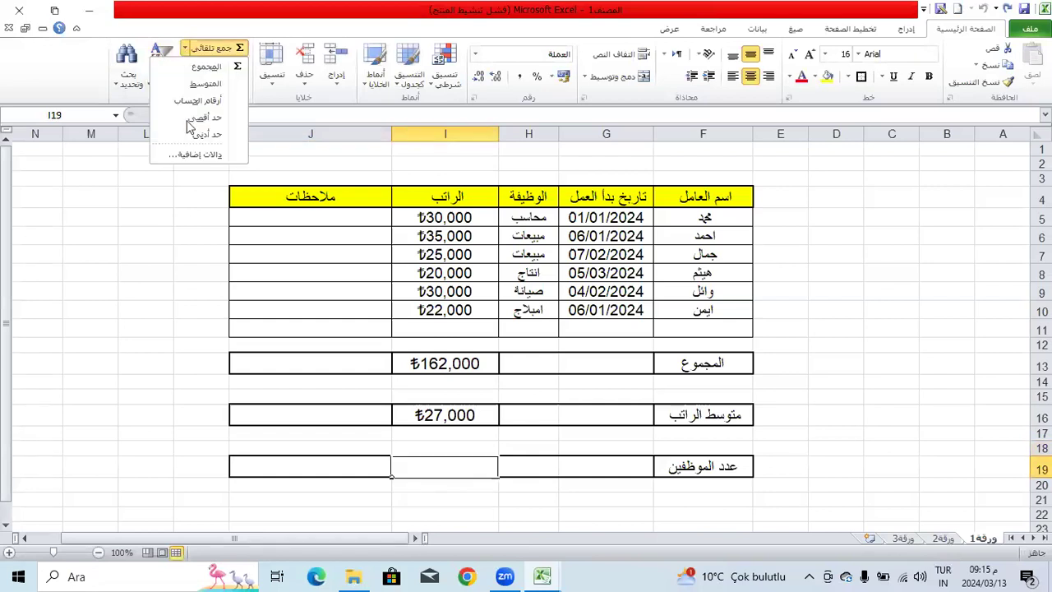
click(207, 159)
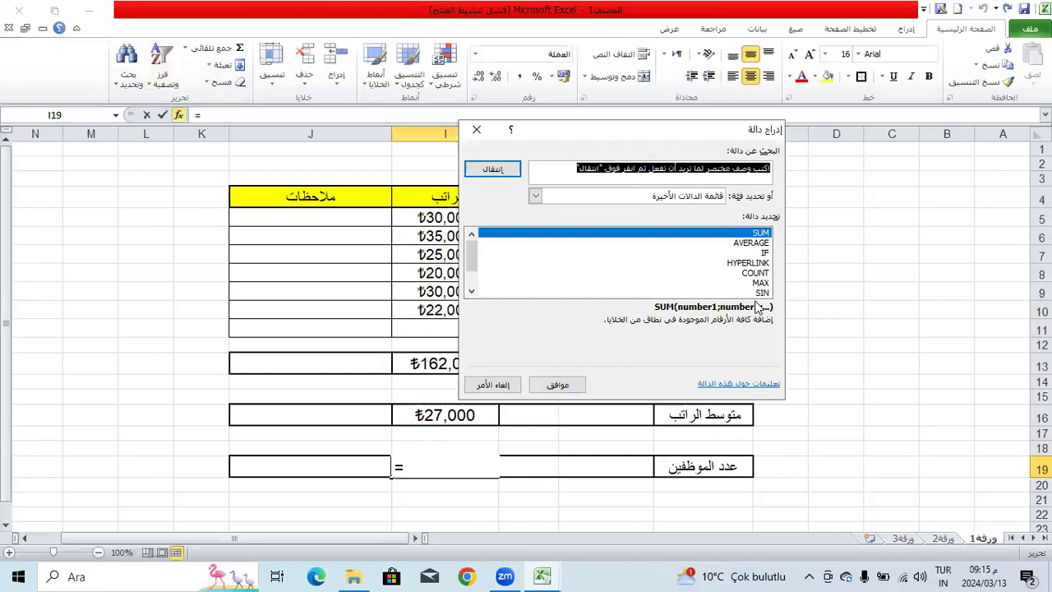
double_click(755, 274)
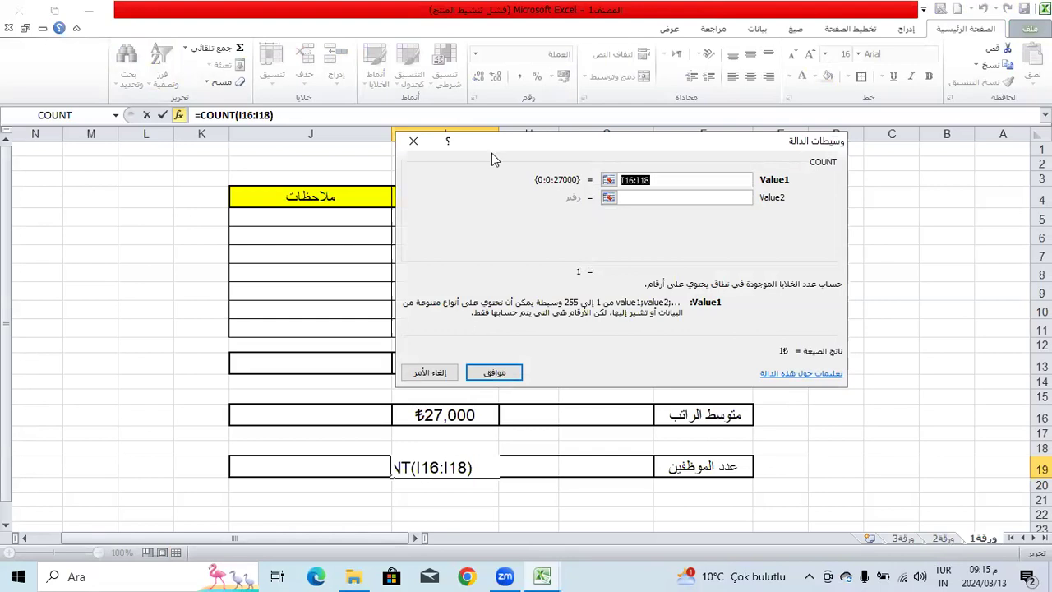
drag(452, 210, 464, 311)
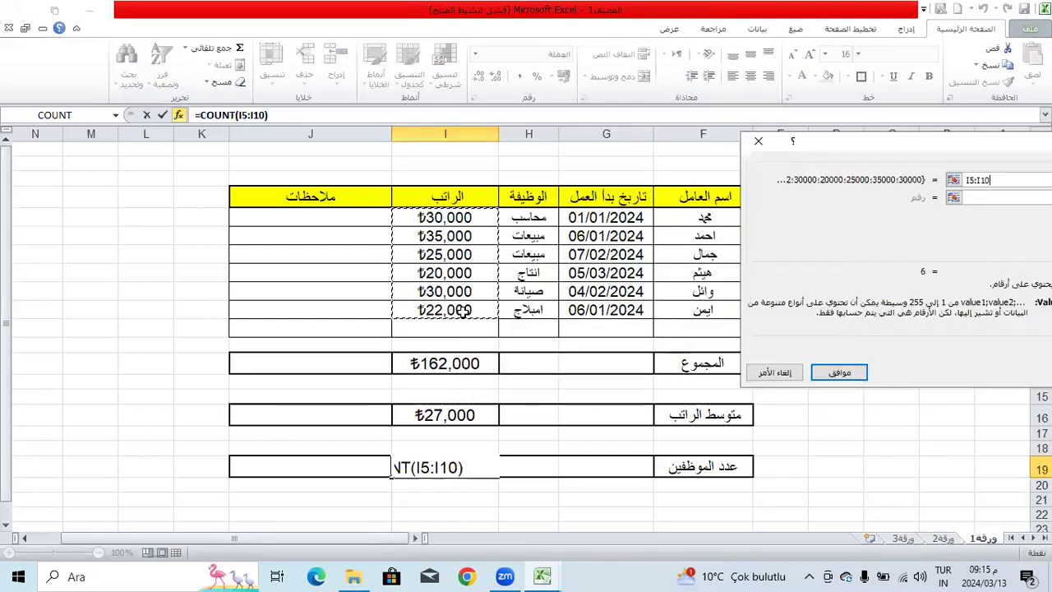
key(Return)
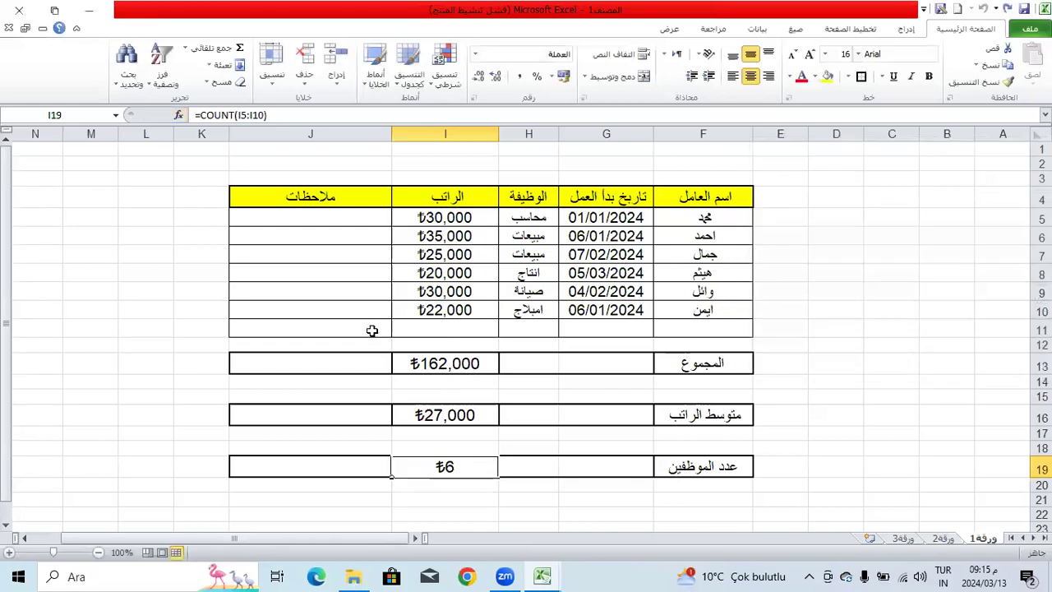
click(437, 251)
click(445, 273)
click(430, 309)
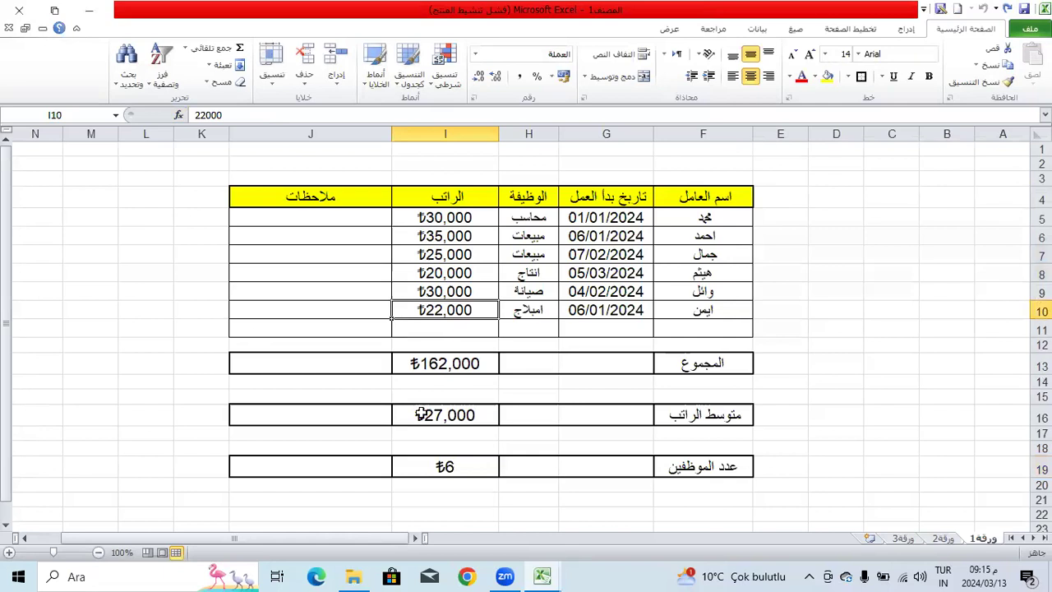
key(Down)
key(Down)
key(Left)
click(491, 471)
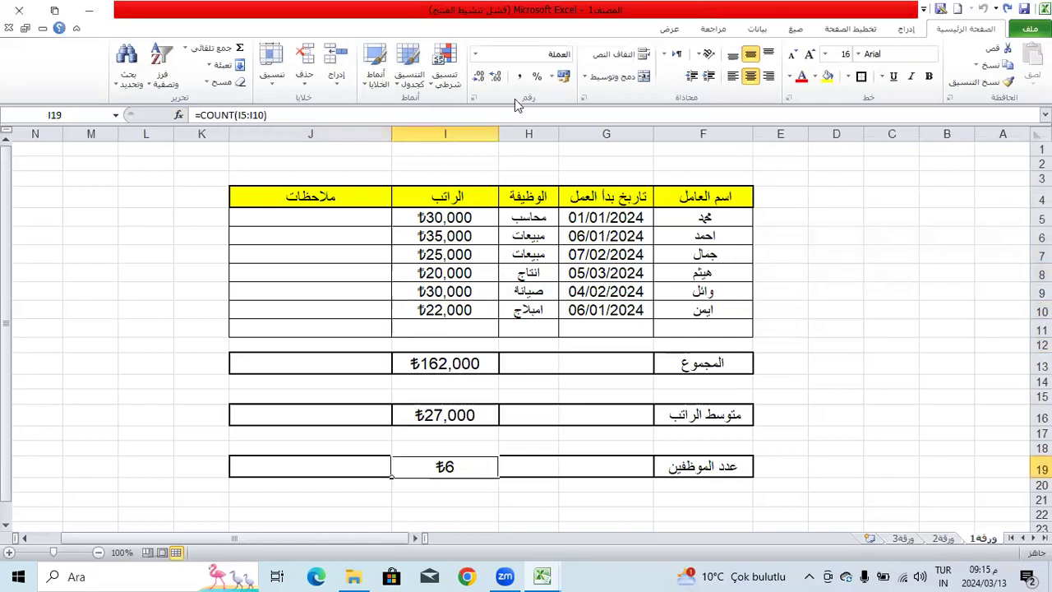
click(747, 304)
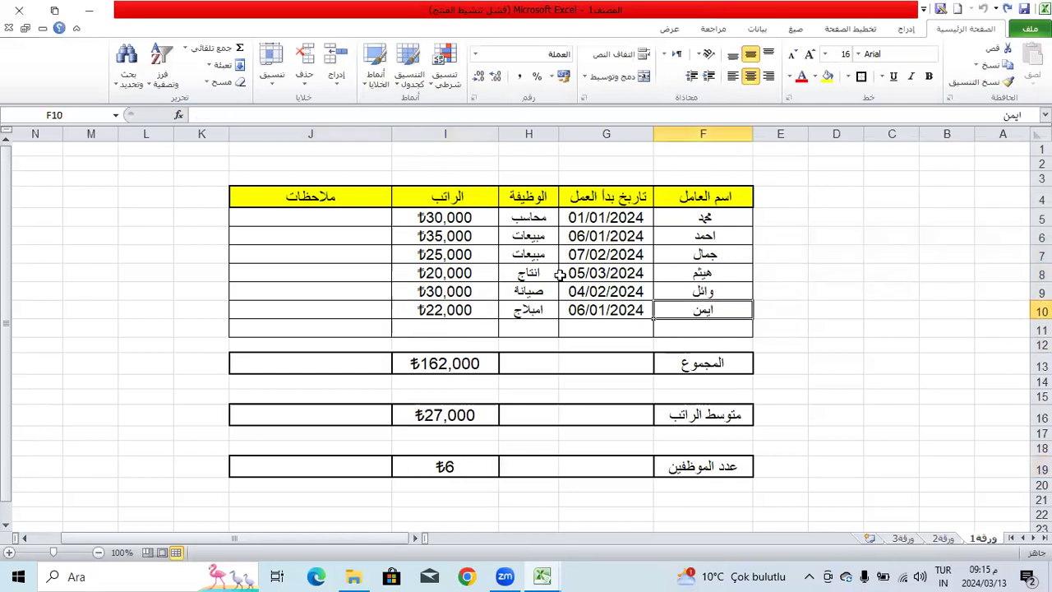
click(468, 465)
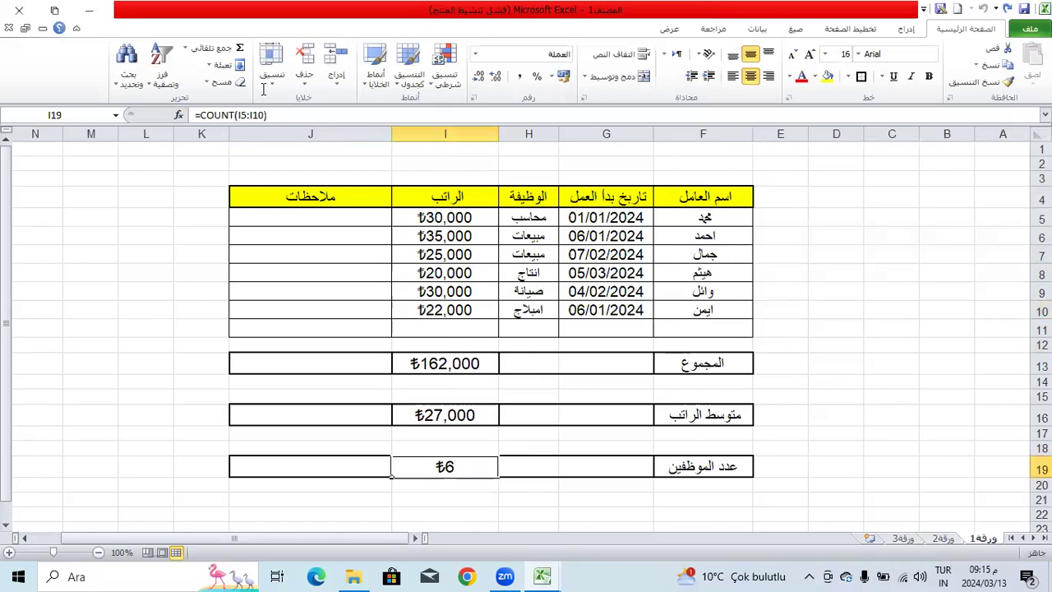
click(562, 76)
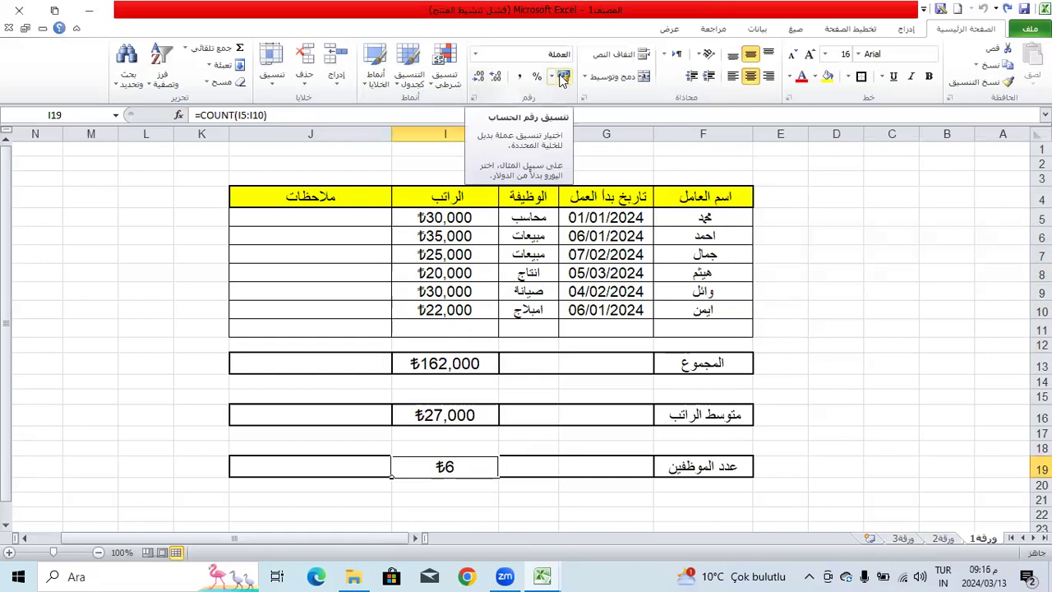
drag(444, 217, 472, 310)
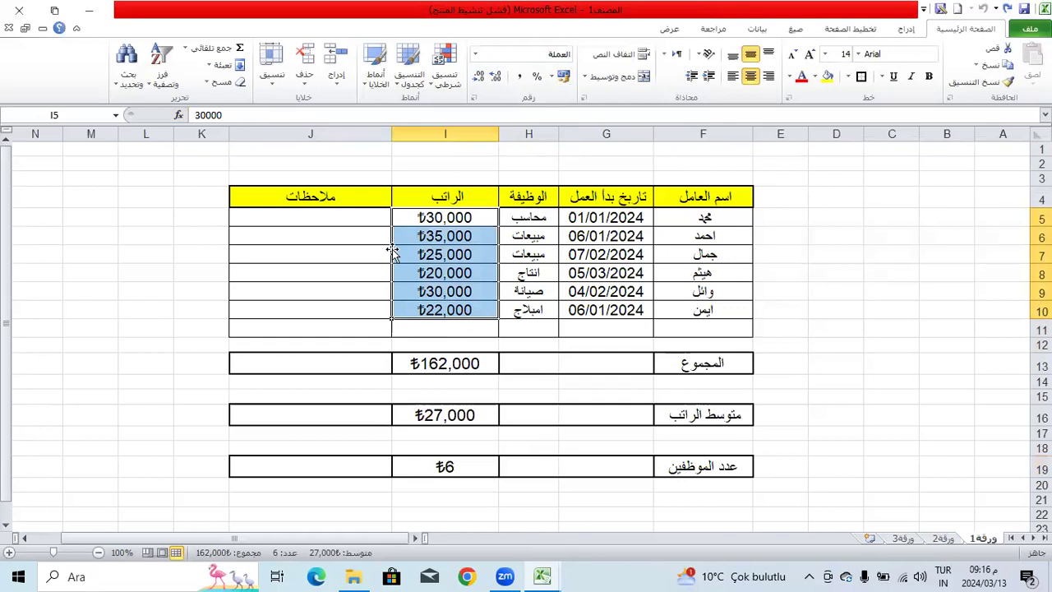
click(446, 333)
drag(468, 216, 479, 351)
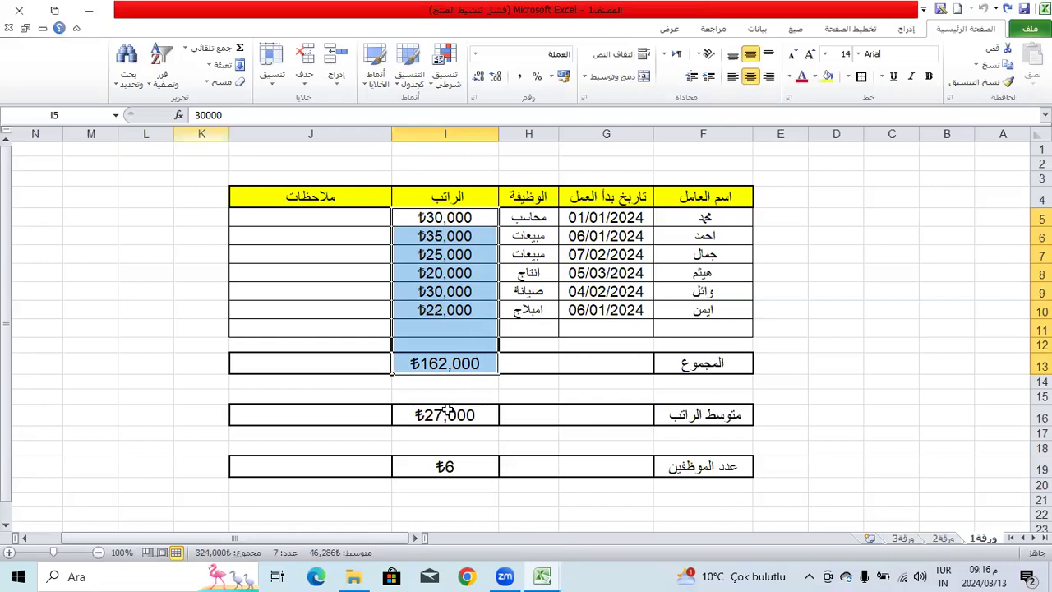
click(419, 473)
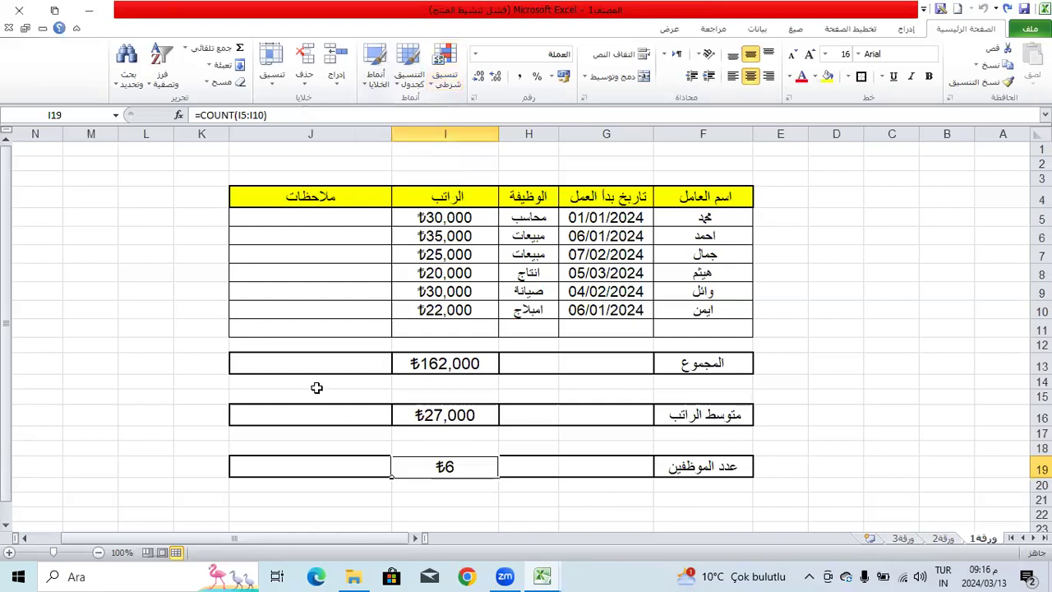
click(370, 324)
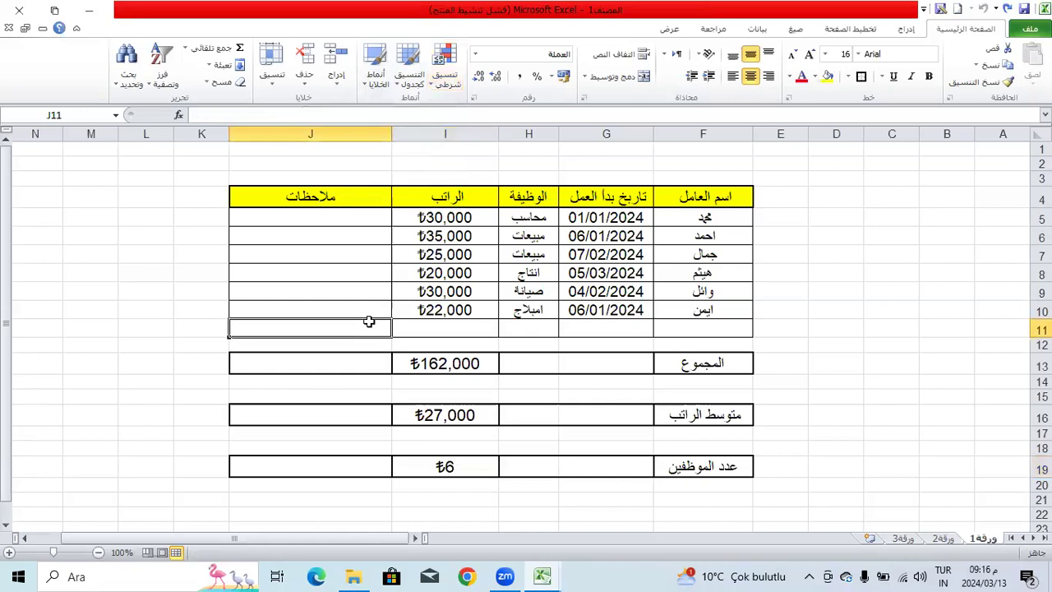
Set the number format of the employee count in I19 to General (عام).
click(439, 464)
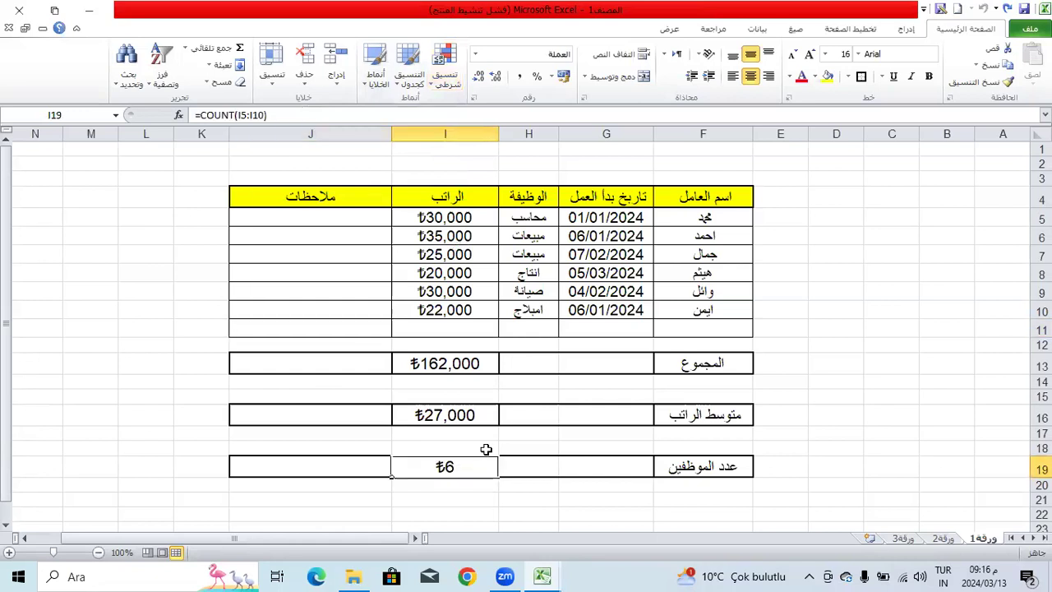
click(476, 56)
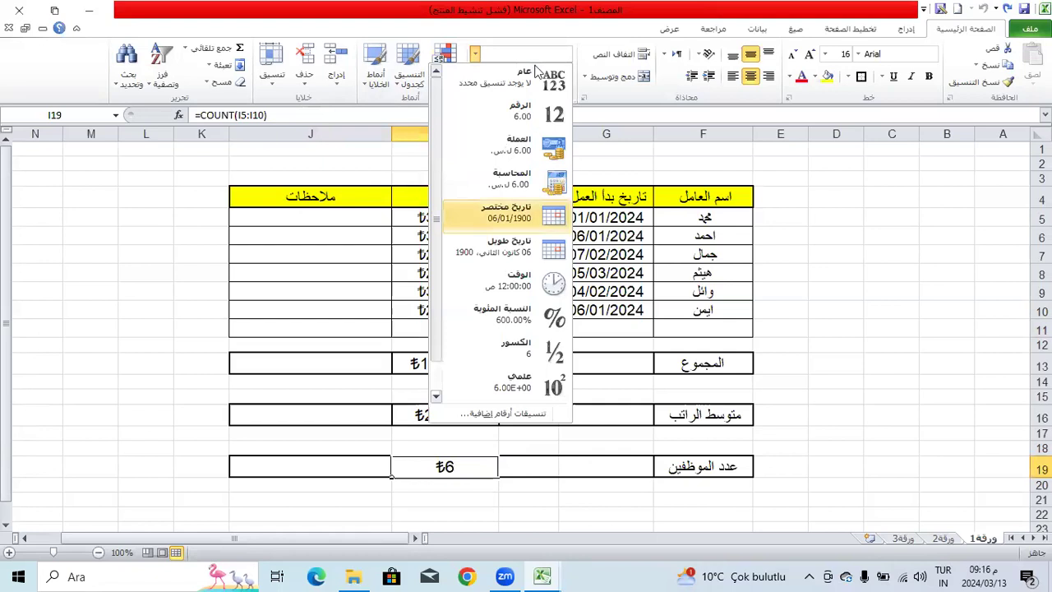
click(535, 73)
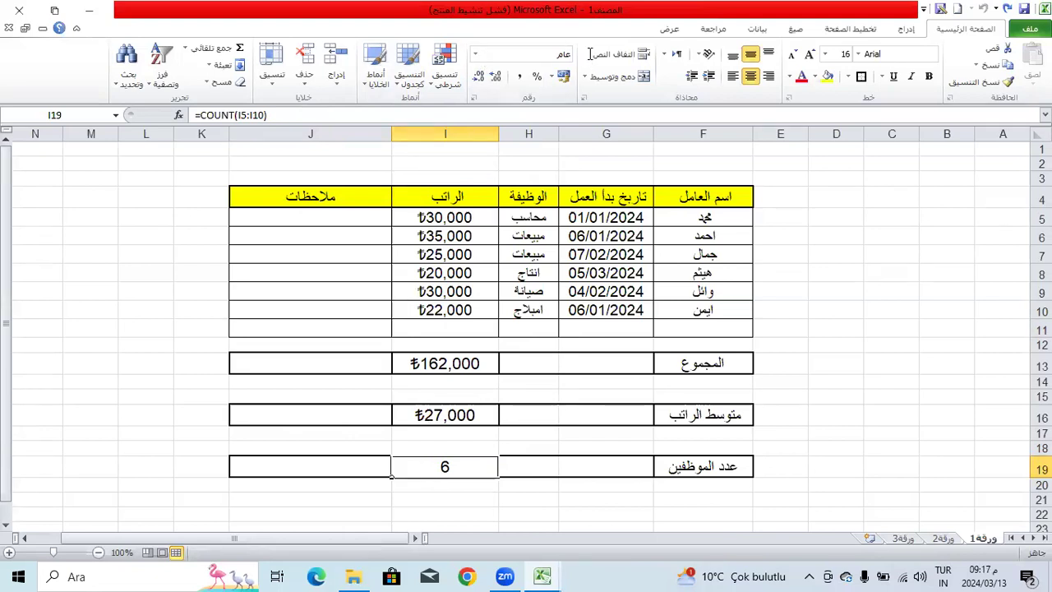
Try the Currency (العملة) format on the employee count in I19 and restore the General format.
click(475, 53)
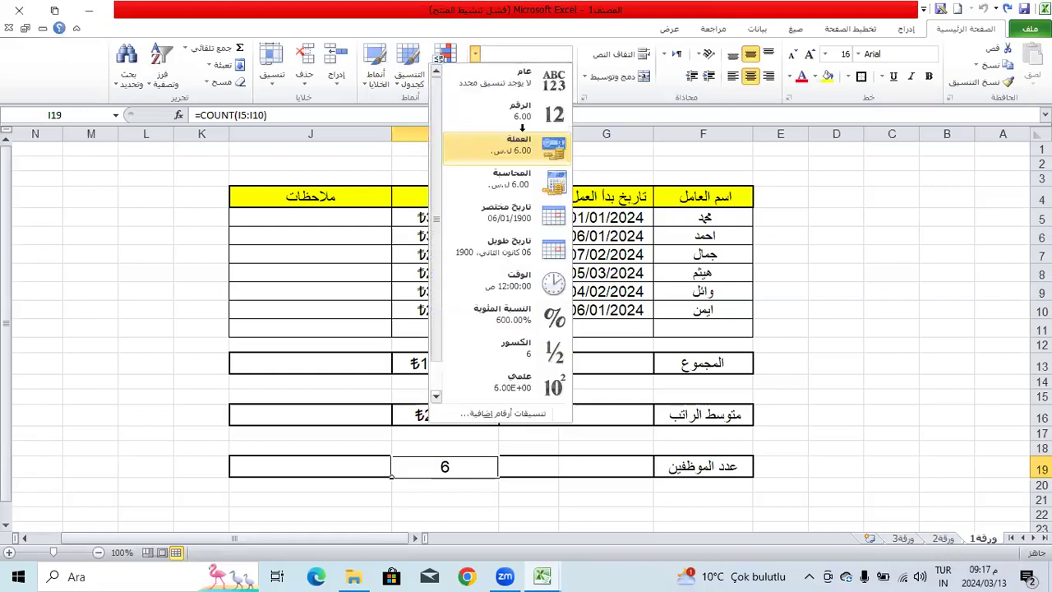
click(522, 127)
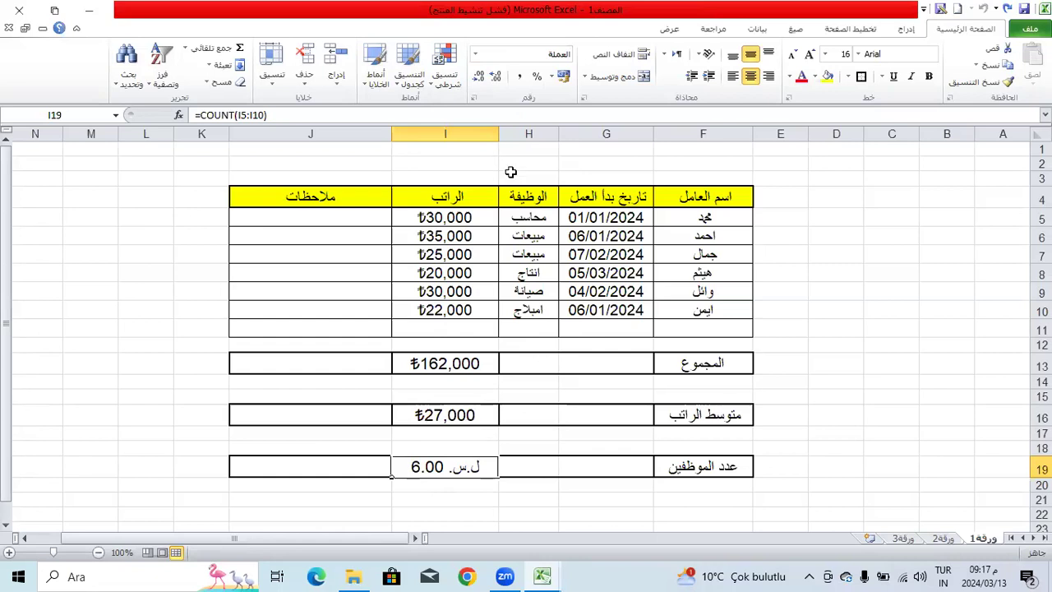
click(475, 53)
click(520, 76)
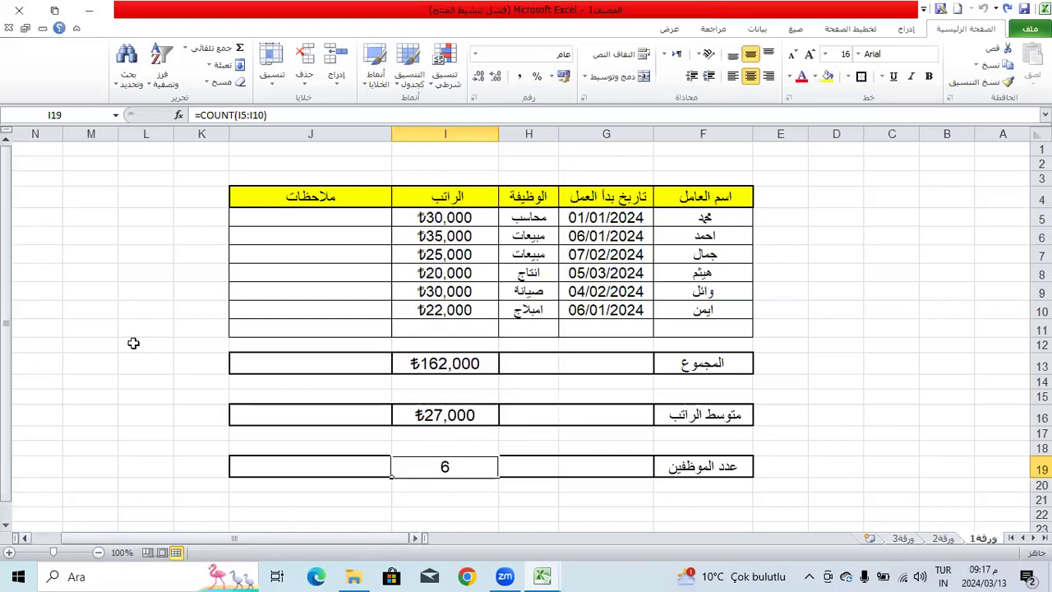
click(133, 343)
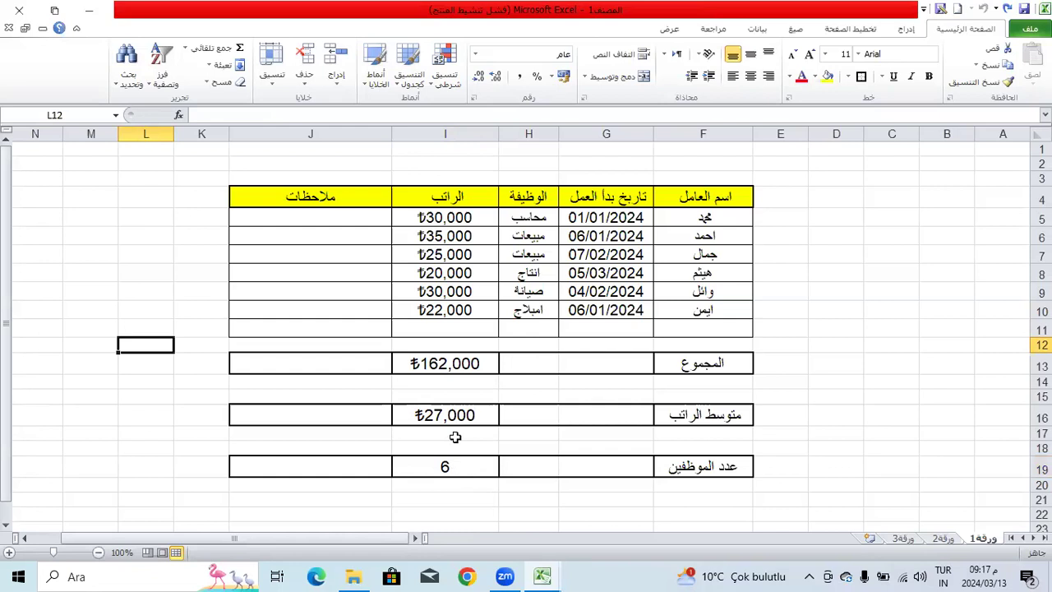
key(Right)
key(Right)
key(Right)
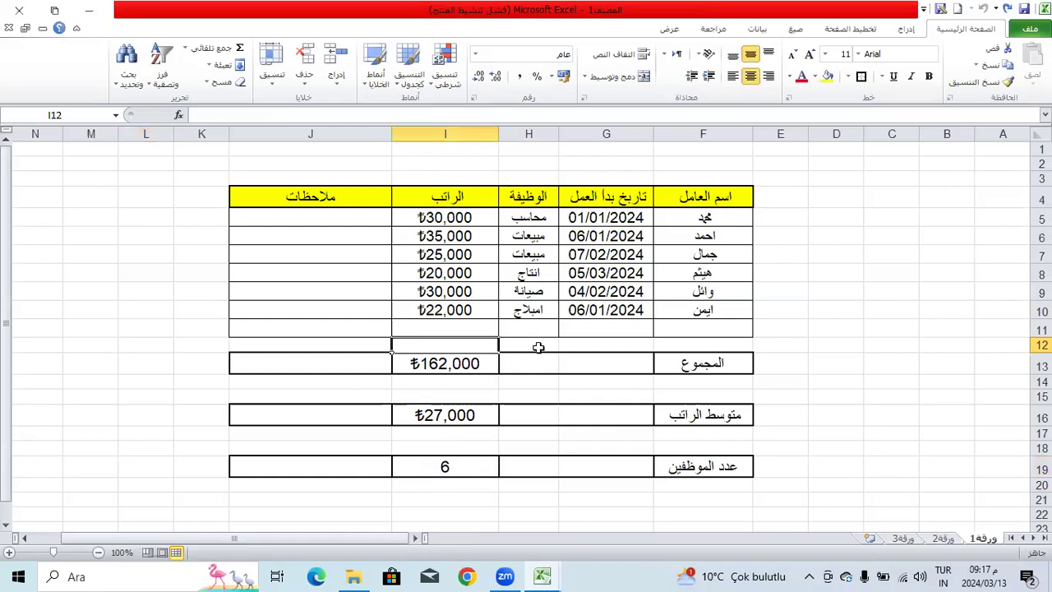
Replace the ملاحظات header in J4 with قيمة المكافاة.
click(334, 194)
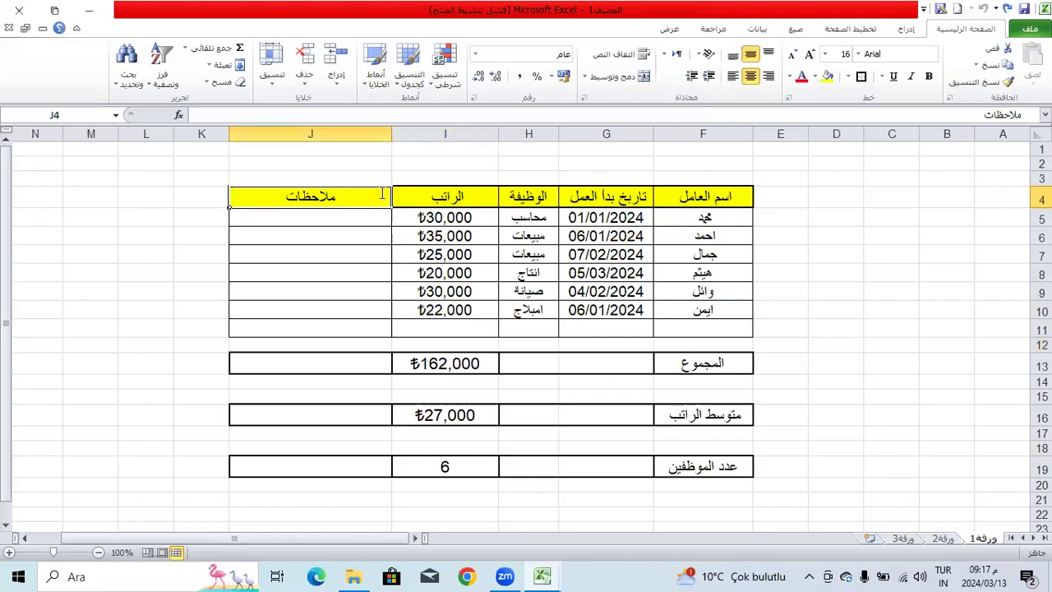
text(hgl;h)
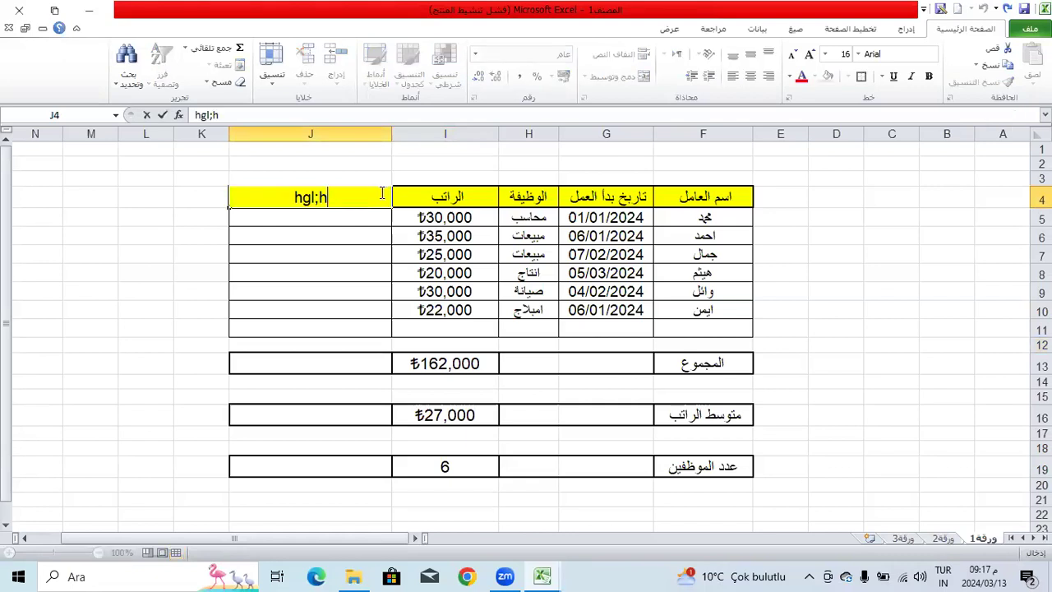
key(BackSpace)
key(BackSpace)
key(BackSpace)
key(BackSpace)
key(BackSpace)
key(alt+shift)
text(قيمة المطك)
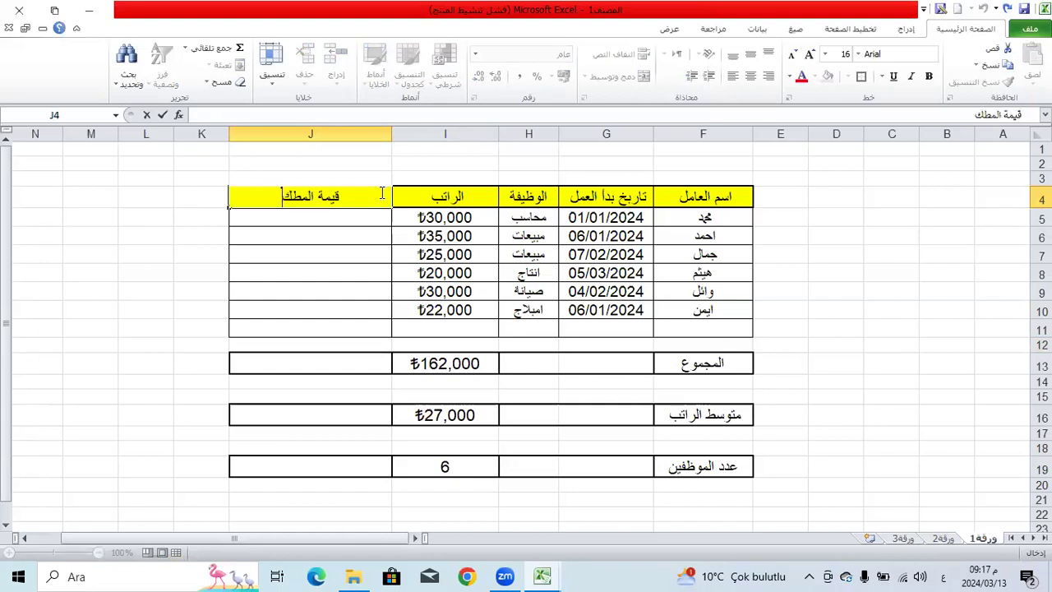
text(افاة)
key(BackSpace)
key(BackSpace)
key(BackSpace)
key(BackSpace)
key(BackSpace)
key(BackSpace)
key(BackSpace)
key(BackSpace)
key(BackSpace)
key(BackSpace)
text(المكا)
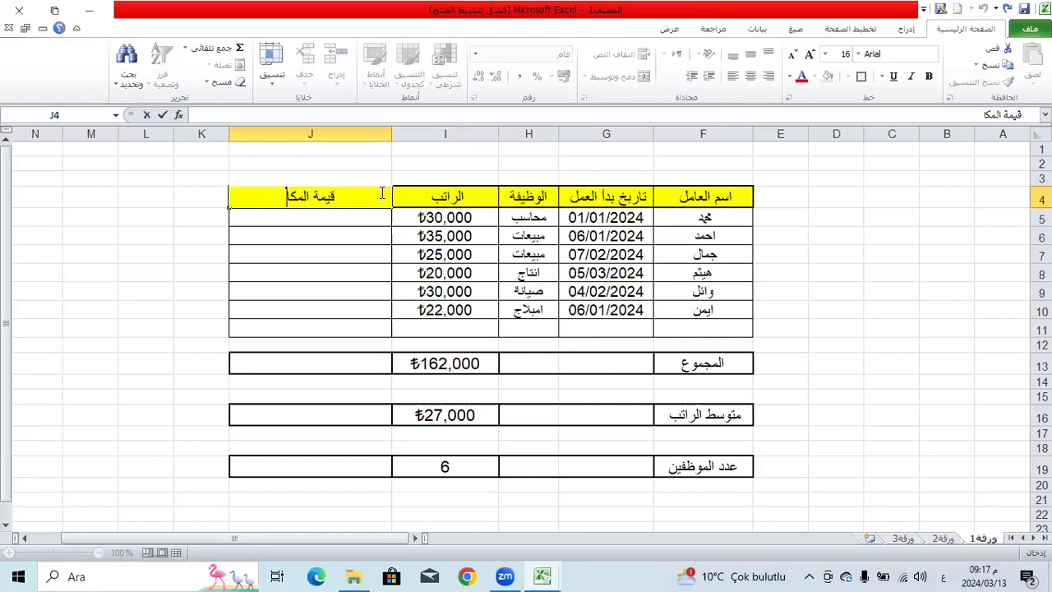
text(فاة)
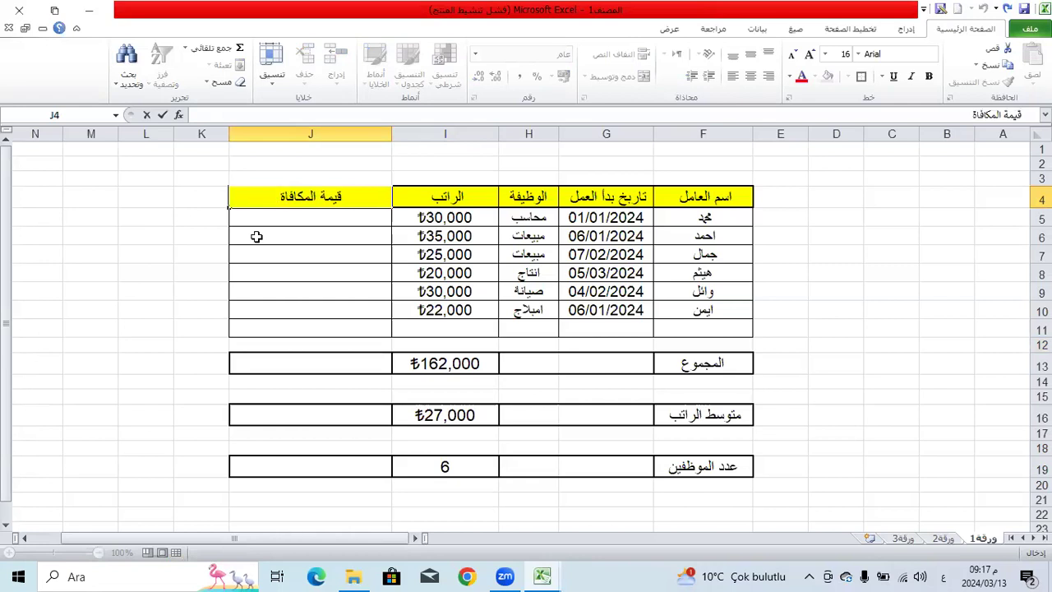
click(257, 244)
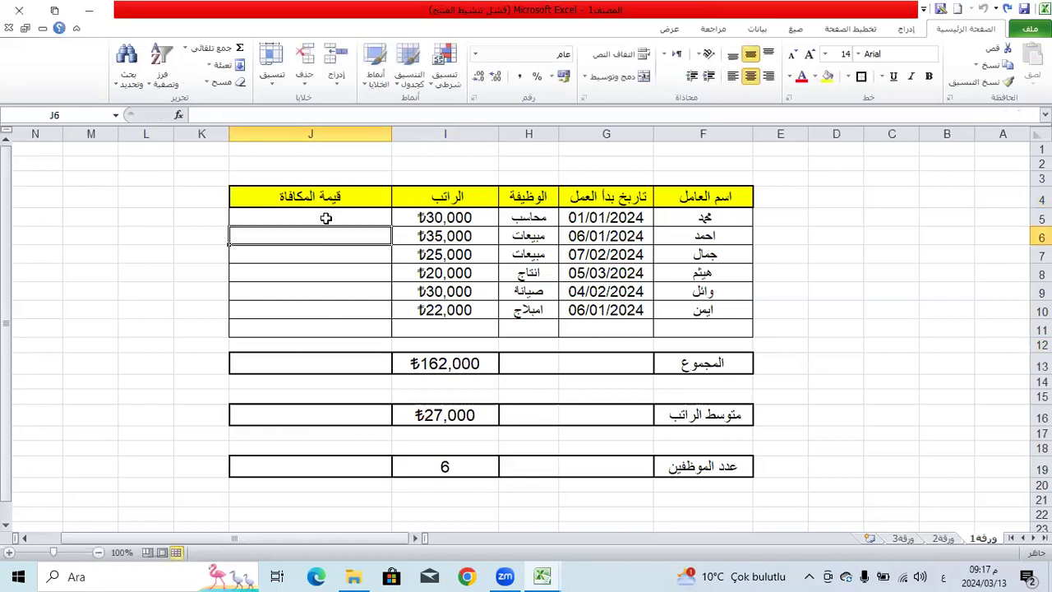
Enter the bonus values 5000, 0, 5000, 2000, 1000 and 4000 down cells J5 to J10.
click(326, 218)
text(500)
key(Return)
text(0)
key(Return)
key(F2)
text(500)
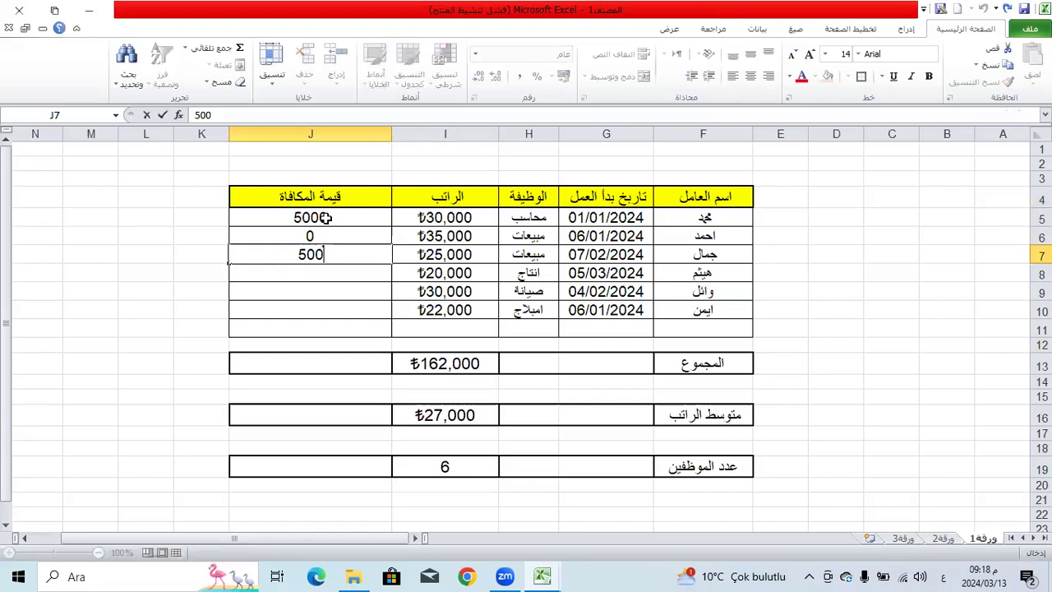
text(0)
key(Return)
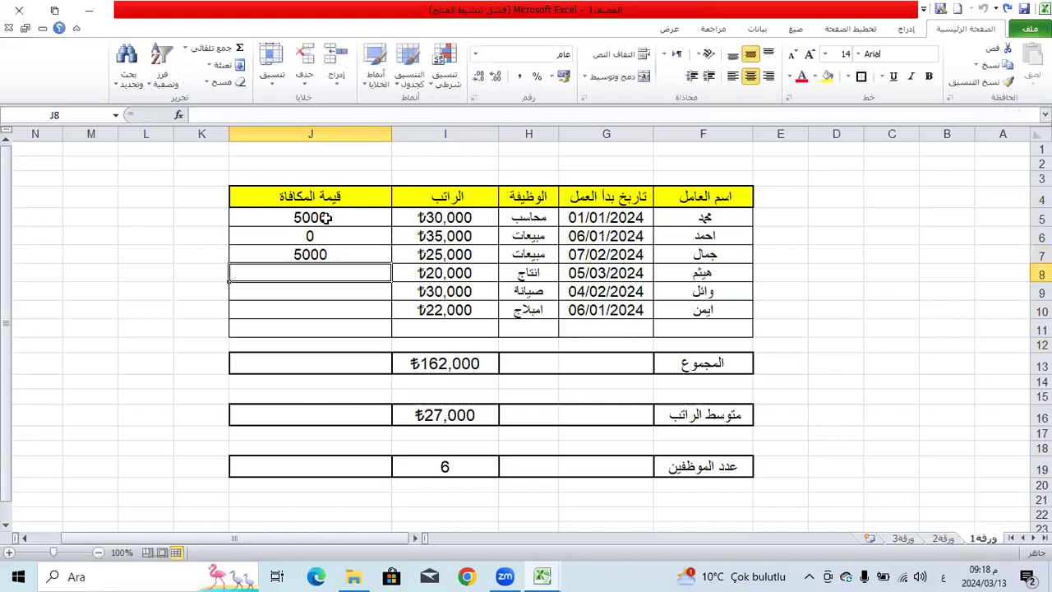
text(2000)
key(Return)
text(100)
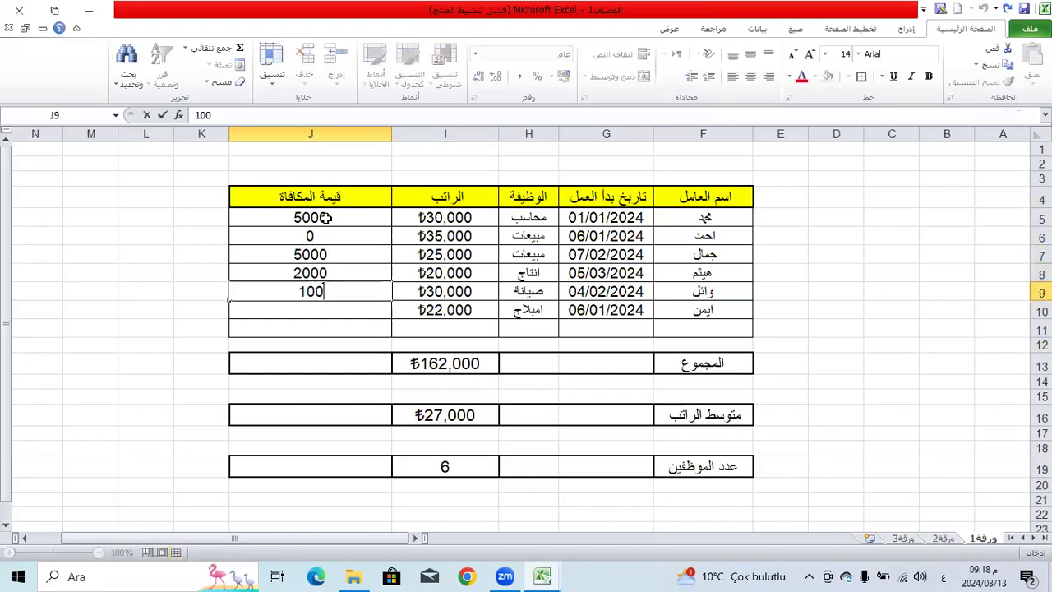
text(0)
key(Return)
text(4000)
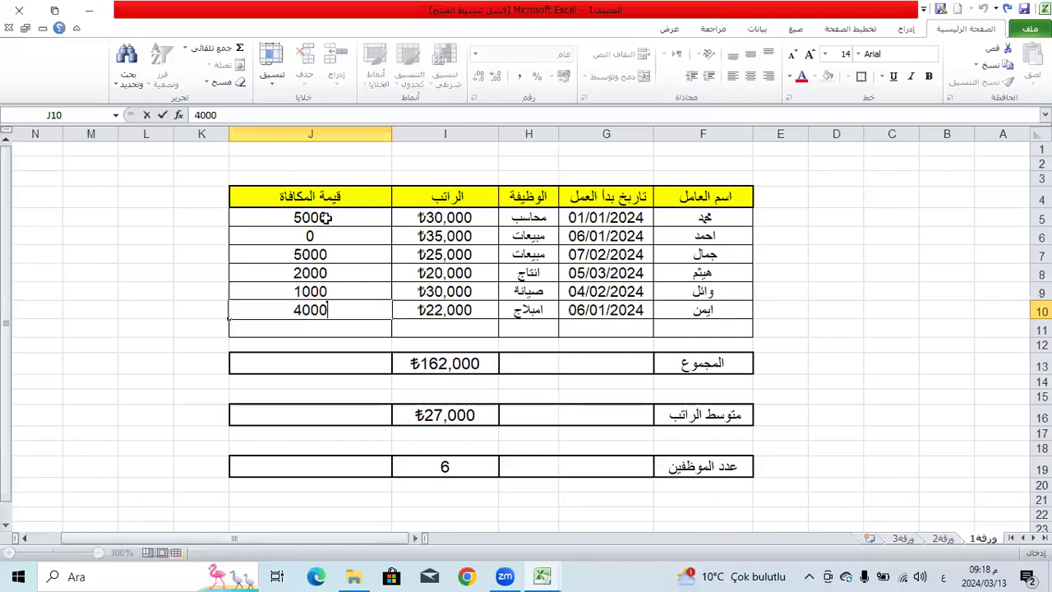
key(Return)
click(143, 307)
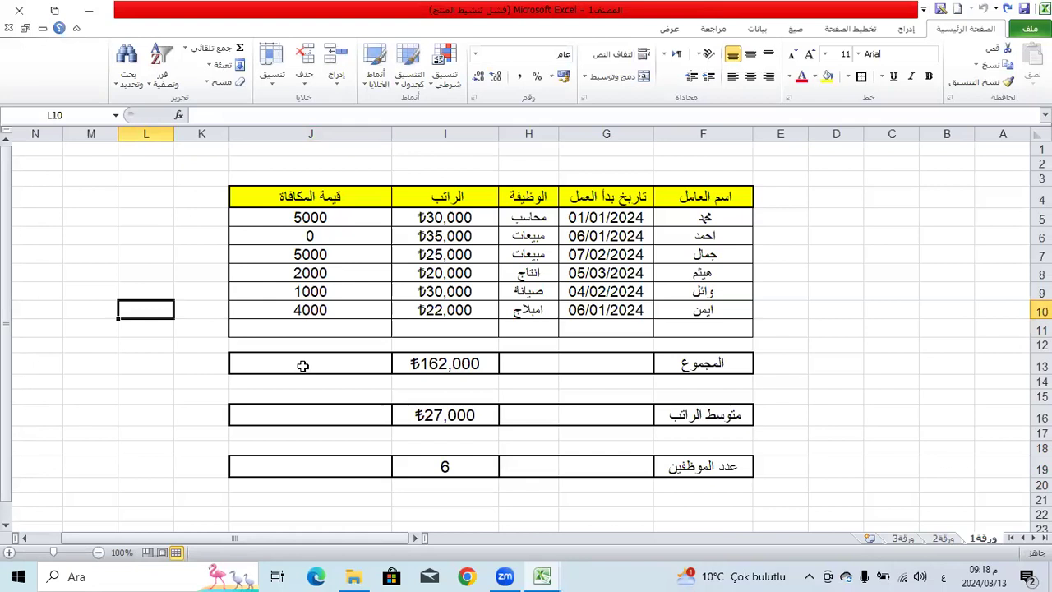
Total the bonus values in J13 with the formula =SUM(J5:J10).
click(302, 366)
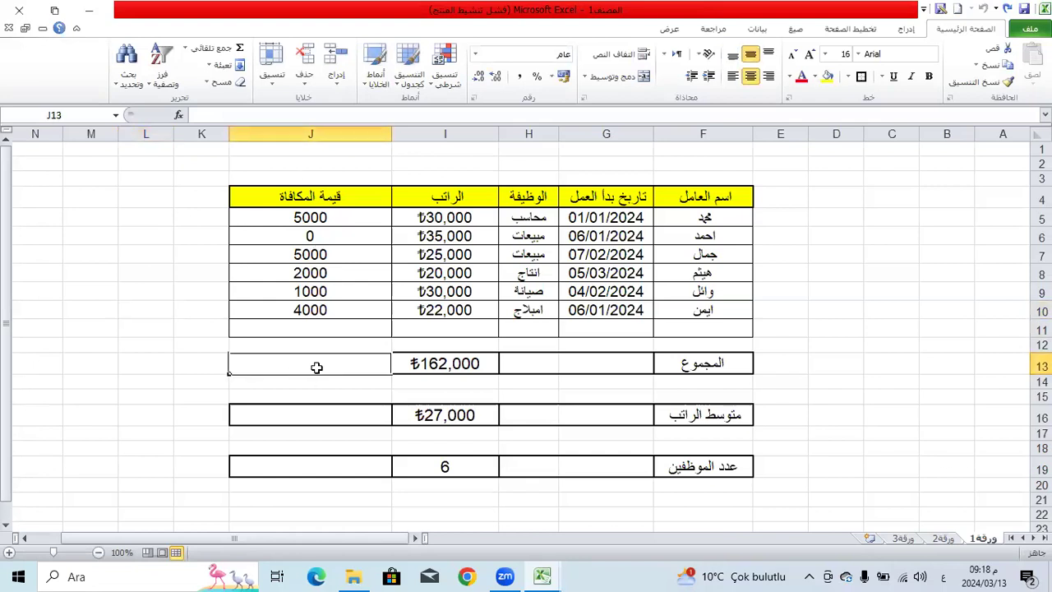
key(alt+shift)
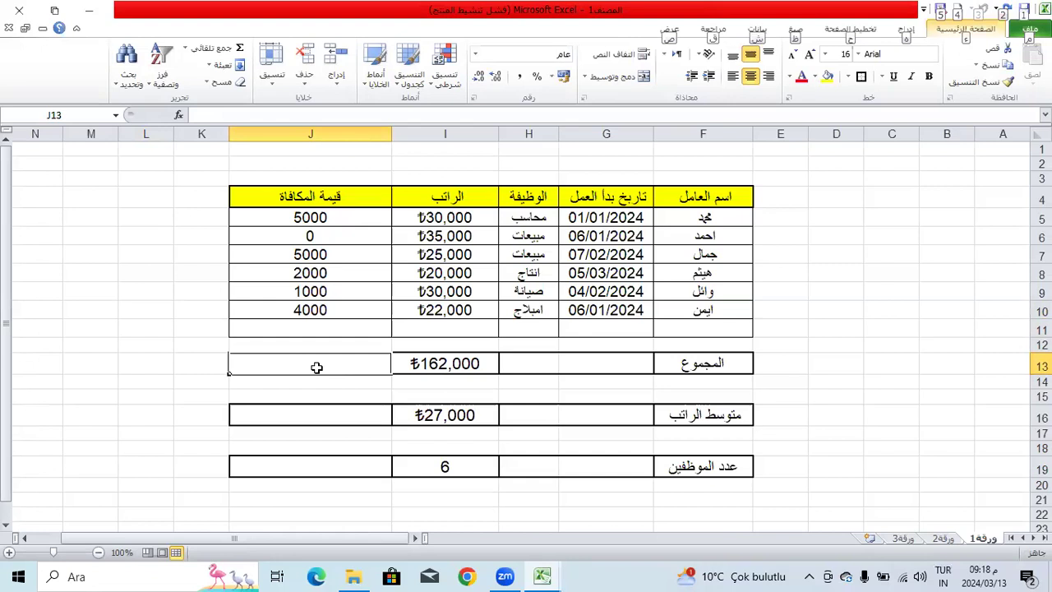
key(alt+shift)
text(s)
key(BackSpace)
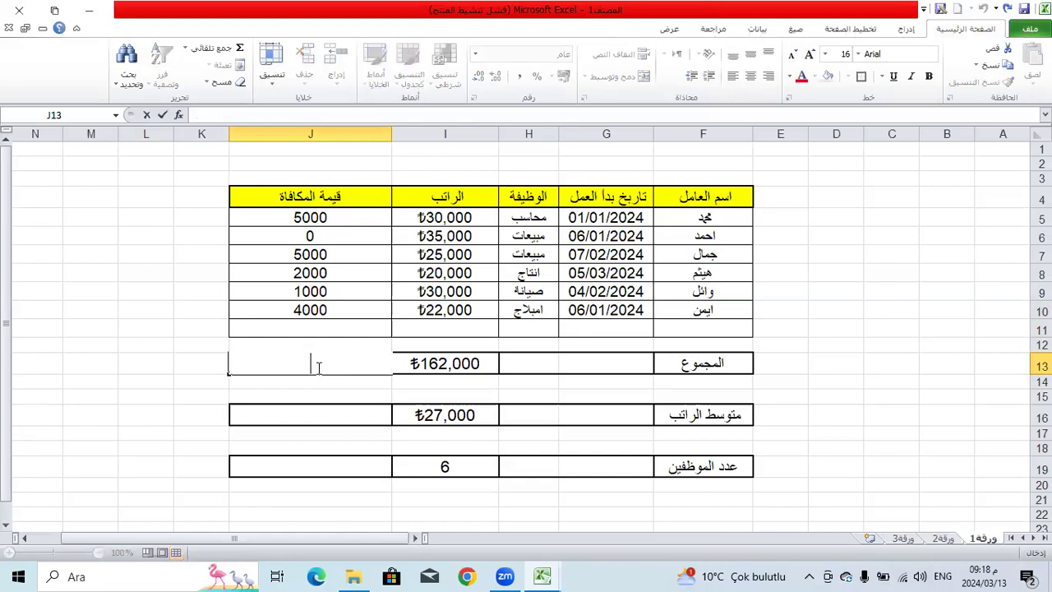
text(=sum)
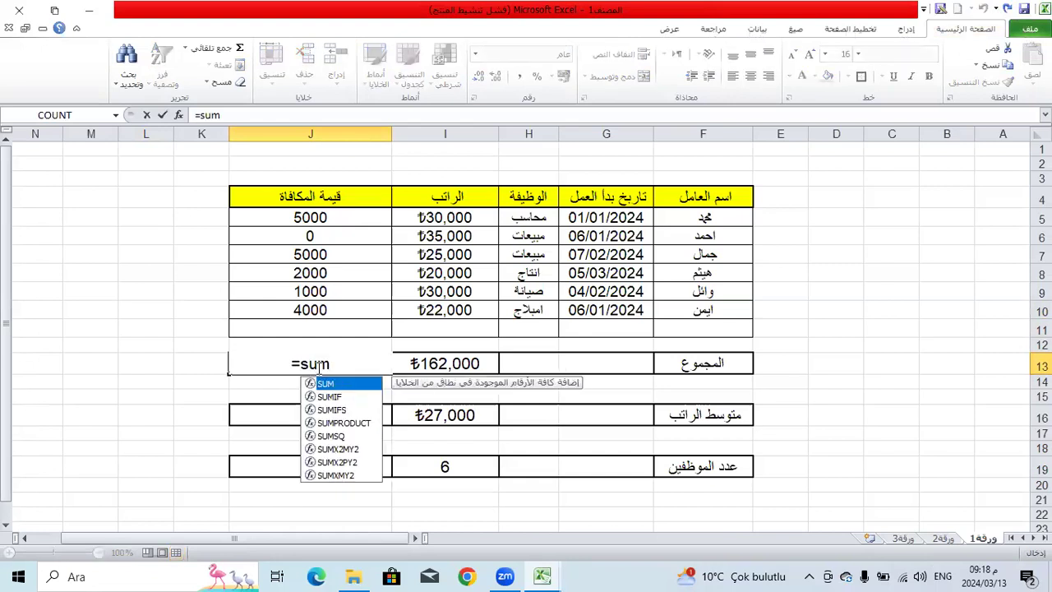
text(()
drag(353, 217, 358, 296)
text())
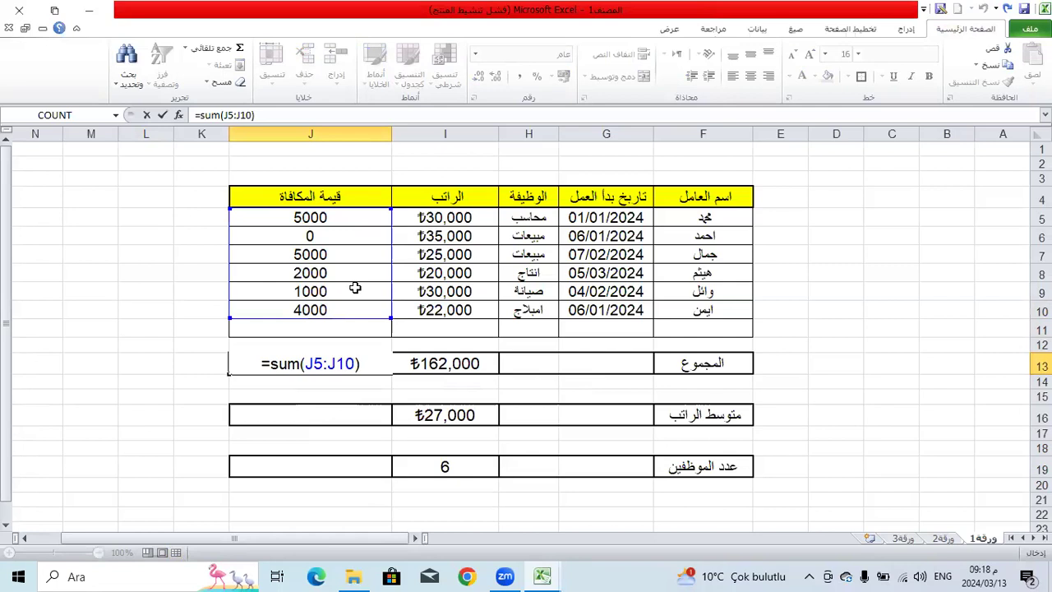
key(Return)
click(329, 362)
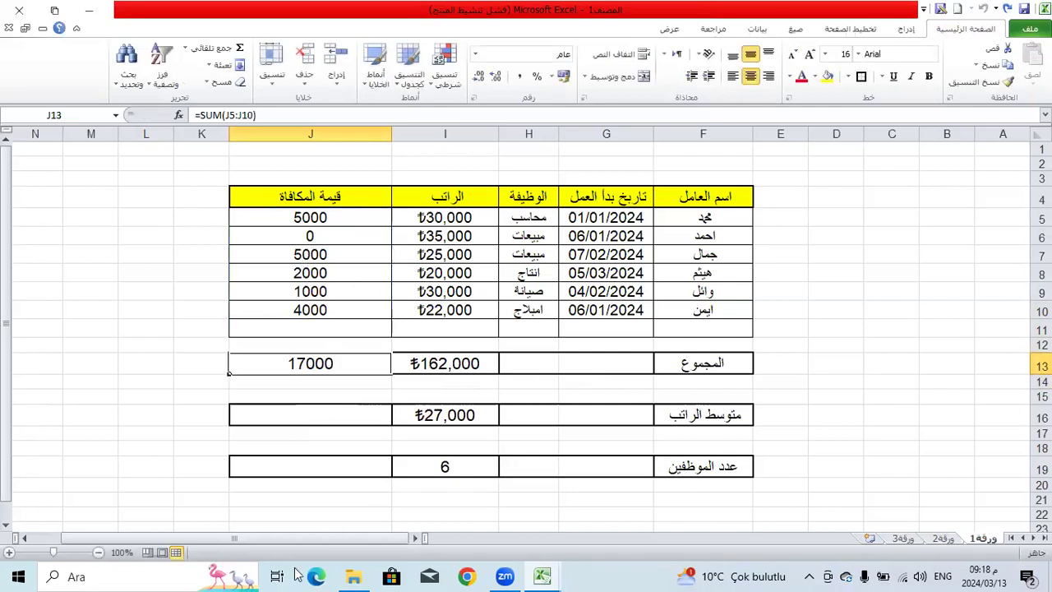
Calculate the average bonus in J16 with the formula =AVERAGE(J5:J10).
click(296, 413)
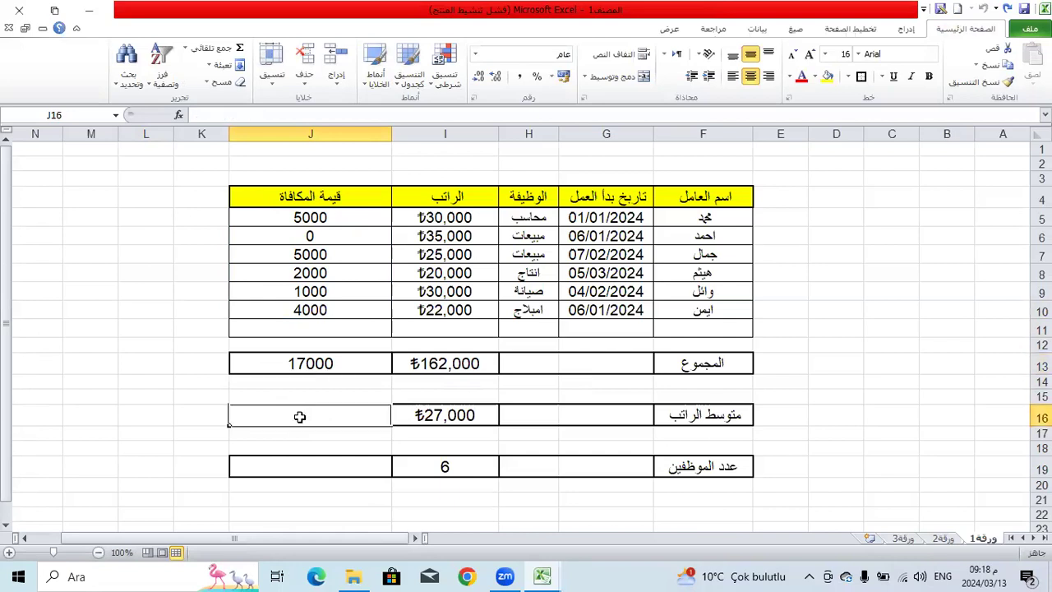
text(=)
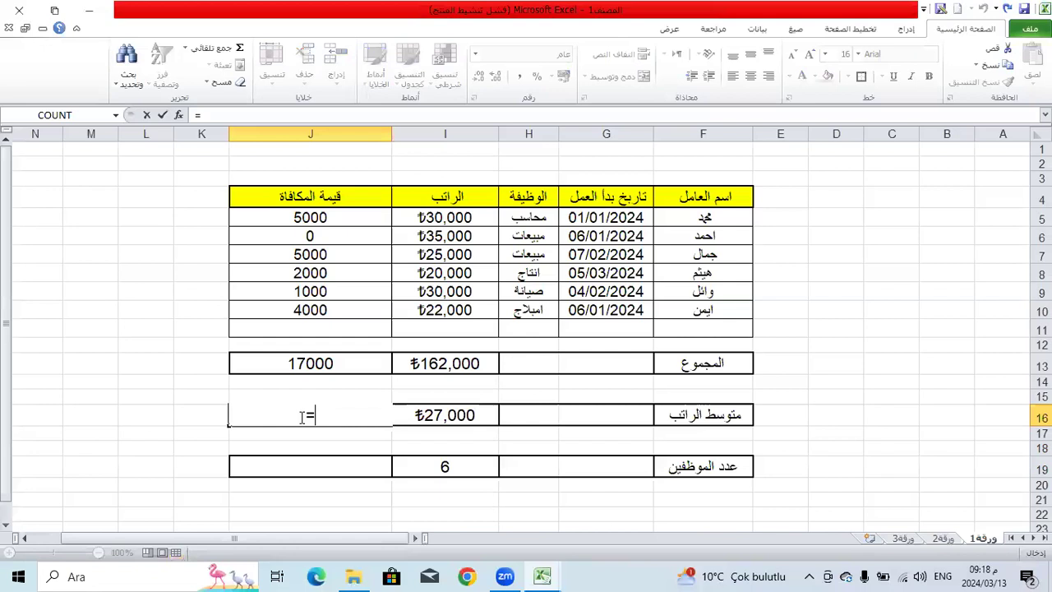
text(ave)
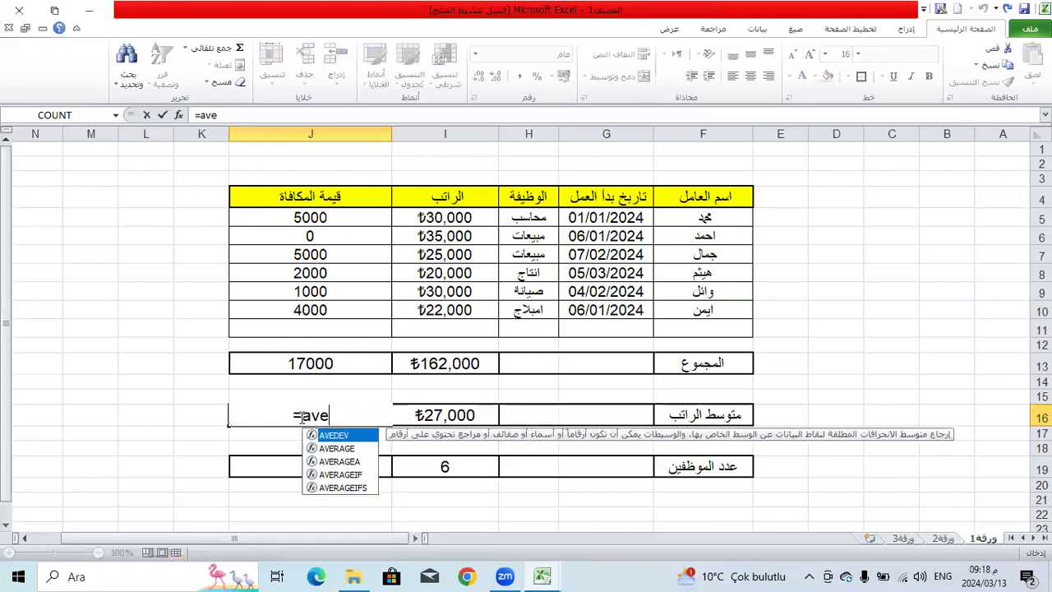
text(r)
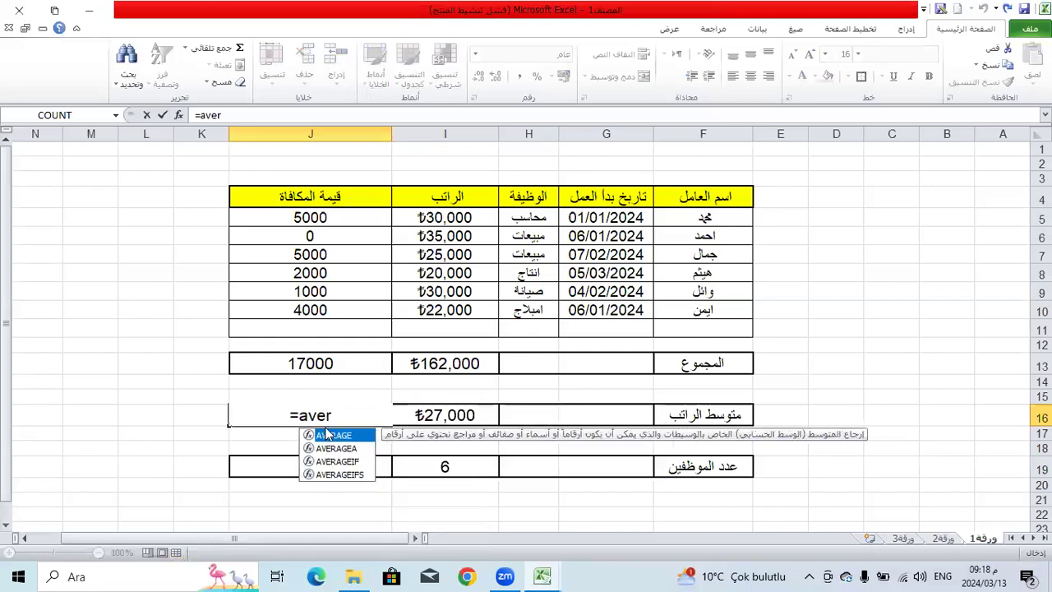
double_click(334, 434)
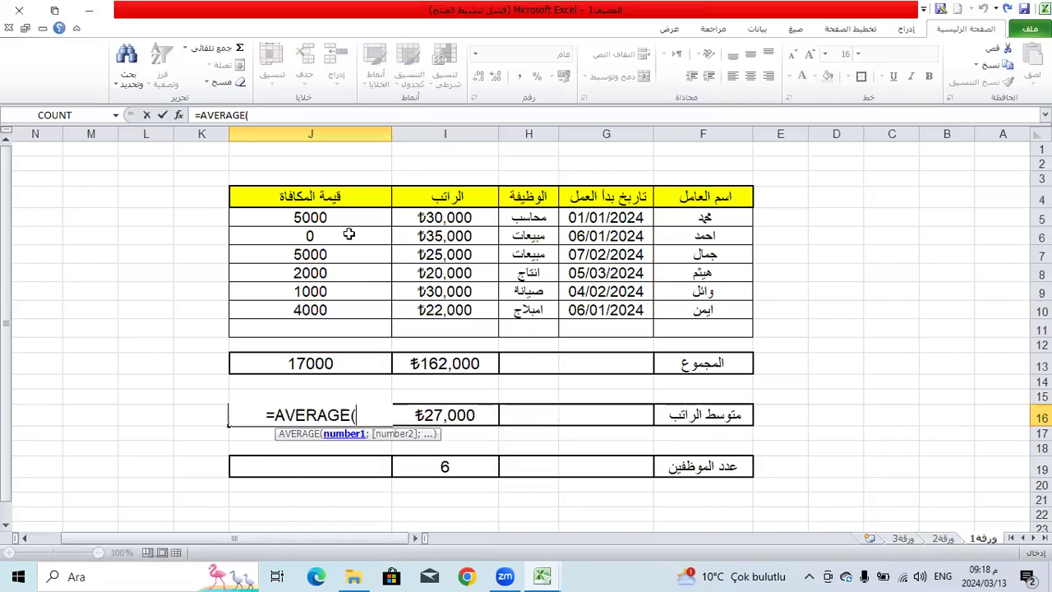
drag(347, 216, 353, 311)
text())
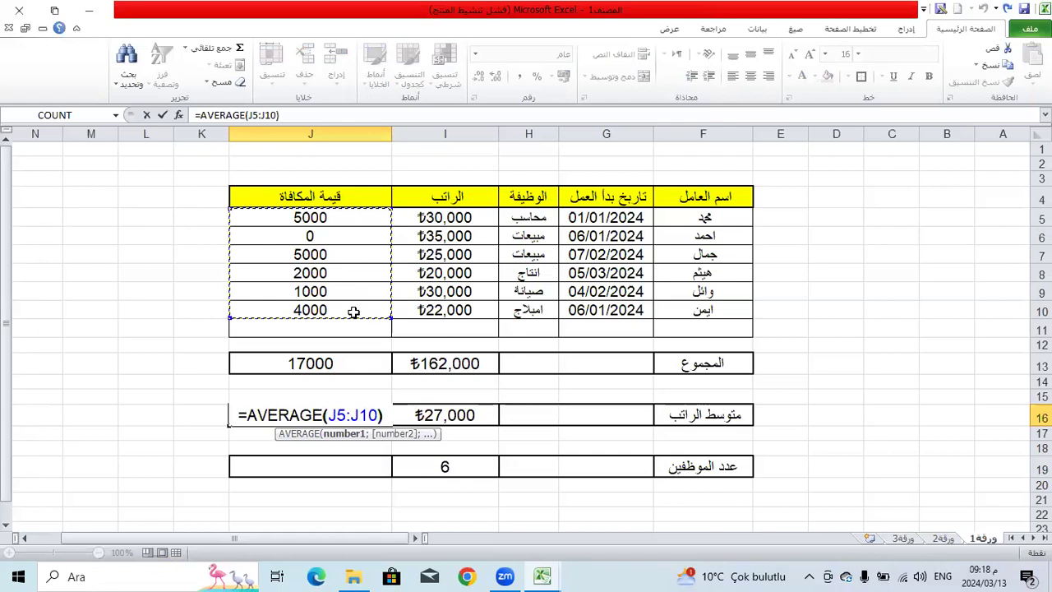
key(Return)
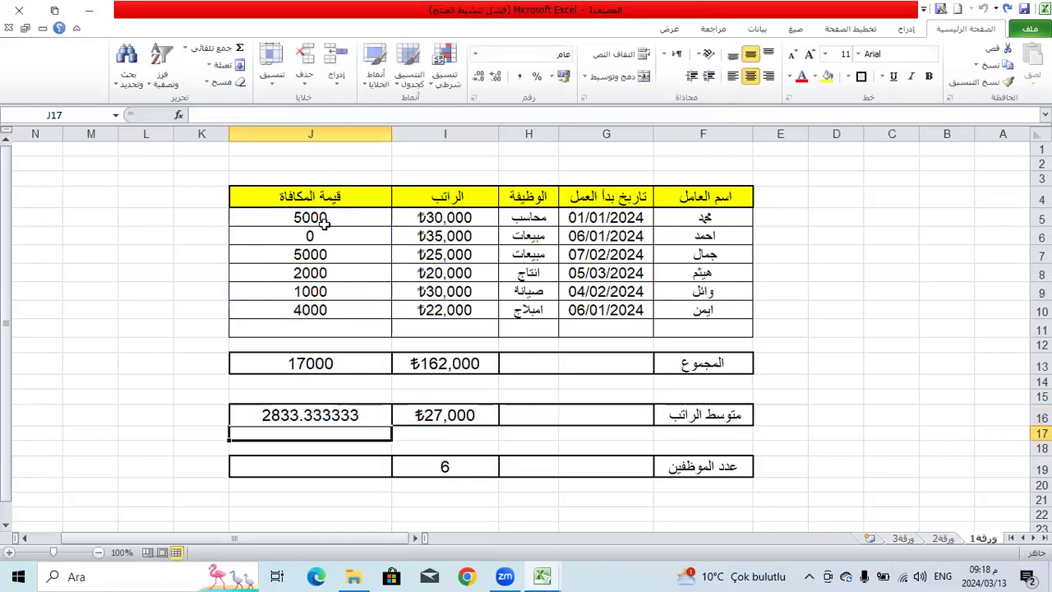
Count the bonus entries in J19 with the COUNT function over J5:J10.
click(312, 466)
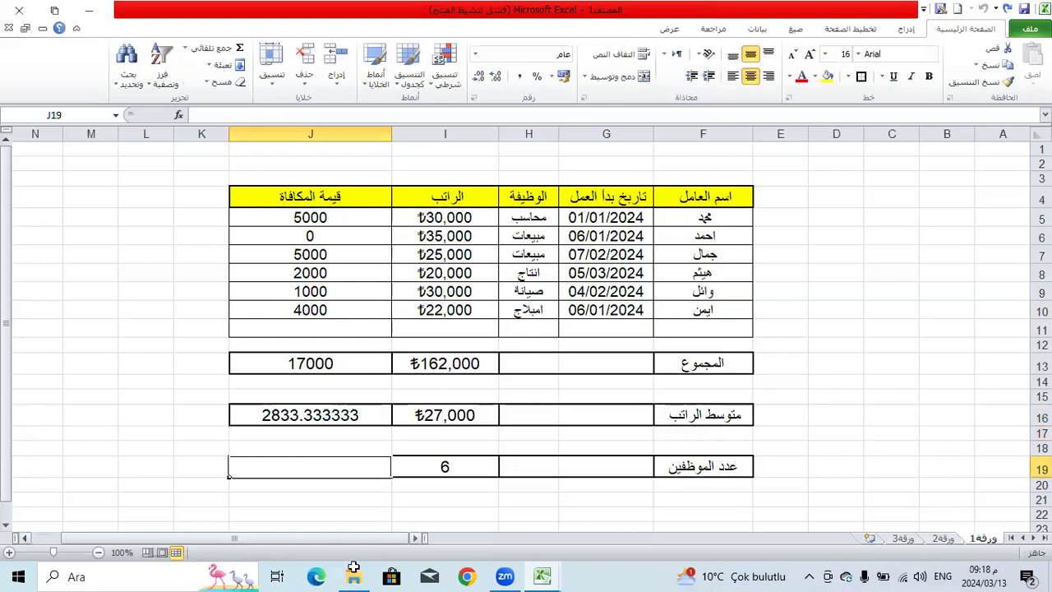
text(=)
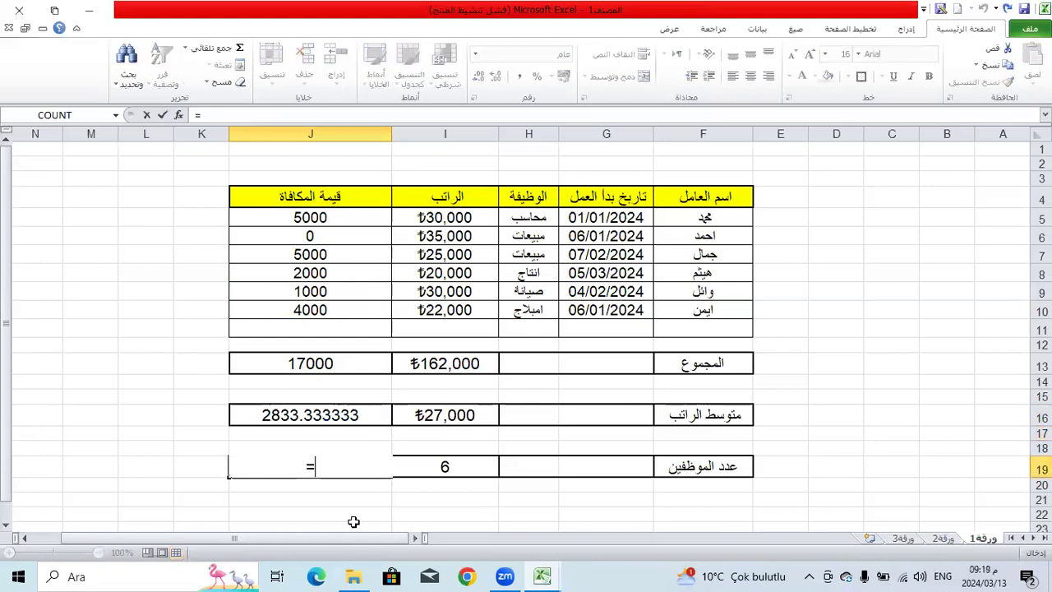
text(cou)
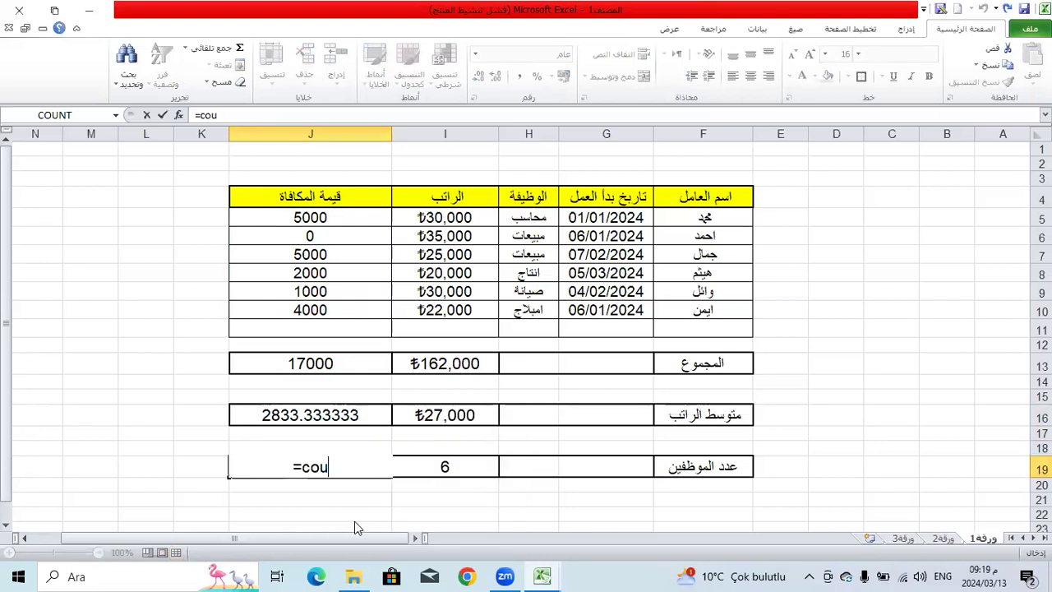
text(nt)
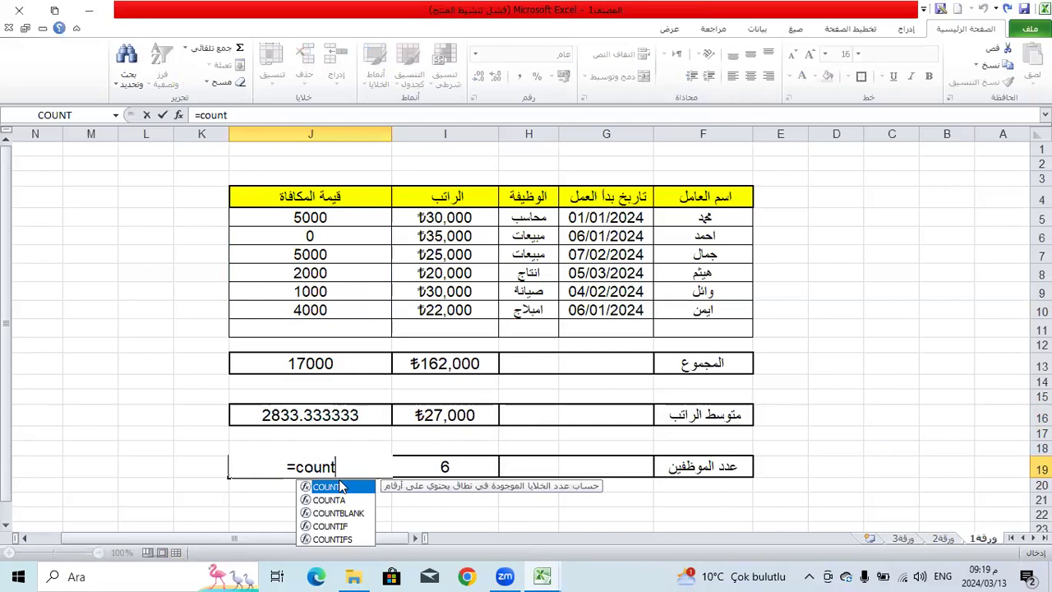
double_click(341, 486)
drag(310, 224, 327, 306)
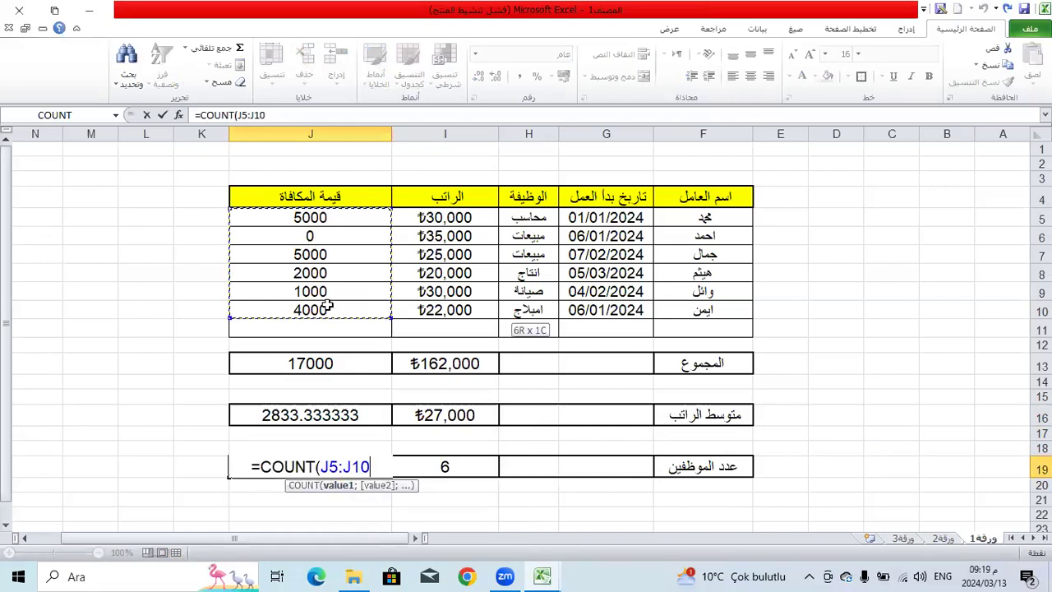
key(Return)
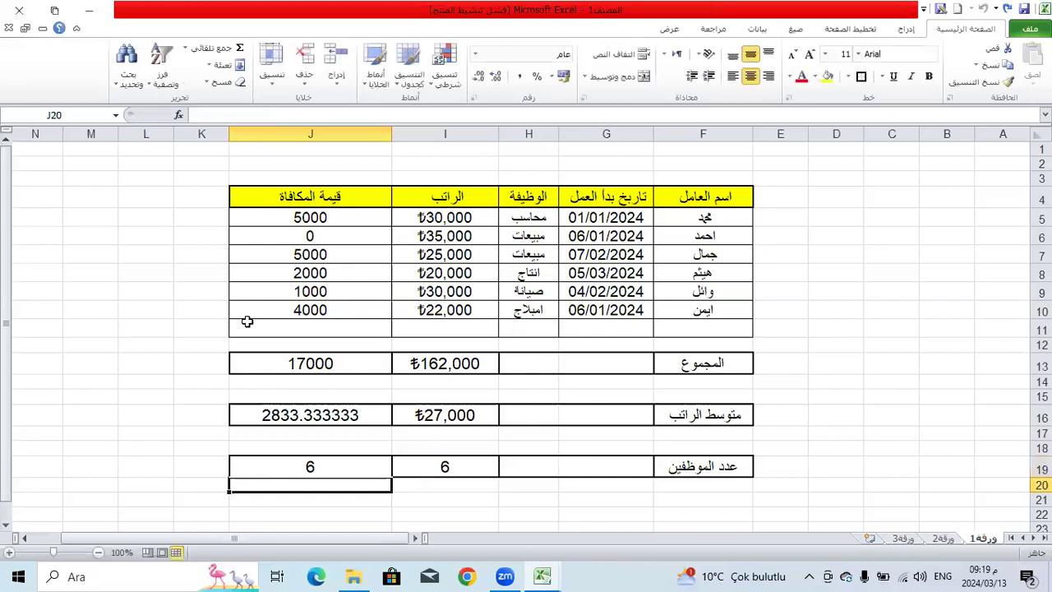
Clear the zero bonus from cell J6 so it is blank.
click(368, 238)
key(BackSpace)
key(Return)
Select the bonus range J5:J10 and examine its summarised average, count and sum against the formula results.
click(348, 235)
shift+click(370, 316)
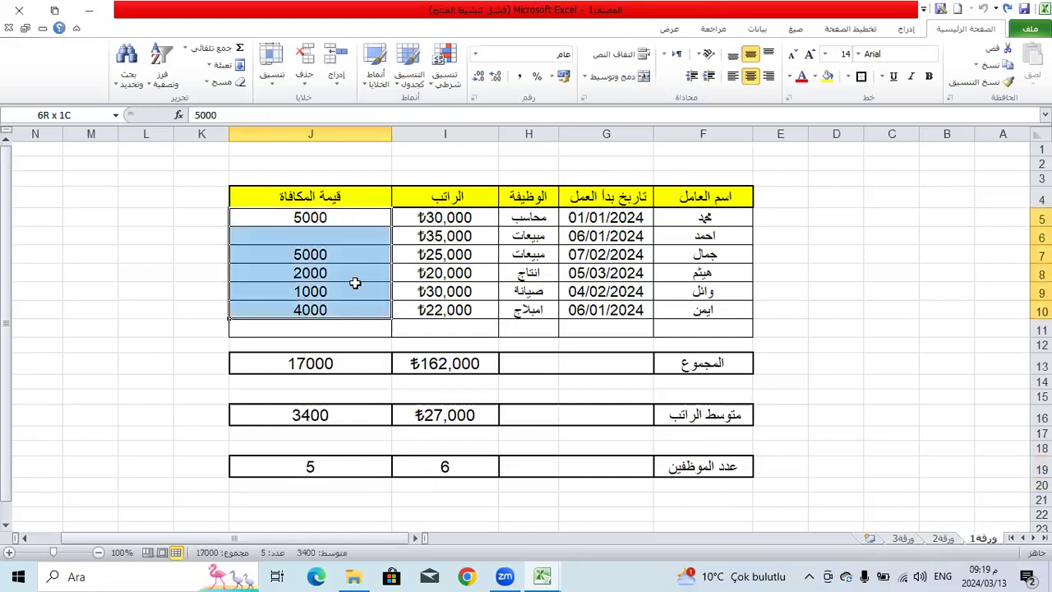
click(355, 283)
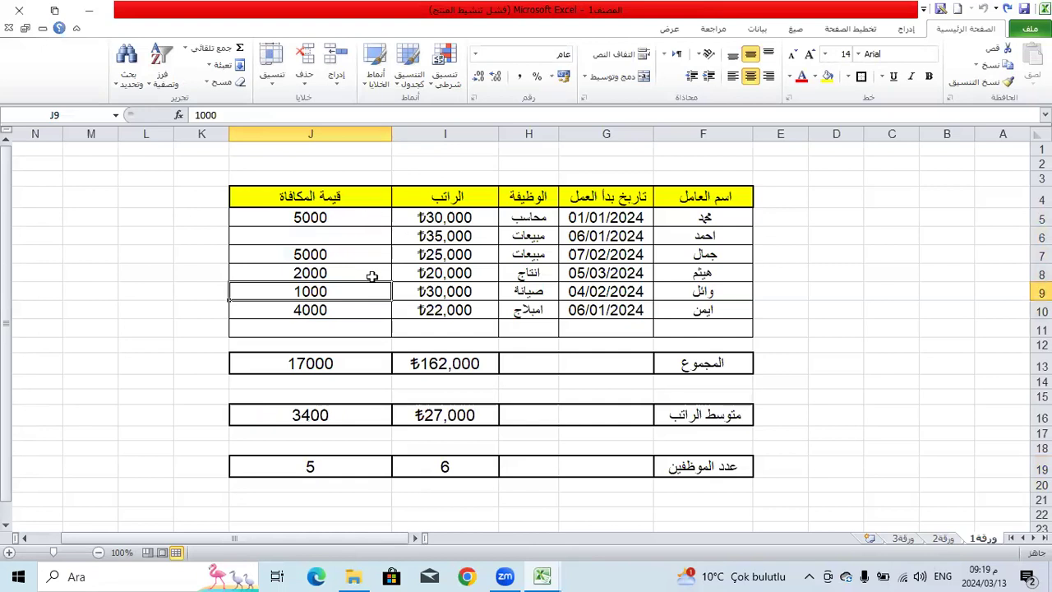
drag(345, 218, 375, 309)
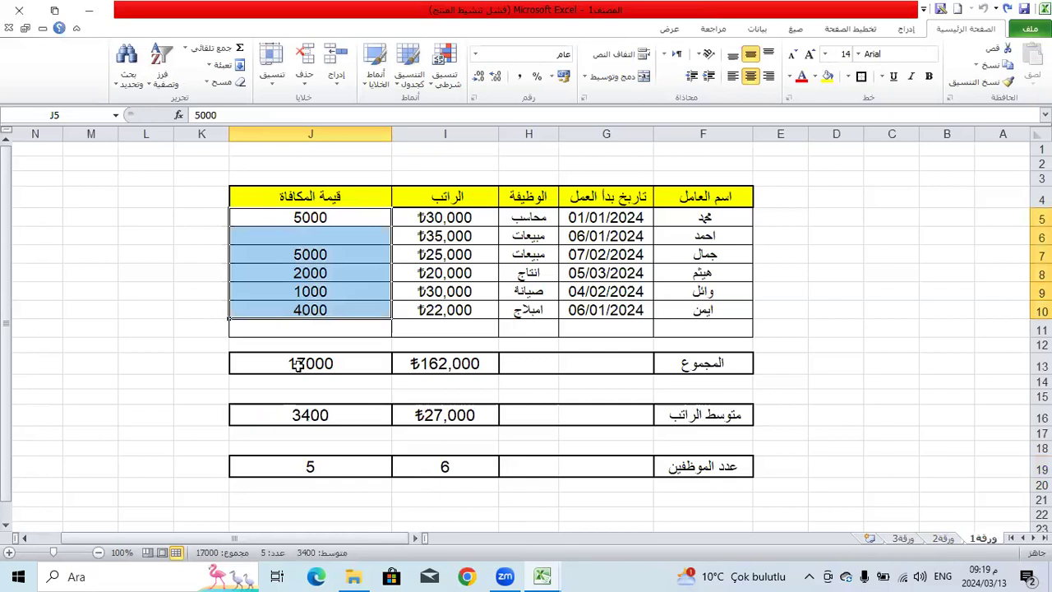
click(215, 573)
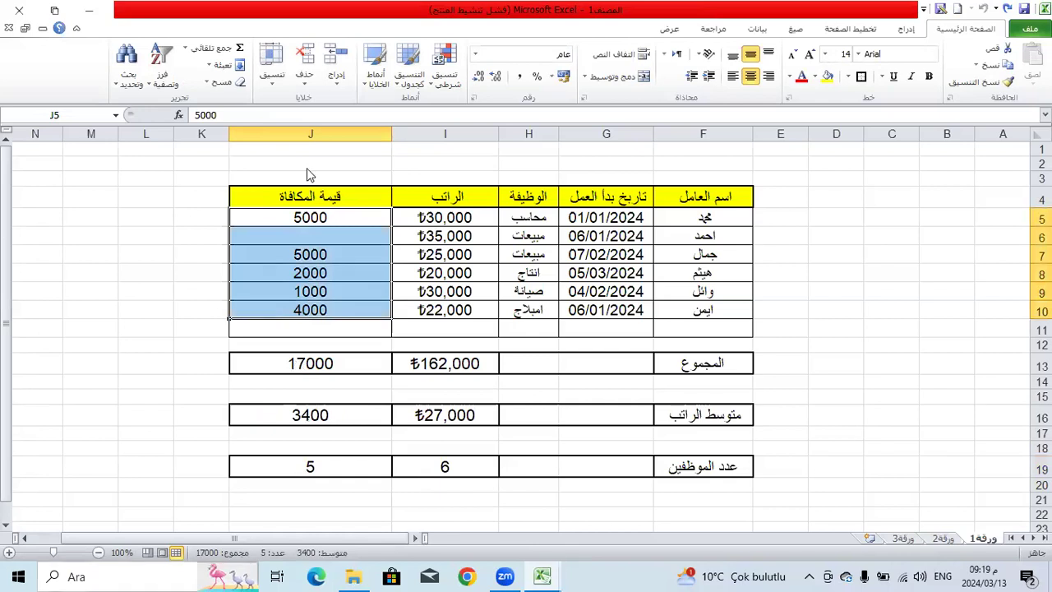
key(Escape)
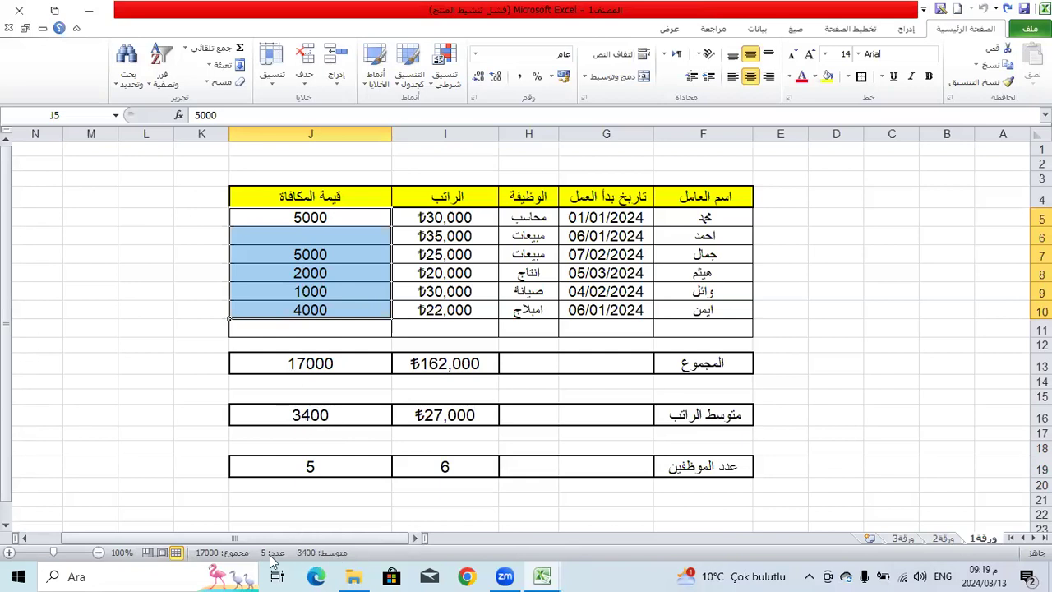
click(147, 241)
click(261, 218)
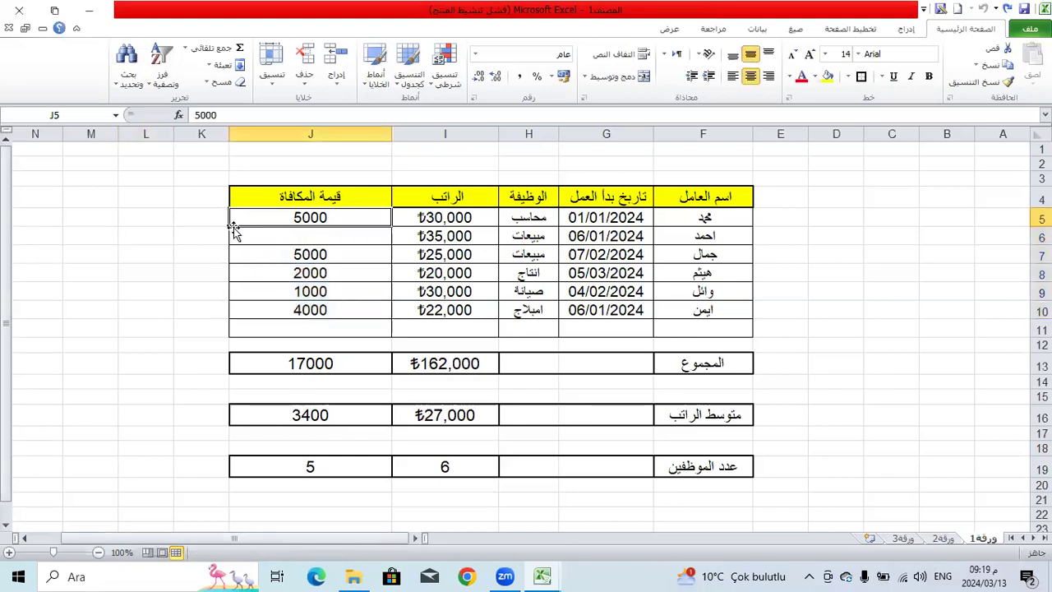
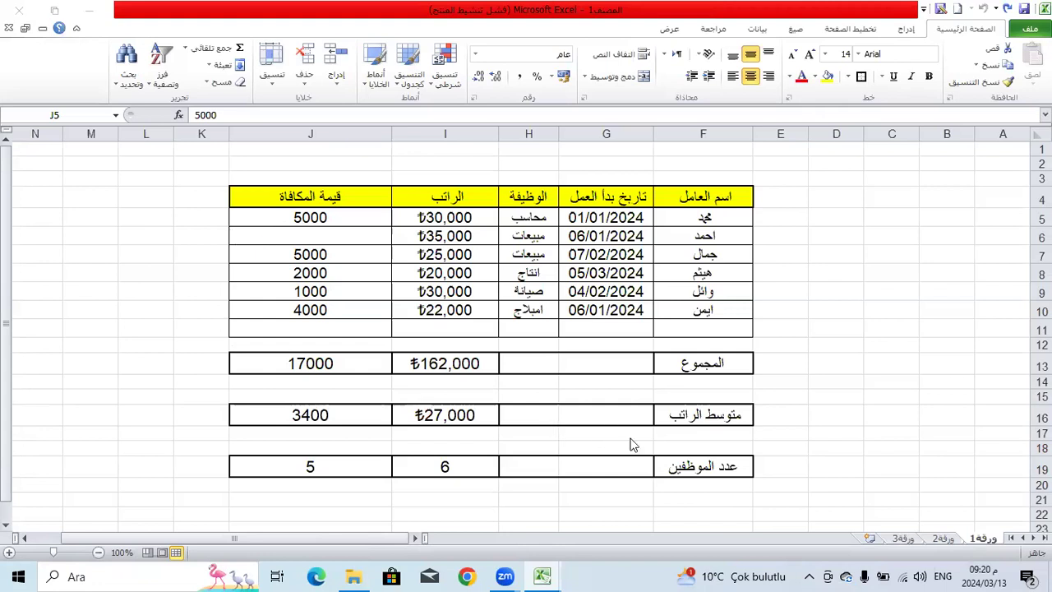
Copy the employee count row F19:J19 and paste it into row 22 starting at F22.
click(739, 494)
click(718, 493)
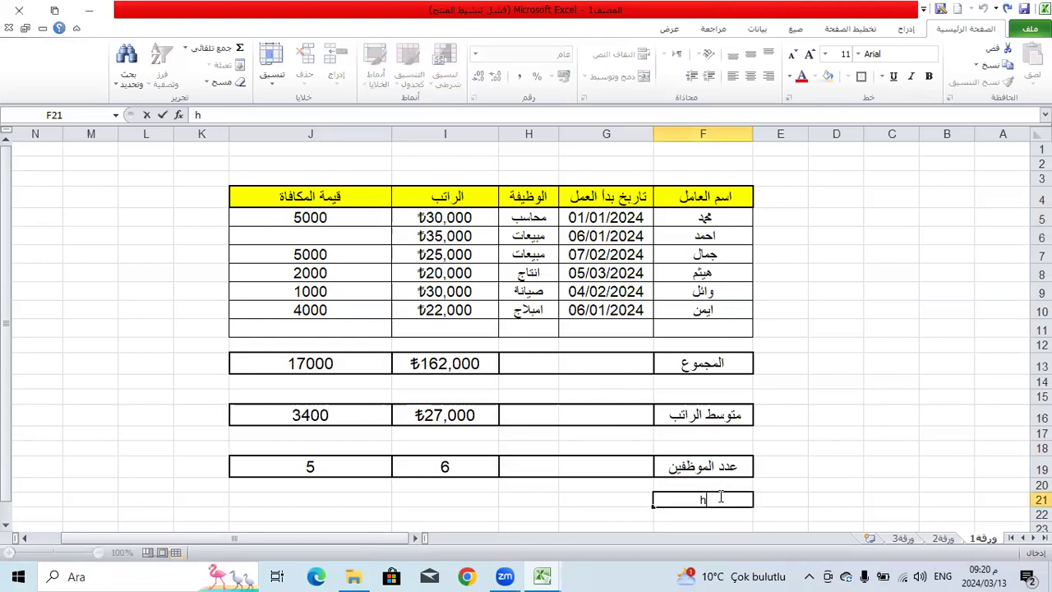
drag(732, 466, 248, 465)
key(ctrl+c)
click(743, 511)
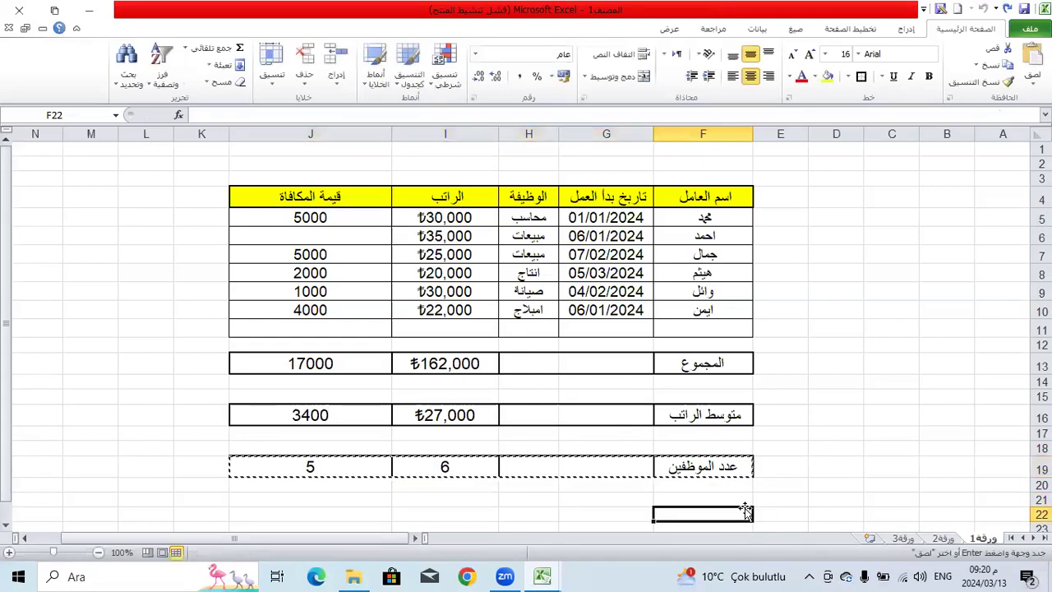
scroll(750, 504, down, 2)
scroll(752, 501, up, 2)
key(ctrl+v)
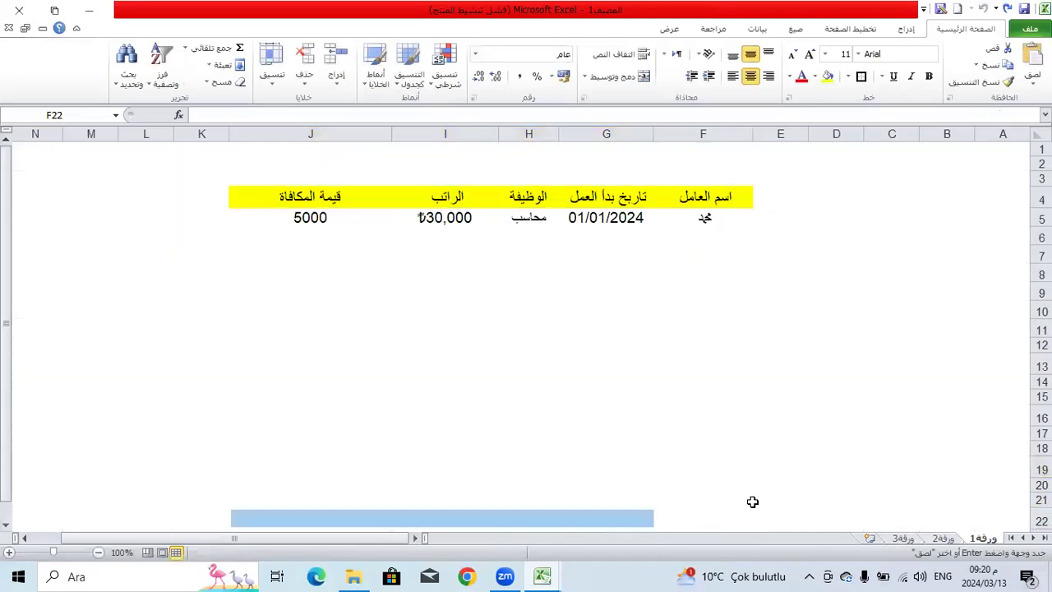
Replace the copied label in F22 with القيمة الأكبر.
click(605, 408)
click(690, 359)
text(hgvhjf hgh)
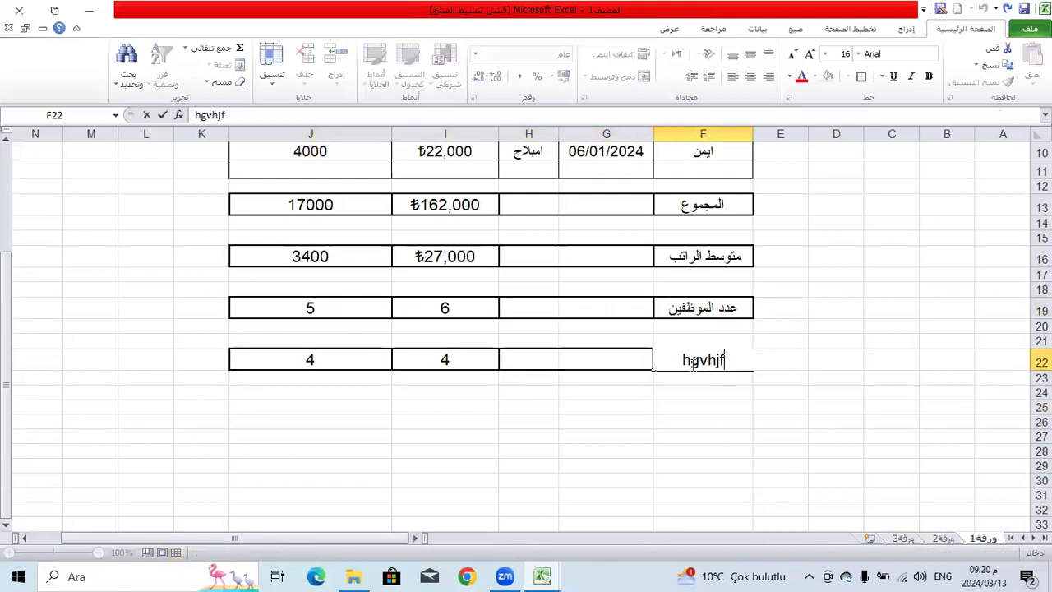
key(BackSpace)
key(BackSpace)
key(BackSpace)
key(BackSpace)
key(BackSpace)
key(BackSpace)
key(BackSpace)
key(BackSpace)
key(BackSpace)
key(BackSpace)
key(alt+shift)
text(القيم)
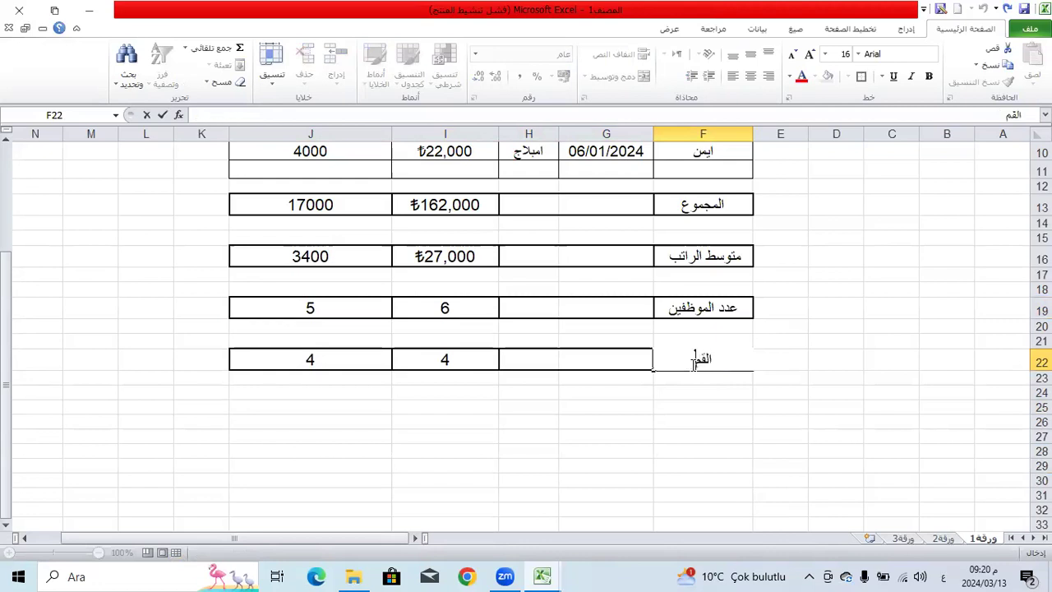
text(ة الأكبر)
click(474, 462)
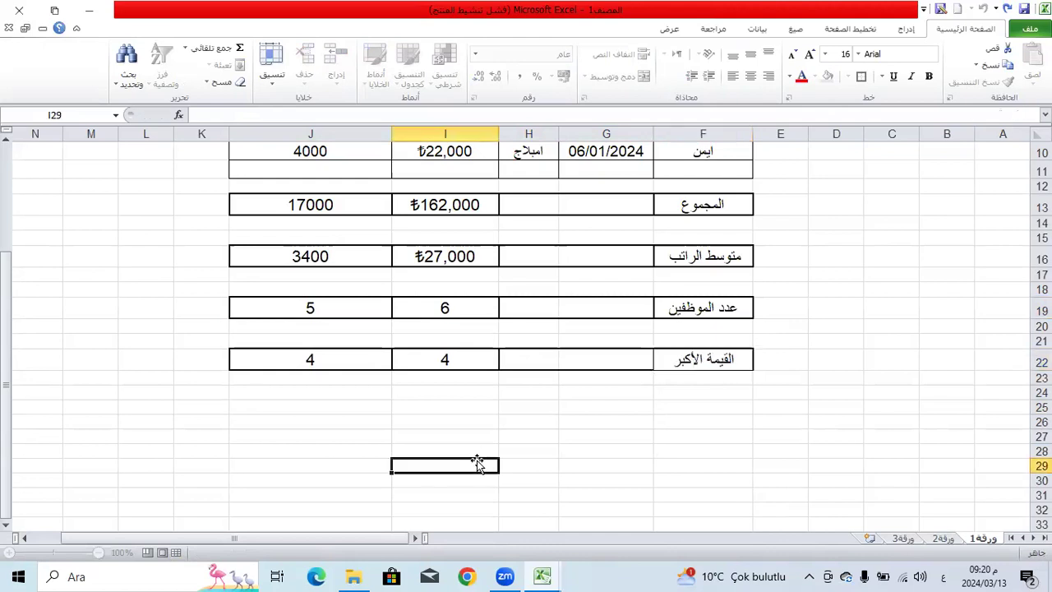
Clear the copied count formulas from I22 and J22 in the القيمة الأكبر row, and select I22.
click(481, 361)
key(Delete)
click(387, 361)
key(Delete)
click(315, 386)
click(424, 416)
scroll(424, 416, up, 3)
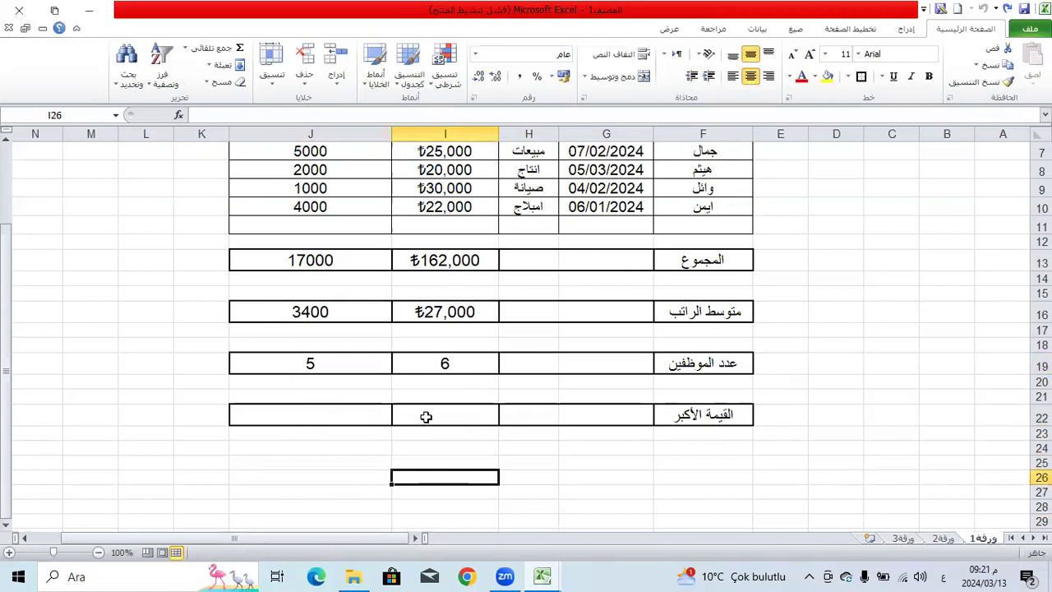
scroll(483, 340, down, 1)
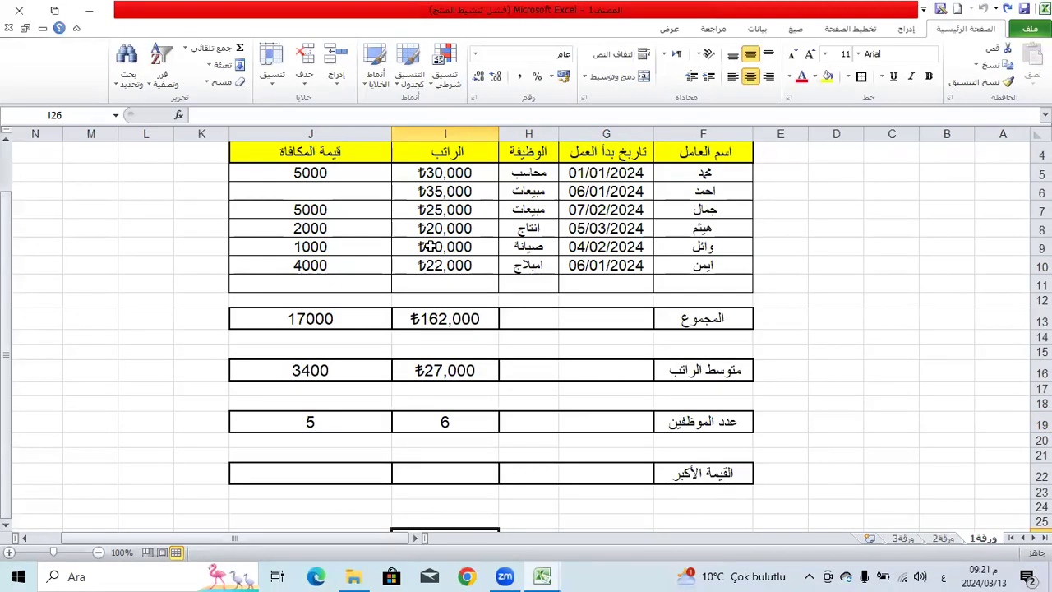
click(453, 469)
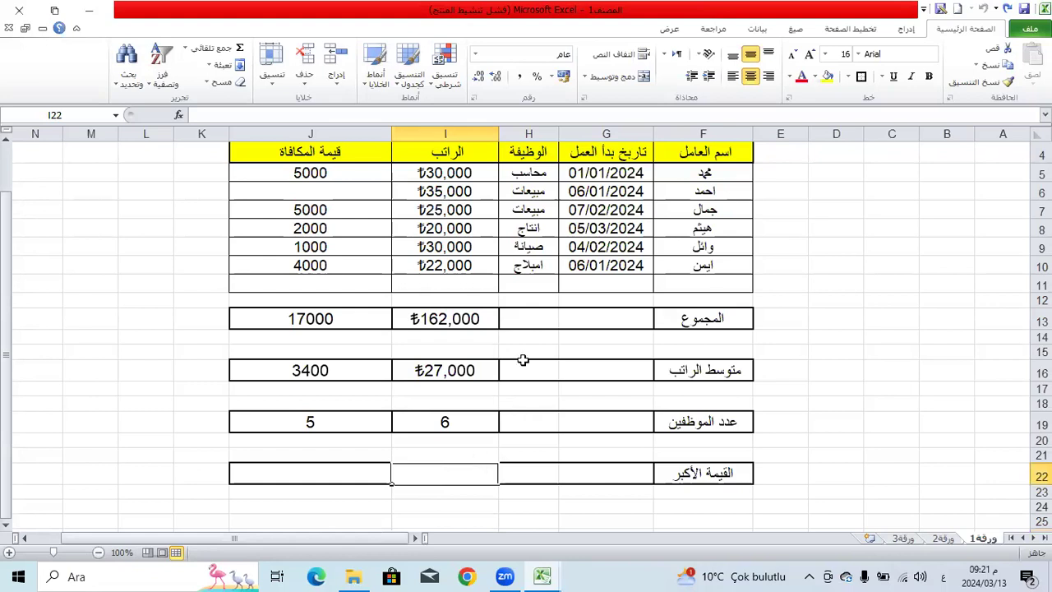
Insert a MAX formula over the salaries I5:I10 in cell I22 of the القيمة الأكبر row.
click(186, 49)
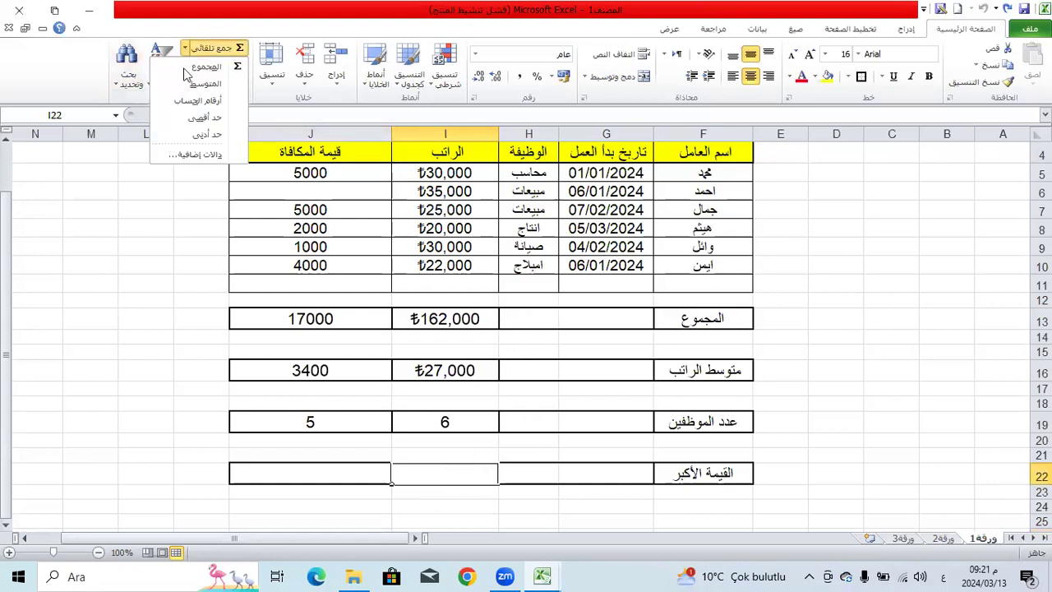
click(194, 116)
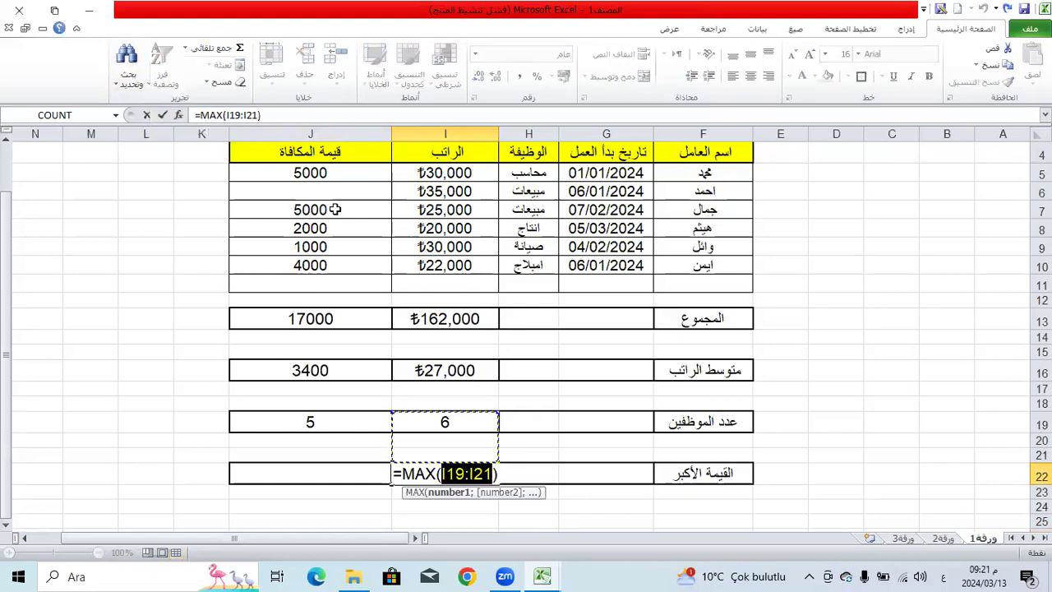
scroll(337, 207, up, 1)
drag(446, 220, 451, 310)
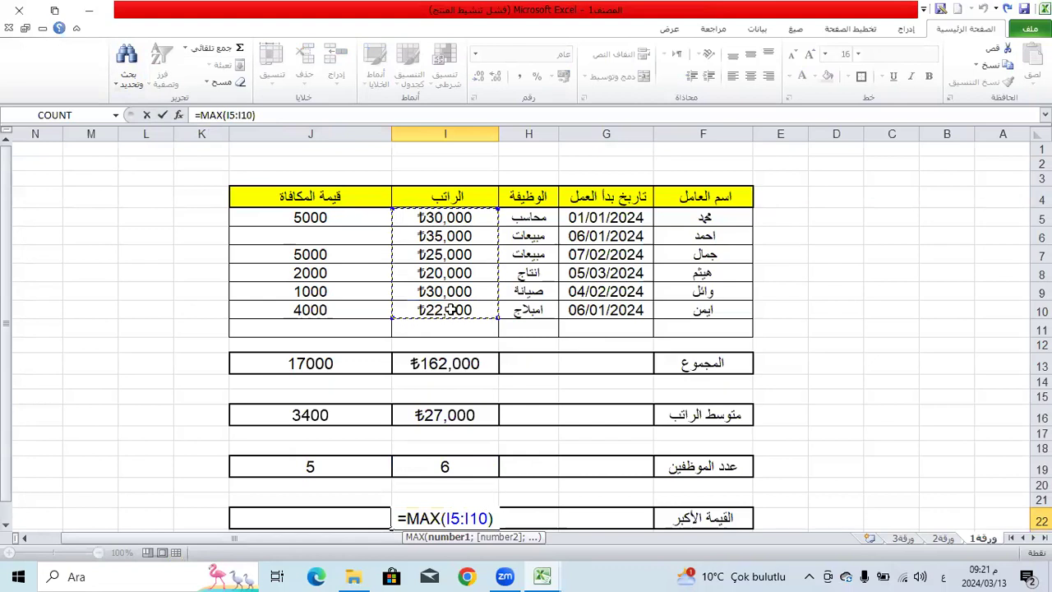
scroll(486, 263, down, 2)
scroll(486, 262, up, 2)
scroll(486, 263, down, 3)
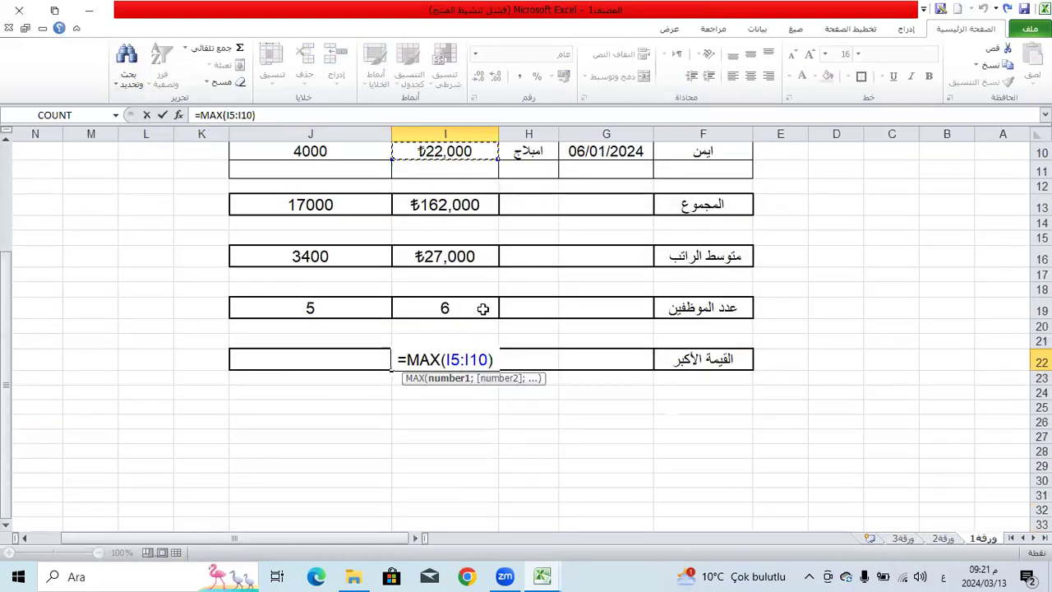
key(Return)
scroll(483, 308, up, 2)
scroll(467, 256, up, 1)
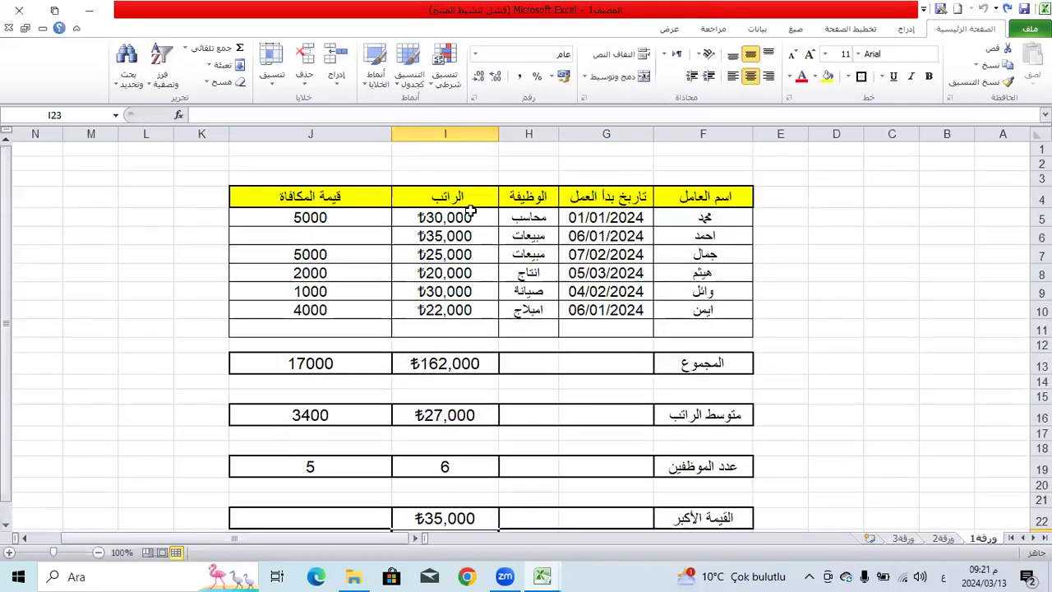
scroll(467, 258, down, 1)
scroll(468, 263, down, 2)
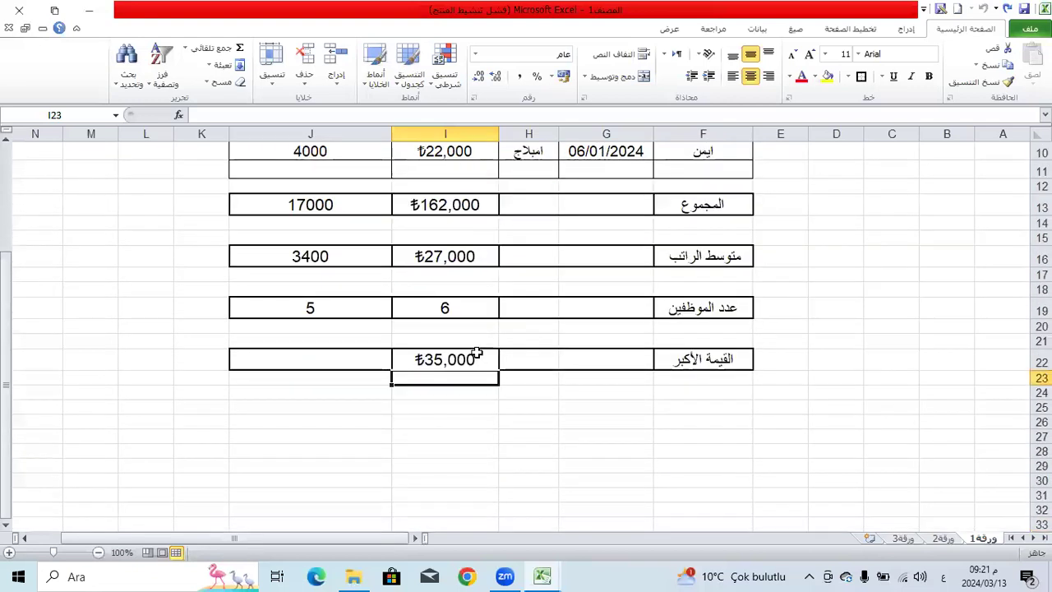
scroll(332, 240, up, 3)
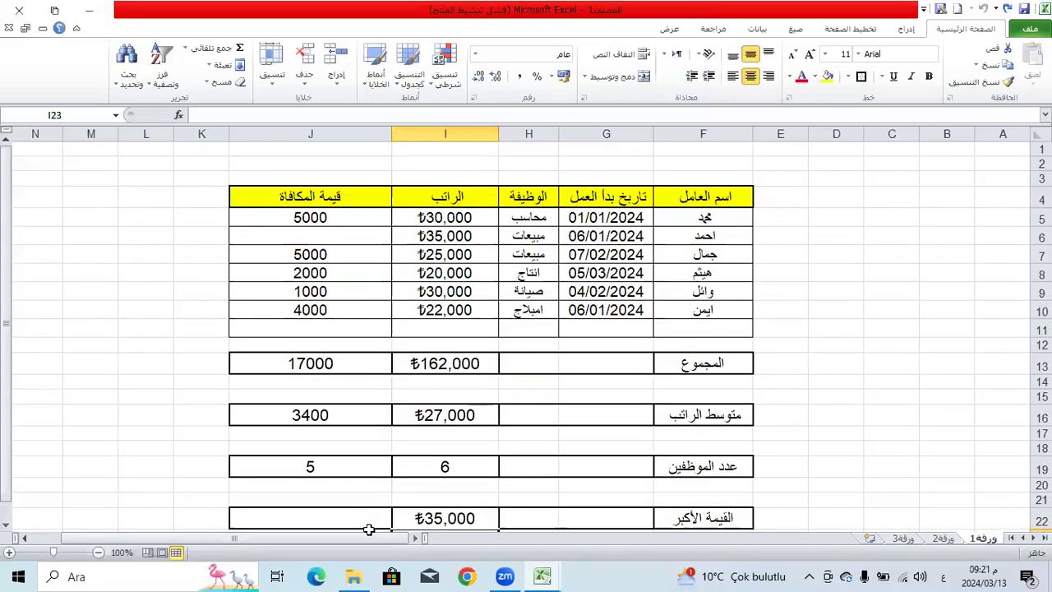
Enter the formula =max(J5:J10) in J22 to get the largest bonus.
scroll(371, 501, down, 1)
click(376, 474)
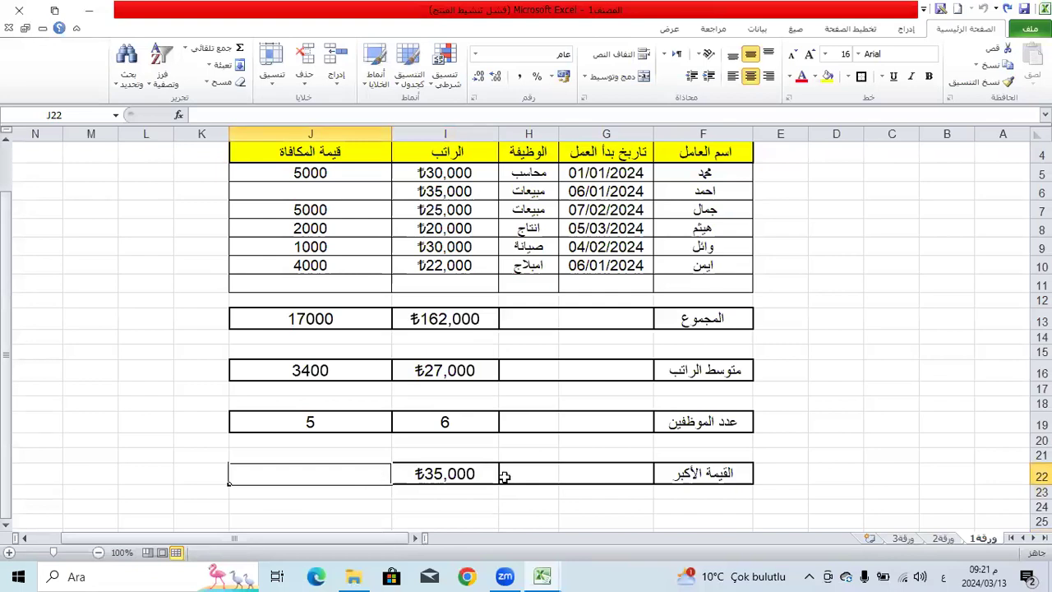
click(436, 477)
scroll(375, 298, up, 1)
scroll(318, 469, down, 1)
click(318, 471)
text(=)
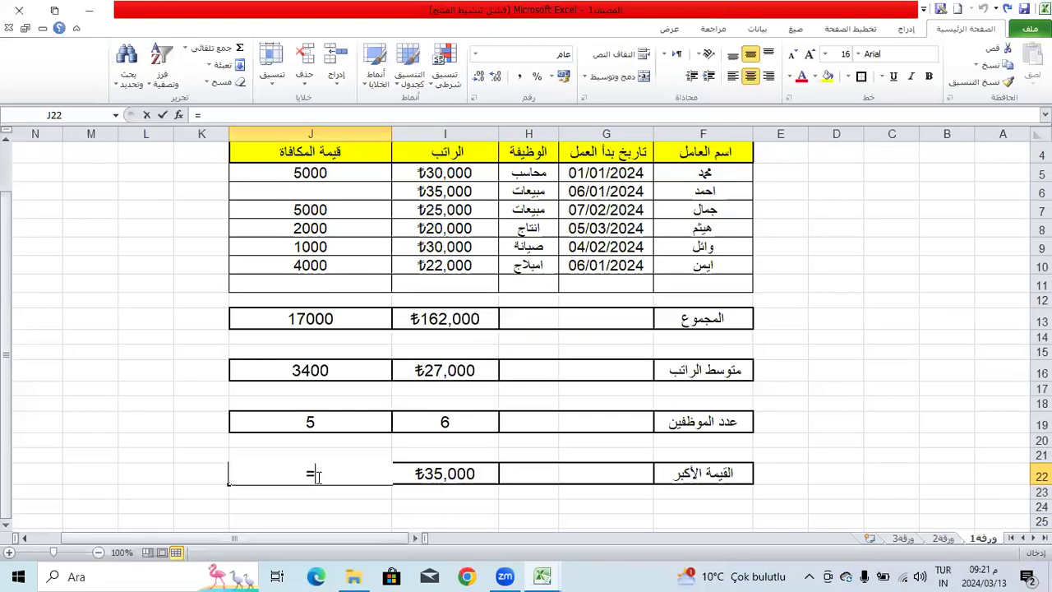
text(max)
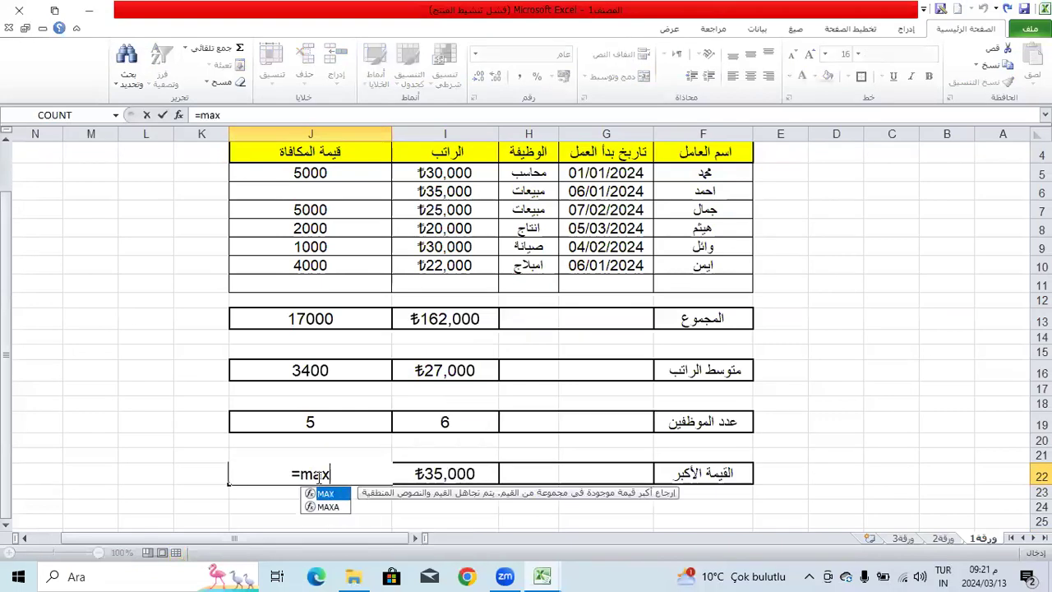
text(()
scroll(318, 474, up, 1)
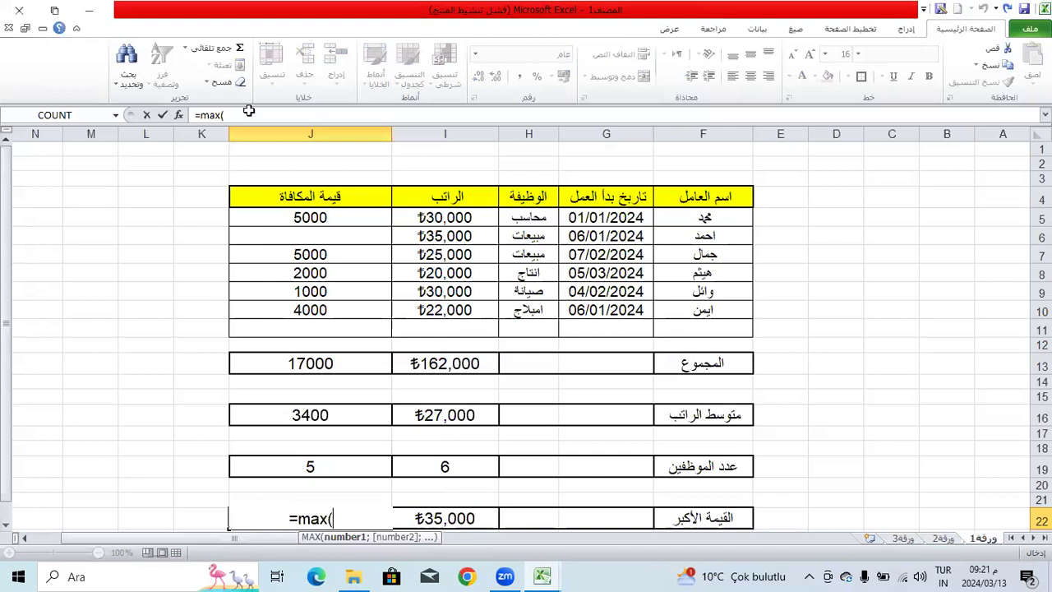
drag(311, 218, 337, 302)
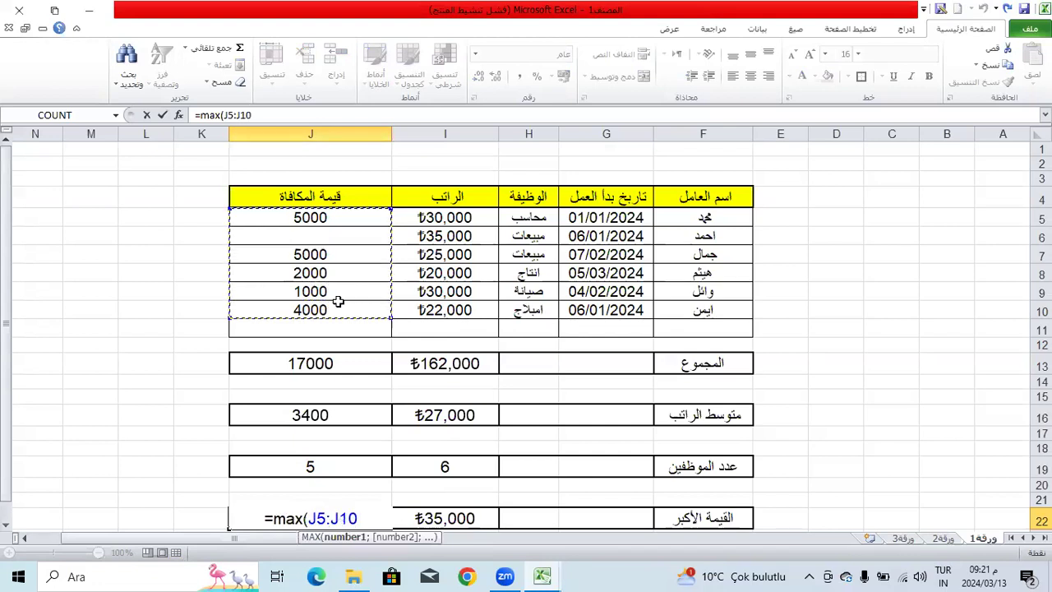
text())
key(Return)
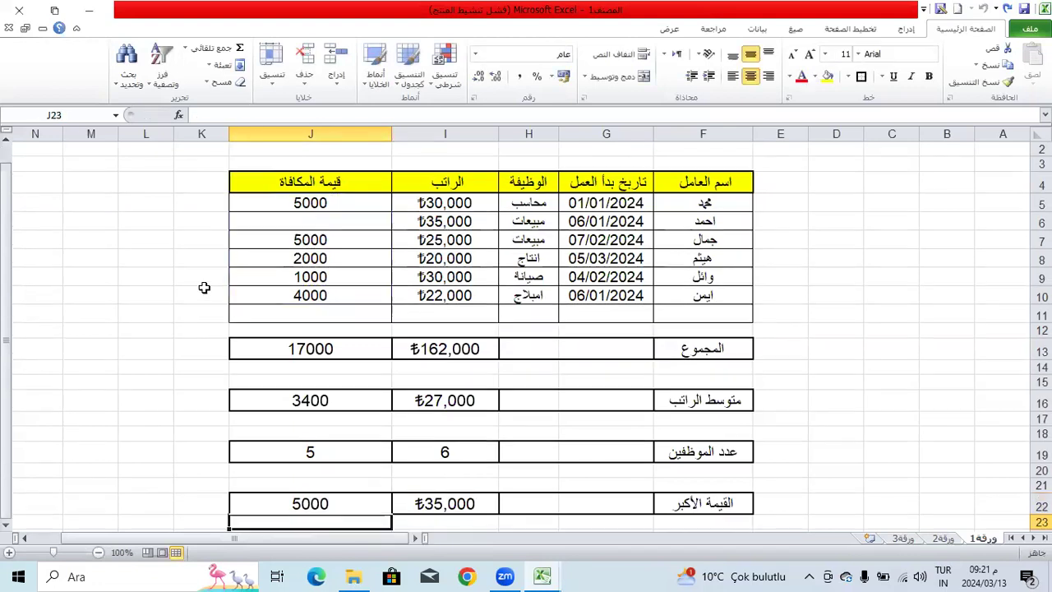
Change the bonus in J7 to 3500 and the bonus in J5 to 9000.
click(312, 203)
click(313, 238)
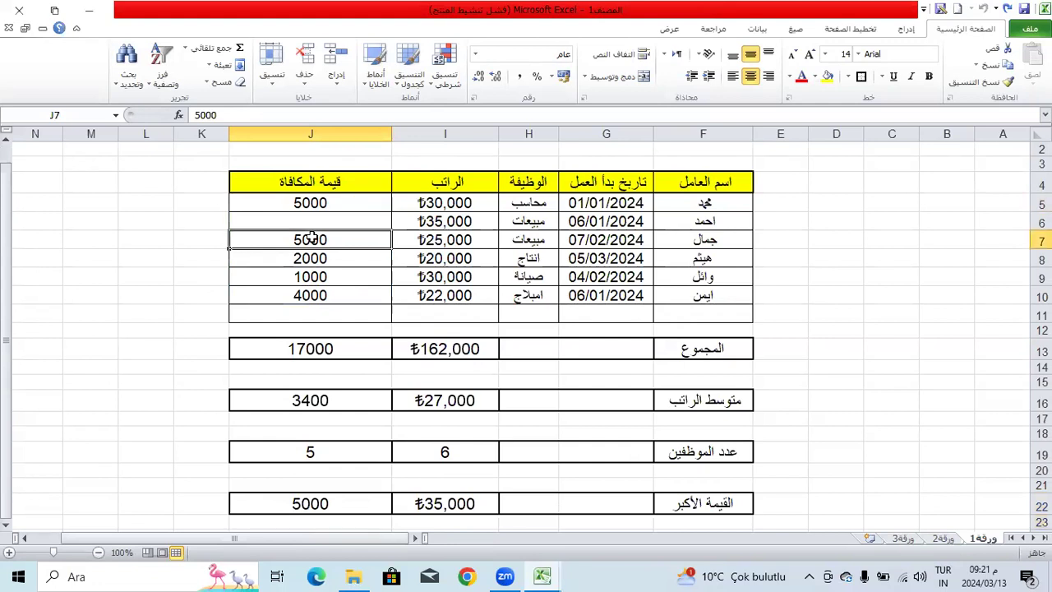
text(3500)
key(Return)
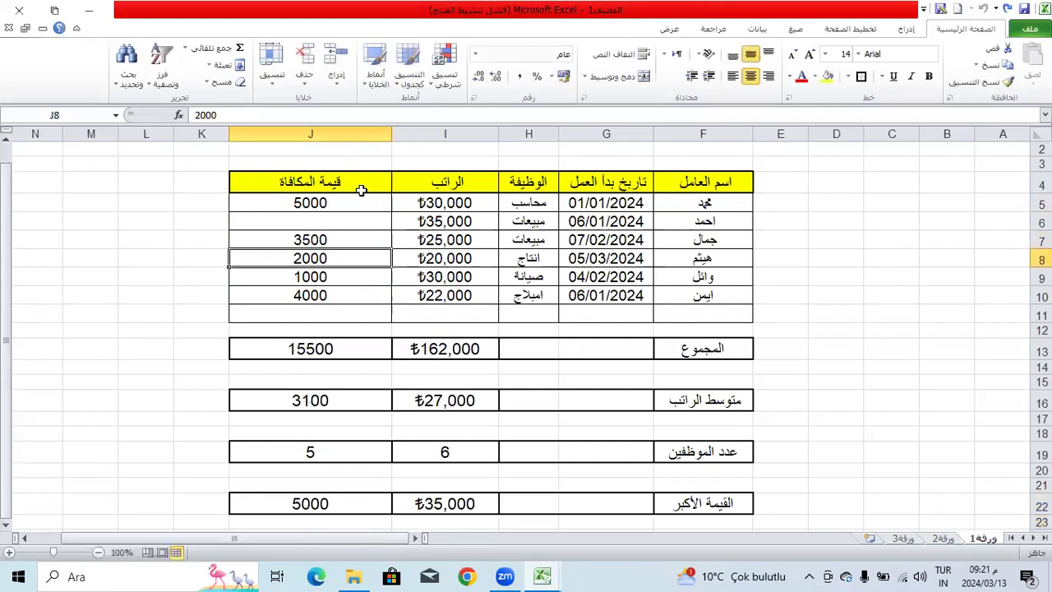
click(361, 192)
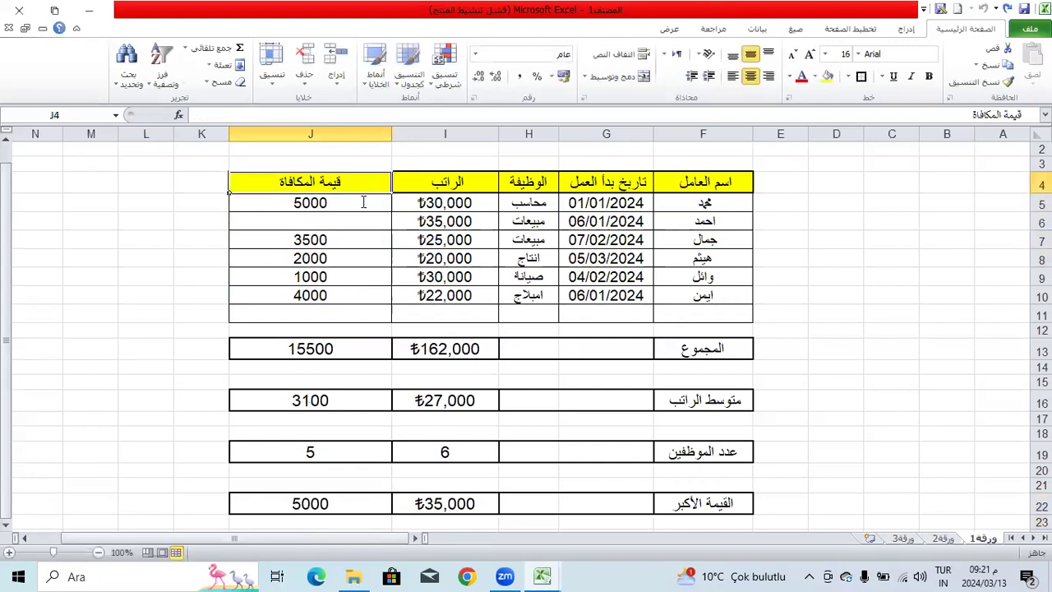
click(362, 201)
text(9000)
key(Return)
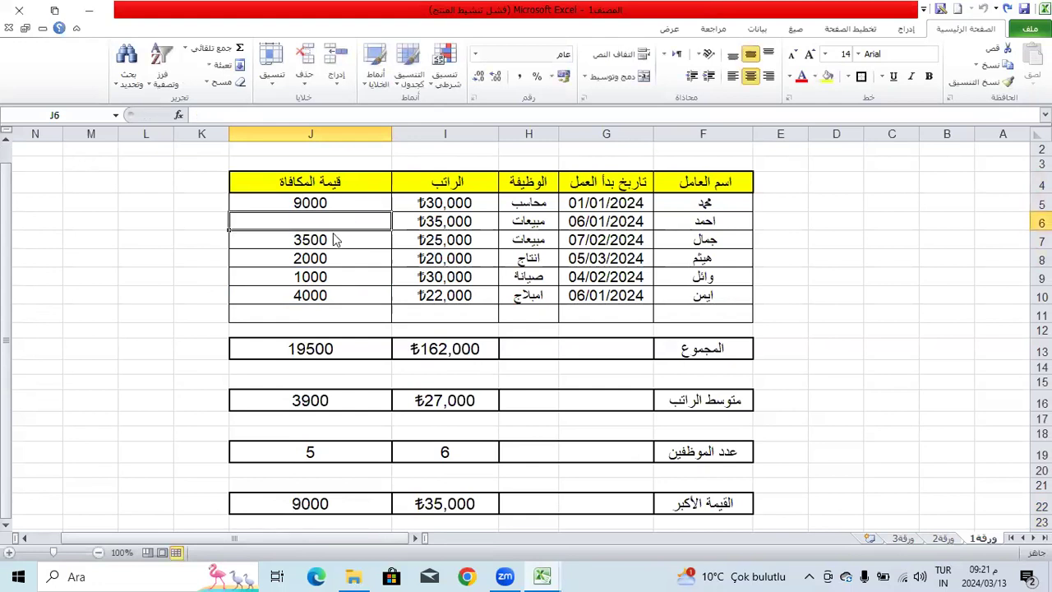
key(ctrl+s)
Clear J22, fill the MAX formula from I22 across into it, and check the range the filled formula references.
click(321, 503)
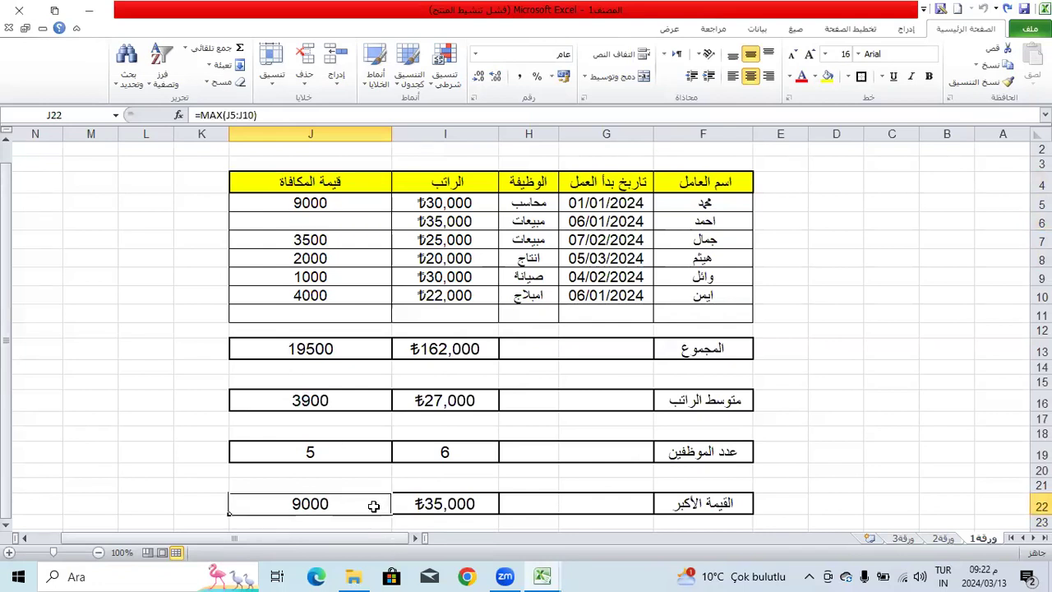
click(318, 501)
key(Delete)
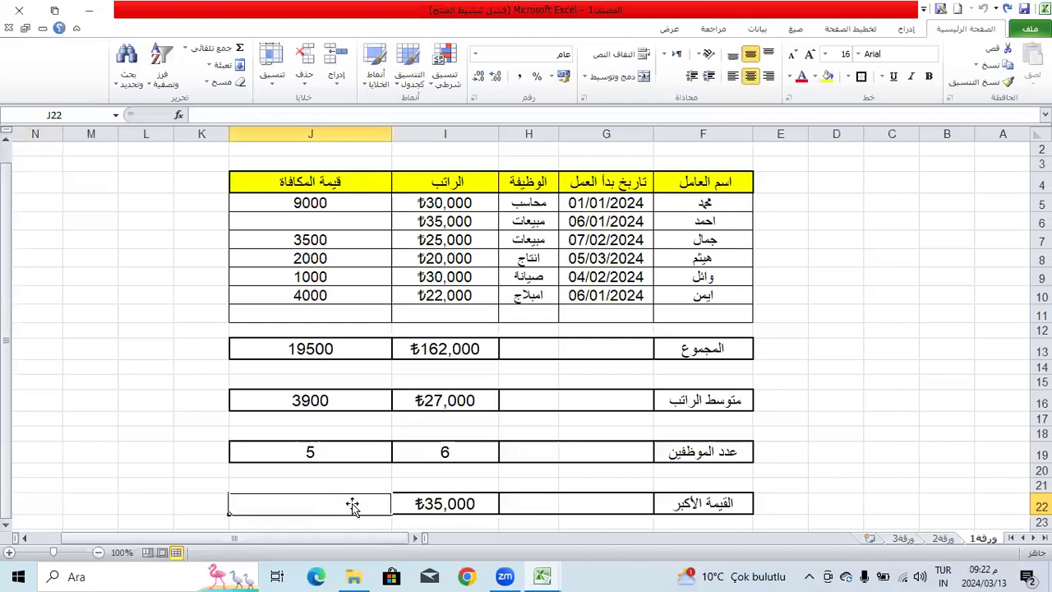
click(394, 511)
drag(391, 515, 282, 503)
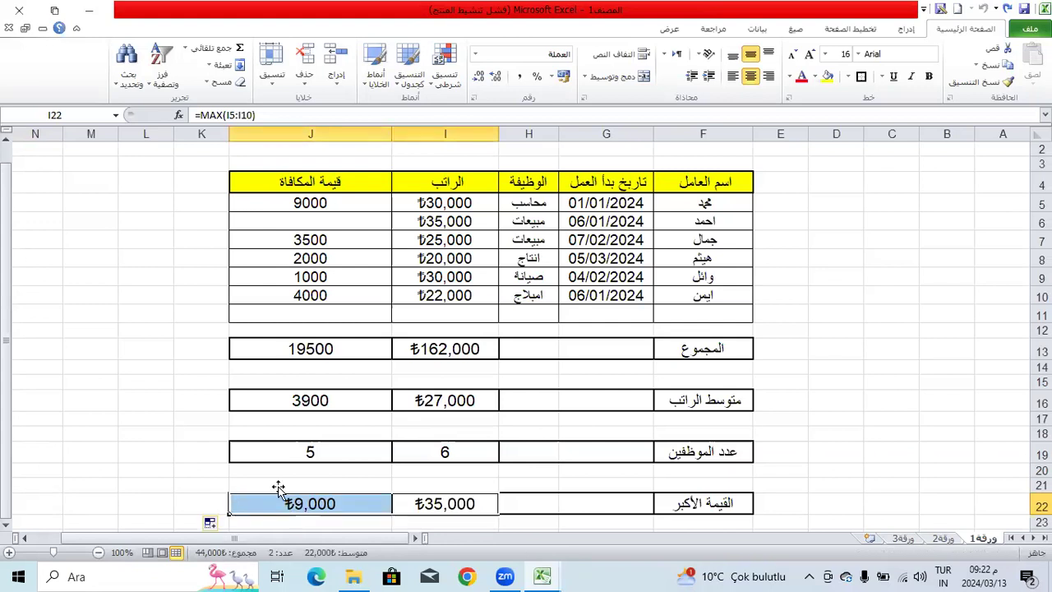
click(367, 514)
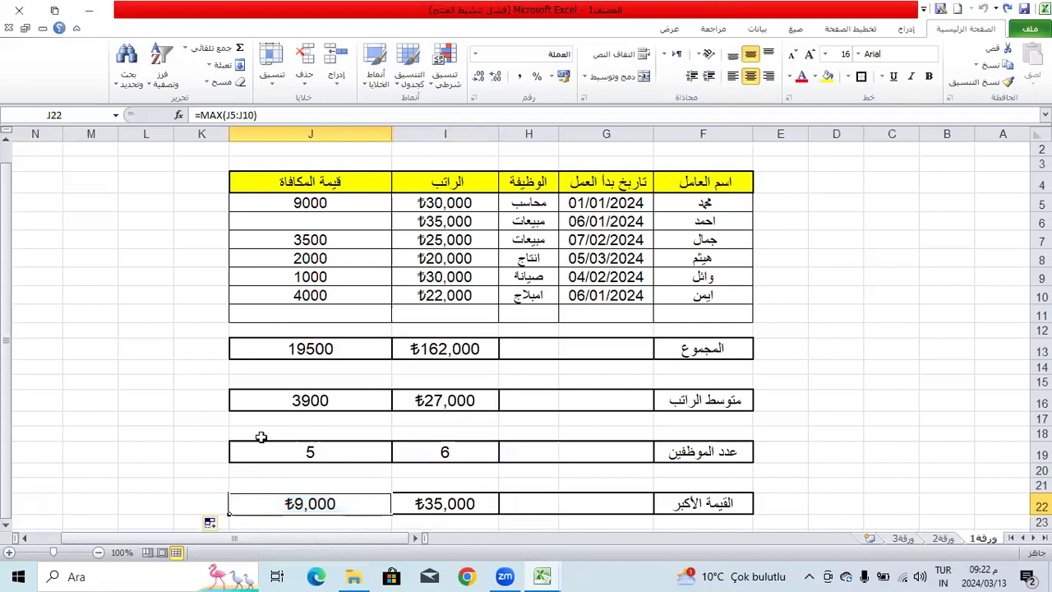
drag(277, 512, 286, 118)
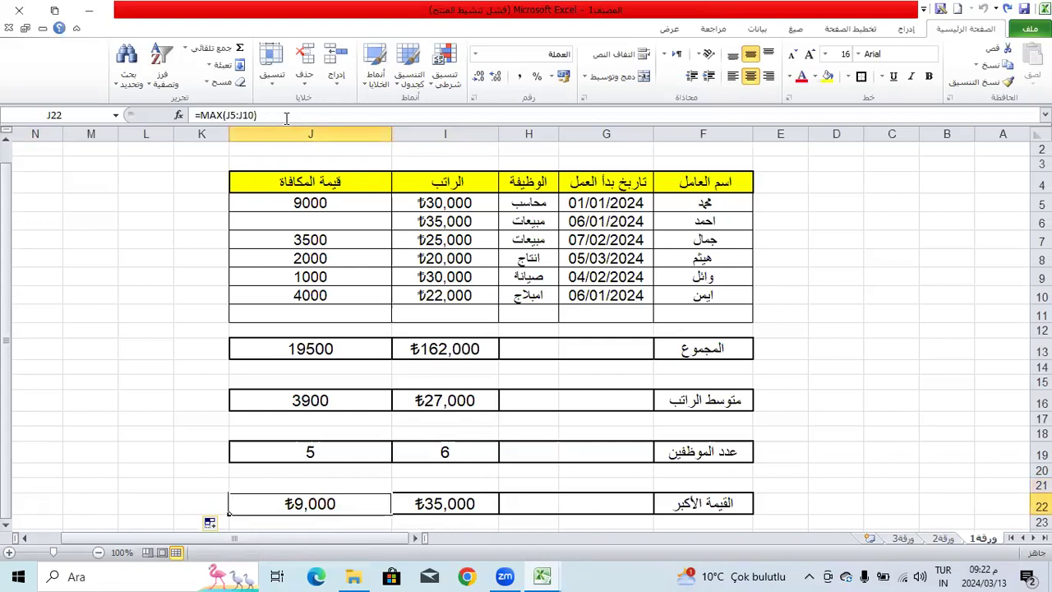
click(285, 118)
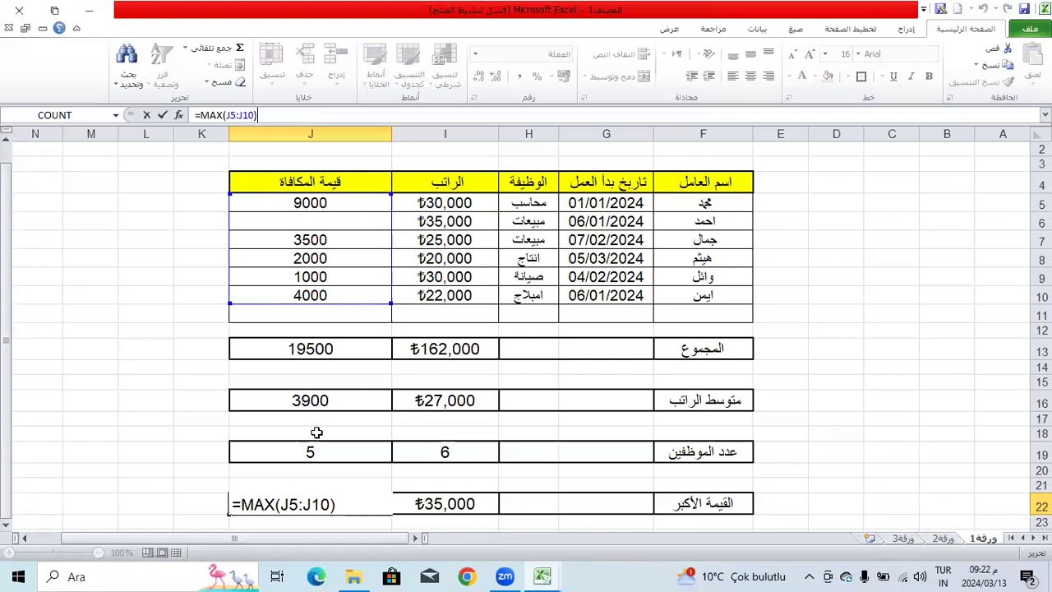
key(Return)
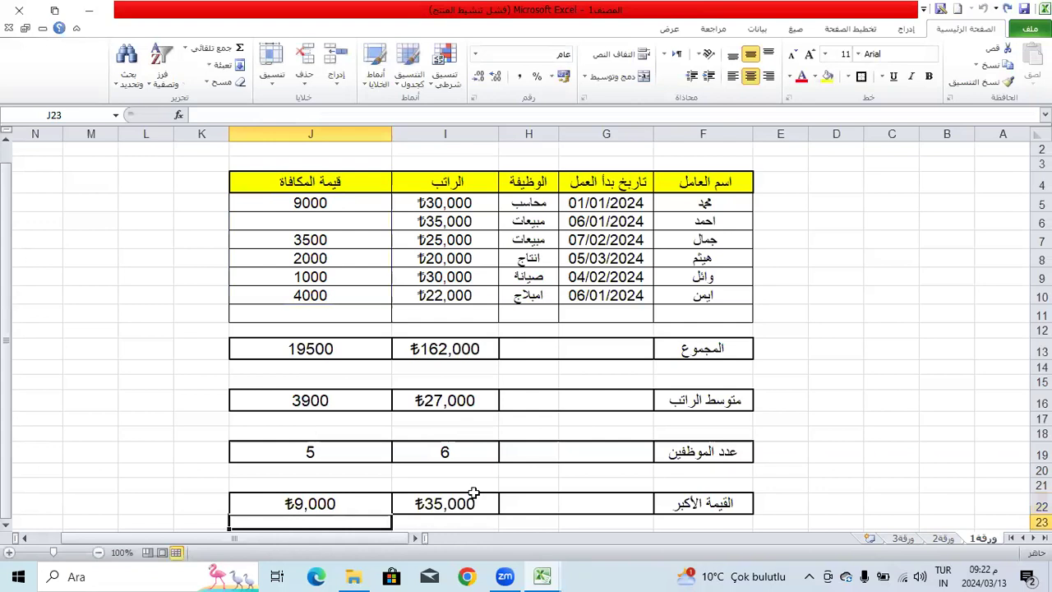
Copy the القيمة الأكبر row F22:J22 and paste it into row 25 starting at F25.
scroll(737, 472, down, 2)
click(723, 444)
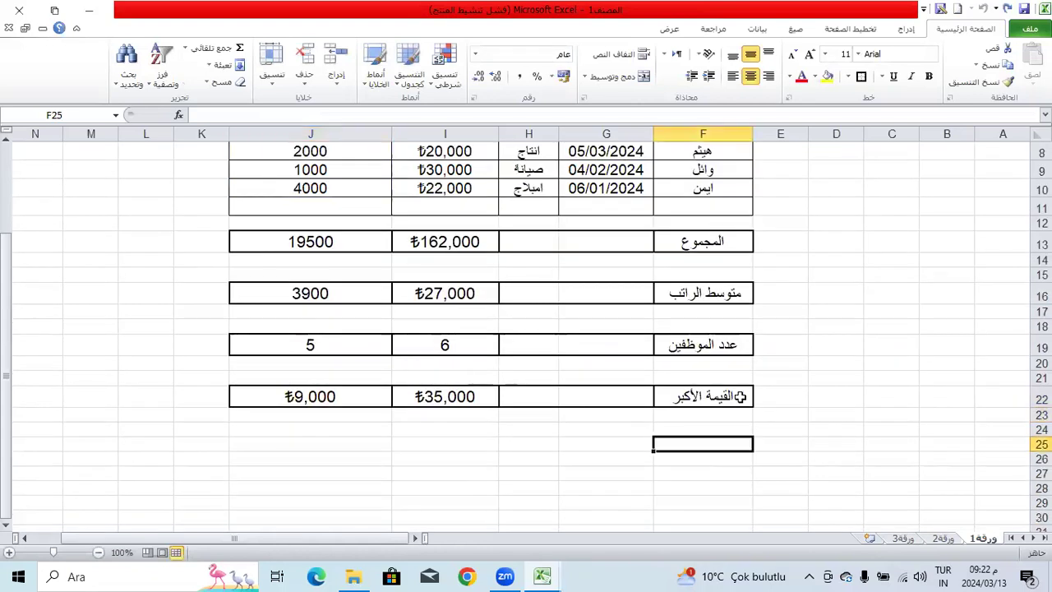
drag(277, 381, 279, 394)
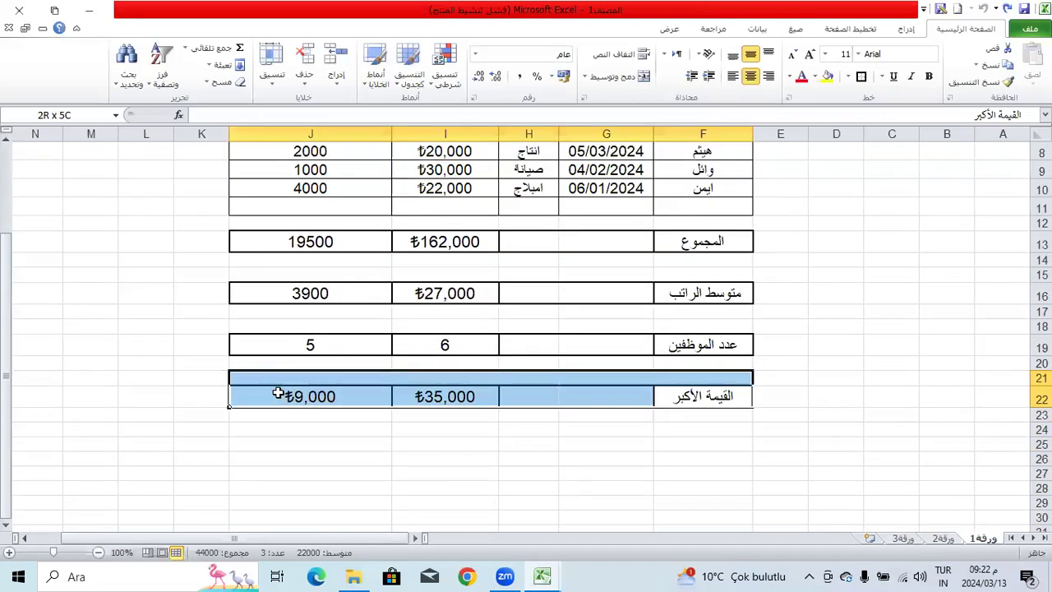
key(ctrl+c)
click(672, 446)
key(ctrl+v)
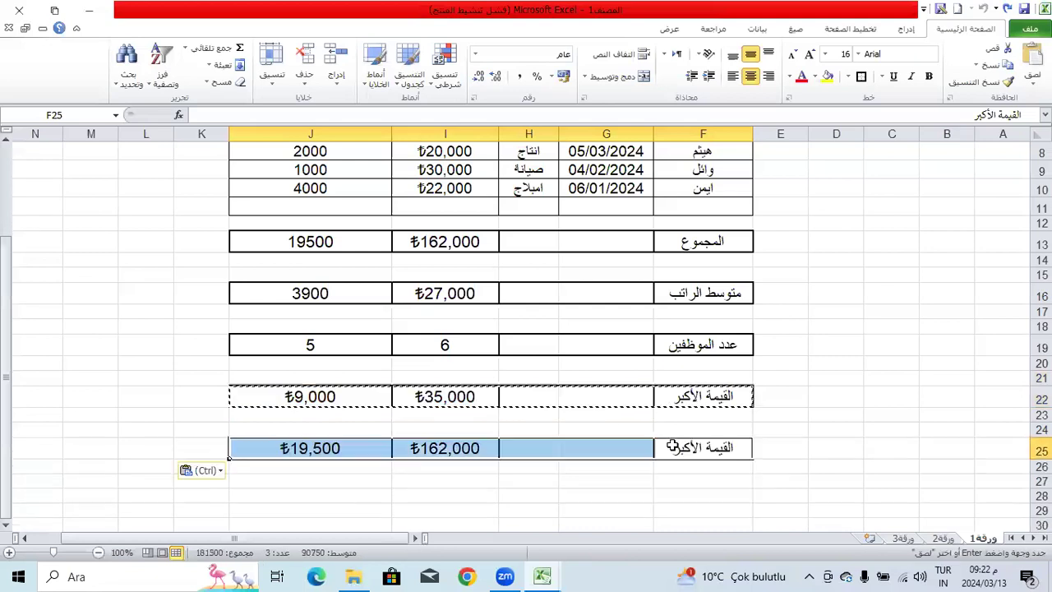
Change the copied label in F25 to القيمة الصغرى.
double_click(682, 446)
double_click(681, 446)
text(hgwt)
key(BackSpace)
text(y)
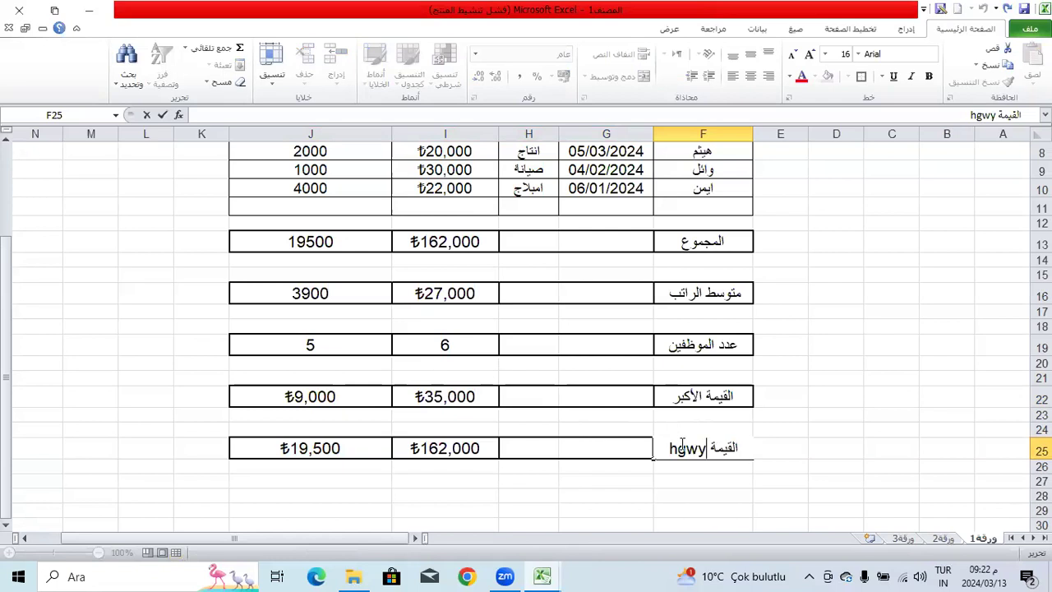
key(BackSpace)
key(BackSpace)
key(BackSpace)
key(BackSpace)
key(alt+shift)
key(alt+shift)
text(ا)
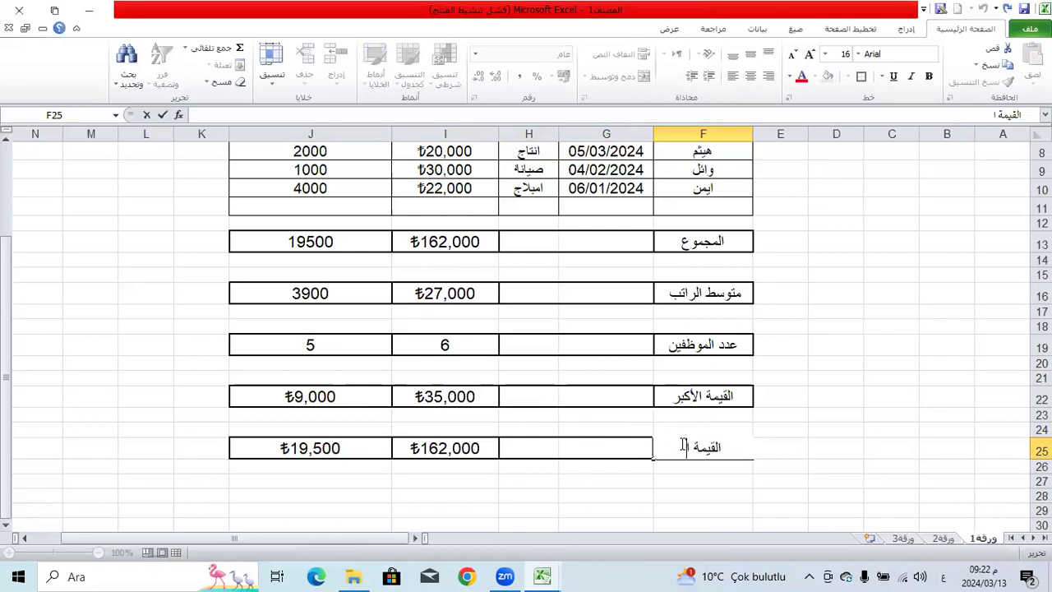
text(لصغرى)
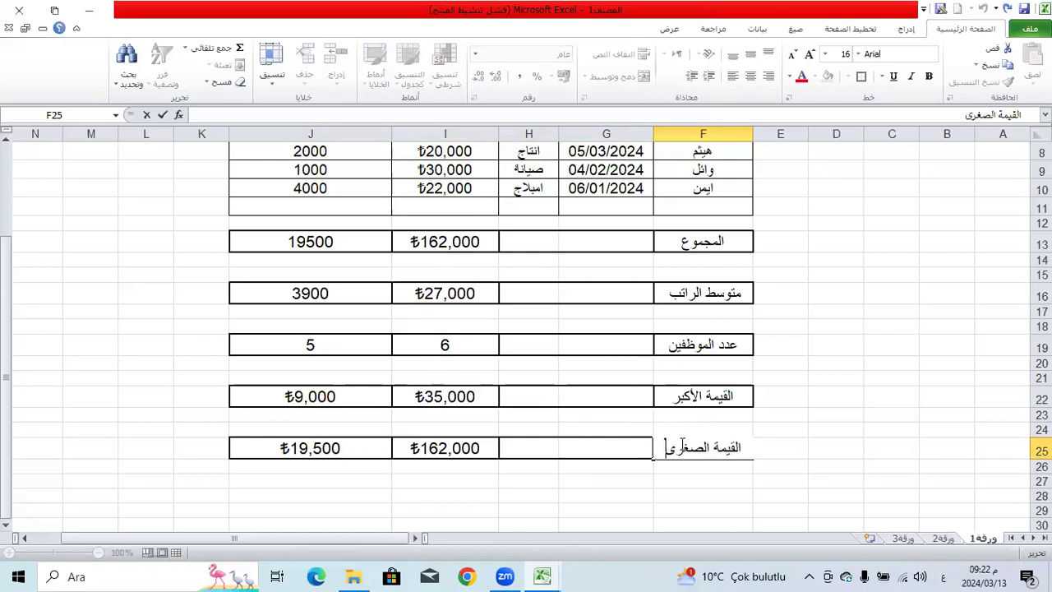
Clear the copied formulas from I25 and J25 in the القيمة الصغرى row.
click(441, 448)
key(Delete)
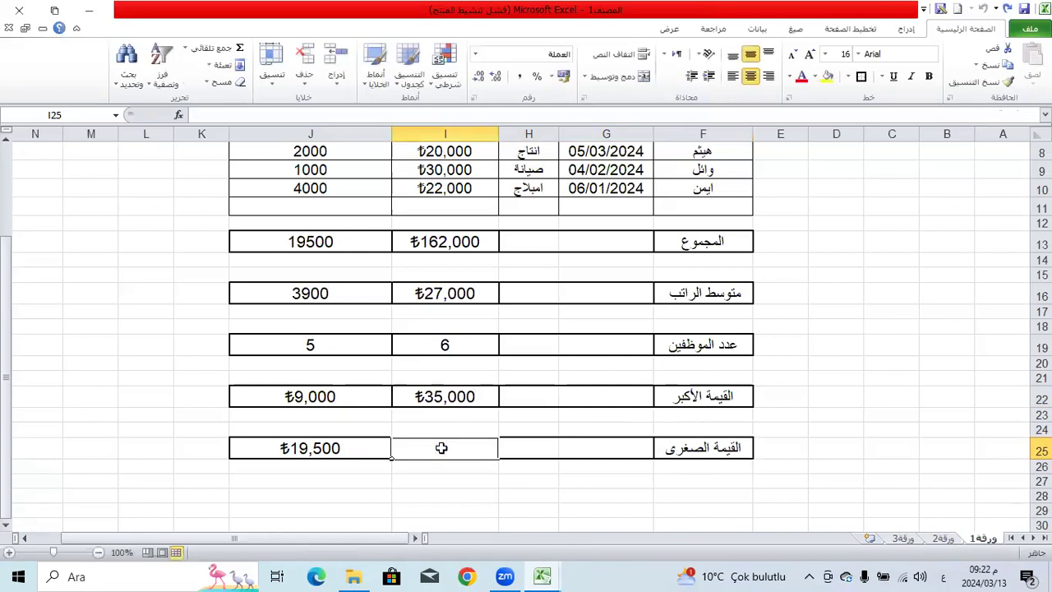
key(shift+Left)
key(Delete)
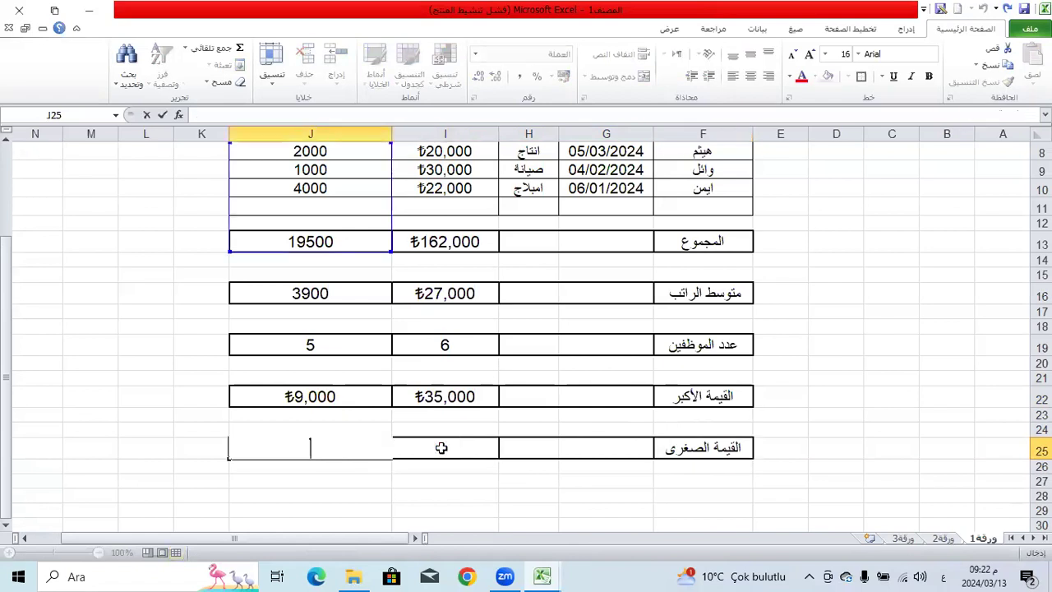
click(297, 509)
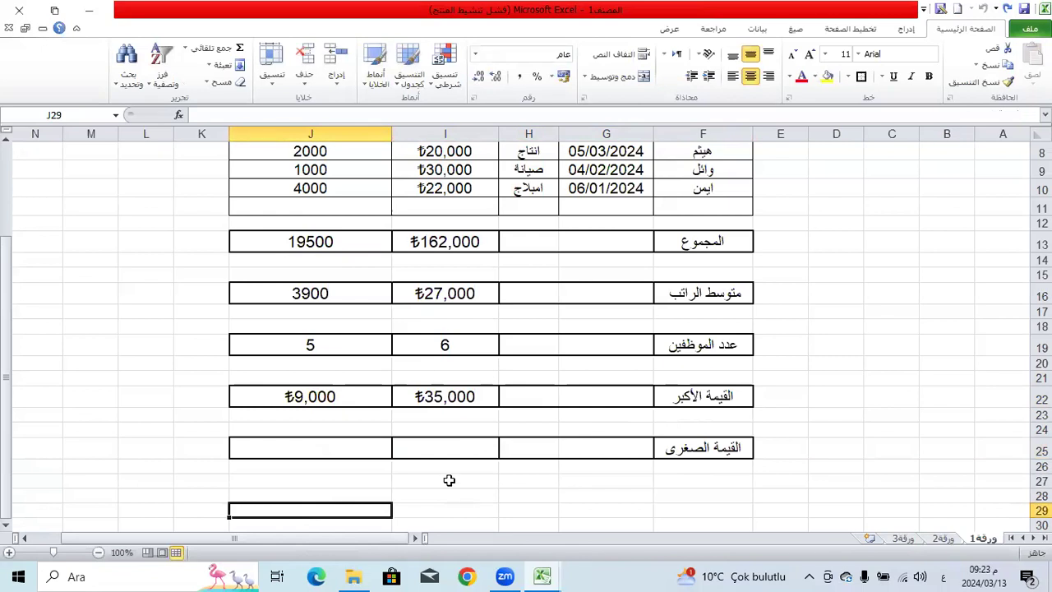
click(434, 451)
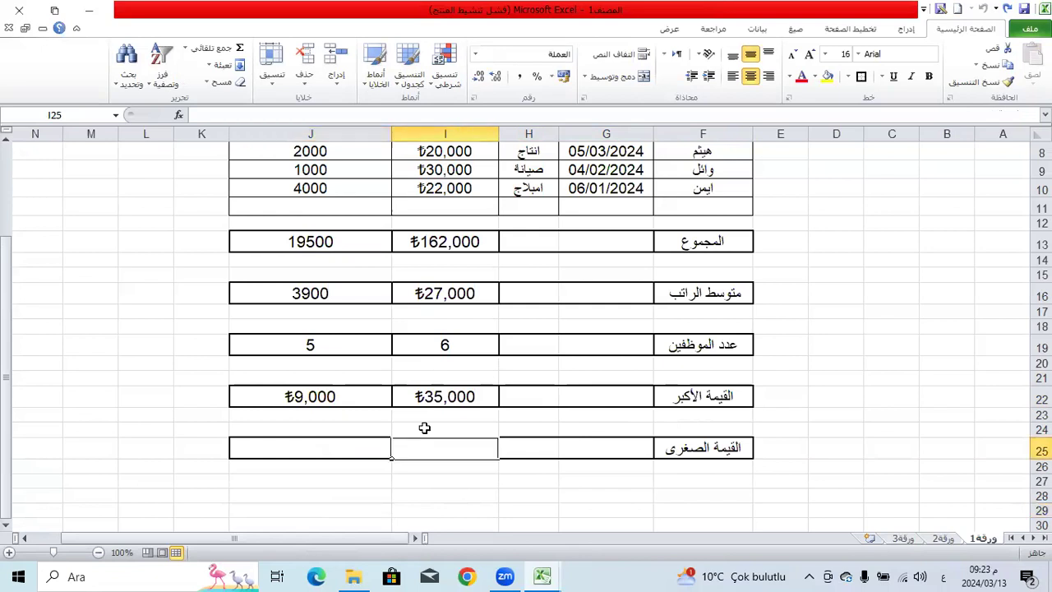
text(=)
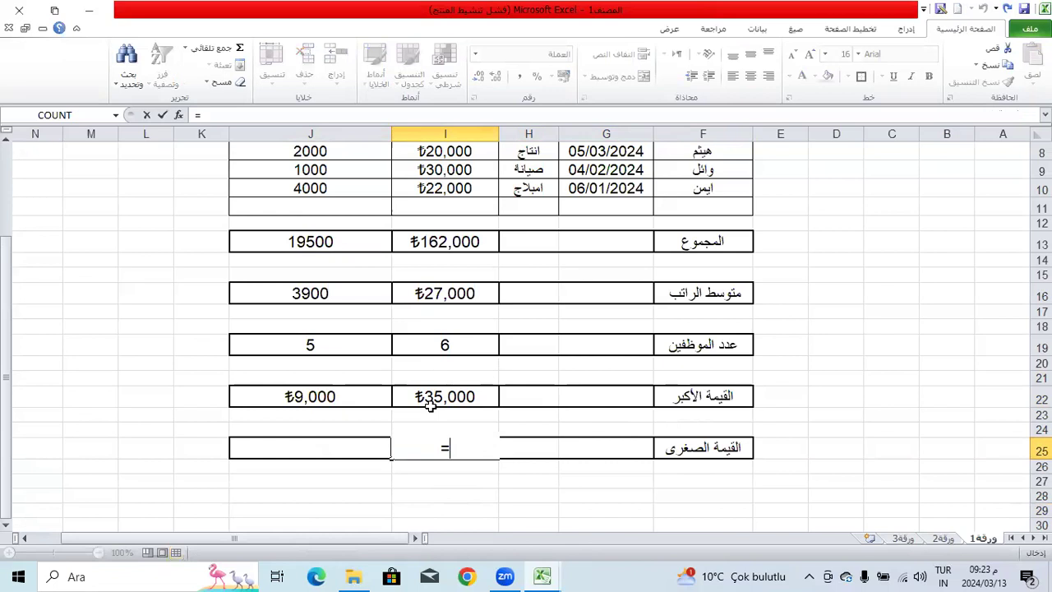
text(min)
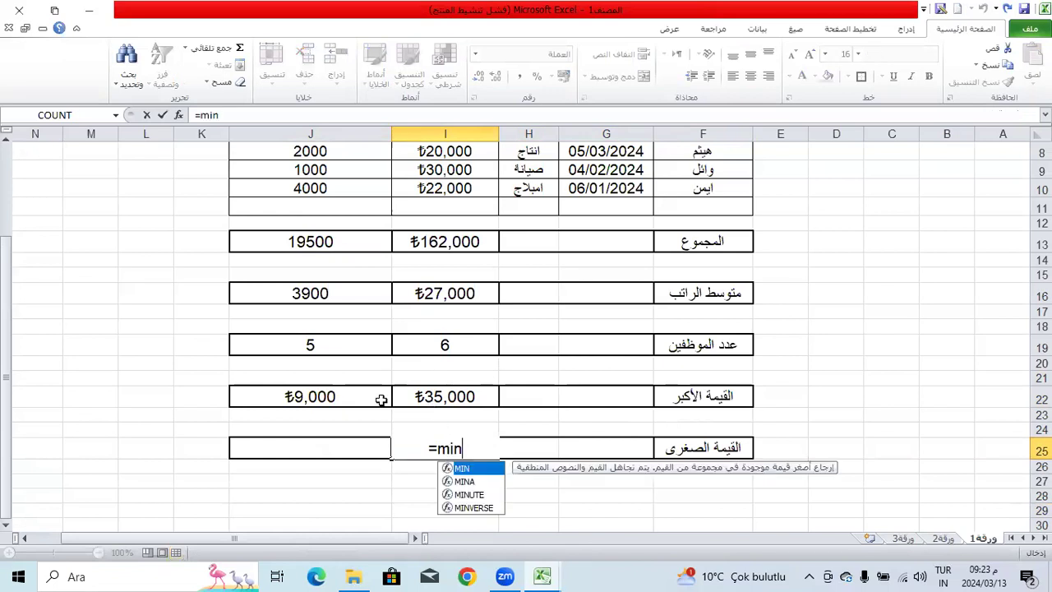
click(124, 276)
click(185, 48)
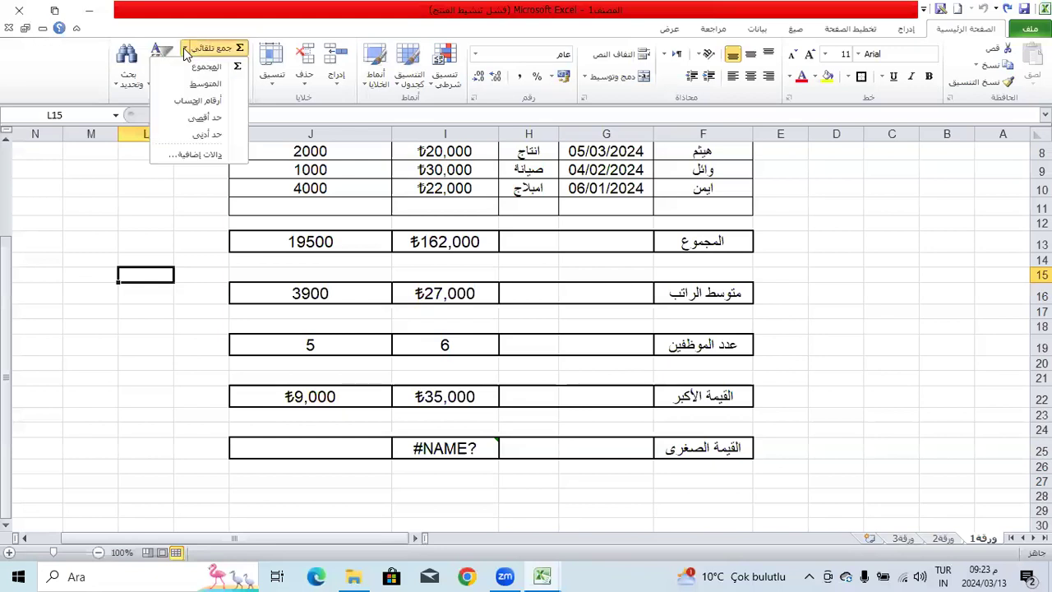
click(201, 132)
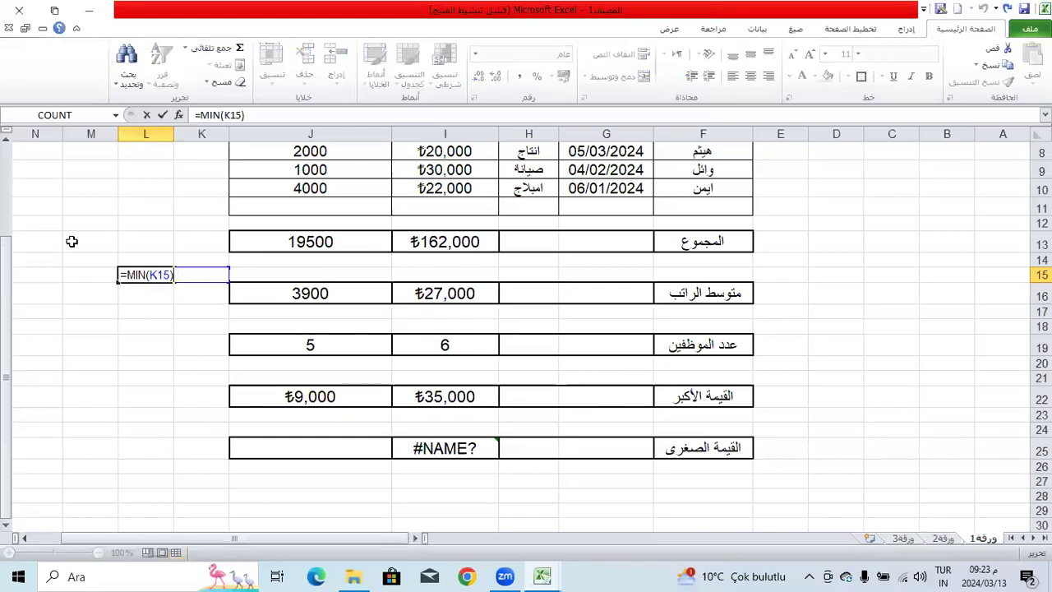
click(49, 240)
click(128, 272)
click(129, 322)
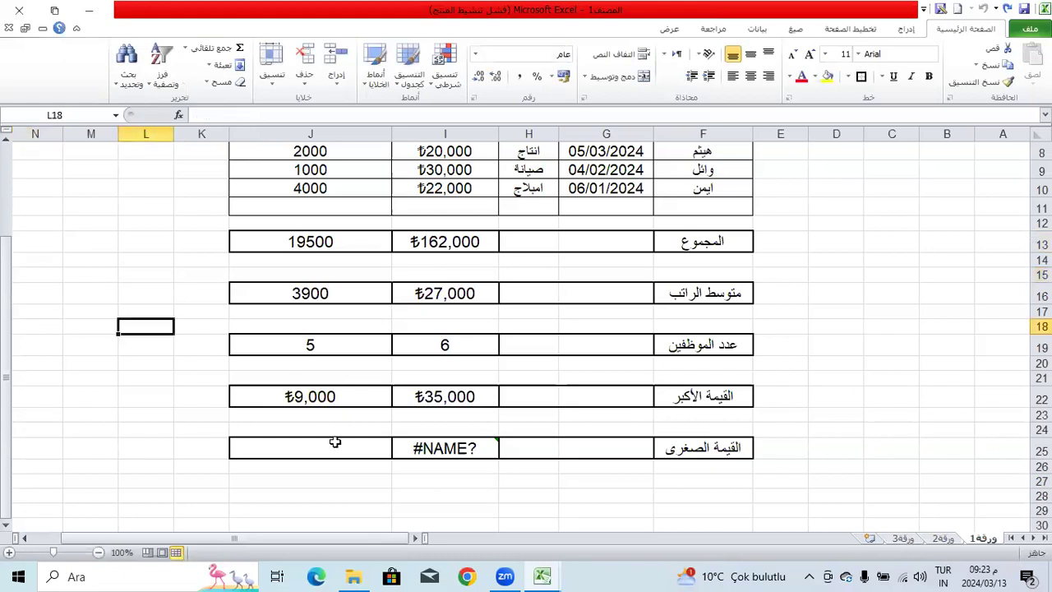
Enter =MIN(I5:I10) in I25 of the القيمة الصغرى row and check the result against the الراتب column.
click(422, 444)
text(=)
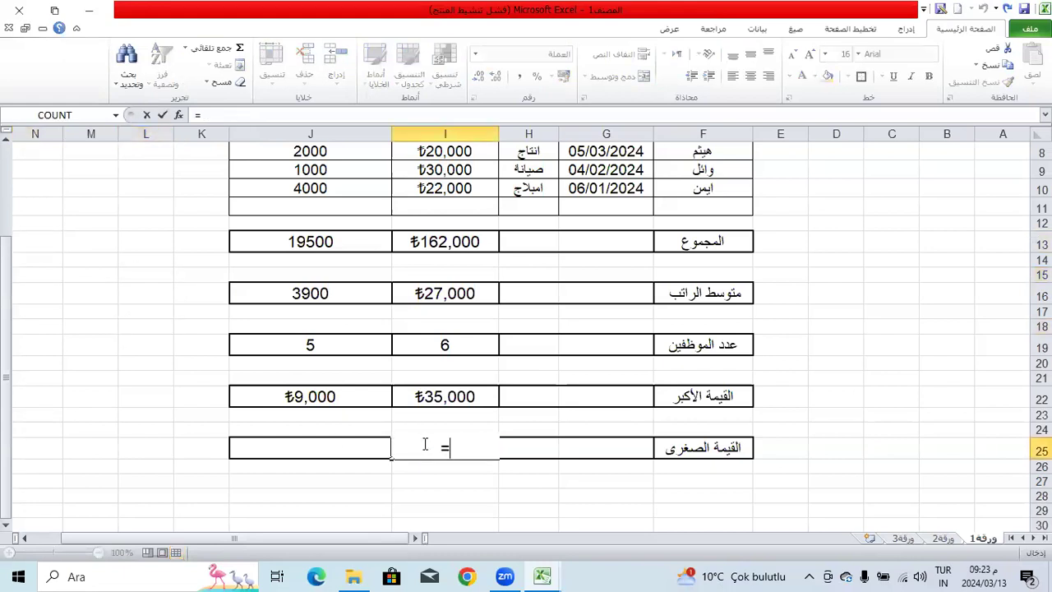
text(min)
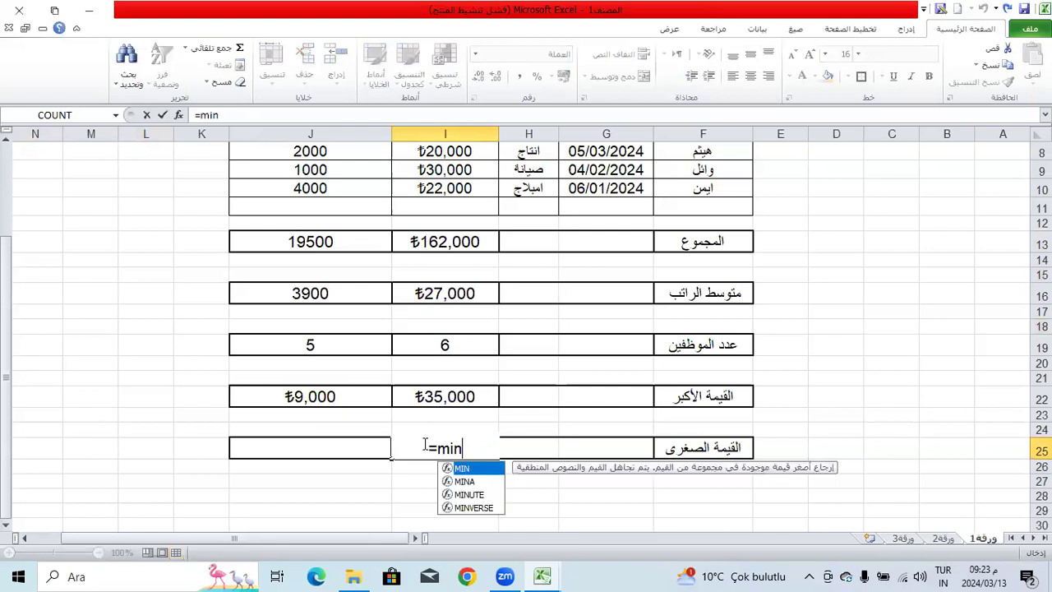
text(()
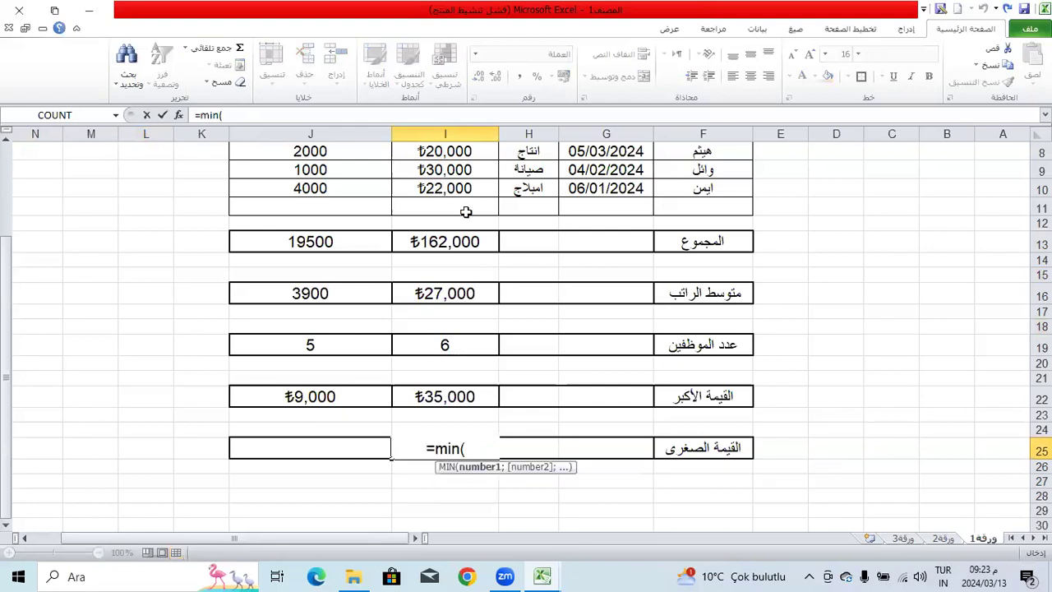
scroll(465, 211, up, 1)
scroll(457, 187, up, 1)
drag(466, 206, 473, 294)
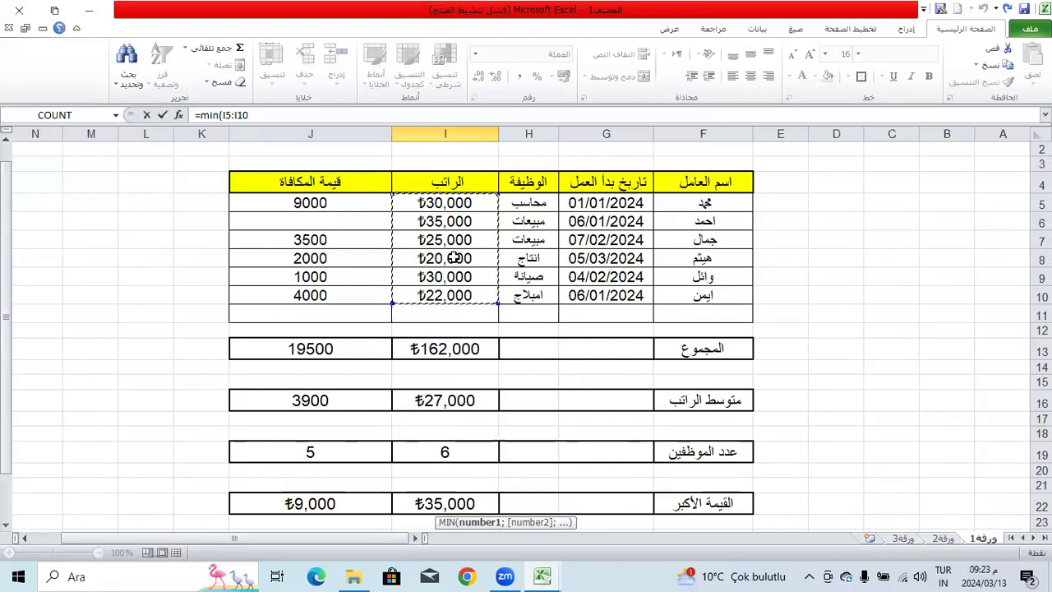
text())
key(Return)
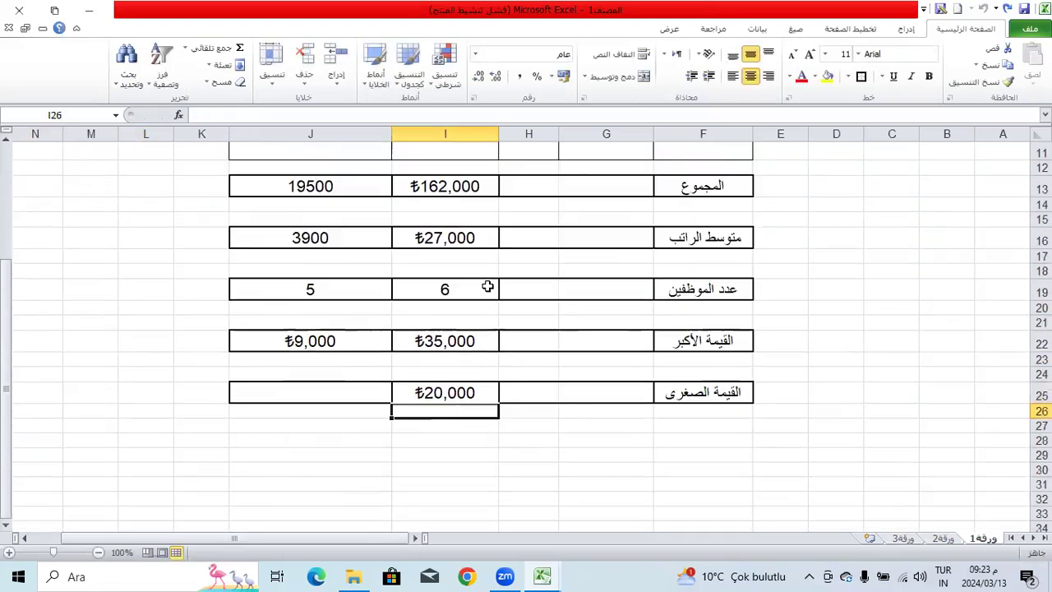
scroll(448, 287, up, 2)
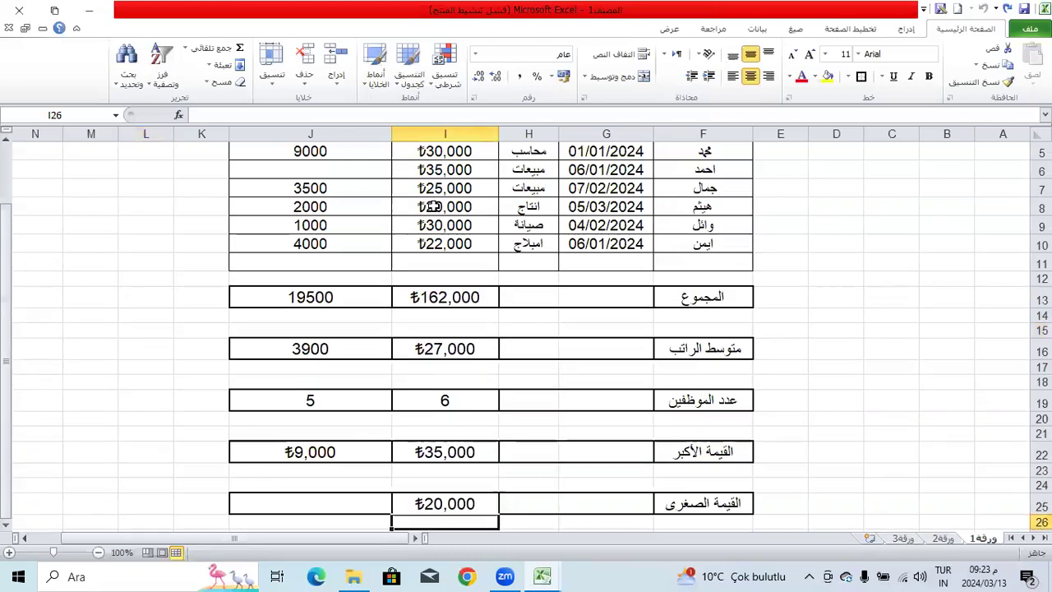
scroll(427, 211, up, 2)
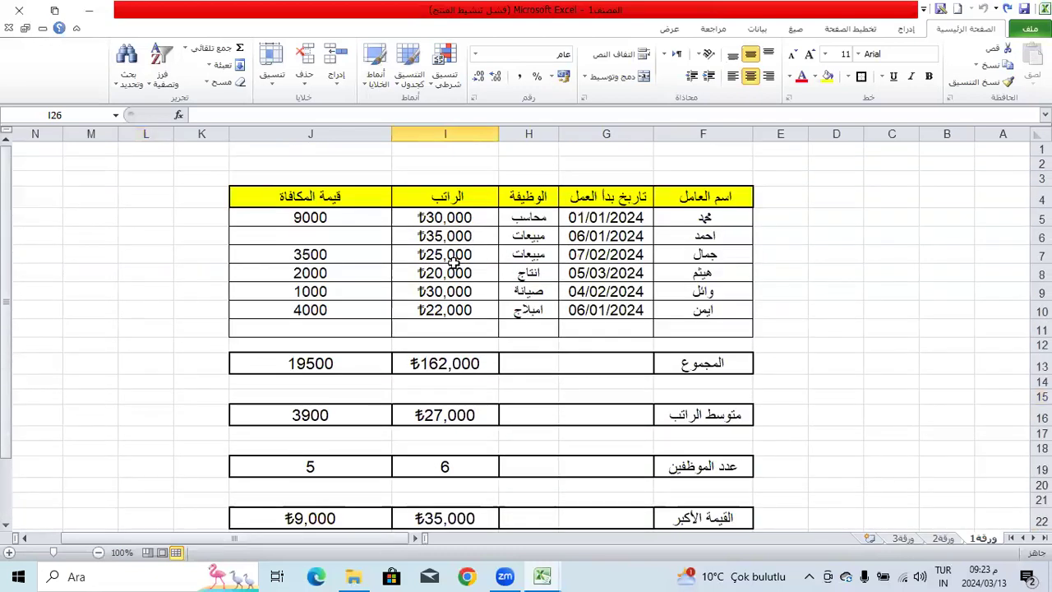
scroll(454, 273, down, 4)
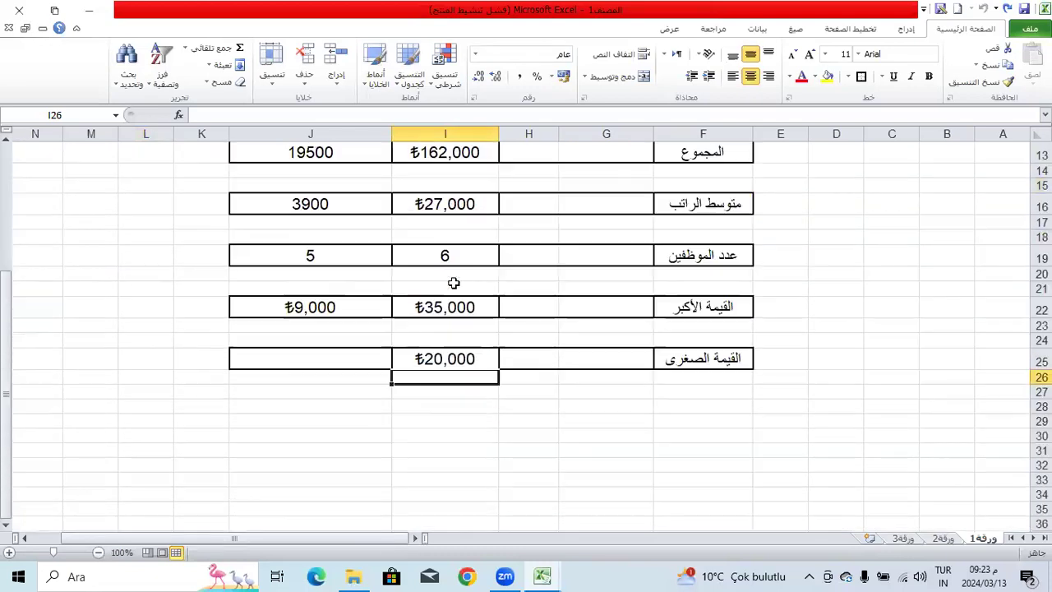
click(453, 359)
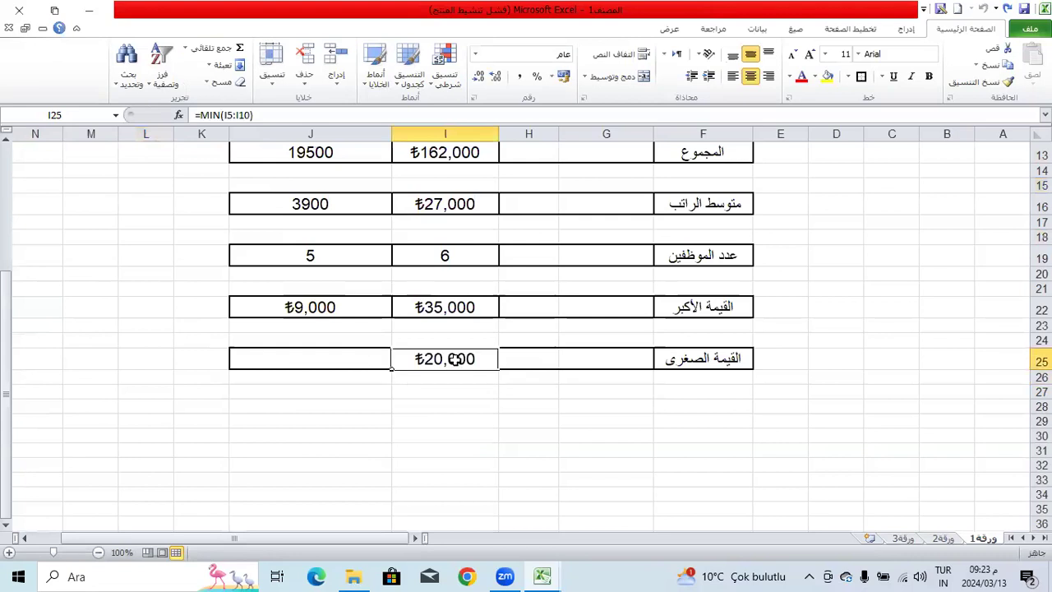
scroll(453, 359, up, 3)
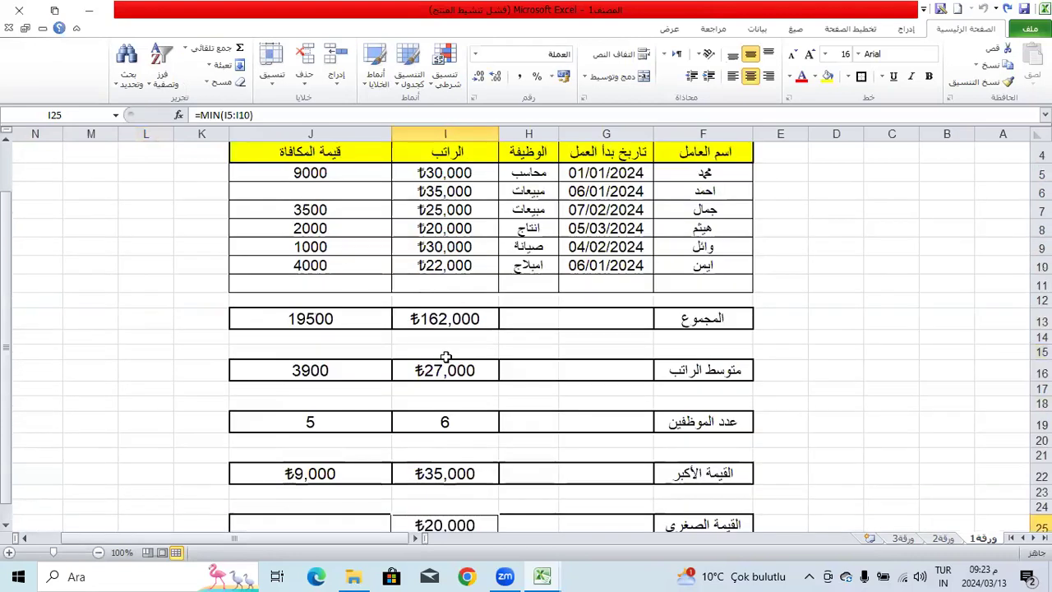
scroll(446, 356, down, 3)
Enter =MIN(J5:J10) in J25 and check the result against the bonus values in the قيمة المكافاة column.
click(390, 358)
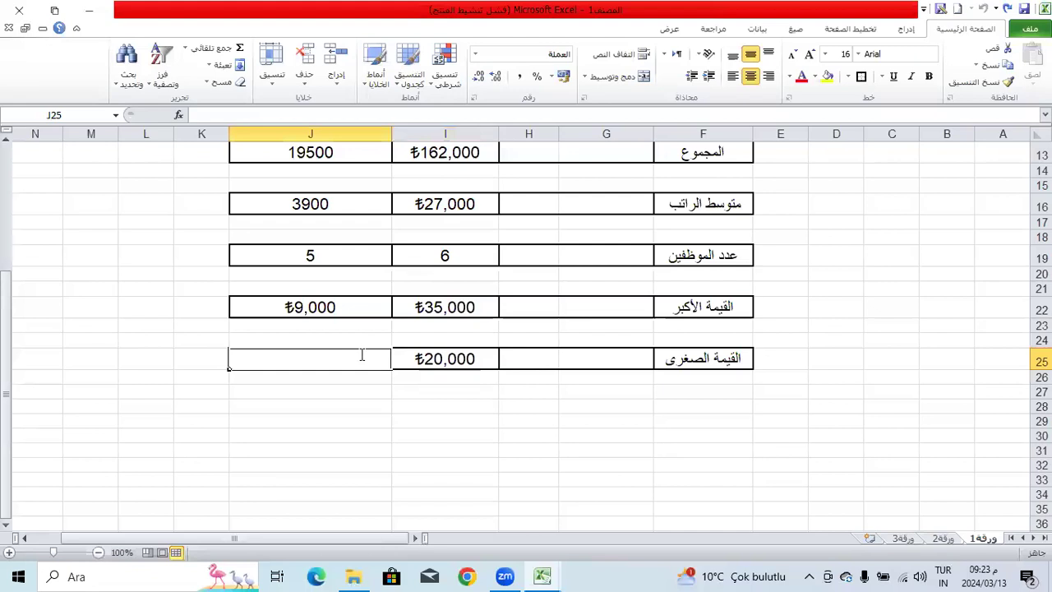
text(=min()
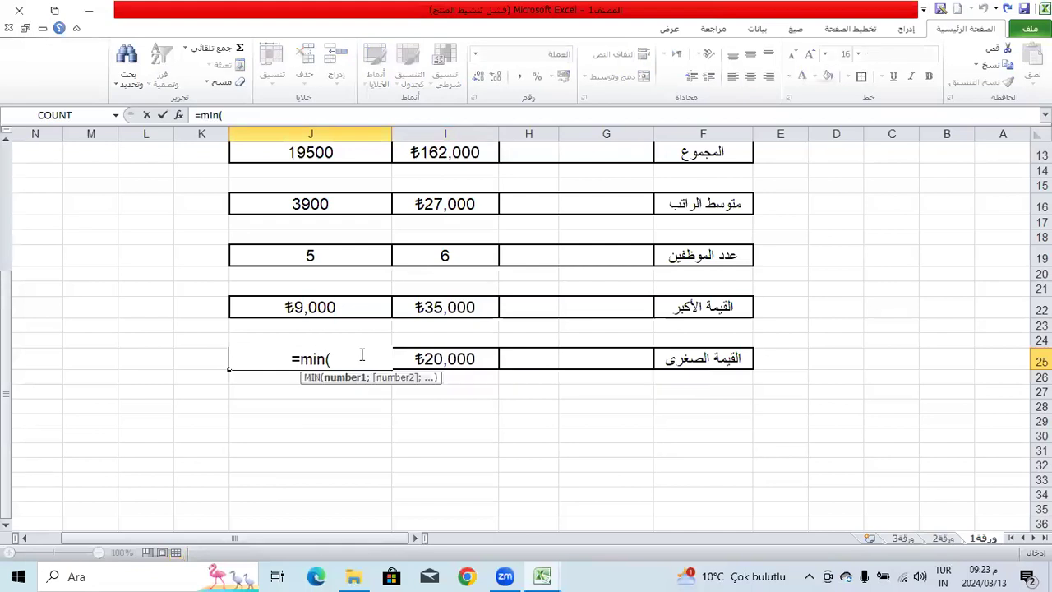
scroll(321, 231, up, 1)
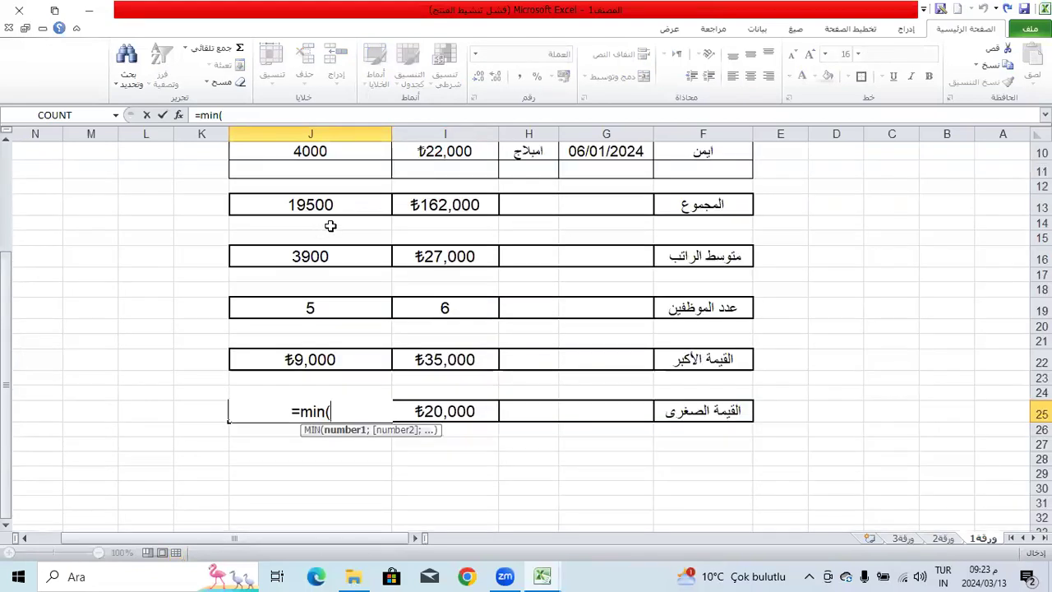
scroll(333, 222, up, 3)
drag(335, 218, 340, 310)
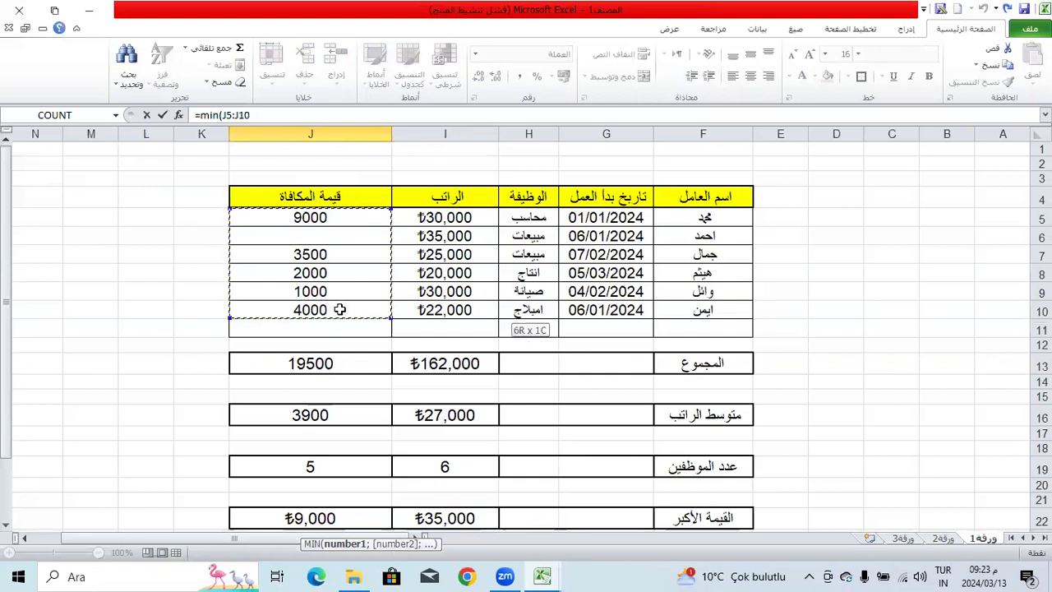
text())
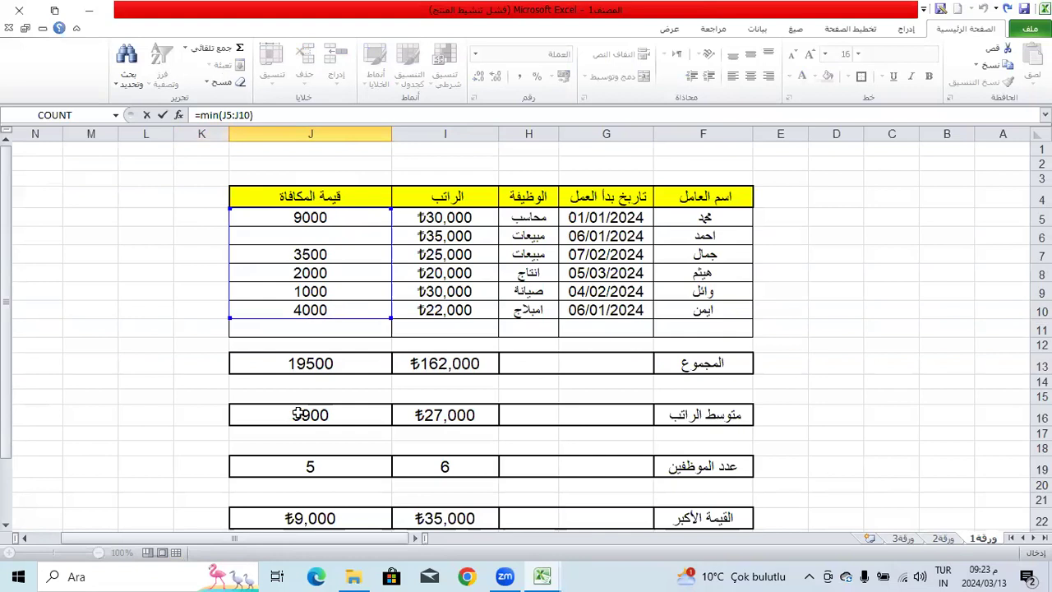
click(265, 116)
key(BackSpace)
key(Return)
scroll(306, 393, down, 2)
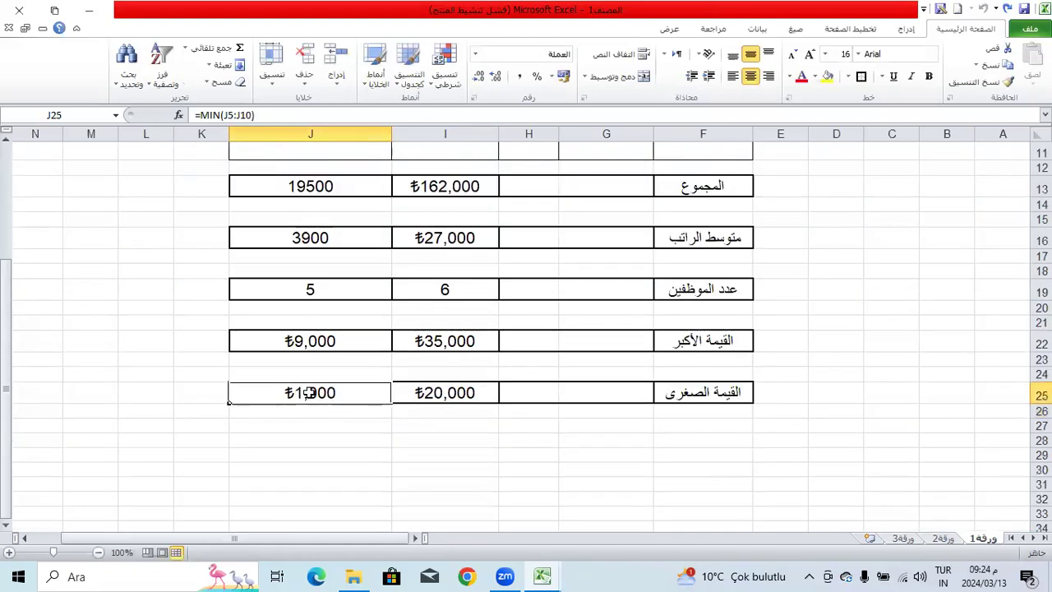
scroll(321, 234, up, 3)
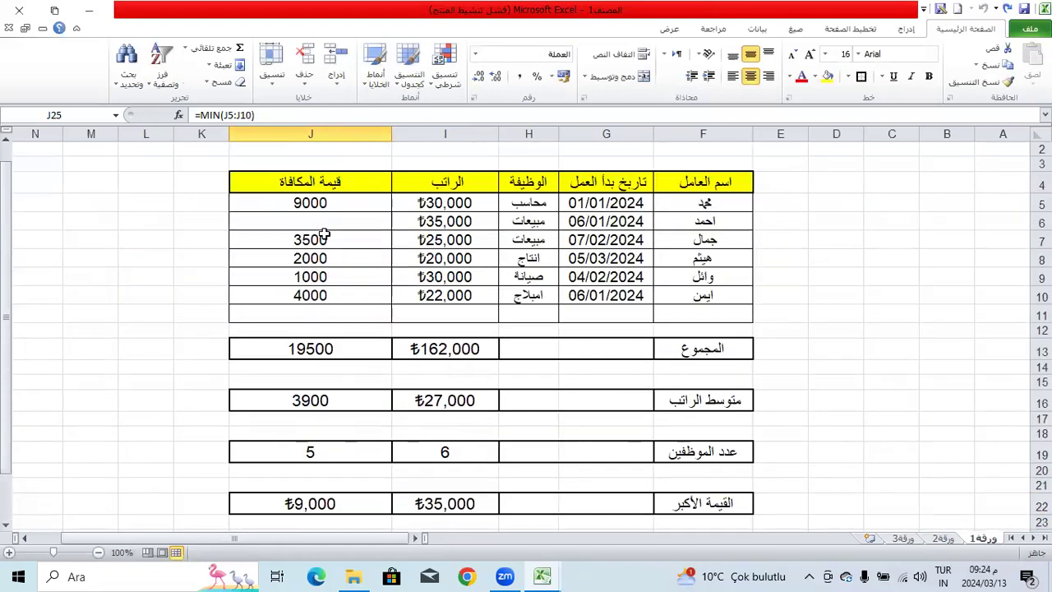
drag(319, 204, 321, 296)
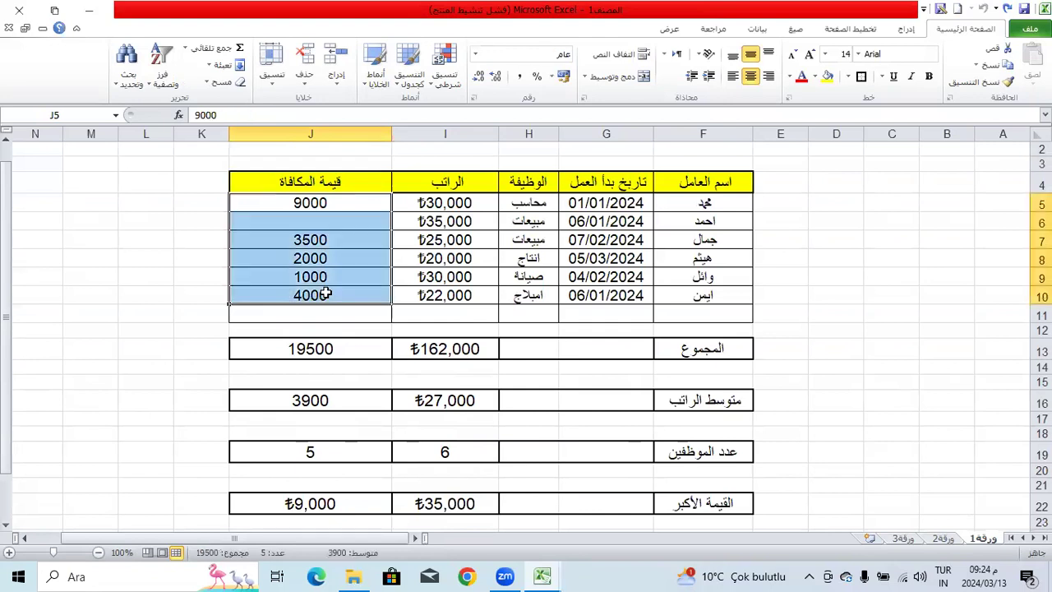
click(326, 282)
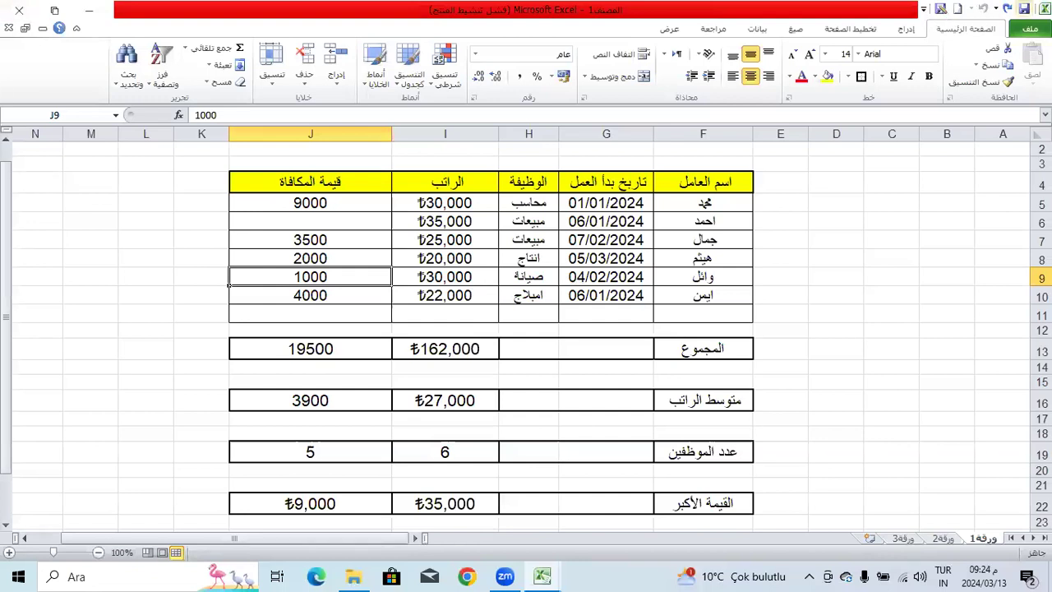
Start saving the workbook, choose the desktop (Masaüstü) as the save location, and look through its contents.
click(1024, 8)
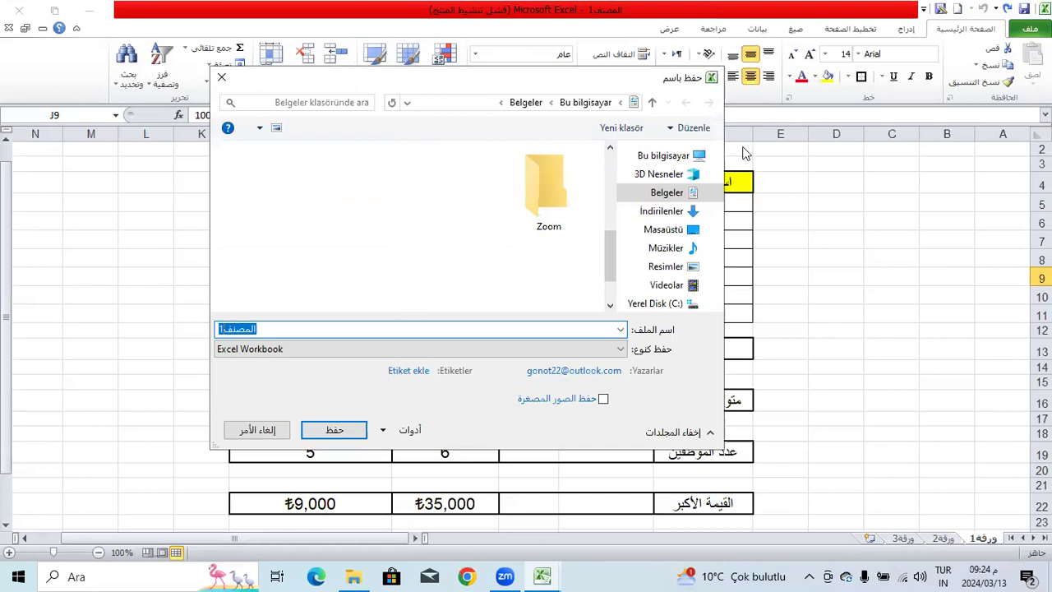
click(669, 232)
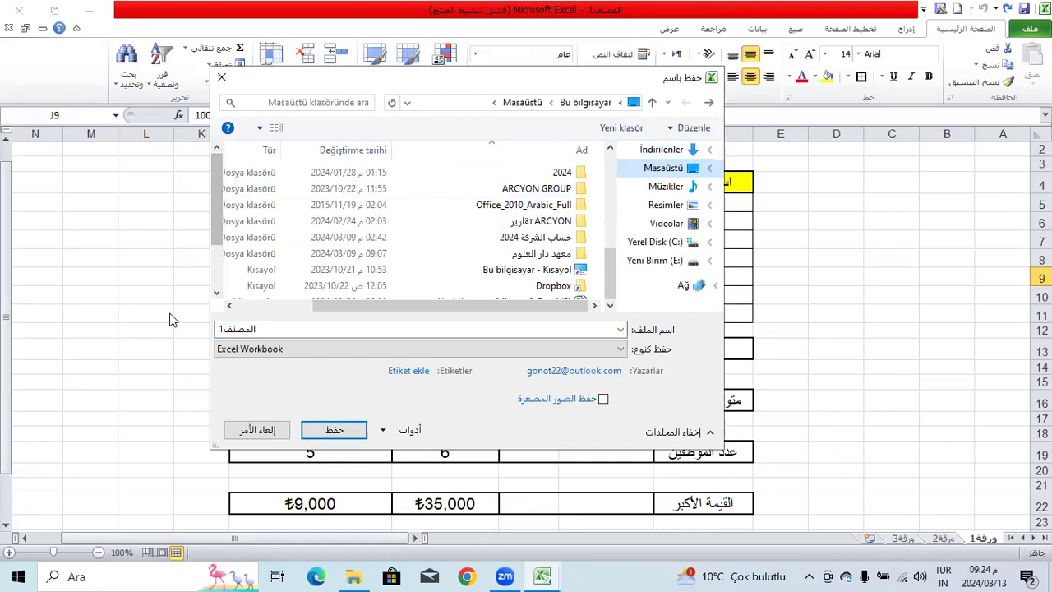
click(217, 293)
scroll(217, 294, down, 1)
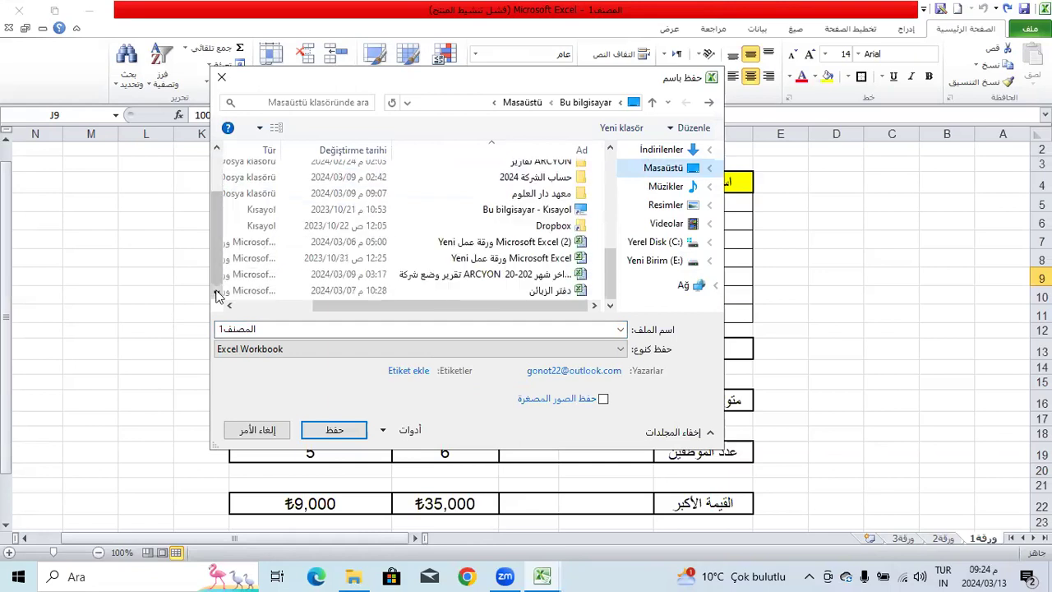
scroll(202, 199, up, 3)
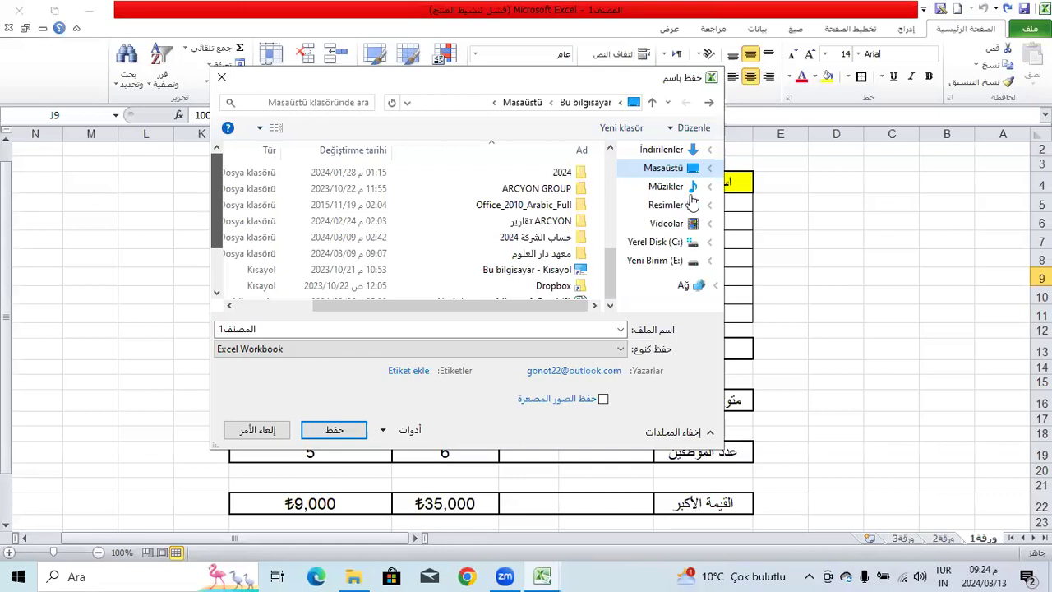
Look inside the حساب الشركة 2024 folder and return the save location to the desktop.
click(547, 238)
click(556, 238)
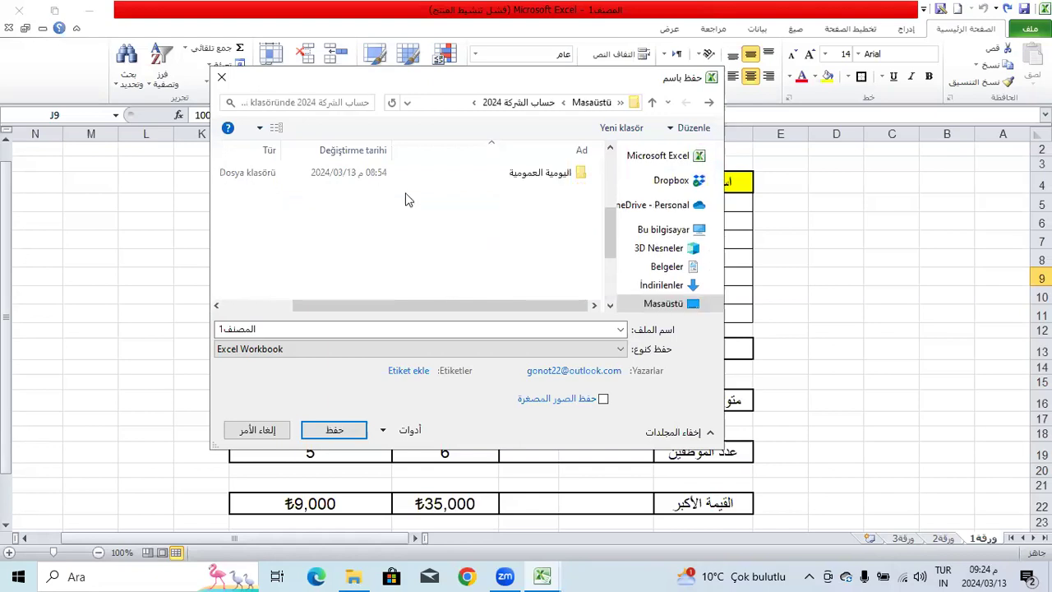
click(651, 101)
scroll(513, 208, down, 1)
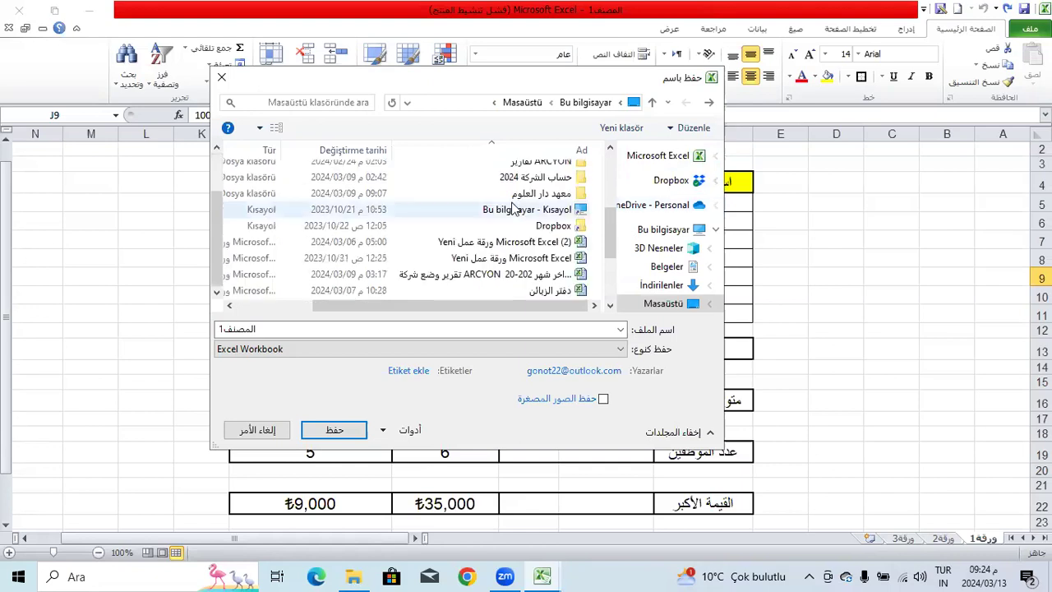
scroll(513, 209, up, 1)
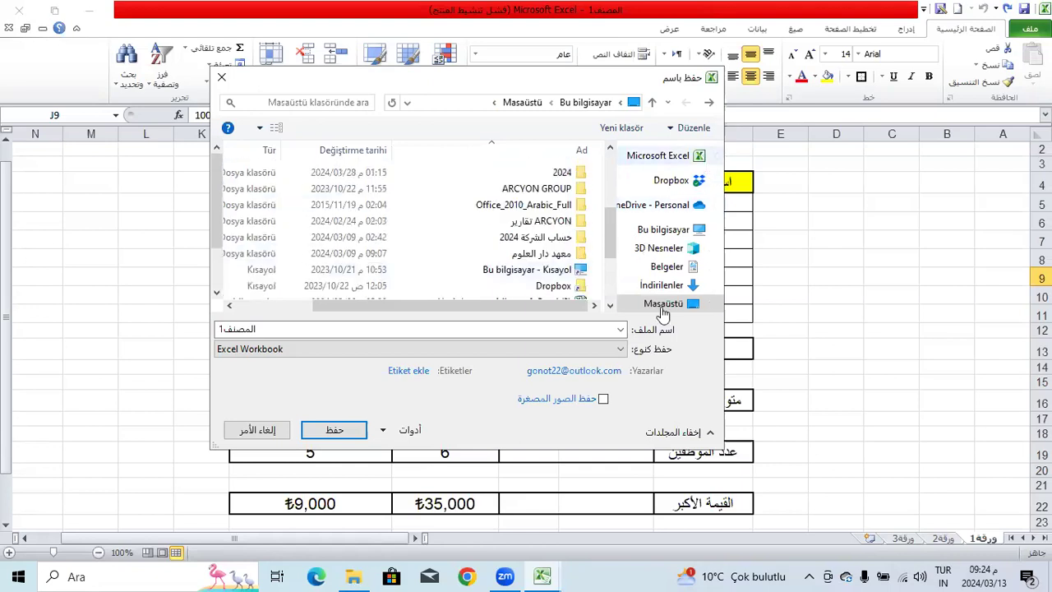
click(662, 303)
click(665, 297)
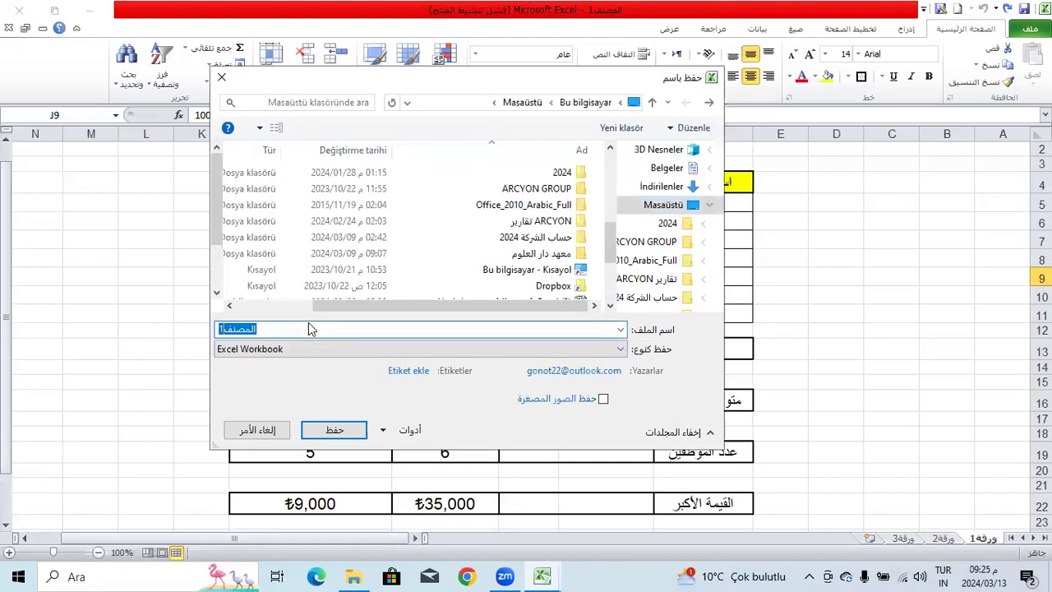
text(]hghj td hgHl)
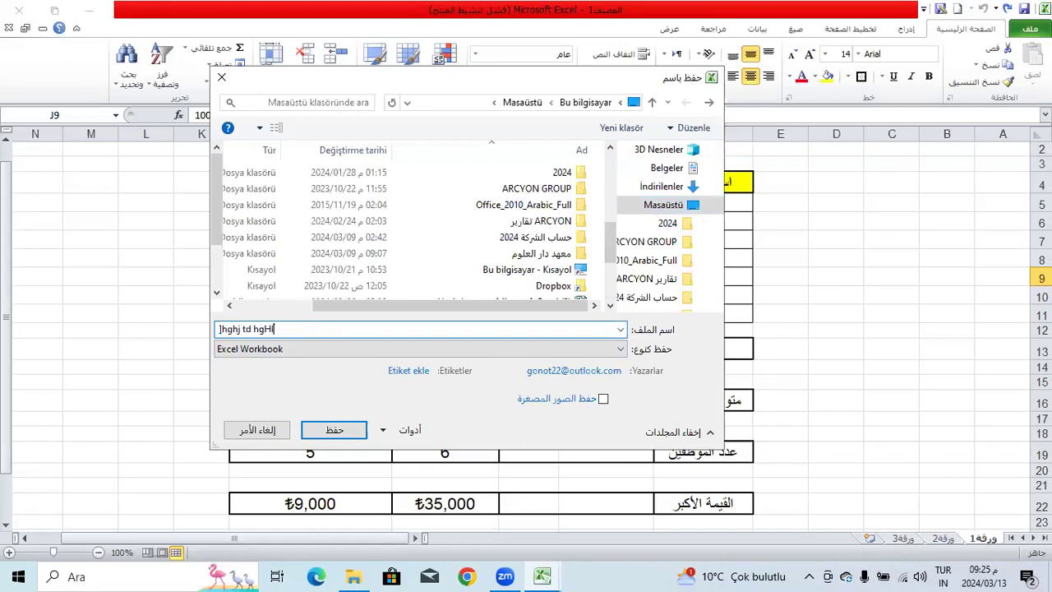
text(;sg)
key(ctrl+a)
key(BackSpace)
Name the file دالات في برنامج الأكسل and save the workbook to the desktop.
key(alt+shift)
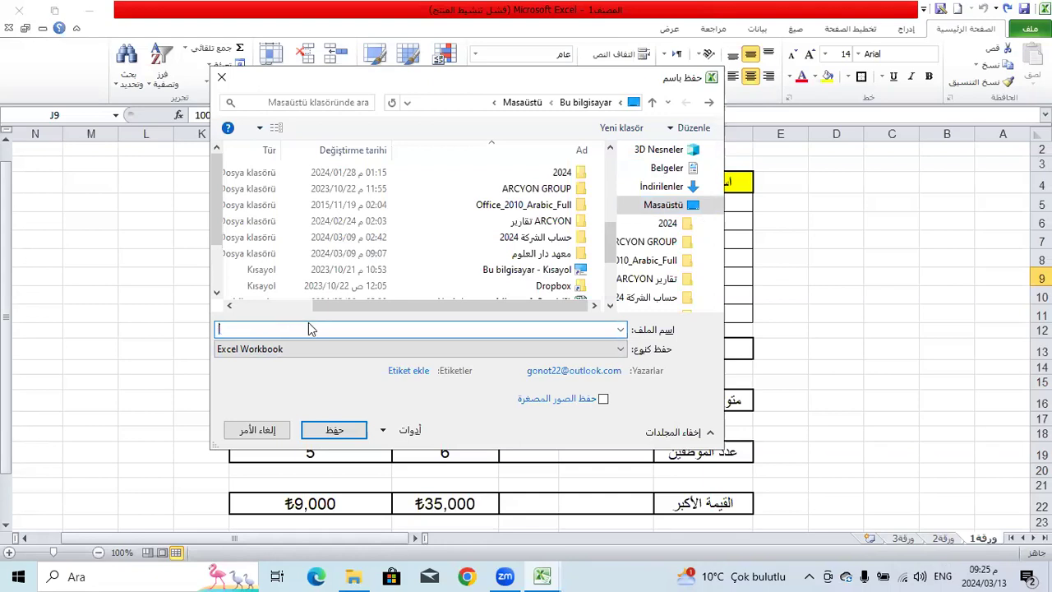
key(alt+shift)
text(د)
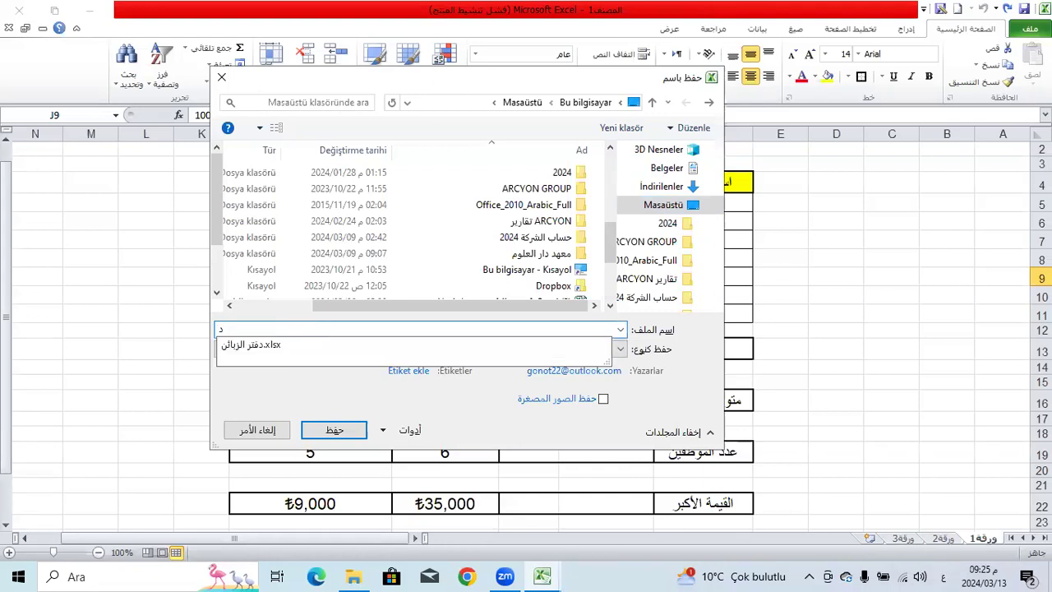
text(الات في برنامج الأكسل)
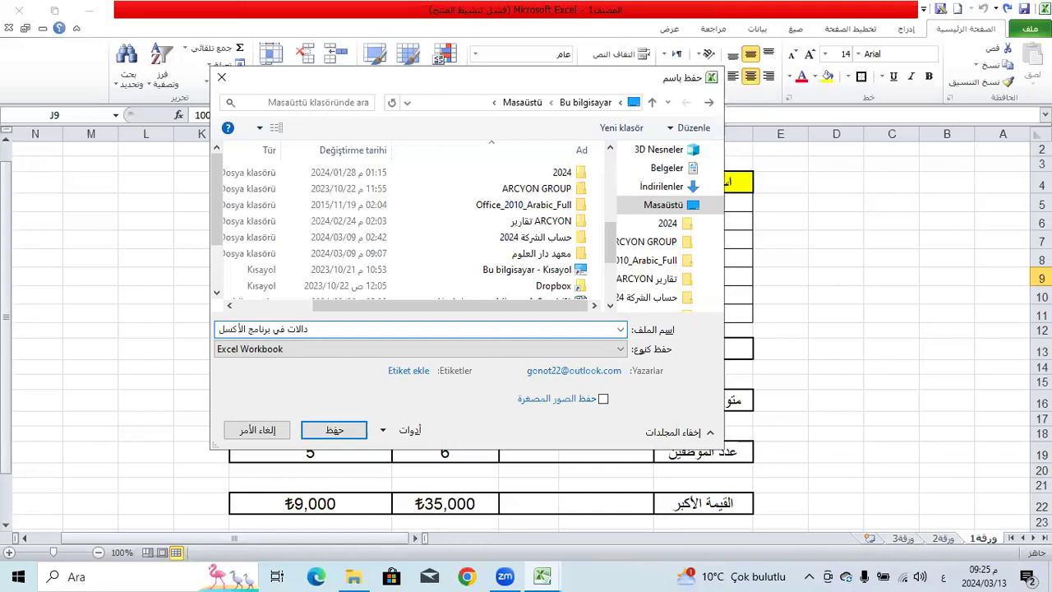
click(337, 431)
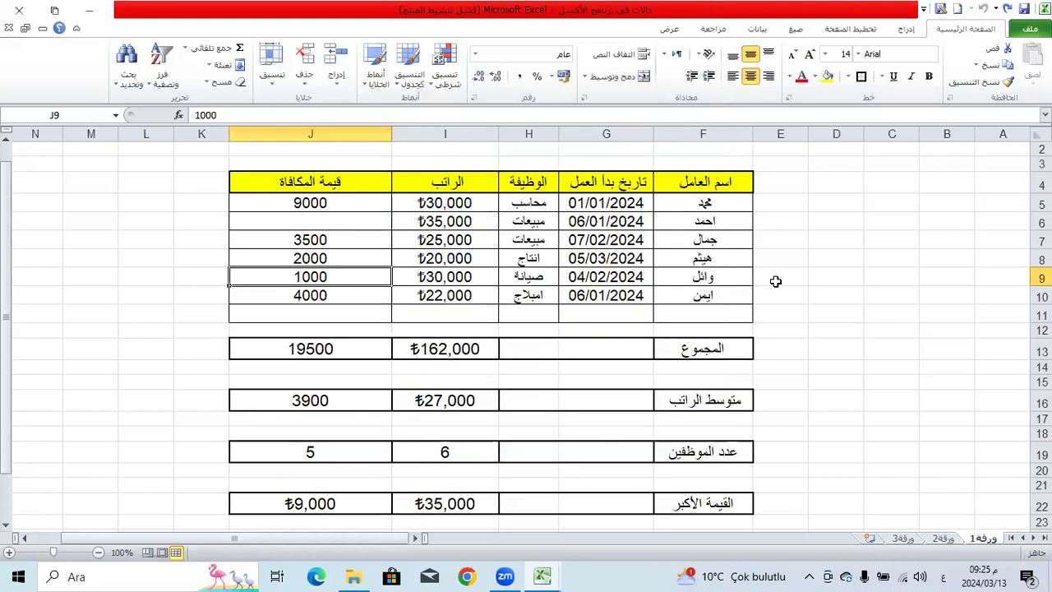
Look over the worker table and its summary rows from المجموع down to القيمة الصغرى.
scroll(760, 270, down, 2)
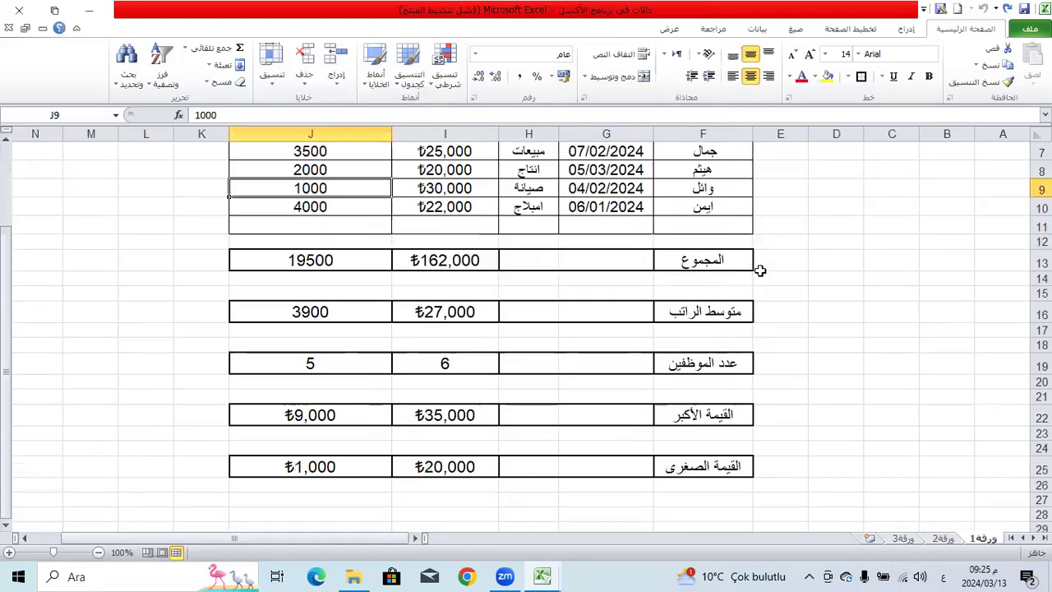
scroll(758, 268, up, 2)
scroll(757, 293, down, 1)
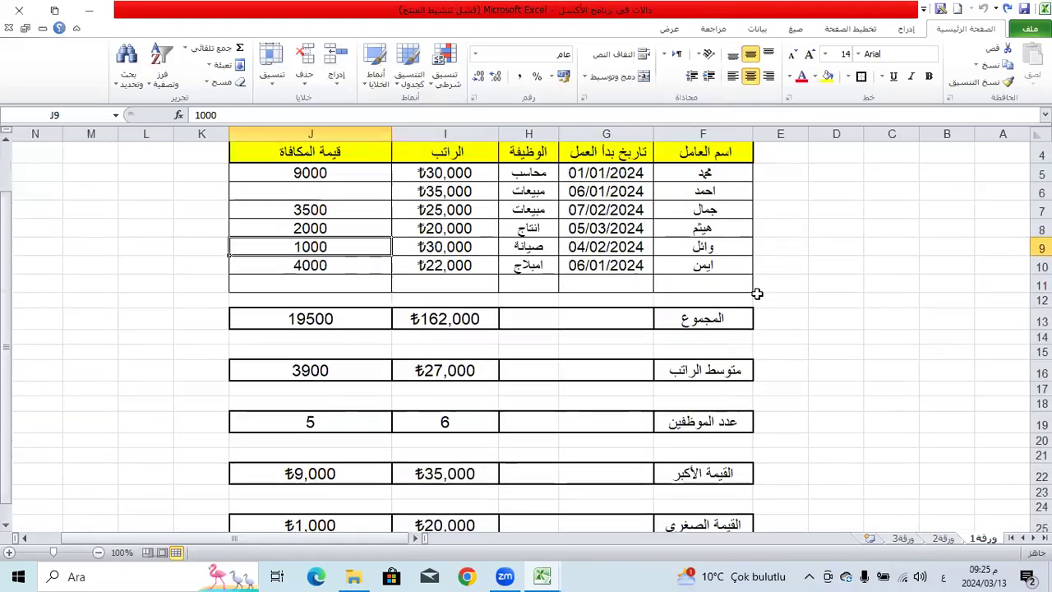
scroll(757, 293, up, 1)
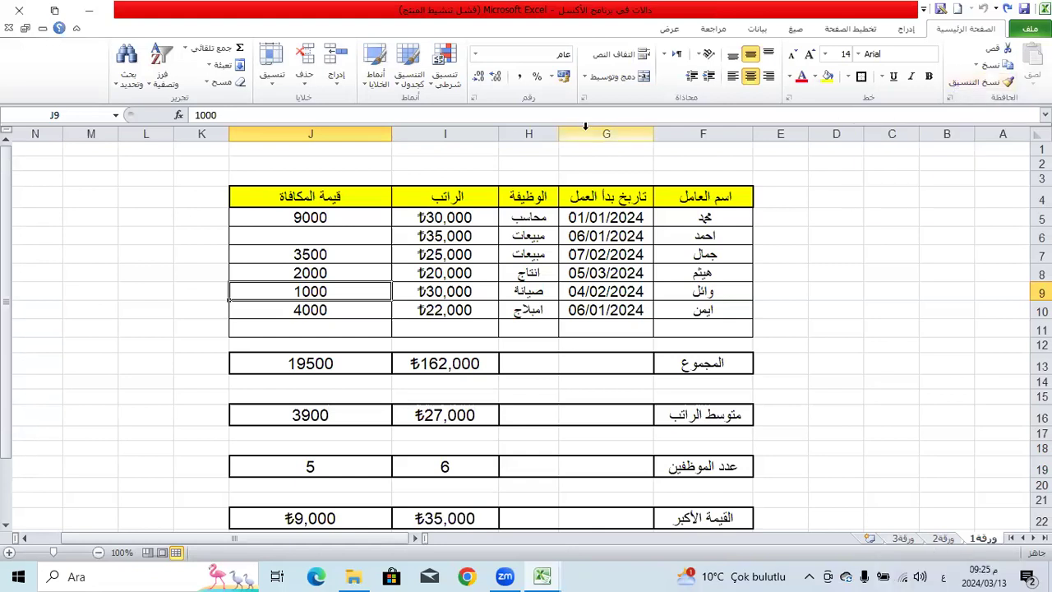
scroll(186, 247, down, 2)
scroll(331, 265, up, 1)
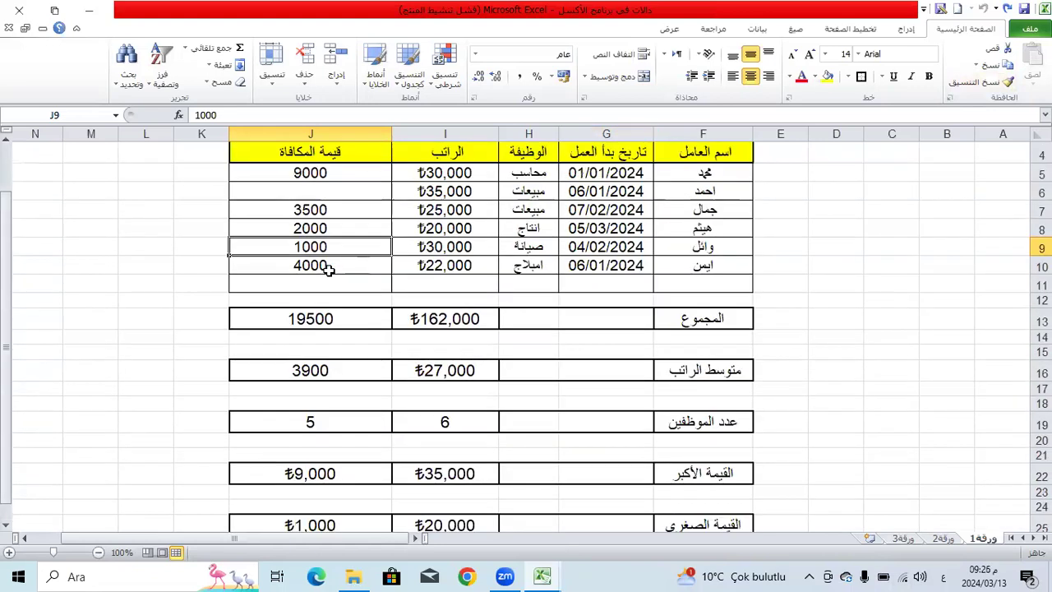
key(XF86MonBrightnessDown)
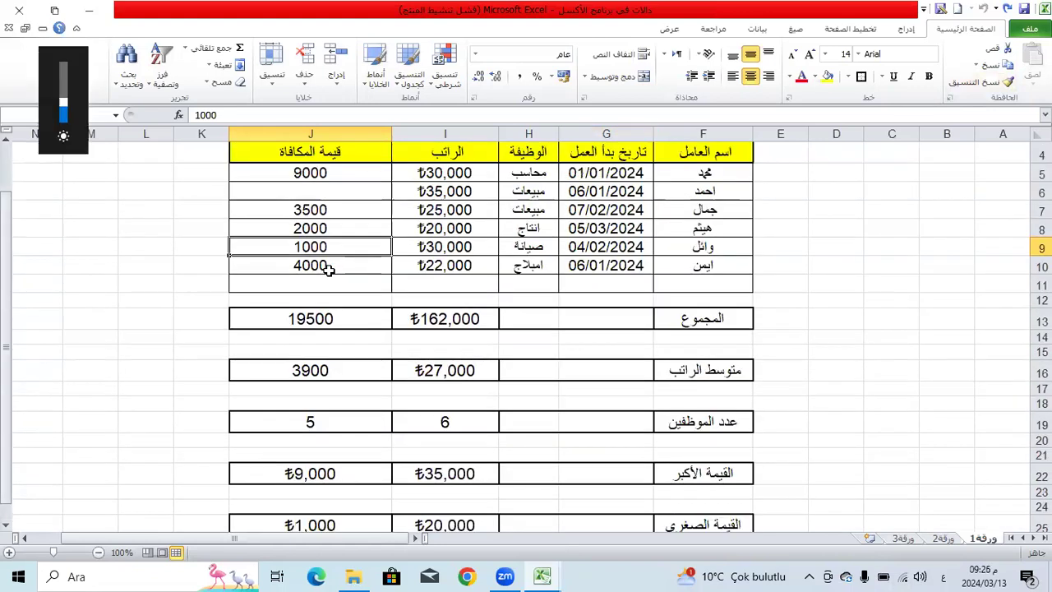
click(568, 301)
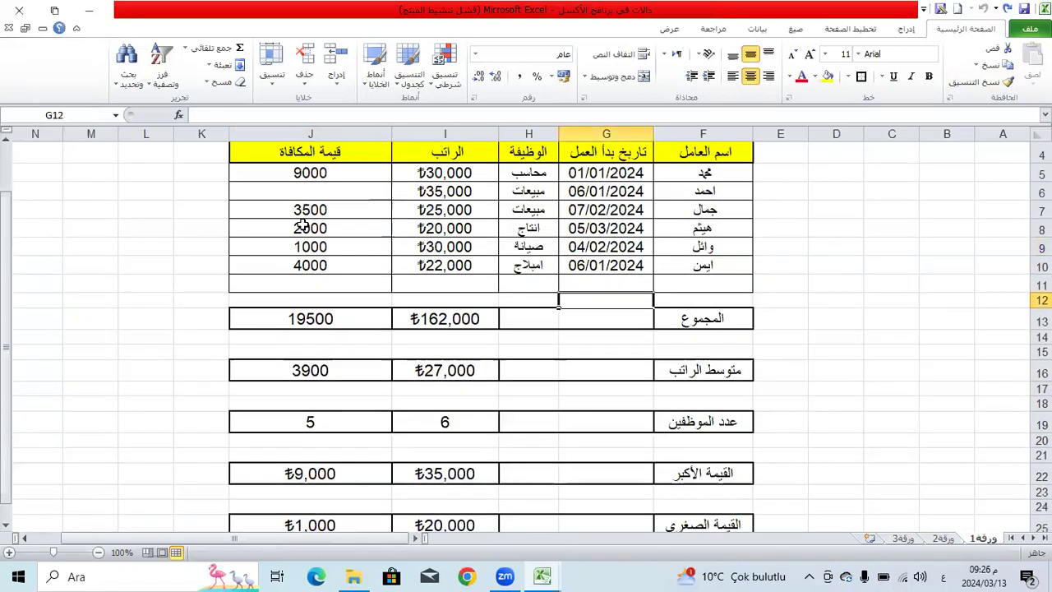
scroll(313, 213, up, 1)
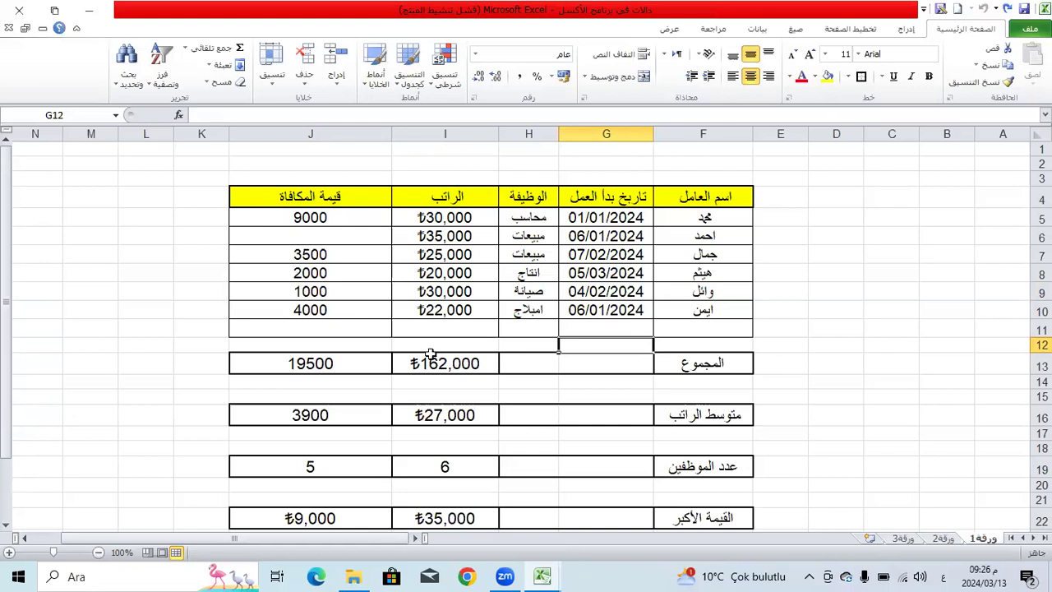
scroll(431, 353, down, 3)
click(731, 486)
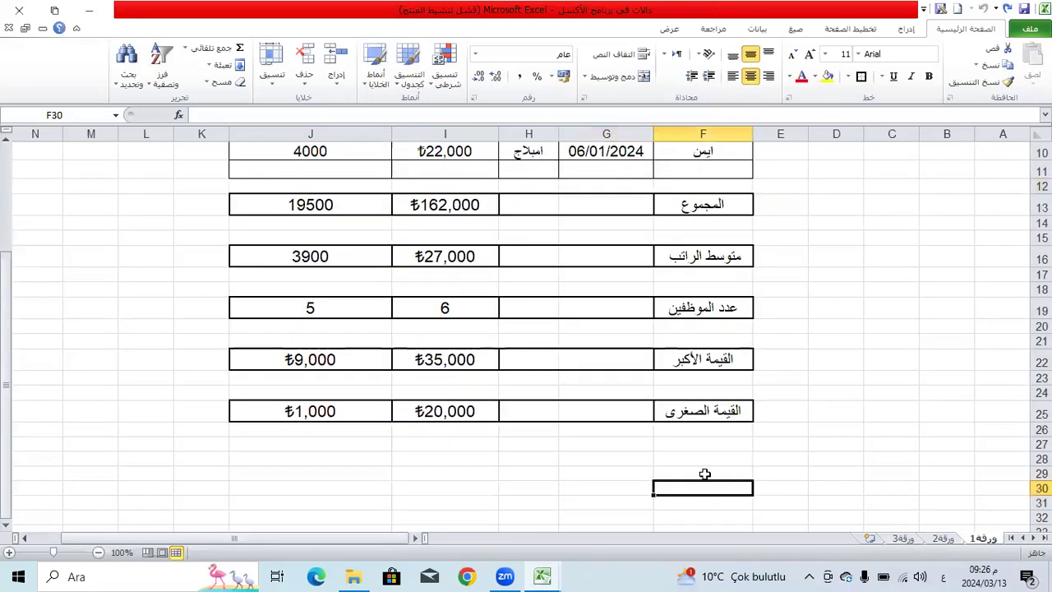
click(704, 474)
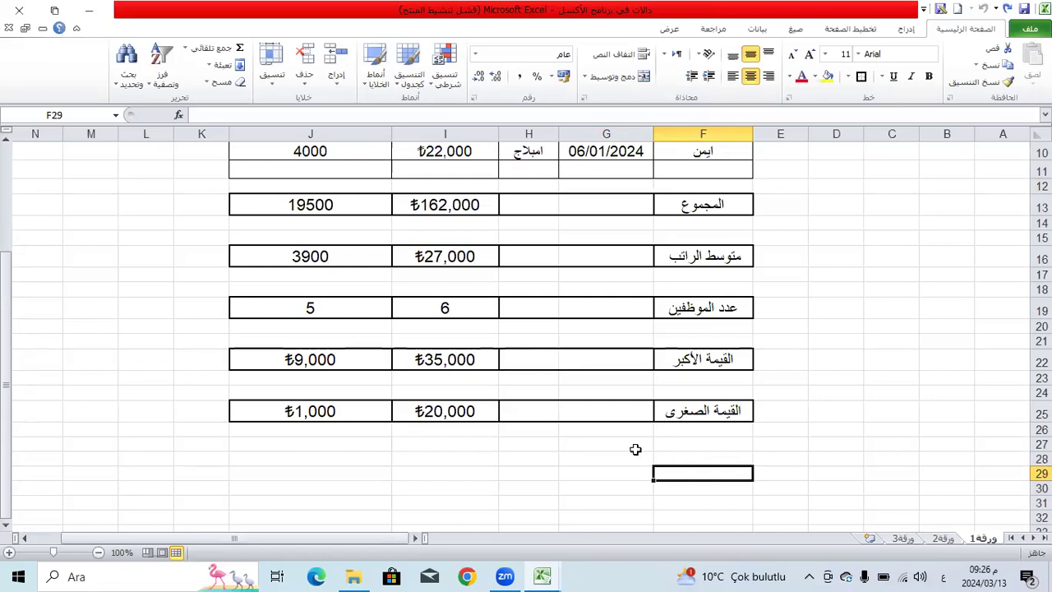
scroll(636, 449, up, 3)
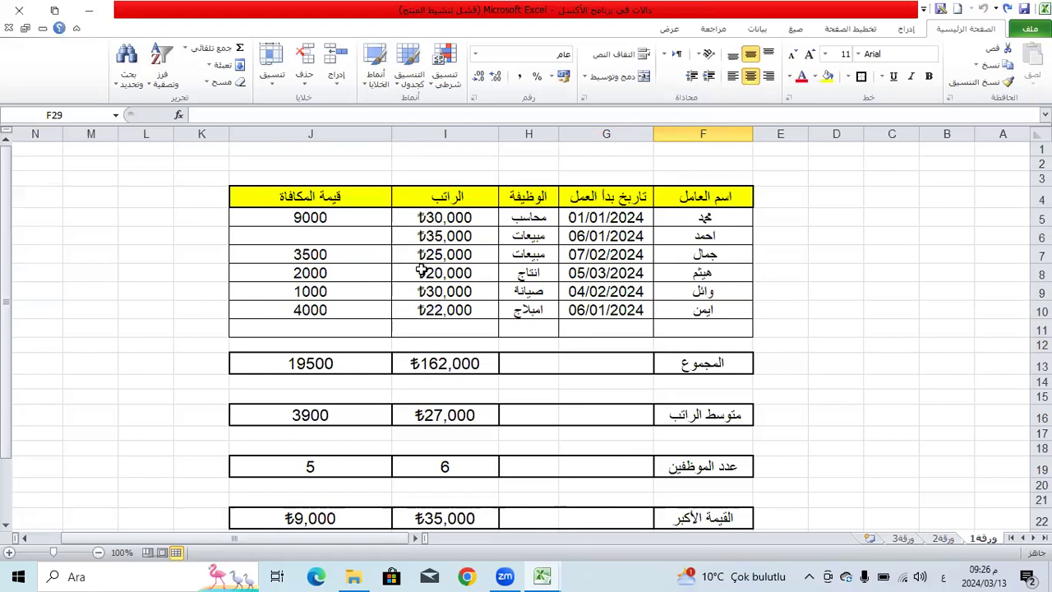
click(216, 212)
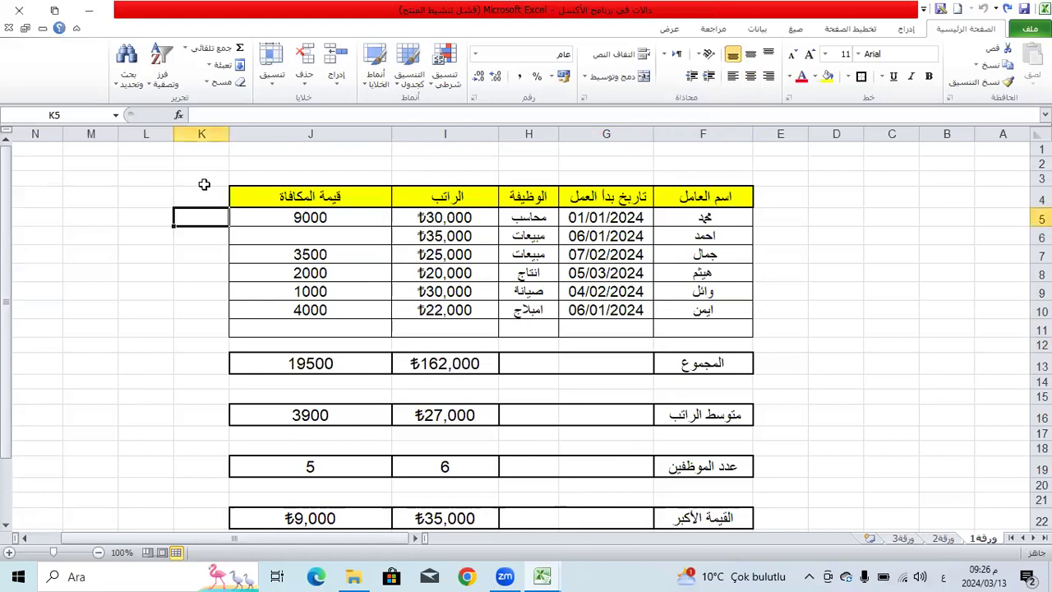
click(209, 198)
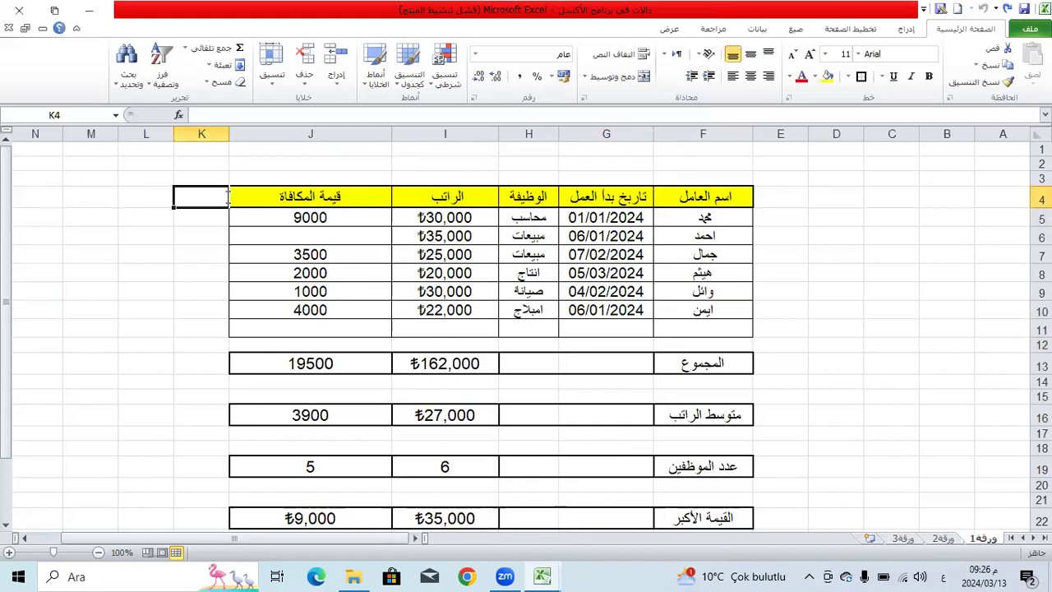
text(المجموع النه)
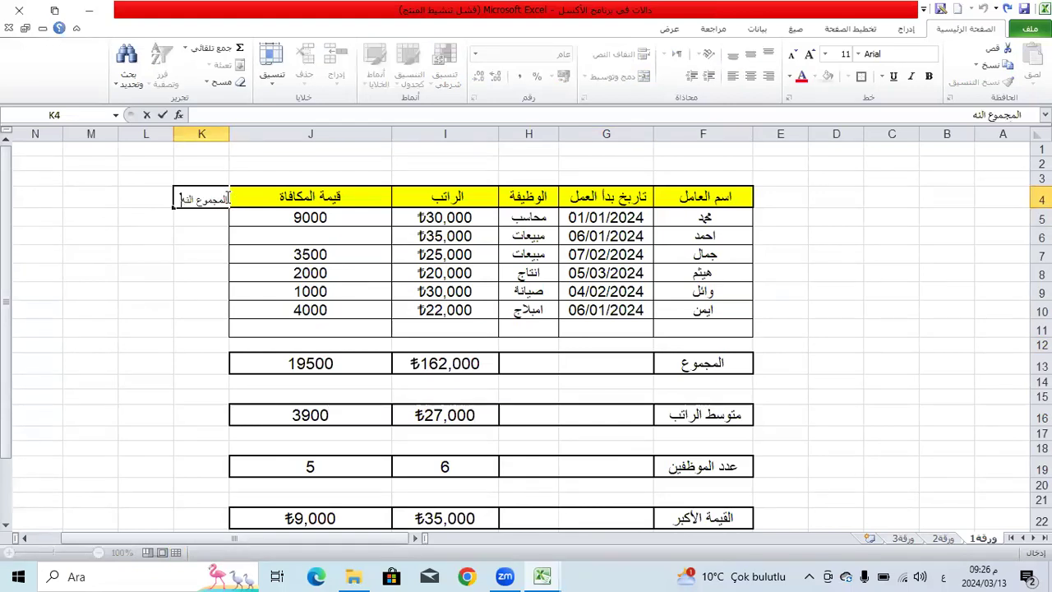
key(BackSpace)
key(BackSpace)
key(BackSpace)
key(BackSpace)
key(BackSpace)
key(BackSpace)
key(BackSpace)
key(BackSpace)
key(BackSpace)
key(BackSpace)
key(BackSpace)
key(BackSpace)
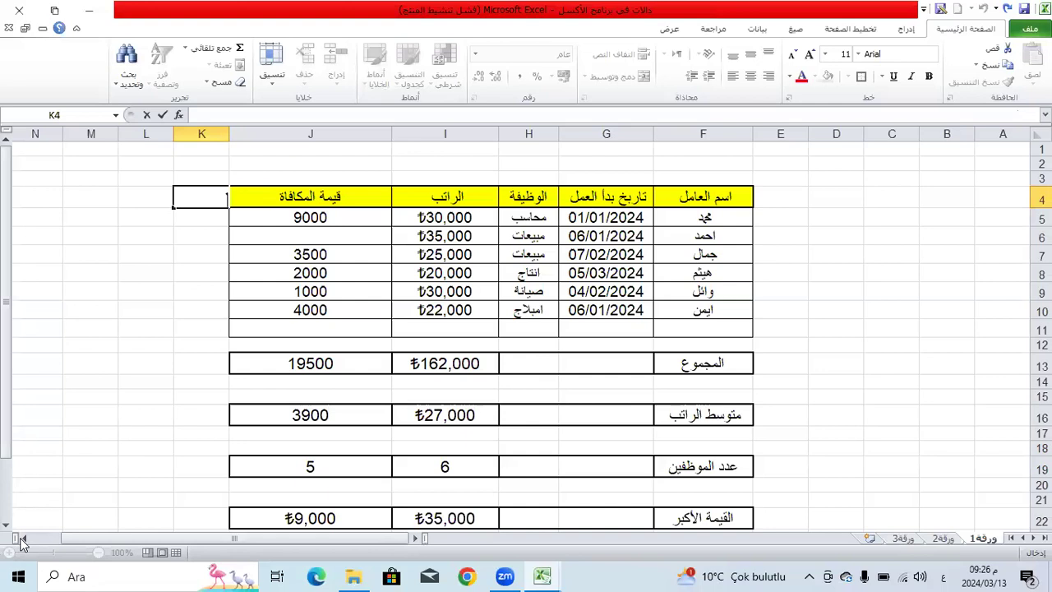
Enter the column heading الخصومات in K4, next to the قيمة المكافاة heading.
scroll(82, 398, left, 3)
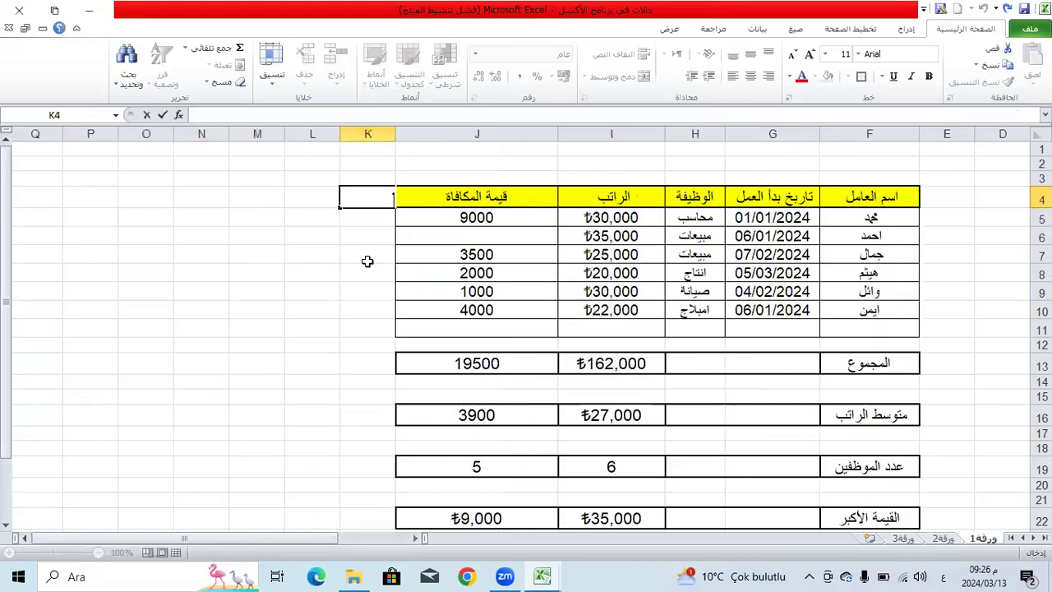
text(الخصومات)
key(Return)
key(Up)
Copy the قيمة المكافاة heading's format from J4 onto K4 and widen column K to fit الخصومات.
key(Left)
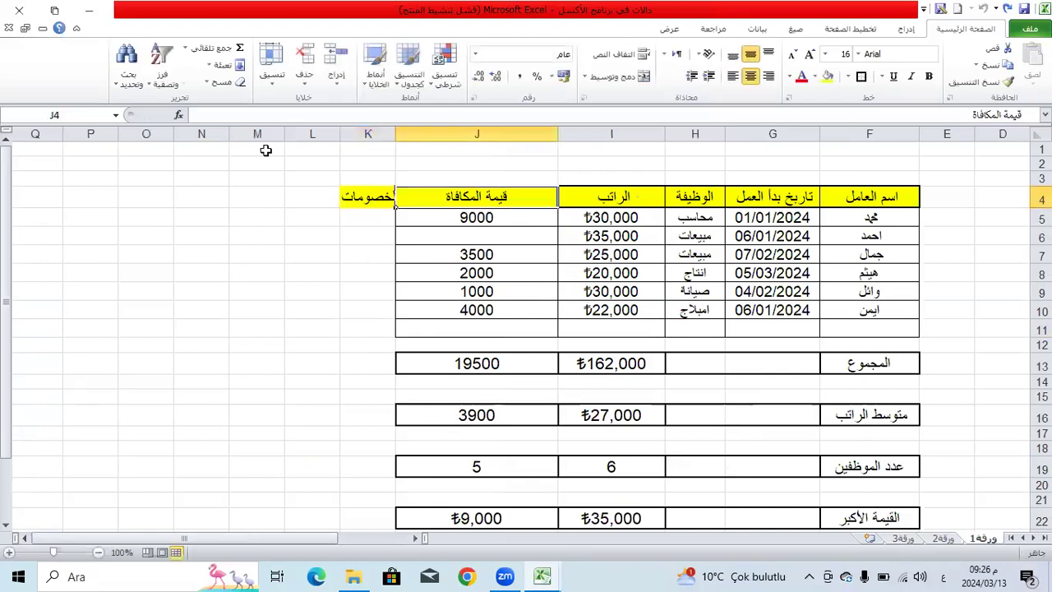
click(1004, 83)
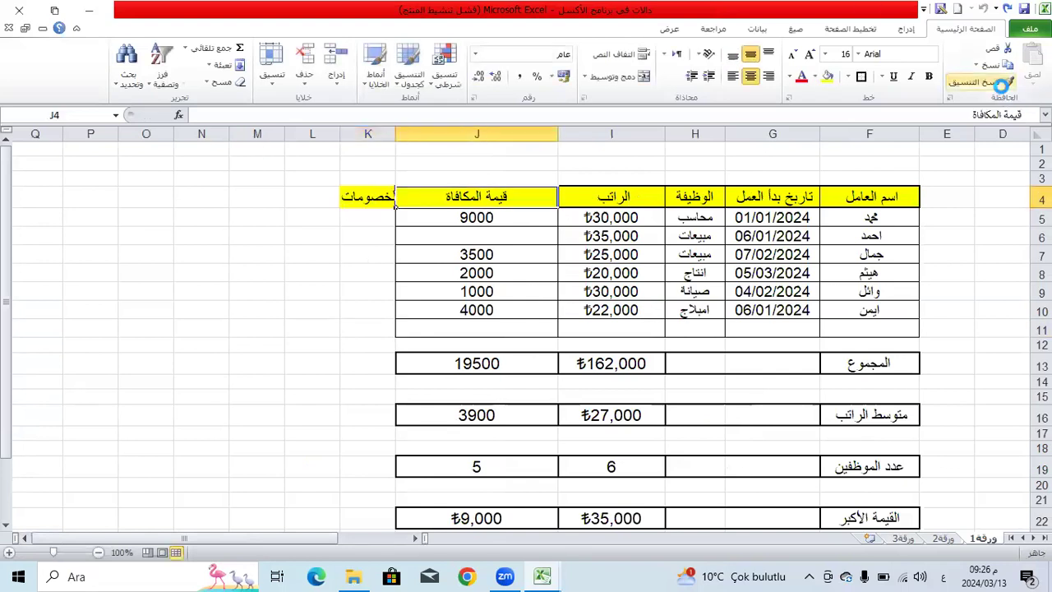
click(374, 205)
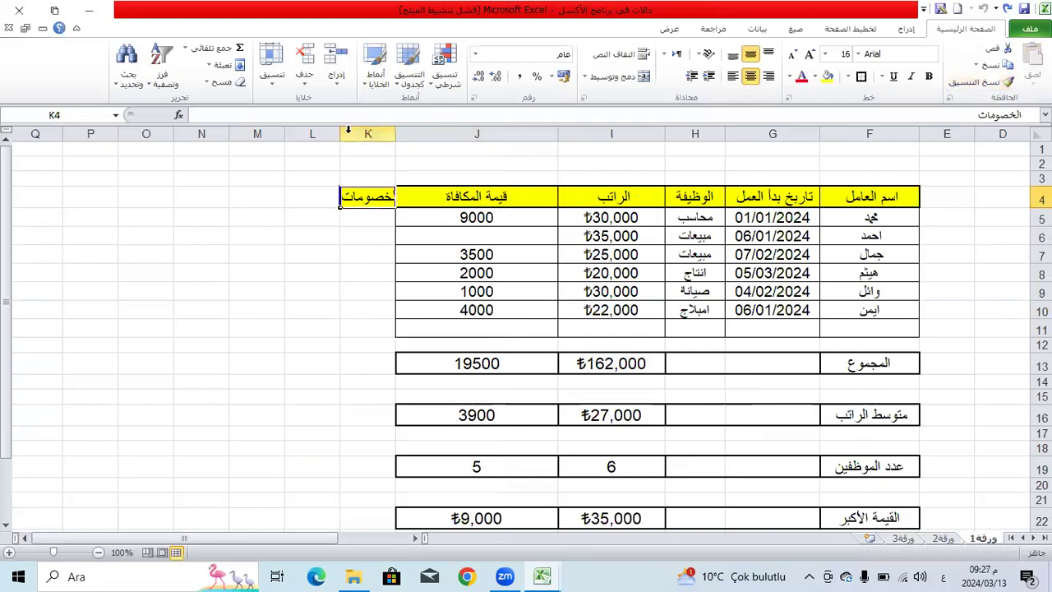
drag(332, 134, 319, 134)
drag(363, 218, 387, 334)
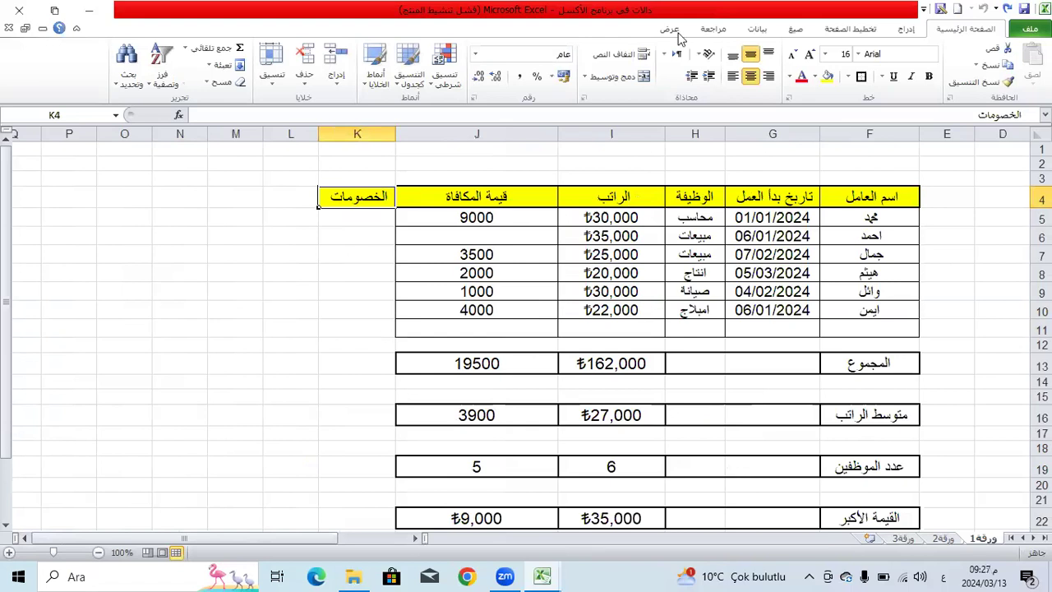
Apply all borders to K5:K11 under the الخصومات header, and copy the formatting of J6 onto that range.
click(851, 80)
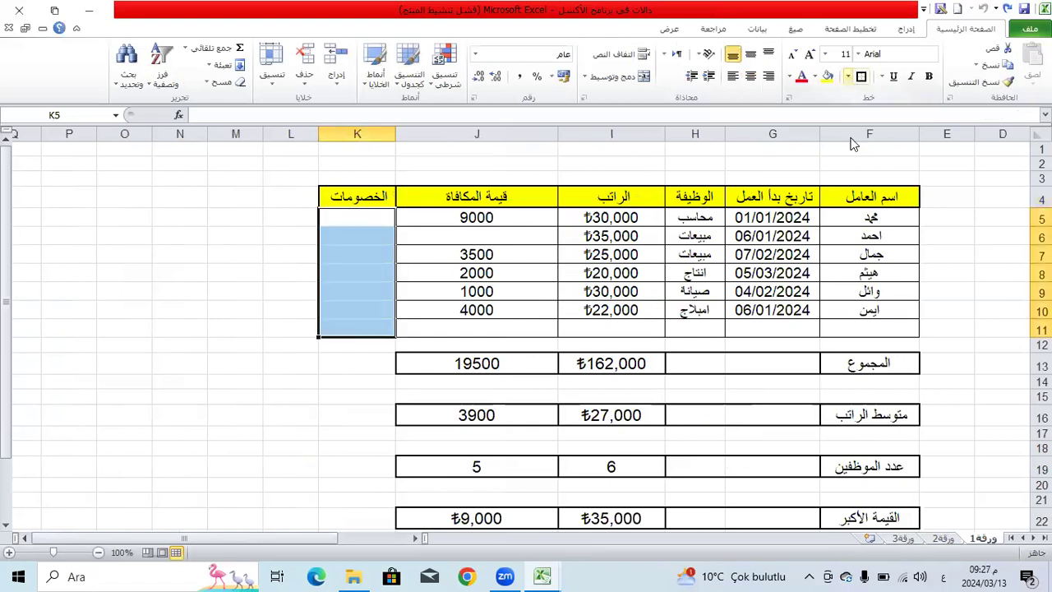
click(831, 200)
click(499, 267)
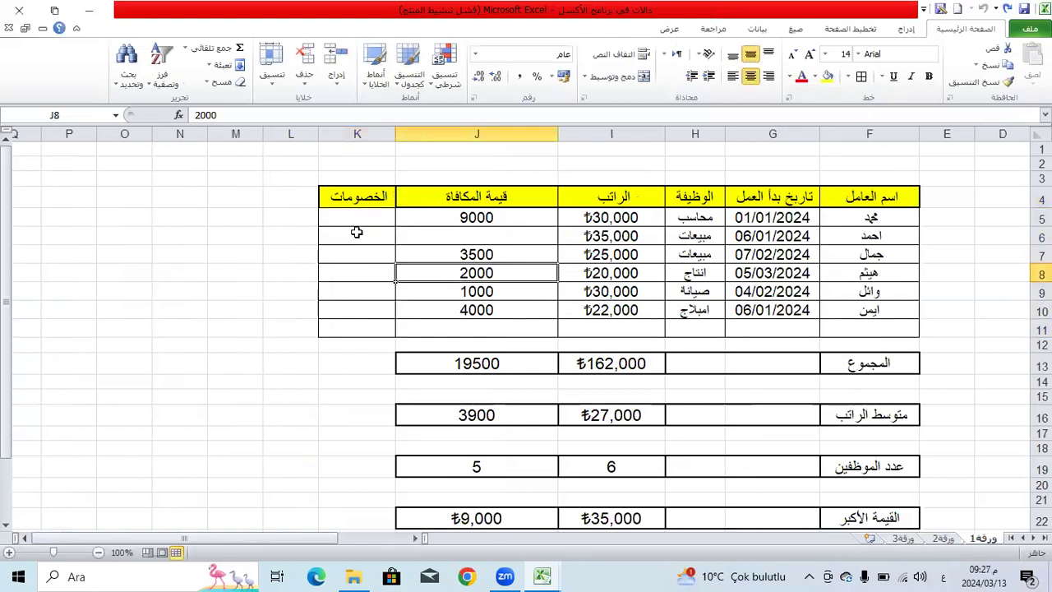
click(414, 220)
click(407, 237)
click(980, 82)
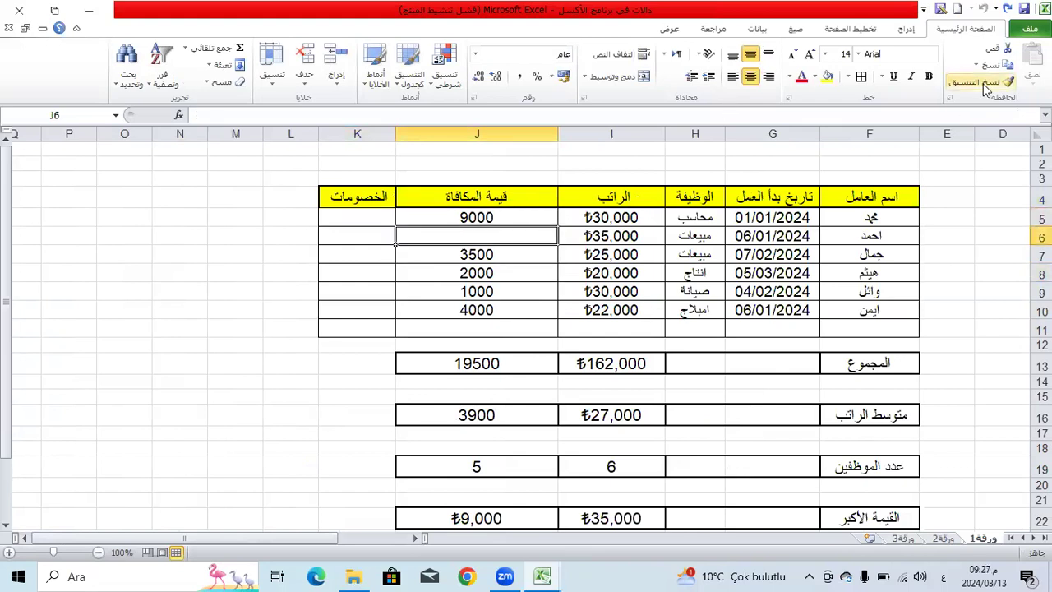
drag(337, 219, 349, 334)
click(233, 317)
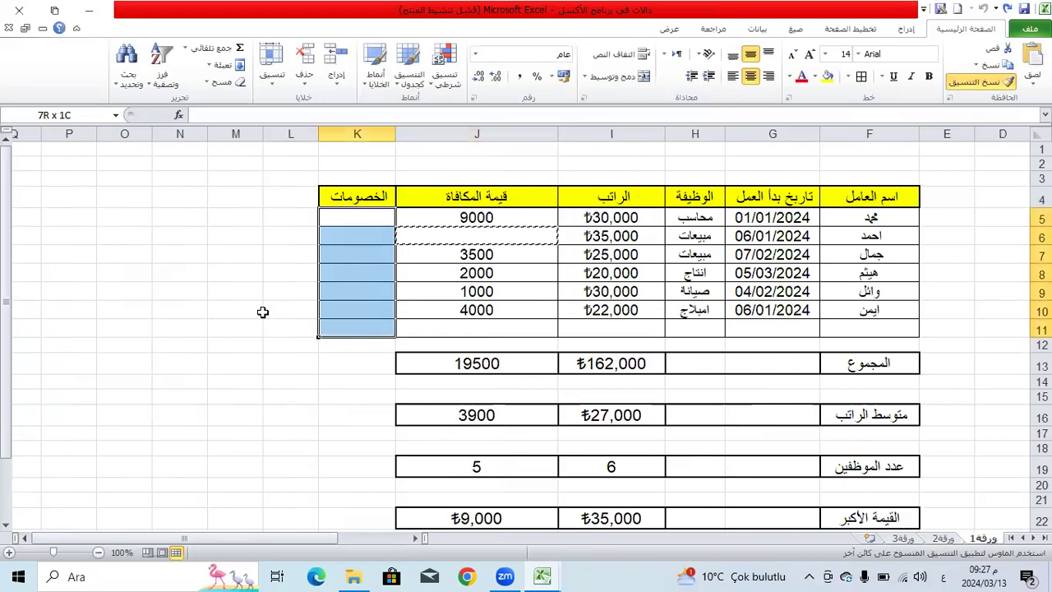
key(Up)
key(Right)
key(Right)
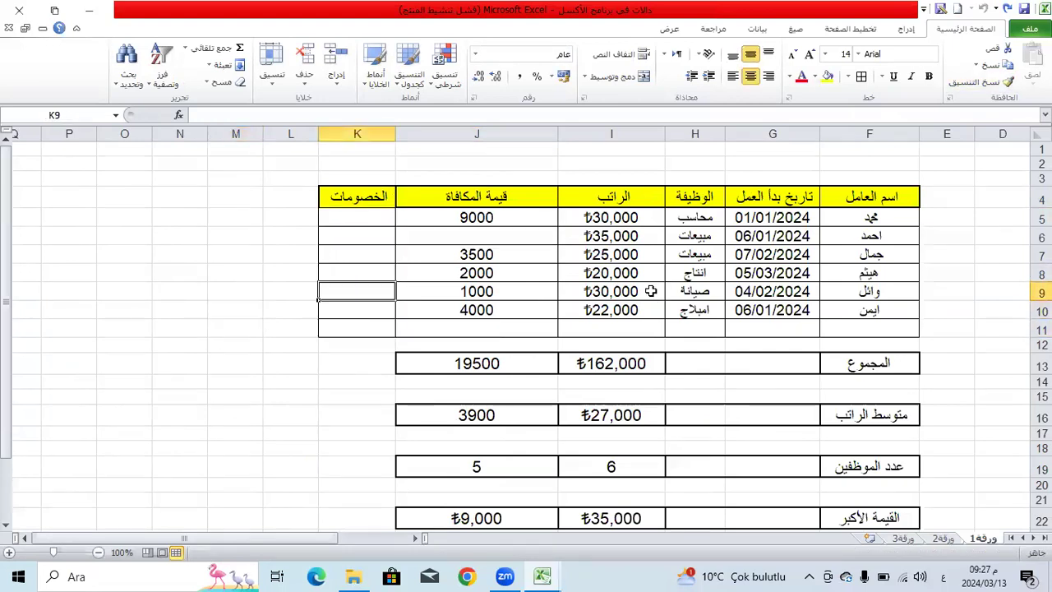
Enter the deductions 1000, 200, 500, 900, 300 and 750 in K5:K10.
click(430, 369)
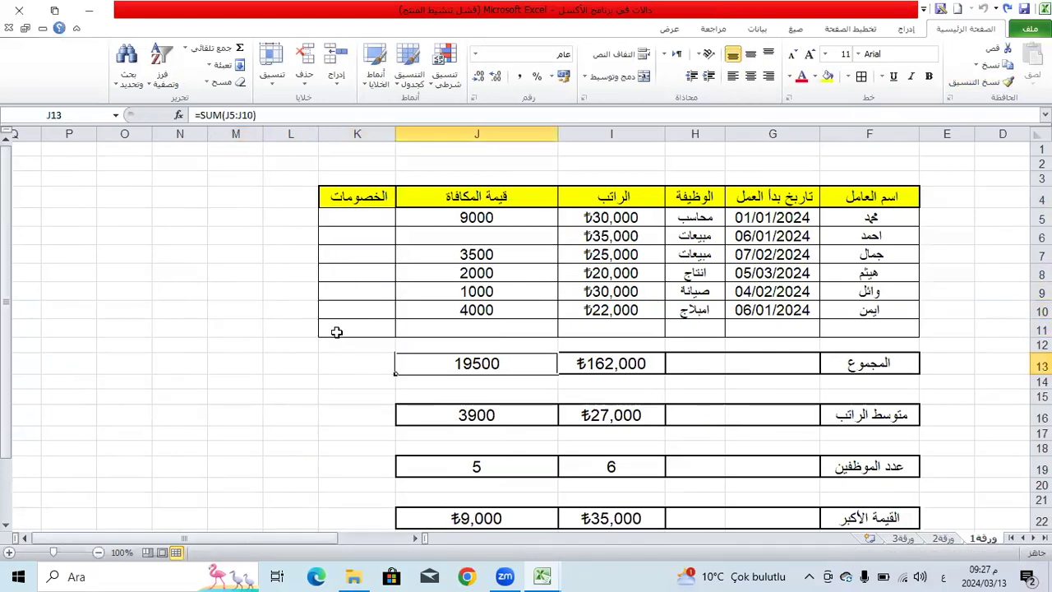
click(348, 203)
key(Down)
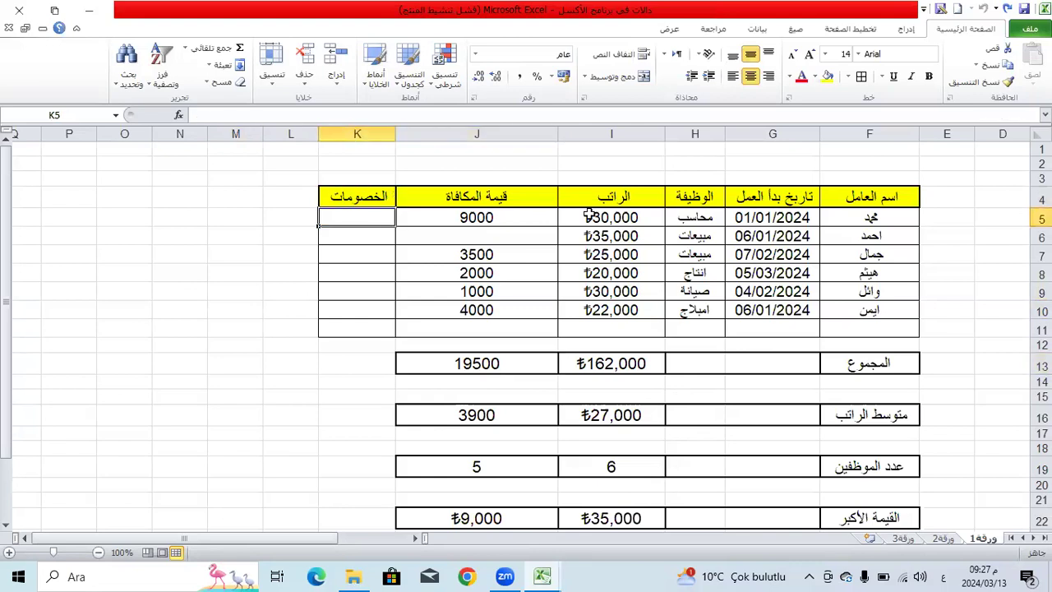
text(1000)
key(Return)
text(200)
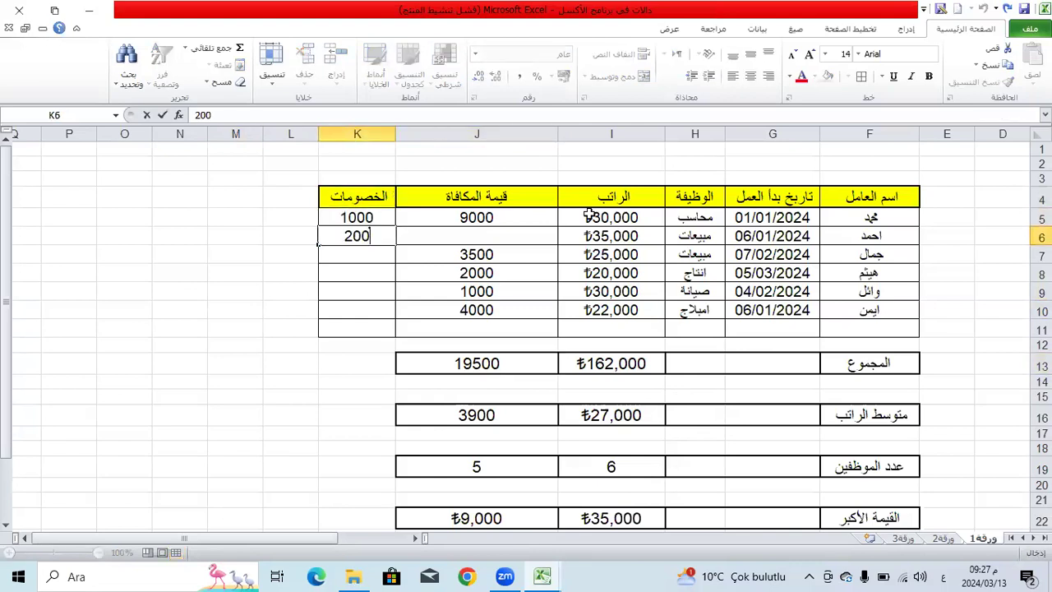
key(Return)
text(500)
key(Return)
text(900)
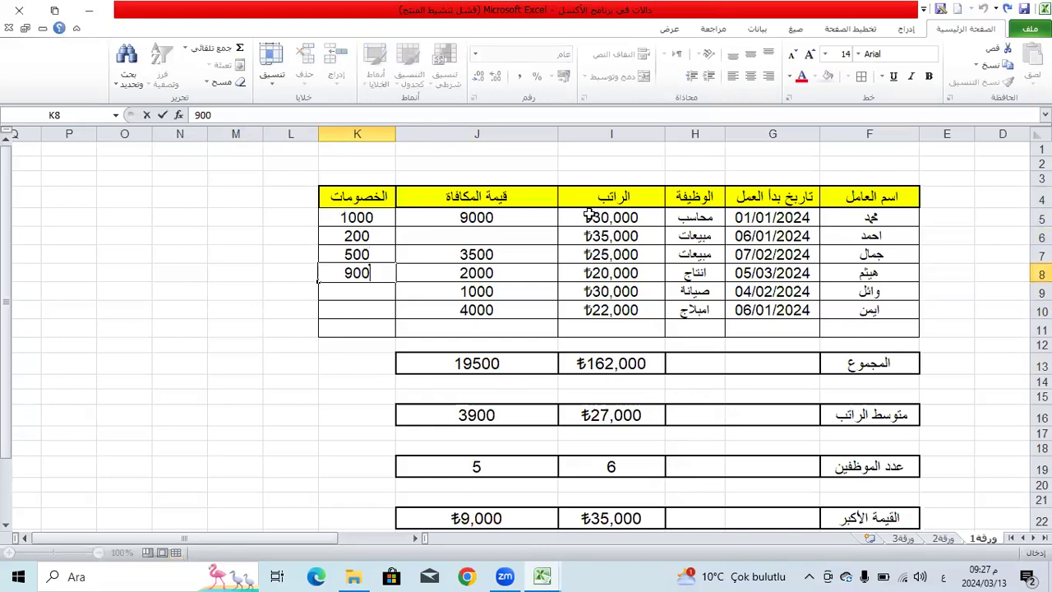
key(Return)
text(300)
key(Return)
text(750)
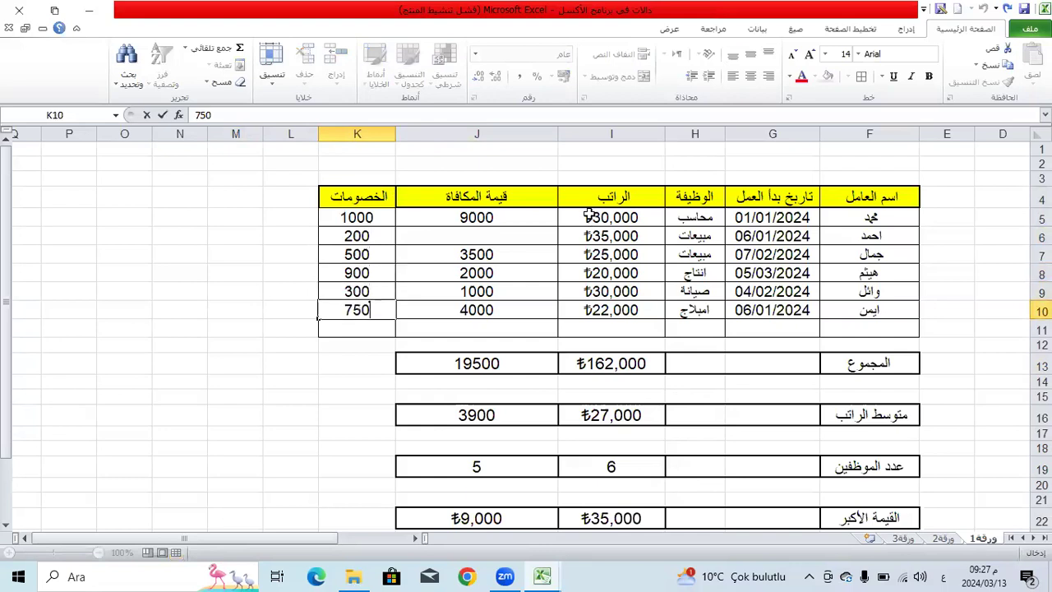
key(Return)
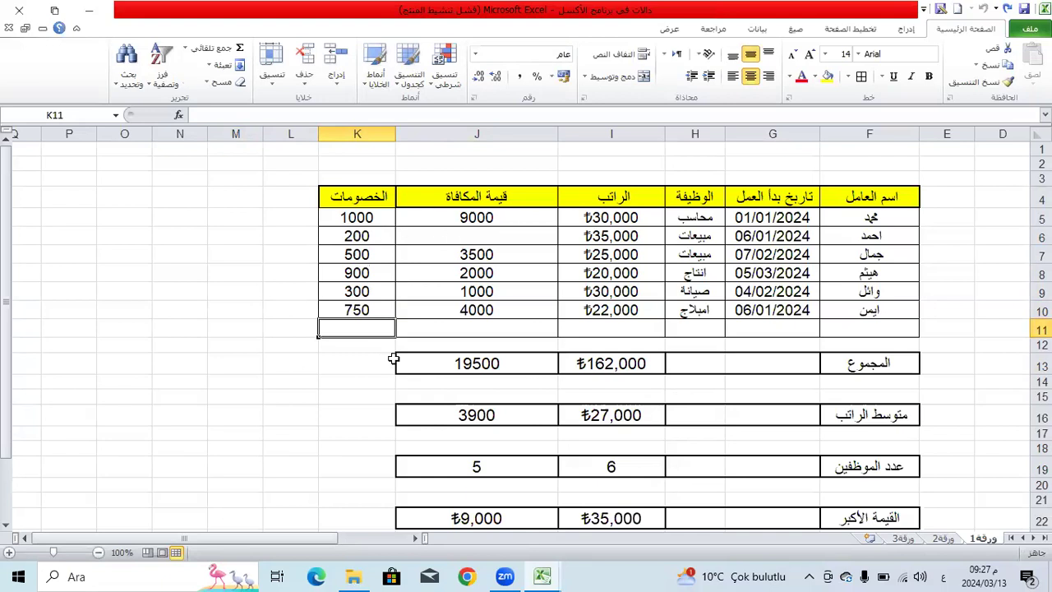
Total the deductions in K13 with the formula =SUM(K5:K10).
key(Down)
key(Down)
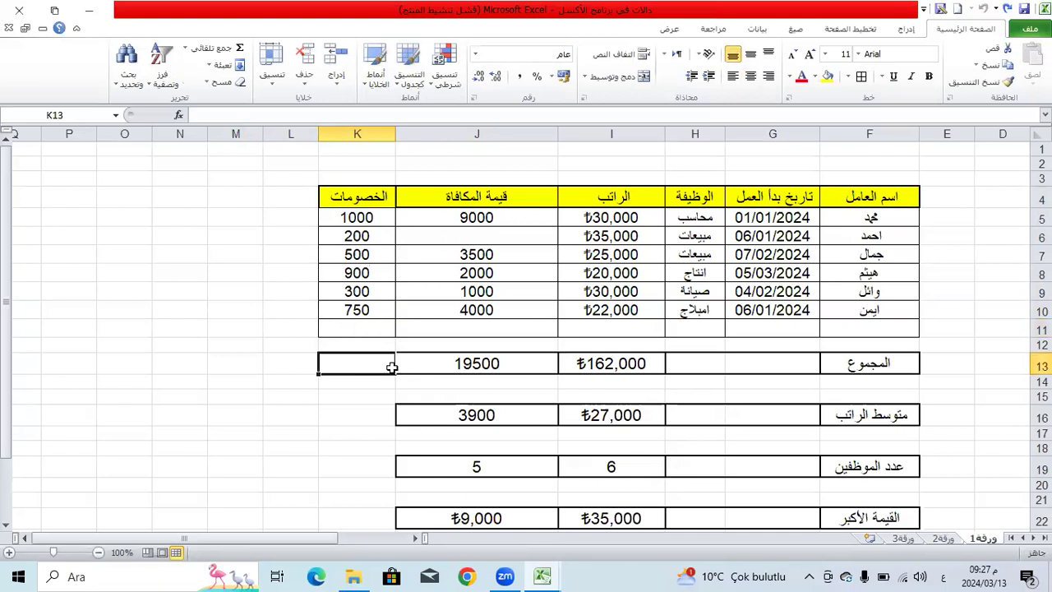
text(=sum()
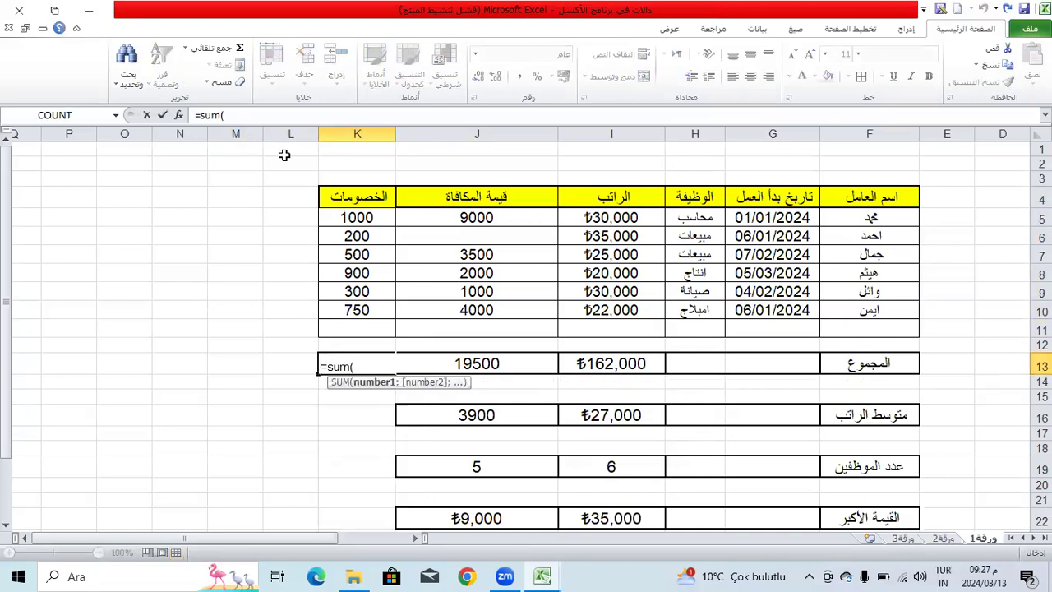
click(344, 215)
drag(361, 305, 364, 301)
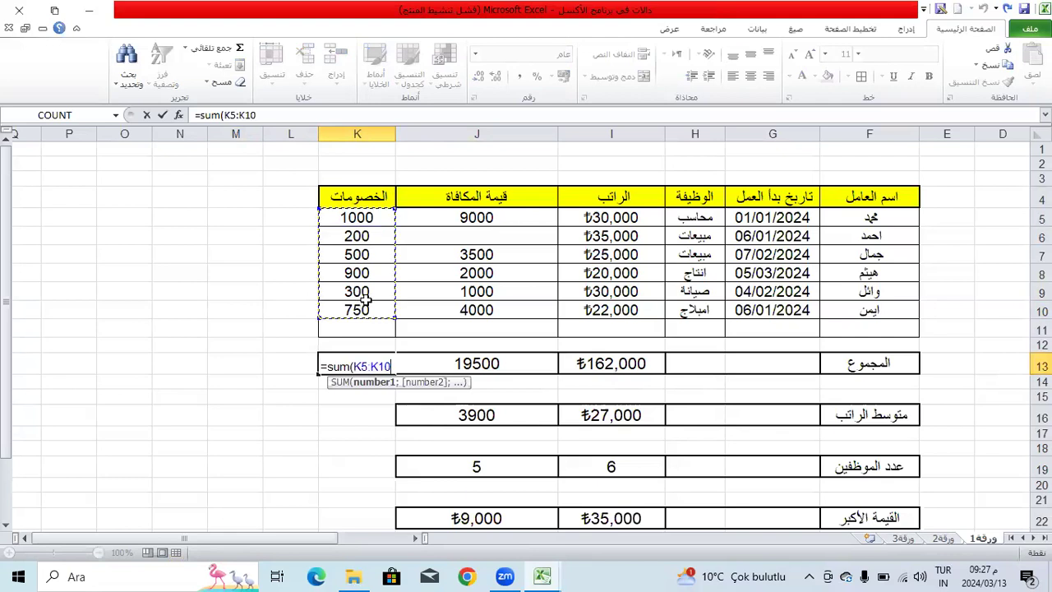
text())
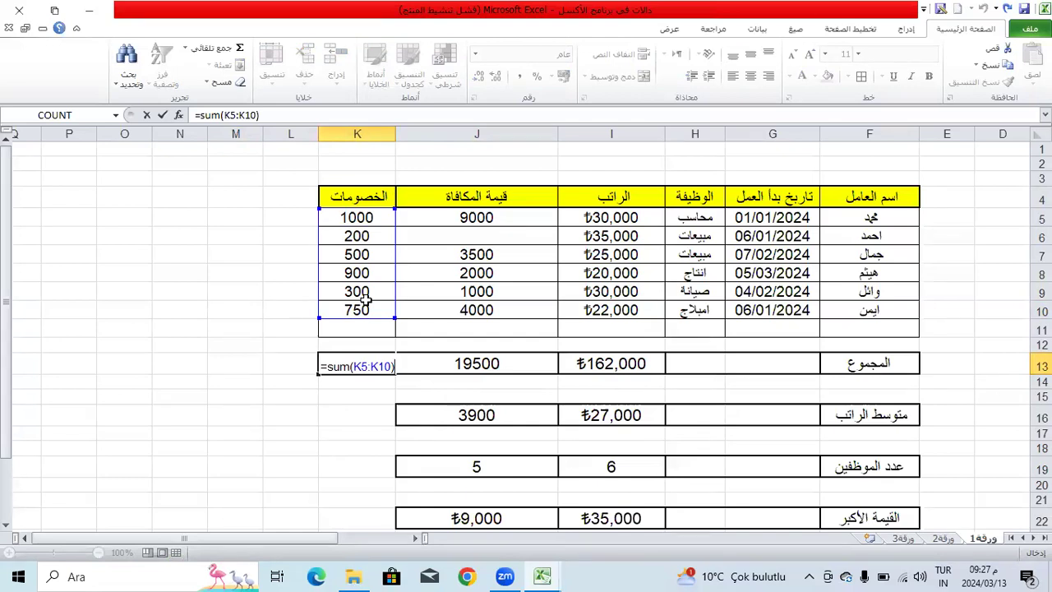
key(Return)
Copy the formatting of the bonus total in J13 onto the deductions total in K13.
click(442, 349)
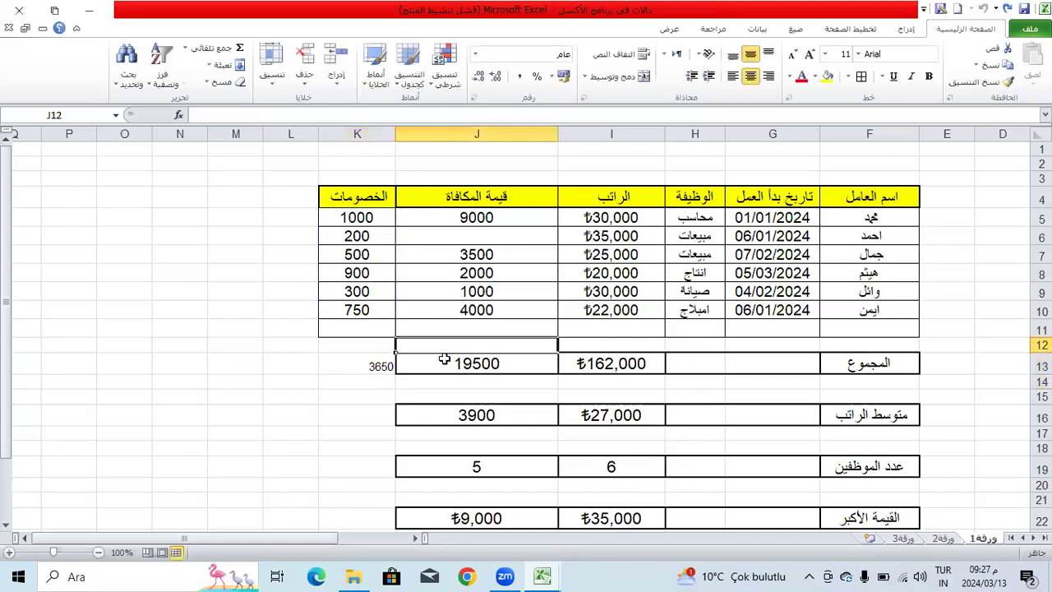
click(444, 362)
click(984, 82)
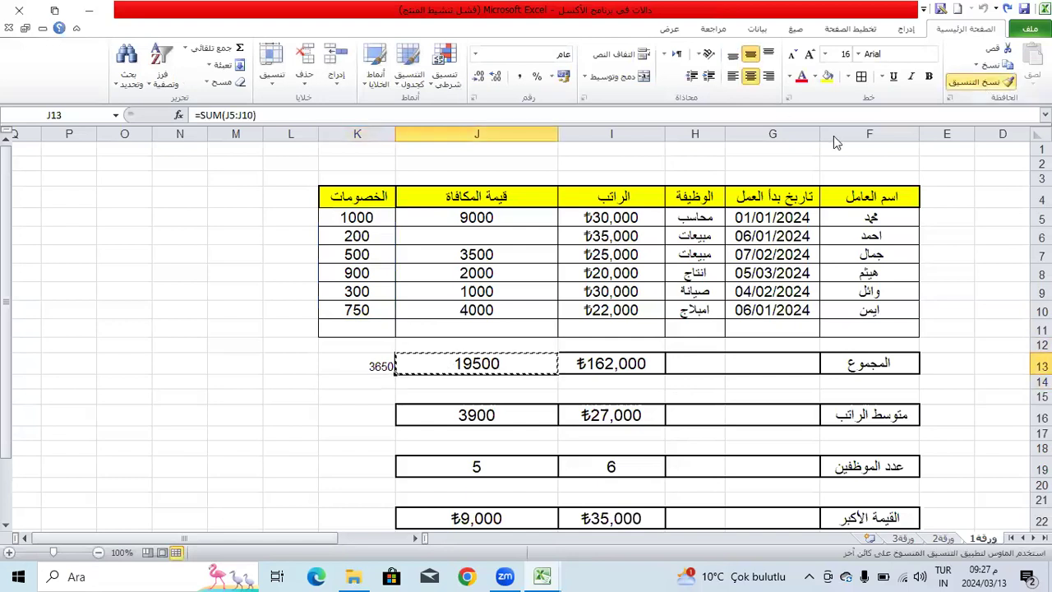
click(362, 363)
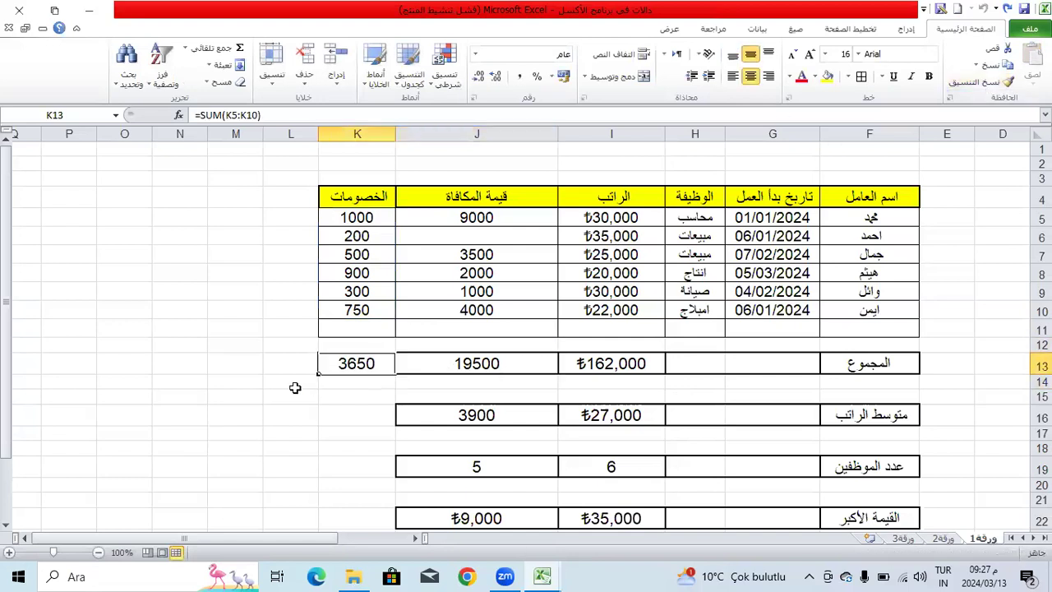
click(321, 396)
click(365, 364)
Copy the formatting of the bonus average in J16 onto K16.
click(371, 431)
click(476, 415)
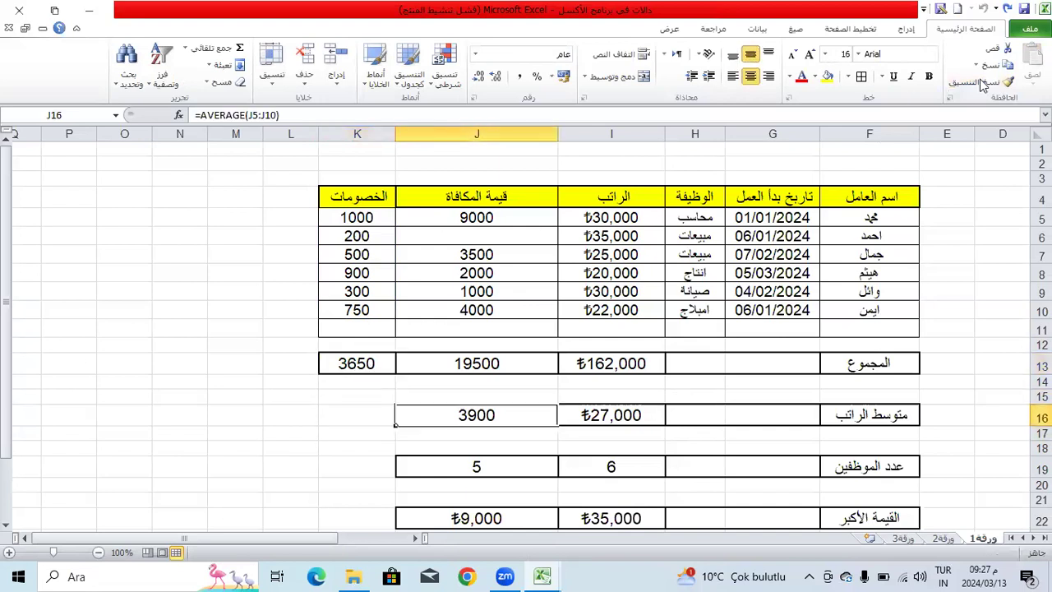
click(979, 82)
click(294, 418)
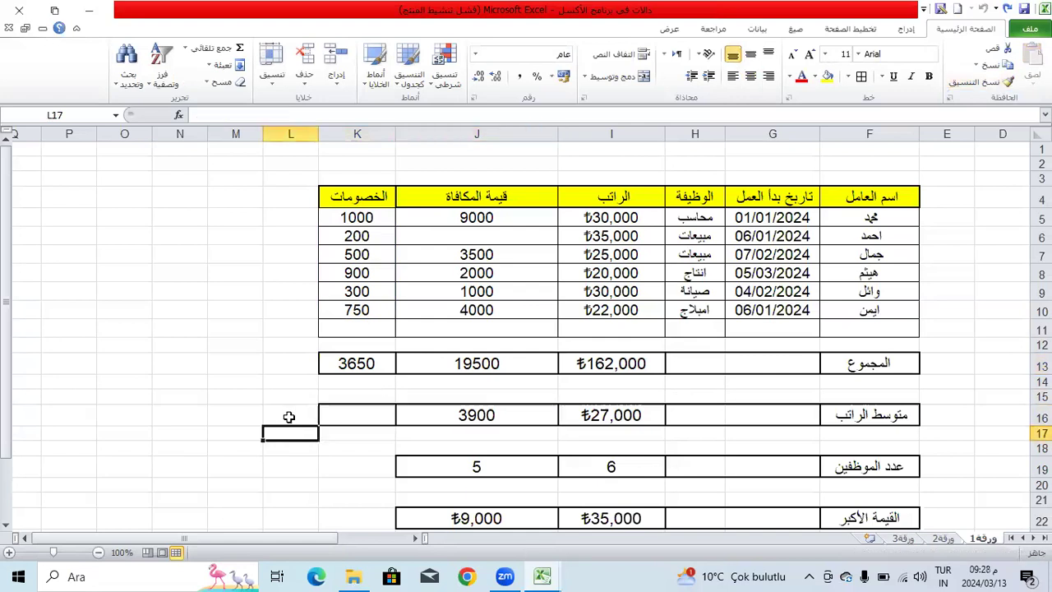
Calculate the average deduction in K16 with the formula =AVERAGE(K5:K10).
click(347, 415)
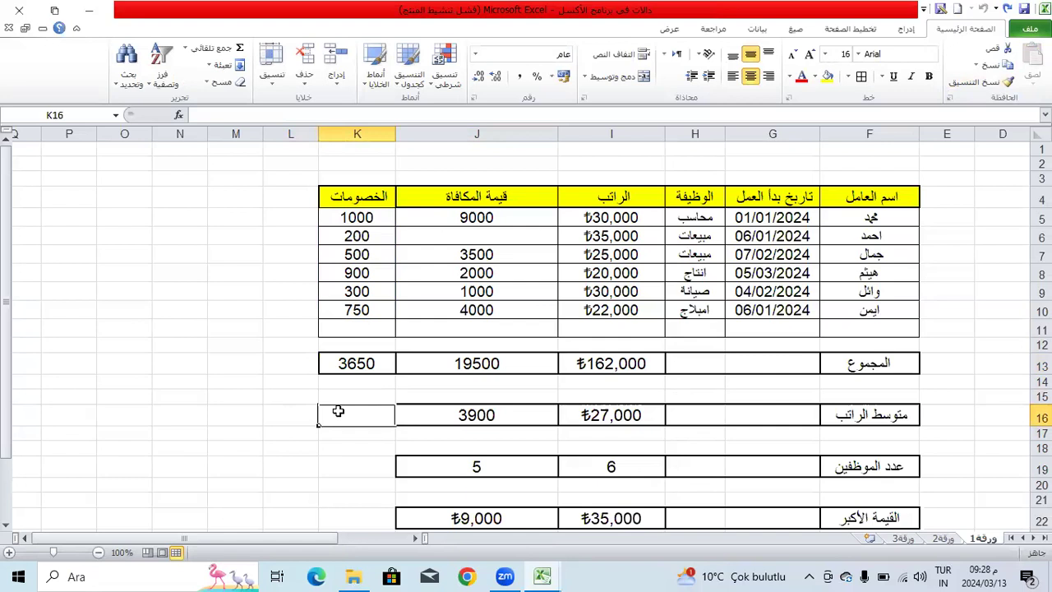
text(=A)
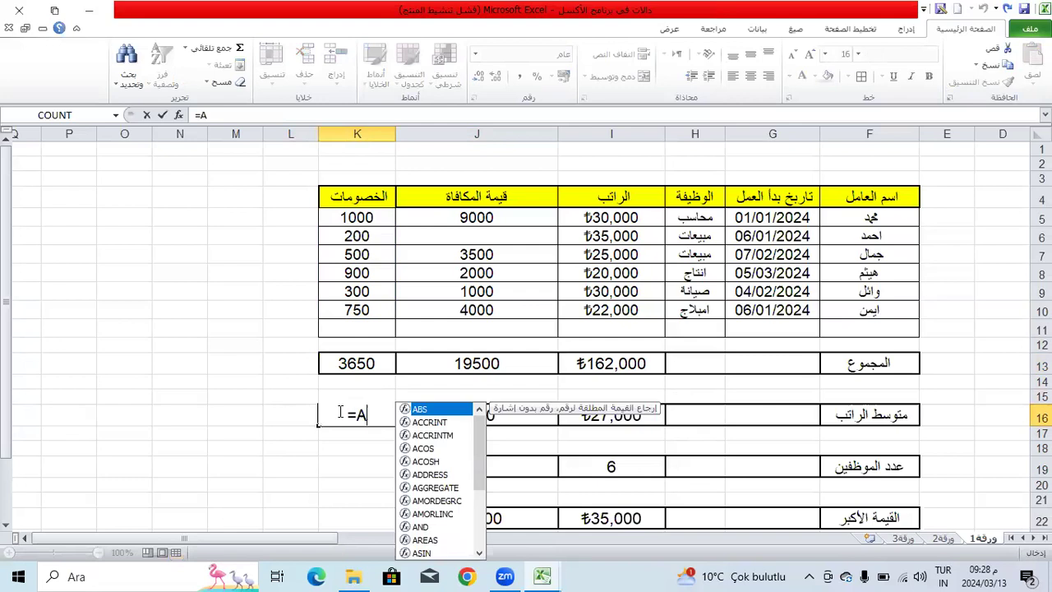
text(VE)
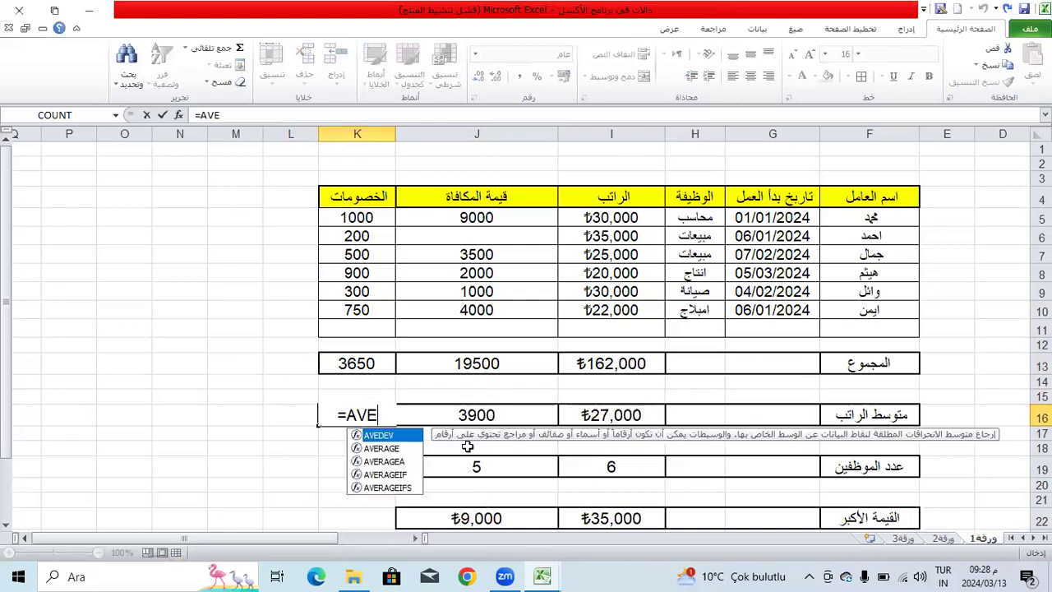
double_click(382, 450)
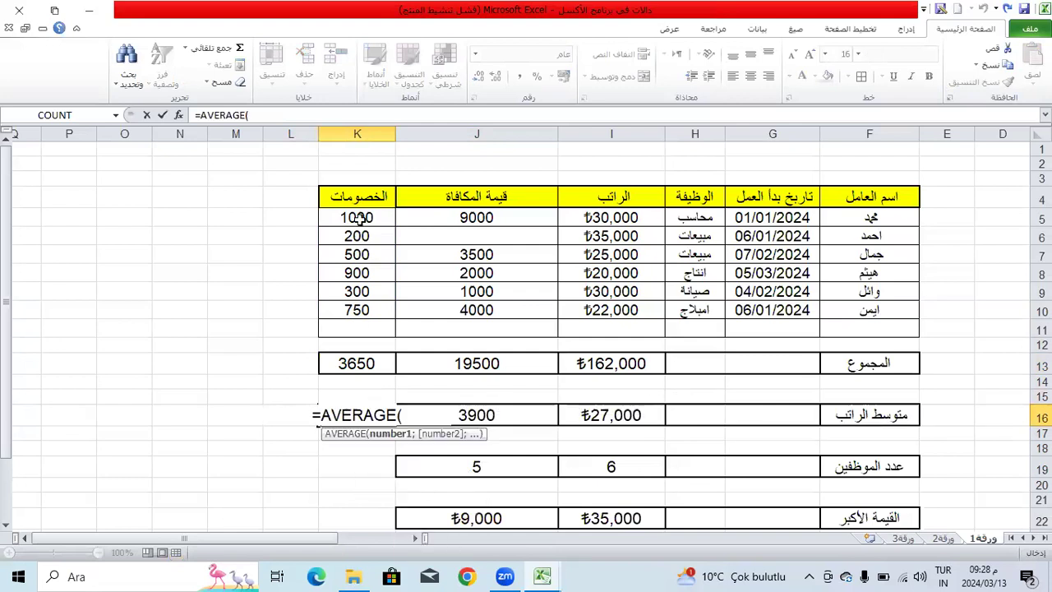
click(357, 217)
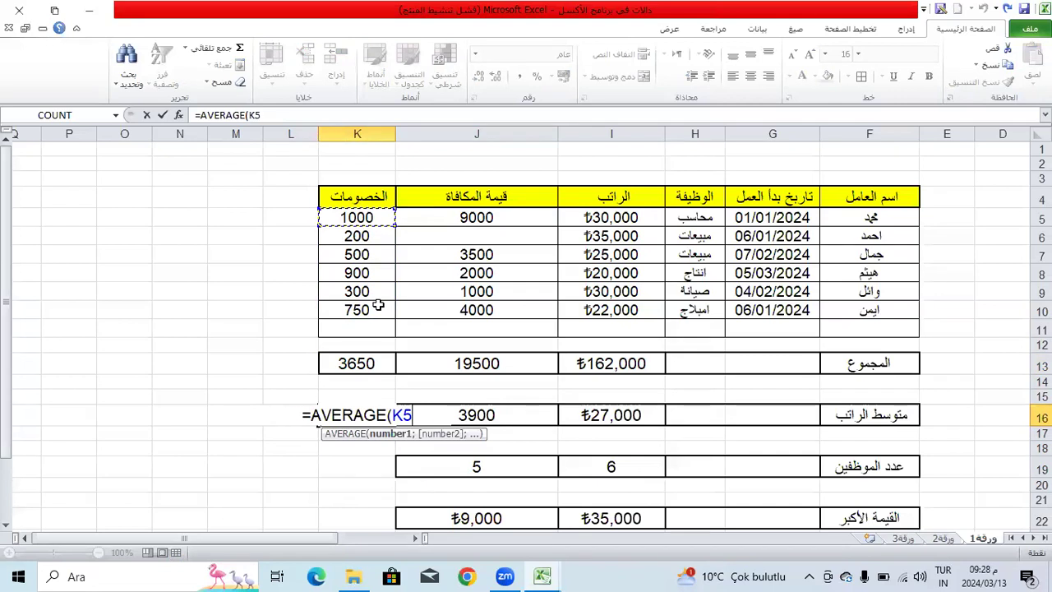
shift+click(377, 306)
text())
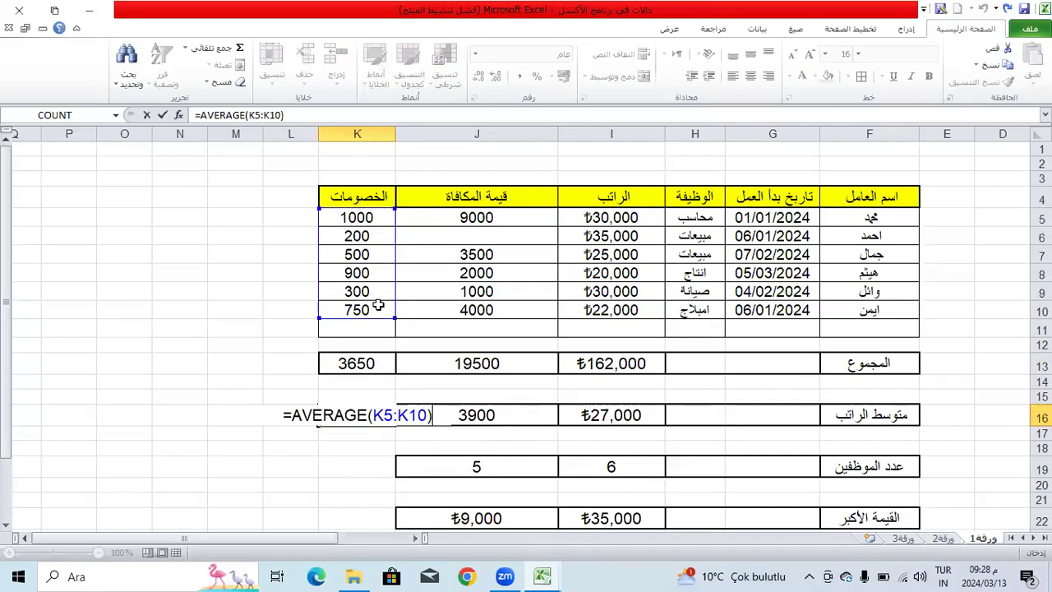
key(Return)
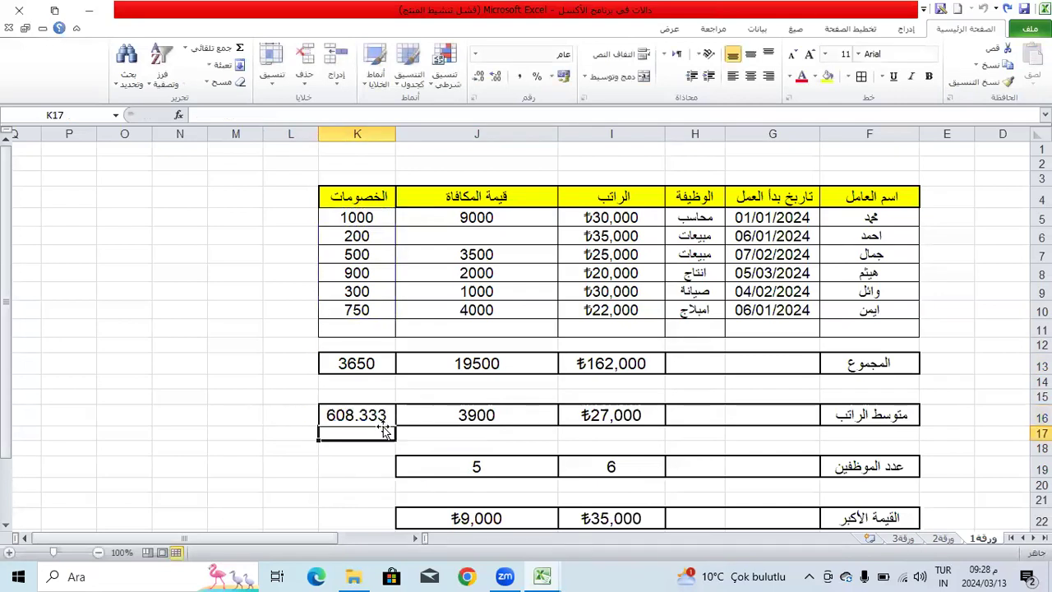
Check the average of K5:K10 against K16, and display K16 with two decimal places.
key(Up)
drag(333, 218, 353, 305)
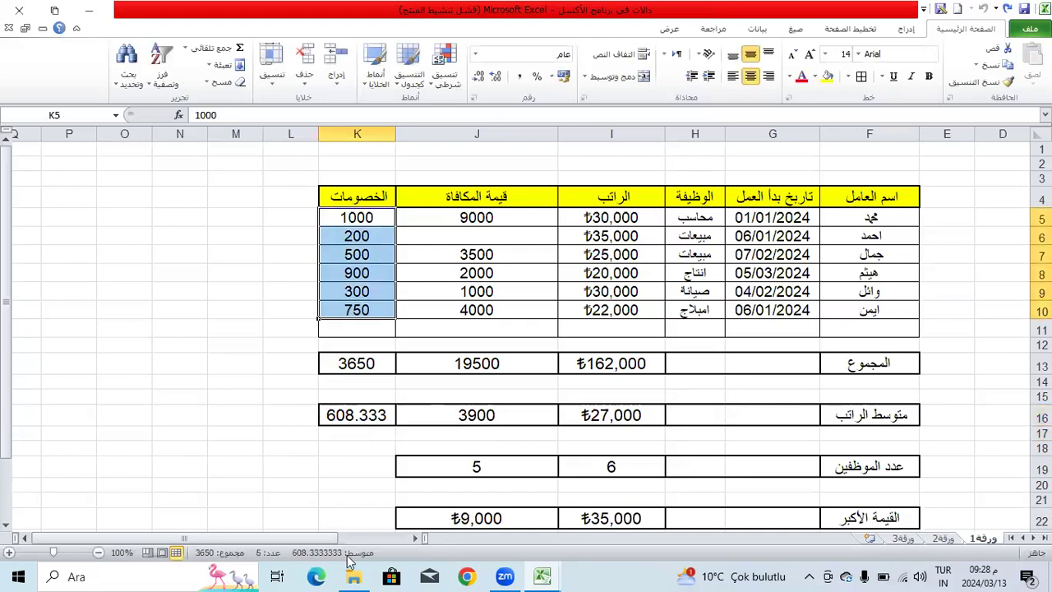
click(377, 414)
key(ctrl+shift+period)
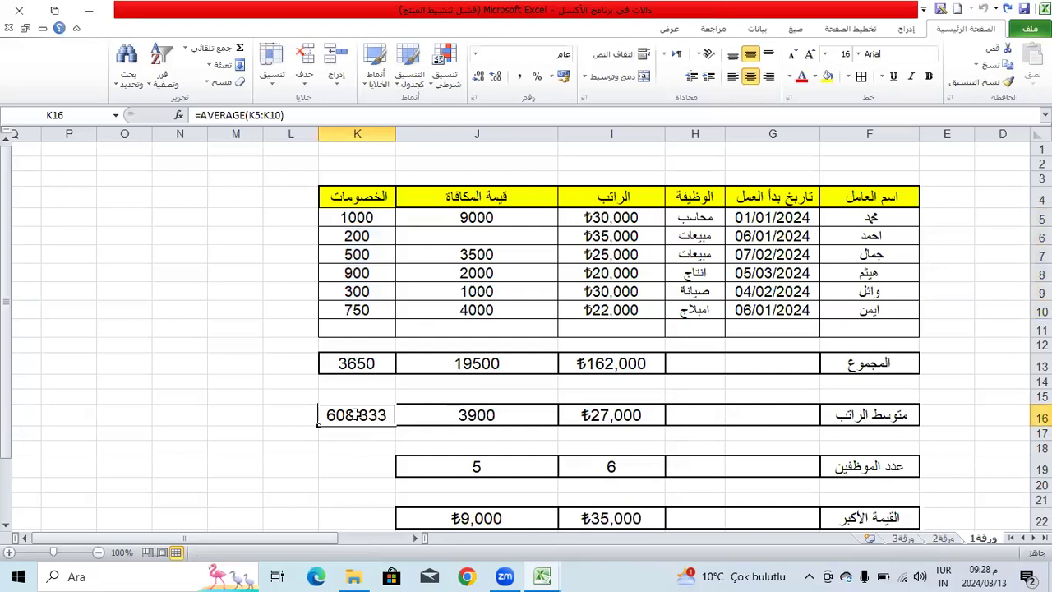
double_click(477, 77)
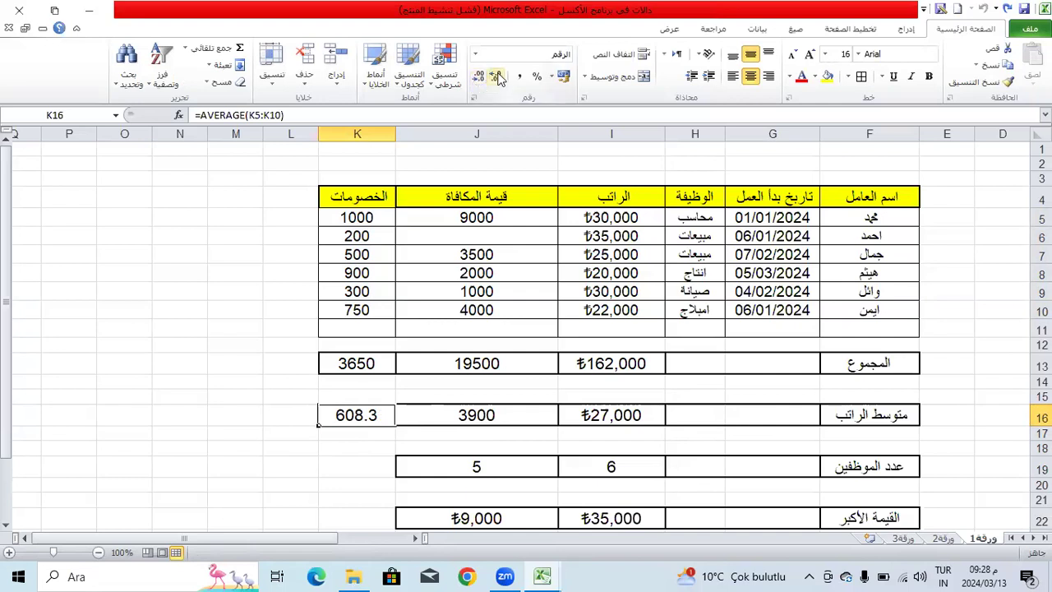
click(497, 77)
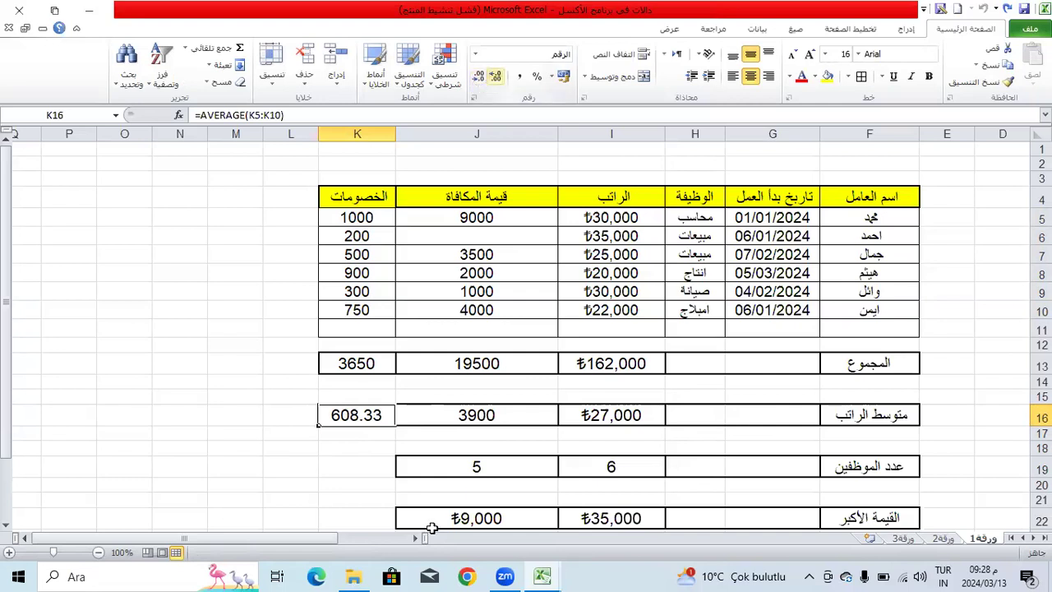
Copy the formatting of the bonus count in J19 onto K19.
click(404, 467)
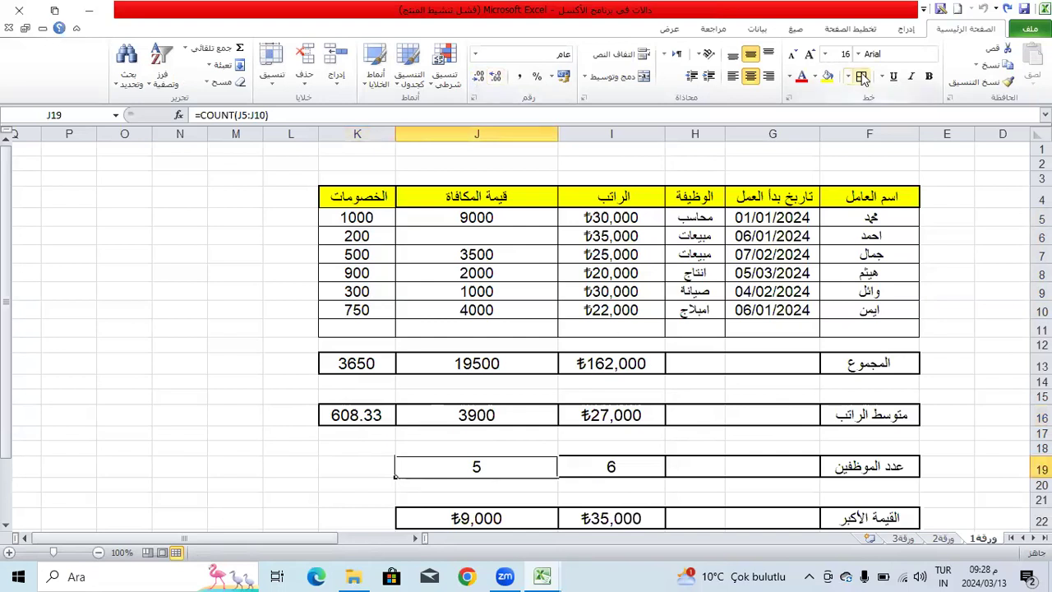
click(982, 84)
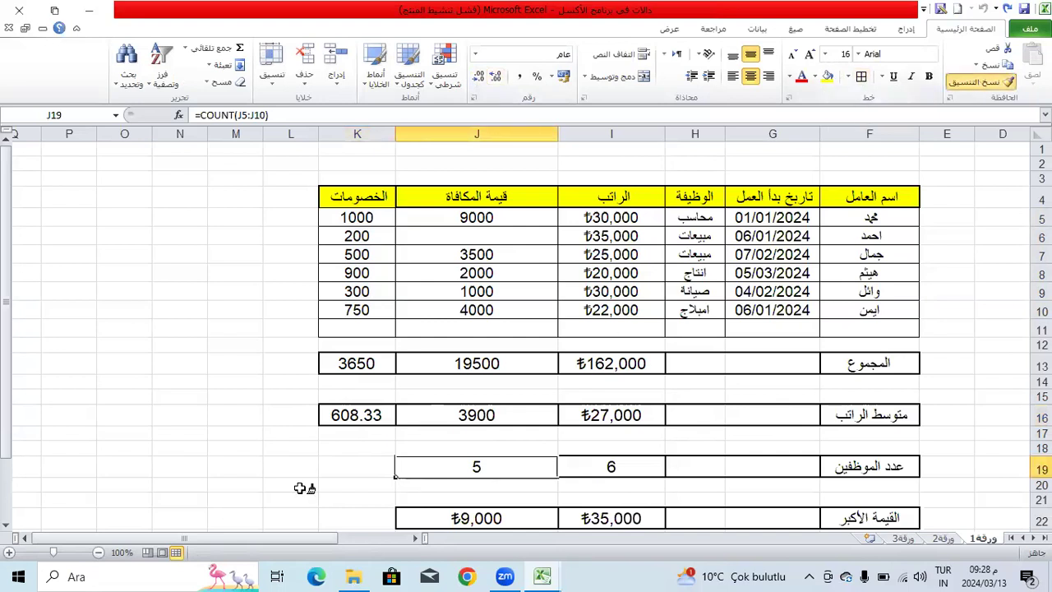
click(351, 470)
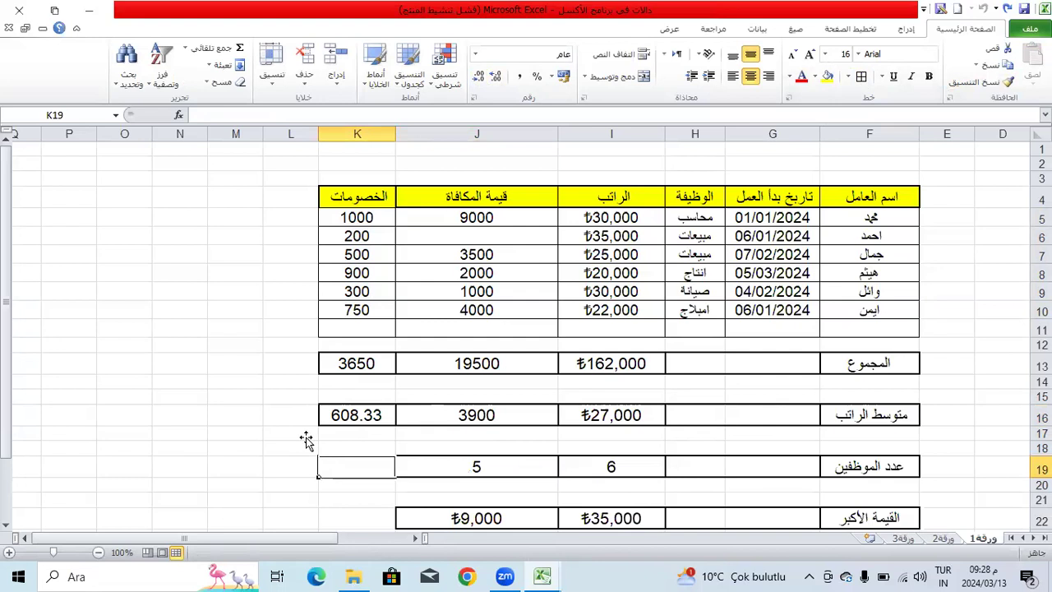
Count the deduction entries in K19 with the formula =COUNT(K5:K10).
text(=)
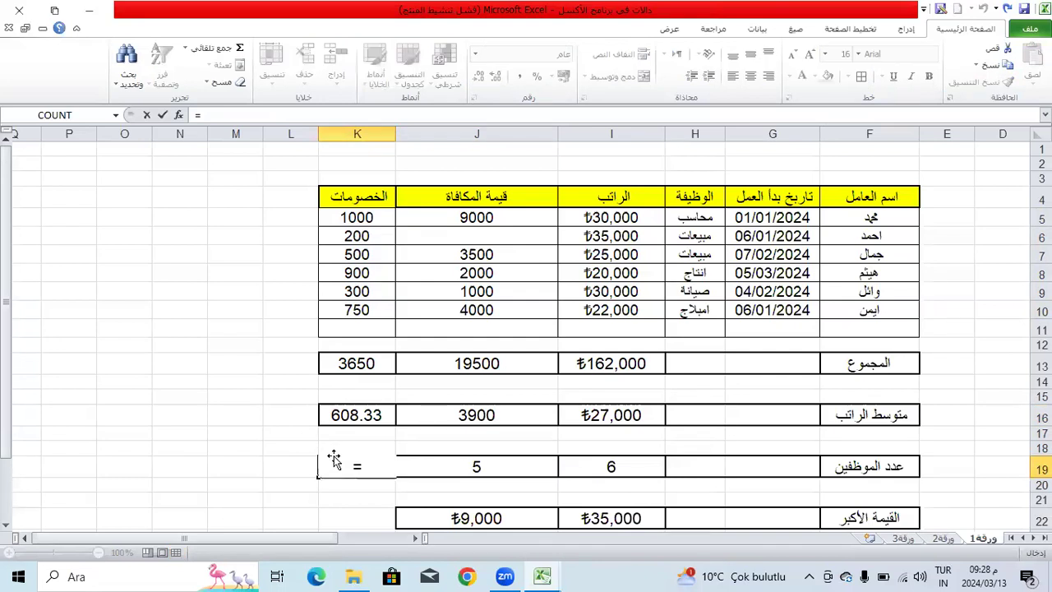
key(BackSpace)
text(=COUN)
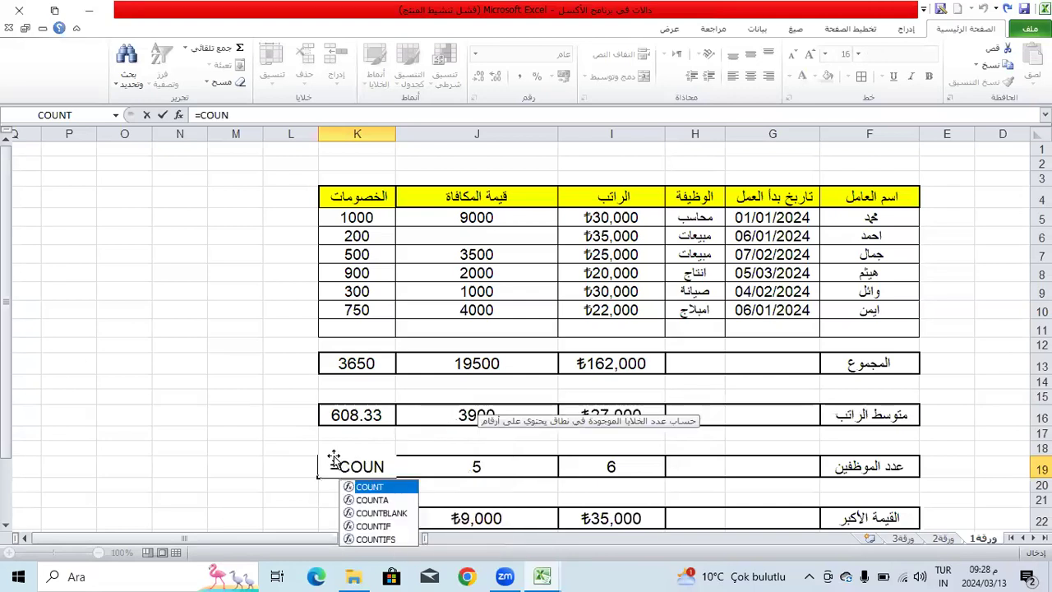
double_click(371, 488)
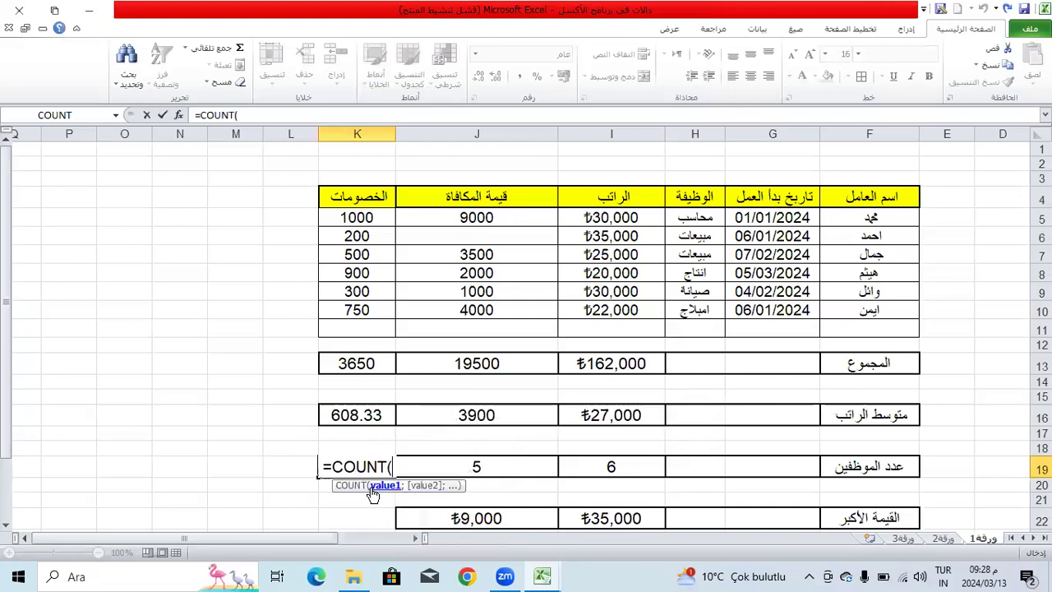
drag(352, 217, 352, 235)
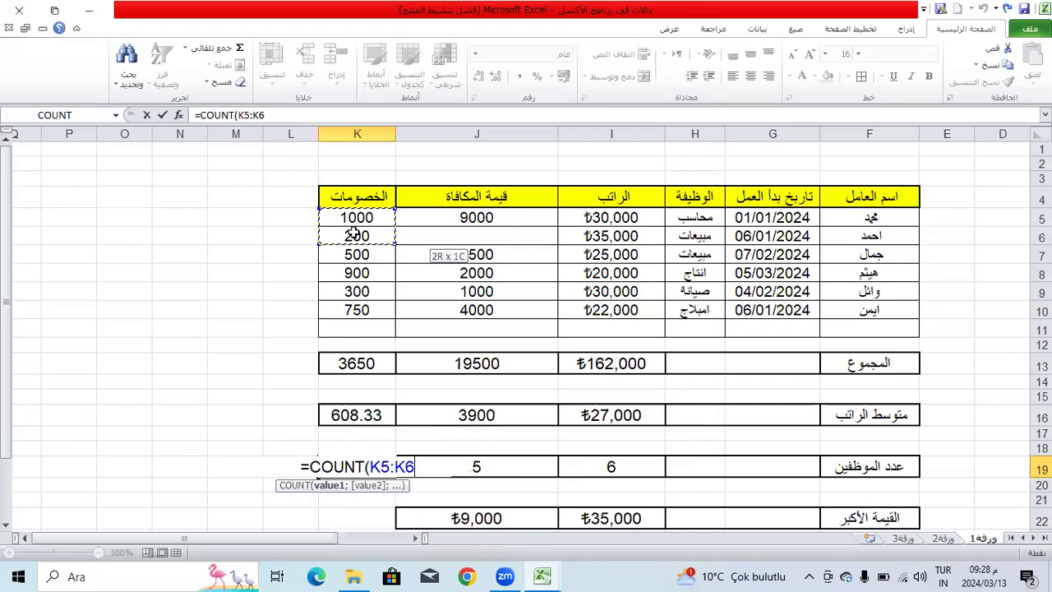
drag(352, 306, 352, 306)
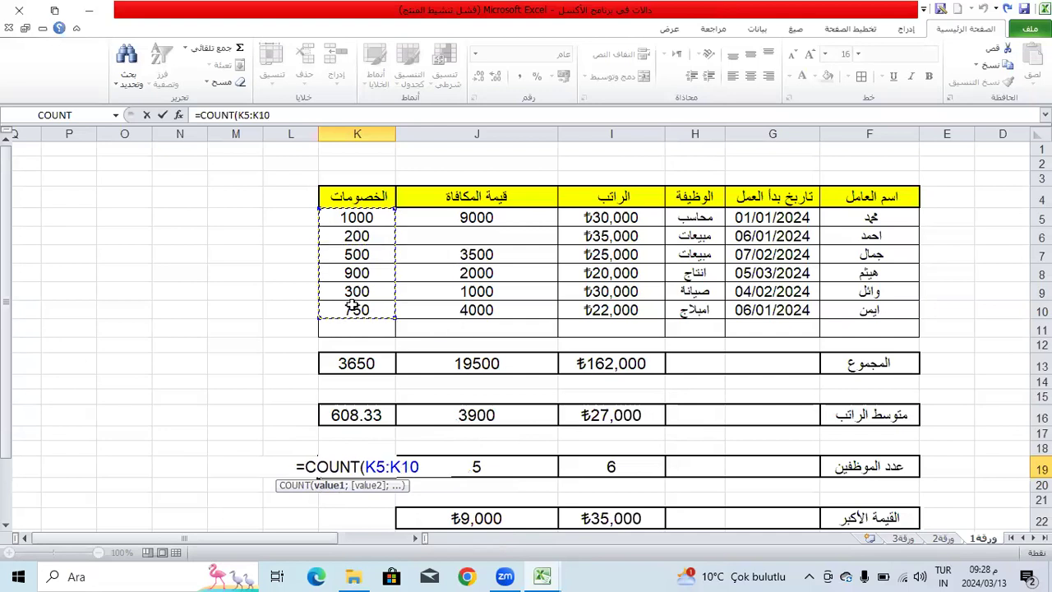
key(Return)
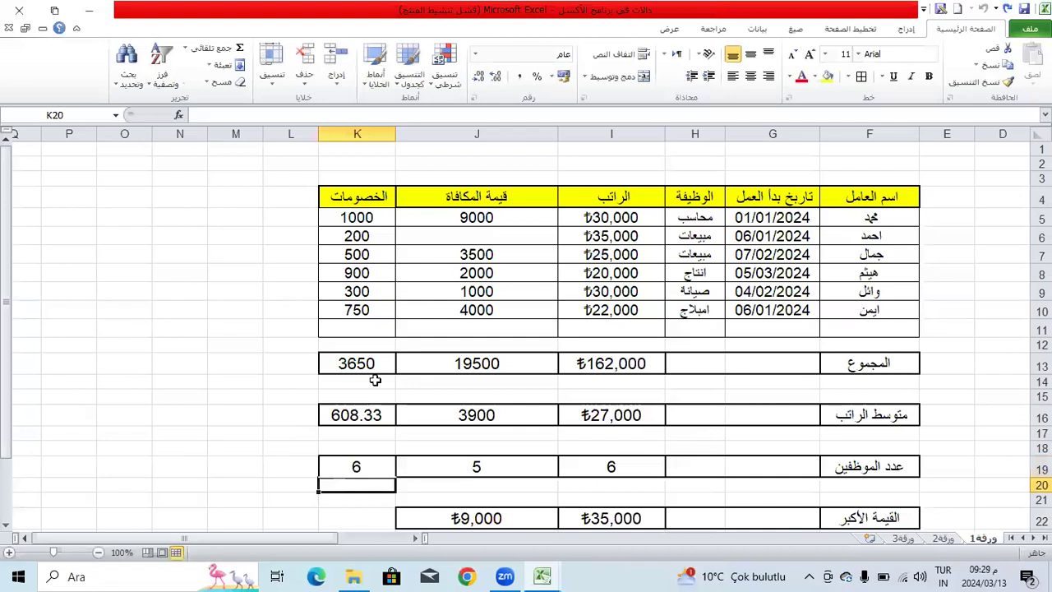
key(Up)
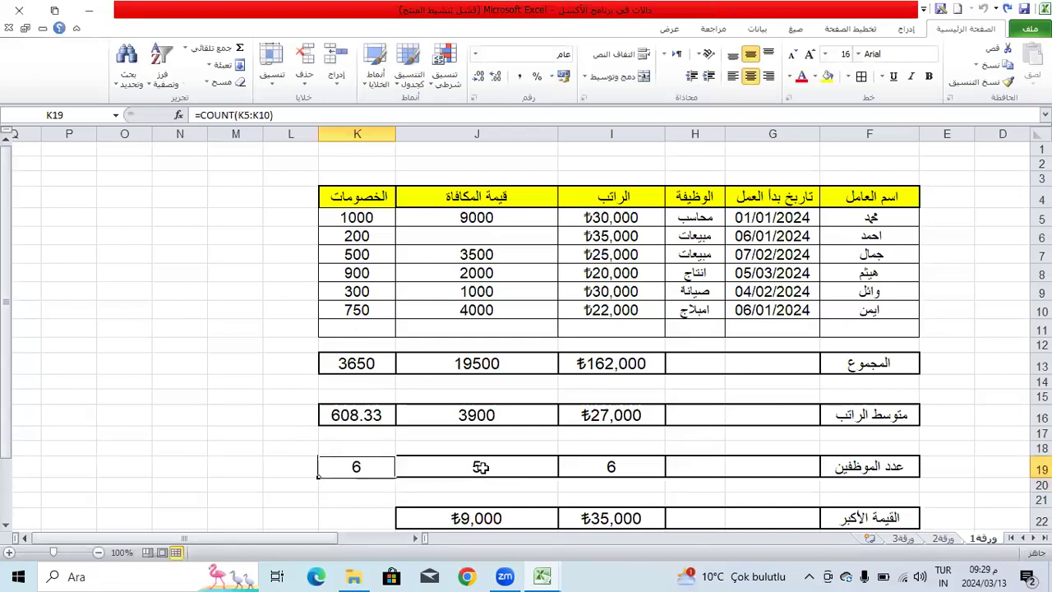
Copy the formatting of the largest bonus in J22 onto K22.
scroll(390, 479, down, 2)
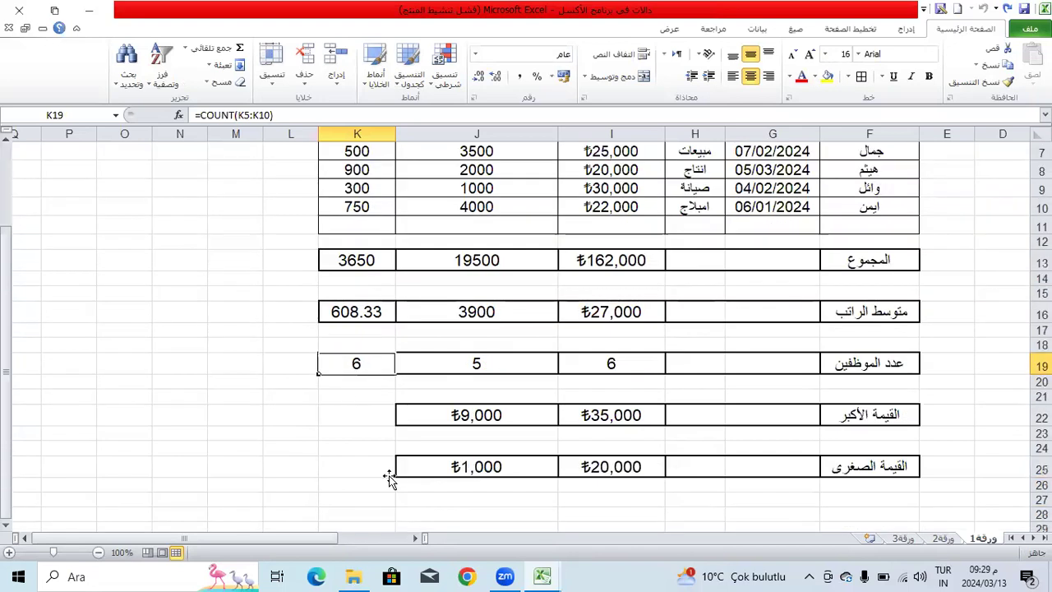
key(Down)
key(Down)
key(Down)
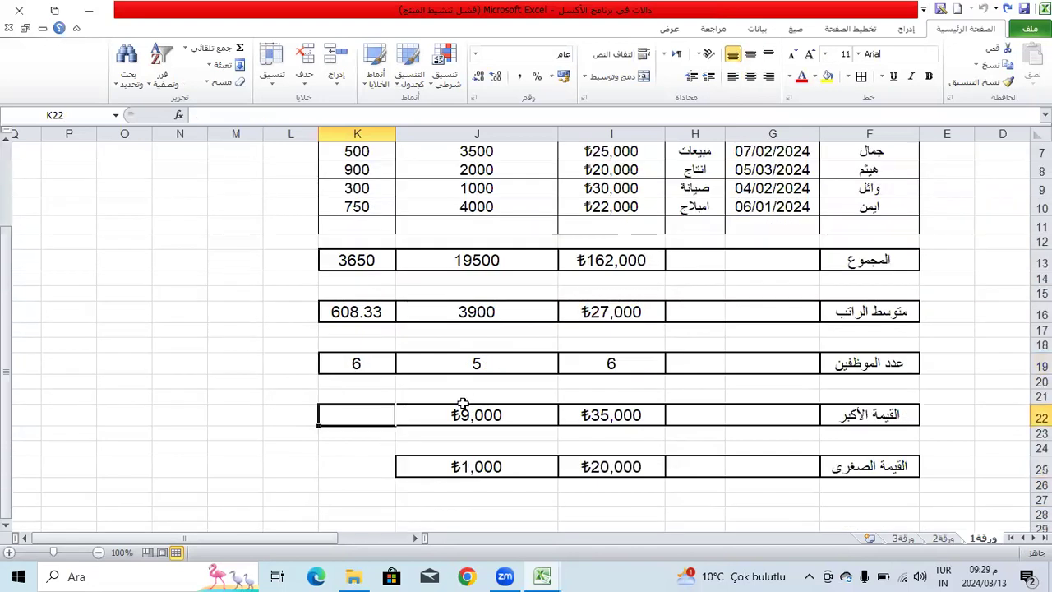
click(452, 411)
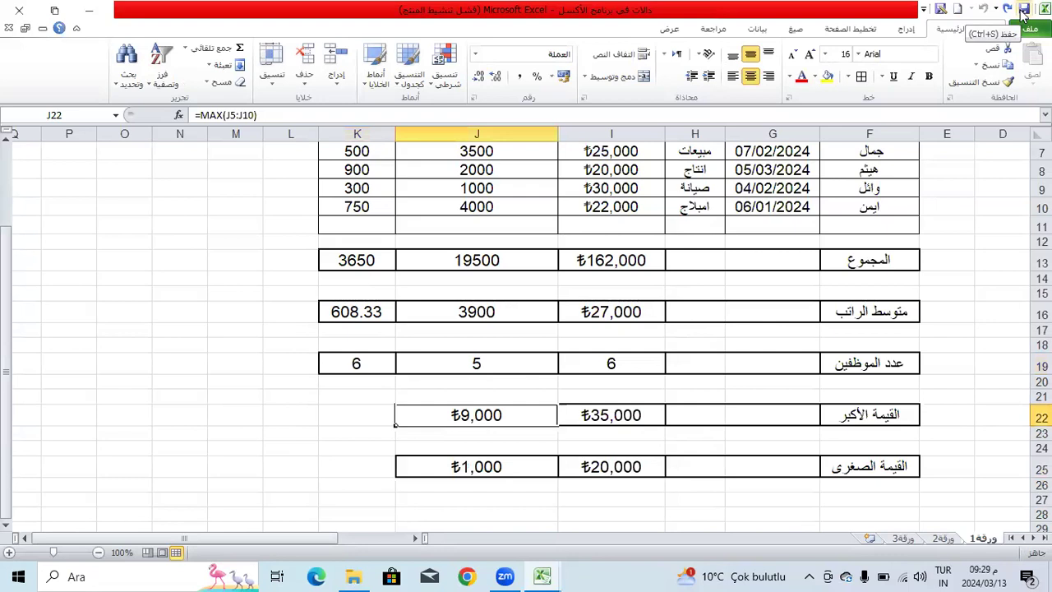
click(982, 81)
click(379, 417)
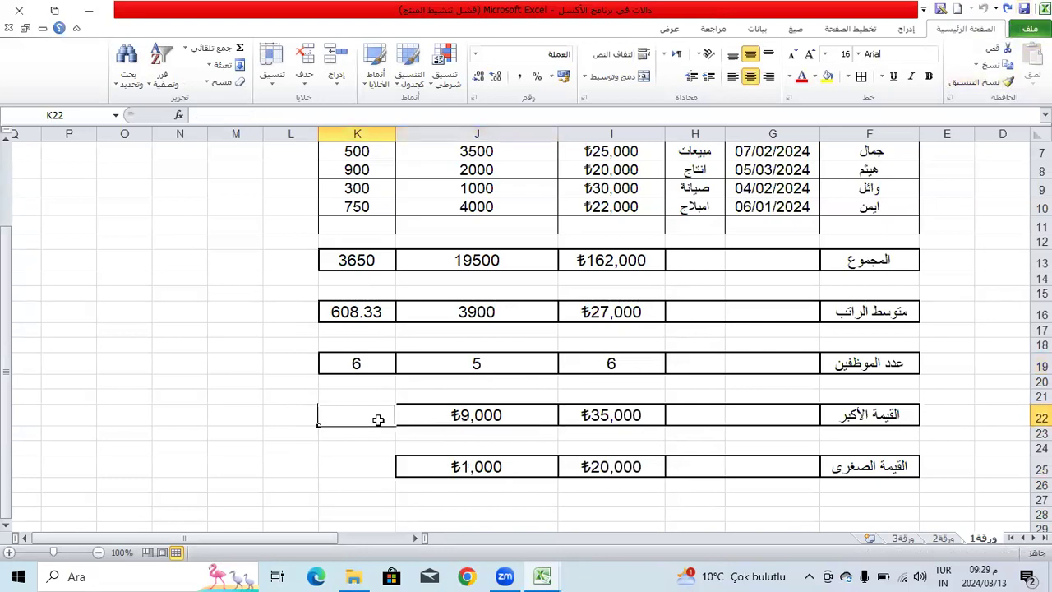
Copy the formatting of the smallest bonus in J25 onto K25.
click(416, 467)
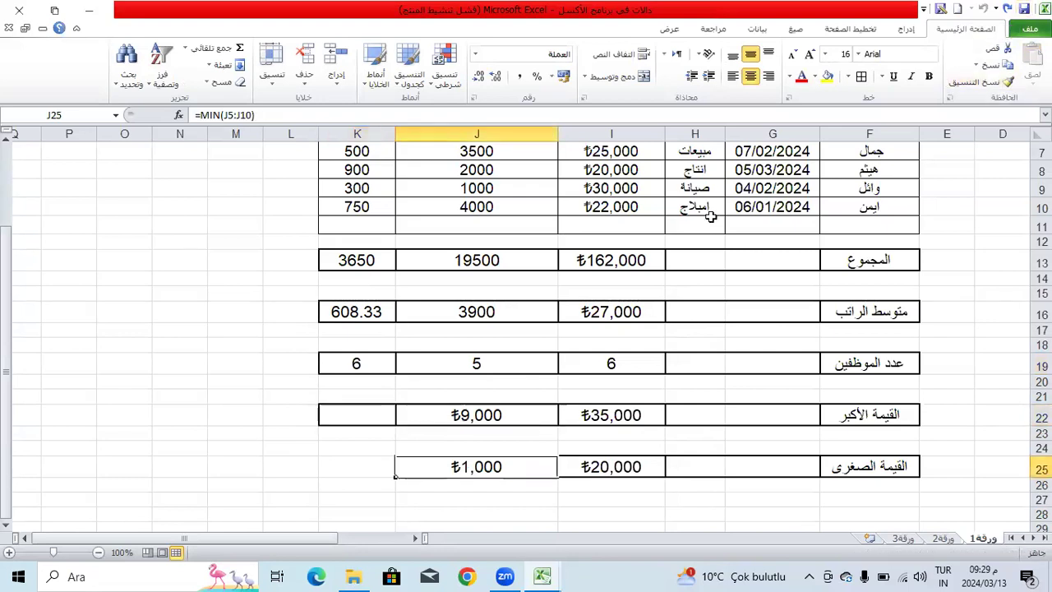
click(1005, 82)
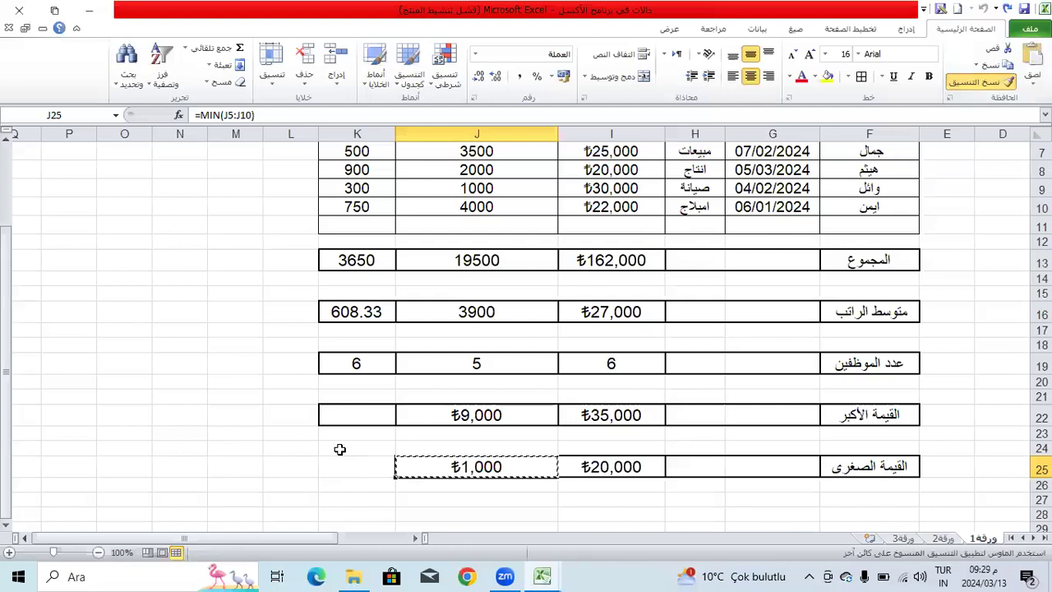
click(340, 460)
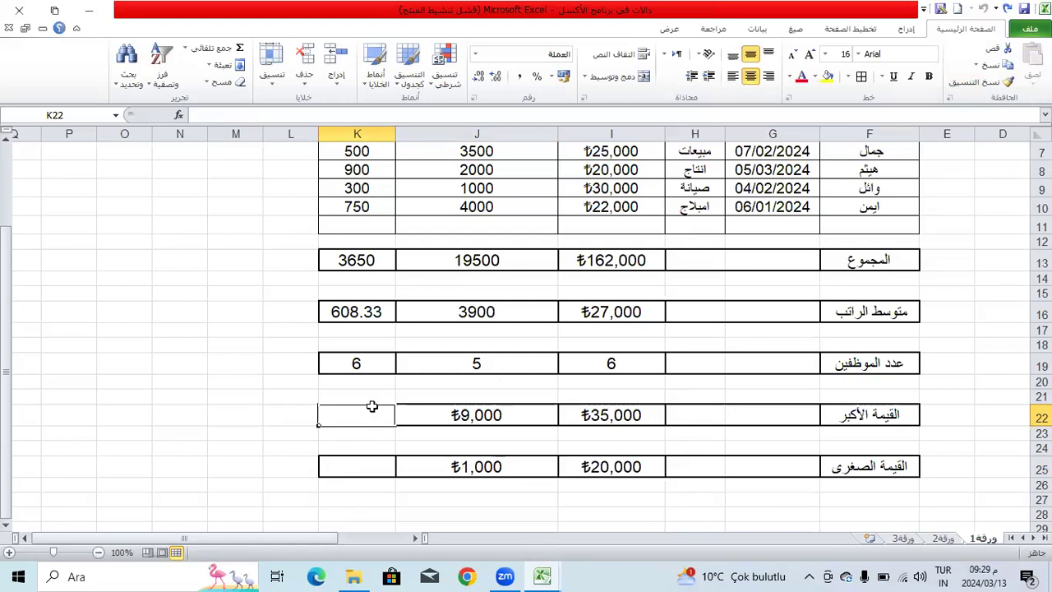
Calculate the largest deduction in K22 with the MAX function over K5:K10.
text(=MA)
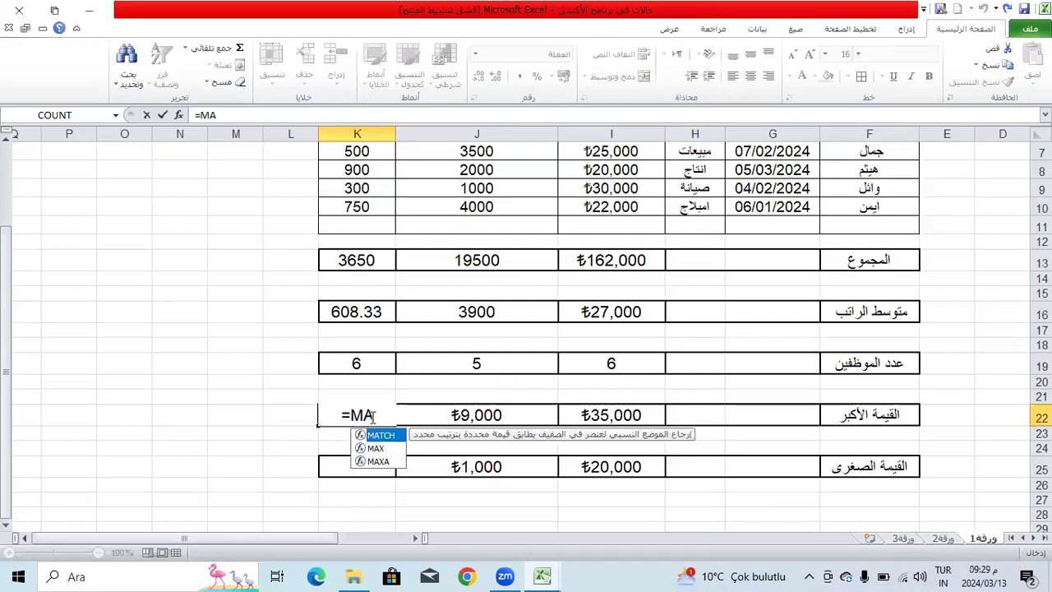
text(X()
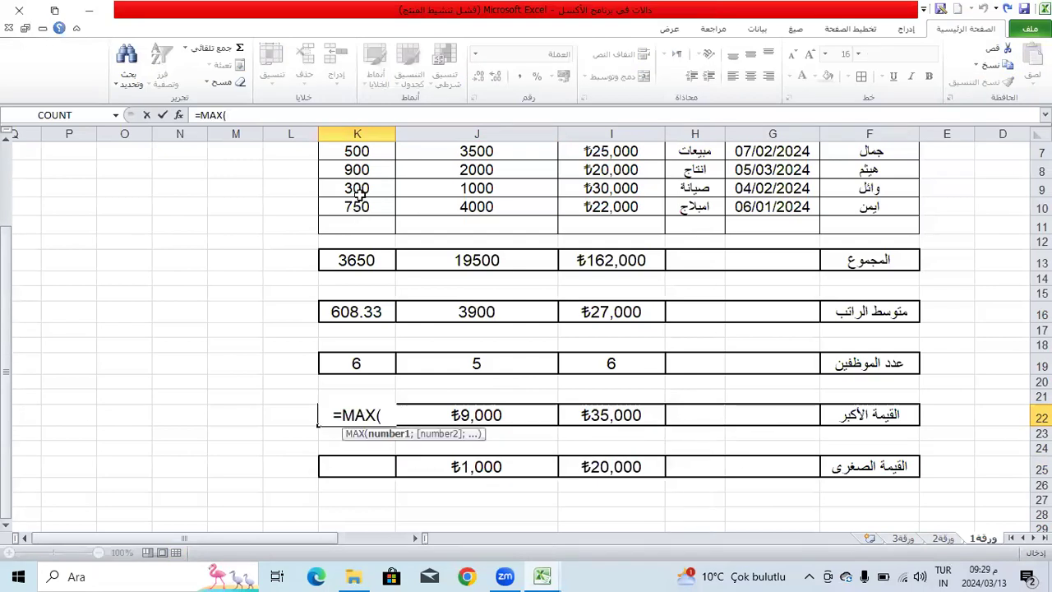
scroll(357, 193, up, 1)
drag(353, 172, 385, 259)
key(Return)
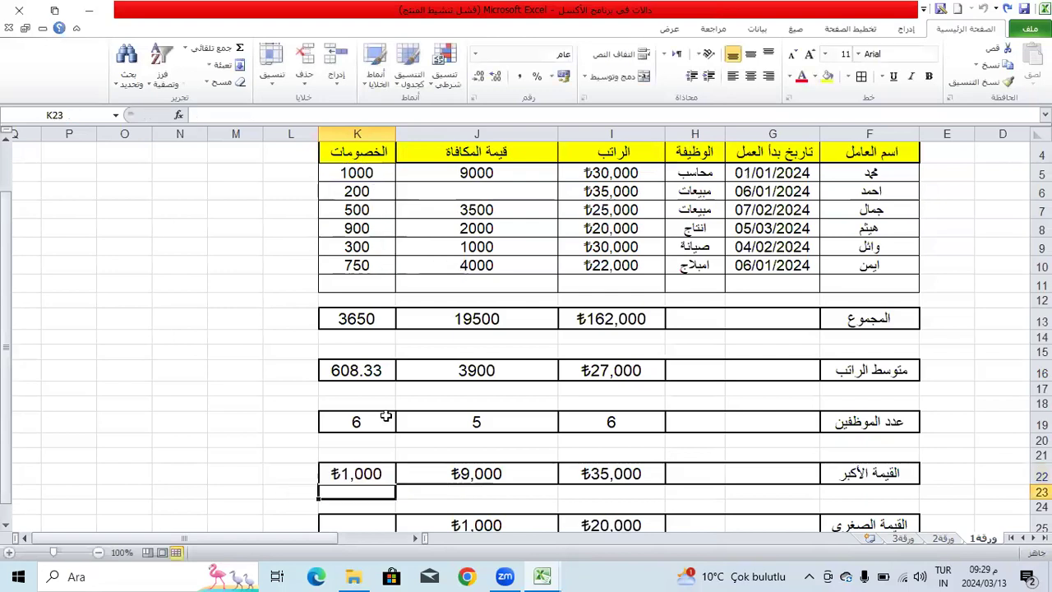
Calculate the smallest deduction in K25 with the MIN function over K5:K10.
scroll(388, 415, down, 1)
click(381, 459)
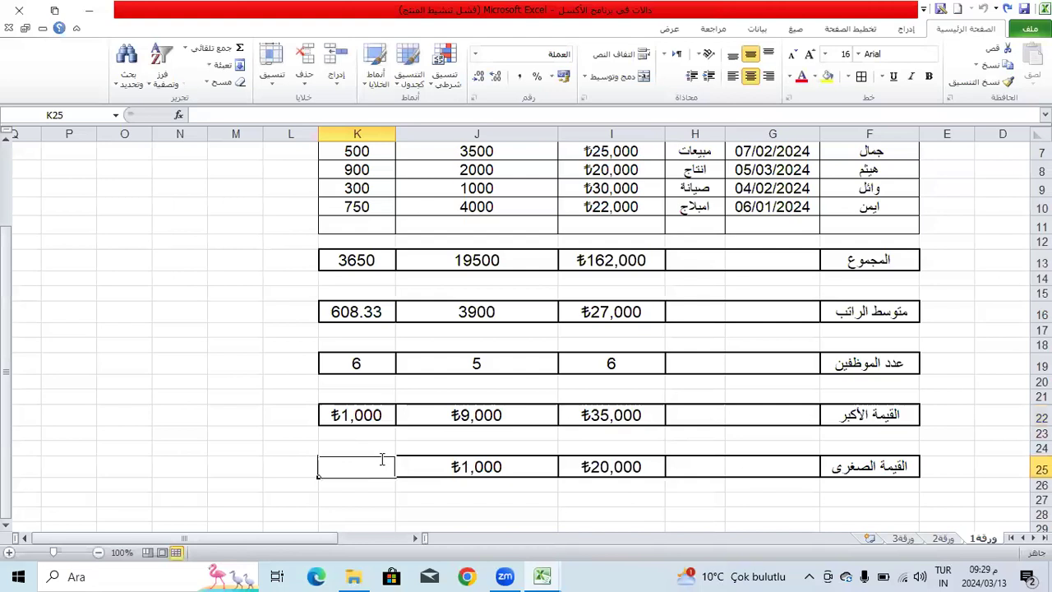
text(=)
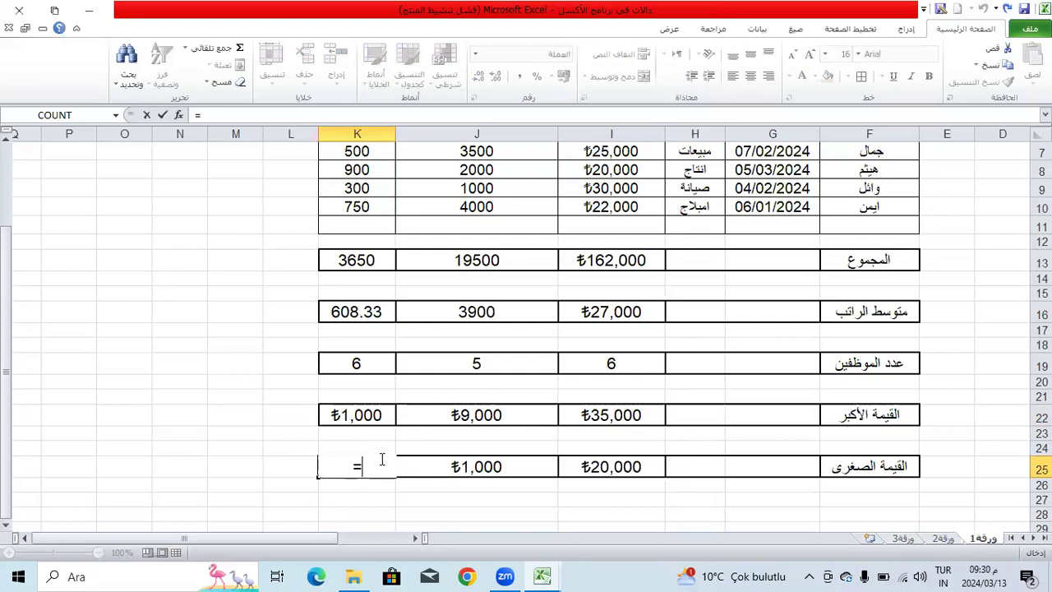
text(MIN()
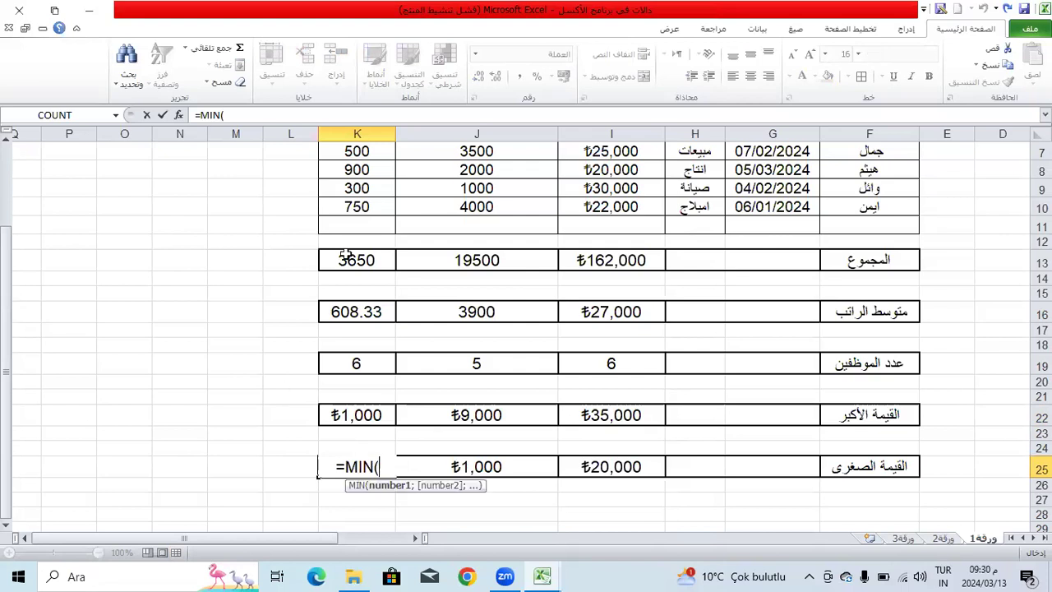
scroll(349, 212, up, 1)
drag(367, 173, 376, 265)
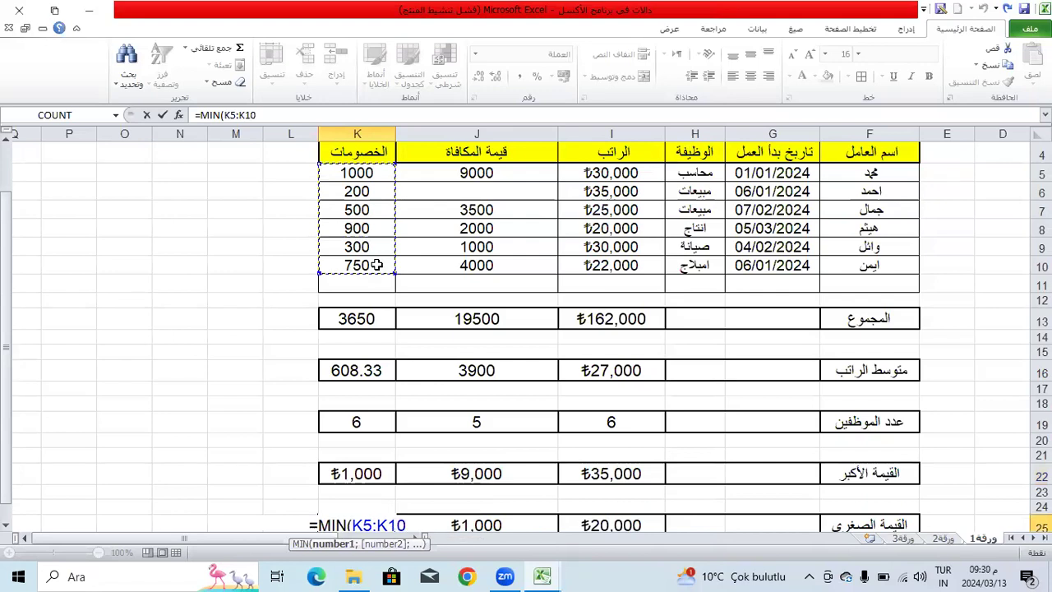
key(Return)
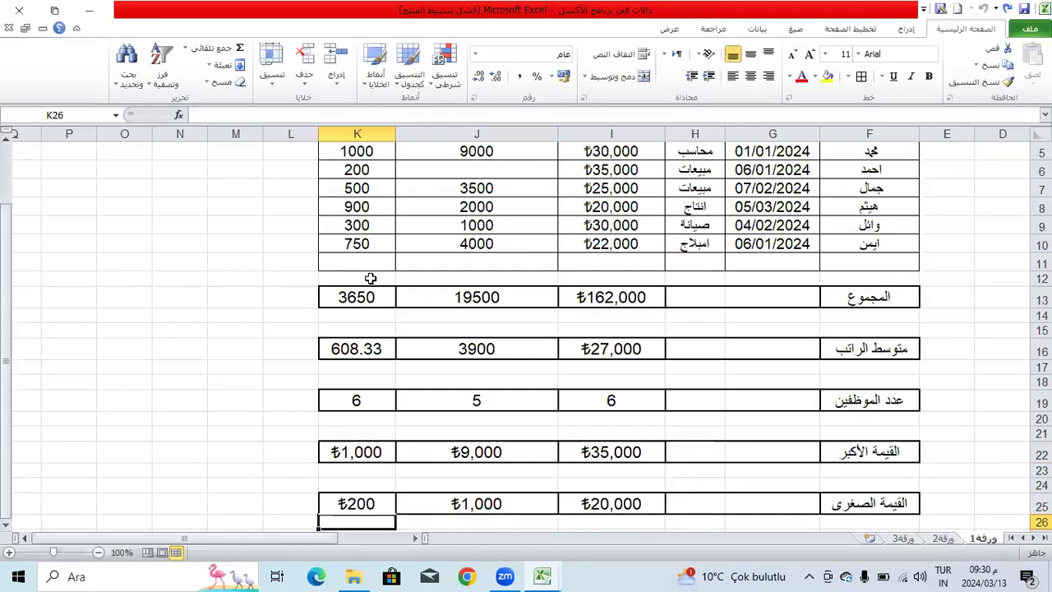
Enter the new column header الراتب الصافي in L4, beside the deductions header.
scroll(370, 279, down, 1)
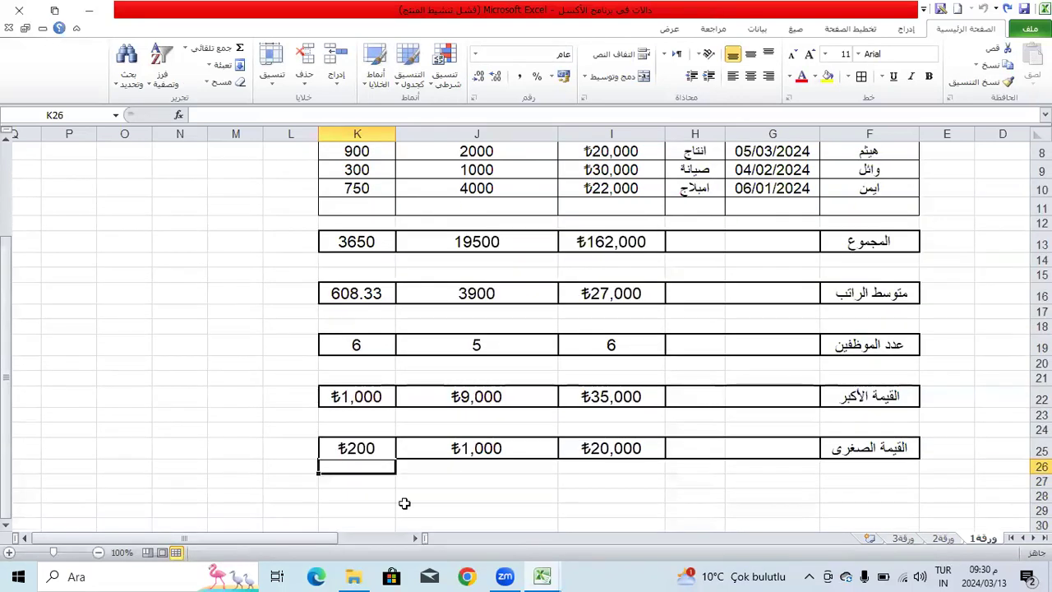
scroll(359, 192, up, 3)
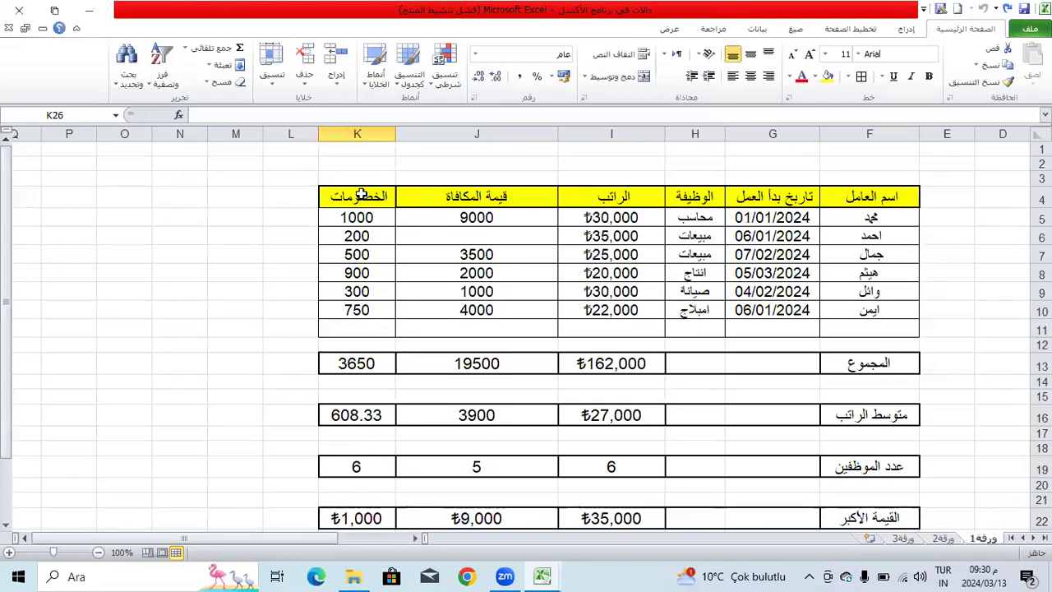
click(306, 195)
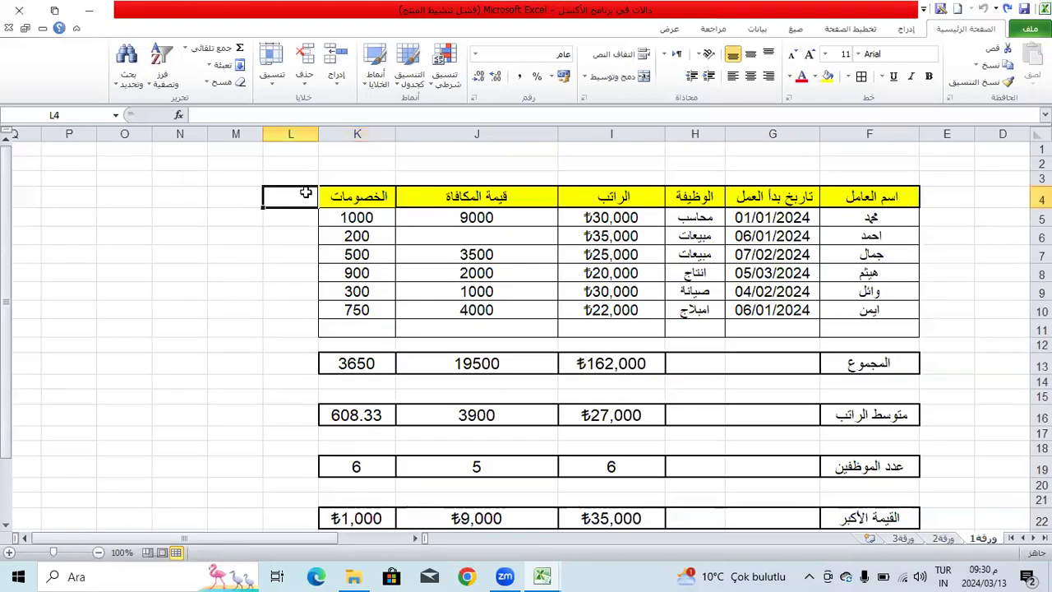
text(av)
key(BackSpace)
key(BackSpace)
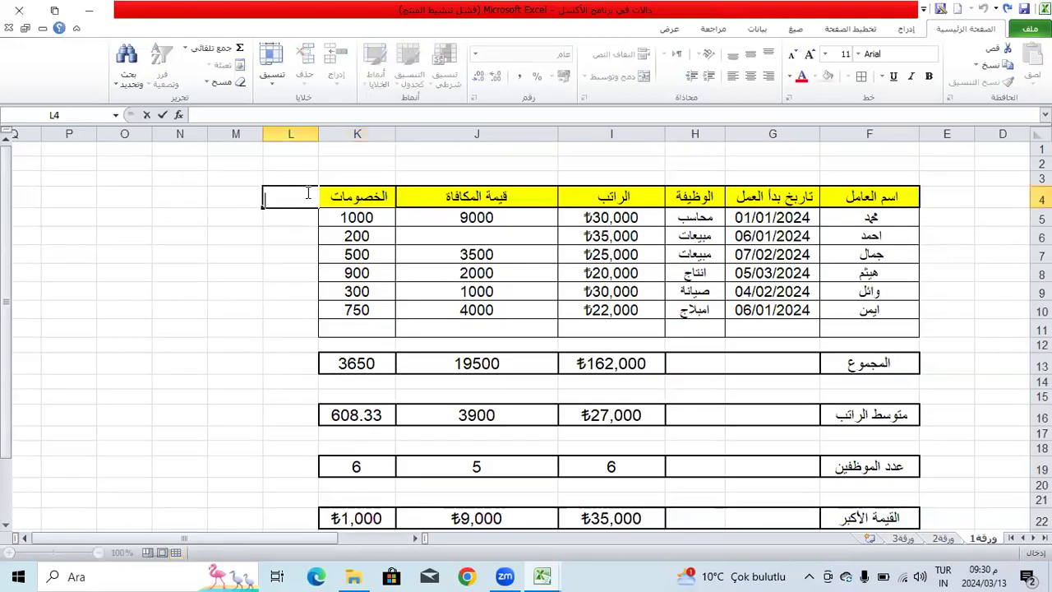
key(alt+shift)
key(alt+shift)
text(الراتب الصافي)
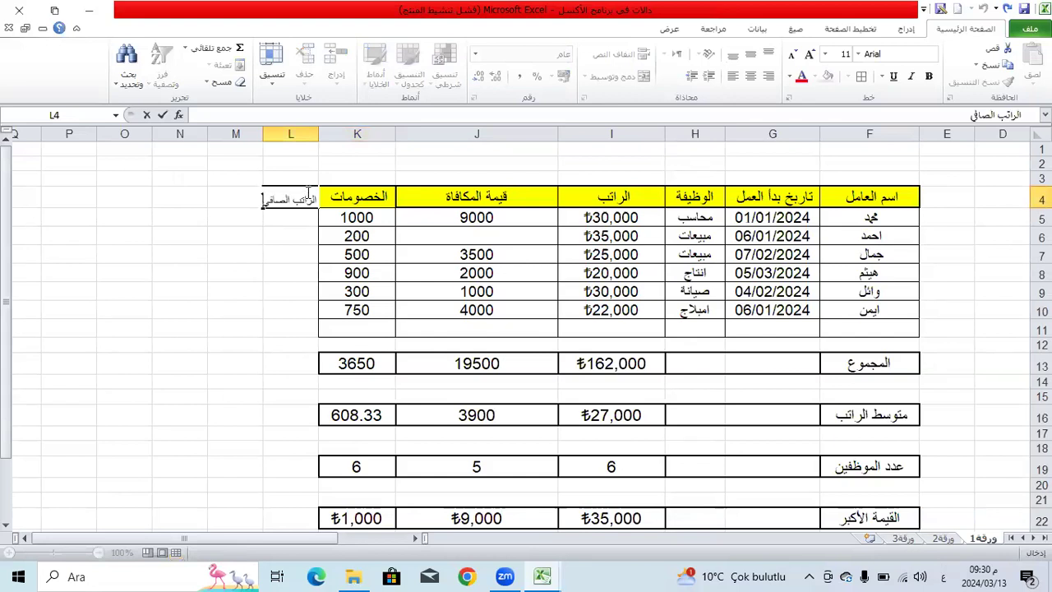
click(235, 273)
click(292, 195)
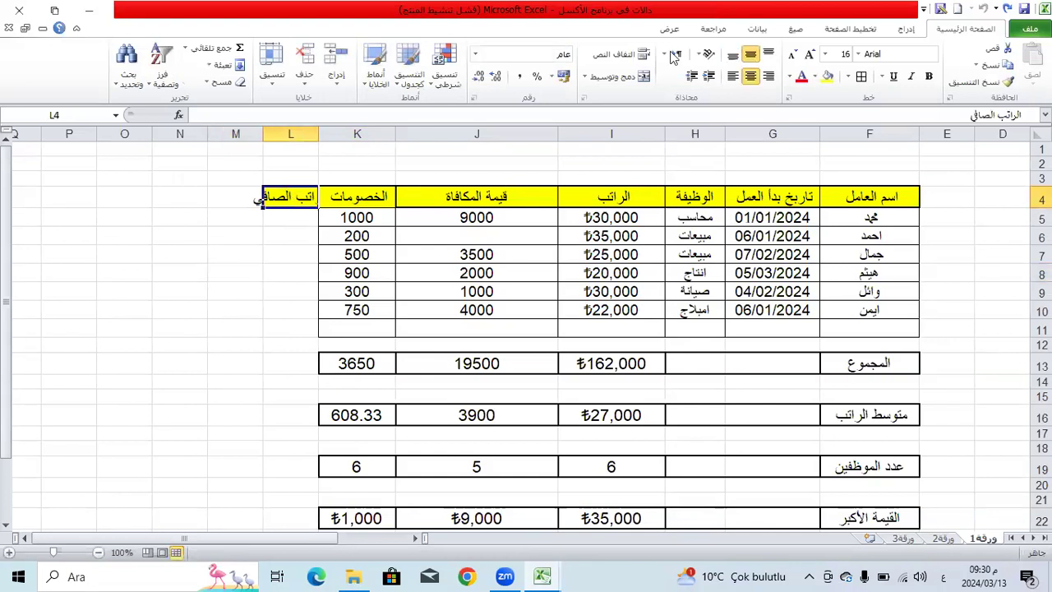
click(973, 82)
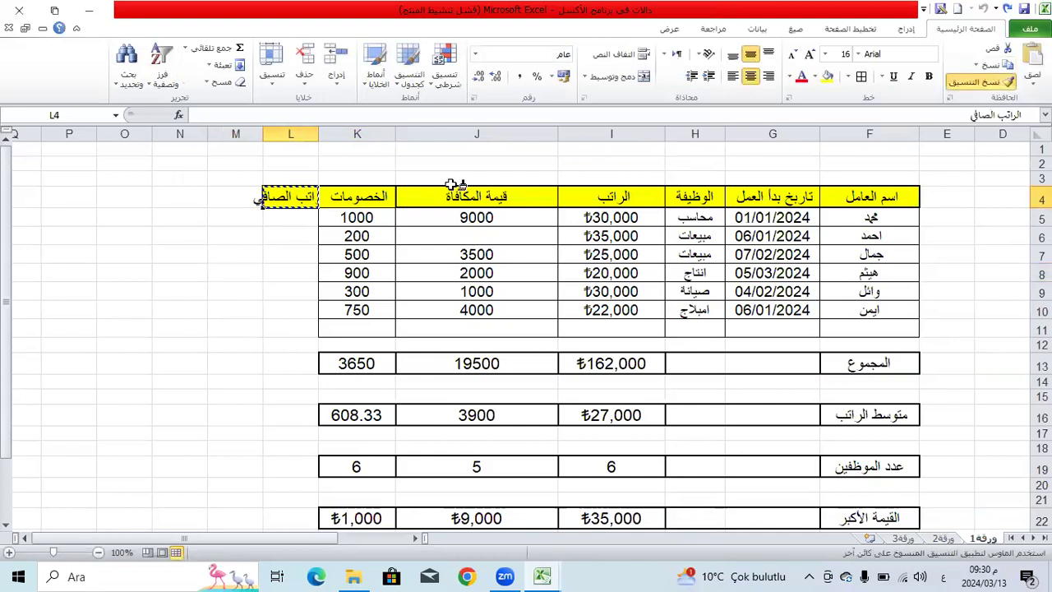
click(290, 198)
Copy the formatting of the deductions header in K4 onto the net salary header in L4.
click(357, 197)
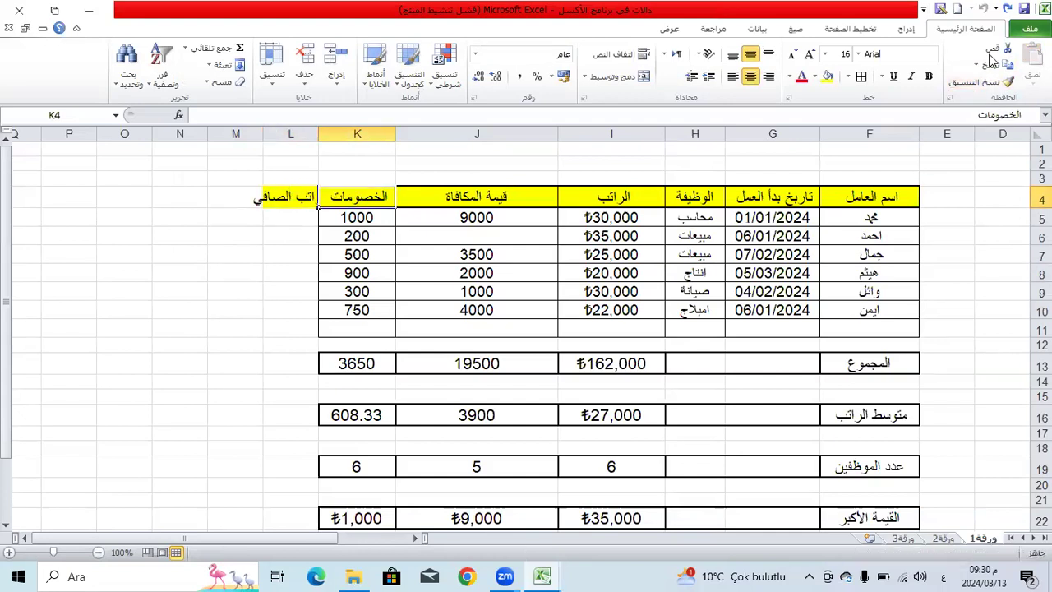
click(984, 84)
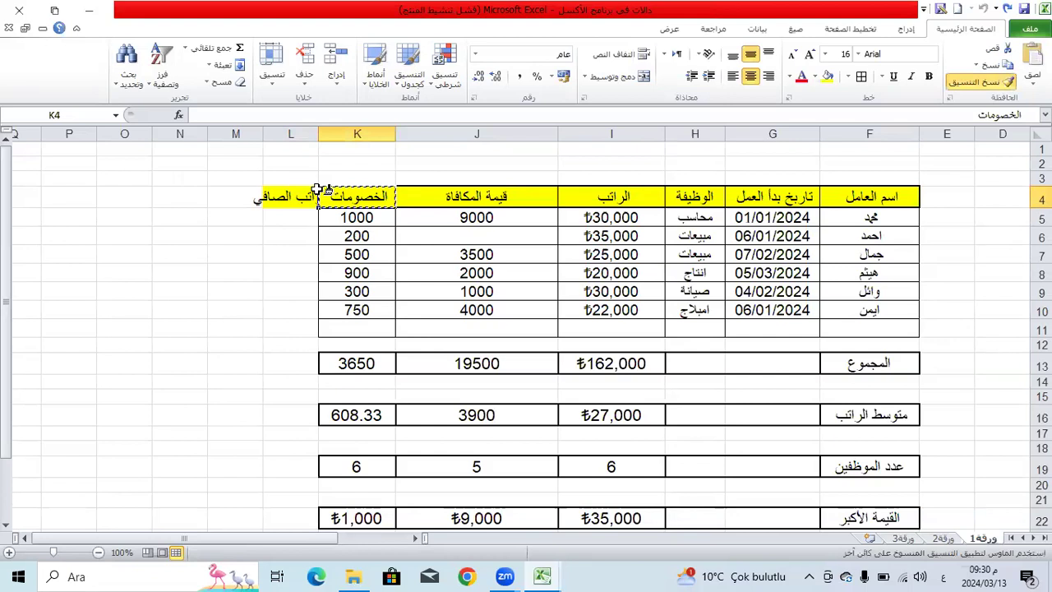
click(298, 197)
click(290, 254)
Copy the formatting of K5 onto the net salary cells L5:L11.
click(337, 219)
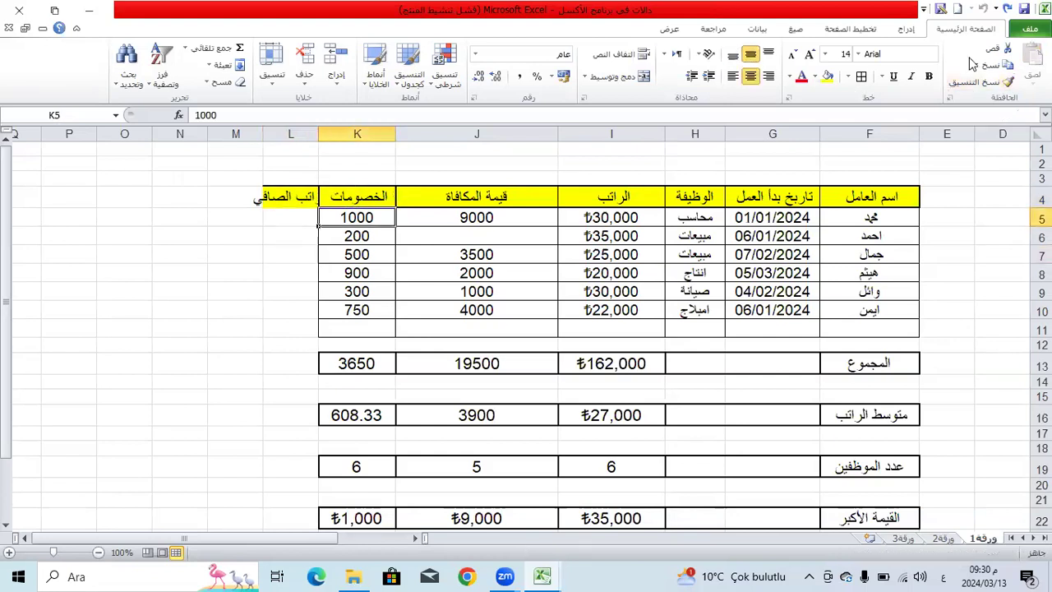
click(1006, 86)
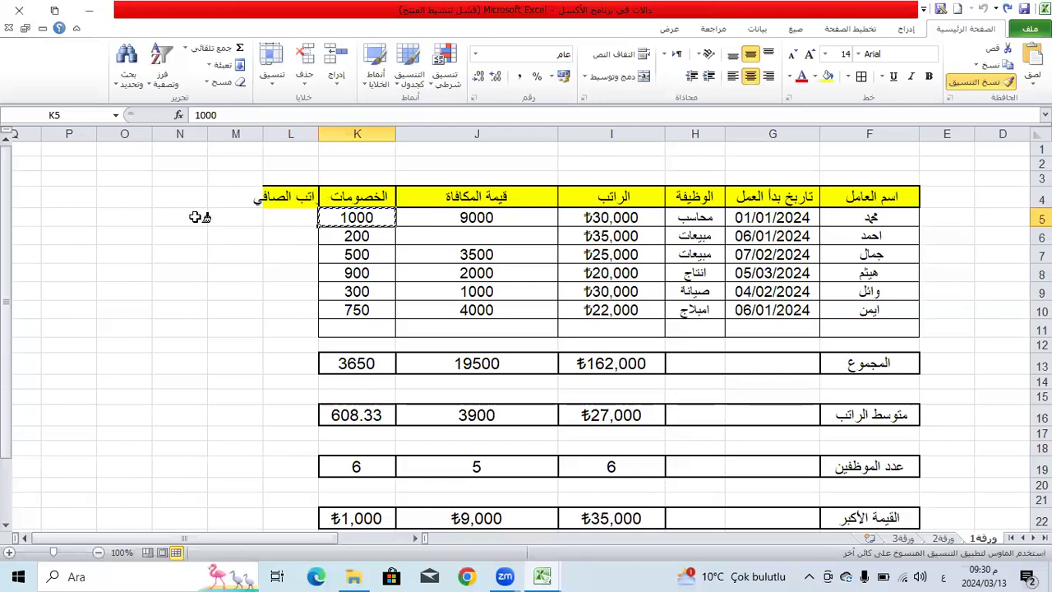
drag(288, 219, 302, 326)
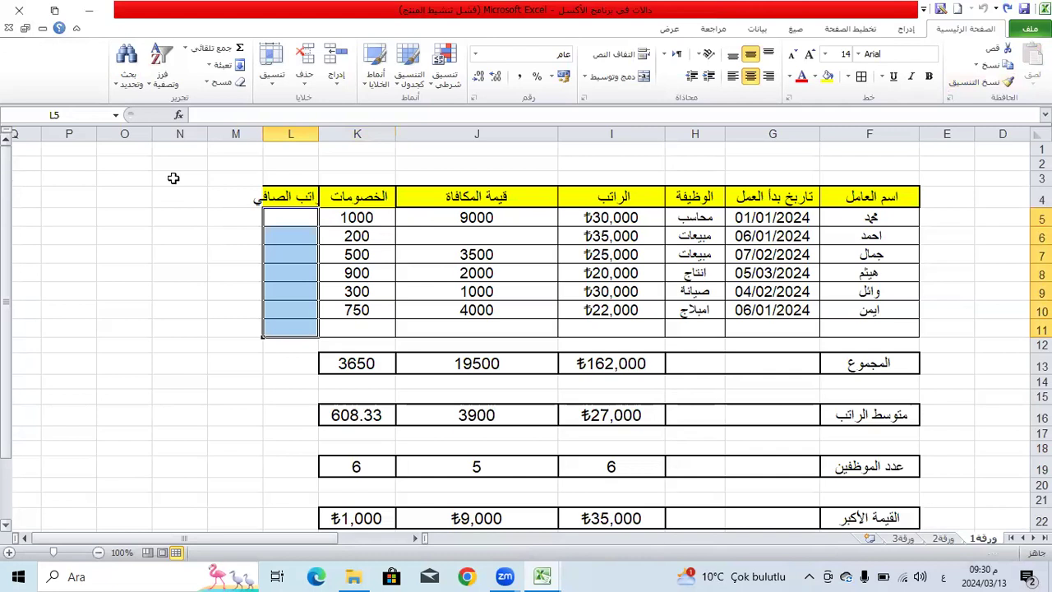
click(230, 196)
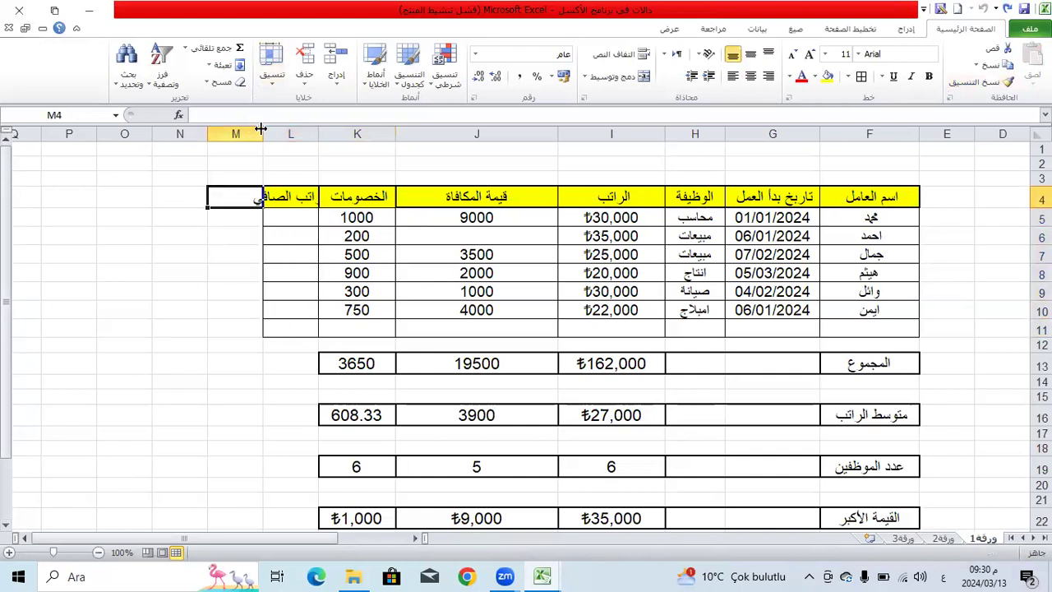
Widen column L so the net salary header الراتب الصافي fits inside its cell.
drag(263, 132, 238, 135)
click(233, 149)
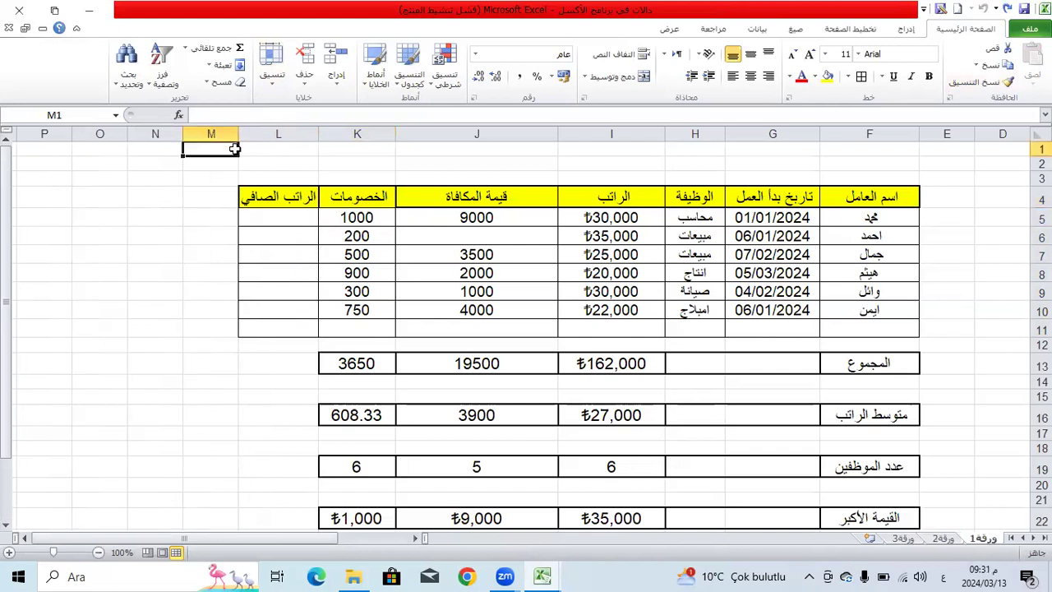
Copy the formatting of the deductions total K13 and average K16 onto L13 and L16 in the net salary column.
scroll(320, 279, down, 1)
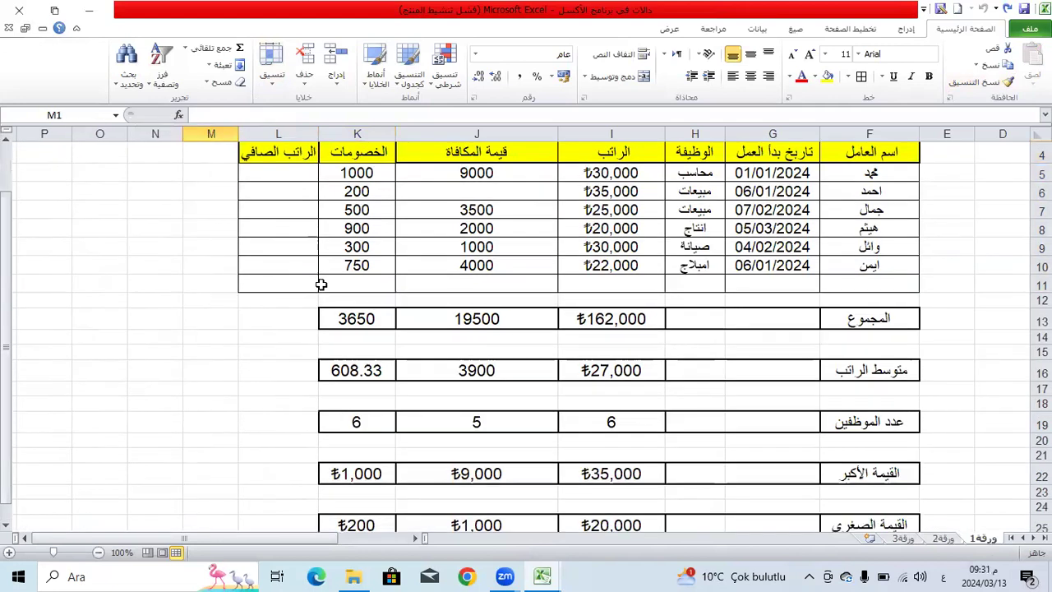
click(359, 314)
click(982, 82)
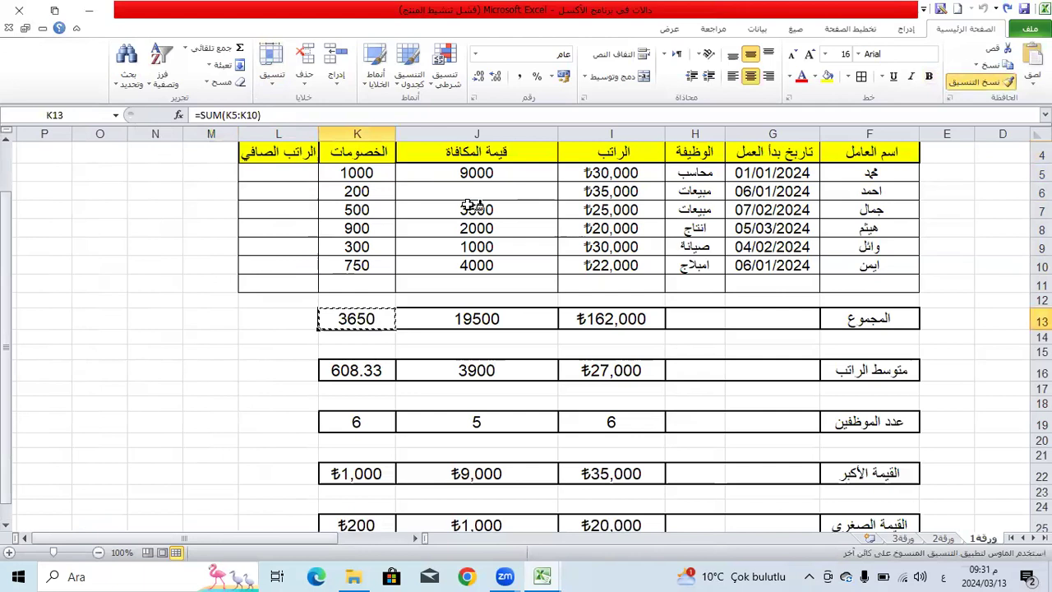
click(271, 325)
click(349, 368)
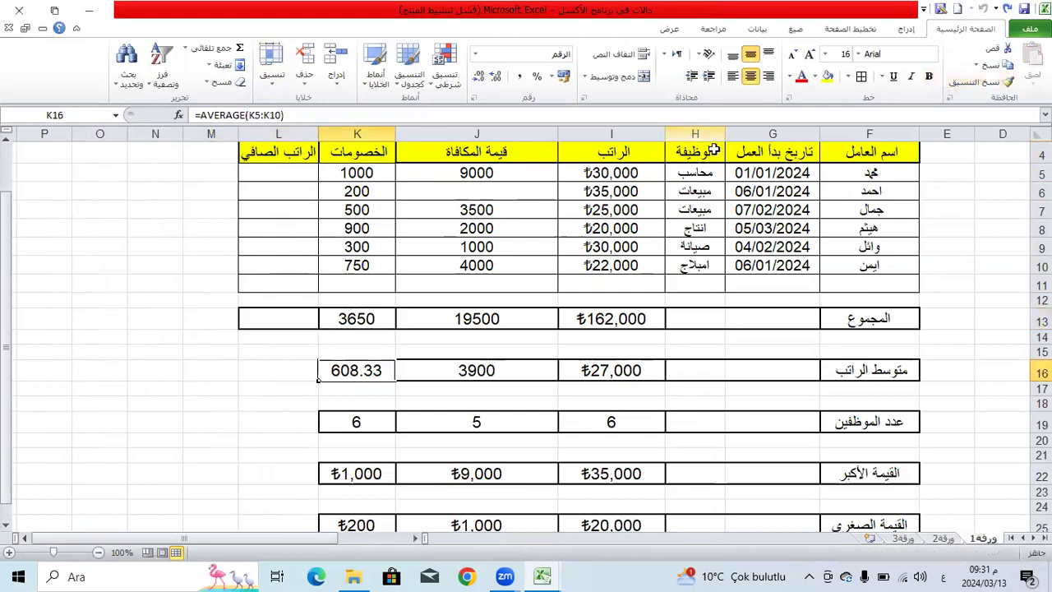
click(982, 82)
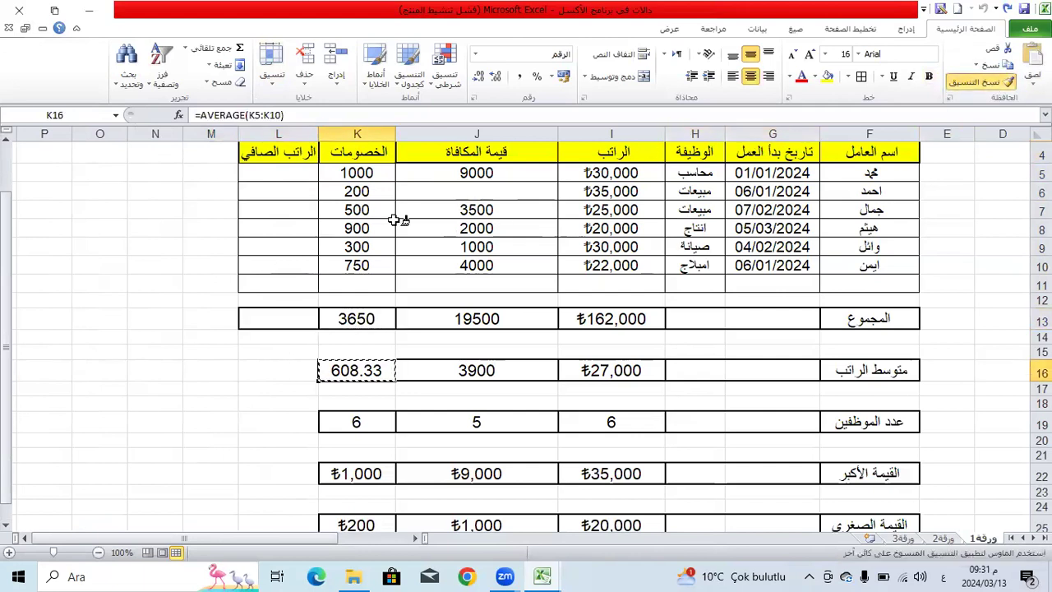
click(259, 367)
Copy the formatting of the deductions count K19 and maximum K22 onto L19 and L22 in the net salary column.
scroll(271, 366, down, 1)
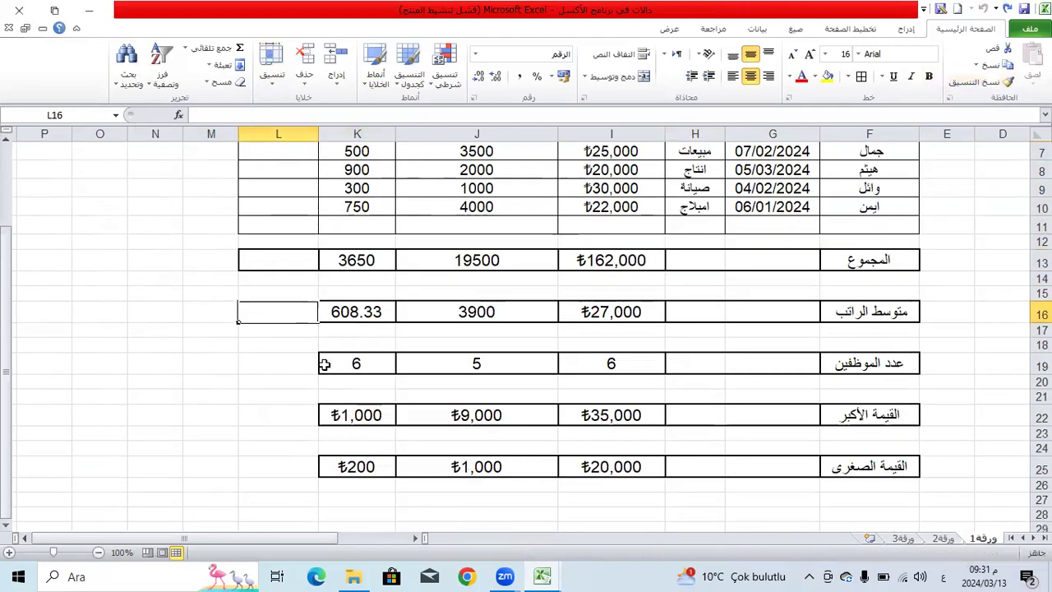
click(321, 370)
click(981, 81)
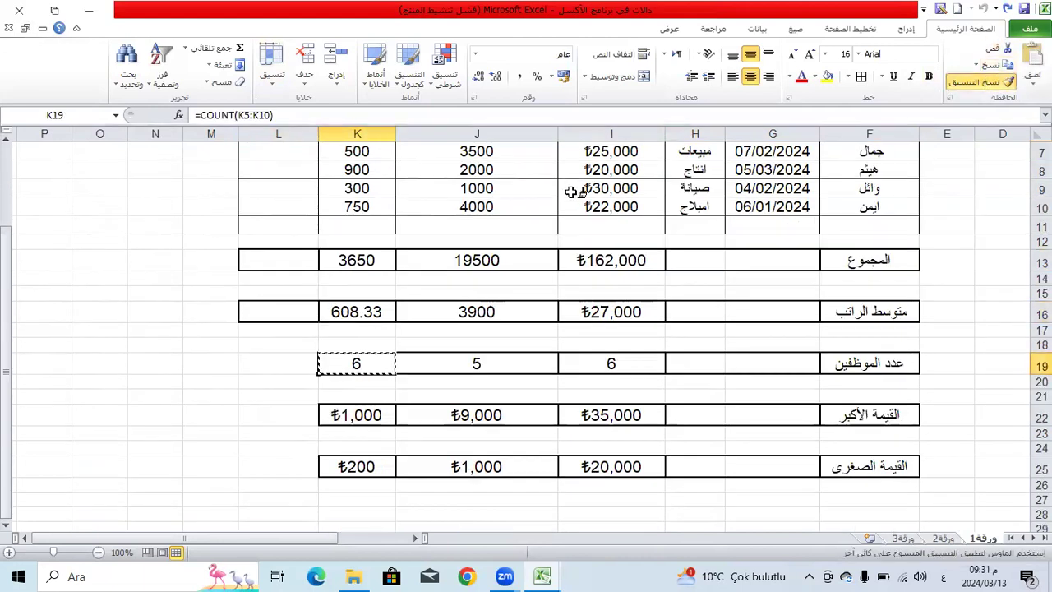
click(274, 365)
click(329, 413)
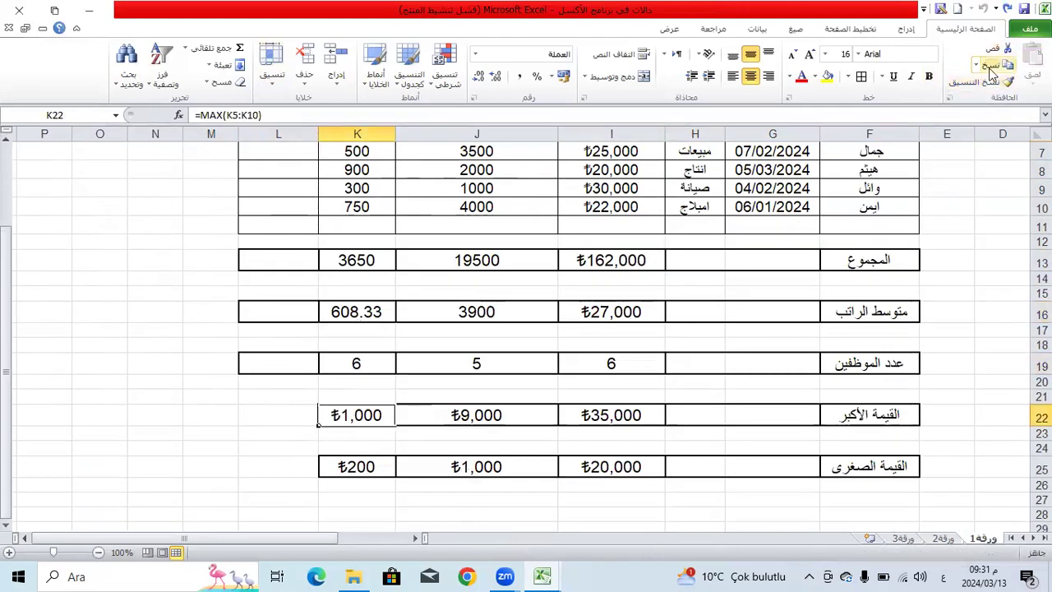
click(980, 82)
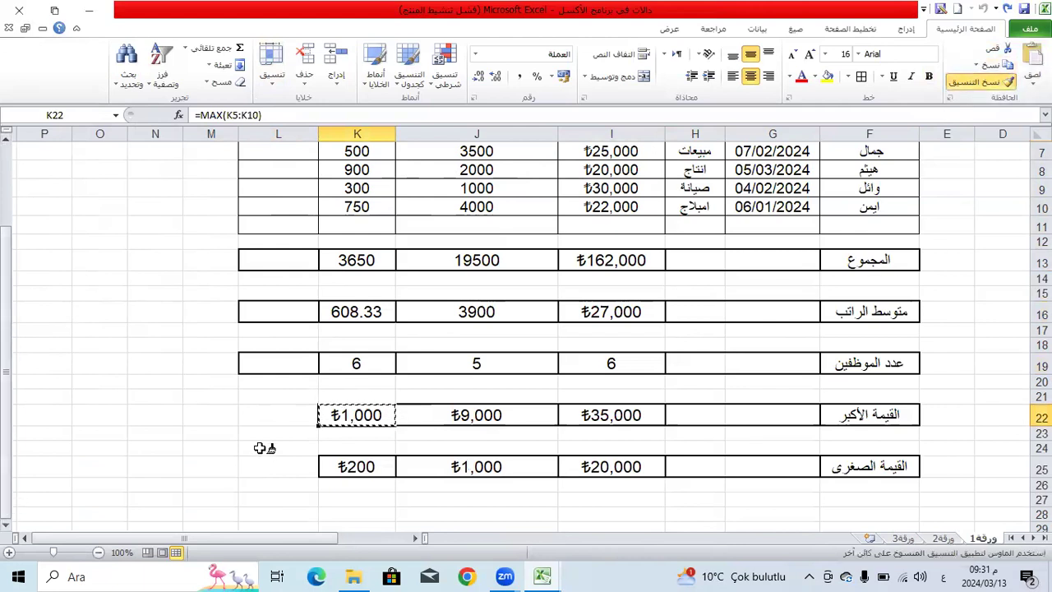
click(279, 414)
Copy the formatting of the deductions minimum K25 onto L25 in the net salary column.
scroll(403, 351, down, 1)
click(357, 412)
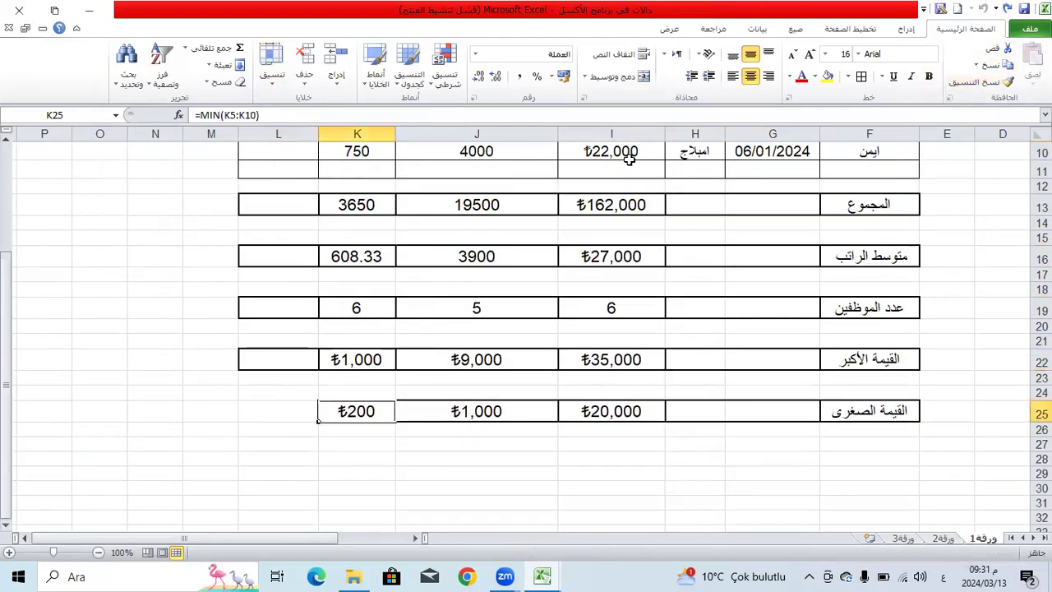
click(980, 81)
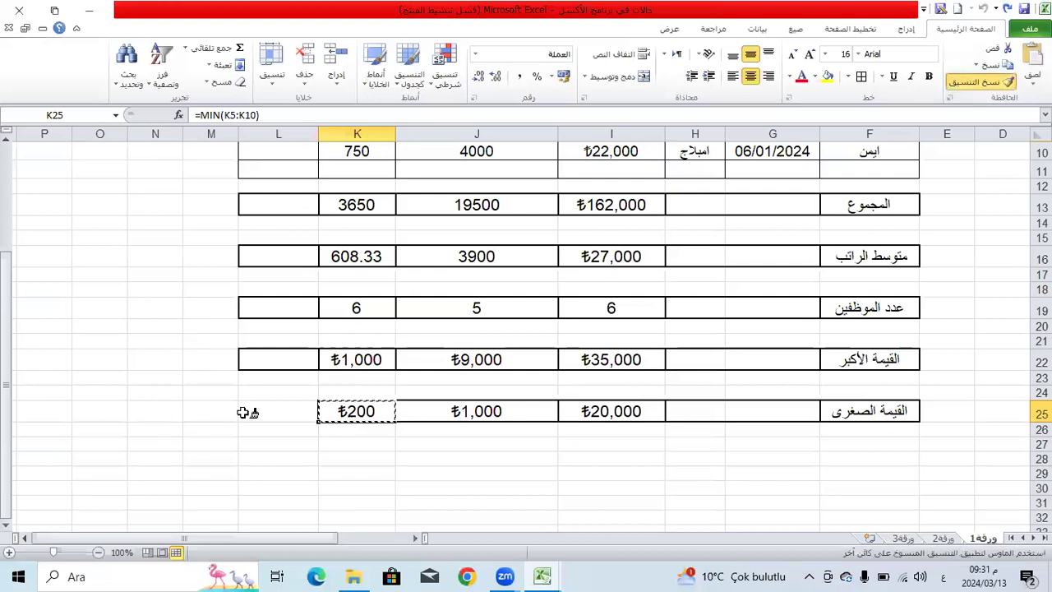
click(244, 412)
scroll(320, 369, up, 3)
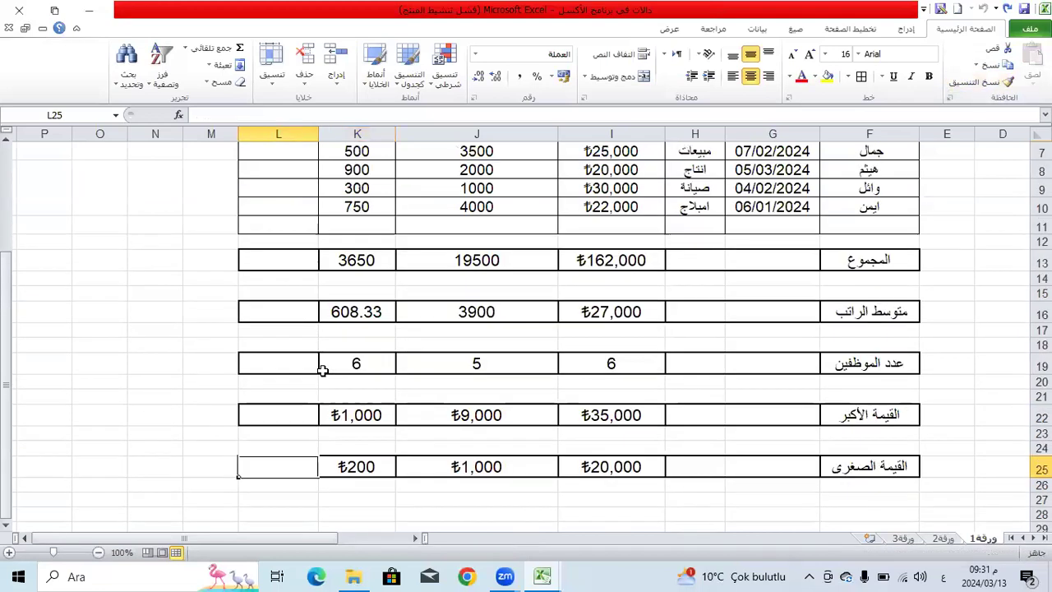
click(316, 363)
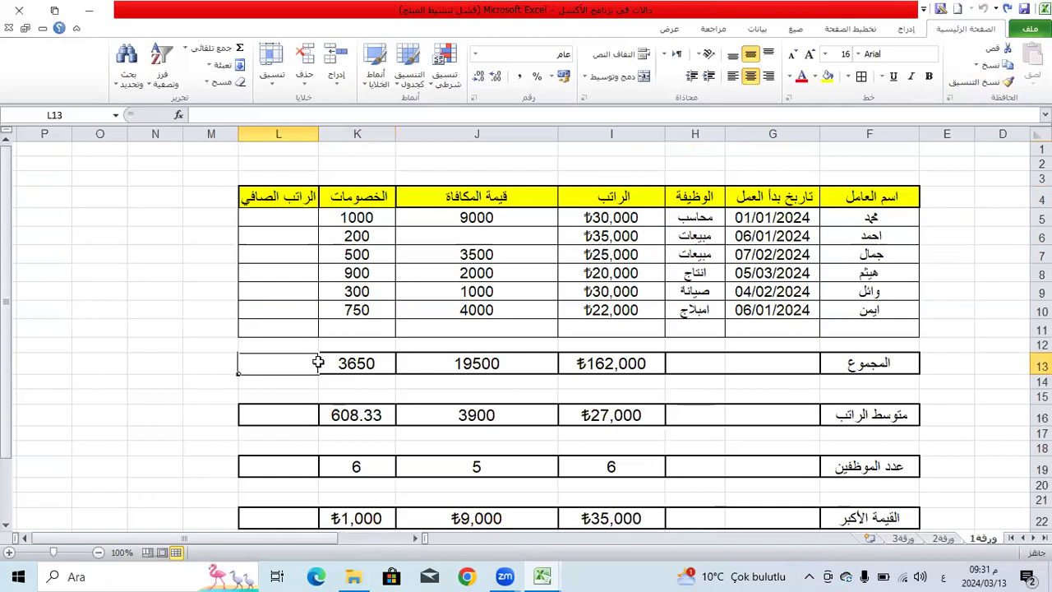
Calculate the first employee's net salary in L5 with the formula =SUM(I5+J5-K5).
click(297, 219)
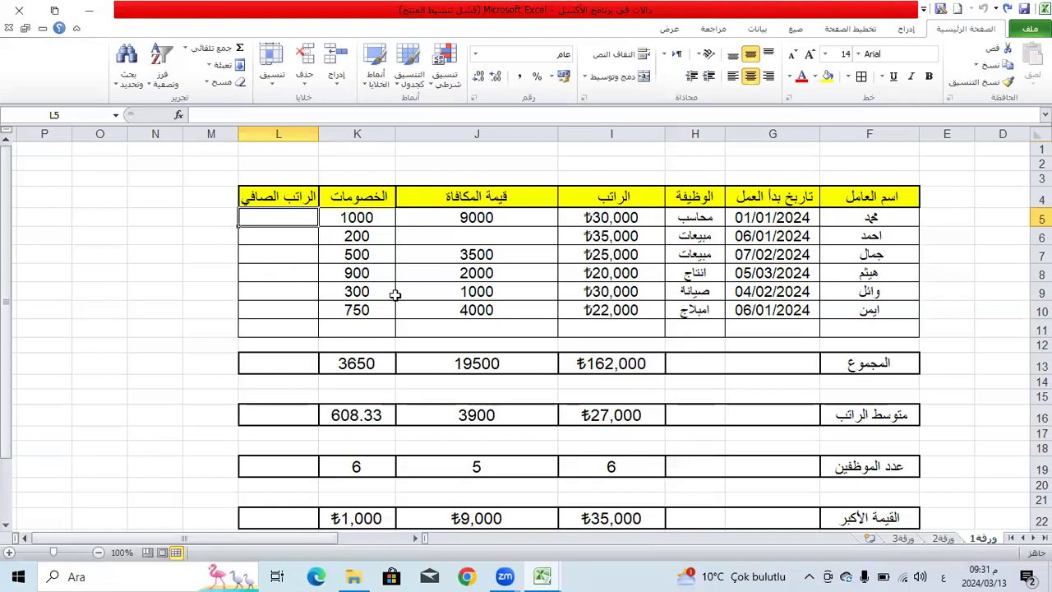
text(=سعة)
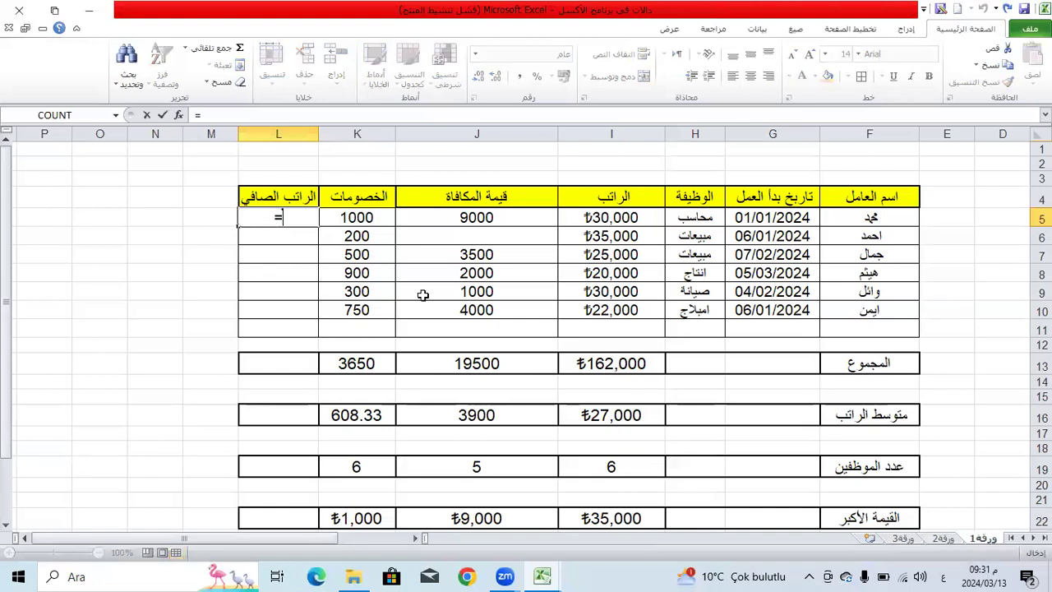
key(BackSpace)
key(BackSpace)
key(BackSpace)
key(alt+shift)
text(SUM()
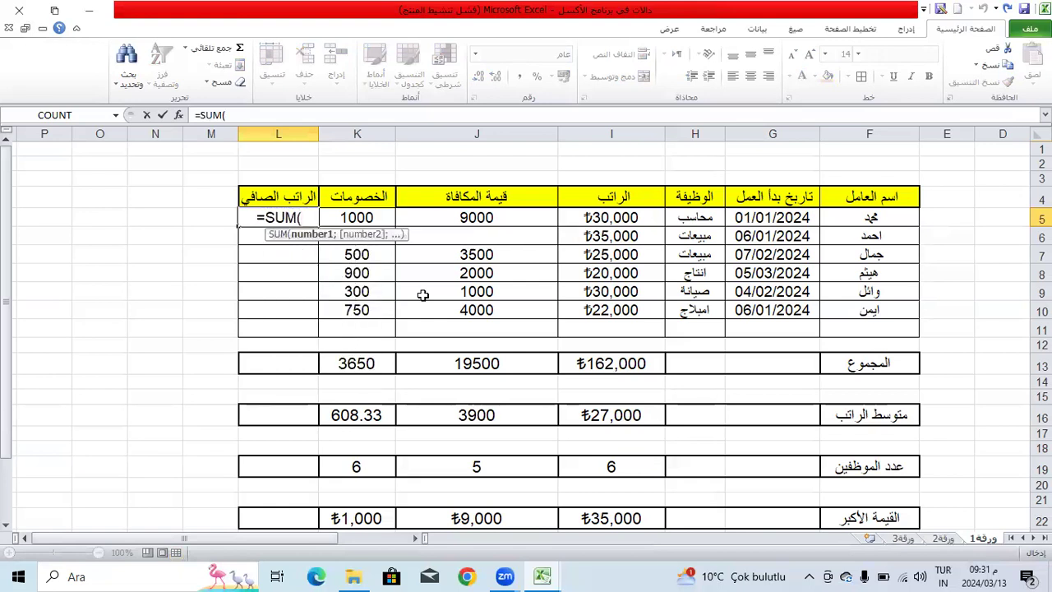
click(626, 216)
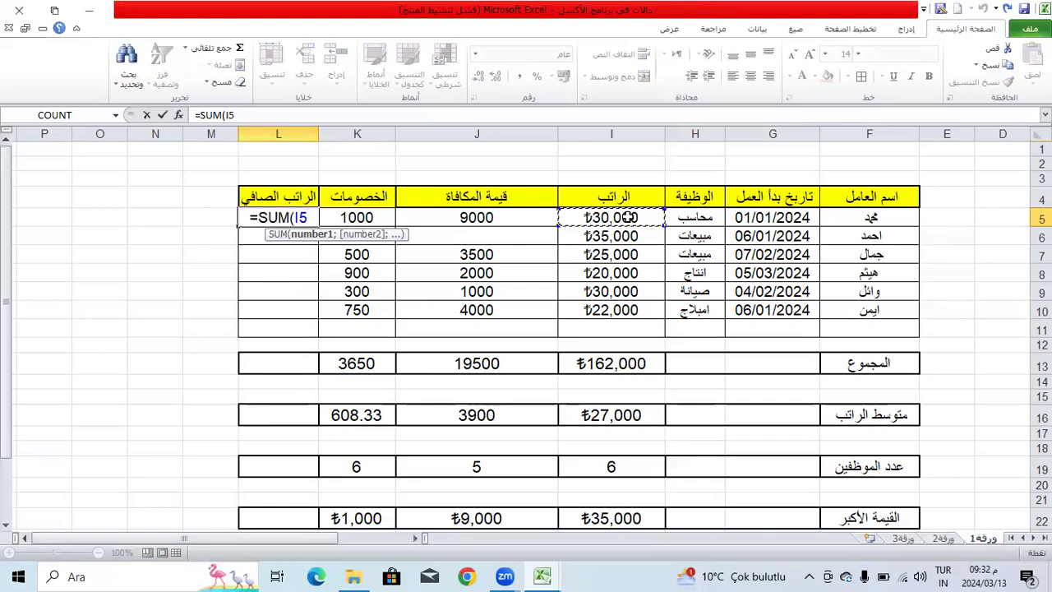
text(+)
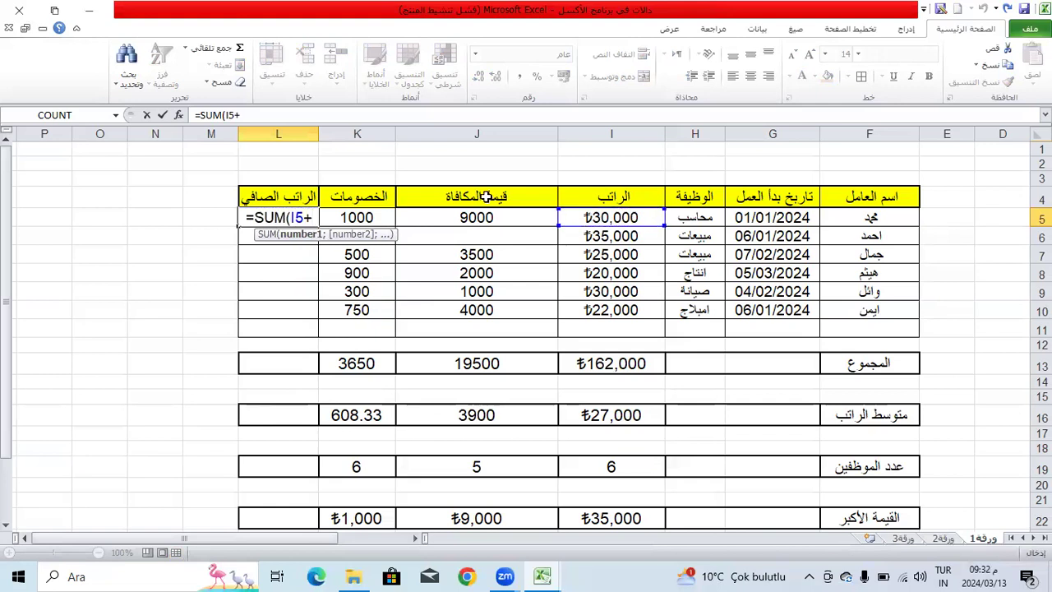
click(512, 217)
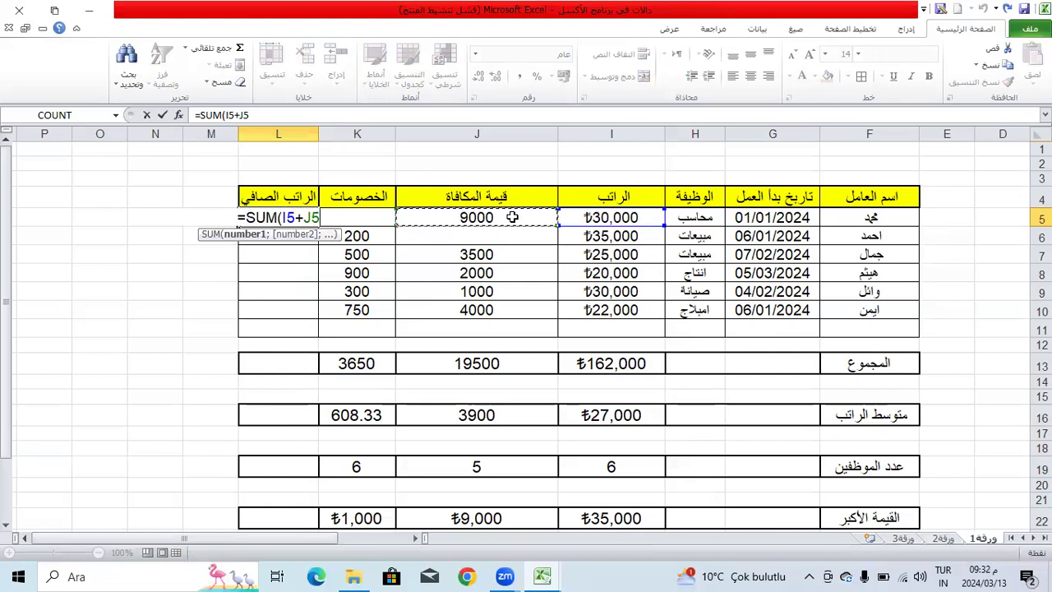
text(-)
click(376, 217)
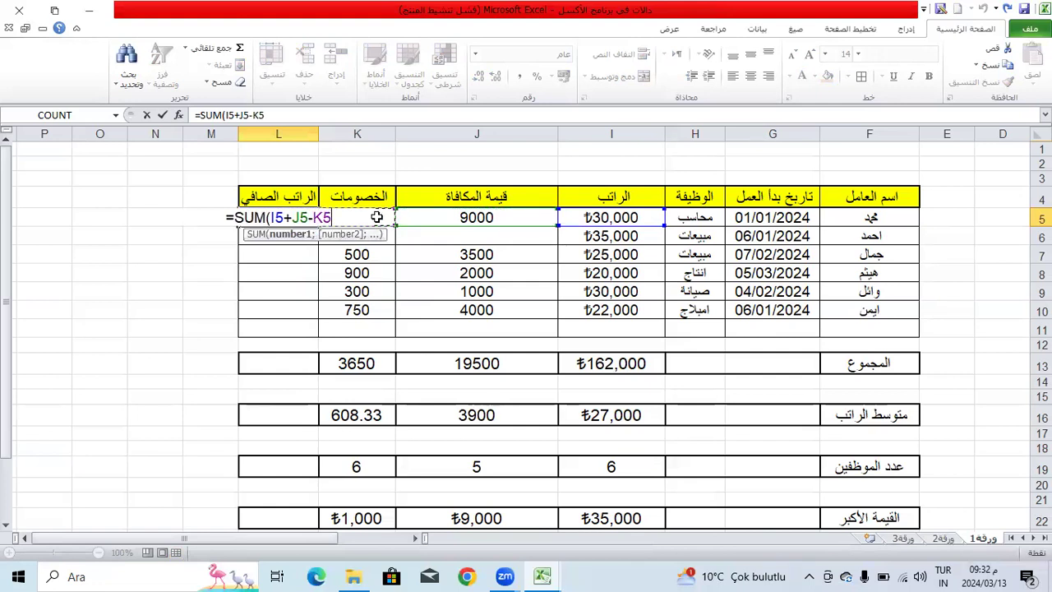
text())
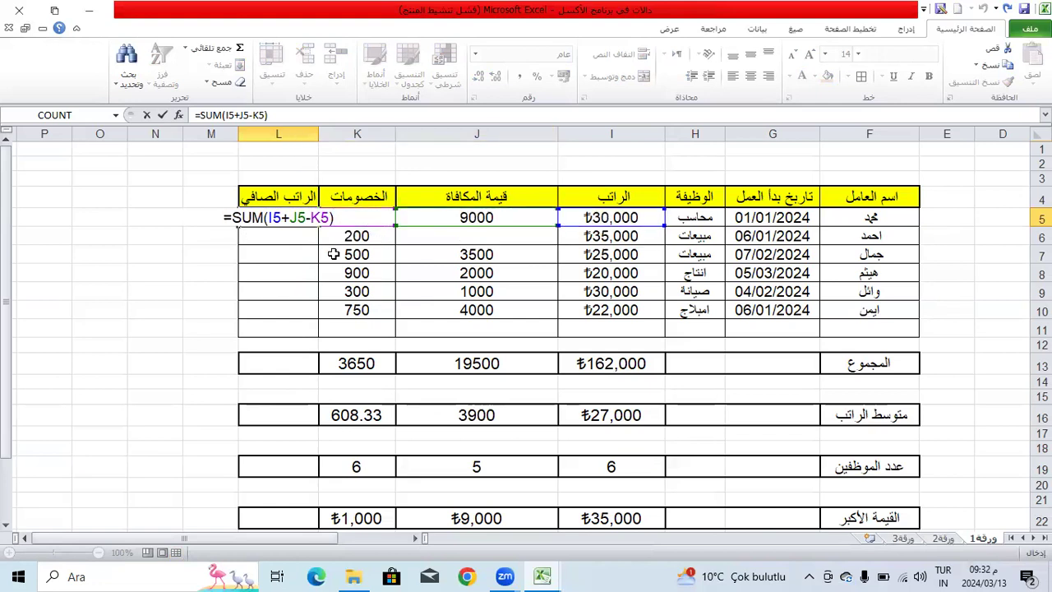
key(Return)
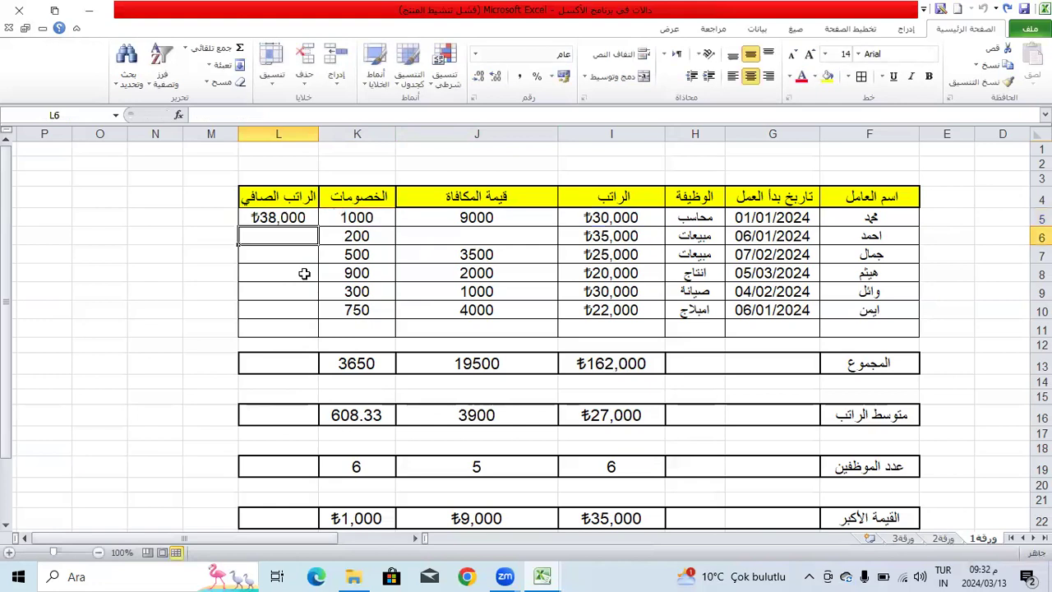
Examine the net salary formula in L5 and the salary, bonus and deduction cells it references.
click(308, 202)
click(306, 217)
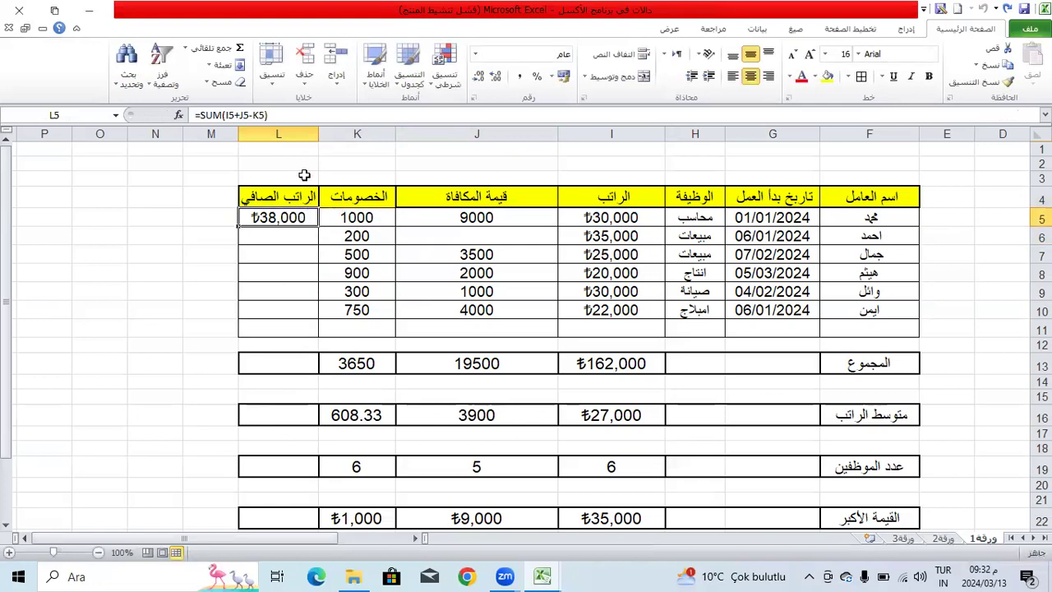
click(272, 114)
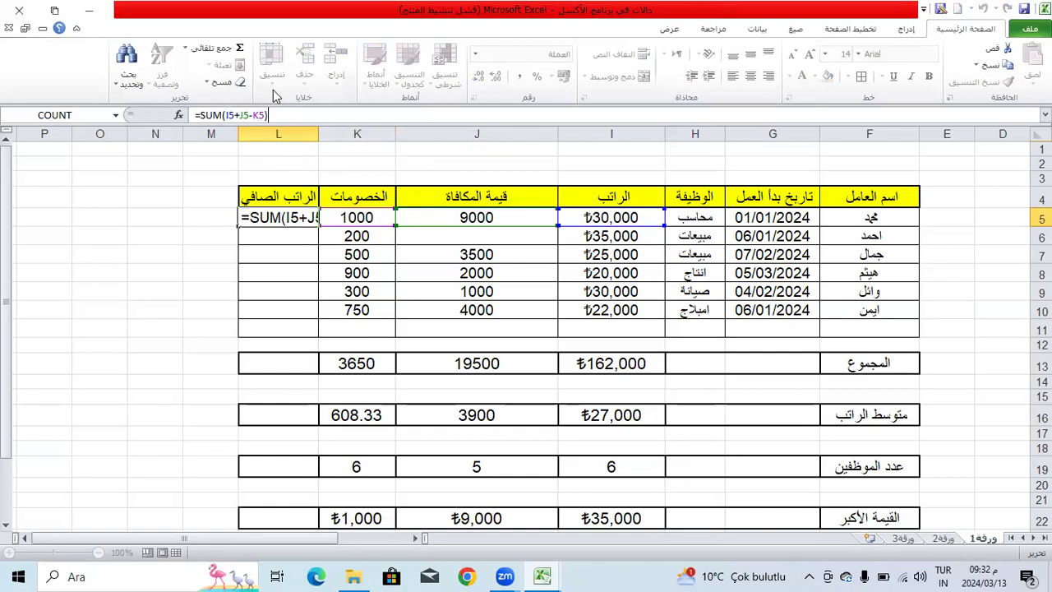
key(Return)
click(287, 212)
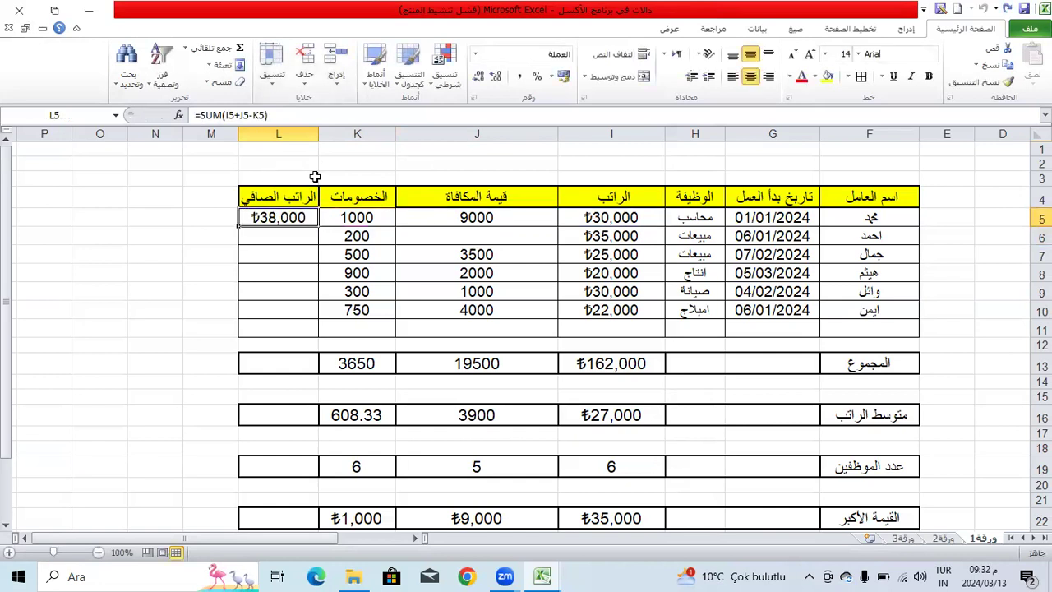
click(294, 114)
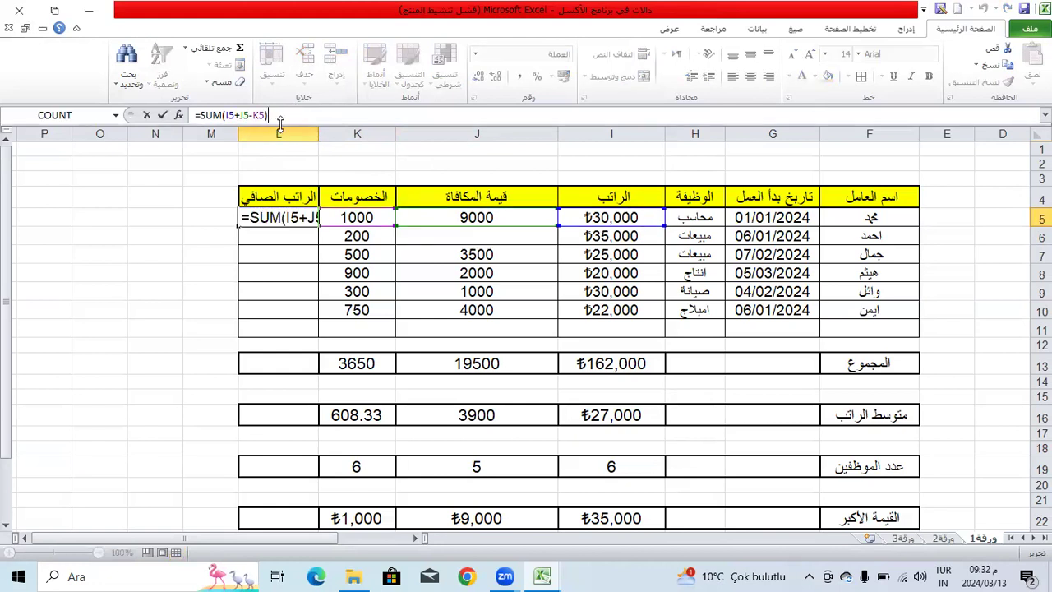
key(Return)
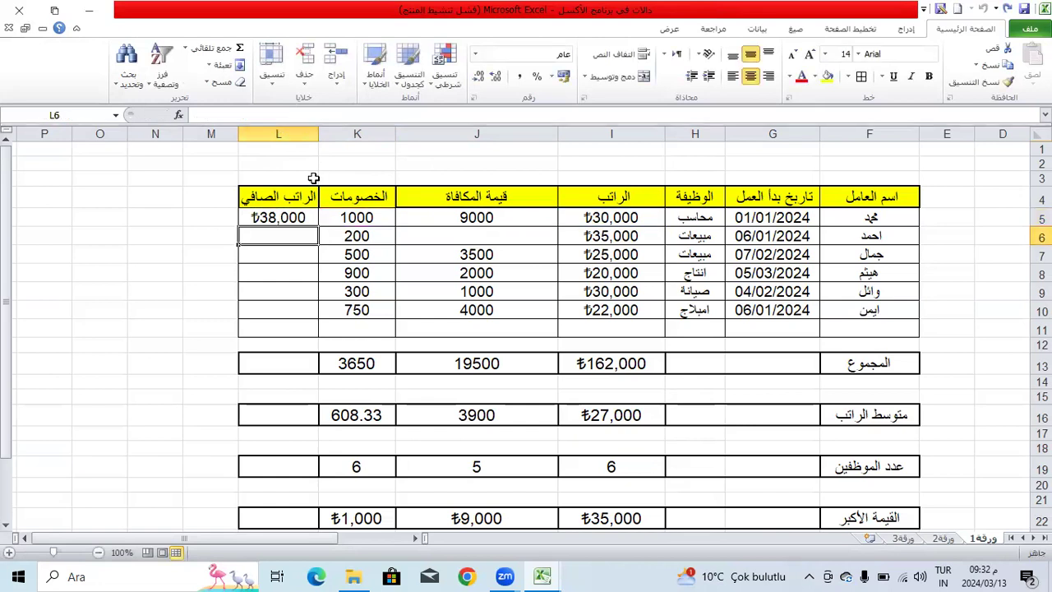
click(296, 219)
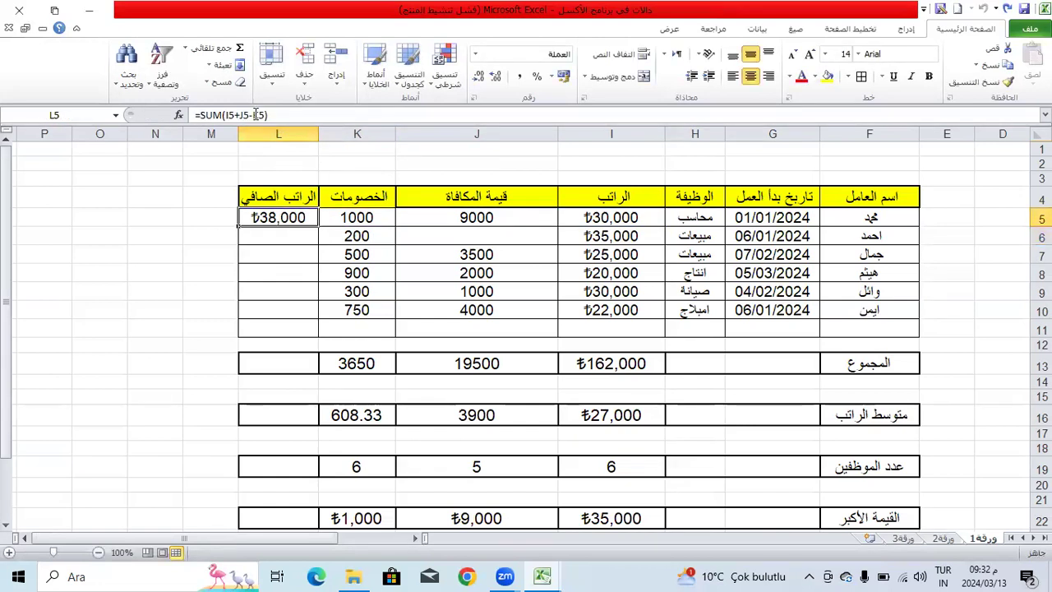
click(257, 115)
click(175, 204)
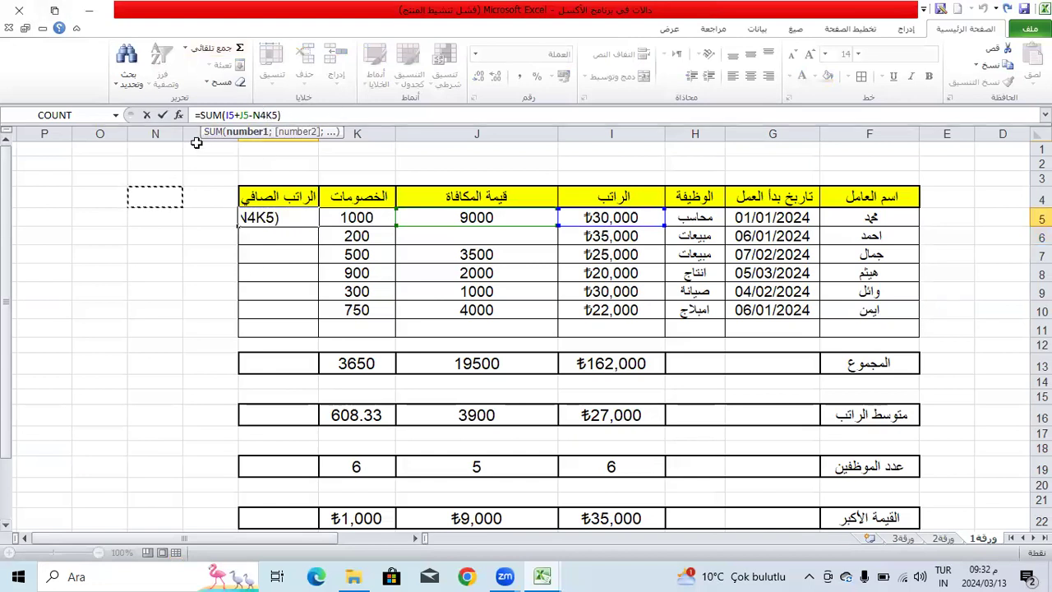
click(156, 363)
click(161, 194)
click(176, 270)
click(155, 217)
click(156, 362)
click(174, 197)
click(176, 237)
click(155, 256)
click(105, 177)
click(168, 195)
click(297, 115)
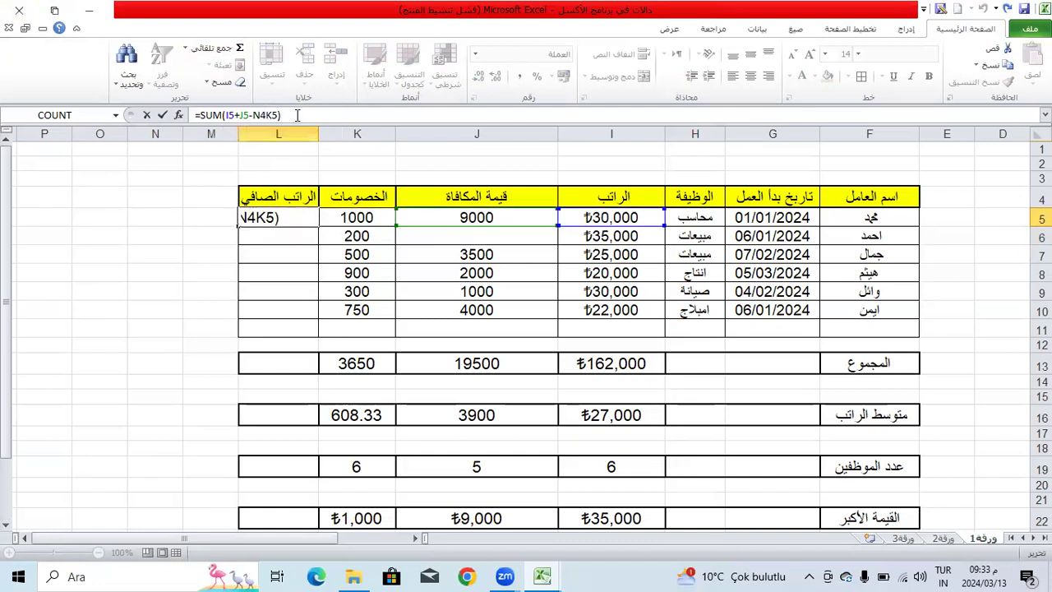
key(Return)
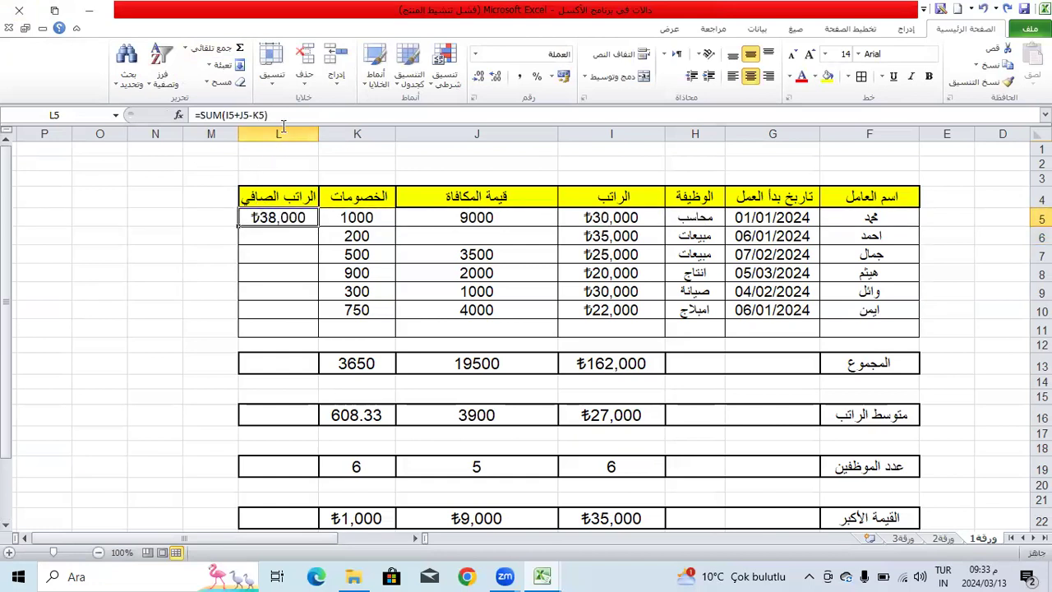
click(288, 115)
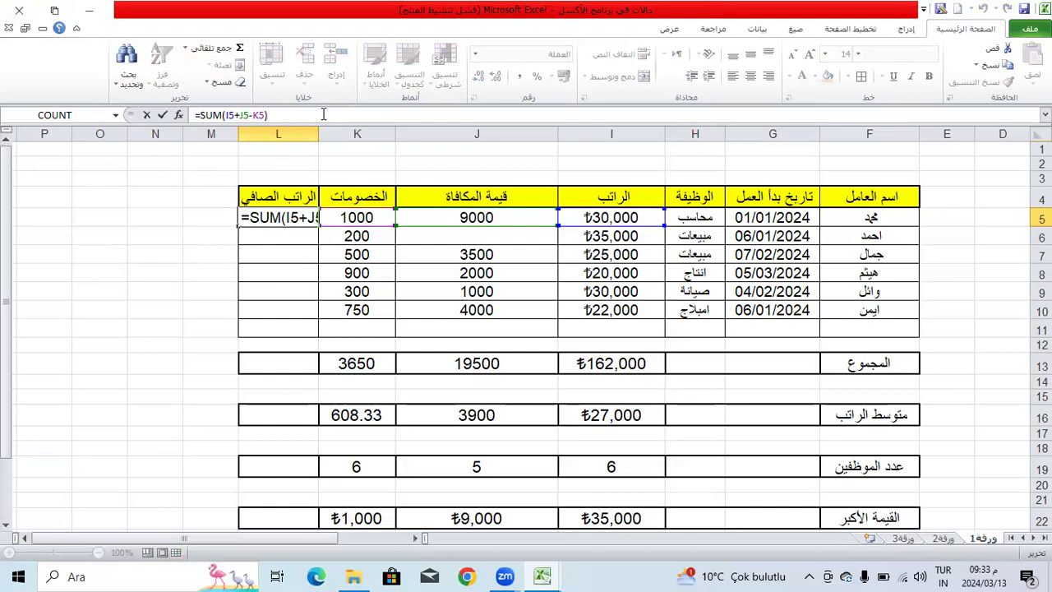
key(Return)
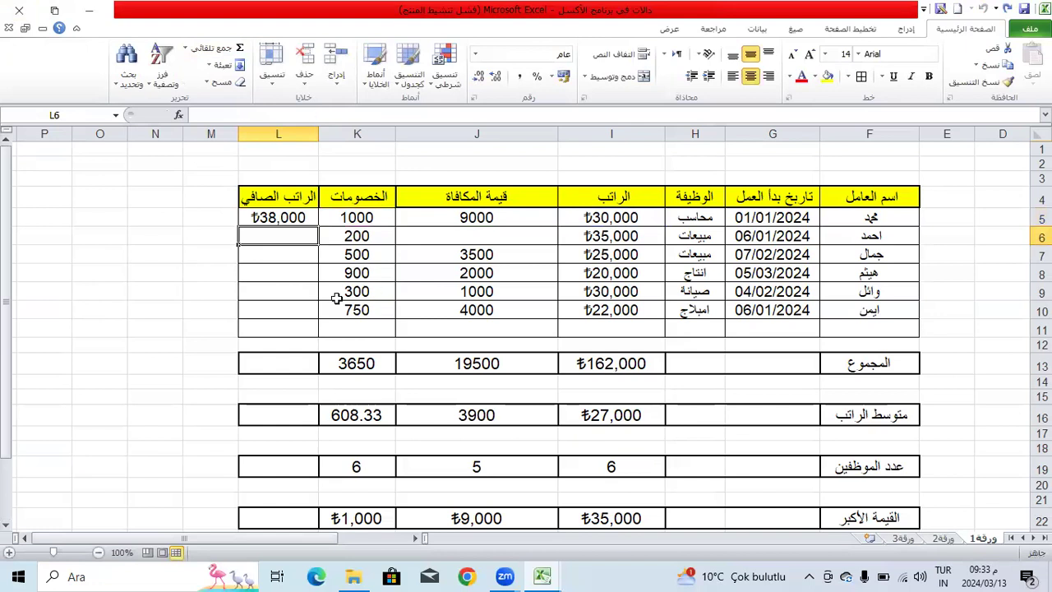
Build the second employee's net salary formula in L6 as =SUM(I6+J6-K6.
text(=SUM()
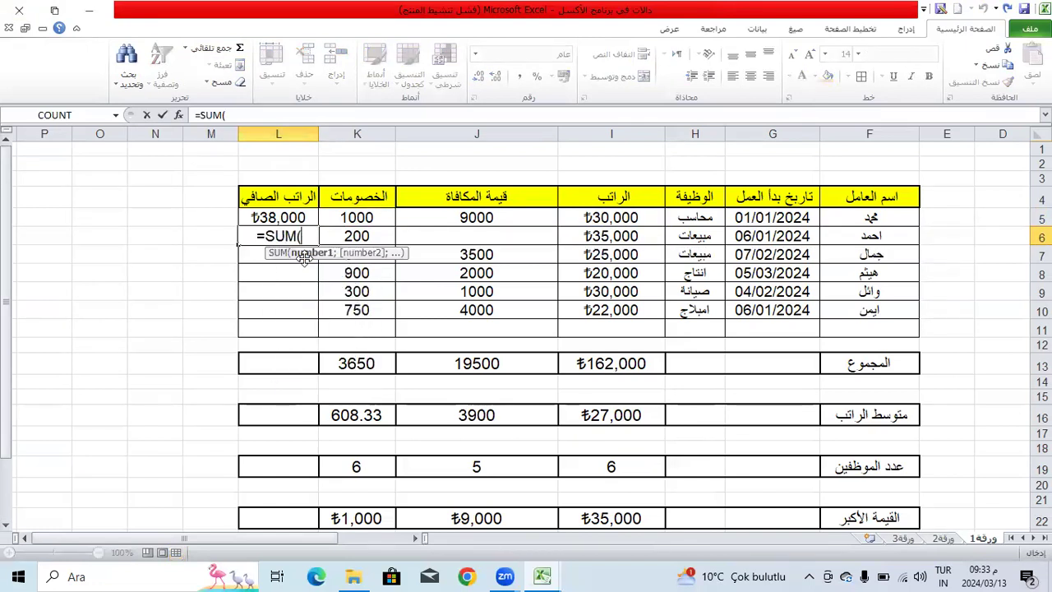
click(578, 237)
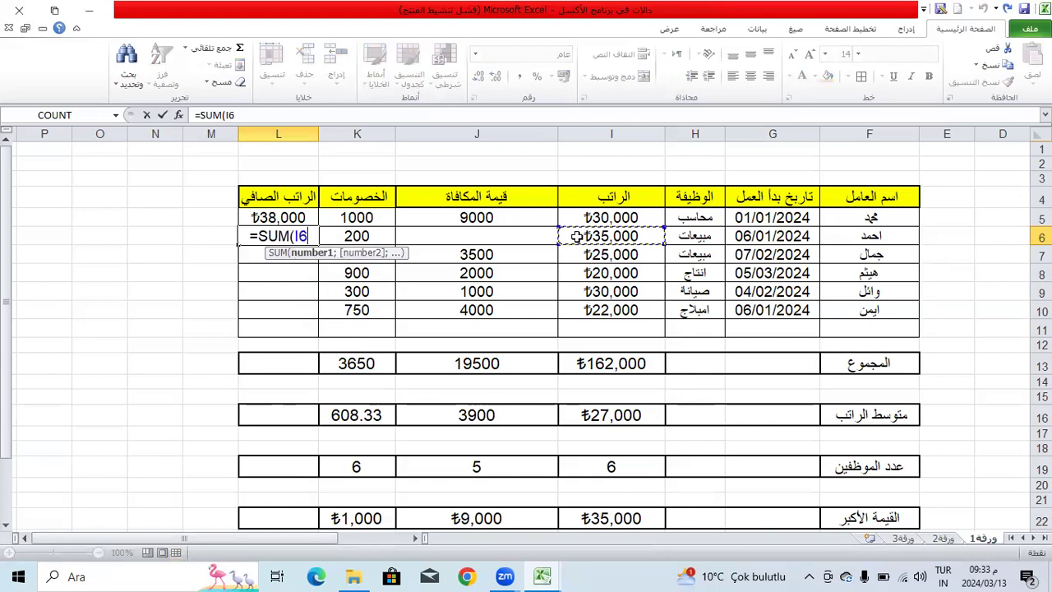
text(+)
click(502, 239)
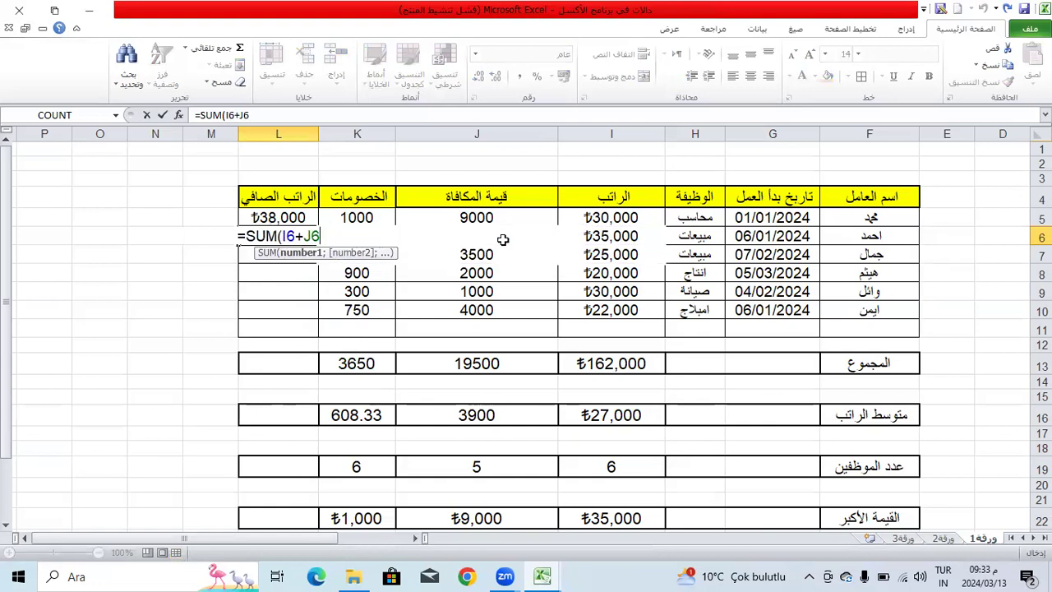
text(-)
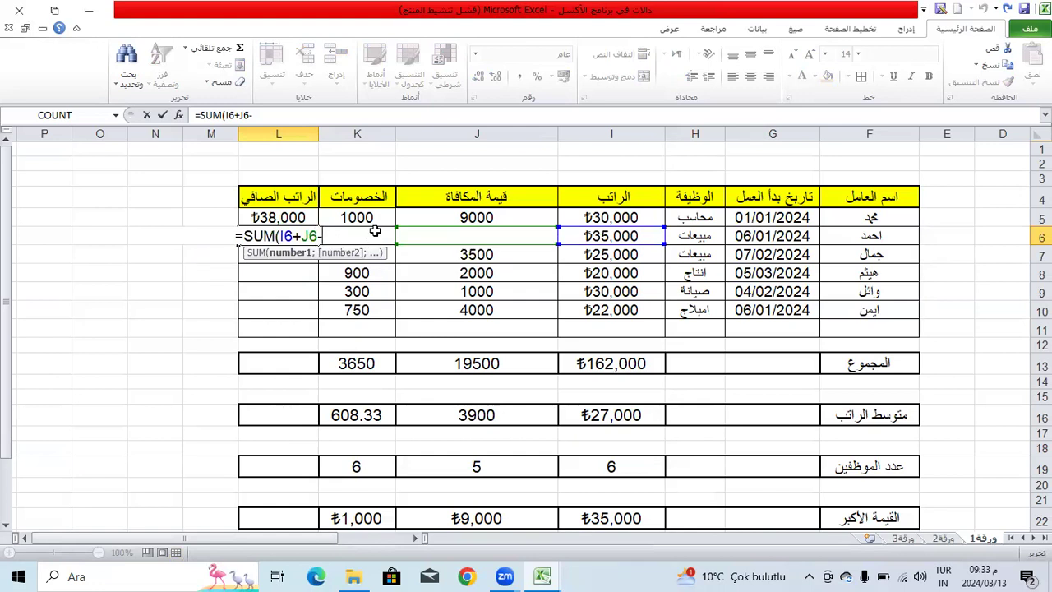
click(376, 230)
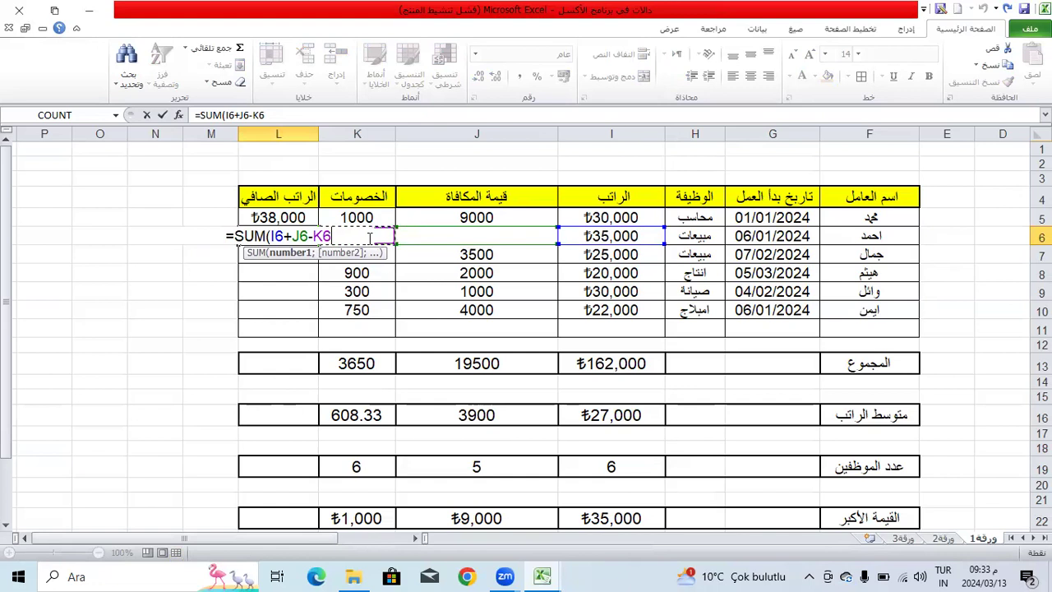
Remove the deduction term from the L6 formula and enter it as =SUM(I6+J6).
click(277, 115)
key(BackSpace)
key(BackSpace)
key(BackSpace)
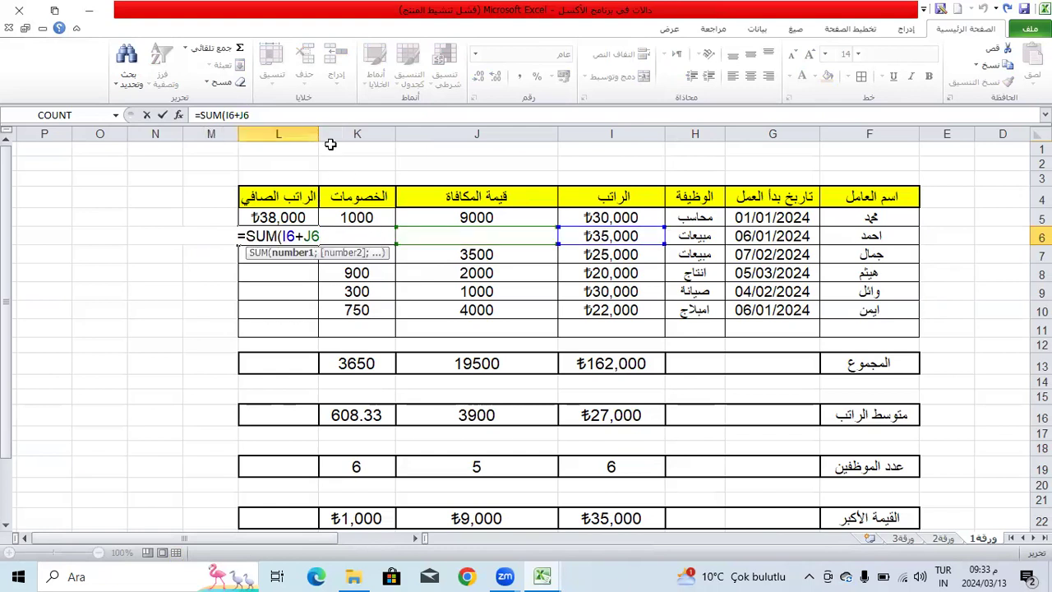
click(280, 115)
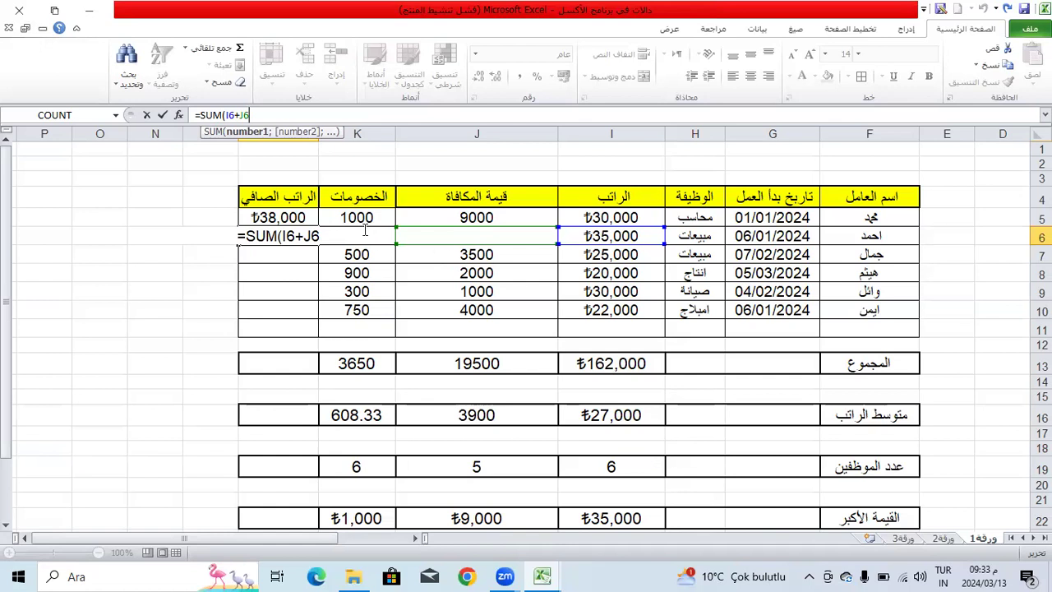
click(434, 272)
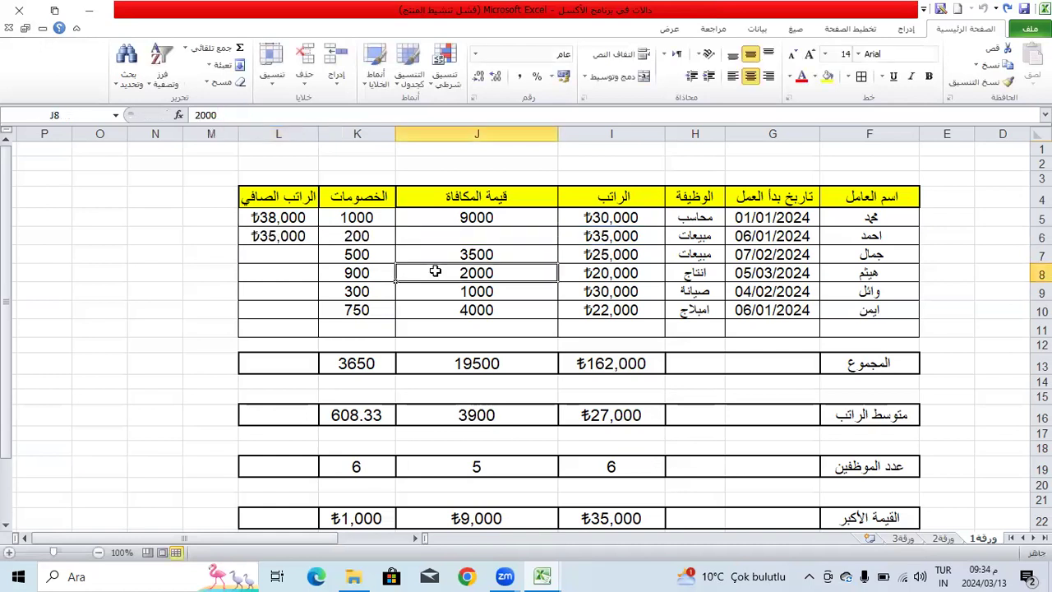
Extend the second employee's net salary formula in L6 with the deductions cell, making it =SUM(I6+J6+K6).
click(401, 258)
click(350, 233)
click(302, 237)
click(279, 115)
key(BackSpace)
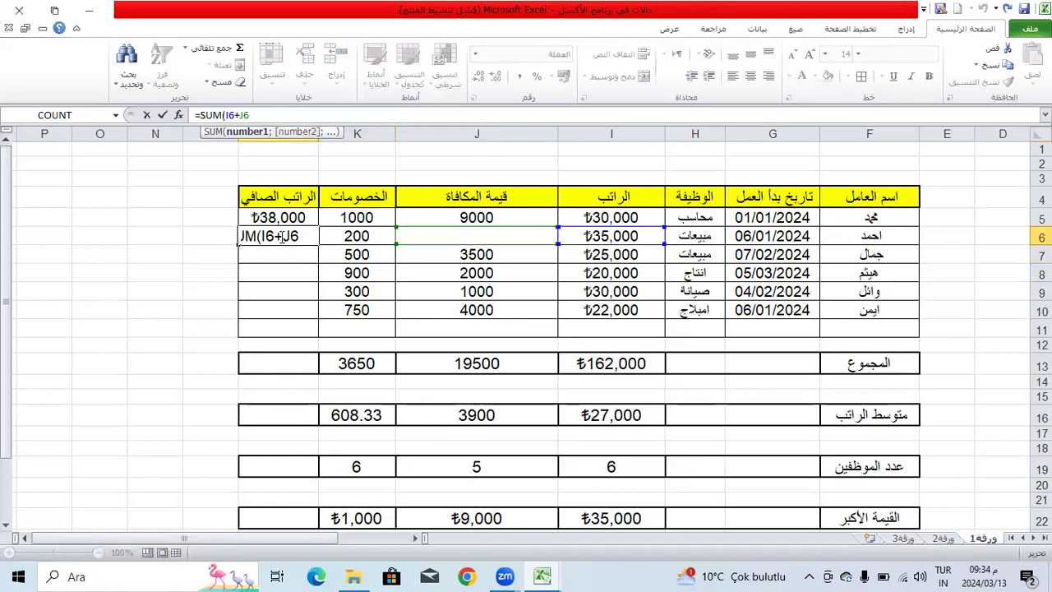
text(+)
click(172, 292)
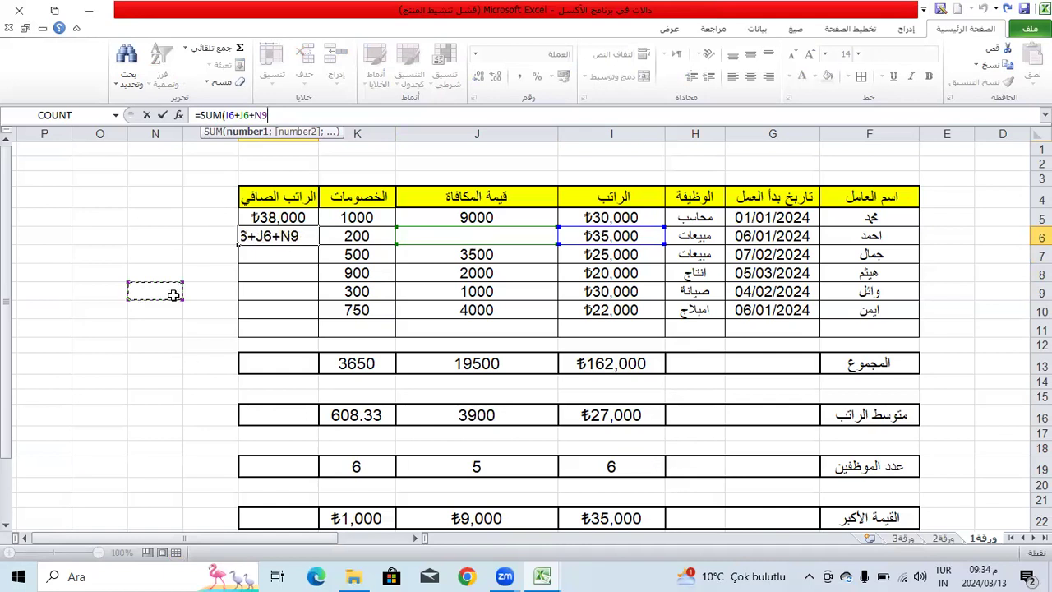
key(BackSpace)
key(BackSpace)
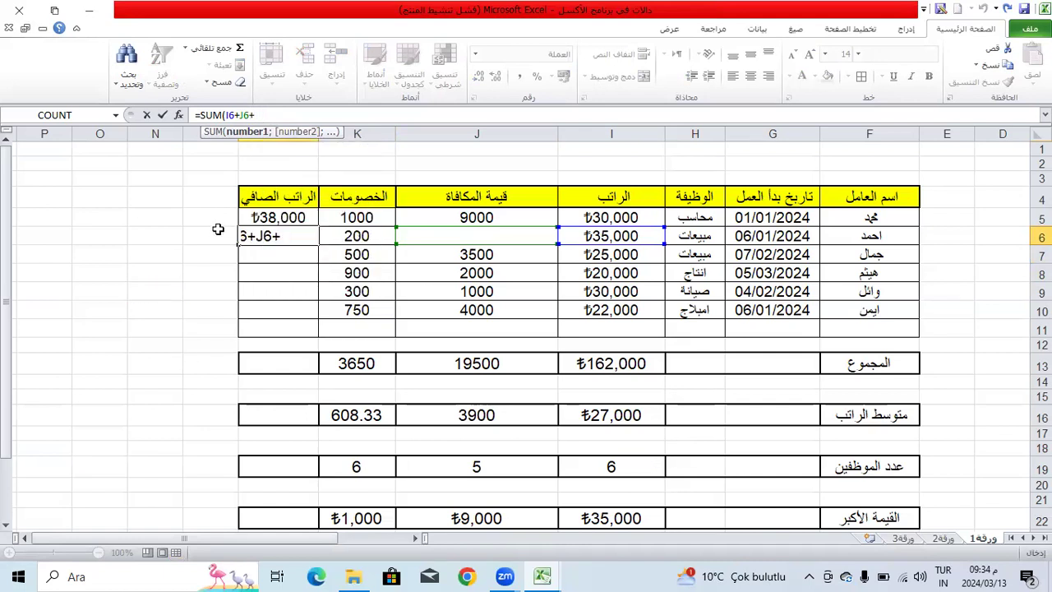
click(112, 242)
key(BackSpace)
key(BackSpace)
click(435, 234)
click(329, 235)
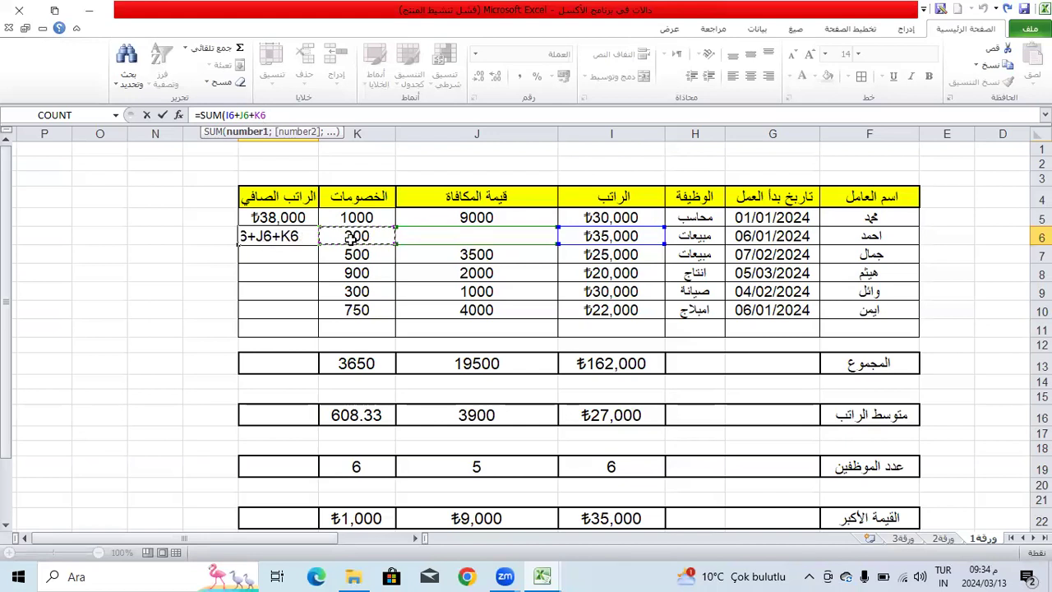
key(Return)
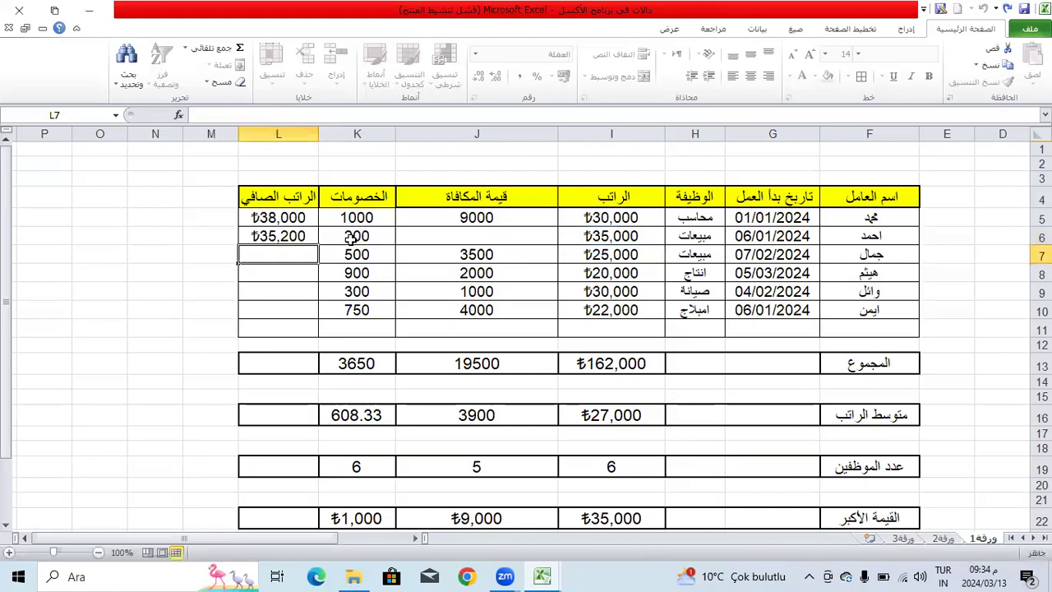
Check the second employee's salary, bonus and deduction cells and rewrite the L6 formula as =SUM(I6++J6-K6) so deductions are subtracted.
click(637, 238)
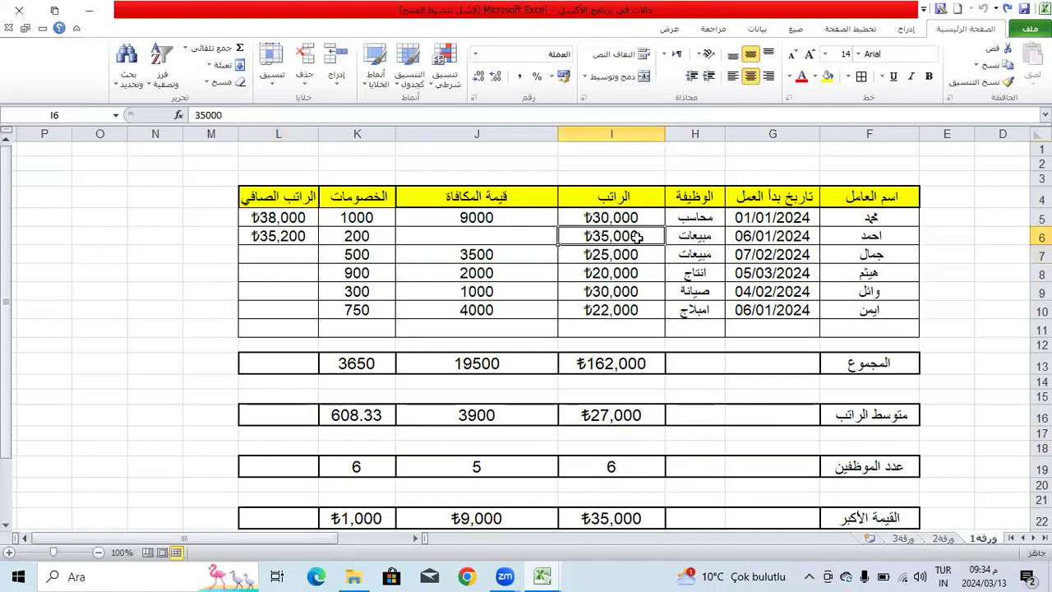
click(455, 236)
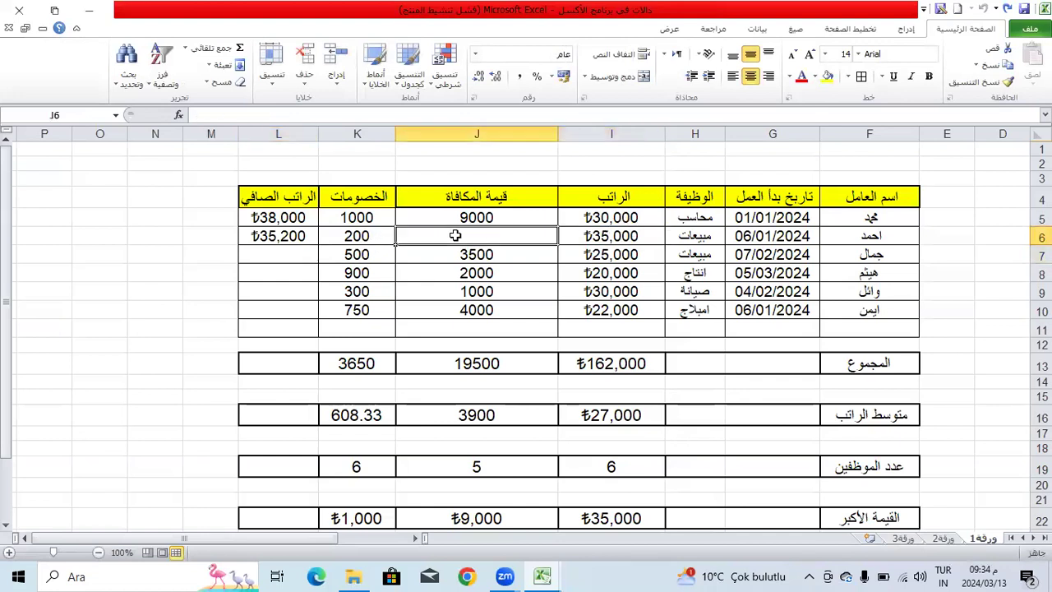
click(360, 236)
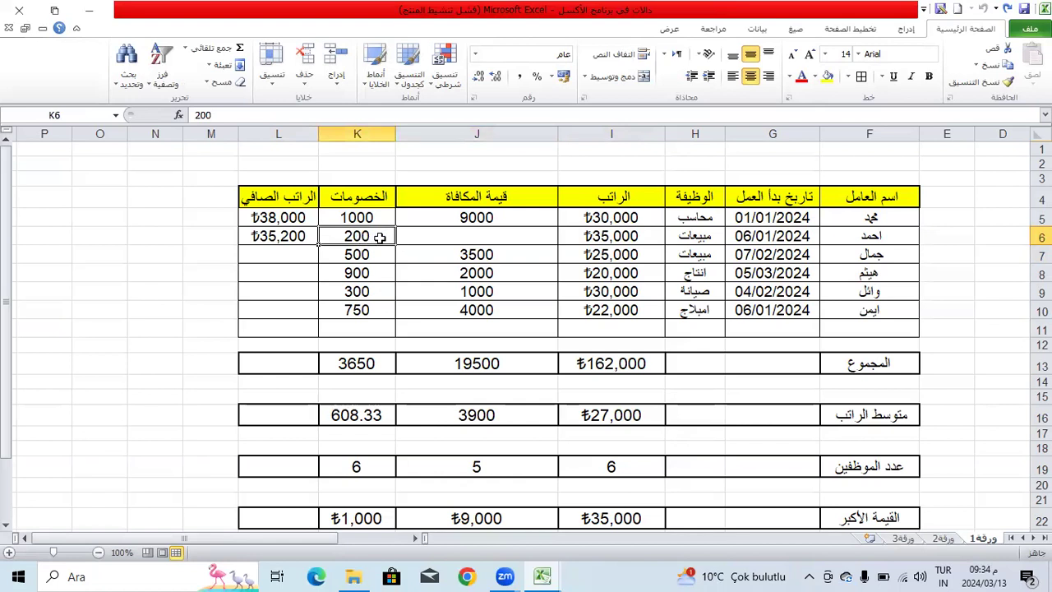
click(271, 240)
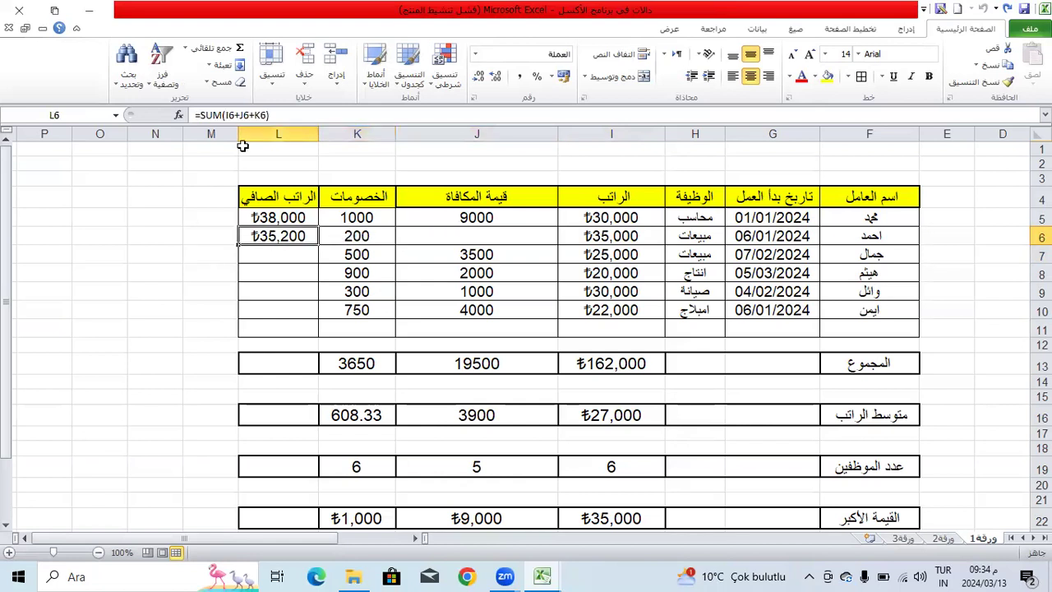
click(305, 116)
key(BackSpace)
key(BackSpace)
key(BackSpace)
key(BackSpace)
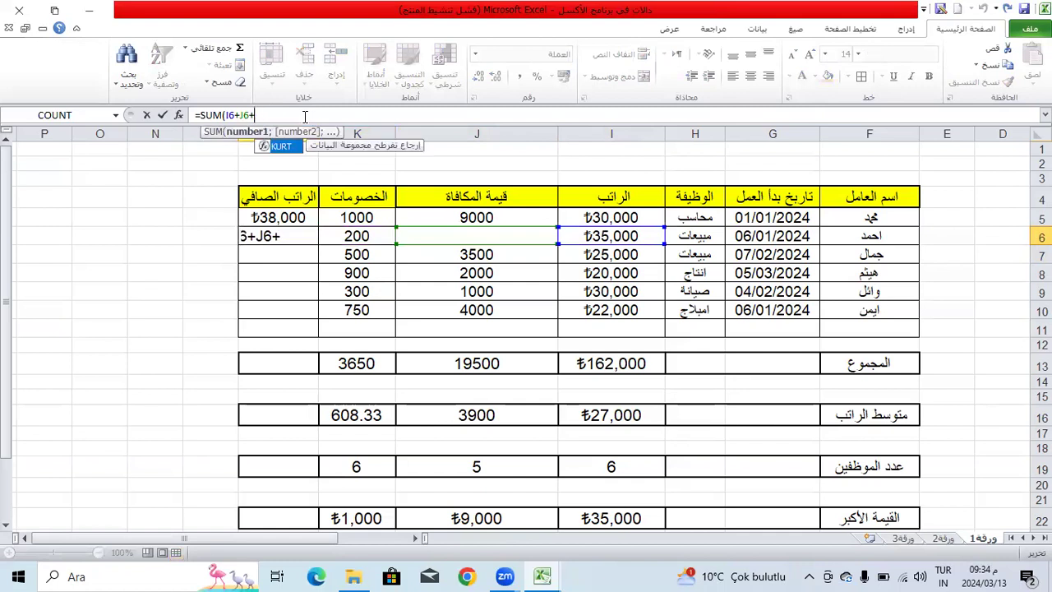
key(BackSpace)
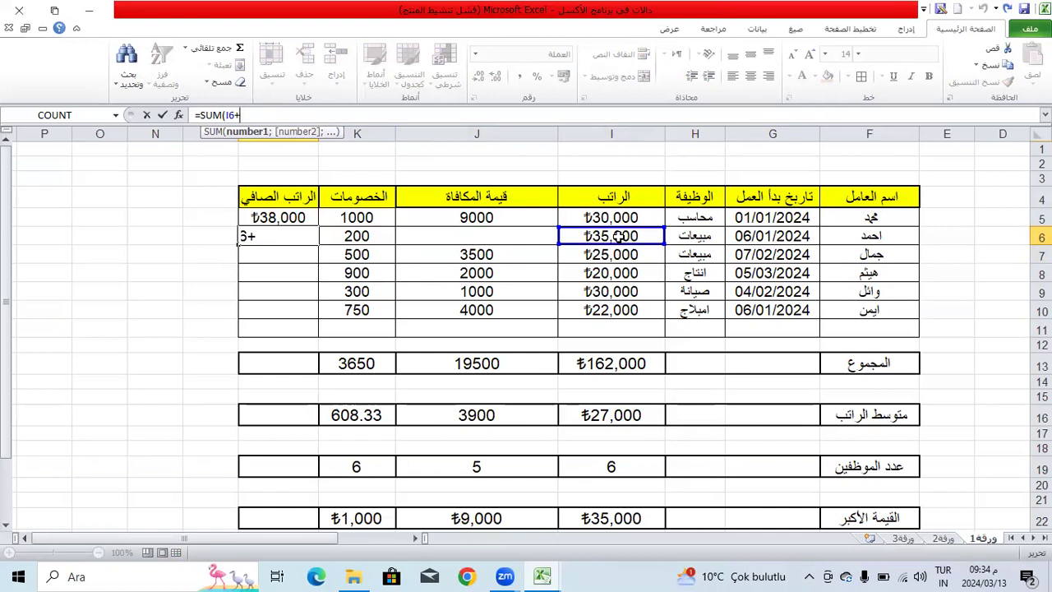
text(+)
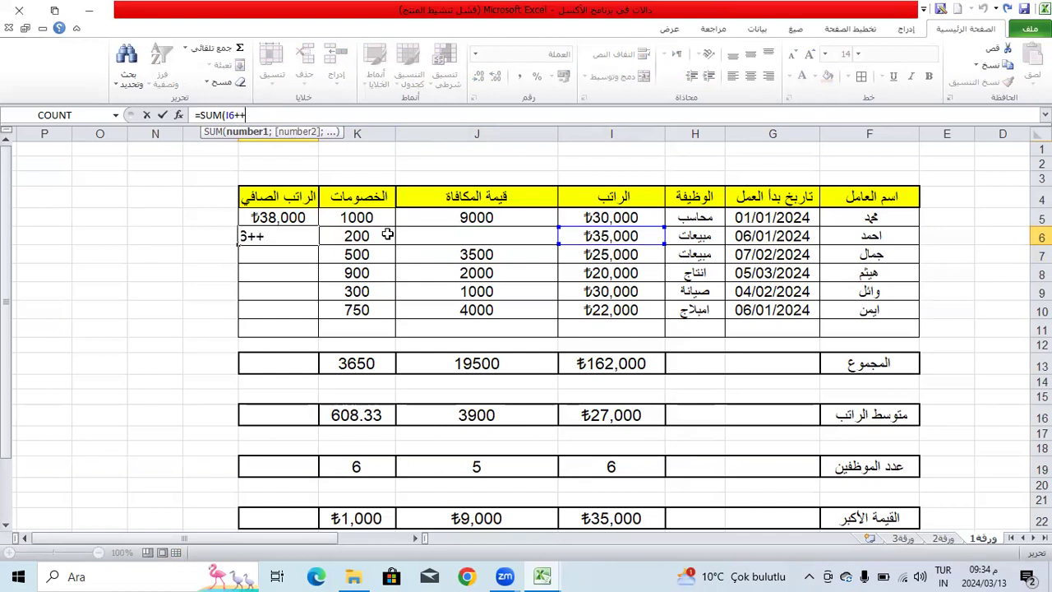
click(426, 235)
text(-)
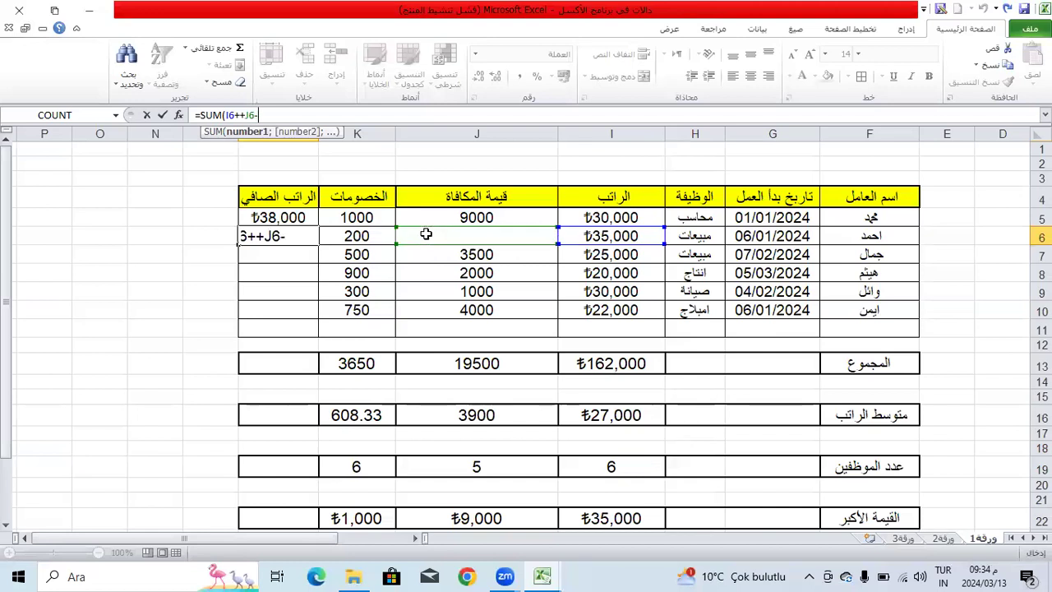
click(358, 236)
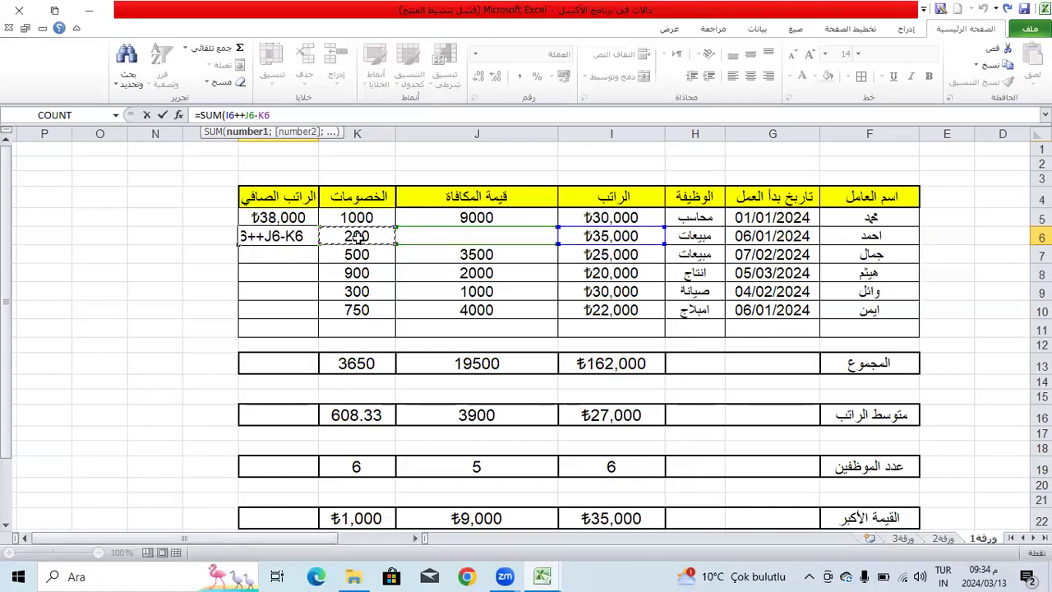
key(Return)
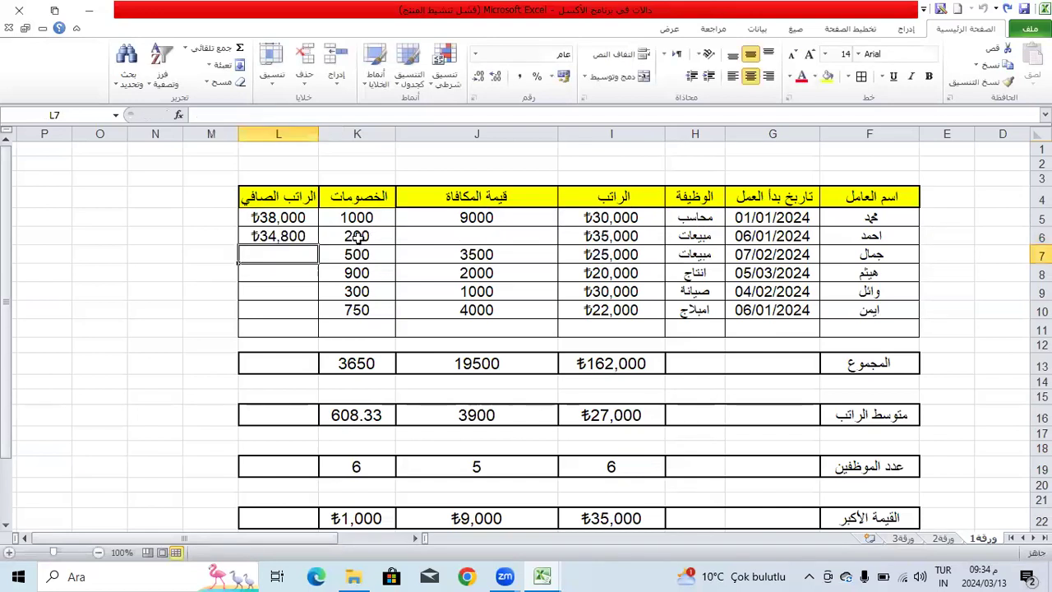
Calculate the third employee's net salary in L7 with the formula =SUM(I7+J7-K7).
click(278, 218)
click(289, 238)
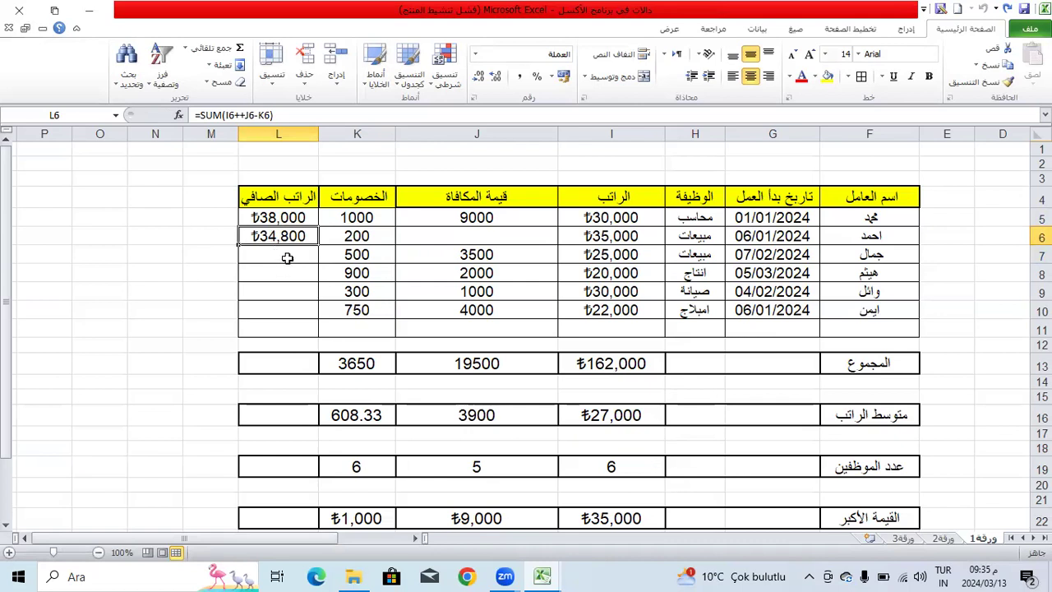
click(287, 258)
click(290, 307)
click(300, 252)
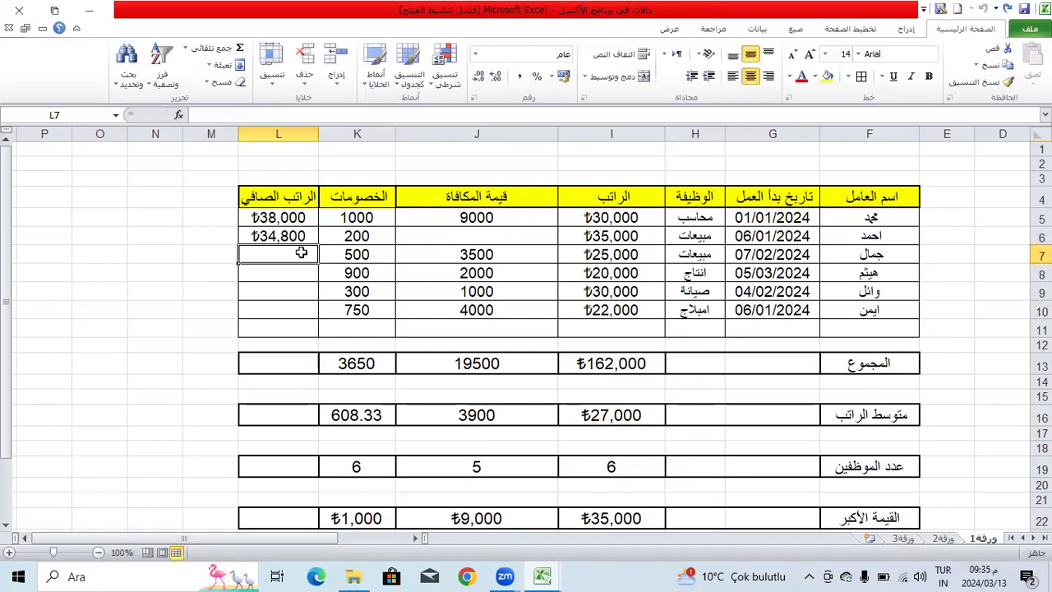
text(=SUM)
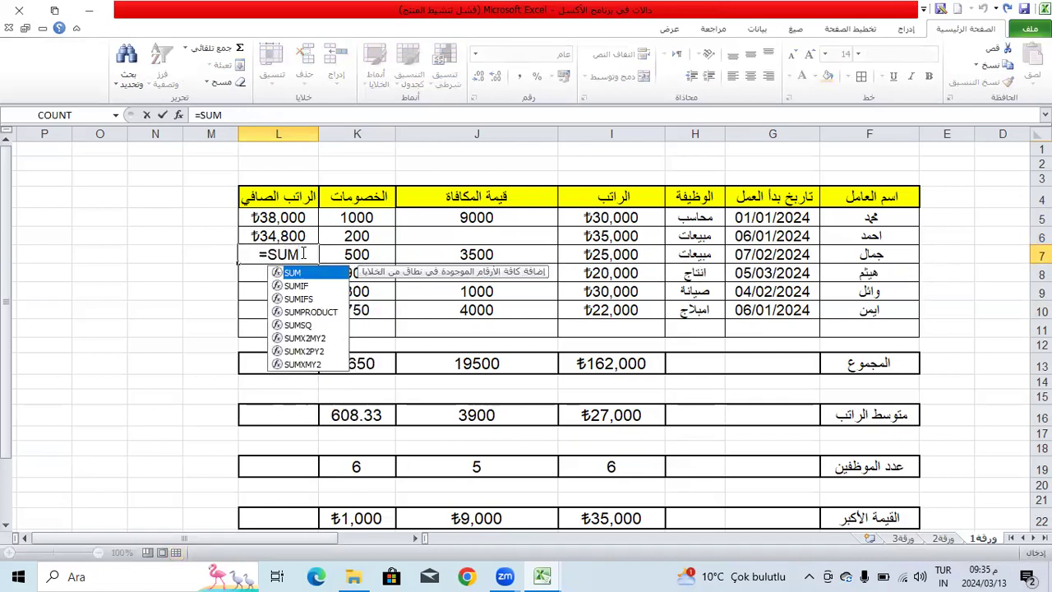
text(()
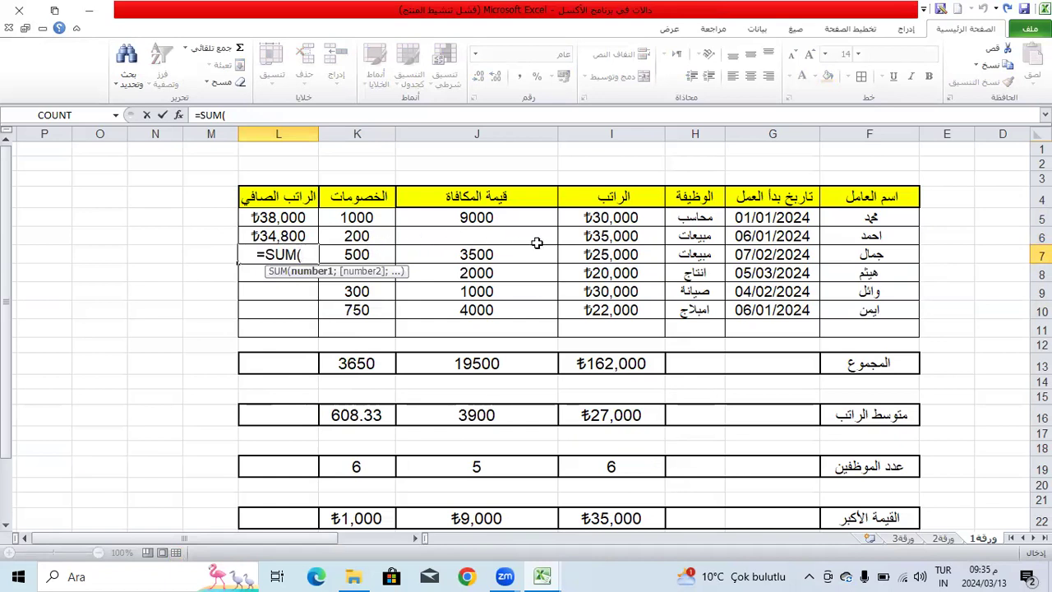
click(618, 251)
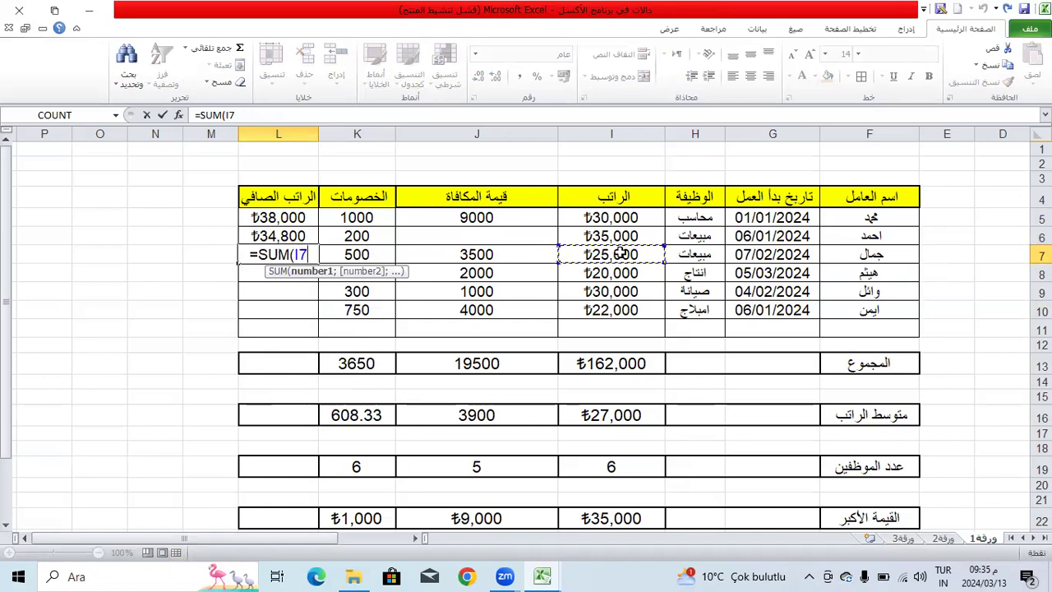
text(+)
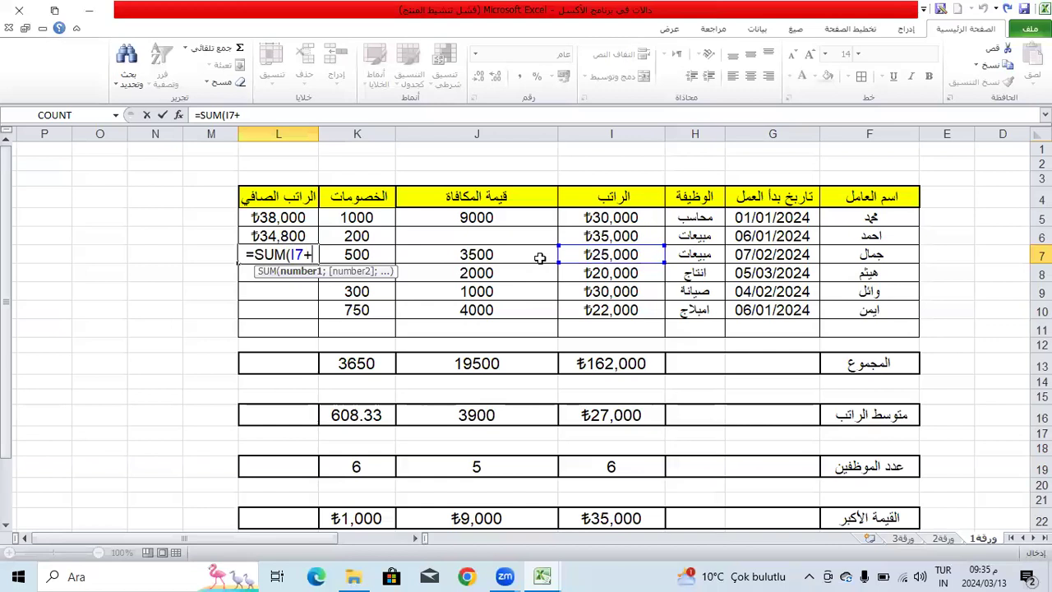
click(539, 258)
text(-)
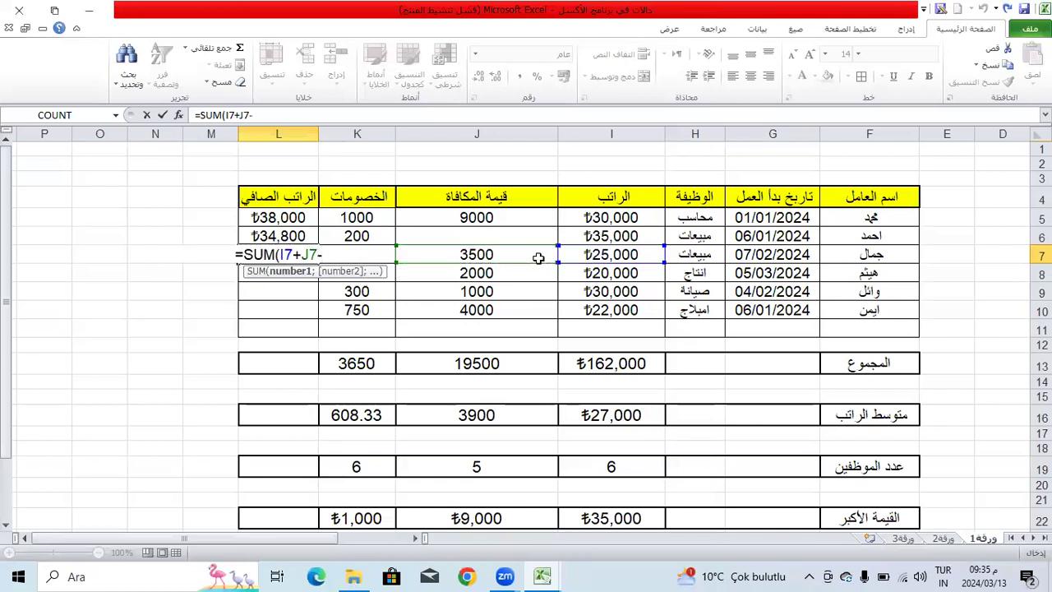
click(369, 253)
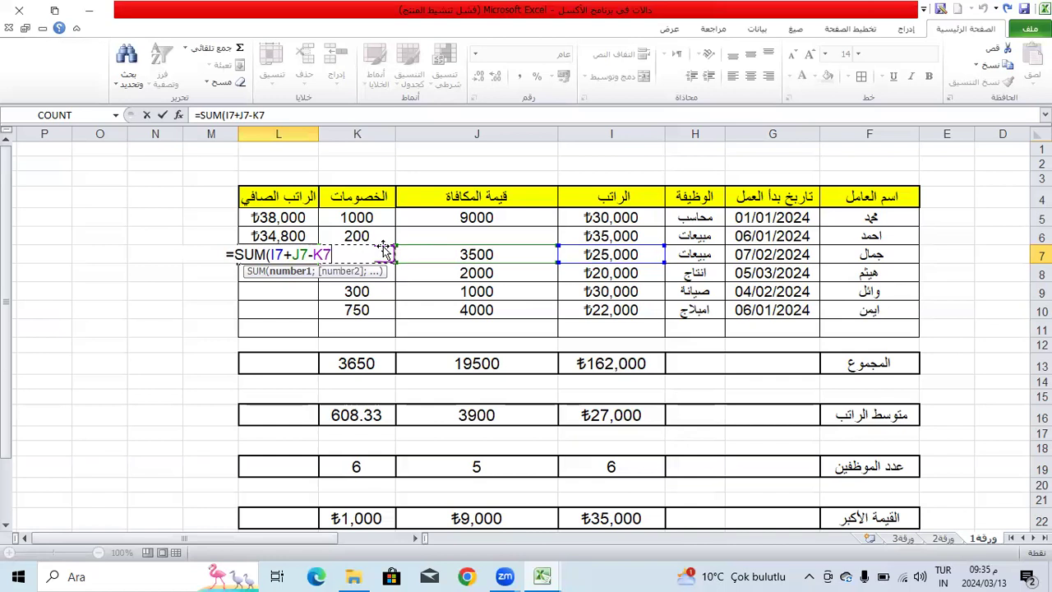
key(Return)
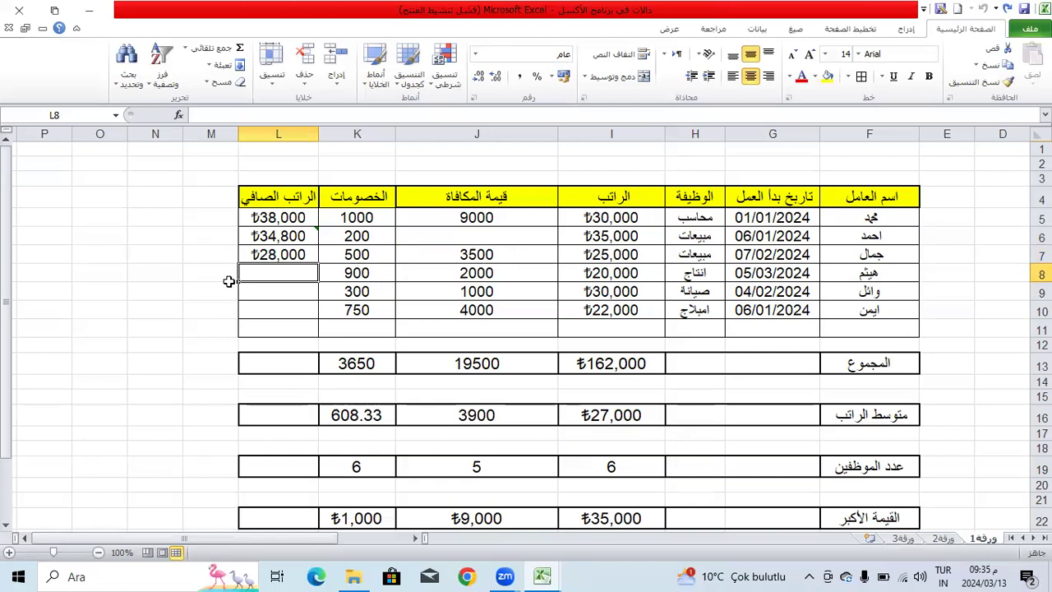
Calculate the fourth employee's net salary in L8 with the formula =SUM(I8+J8-K8).
text(=SUM()
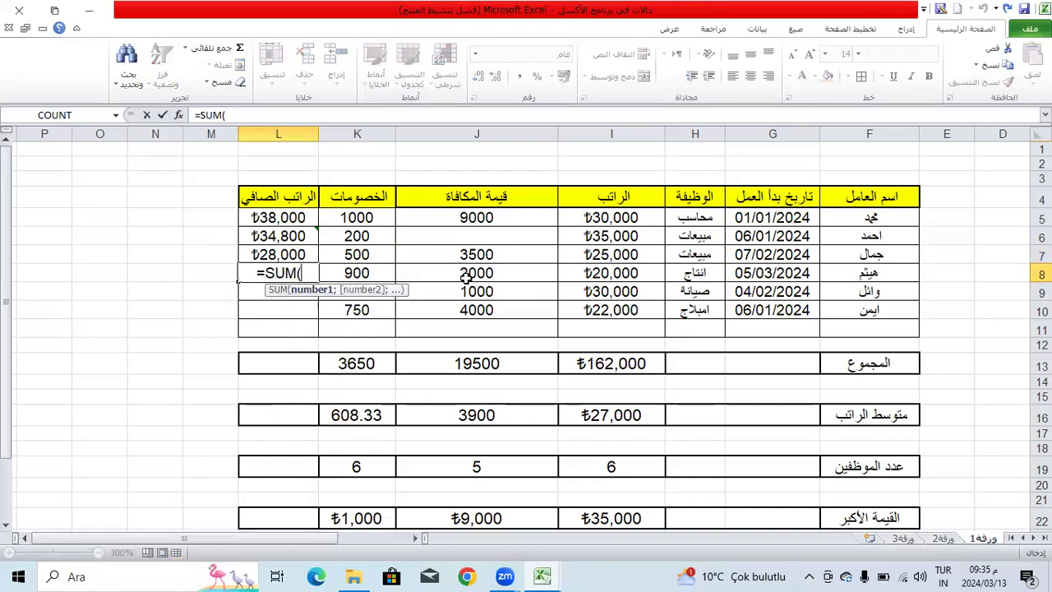
click(604, 277)
text(+)
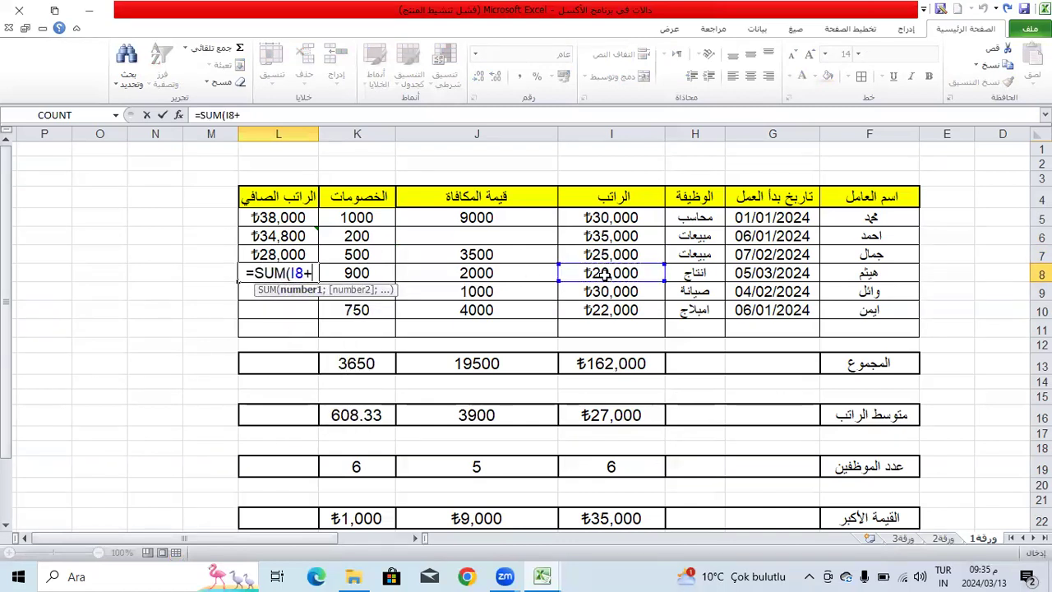
click(478, 277)
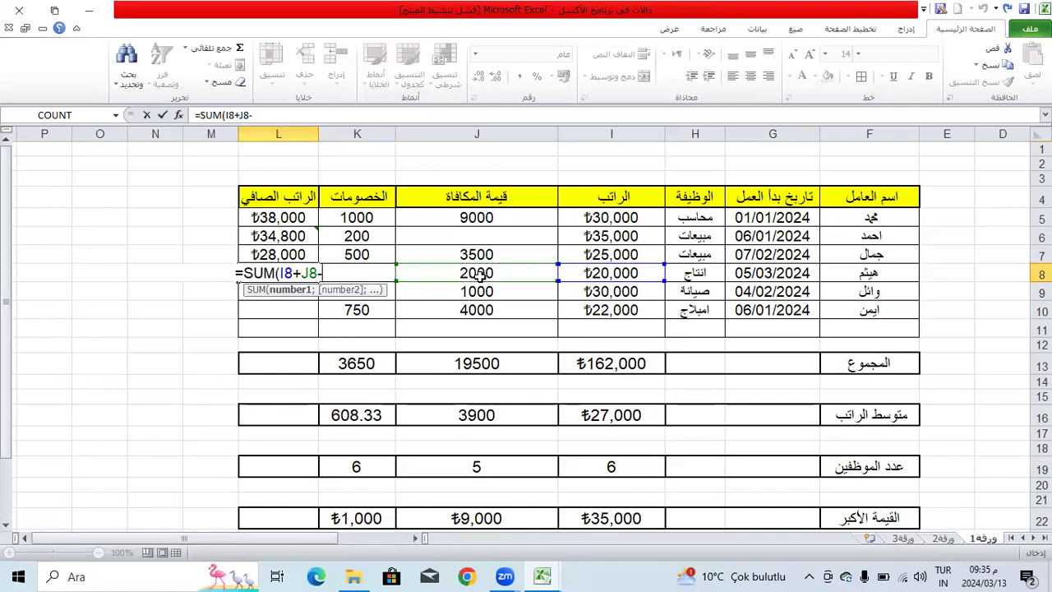
text(-)
click(383, 277)
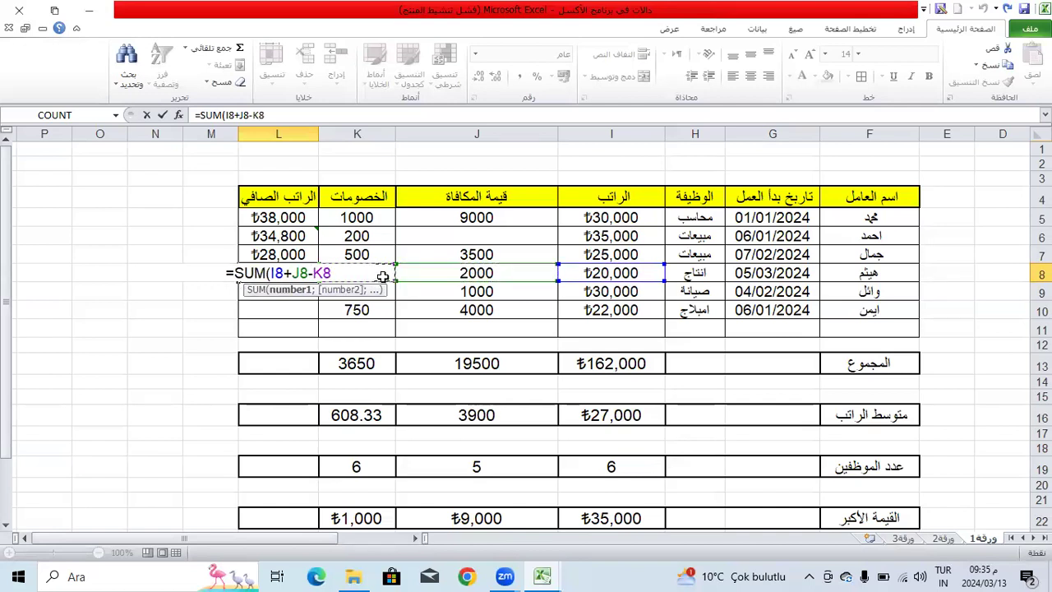
key(Return)
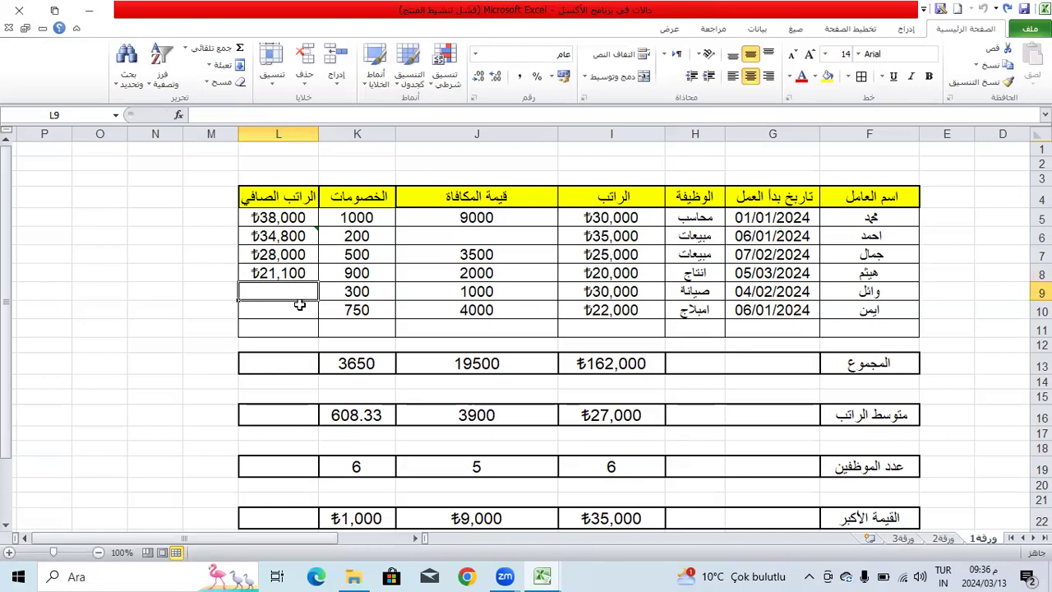
Calculate the fifth employee's net salary in L9 with the formula =SUM(I9+J9-K9).
text(=SUM()
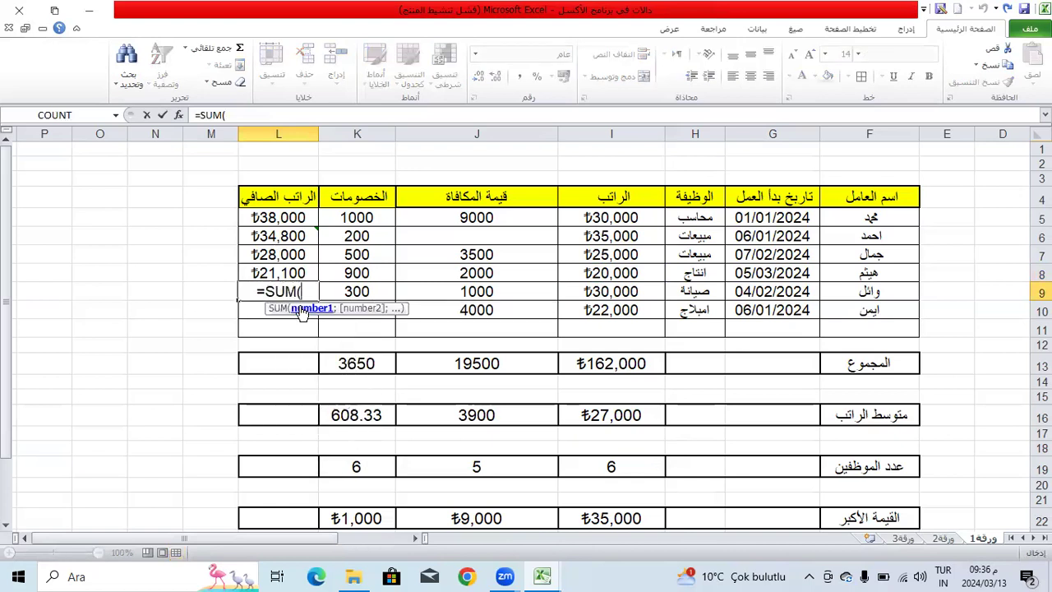
click(593, 293)
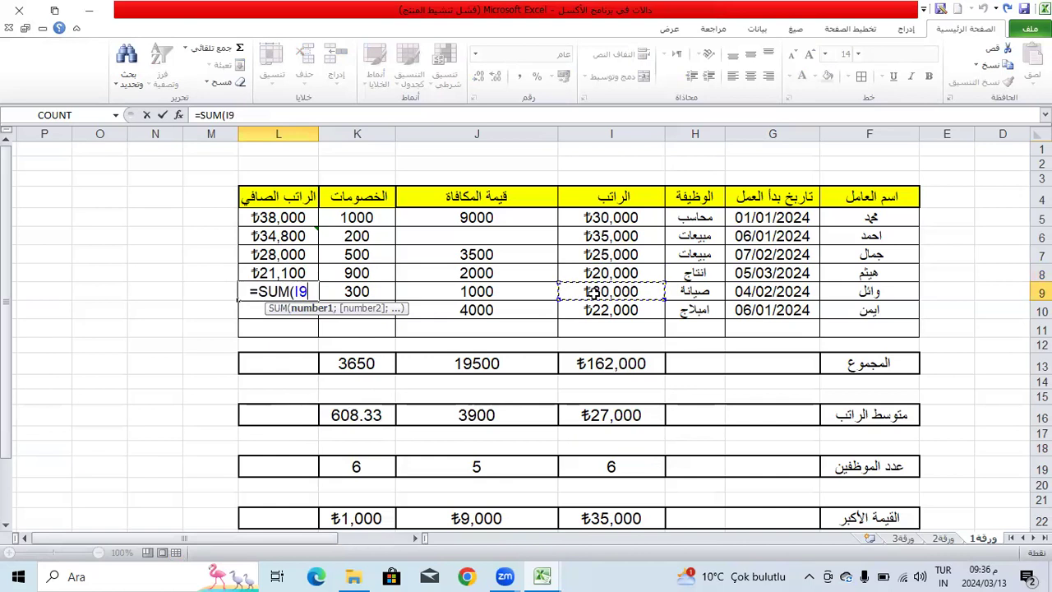
text(+)
click(537, 293)
text(-)
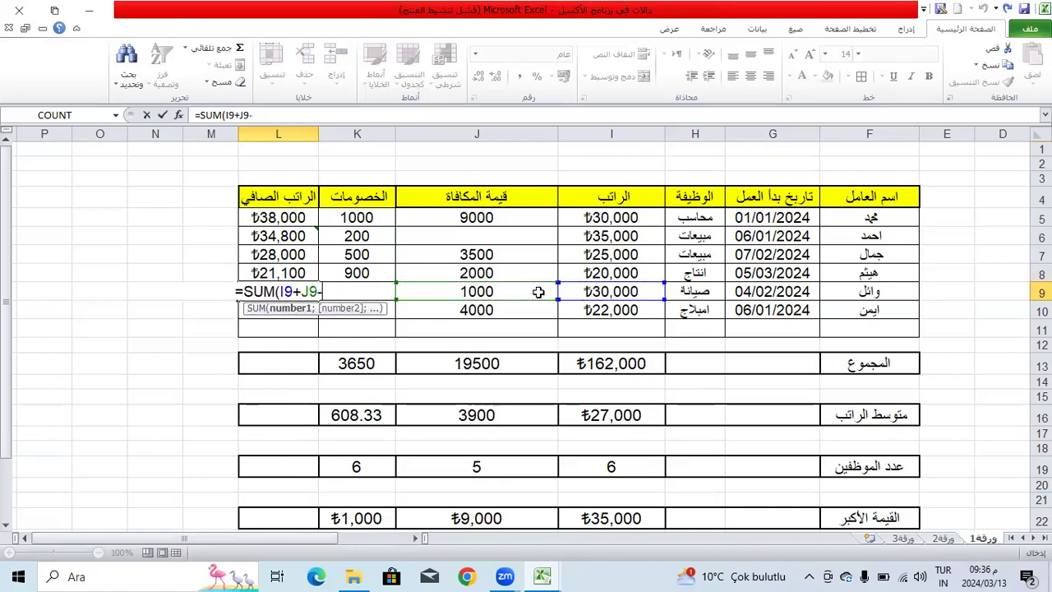
click(382, 292)
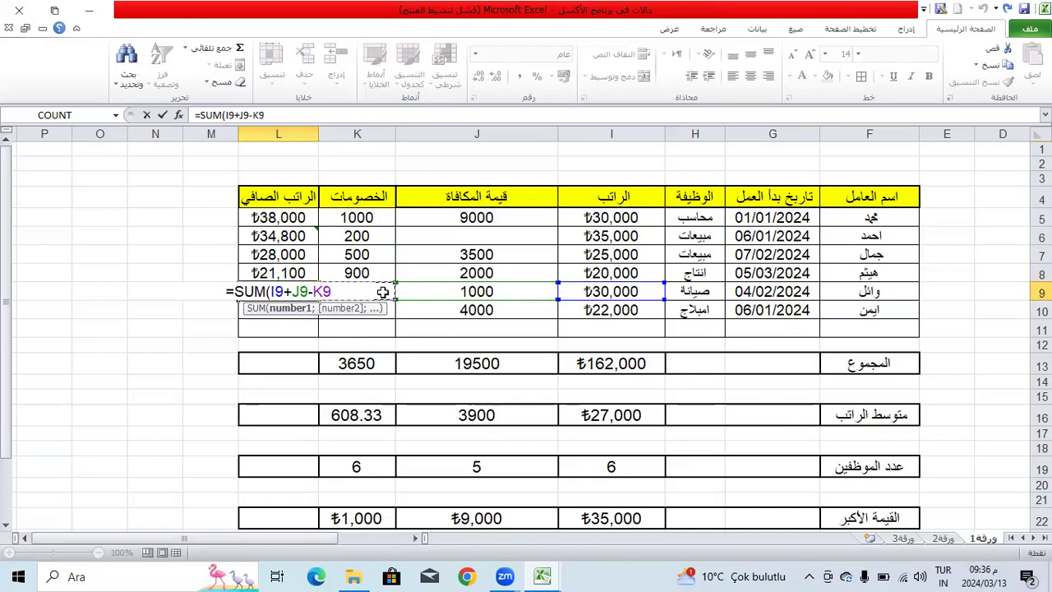
key(Return)
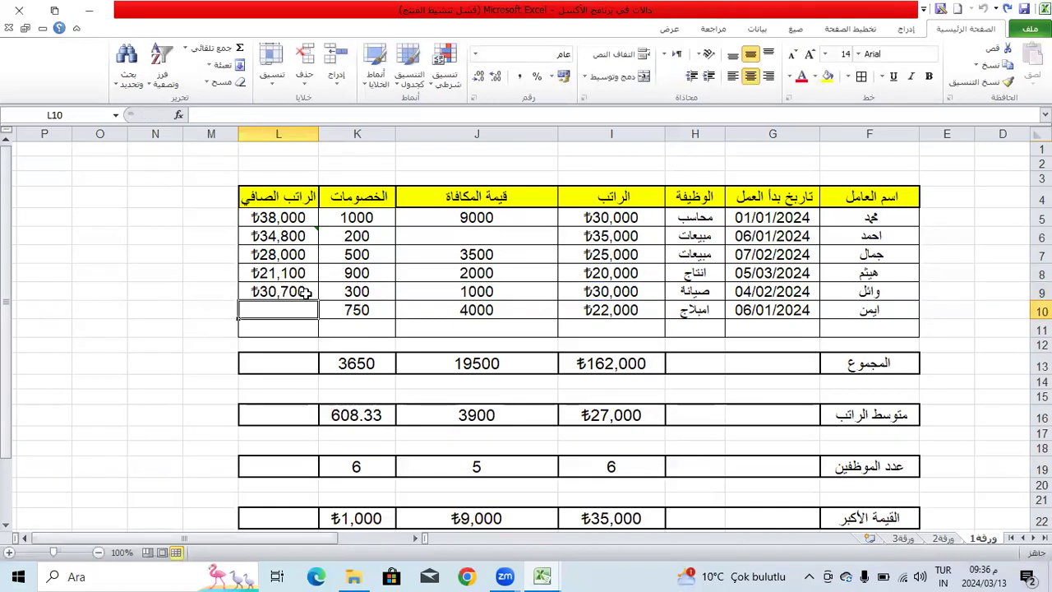
Calculate the sixth employee's net salary in L10 with the formula =SUM(I10+J10-K10).
text(=SUM()
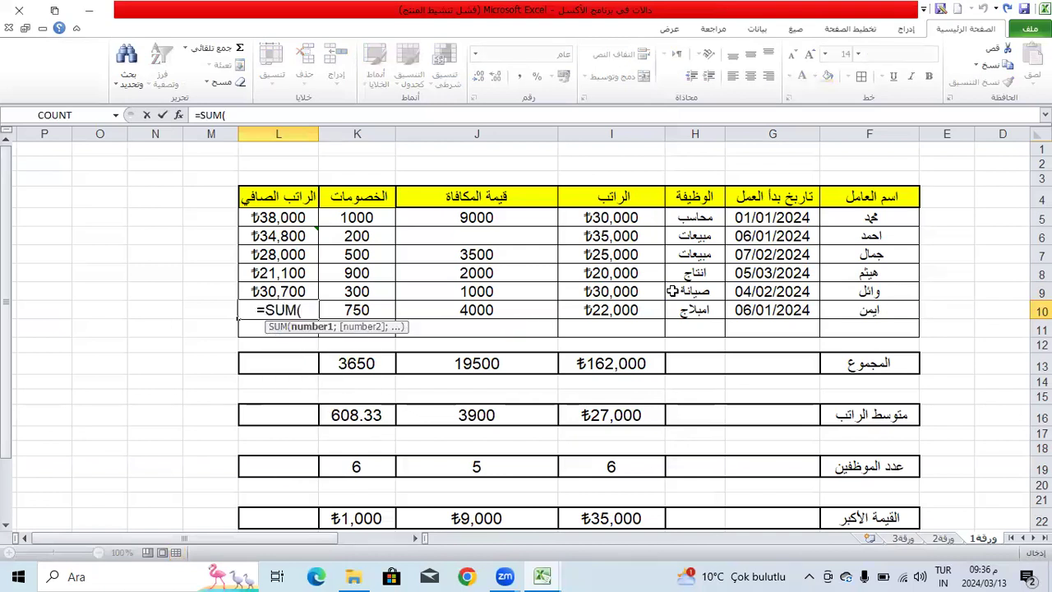
click(636, 315)
text(+)
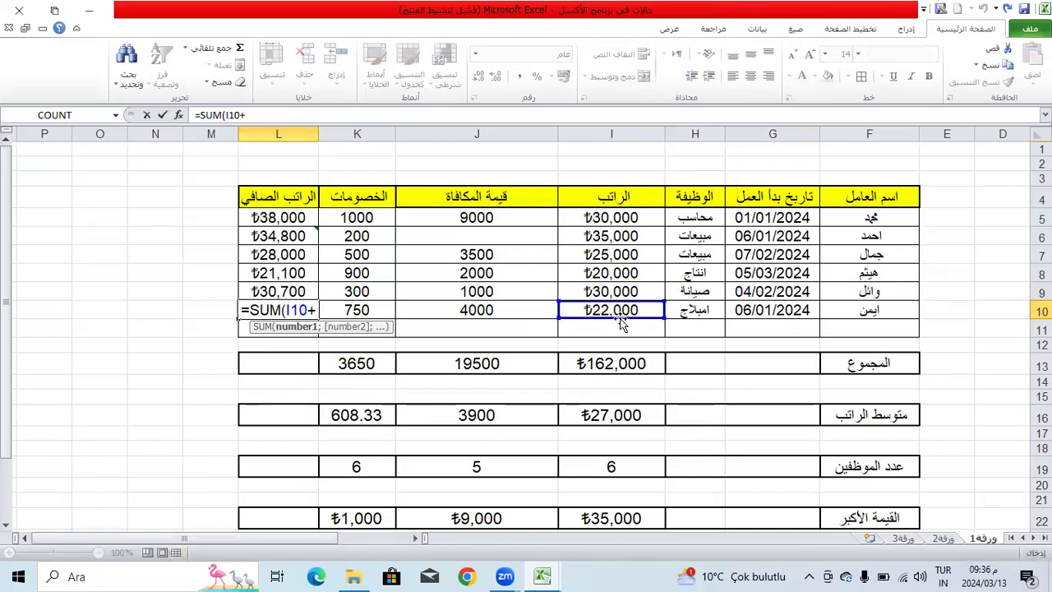
click(439, 307)
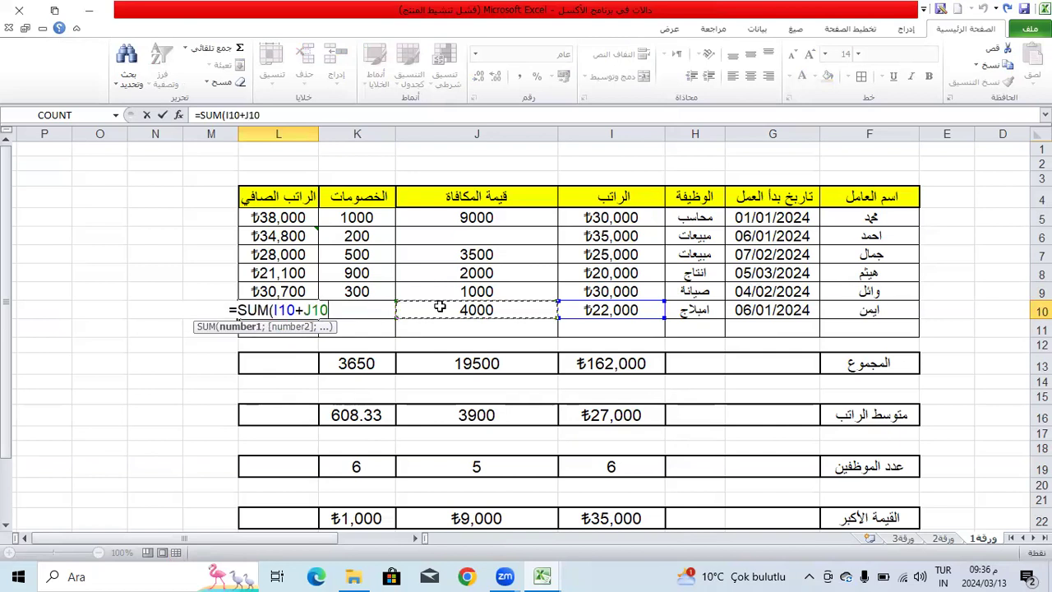
text(-)
click(382, 313)
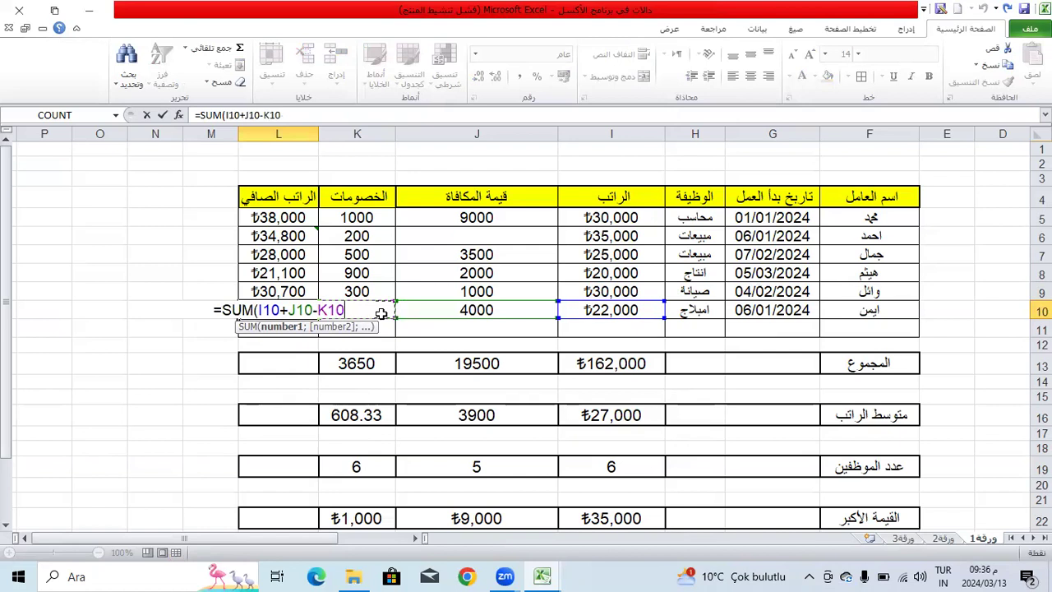
key(Return)
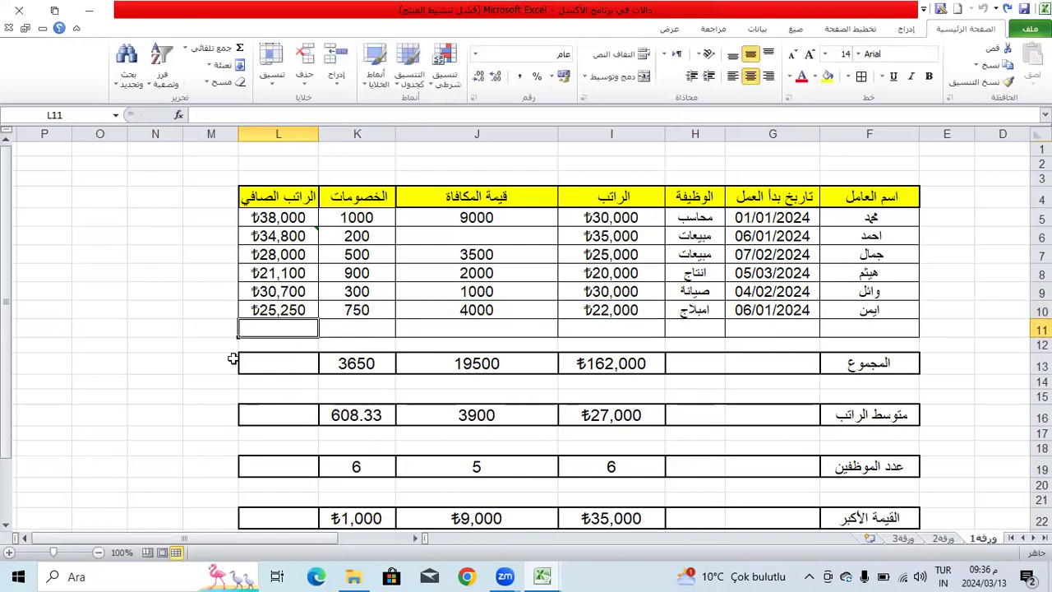
Switch to the دفتر اليومية المختلط workbook and close it, saving its changes.
key(ctrl+Tab)
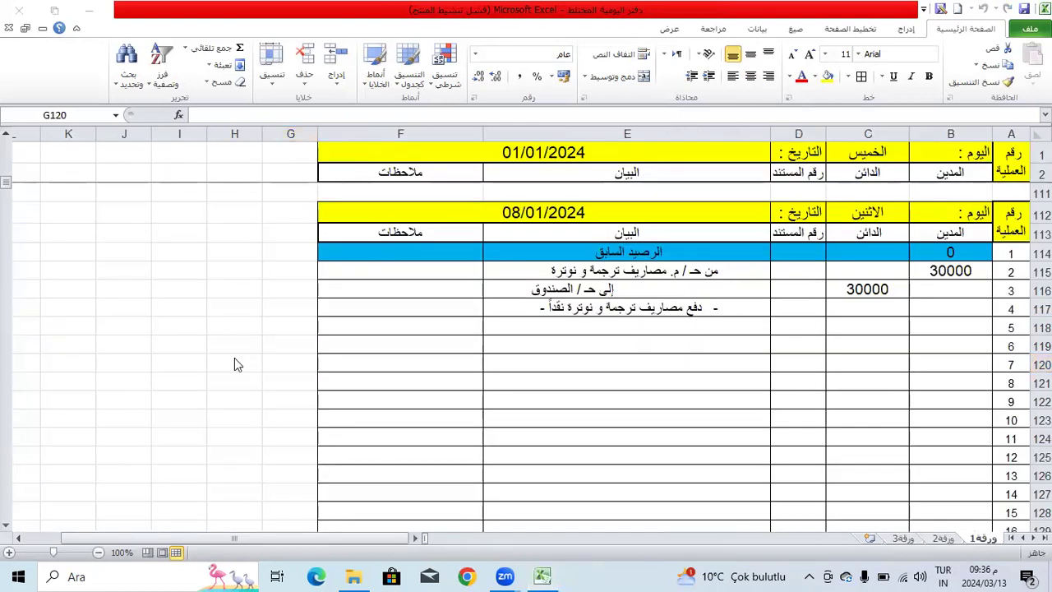
key(alt+Tab)
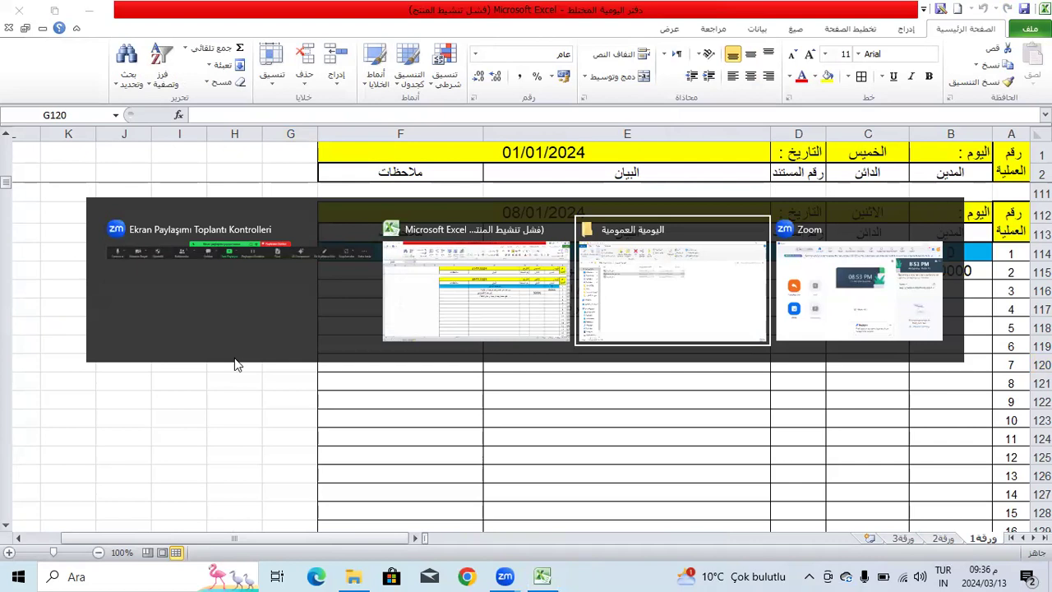
click(599, 355)
key(alt+Tab)
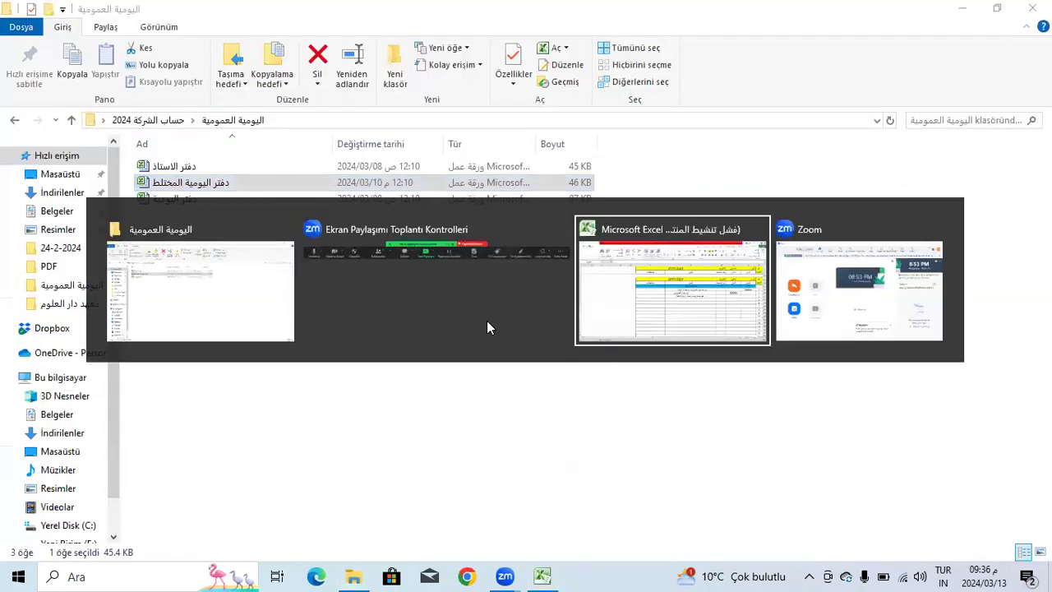
click(22, 11)
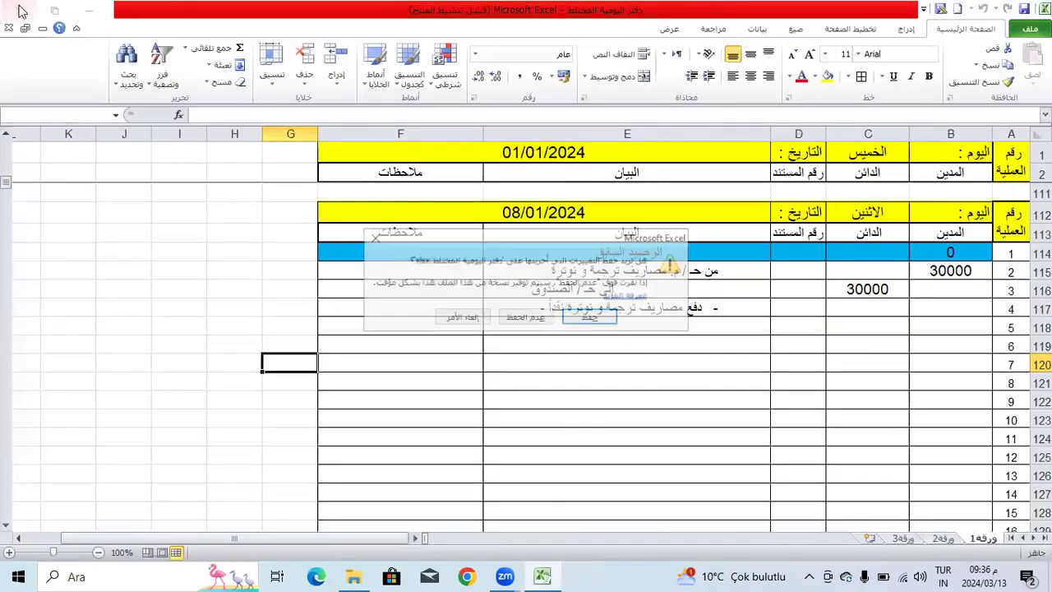
click(567, 318)
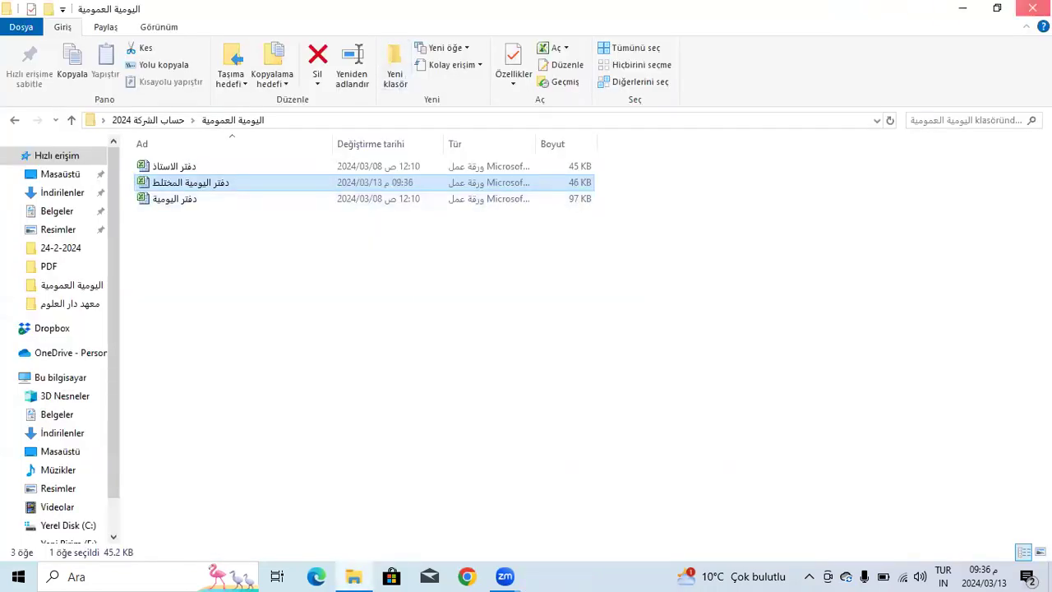
Close the اليومية العمومية folder window and reopen the دالات في برنامج الأكسل workbook from the desktop, dismissing the Office activation wizard.
key(alt+F4)
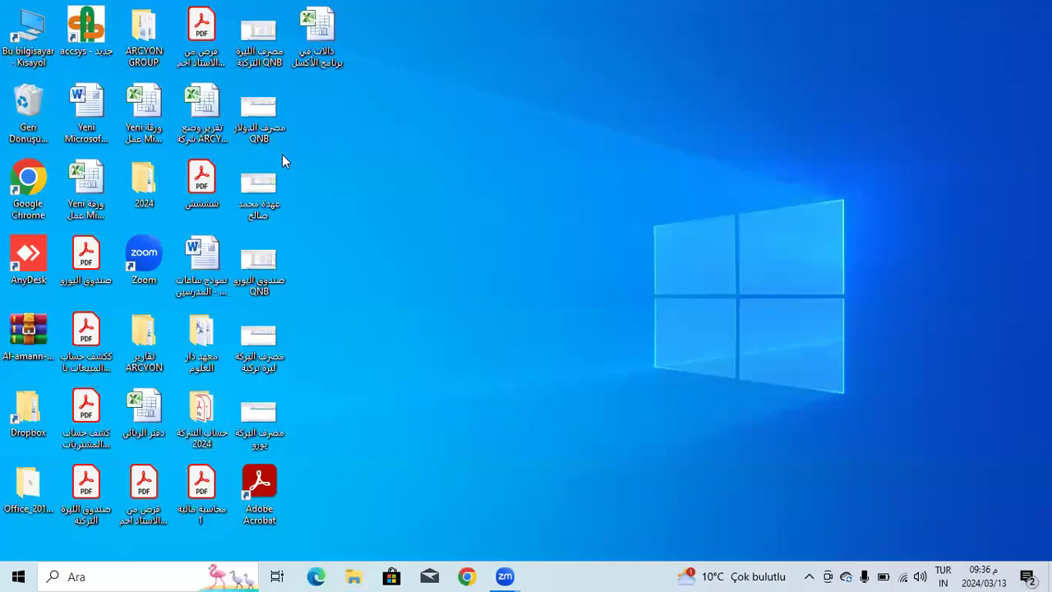
double_click(318, 31)
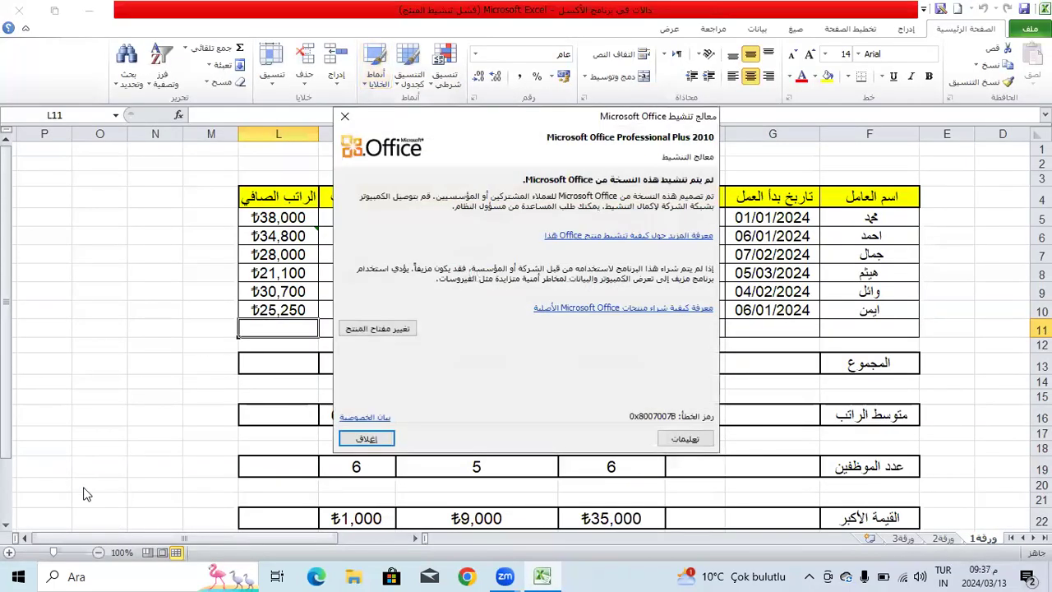
click(366, 438)
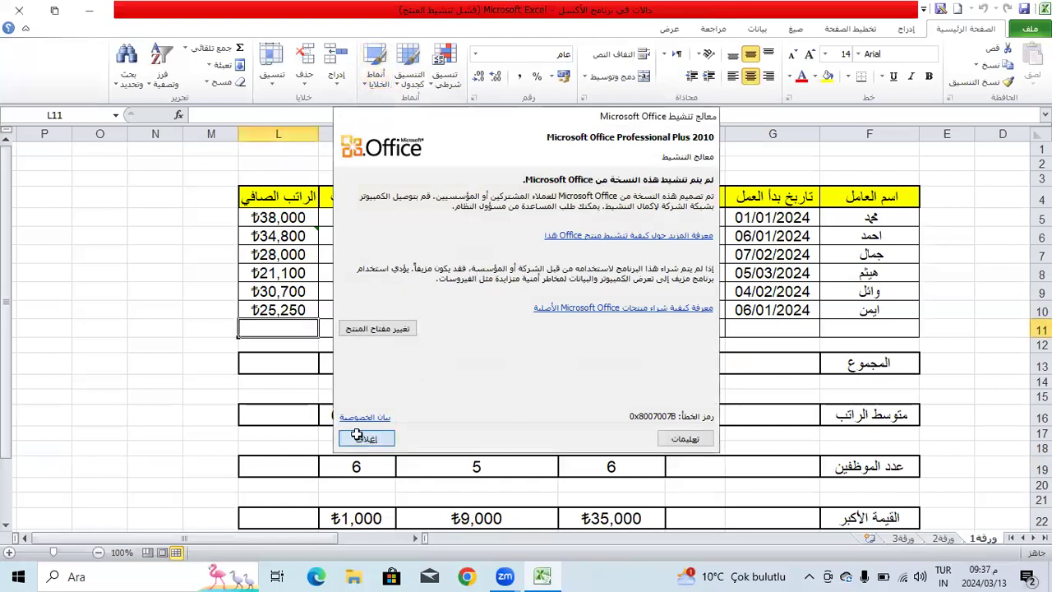
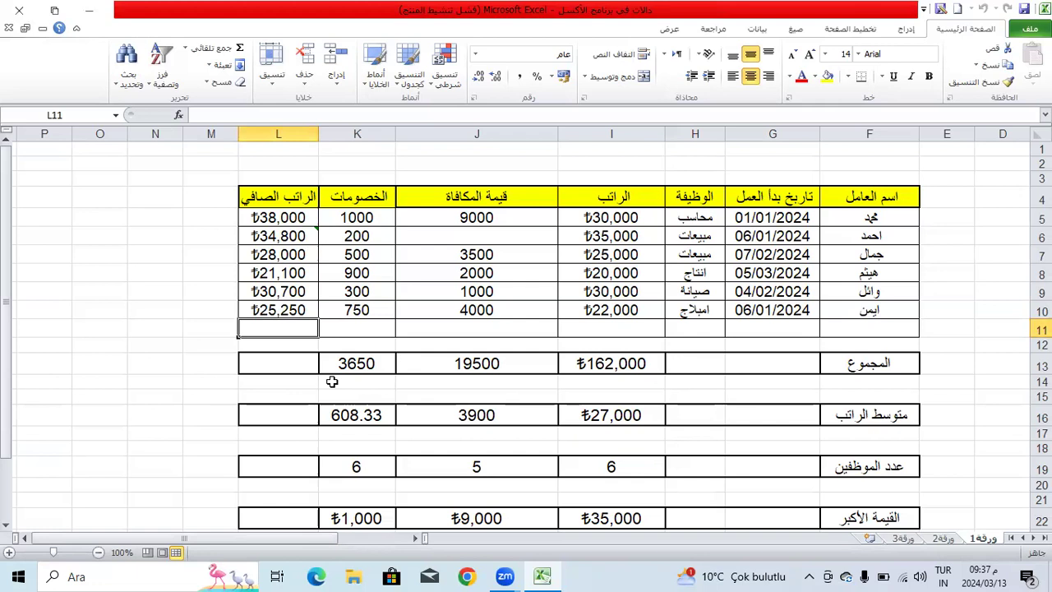
Fill the total formula from K13 into L13 to sum the net salaries, and check the resulting formula.
click(364, 362)
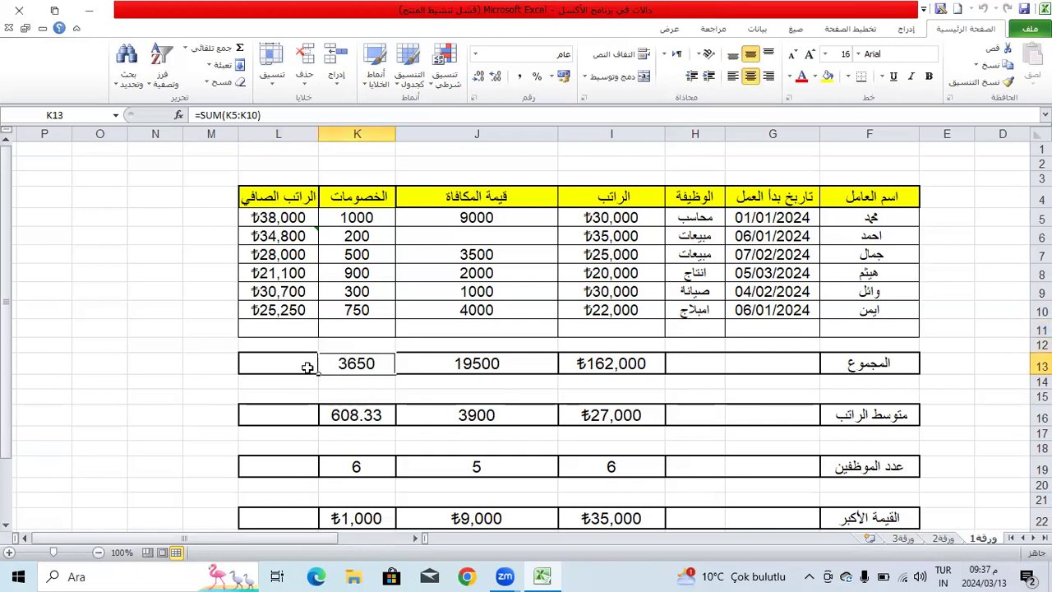
drag(317, 372, 236, 369)
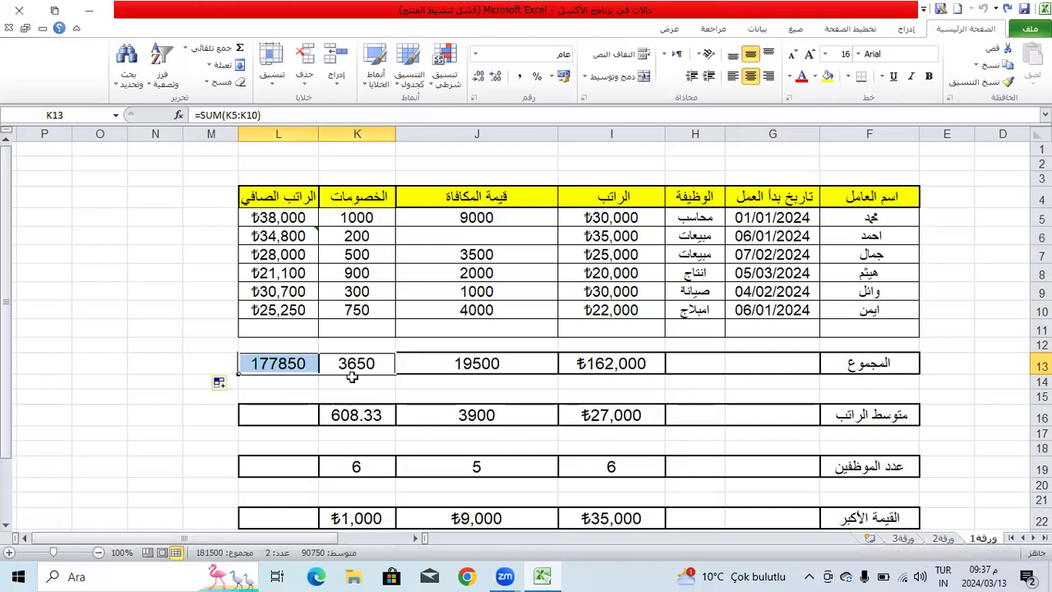
click(608, 362)
click(263, 363)
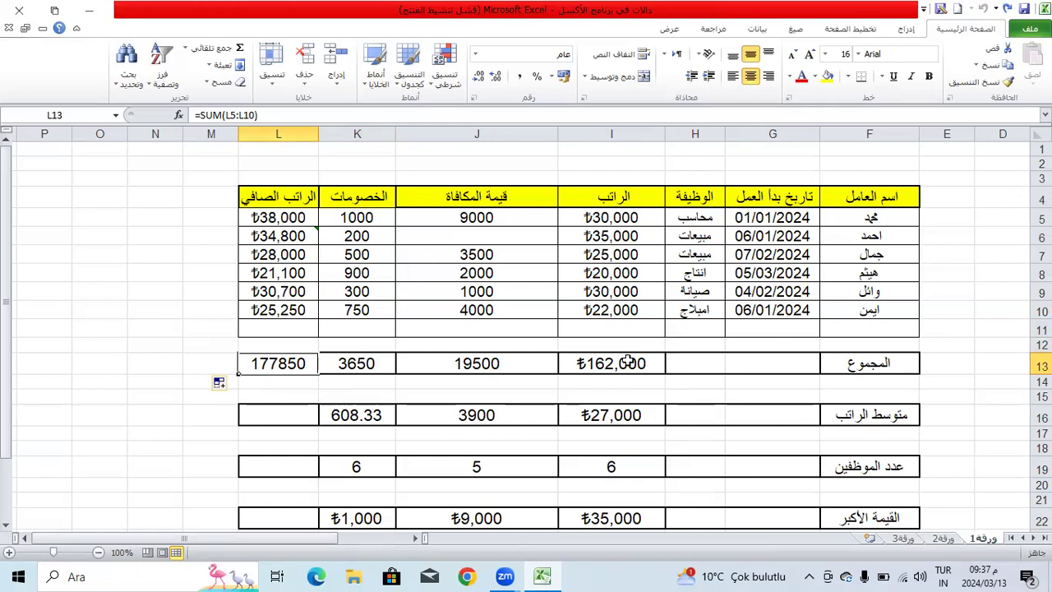
Review the average formulas in row 16 and fill the one in K16 into L16 for the net salary column.
click(614, 410)
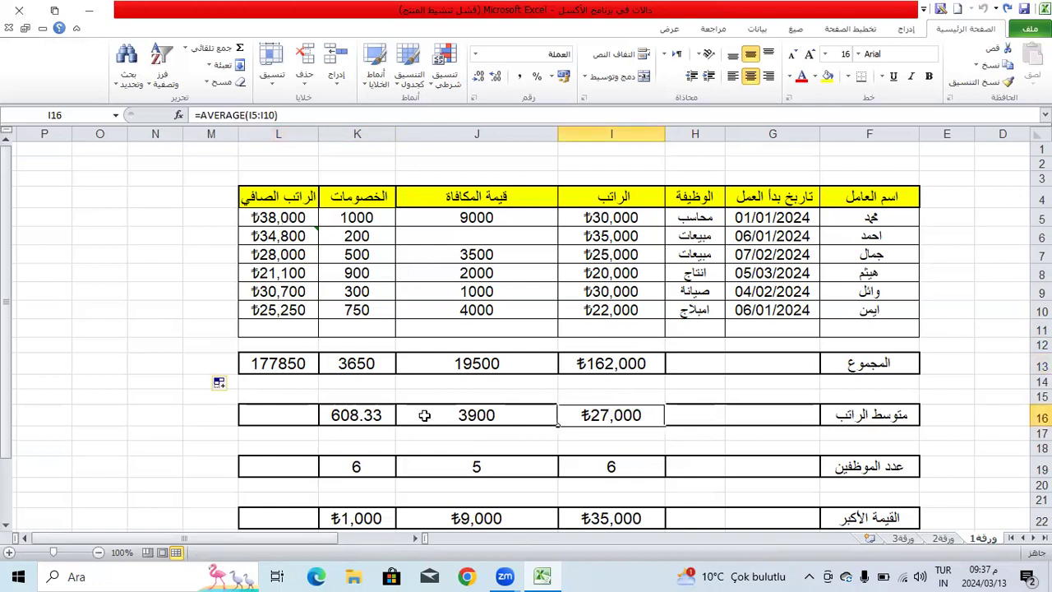
click(424, 415)
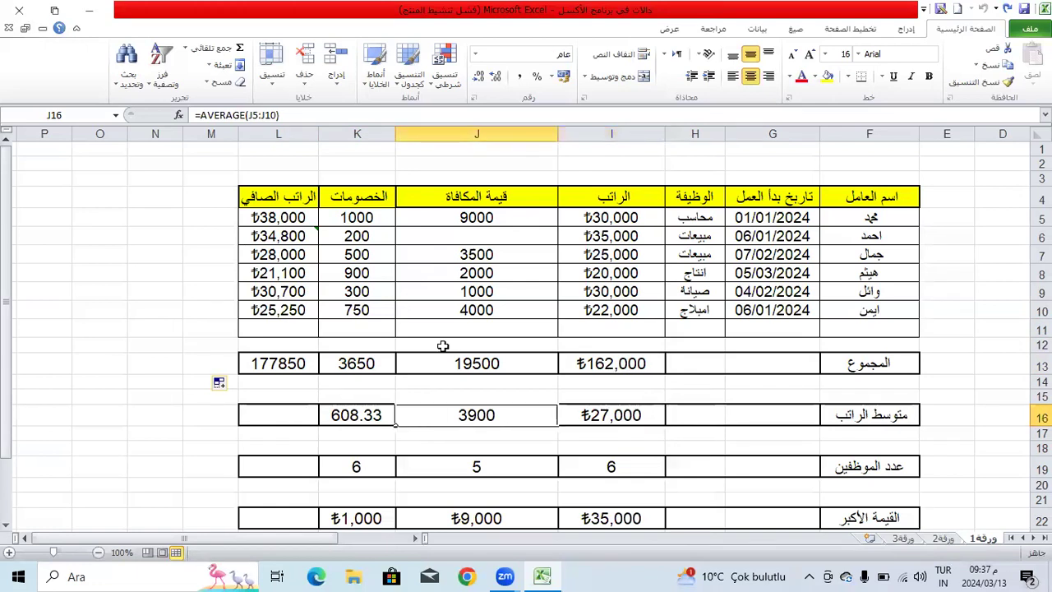
click(339, 414)
click(313, 425)
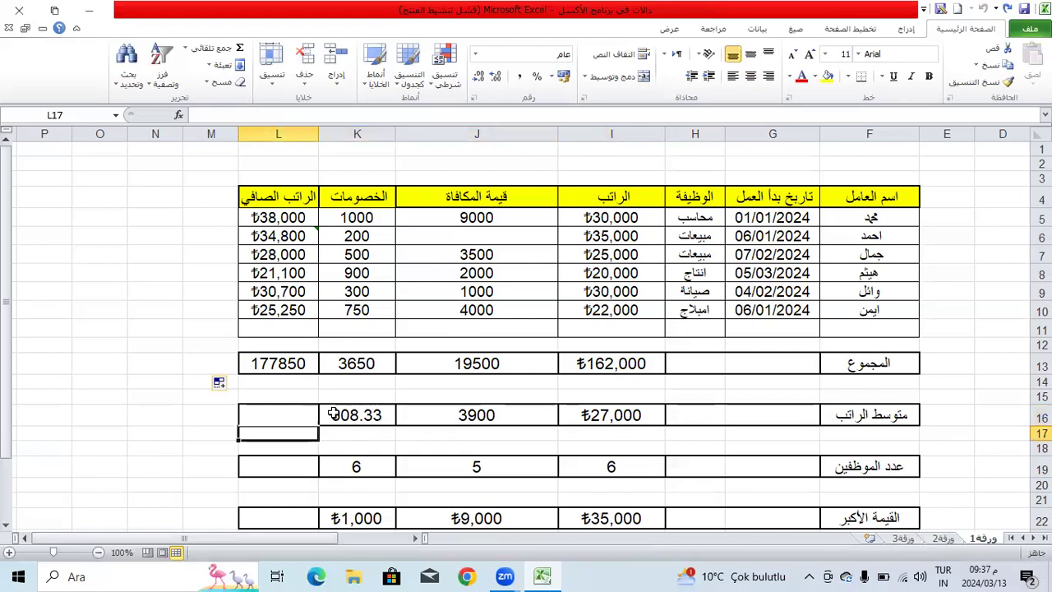
click(320, 423)
drag(318, 422, 227, 418)
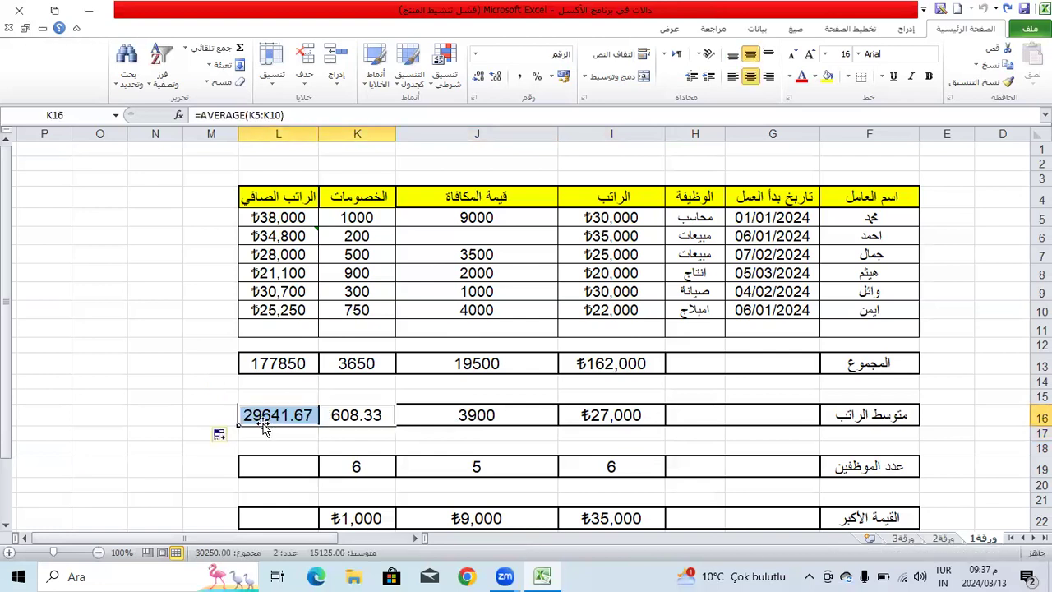
click(271, 415)
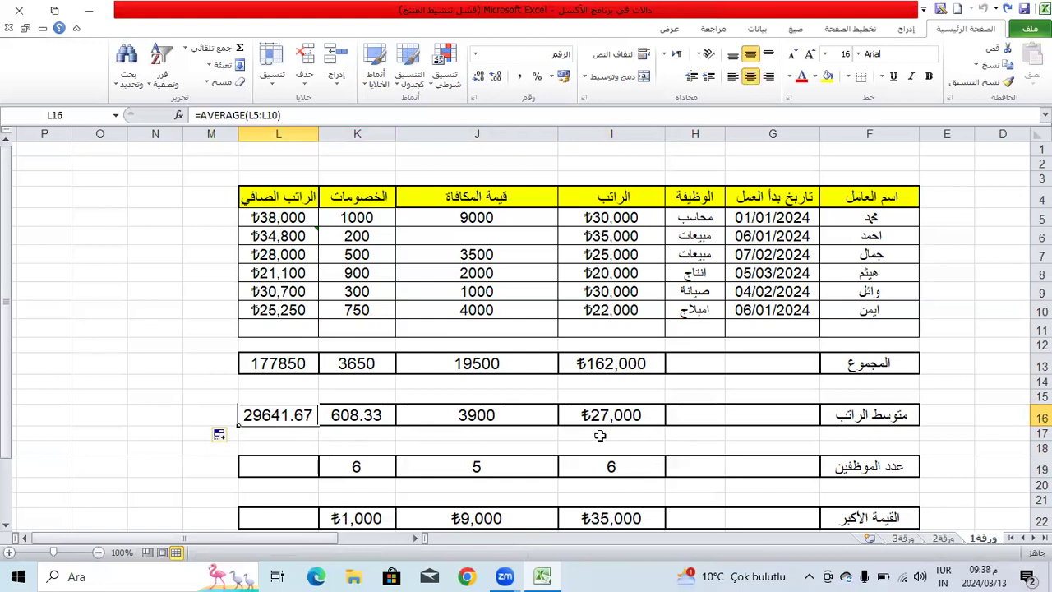
Fill the employee count formula from K19 into L19 for the net salary column.
click(337, 468)
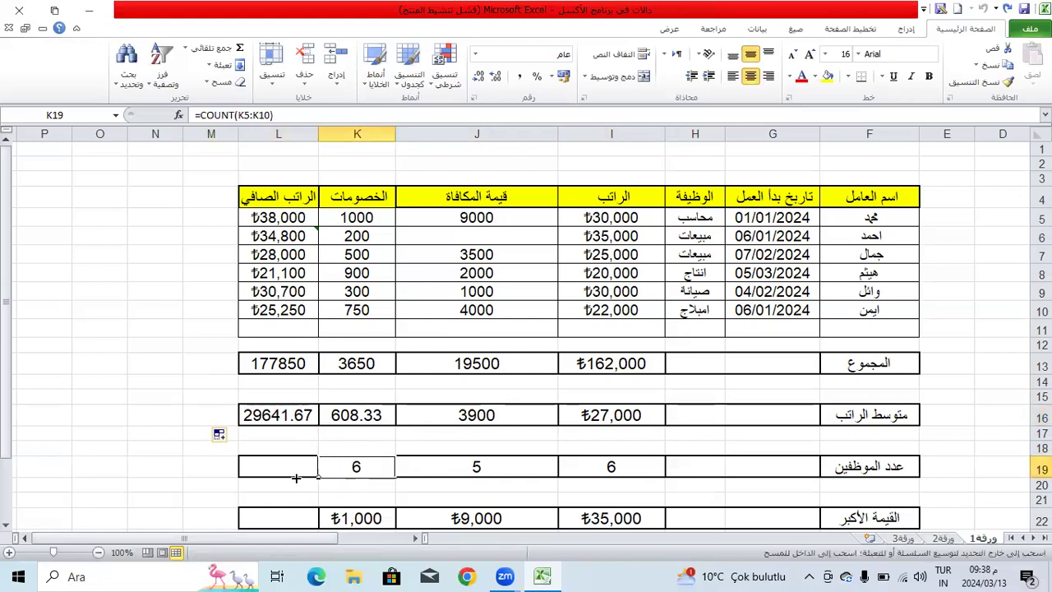
drag(319, 478, 252, 482)
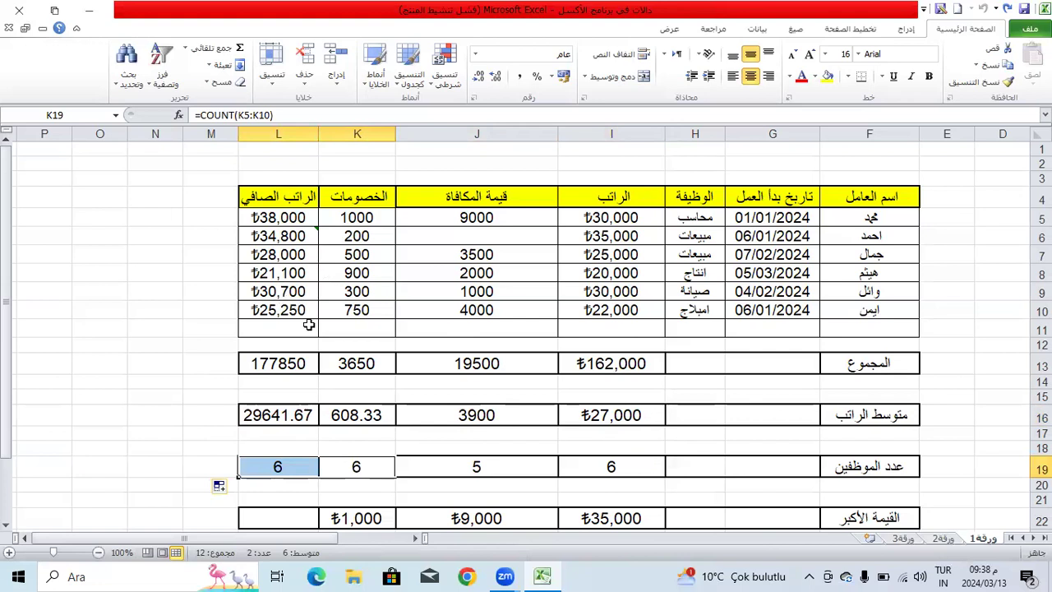
scroll(317, 316, down, 2)
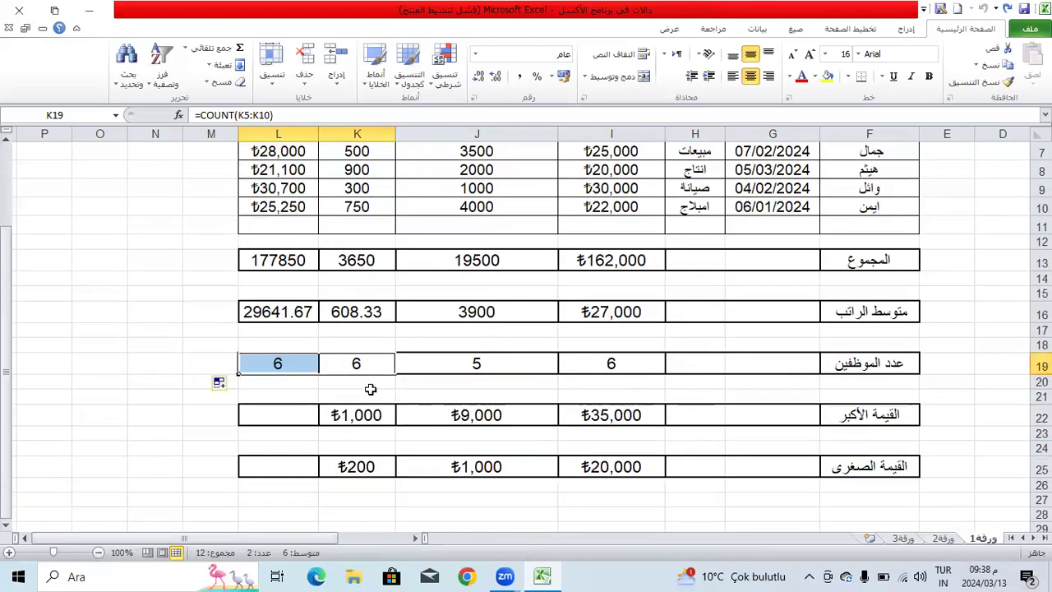
Fill the maximum formula from K22 into L22 and compare it with the net salaries in column L.
scroll(368, 393, up, 1)
scroll(373, 413, down, 1)
click(364, 416)
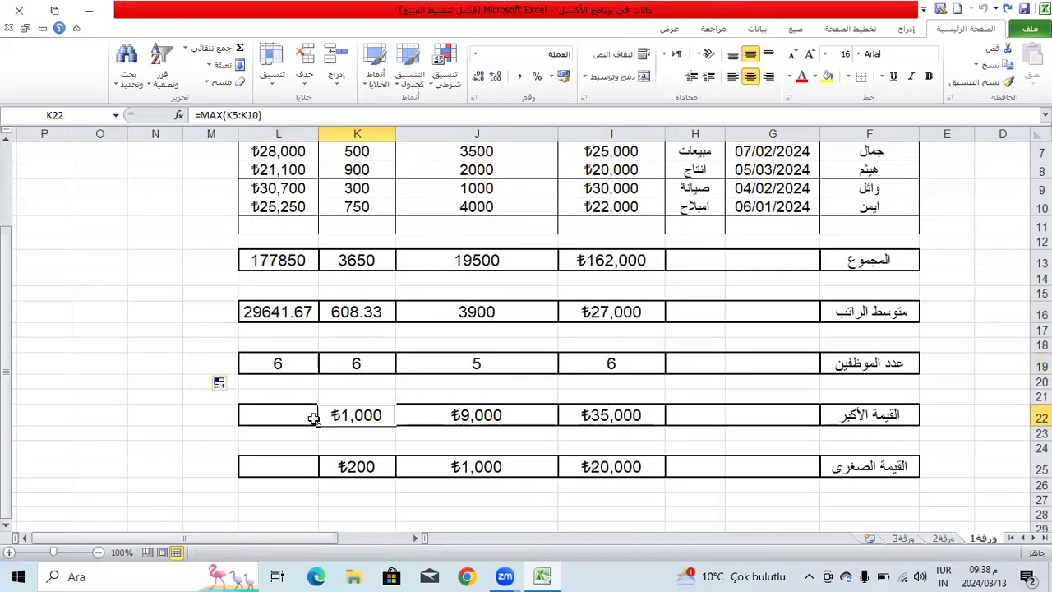
drag(310, 428, 251, 427)
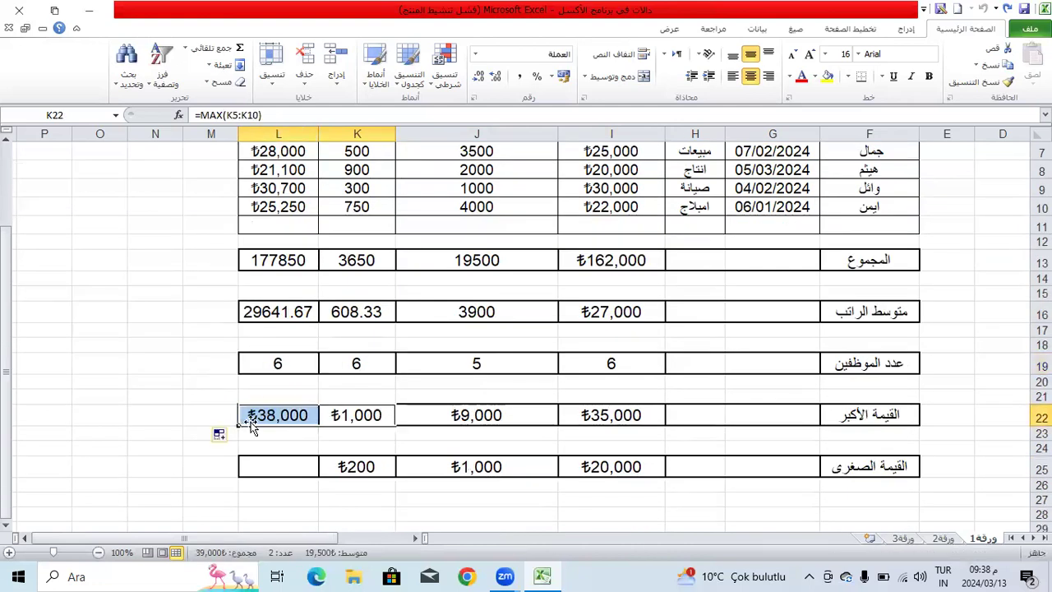
scroll(250, 426, up, 1)
click(279, 171)
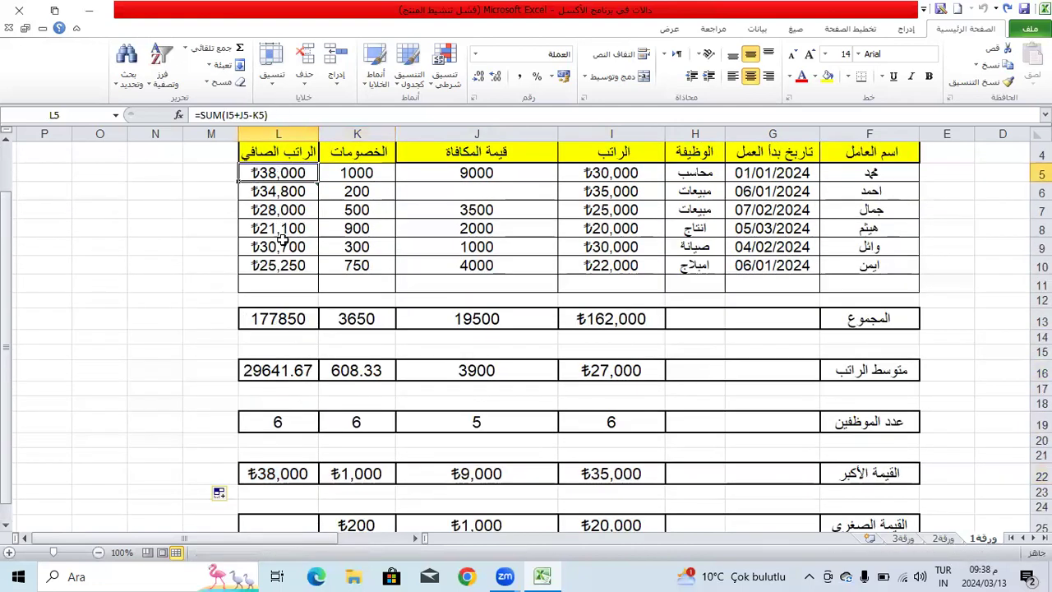
Fill the minimum formula from K25 into L25 for the net salary column.
scroll(289, 273, down, 1)
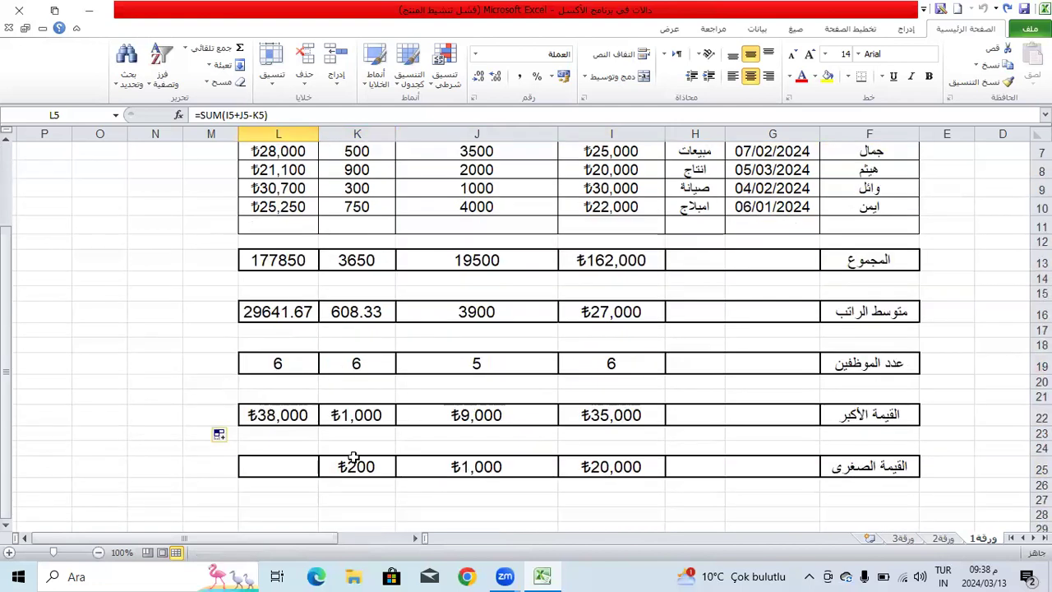
click(348, 468)
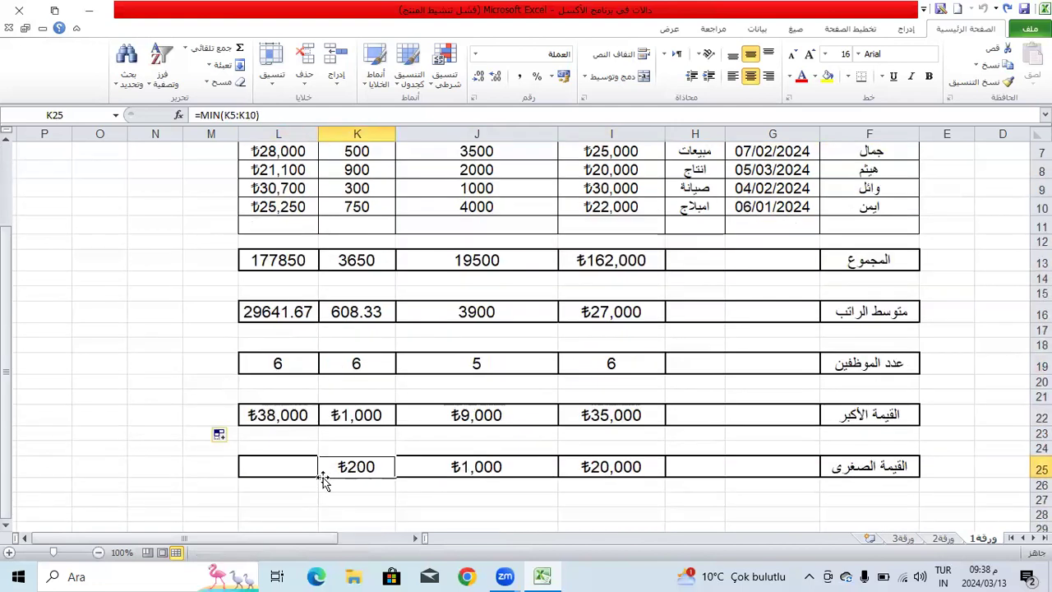
drag(321, 478, 241, 485)
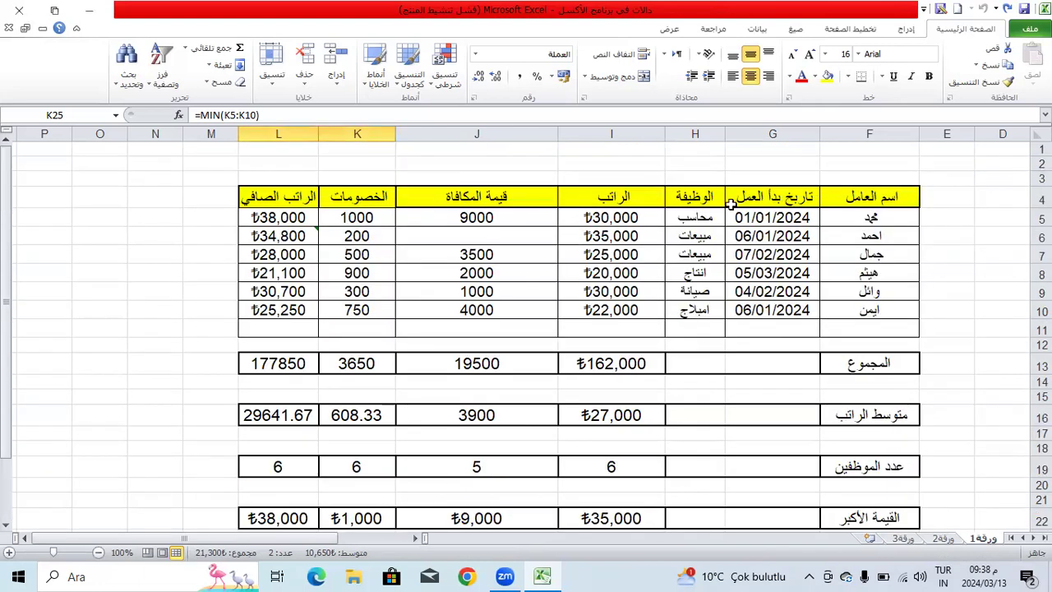
Review the net salary summary formulas one by one in L13, L16, L19, L22 and L25.
scroll(448, 205, down, 1)
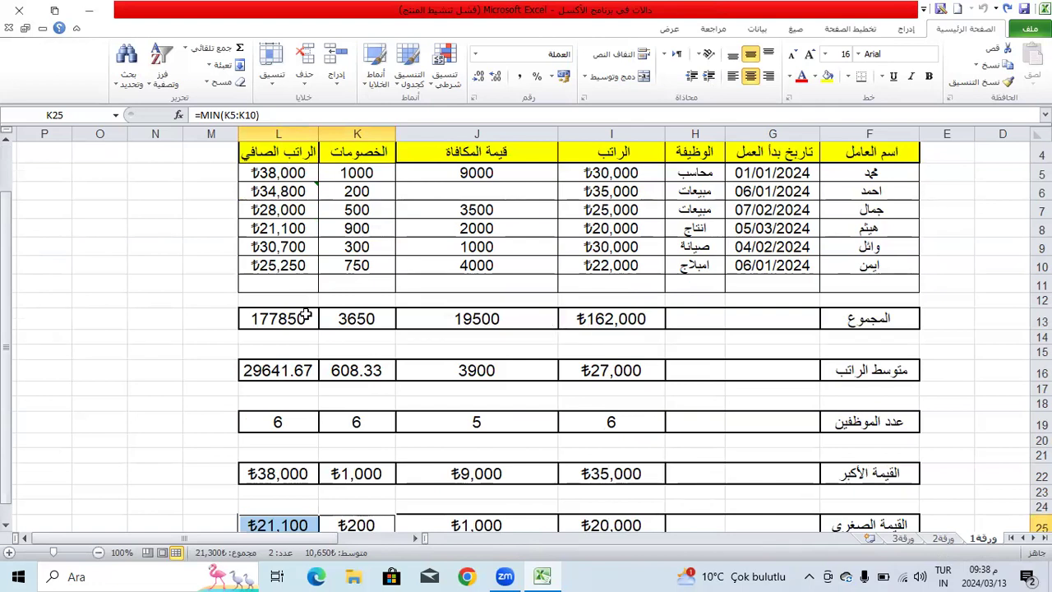
click(306, 317)
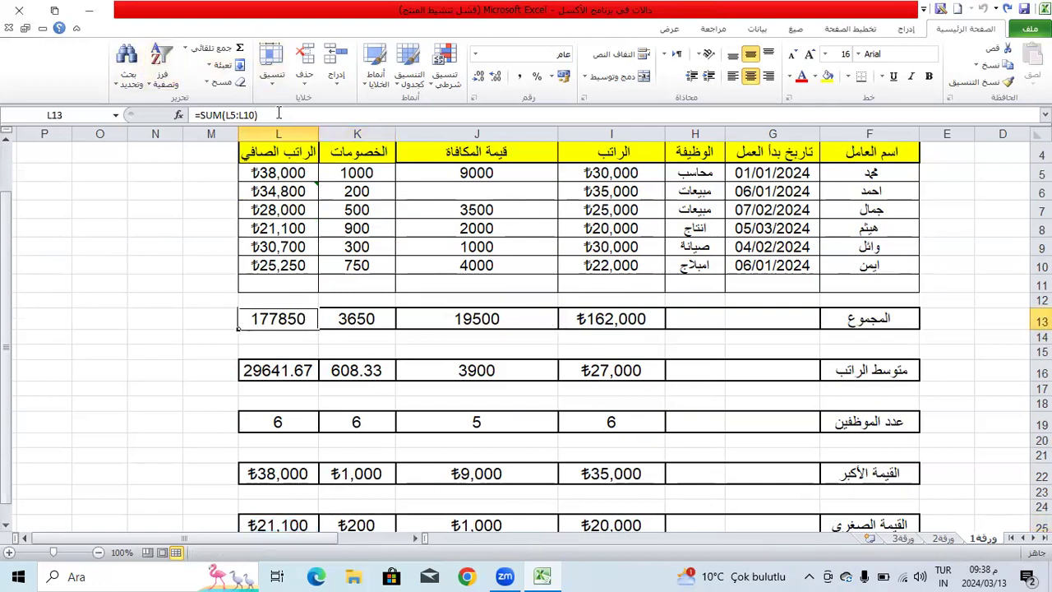
key(Return)
key(Down)
key(Down)
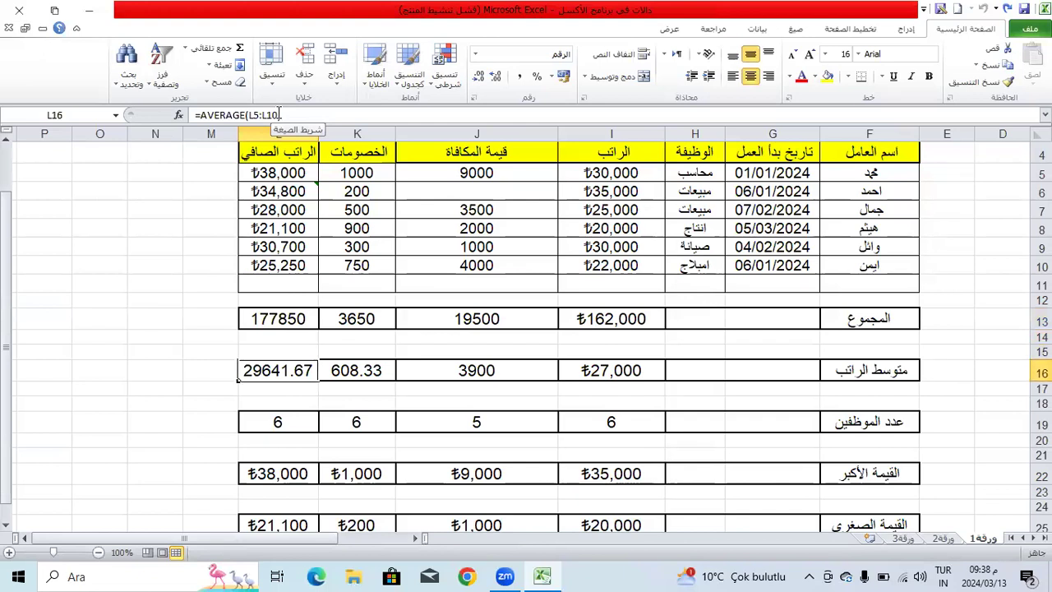
key(Down)
key(Down)
key(Up)
key(Up)
key(Down)
key(Down)
key(Down)
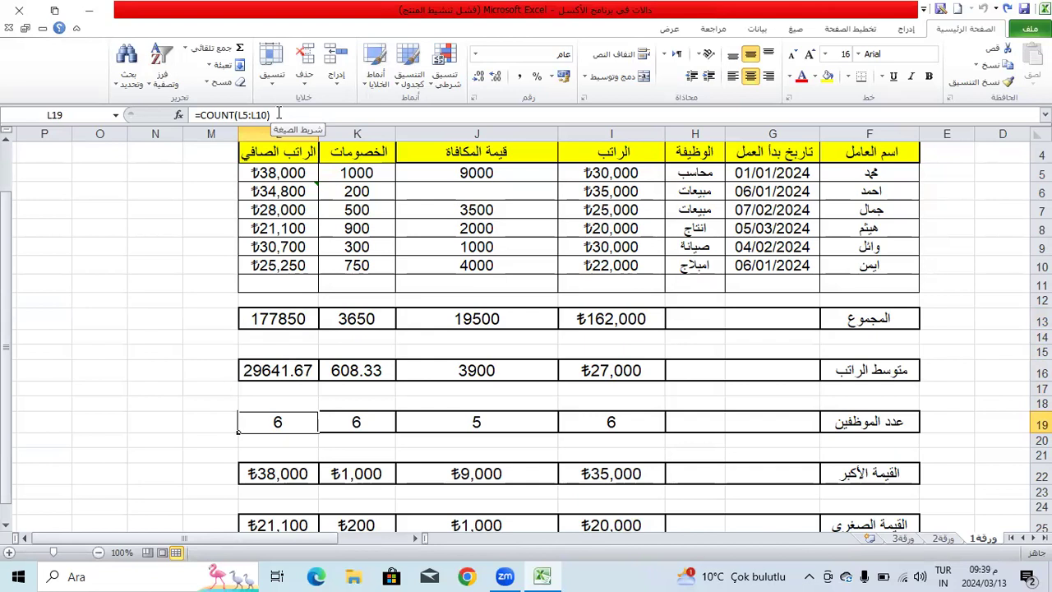
key(Down)
key(Down)
key(Down)
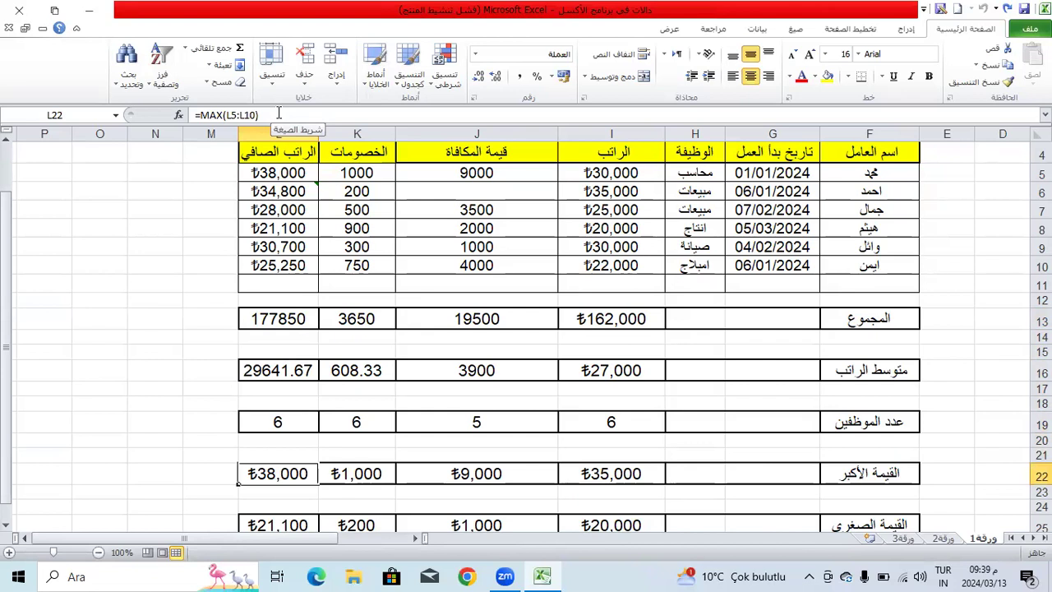
key(Down)
key(Down)
key(Down)
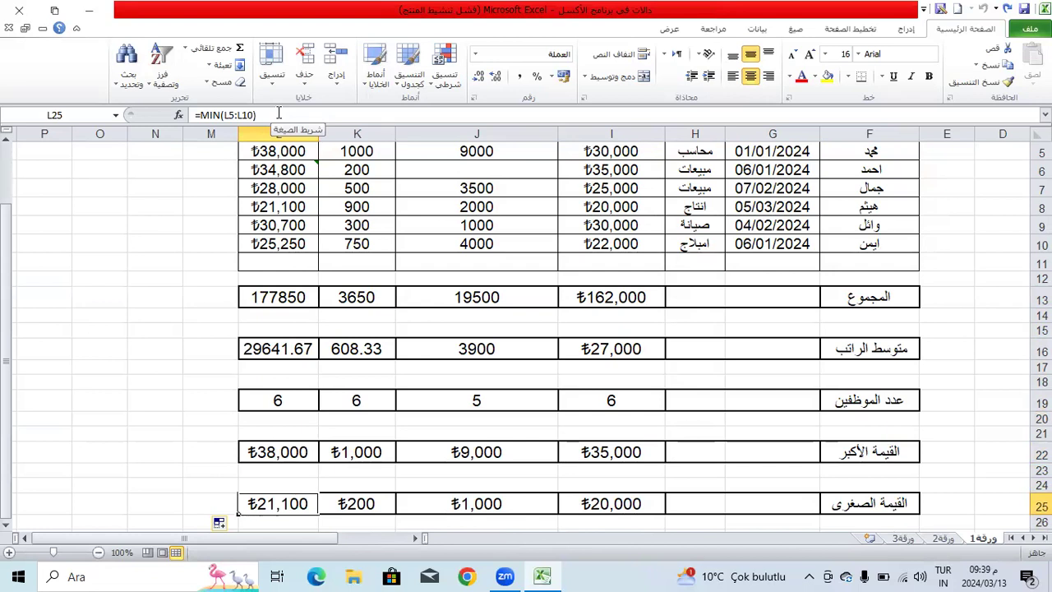
key(Down)
key(Down)
key(Down)
key(Down)
key(Down)
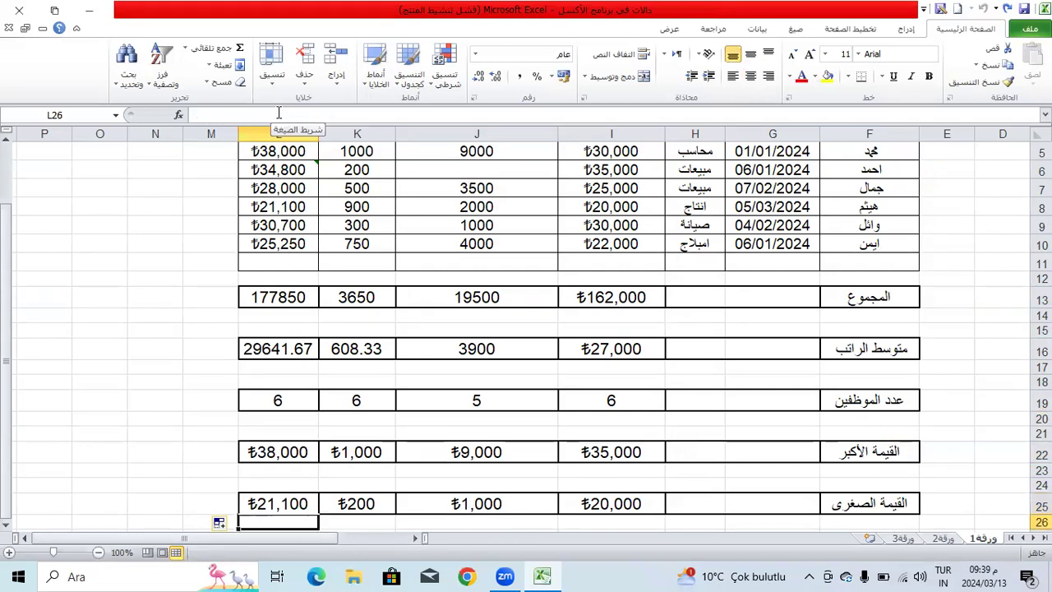
key(Down)
key(Down)
scroll(693, 169, down, 4)
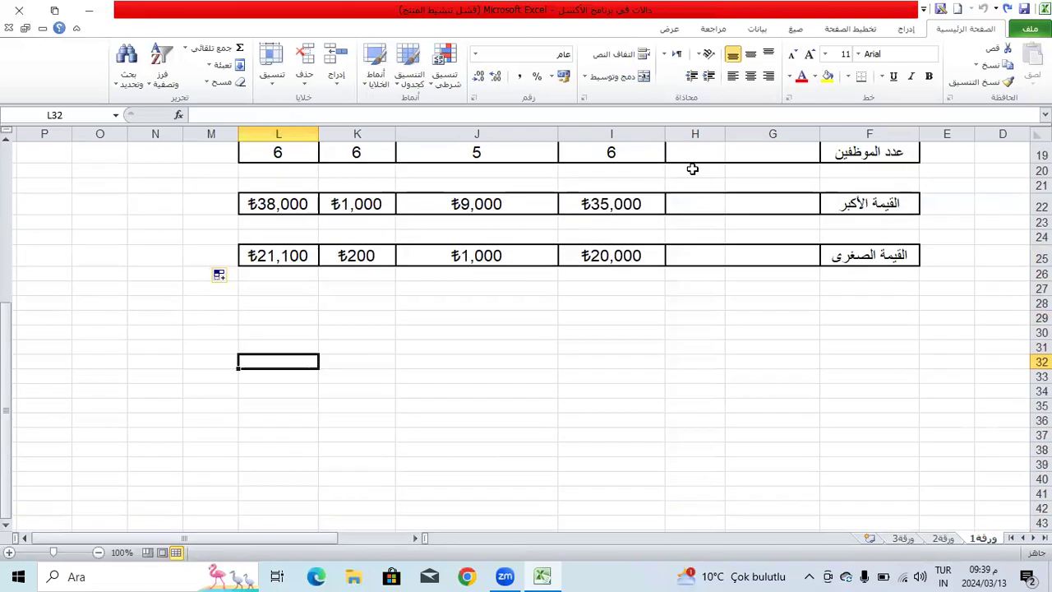
click(789, 322)
click(881, 278)
click(732, 326)
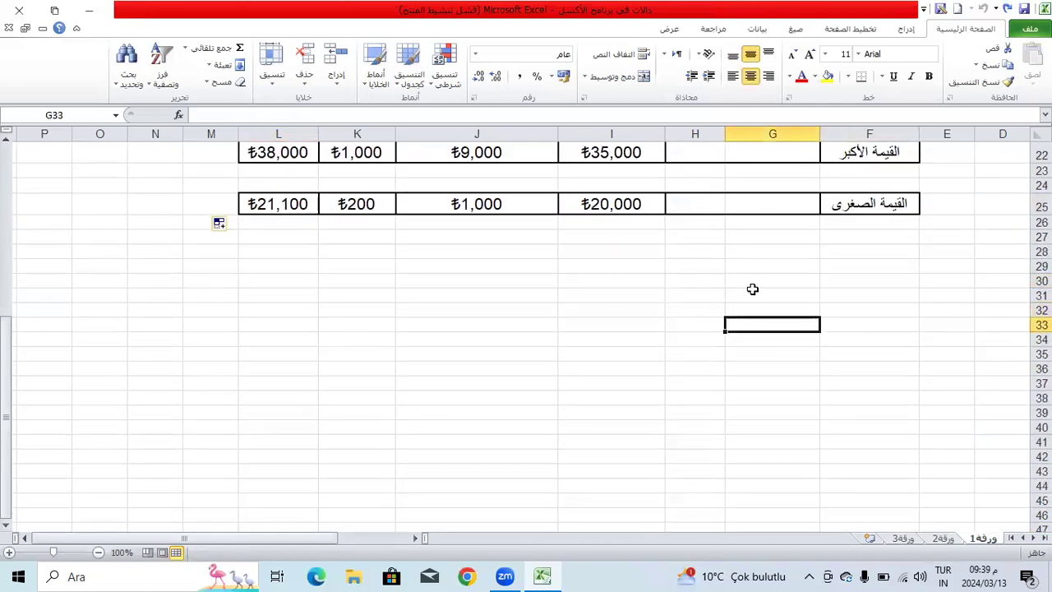
click(773, 261)
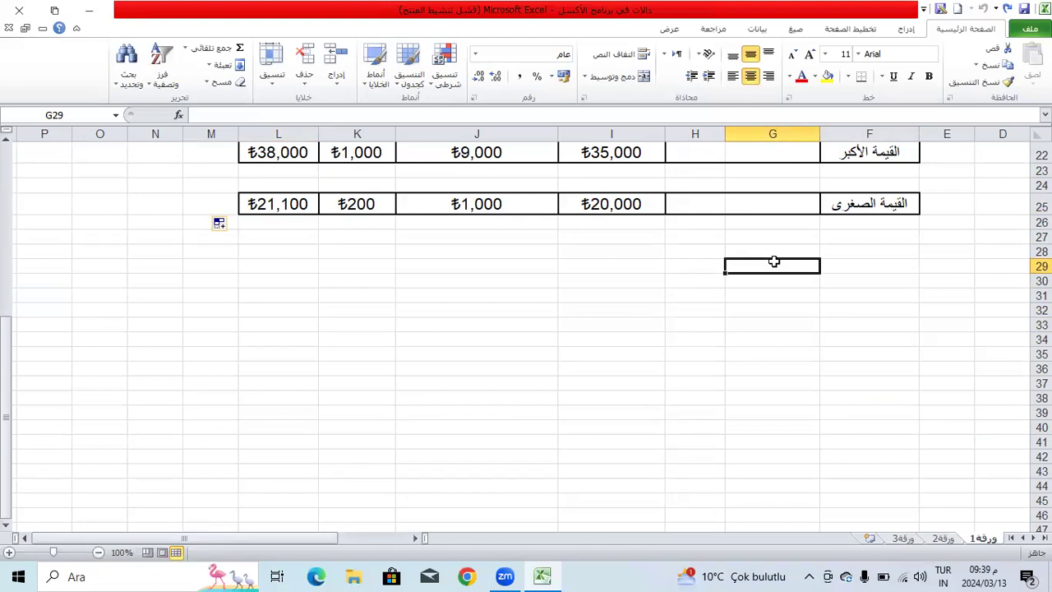
click(776, 305)
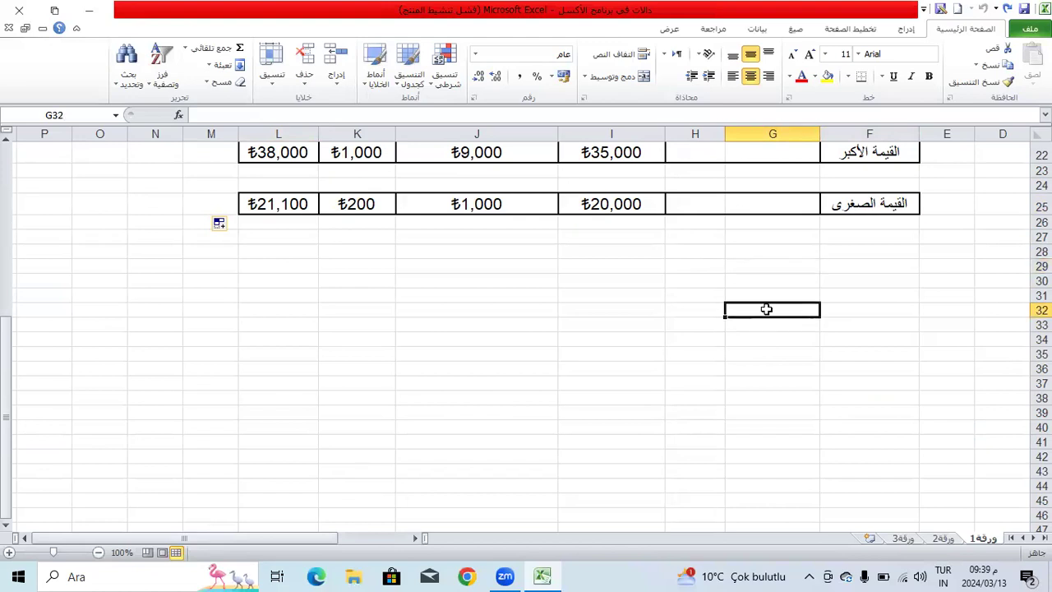
Switch the input language to Arabic and enter the heading "اسم المادة" in G30, below the salary summaries.
click(806, 277)
text(HSL)
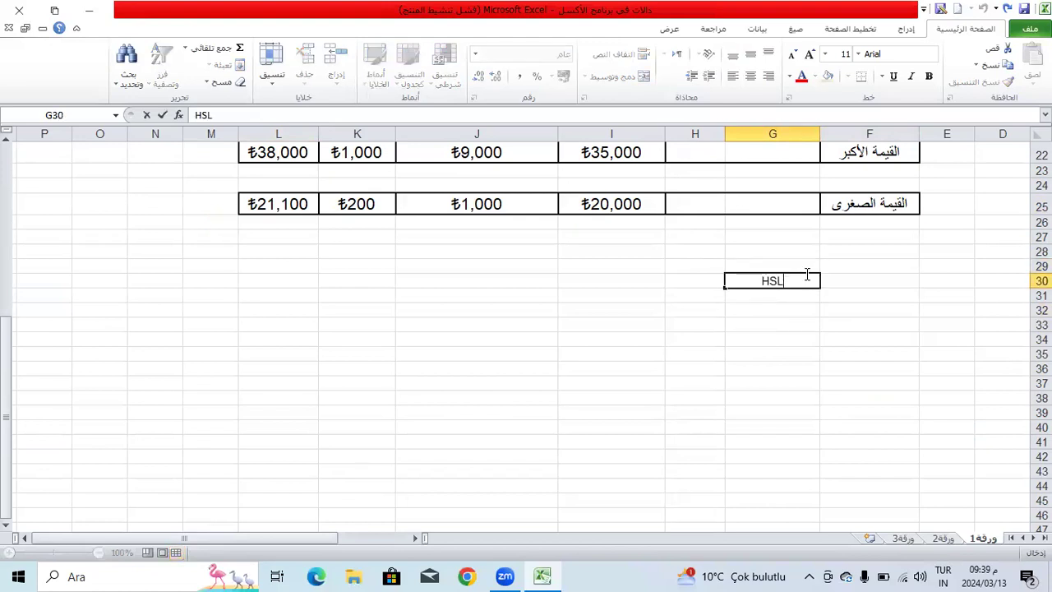
key(BackSpace)
key(BackSpace)
key(BackSpace)
key(alt+shift)
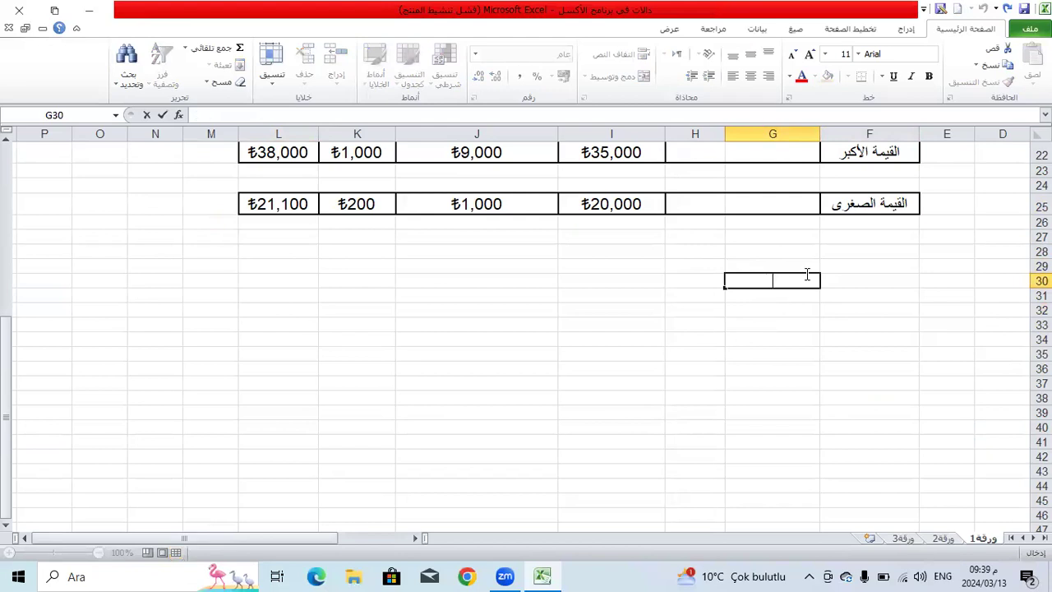
text(اسم المادة)
click(712, 295)
click(782, 298)
click(699, 295)
Enter the heading "عدد الإنتاج" in I30.
click(697, 279)
click(658, 281)
text(ع)
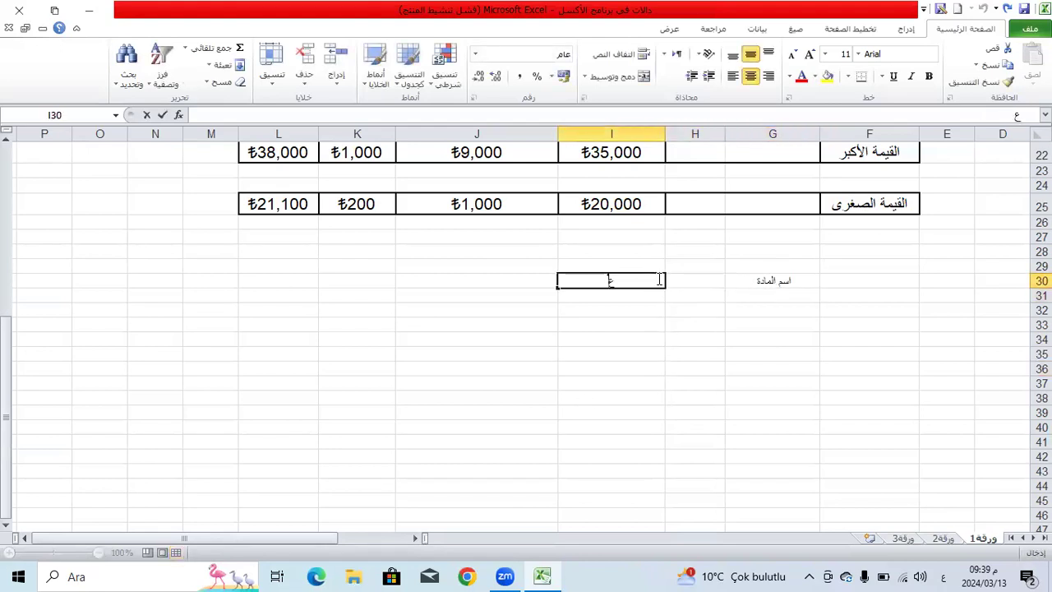
text(دد ال'نتاج)
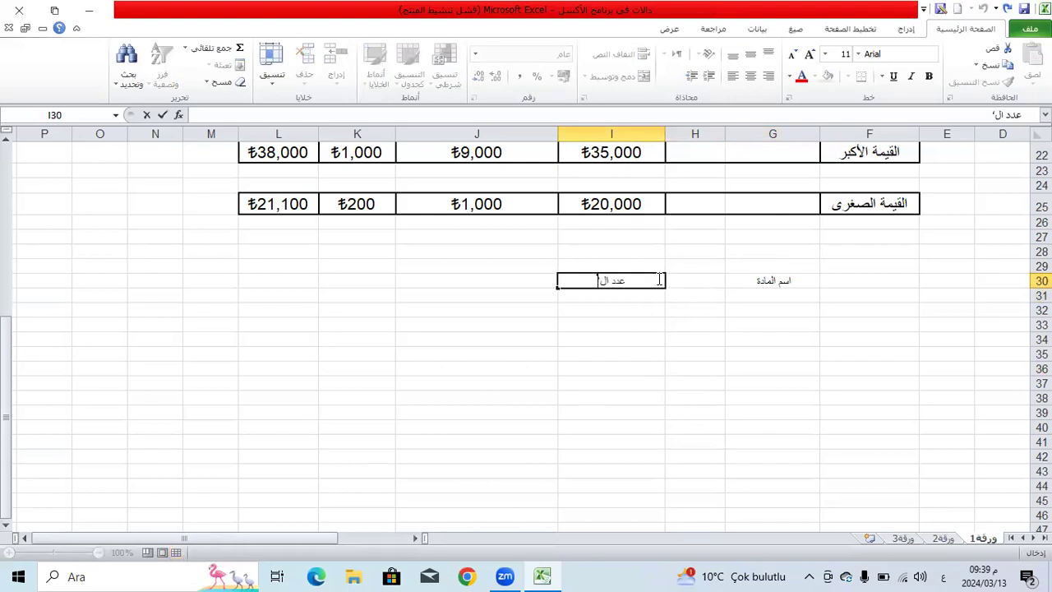
key(BackSpace)
key(BackSpace)
key(BackSpace)
key(BackSpace)
key(BackSpace)
text(إنتاج)
click(627, 341)
Enter the label "المواد الداخلة في التصنيع" in G31 and correct its spelling.
click(696, 280)
click(791, 294)
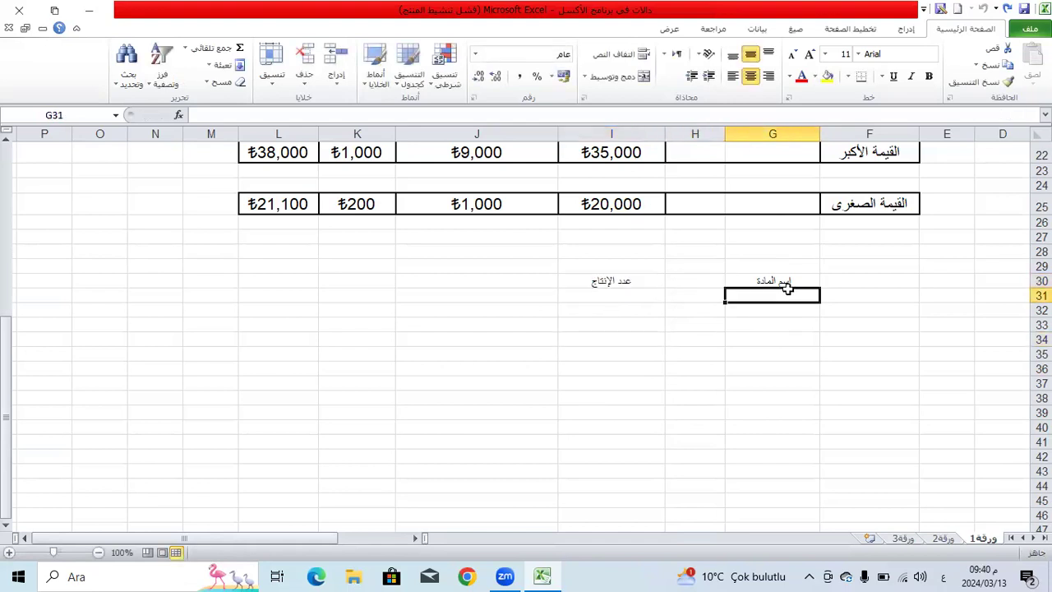
text(مواد ال)
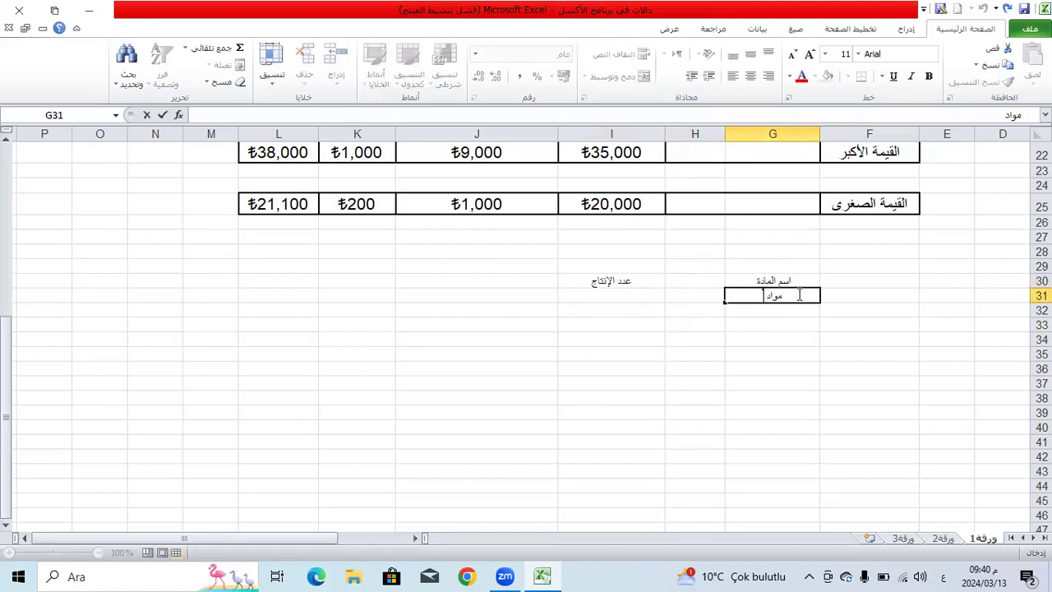
key(BackSpace)
key(BackSpace)
key(BackSpace)
key(BackSpace)
key(BackSpace)
key(BackSpace)
key(BackSpace)
text(المواد الداخلة ف)
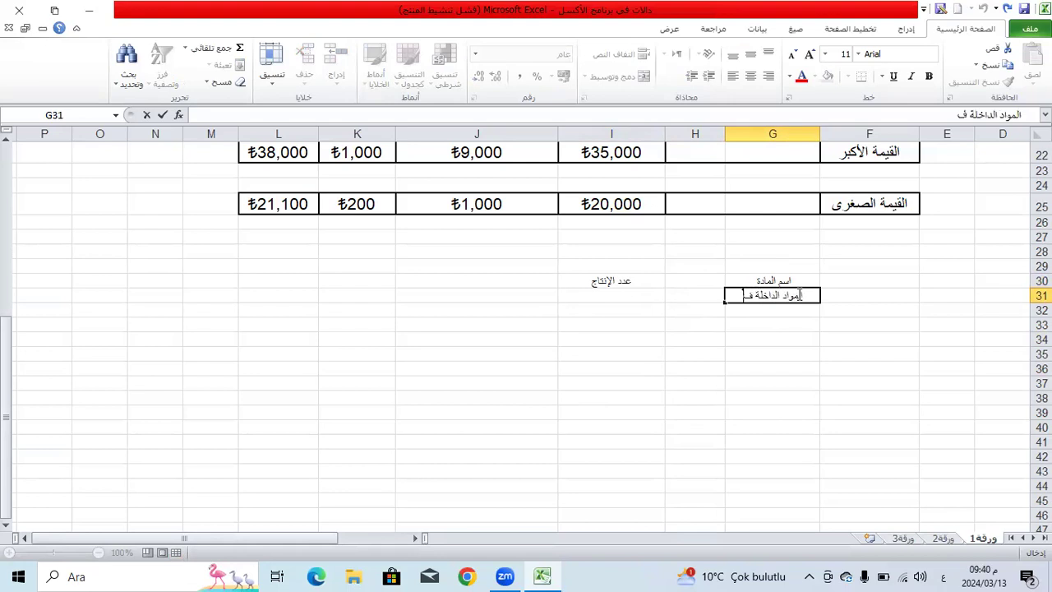
text(ي التصصنيع)
click(709, 440)
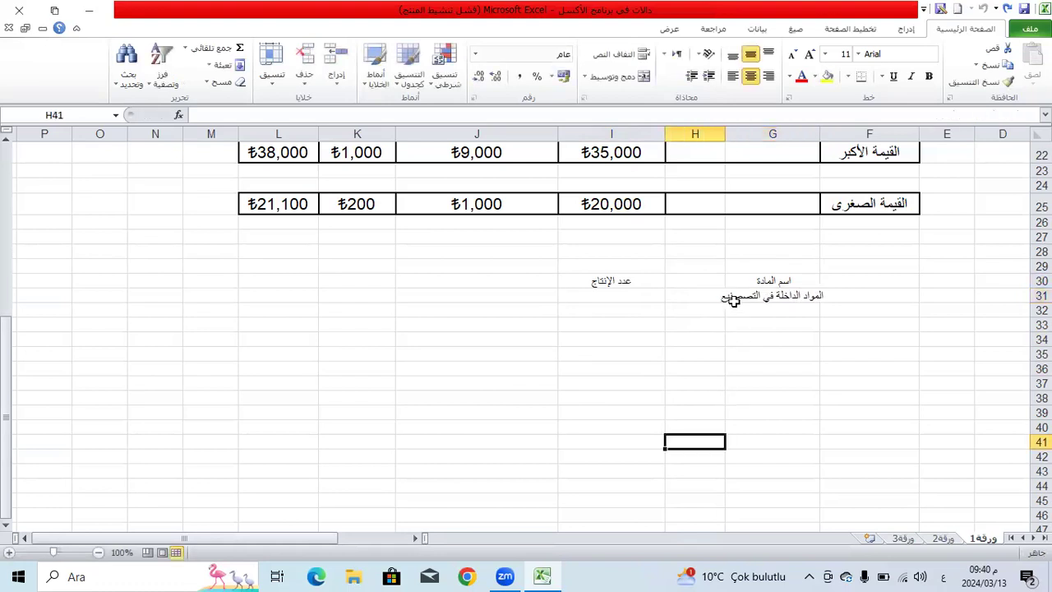
double_click(734, 300)
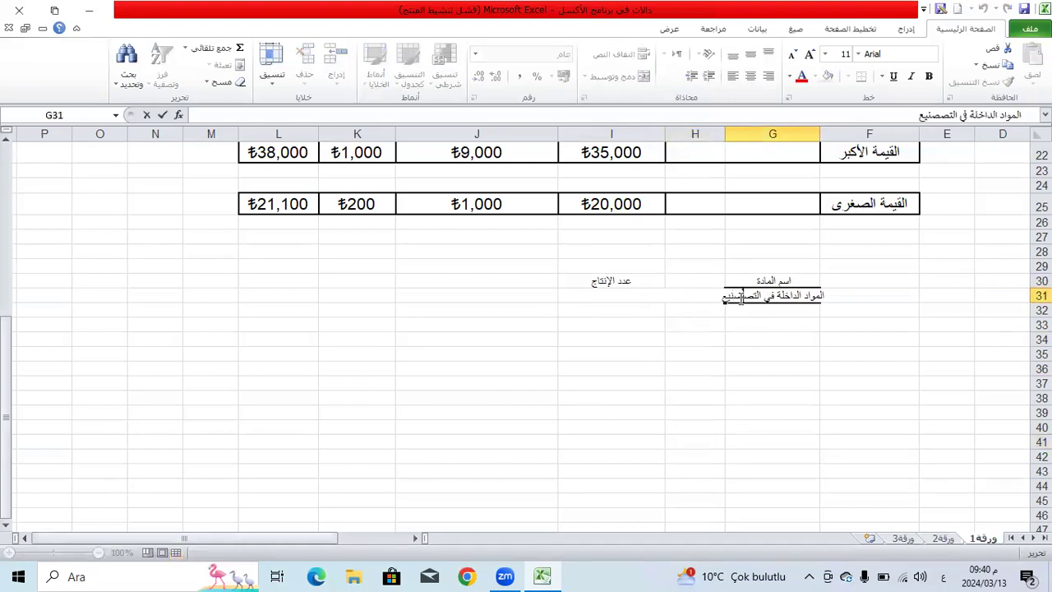
click(736, 352)
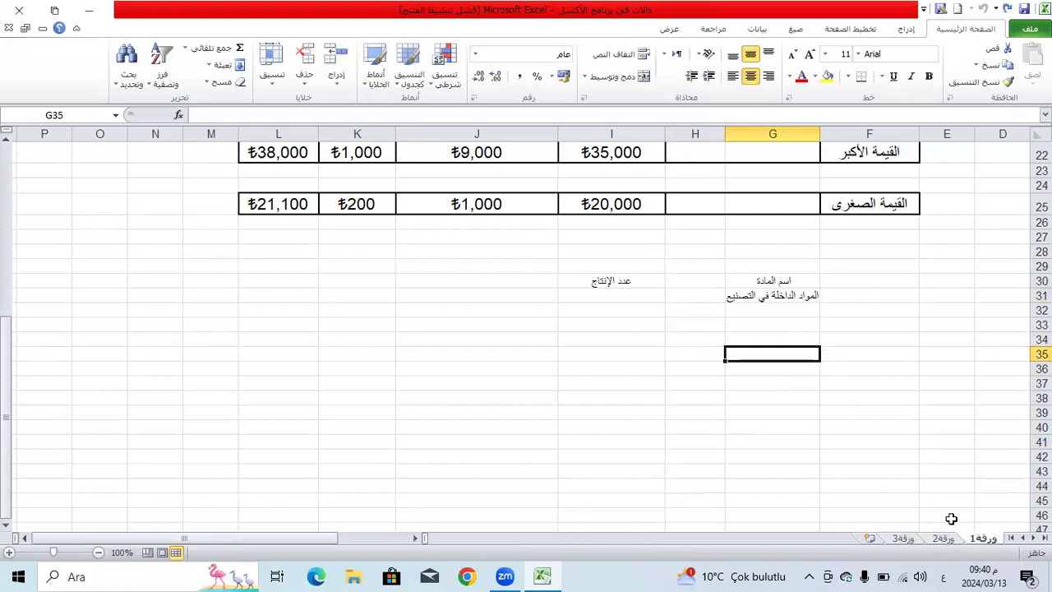
Delete the draft production headings and label below the salary summaries on the first sheet.
drag(890, 253, 690, 281)
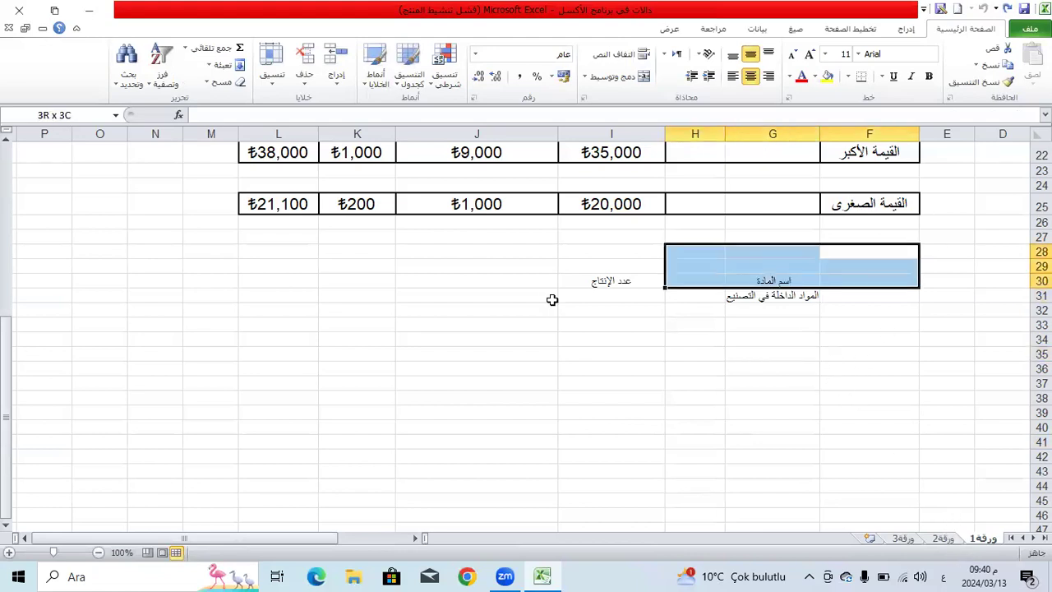
drag(551, 299, 551, 307)
key(Delete)
click(945, 470)
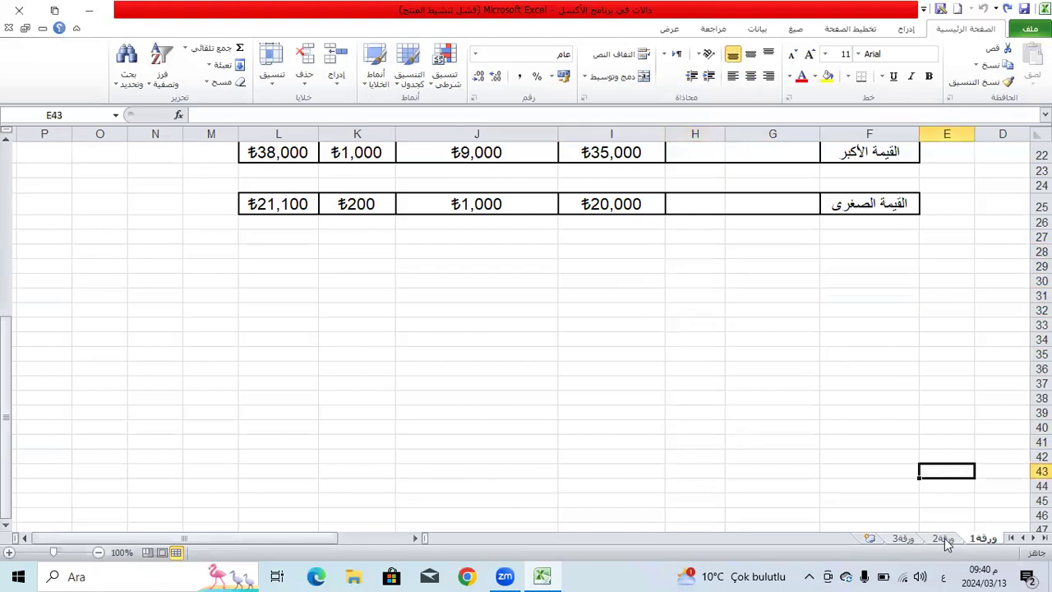
On the sheet ورقة2, enter the headings "اسم المادة" in D3 and "عدد الإنتاج" in F3.
click(943, 539)
click(789, 191)
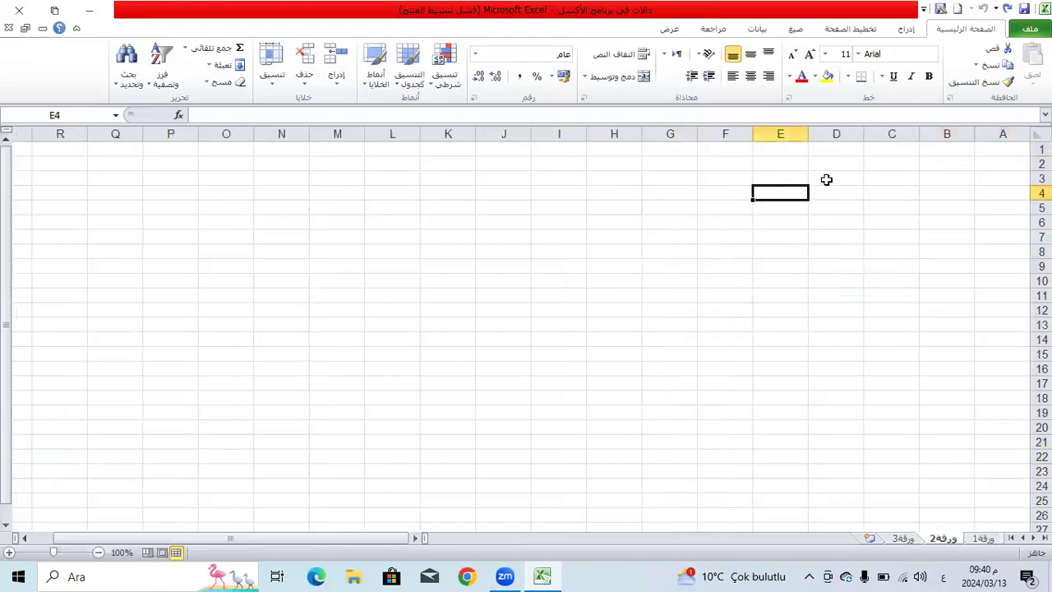
click(825, 180)
text(اسم ا)
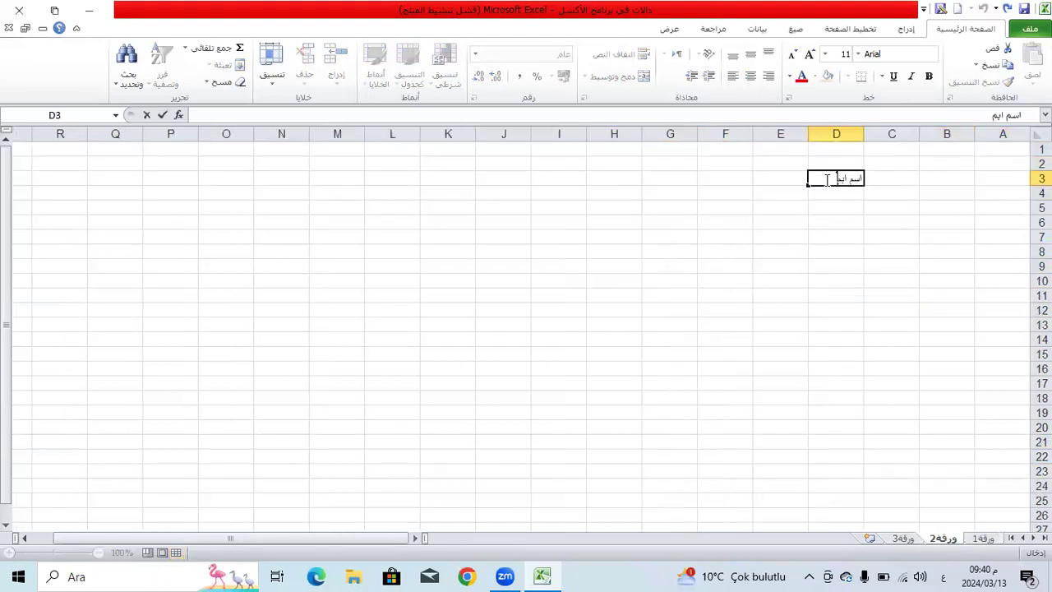
text(لمادة)
click(717, 178)
text(عدد)
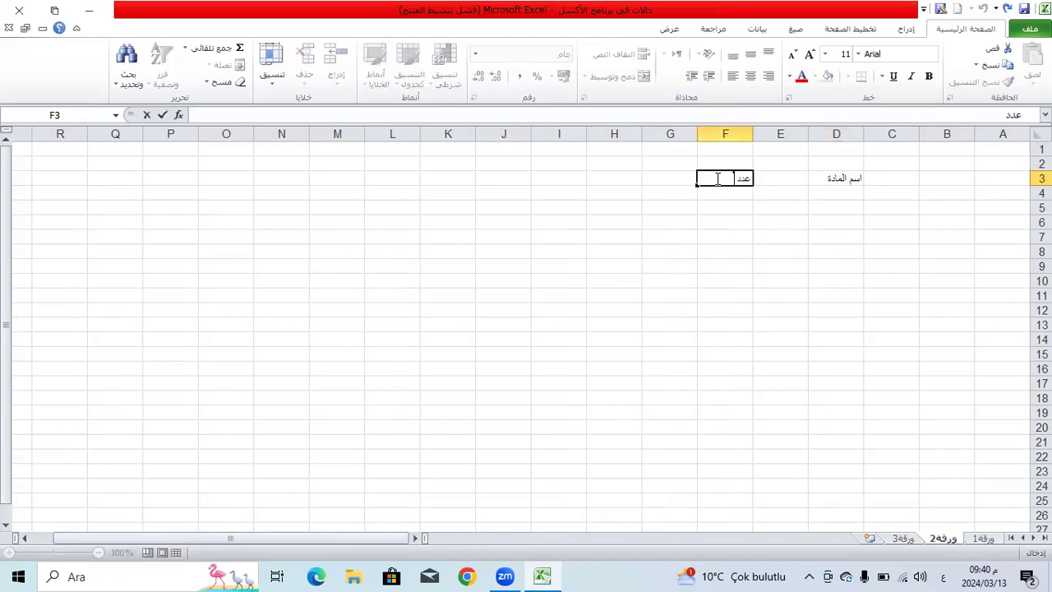
text( الإنتاج)
Enter the label "المواد الداخلة في التصنيع" in D4 and widen column D to fit it.
click(821, 230)
click(841, 180)
click(841, 189)
text(الموا)
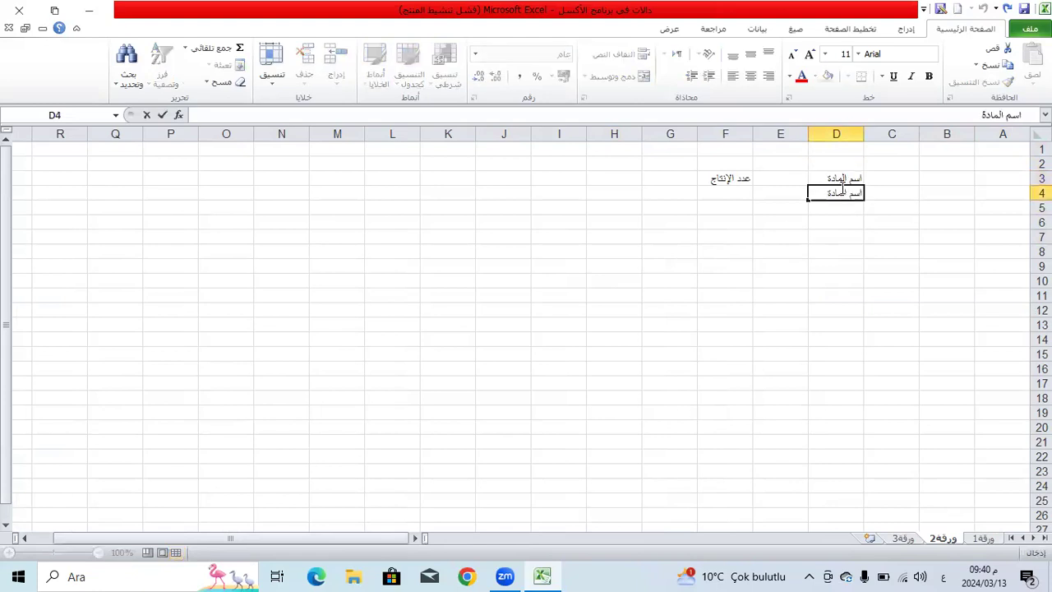
text(د الداخلي)
key(BackSpace)
text(ة في التصم)
key(BackSpace)
text(نيع)
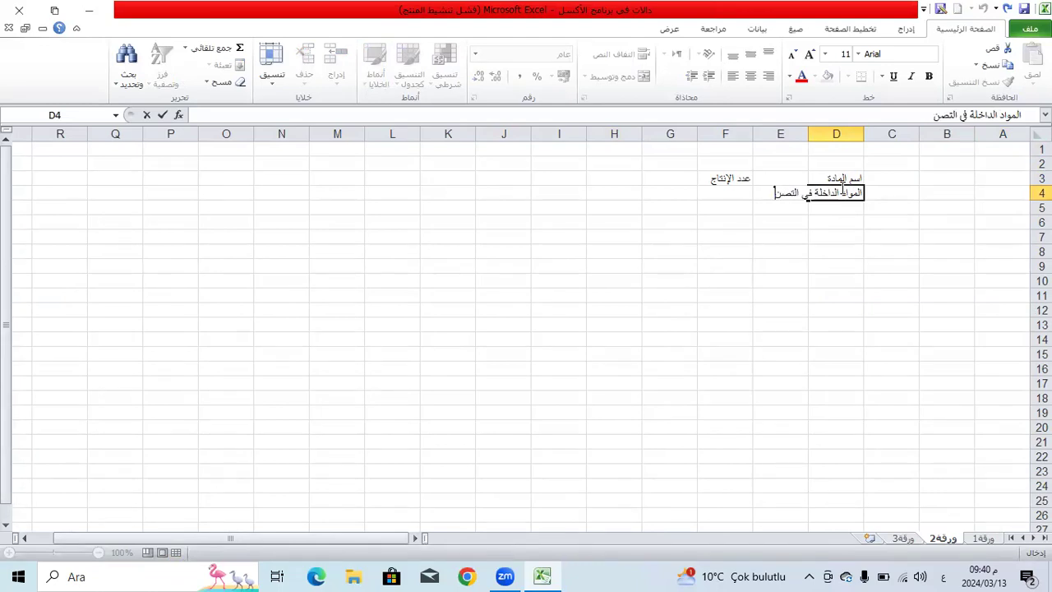
click(830, 297)
drag(809, 134, 756, 139)
click(831, 223)
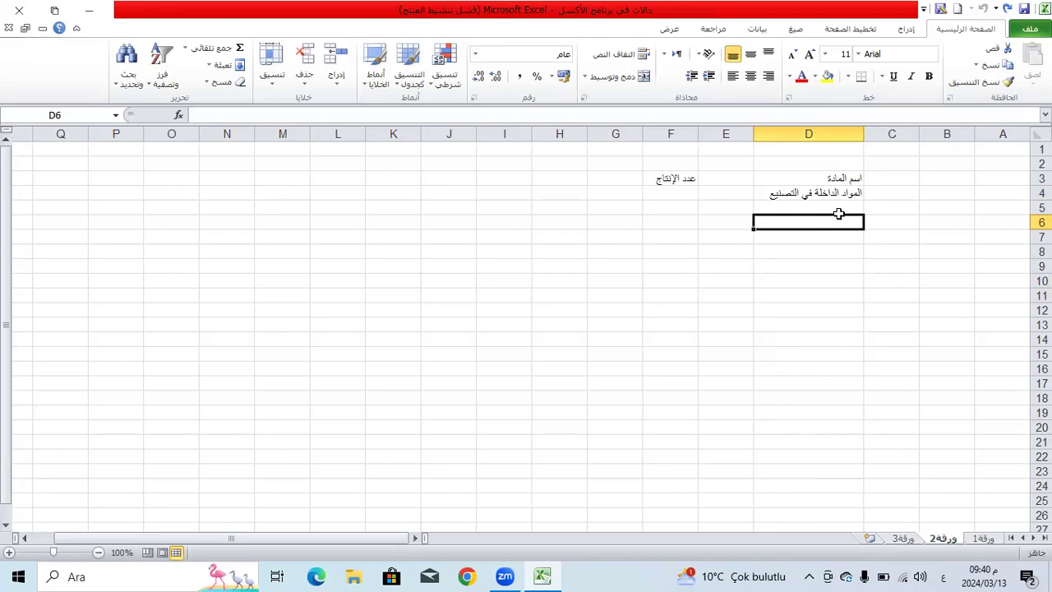
Change the first word of the label in D4 so it reads "العناصر الداخلة في التصنيع".
double_click(857, 193)
double_click(855, 192)
text(العناصر)
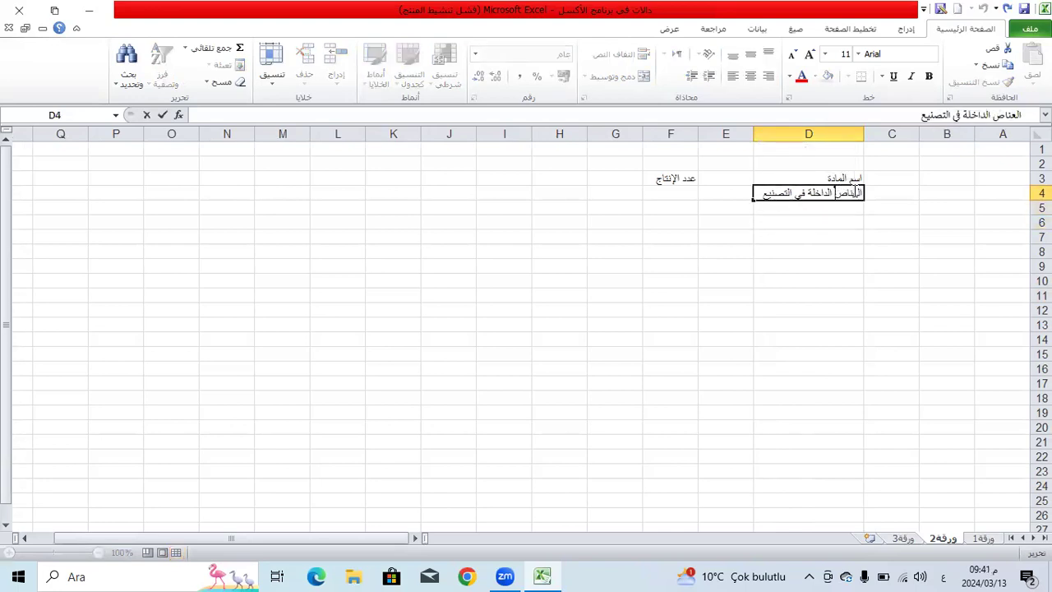
click(810, 217)
click(821, 209)
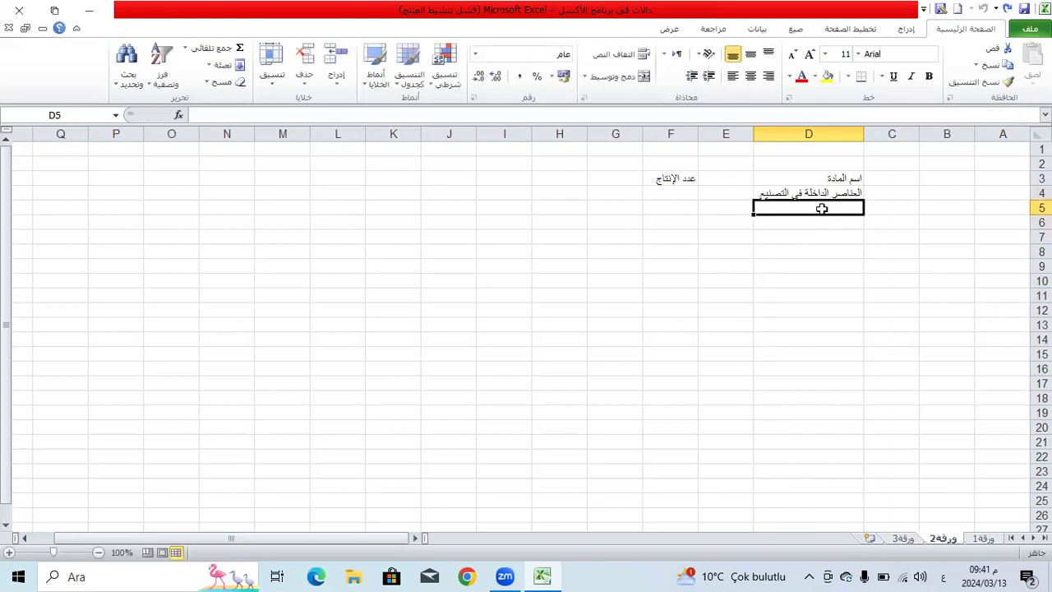
Enter the heading "العدد" in E4, replacing the mistaken start of another word.
click(718, 193)
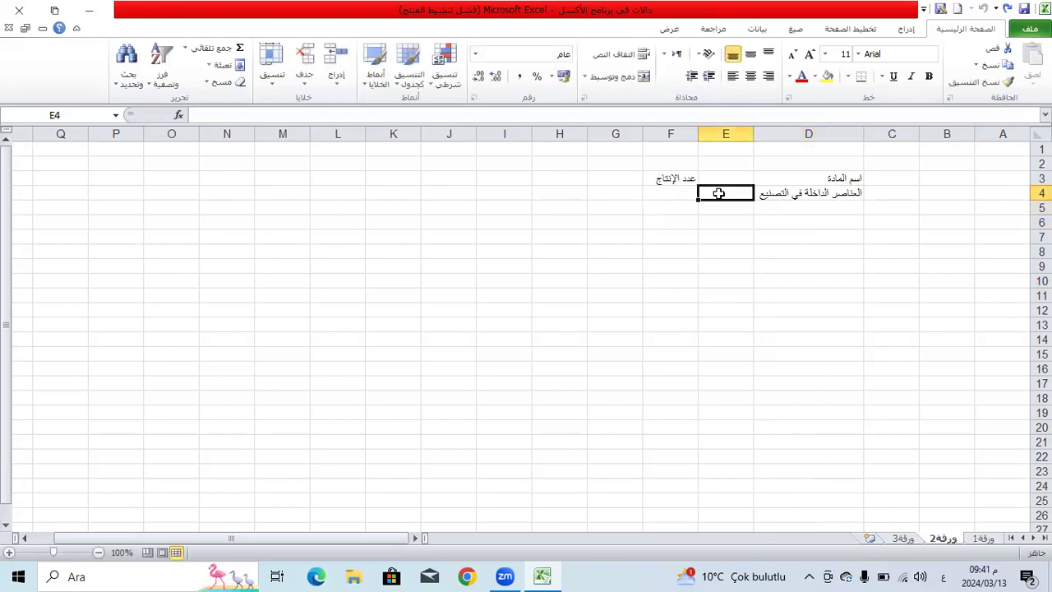
text(القي)
key(BackSpace)
key(BackSpace)
key(BackSpace)
key(BackSpace)
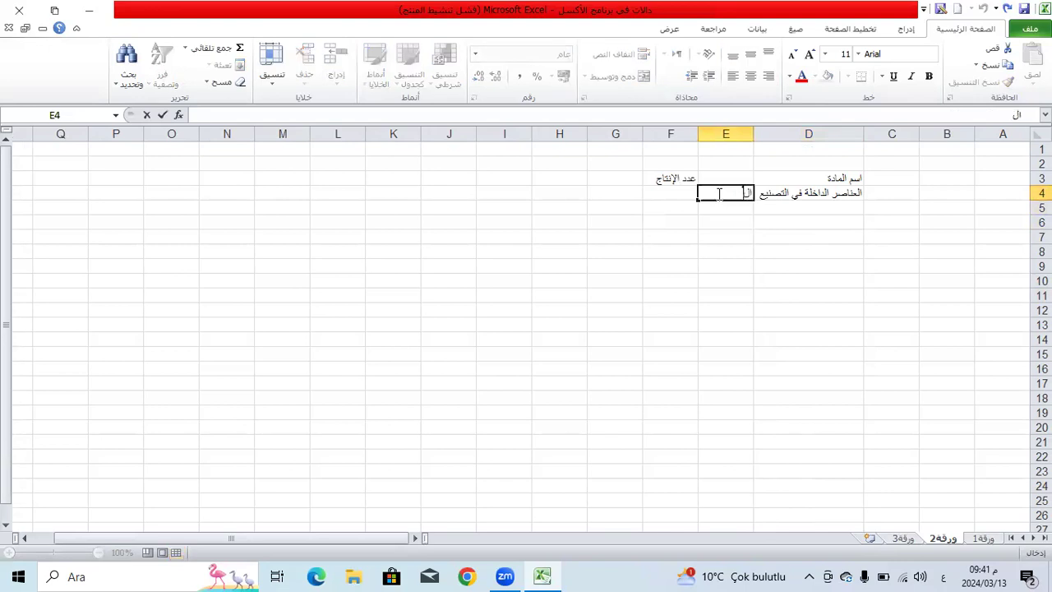
text(العدد)
Enter the headings "القيمة ليرة" in F4, "القيمة دولار" in G4 and "القيمة النهائية" in H4.
click(665, 195)
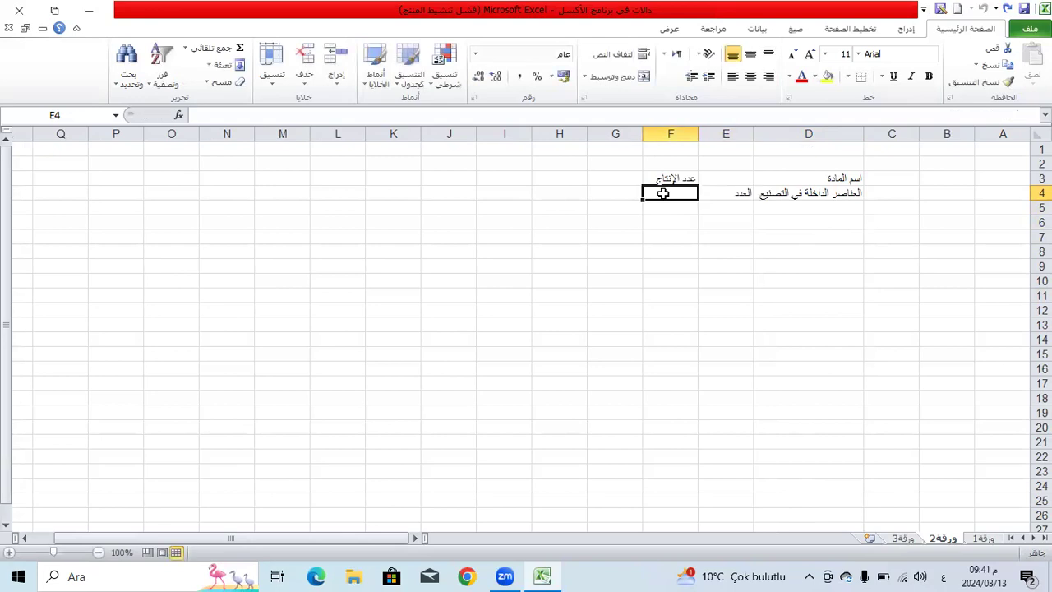
text(القيمة ليرة)
key(Tab)
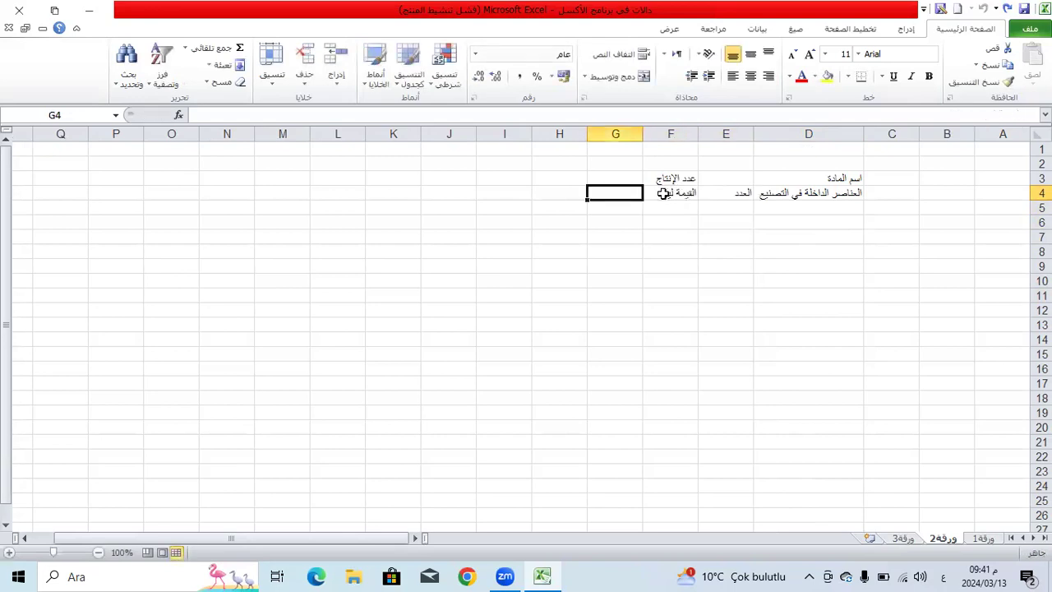
text(القيمة دولار)
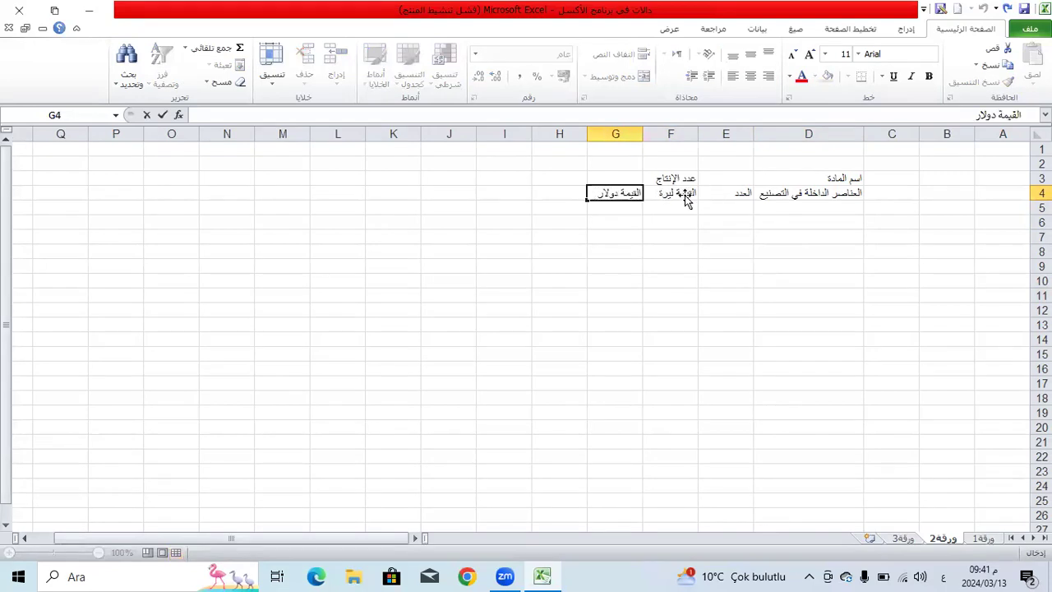
click(549, 194)
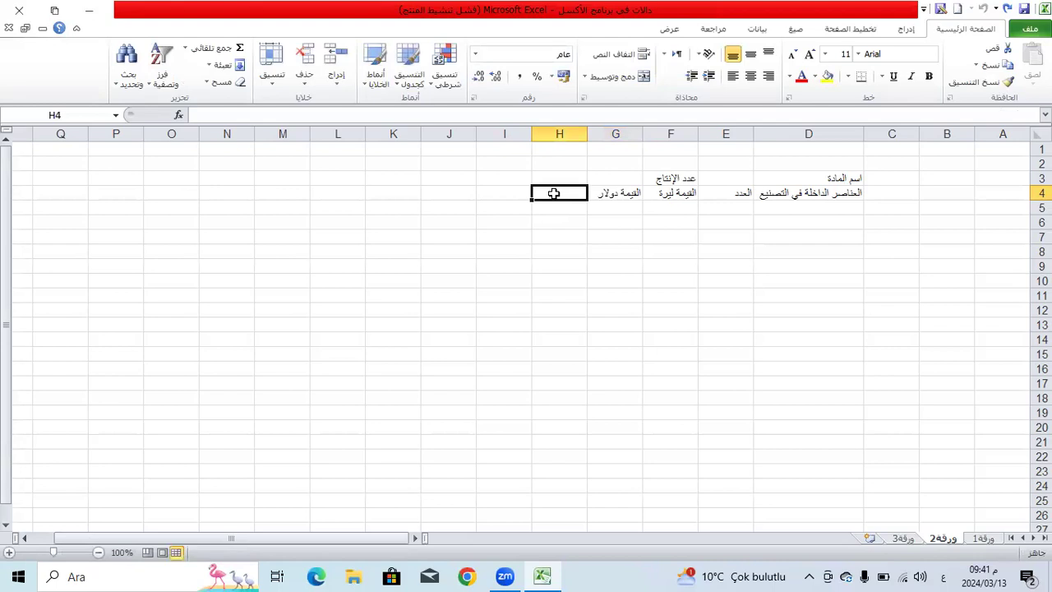
text(القيمة النهائية)
click(525, 264)
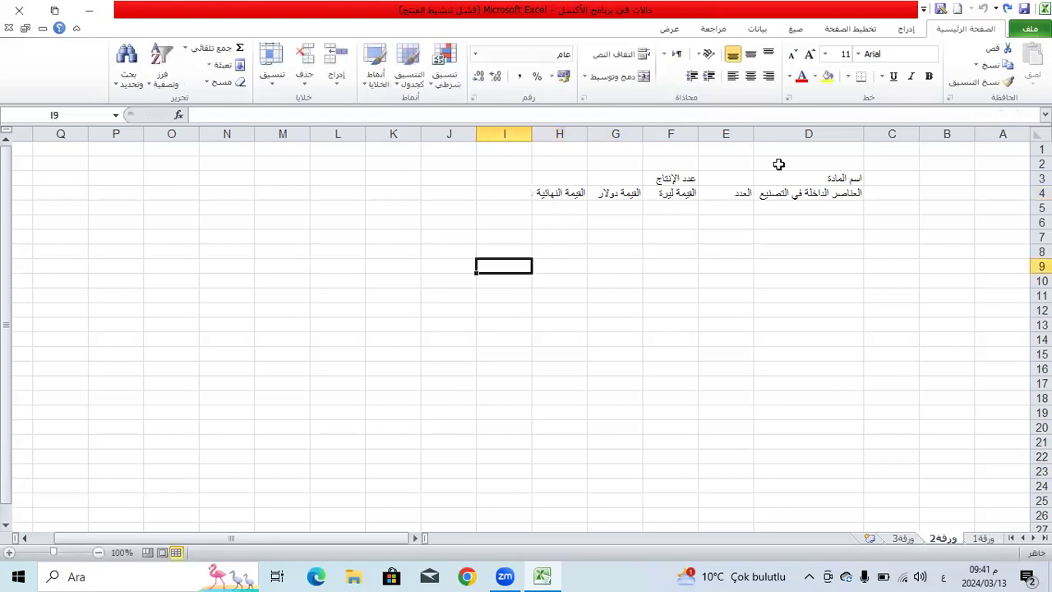
Centre the contents of columns D to I horizontally and vertically and set their font size to 12.
drag(796, 134, 497, 135)
click(750, 53)
click(751, 76)
click(809, 54)
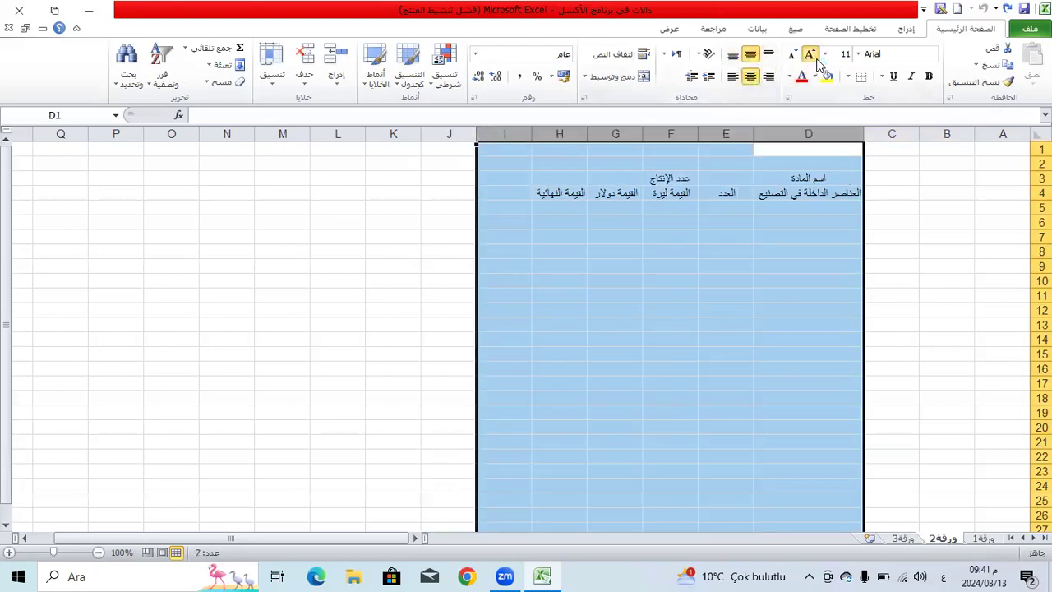
click(748, 271)
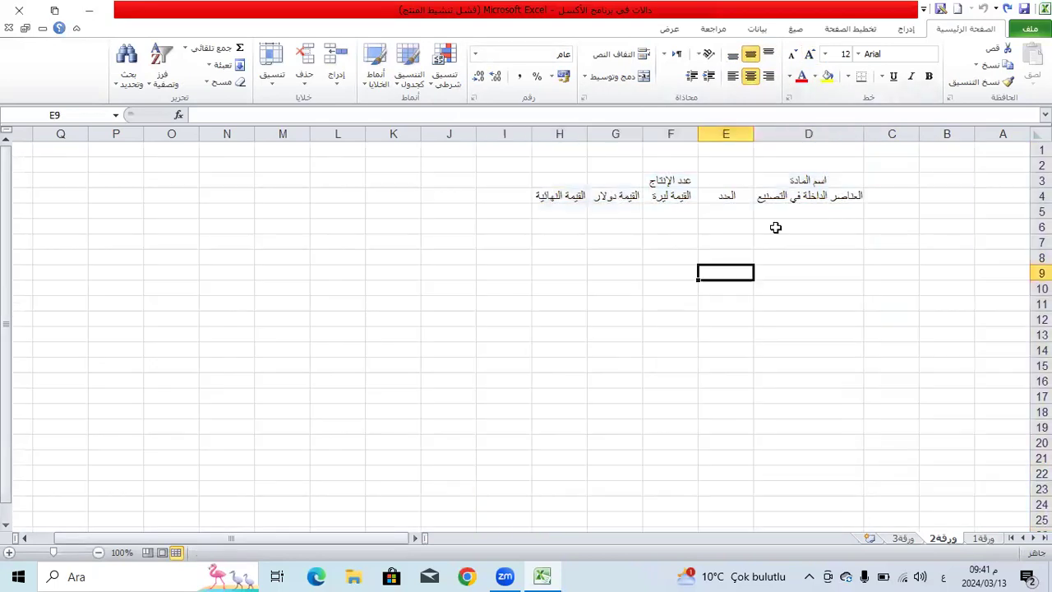
Apply all borders to the two heading rows, D3:H3 and D4:H4.
drag(801, 181, 538, 180)
click(848, 76)
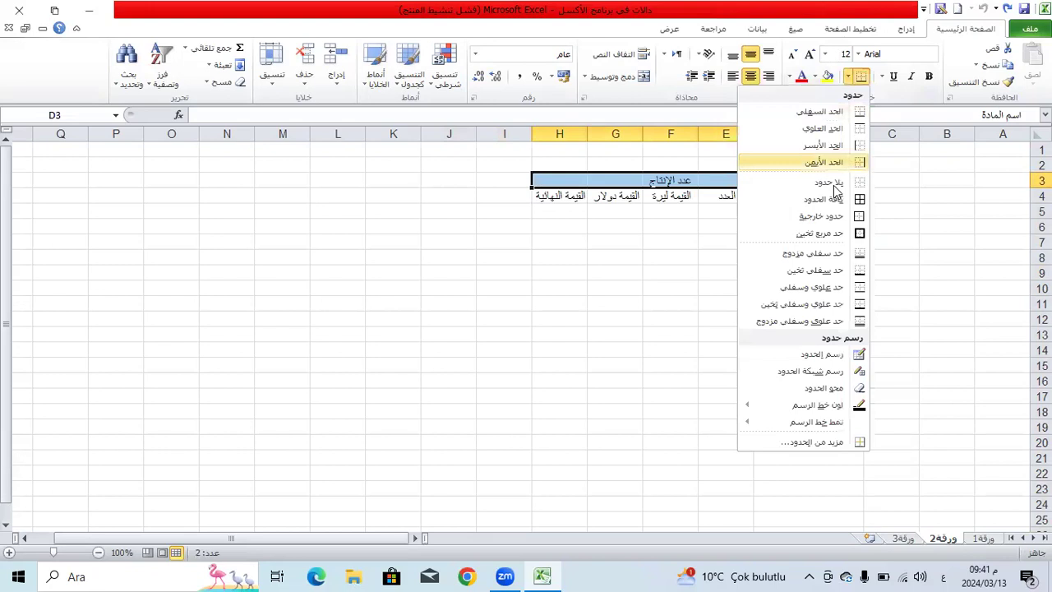
click(826, 199)
drag(832, 201, 569, 200)
click(861, 76)
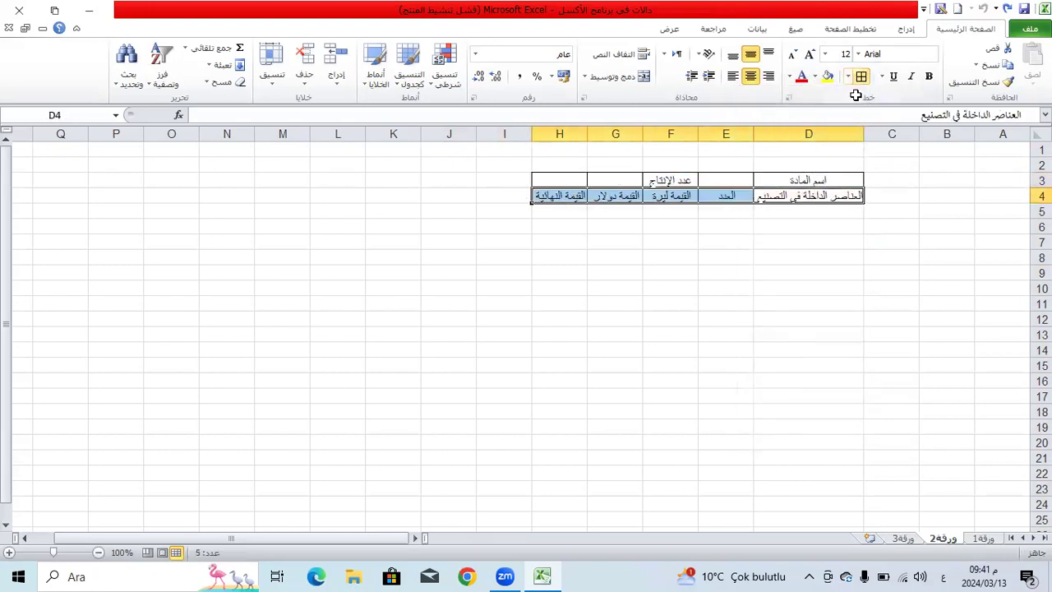
click(725, 365)
click(756, 211)
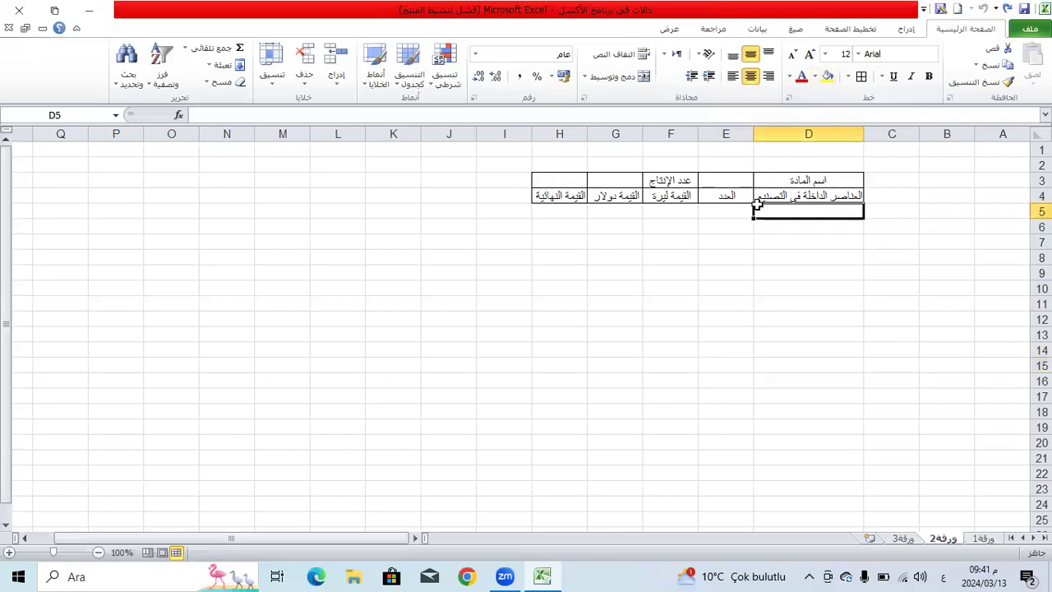
Merge and centre the empty cells G3:H3 at the end of the top heading row.
drag(619, 176, 567, 177)
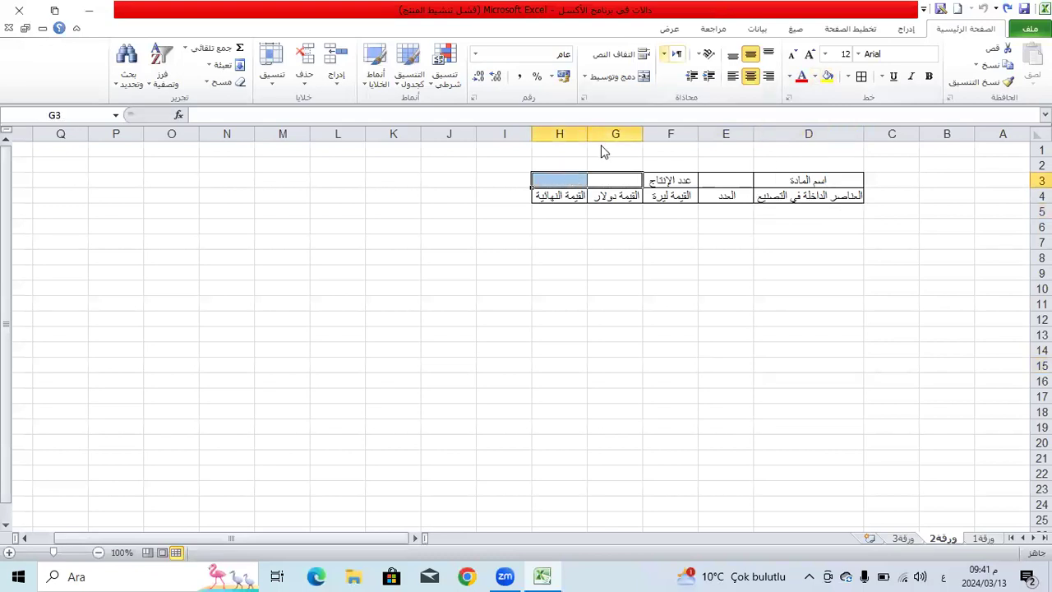
click(615, 76)
click(486, 349)
click(558, 303)
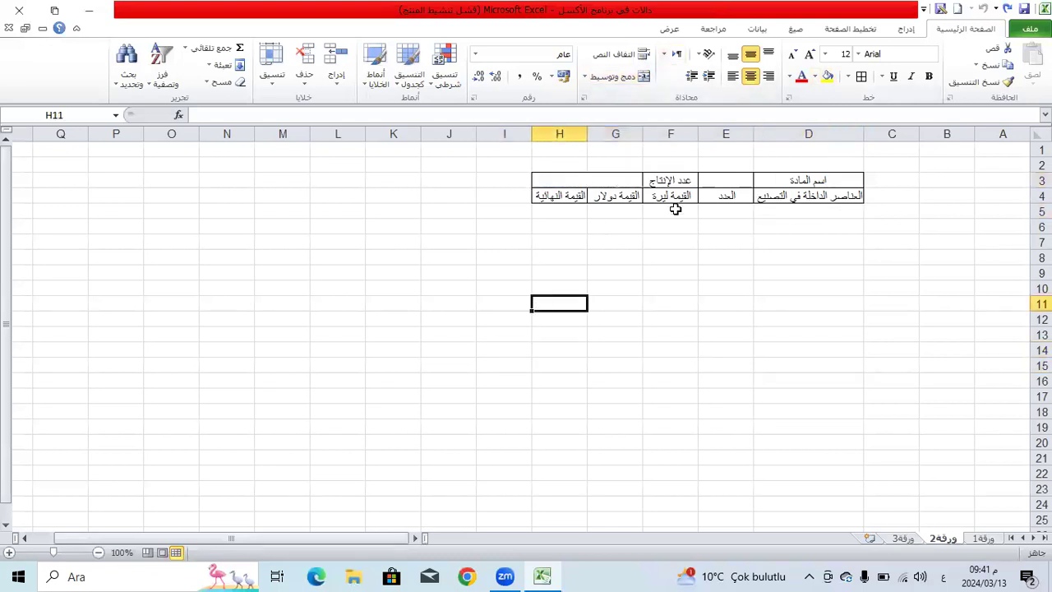
Enlarge the font of the top heading row D3:H3 to size 14.
drag(820, 178, 557, 181)
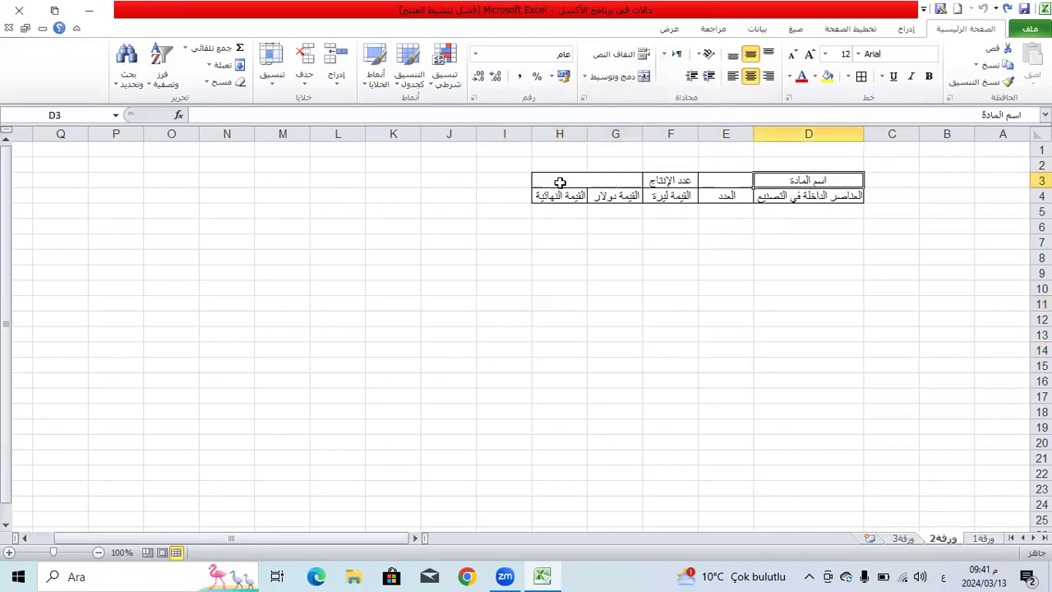
click(809, 53)
click(809, 53)
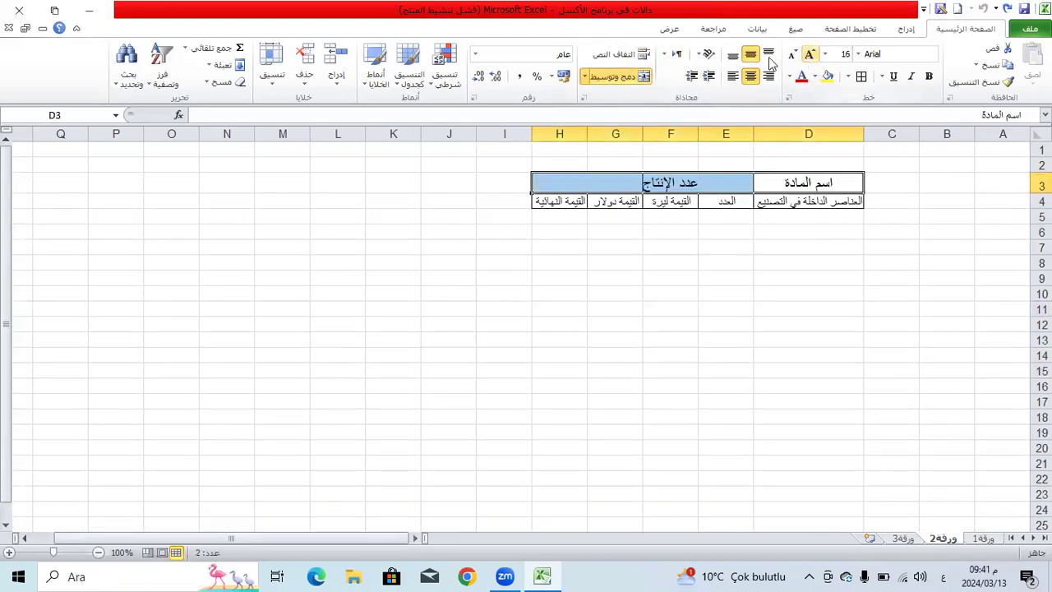
click(791, 54)
click(791, 54)
click(724, 491)
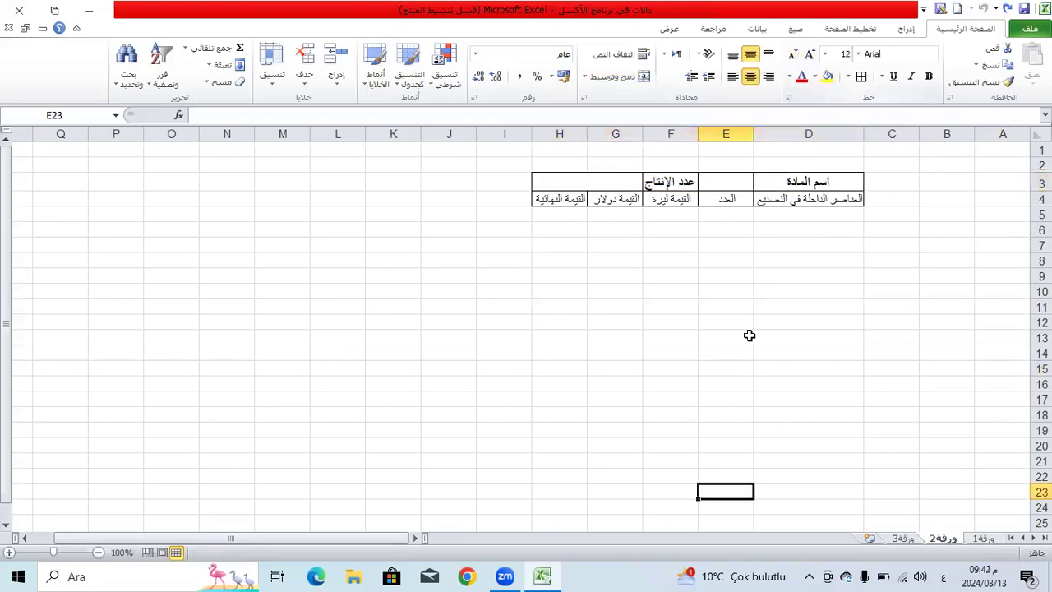
Try font size 14 on the second heading row D4:H4.
drag(790, 202, 556, 199)
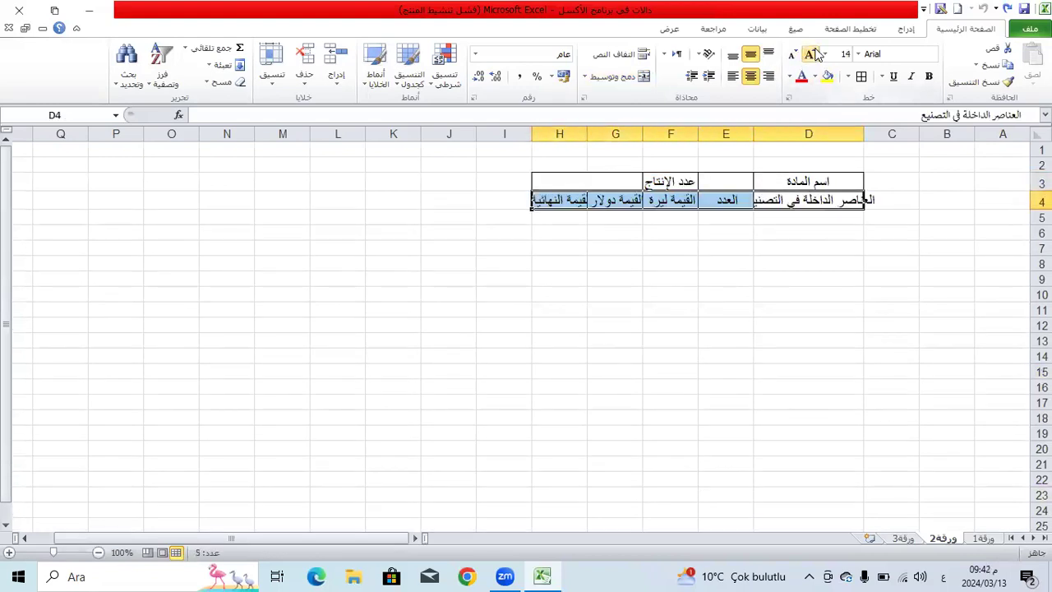
click(805, 54)
click(778, 292)
Enter the item "تكاليف ثابته" in D6, leaving row 5 empty below the headings.
click(814, 201)
click(815, 216)
click(815, 224)
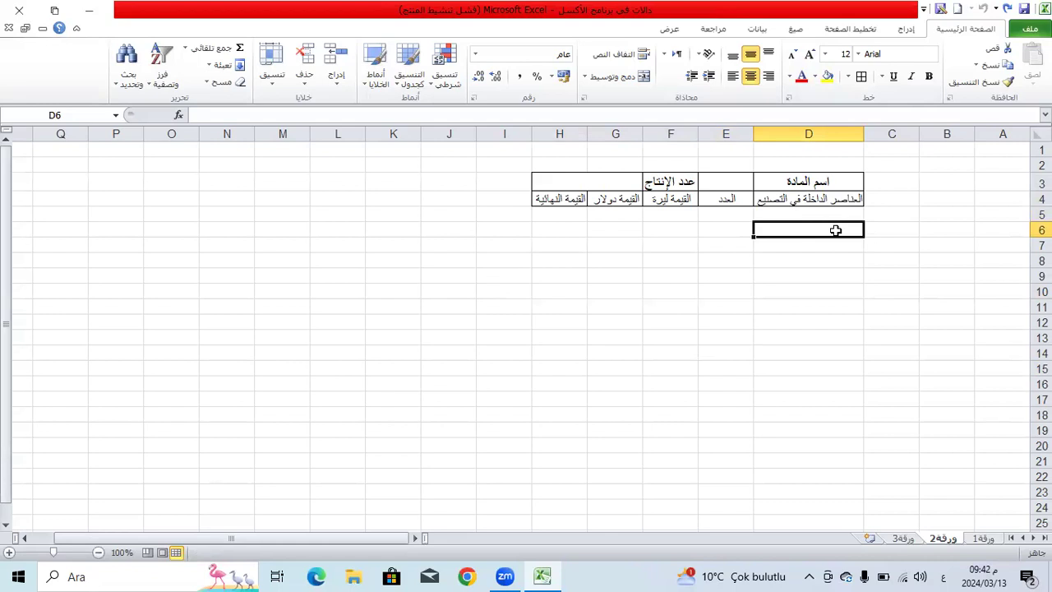
text(عاصر)
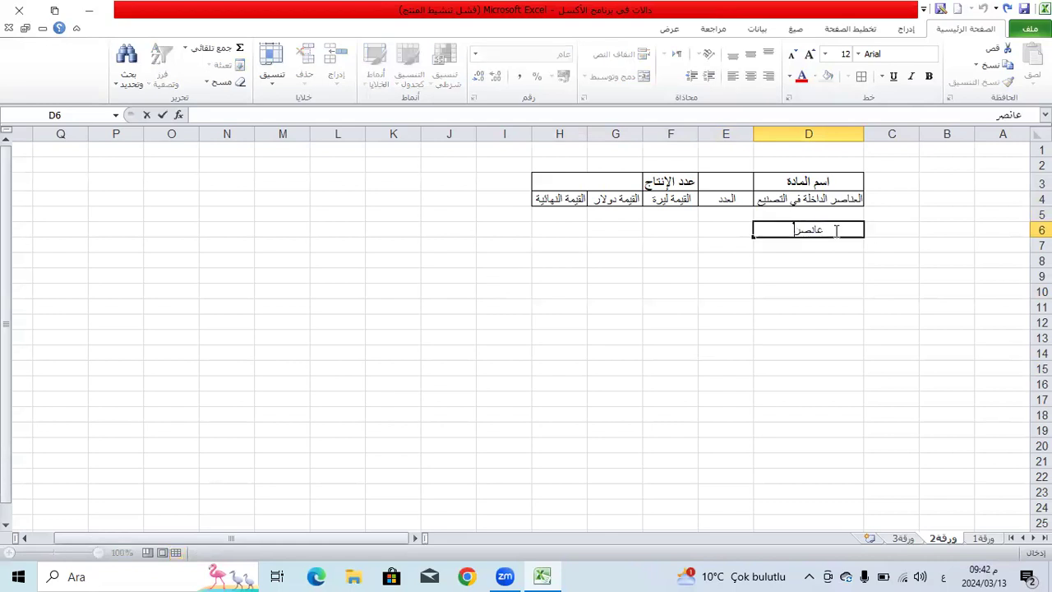
key(BackSpace)
text(كاليف ثابته)
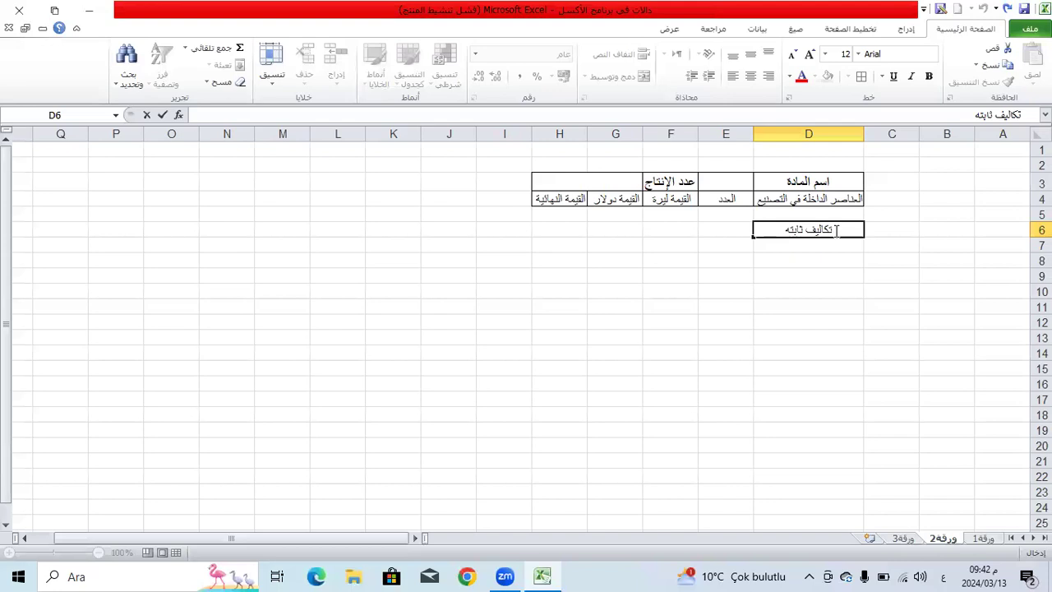
key(Return)
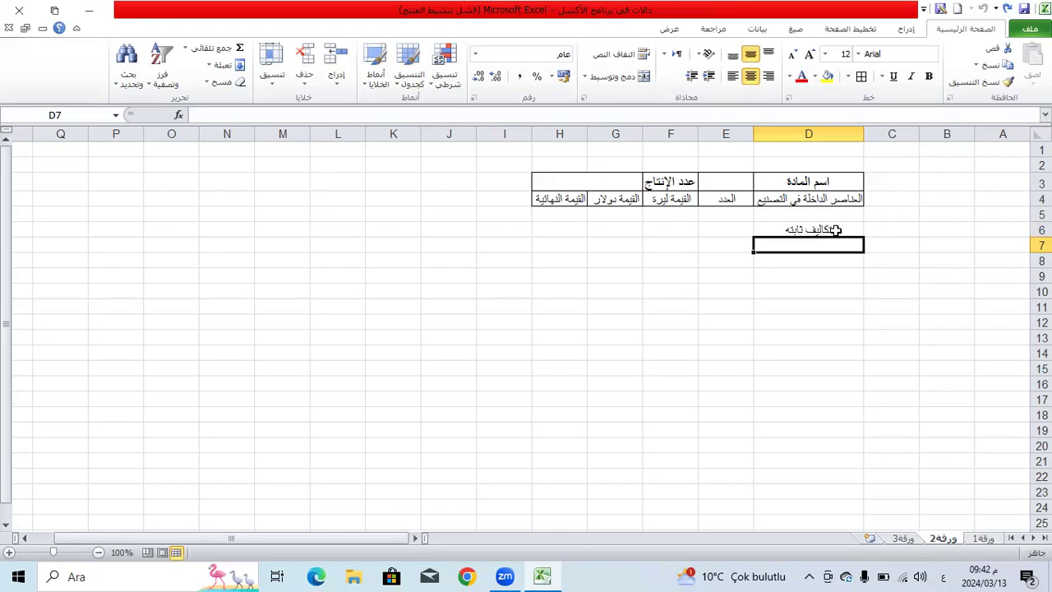
Widen columns E to H equally so their headings have more room.
drag(726, 134, 507, 134)
click(535, 181)
click(612, 261)
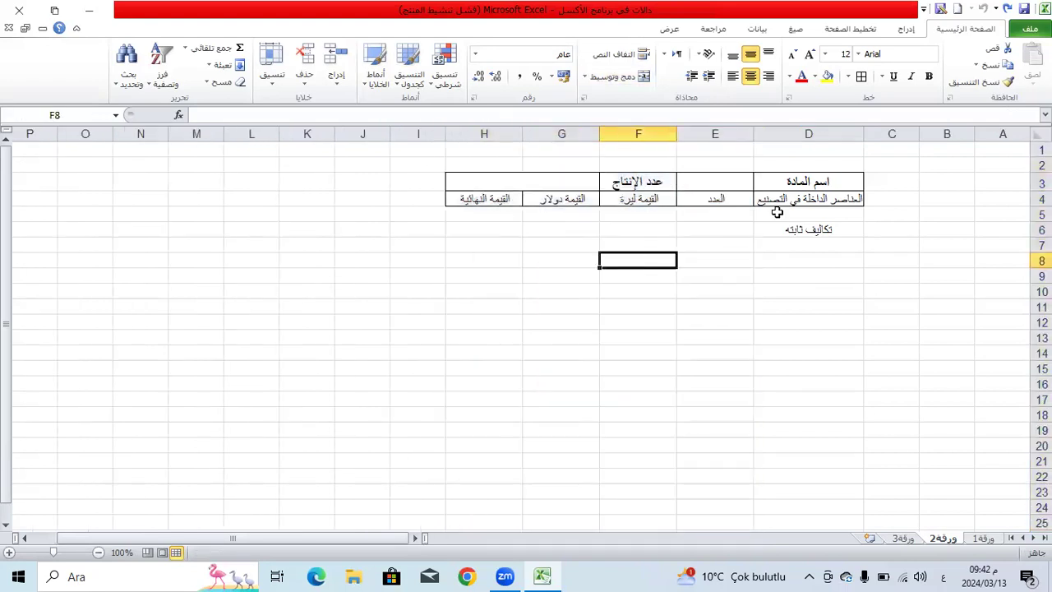
Enter the item "كرت + عليقة + نمرة +.." in D7.
click(809, 230)
click(807, 245)
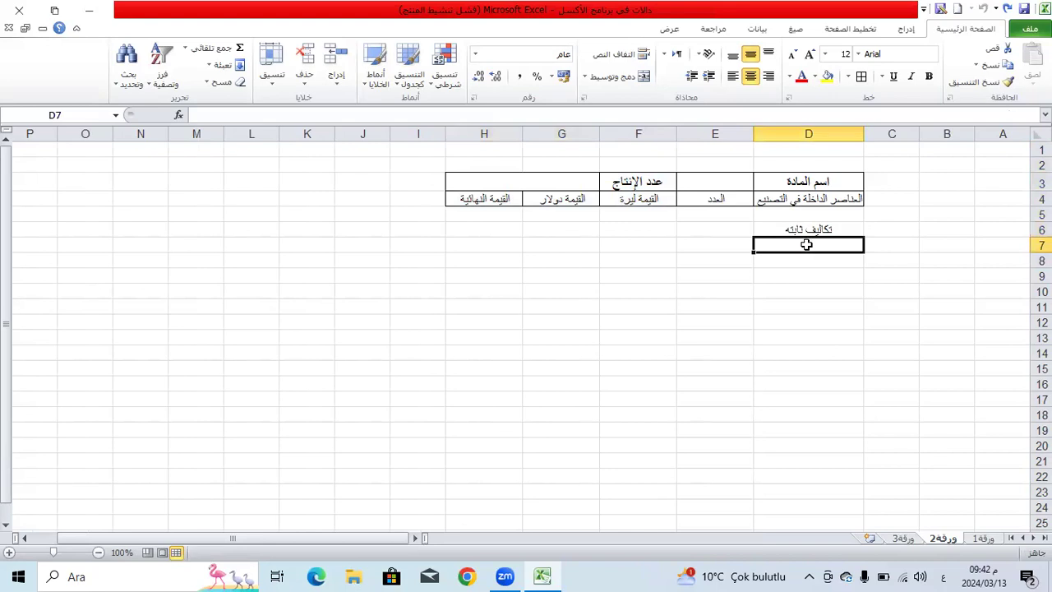
text(كرت + عليقة + نمرة +)
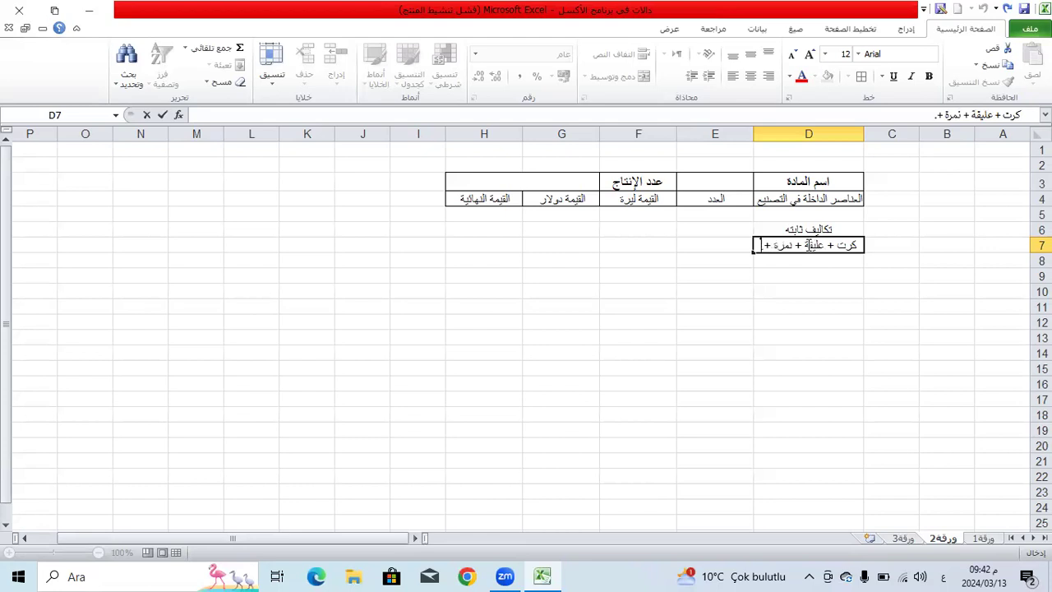
key(Return)
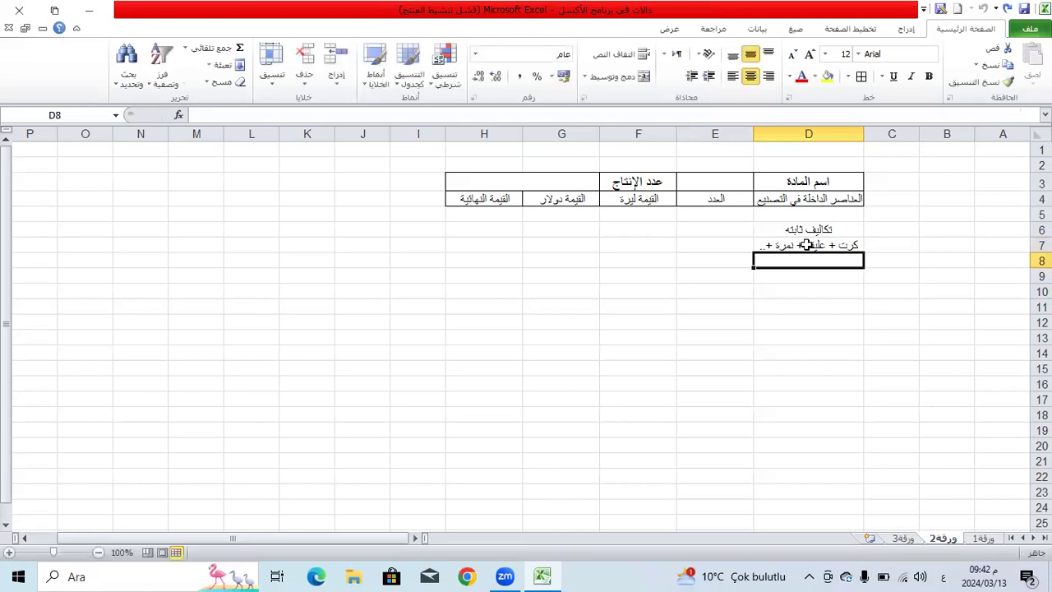
List the fabric items "قماش 1", "قماش 2" and "قماش 3" in D8:D10.
text(قماش 1)
key(Return)
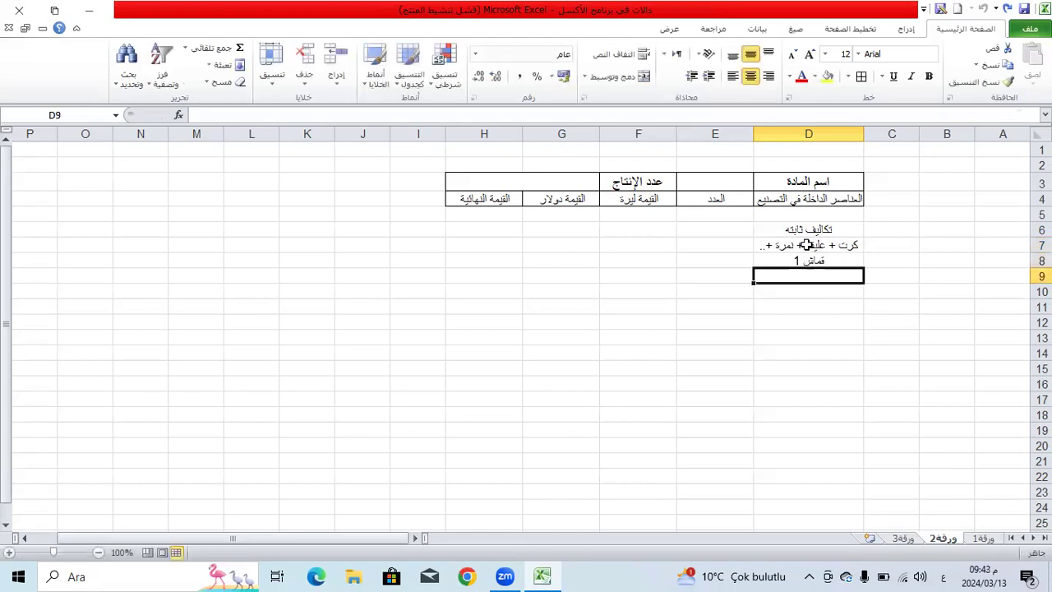
text(قماش )
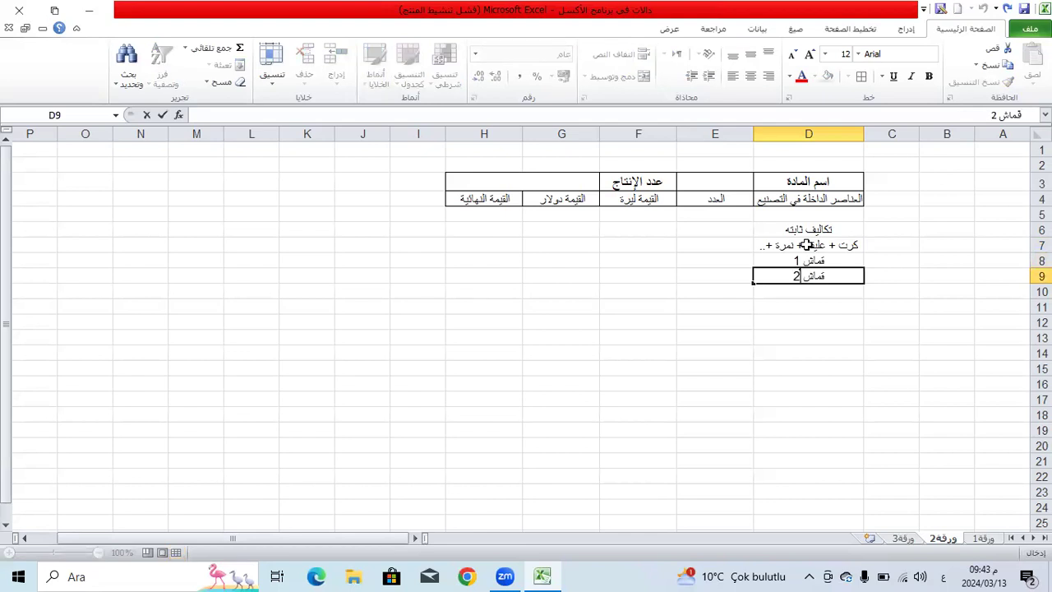
text(2)
key(Return)
text(قماش 3)
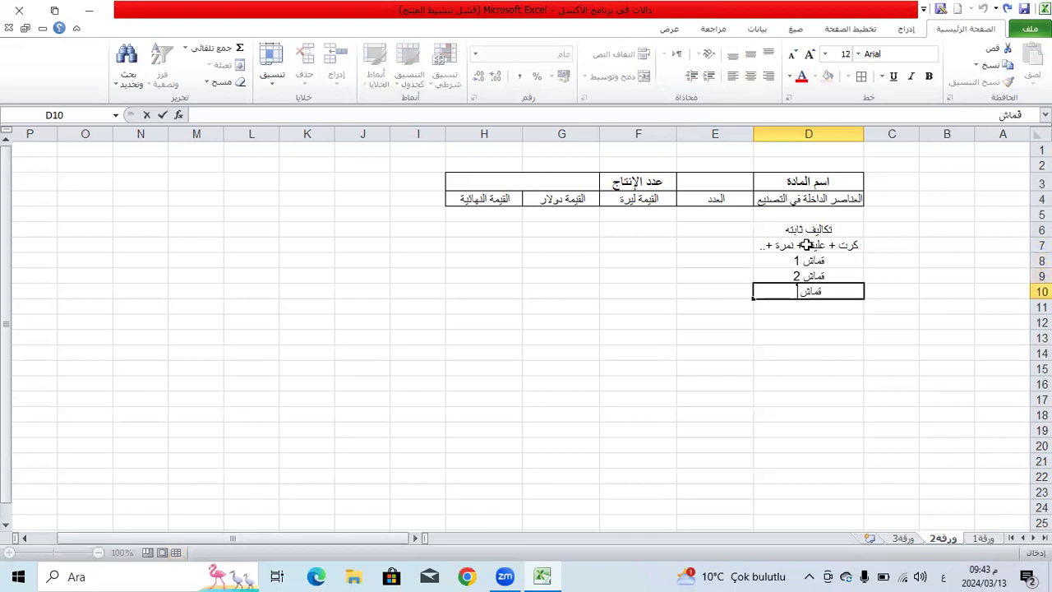
key(Return)
List the items "اكسسورات", "خياطة", "امبلاج" and "ابداع" in D11:D14.
text(اكسسورات)
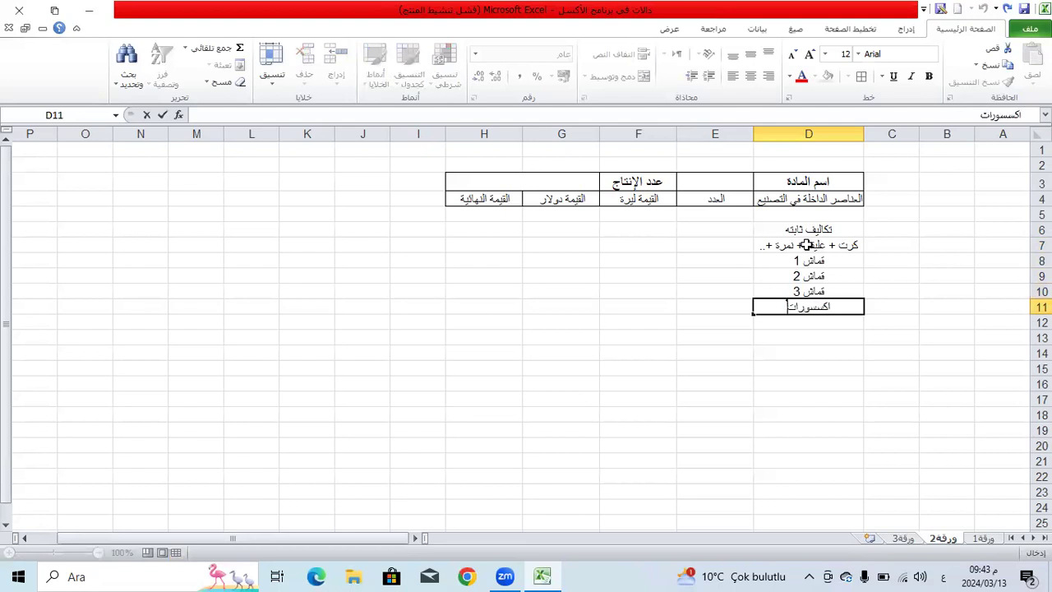
key(Return)
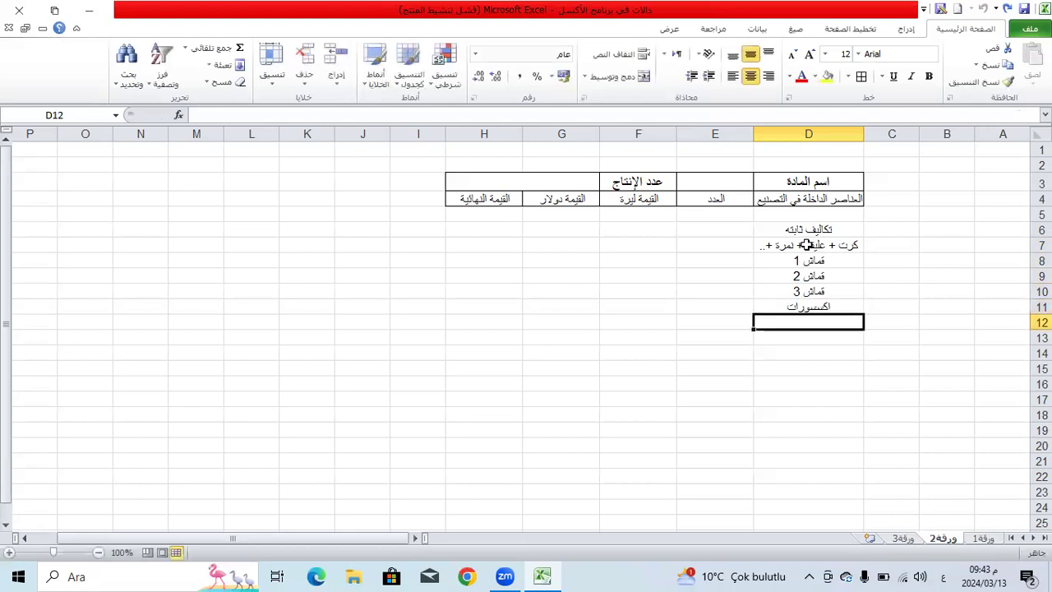
text(خياطة)
key(Return)
text(امبلاج)
key(Return)
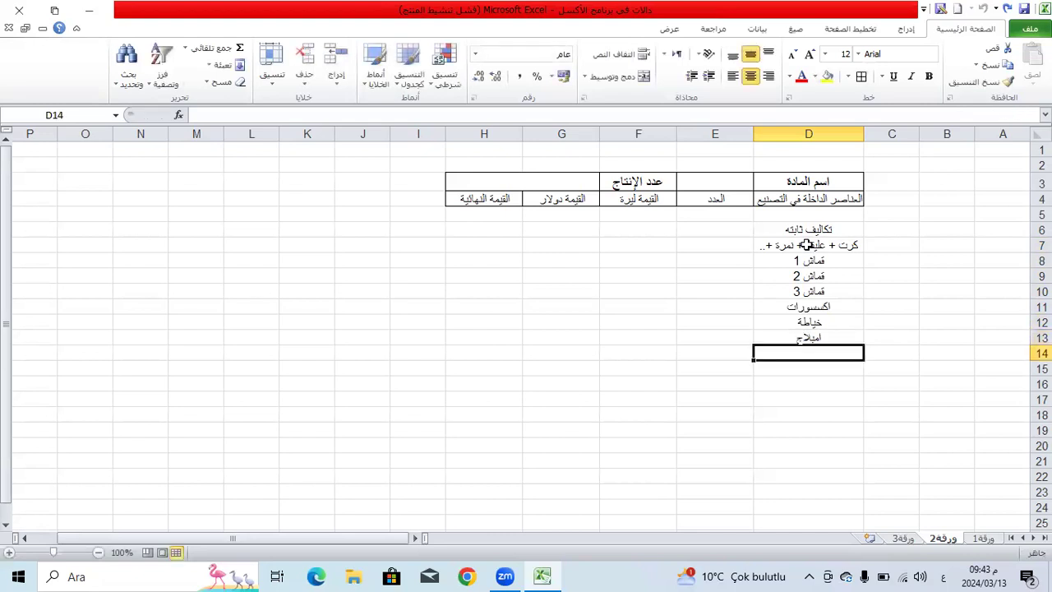
text(ابداع)
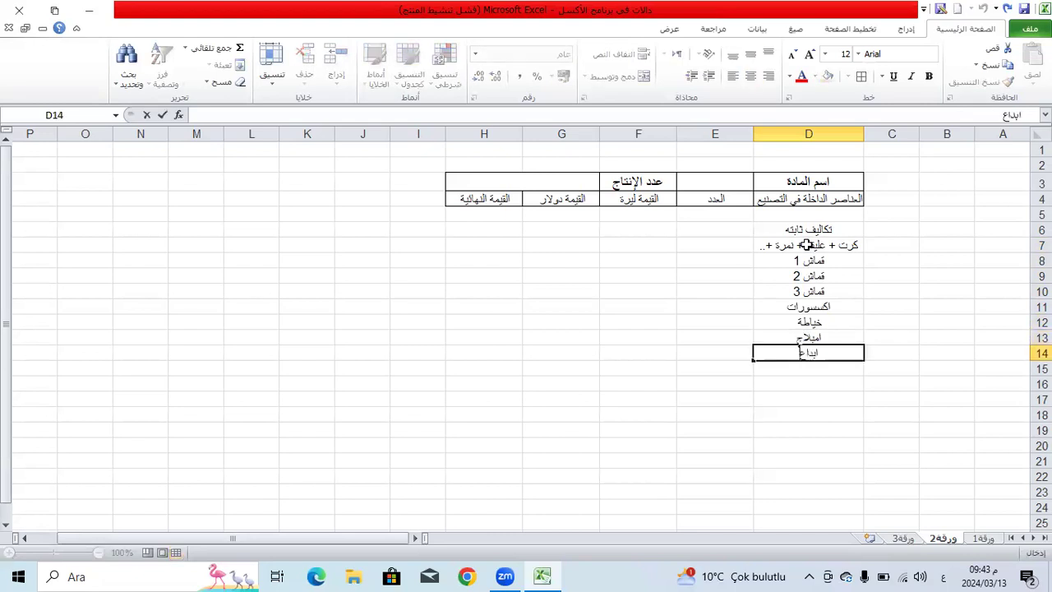
key(Return)
Set the font size of D6:H14 to 14 and apply borders to all its cells.
click(830, 281)
drag(830, 229, 483, 353)
drag(490, 281, 490, 281)
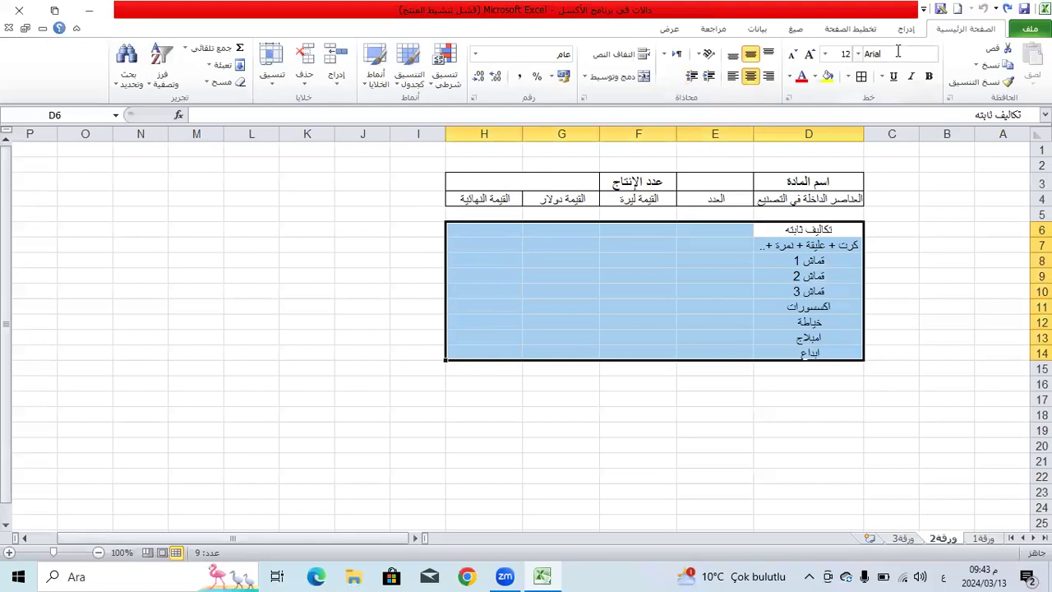
click(822, 55)
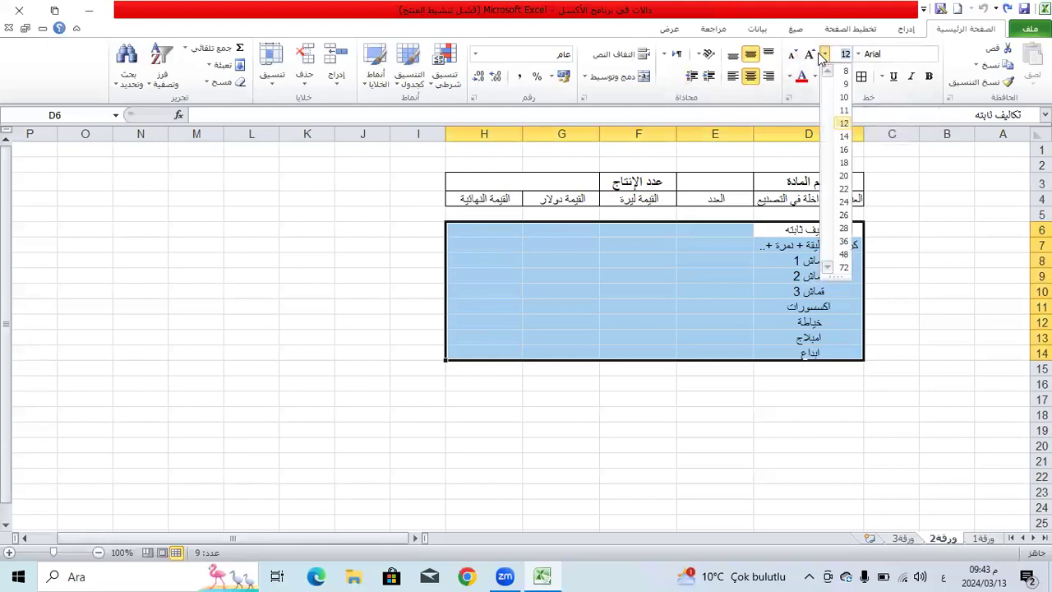
click(844, 136)
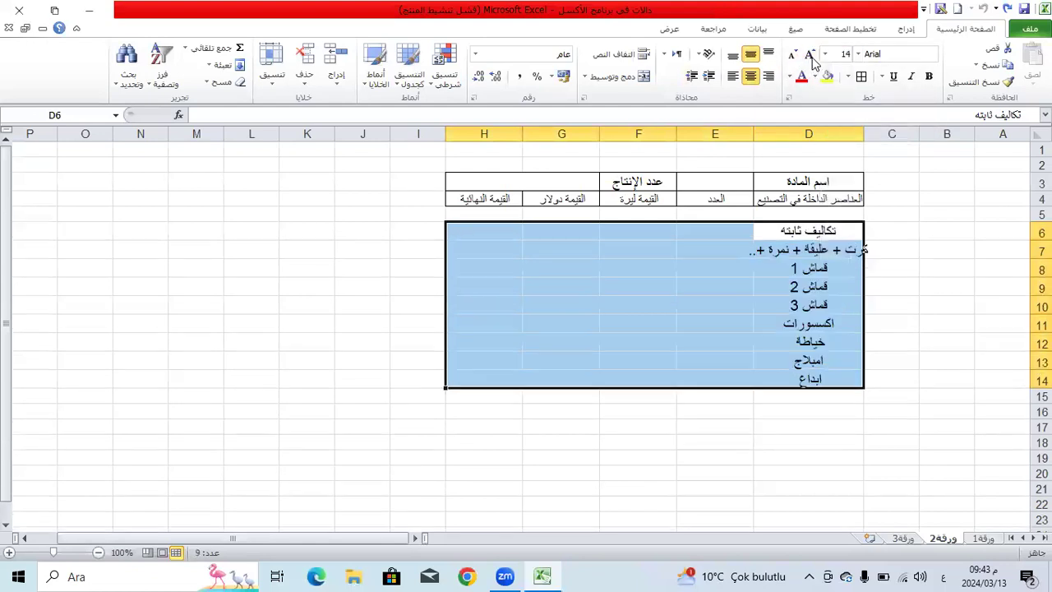
click(861, 76)
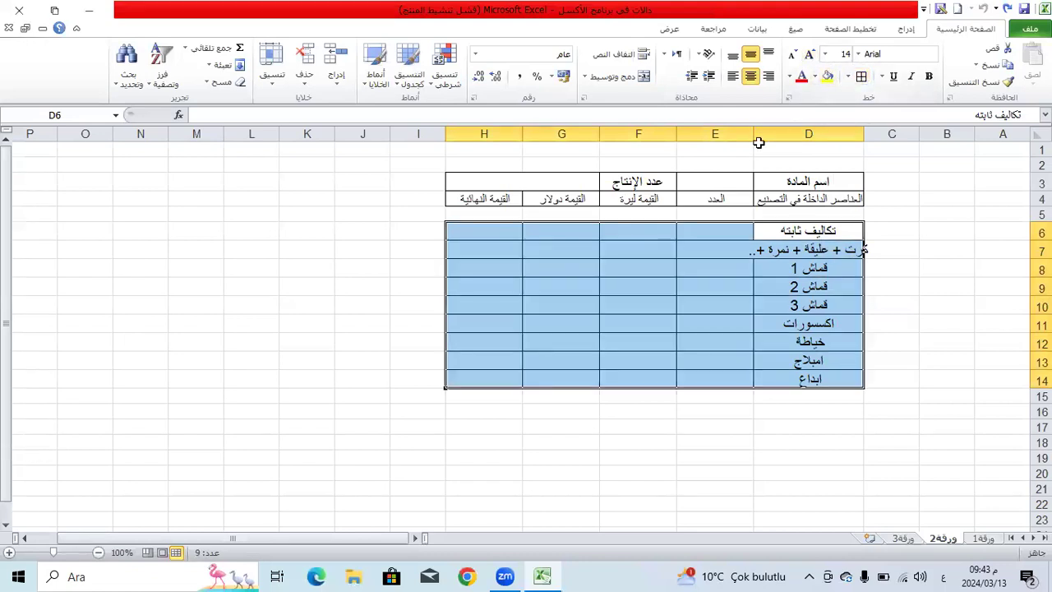
Widen column D so that the long item in D7 fits inside its cell.
drag(754, 136, 739, 136)
click(723, 424)
click(760, 339)
click(703, 307)
click(553, 197)
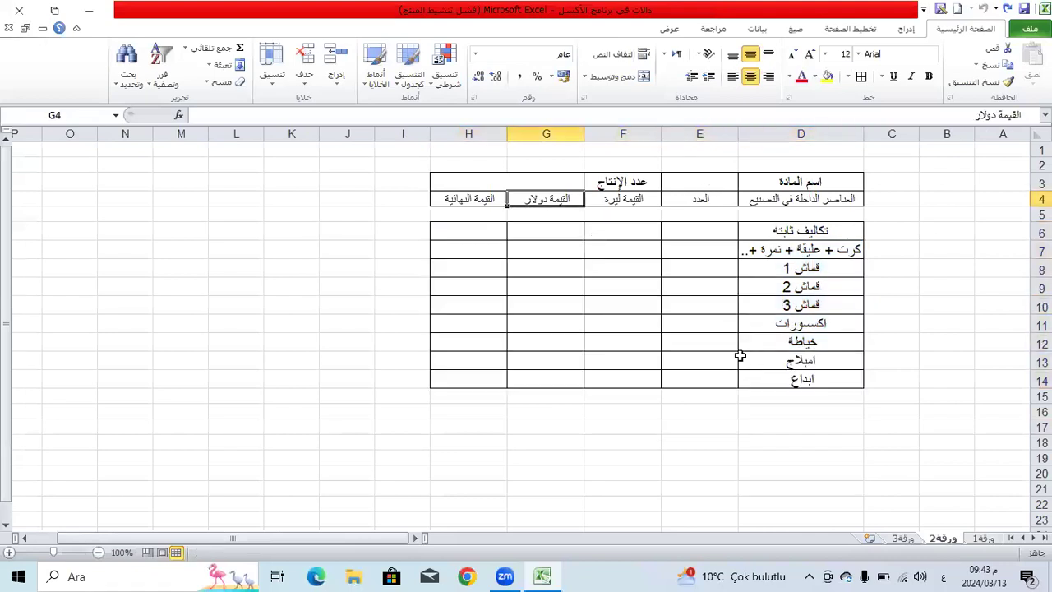
Put a thick box border around the whole table D3:H14.
drag(822, 192, 566, 379)
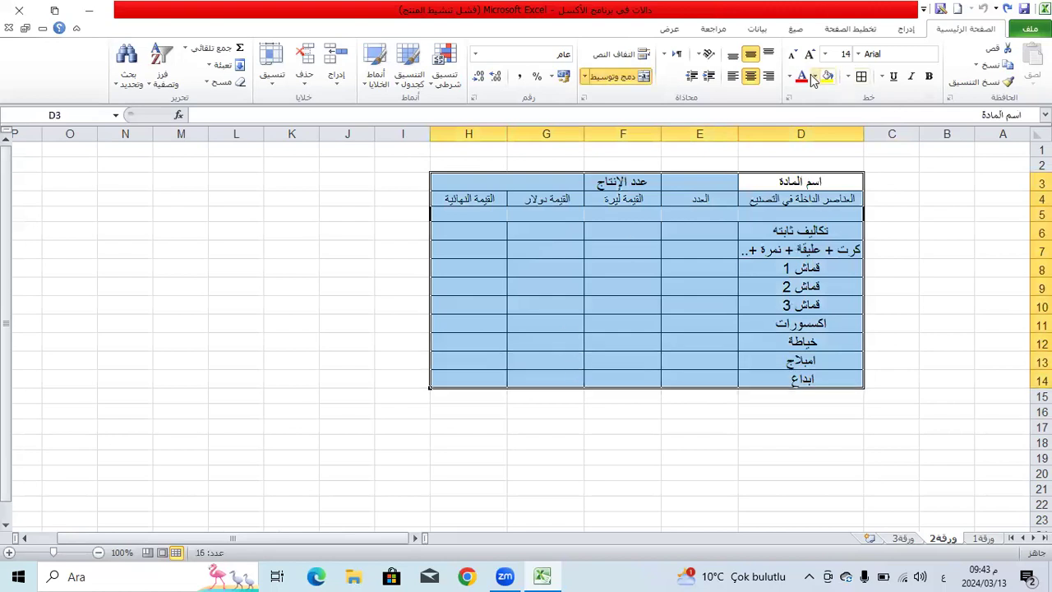
click(847, 76)
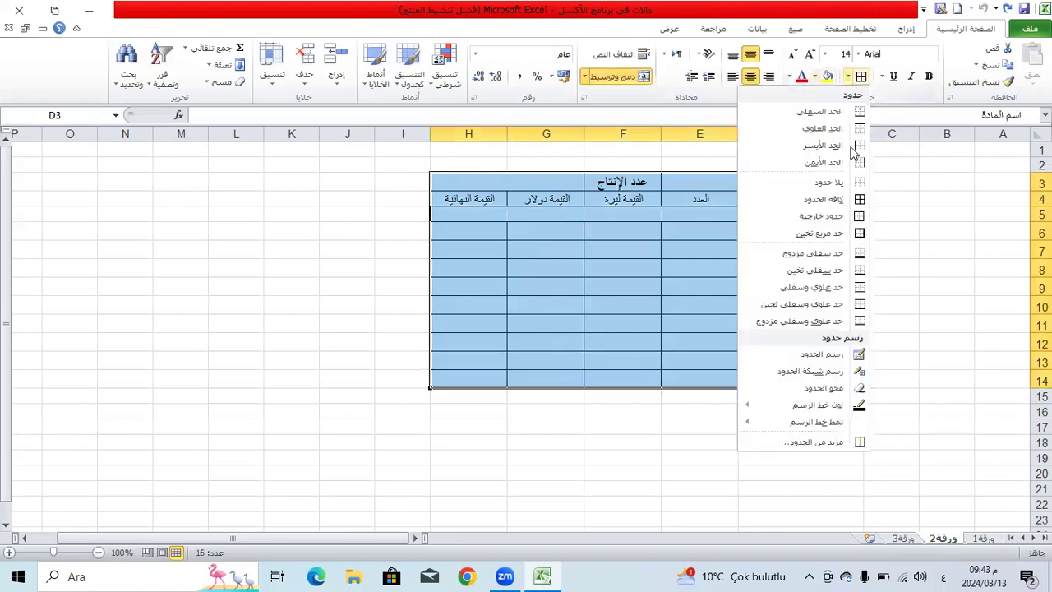
click(856, 234)
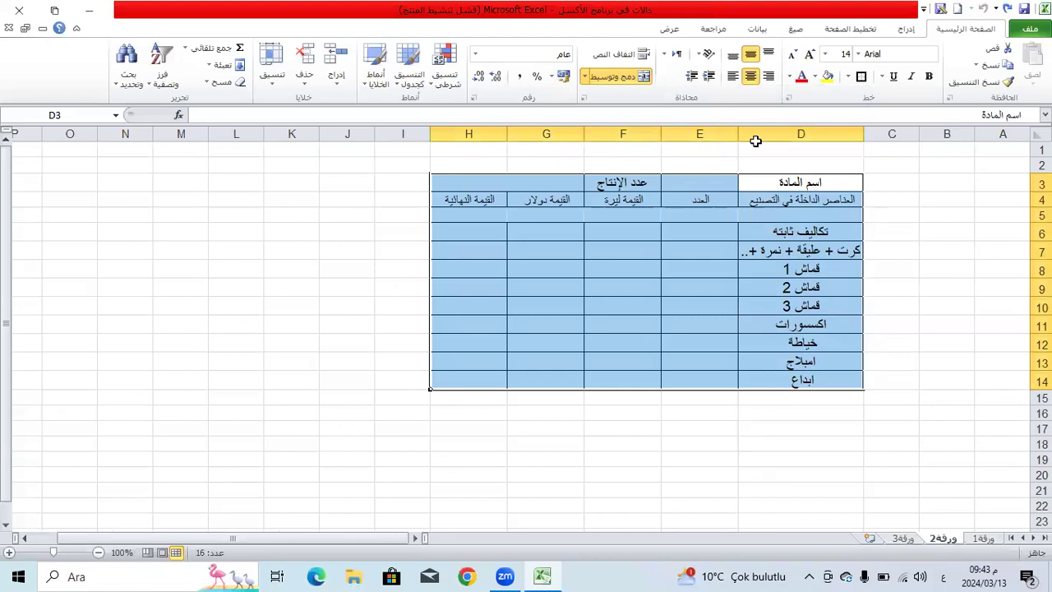
click(776, 156)
Fill the first heading row D3:H3 with yellow and the second heading row D4:H4 with orange.
drag(780, 182, 548, 184)
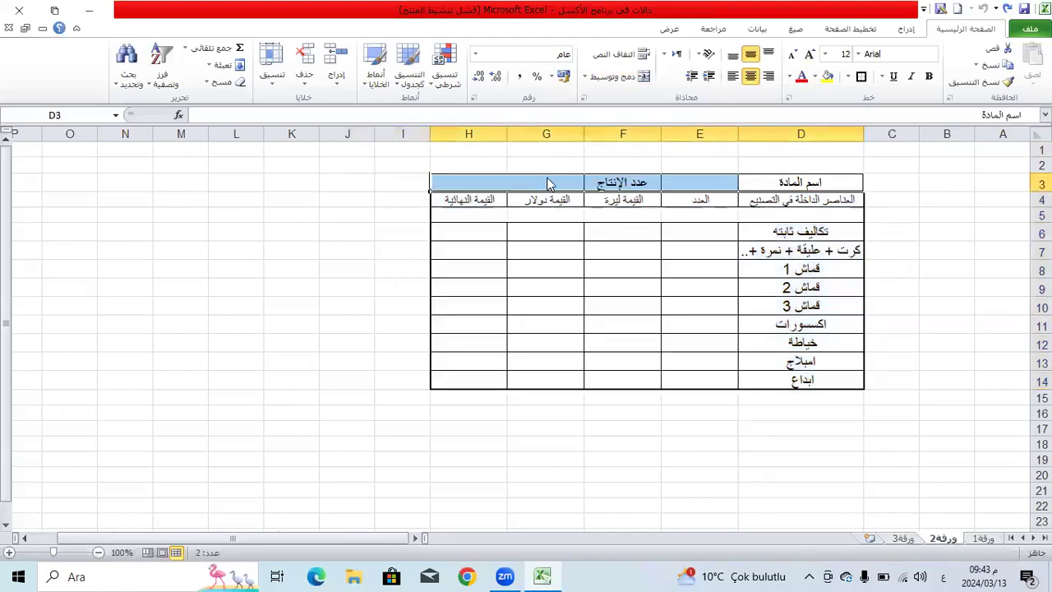
click(827, 76)
click(755, 305)
drag(840, 198, 465, 201)
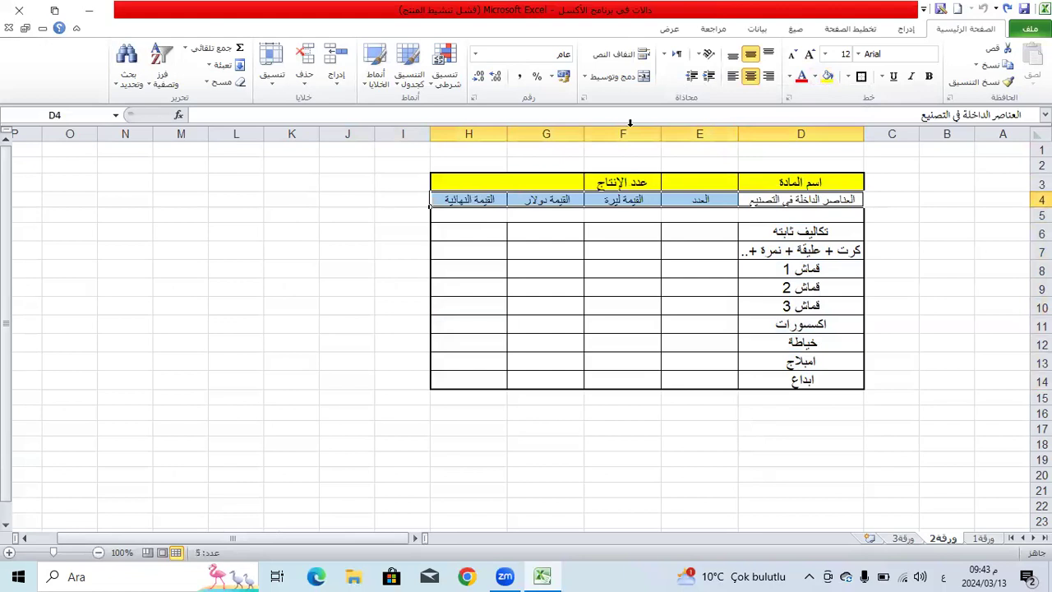
click(819, 75)
click(814, 76)
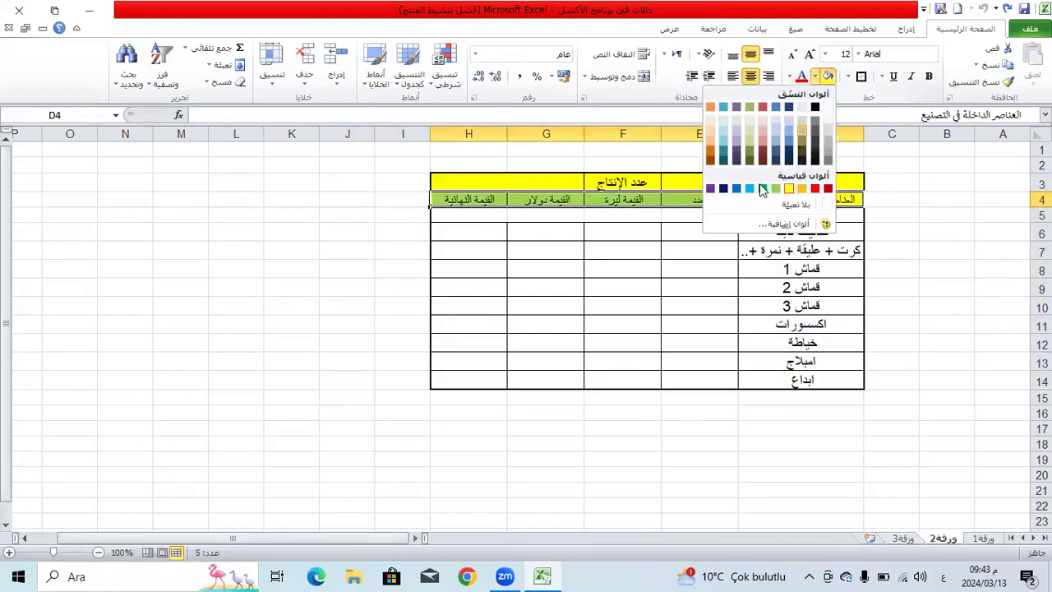
click(801, 188)
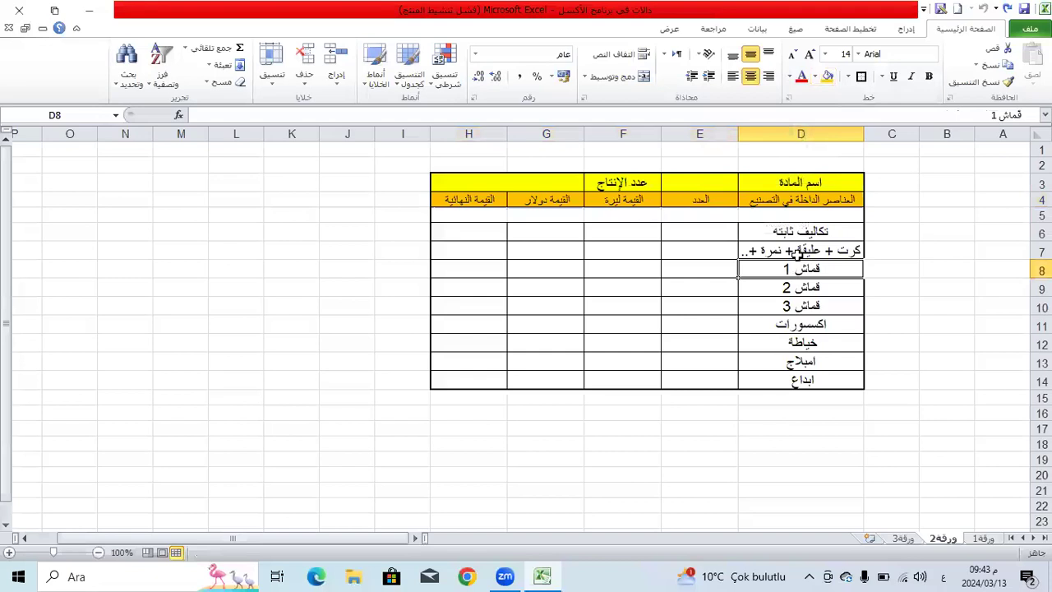
Fill the manufacturing items in D6:D14 with the standard light blue.
drag(819, 231, 836, 380)
click(826, 75)
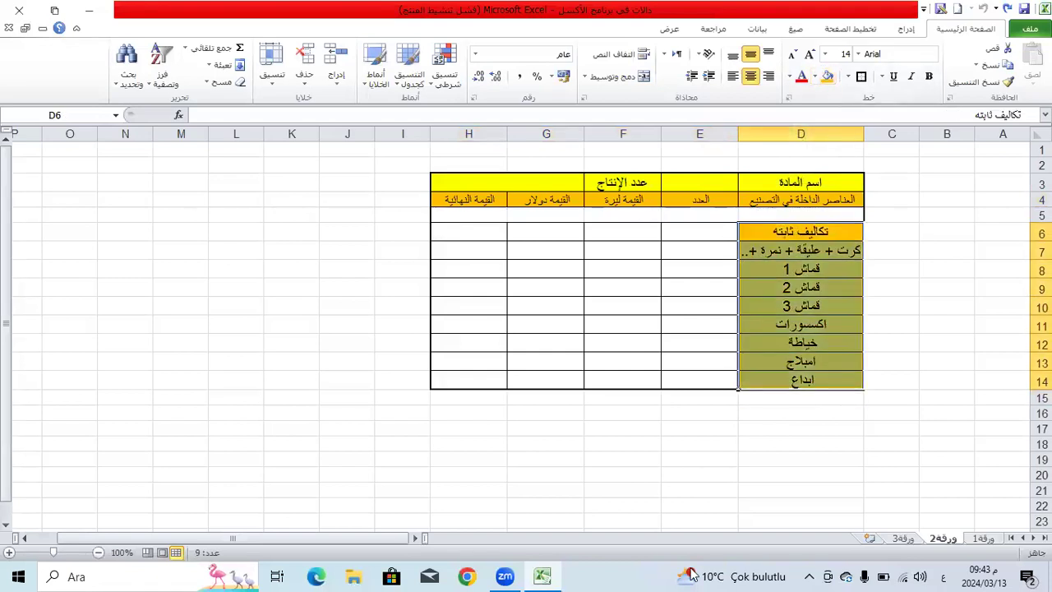
drag(758, 226, 811, 381)
click(815, 75)
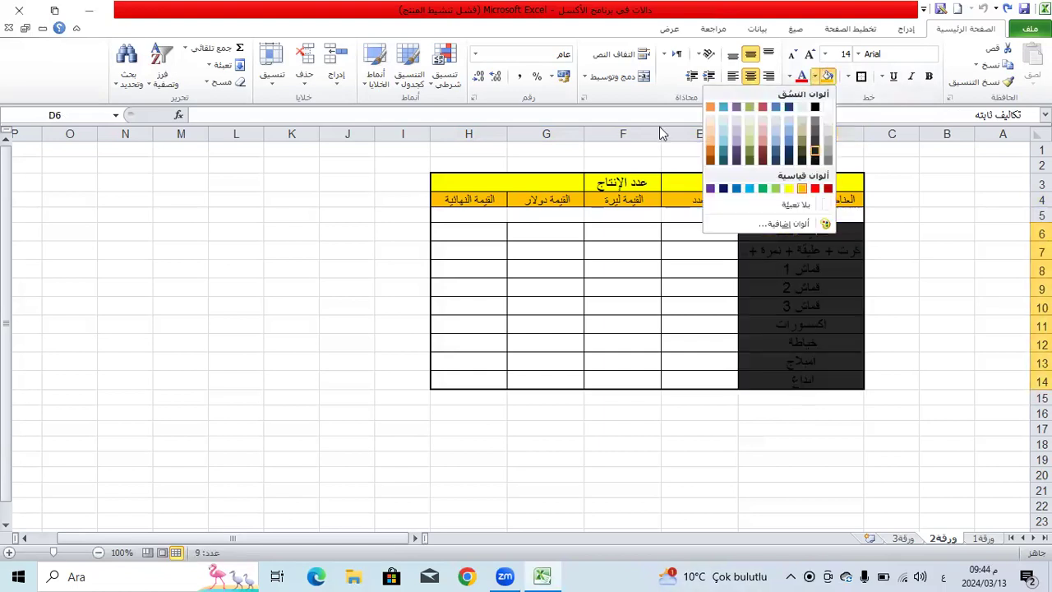
click(749, 188)
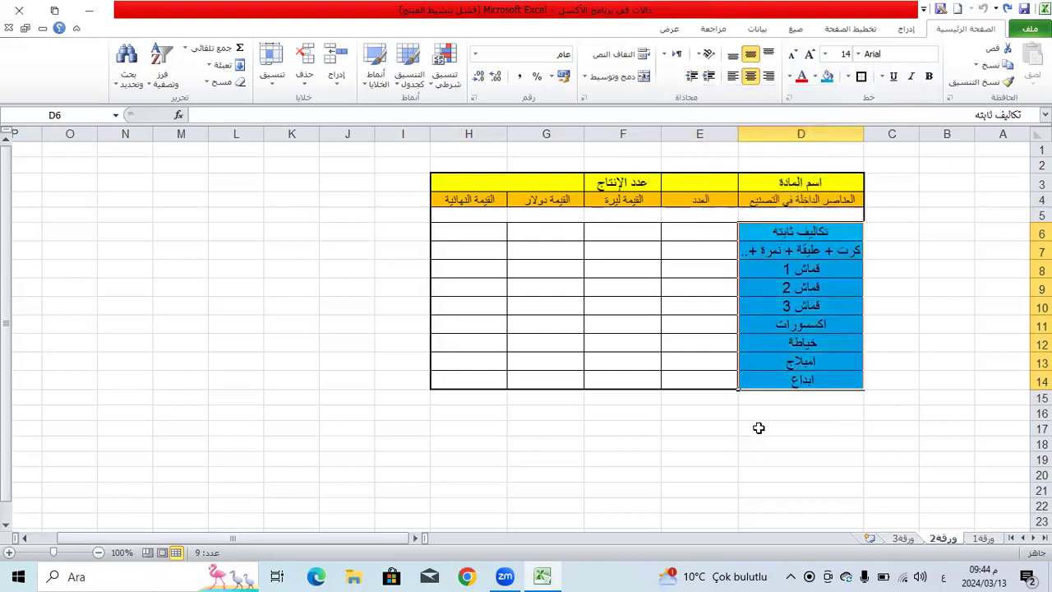
click(796, 411)
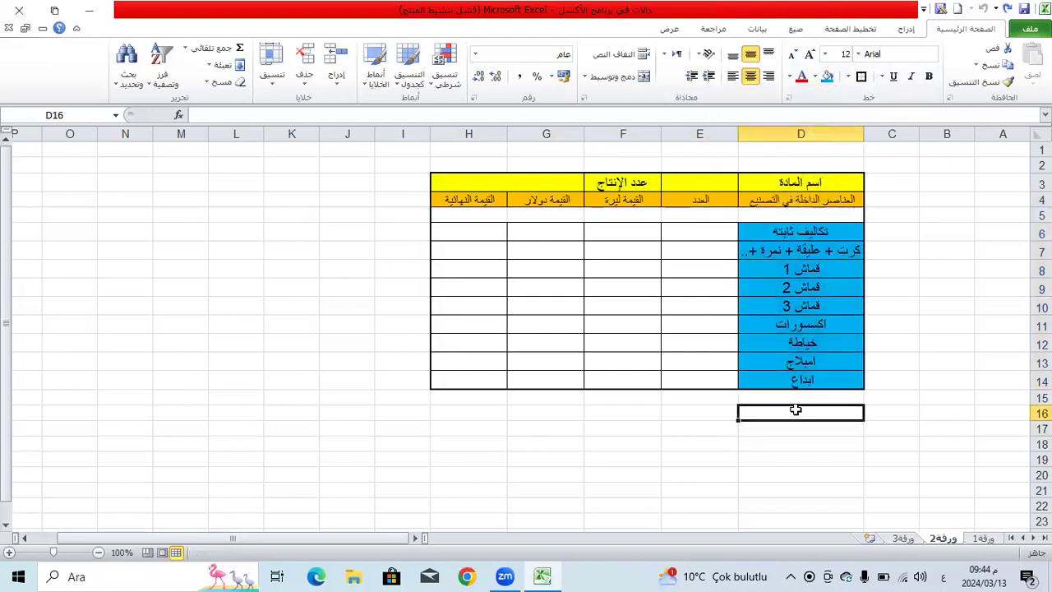
text(القيمة البيعية)
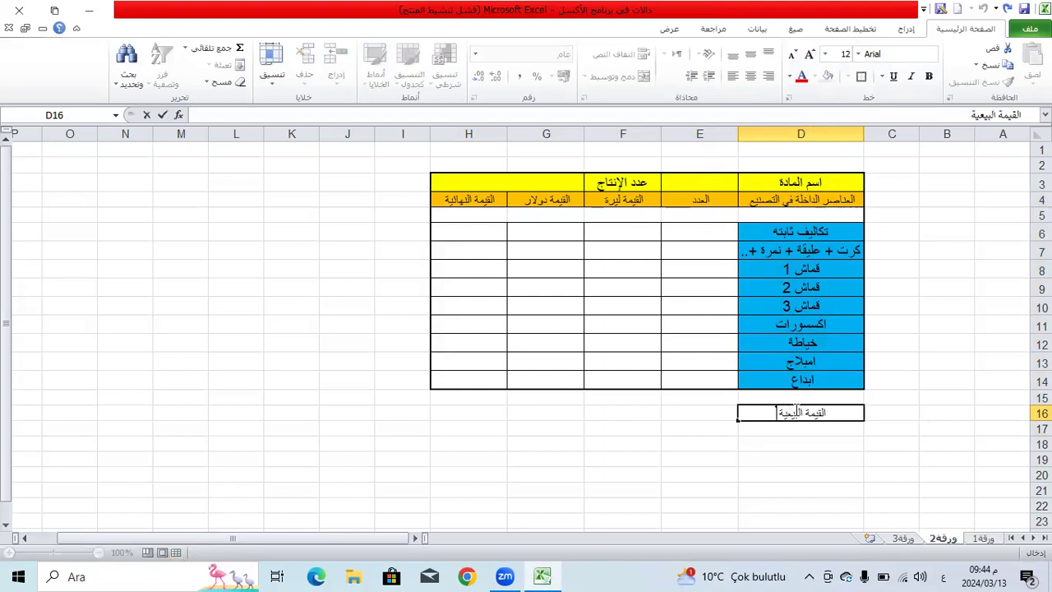
text( للزبون)
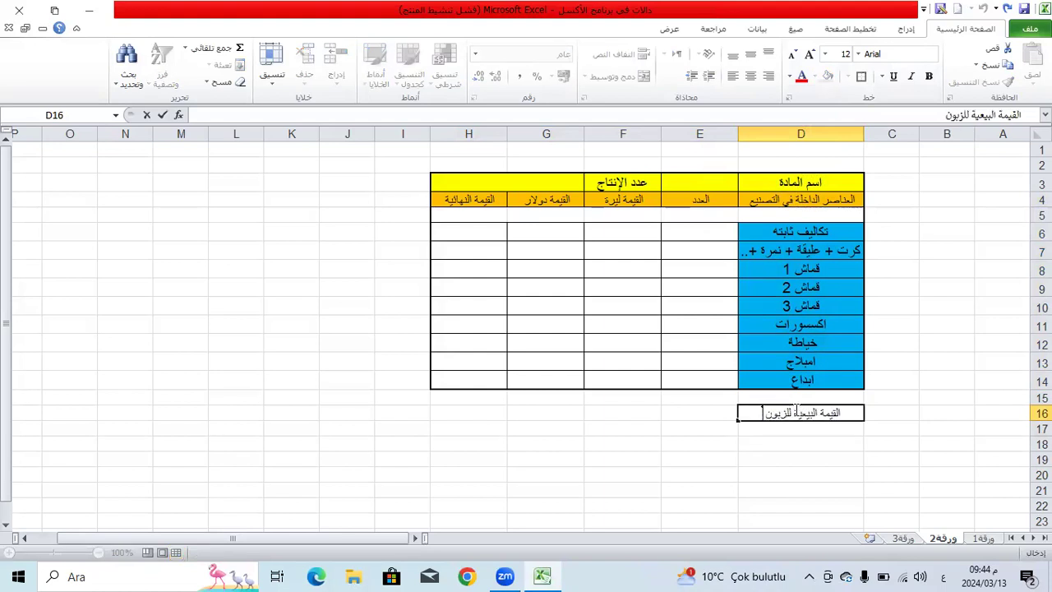
key(BackSpace)
key(BackSpace)
key(BackSpace)
key(BackSpace)
key(BackSpace)
key(BackSpace)
key(BackSpace)
key(BackSpace)
key(BackSpace)
key(BackSpace)
key(BackSpace)
key(BackSpace)
key(BackSpace)
key(BackSpace)
key(BackSpace)
key(BackSpace)
key(BackSpace)
key(BackSpace)
key(BackSpace)
key(BackSpace)
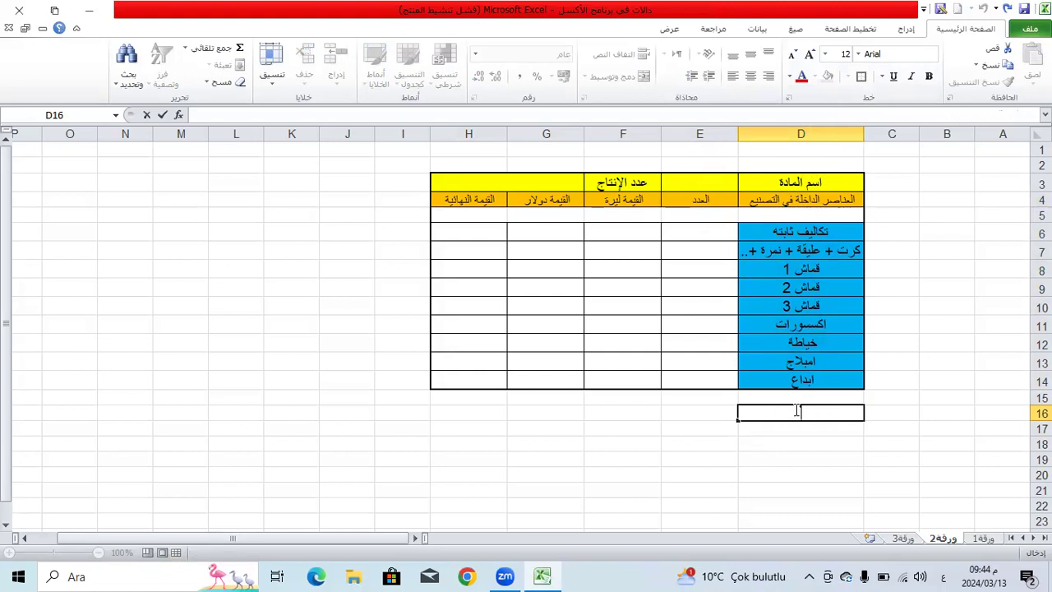
Enter the label "مجموع التكلفة" in D16, leaving row 15 empty below the table.
text(مجموع التكلفة)
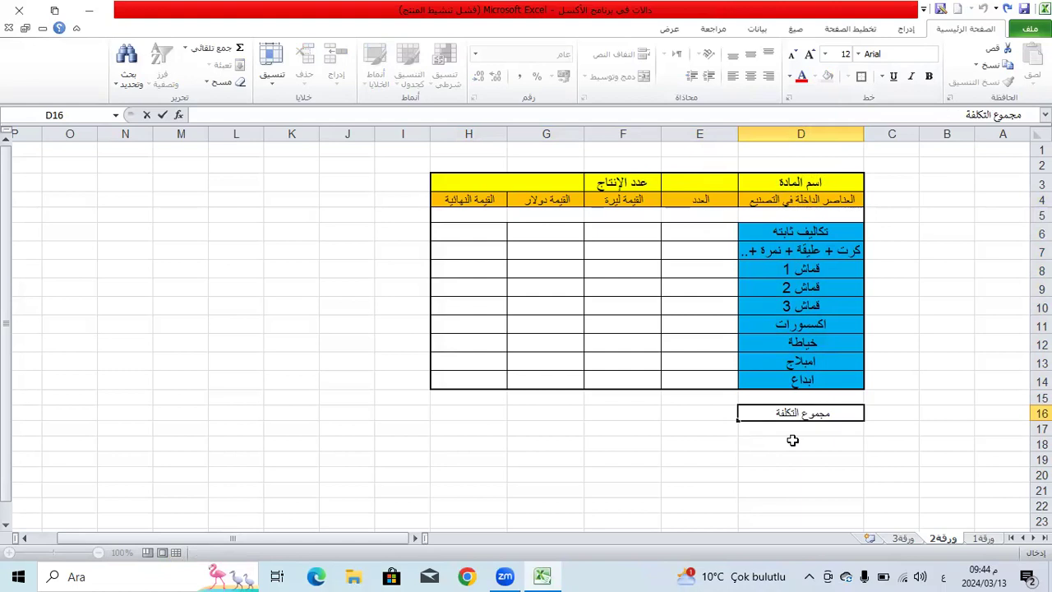
click(792, 440)
click(806, 399)
click(804, 413)
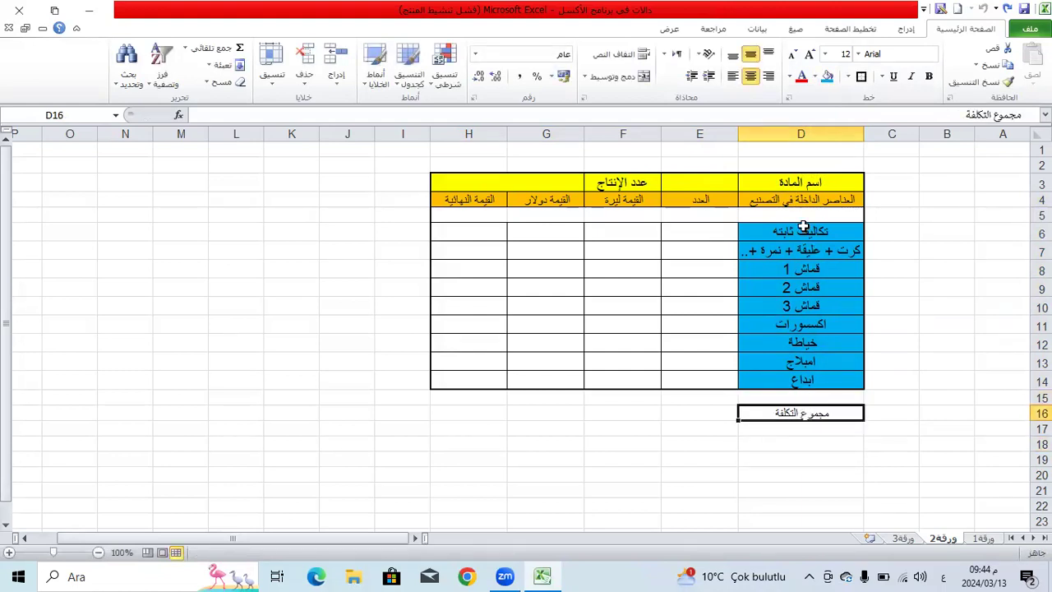
click(803, 226)
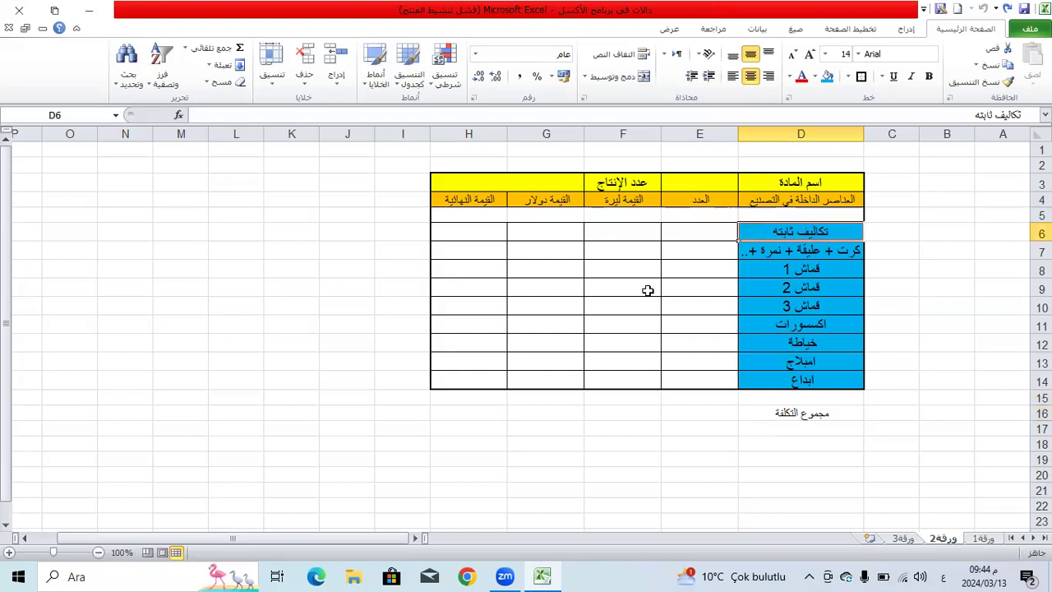
Enlarge the label in D16 to font size 16 and put a thick box border around D16 and H16.
click(834, 415)
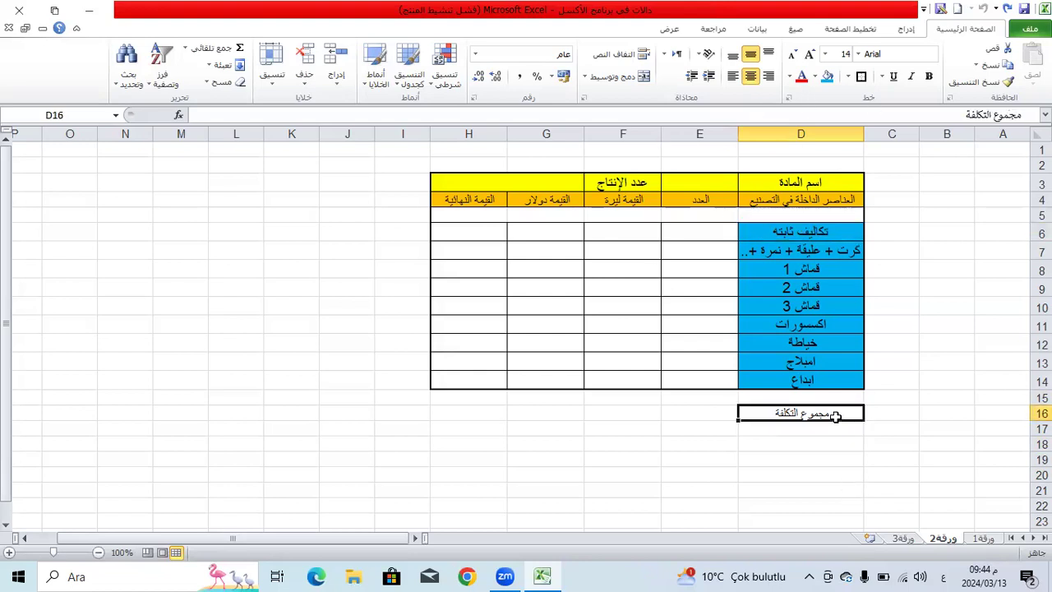
click(808, 55)
click(808, 54)
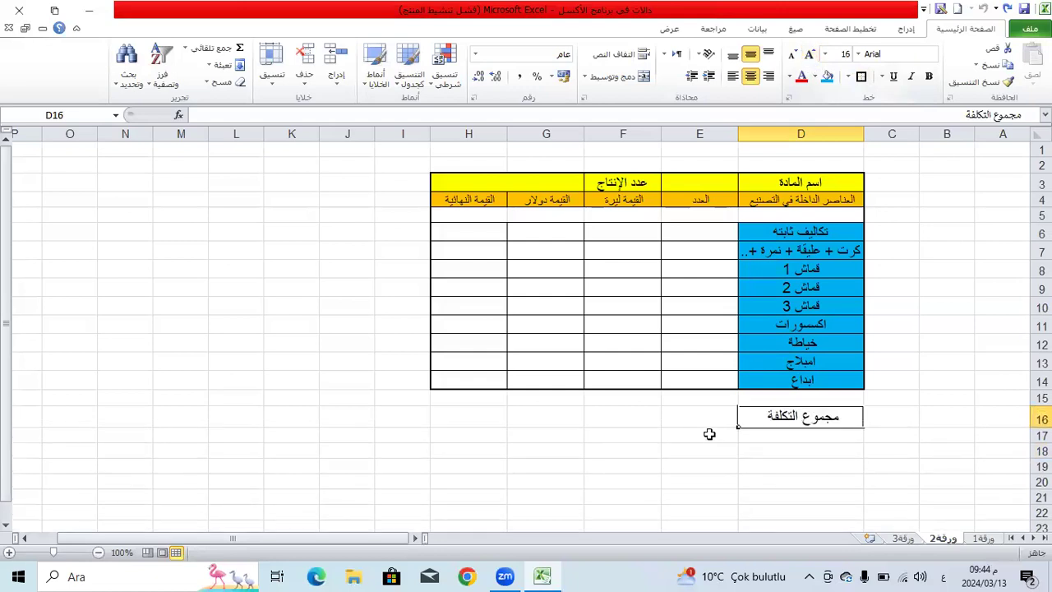
click(478, 421)
click(860, 75)
click(699, 524)
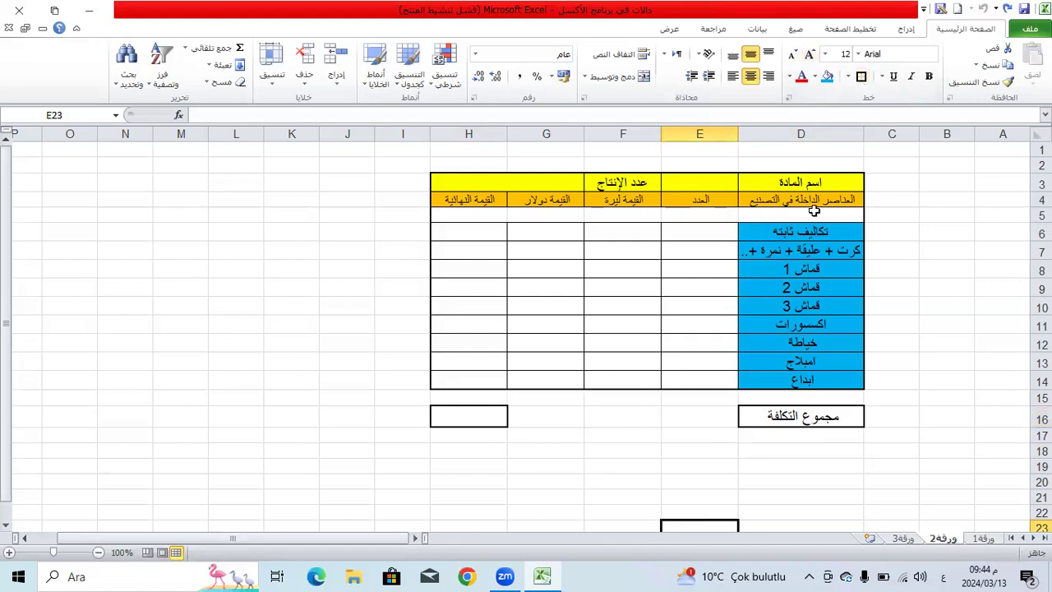
Enter the price labels "سعر الجملة" in D18 and "سعر المفرق" in D20, leaving row 19 empty.
click(827, 452)
text(أ)
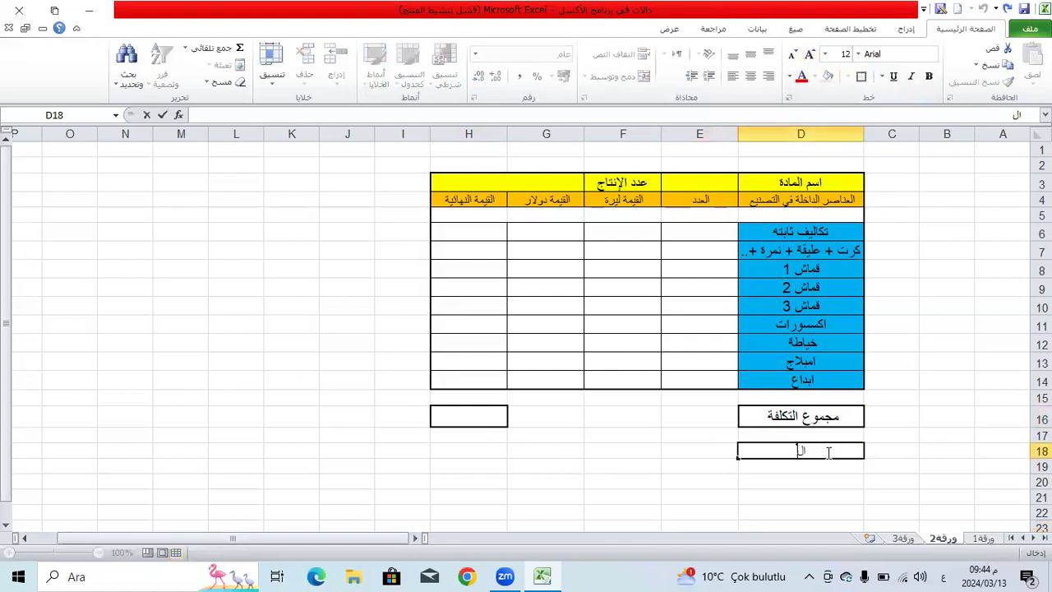
text(سعر الزبون)
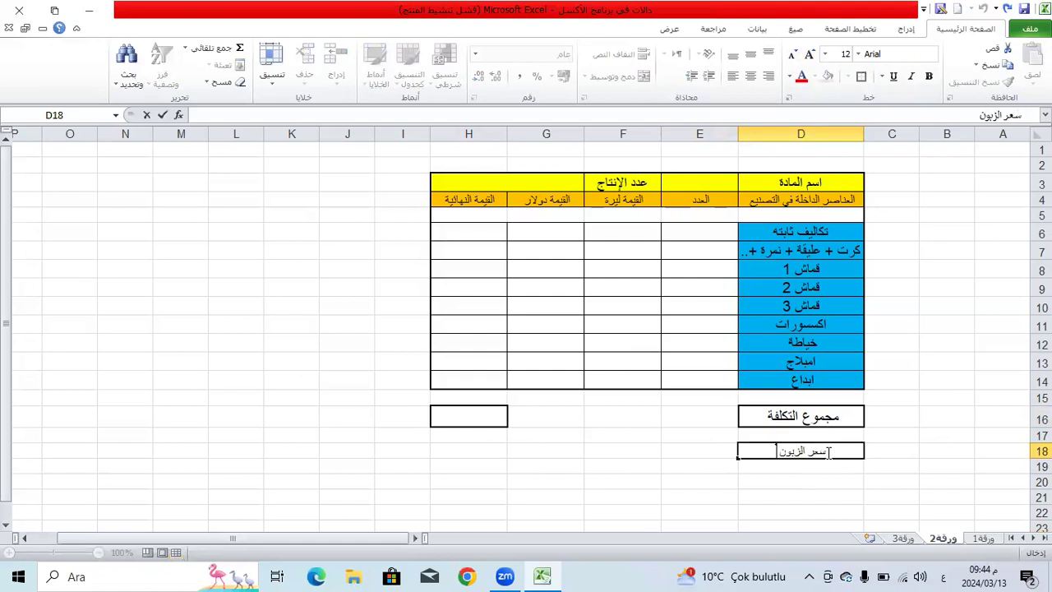
key(BackSpace)
key(BackSpace)
key(BackSpace)
key(BackSpace)
text(ز)
key(BackSpace)
text(جملة)
key(Return)
key(Return)
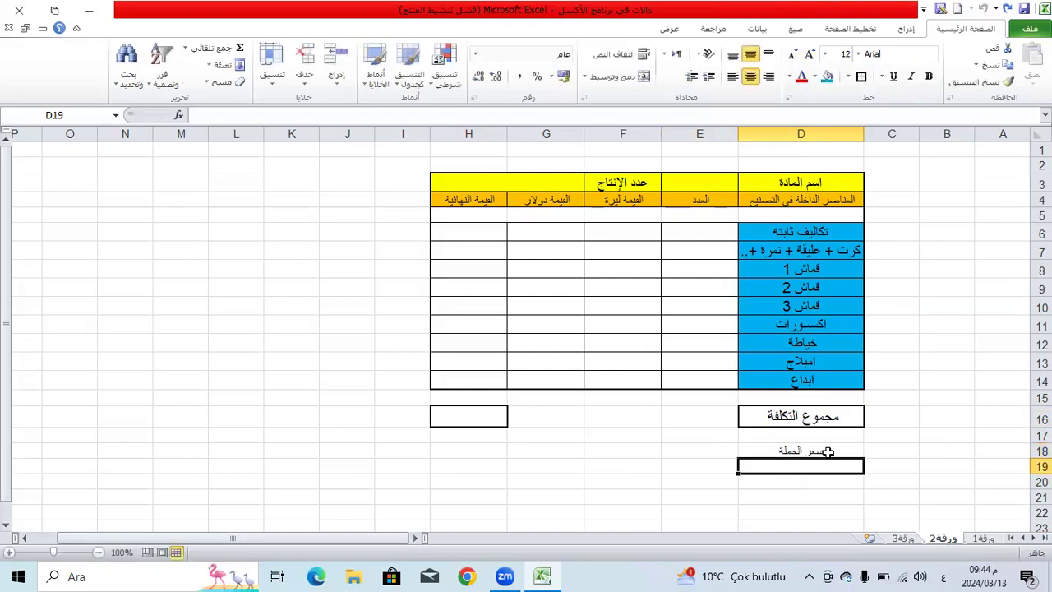
text(سعر المفرق)
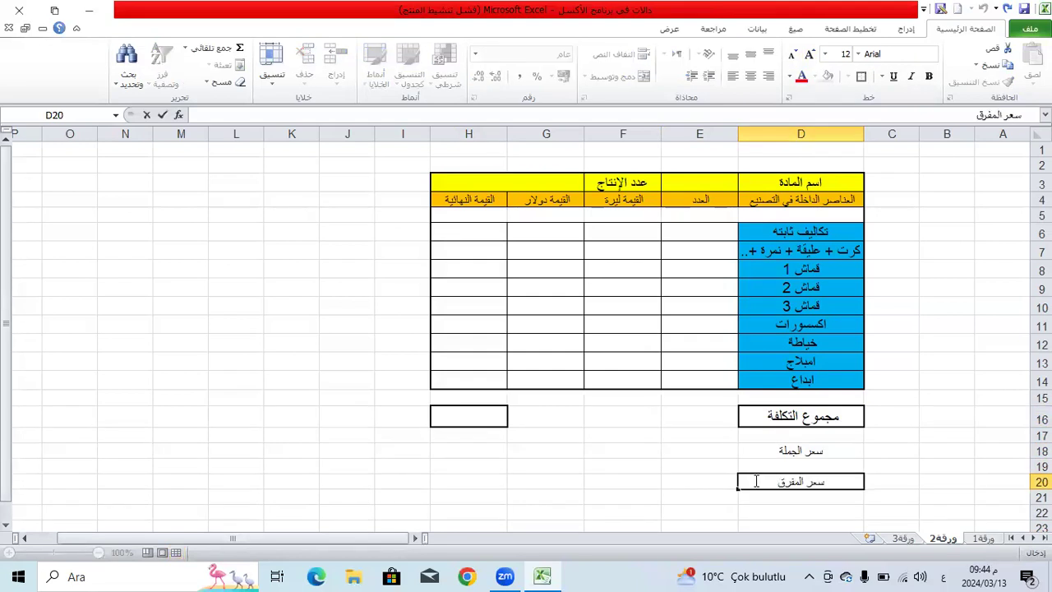
click(634, 466)
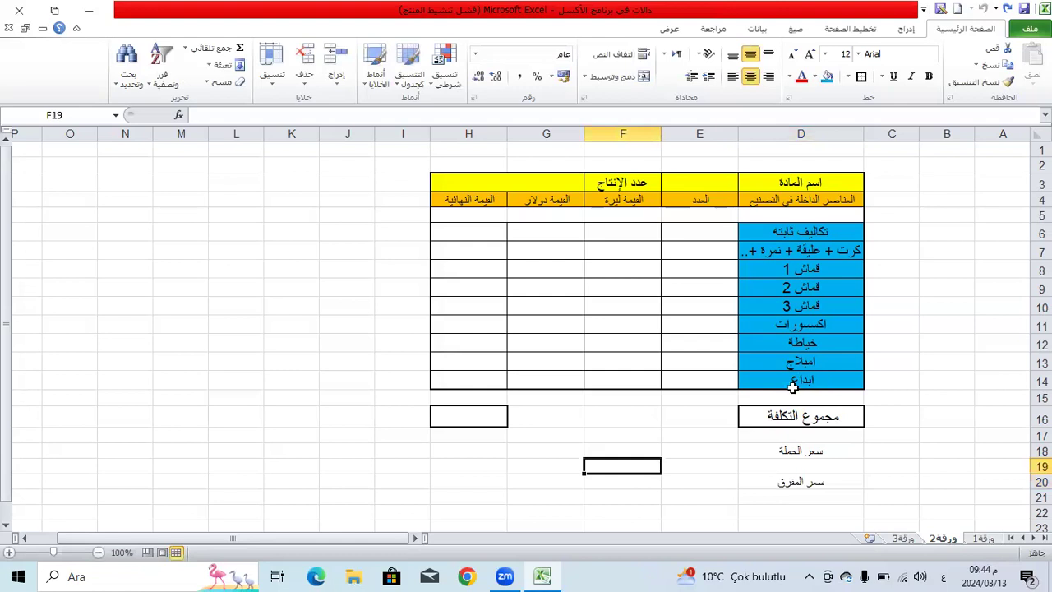
Copy the formatting of the total cost label in D16 to the price labels in D18 and D20.
drag(567, 398, 571, 415)
click(733, 420)
click(741, 417)
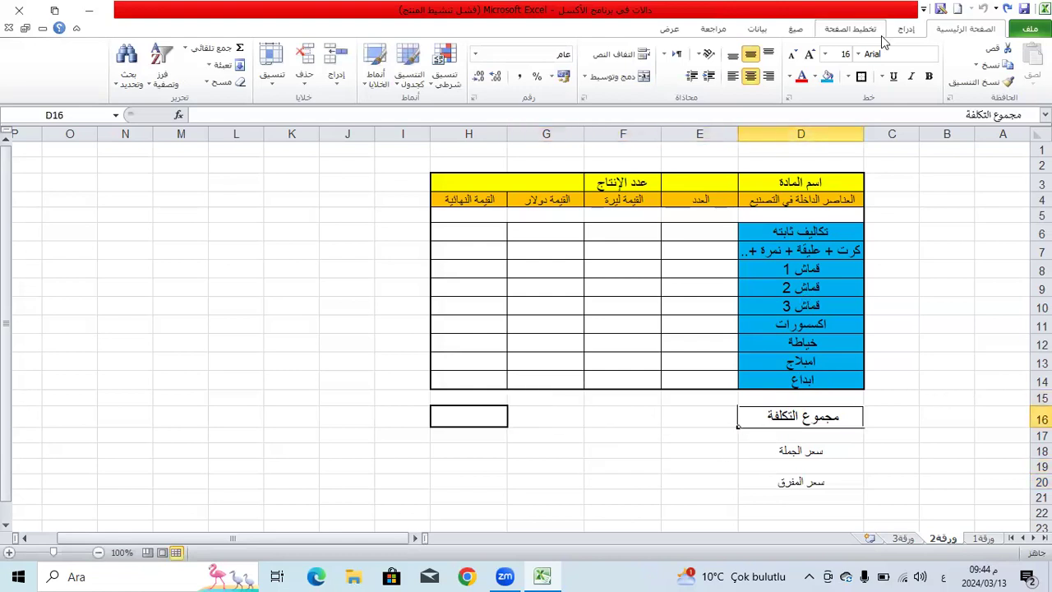
click(978, 82)
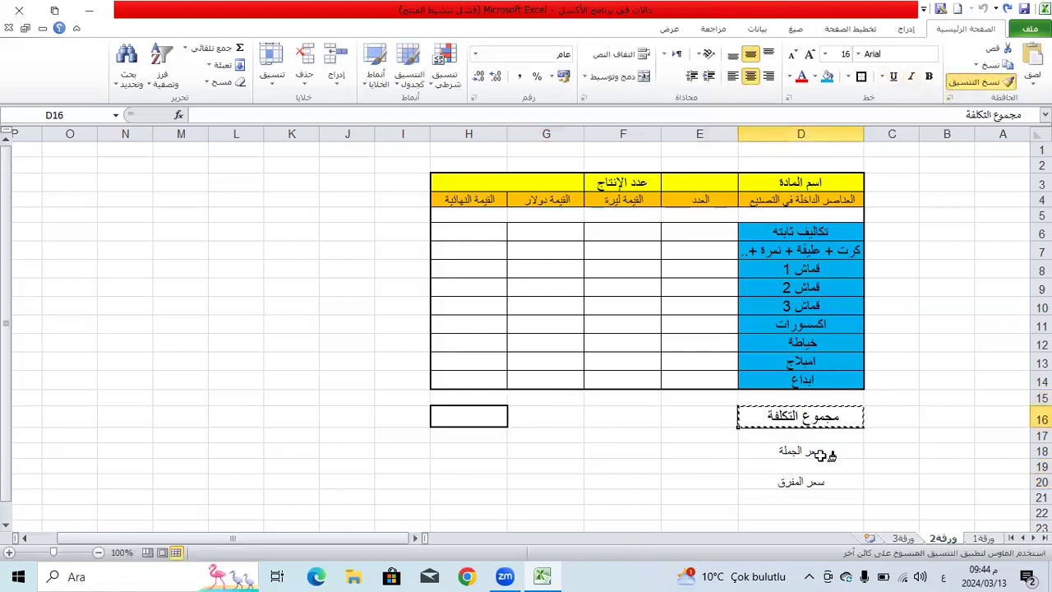
click(781, 452)
click(978, 81)
click(819, 485)
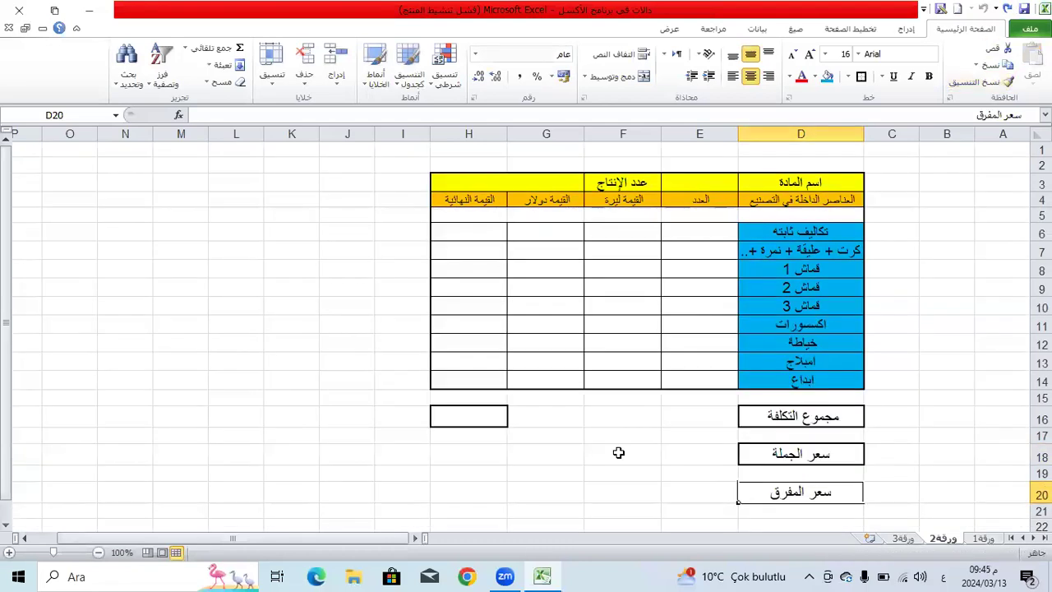
Copy the formatting of the boxed cell H16 to H18 and H20.
click(474, 419)
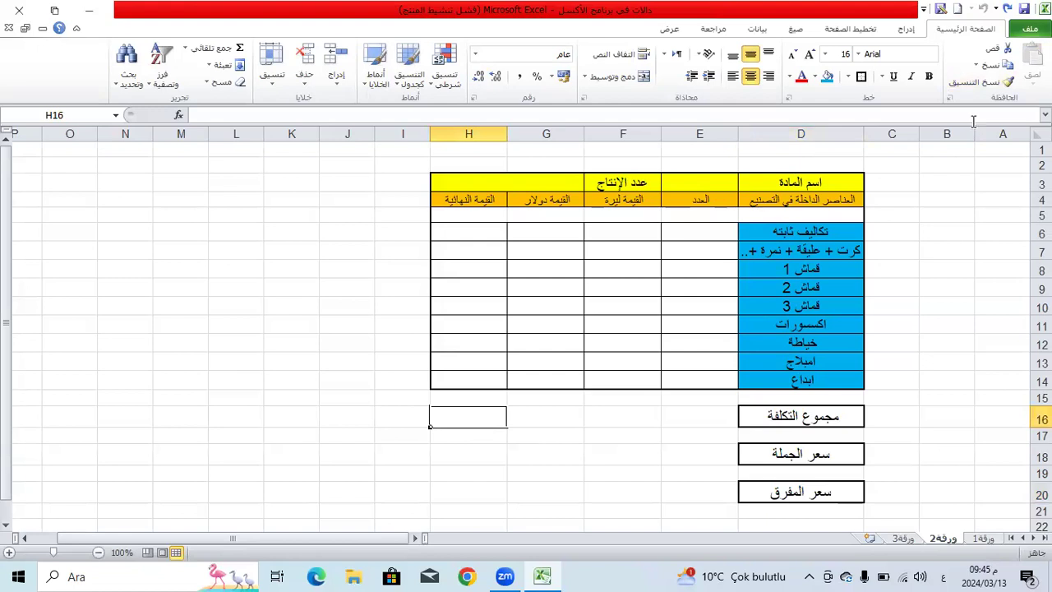
click(979, 81)
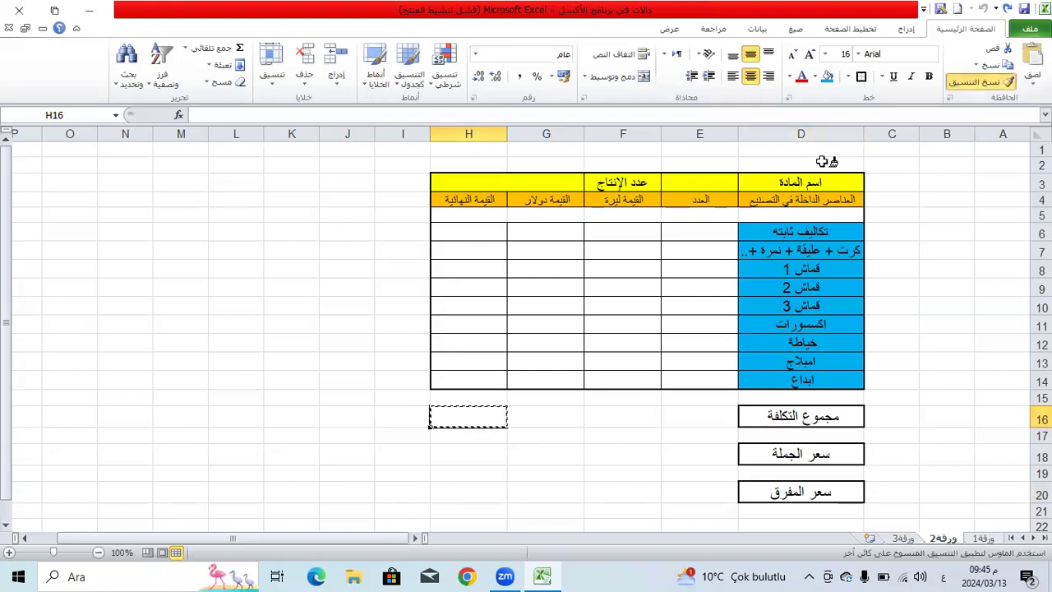
click(462, 449)
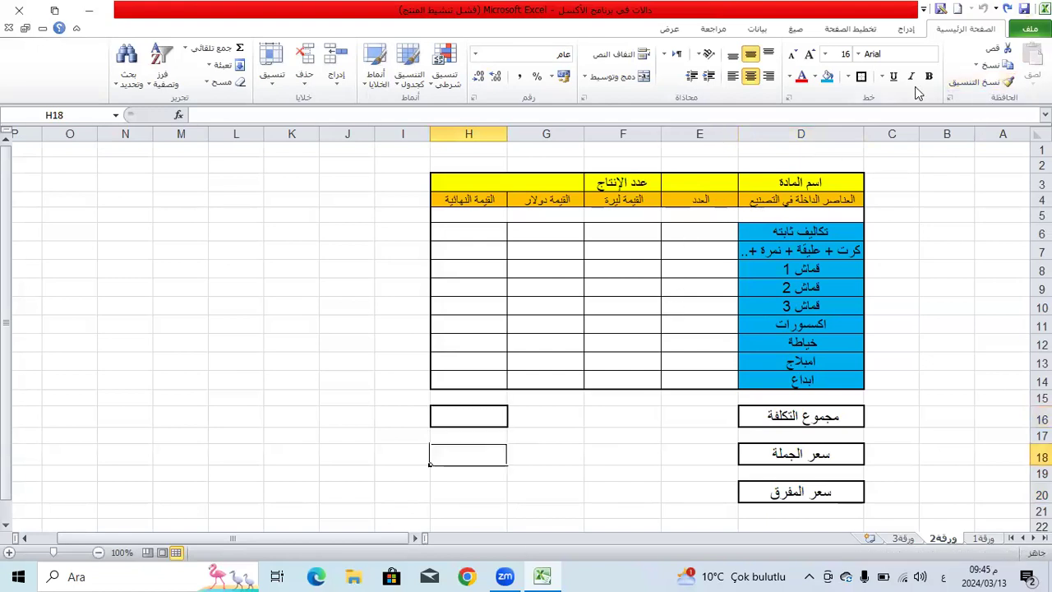
click(974, 83)
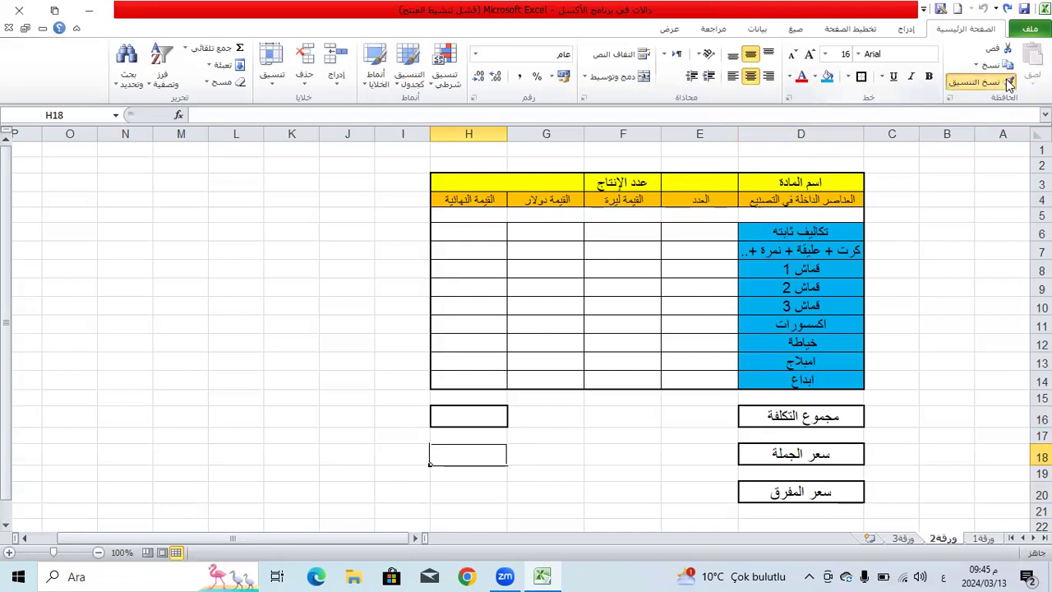
click(465, 491)
click(524, 428)
click(626, 457)
click(752, 453)
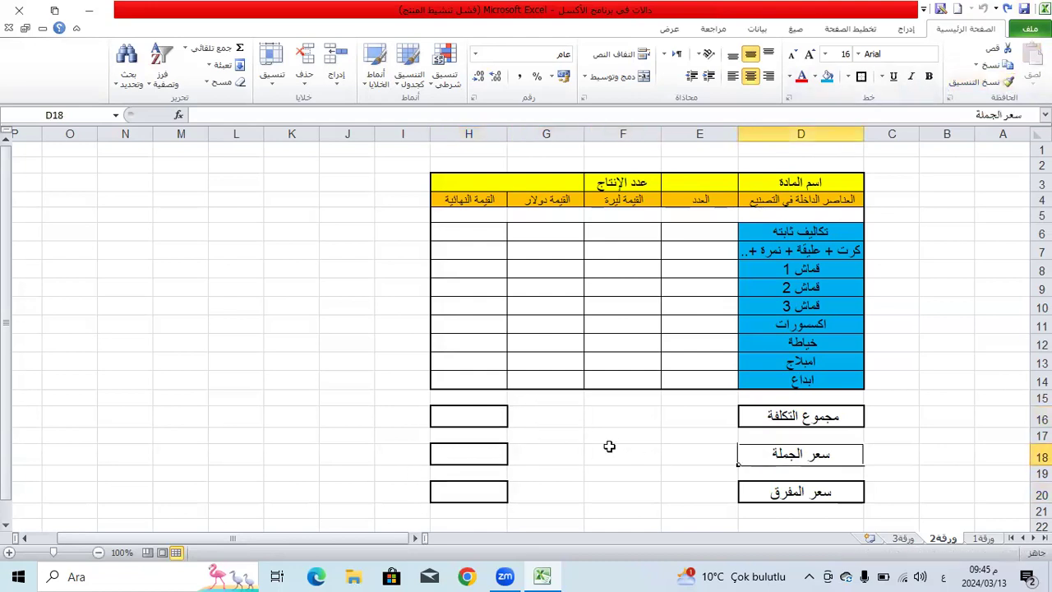
Put a thick box border around each of the ranges E16:G16, E18:G18 and E20:G20.
scroll(556, 393, down, 1)
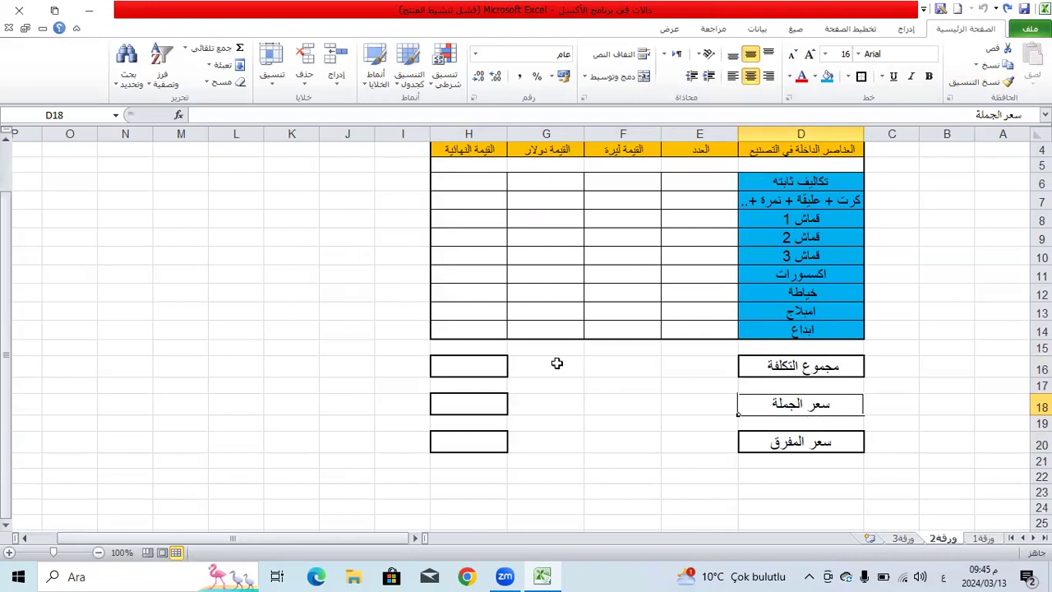
drag(535, 364, 730, 366)
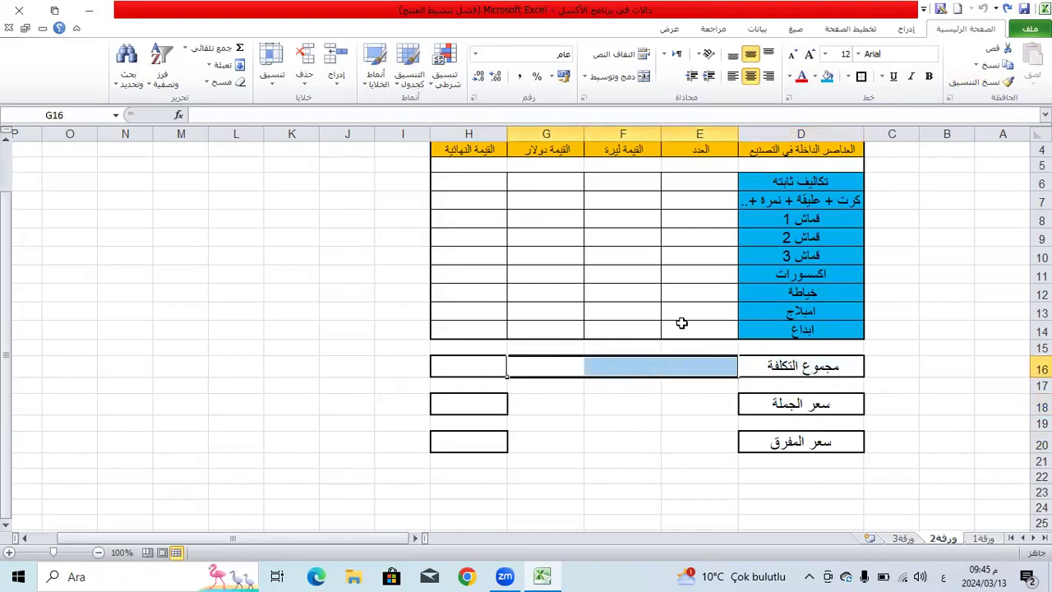
click(862, 77)
drag(540, 401, 722, 410)
click(861, 77)
drag(663, 434, 663, 434)
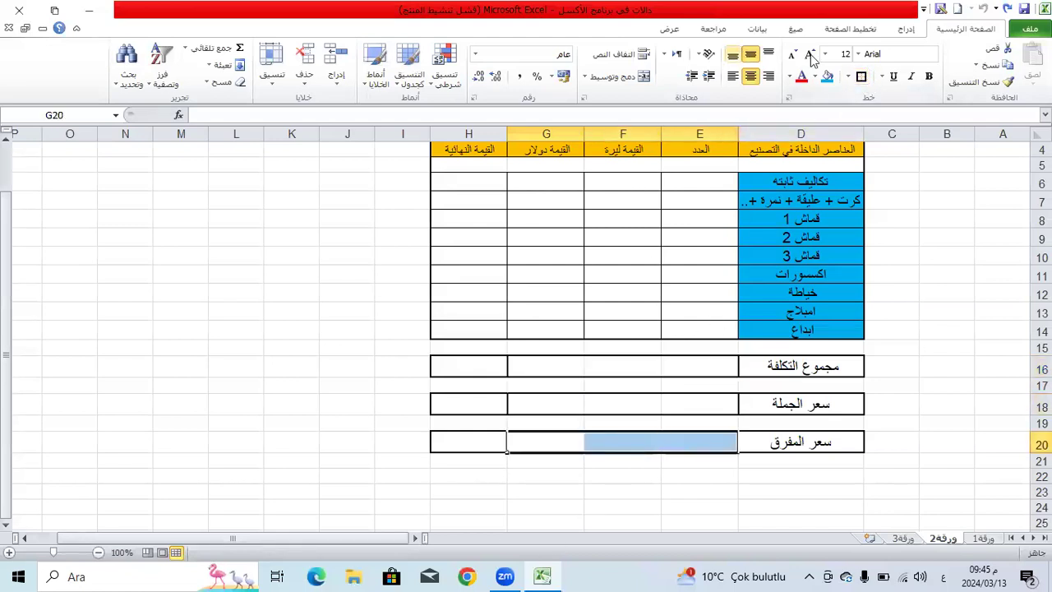
click(681, 277)
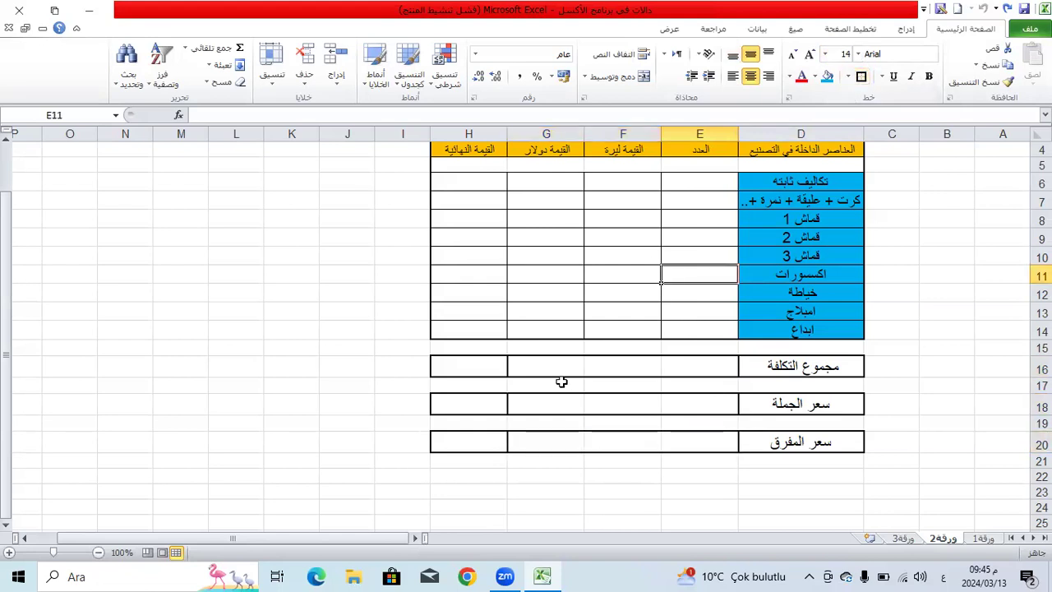
scroll(430, 353, up, 1)
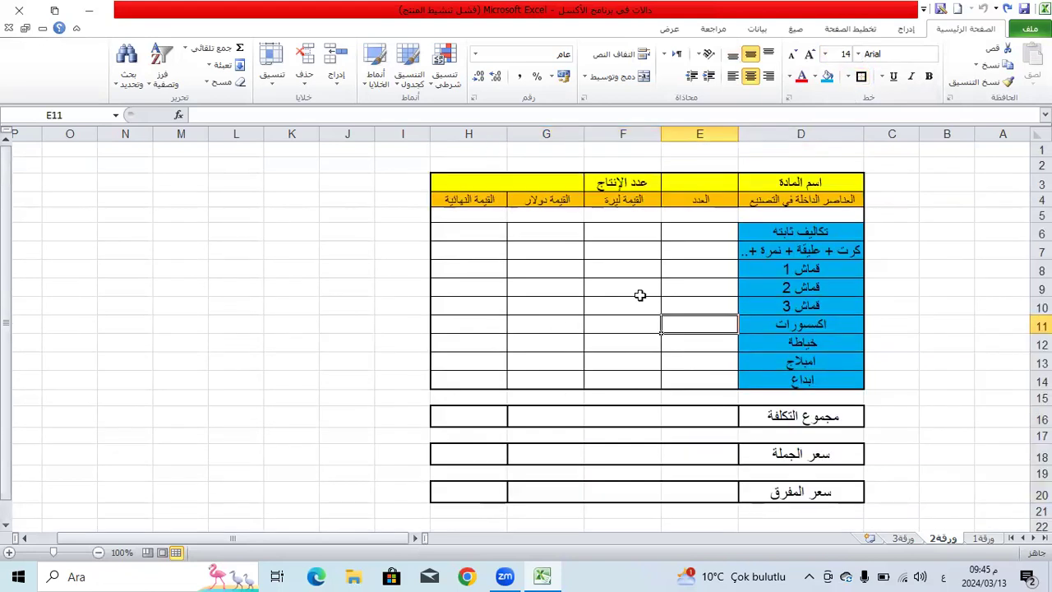
Enter 1 in E6 as the quantity for the fixed costs item "تكاليف ثابته".
click(694, 229)
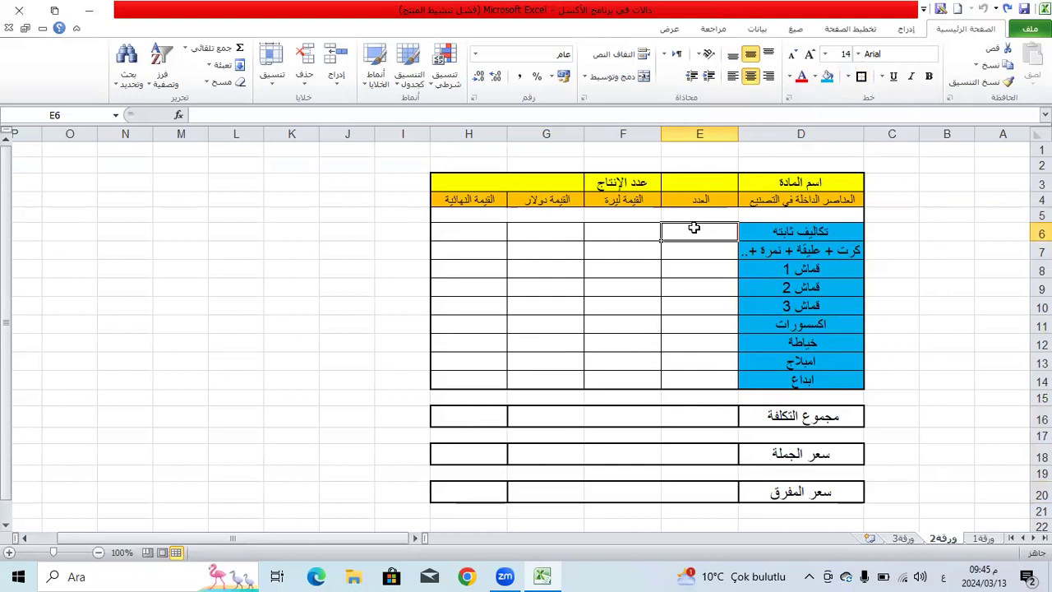
text(1)
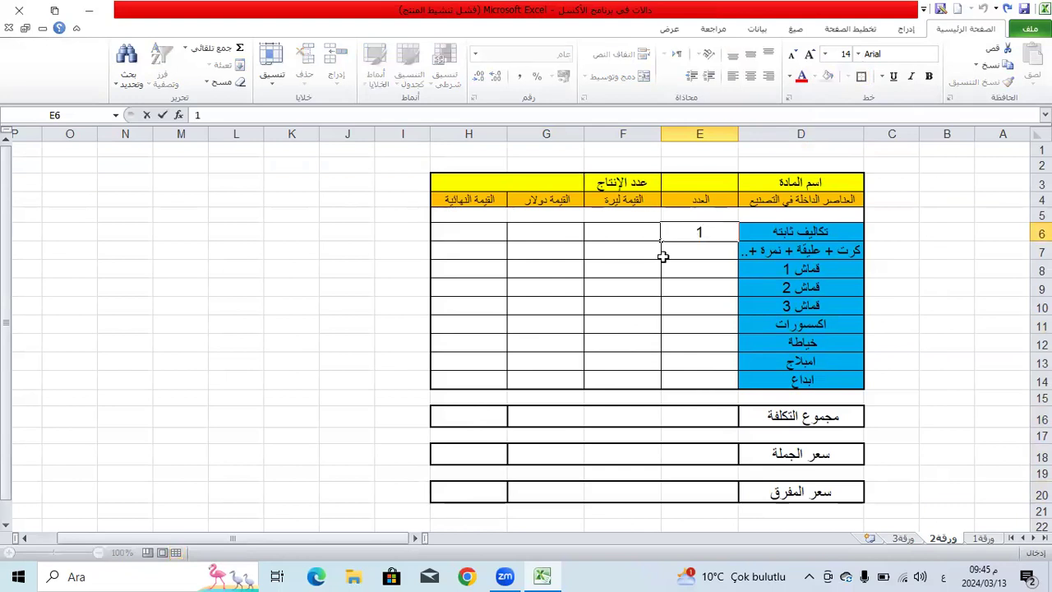
key(Tab)
click(567, 233)
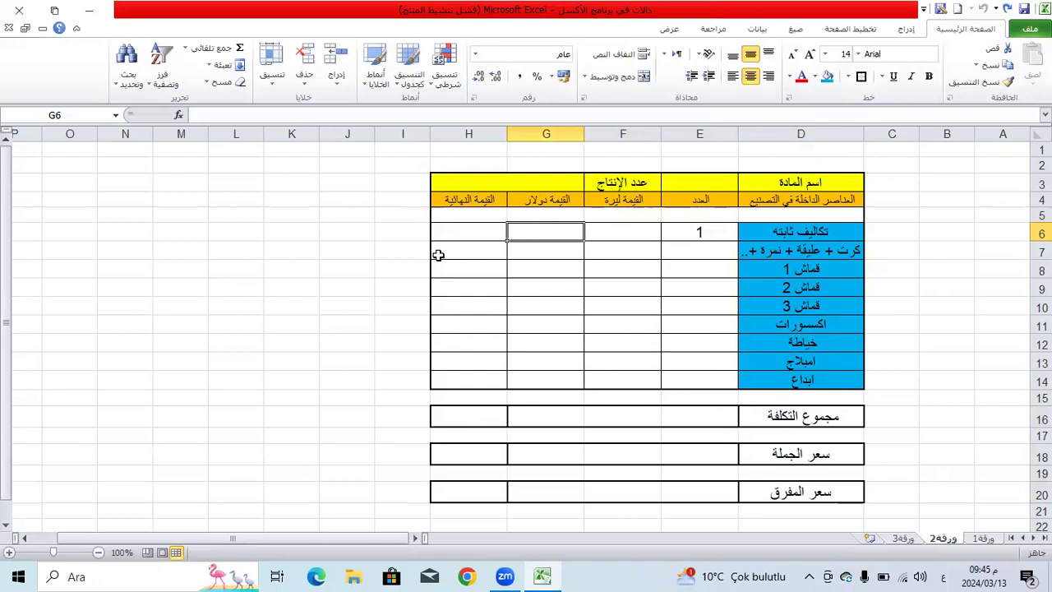
right_click(438, 255)
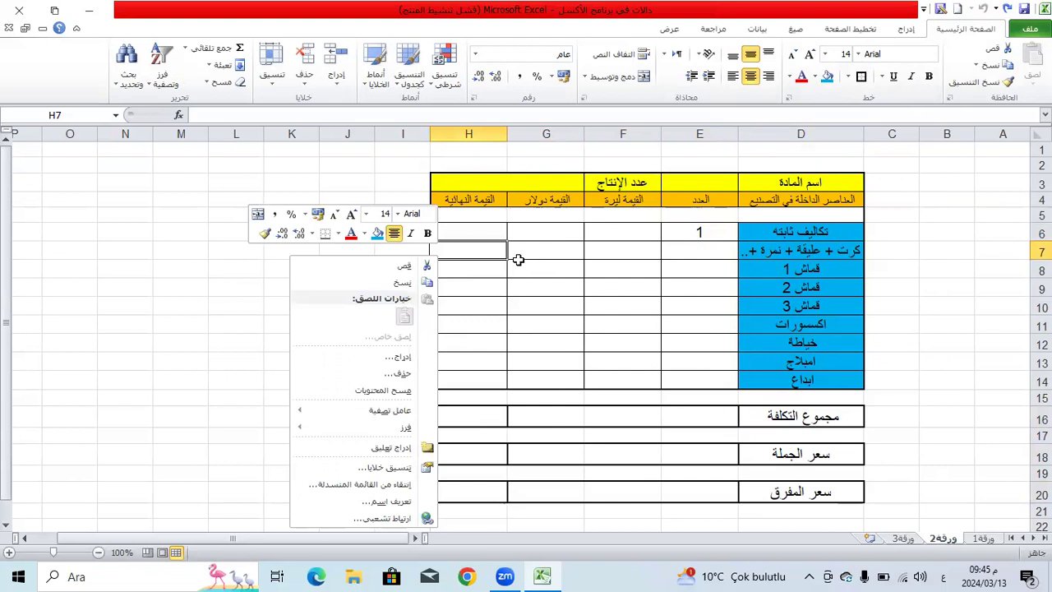
Enter the formula =IF(F6>0;F6/32.5;G6) in H6 to calculate the final value of the fixed costs.
click(470, 233)
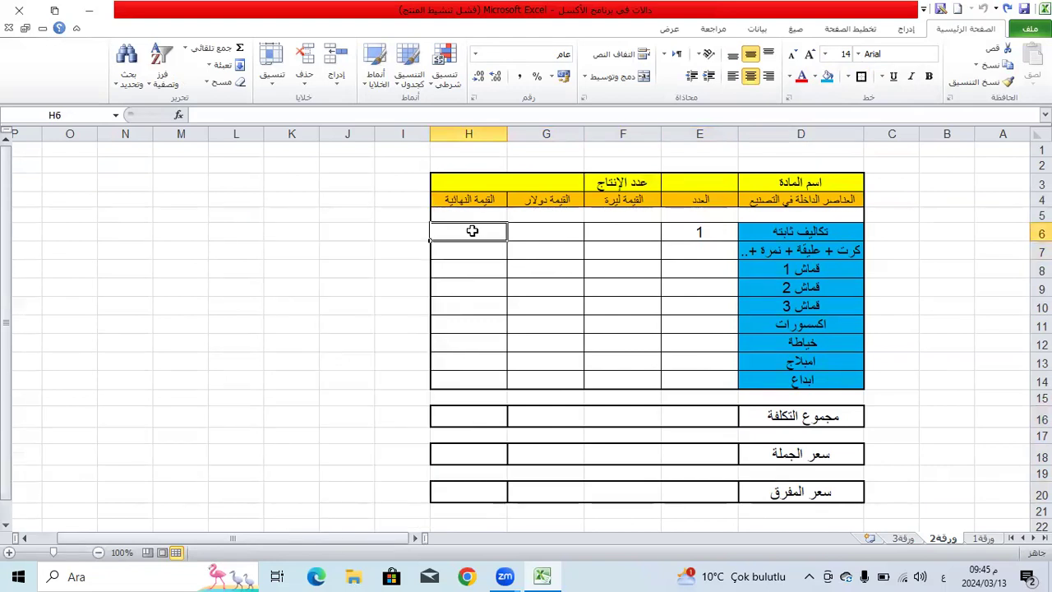
text(=س)
key(alt+shift)
text(S)
key(BackSpace)
text(IF)
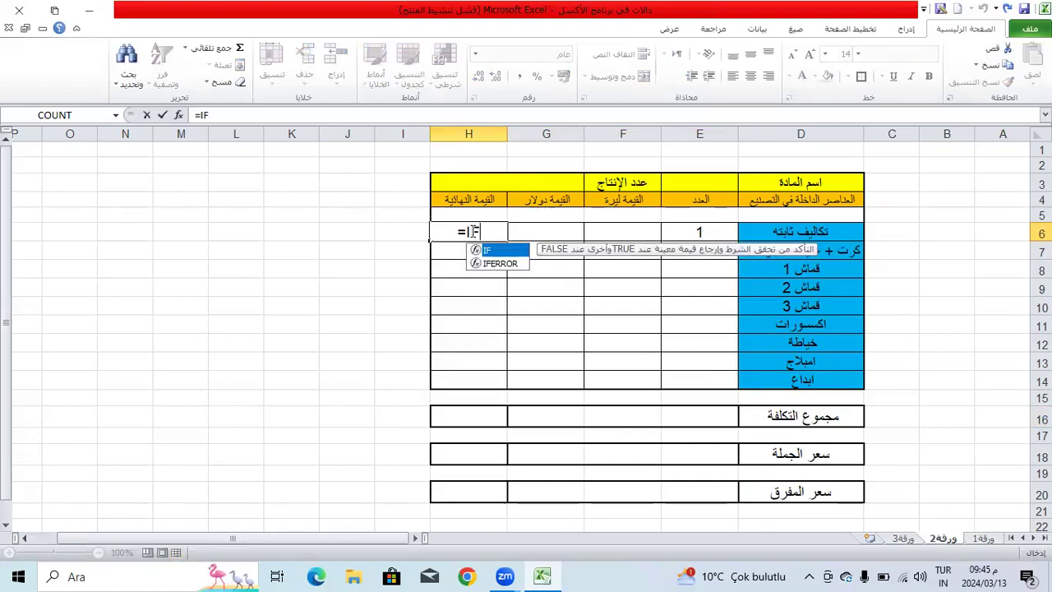
text(()
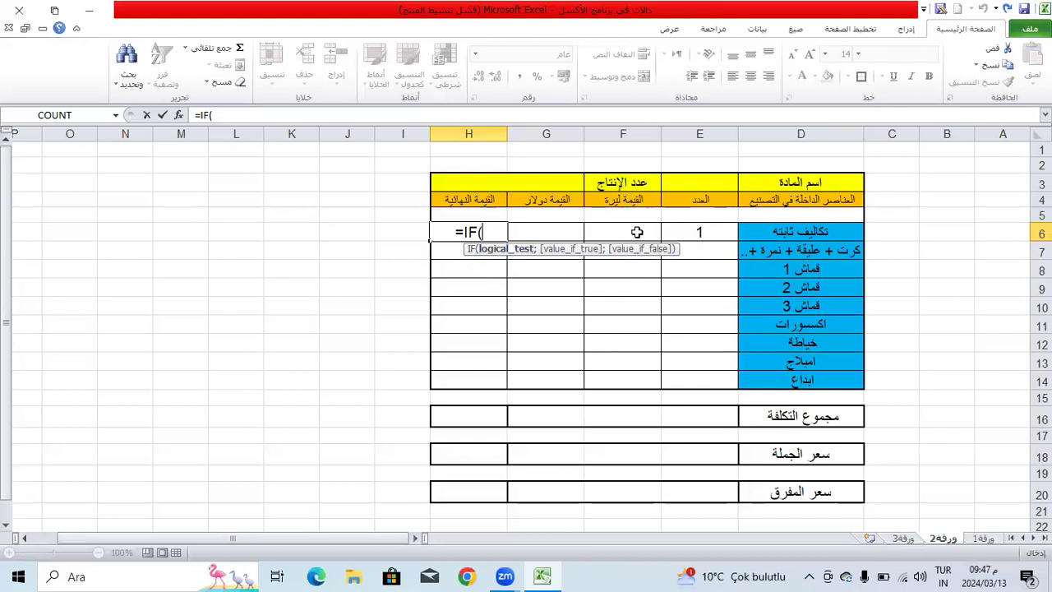
text(F6>)
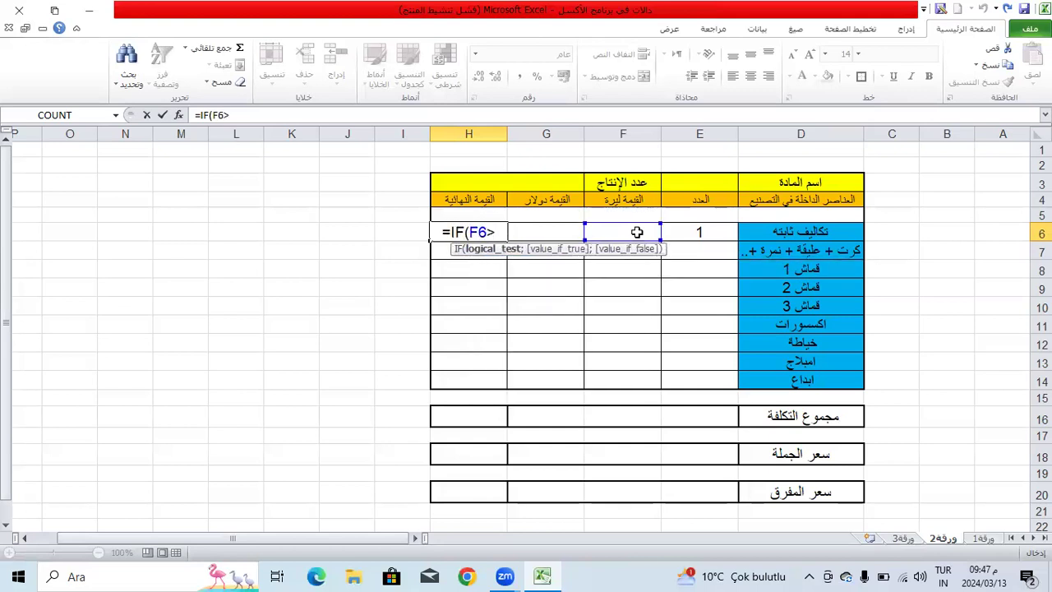
text(0)
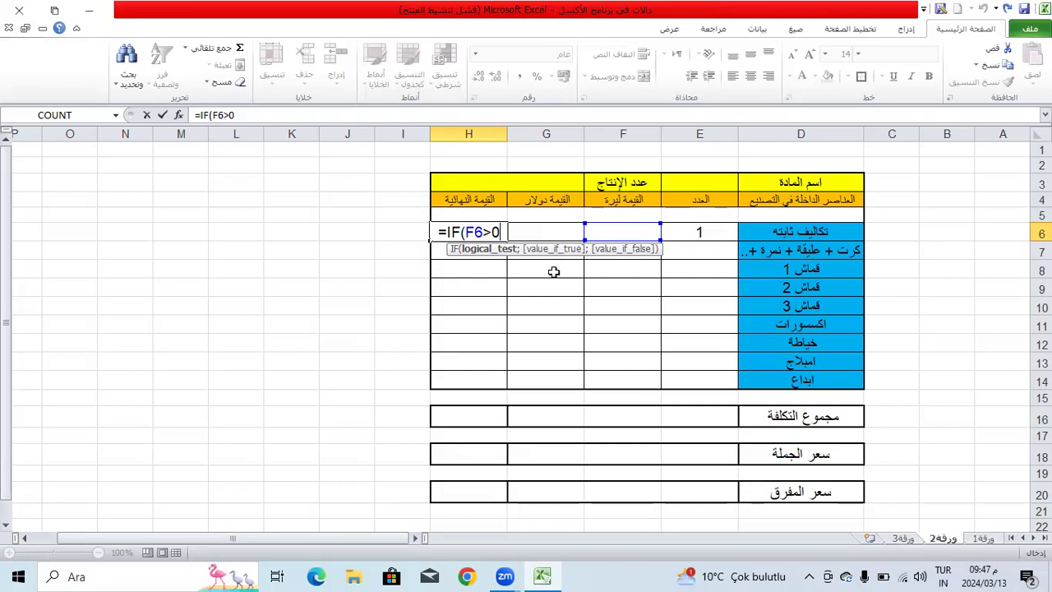
text(;)
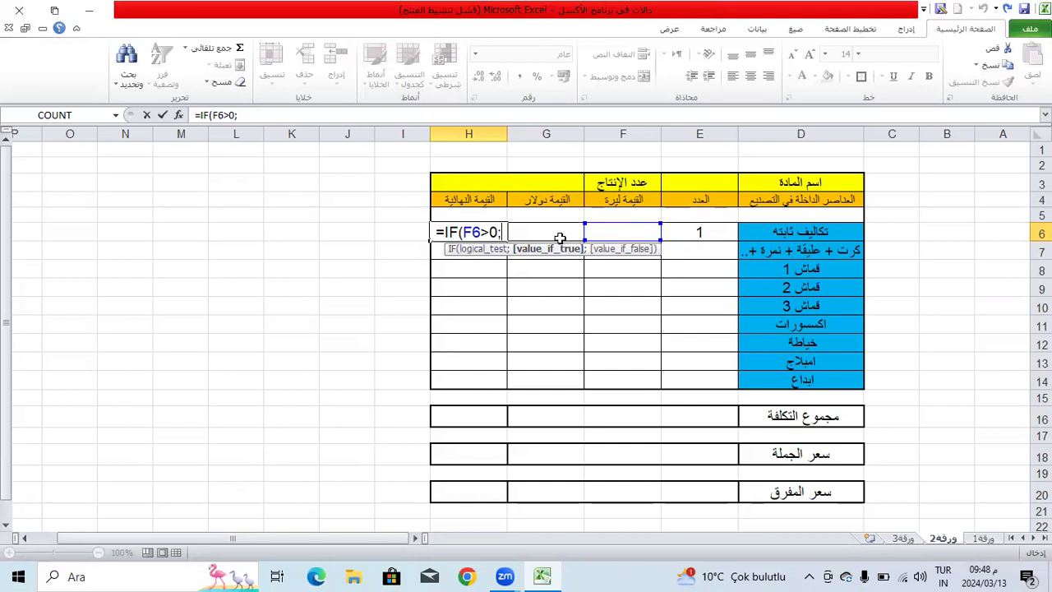
text(F6)
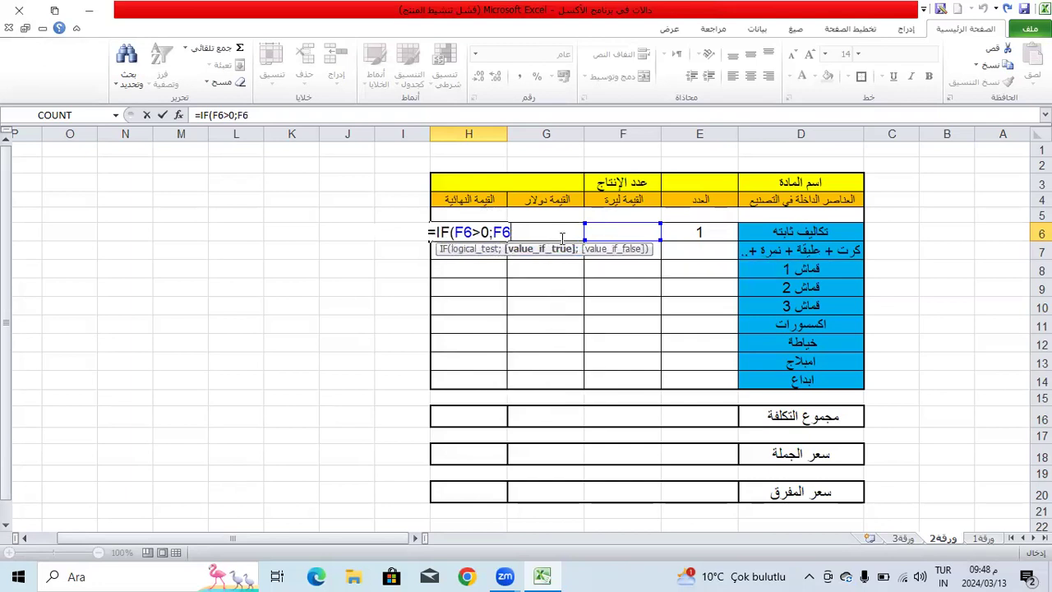
text(/32.5)
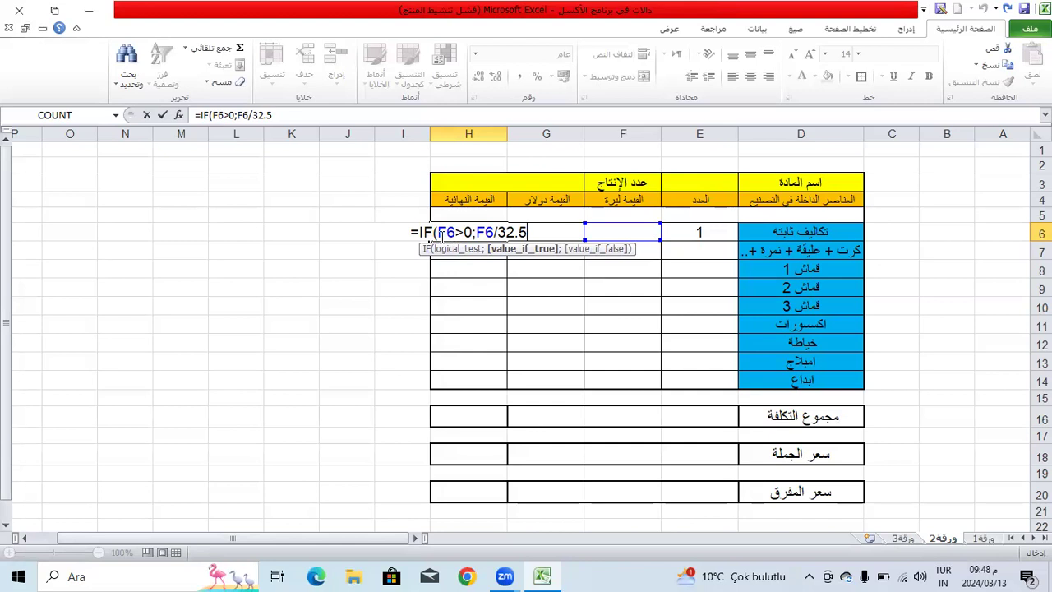
click(611, 241)
text(;)
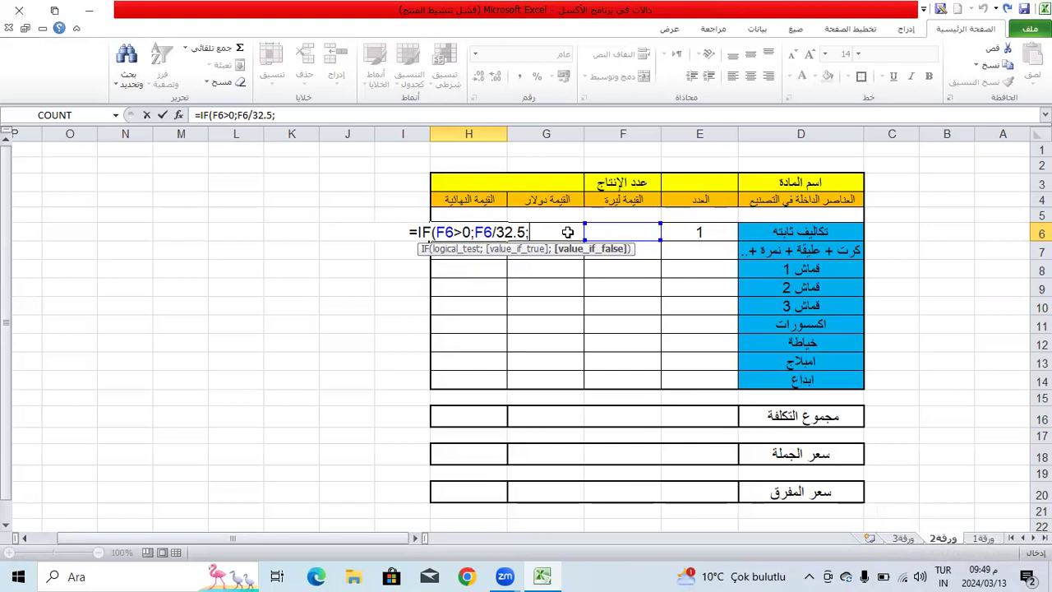
text(G)
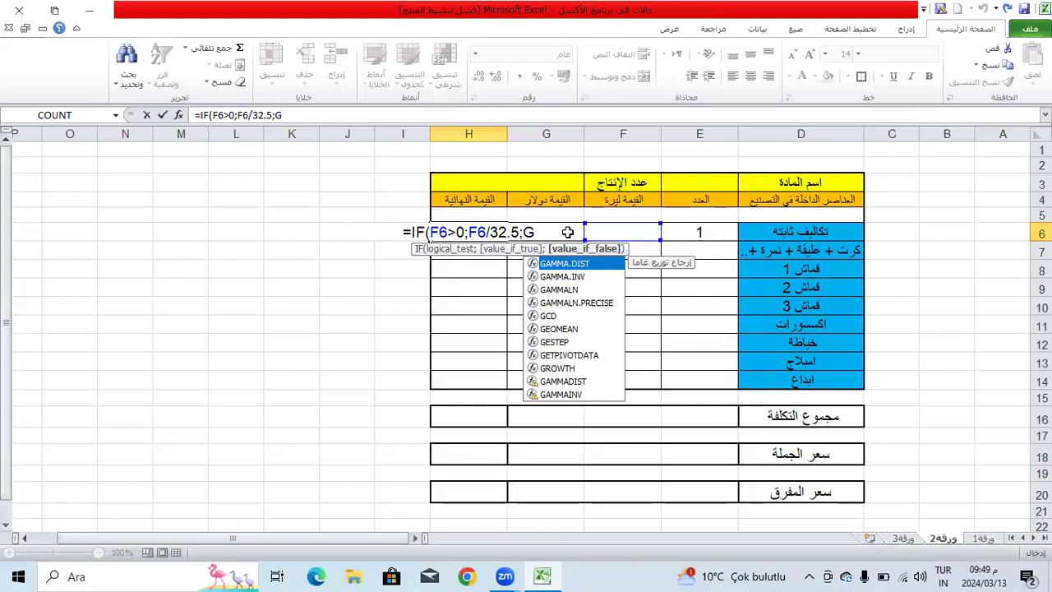
text(6)
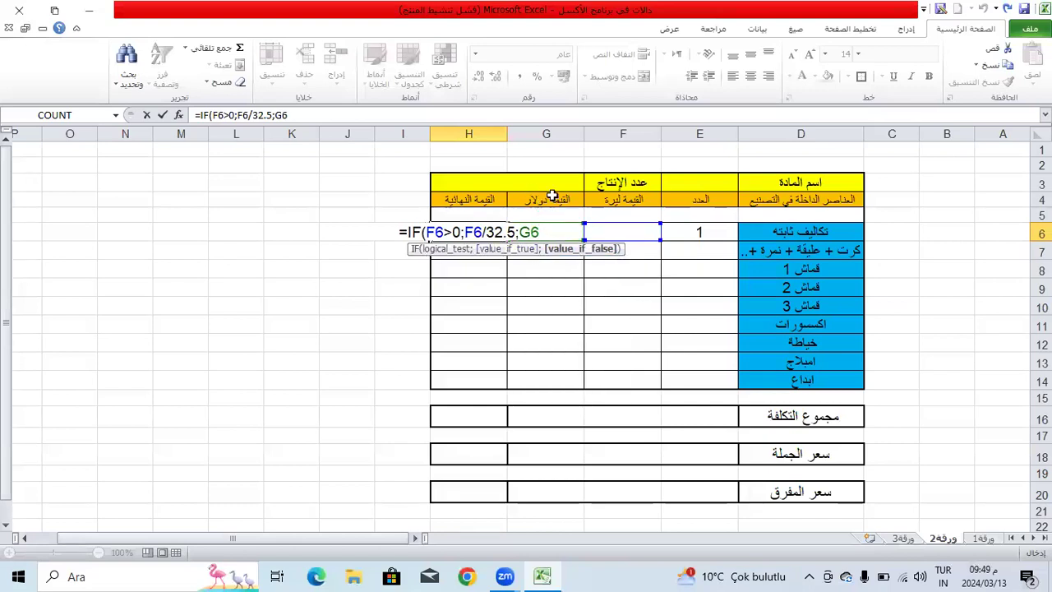
text())
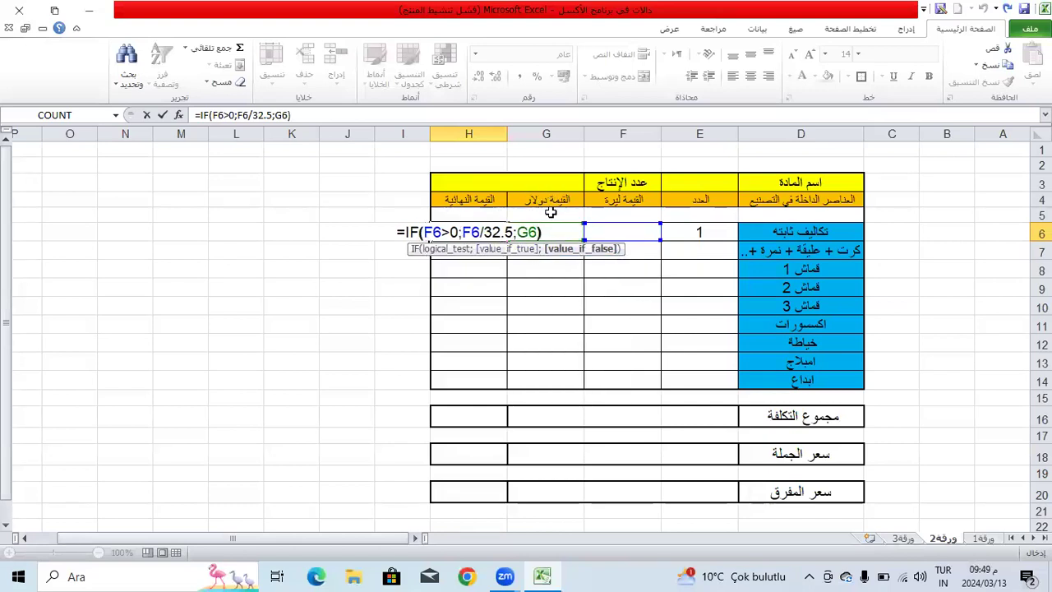
key(Return)
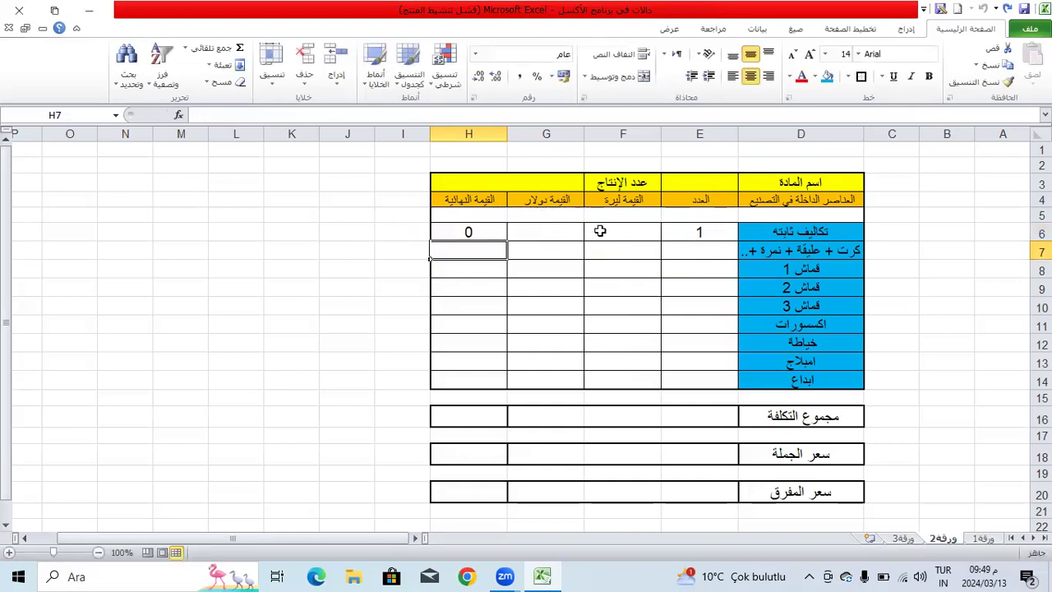
Test the H6 formula with a lira value of 30 in F6, and clear that value.
click(671, 234)
click(609, 235)
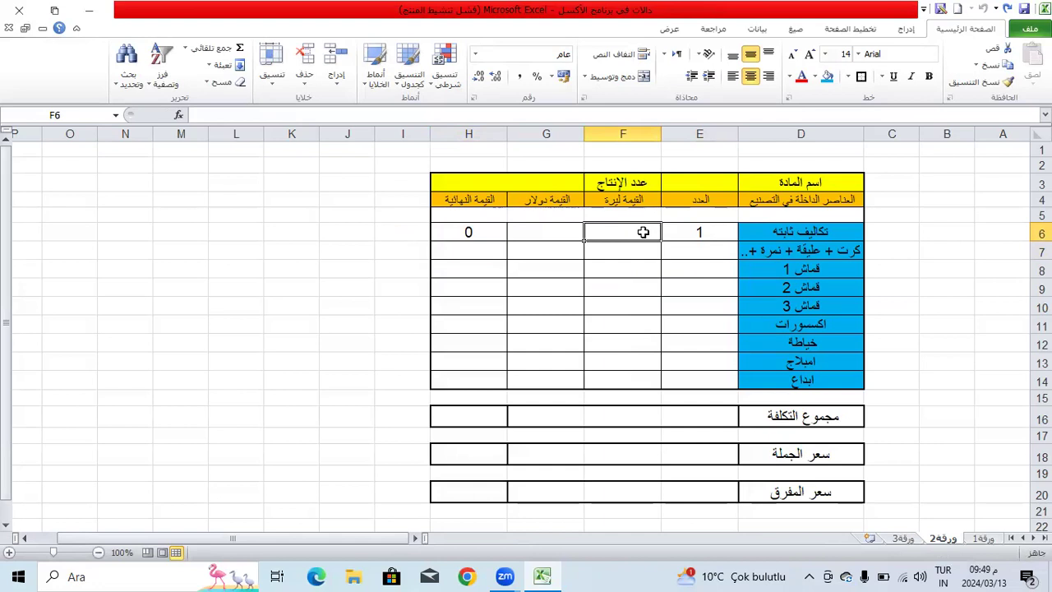
text(30)
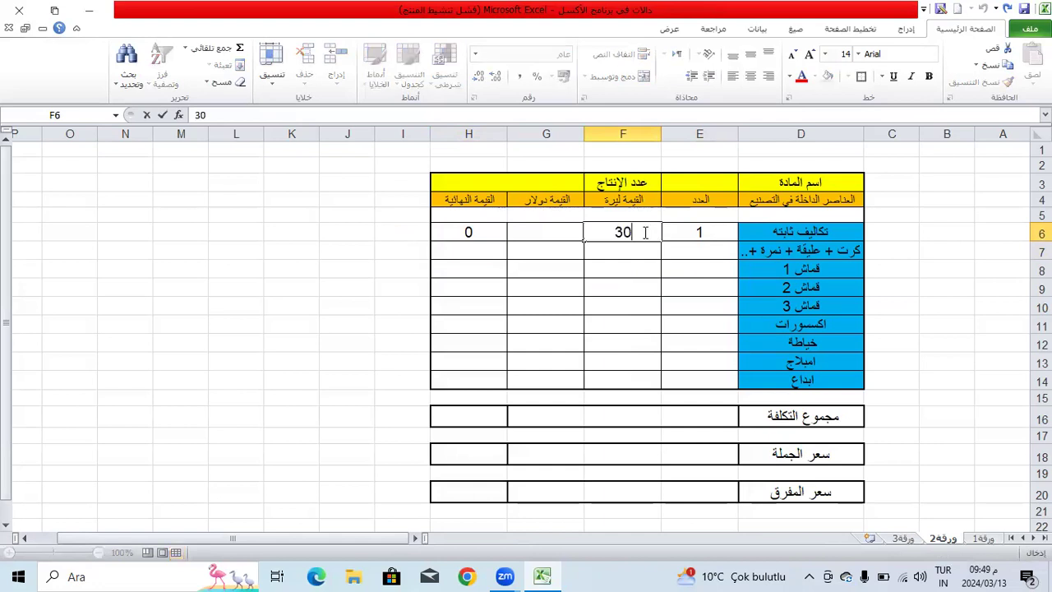
key(Return)
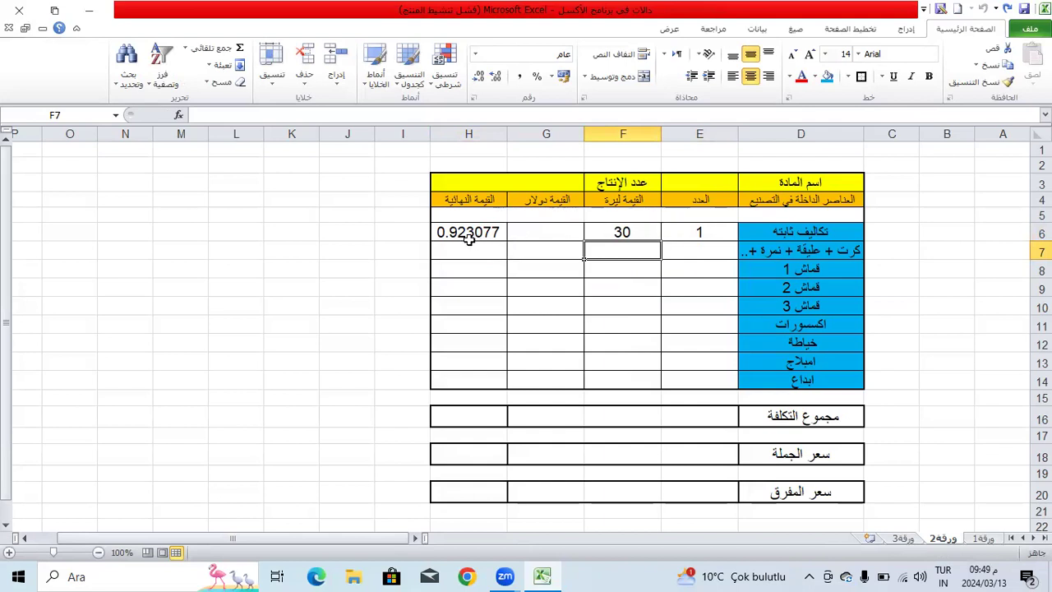
click(634, 235)
key(BackSpace)
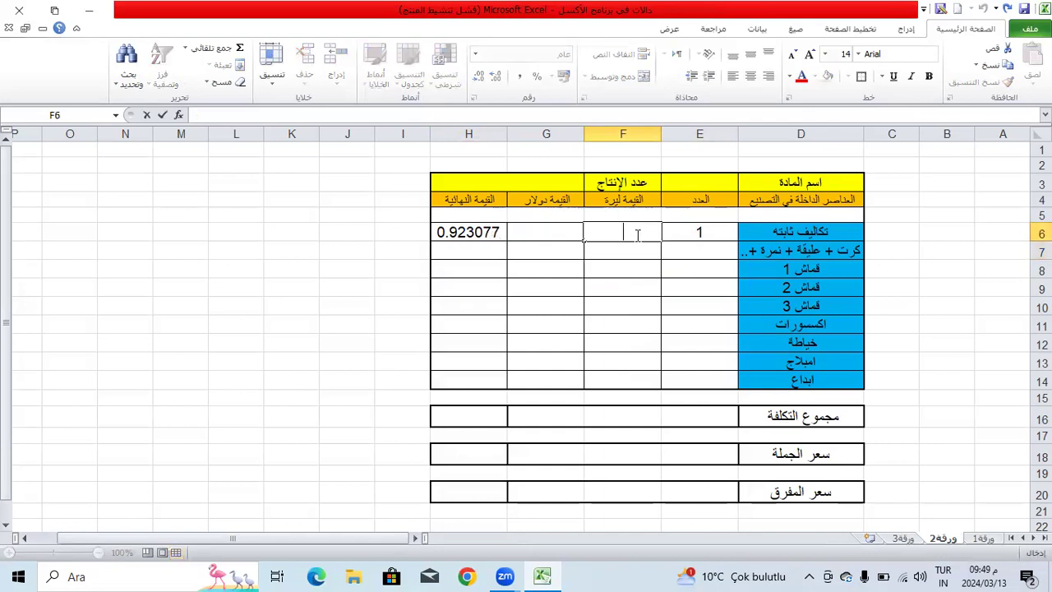
Enter 15 in G6 as the dollar value of the fixed costs.
click(558, 235)
text(15)
key(Return)
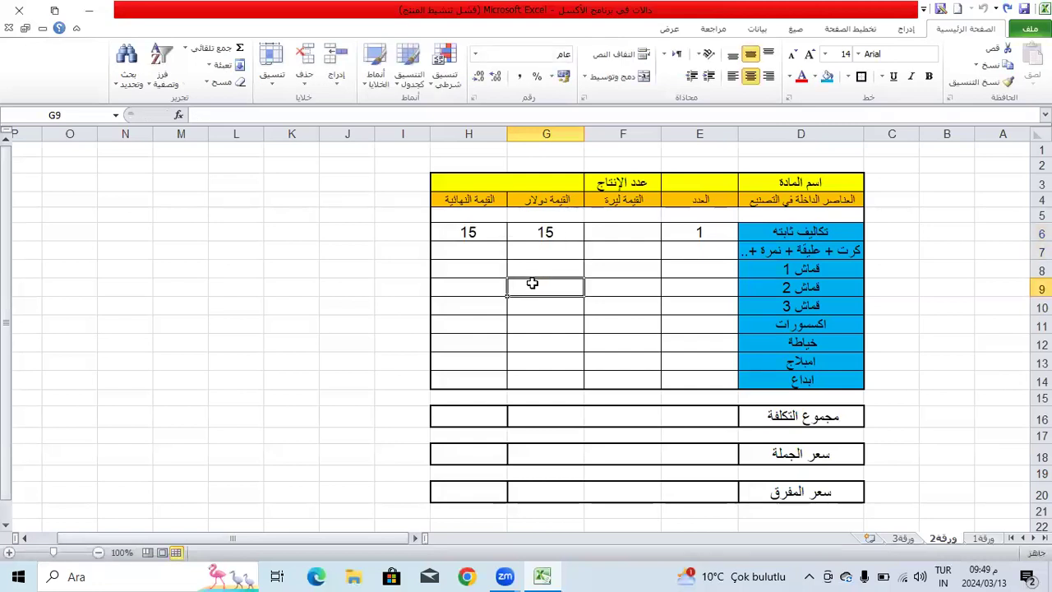
click(690, 232)
click(534, 233)
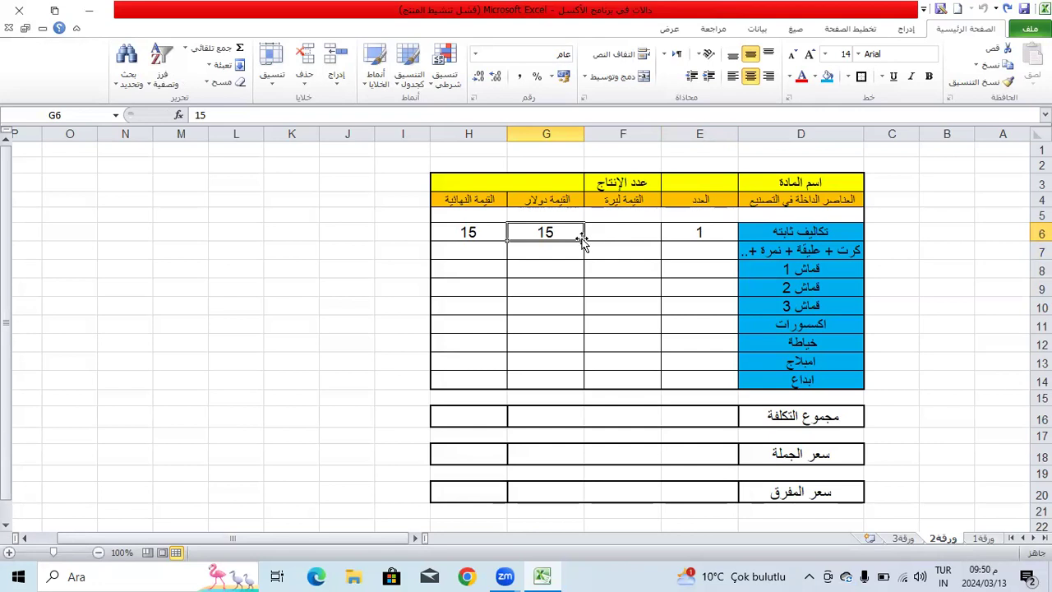
click(684, 252)
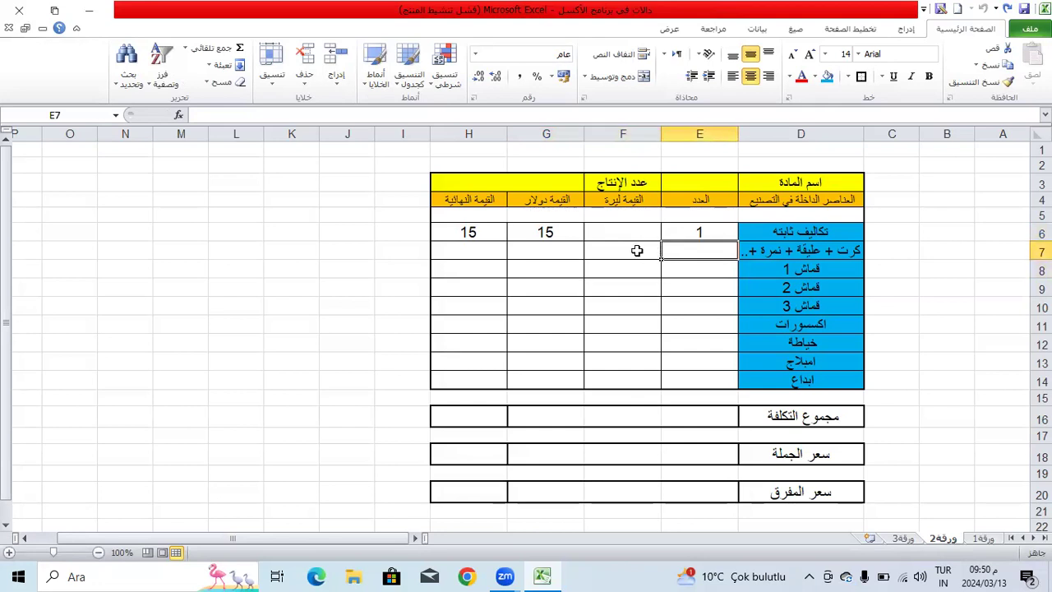
click(532, 237)
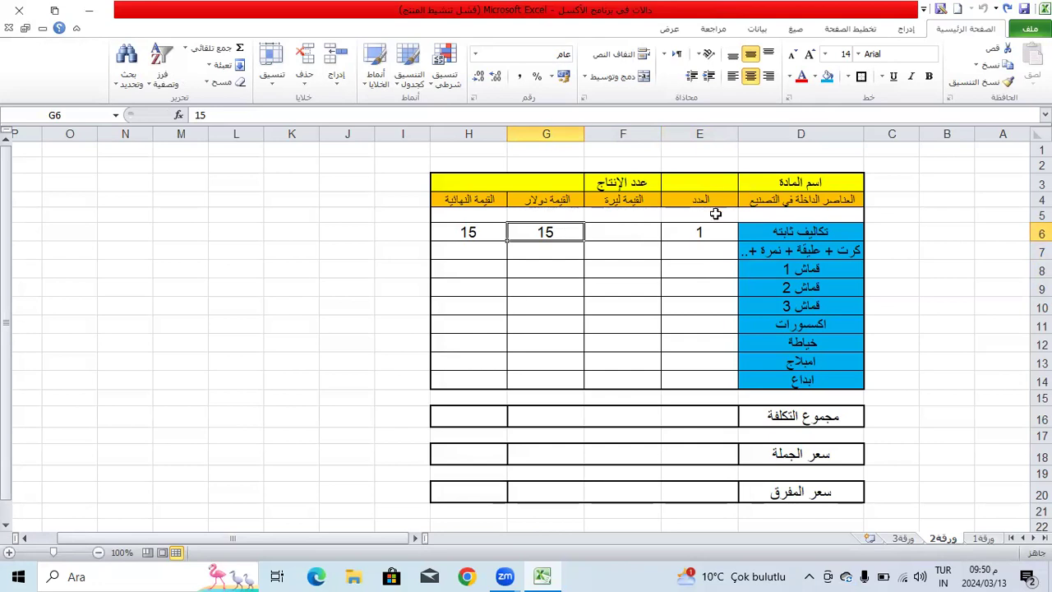
click(626, 238)
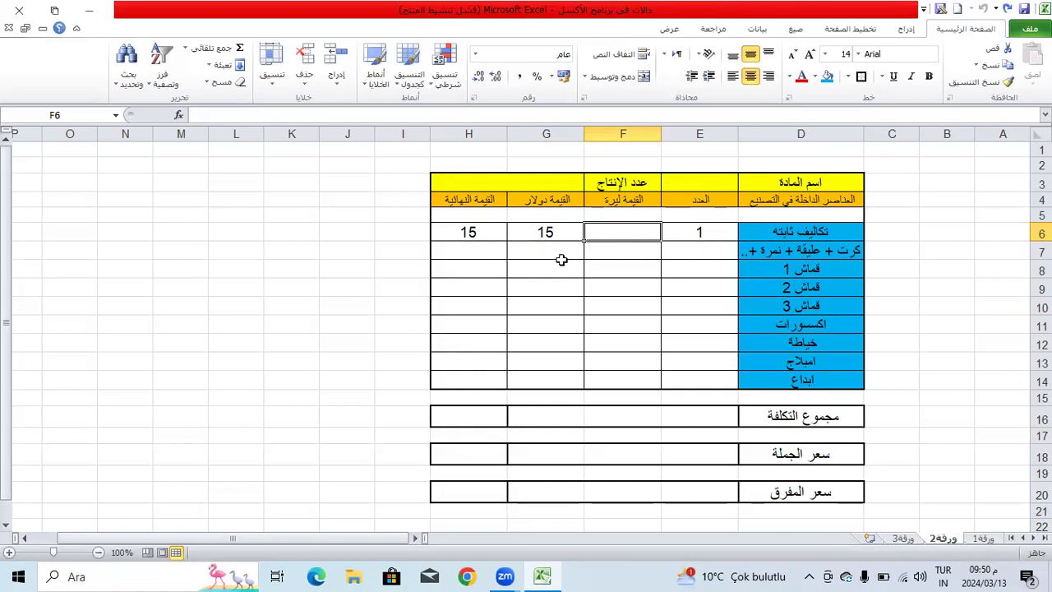
Enter a quantity of 1 in E7 and a lira value of 3 in F7 for the item "كرت + عليقة + نمرة".
click(699, 265)
click(701, 246)
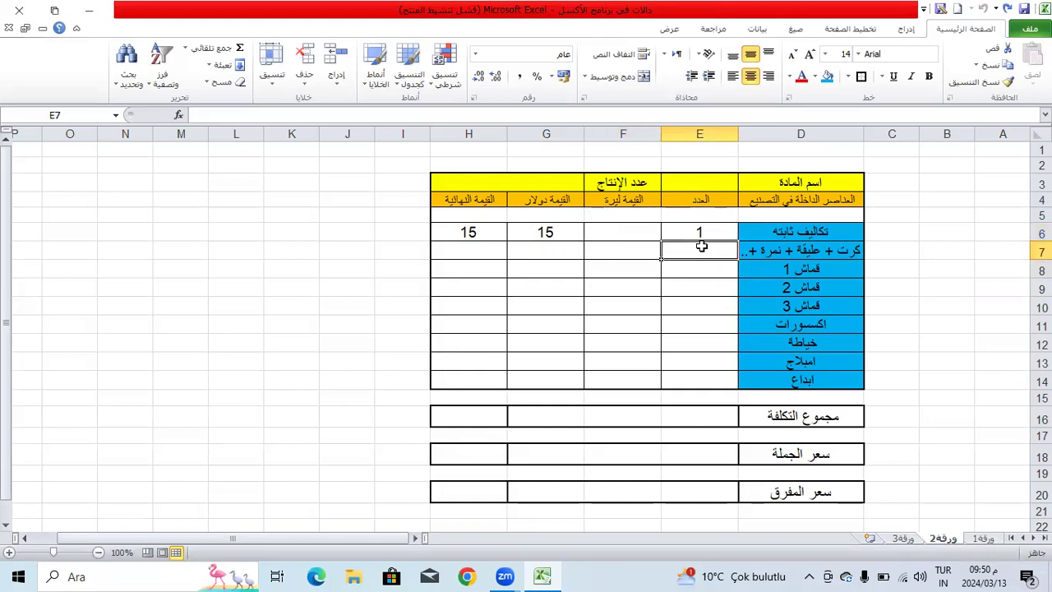
click(590, 255)
click(569, 256)
click(681, 245)
text(1)
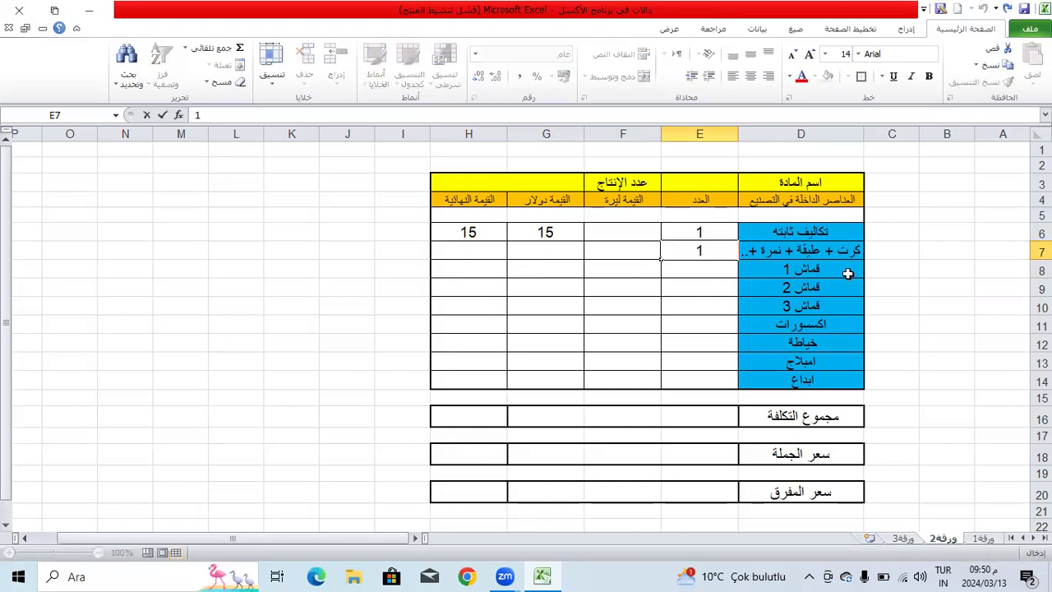
click(636, 253)
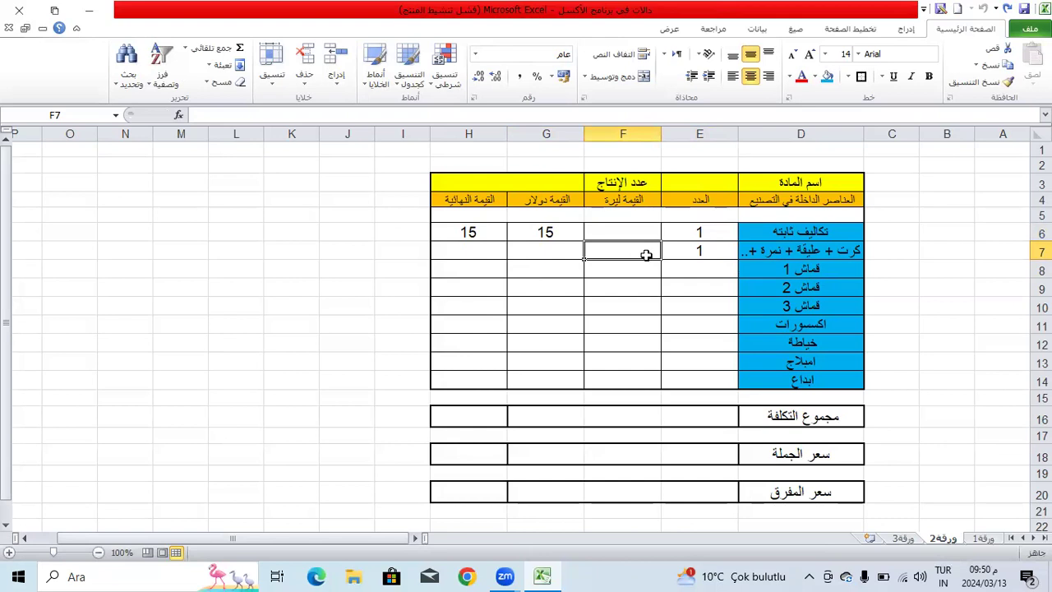
text(3)
key(Return)
Fill the final value formula from H6 down through H14.
click(622, 240)
click(555, 241)
click(452, 236)
drag(430, 240, 472, 385)
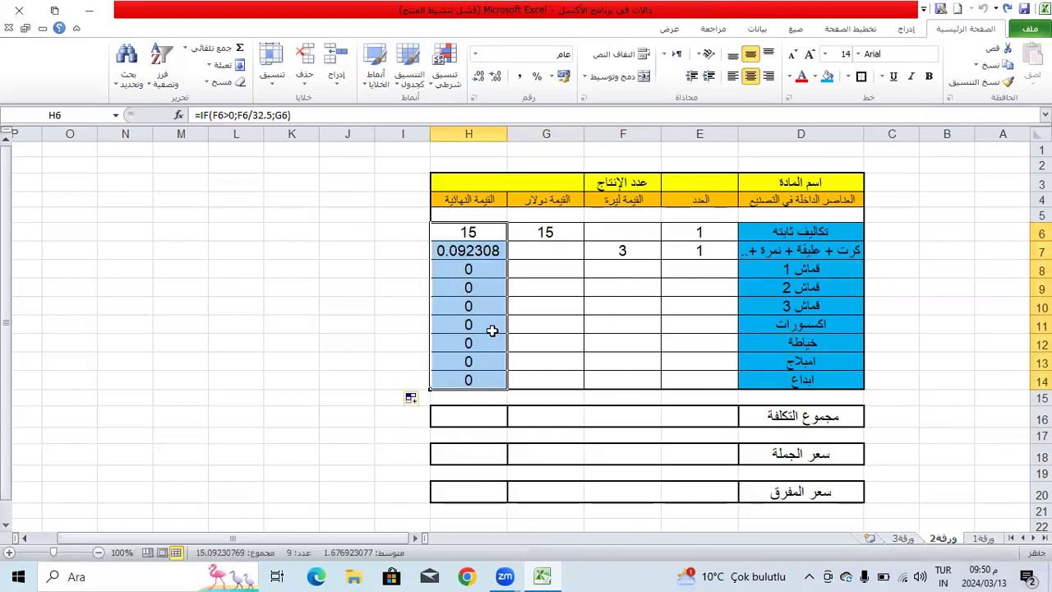
click(514, 305)
click(601, 252)
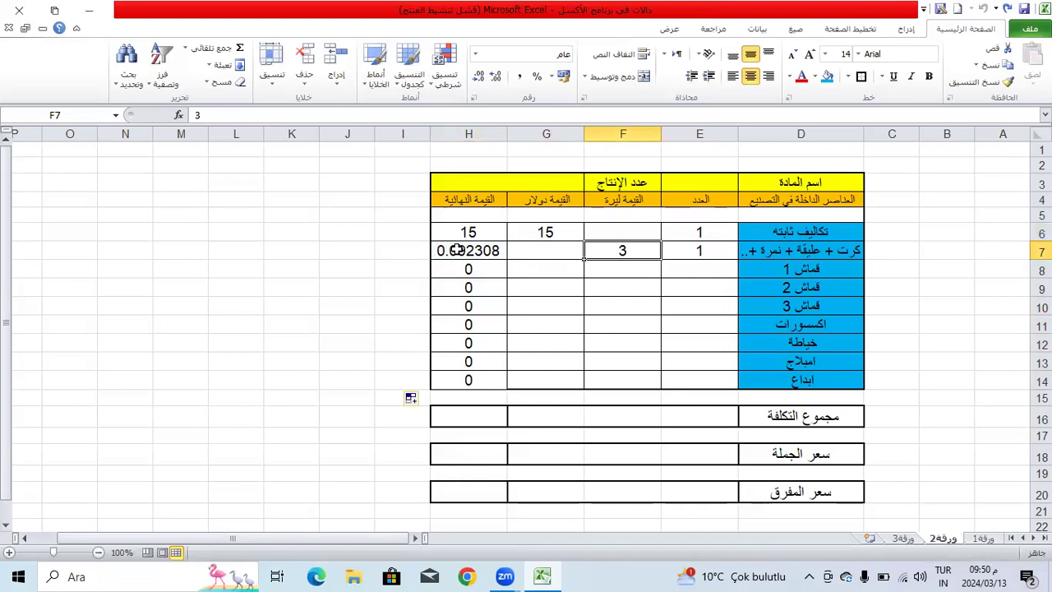
Multiply both results of the H6 formula by the quantity, making it =IF(F6>0;F6/32.5*E6;G6*E6).
click(470, 234)
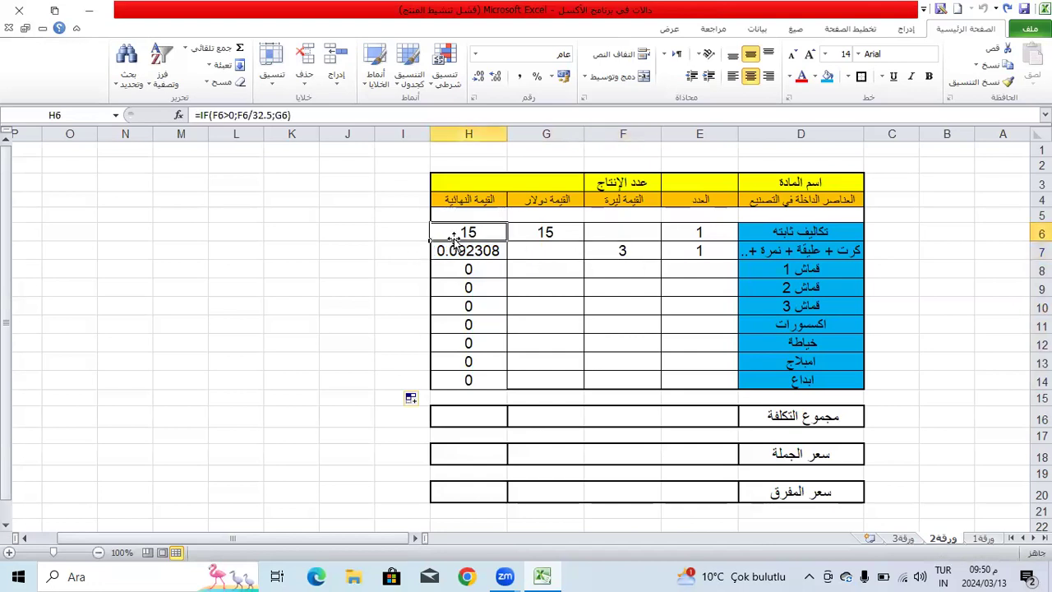
click(252, 115)
drag(253, 115, 274, 115)
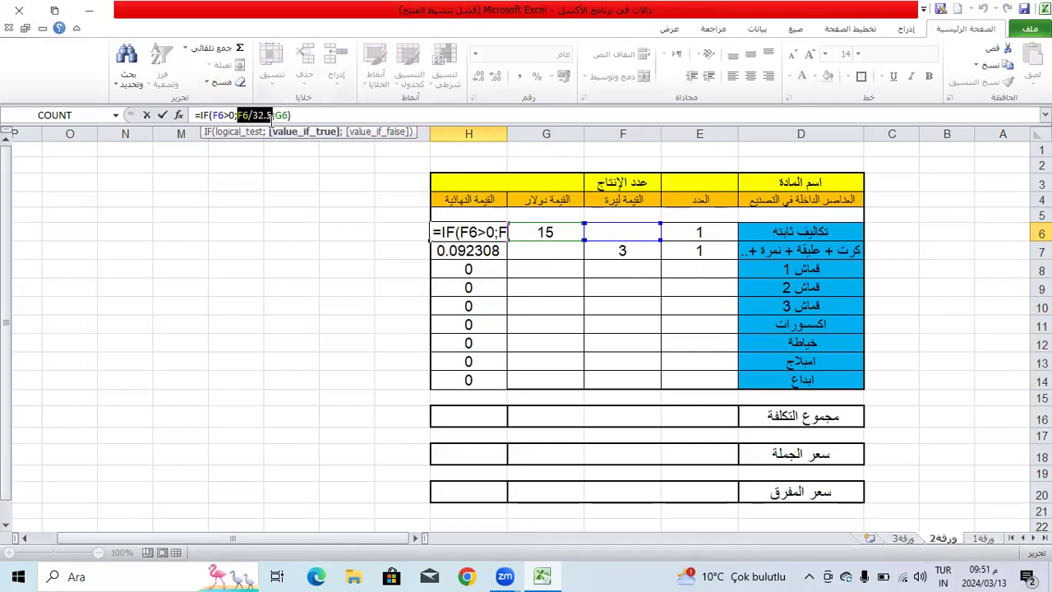
click(271, 117)
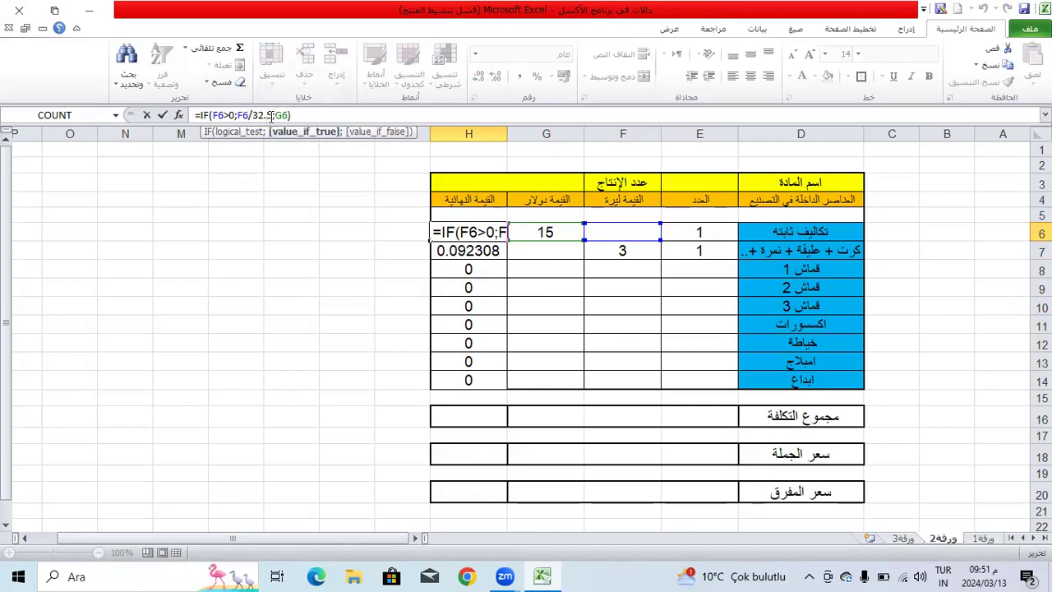
text(*)
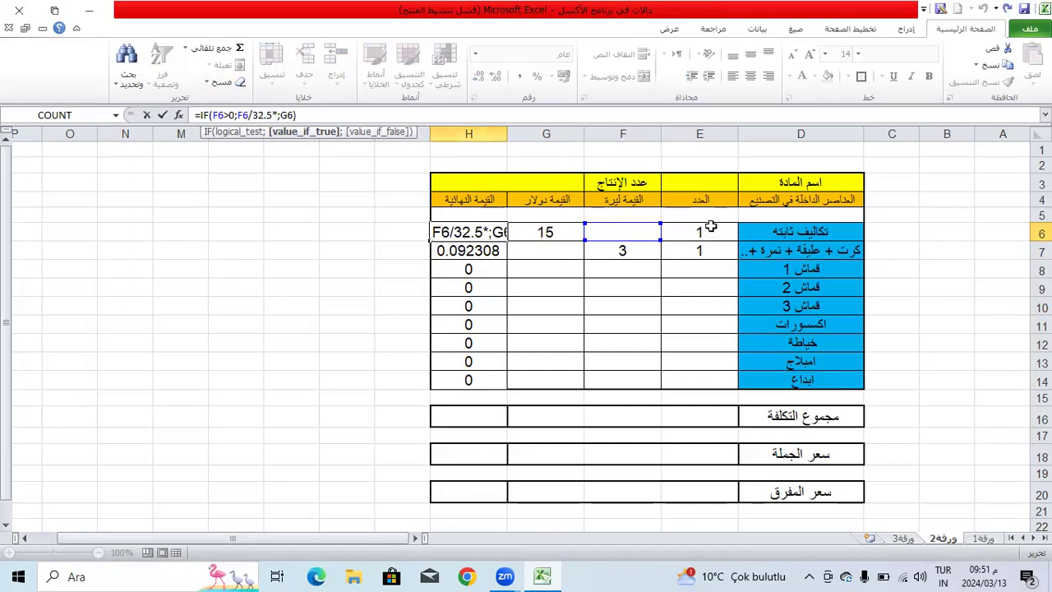
text(E)
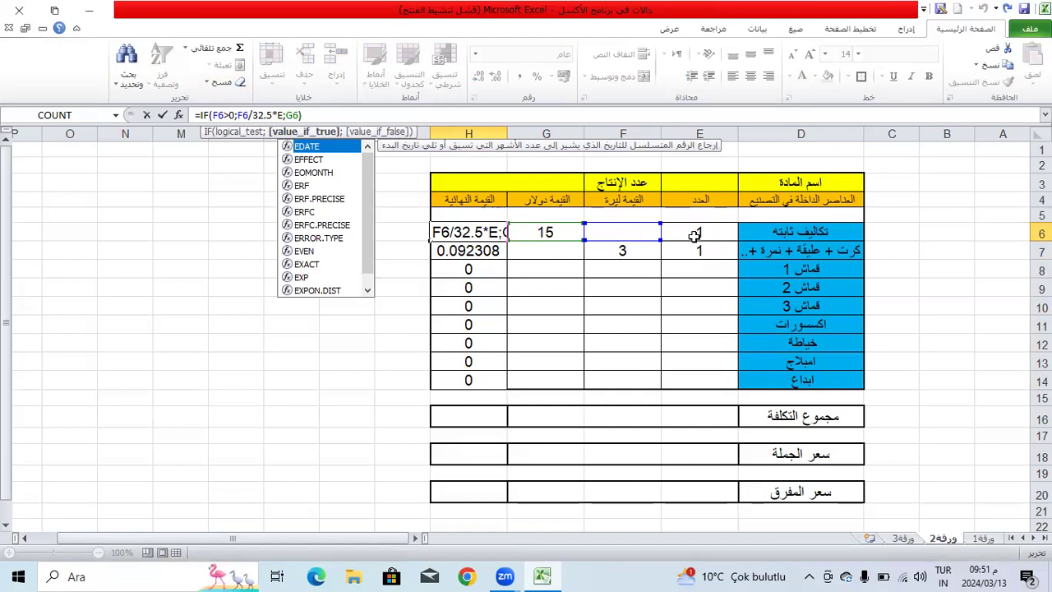
text(6)
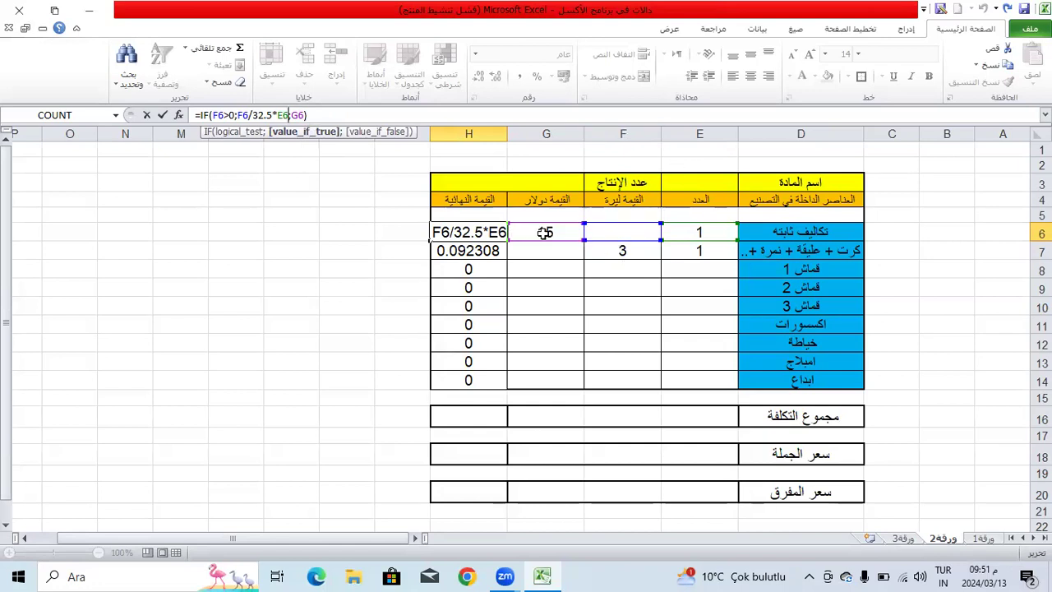
click(304, 115)
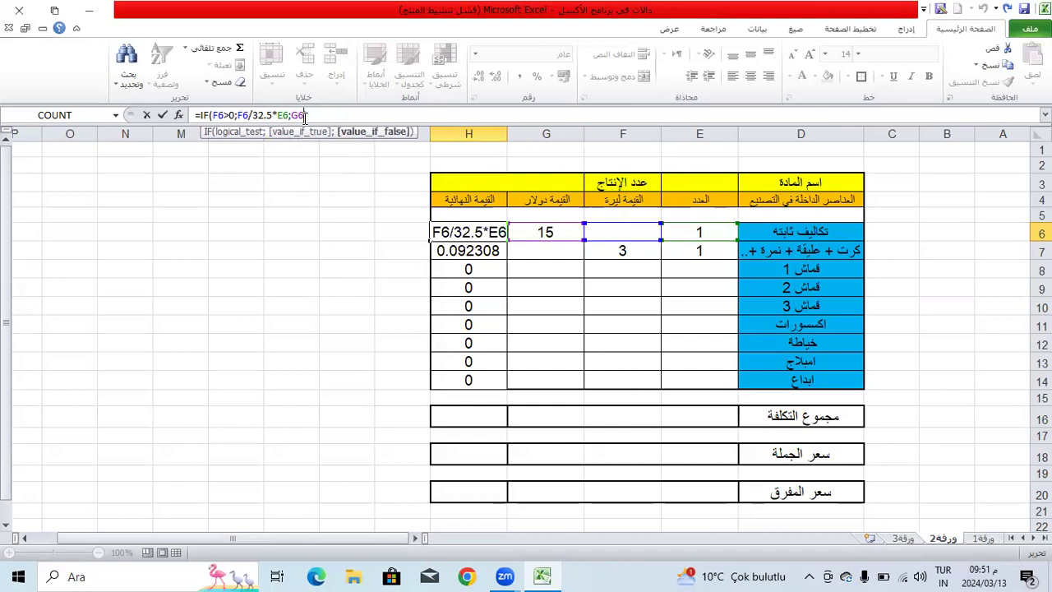
text(*E6)
key(Return)
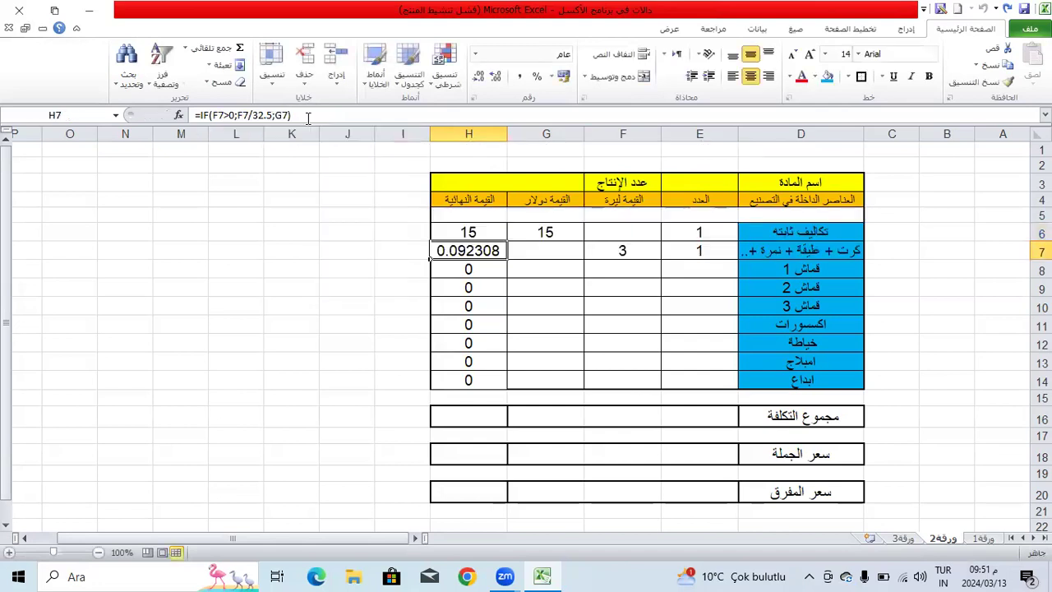
Fill the quantity-based formula from H6 down through H14 and check the copied formula in H7.
click(520, 306)
click(483, 227)
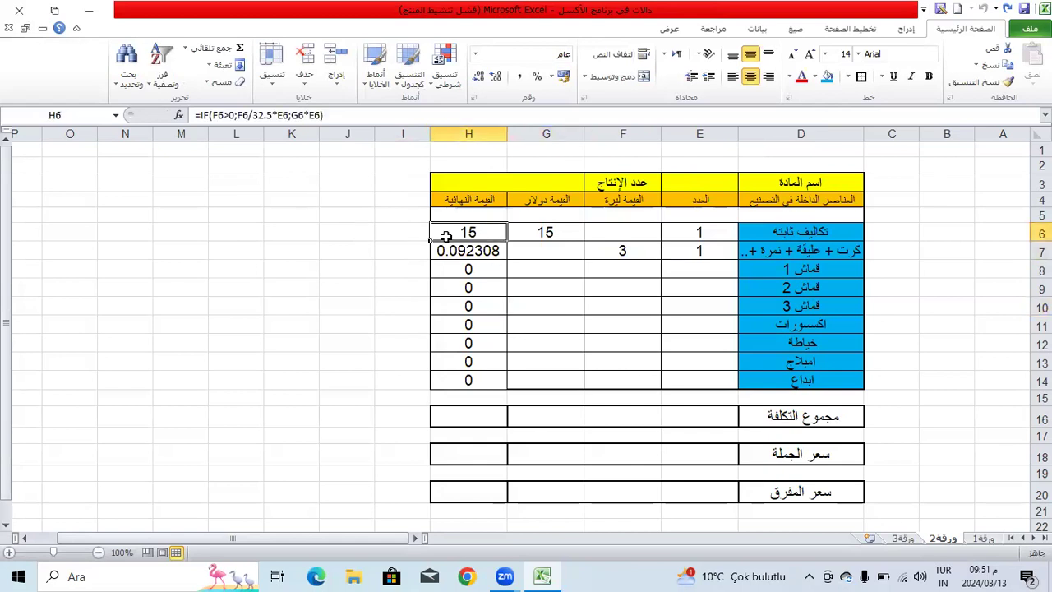
drag(432, 241, 418, 392)
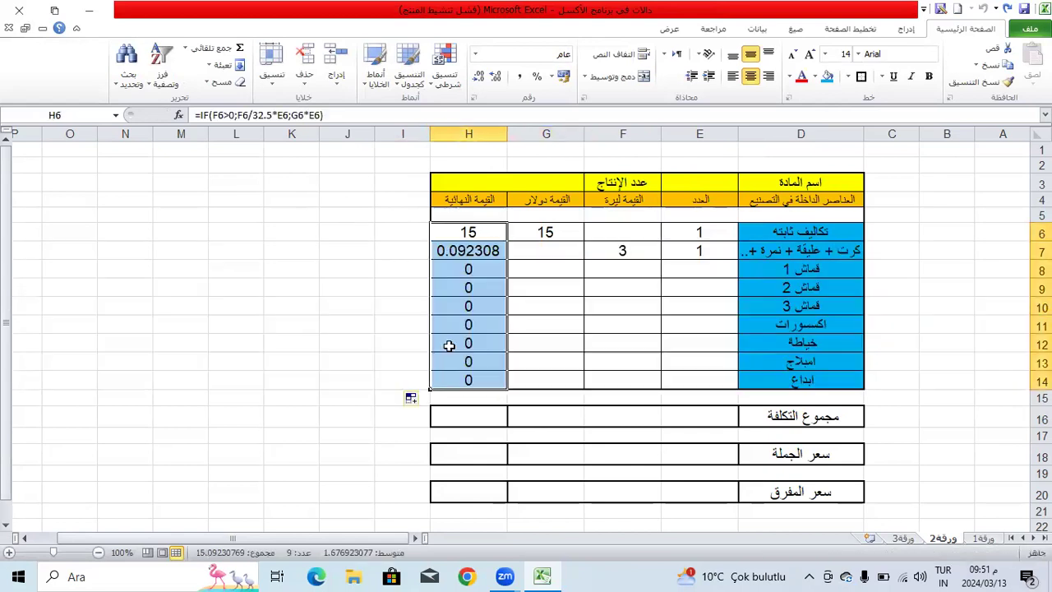
click(457, 250)
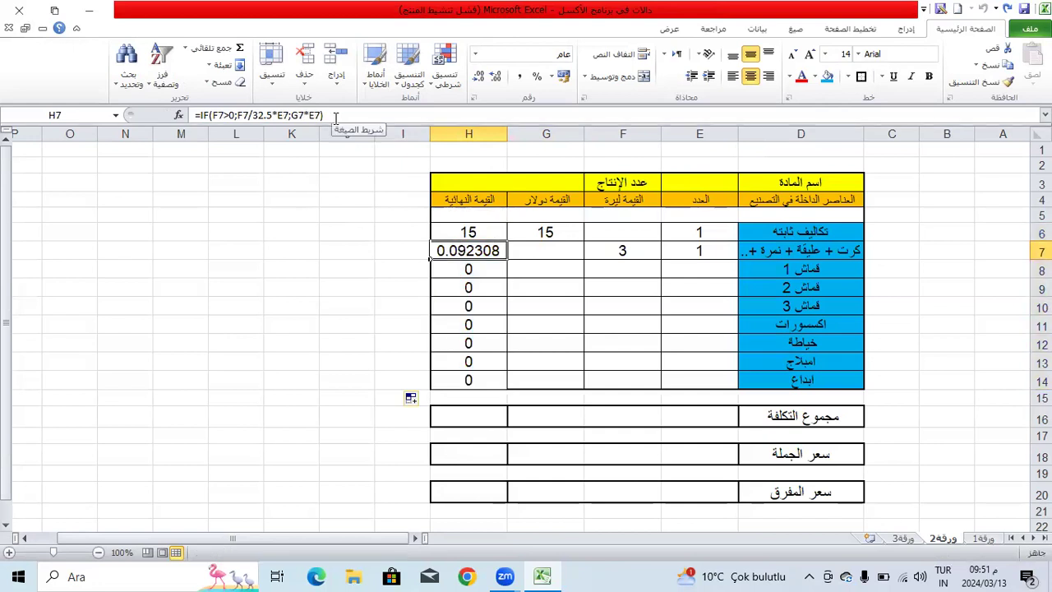
Set the quantities in E7 and E6 to 2 to test the quantity-based final value formulas.
click(699, 248)
text(2)
key(Return)
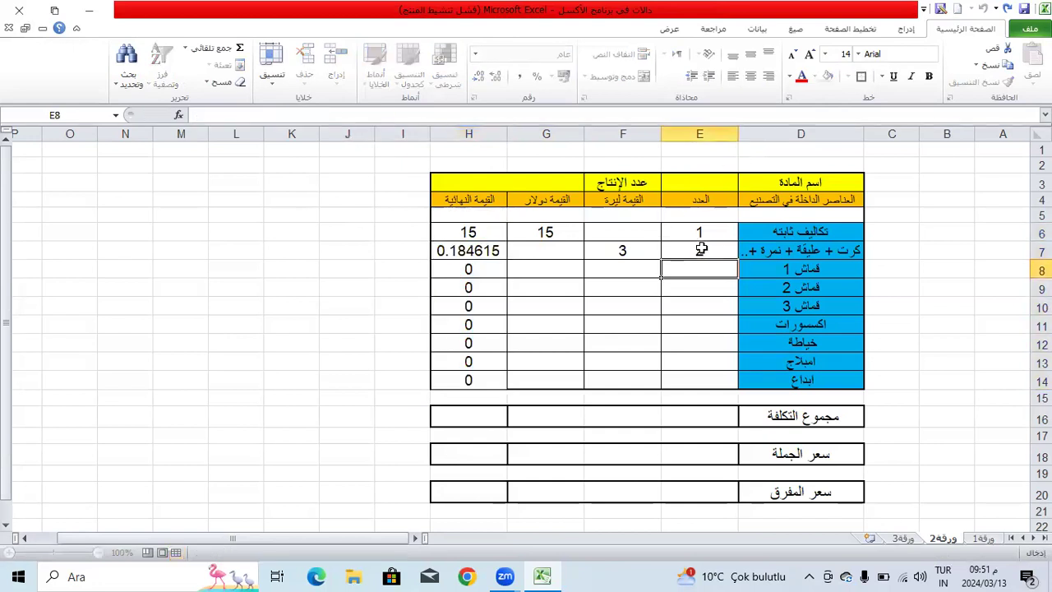
click(703, 232)
text(2)
key(Return)
click(569, 345)
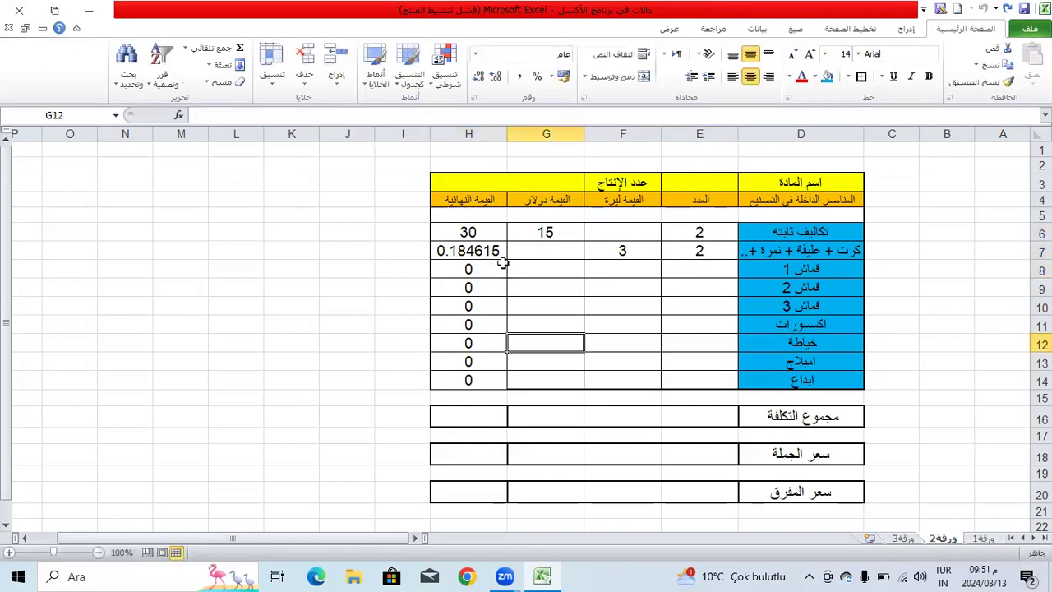
click(477, 232)
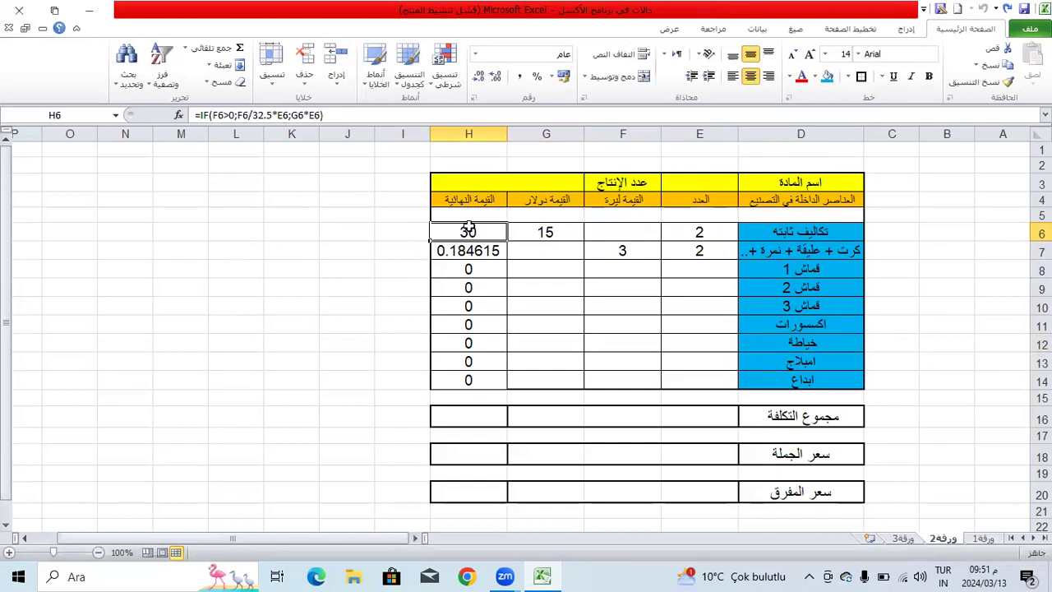
click(679, 231)
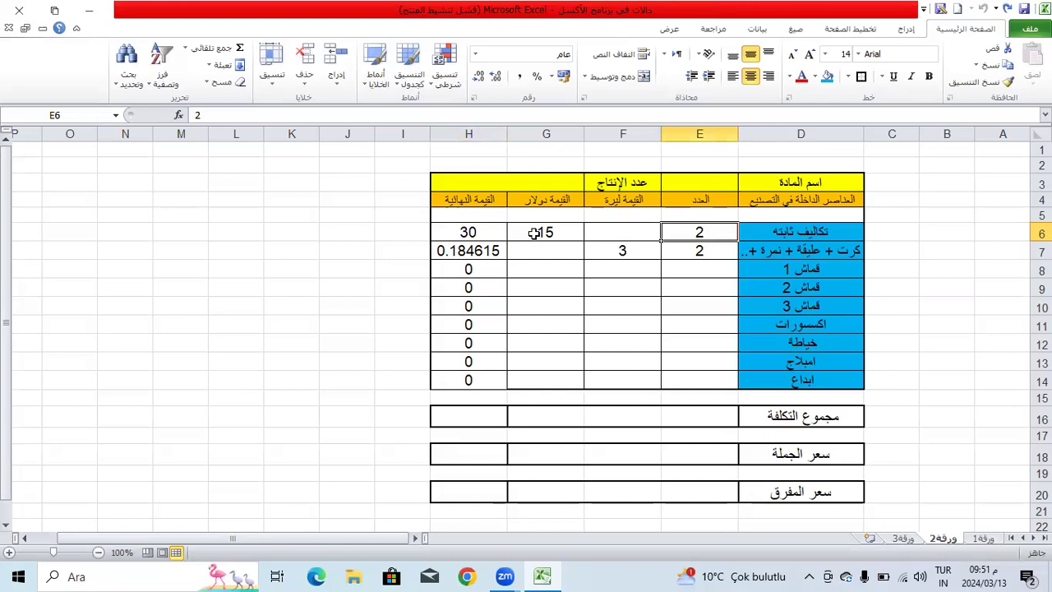
click(448, 234)
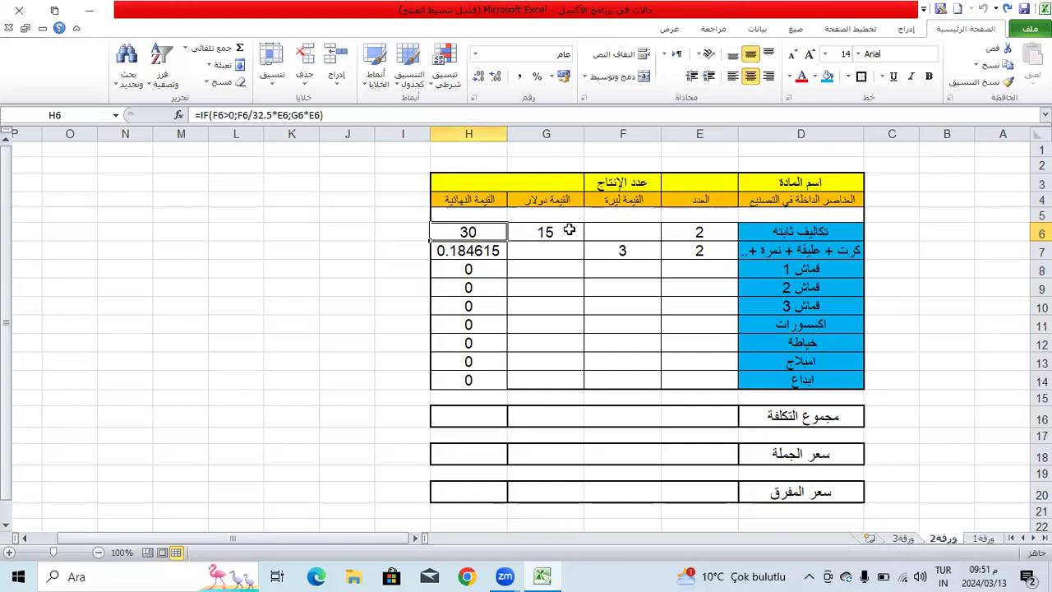
click(534, 233)
click(626, 231)
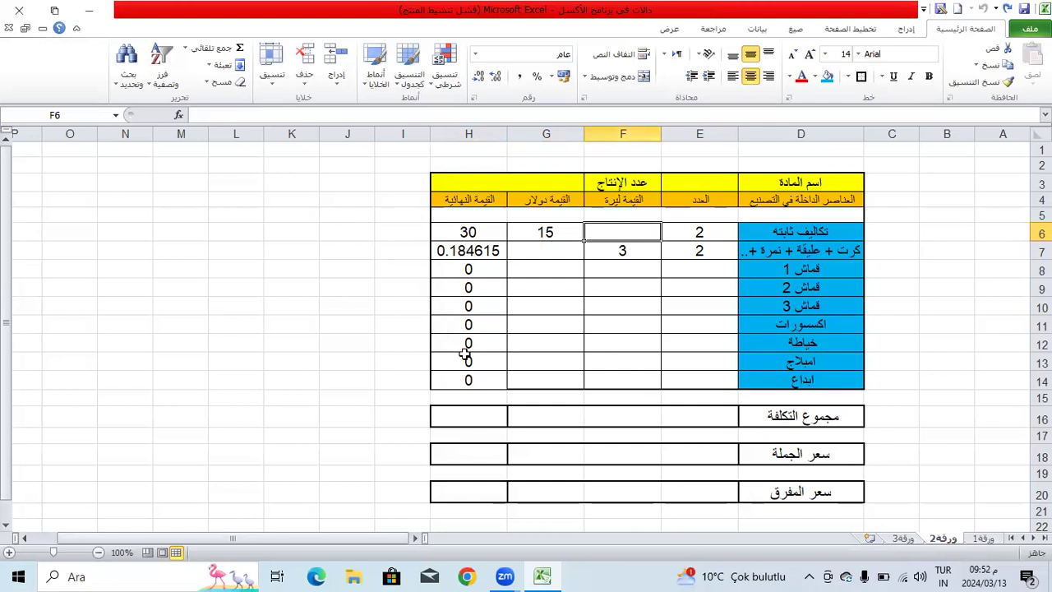
Clear the sample quantities and prices from rows 6 and 7: cells E6, E7, F7 and G6.
click(692, 230)
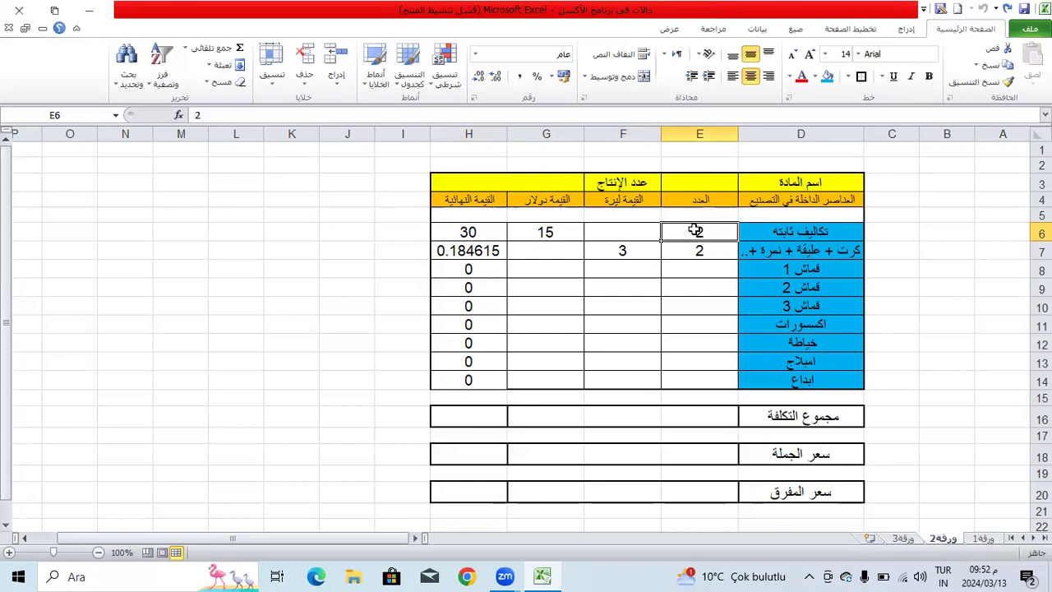
text(1)
key(Return)
key(Up)
key(Delete)
key(Down)
key(Delete)
key(Left)
key(Delete)
key(Up)
key(Left)
key(Delete)
key(Right)
key(Down)
key(Up)
key(Right)
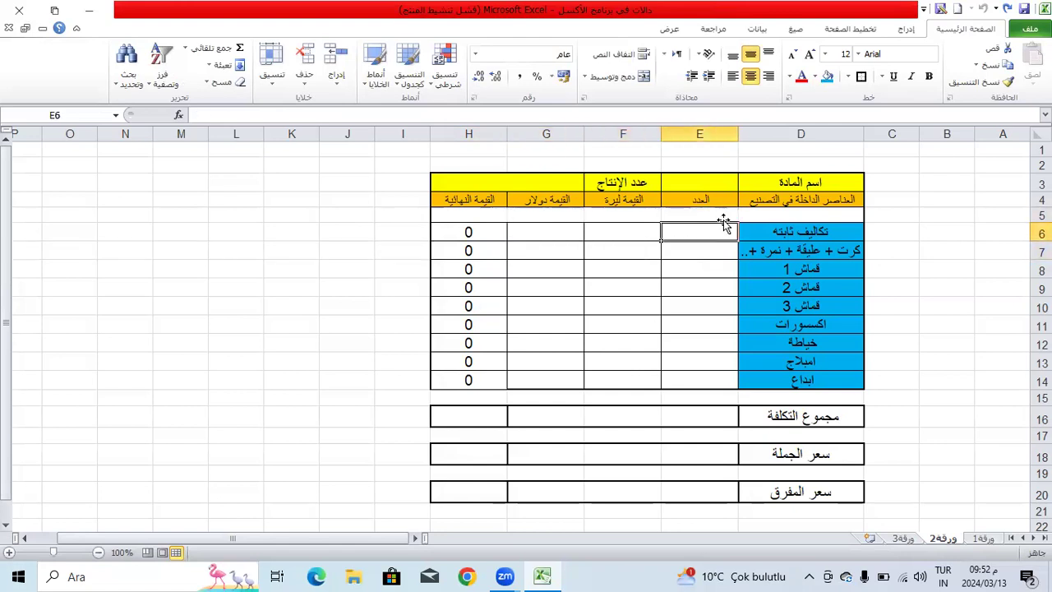
Enter quantity 1 and a lira value of 1000 for the fixed costs (تكاليف ثابته) in row 6.
text(1)
key(Left)
key(Left)
key(Right)
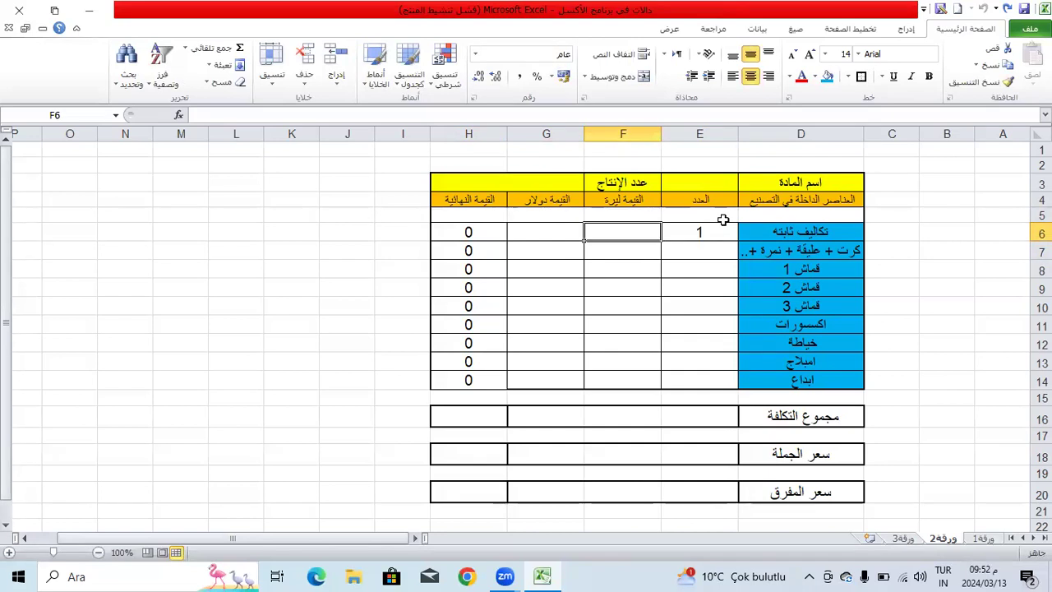
text(1000)
key(Return)
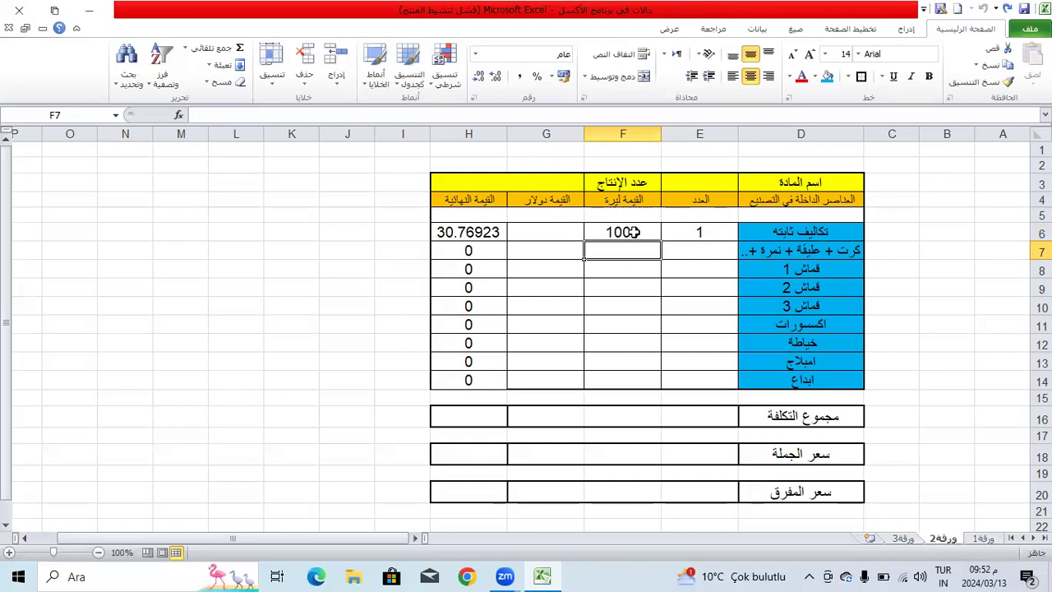
click(698, 230)
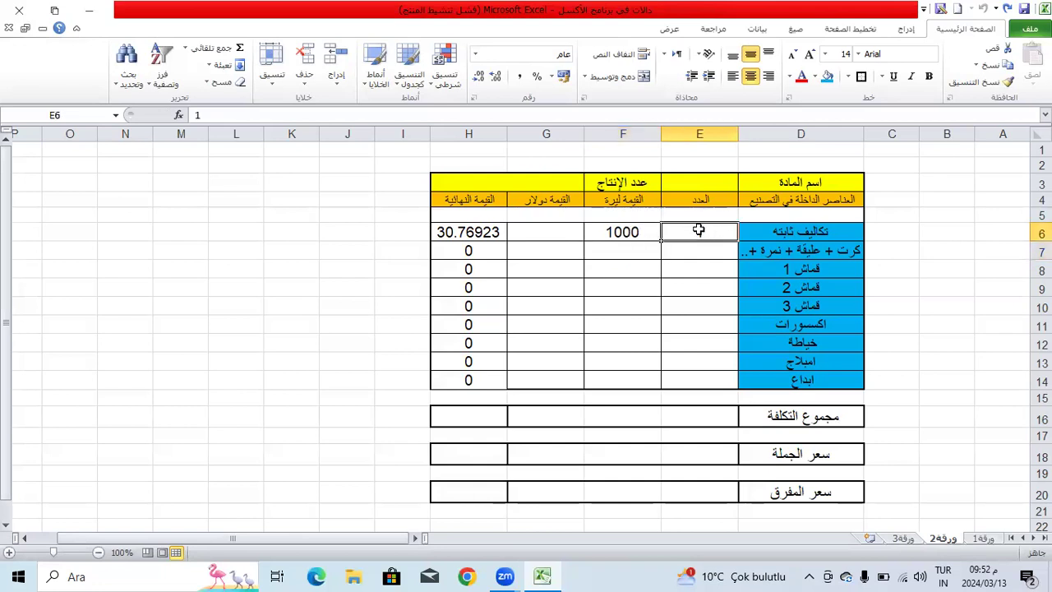
click(460, 235)
Enter quantity 1 and a dollar value of 4 for the card, hanger and label item in row 7.
click(697, 247)
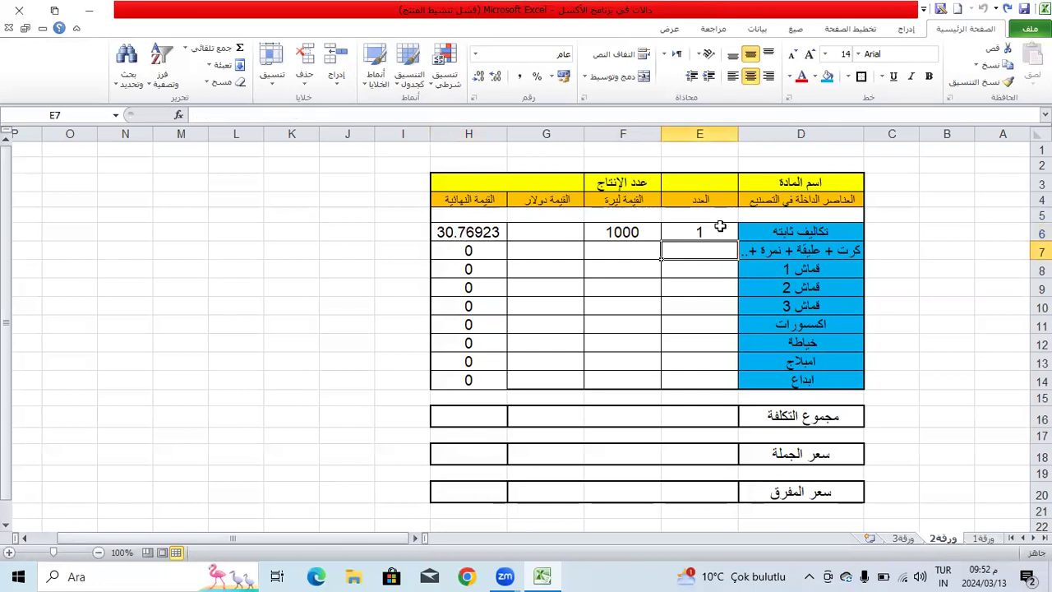
text(1)
key(Tab)
key(Tab)
text(4)
key(Return)
click(503, 253)
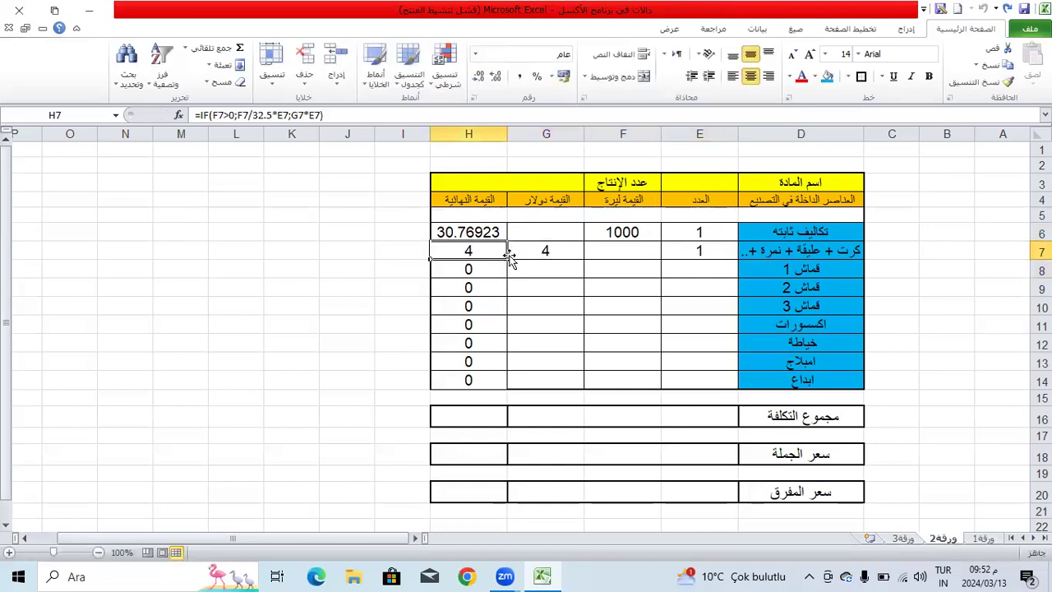
click(613, 250)
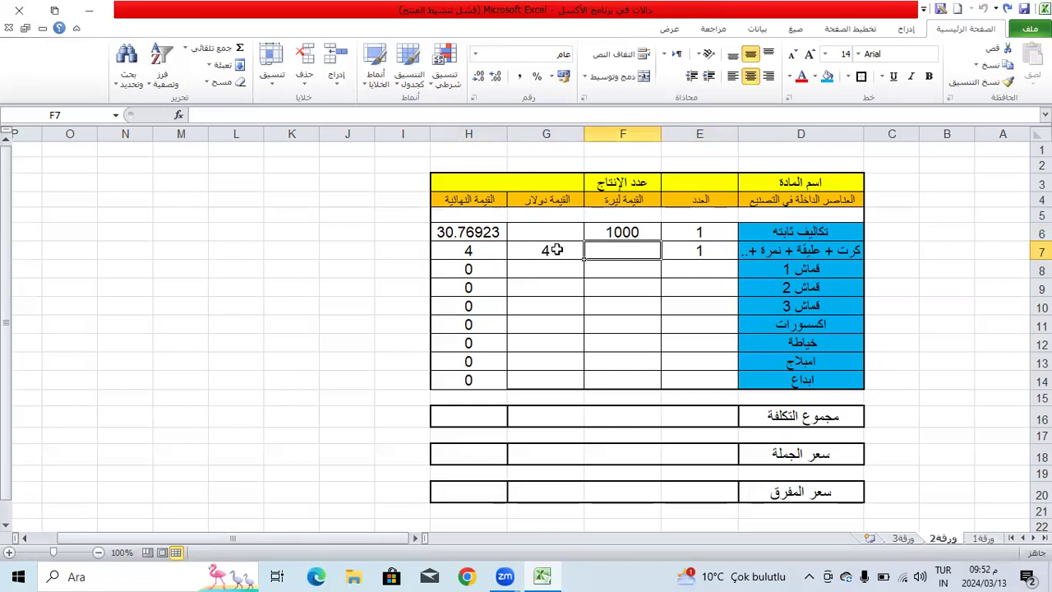
click(720, 252)
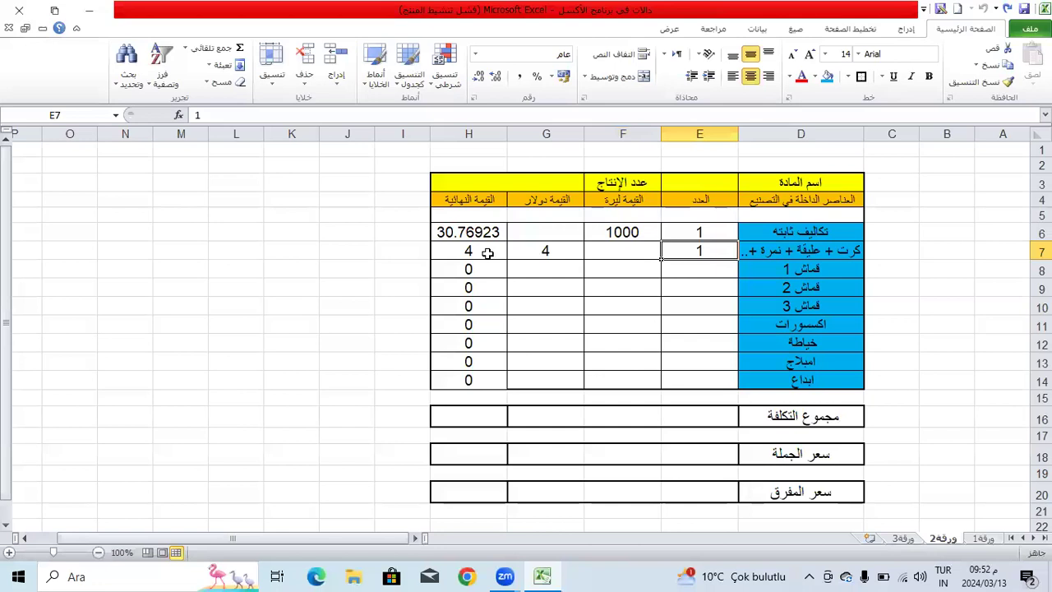
click(498, 254)
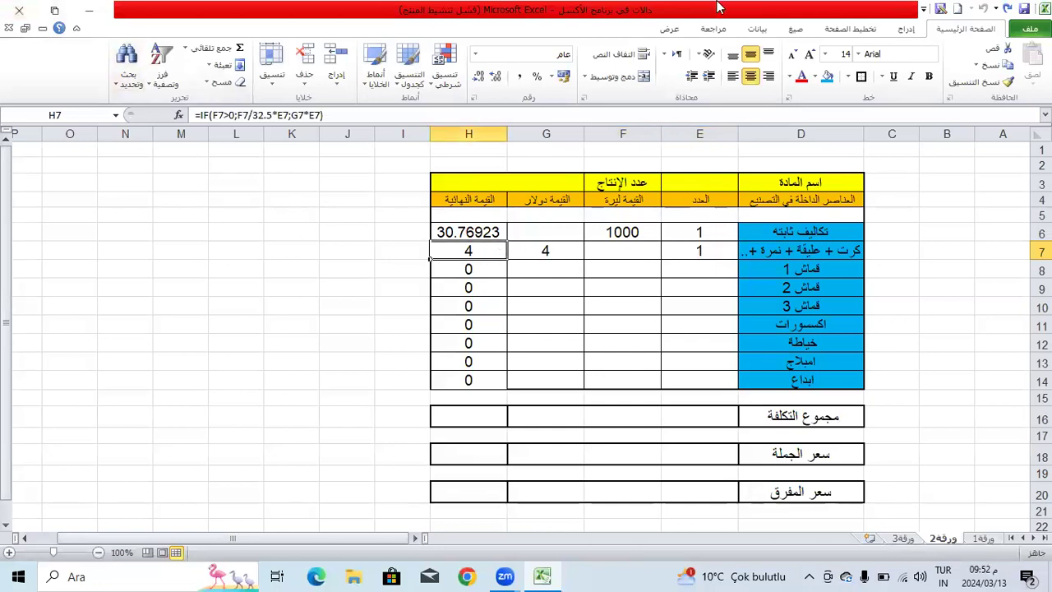
click(556, 252)
click(716, 251)
Enter quantity 0.6 and a dollar value of 5.5 for fabric 1 (قماش 1) in row 8.
click(700, 270)
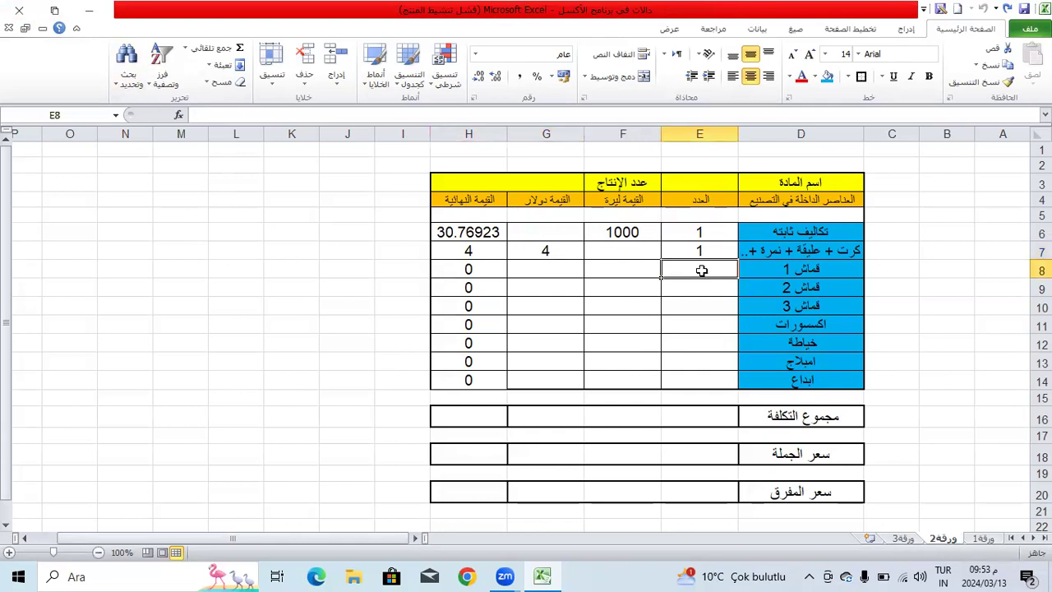
text(0.6)
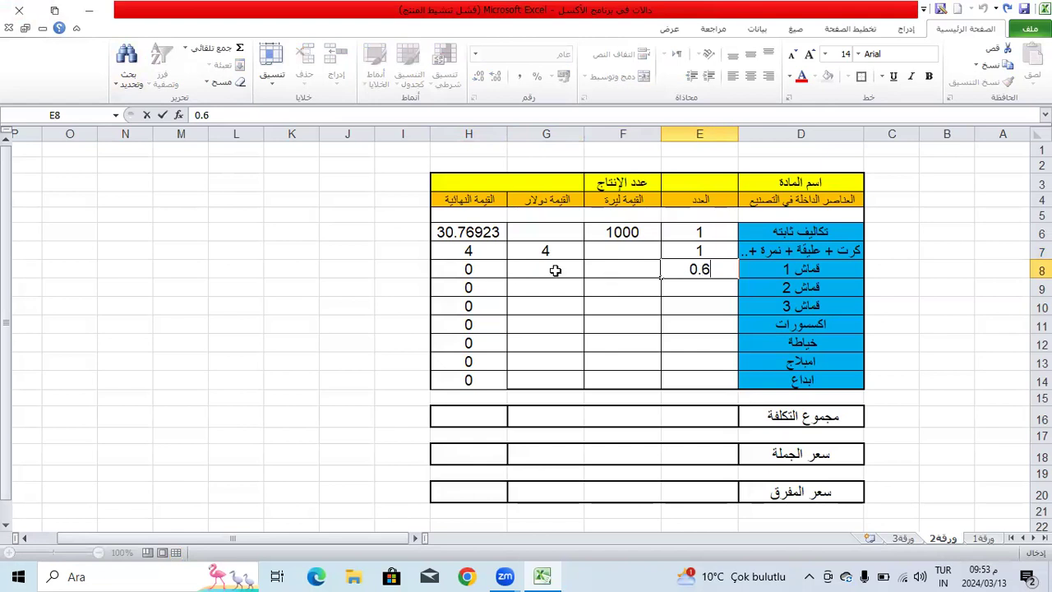
click(555, 270)
text(5.5)
key(Return)
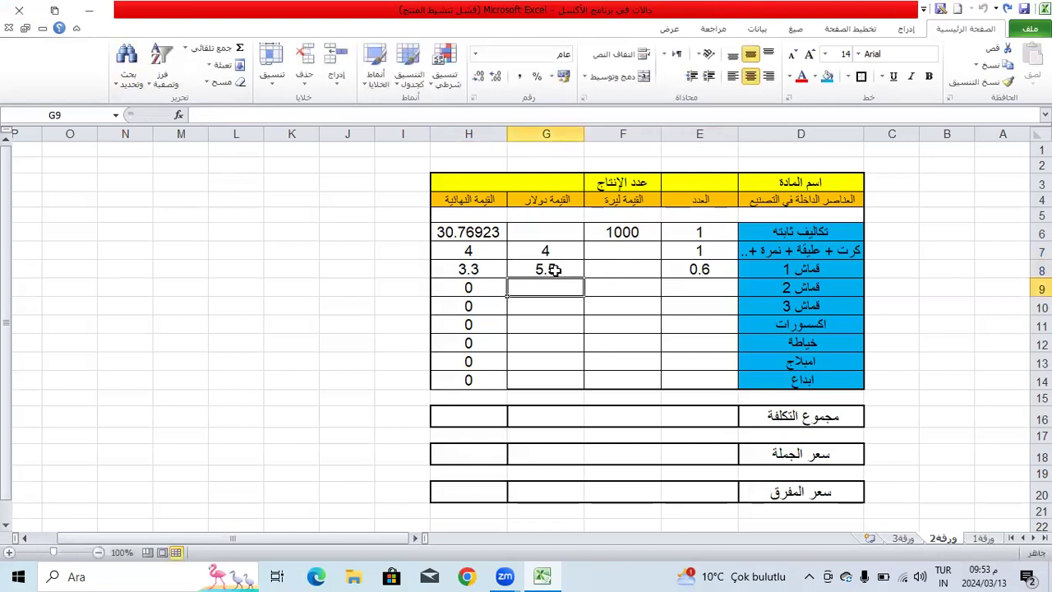
click(474, 270)
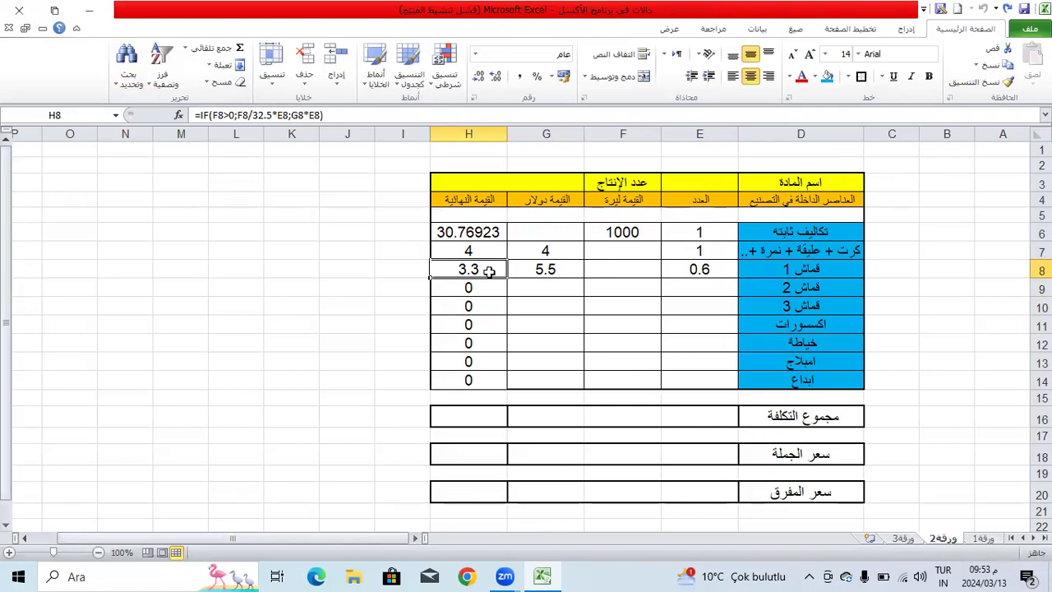
Enter quantity 0.9 and a lira value of 85 for fabric 2 (قماش 2) in row 9.
click(700, 293)
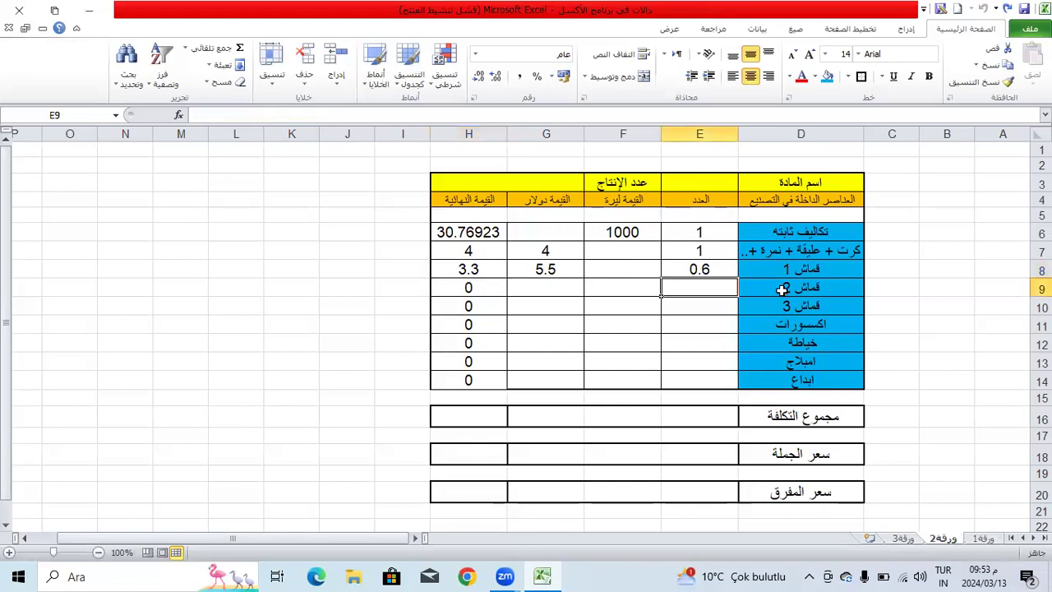
text(0.9)
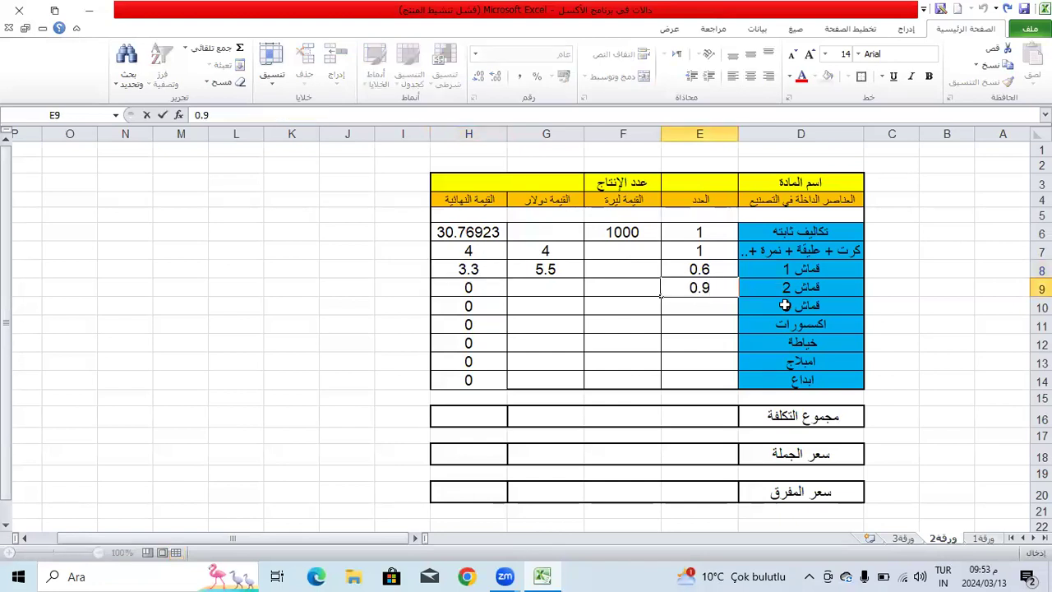
key(Return)
click(704, 288)
click(703, 269)
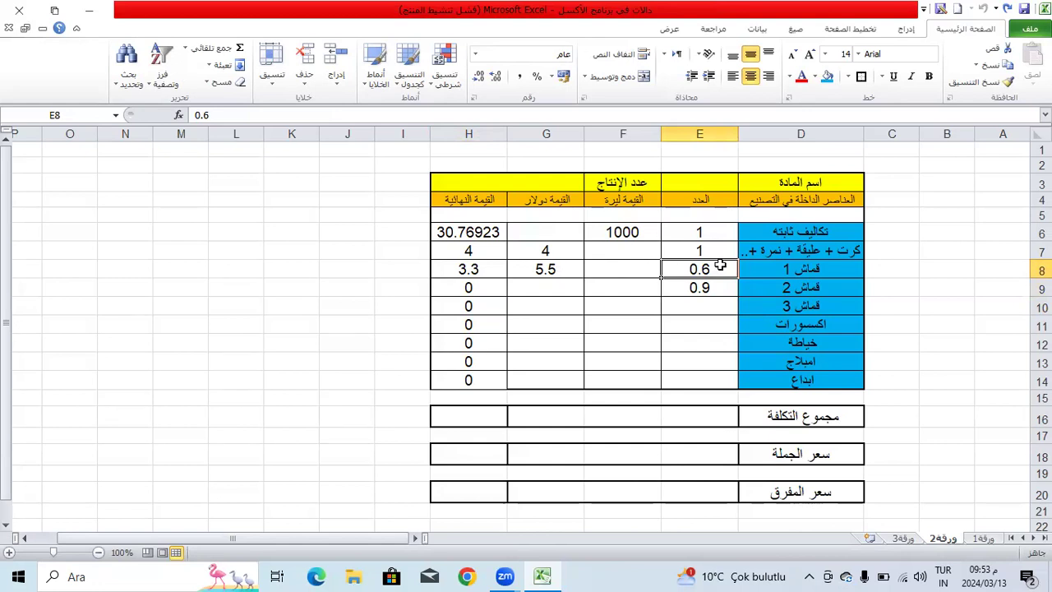
click(672, 291)
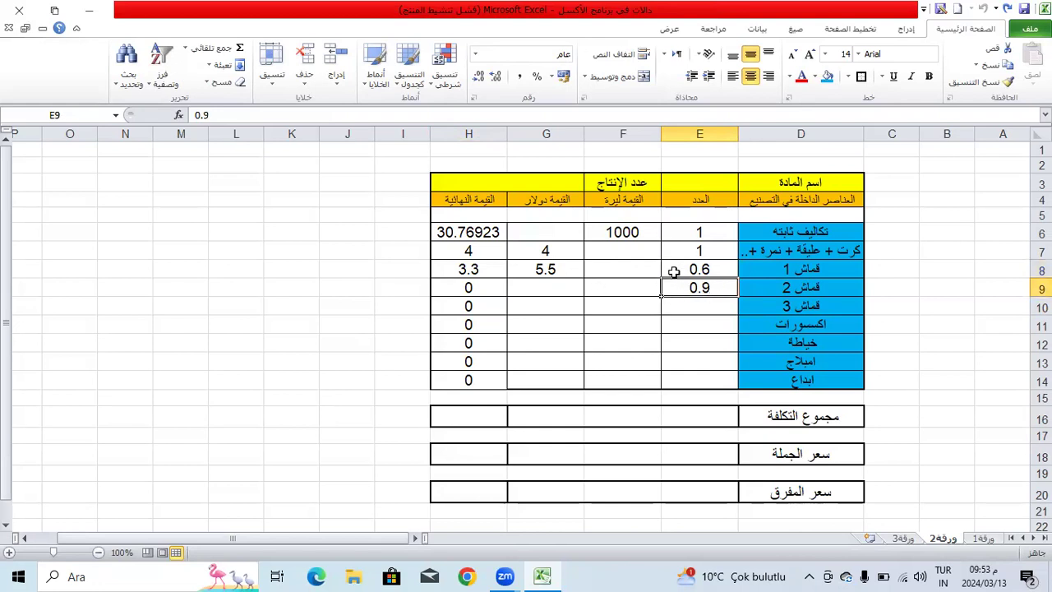
click(636, 293)
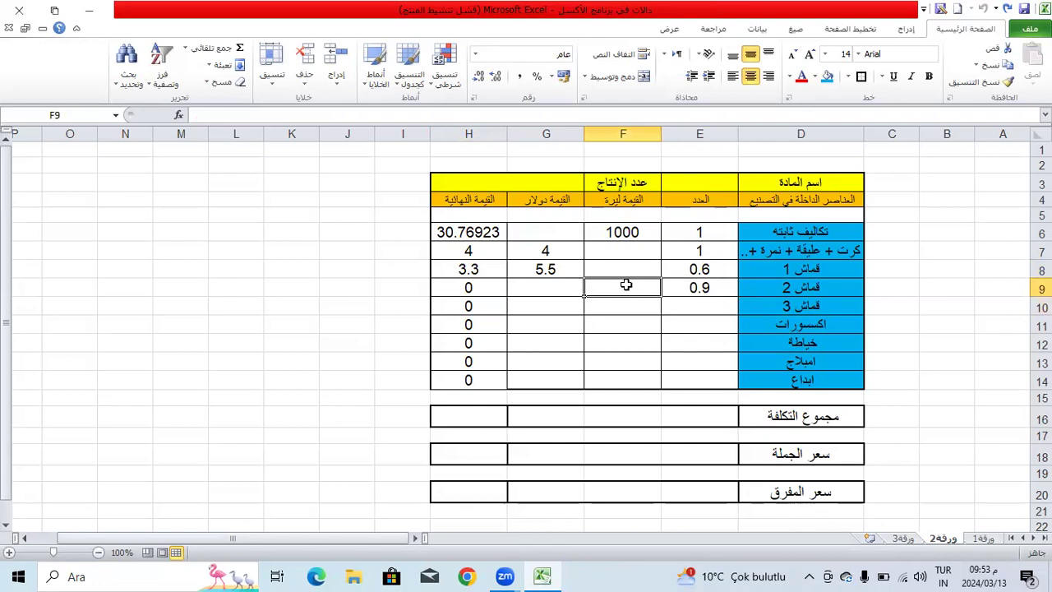
text(85)
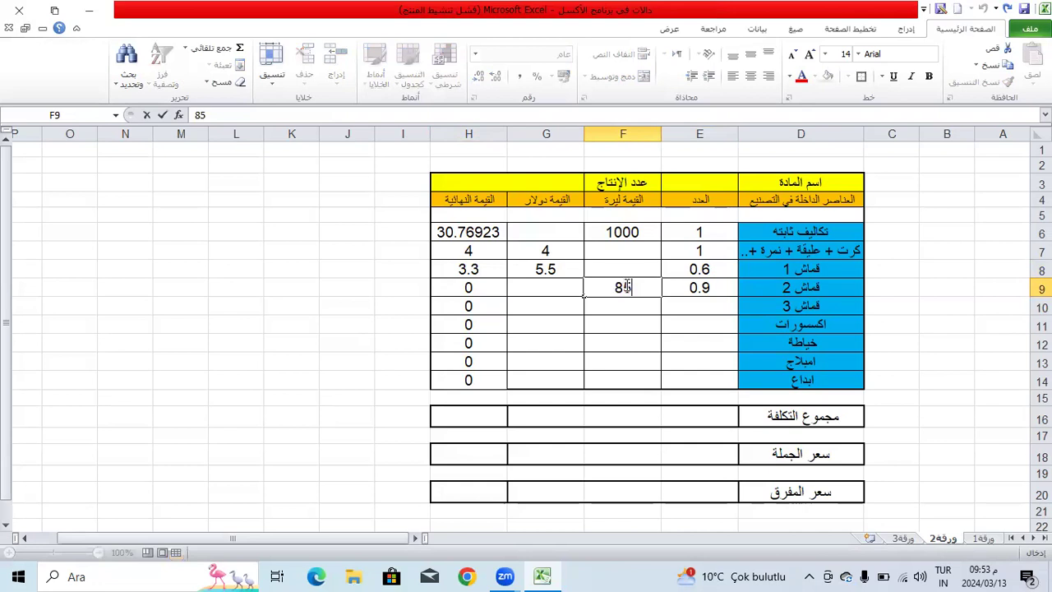
key(Return)
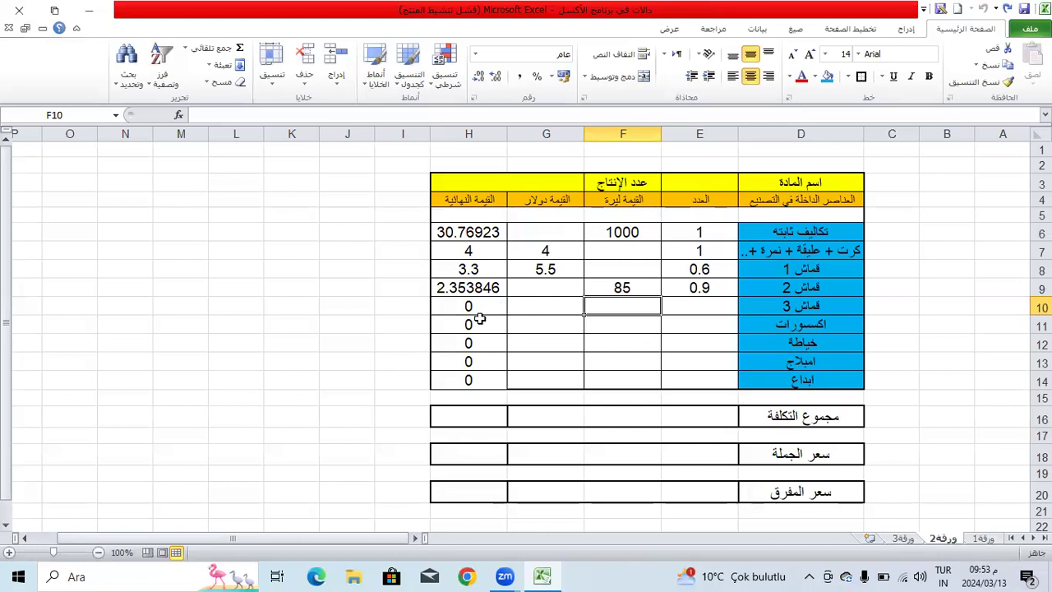
click(550, 271)
click(495, 284)
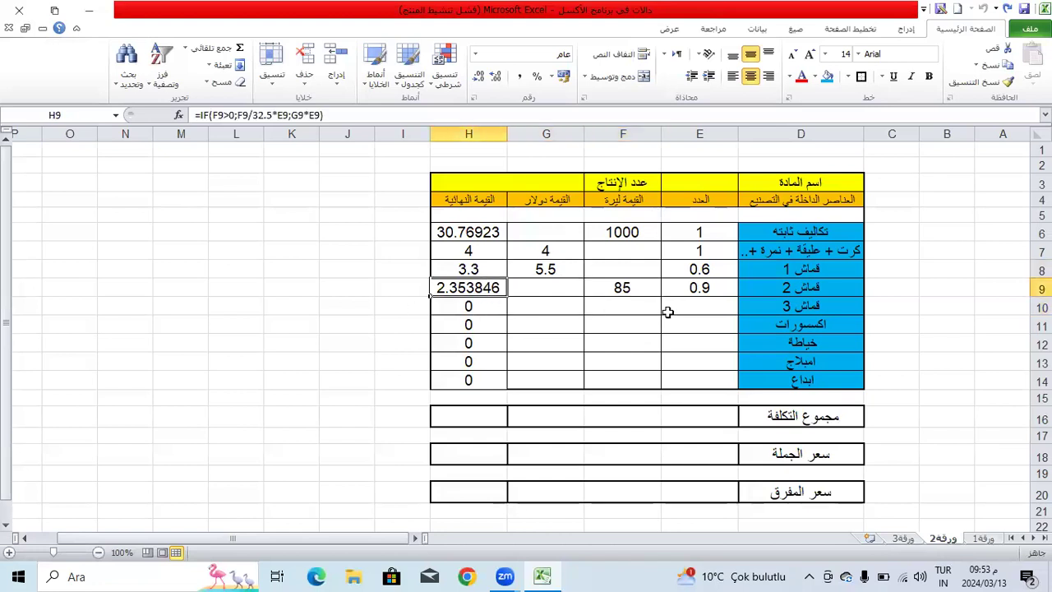
click(622, 288)
click(438, 288)
Format the final value in H6 to two decimal places and fill the cell down through H14.
click(487, 234)
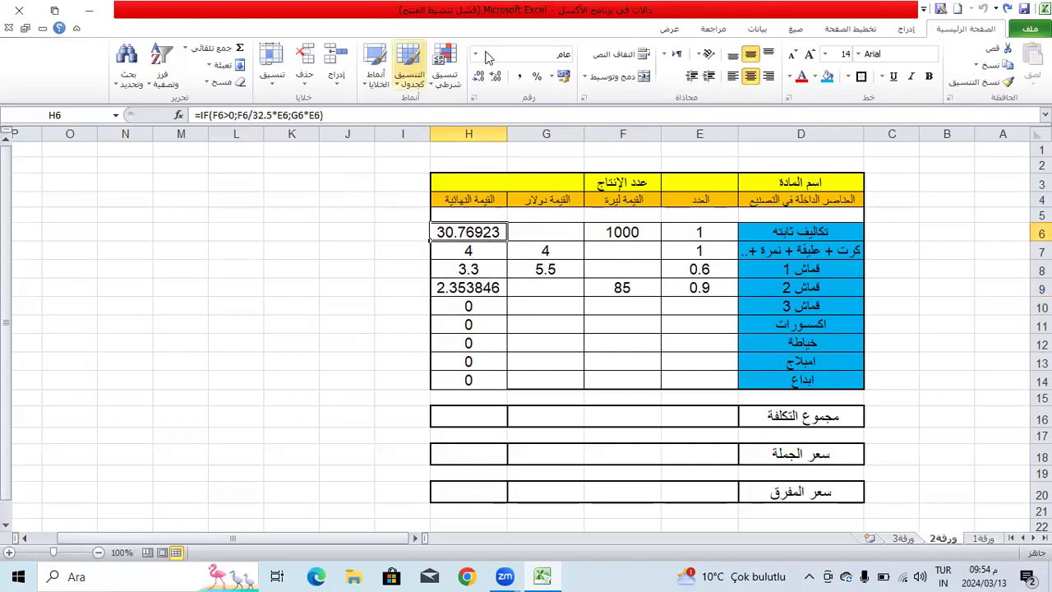
click(496, 77)
click(475, 78)
click(475, 78)
click(476, 78)
click(475, 78)
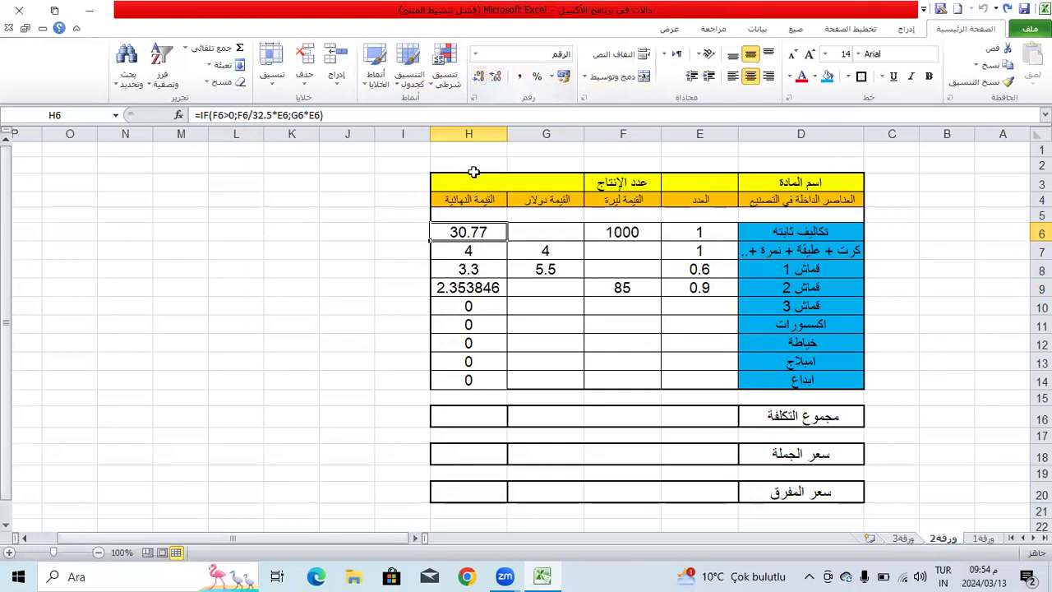
drag(432, 240, 449, 380)
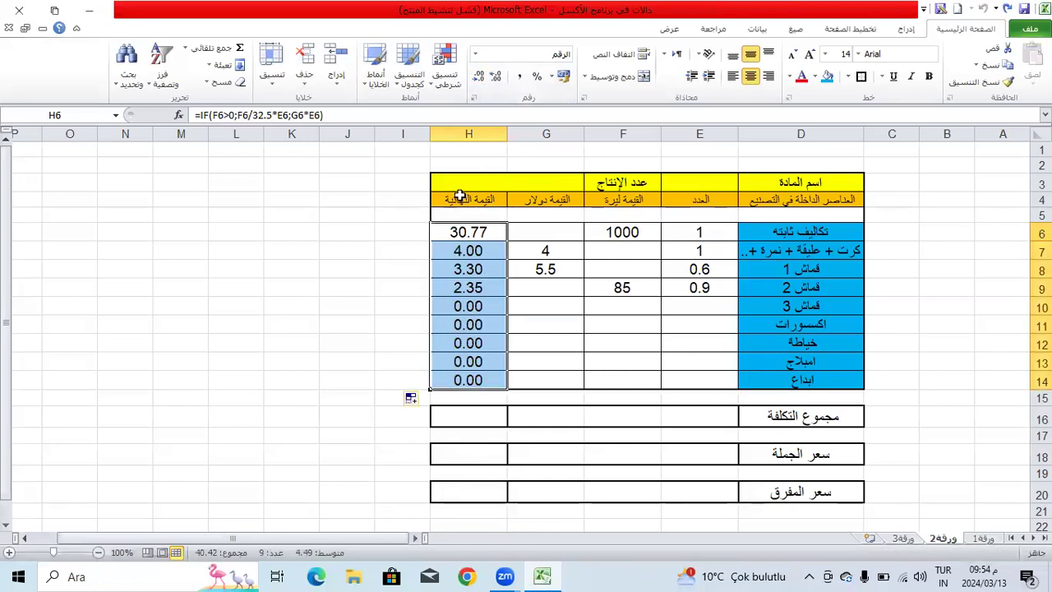
click(486, 303)
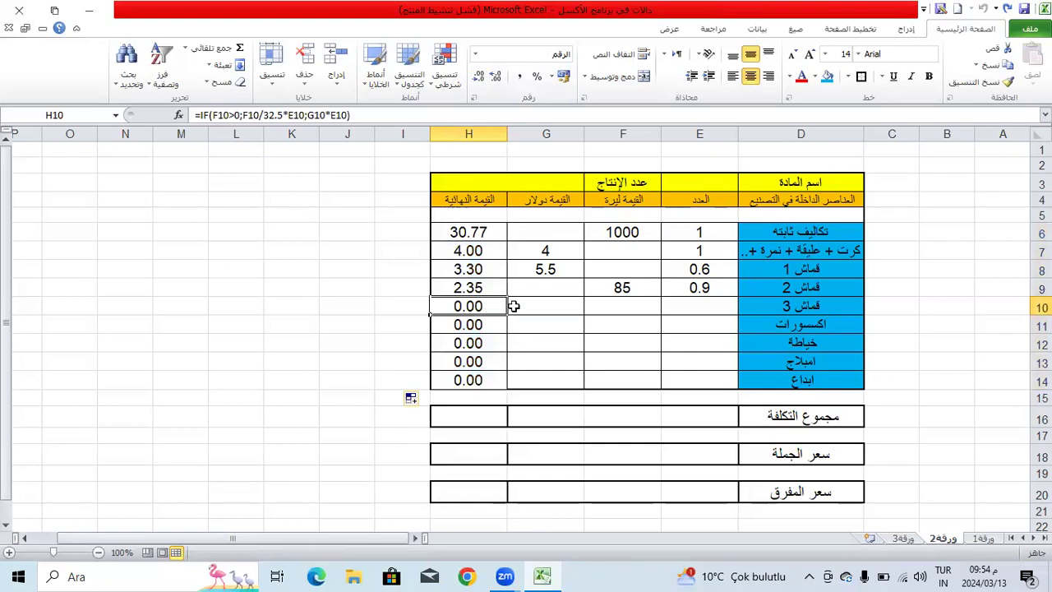
Enter quantity 1.5 for fabric 3 (قماش 3) in cell E10.
click(690, 304)
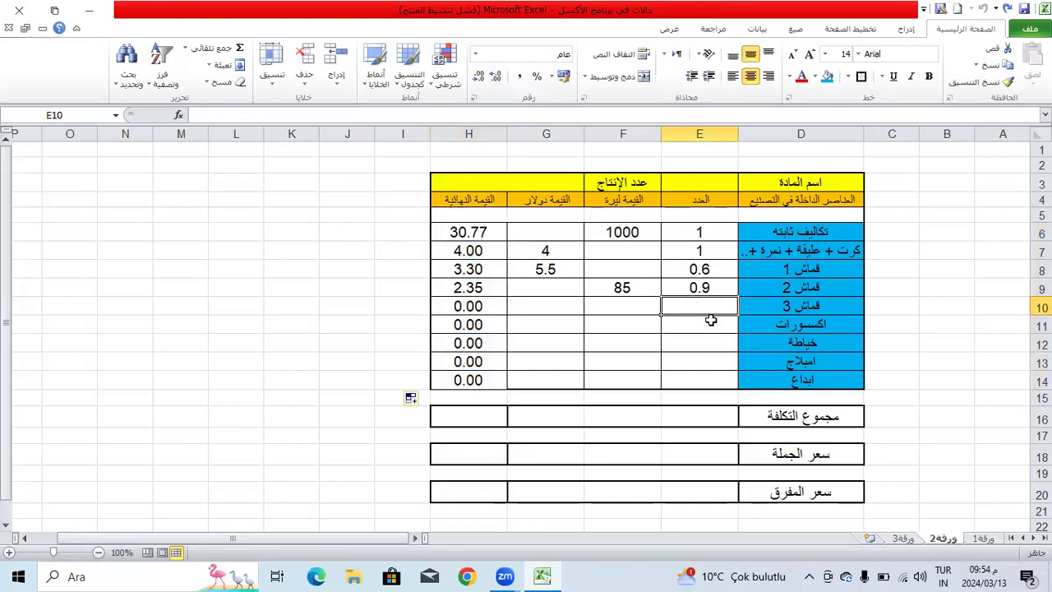
text(1.5)
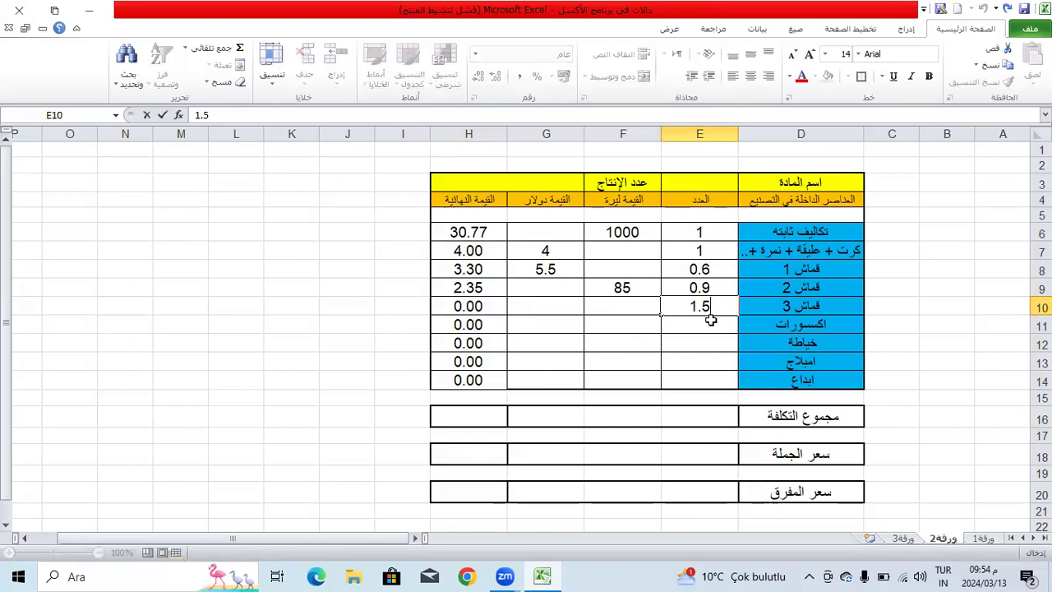
key(Tab)
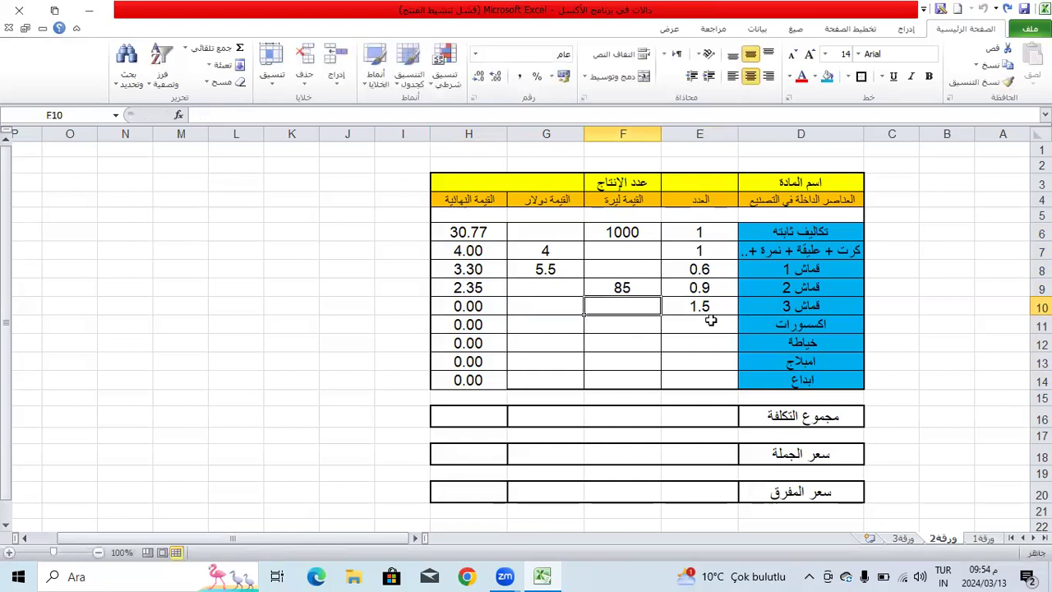
text(18)
key(Return)
key(Up)
key(Delete)
Enter a dollar value of 18 for fabric 3 in cell G10.
key(Left)
text(18)
key(Return)
Enter quantity 4 and a lira value of 30 for the accessories (اكسسورات) in row 11.
click(678, 323)
text(4)
key(Left)
text(30)
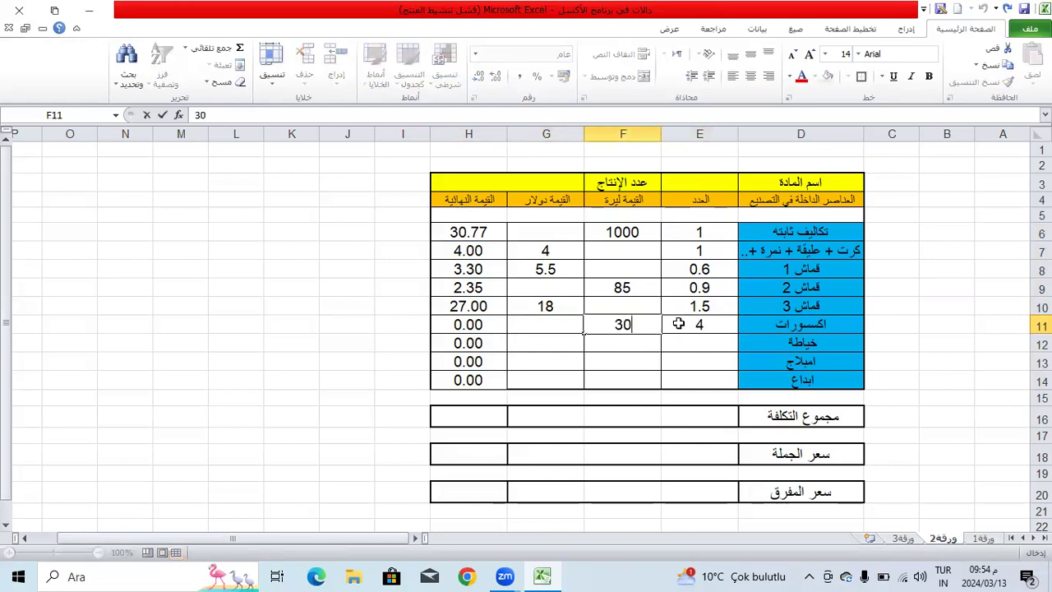
key(Left)
Enter quantity 1 and a lira value of 250 for sewing (خياطة) in row 12.
key(Down)
key(Right)
key(Right)
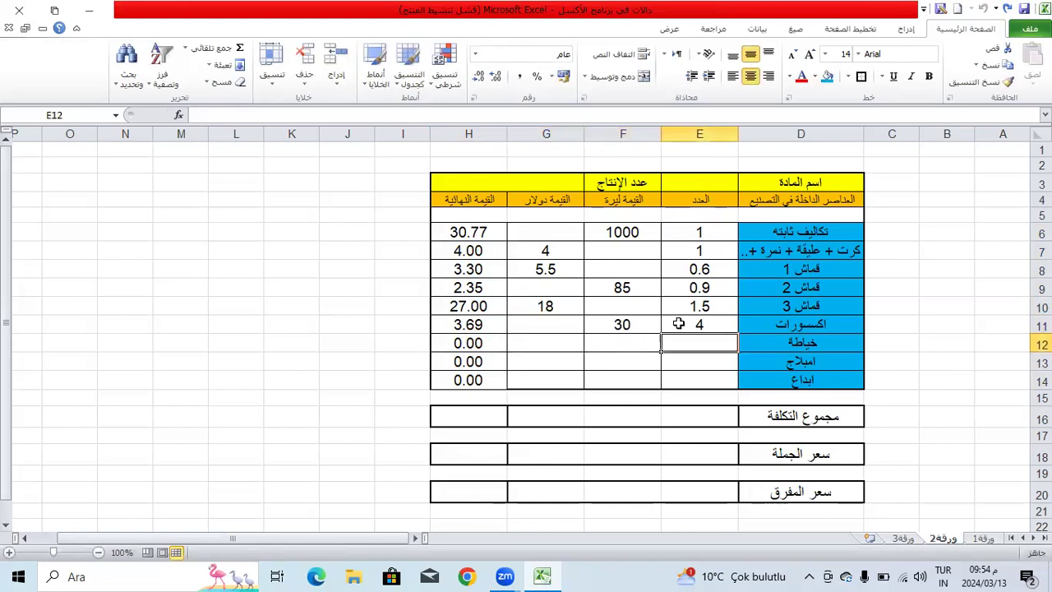
text(1)
key(Left)
text(250)
key(Left)
key(Right)
key(Left)
key(Left)
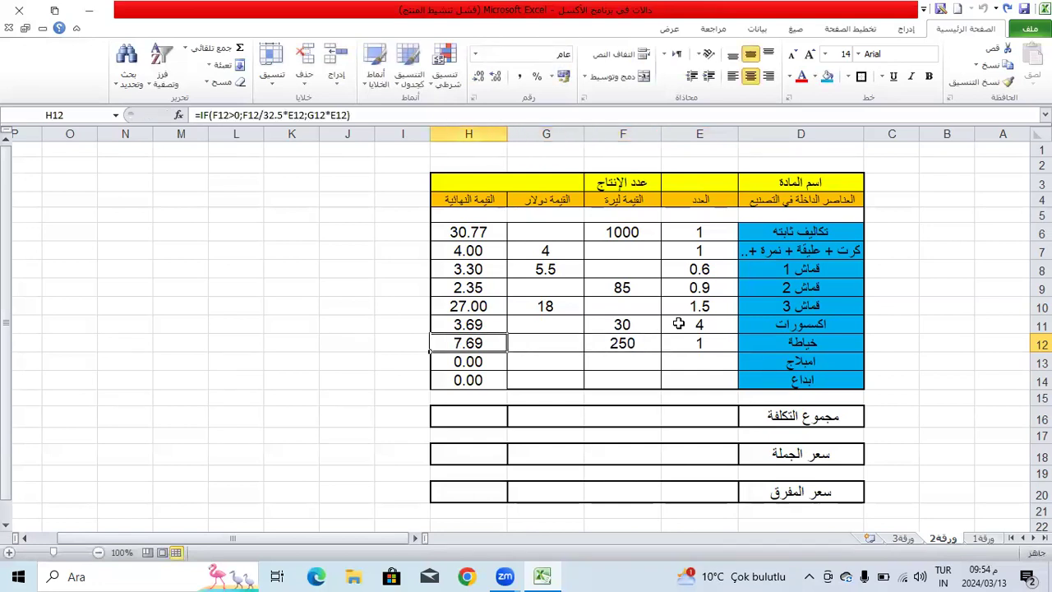
Enter quantity 1 for the packaging item (امبلاج) in cell E13.
key(Right)
key(Right)
key(Down)
key(Right)
text(1)
key(Left)
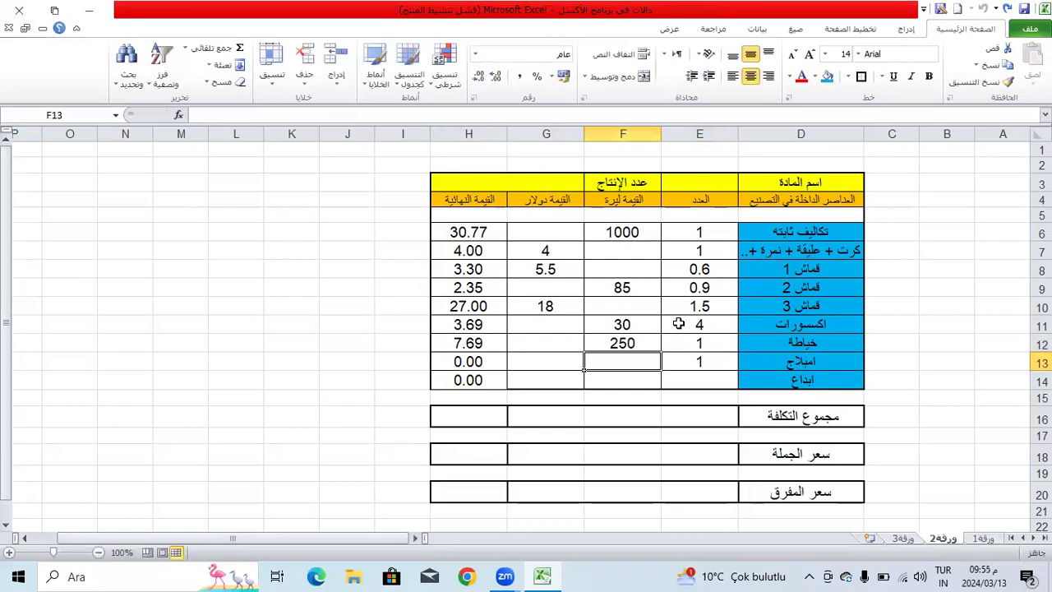
text(120)
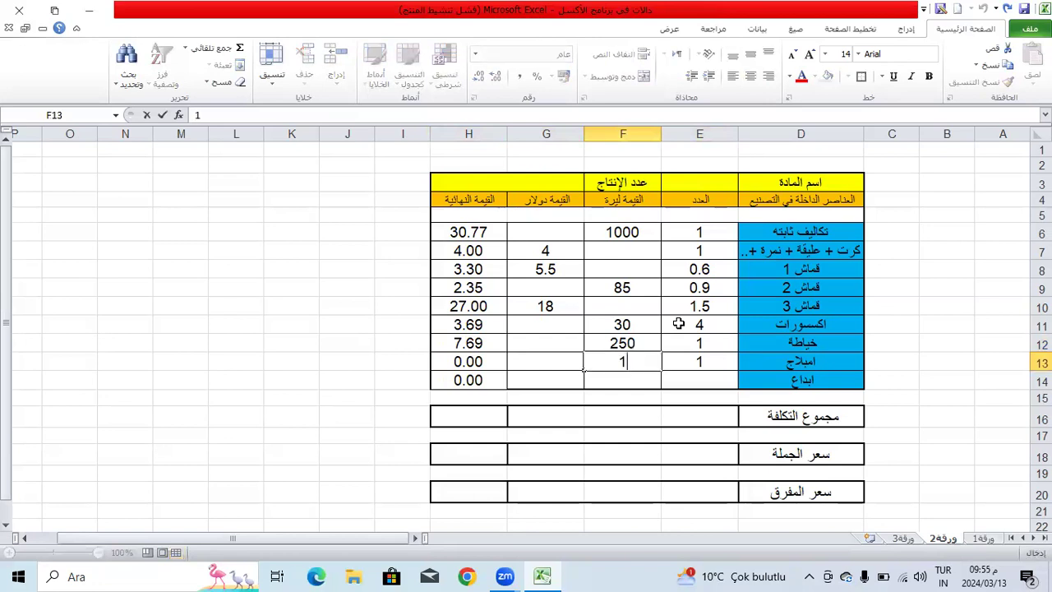
key(BackSpace)
key(BackSpace)
key(BackSpace)
Enter a dollar value of 2 for the packaging item (امبلاج) in cell G13.
text(2)
key(Left)
text(2)
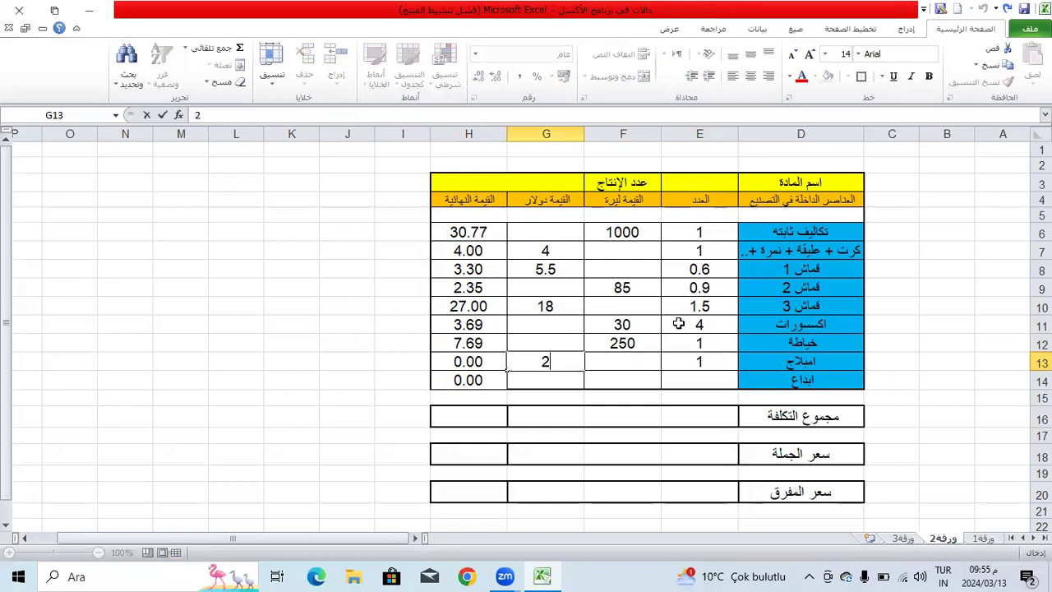
key(Right)
key(Left)
key(Left)
key(Left)
key(Left)
key(Left)
key(Down)
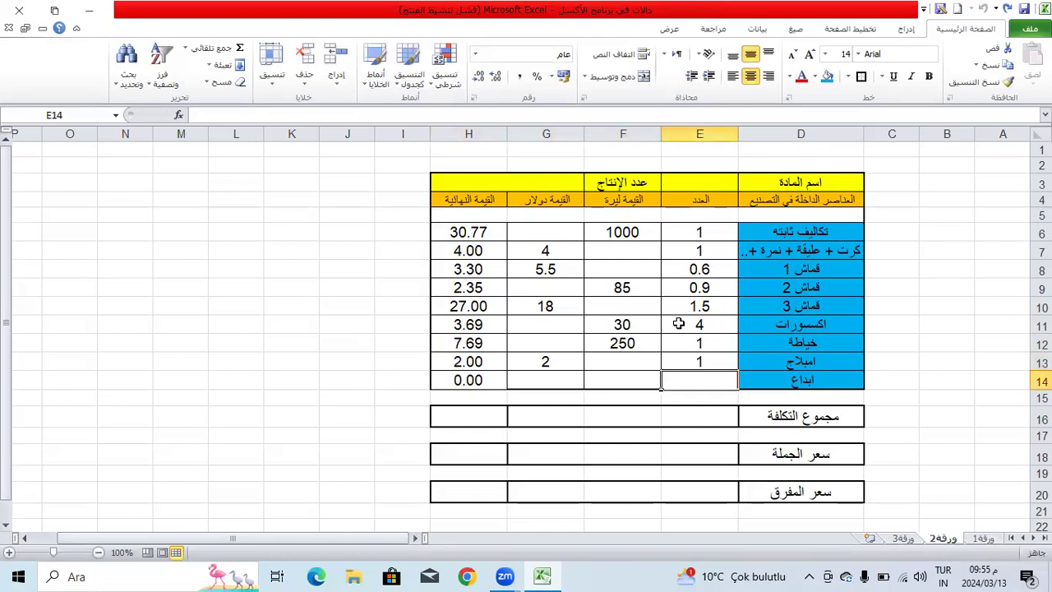
Enter quantity 1 and a dollar value of 5 for the last item (ابداع) in row 14.
text(1)
key(Left)
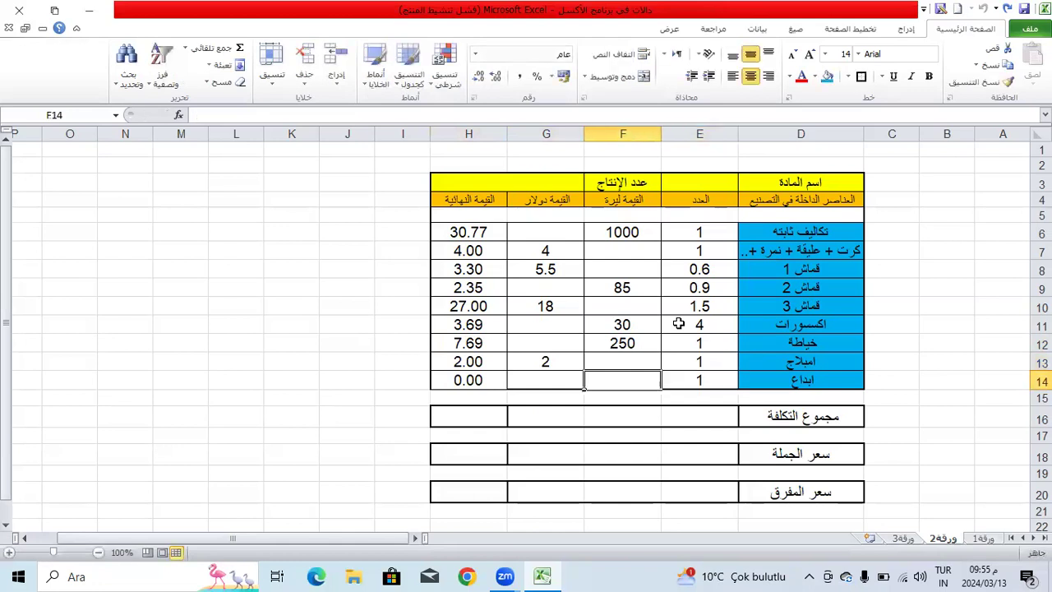
key(Left)
text(5)
key(ctrl+Return)
key(Left)
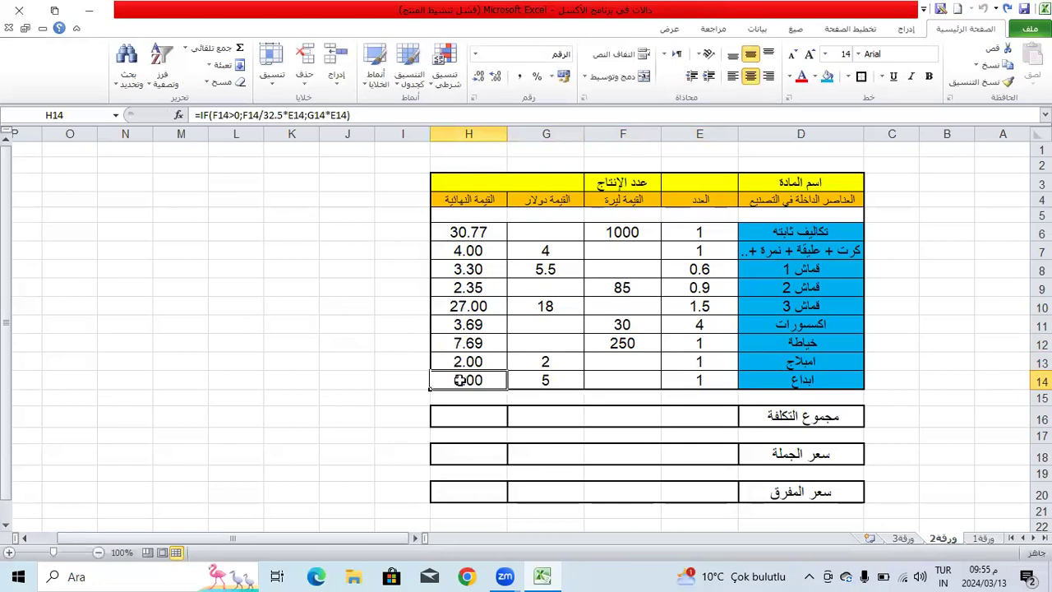
Sum the final values H6:H14 in the total cost cell H16 (مجموع التكلفة).
scroll(464, 386, down, 2)
scroll(462, 406, up, 1)
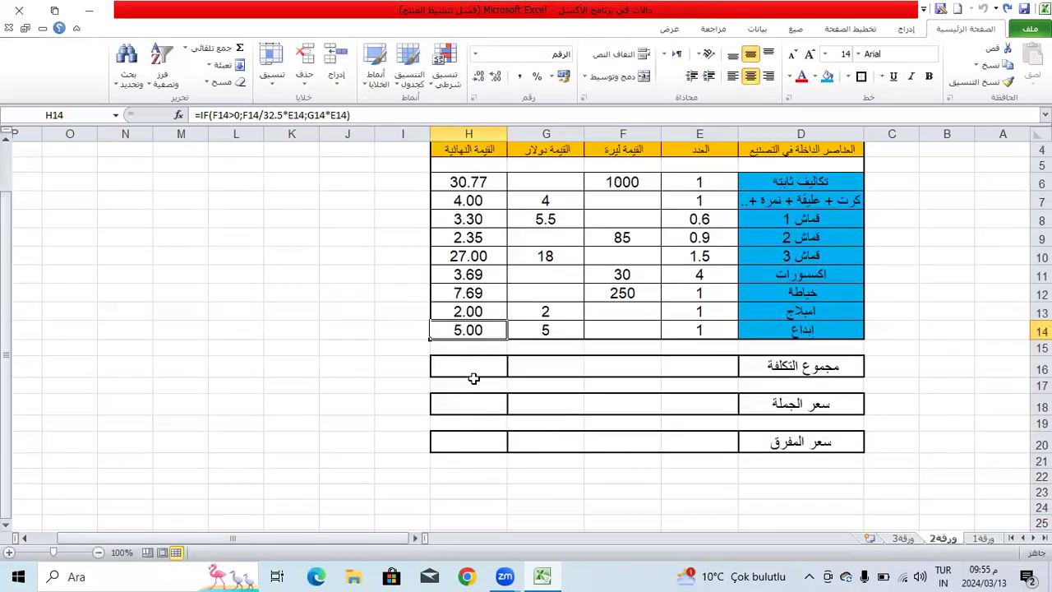
click(473, 374)
scroll(485, 362, up, 1)
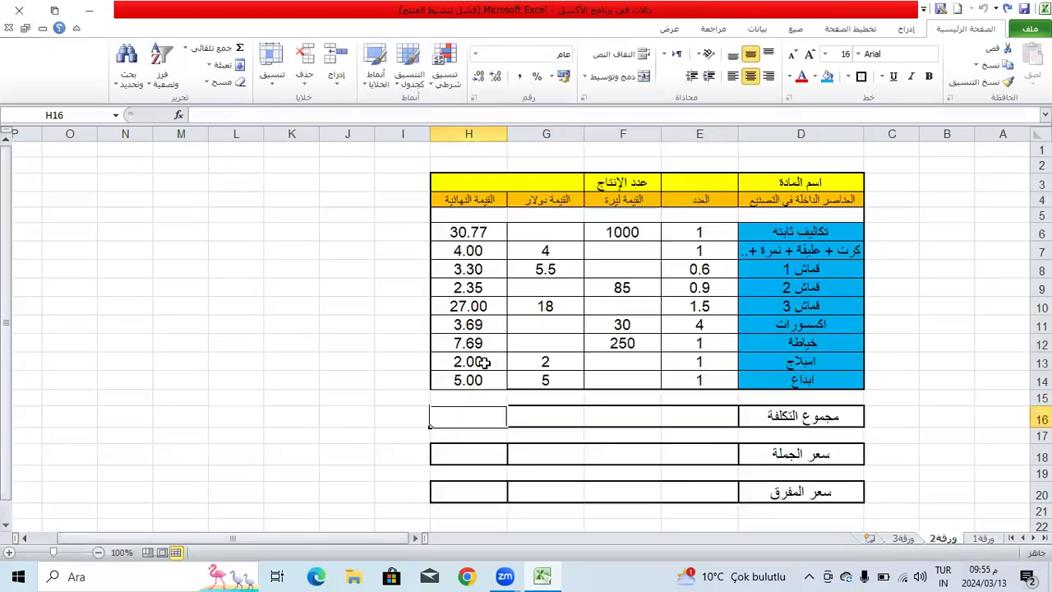
click(237, 48)
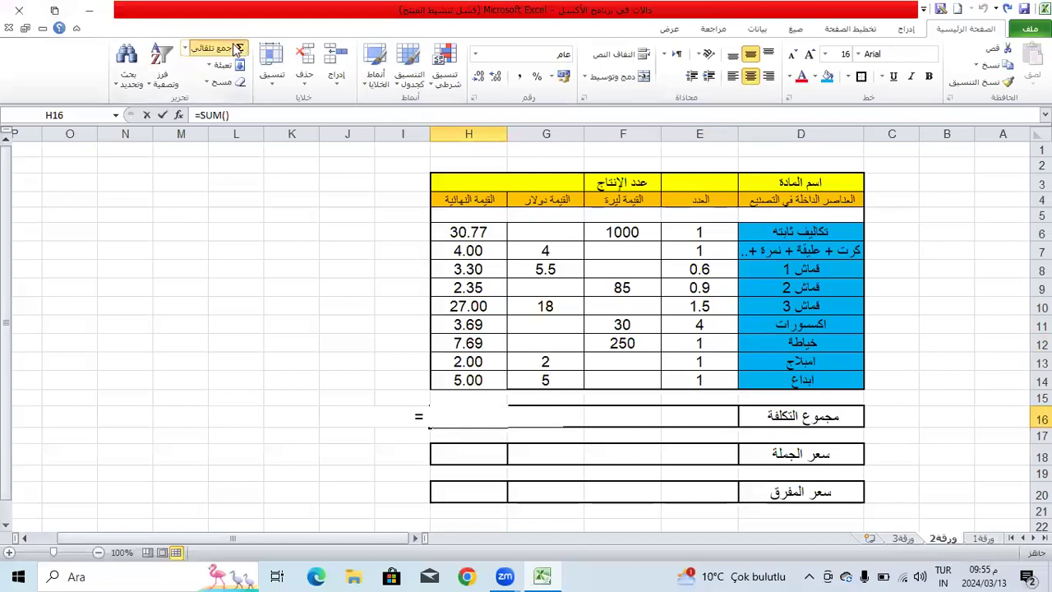
click(495, 233)
drag(498, 351, 498, 383)
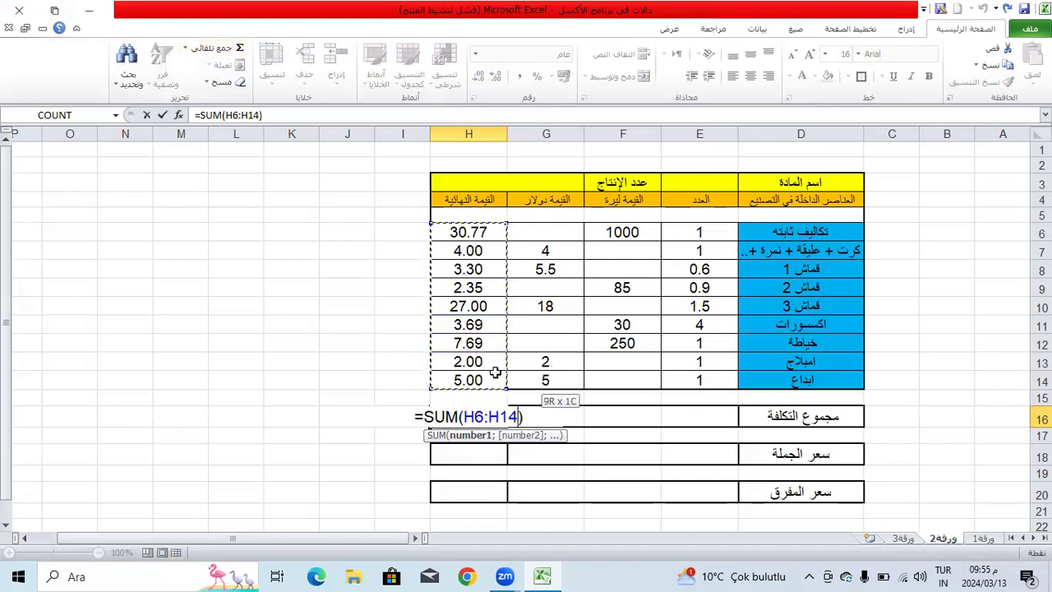
key(Return)
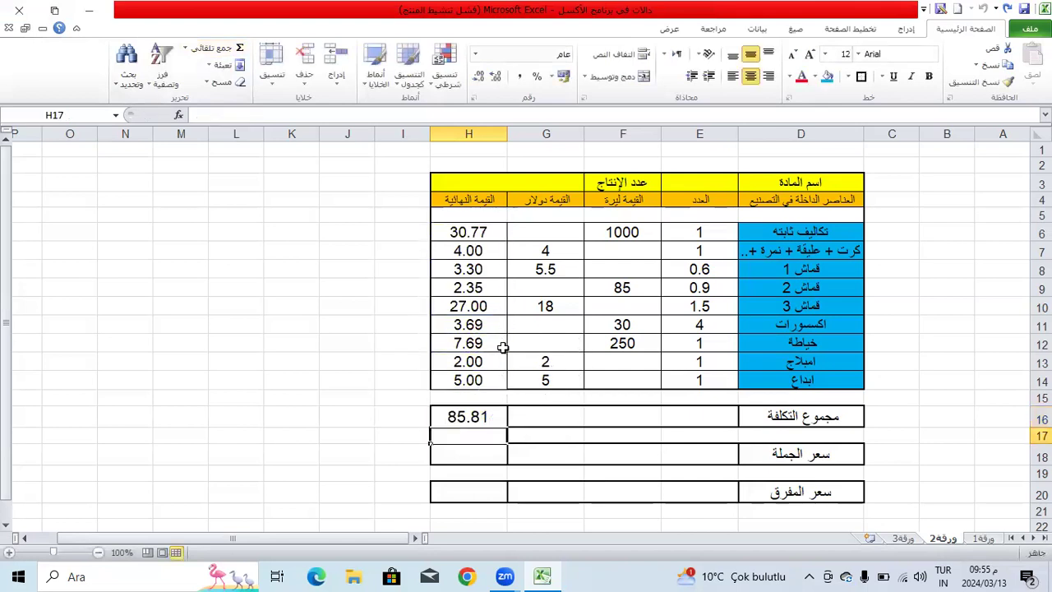
Format the total cost in H16 as accounting with a $ symbol (Spanish, Dominican Republic) and 2 decimal places.
click(481, 413)
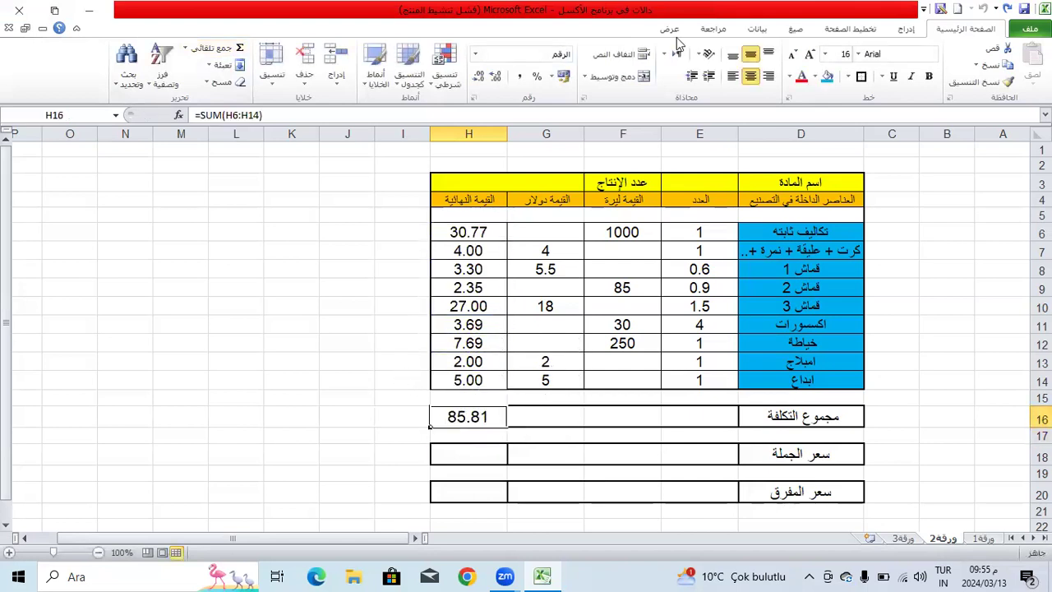
click(555, 76)
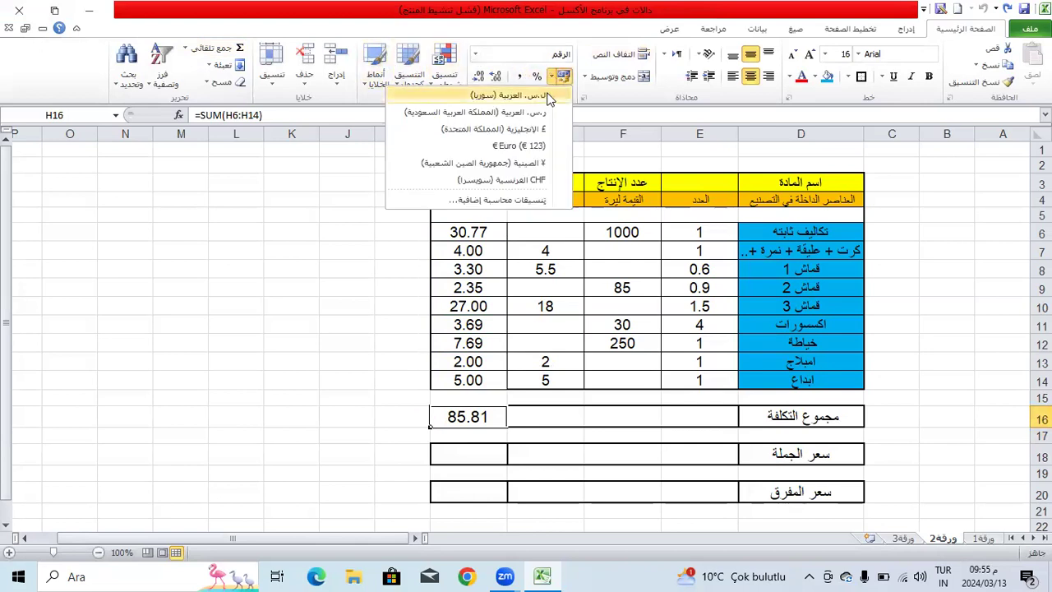
click(501, 199)
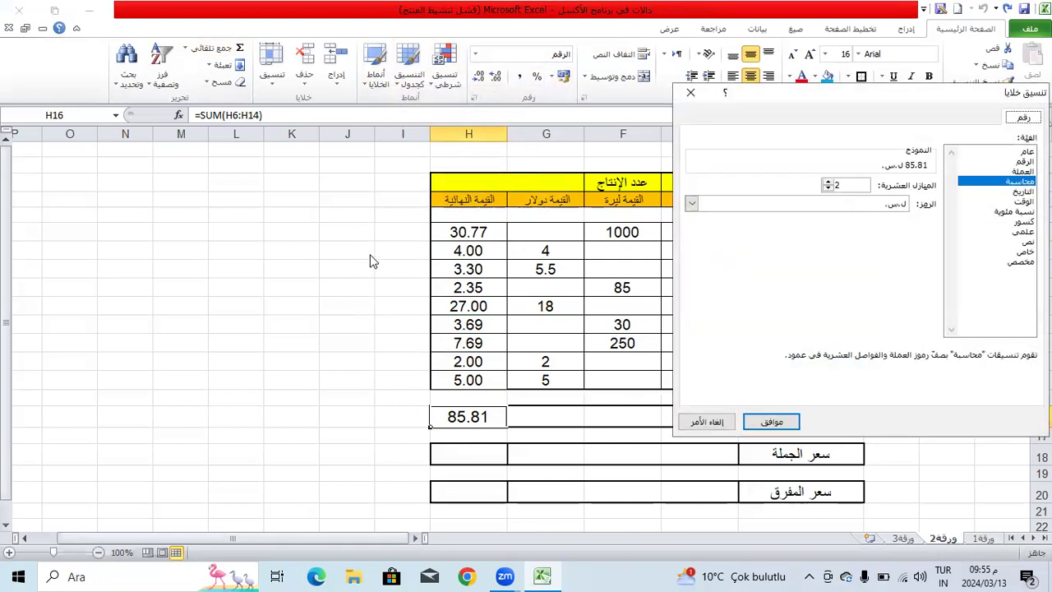
click(849, 202)
scroll(858, 246, down, 3)
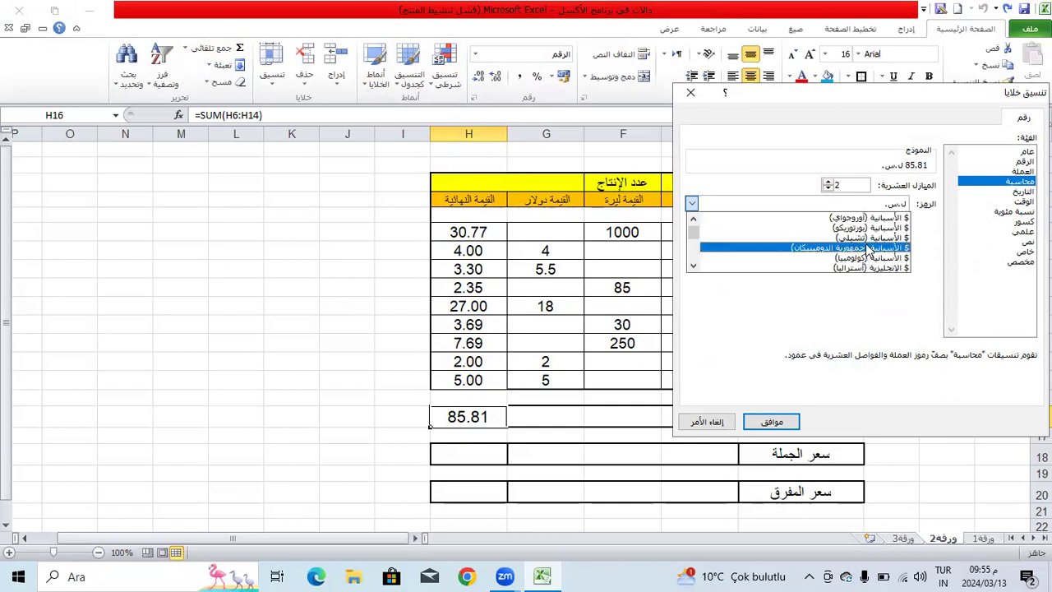
click(865, 246)
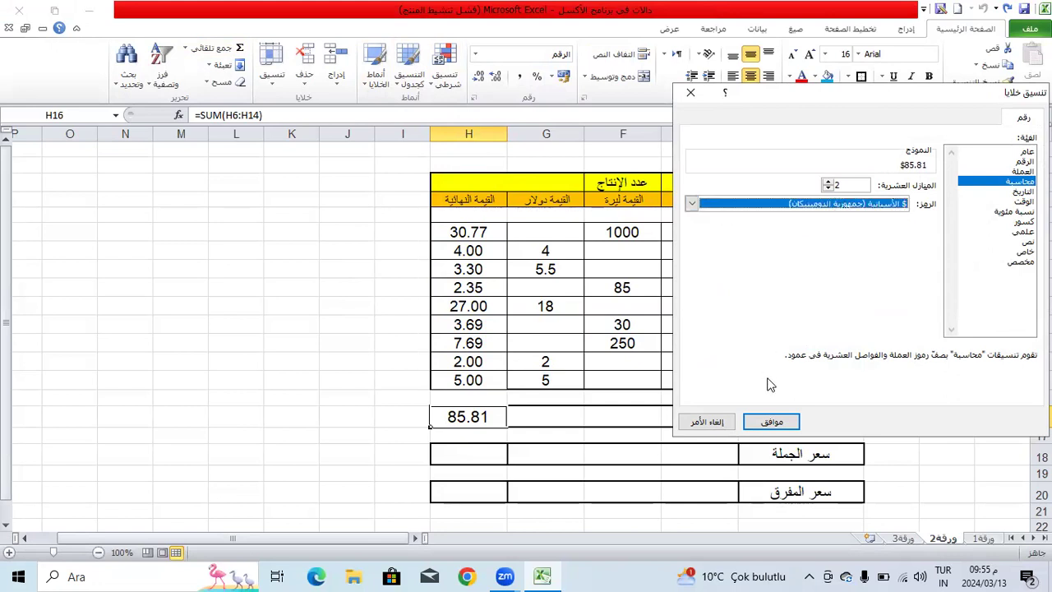
click(789, 426)
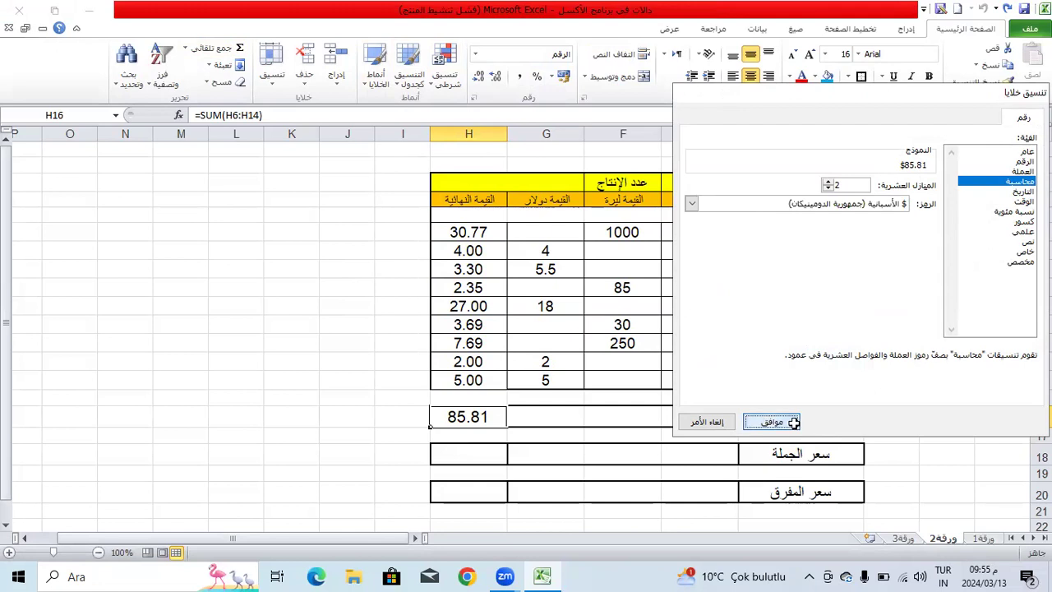
Copy the dollar format of H16 to the wholesale price cell H18 and the retail price cell H20.
scroll(460, 429, down, 1)
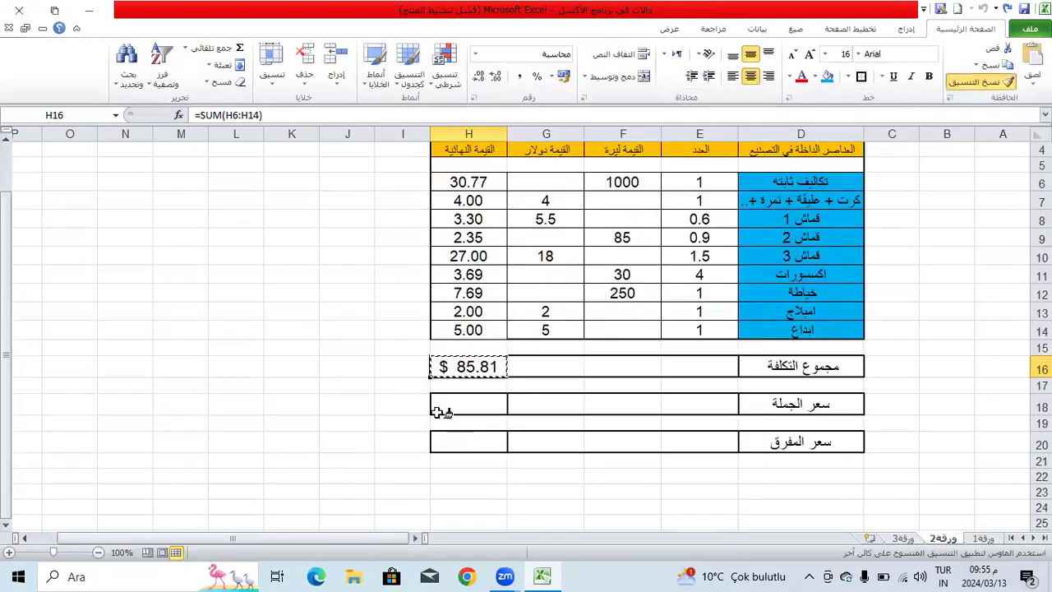
click(448, 407)
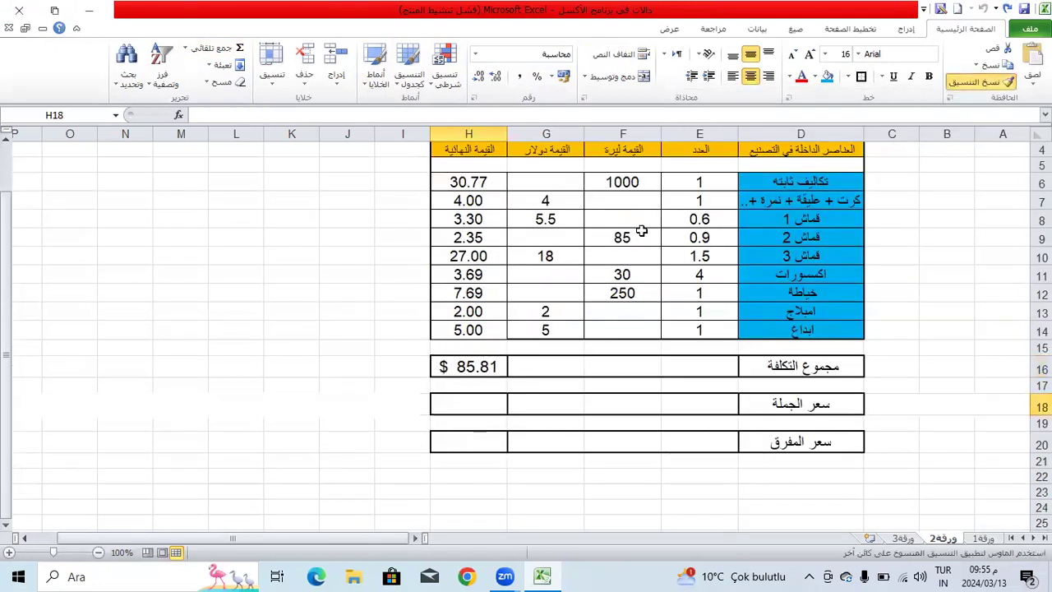
click(982, 81)
click(449, 443)
click(144, 313)
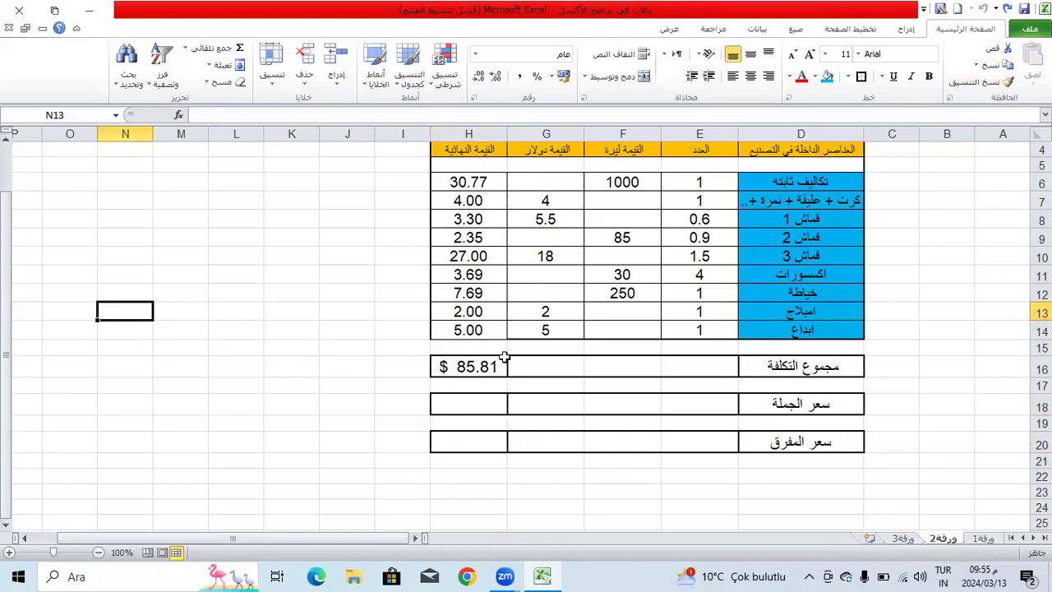
Enter the product name بلوز نسائي صيفي in cell E3 and widen column E to fit it.
scroll(505, 358, up, 1)
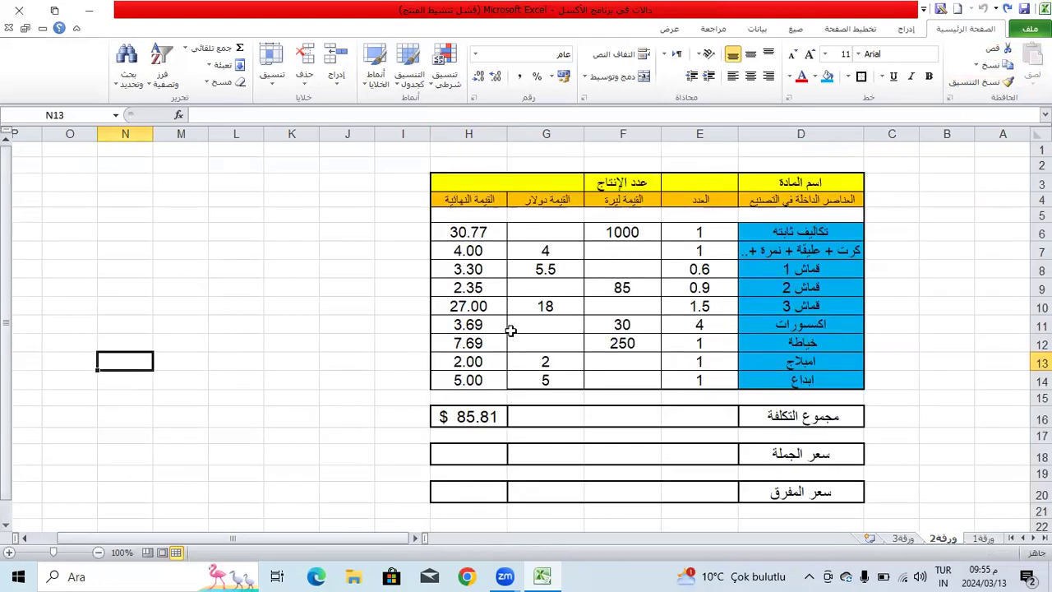
click(678, 182)
text(FG,.)
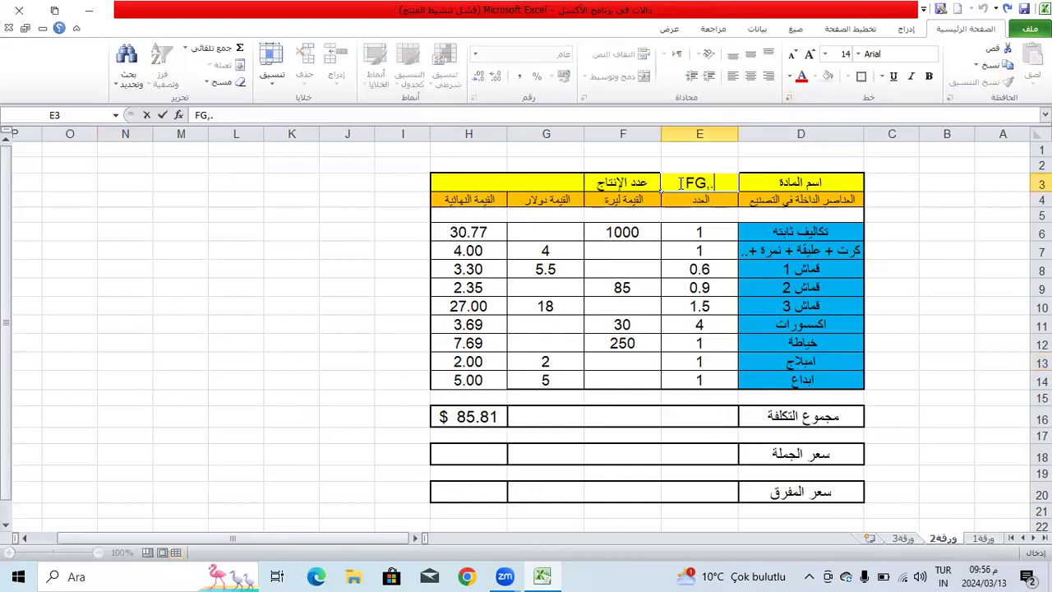
key(BackSpace)
key(BackSpace)
key(BackSpace)
key(BackSpace)
key(alt+shift)
text(بلوز نسائ\)
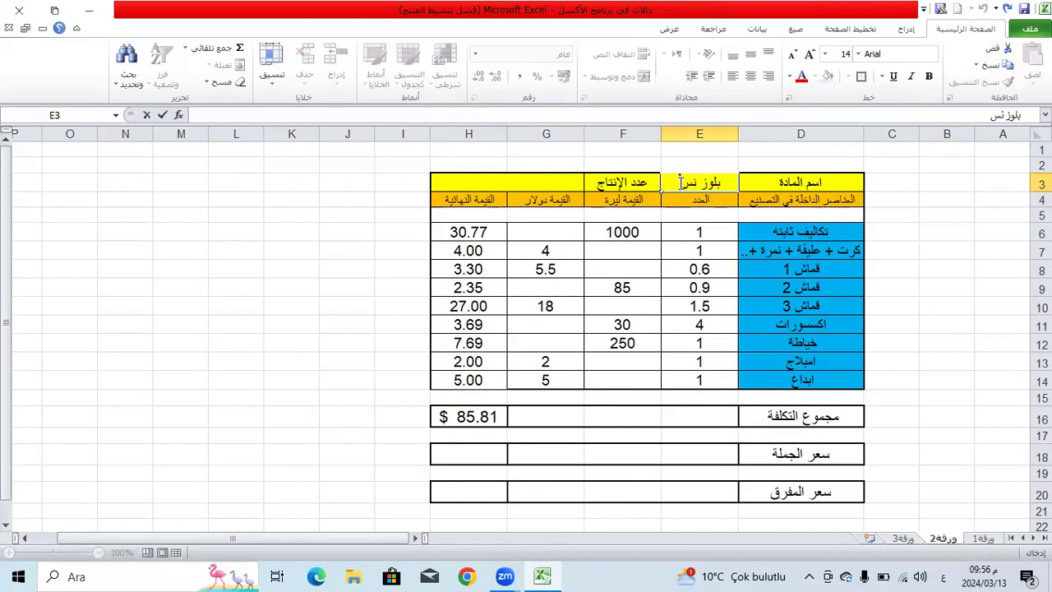
key(BackSpace)
key(BackSpace)
text(ئي صيفي)
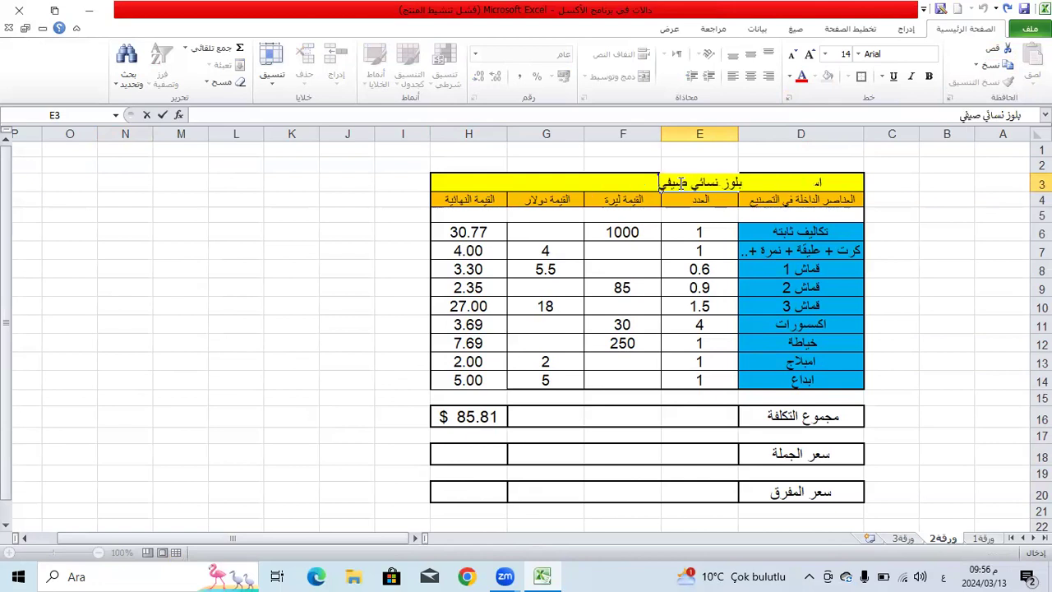
click(629, 288)
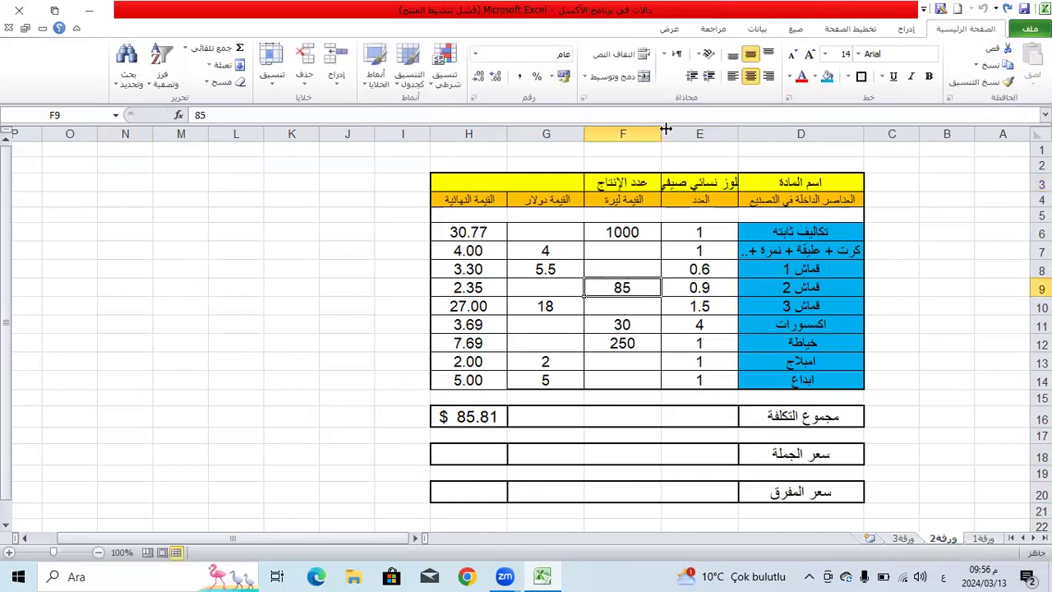
drag(661, 131, 646, 132)
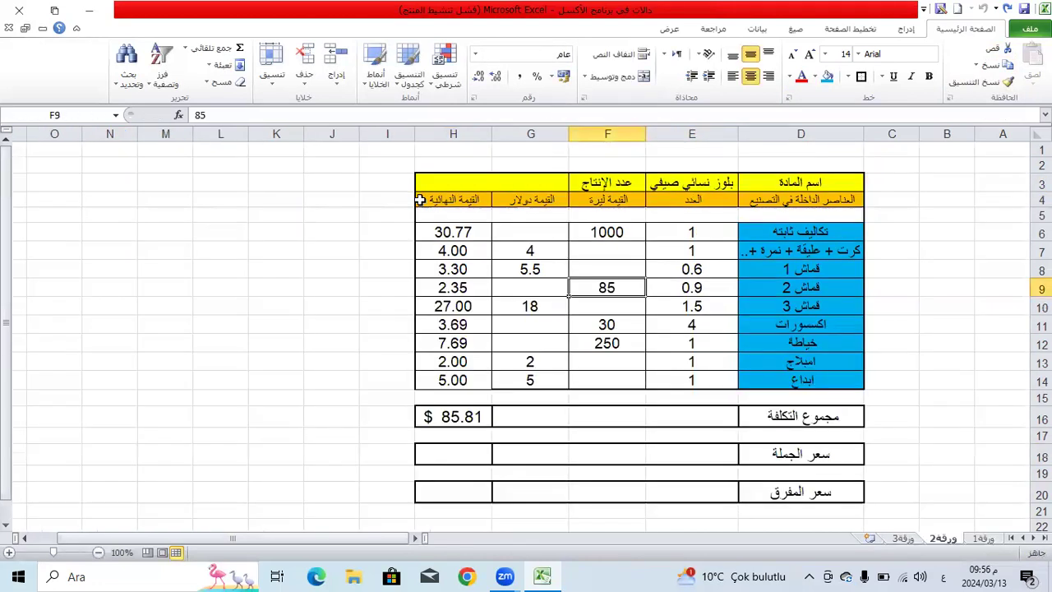
Enter the production count as 200 قطعة in the merged cell G3.
click(443, 183)
text(200)
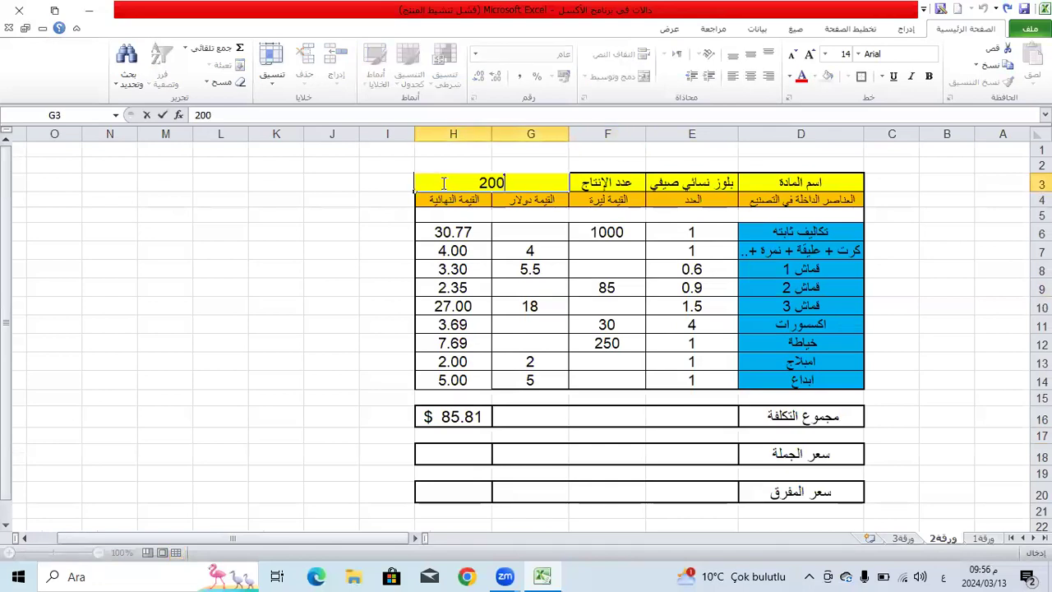
text( قطعة)
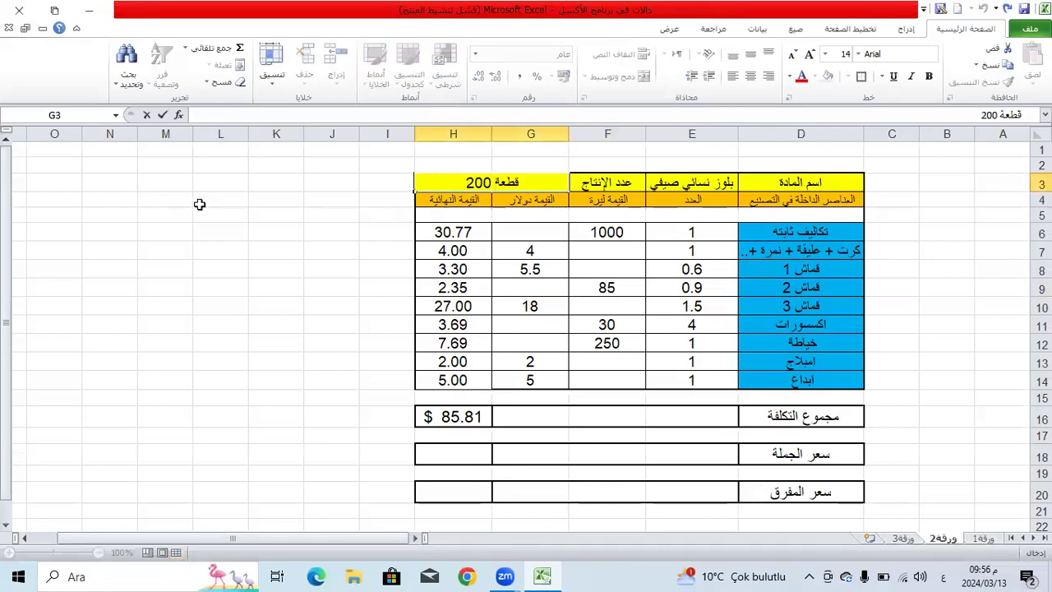
click(200, 202)
Unmerge cells G3:H3 and enter موديل 6005 in cell H3.
double_click(768, 181)
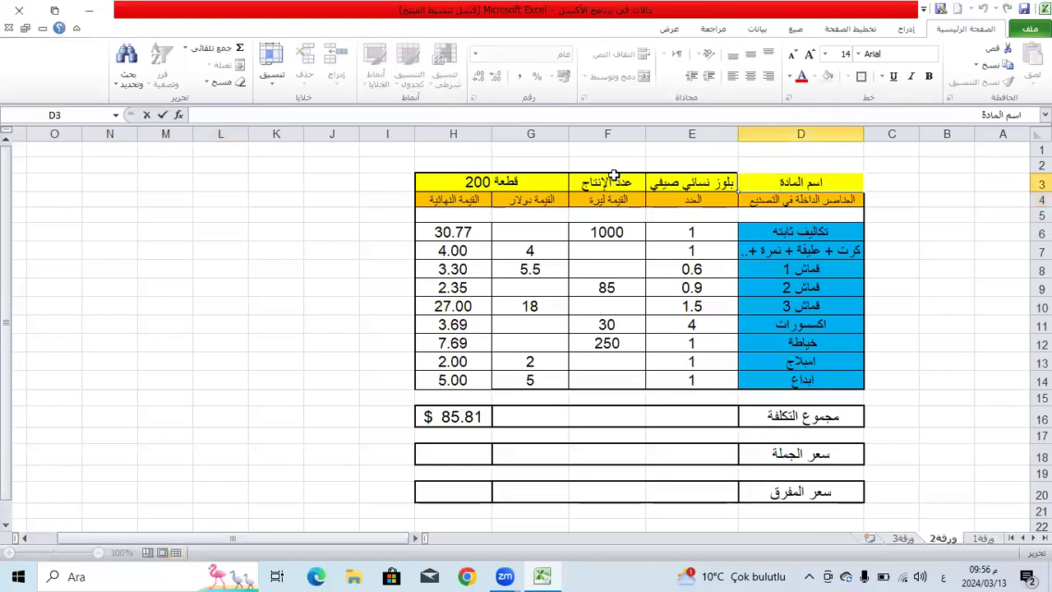
click(524, 177)
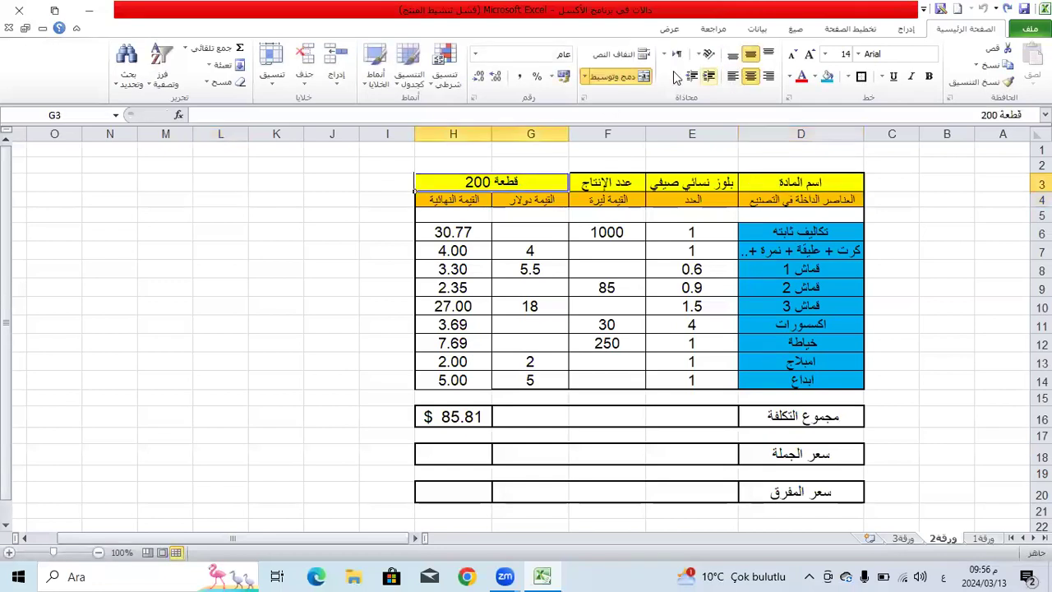
click(622, 76)
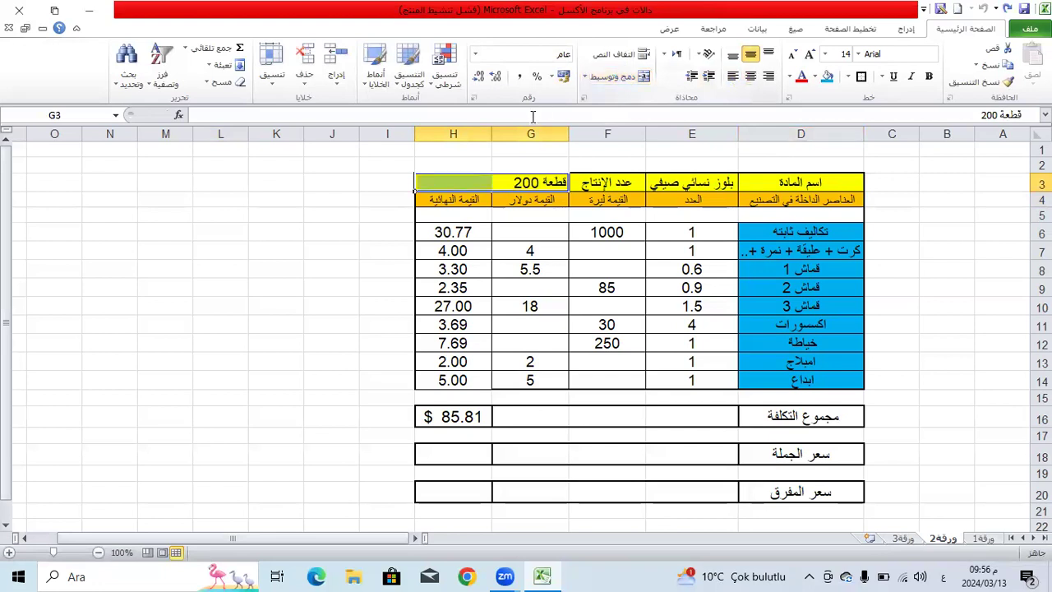
click(466, 181)
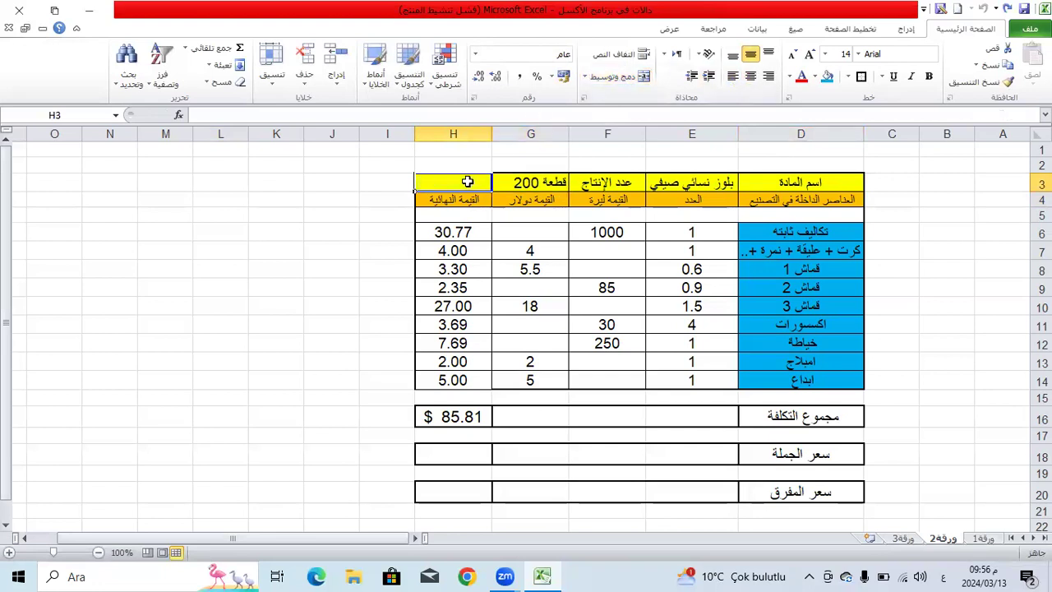
text(موديل 6005)
click(234, 218)
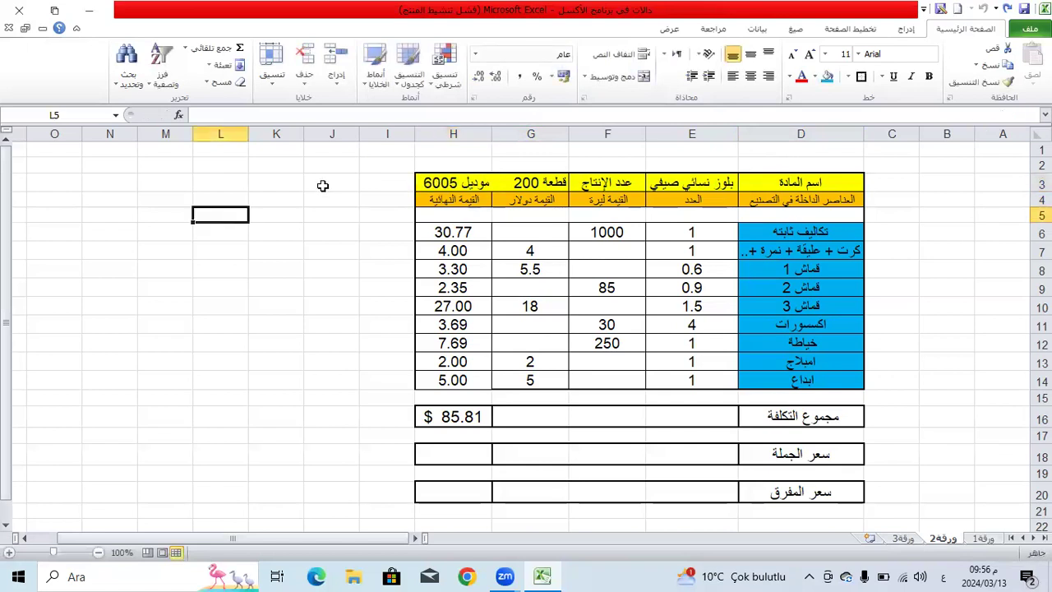
Apply a border around the model cell H3.
click(472, 184)
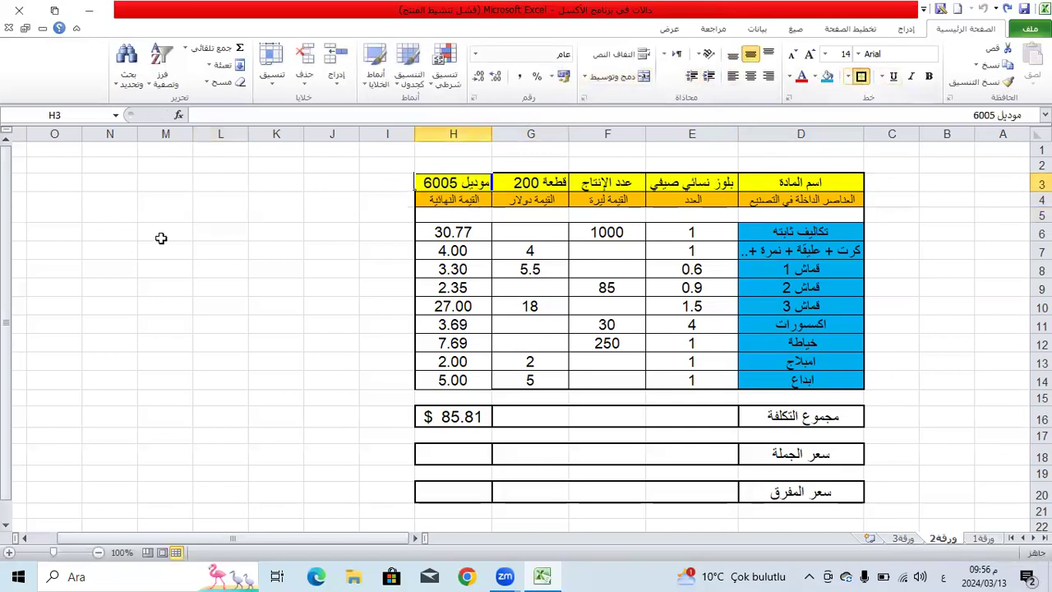
click(161, 237)
scroll(542, 263, down, 1)
scroll(615, 249, up, 1)
scroll(615, 250, down, 1)
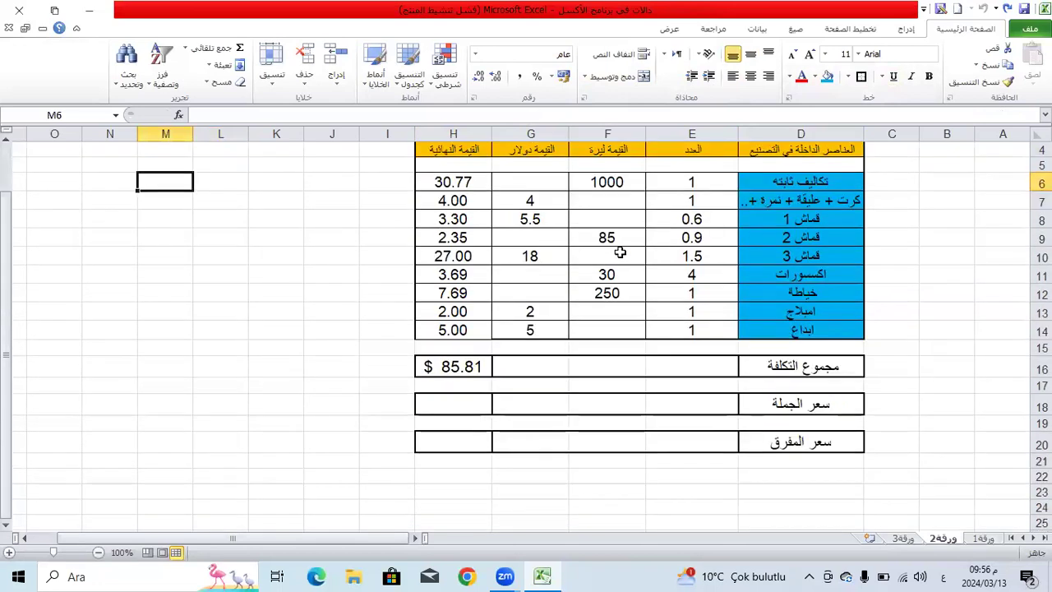
Enter the formula =SUM(H16*12) in the wholesale price cell H18 and widen column H to fit the amount.
click(474, 402)
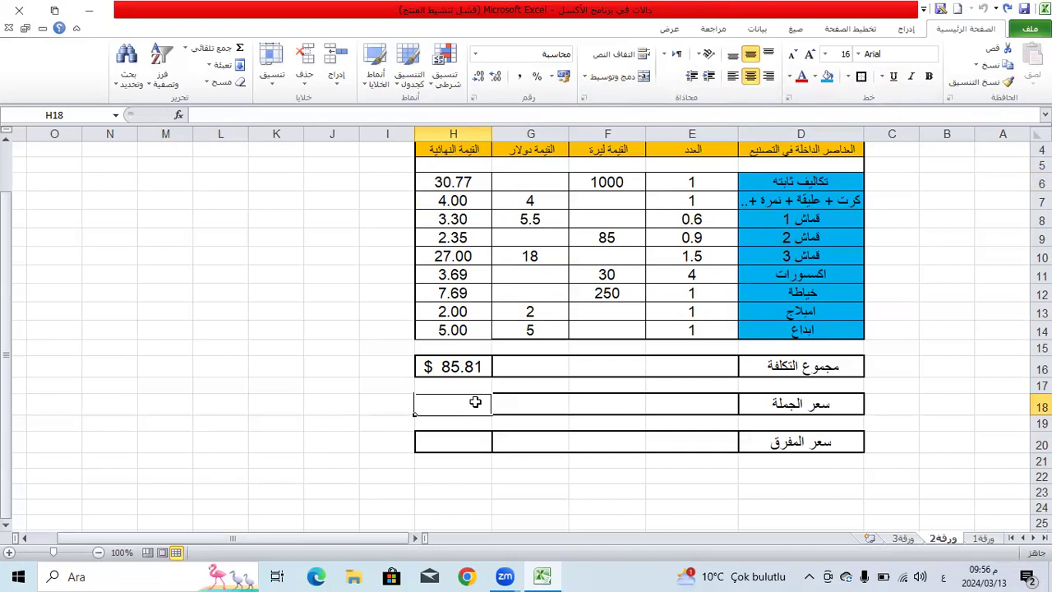
key(alt+shift)
text(=SUM()
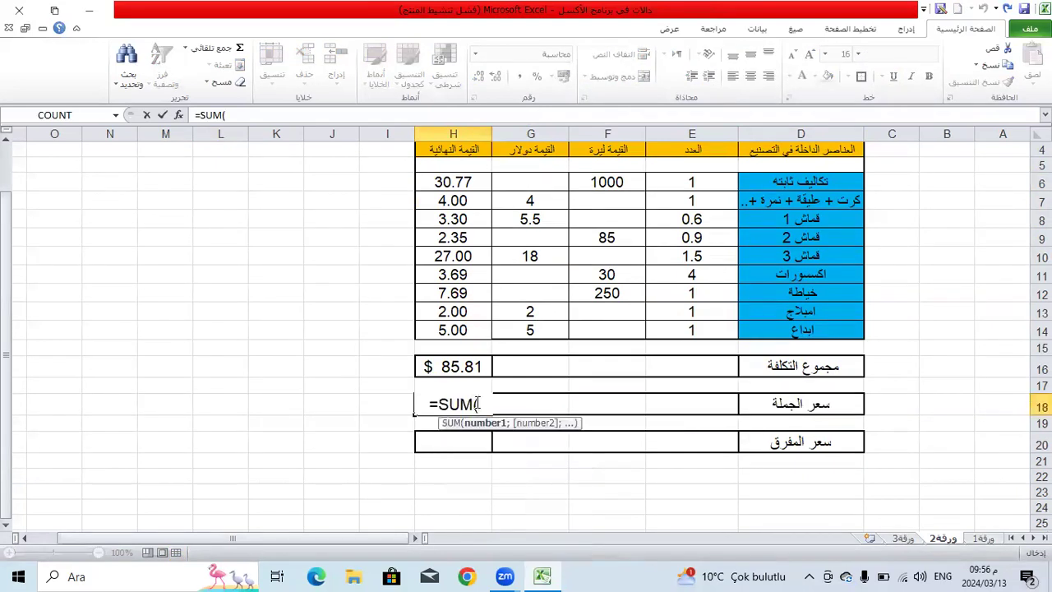
click(469, 370)
text(*12)
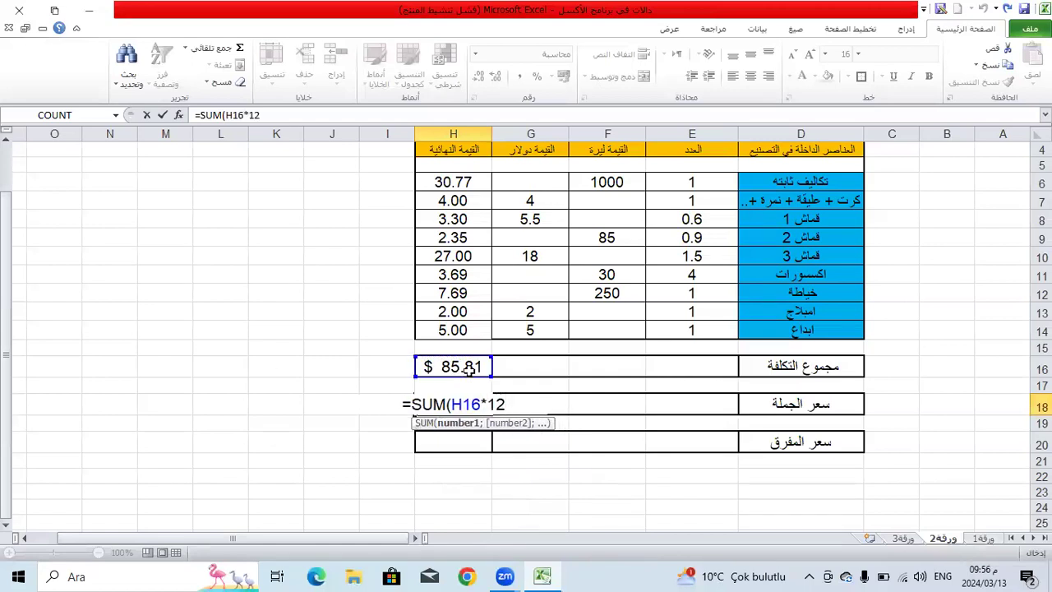
key(Return)
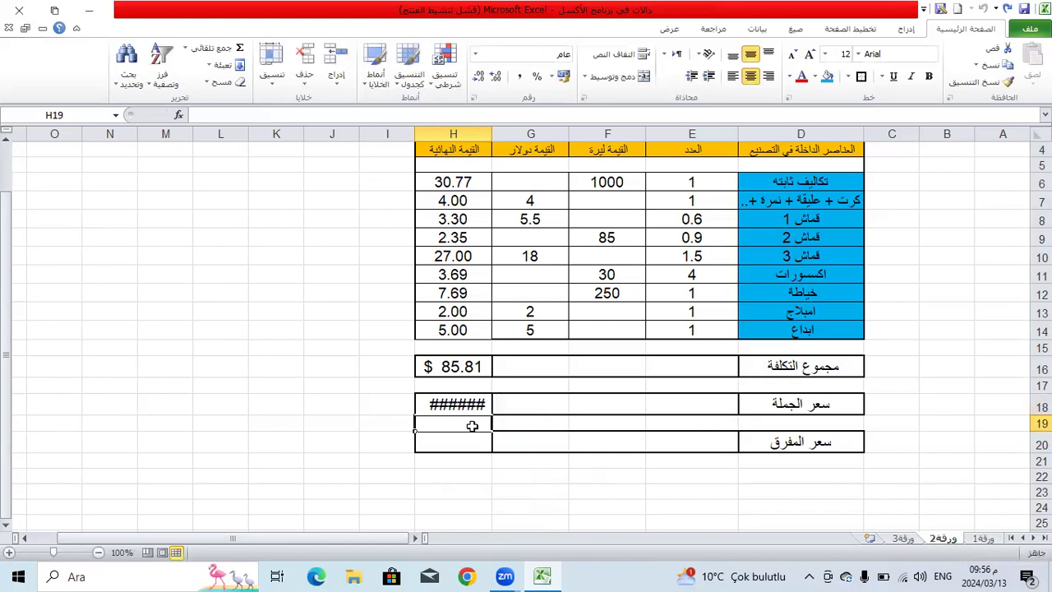
drag(418, 129, 402, 131)
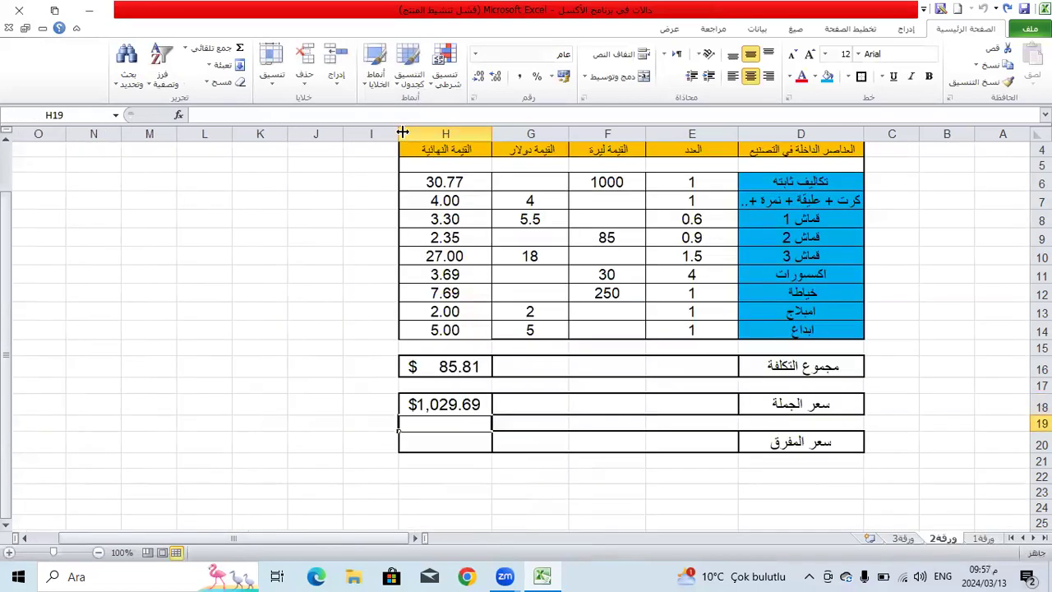
Change the multiplier in the wholesale price formula in H18 to 0.12.
click(444, 407)
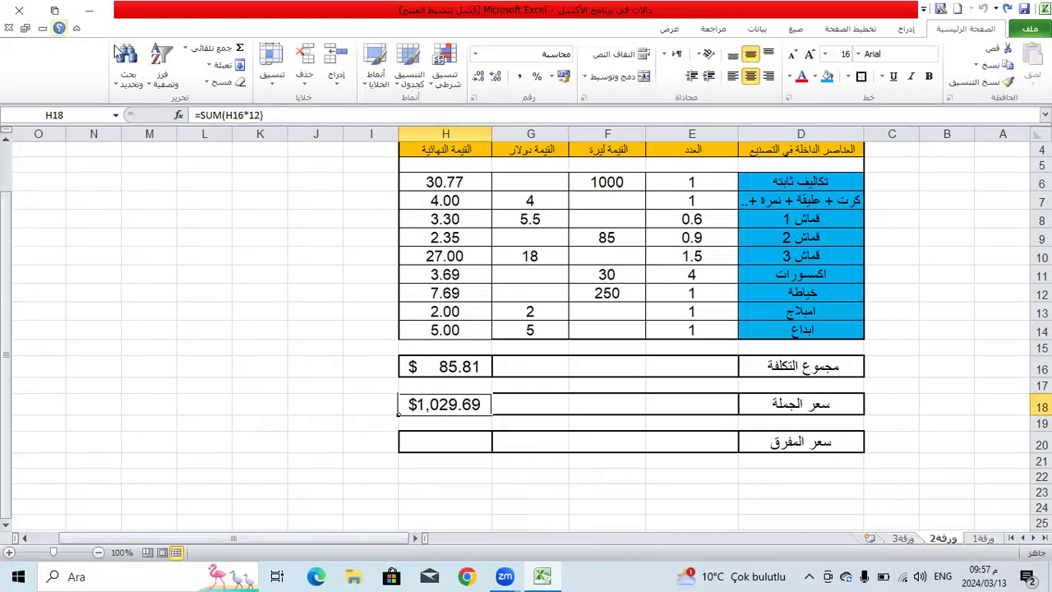
click(251, 115)
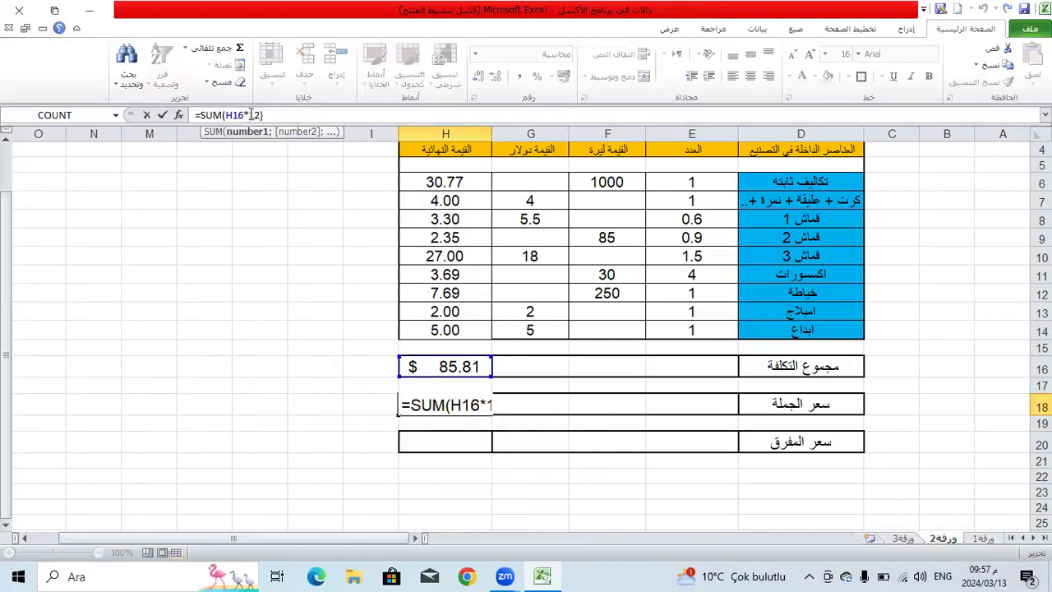
text(0.)
key(Return)
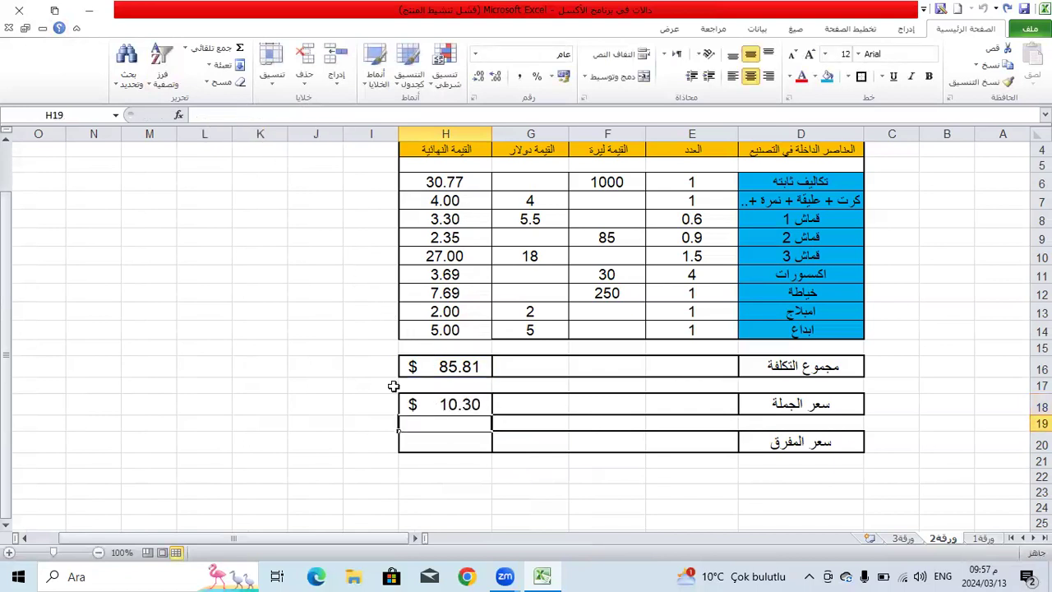
Correct the wholesale price formula in H18 to =SUM(H16*1.12) and recheck it.
key(Up)
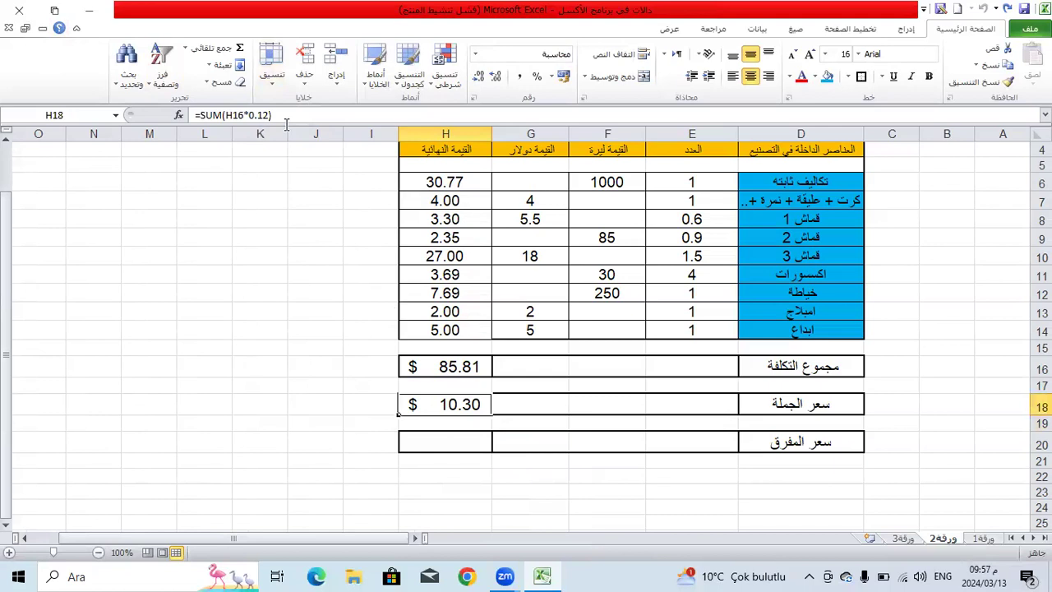
click(285, 118)
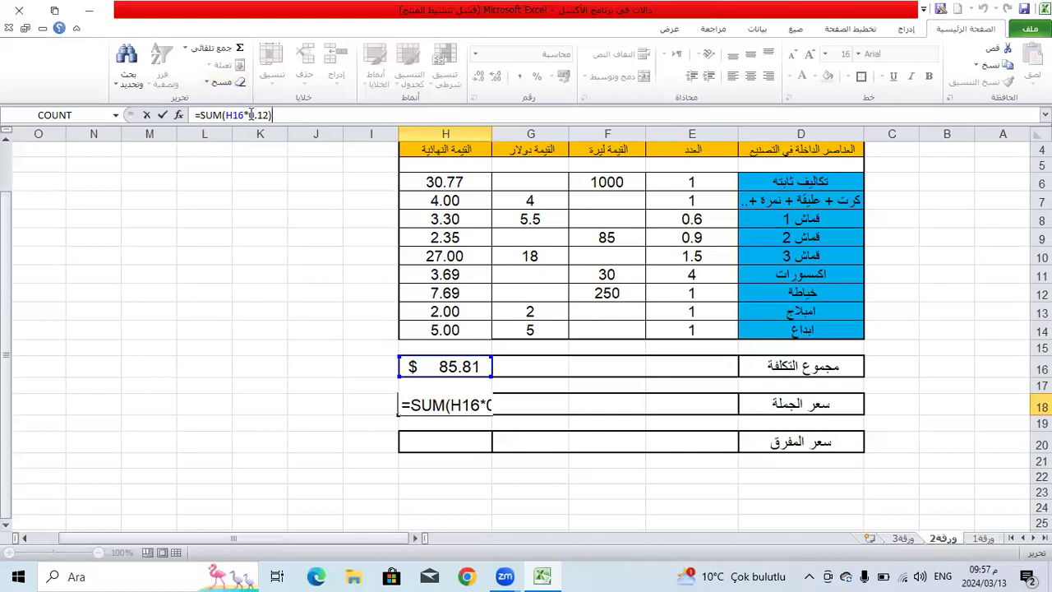
drag(249, 115, 256, 115)
text(1.)
key(Return)
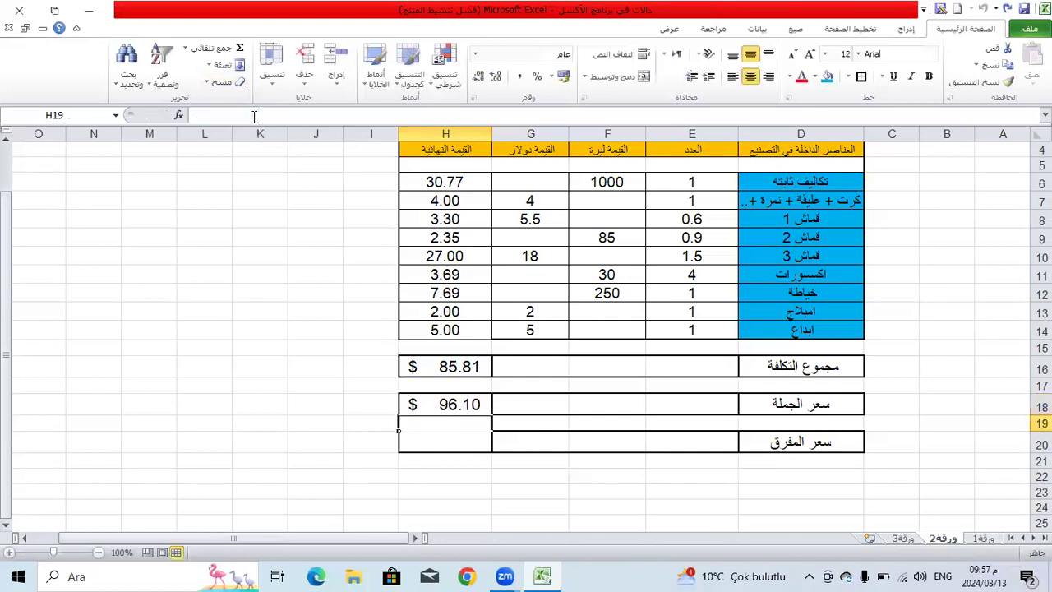
click(456, 400)
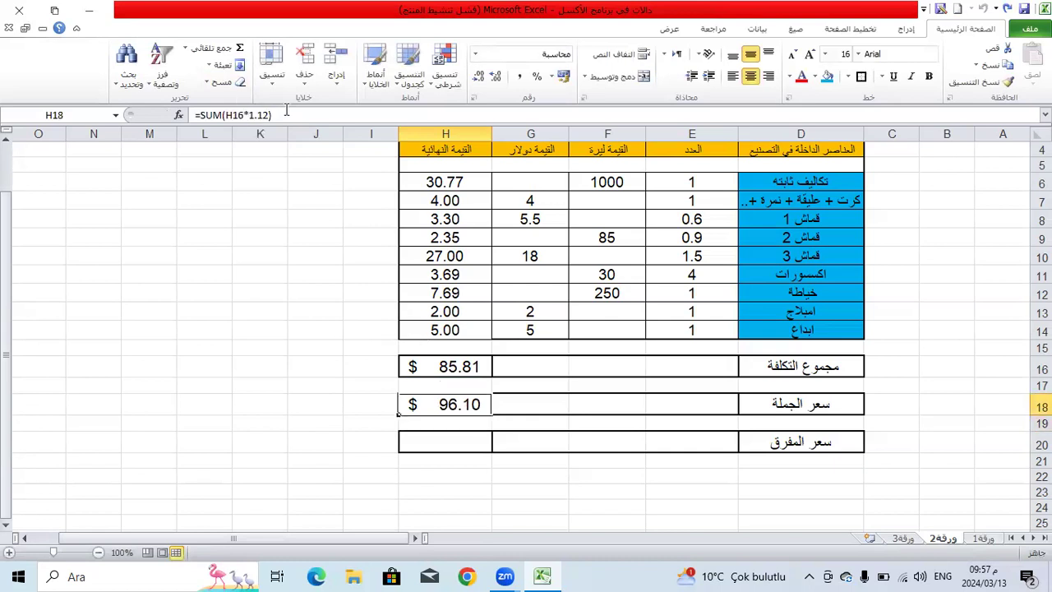
click(286, 111)
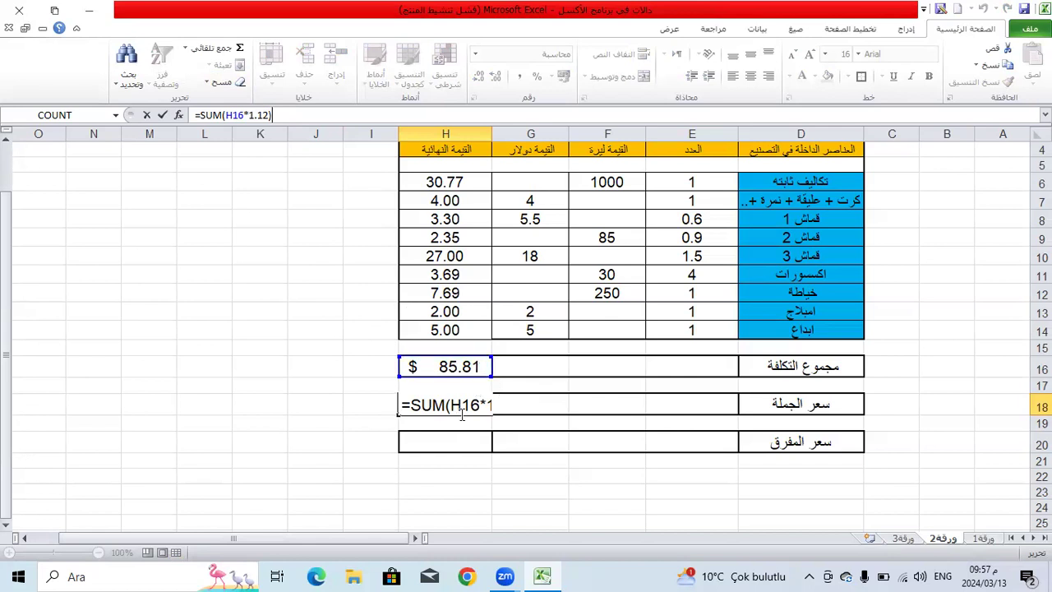
key(Return)
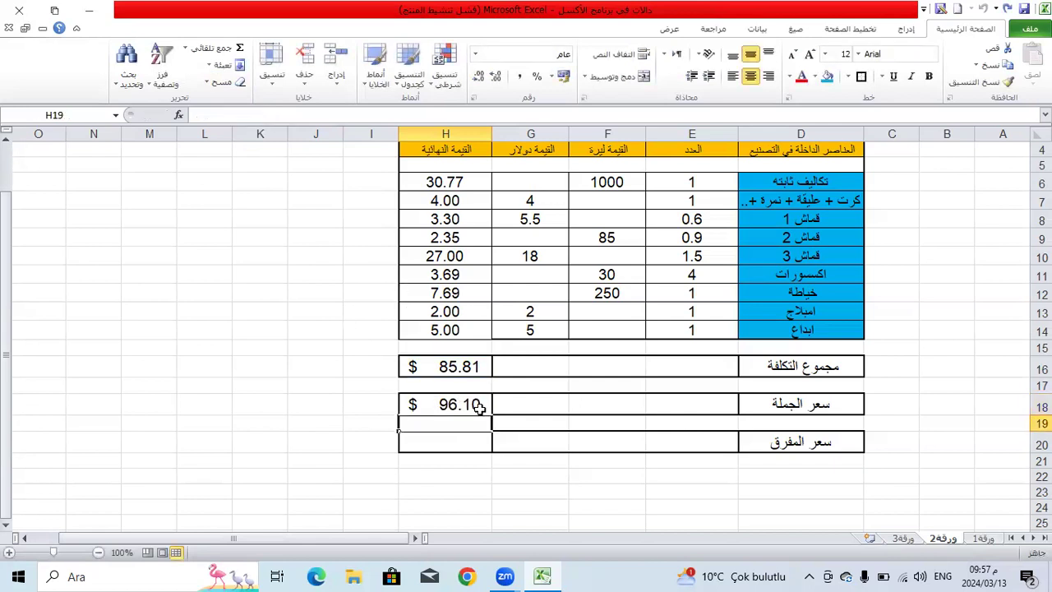
Calculate the retail price in H20 from the total cost with the formula =SUM(H16*1.2).
click(472, 439)
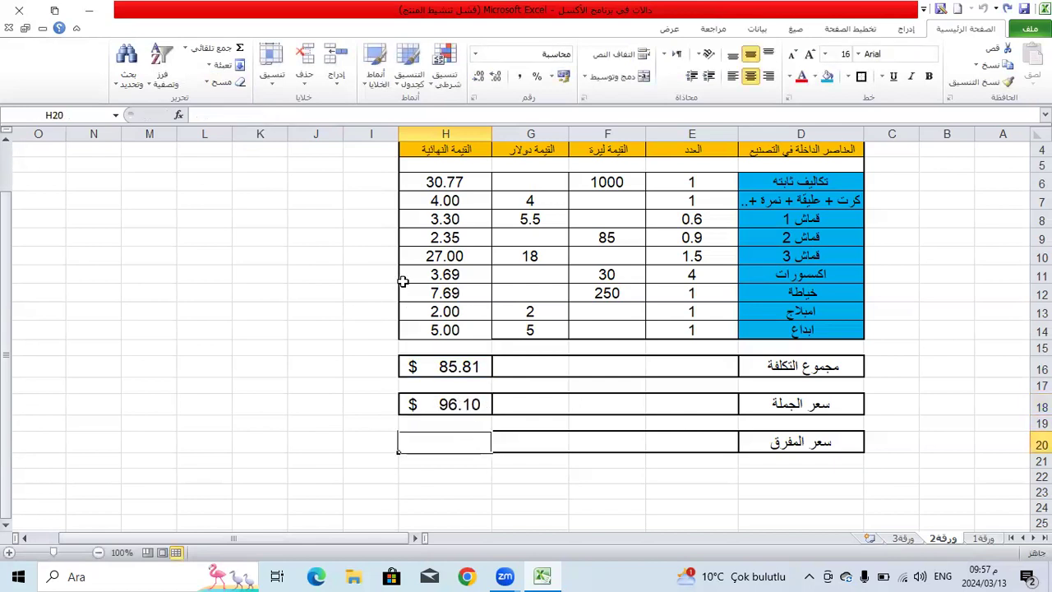
text(=SUM()
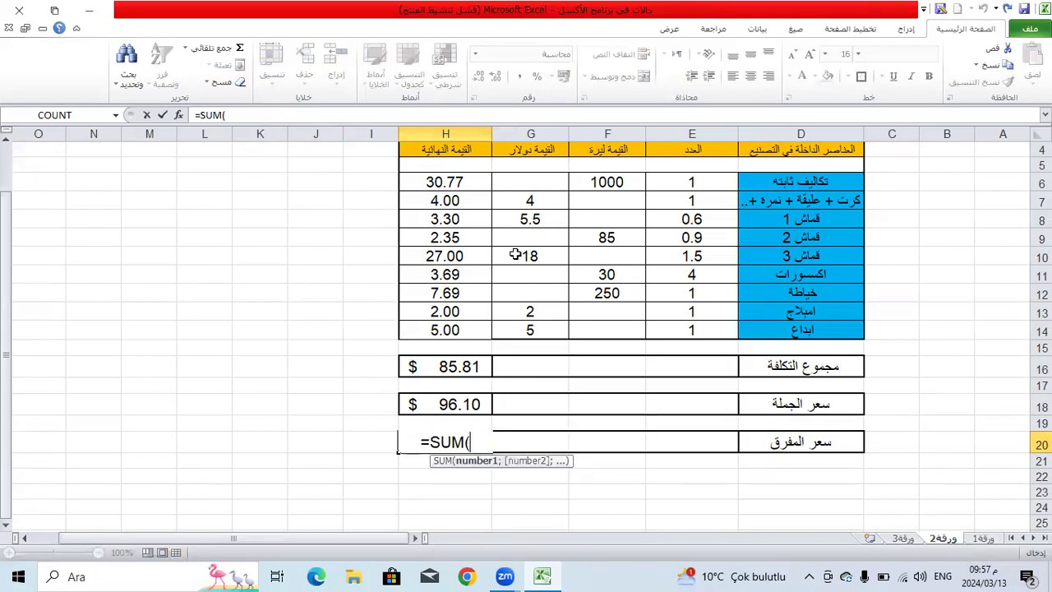
click(444, 366)
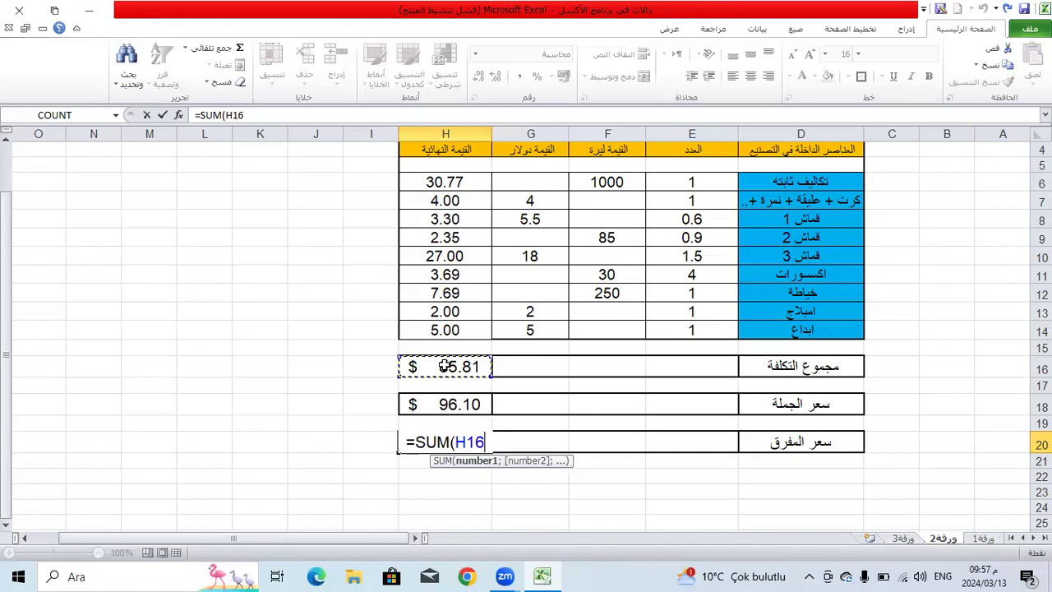
text(*1.2)
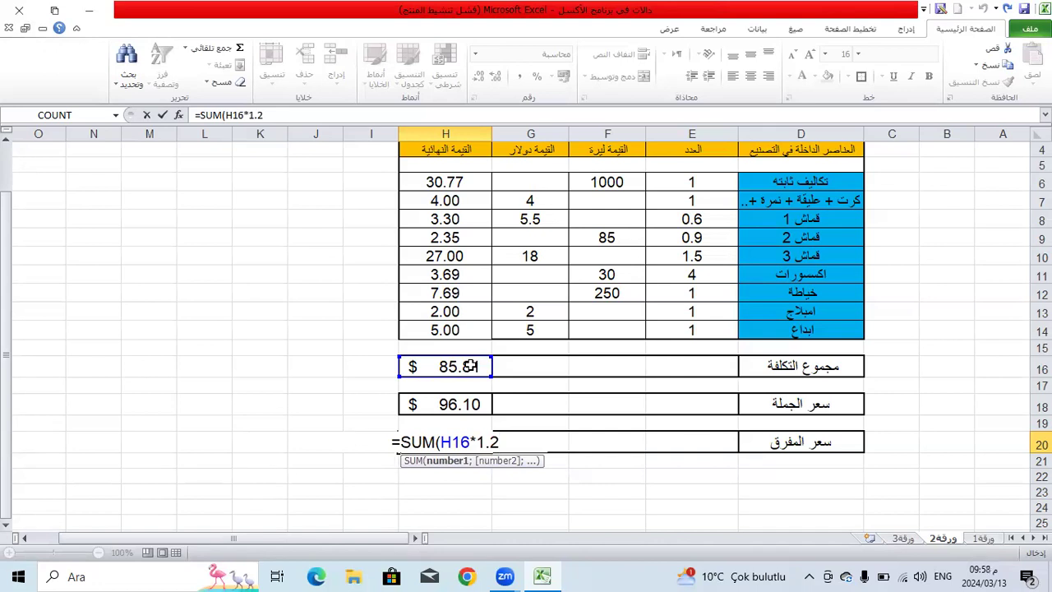
text(000000)
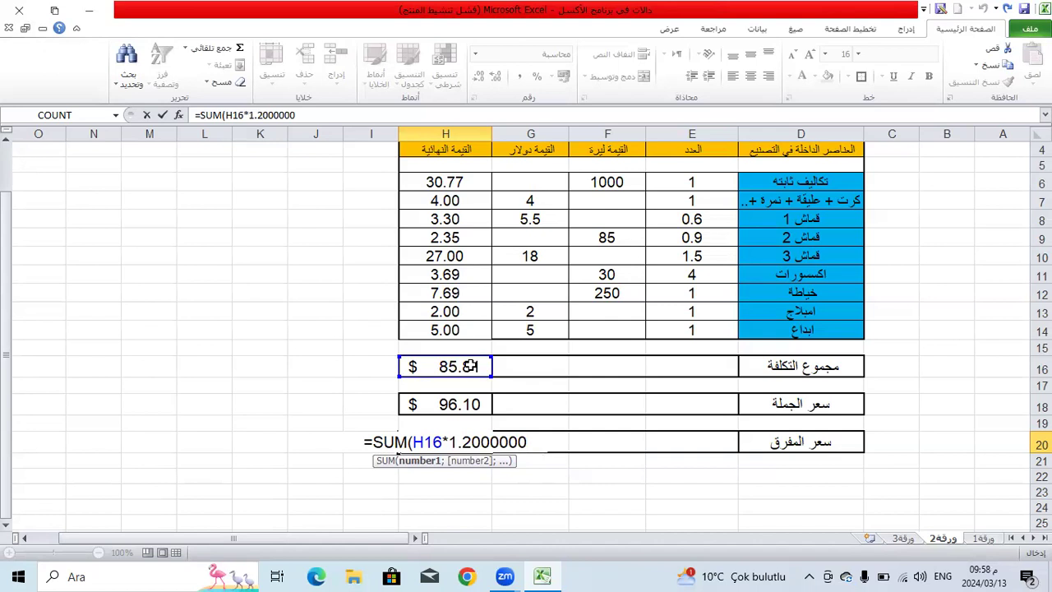
key(BackSpace)
key(BackSpace)
key(BackSpace)
key(BackSpace)
key(BackSpace)
key(BackSpace)
key(BackSpace)
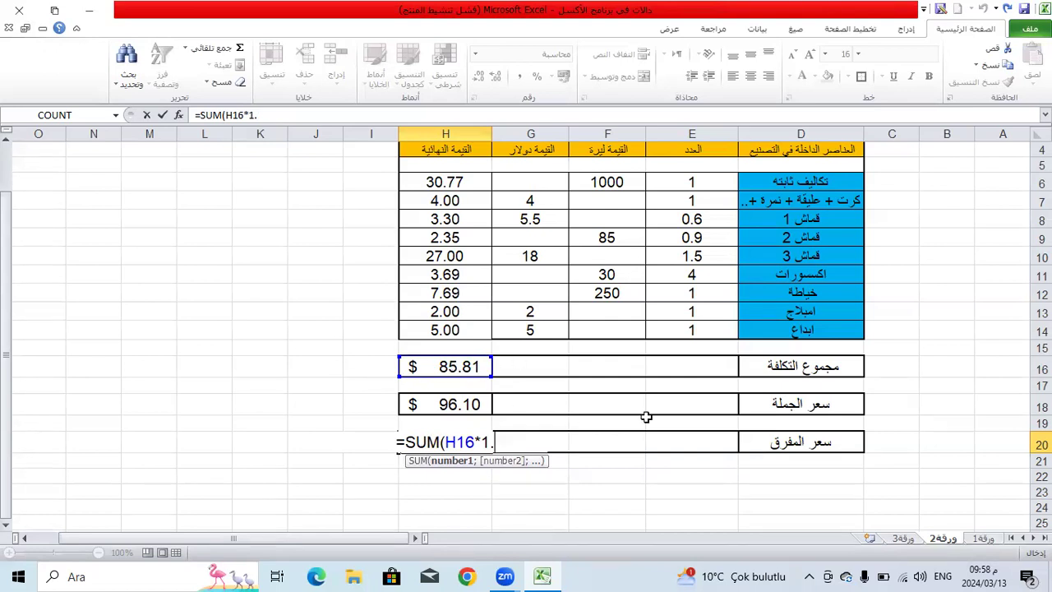
text(2)
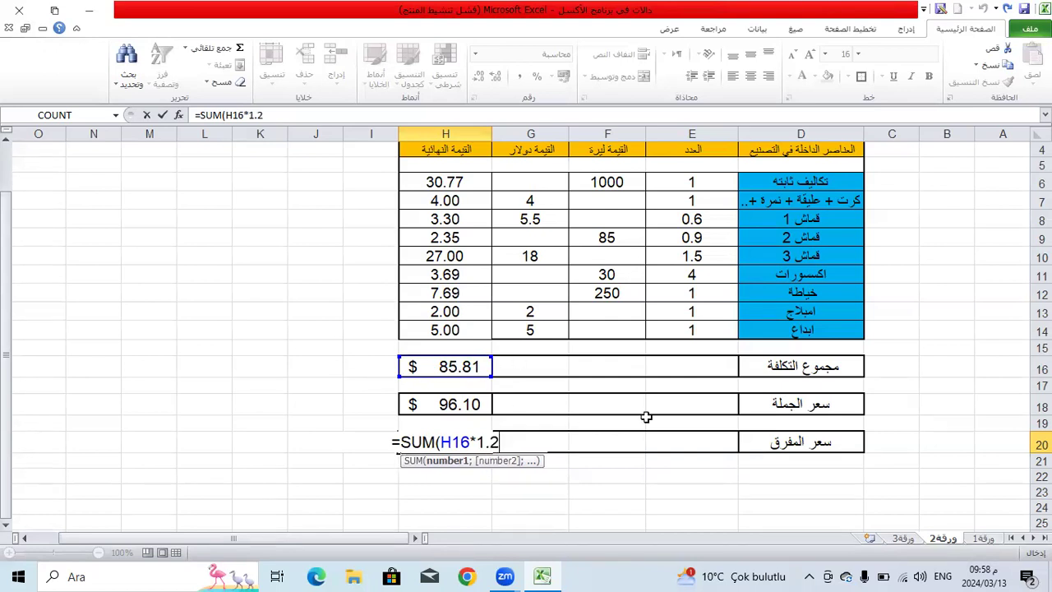
key(Return)
click(723, 423)
click(267, 411)
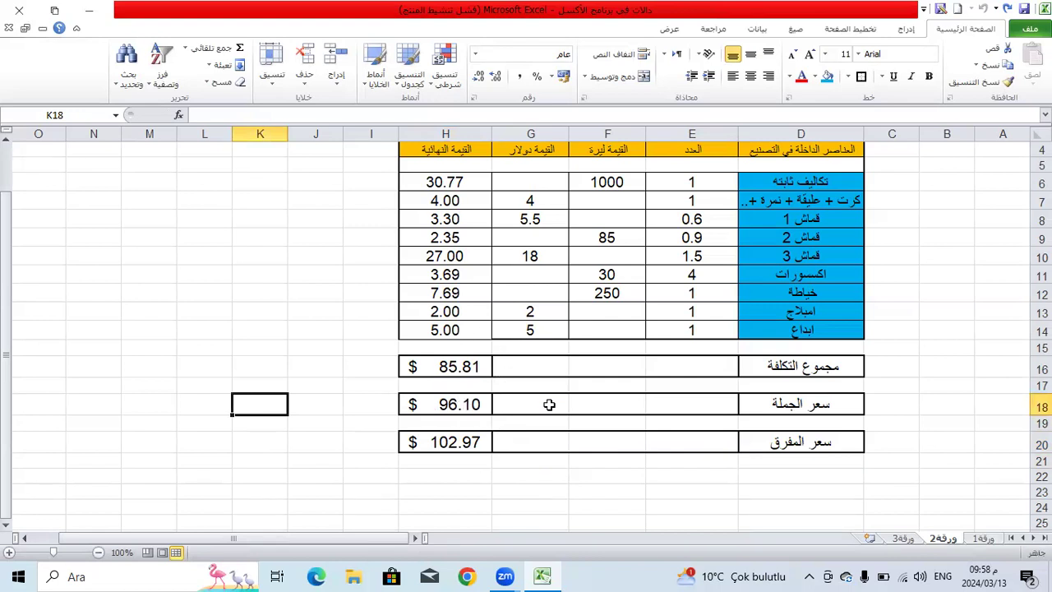
scroll(549, 404, up, 1)
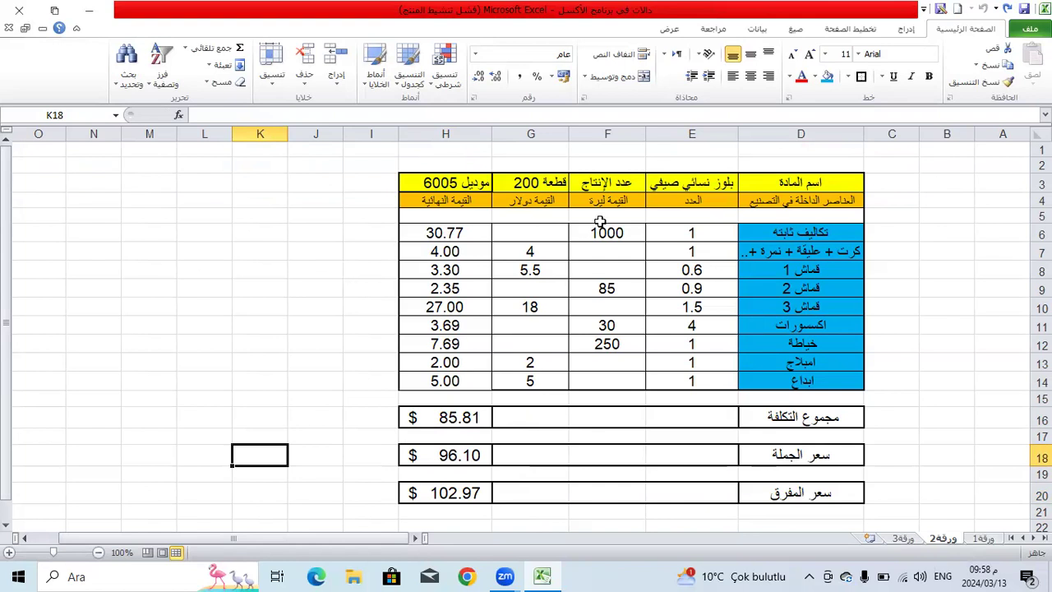
scroll(421, 243, down, 1)
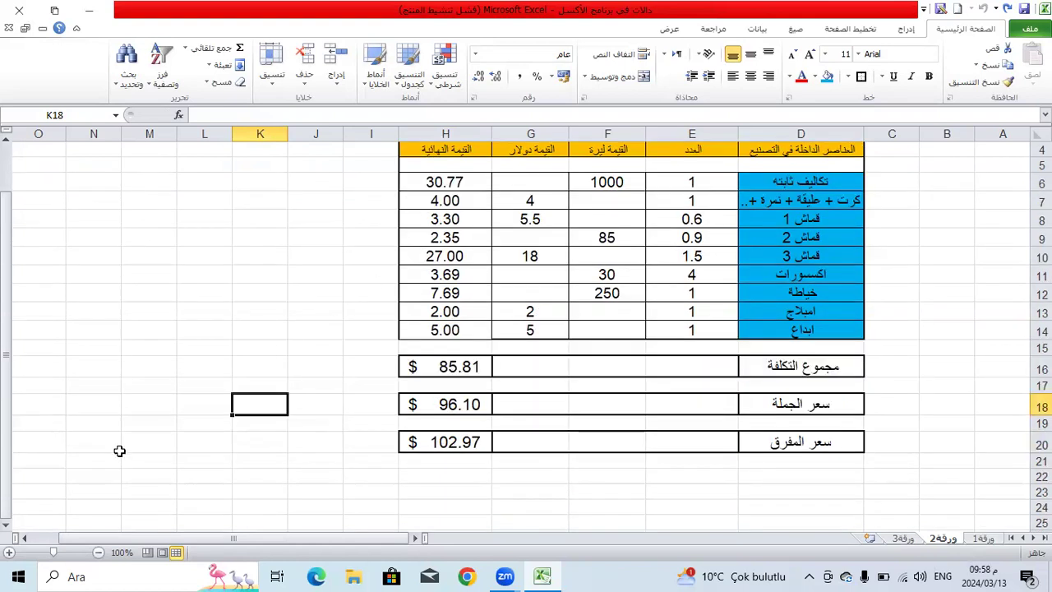
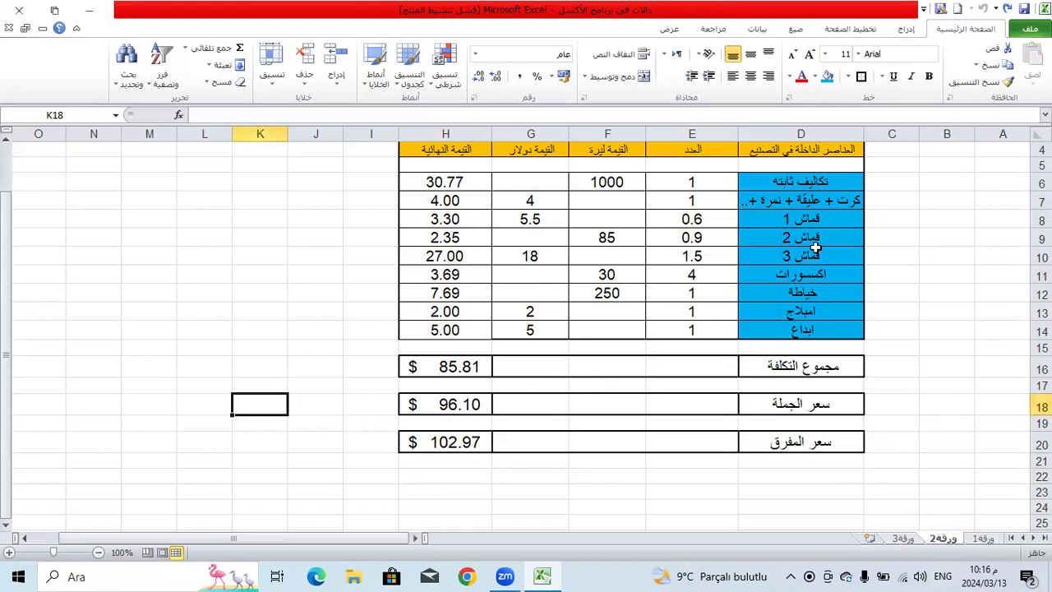
scroll(846, 234, up, 1)
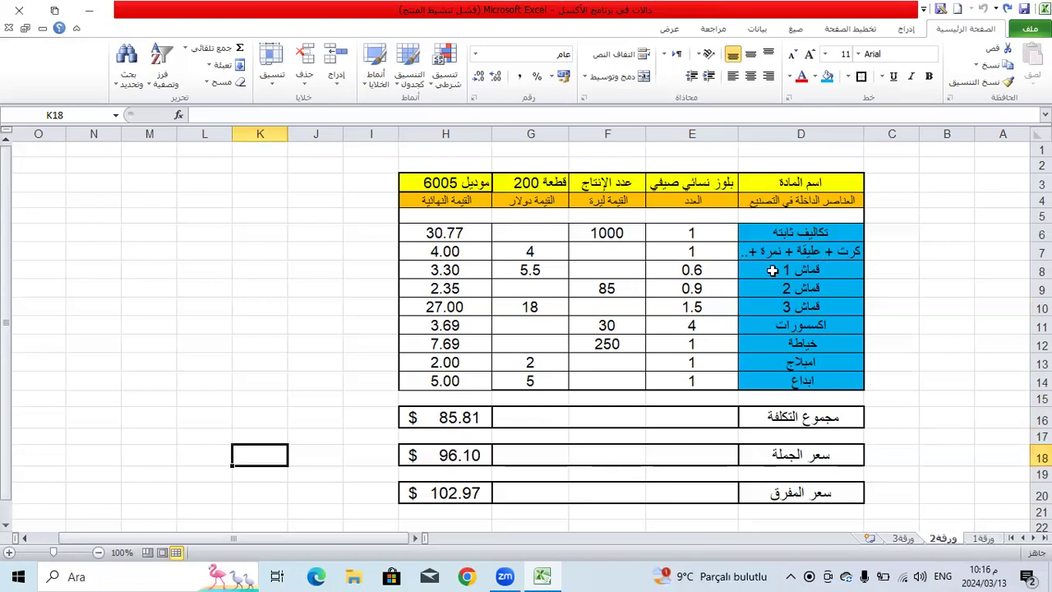
click(772, 271)
click(269, 281)
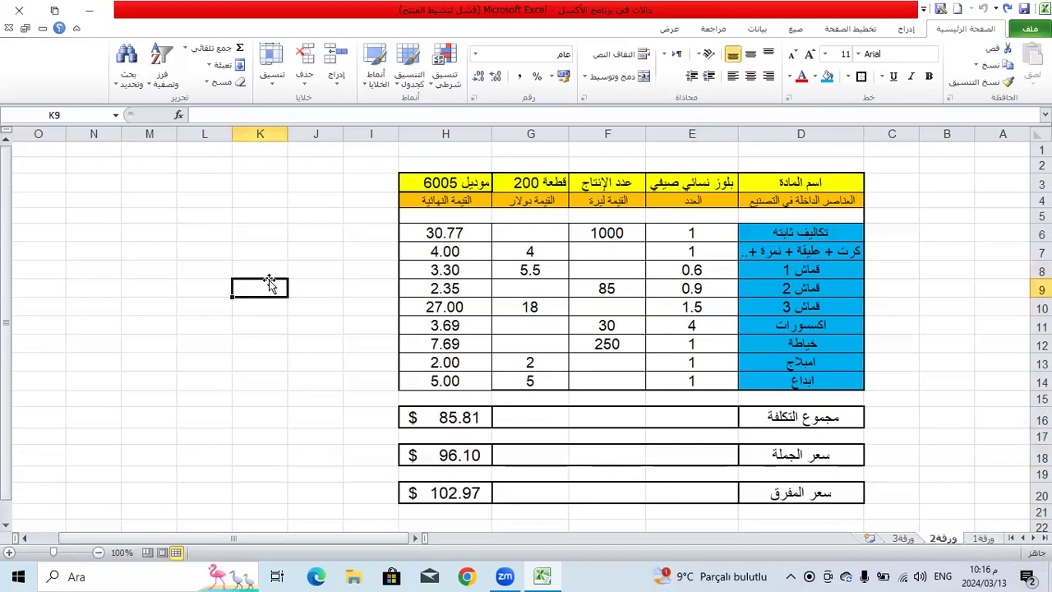
click(373, 312)
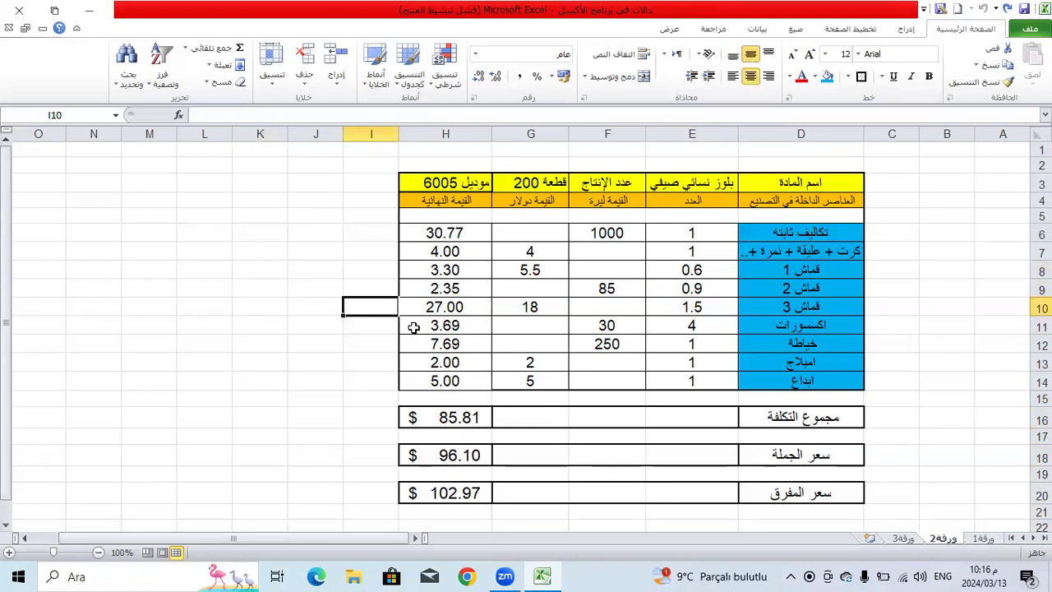
click(51, 320)
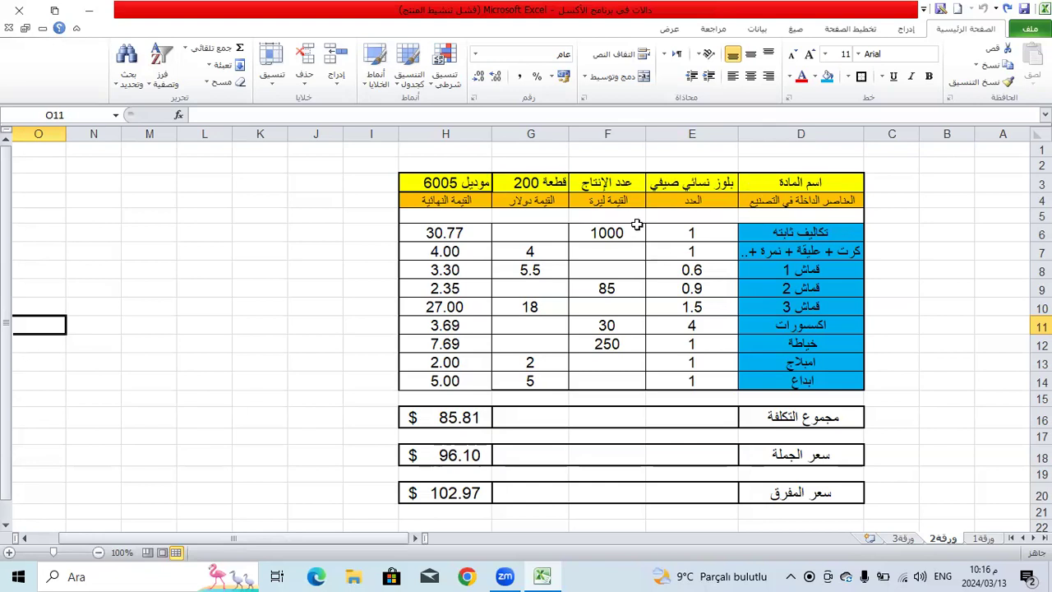
Examine the lira and dollar value columns of the cost table, covering F6:F12 and G7:G14.
click(558, 199)
click(598, 204)
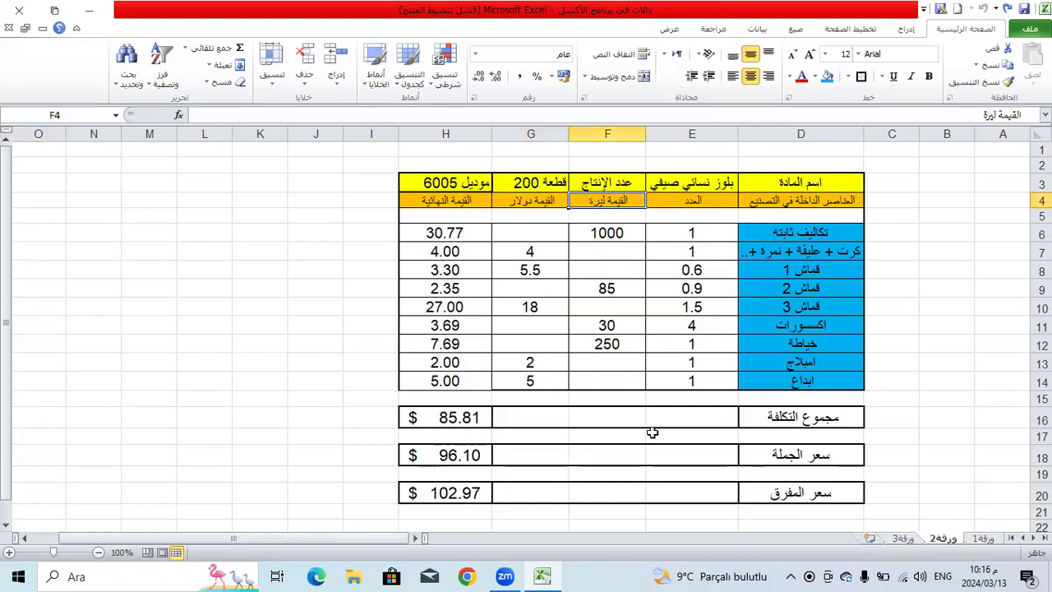
drag(593, 230, 621, 343)
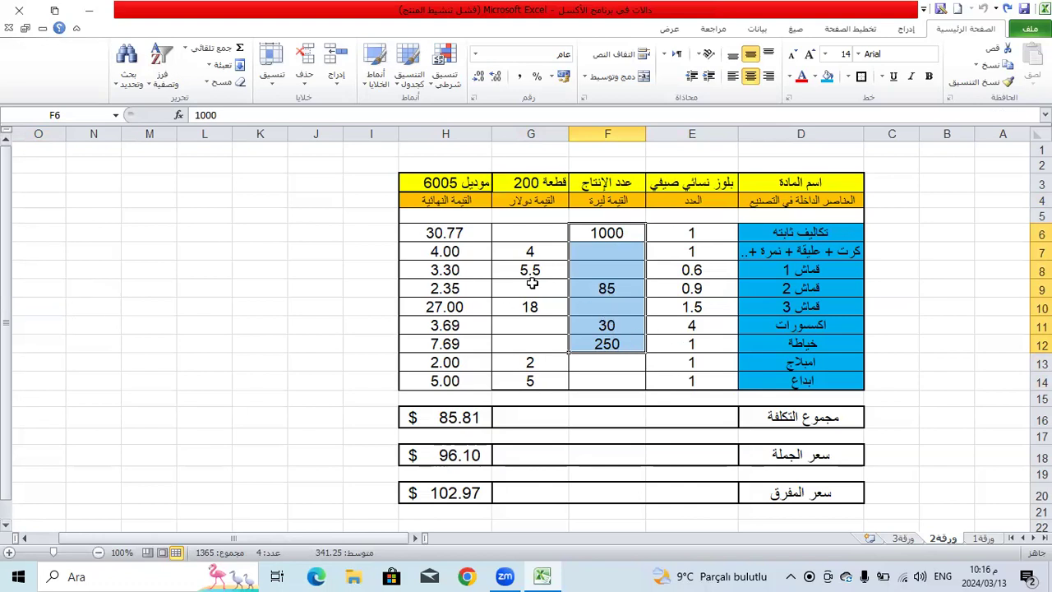
drag(545, 251, 552, 367)
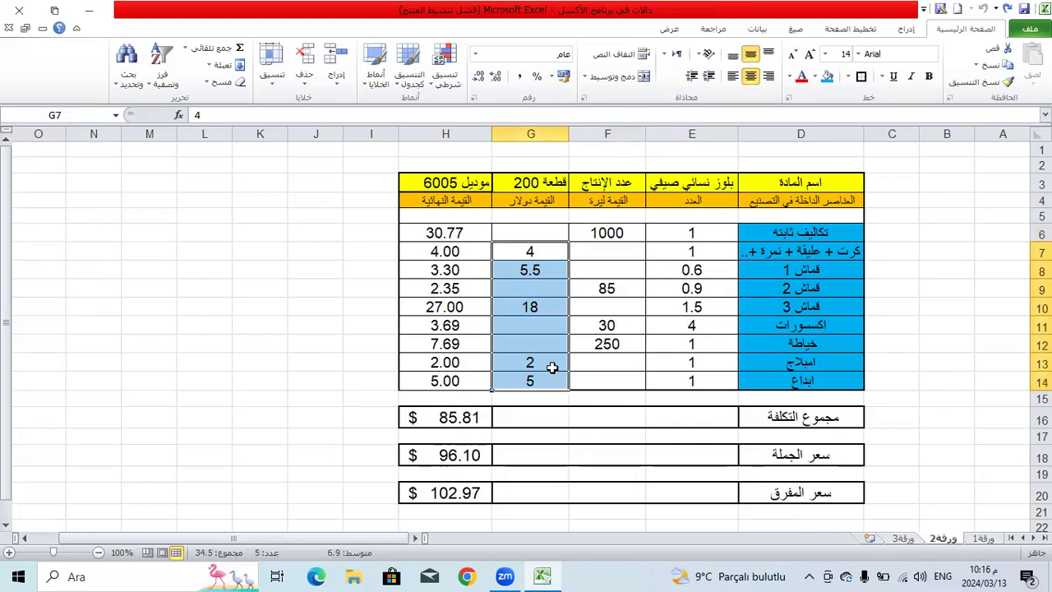
click(284, 307)
scroll(462, 331, down, 1)
scroll(462, 331, up, 1)
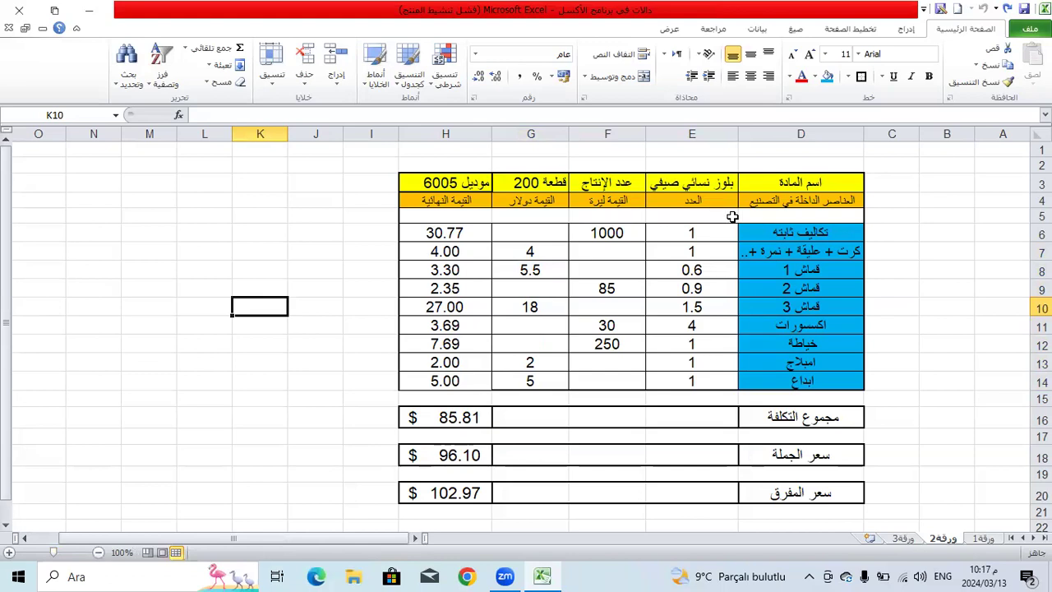
Copy the complete cost table D3:H20 and paste the duplicate below it starting at D25.
drag(803, 183, 430, 449)
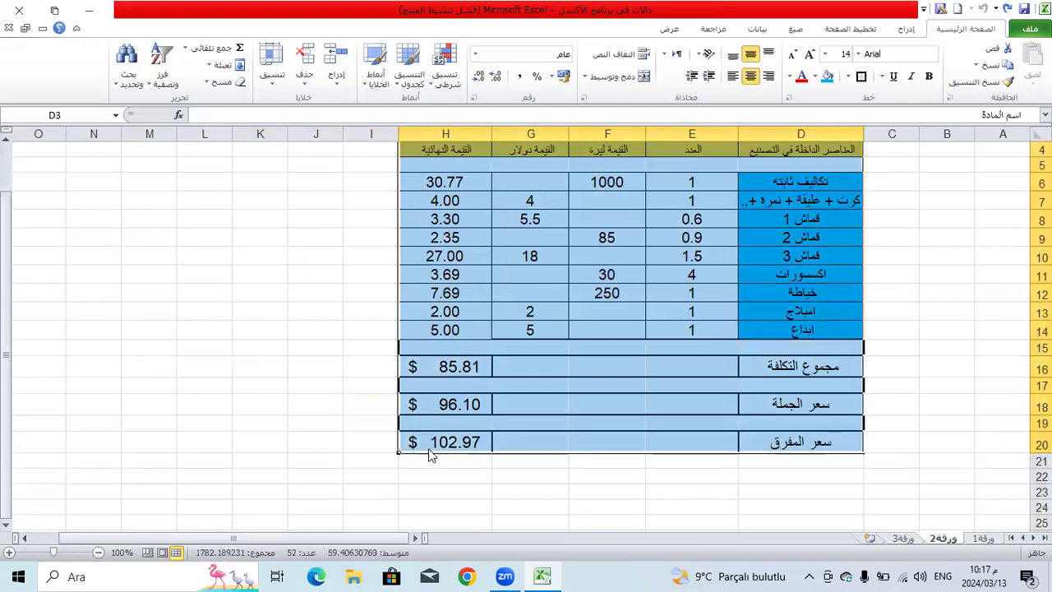
key(ctrl+c)
scroll(570, 436, down, 2)
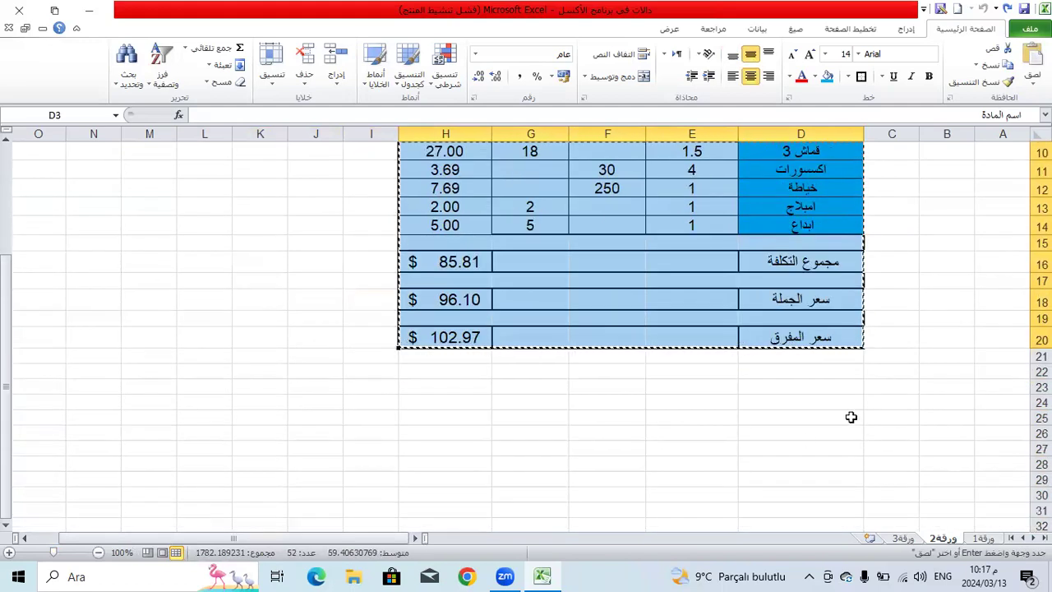
click(852, 419)
key(ctrl+v)
scroll(859, 200, up, 2)
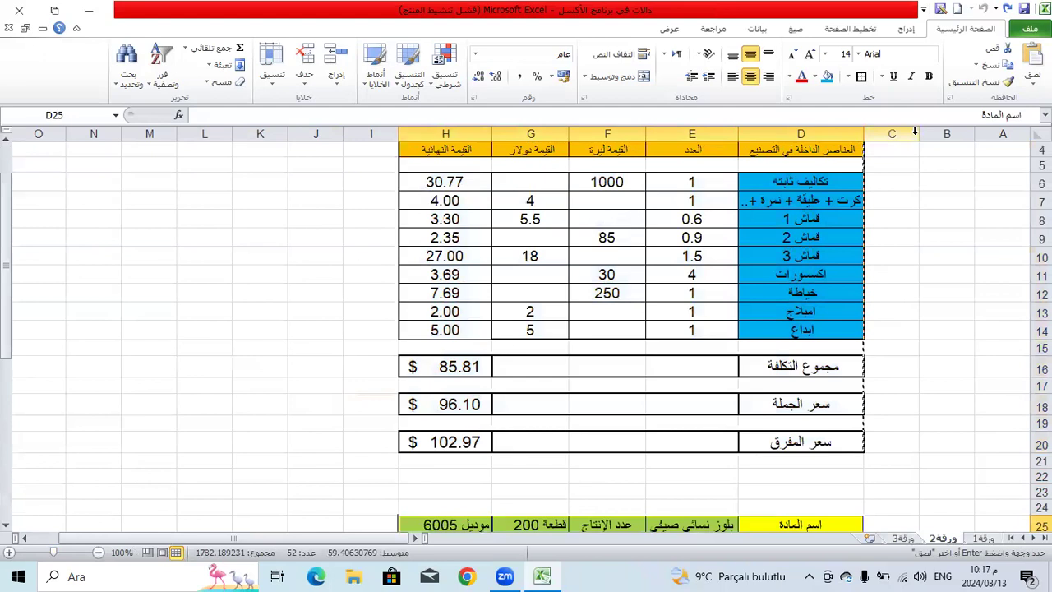
Delete the three empty columns A to C beside the cost tables.
drag(893, 150, 1002, 518)
key(ctrl+space)
key(ctrl+minus)
click(425, 273)
scroll(501, 226, up, 1)
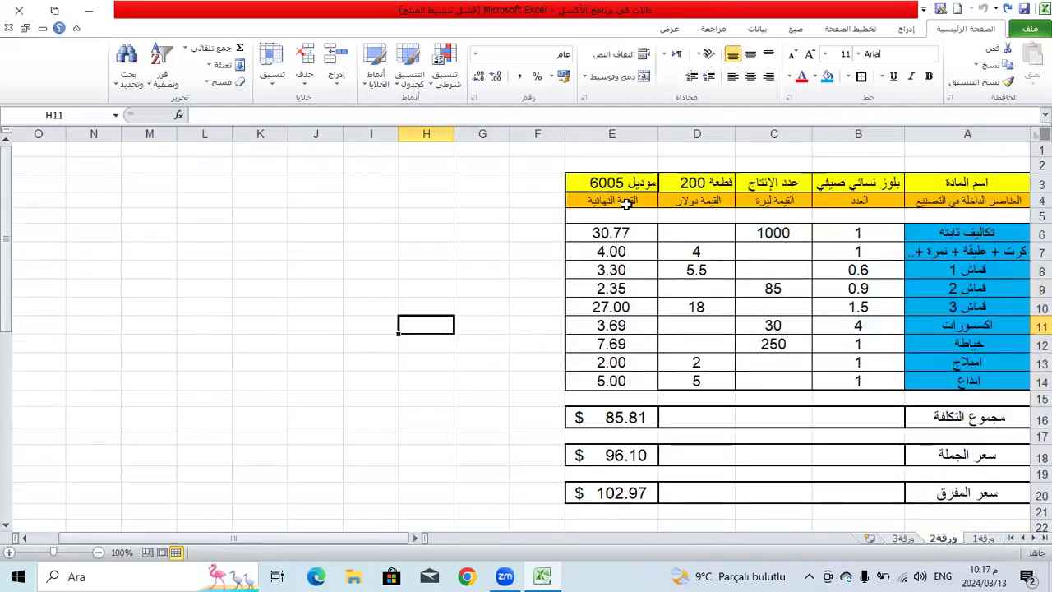
Clear the quantities and the lira and dollar values in B28:D36 of the duplicated table.
scroll(600, 174, down, 3)
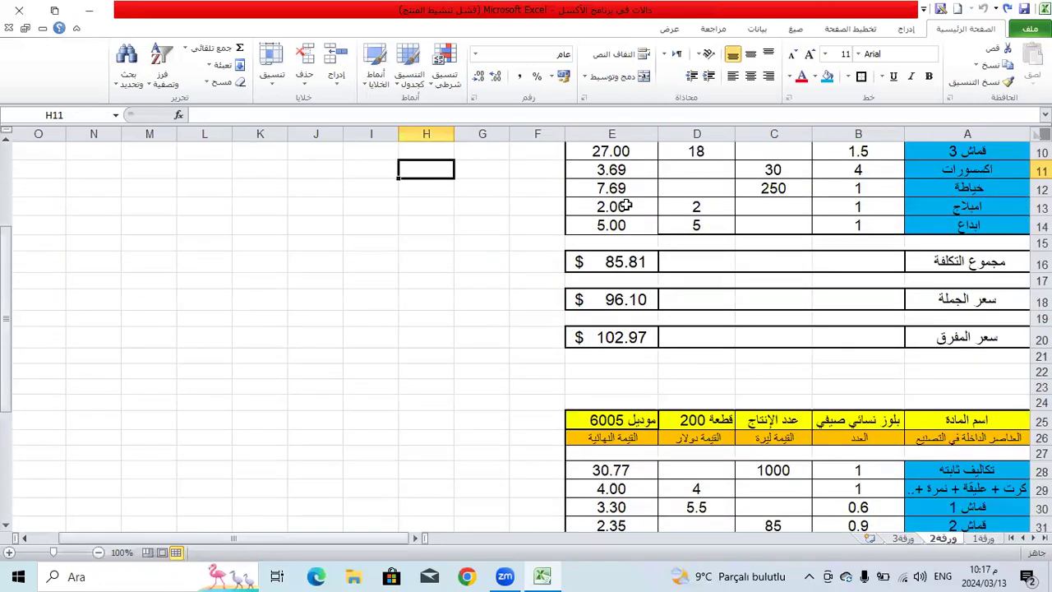
scroll(882, 205, down, 4)
scroll(909, 271, up, 1)
drag(846, 302, 710, 446)
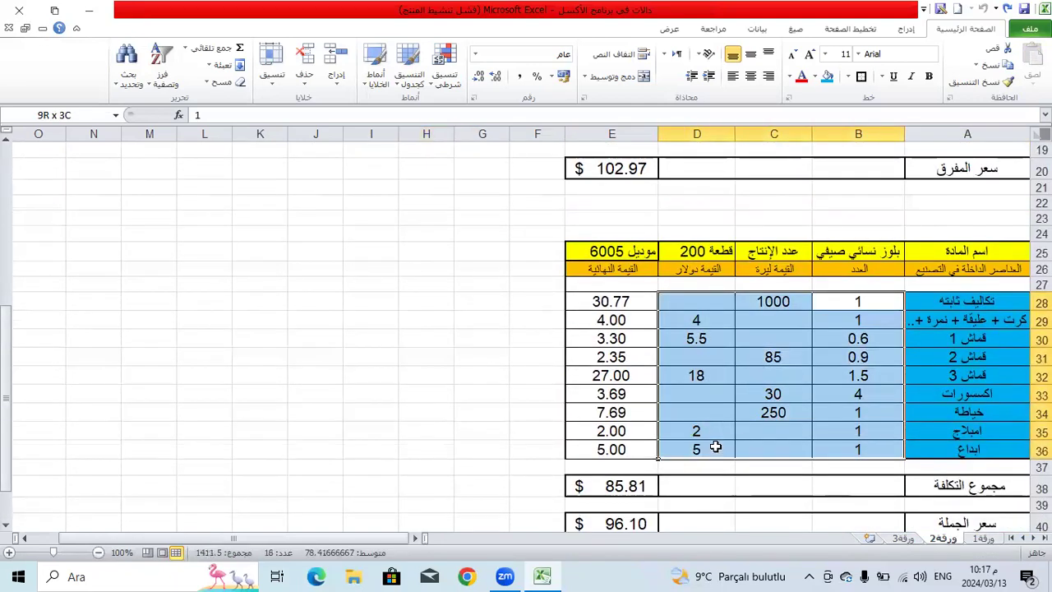
key(Delete)
click(261, 323)
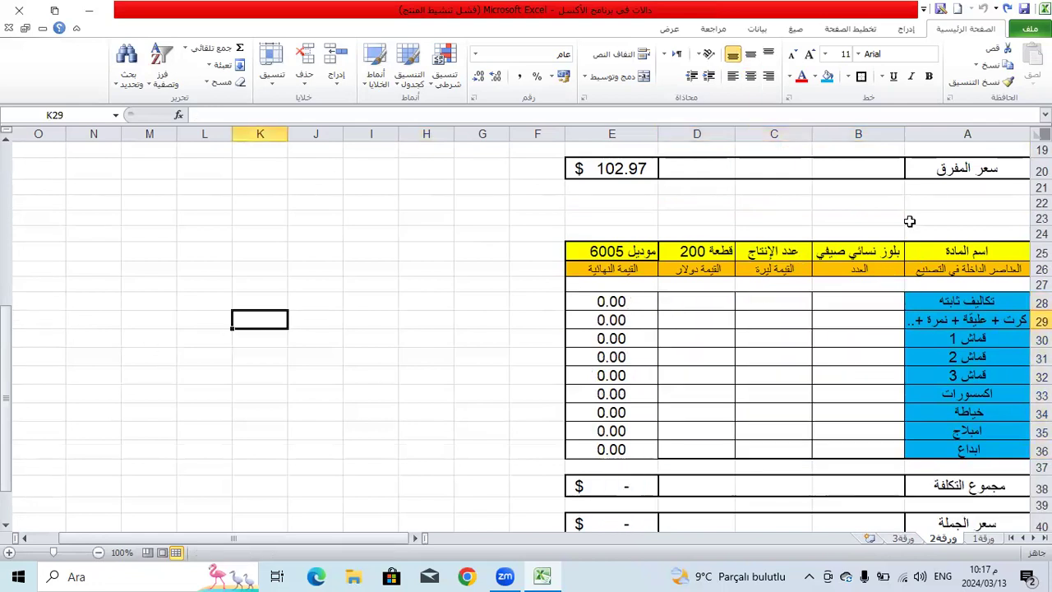
Change the duplicated table's header to 100 pieces (قطعة 100) in D25 and model 6008 (موديل 6008) in E25.
click(835, 255)
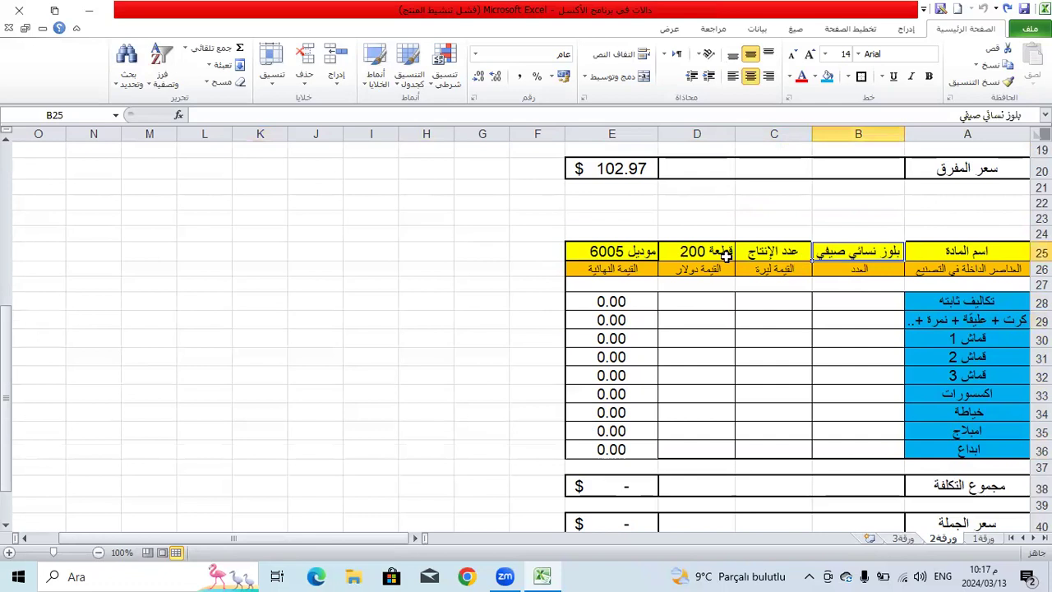
click(682, 253)
double_click(682, 253)
double_click(683, 253)
text(100)
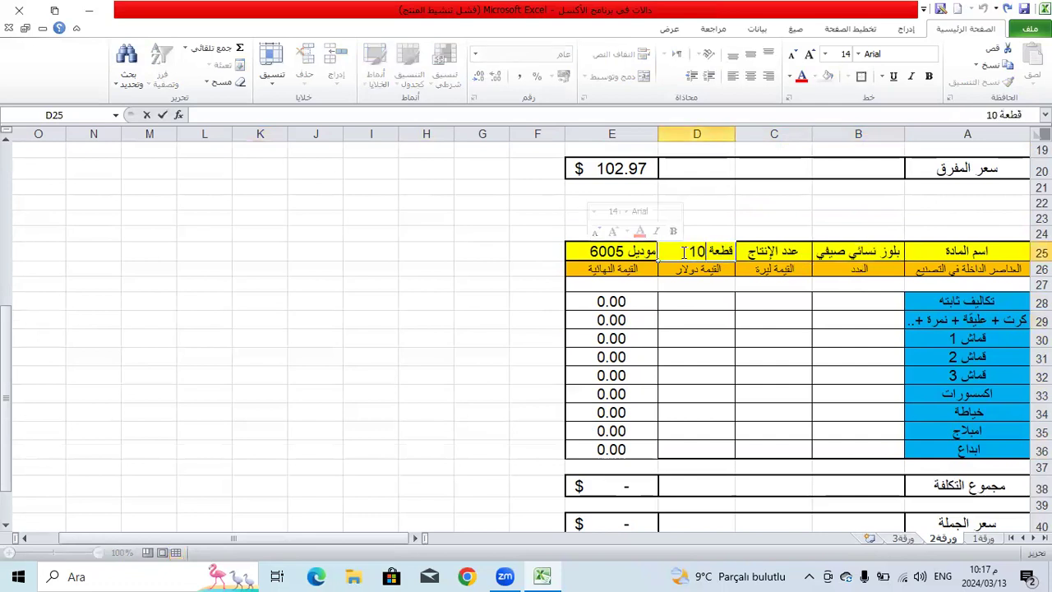
click(695, 319)
click(593, 252)
double_click(593, 251)
text(6008)
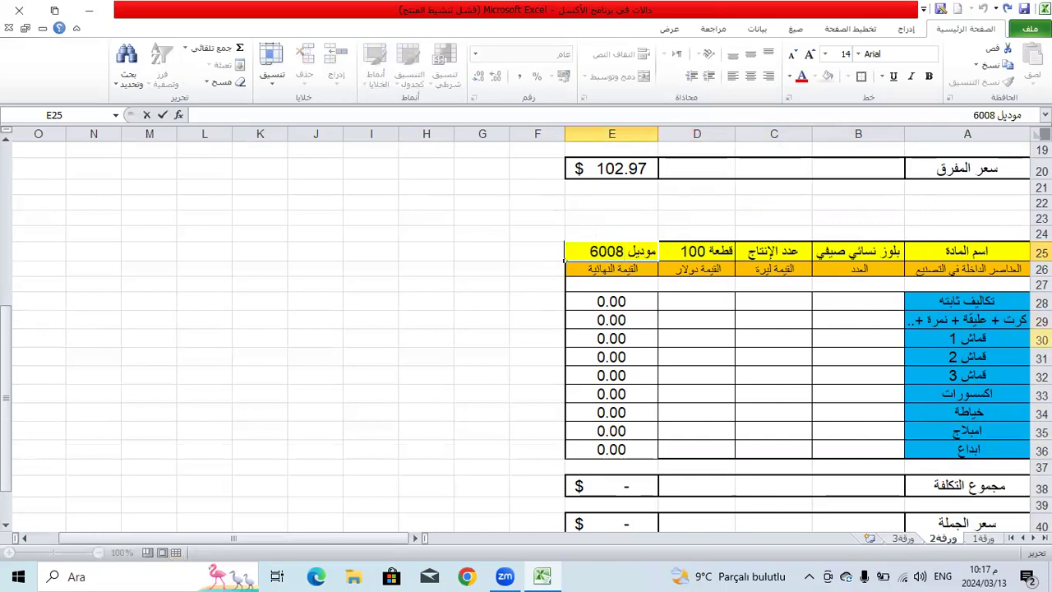
click(892, 368)
Enter quantity 1 and dollar value 4 for the fixed costs in row 28.
click(837, 321)
click(843, 296)
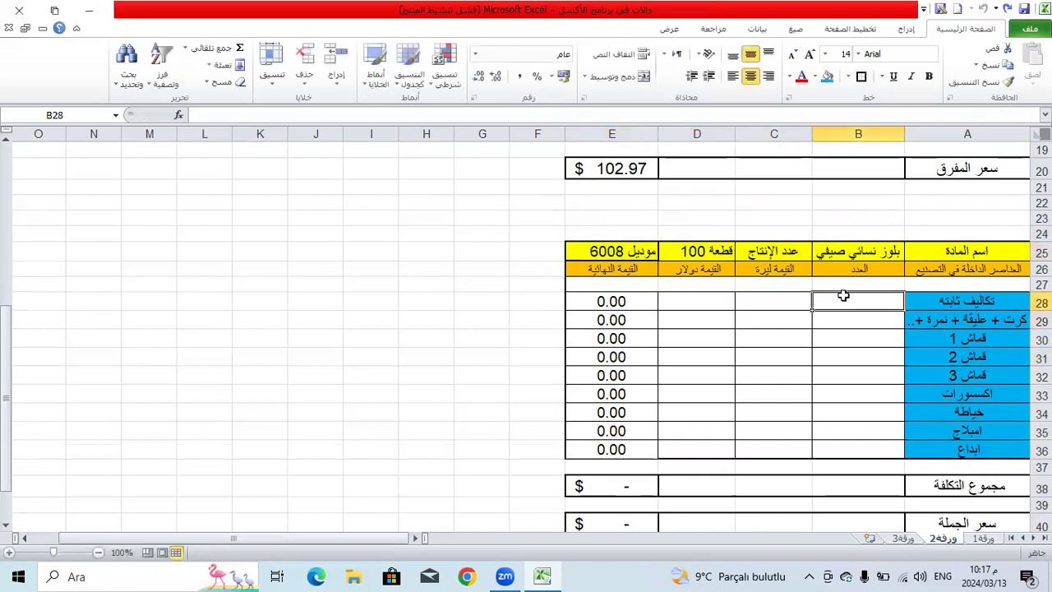
text(1)
click(699, 298)
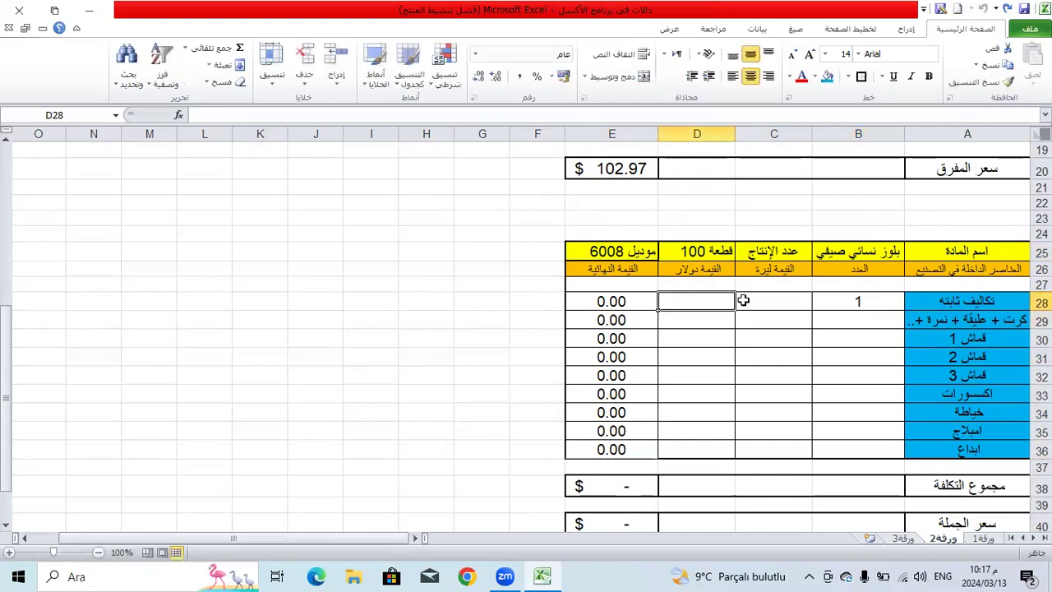
text(4)
key(Return)
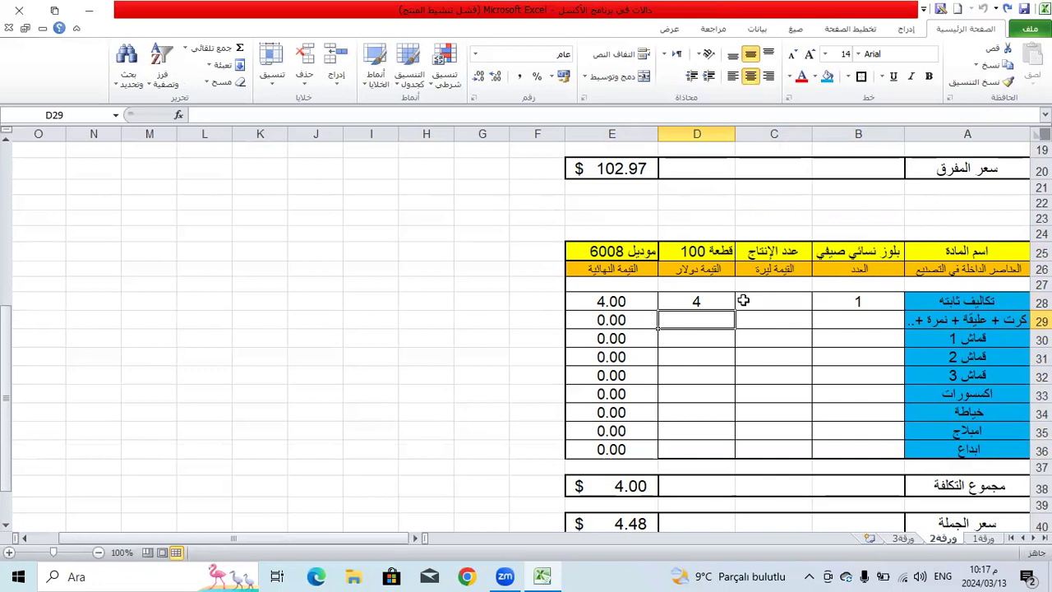
Enter quantity 1 and dollar value 4 for the card, hanger and label item in row 29.
click(866, 335)
click(872, 304)
click(871, 315)
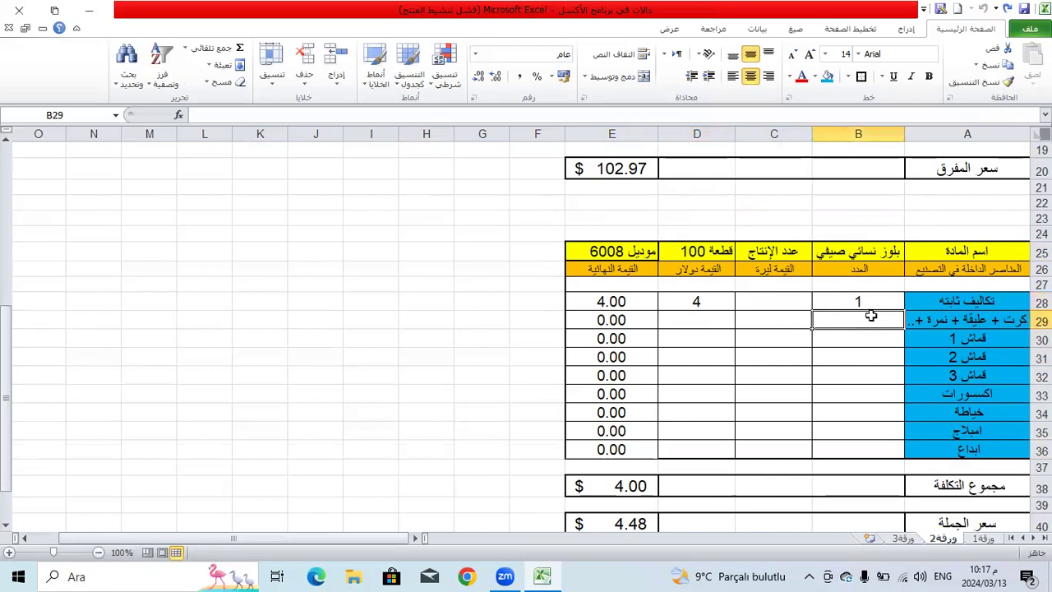
text(1)
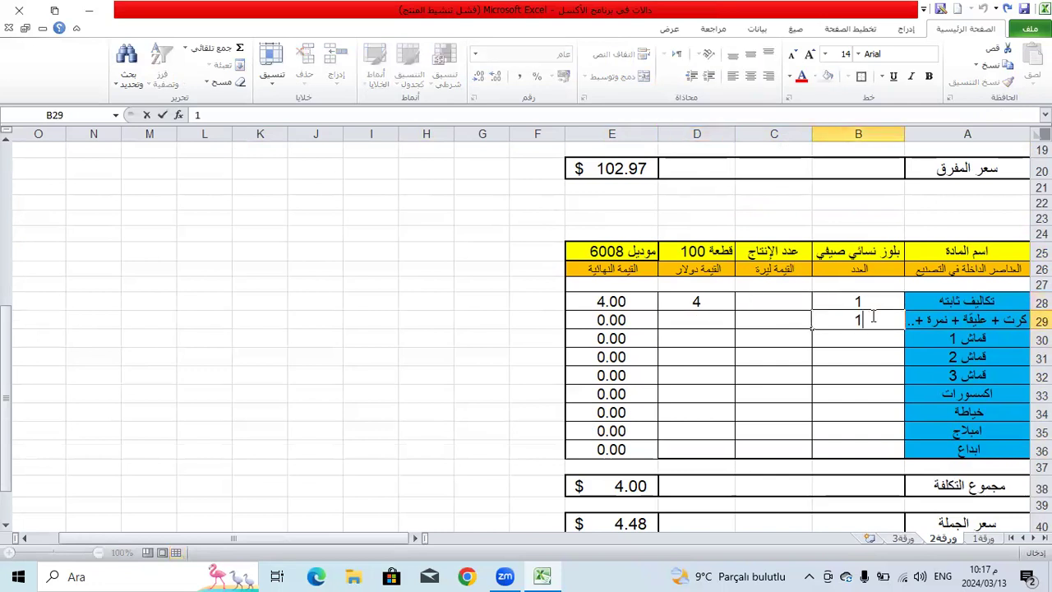
click(732, 327)
text(4)
Enter quantity 0.85 and lira value 850 for fabric 1 in row 30.
click(823, 336)
text(1)
key(BackSpace)
text(0.85)
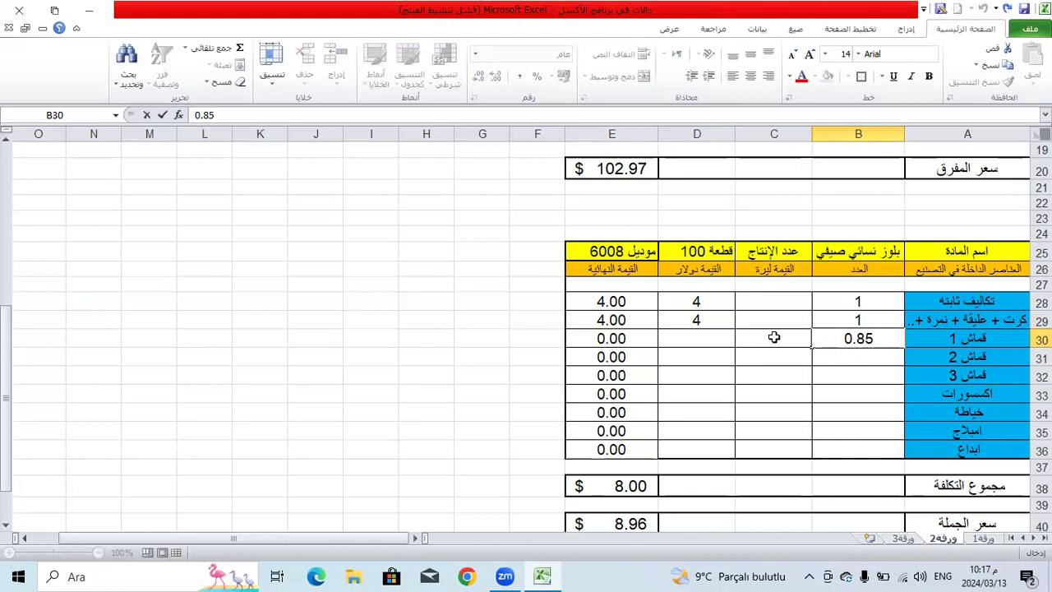
click(760, 338)
text(850)
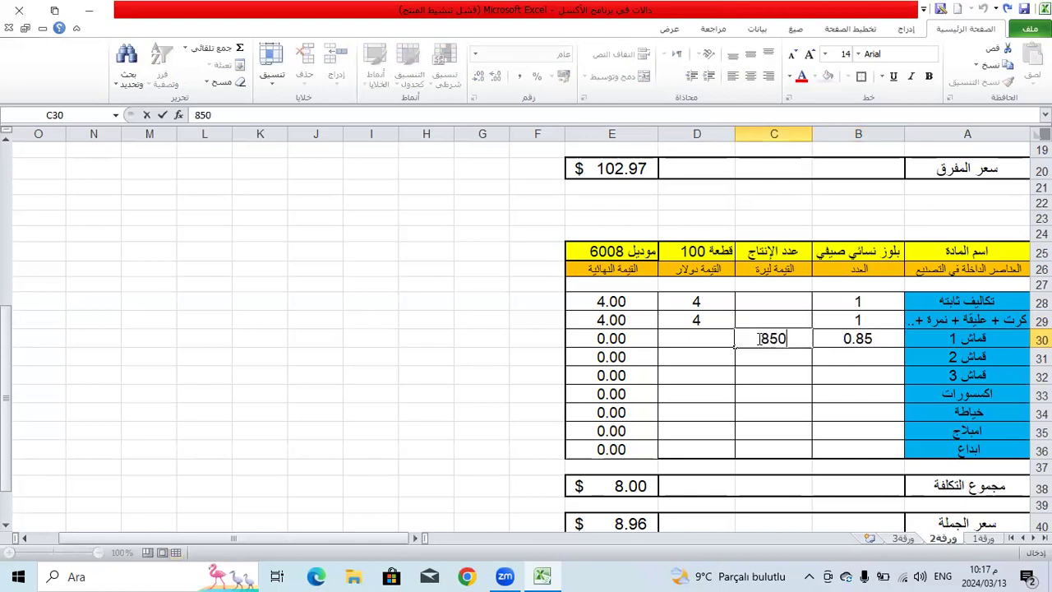
click(775, 378)
Enter quantity 0.77 and dollar value 4.5 for fabric 2 in row 31.
click(842, 353)
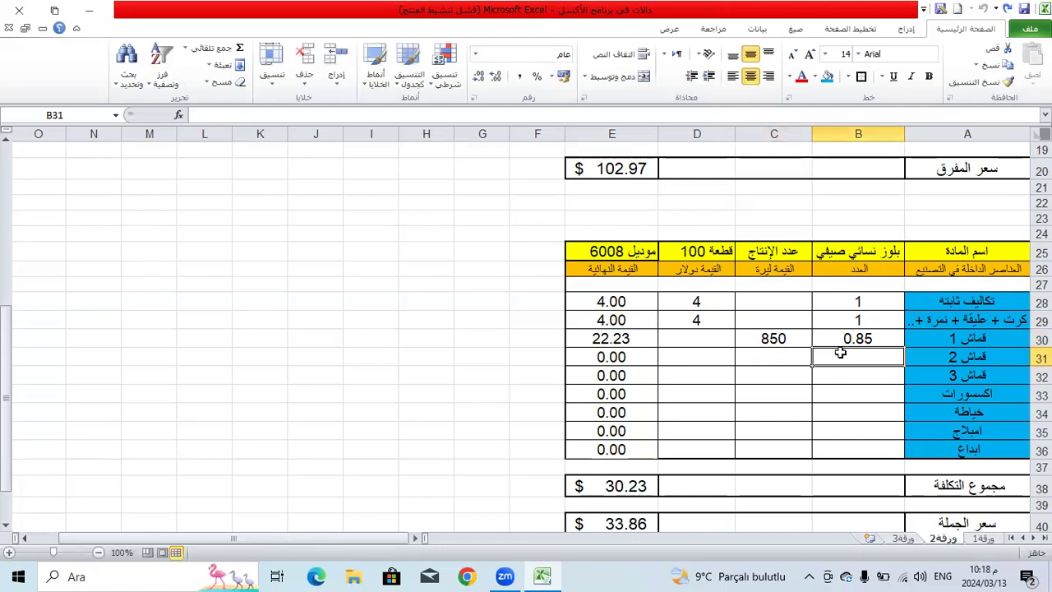
text(0.77)
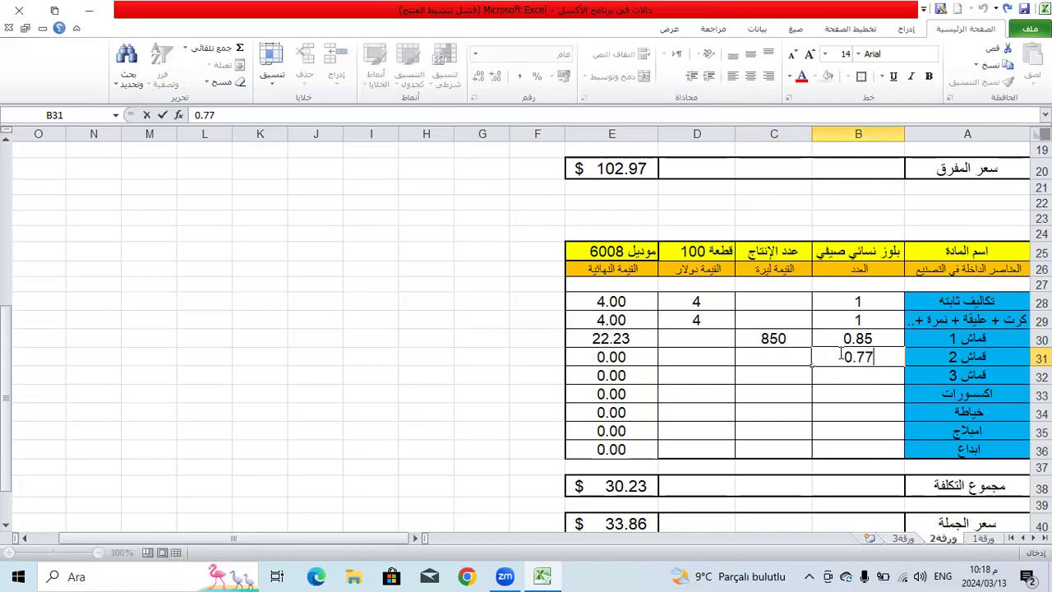
click(750, 353)
click(720, 351)
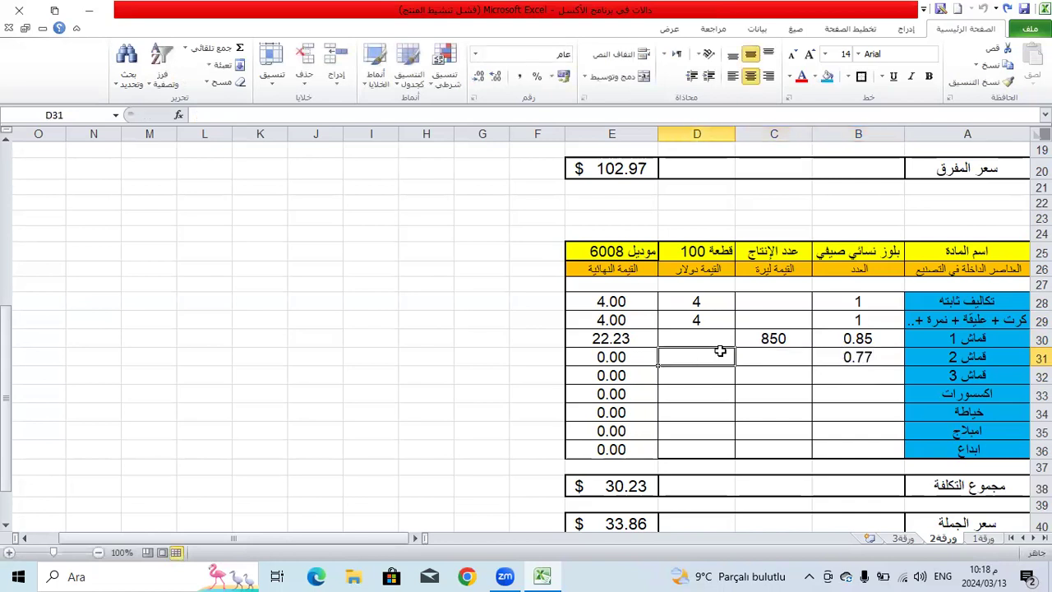
text(4.5)
key(Return)
Enter quantity 0.6 and lira value 250 for fabric 3 in row 32.
click(861, 371)
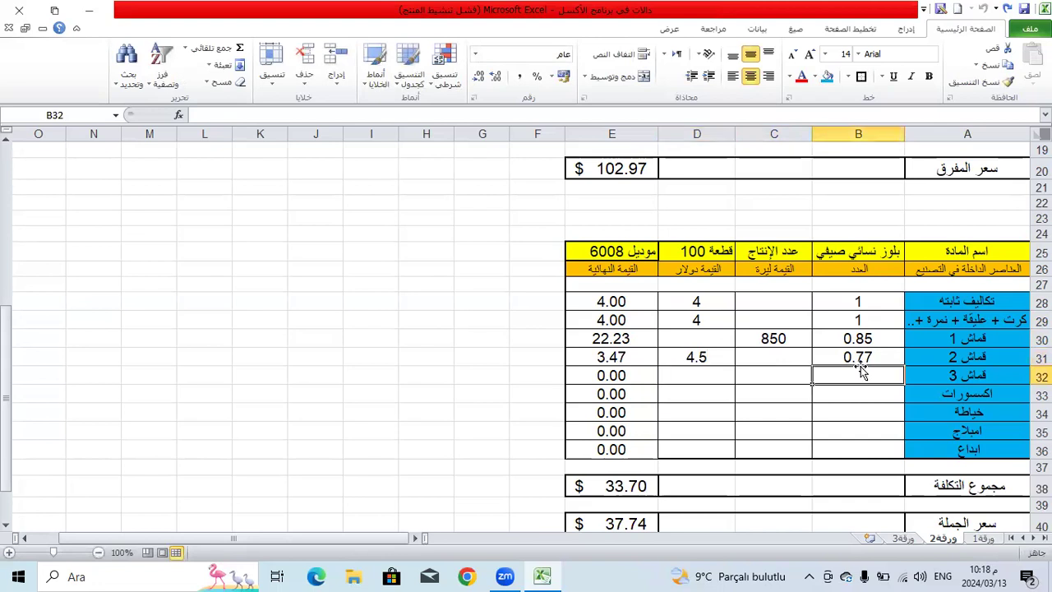
text(0.6)
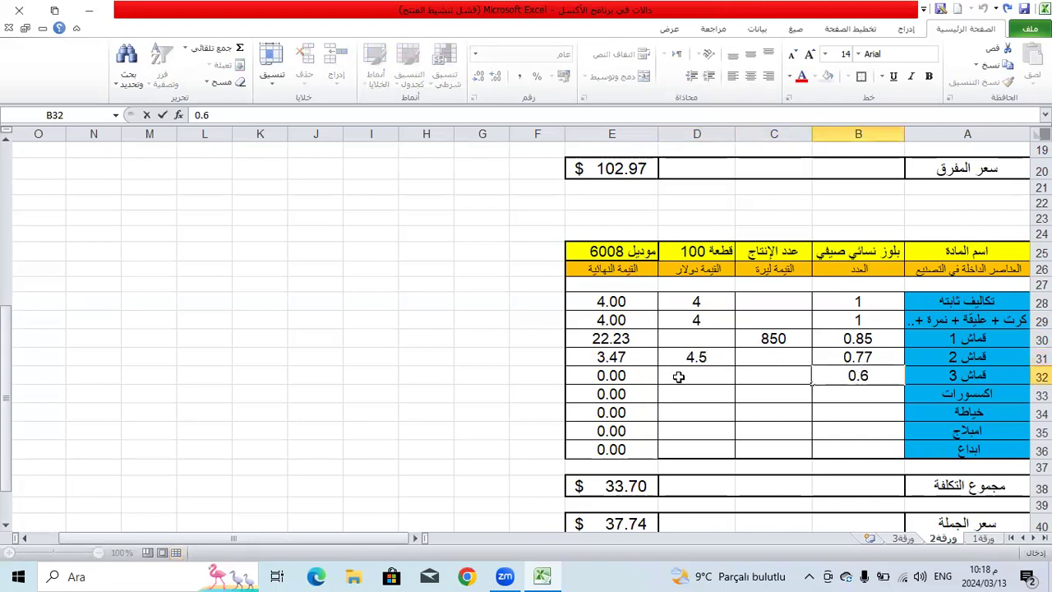
click(749, 370)
text(250)
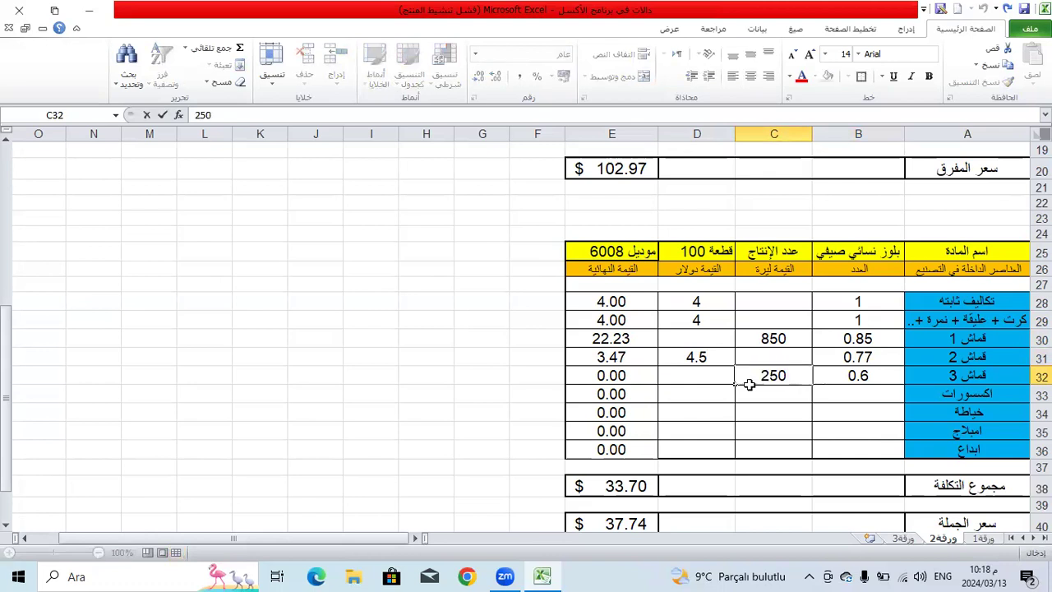
key(Return)
Enter quantity 4 and dollar value 0.75 for the accessories in row 33.
click(840, 390)
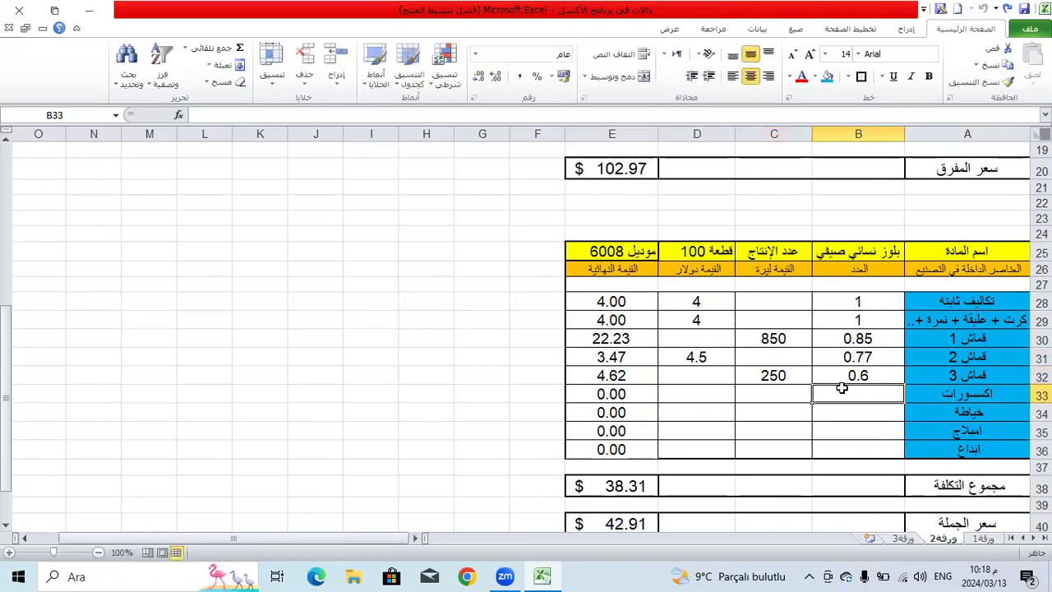
text(4)
click(776, 394)
click(690, 406)
click(696, 395)
text(0)
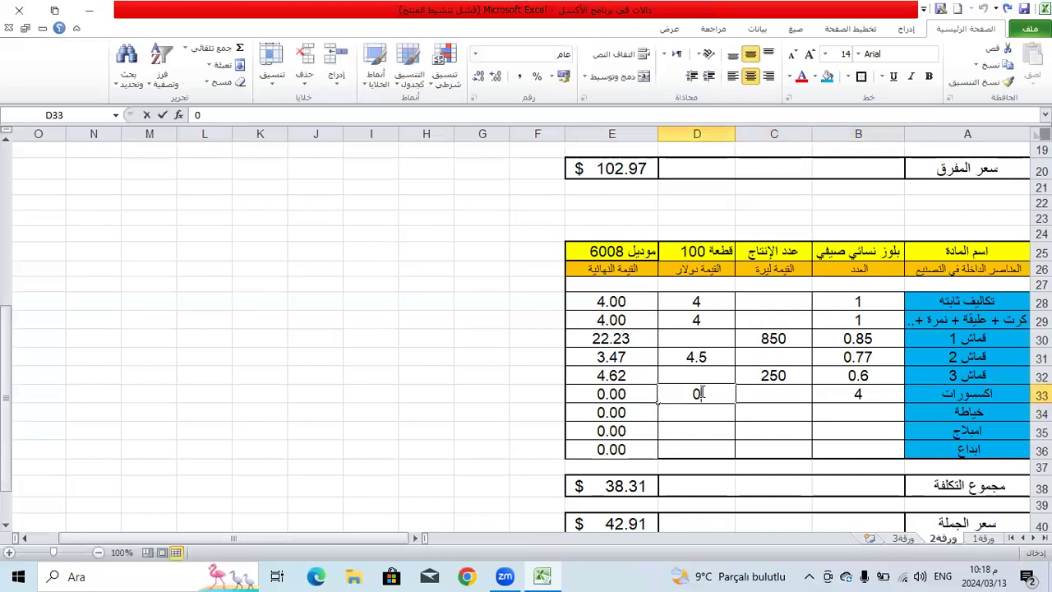
text(.75)
key(Return)
Enter quantity 1 and lira value 350 for sewing in row 34.
click(863, 406)
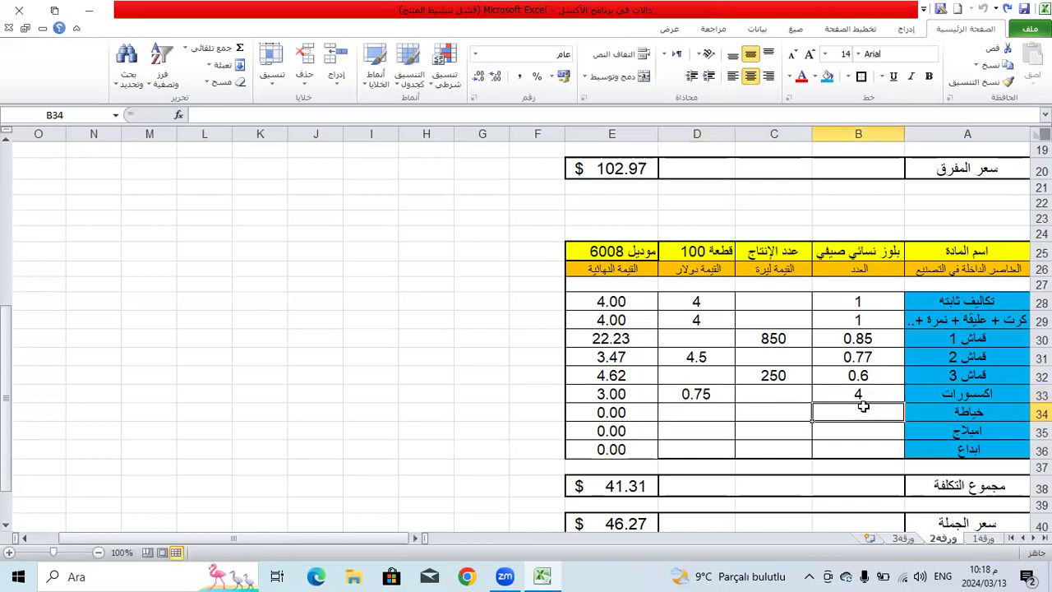
text(1)
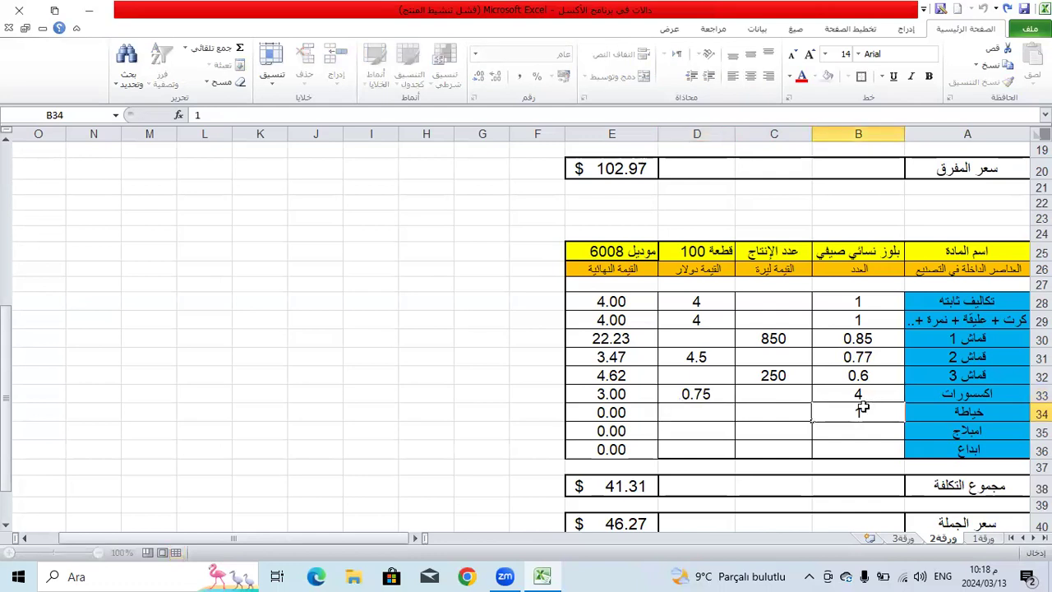
key(Tab)
text(350)
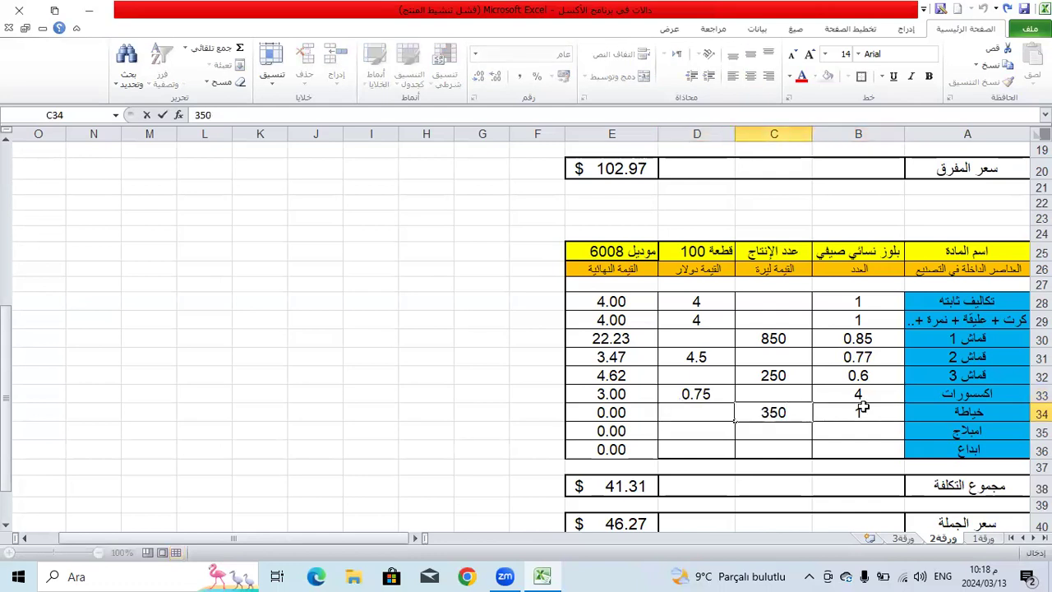
key(Return)
Enter quantity 1 and dollar value 2 for packaging (امبلاج) in row 35.
text(1)
key(Tab)
key(Tab)
text(2)
key(Return)
Enter quantity 1 and dollar value 5 for the creativity item (ابداع) in row 36.
key(Right)
key(Left)
text(1)
key(Tab)
key(Tab)
text(5)
click(748, 394)
Change the dollar value of the creativity item in D36 to 4.
scroll(743, 382, down, 2)
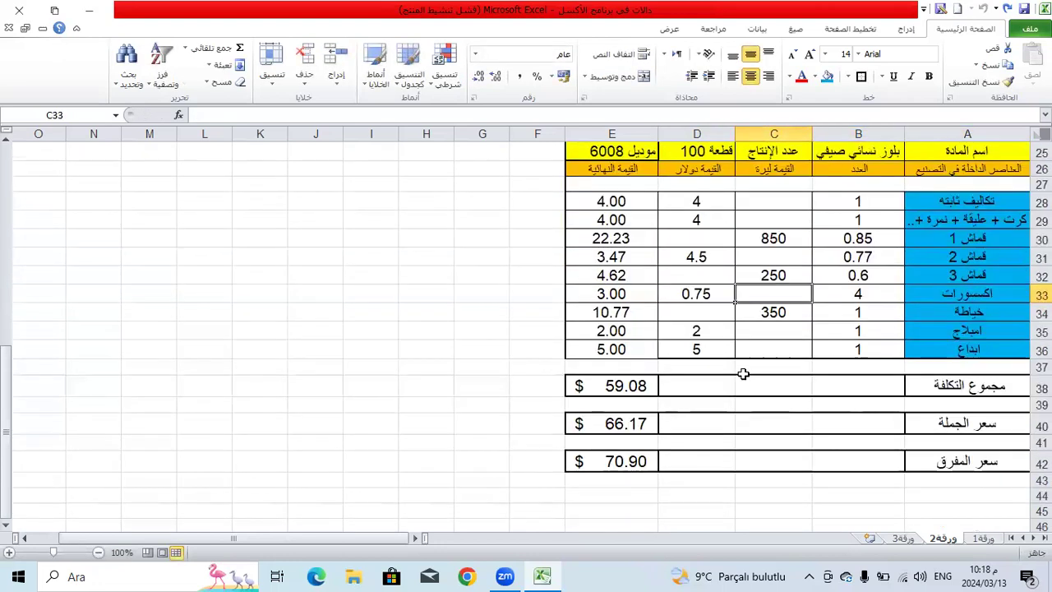
click(708, 348)
text(4)
key(Return)
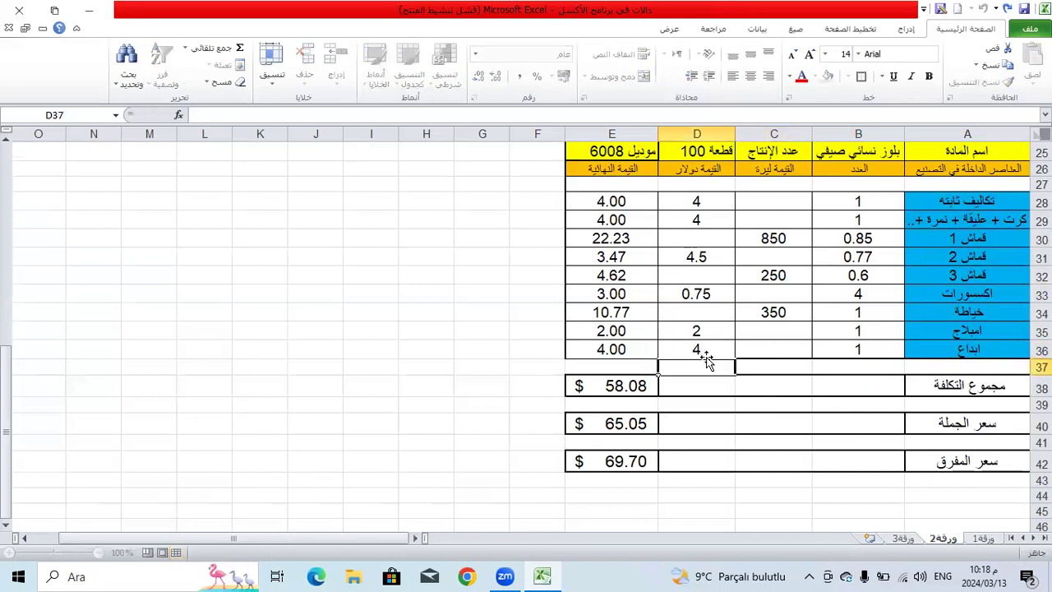
Examine the completed model 6008 table with its item costs, total cost, wholesale price and retail price.
click(728, 278)
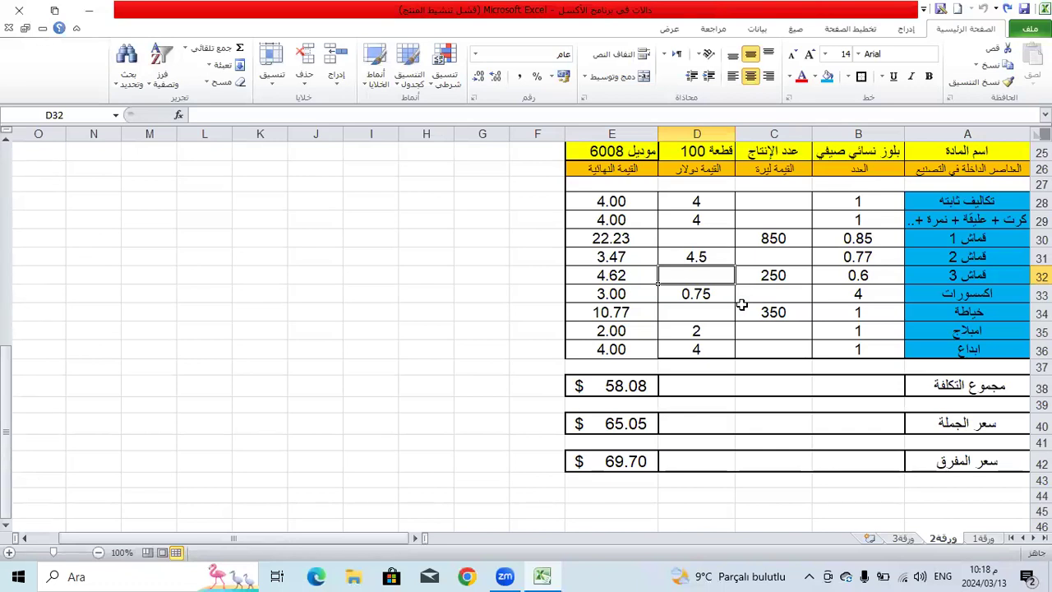
scroll(741, 279, up, 4)
scroll(760, 271, down, 3)
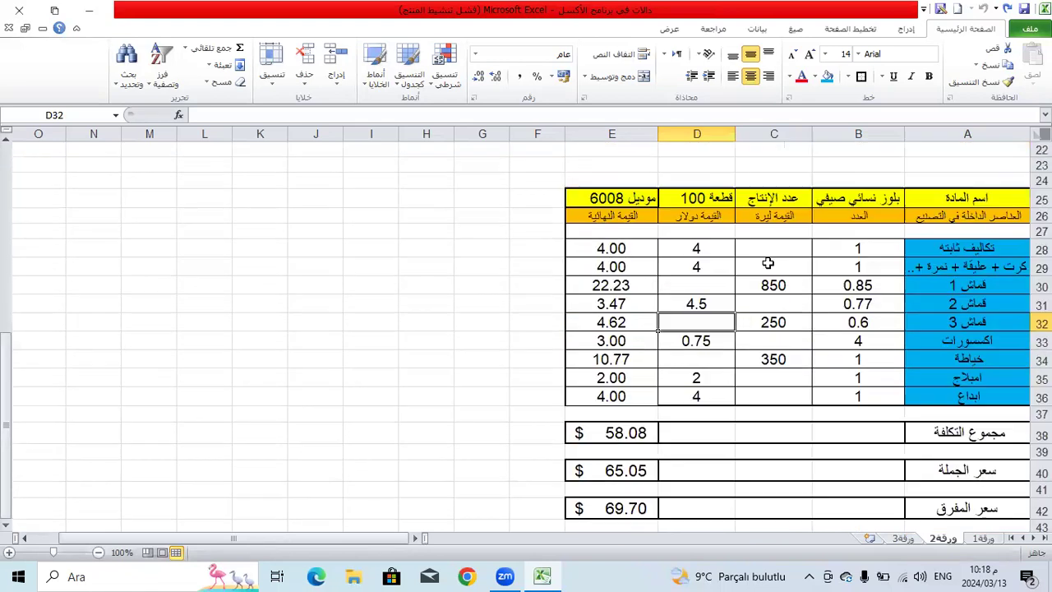
click(394, 249)
scroll(456, 246, down, 1)
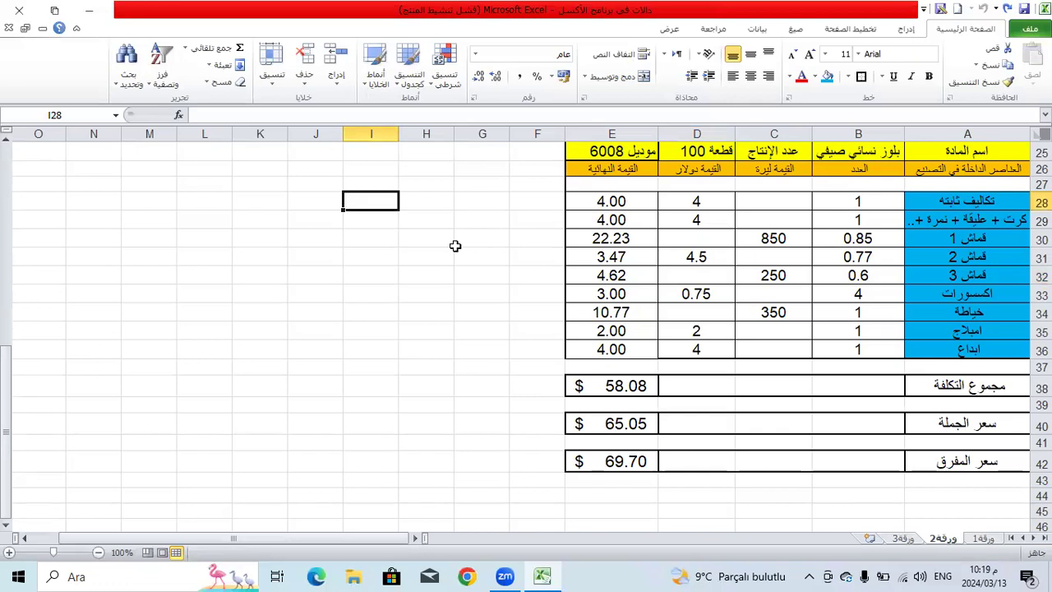
scroll(605, 205, up, 2)
scroll(615, 223, down, 6)
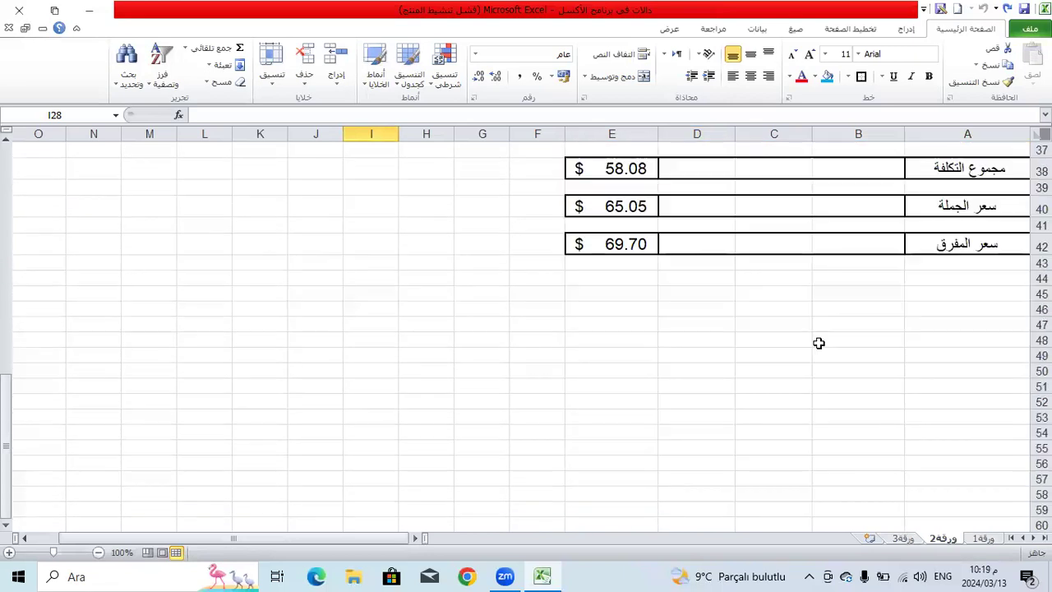
scroll(904, 353, up, 2)
scroll(929, 363, up, 3)
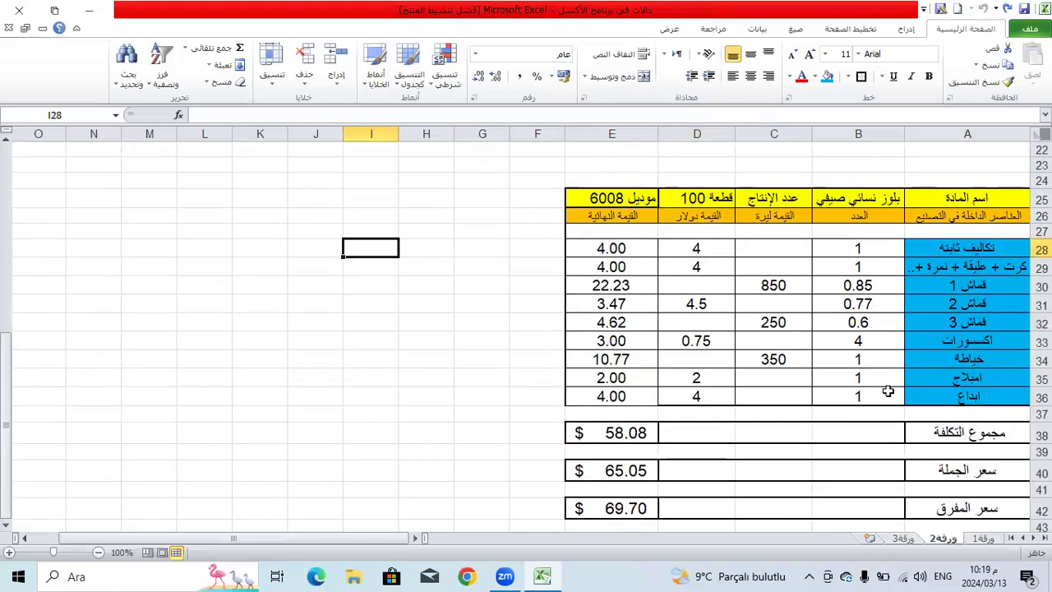
scroll(889, 391, down, 4)
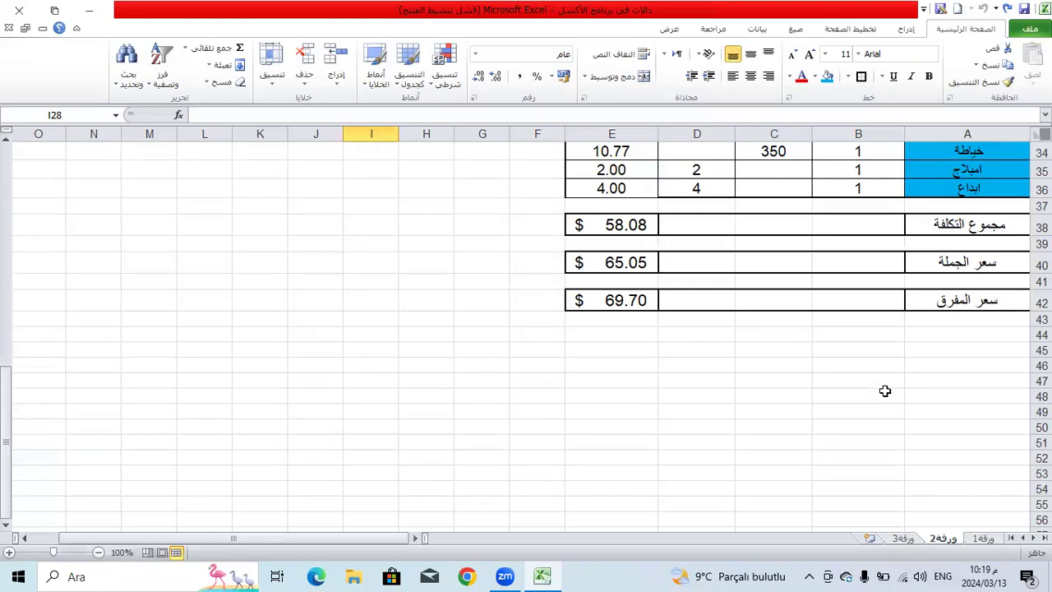
scroll(888, 392, up, 7)
scroll(854, 396, down, 3)
scroll(846, 396, down, 5)
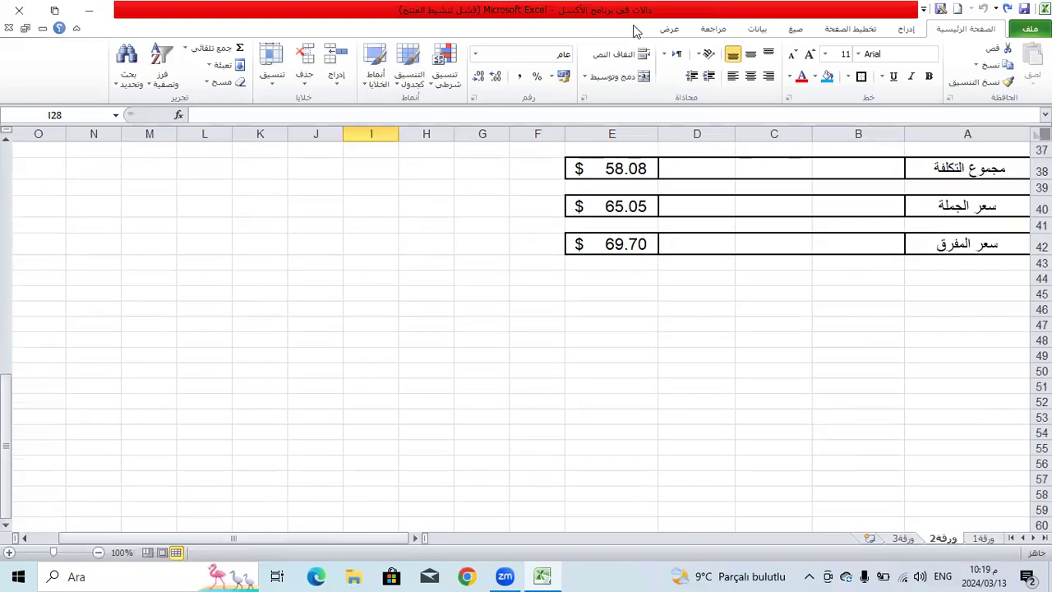
click(757, 31)
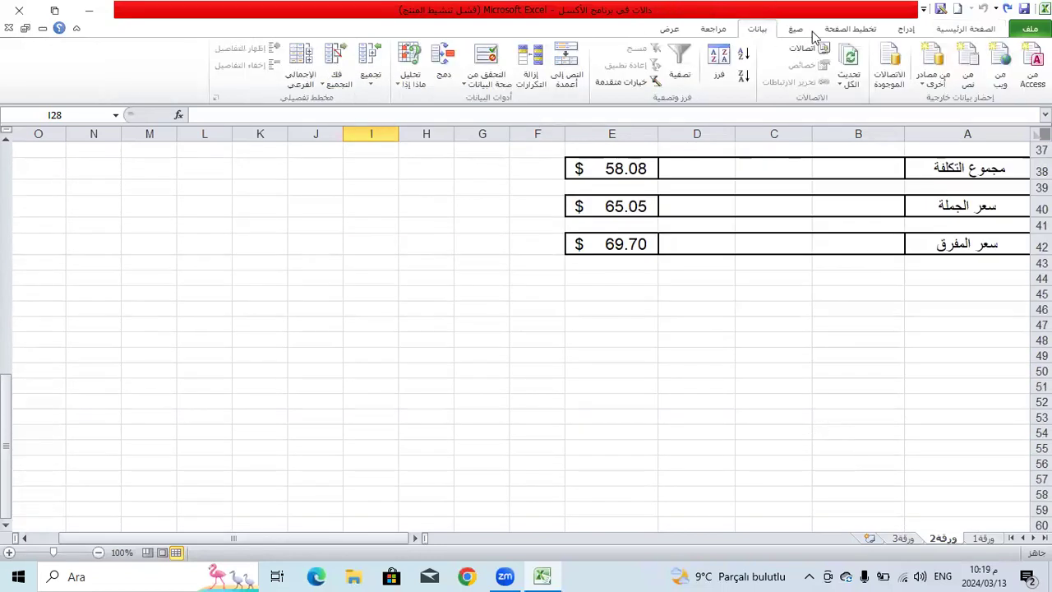
click(849, 31)
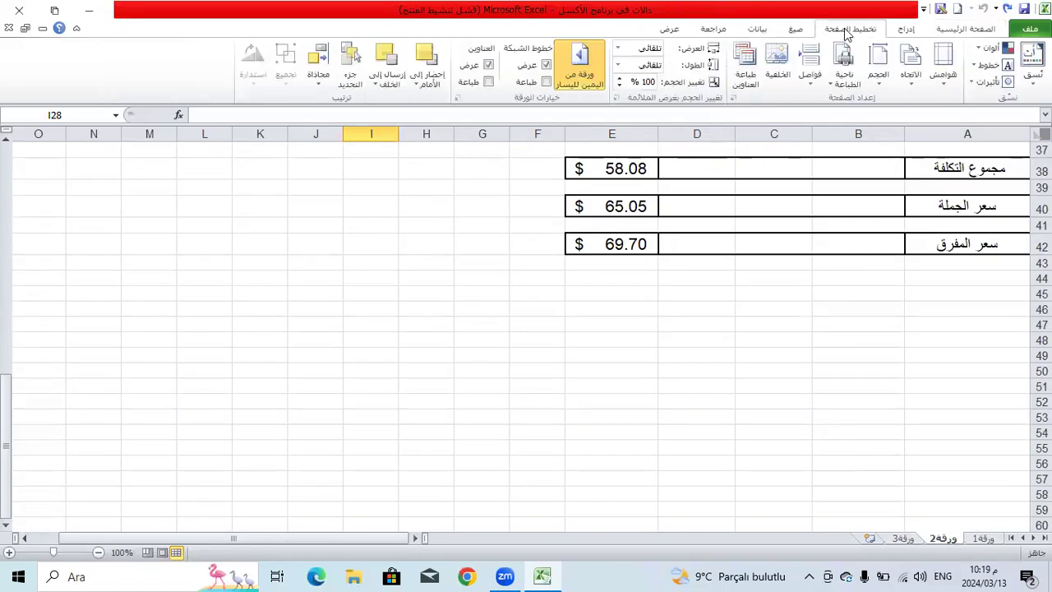
click(906, 30)
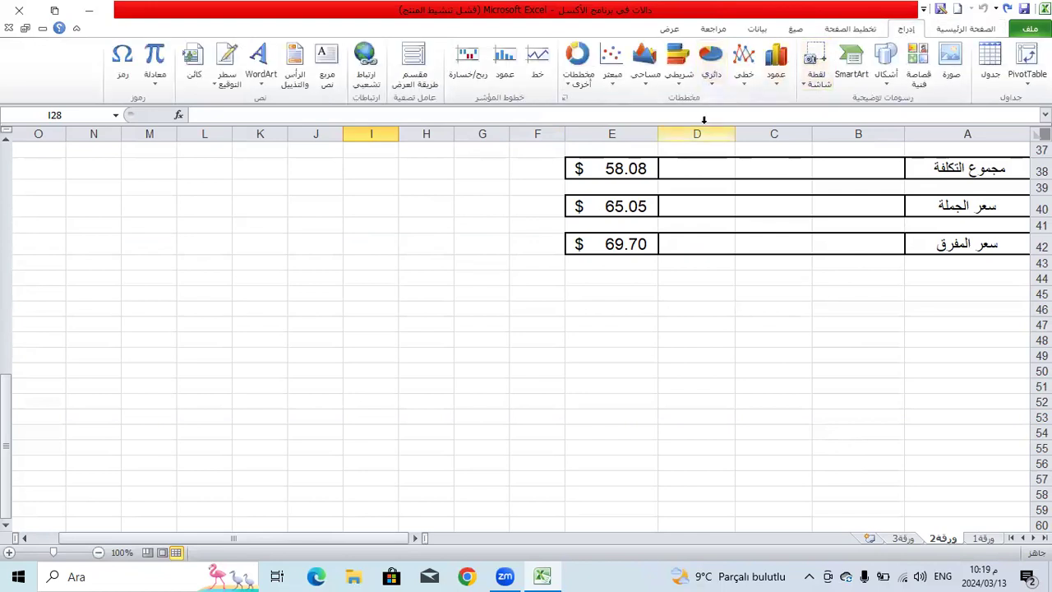
scroll(703, 120, up, 4)
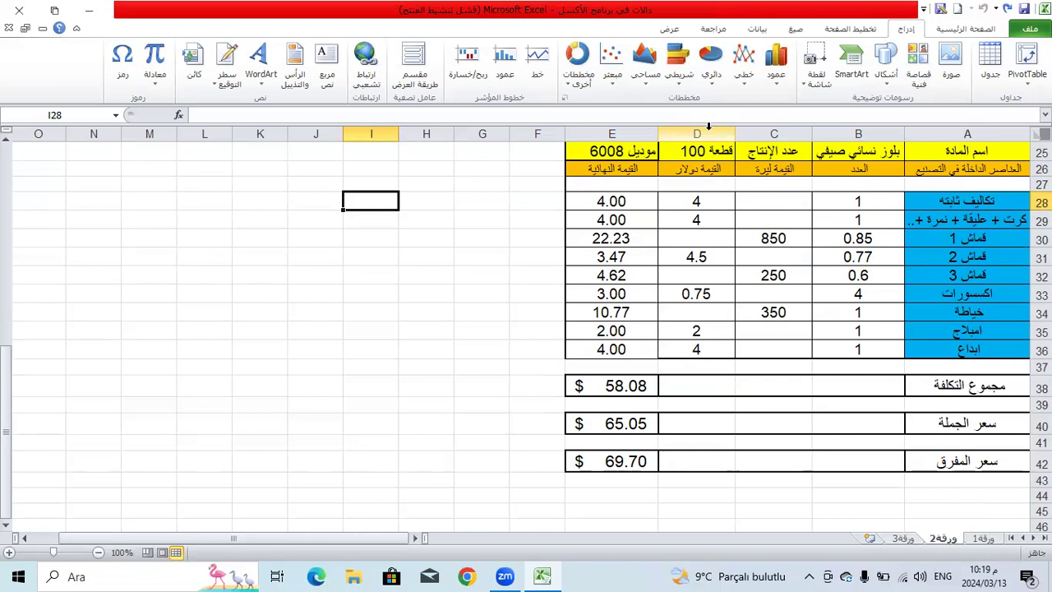
click(376, 293)
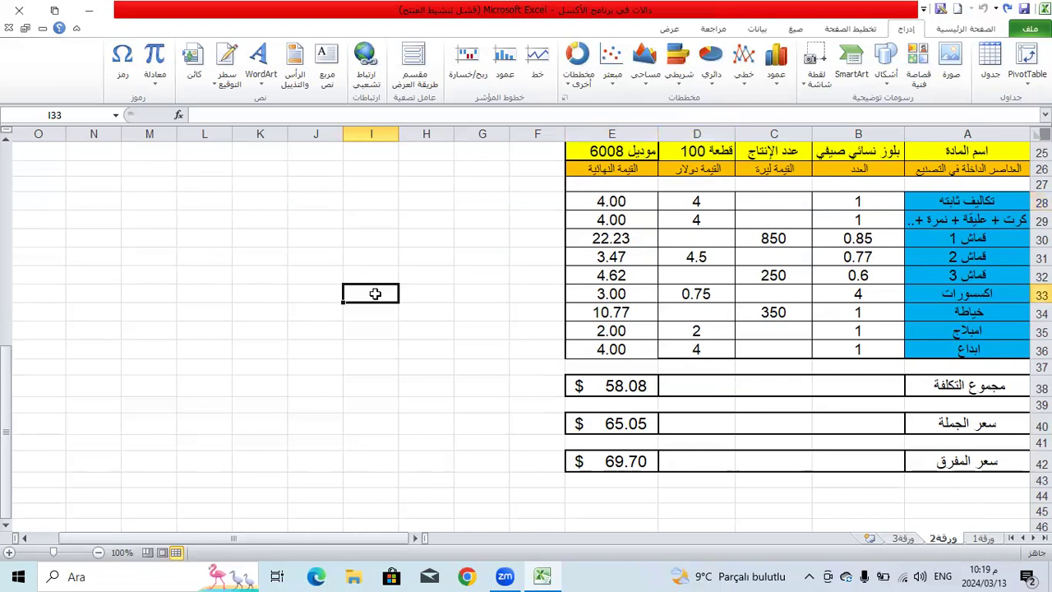
click(380, 237)
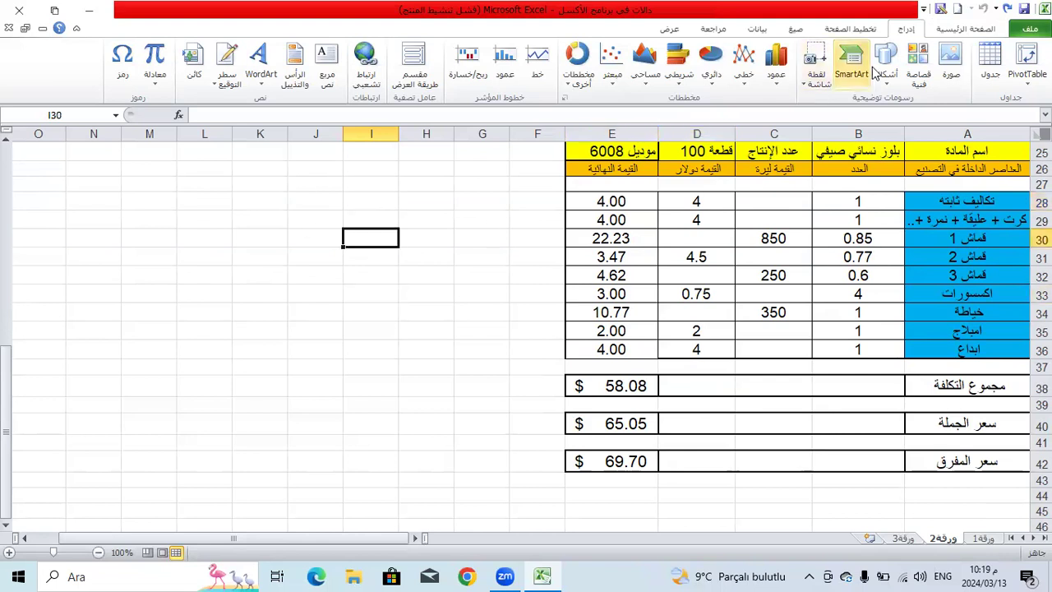
click(969, 30)
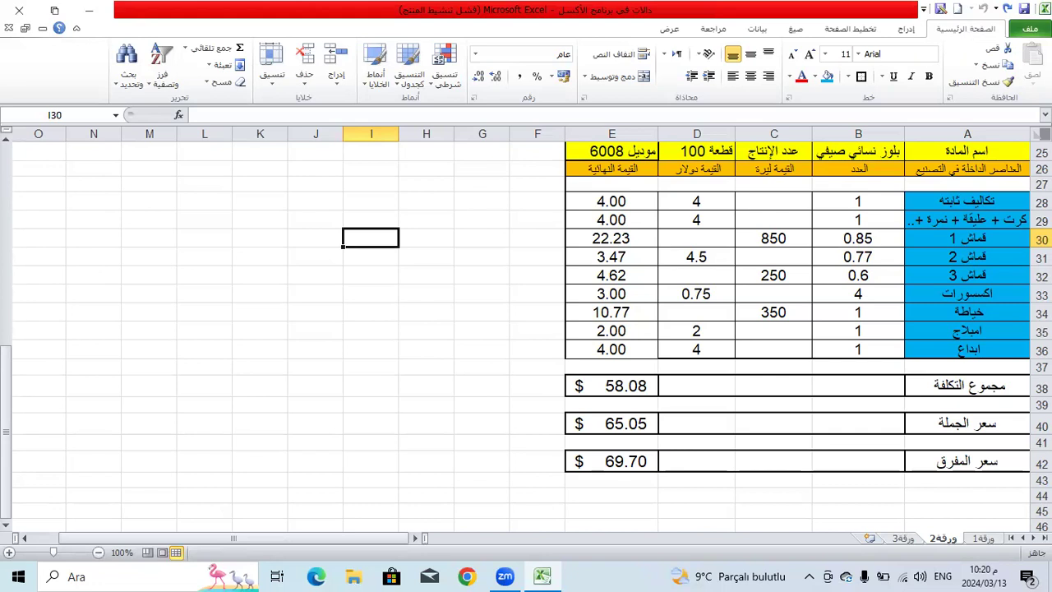
click(491, 261)
click(665, 263)
scroll(711, 328, up, 1)
scroll(712, 328, down, 1)
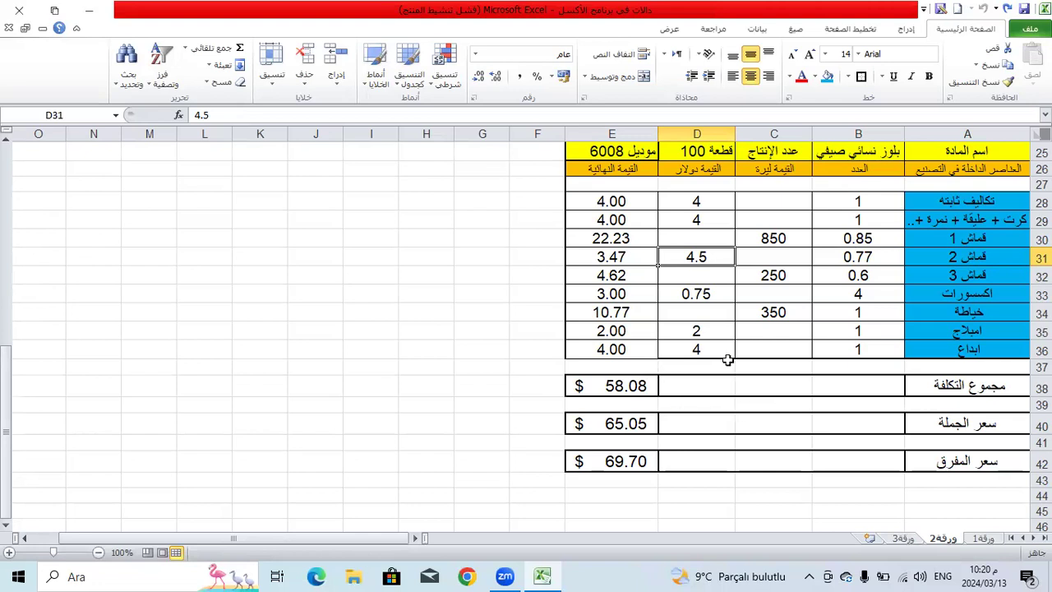
click(426, 294)
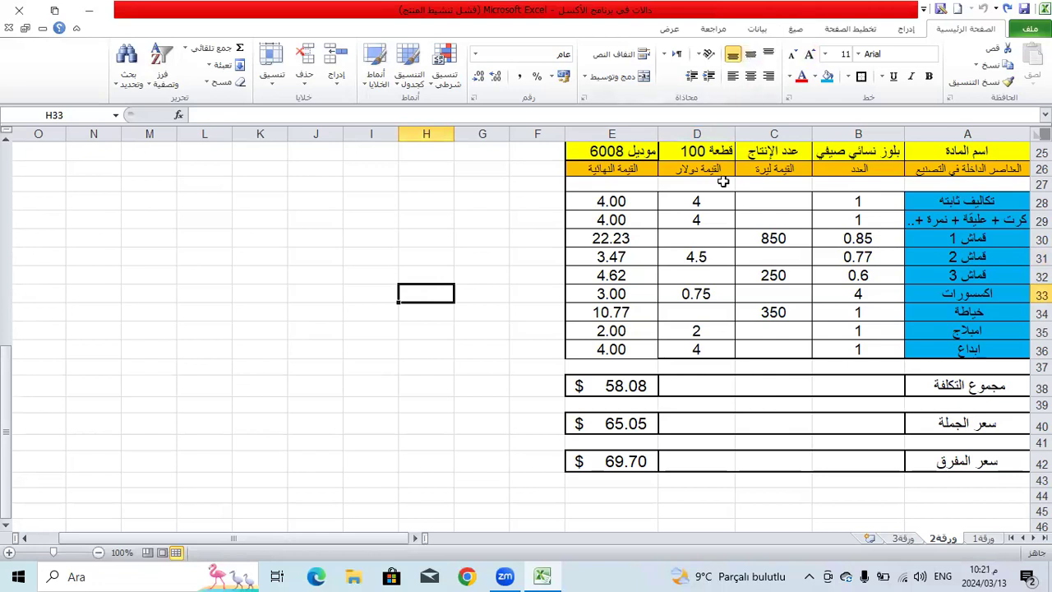
click(406, 309)
click(441, 342)
click(440, 326)
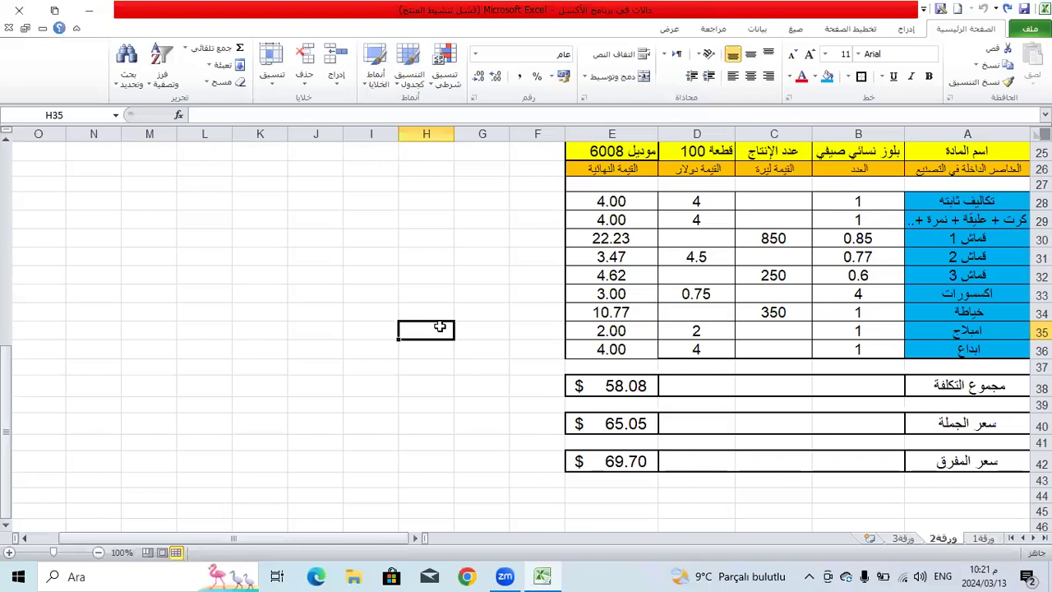
Close the workbook and create a Word document on the desktop named غلاف.
click(19, 10)
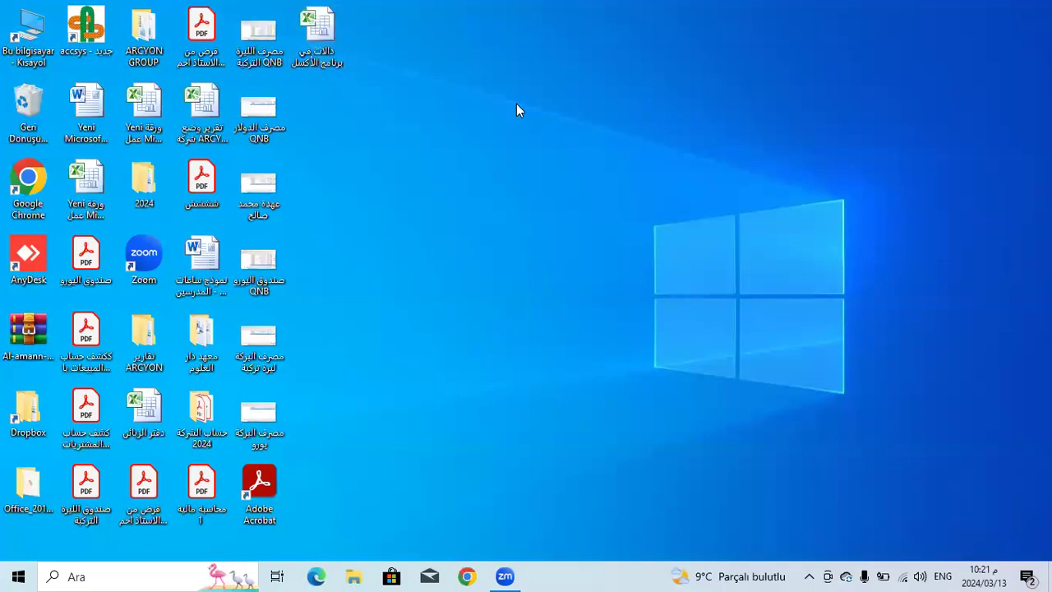
right_click(516, 104)
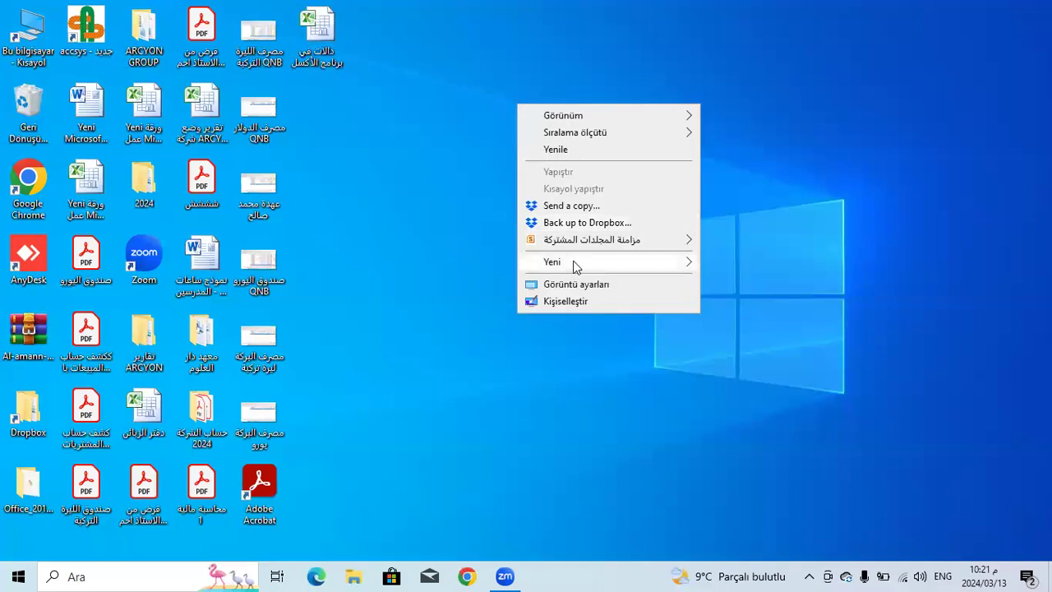
mouse_move(576, 267)
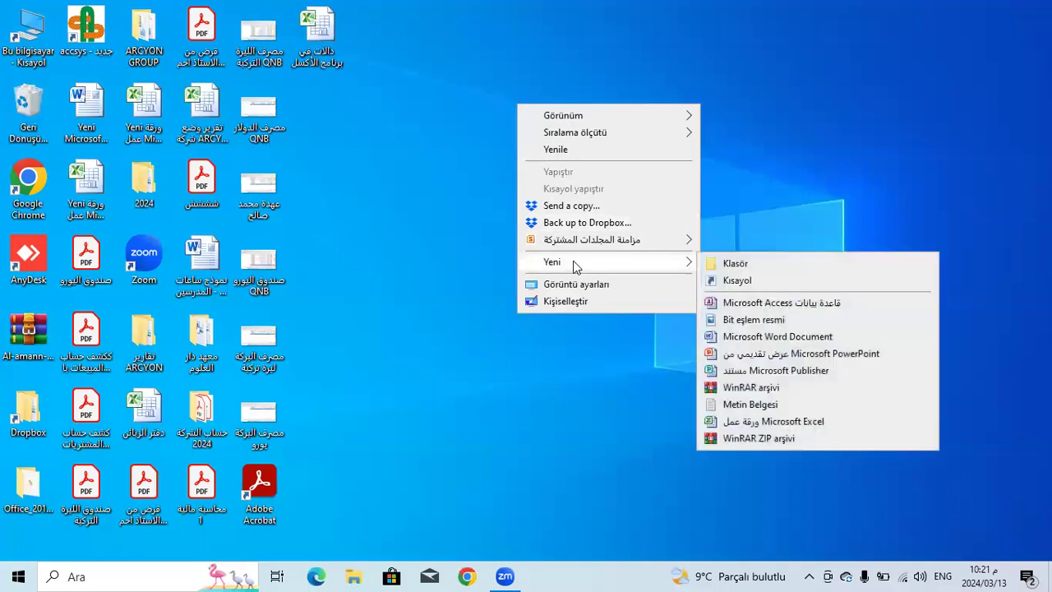
click(744, 337)
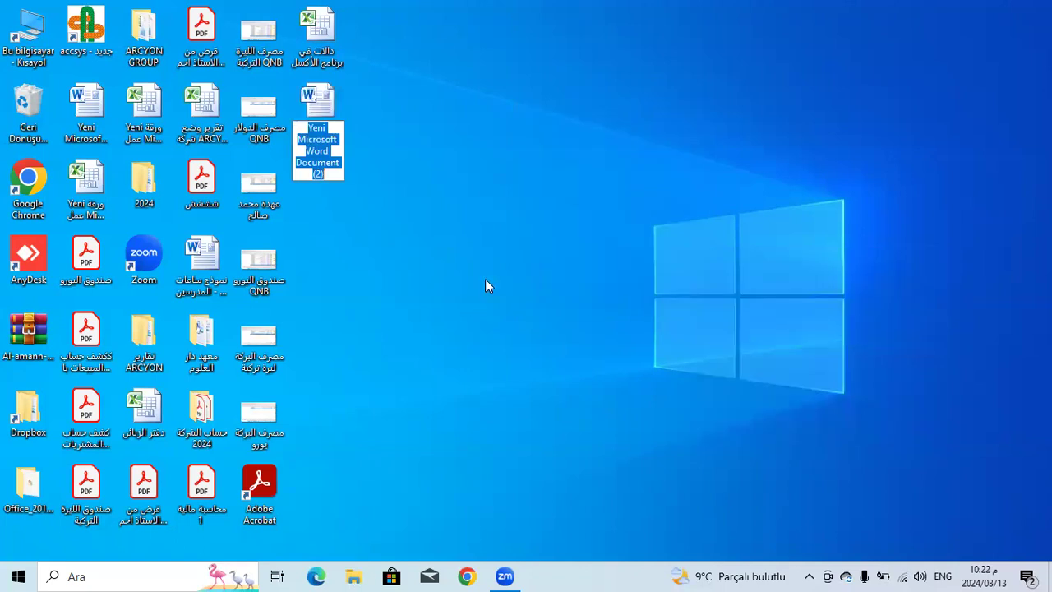
text(YGHT)
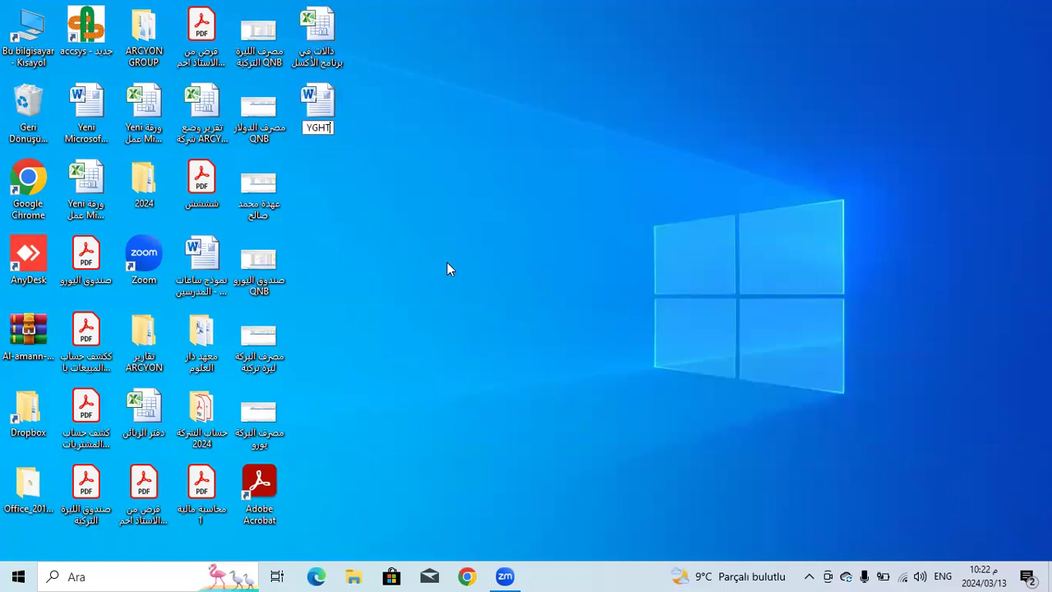
key(BackSpace)
key(BackSpace)
key(BackSpace)
key(alt+shift)
text(غلاف)
key(Return)
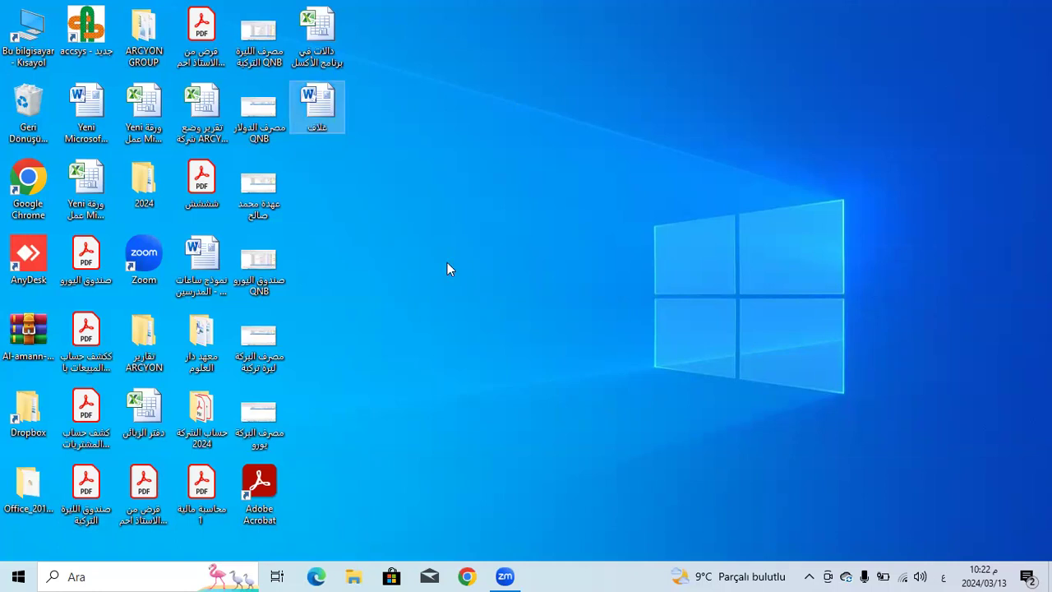
Open the غلاف document to look over the word processor's available commands, and close it.
double_click(310, 97)
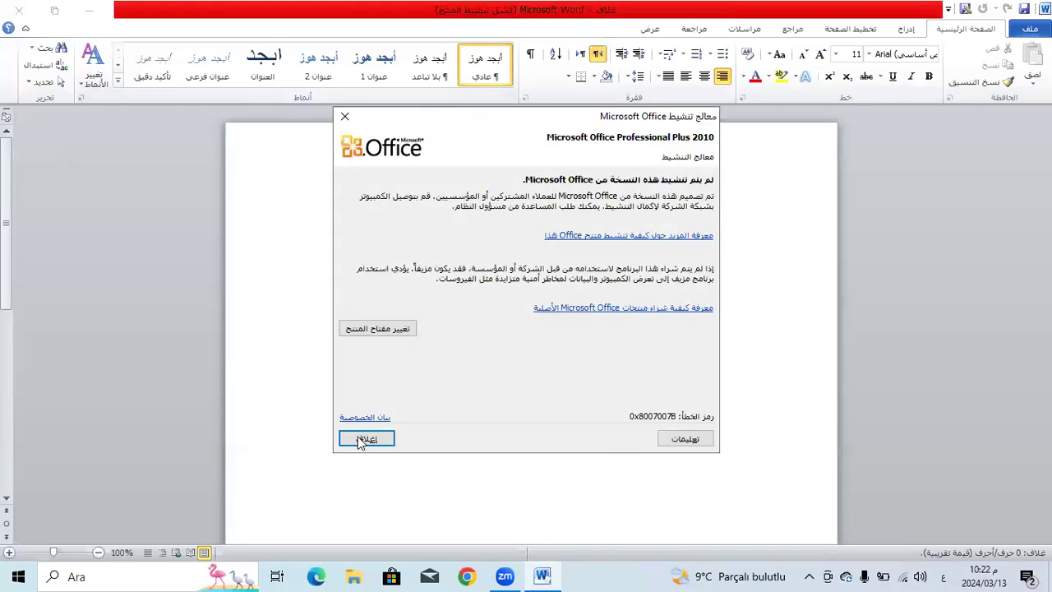
click(366, 438)
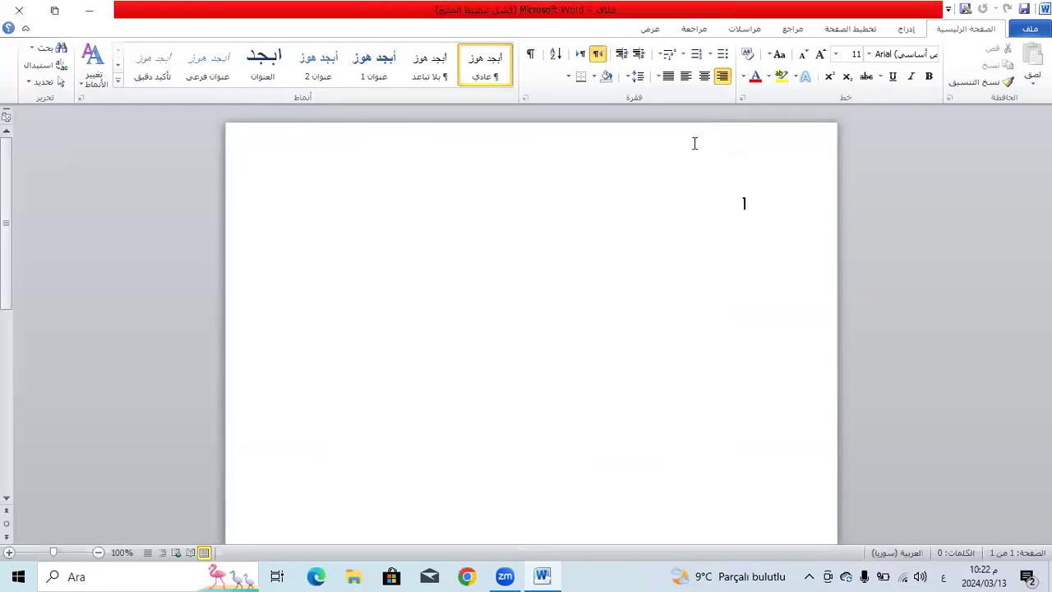
click(910, 27)
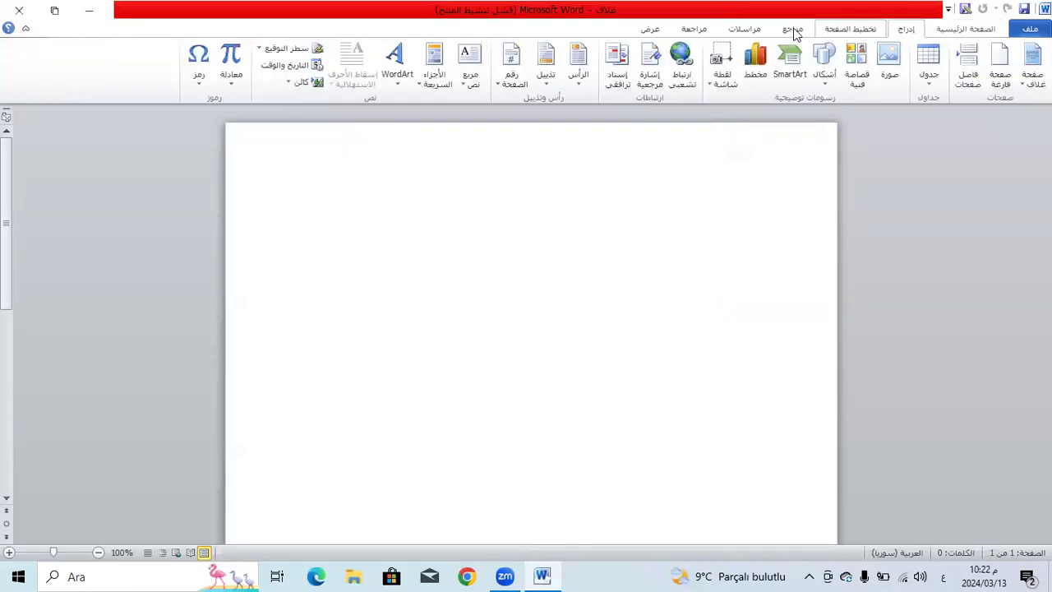
click(863, 29)
click(793, 31)
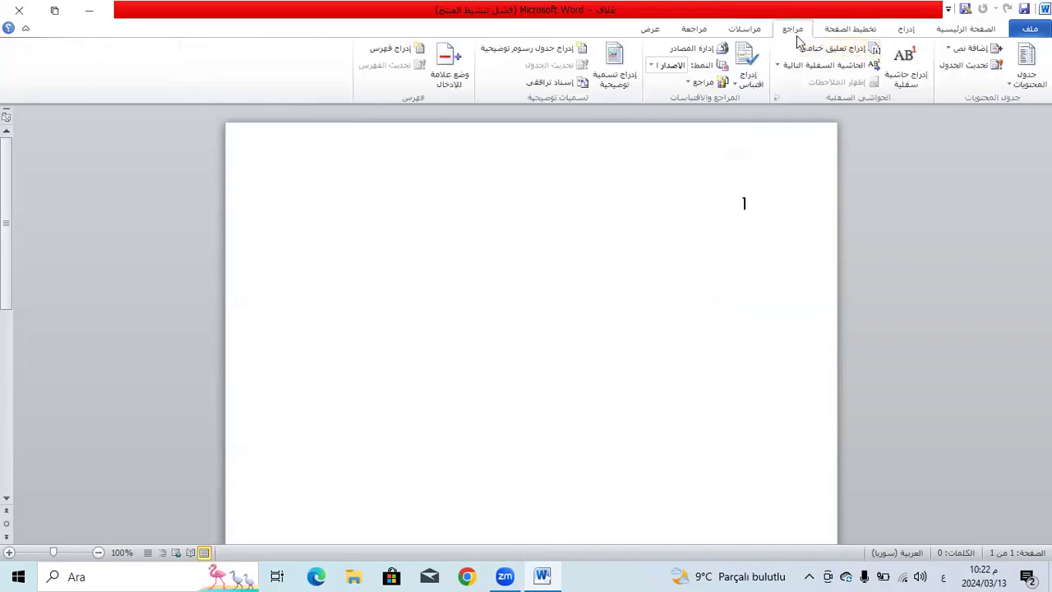
click(743, 32)
click(694, 31)
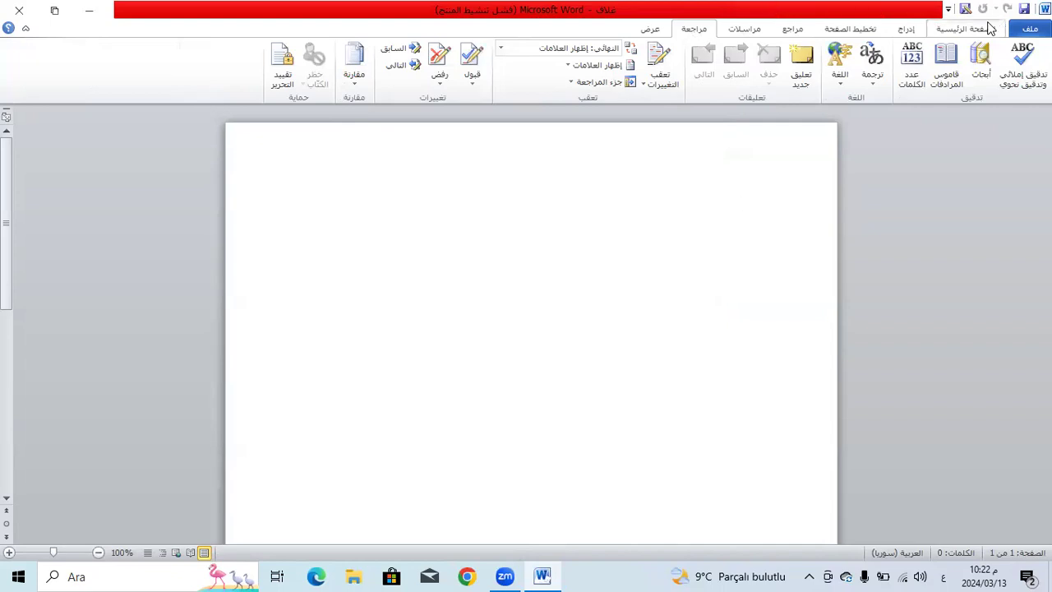
scroll(801, 37, up, 5)
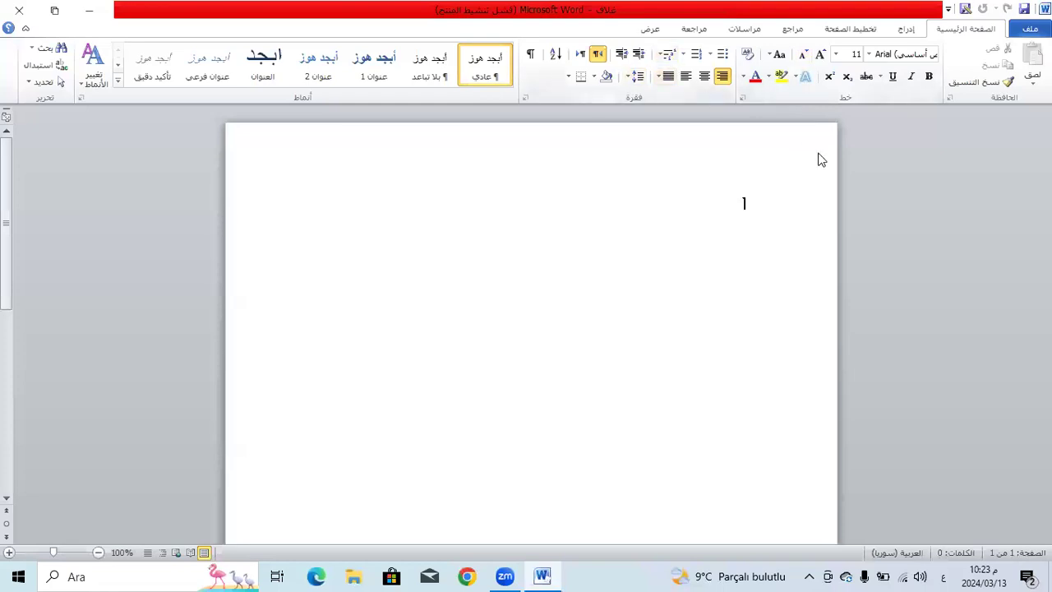
click(18, 10)
Open the غلاف document from the desktop and dismiss the Office activation wizard.
double_click(326, 113)
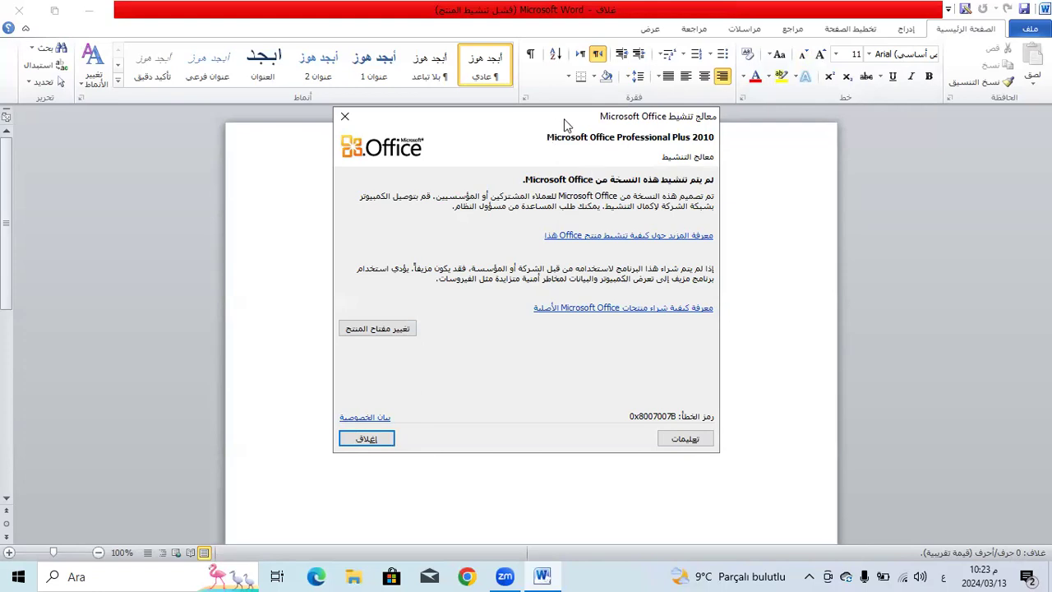
drag(564, 124, 570, 159)
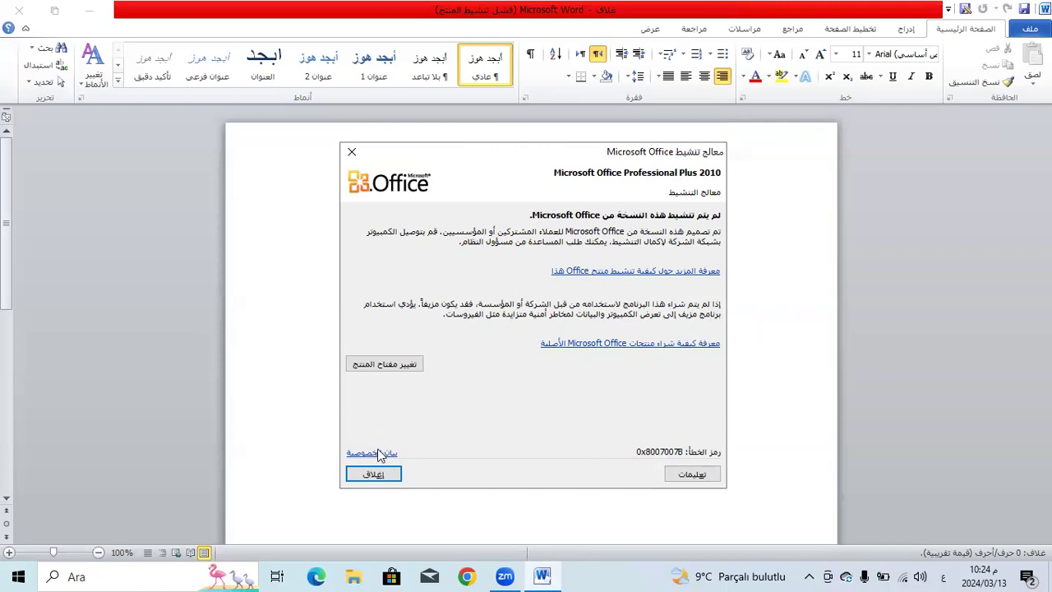
click(374, 475)
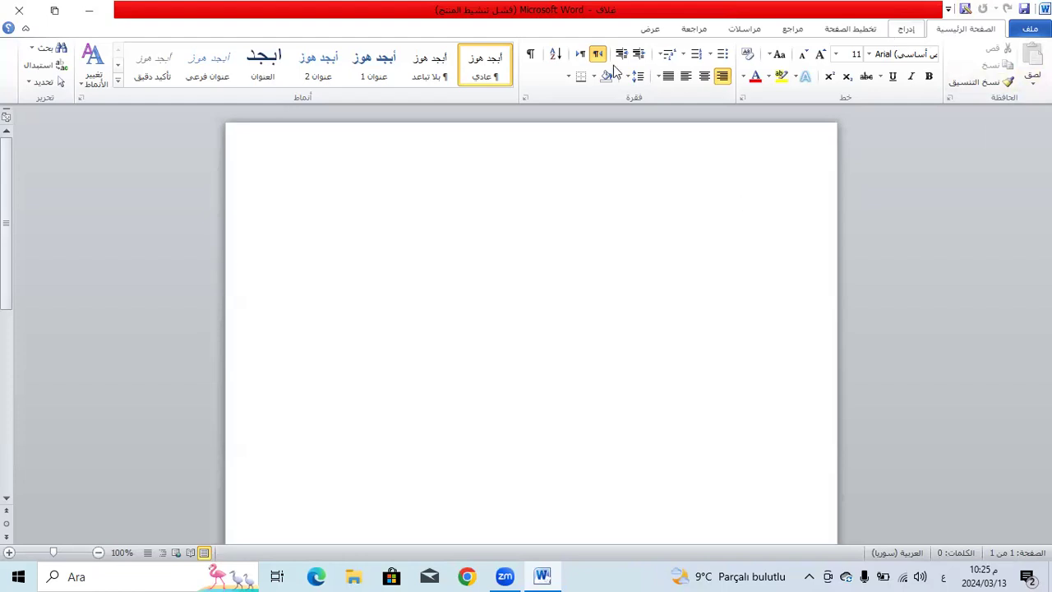
Write the line "بسم الله الرحمن الرحيم" at the start of the blank page.
text(بسم الله الرحمن الرحيم)
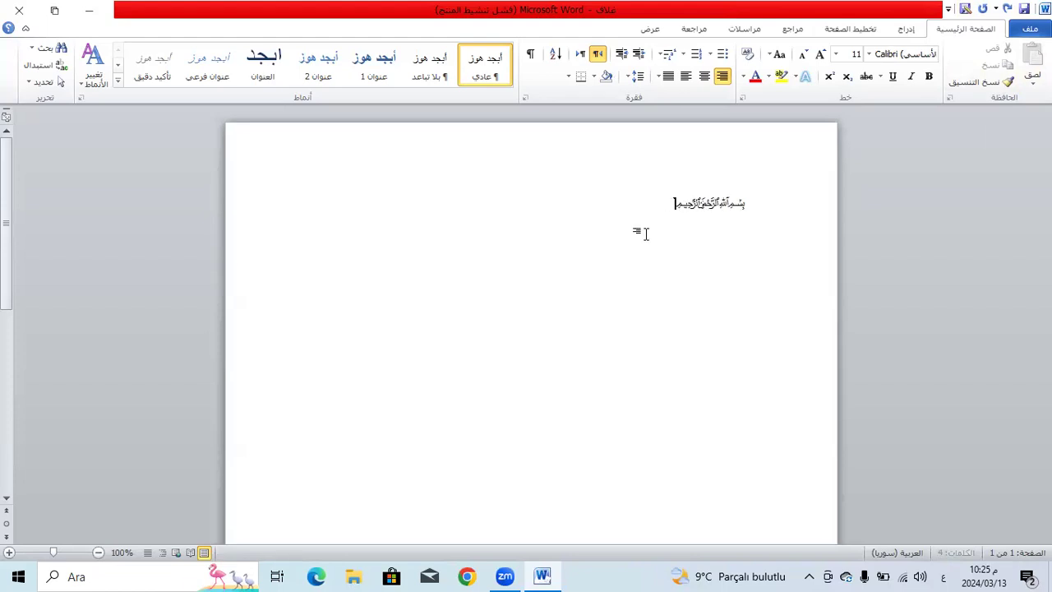
click(759, 202)
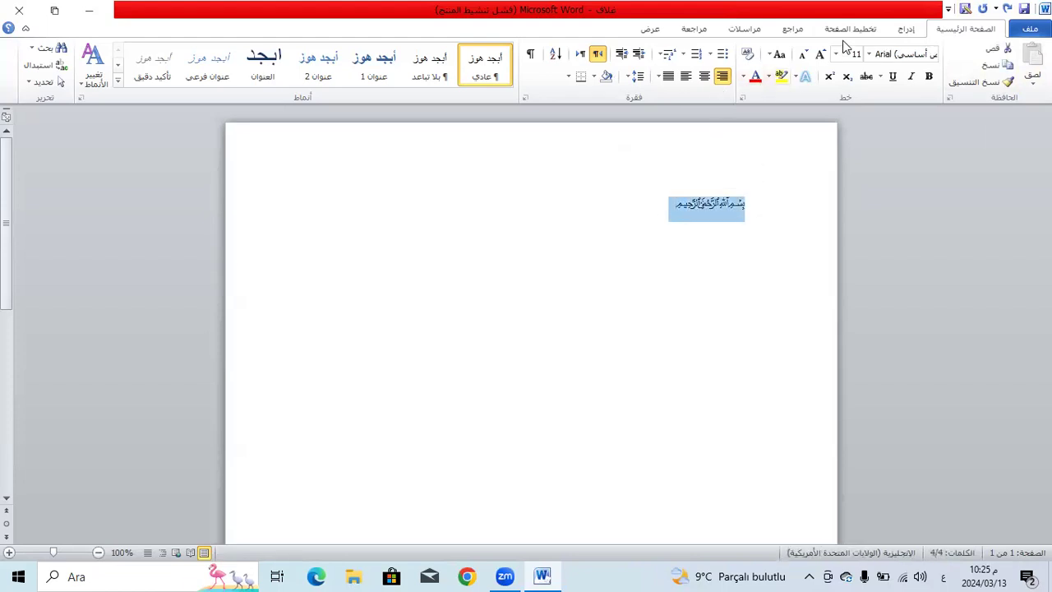
click(720, 261)
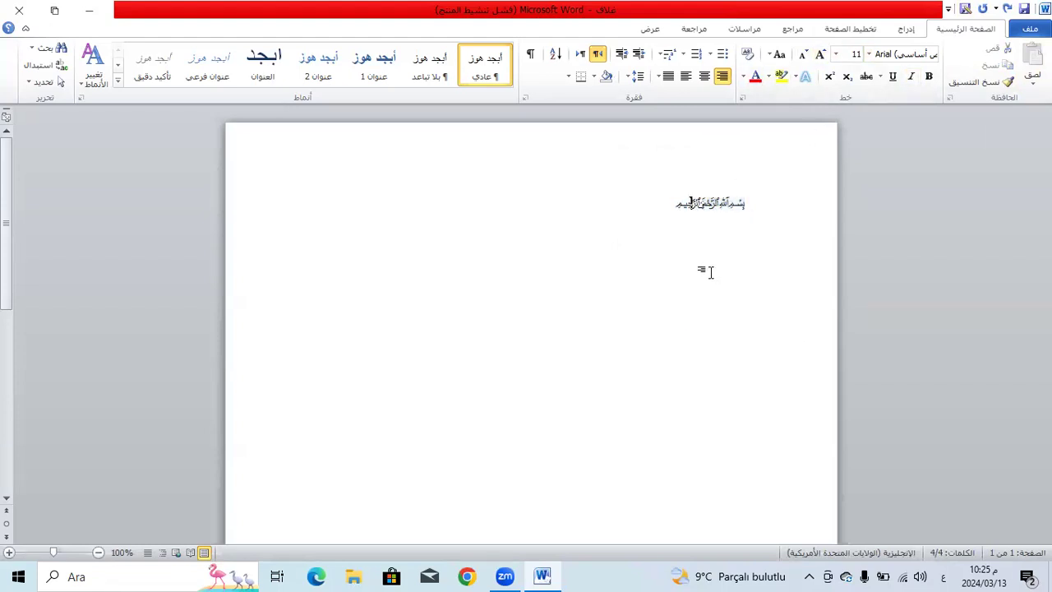
Select the بسم الله الرحمن الرحيم line and display the ruler.
click(797, 200)
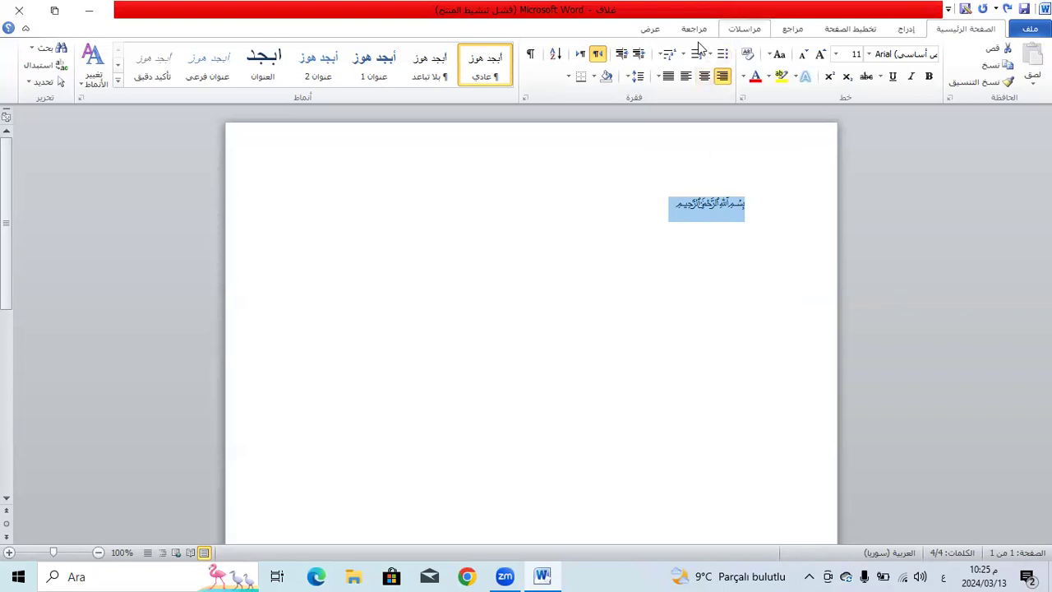
click(643, 33)
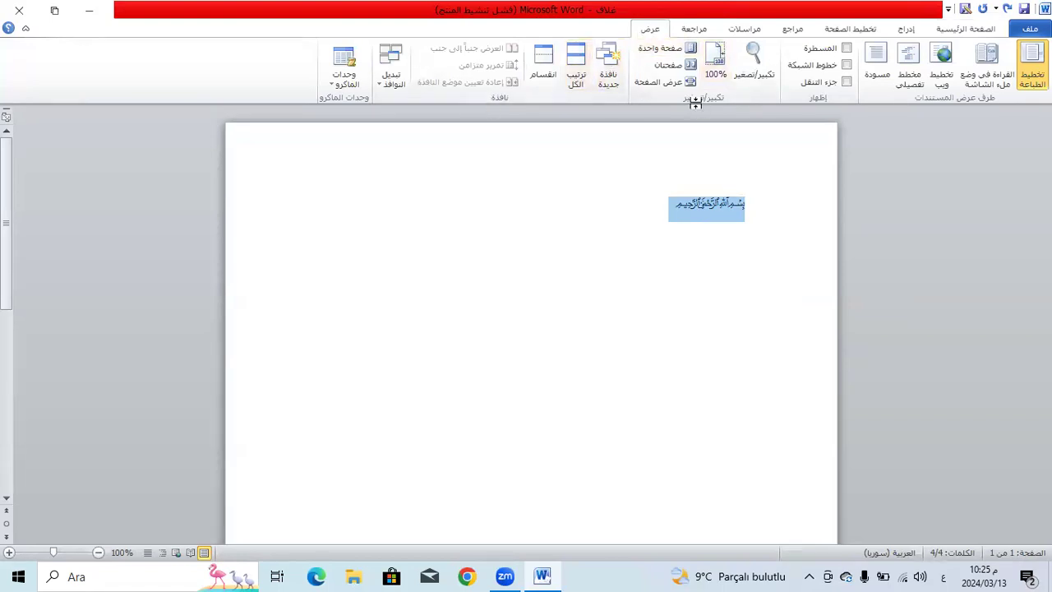
click(846, 49)
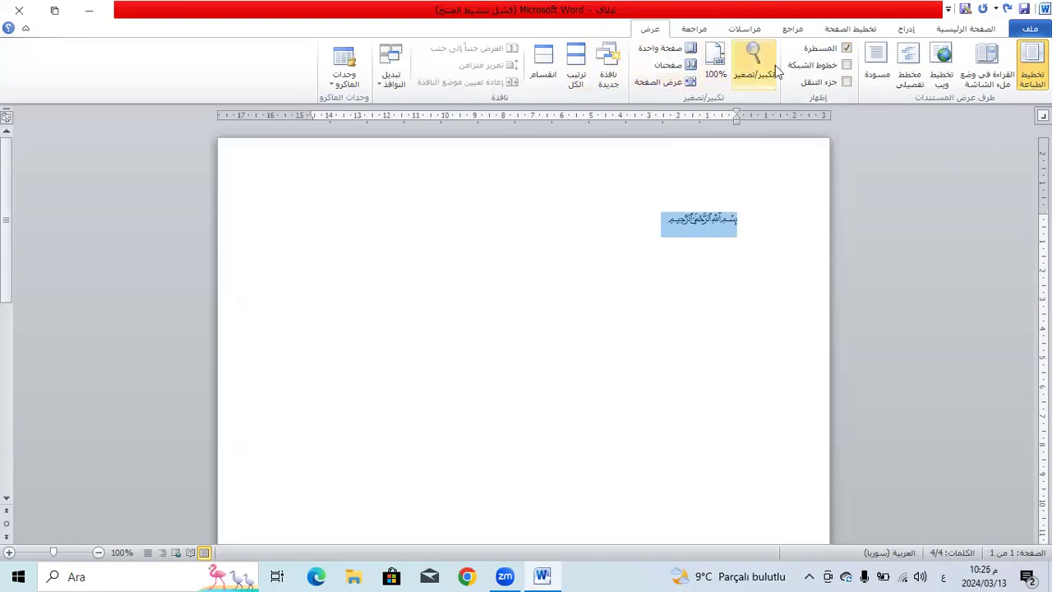
Turn the page gridlines and the navigation pane on and off again.
click(846, 65)
click(846, 65)
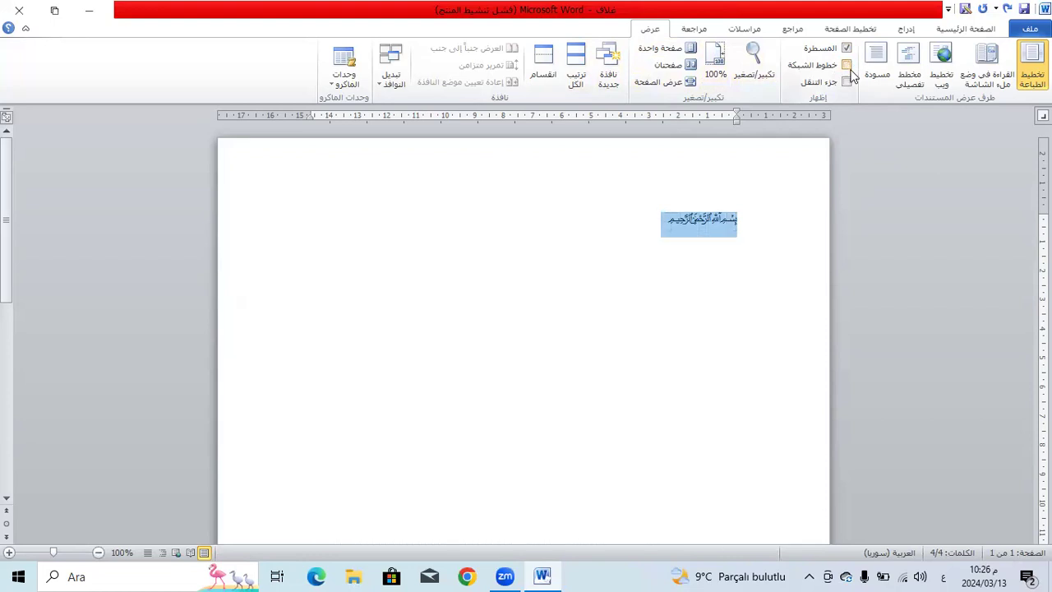
click(846, 82)
click(846, 81)
Try shifting the right margin and indent of the بسم الله الرحمن الرحيم line outward on the ruler, and undo the change.
mouse_move(736, 123)
mouse_down()
mouse_move(791, 121)
mouse_move(737, 115)
mouse_move(773, 120)
mouse_up()
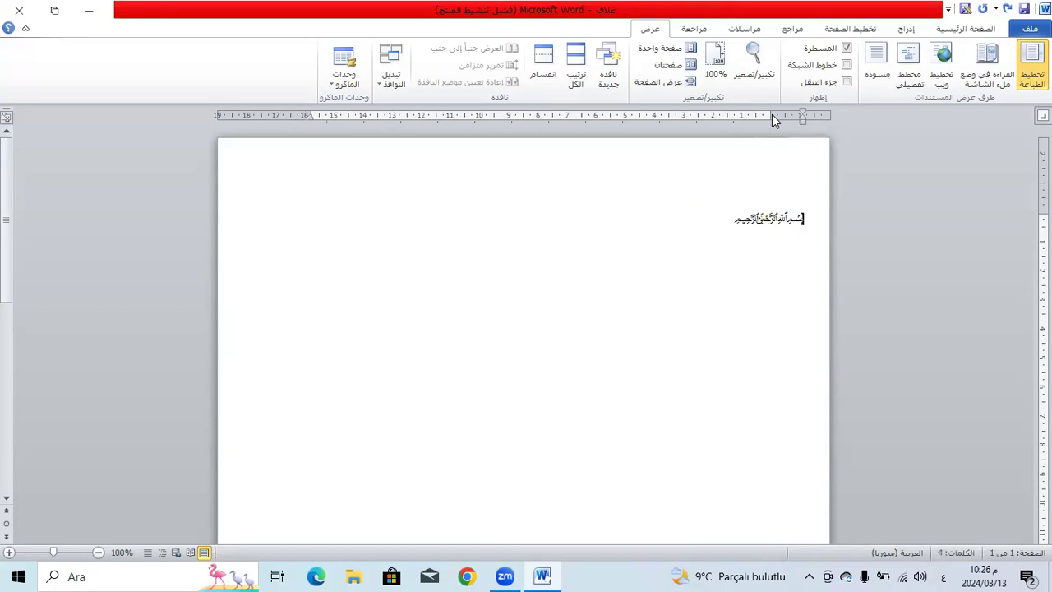
key(ctrl+z)
key(ctrl+z)
key(ctrl+z)
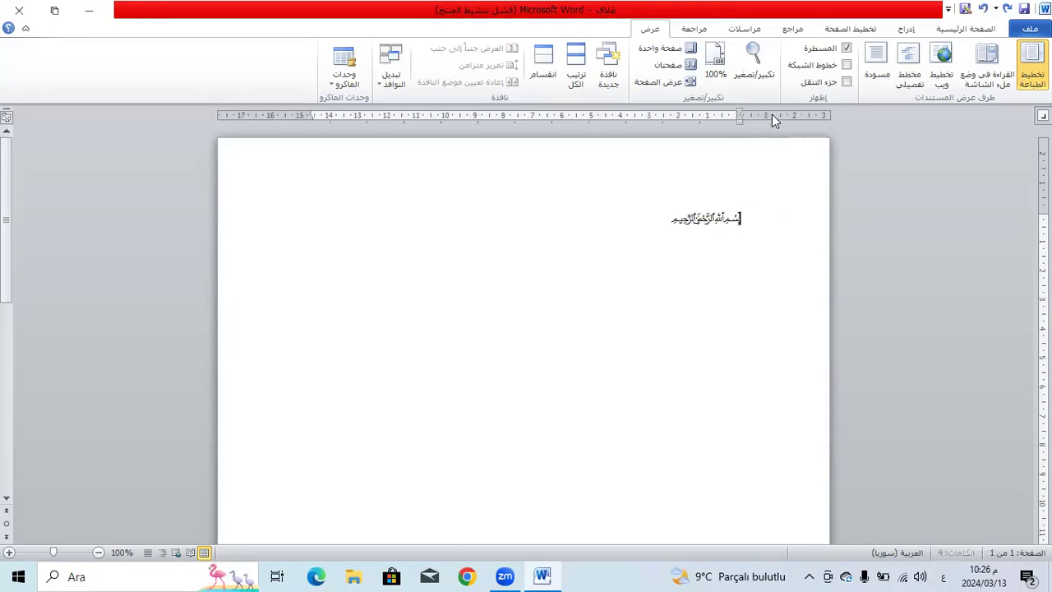
key(ctrl+y)
key(ctrl+z)
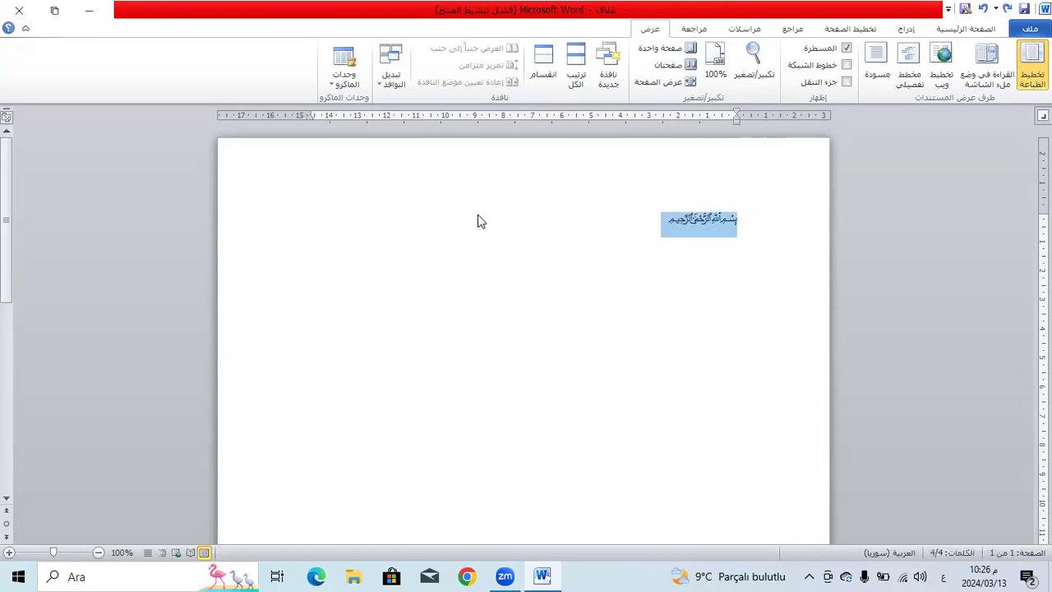
Try pulling the left margin inward to about 12 cm on the ruler, and undo the change.
drag(305, 115, 382, 116)
click(572, 221)
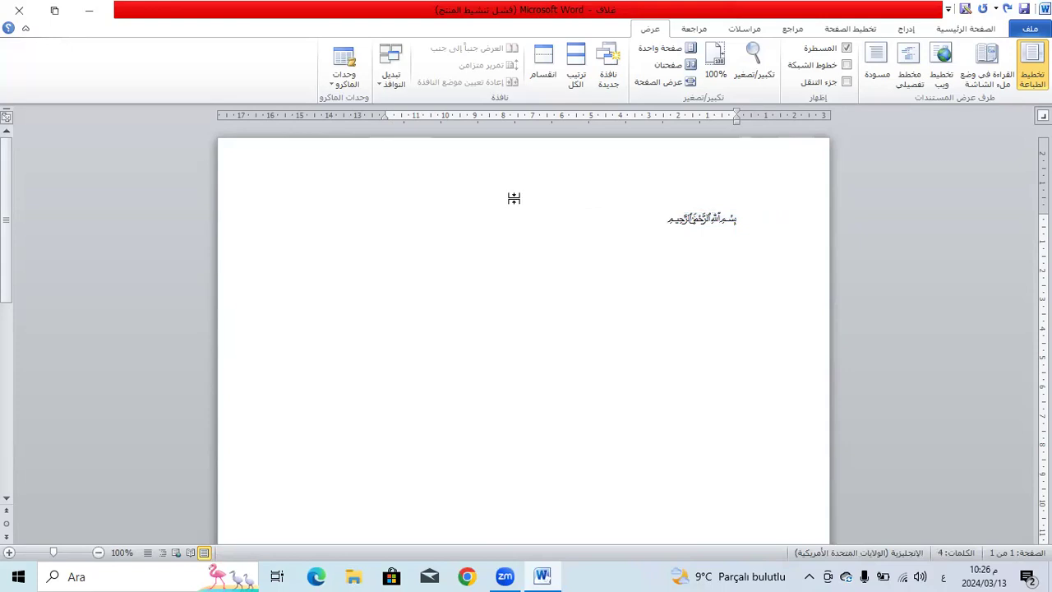
key(ctrl+z)
click(367, 265)
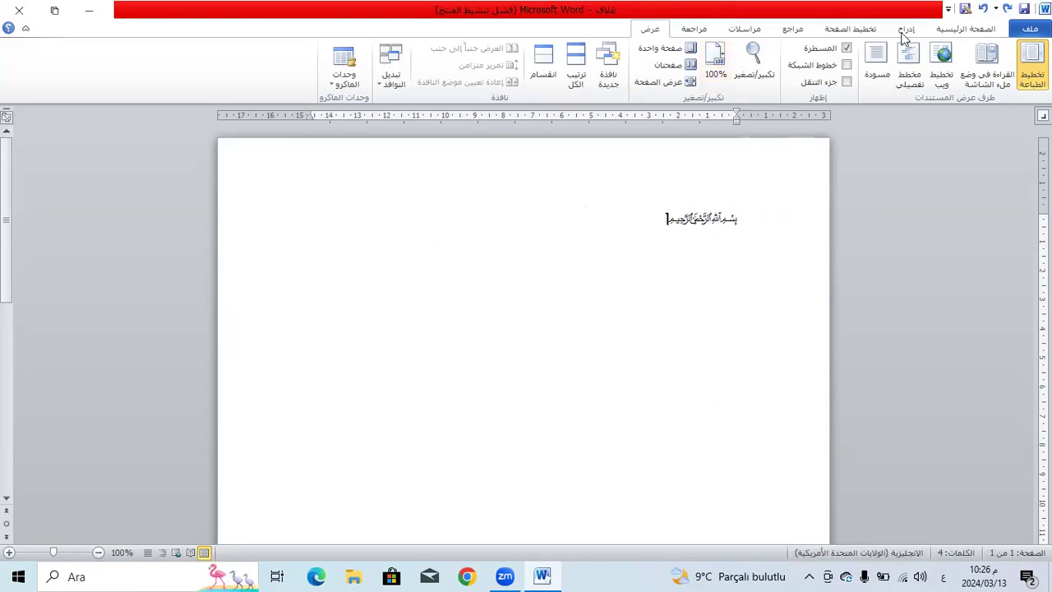
Centre the بسم الله الرحمن الرحيم line and enlarge its text to size 24.
click(953, 32)
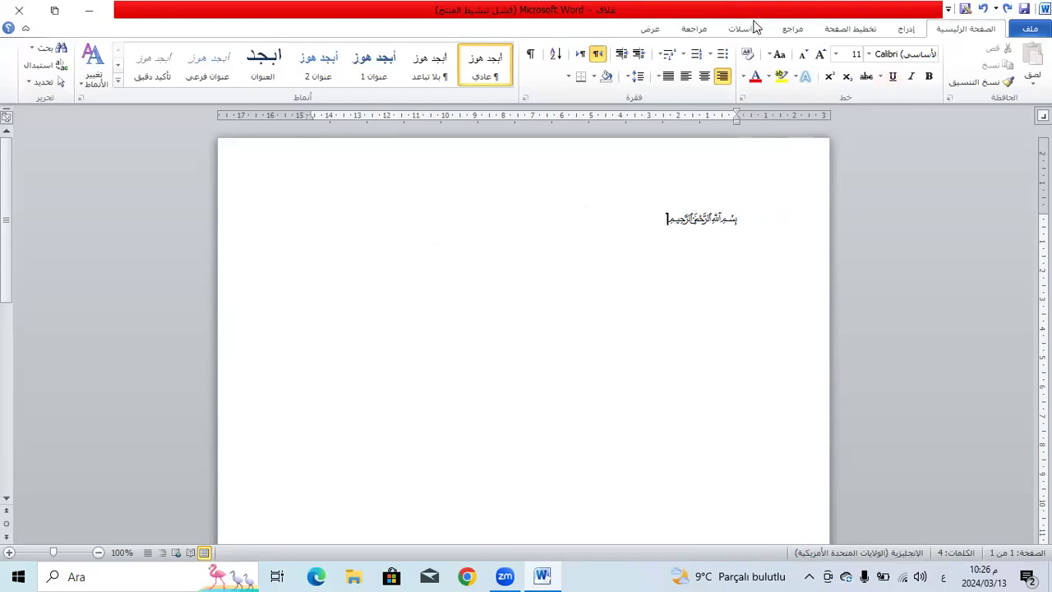
click(702, 76)
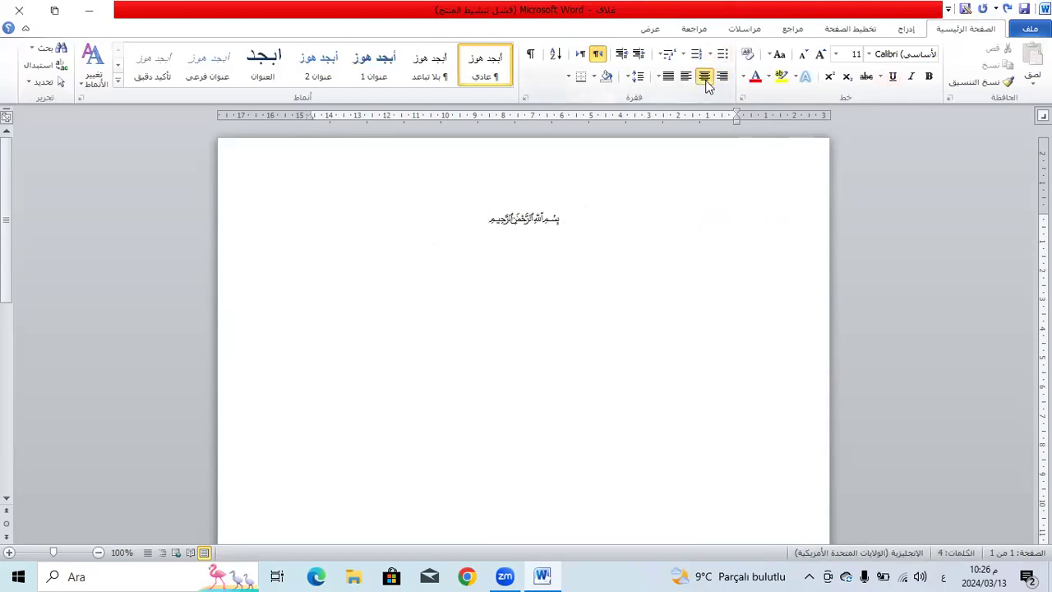
drag(488, 218, 612, 217)
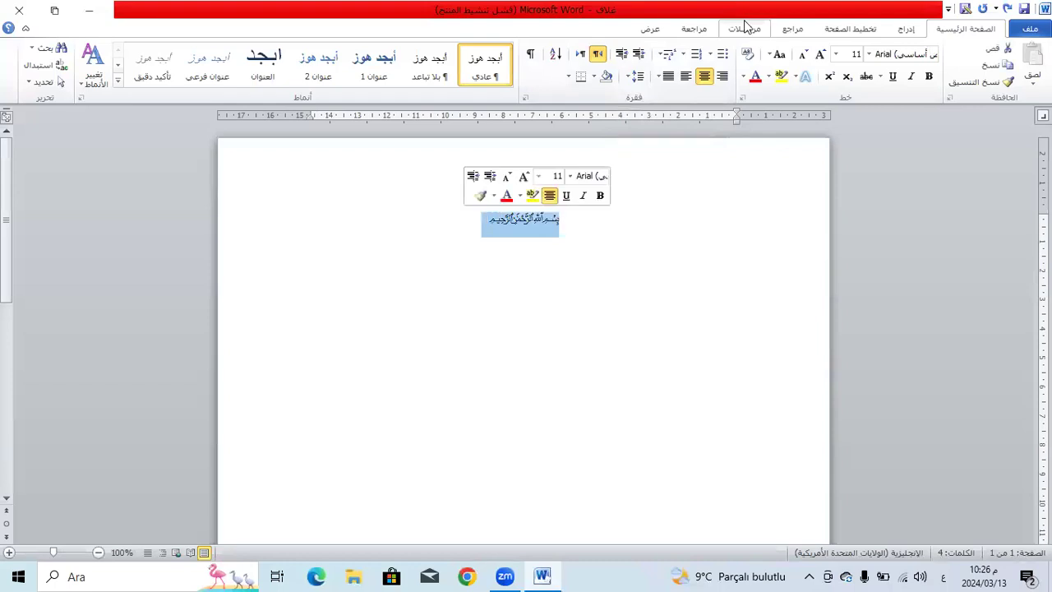
click(820, 53)
click(820, 54)
click(820, 54)
click(820, 53)
click(820, 54)
click(820, 53)
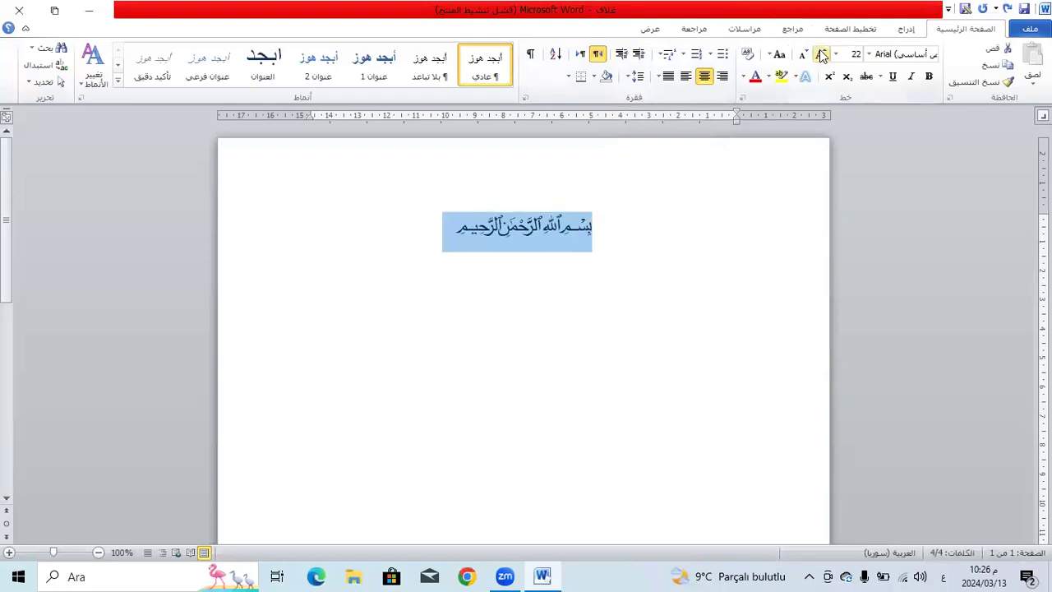
click(820, 53)
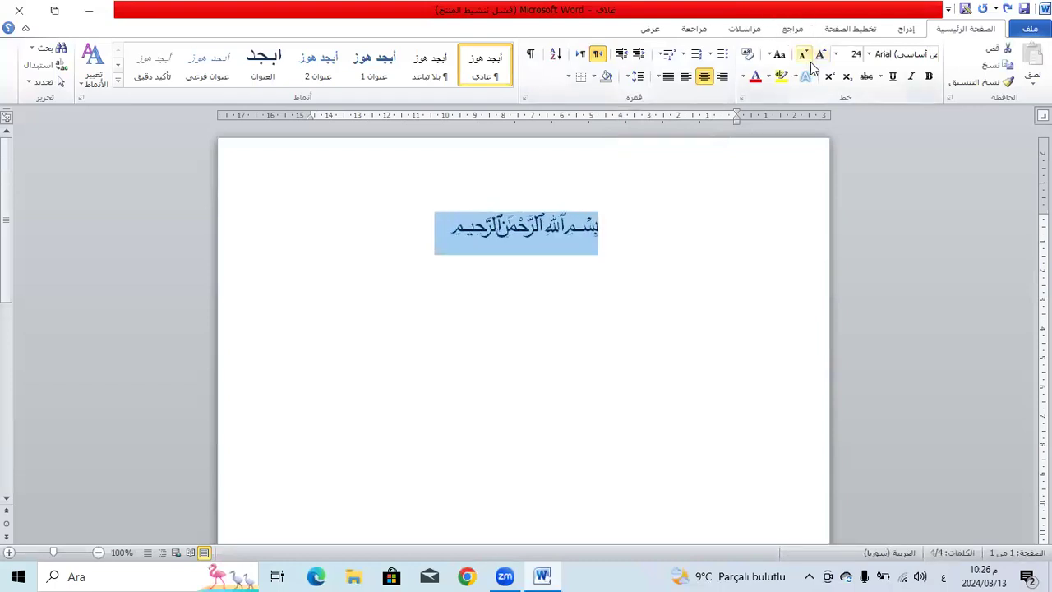
Preview fonts such as Akhbar MT, Andalus and Algerian on the selected بسم الله الرحمن الرحيم line.
click(870, 54)
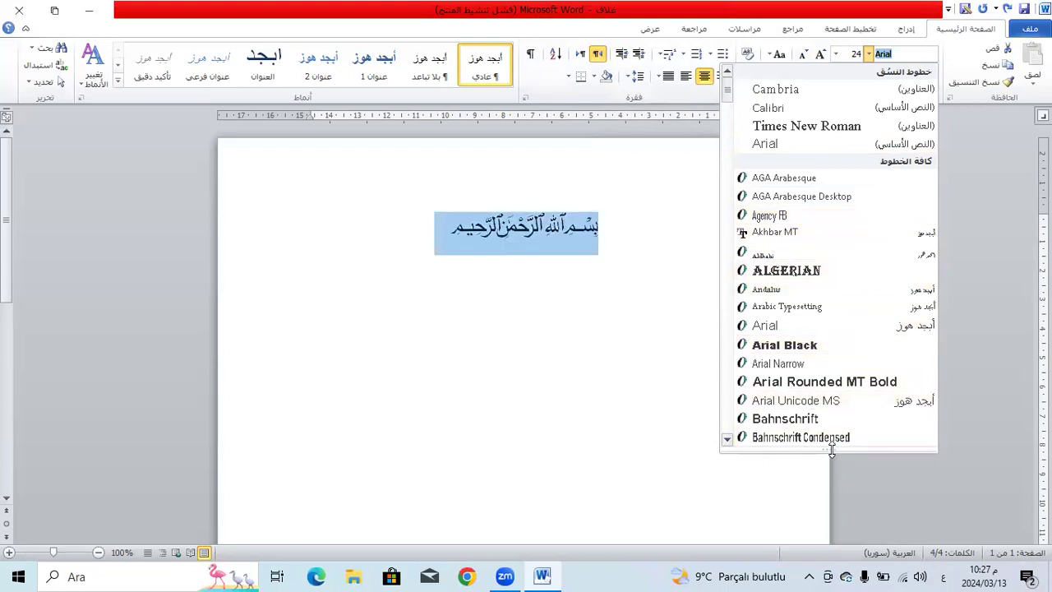
drag(832, 450, 817, 160)
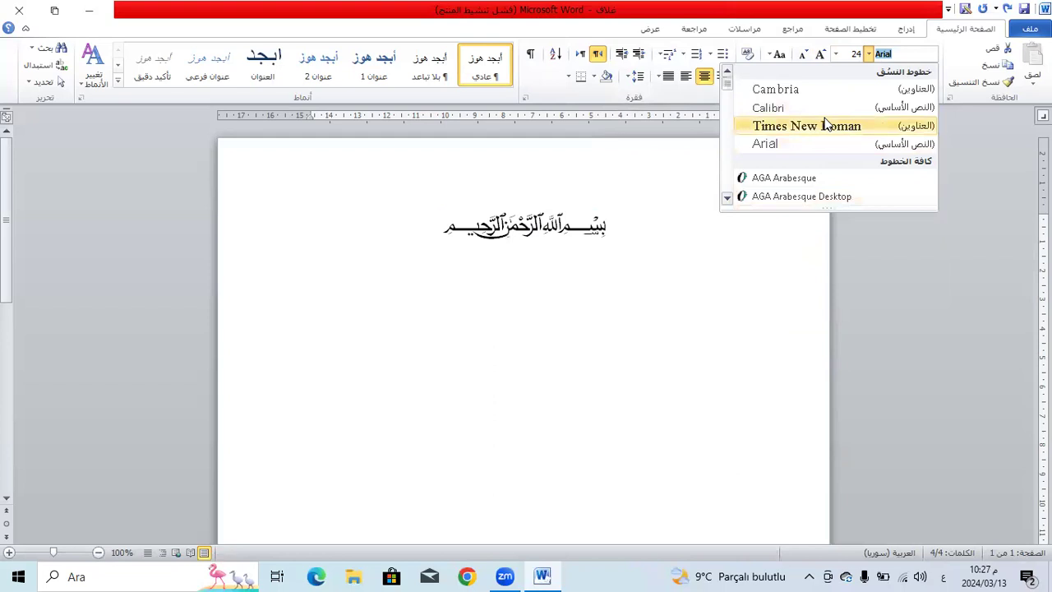
key(Down)
key(Down)
key(Down)
key(Down)
key(Down)
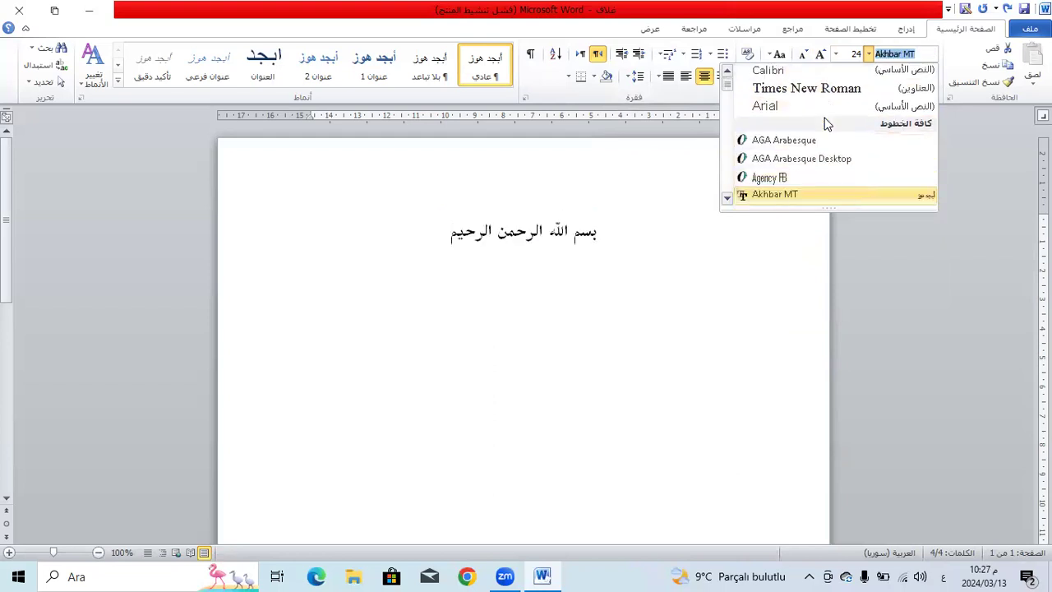
key(Down)
key(Down)
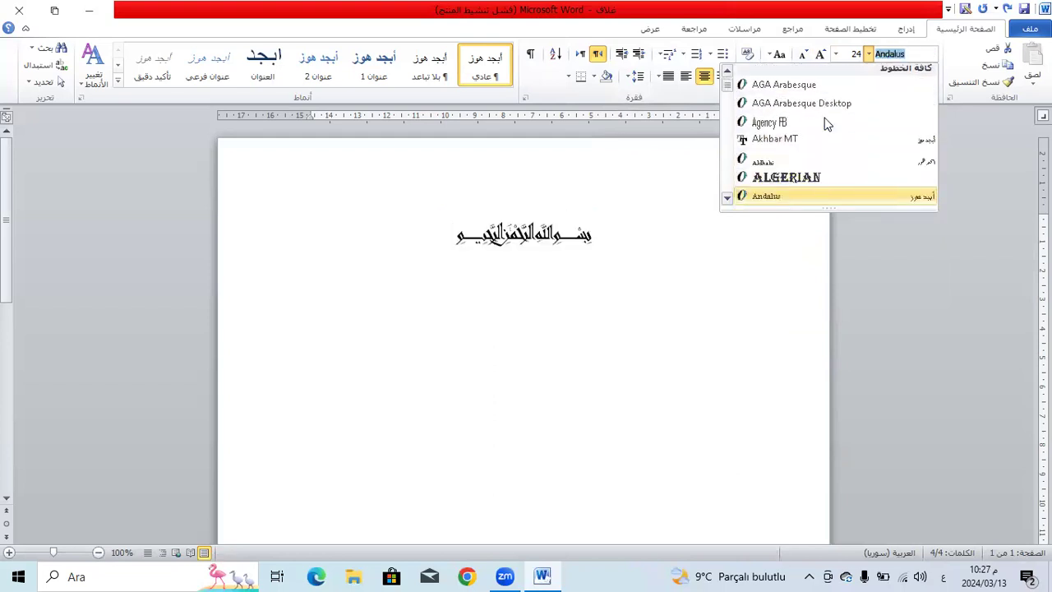
key(Up)
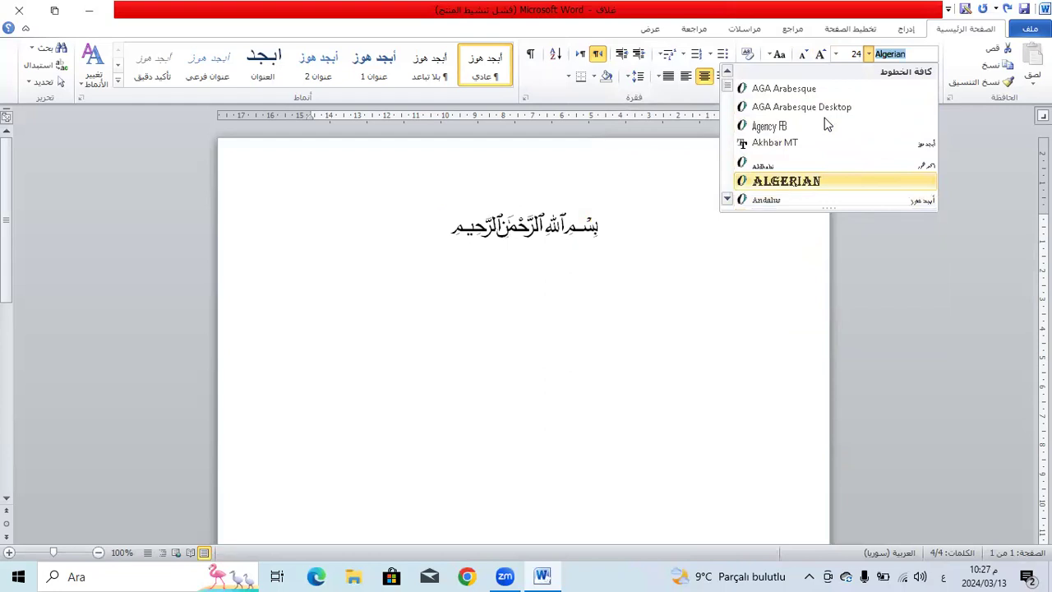
key(Escape)
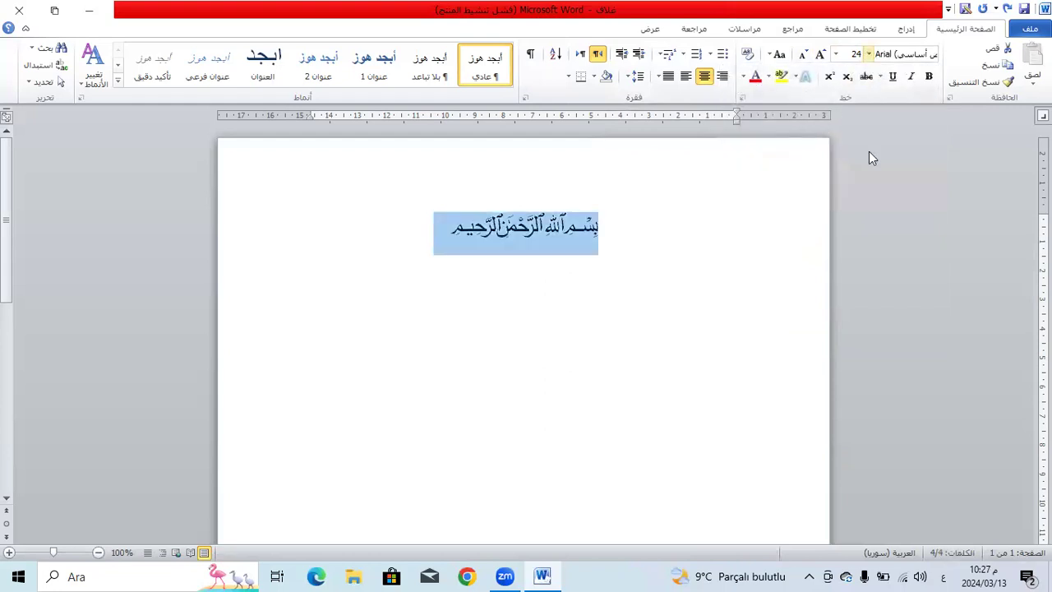
key(alt+Down)
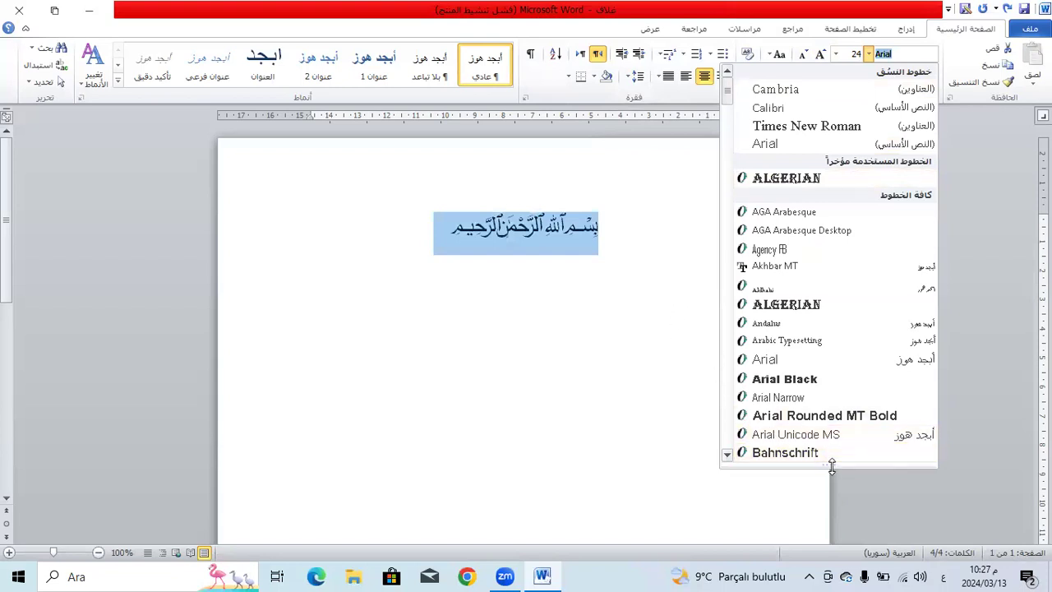
drag(831, 466, 819, 168)
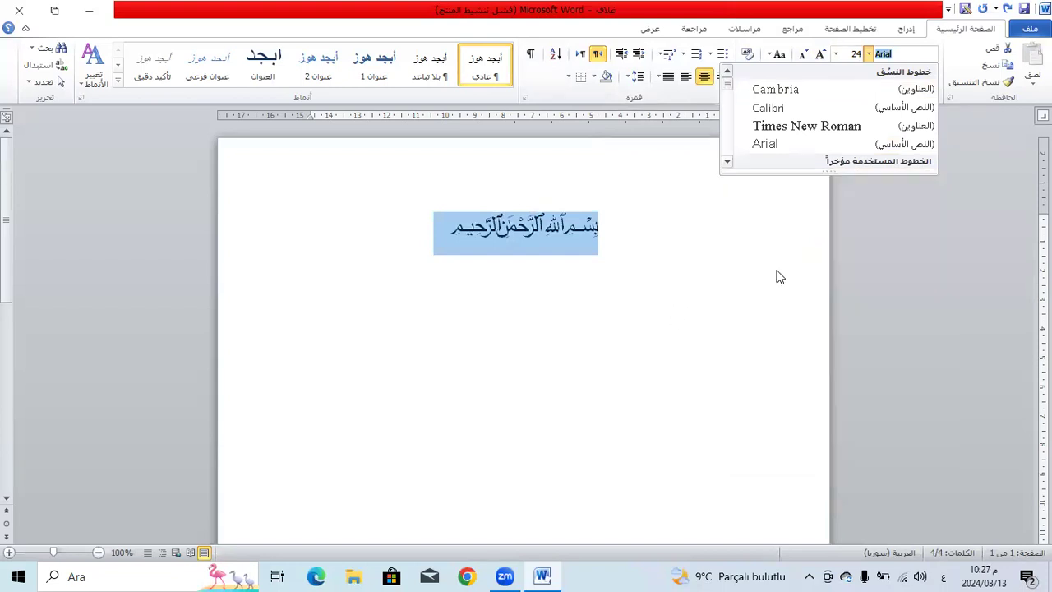
click(874, 267)
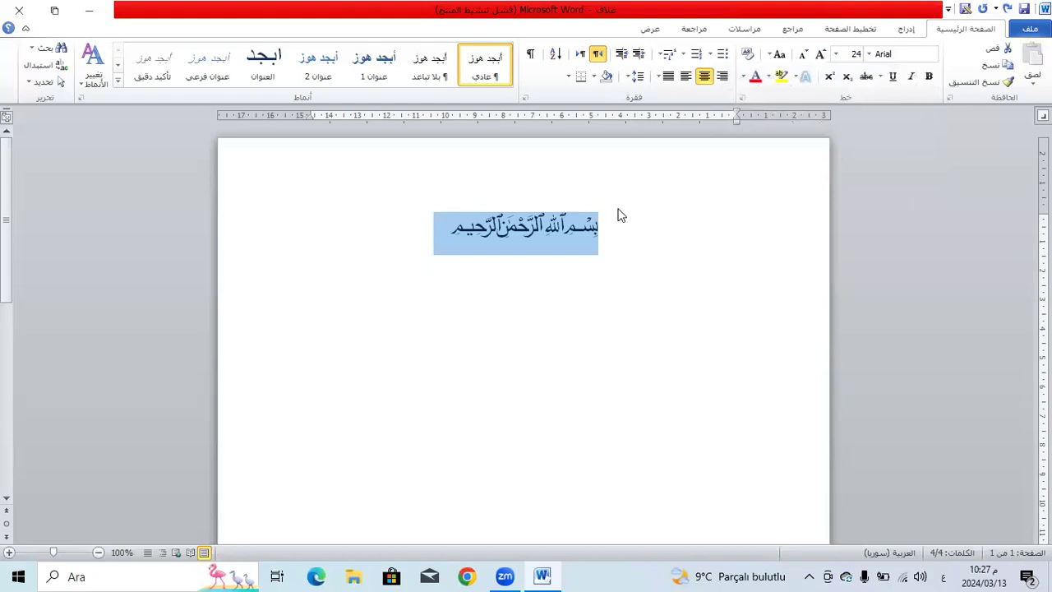
Add two new paragraphs below the centred line and align the last one to the right.
click(560, 279)
click(407, 226)
key(Return)
key(alt+shift)
key(Return)
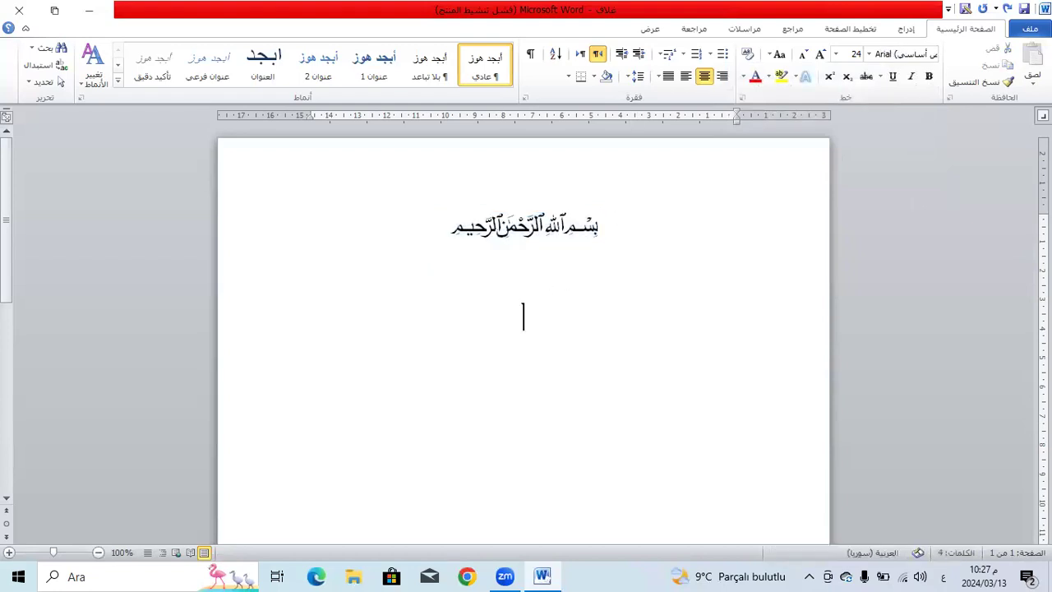
key(BackSpace)
key(Return)
click(722, 76)
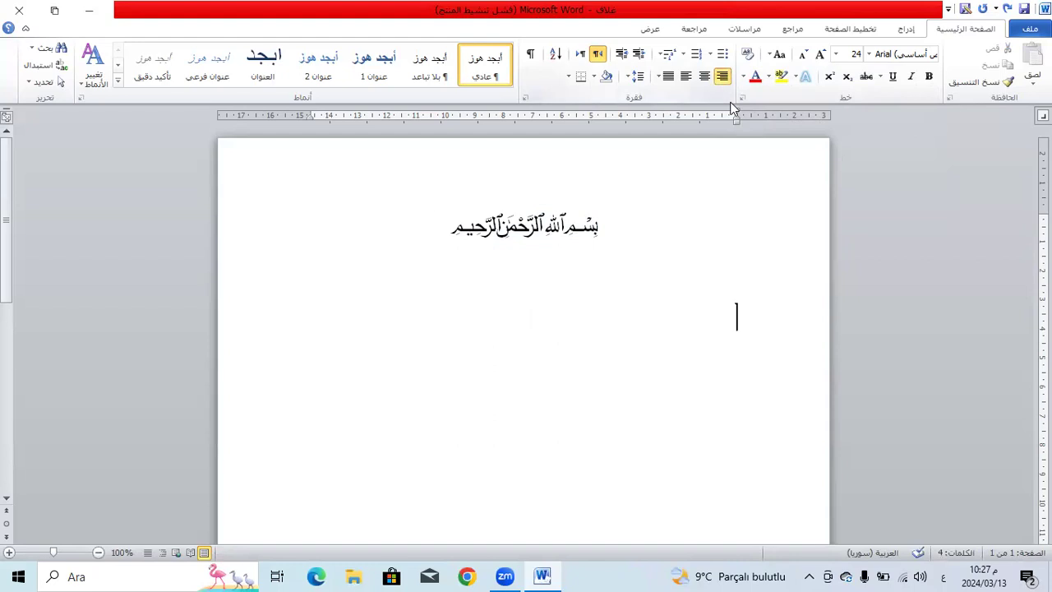
click(647, 31)
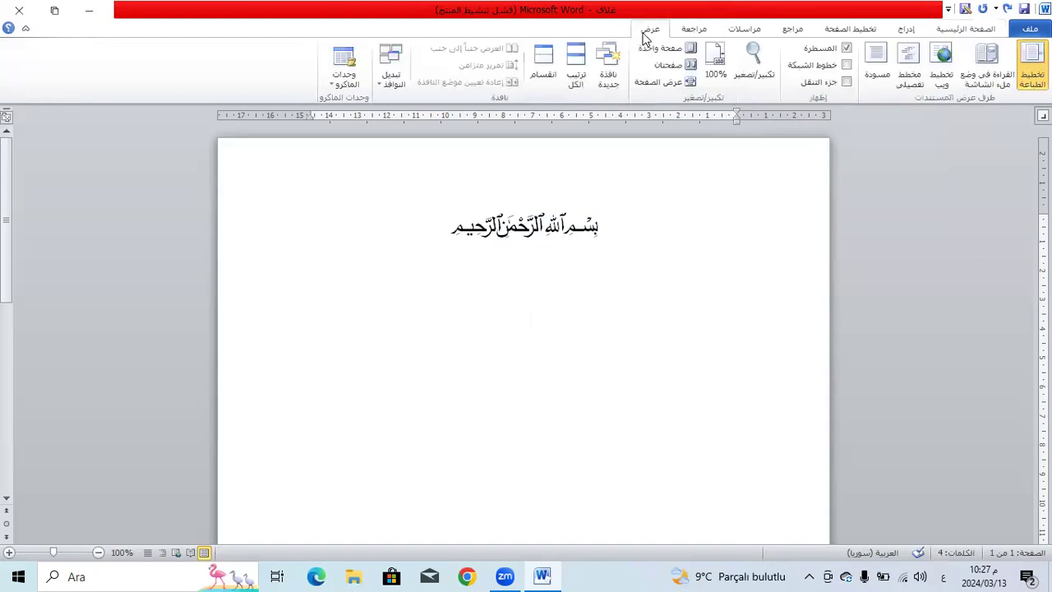
click(688, 33)
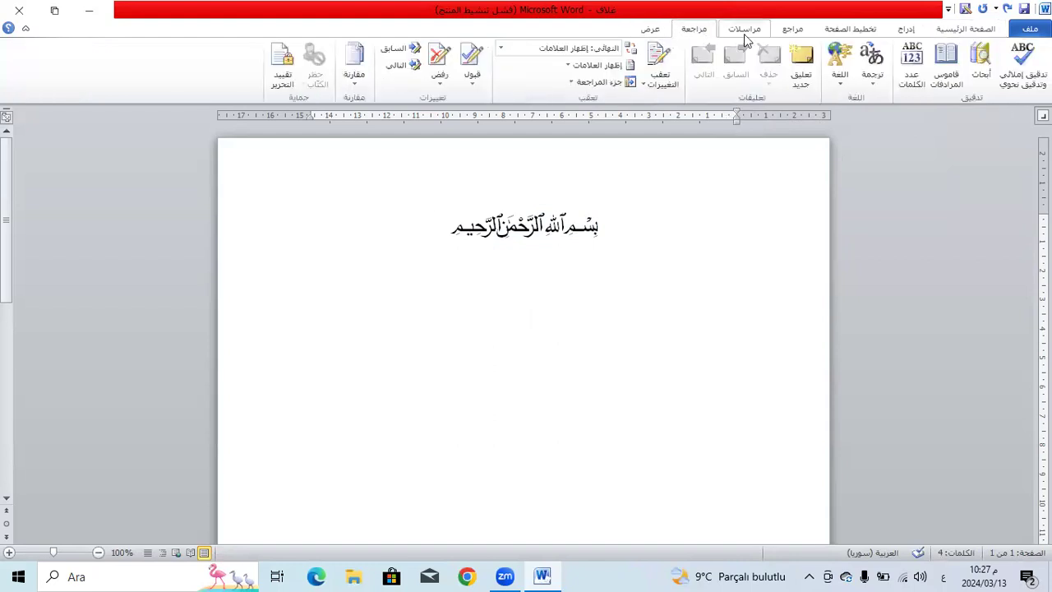
click(742, 35)
click(785, 34)
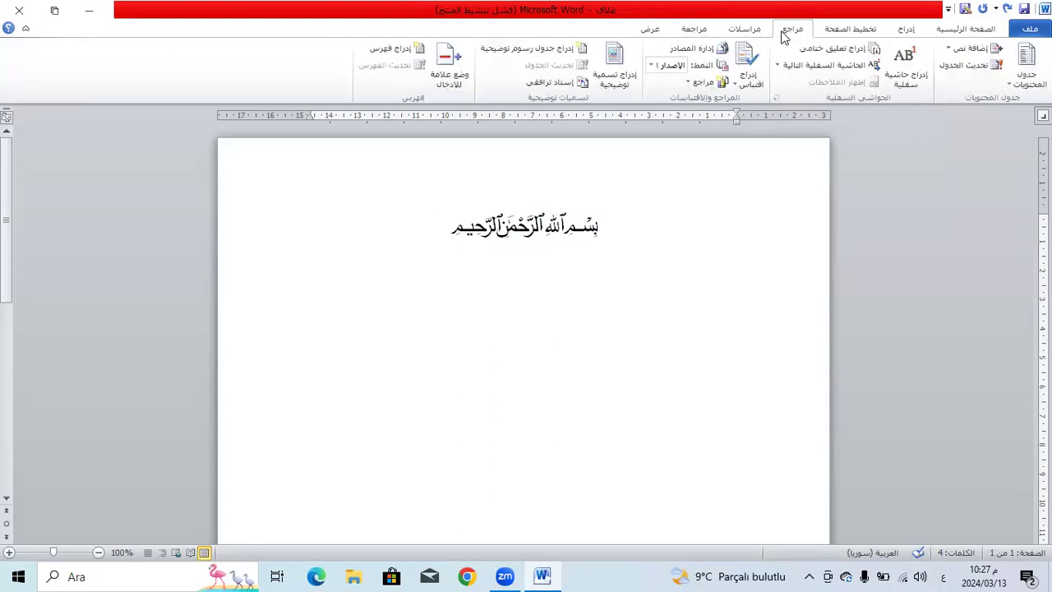
click(850, 31)
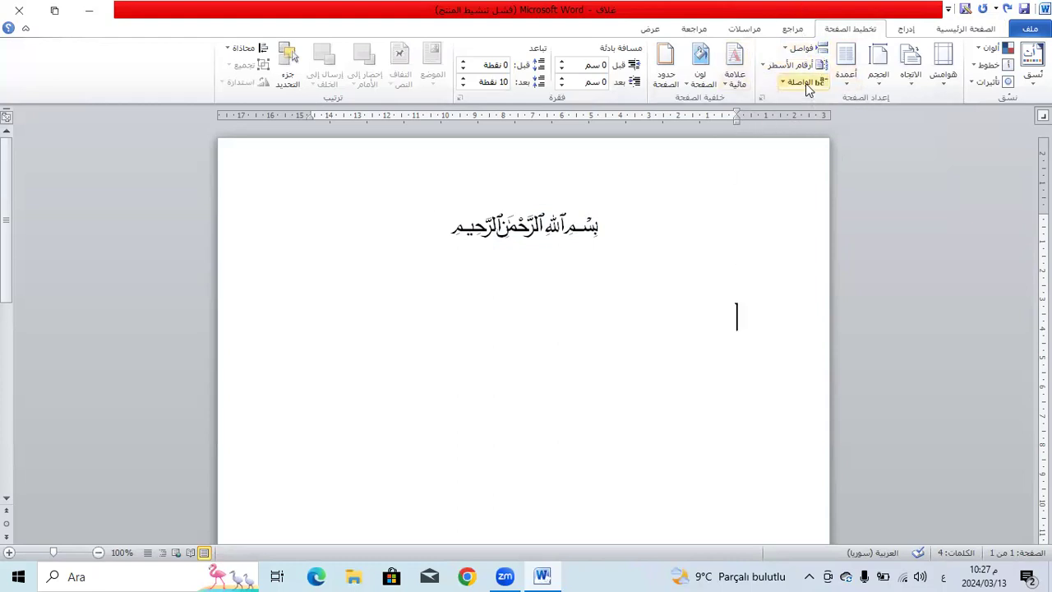
click(908, 29)
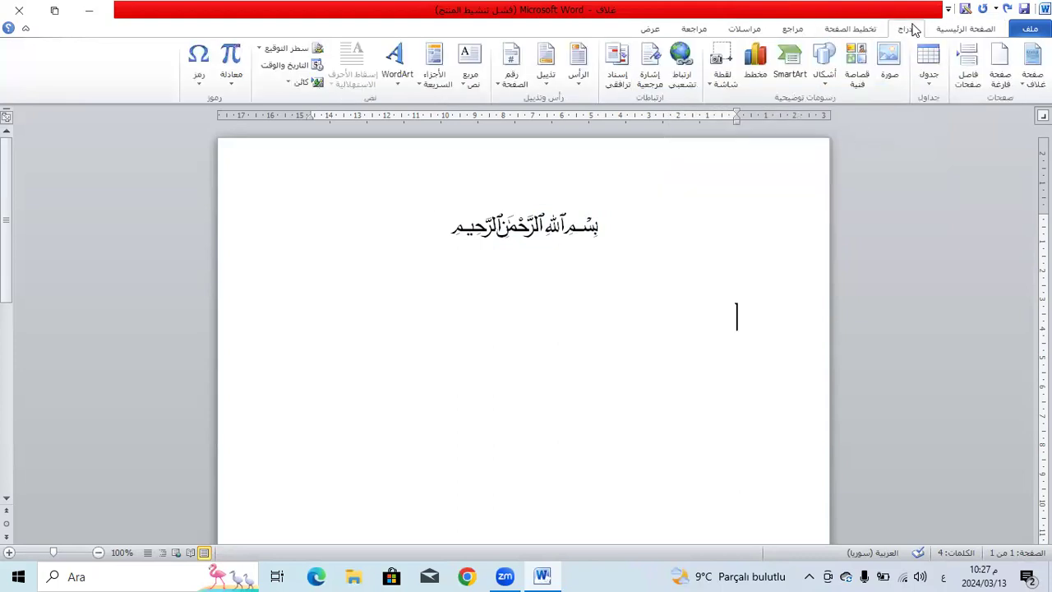
Reduce the font size of the empty right-aligned paragraph to 16.
click(967, 32)
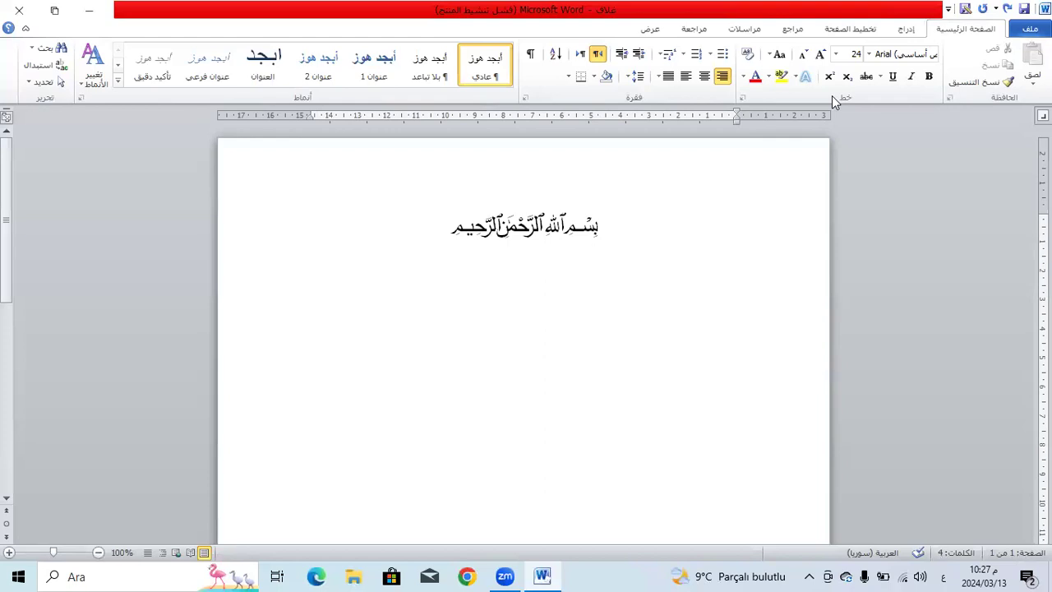
click(803, 55)
click(803, 55)
click(802, 55)
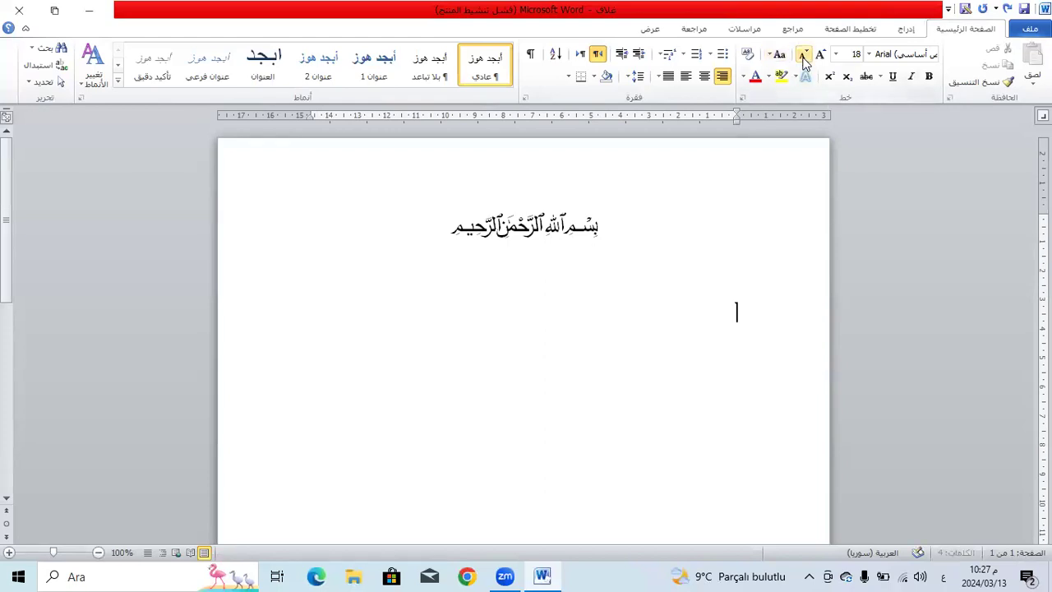
click(803, 55)
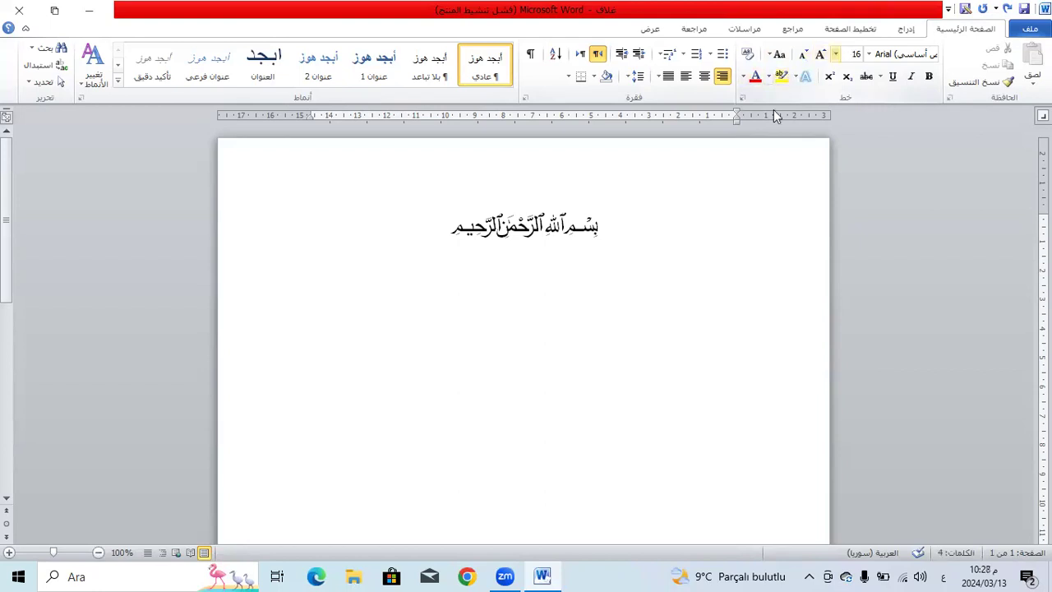
Begin the introductory paragraph with "بناء على معطيات البيانات السابقة عن", correcting the spelling slips.
text(بناء على م)
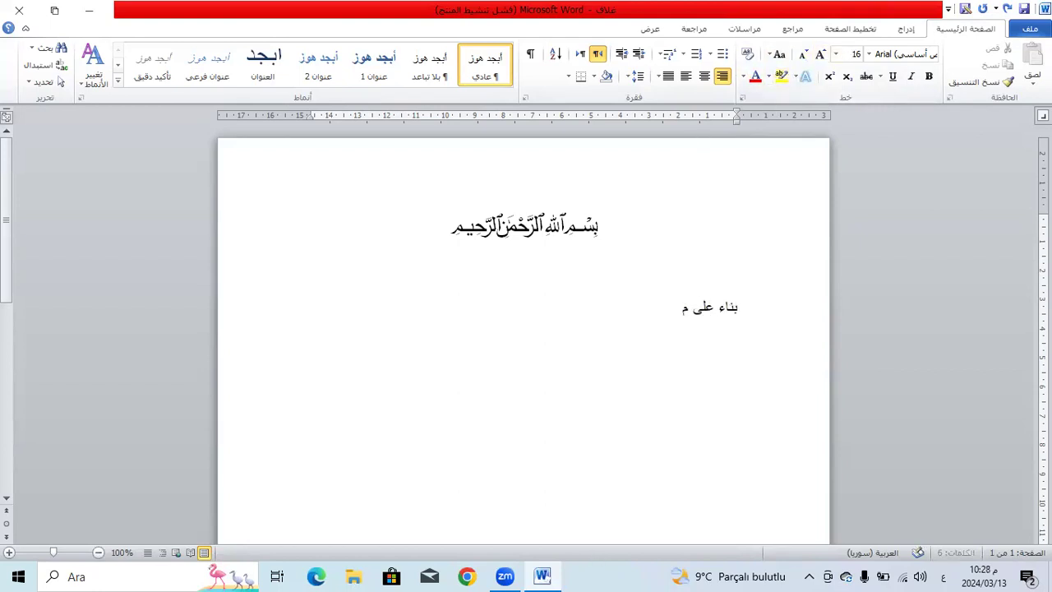
text(عطيات الليان)
key(BackSpace)
key(BackSpace)
key(BackSpace)
key(BackSpace)
key(BackSpace)
text(لبيانات السابقة عن)
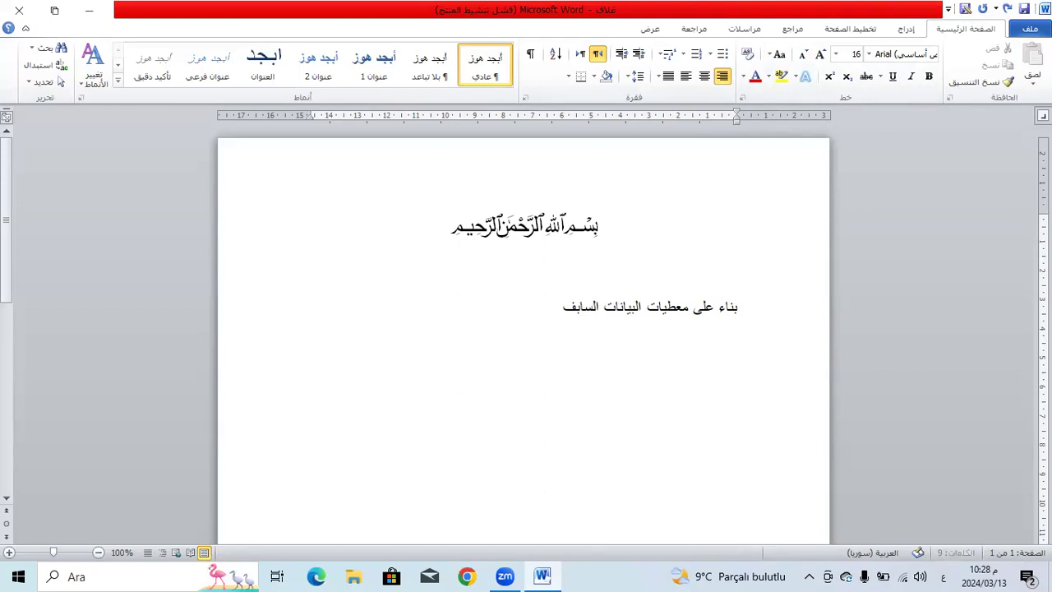
key(BackSpace)
key(BackSpace)
key(BackSpace)
key(BackSpace)
key(BackSpace)
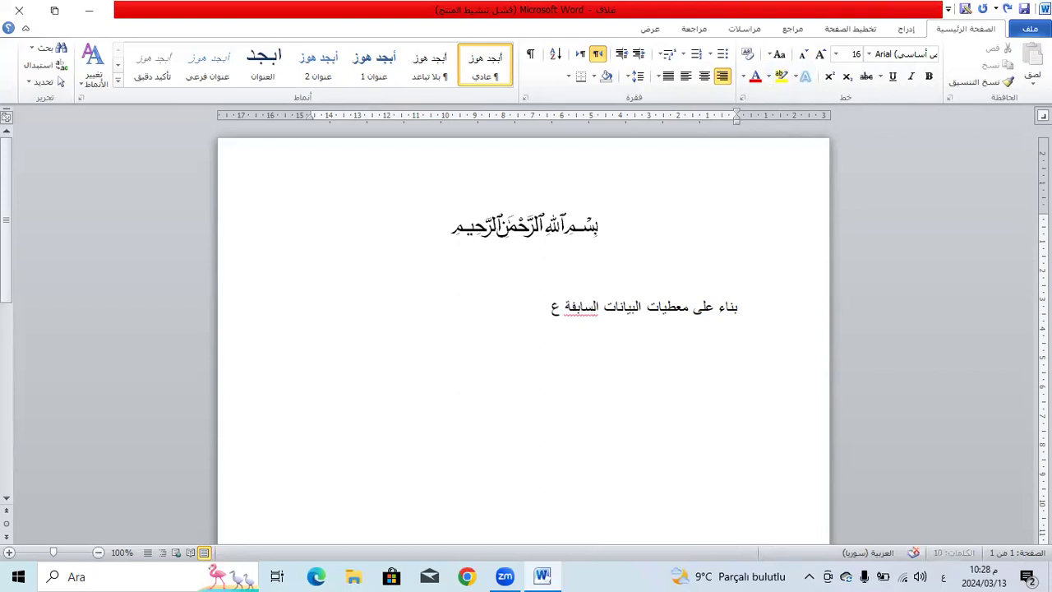
text(قة عن)
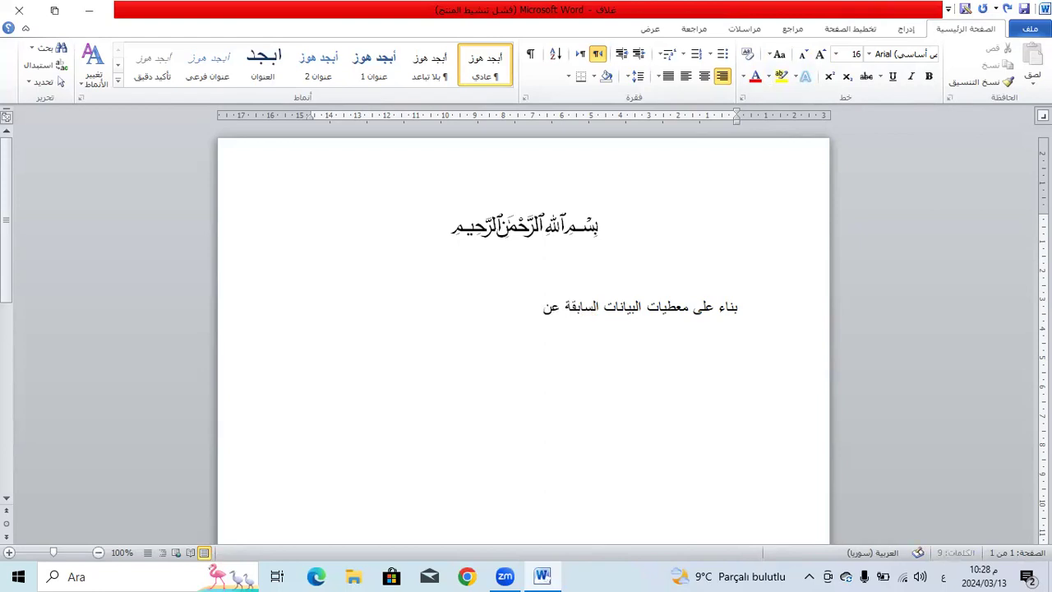
Complete the introductory sentence with "عدد العمال و الرواتب الشهرية و المكافاة و الحسميات الخاصة بهم نوصي بما يلي :".
text( عدد العم)
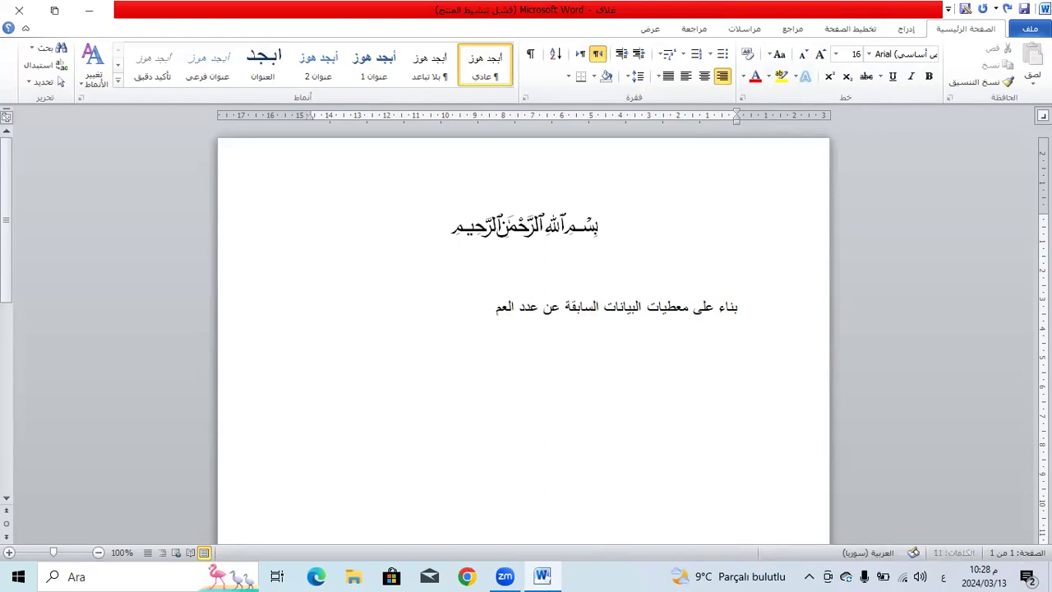
text(ال و الرواتب الشهرية )
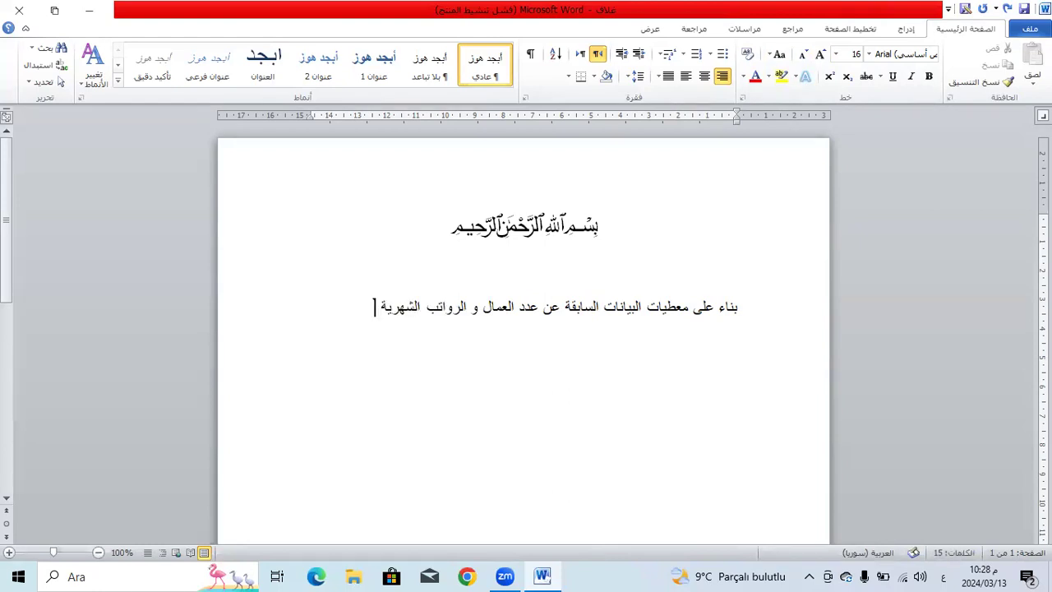
text(و المكافاة و الحس)
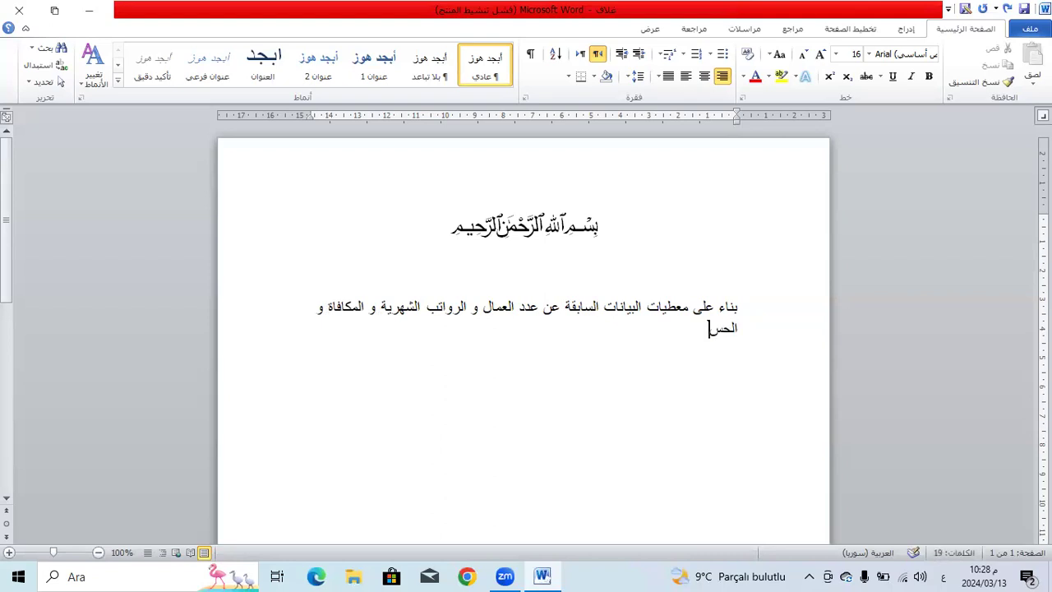
text(بيات الخاص)
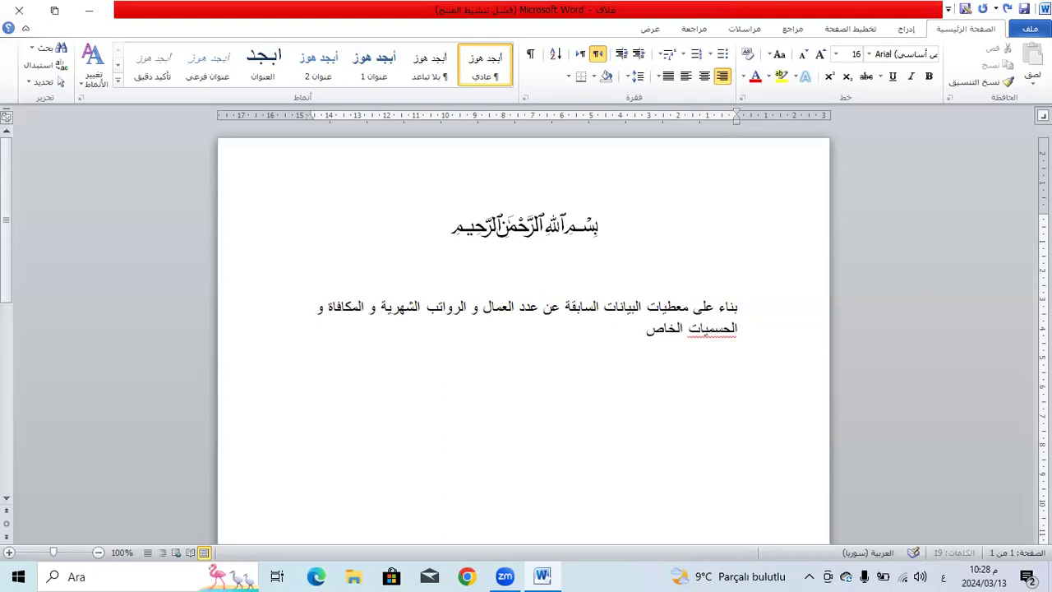
text(ة بهم نوصي بما يلي)
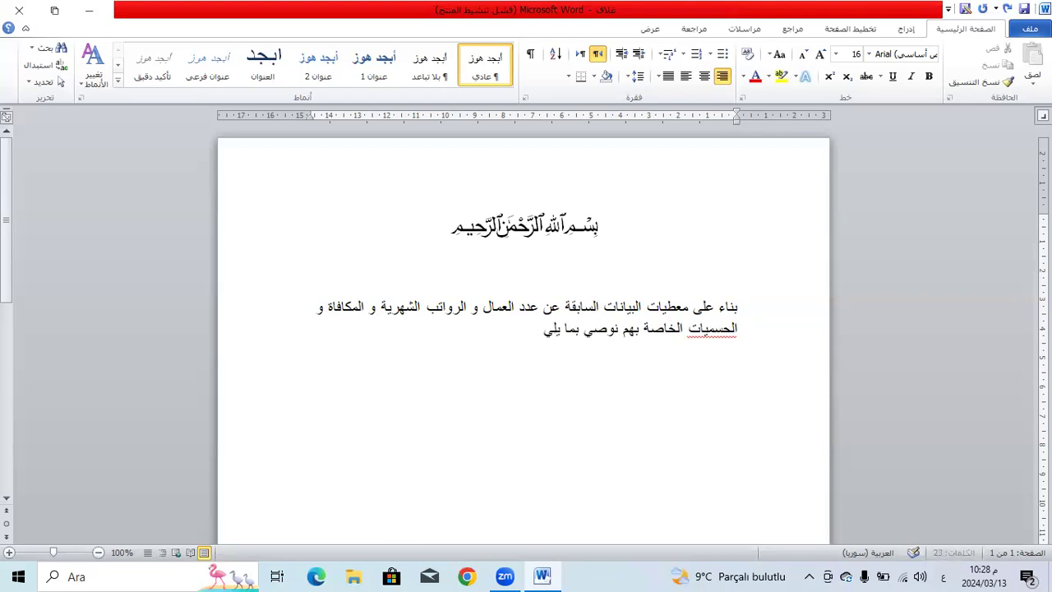
text( :)
Start an automatic numbered list with "1-" below the introduction and enter نتنت as its first item.
key(Return)
text(1-)
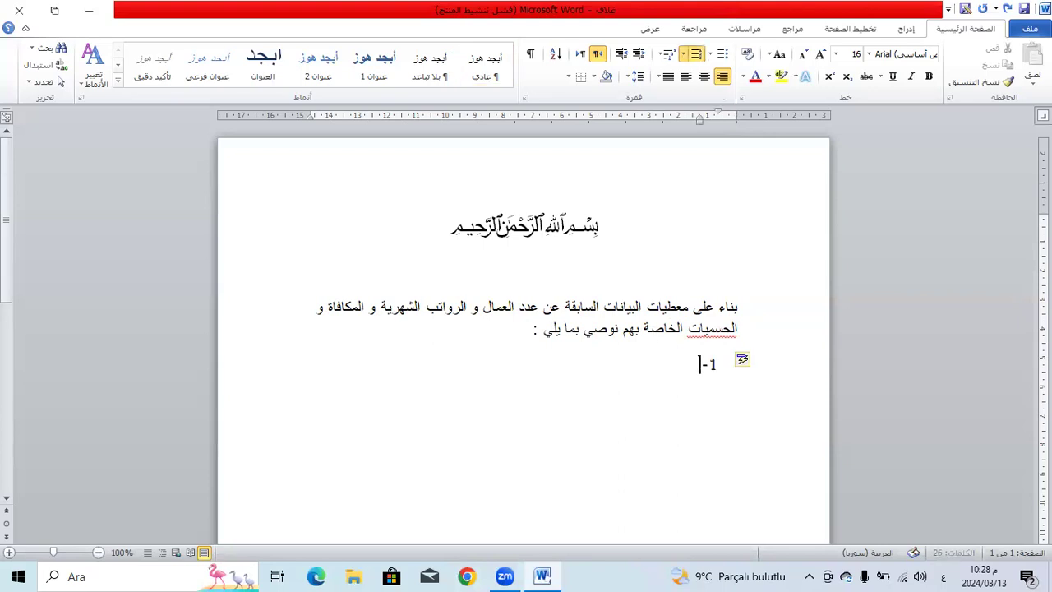
click(736, 363)
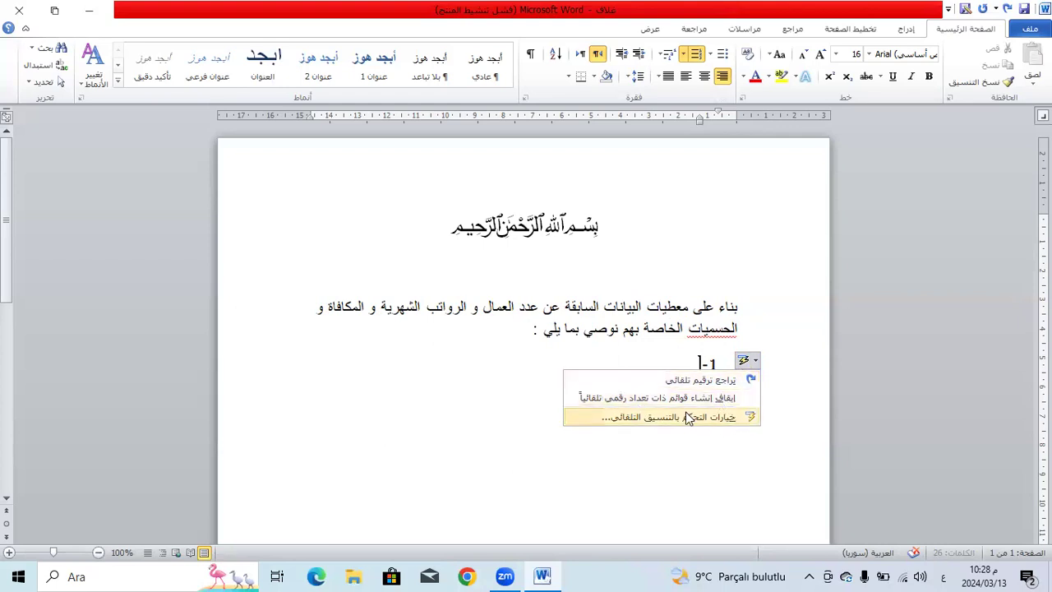
click(655, 361)
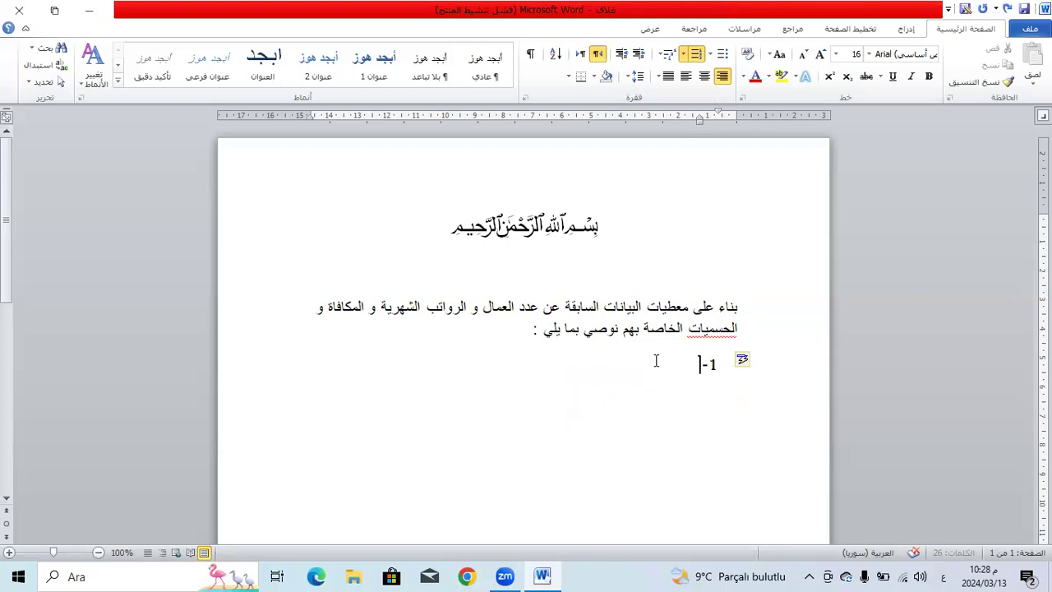
text(نتنت)
key(Return)
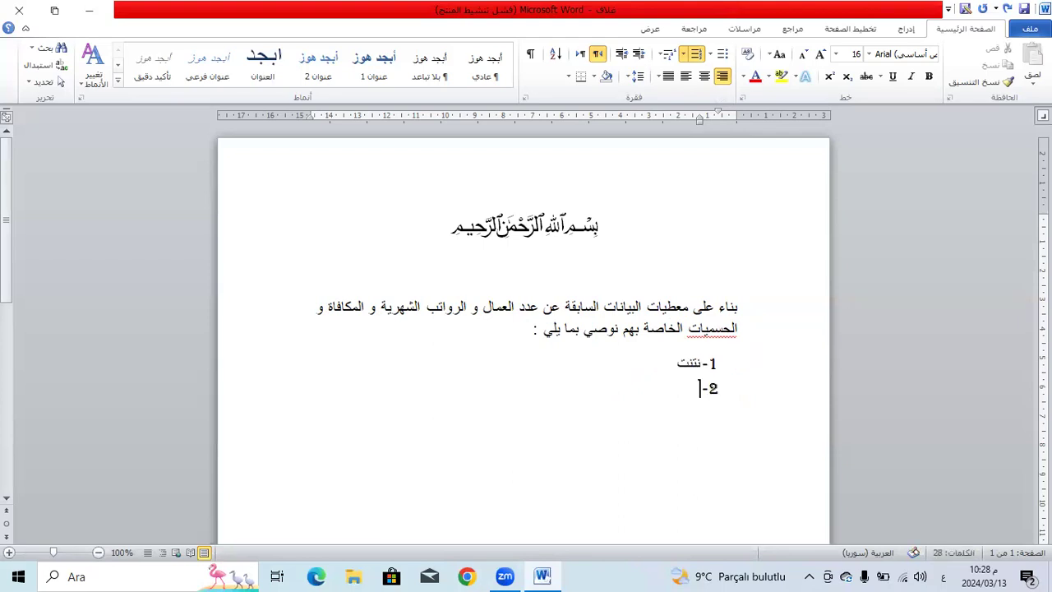
Try out a second list item reading كمك and remove it again.
text(كمك)
key(Return)
key(BackSpace)
key(BackSpace)
key(BackSpace)
key(BackSpace)
key(BackSpace)
key(BackSpace)
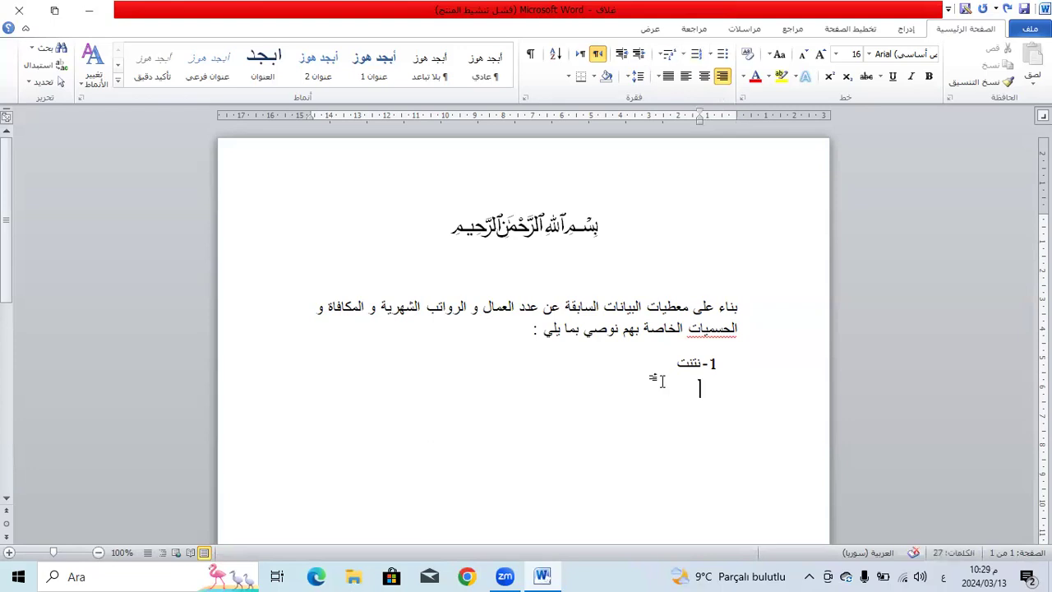
Switch the list numbering to the 1. 2. 3. format and delete the placeholder text نتنت from the first item.
drag(681, 364, 709, 364)
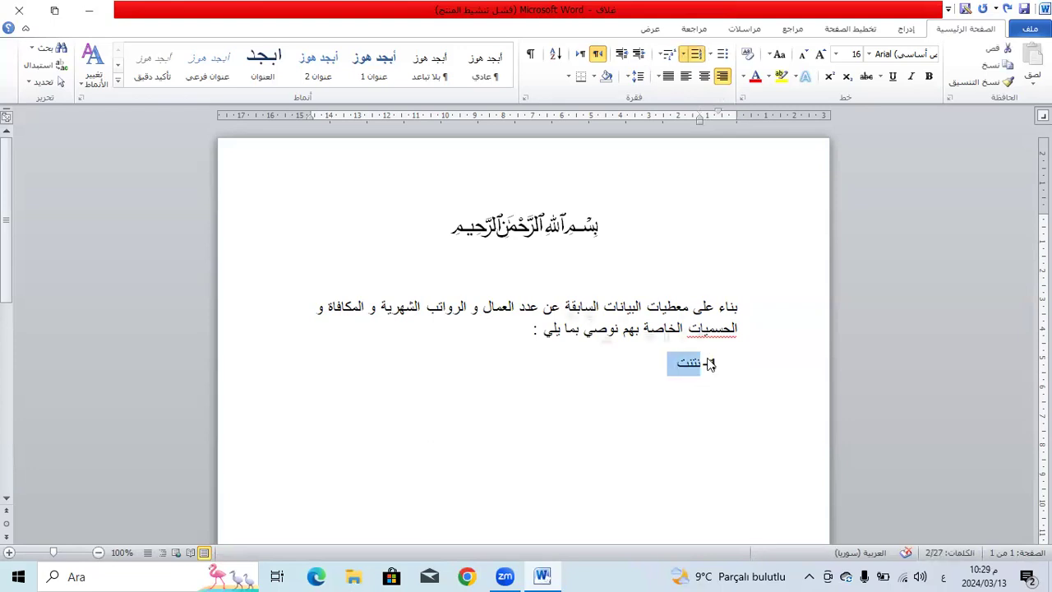
click(682, 55)
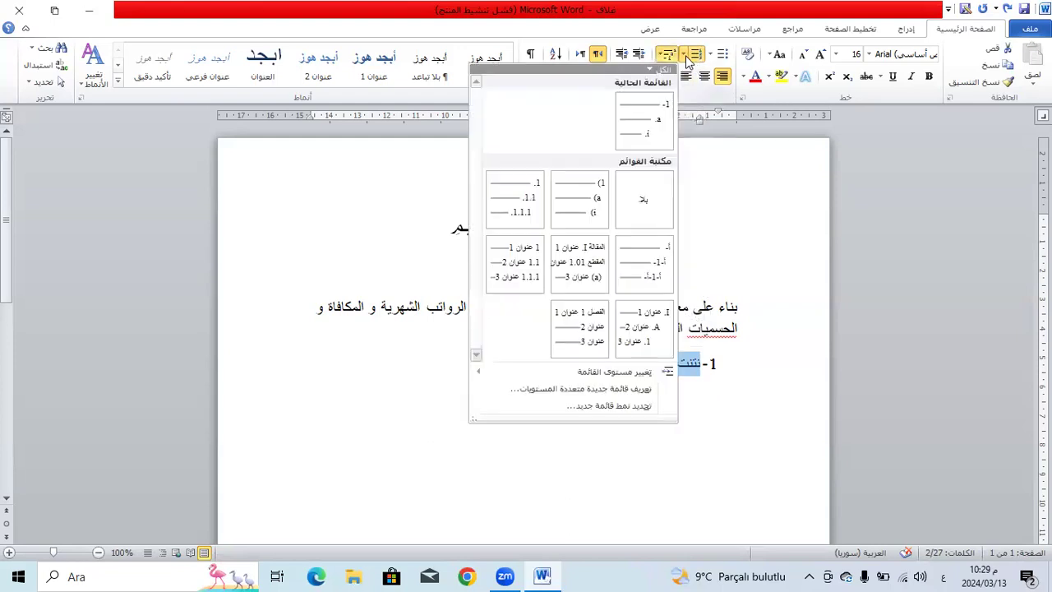
click(684, 56)
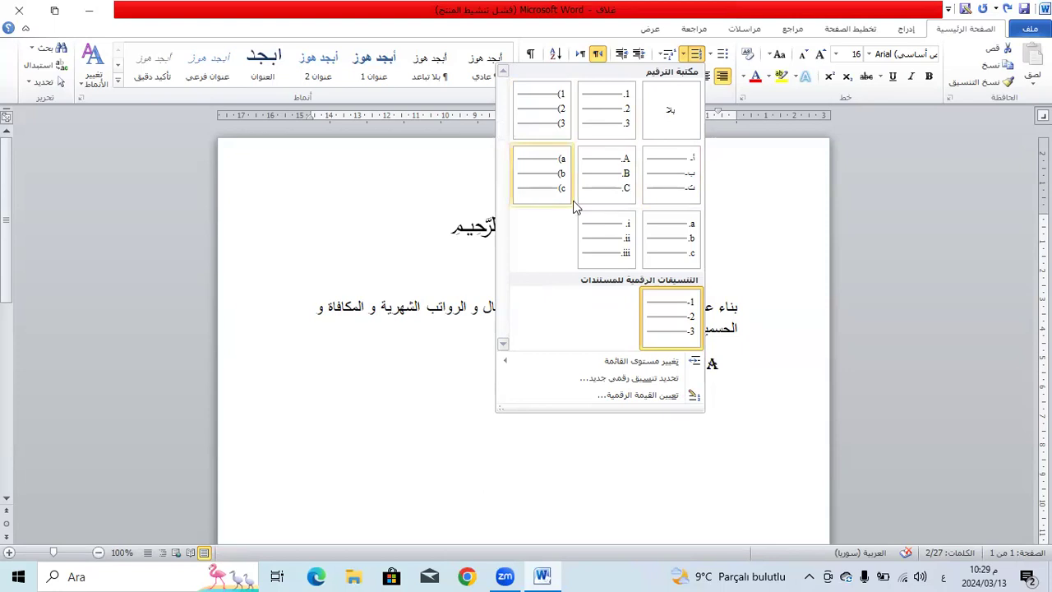
click(600, 122)
click(680, 368)
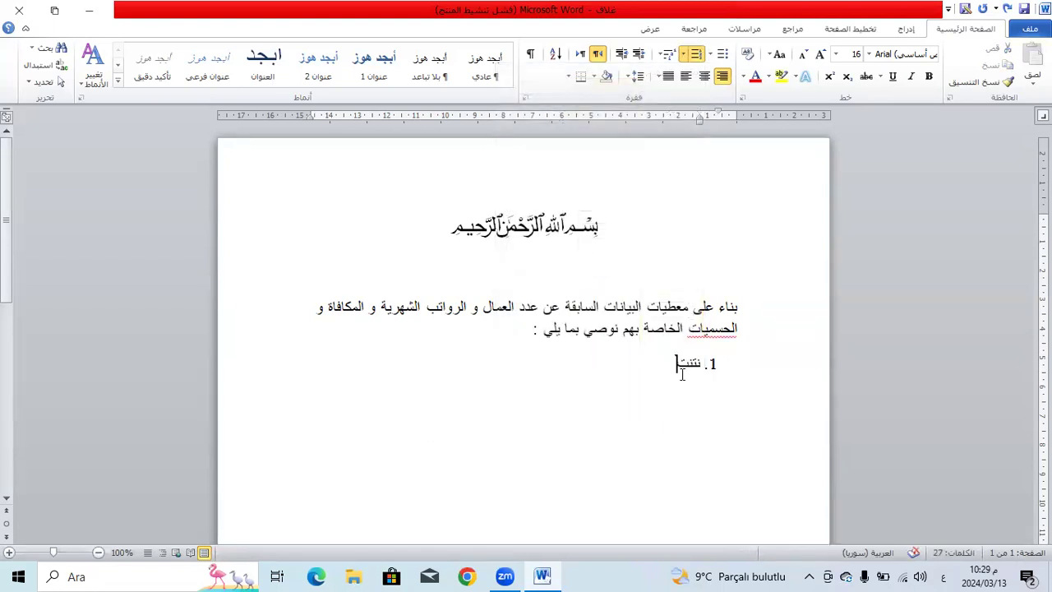
key(BackSpace)
key(BackSpace)
key(BackSpace)
key(BackSpace)
Set the line spacing of the introductory paragraph to 2.0.
drag(697, 308, 700, 329)
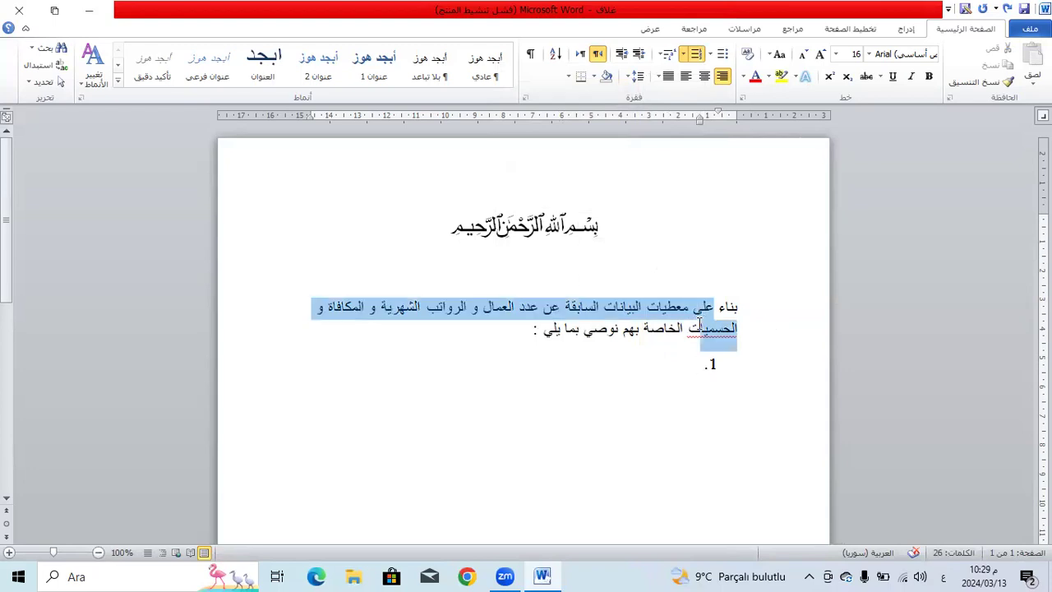
click(628, 79)
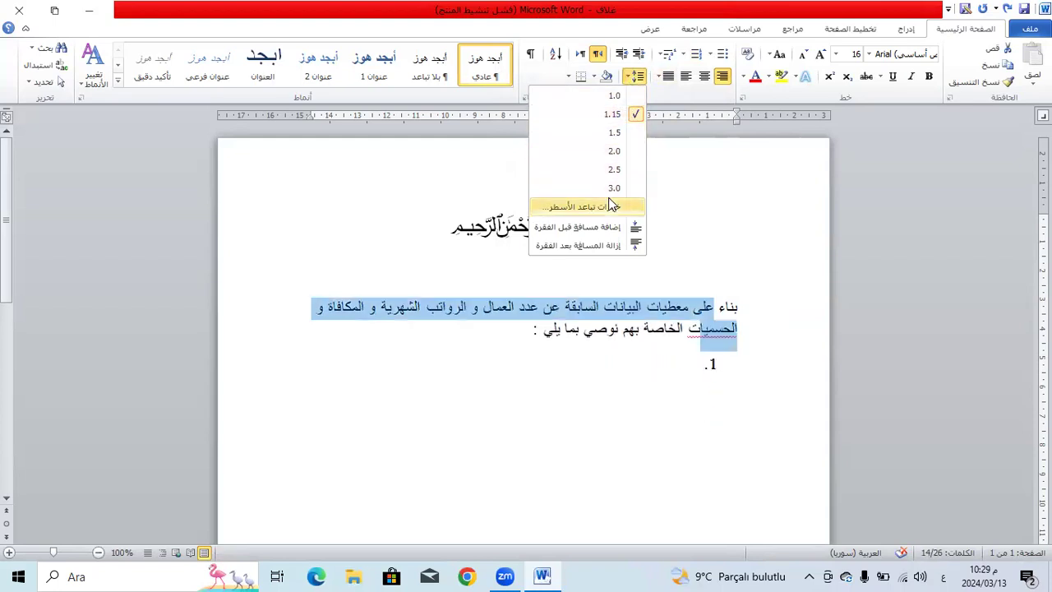
click(615, 153)
click(640, 307)
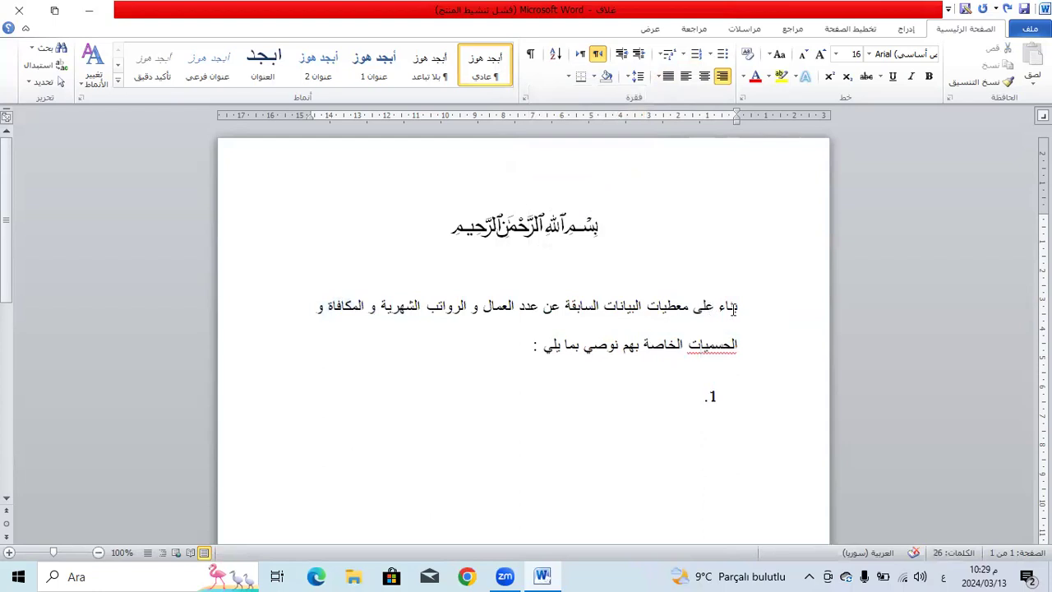
Underline the whole introductory paragraph, toggling the underline to compare its effect.
drag(710, 308, 467, 341)
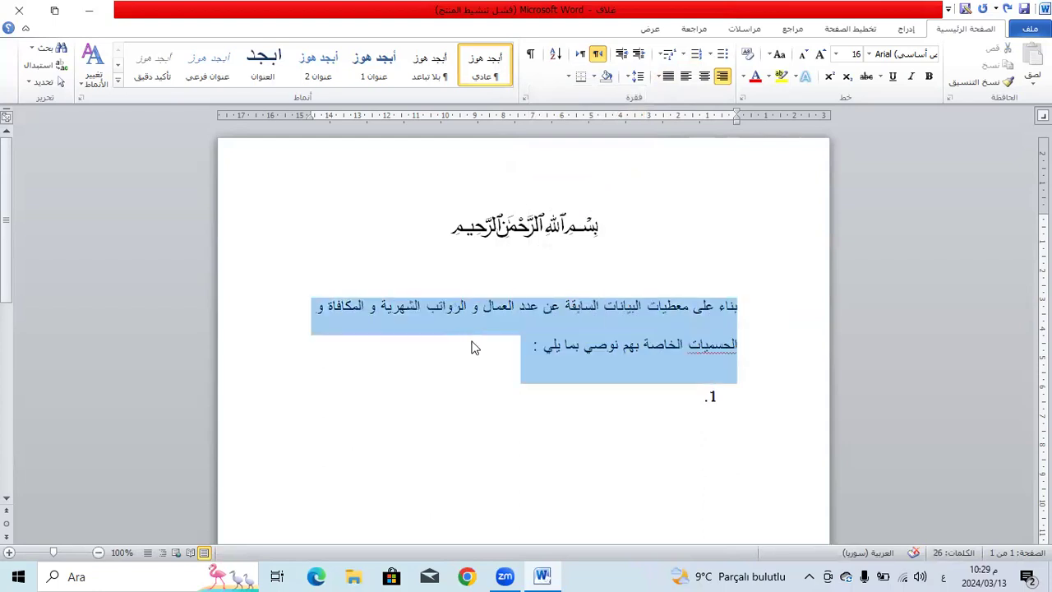
click(893, 78)
click(892, 80)
click(892, 79)
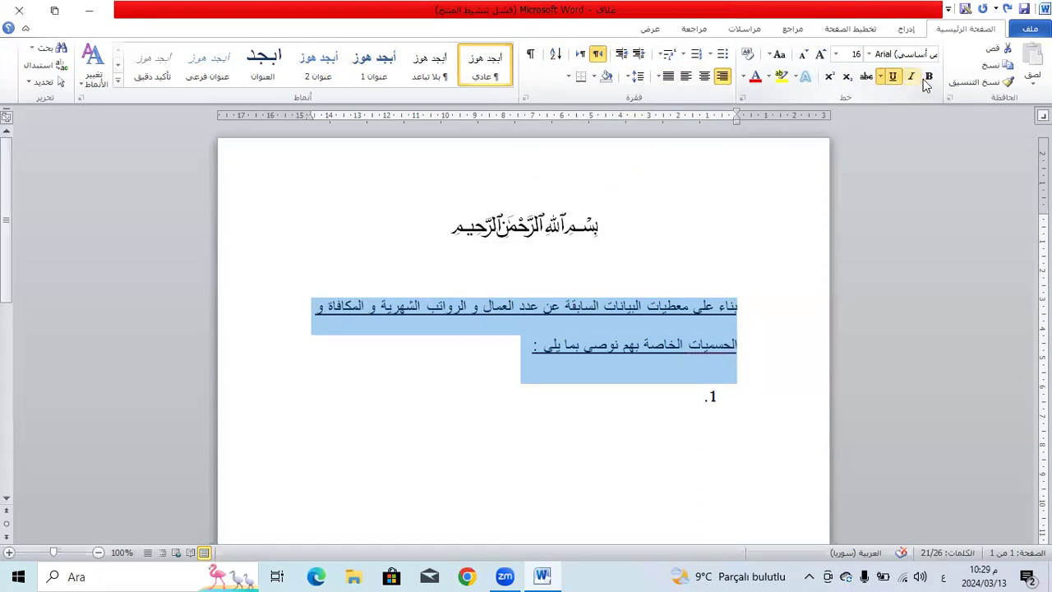
Try bold and italic formatting on the selected introductory paragraph.
click(924, 80)
click(925, 81)
click(911, 78)
click(911, 78)
Justify the selected introductory paragraph with the small kashida option (كشيدة صغيرة).
click(656, 75)
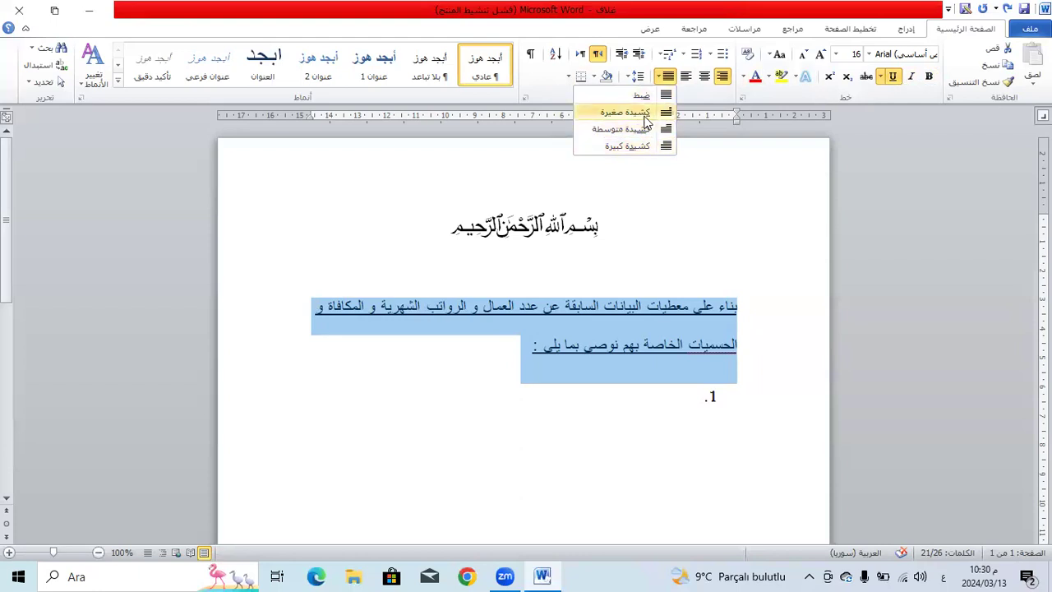
click(644, 116)
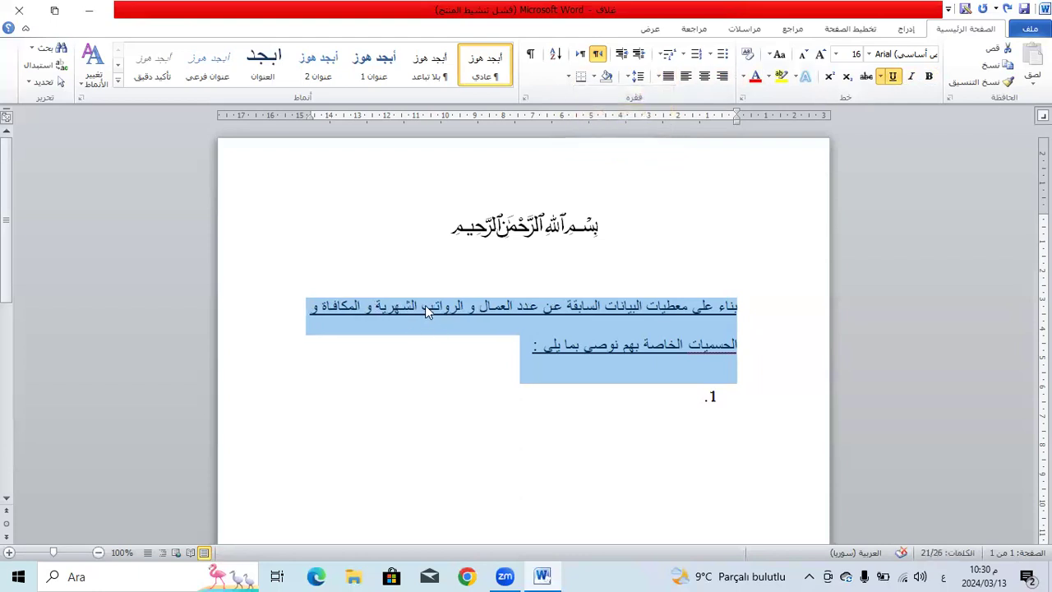
click(679, 310)
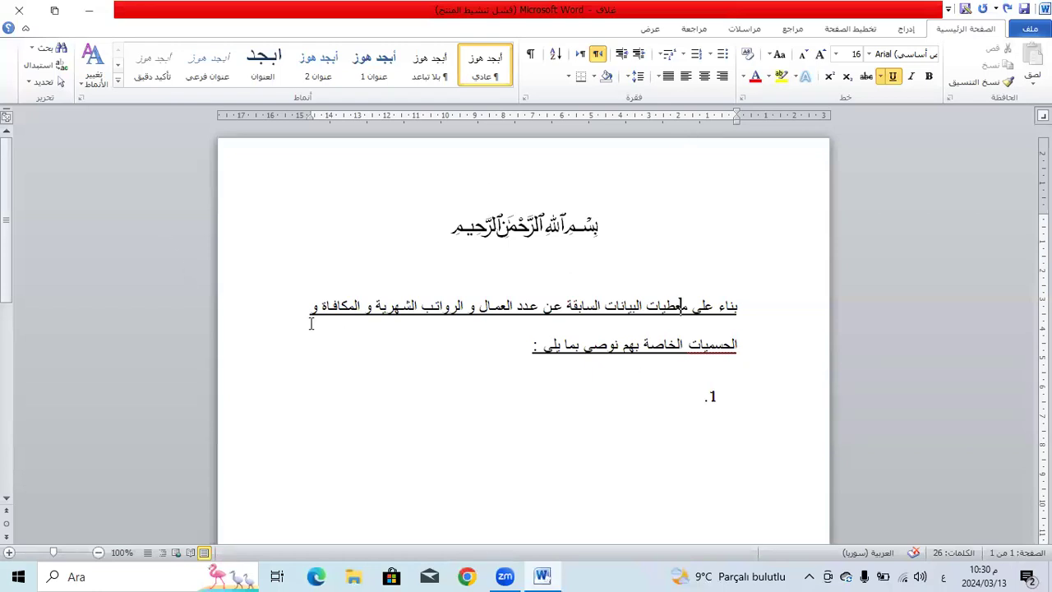
Fill the first list item with a nearly full line of filler letters, trim its end and start a second item.
click(667, 395)
text(تاتاتاالالال)
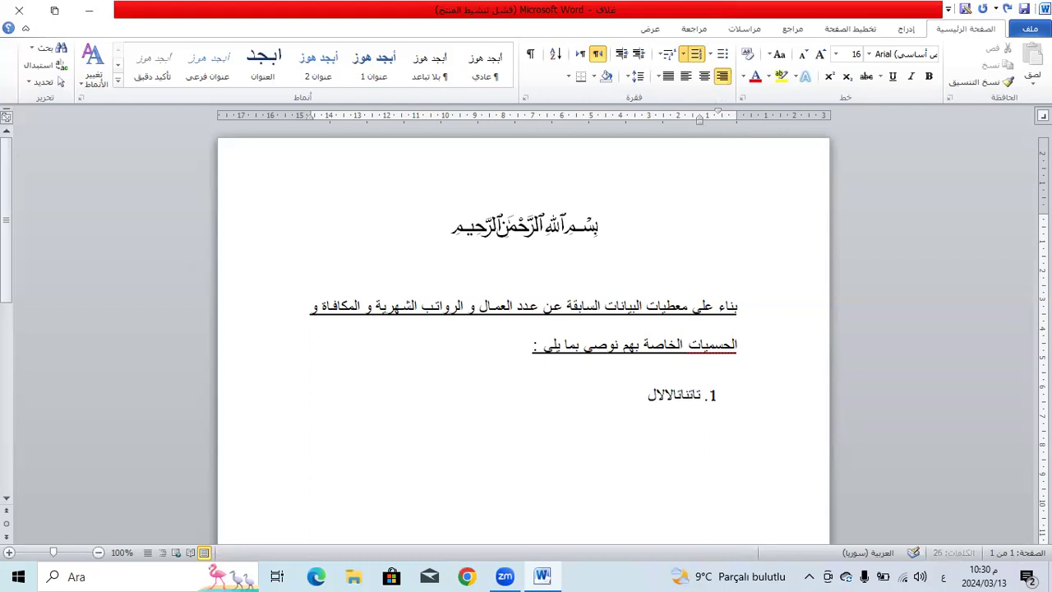
text(راتاالاتلللللللللللللللللللللللللللللللللللللللللللللللللللللللللل)
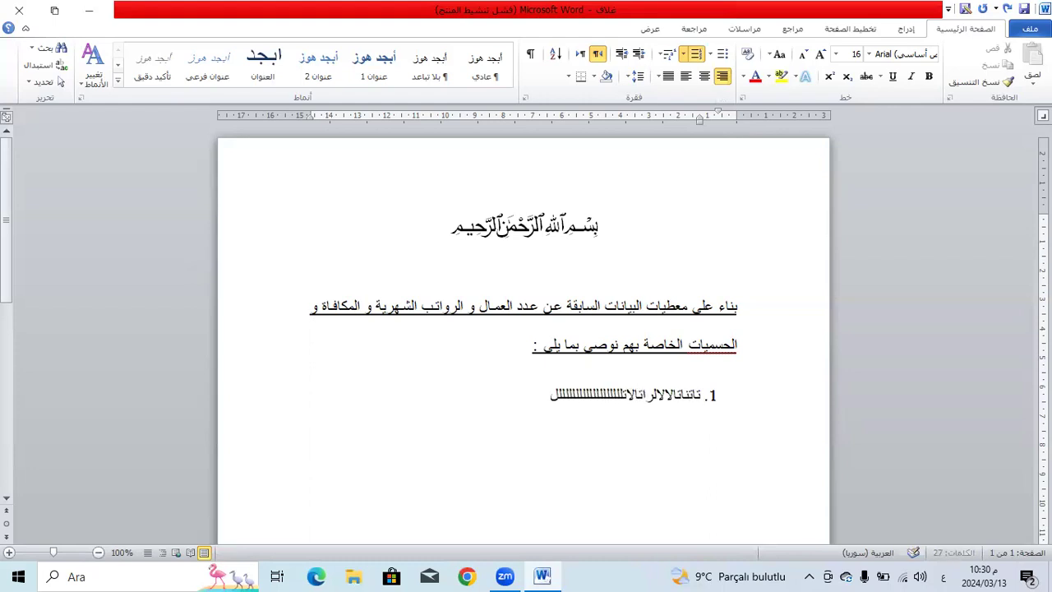
text(للللللللللللللللللللللللللللللللللقيف)
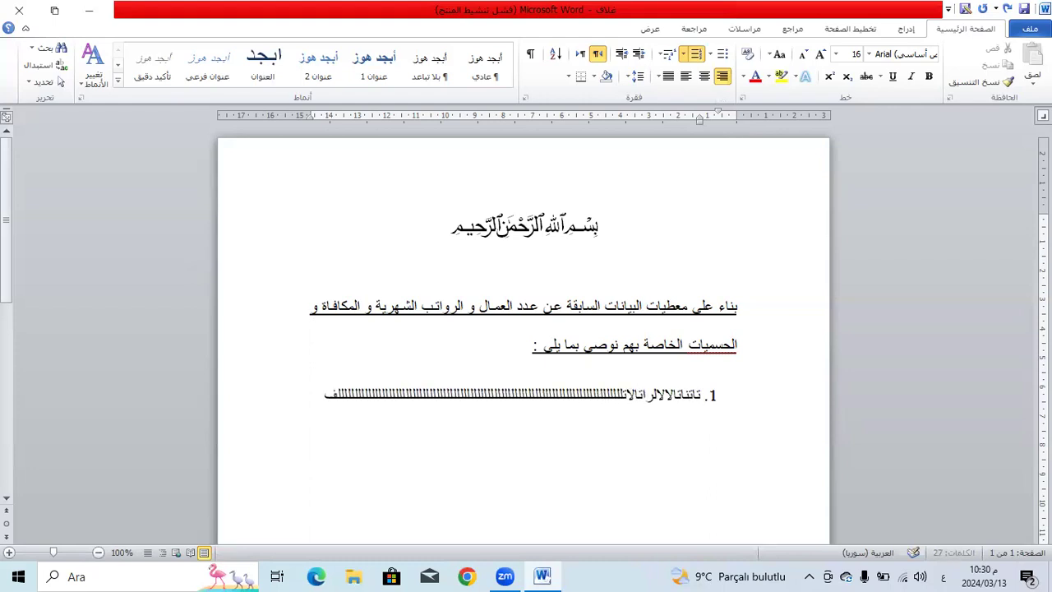
key(Return)
key(BackSpace)
key(BackSpace)
key(BackSpace)
key(BackSpace)
key(BackSpace)
key(BackSpace)
key(Return)
Justify the first numbered item with the small kashida option (كشيدة صغيرة).
click(425, 394)
click(658, 77)
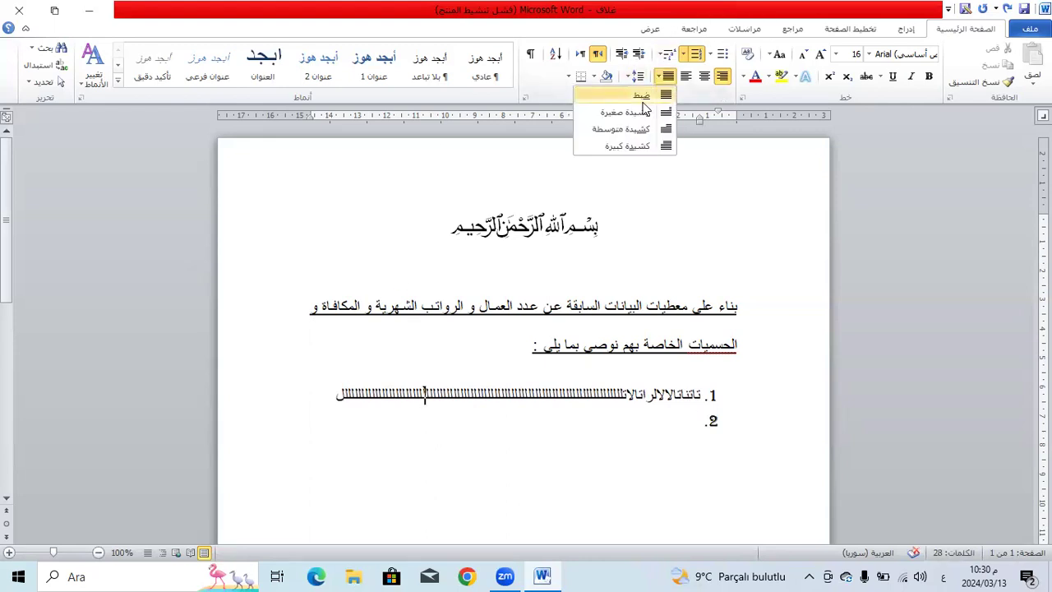
click(642, 113)
click(313, 394)
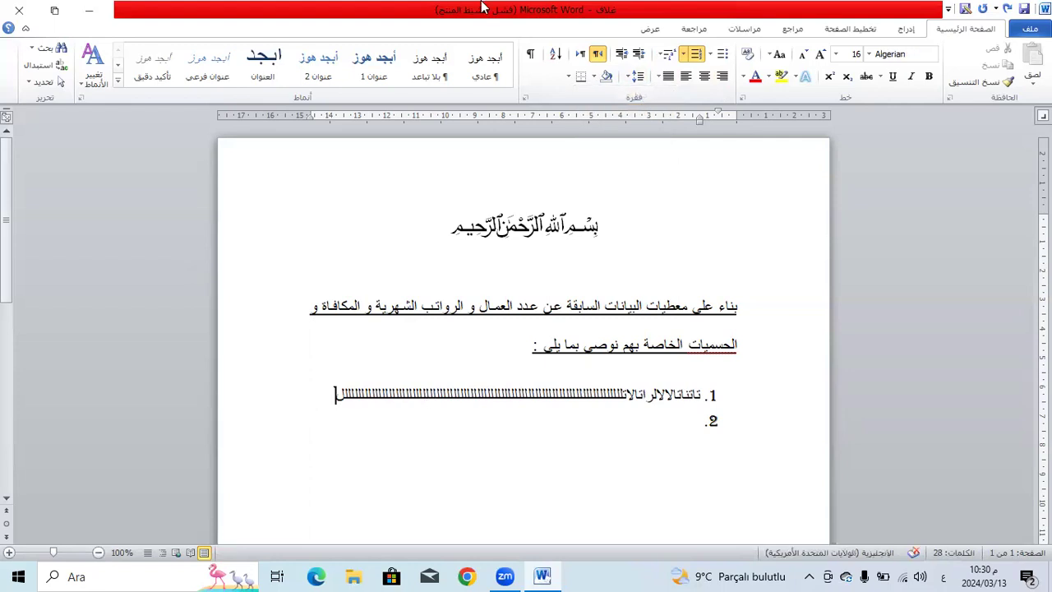
Justify the first numbered item with medium kashida (كشيدة متوسطة) and return to the end of the introduction's first line.
click(658, 77)
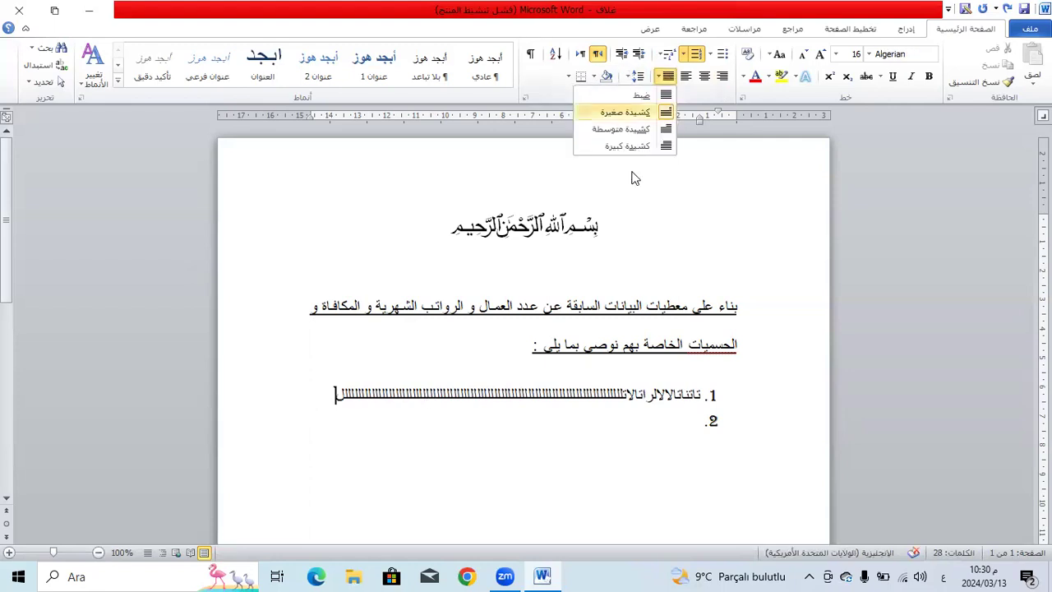
click(631, 129)
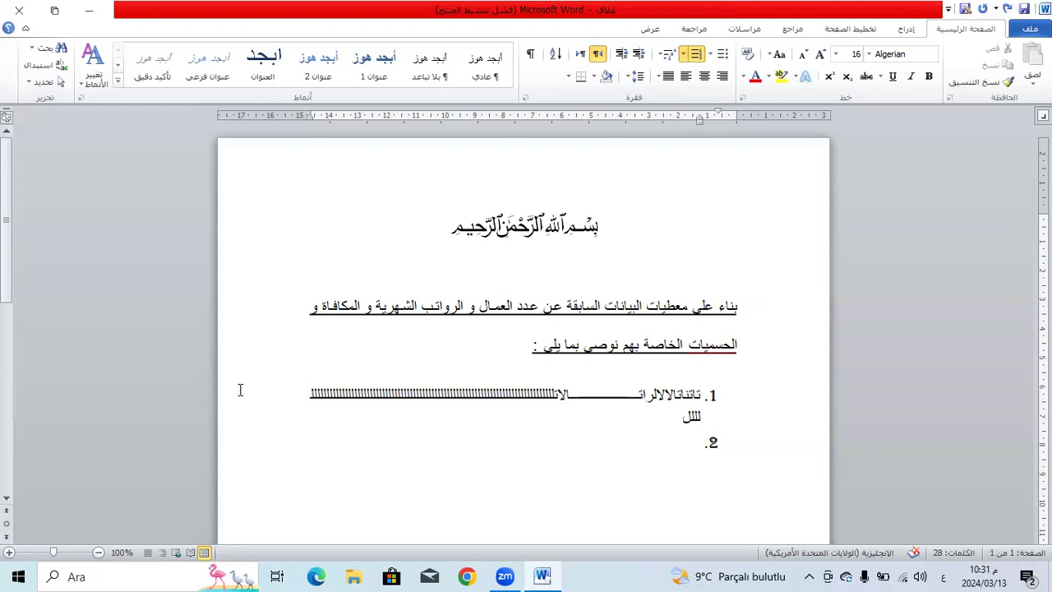
click(310, 310)
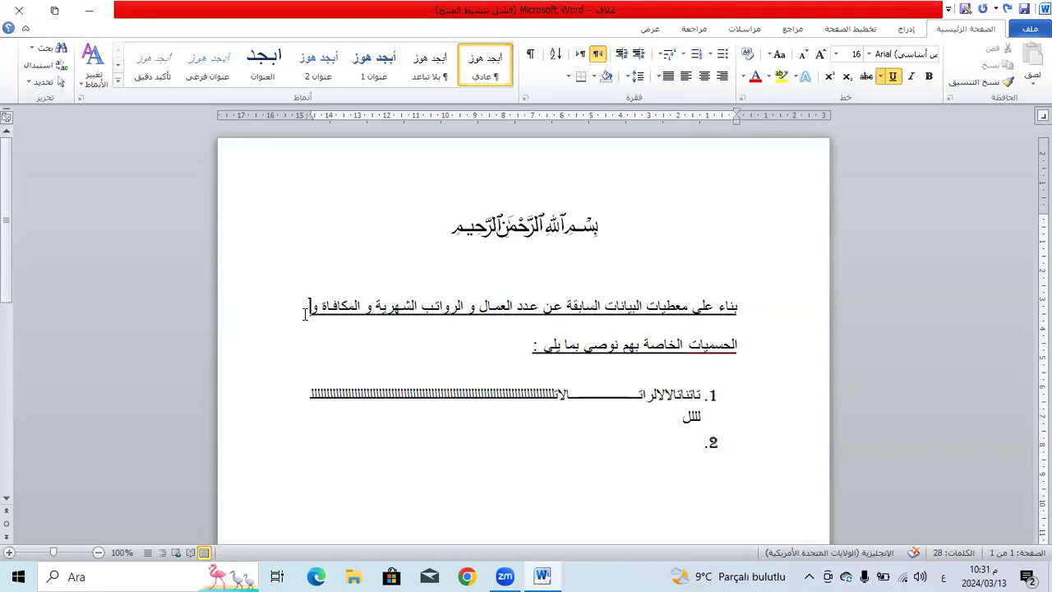
click(362, 62)
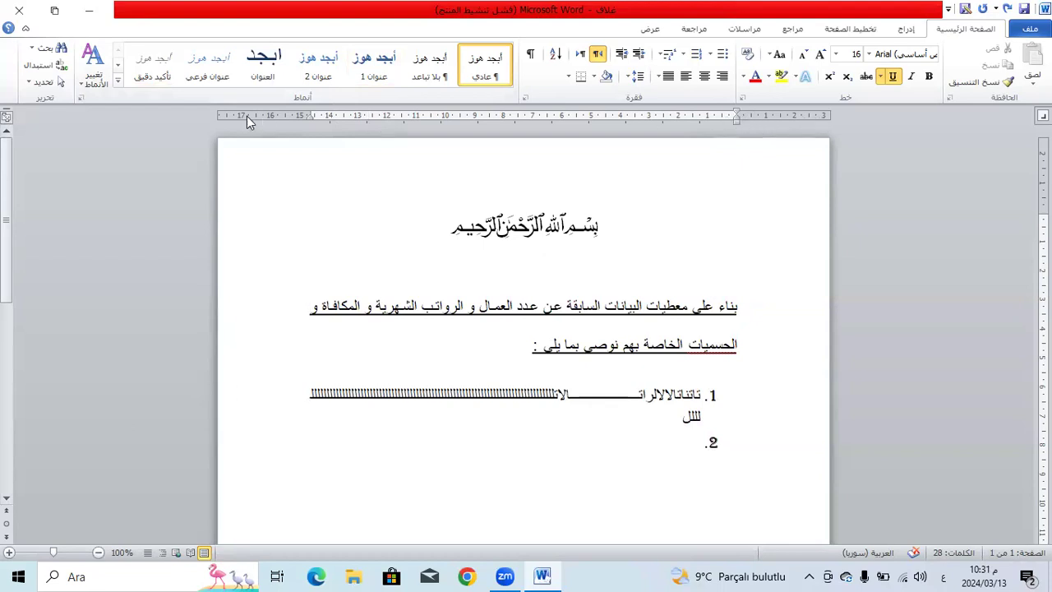
Remove the empty second list item and delete all filler letters from the first item, keeping its number.
mouse_move(302, 117)
mouse_down()
mouse_move(320, 115)
mouse_move(309, 116)
mouse_up()
click(487, 394)
click(680, 417)
click(679, 452)
key(BackSpace)
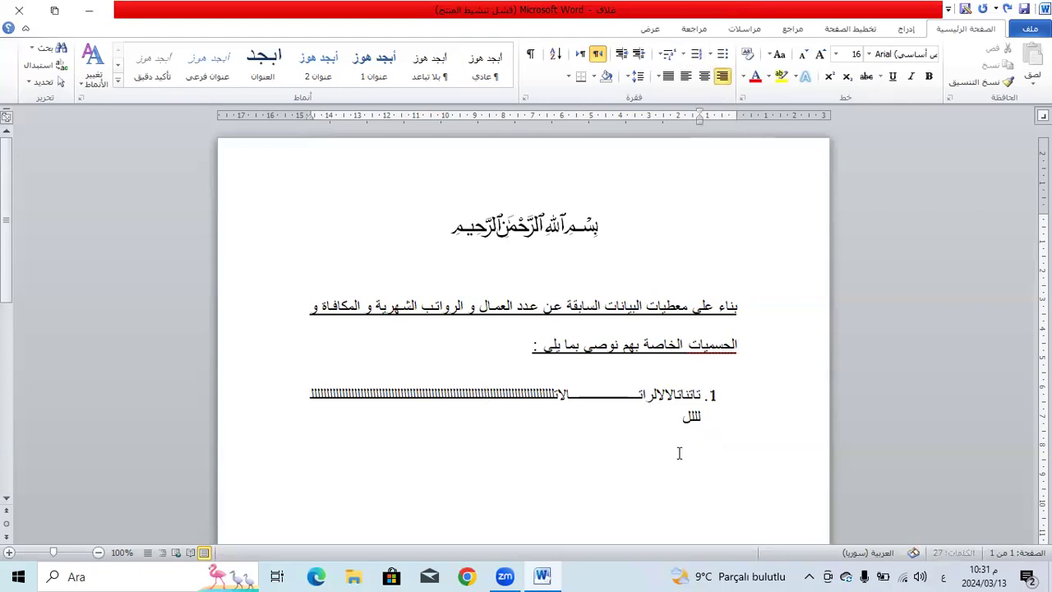
key(BackSpace)
key(BackSpace)
key(BackSpace)
key(BackSpace)
key(BackSpace)
key(BackSpace)
key(BackSpace)
key(BackSpace)
key(BackSpace)
key(BackSpace)
key(BackSpace)
key(BackSpace)
key(BackSpace)
key(BackSpace)
key(BackSpace)
key(BackSpace)
key(BackSpace)
key(BackSpace)
key(BackSpace)
key(BackSpace)
key(BackSpace)
key(BackSpace)
key(BackSpace)
key(BackSpace)
key(BackSpace)
key(BackSpace)
key(BackSpace)
key(BackSpace)
key(BackSpace)
key(BackSpace)
key(BackSpace)
key(BackSpace)
key(BackSpace)
key(BackSpace)
key(BackSpace)
key(BackSpace)
key(BackSpace)
key(BackSpace)
key(BackSpace)
key(BackSpace)
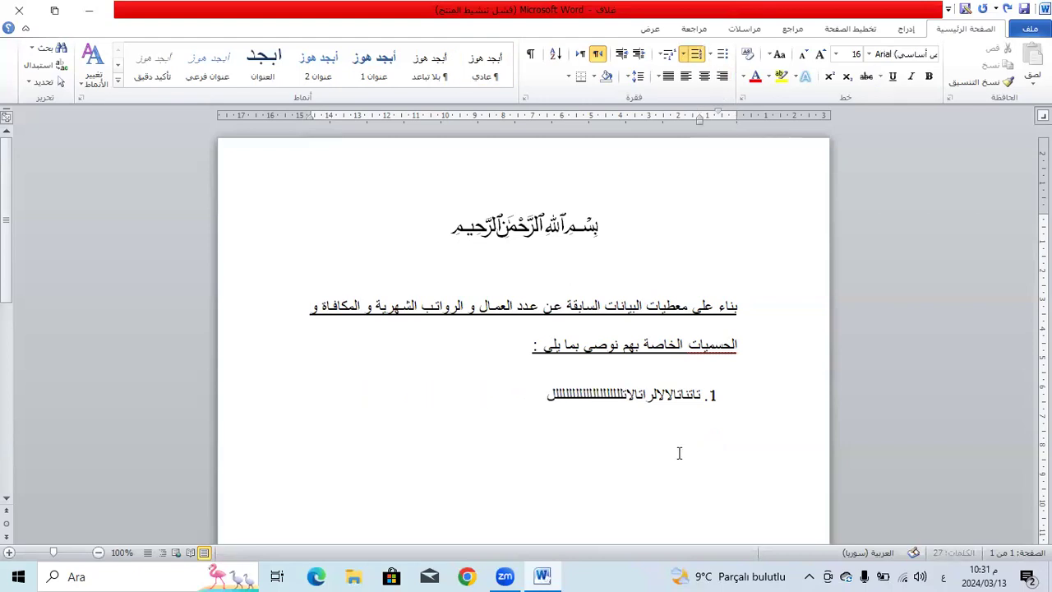
key(BackSpace)
key(BackSpace)
key(BackSpace)
key(BackSpace)
key(BackSpace)
key(BackSpace)
key(BackSpace)
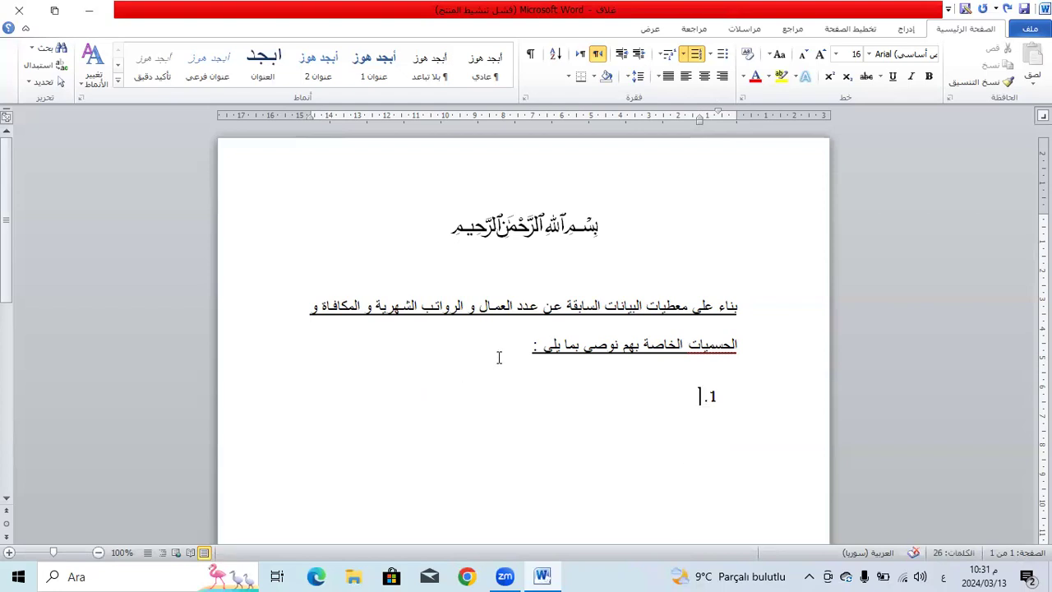
Select the two-line introductory paragraph, open its font choices and shorten the list so the paragraph stays in view.
drag(498, 356, 893, 326)
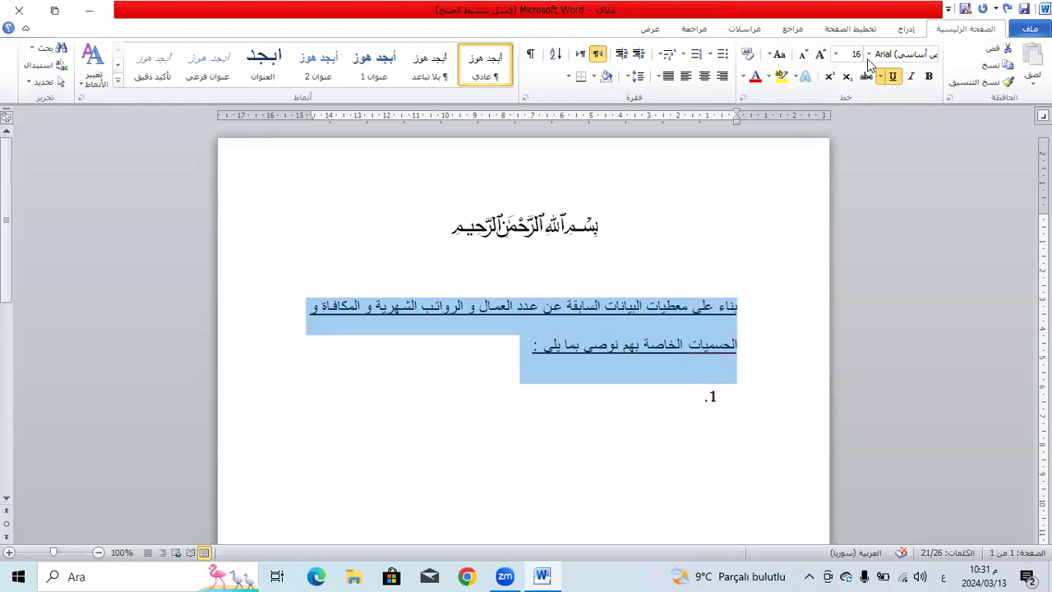
click(1029, 29)
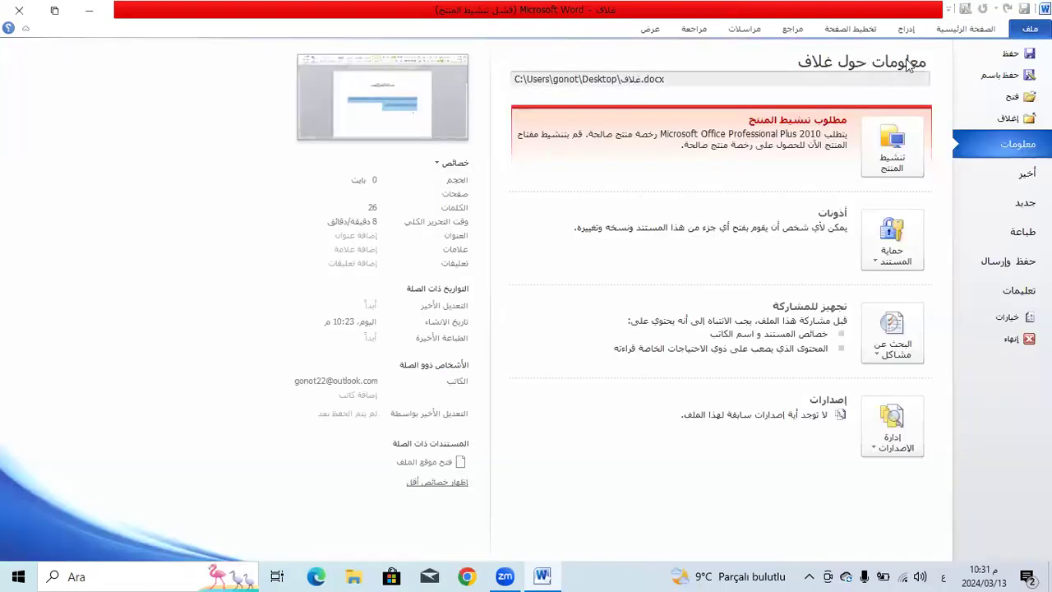
click(936, 30)
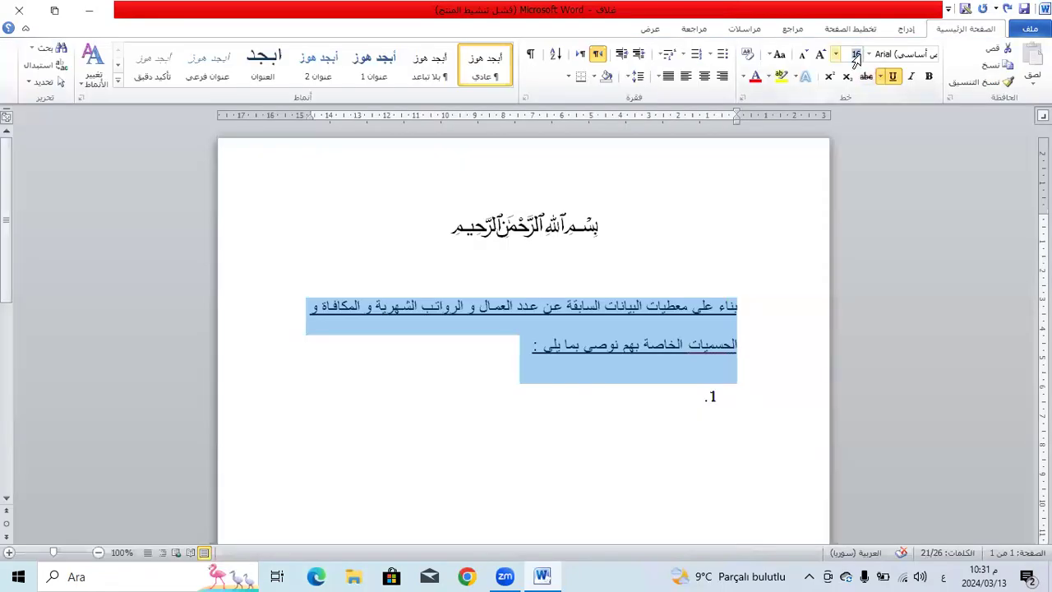
click(869, 55)
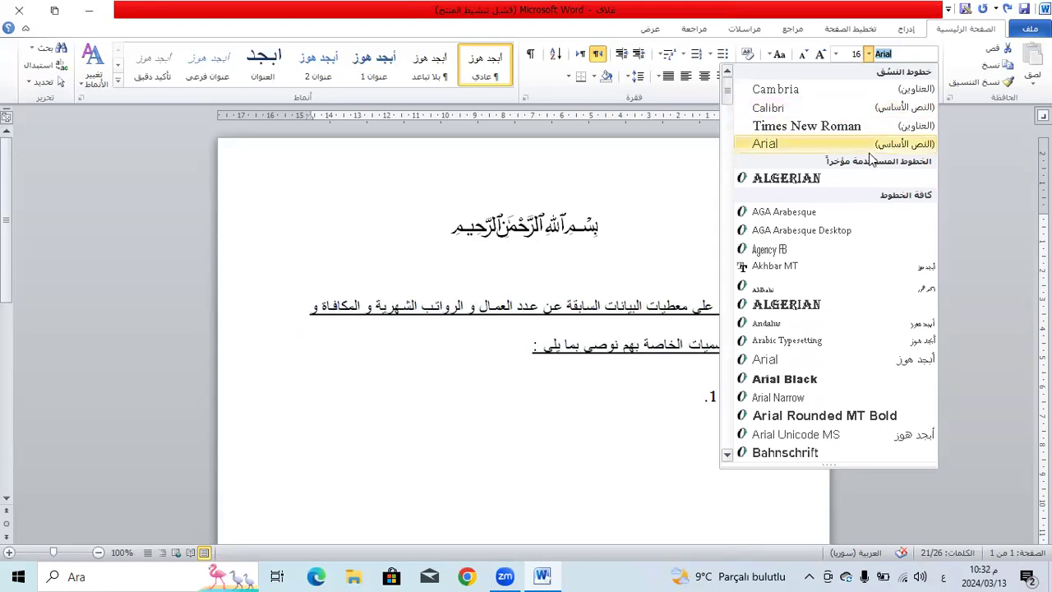
key(Down)
key(Down)
key(Down)
key(Down)
key(Down)
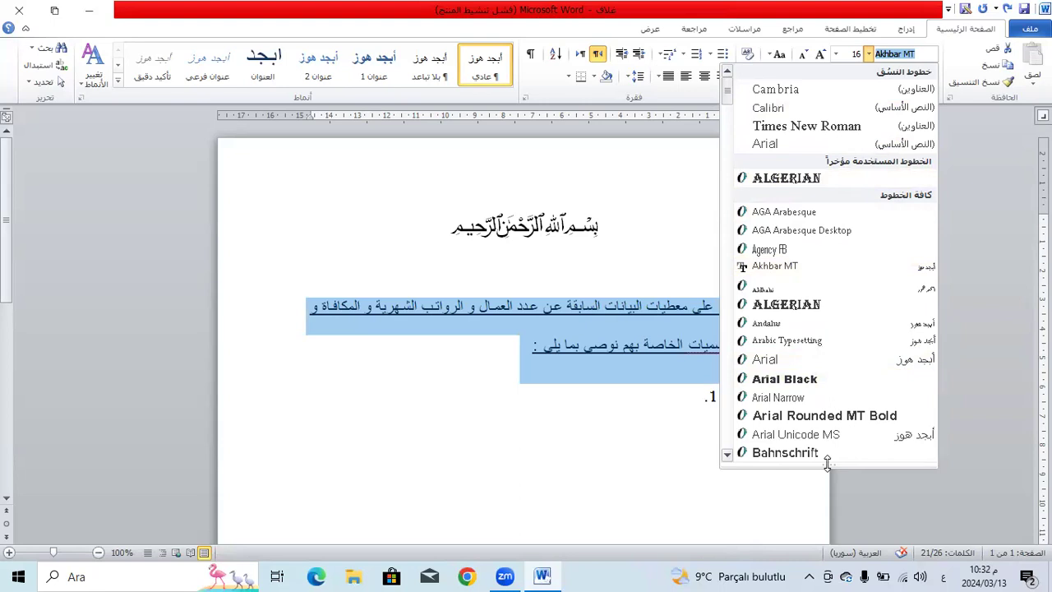
drag(826, 464, 828, 205)
Preview the fonts from AGA Arabesque through Diwani Simple Striped on the selected introductory paragraph.
key(Down)
key(Down)
key(Down)
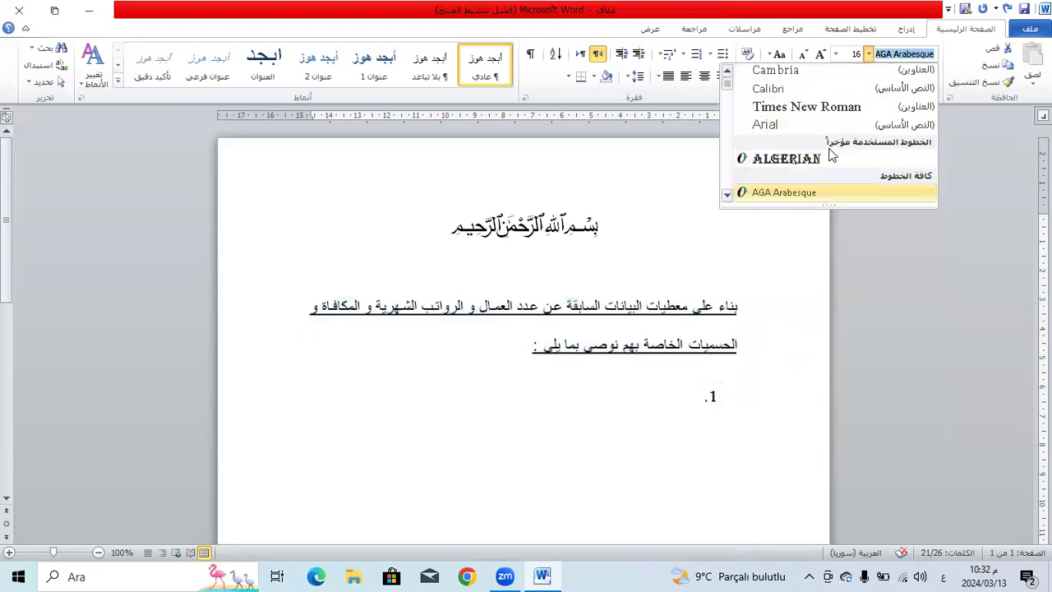
key(Down)
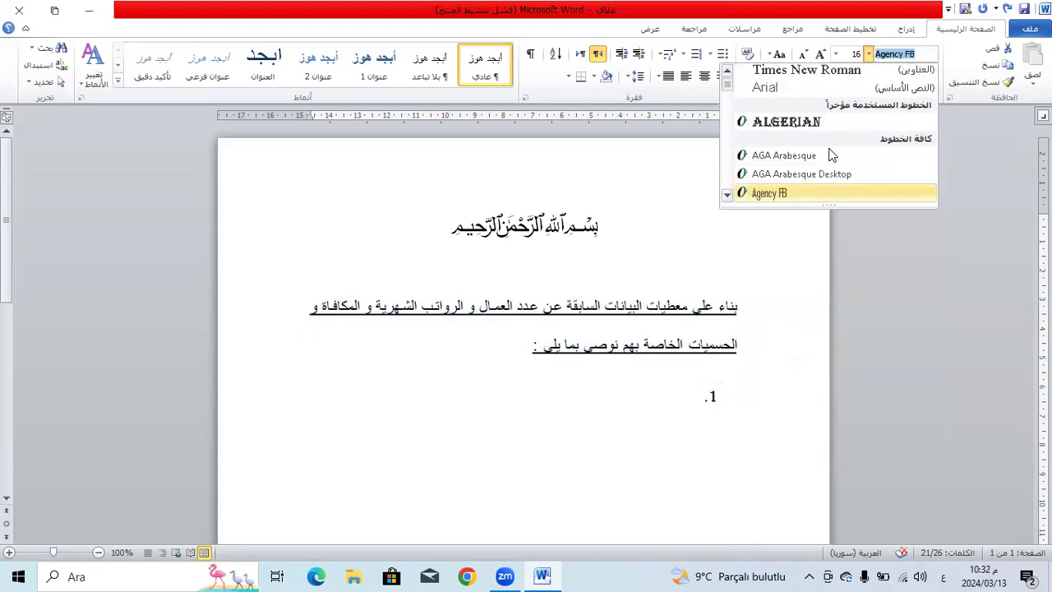
key(Down)
key(Down)
key(Down)
key(Down)
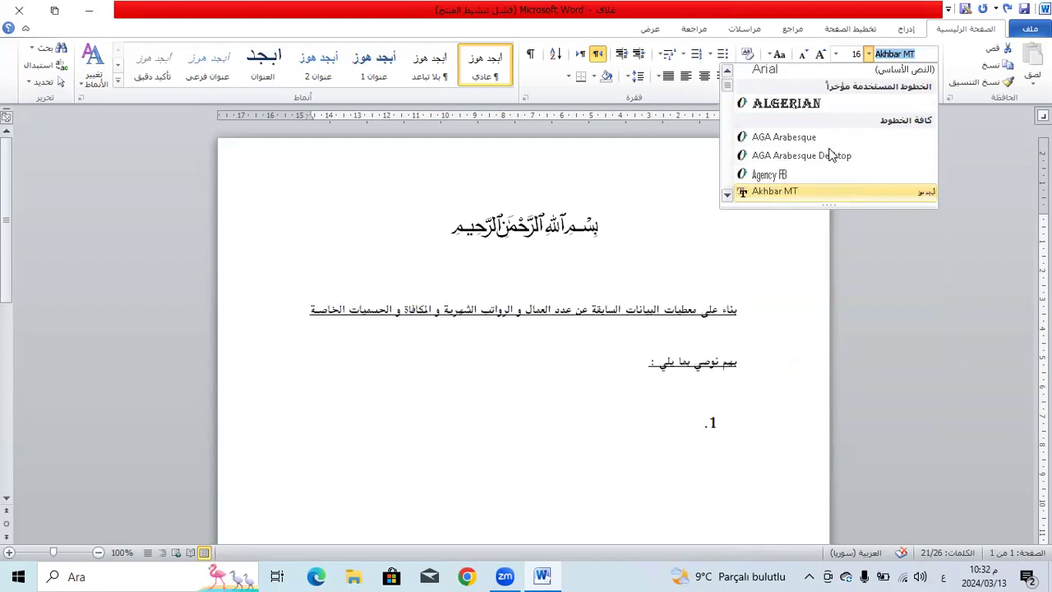
key(Down)
key(Down)
key(Down)
key(Down)
key(Down)
key(Down)
key(Down)
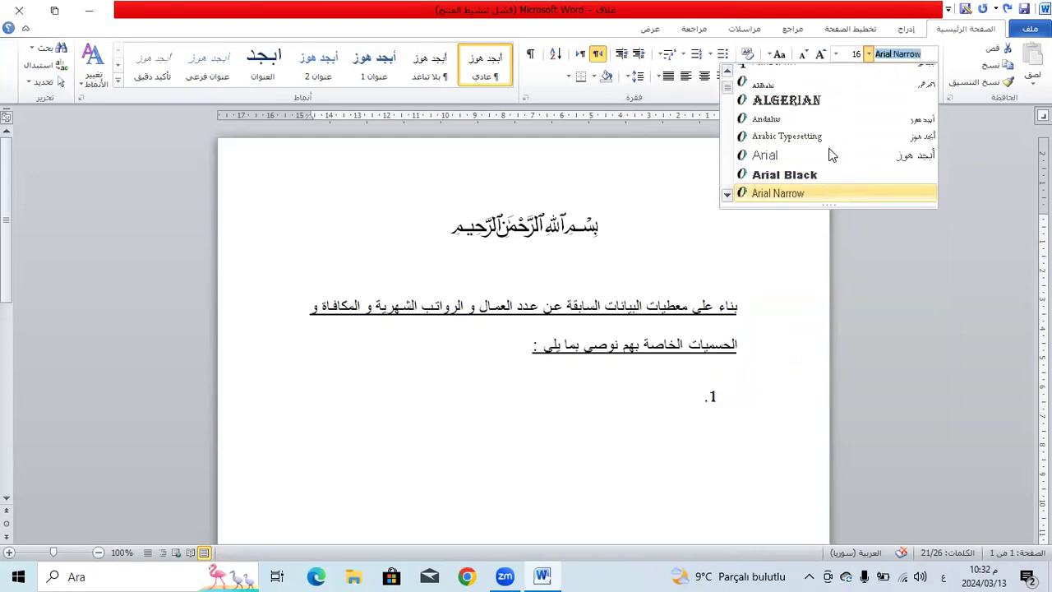
key(Up)
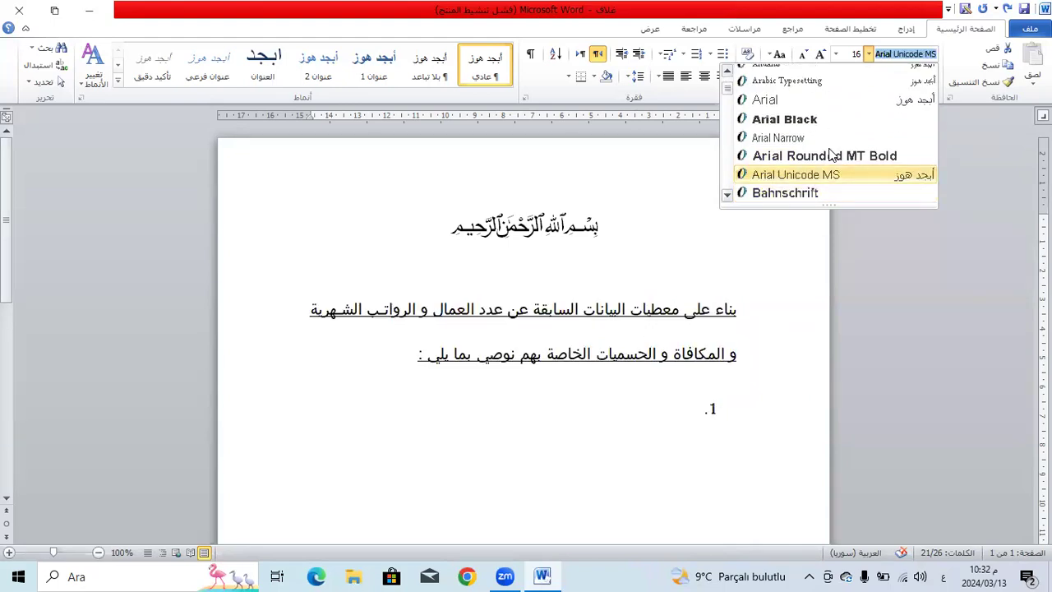
key(Down)
key(Down)
key(Down)
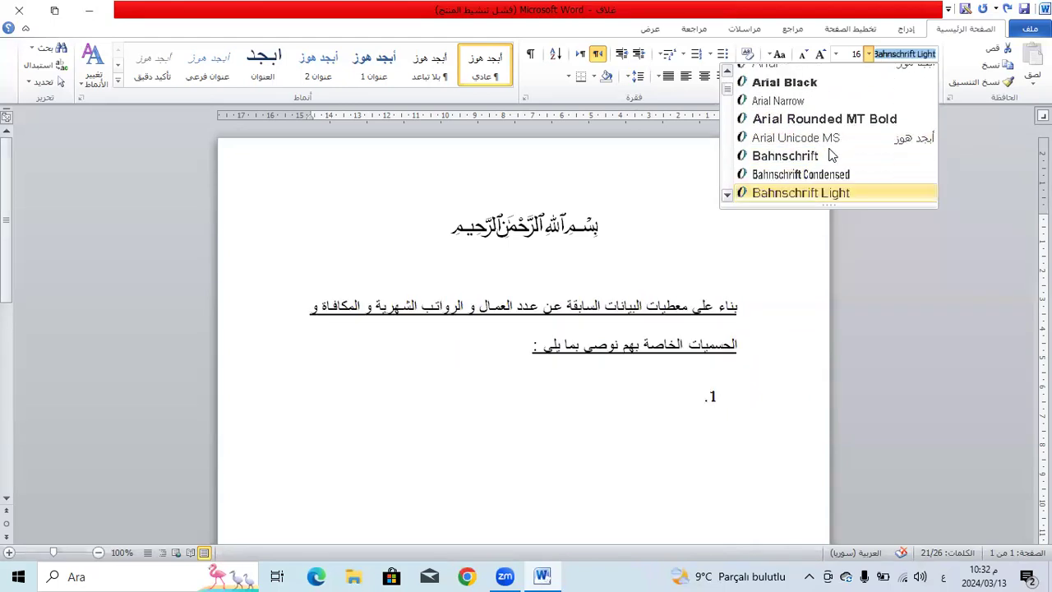
key(Down)
key(Down)
key(Down)
key(Down)
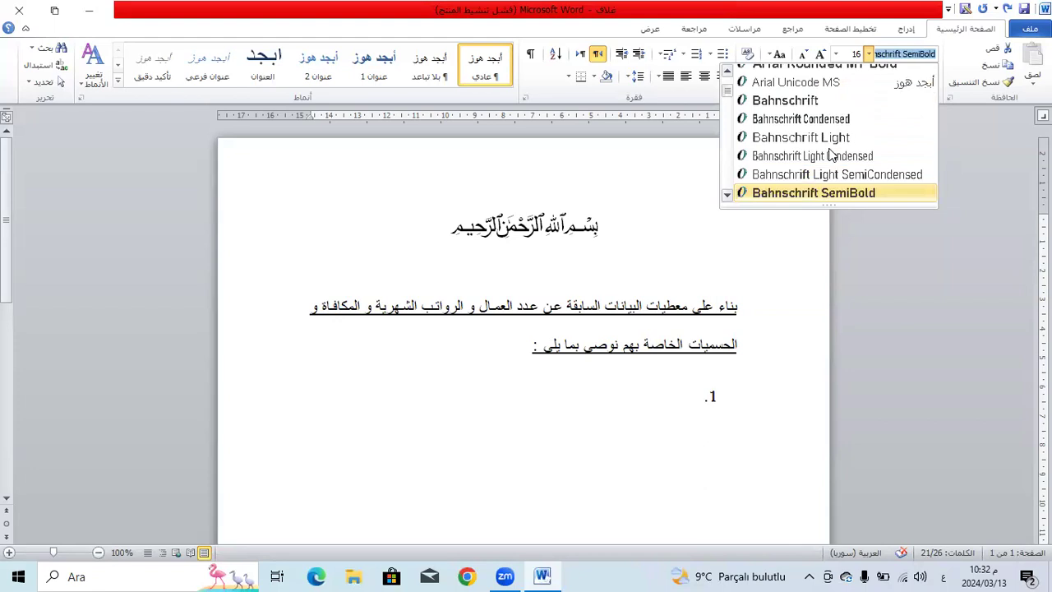
key(Down)
key(Down)
key(Down)
key(Down)
key(Down)
key(Down)
key(Down)
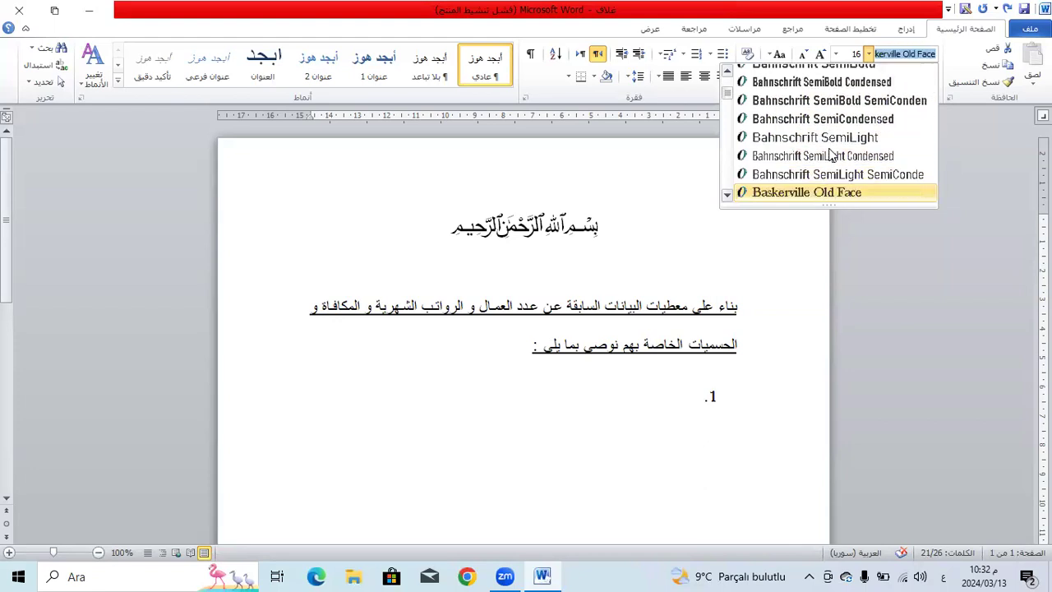
key(Down)
key(Down)
key(Down)
key(Down)
key(Down)
key(Down)
key(Down)
key(Down)
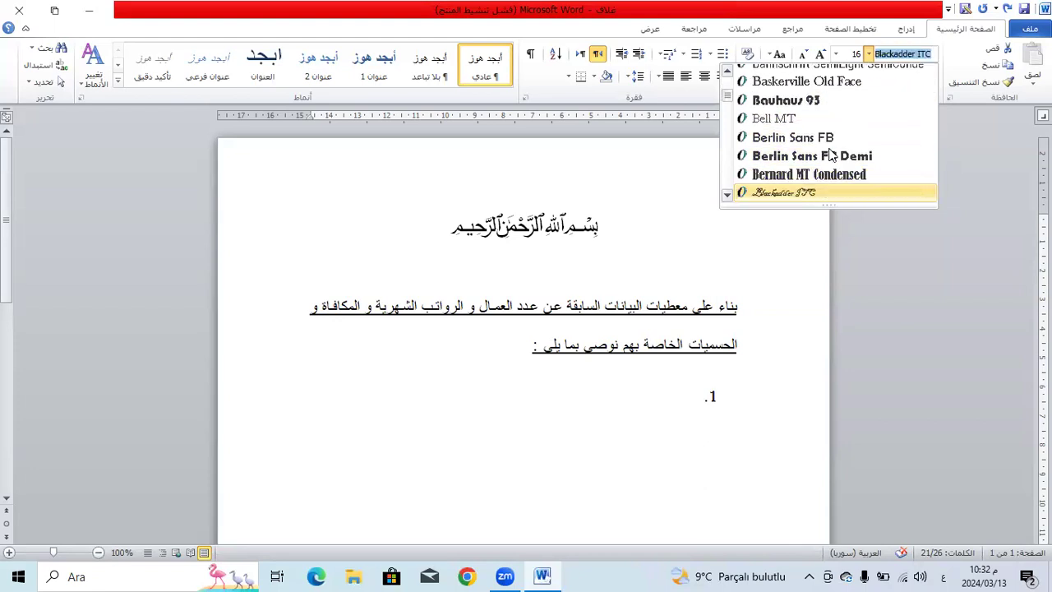
key(Down)
key(Down)
key(Down)
key(Down)
key(Down)
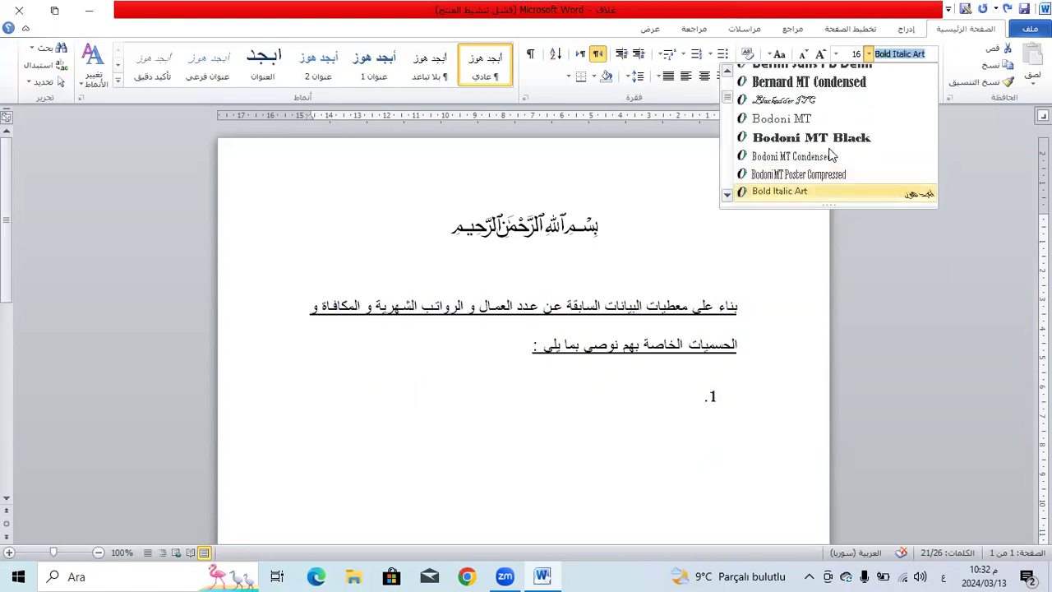
key(Down)
key(Down)
key(Down)
key(Down)
key(Down)
key(Down)
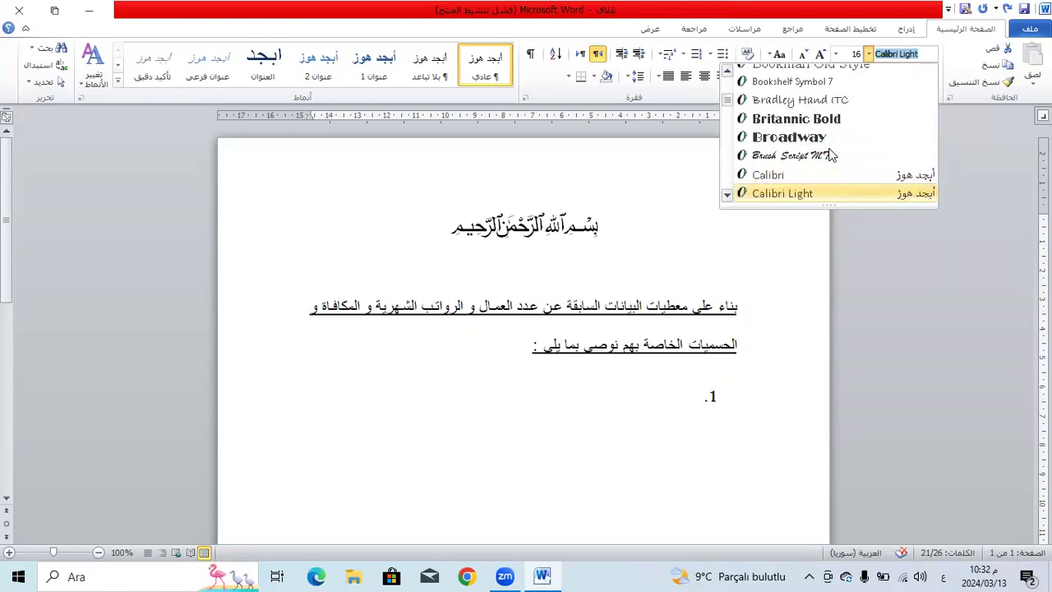
key(Up)
key(Down)
key(Down)
key(Down)
key(Down)
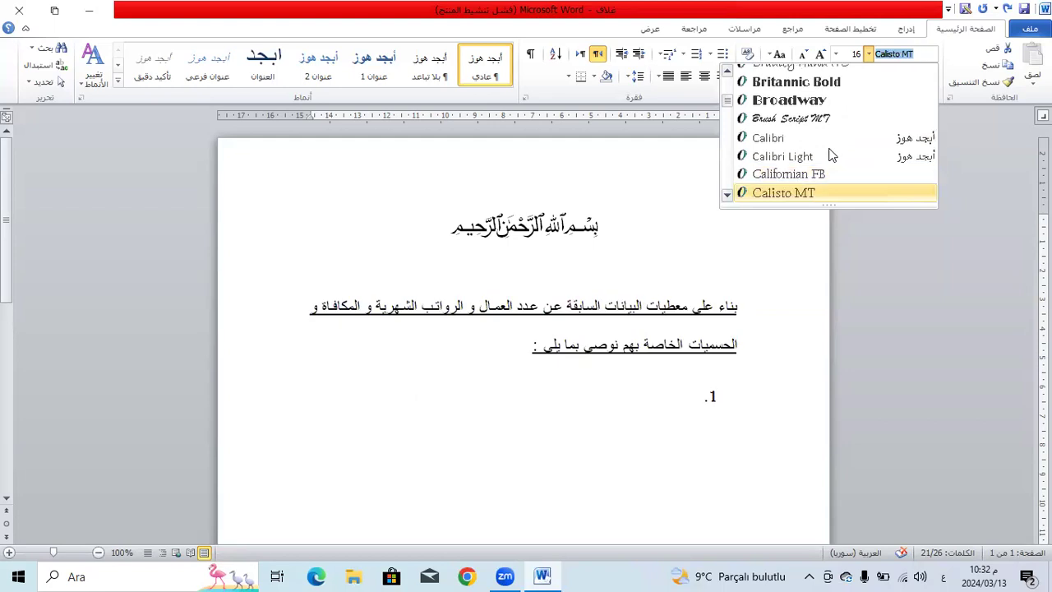
key(Down)
key(Down)
key(Down)
key(Down)
key(Down)
key(Down)
key(Down)
key(Down)
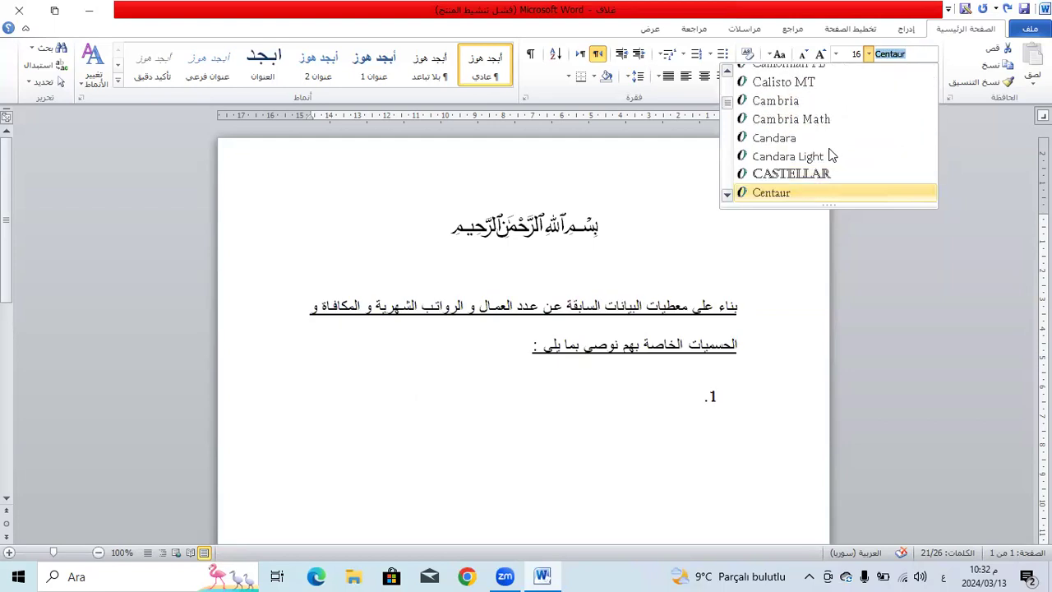
key(Down)
key(Down)
key(Down)
key(Down)
key(Down)
key(Down)
key(Down)
key(Down)
key(Down)
key(Down)
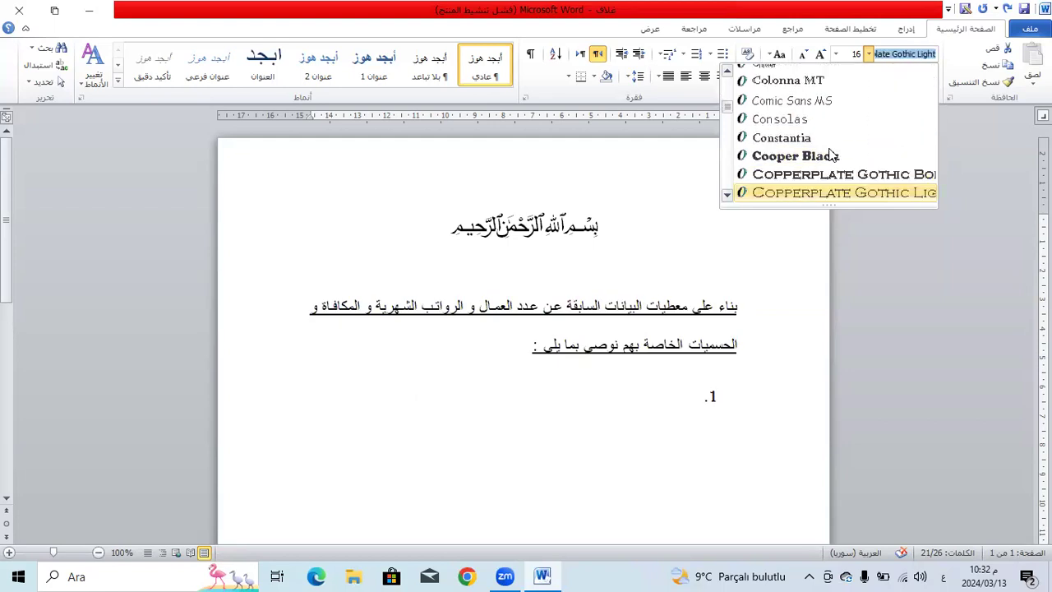
key(Down)
key(Down)
key(Down)
key(Down)
key(Up)
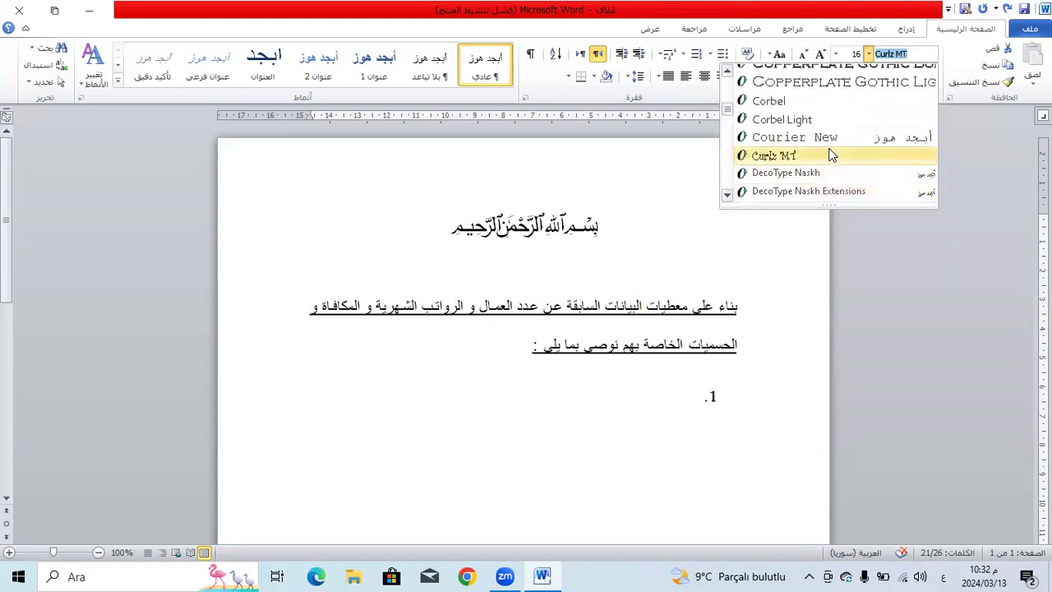
key(Down)
key(Down)
key(Down)
key(Down)
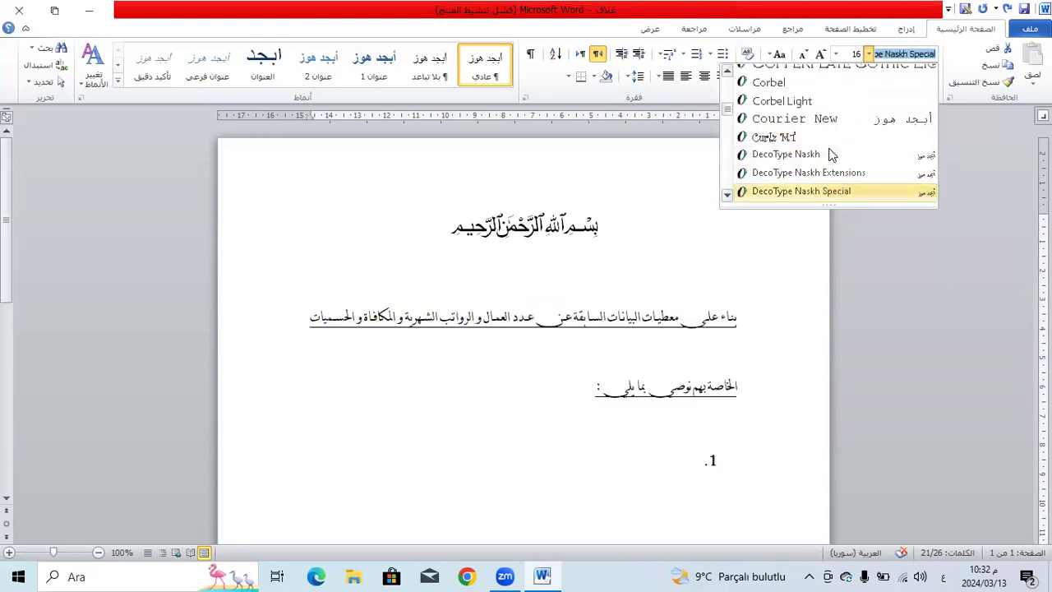
key(Down)
key(Down)
key(Down)
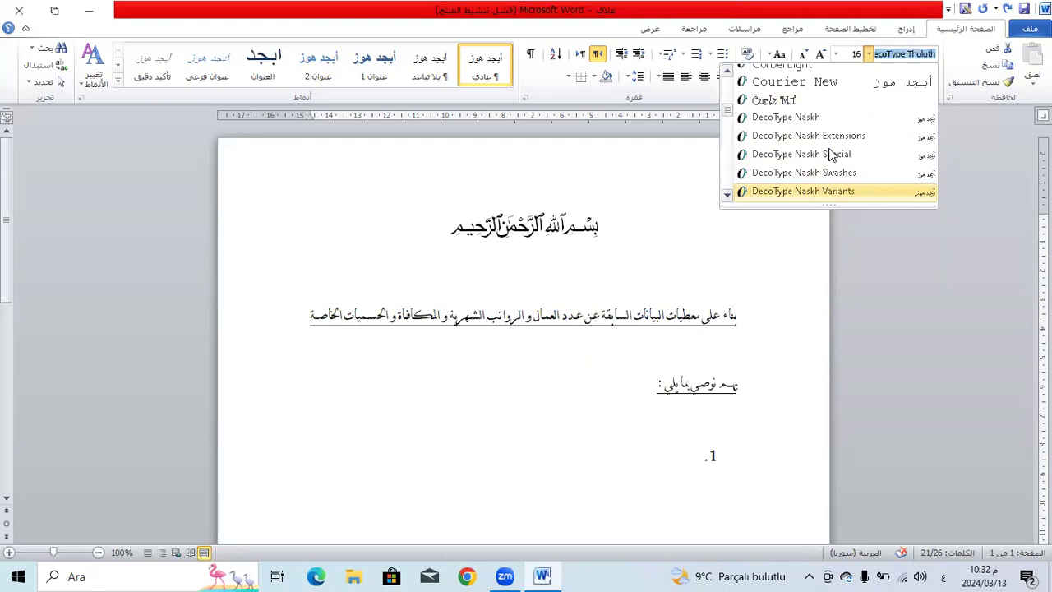
key(Down)
key(Down)
key(Down)
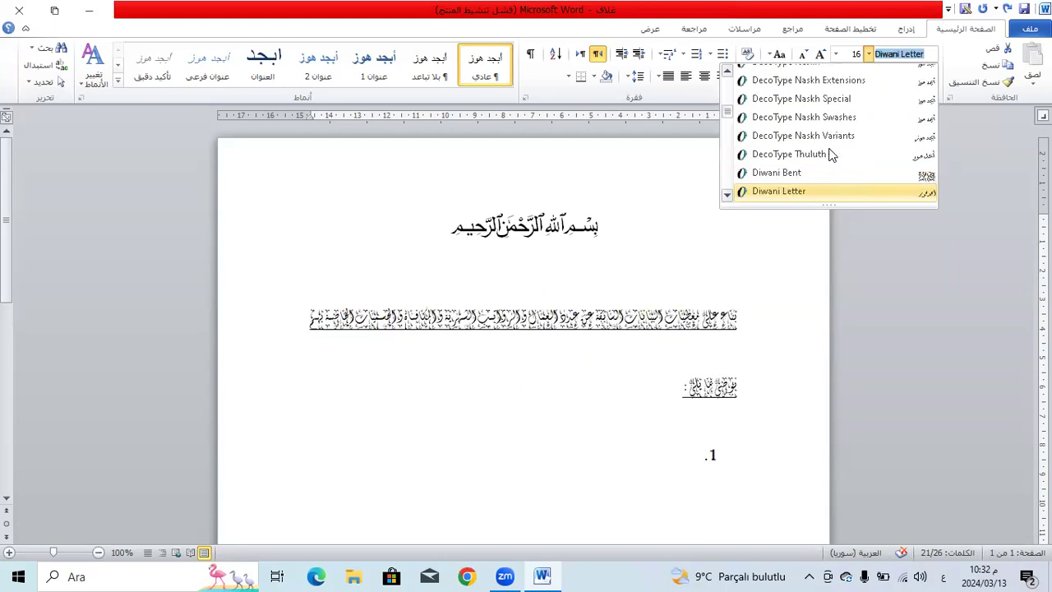
key(Down)
key(Down)
key(Down)
key(Down)
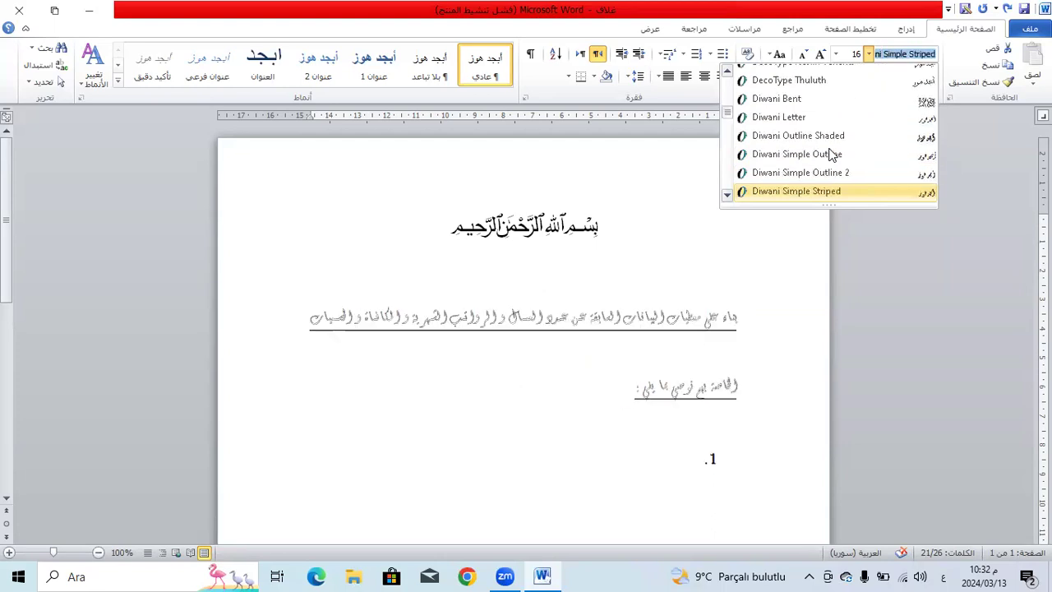
Preview the fonts after Diwani Simple Striped, including Farsi Simple and Kufi Outline Shaded, through the Microsoft fonts on the selected introductory paragraph.
key(Down)
key(Down)
key(Down)
key(Down)
key(Down)
key(Down)
key(Down)
key(Down)
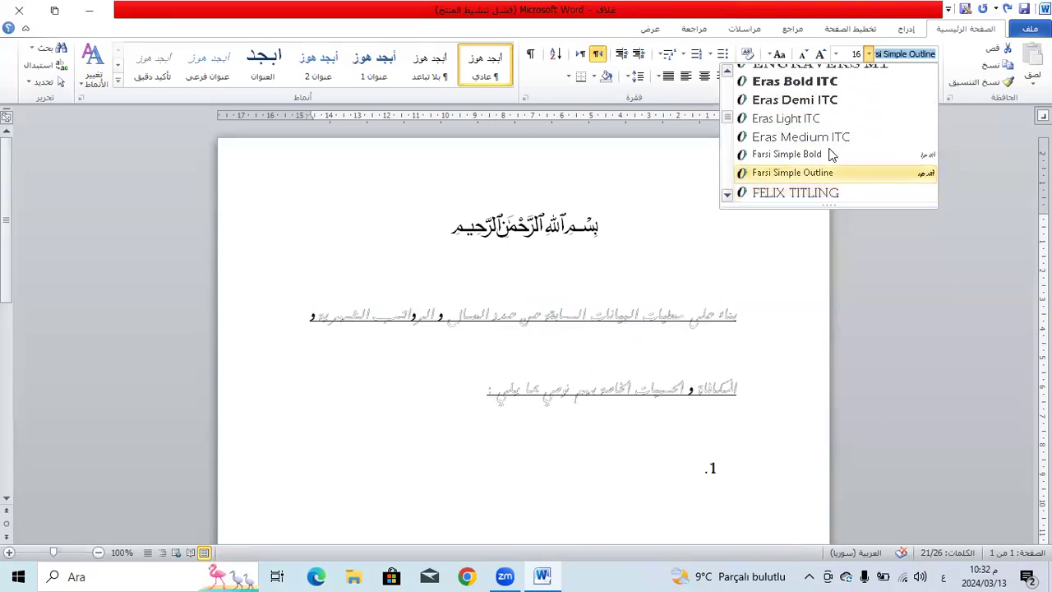
key(Down)
key(Down)
key(Down)
key(Down)
key(Down)
key(Down)
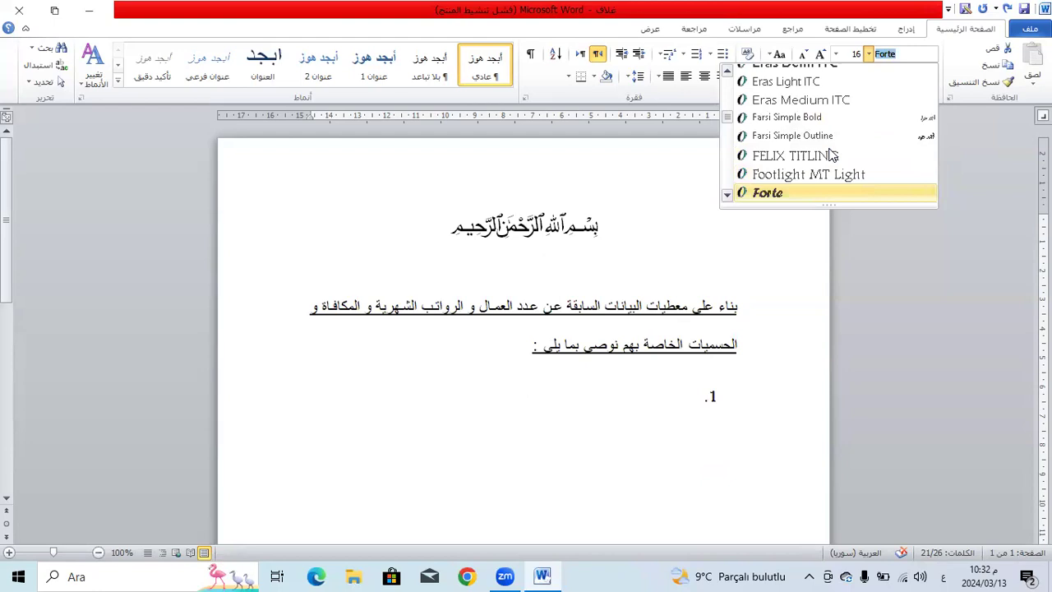
key(Down)
key(Down)
key(Down)
key(Down)
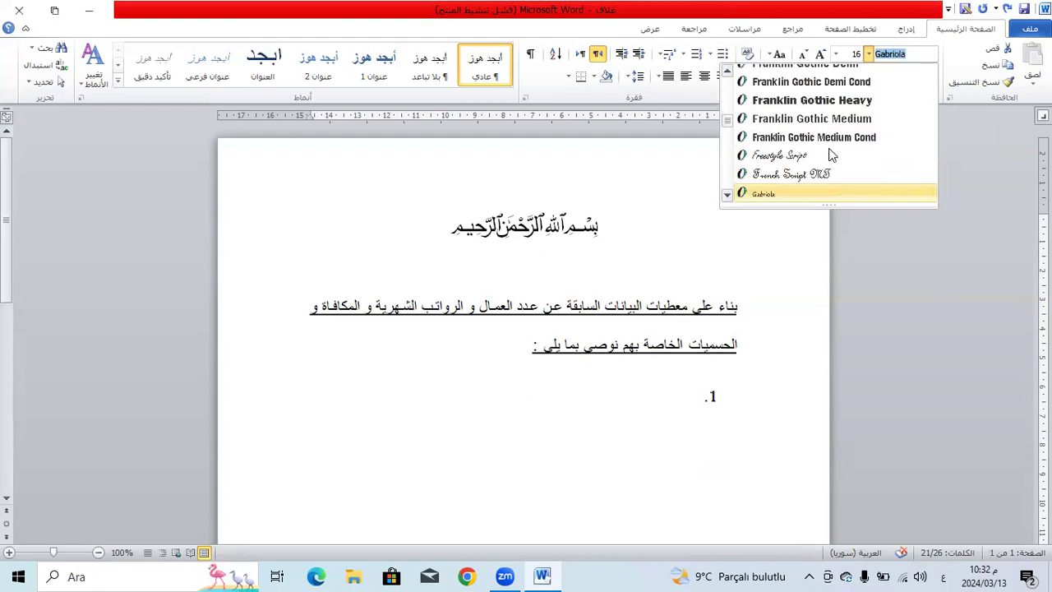
key(Down)
key(Down)
key(Down)
key(Down)
key(Down)
key(Down)
key(Down)
key(Down)
key(Down)
key(Down)
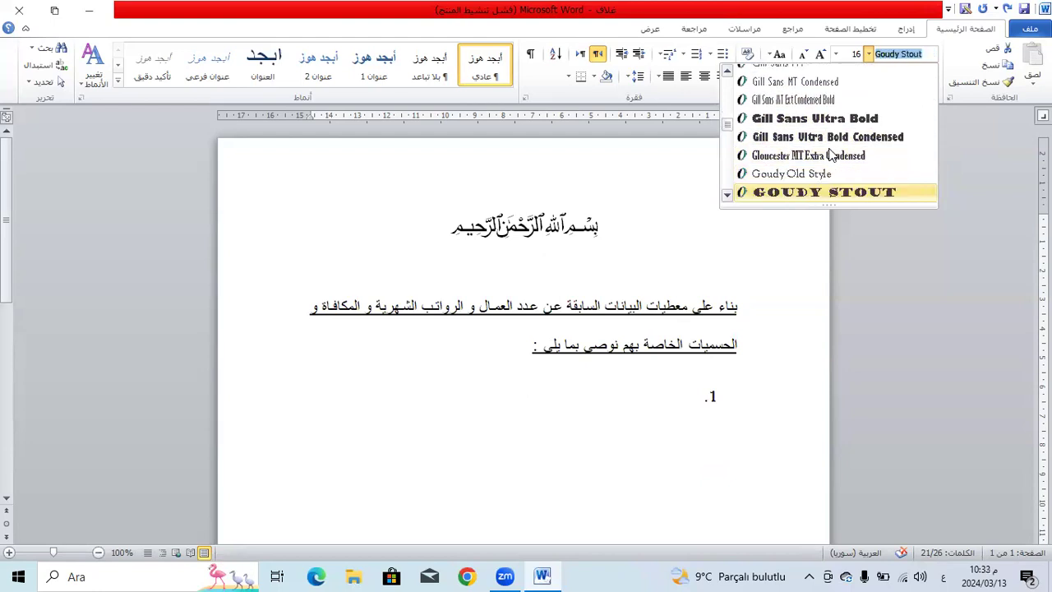
key(Down)
key(Down)
key(Down)
key(Down)
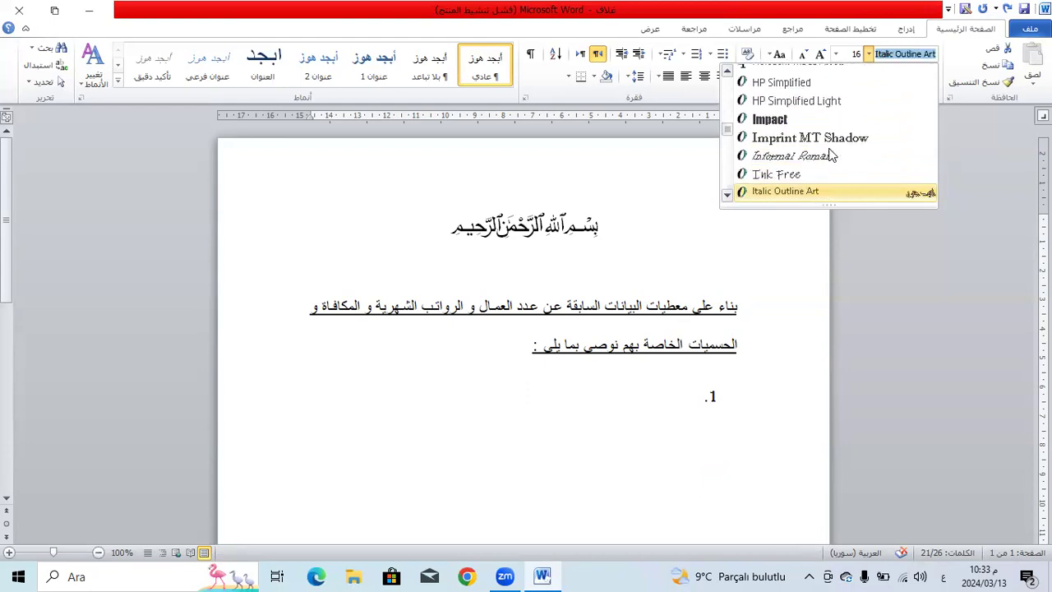
key(Down)
key(Down)
key(Down)
key(Down)
key(Down)
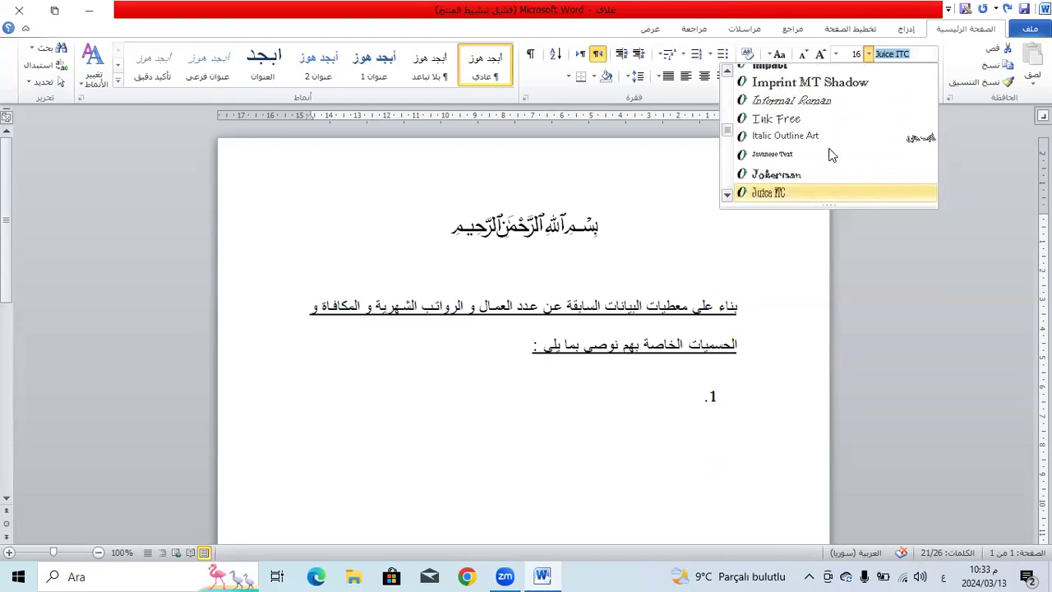
key(Down)
key(Down)
key(Up)
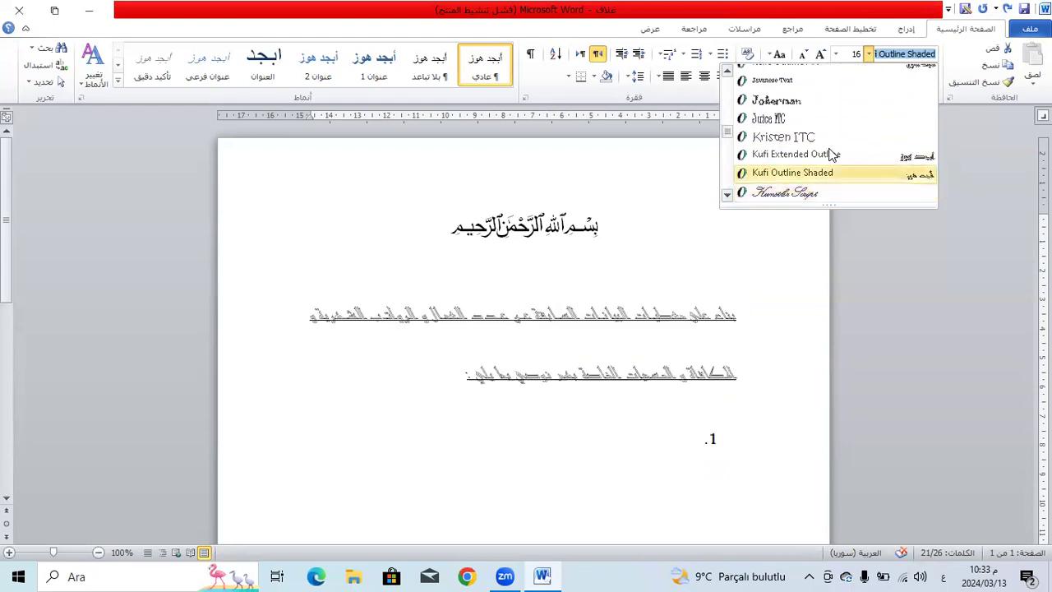
key(Up)
key(Down)
key(Down)
key(Down)
key(Down)
key(Down)
key(Down)
key(Down)
key(Down)
key(Down)
key(Down)
key(Down)
key(Down)
key(Down)
key(Down)
key(Down)
key(Down)
key(Down)
key(Down)
key(Down)
key(Down)
key(Down)
key(Down)
key(Down)
key(Down)
key(Down)
key(Down)
key(Down)
key(Down)
key(Down)
key(Down)
key(Down)
key(Down)
key(Down)
key(Down)
key(Down)
key(Down)
key(Up)
key(Up)
key(Up)
key(Up)
key(Up)
key(Down)
key(Up)
text(ع)
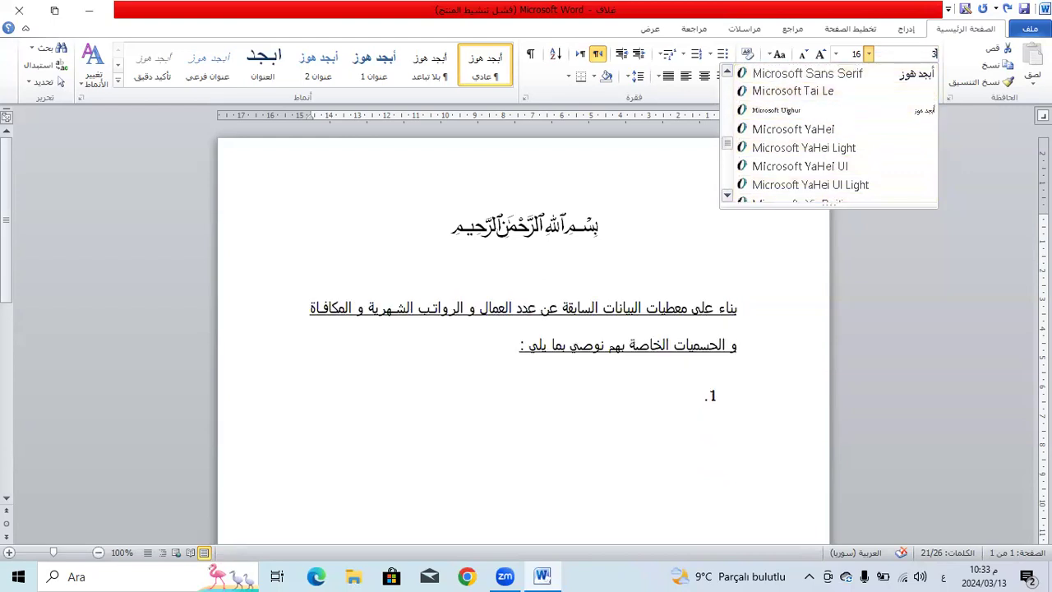
key(Return)
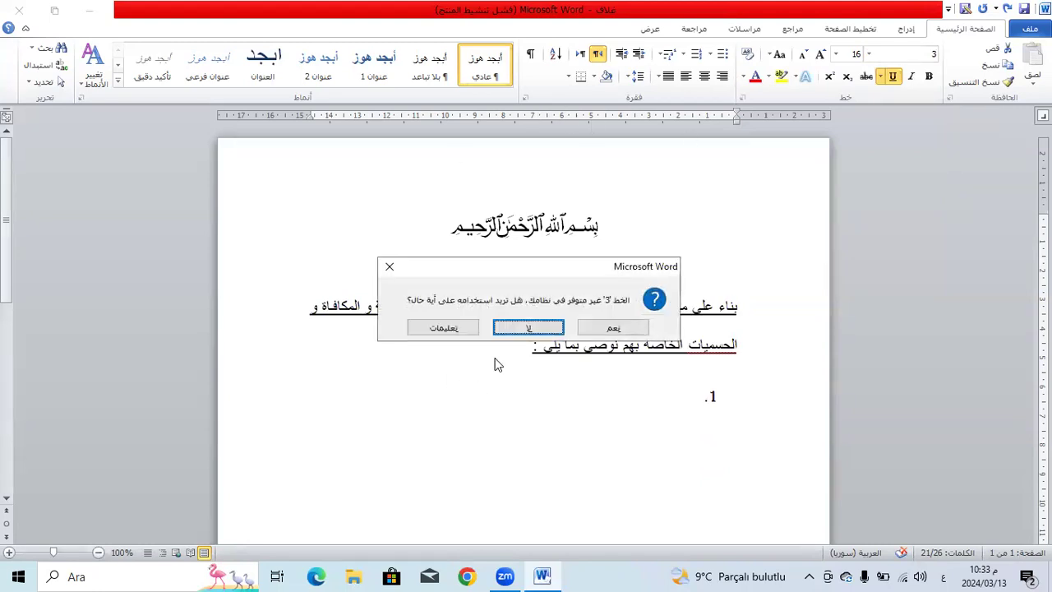
click(542, 328)
click(732, 176)
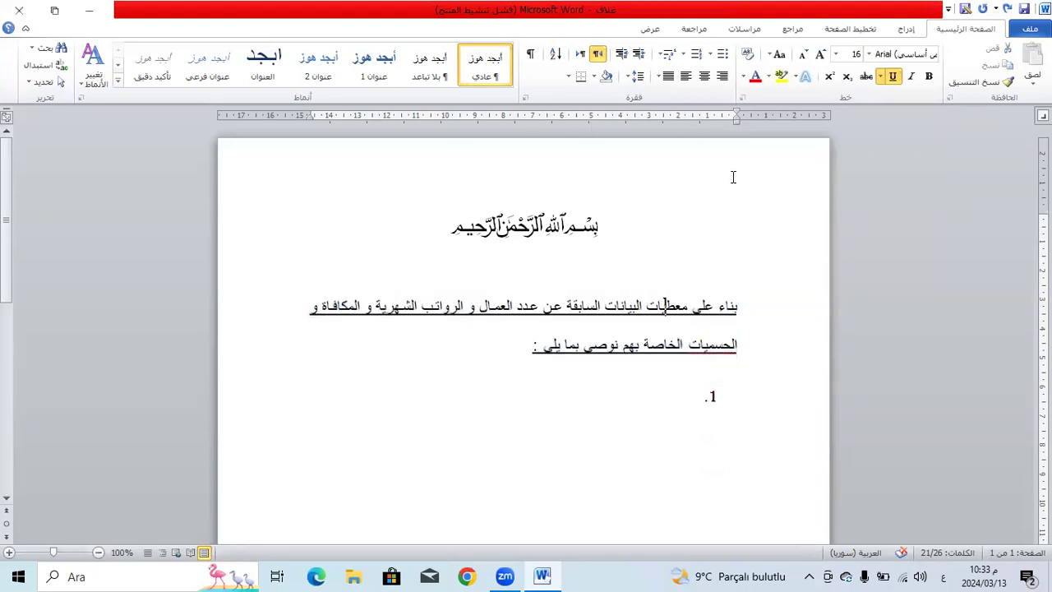
Try the Arabic Typesetting font on the introductory paragraph, enlarged to size 20, and undo the enlargement.
drag(476, 362, 754, 232)
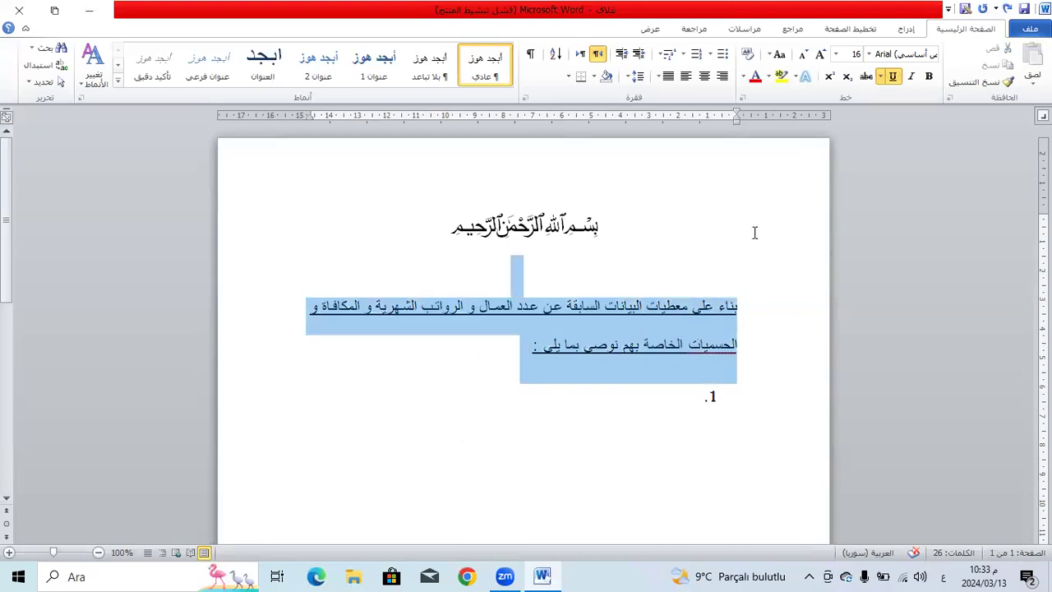
click(868, 53)
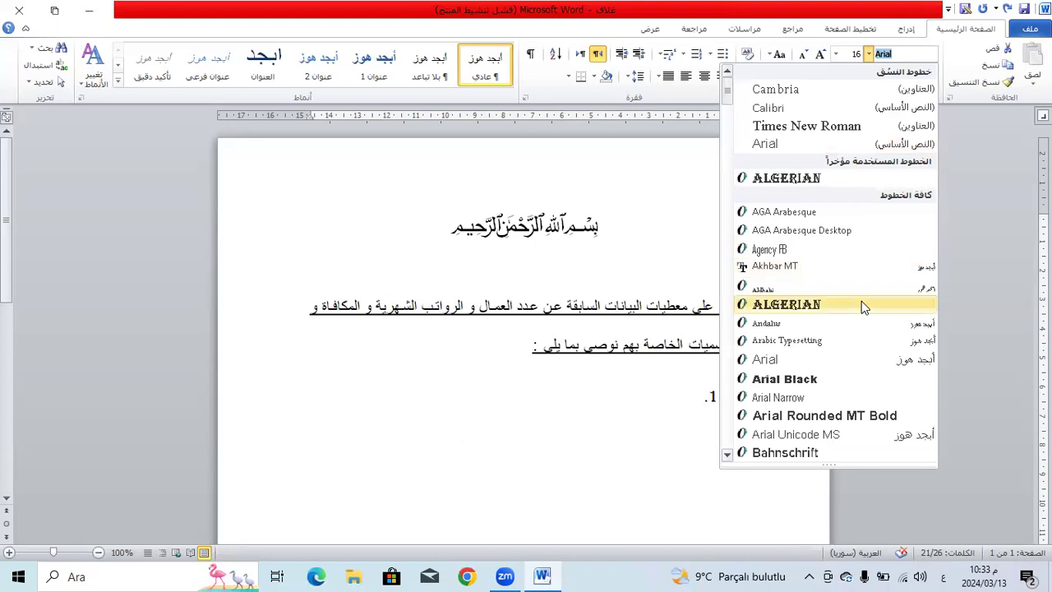
click(878, 341)
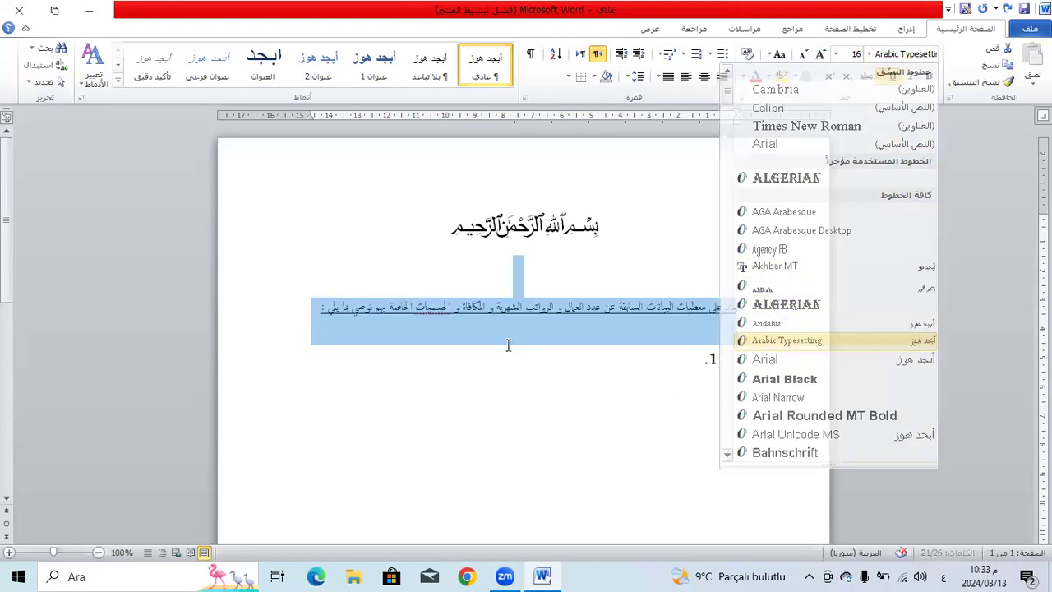
click(507, 349)
drag(254, 296, 778, 293)
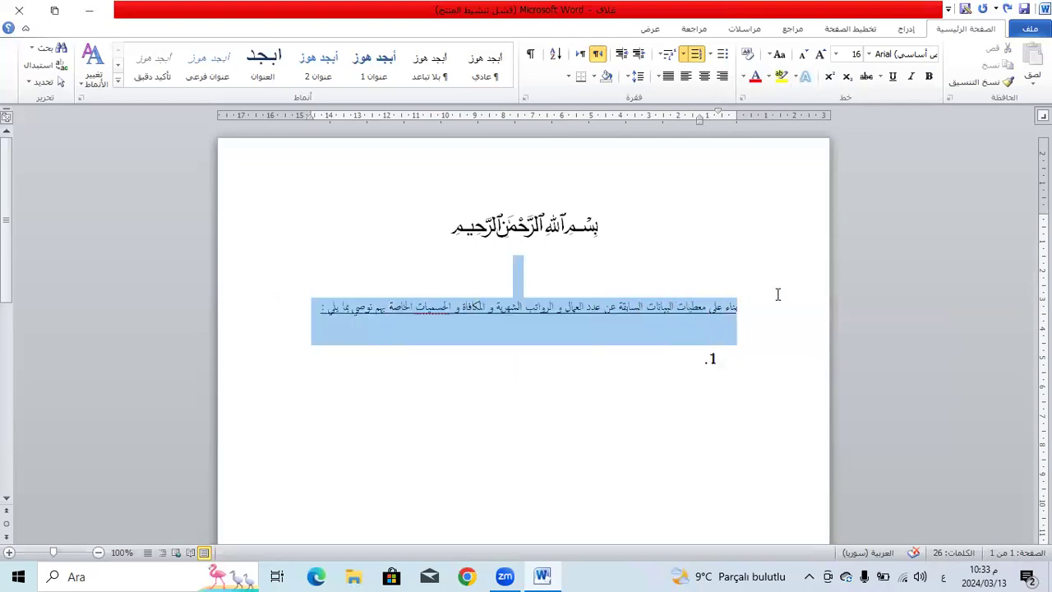
click(819, 54)
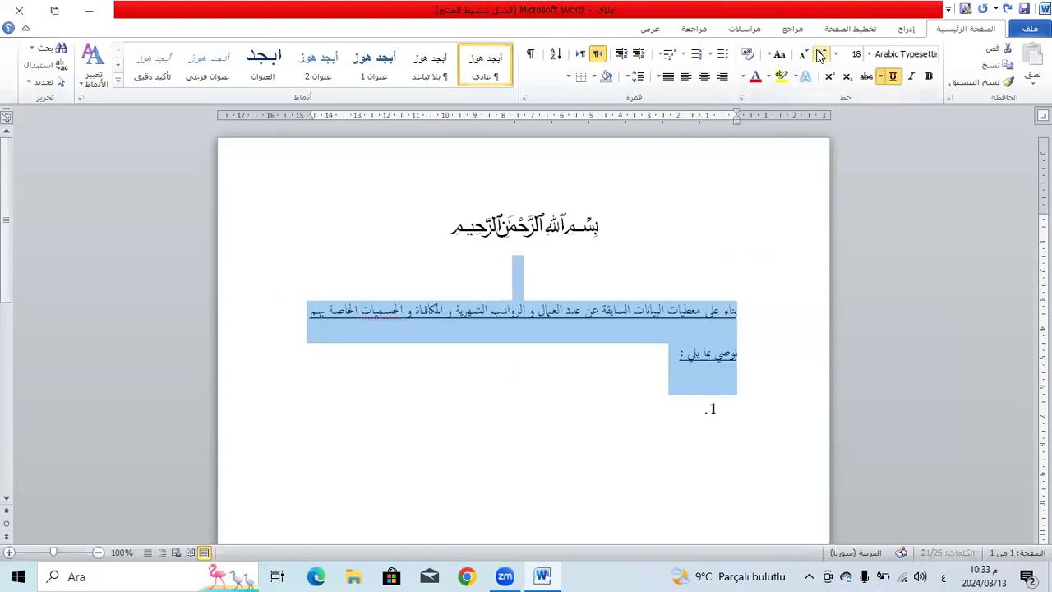
click(819, 53)
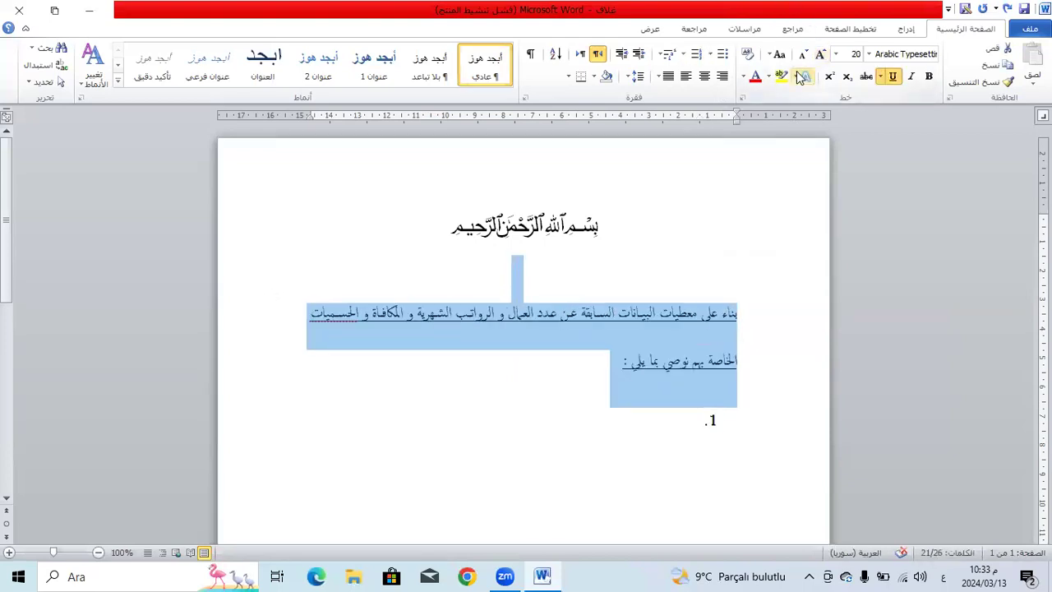
click(805, 76)
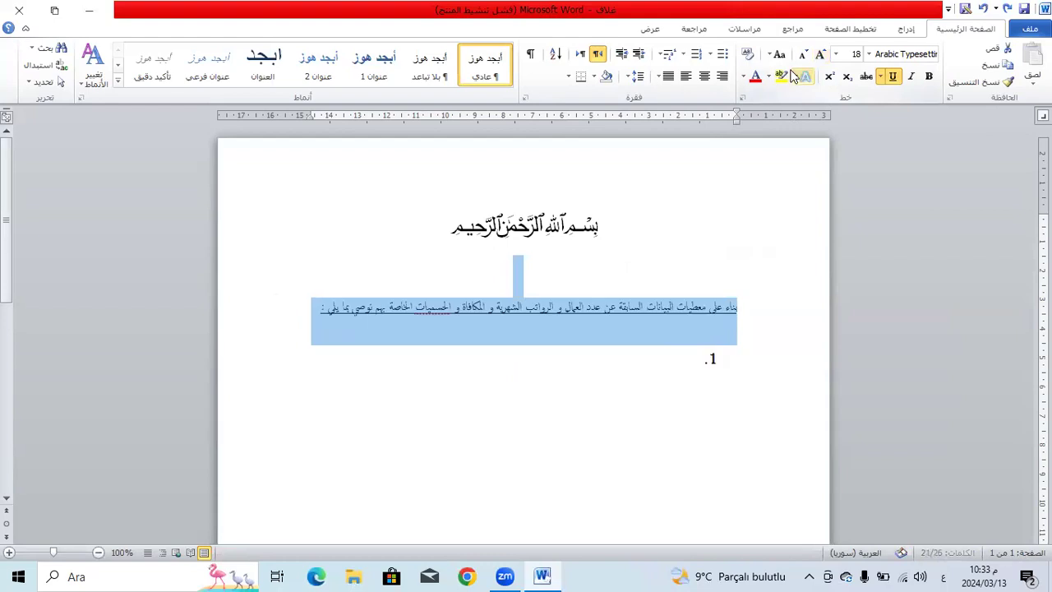
Apply the Arial Unicode MS font to the introductory paragraph and compare it with the font of the numbered item.
click(869, 54)
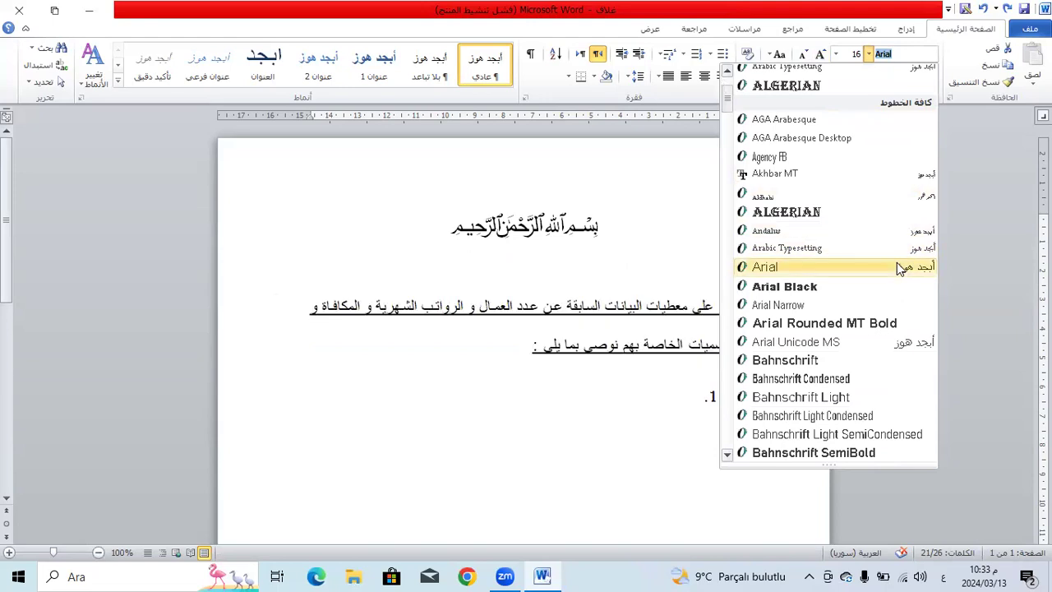
click(911, 348)
click(333, 392)
click(638, 394)
click(646, 402)
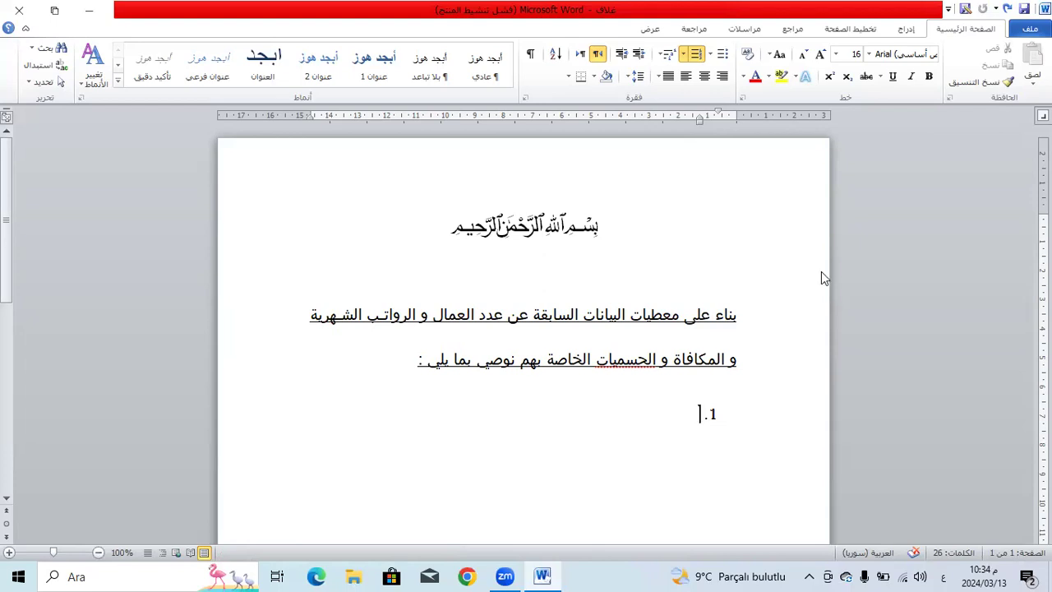
click(685, 359)
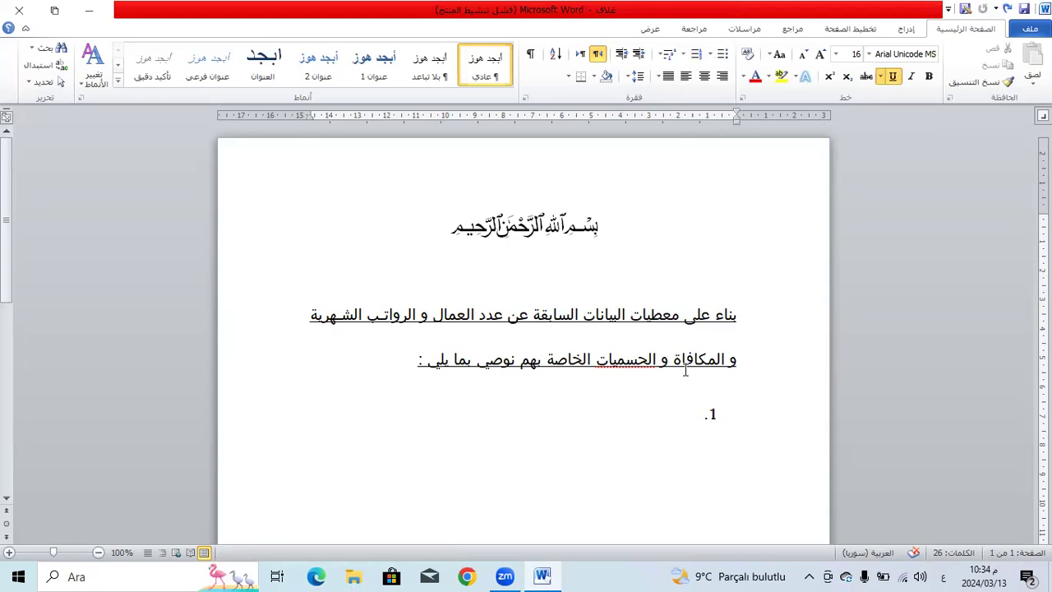
Remove the old empty numbered item and start a new numbered list with 1- directly below the introduction.
click(386, 366)
click(574, 414)
key(BackSpace)
key(BackSpace)
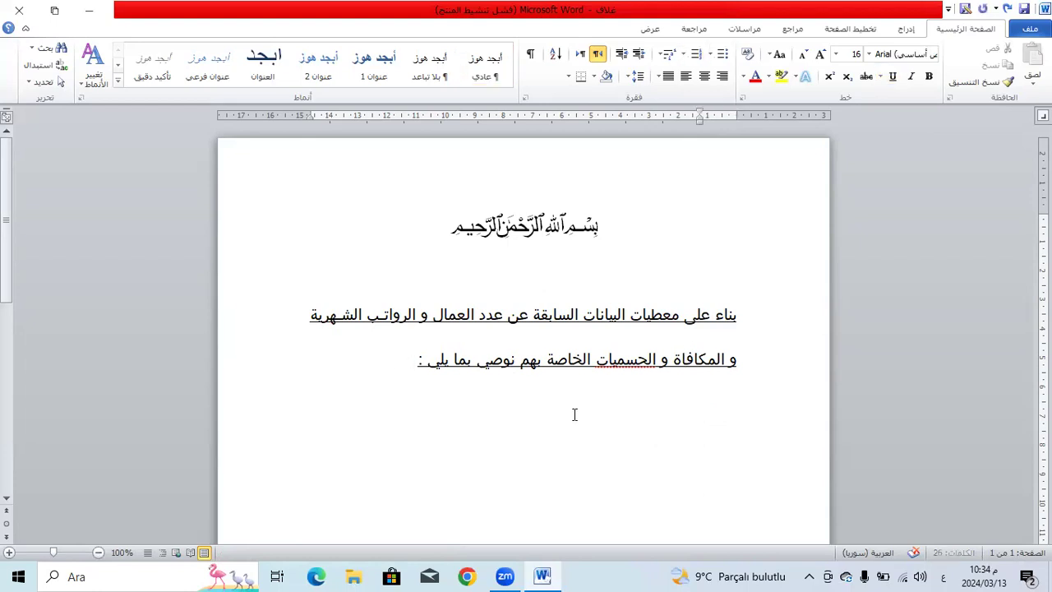
click(381, 365)
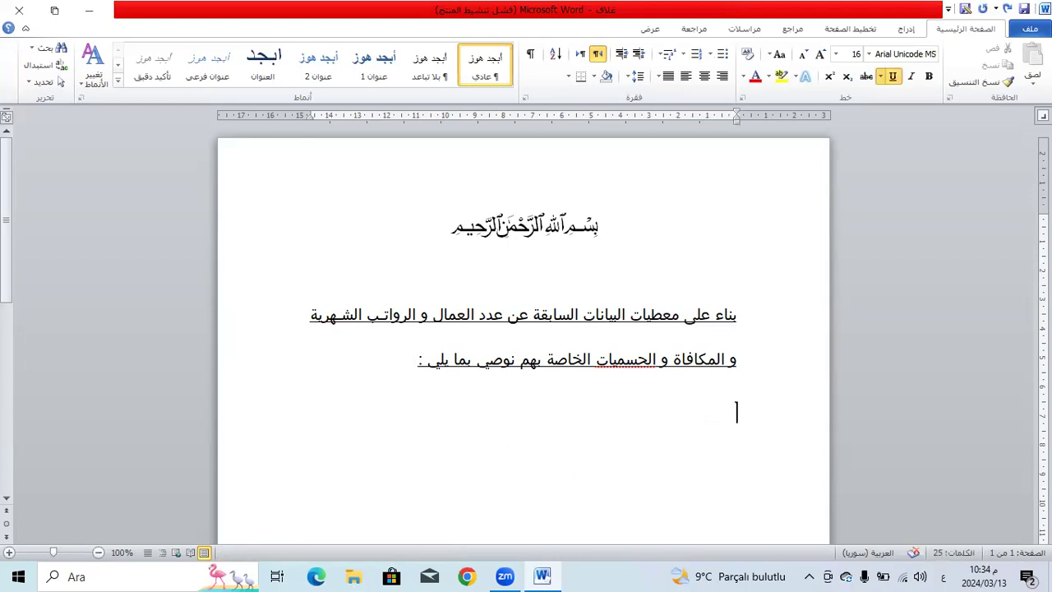
key(Return)
text(1-)
key(space)
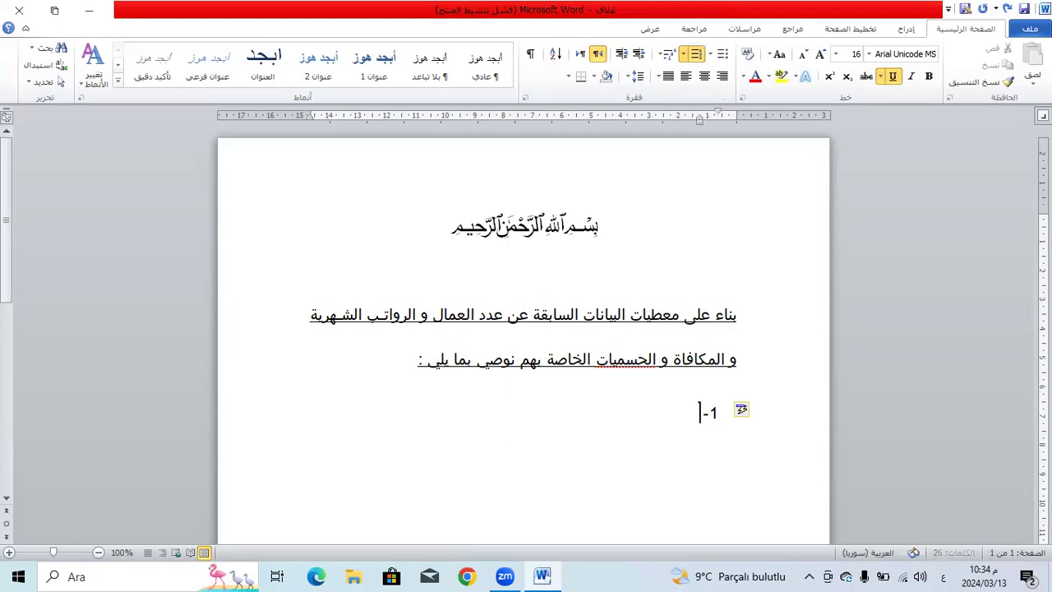
Begin the first recommendation with يجب زيادة عدد العمال لعدد 15 من أجل ضمان استمرارية العمل و.
text(يجب زيادة عدد العمال لعدد 15 من أجل)
key(BackSpace)
text(ج)
key(BackSpace)
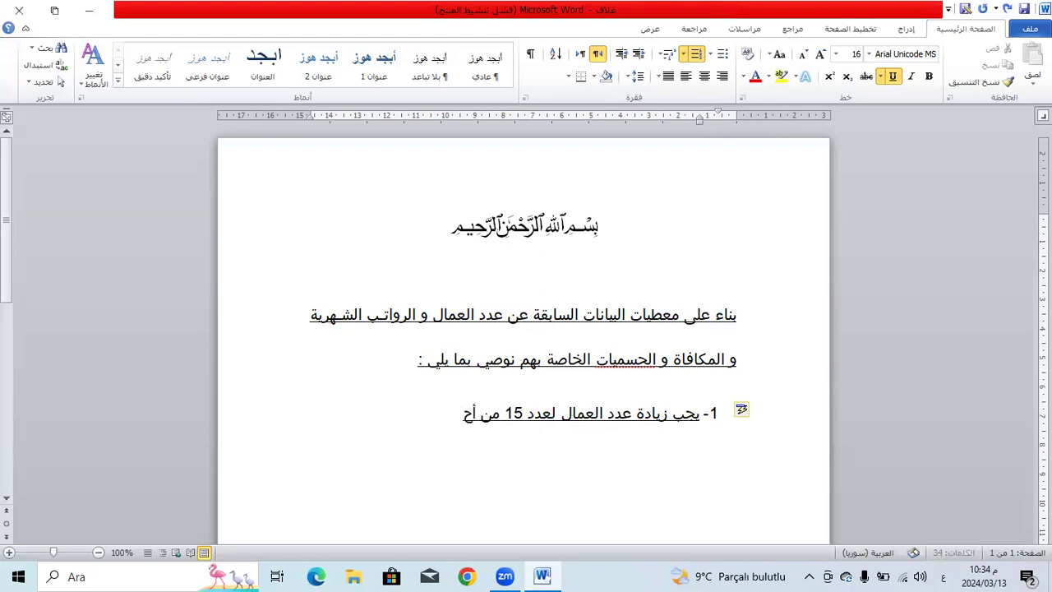
text(ل ضمان ا)
text(ستمر)
key(BackSpace)
text(مرارية العمل و)
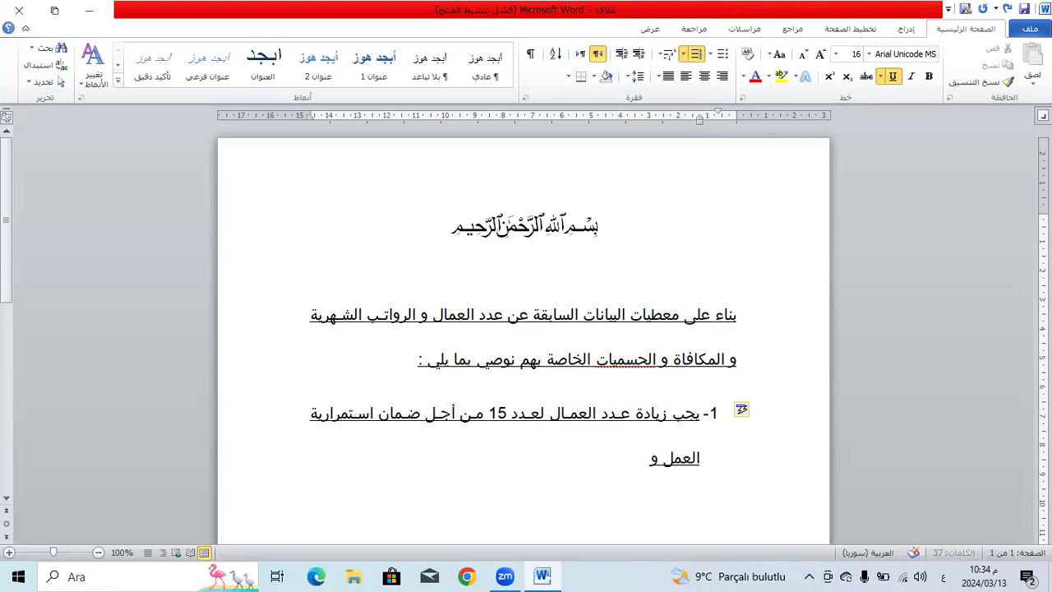
Complete the first recommendation with تخفيض التكاليف من خلال ارتفاع عدد القطع المنتجة . and start the second list item.
text( تخفيض)
text( التك)
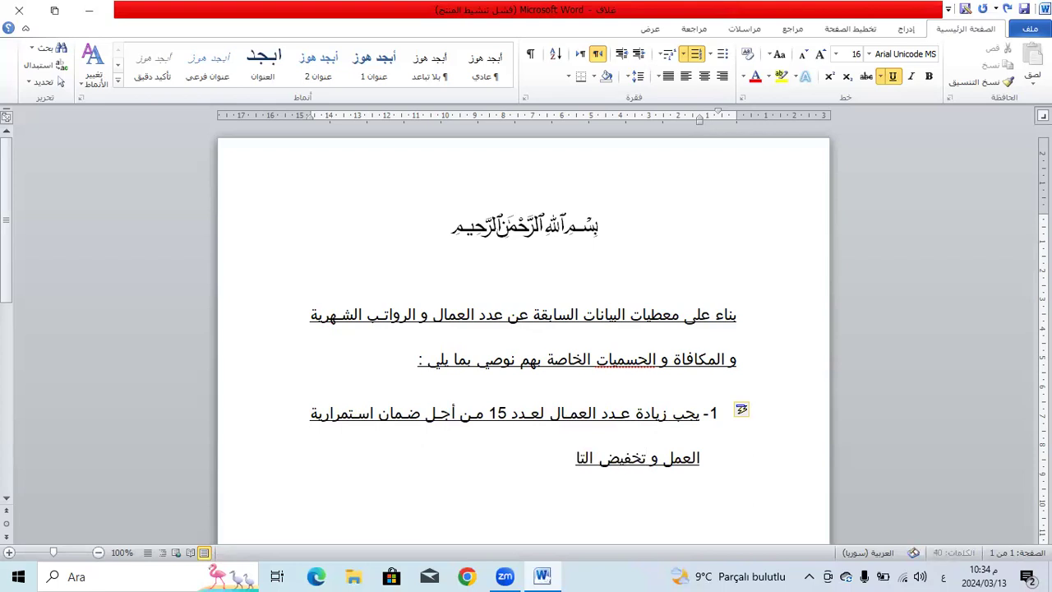
key(BackSpace)
text(كاليفا)
key(BackSpace)
key(BackSpace)
text(ف من خلال ارتفاع عدد القطع المنتجة .)
key(Return)
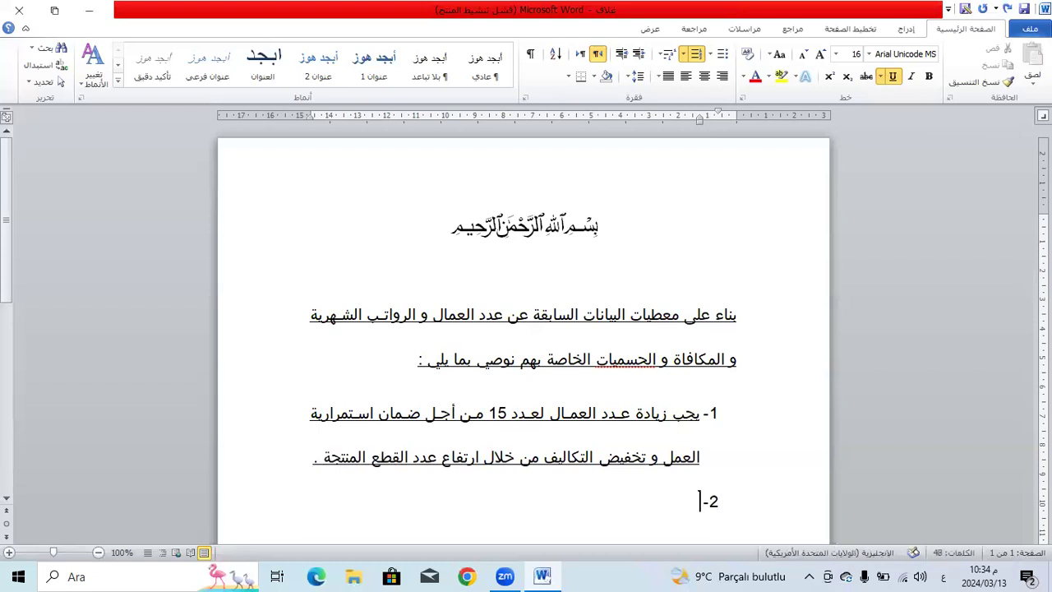
Begin the second recommendation with يجب على المسؤولين في قسم المبيعات بذل جهد اكبر من.
scroll(739, 321, down, 4)
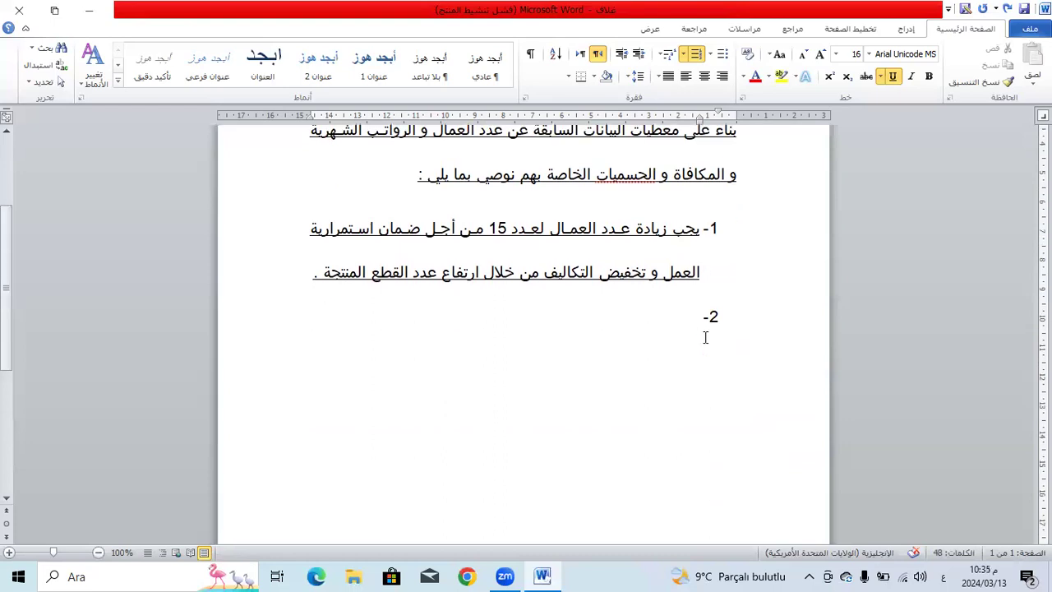
text(نظا)
key(BackSpace)
key(BackSpace)
key(BackSpace)
text(يجب على المسؤولين في قسم المبيعات)
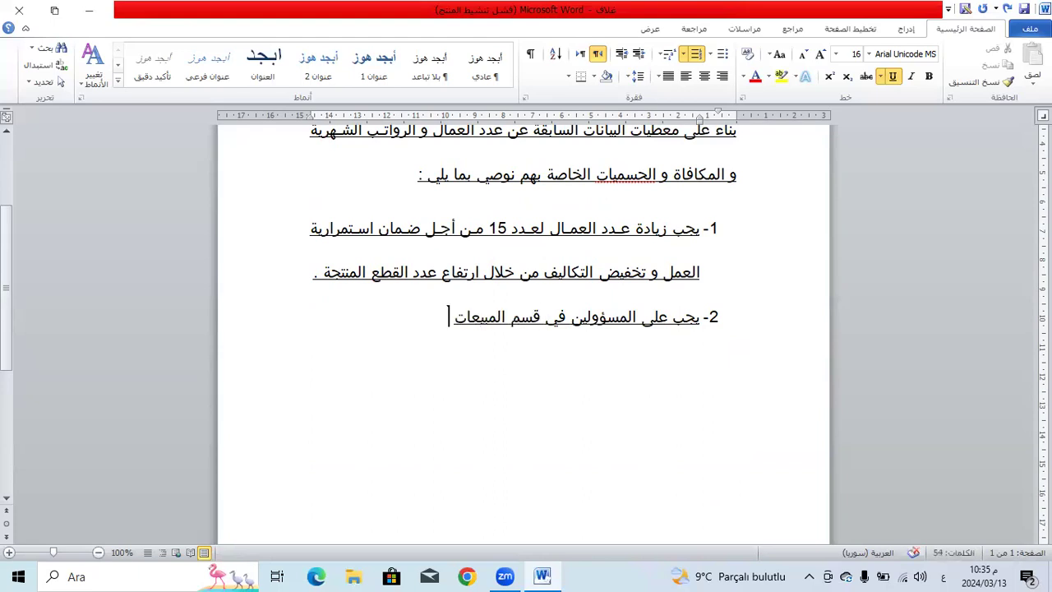
text( بذل جهد اكبر كمن)
key(BackSpace)
key(BackSpace)
key(BackSpace)
key(BackSpace)
text(من)
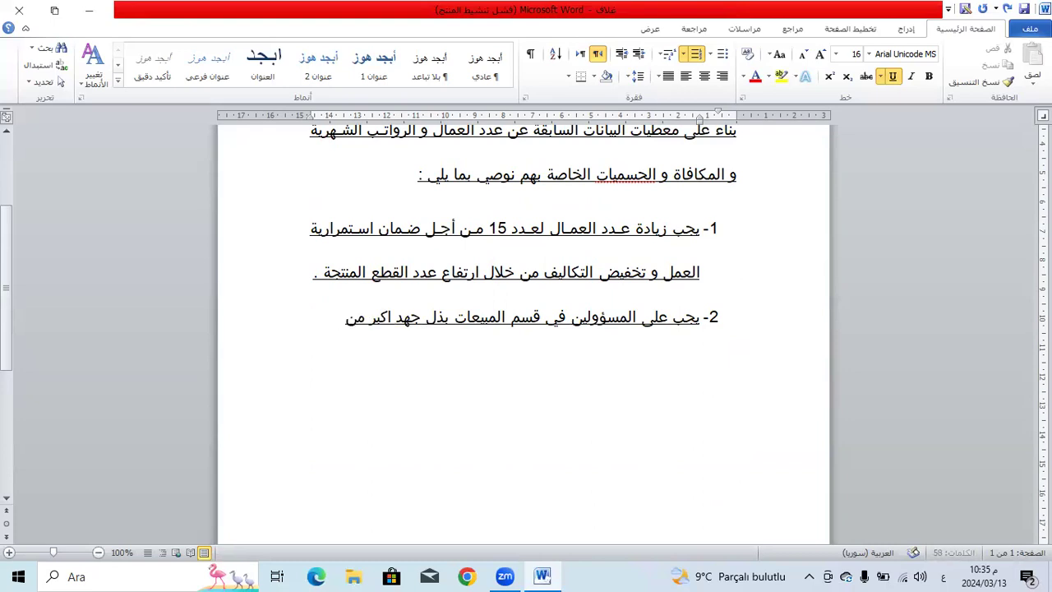
Continue the second recommendation with خلال تعيين عدد اضافي من البائعين.
text( خلال تعين عدد)
key(BackSpace)
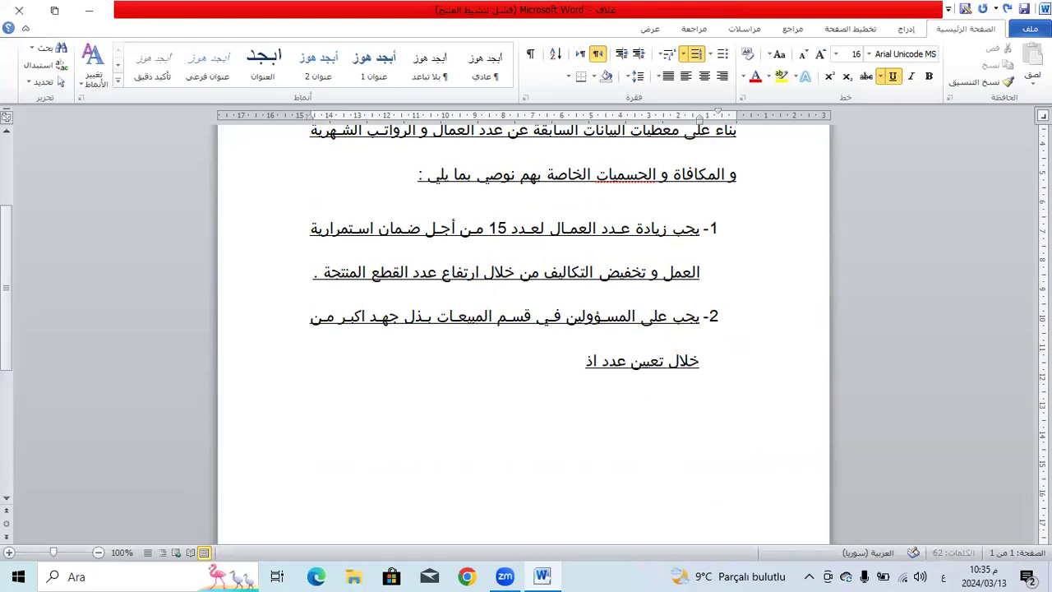
text(ضافي من البا)
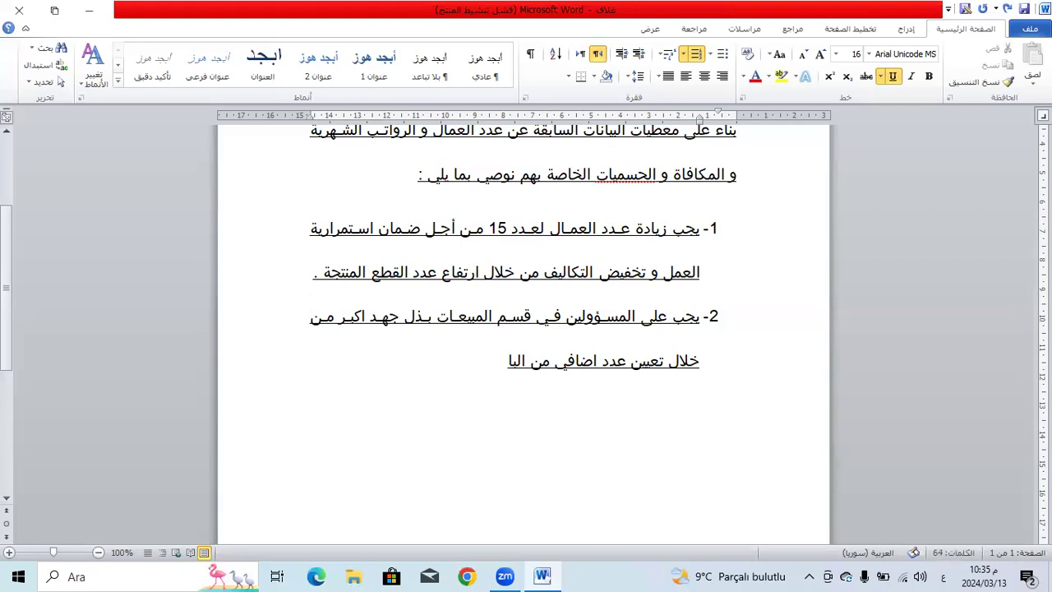
text(ئعين أزو)
key(BackSpace)
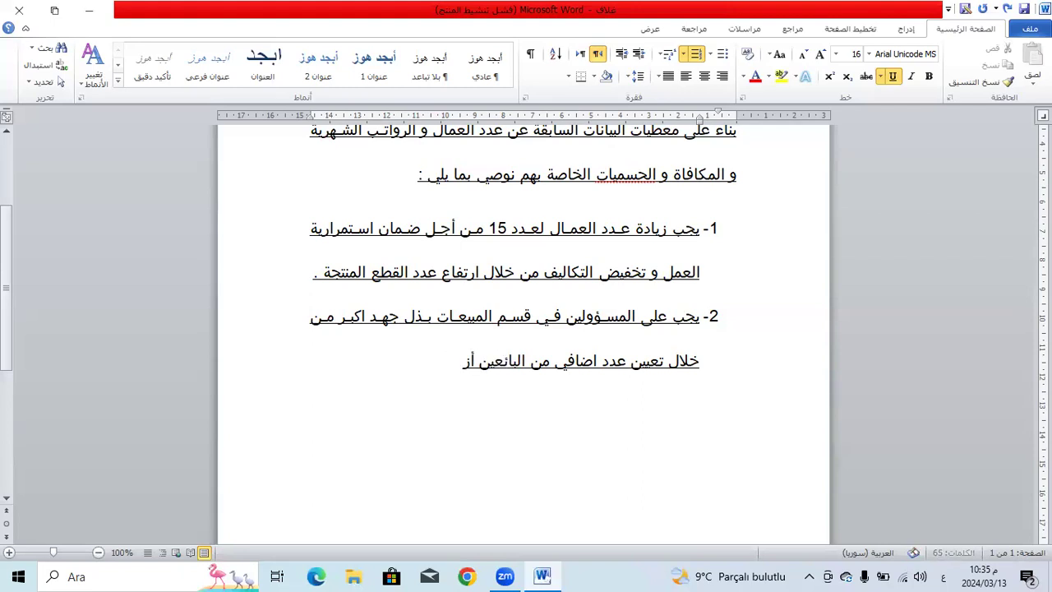
Finish the second recommendation with أو زيادة ساعات العمل اليومية . and start the third list item.
text(و زيادة ساعات)
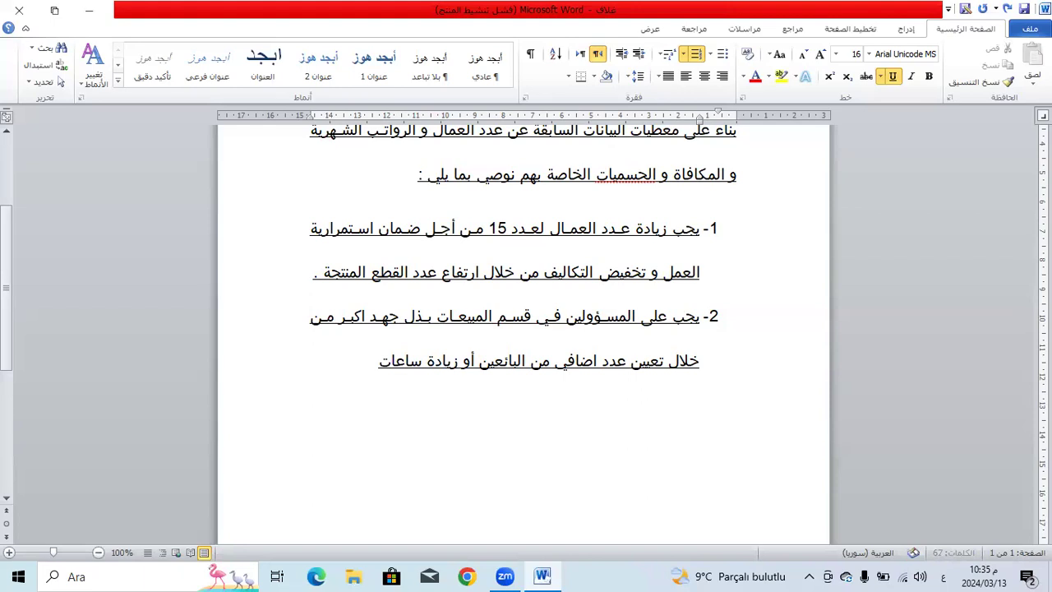
text(  العمل)
key(BackSpace)
key(BackSpace)
text(مل)
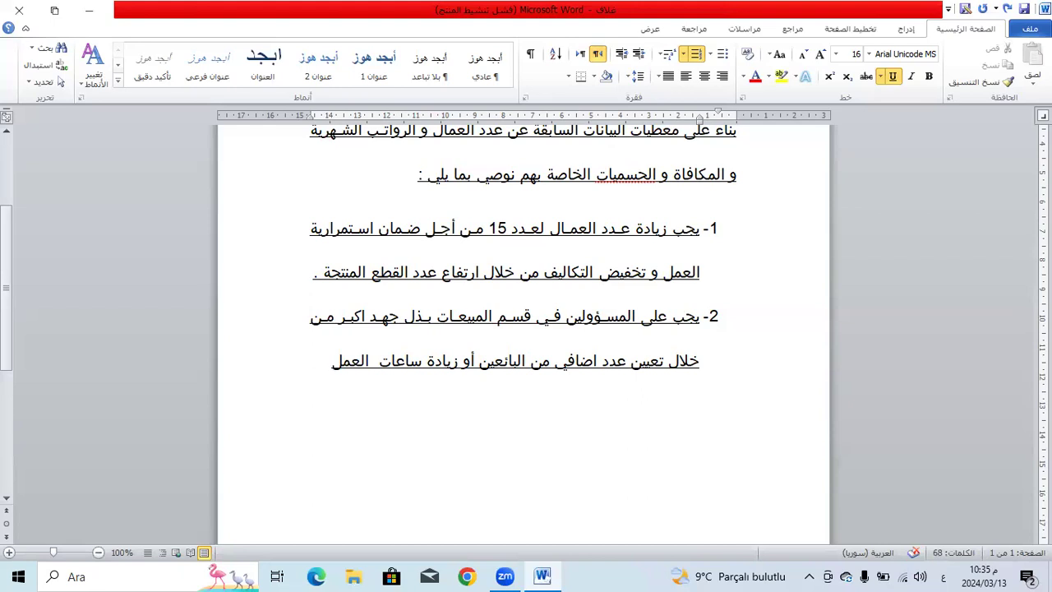
text( اليومية)
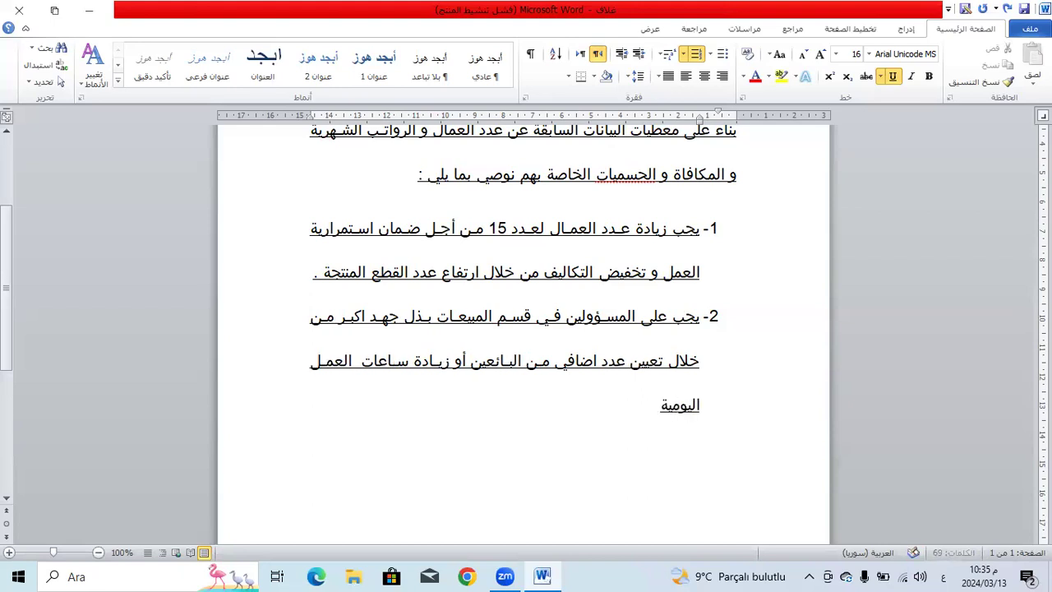
text( .)
key(Return)
key(alt+shift)
text(3-)
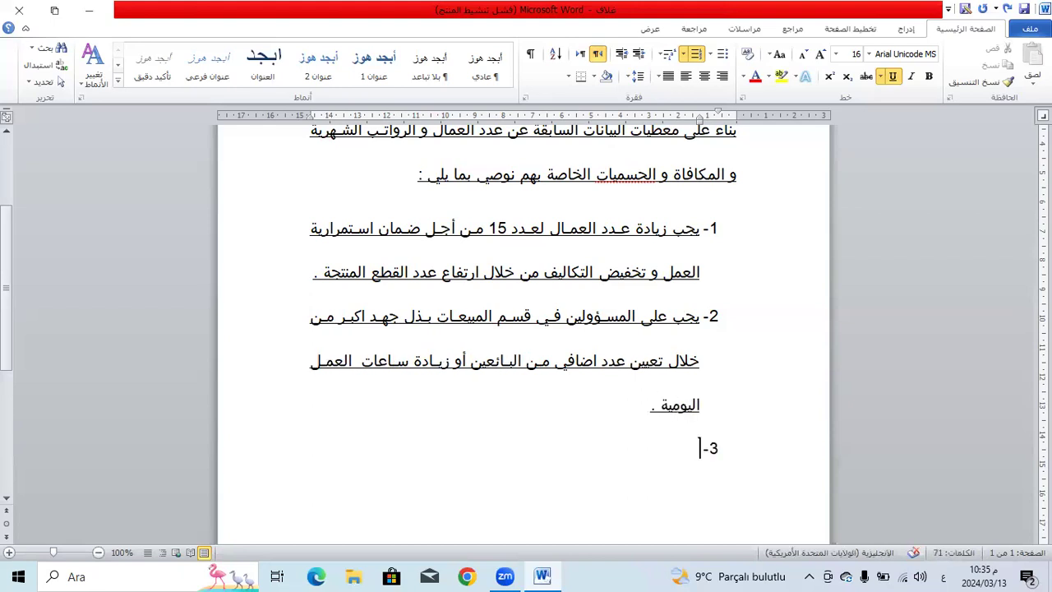
Begin the third recommendation with نوصي بتخفيض.
key(alt+shift)
text(نوصين)
key(BackSpace)
key(BackSpace)
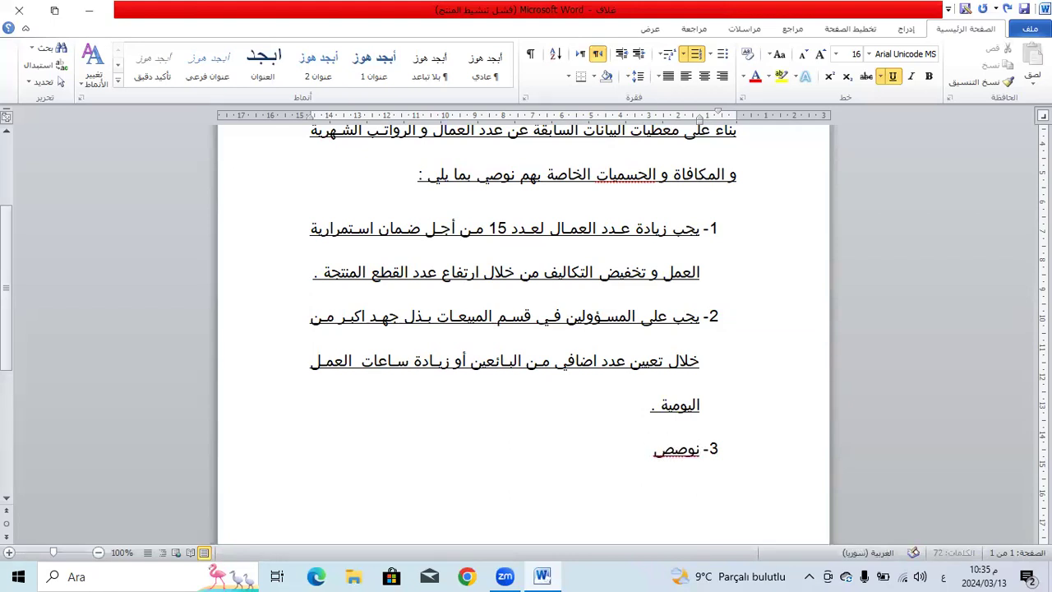
text(ي بتخ)
text(فيض)
key(super+shift+s)
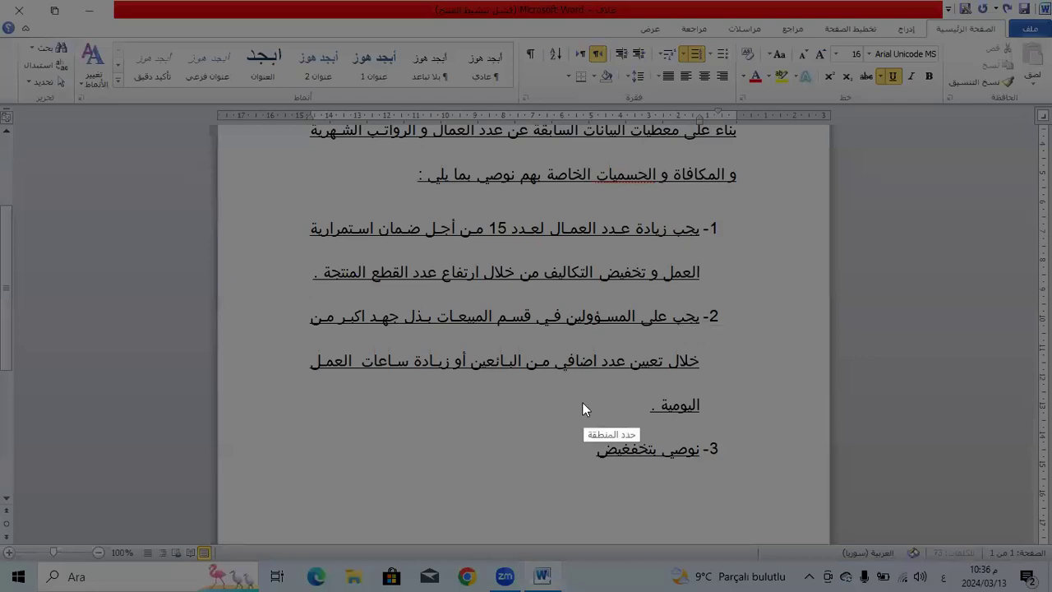
right_click(576, 428)
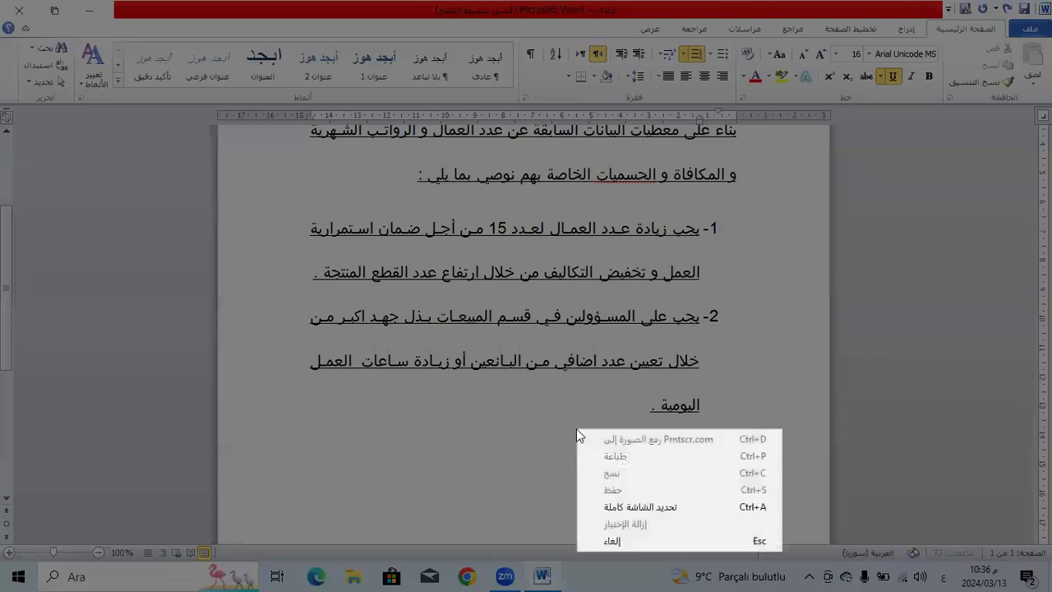
click(622, 546)
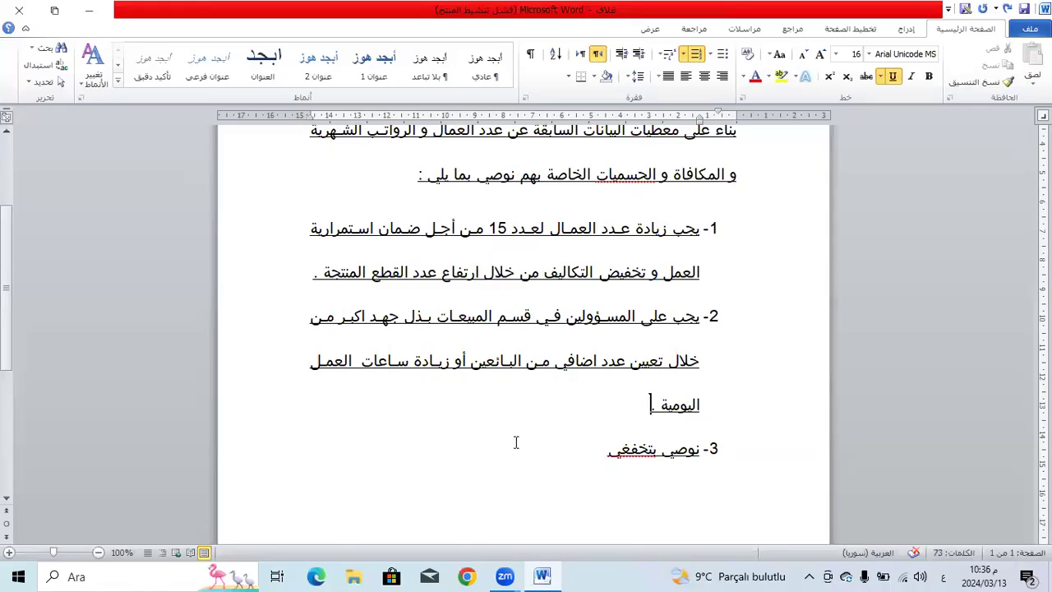
Correct the misspelled last word of the third recommendation to بتخفيض and add the word الإضاءة after it.
key(BackSpace)
key(BackSpace)
key(BackSpace)
key(BackSpace)
text(فيض)
key(super+space)
click(585, 453)
text(الاضاء)
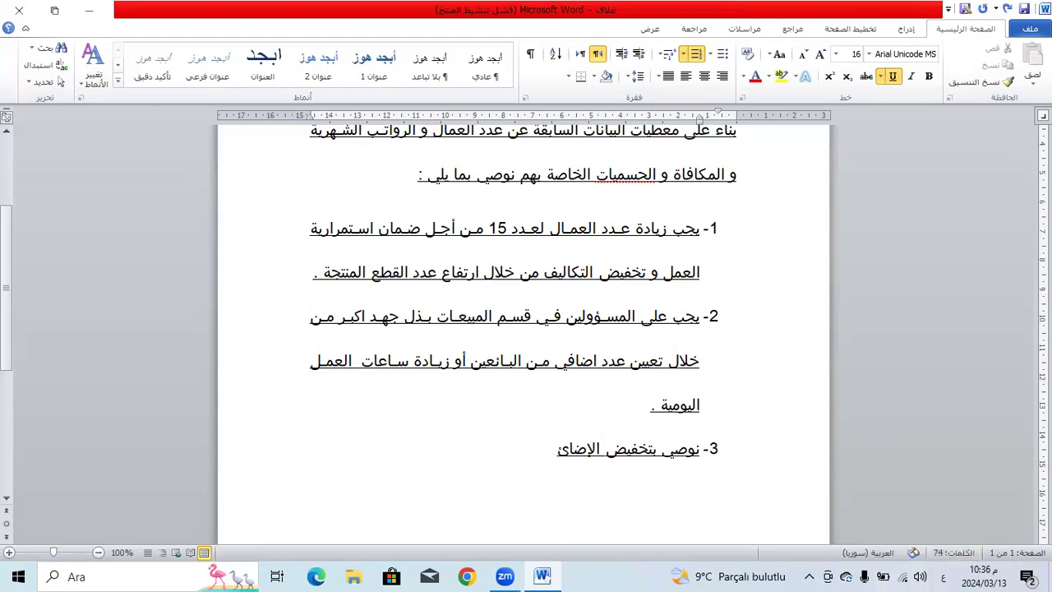
Continue the third recommendation with الموجةد في قسم الإنتاج – ج – بسبب وجود.
text(ة الموجودة)
key(BackSpace)
key(BackSpace)
key(BackSpace)
key(BackSpace)
text(د)
key(BackSpace)
text(جةد في ق)
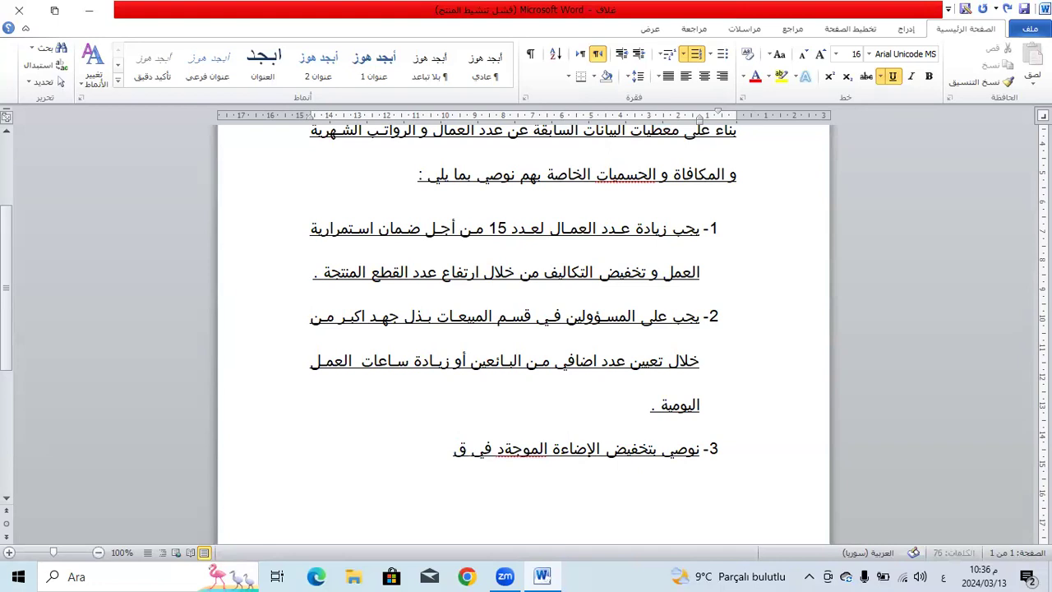
text(سم ال)
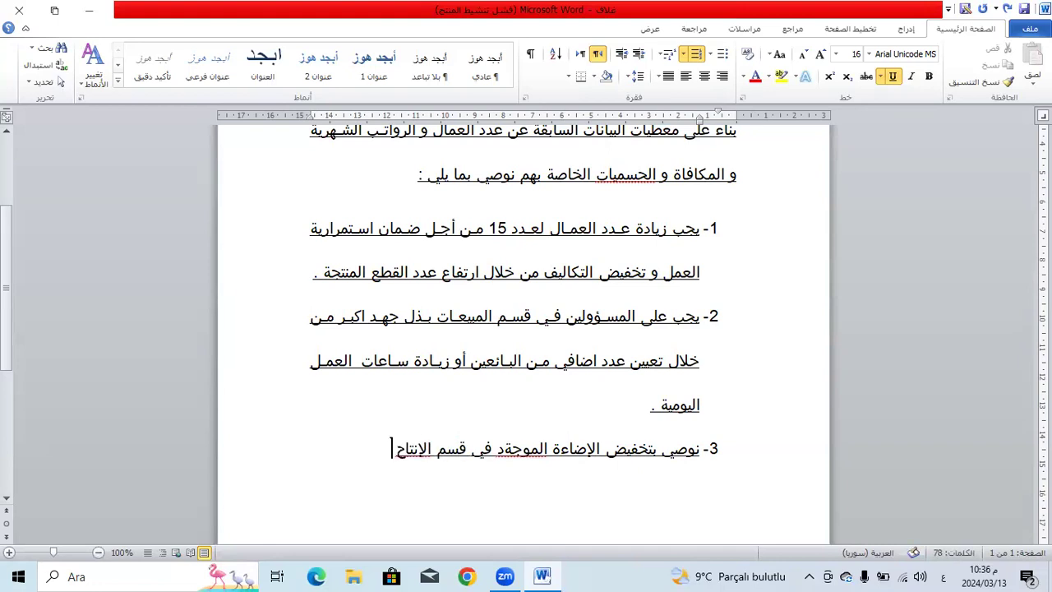
text(إنتاج)
text( - ج)
text( - بسبب)
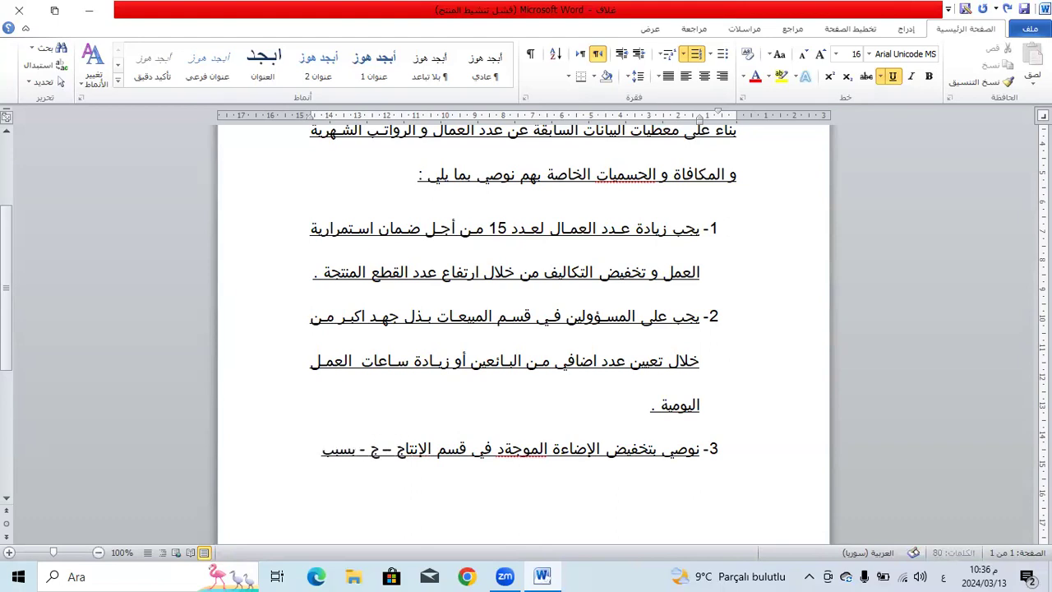
text( وجود)
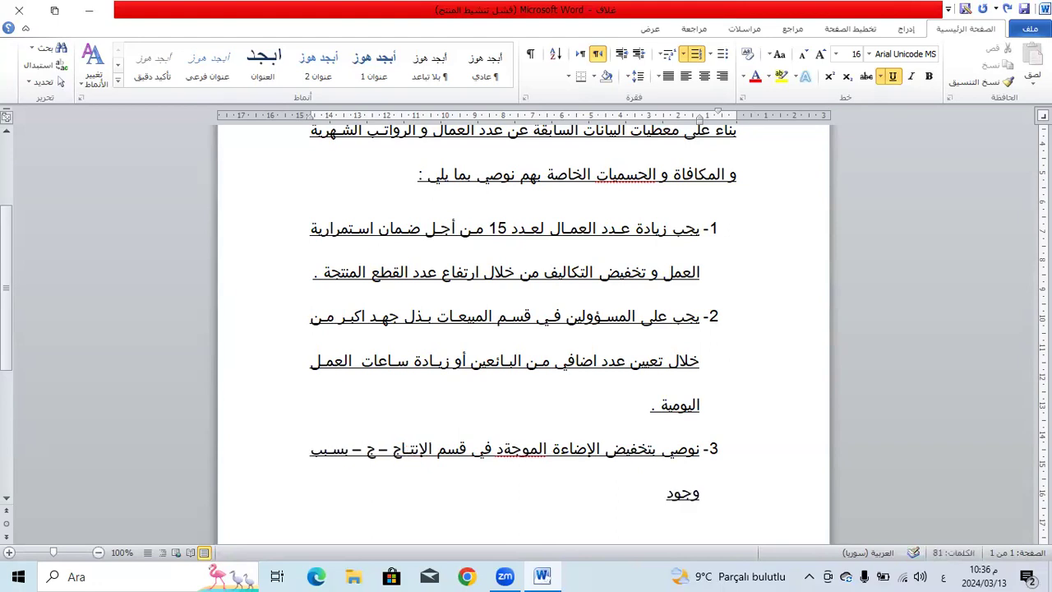
text( فائض في ال)
key(BackSpace)
key(BackSpace)
key(BackSpace)
key(BackSpace)
key(BackSpace)
key(BackSpace)
key(BackSpace)
key(BackSpace)
key(BackSpace)
key(BackSpace)
key(BackSpace)
Complete the third recommendation with هدر واضح في الإضاءة.
text(هدر واضح في ال)
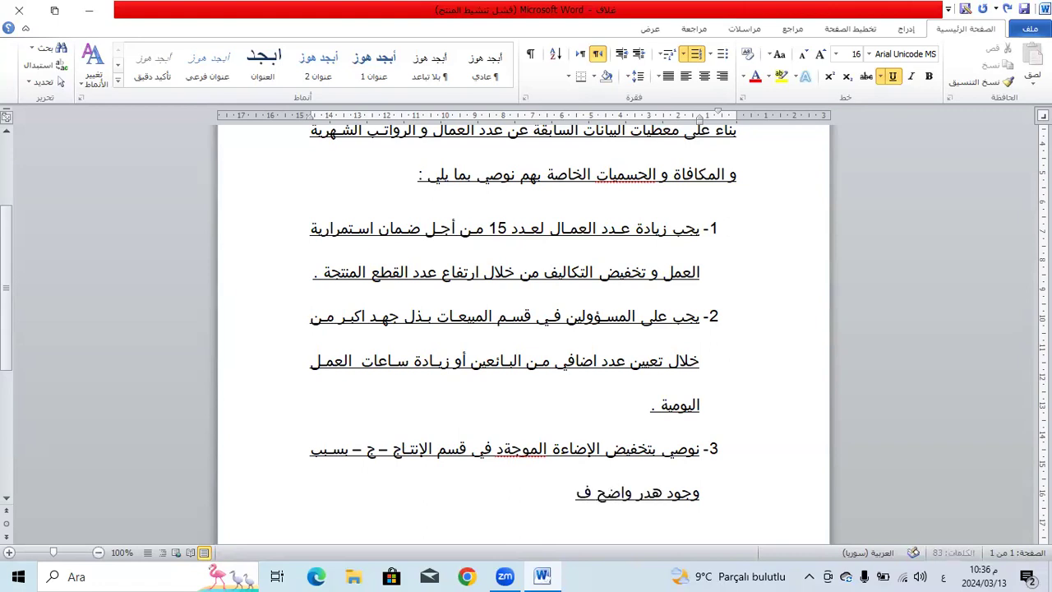
key(BackSpace)
key(BackSpace)
text(لب اضاءة)
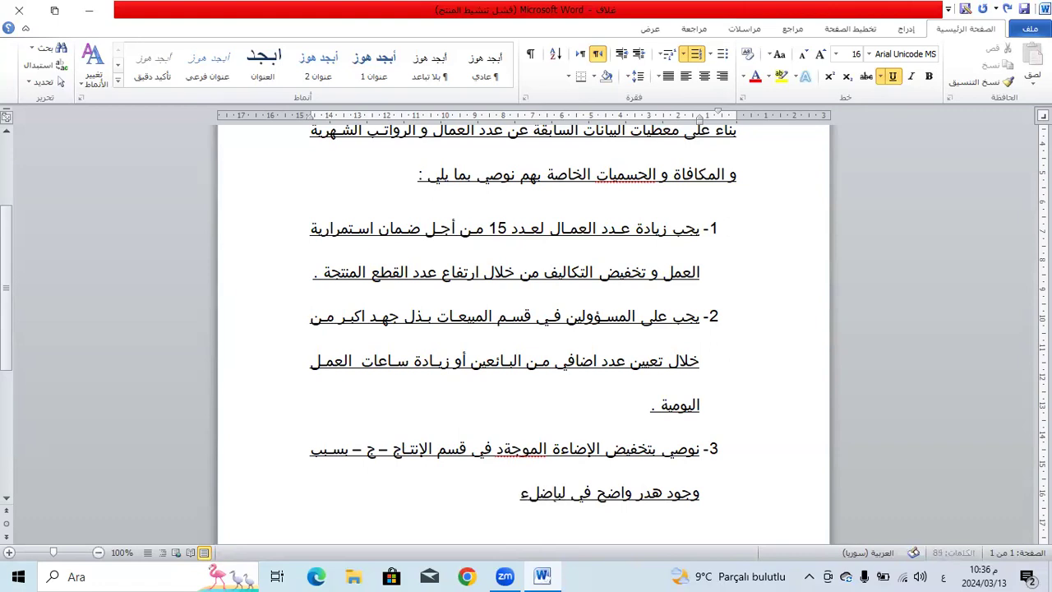
key(BackSpace)
key(BackSpace)
key(BackSpace)
key(BackSpace)
key(BackSpace)
key(BackSpace)
key(BackSpace)
key(BackSpace)
text(الإضاءة .)
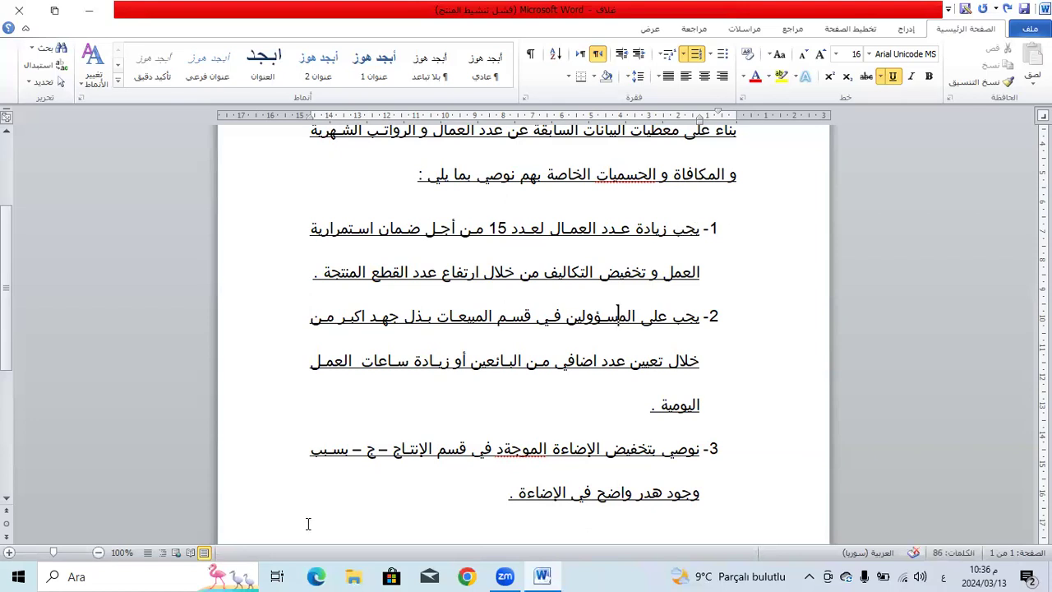
Remove the underline from all three numbered recommendations and make their text bold.
drag(427, 498, 696, 247)
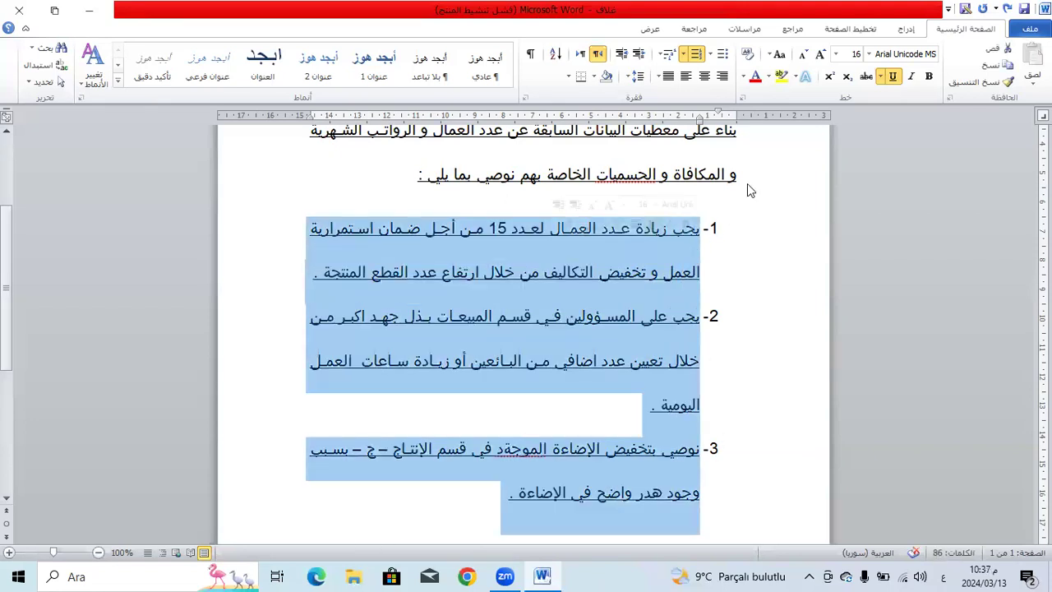
click(893, 77)
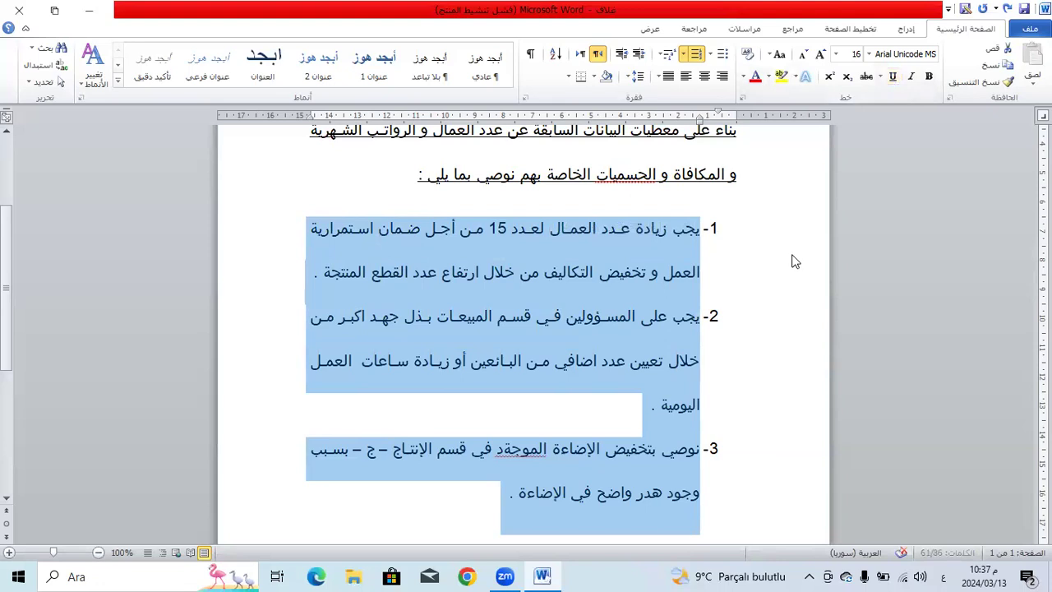
click(927, 86)
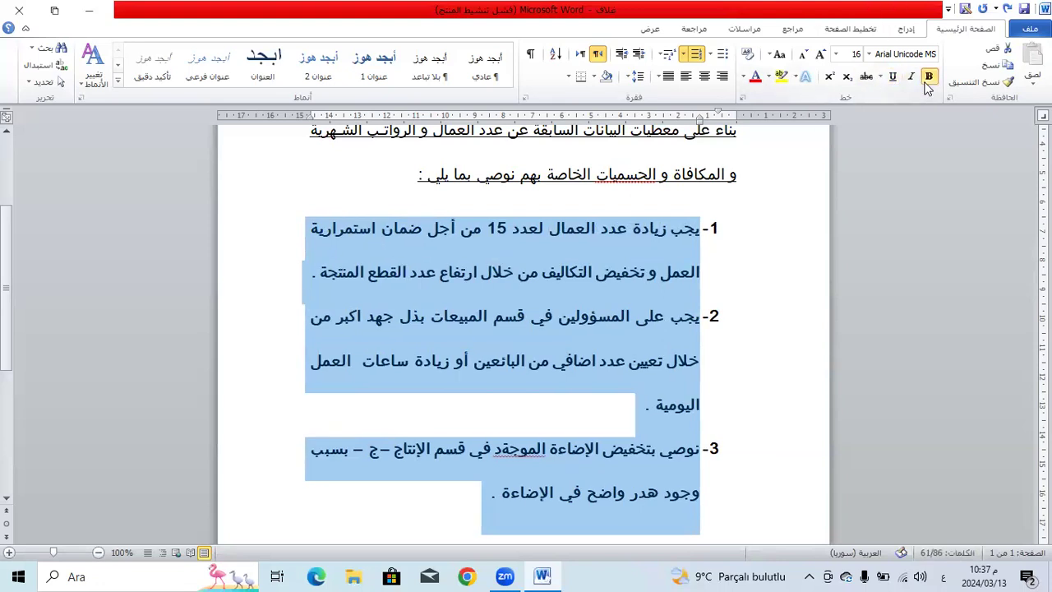
click(462, 271)
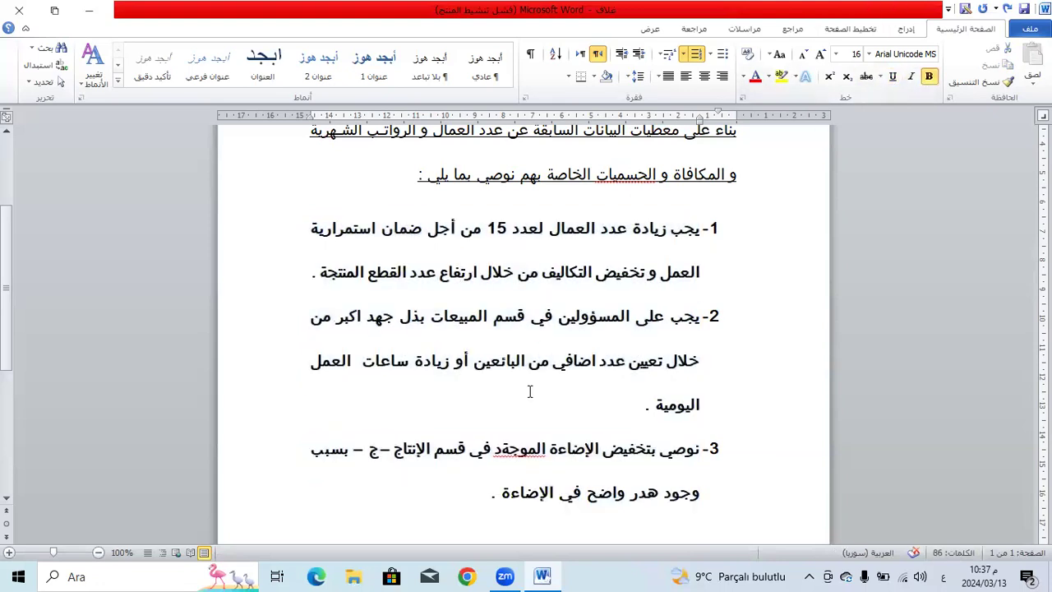
Highlight in yellow the word الحسميات in the introduction and زيادة عدد العمال in the first recommendation.
scroll(530, 391, up, 2)
scroll(530, 391, down, 1)
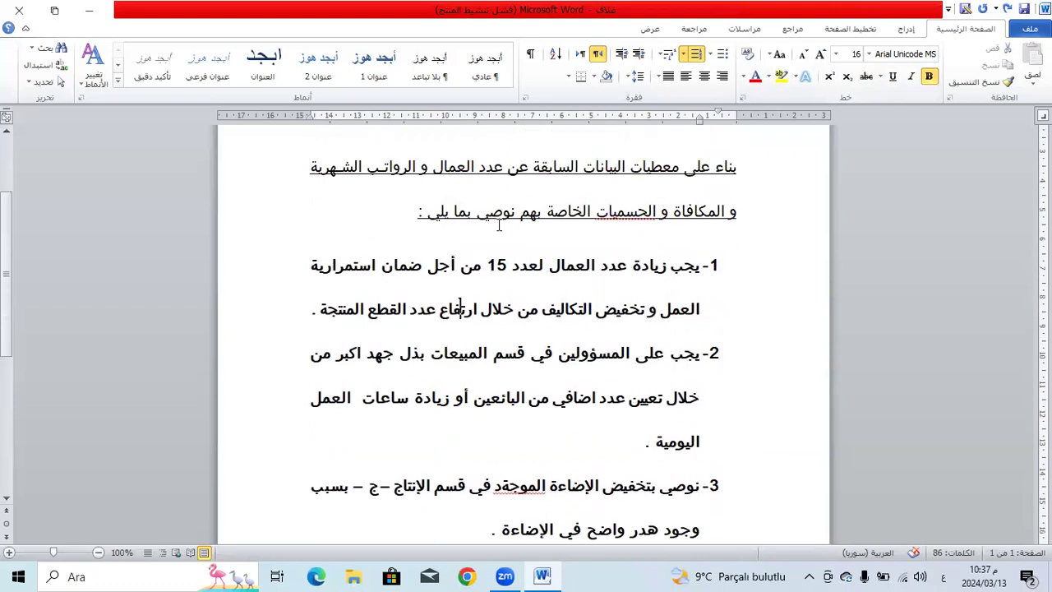
double_click(618, 212)
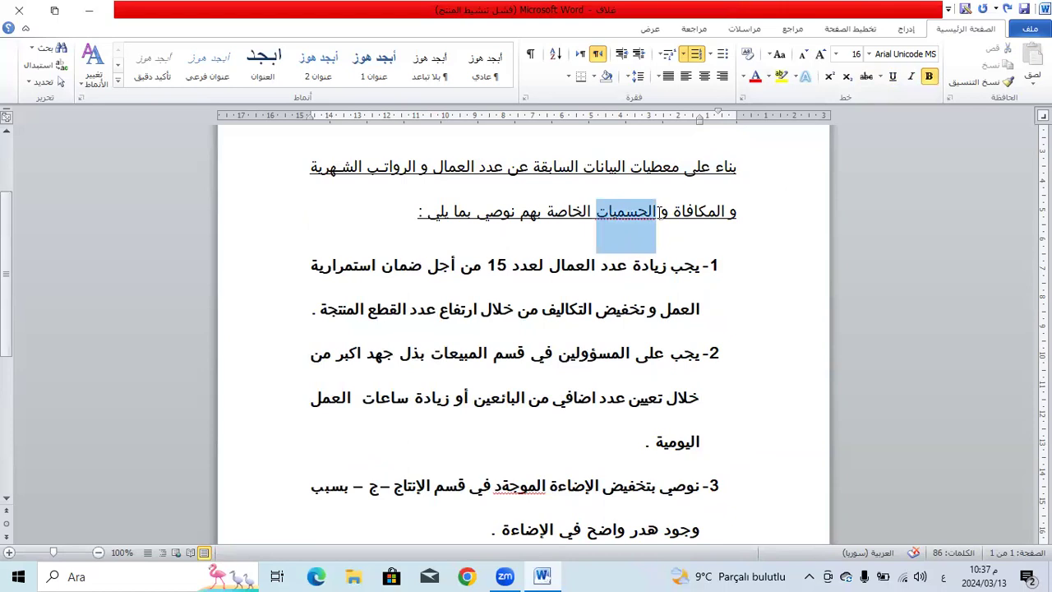
click(782, 77)
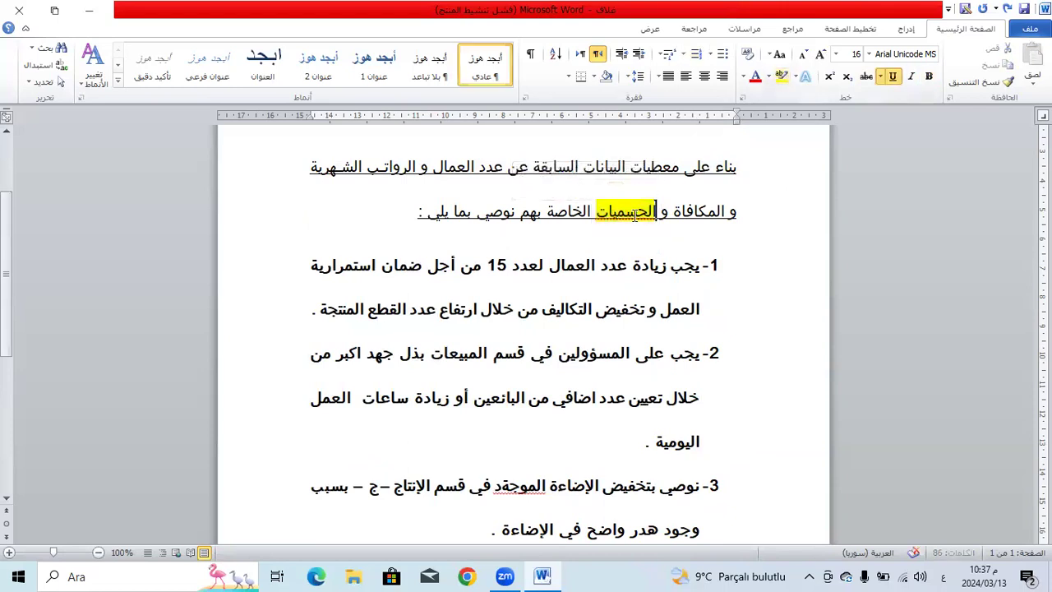
scroll(612, 259, down, 1)
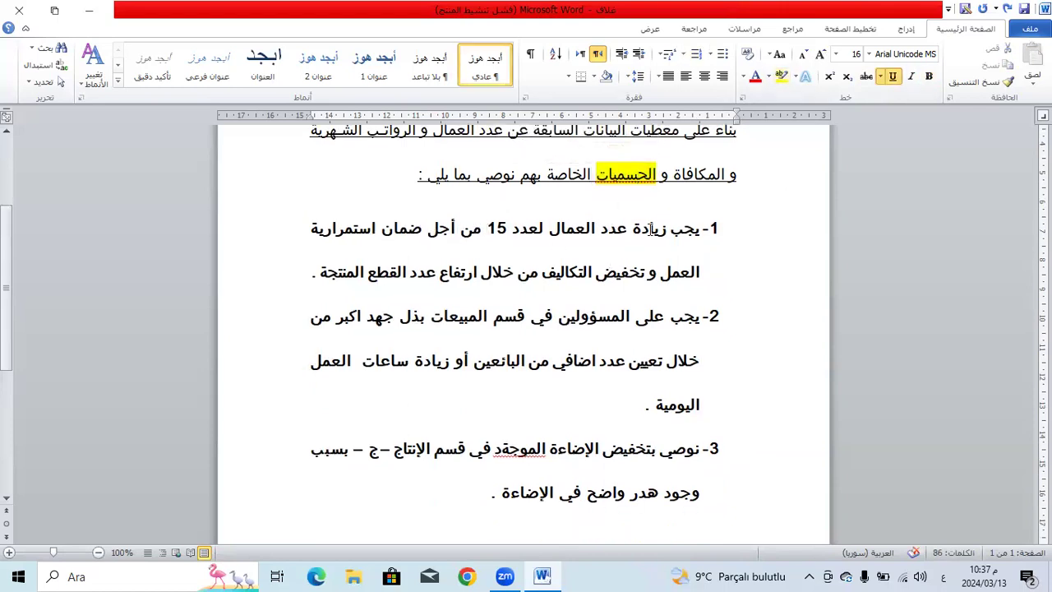
drag(670, 229, 549, 230)
drag(668, 229, 545, 230)
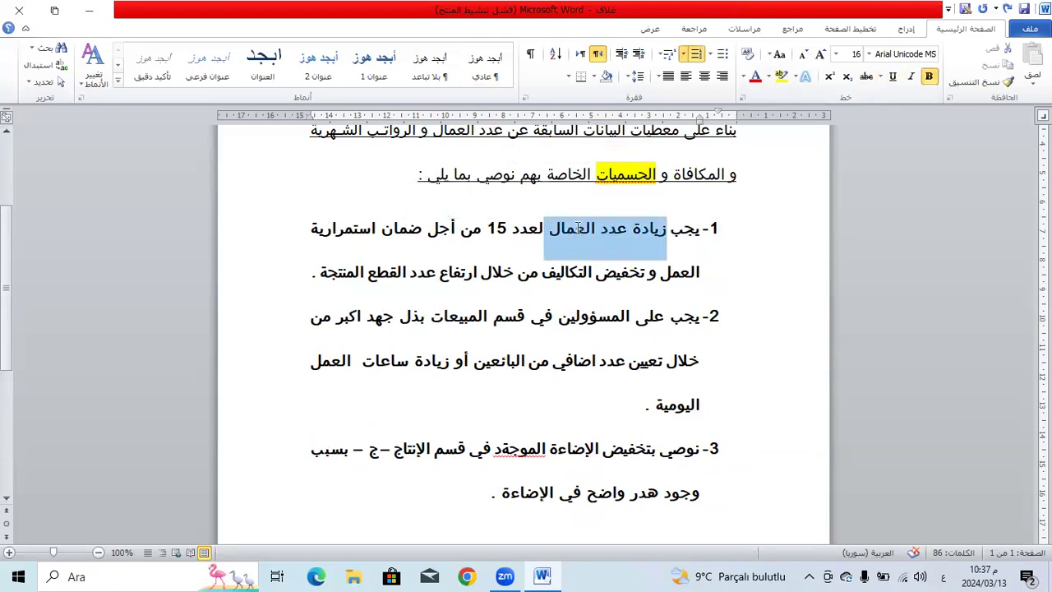
click(779, 76)
Highlight in yellow بذل جهد اكبر in the second recommendation and بتخفيض الإضاءة الموجةد in the third.
scroll(636, 286, down, 1)
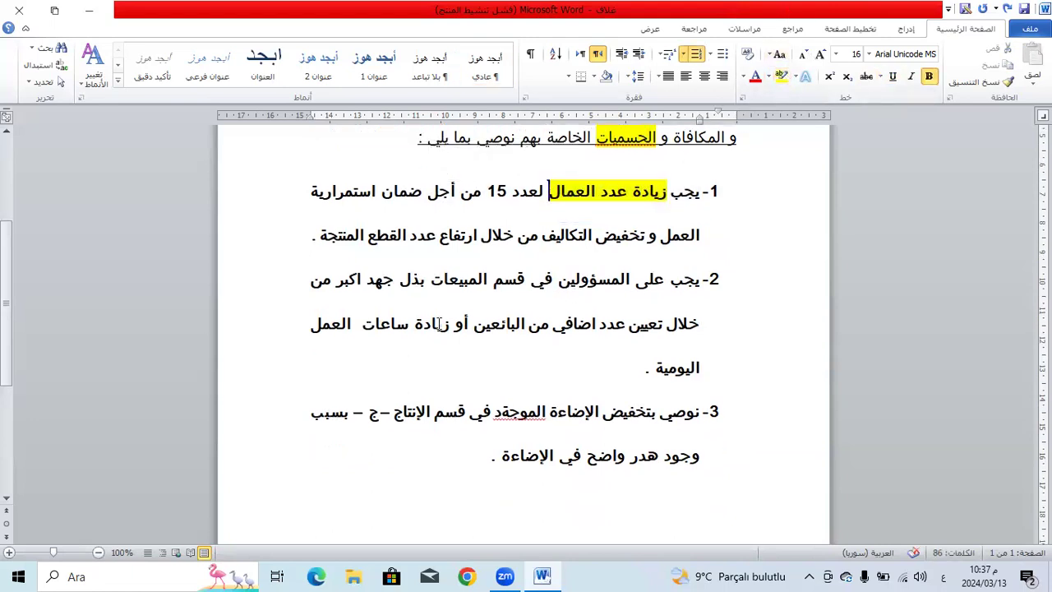
drag(336, 279, 421, 281)
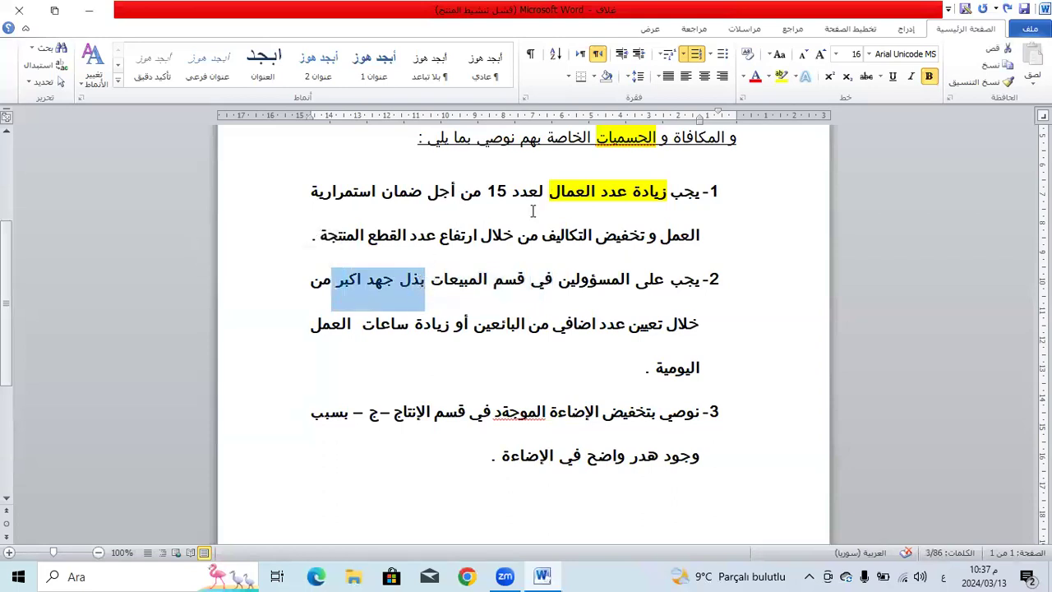
click(778, 76)
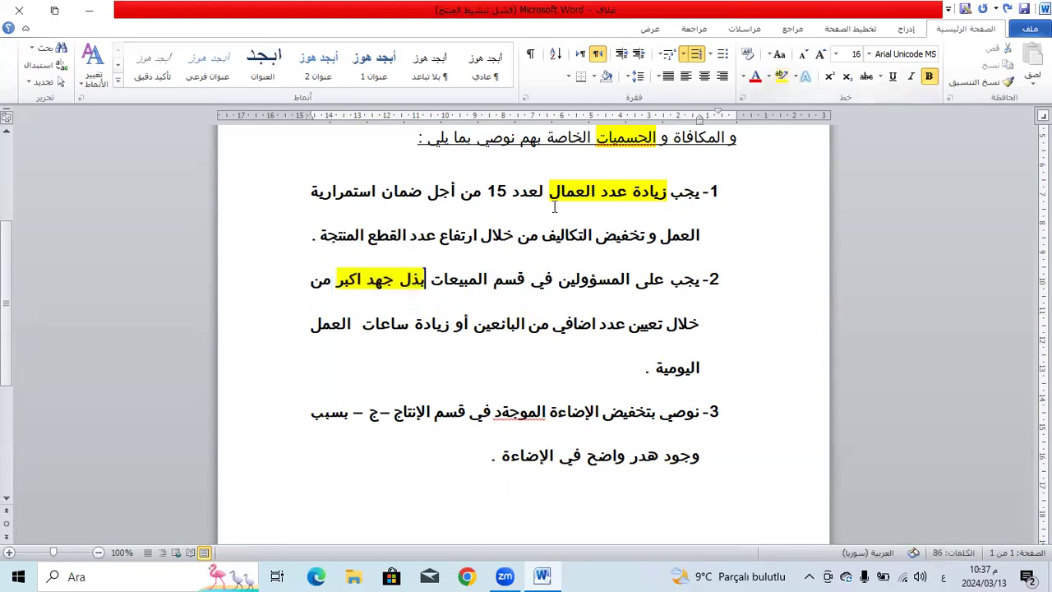
scroll(558, 234, down, 1)
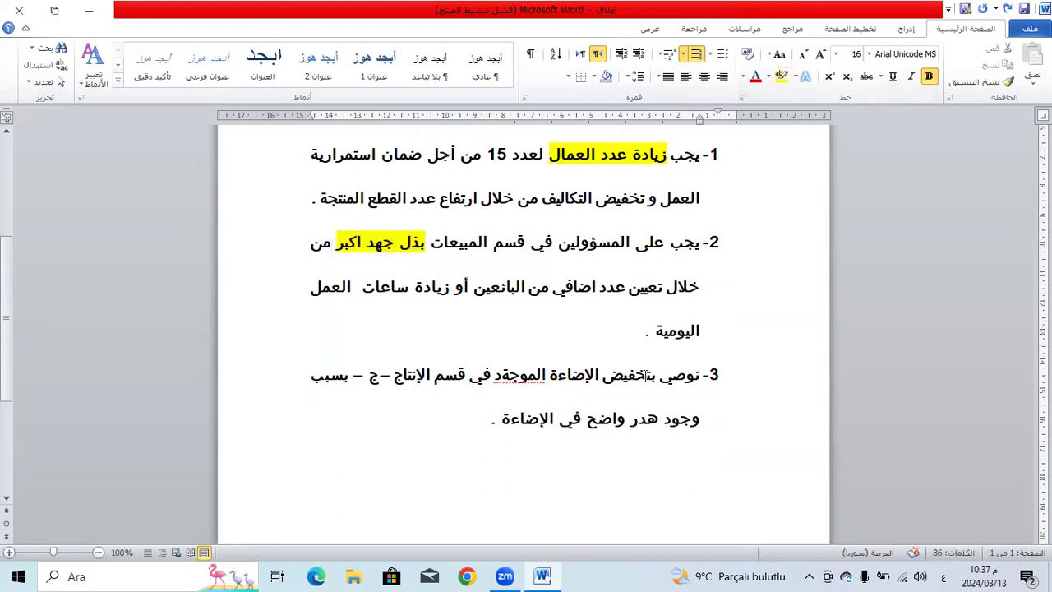
drag(657, 379, 538, 379)
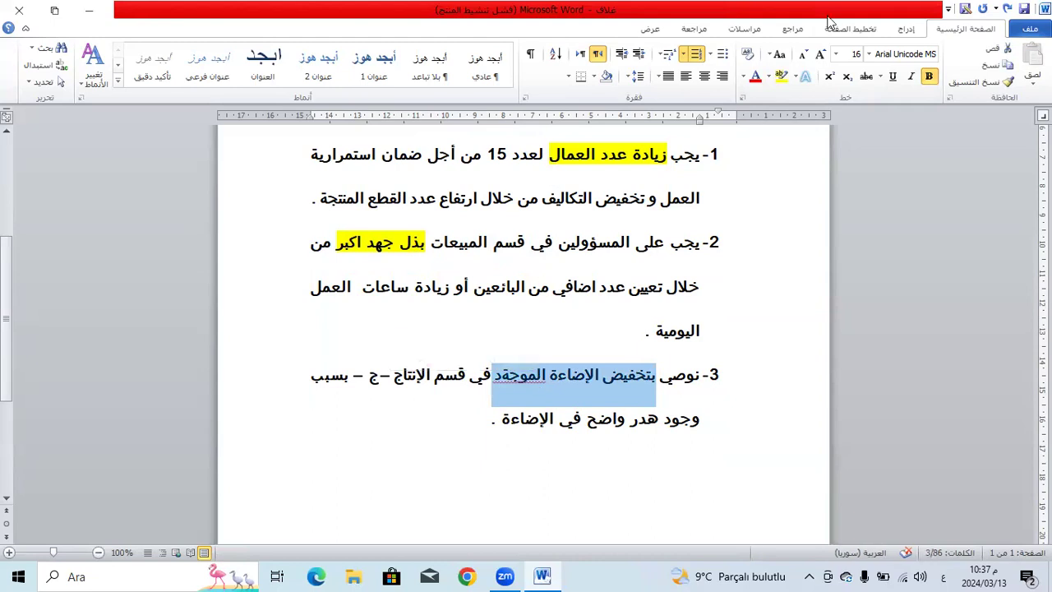
click(782, 76)
click(495, 380)
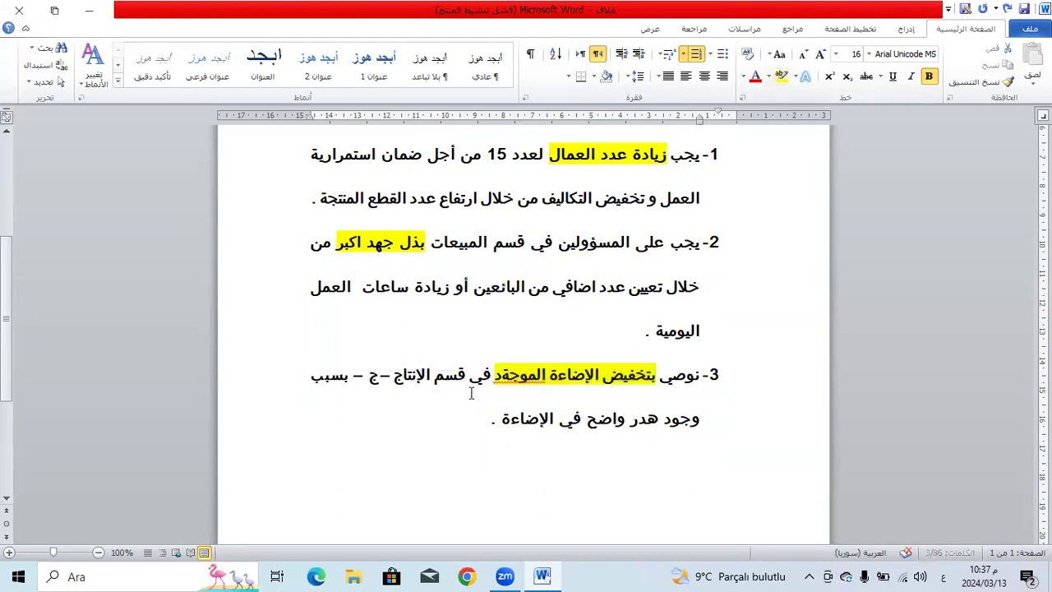
Correct the misspelled highlighted word in the third recommendation so that it reads "الموجودة".
click(502, 380)
key(Delete)
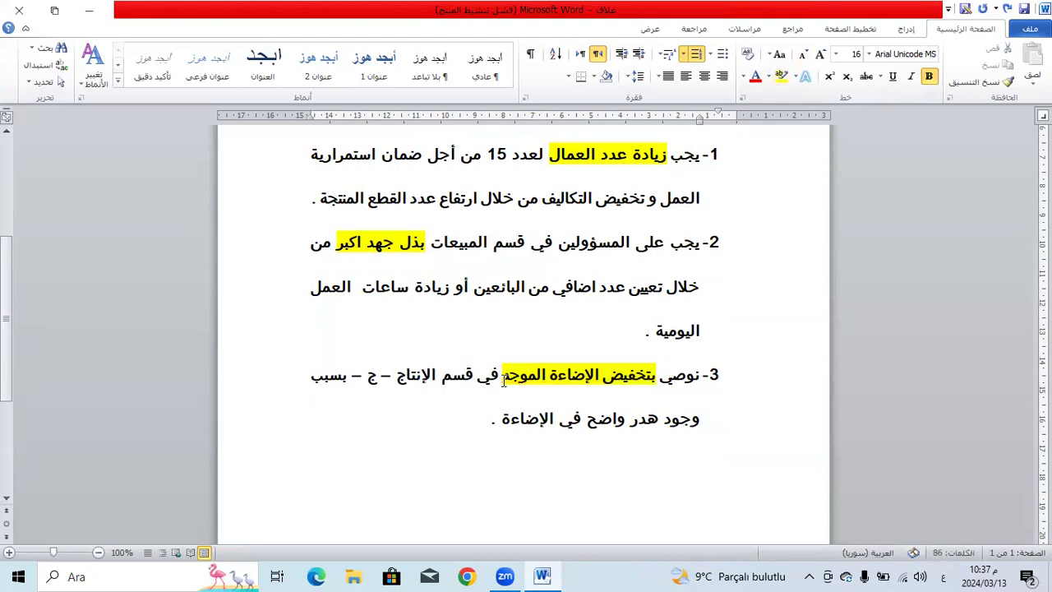
text(د)
click(435, 396)
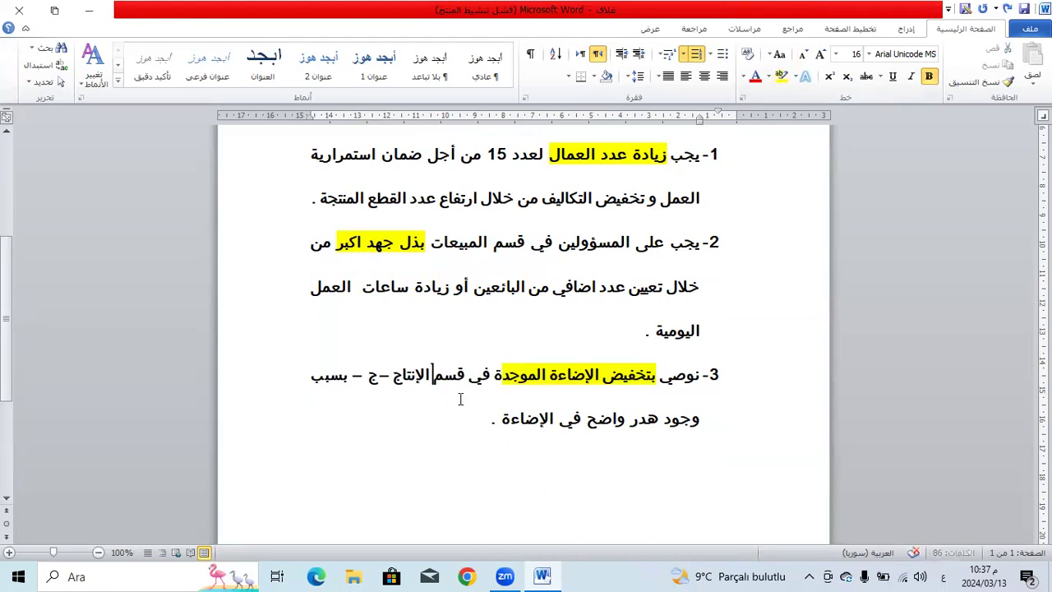
click(501, 374)
key(BackSpace)
text(ود)
key(BackSpace)
text(د)
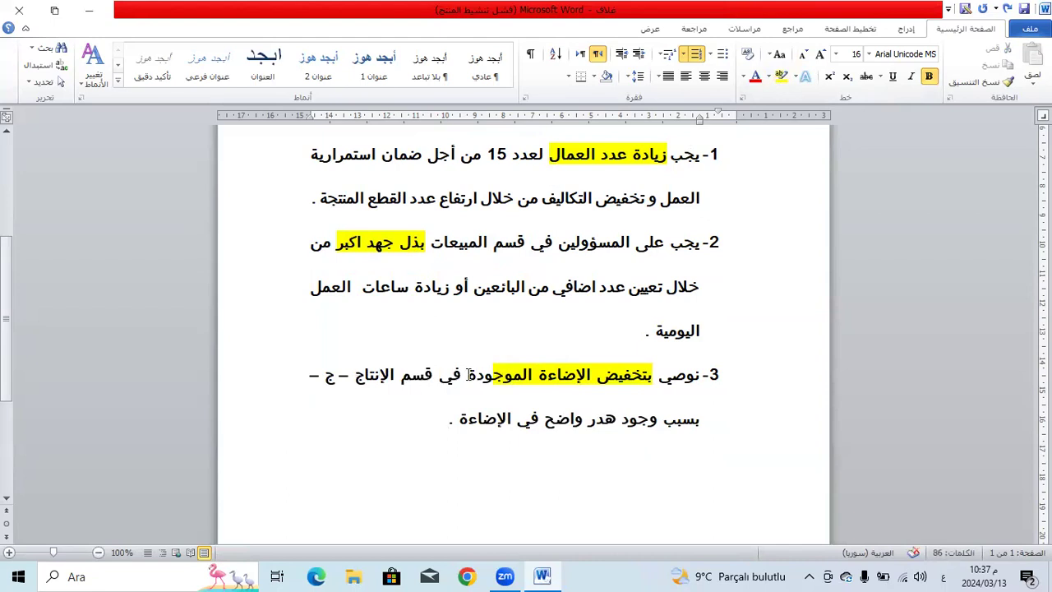
Extend the yellow highlight over the last letters "ودة" of "الموجودة" in the third recommendation.
drag(468, 375, 493, 374)
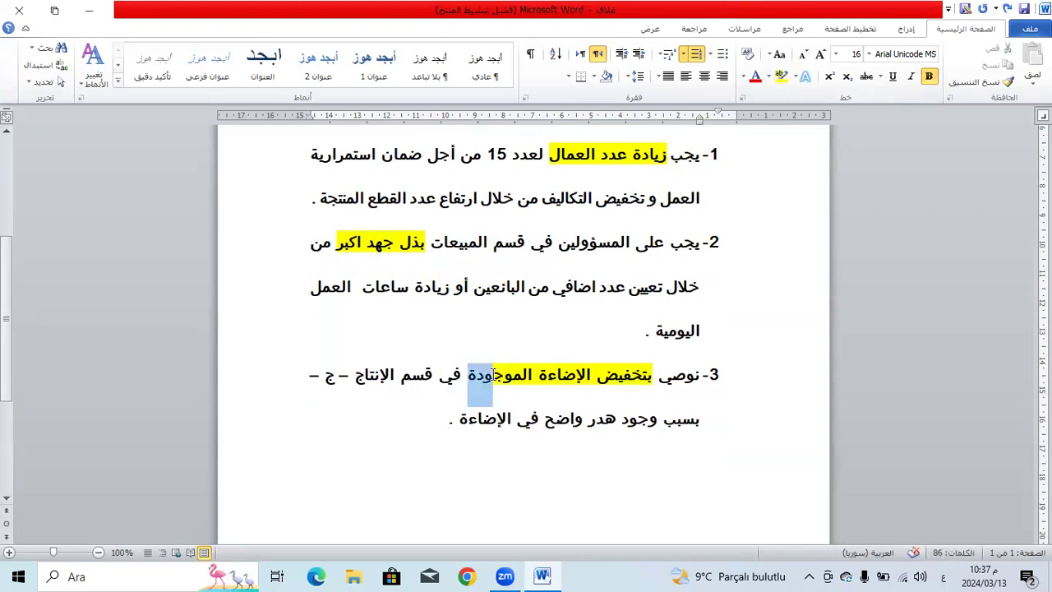
click(781, 75)
click(523, 374)
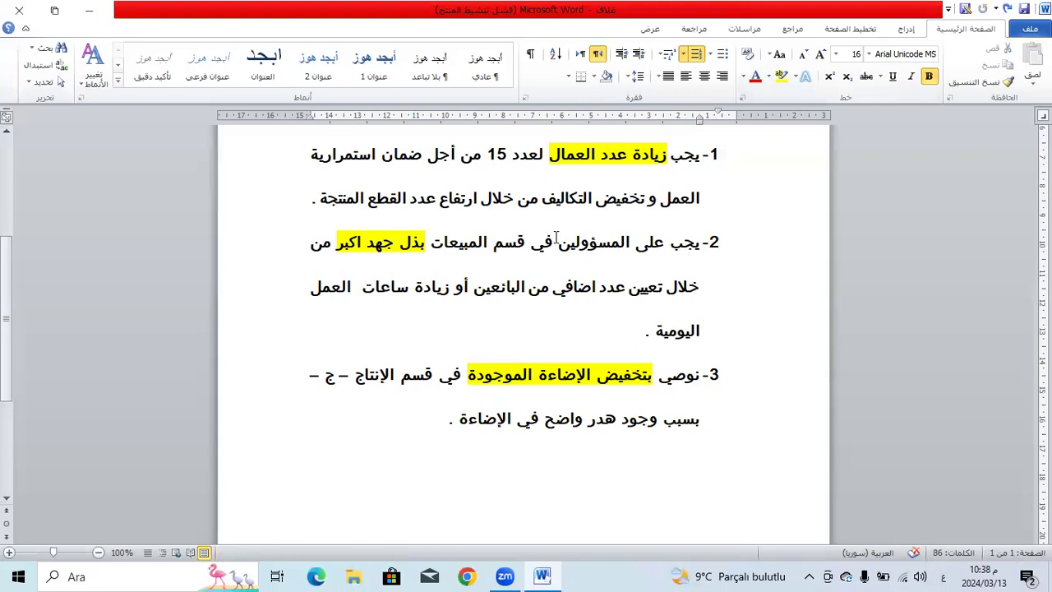
click(377, 452)
scroll(497, 423, up, 3)
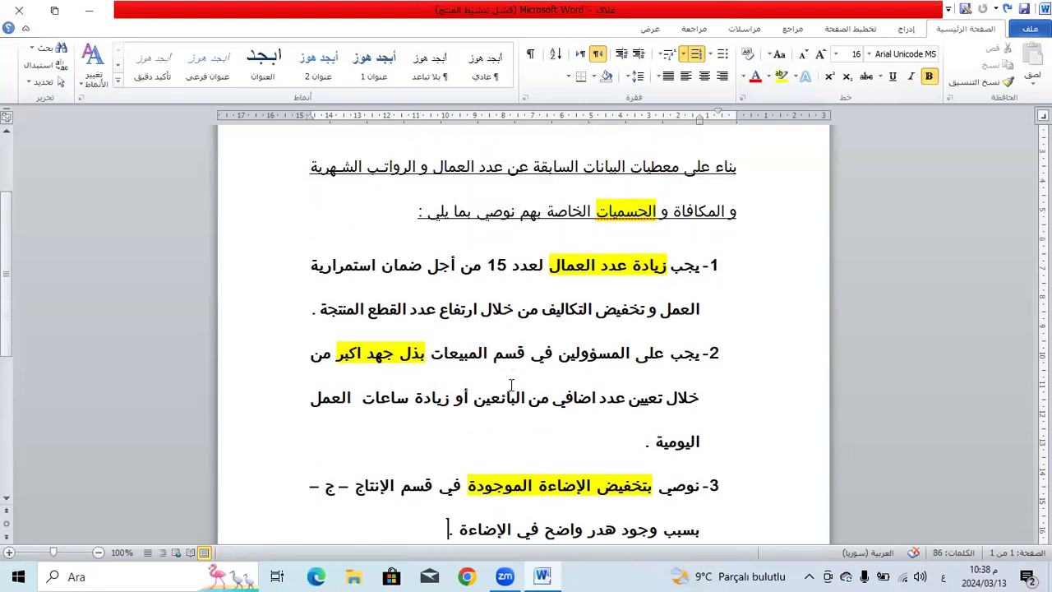
scroll(511, 384, up, 4)
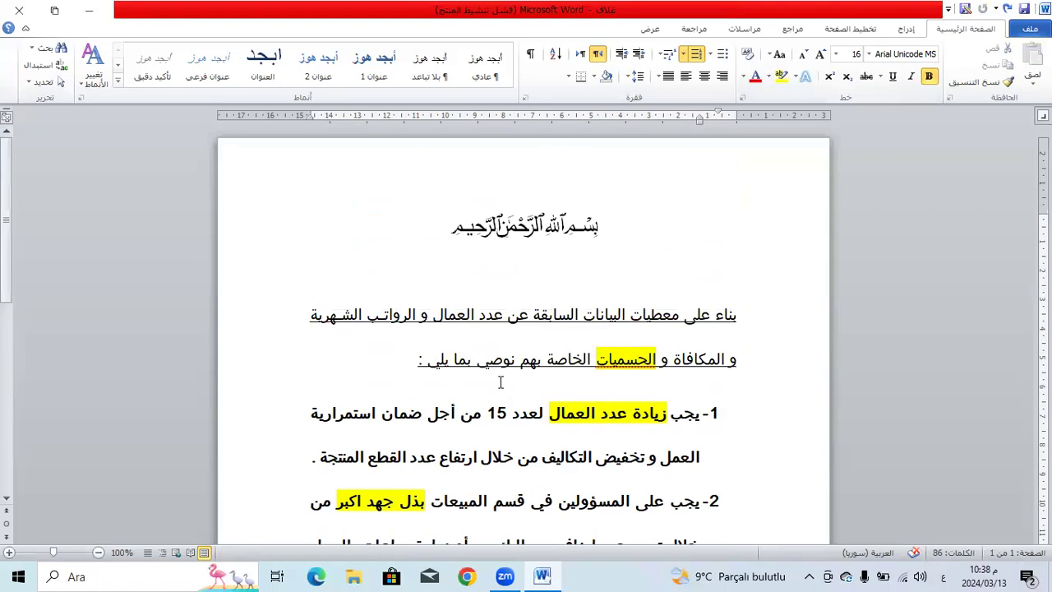
scroll(500, 382, down, 2)
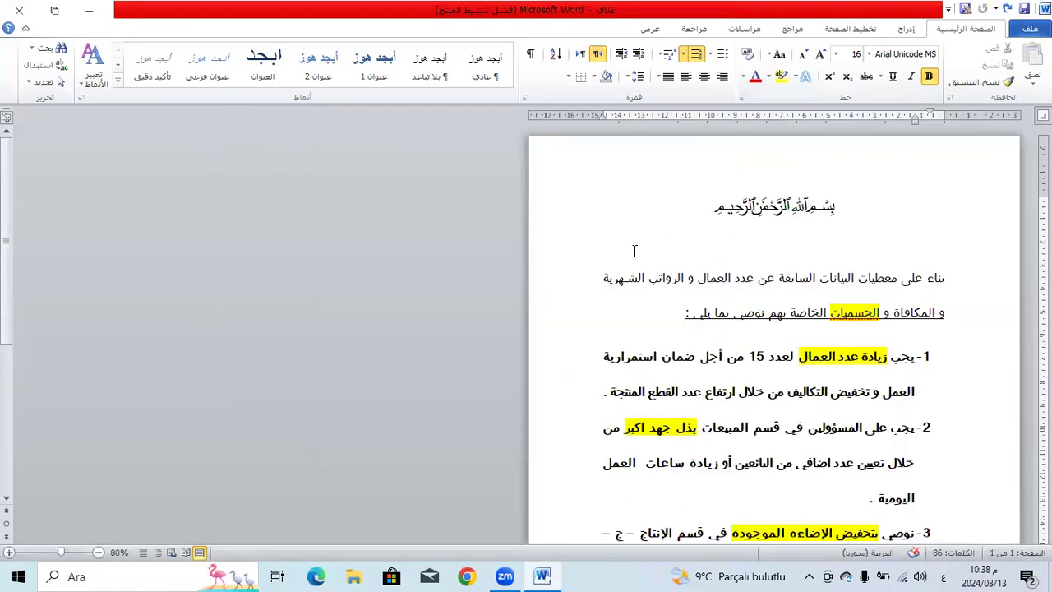
scroll(634, 250, down, 4)
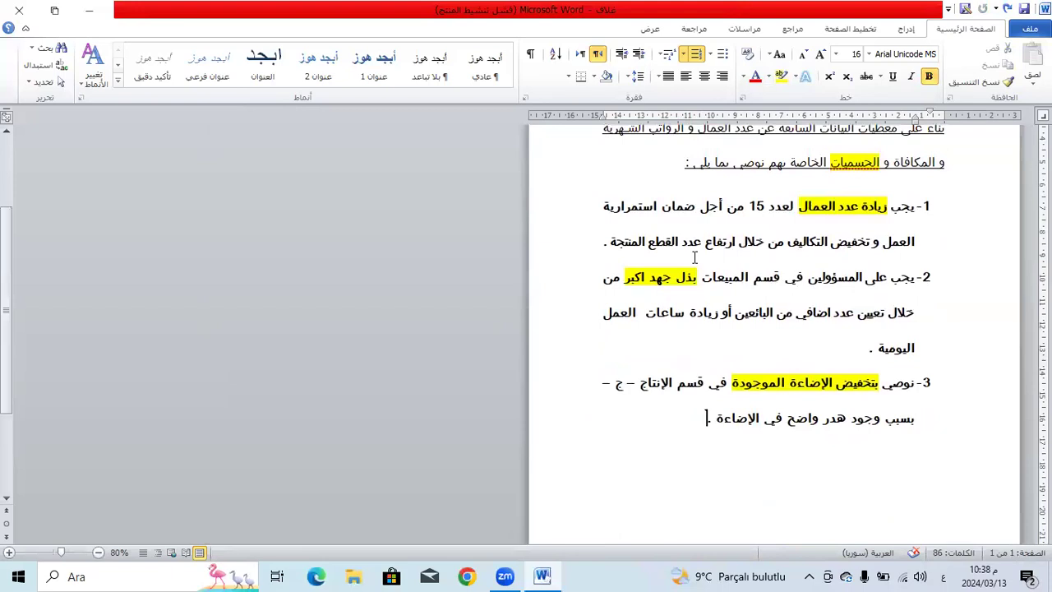
scroll(694, 257, up, 4)
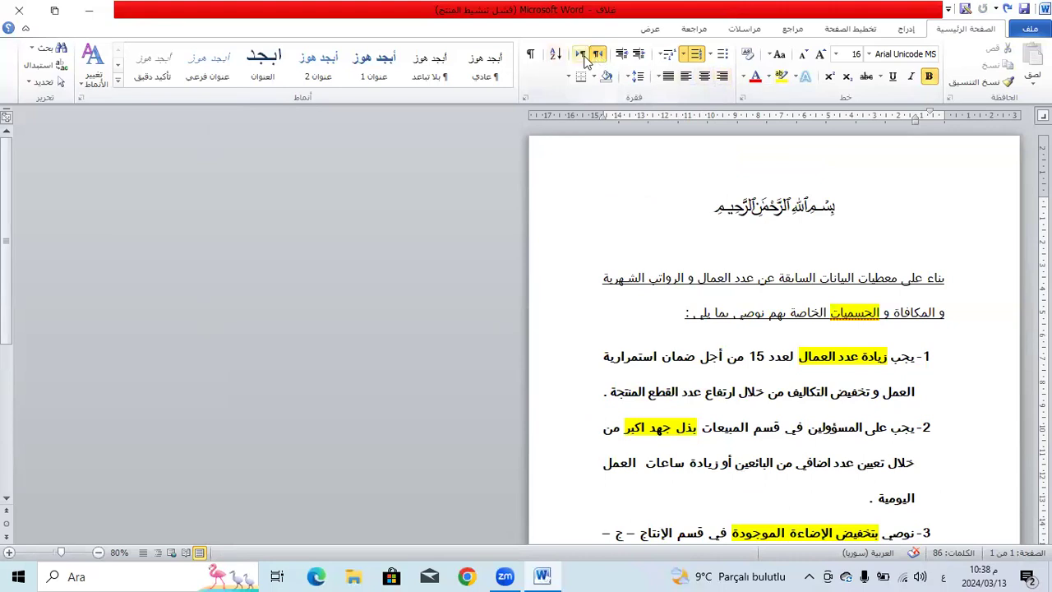
Switch the third recommendation's text direction to left-to-right and restore it to right-to-left.
scroll(709, 190, down, 2)
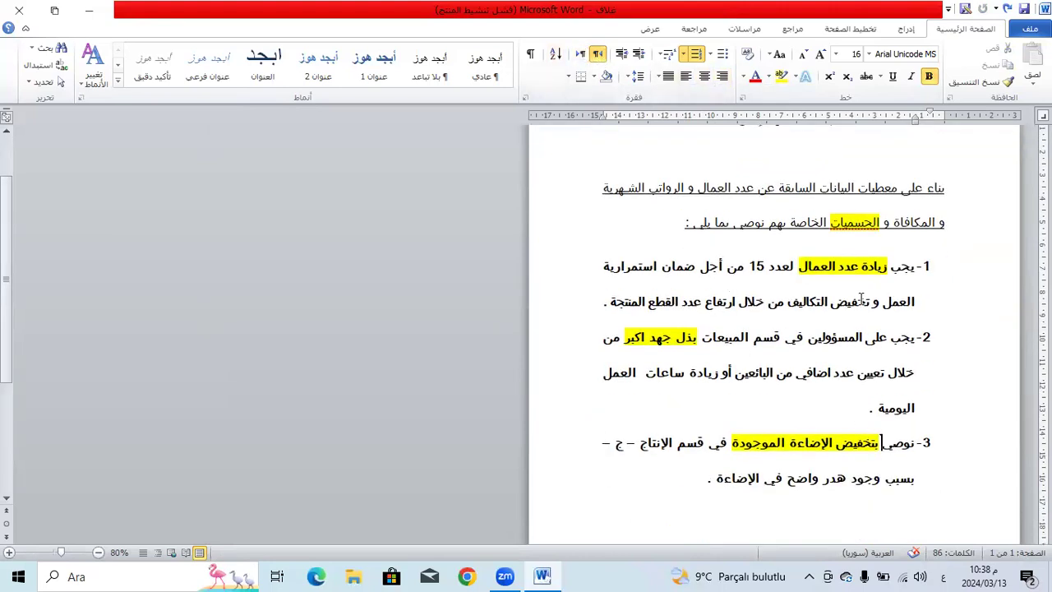
click(580, 54)
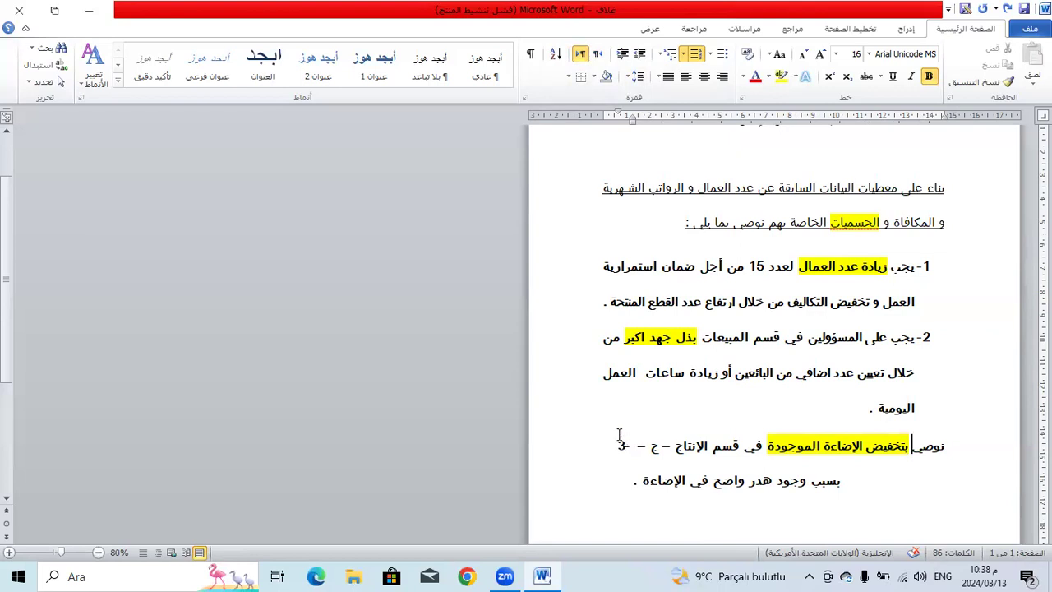
click(597, 55)
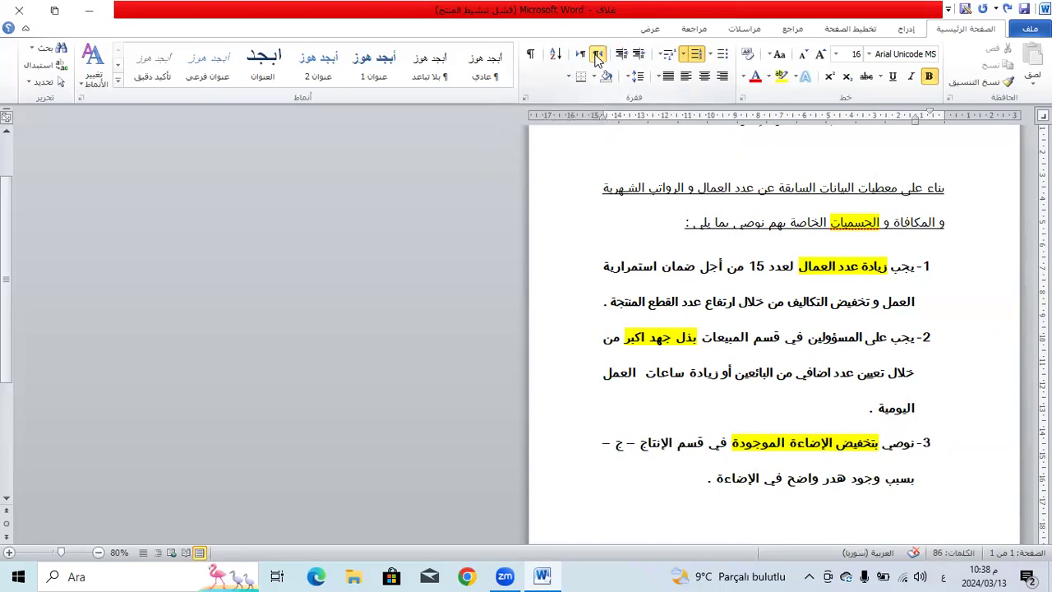
Set the line spacing of the three numbered recommendations to 1.5.
click(640, 76)
click(876, 436)
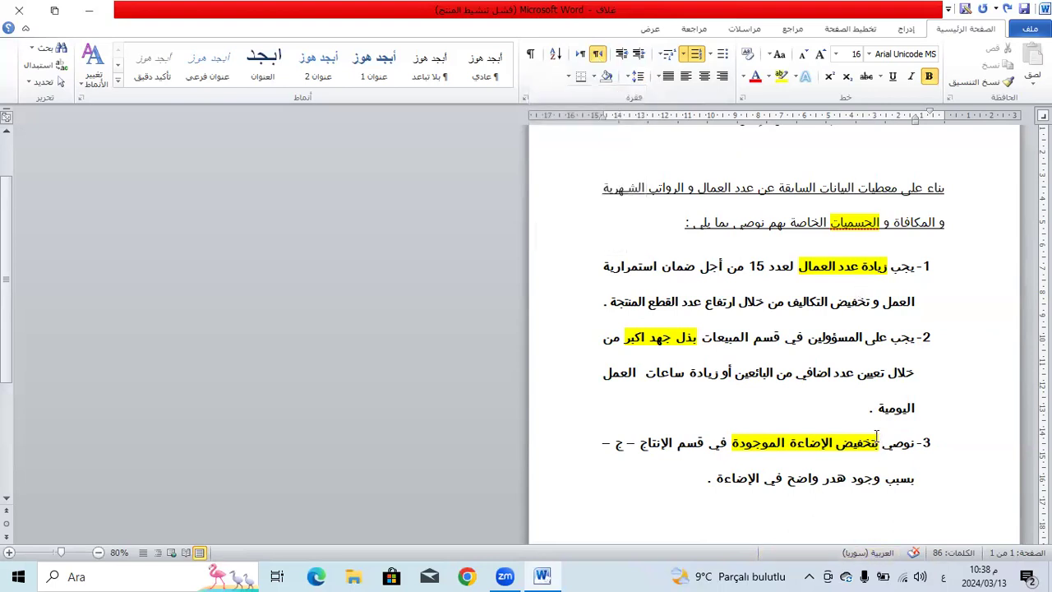
drag(897, 265, 893, 521)
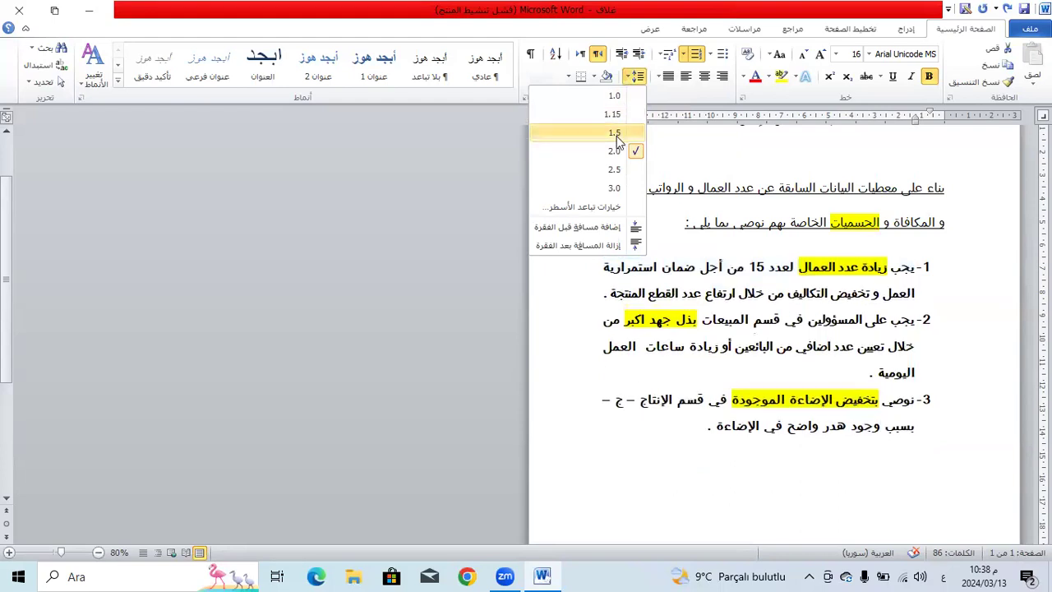
click(616, 136)
click(829, 346)
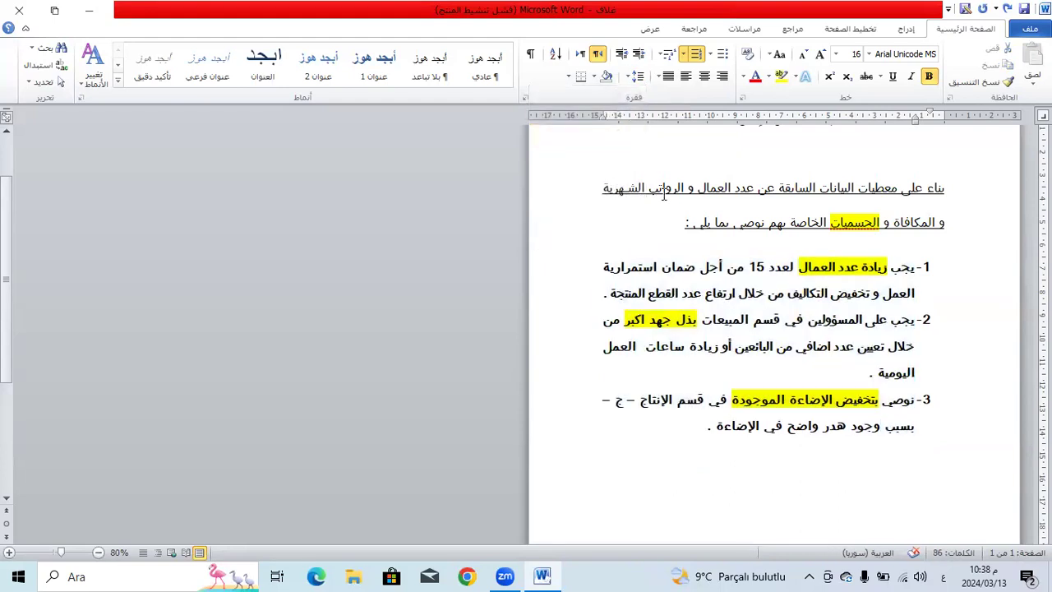
Try all borders on the three numbered recommendations and undo the border change.
click(569, 76)
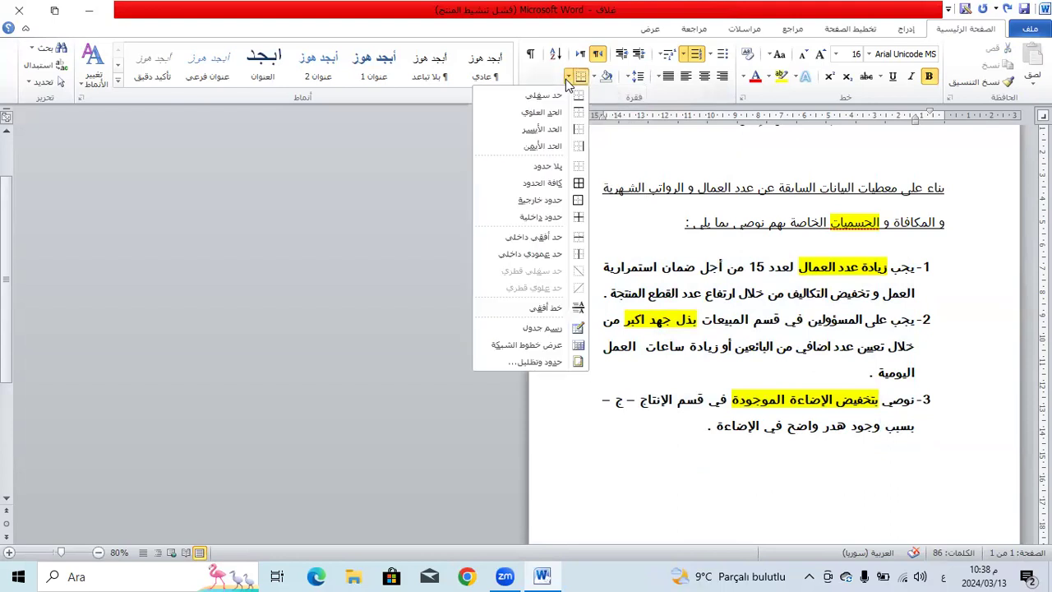
click(709, 220)
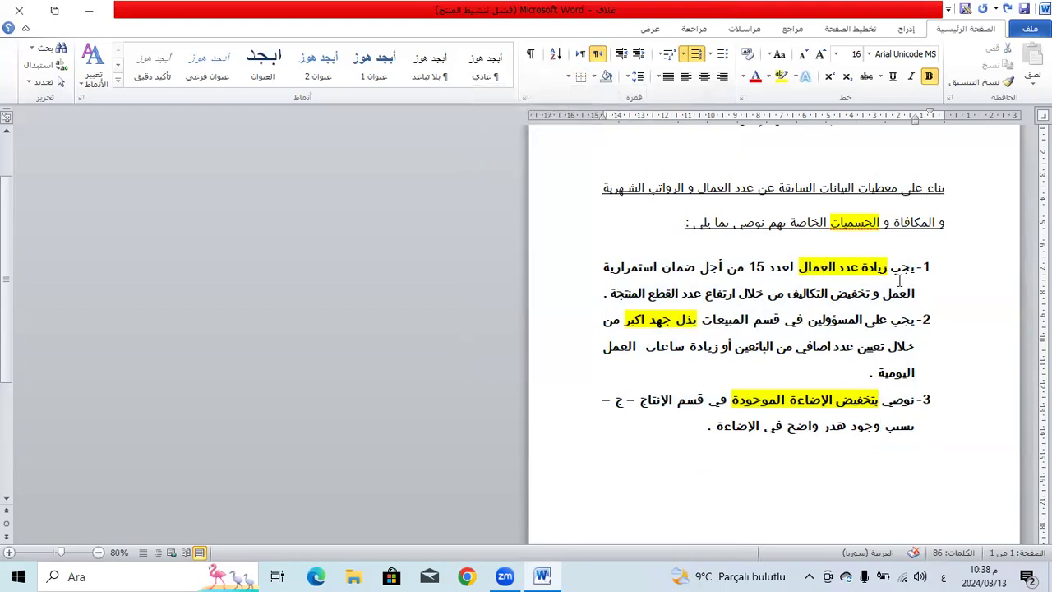
drag(907, 271, 570, 415)
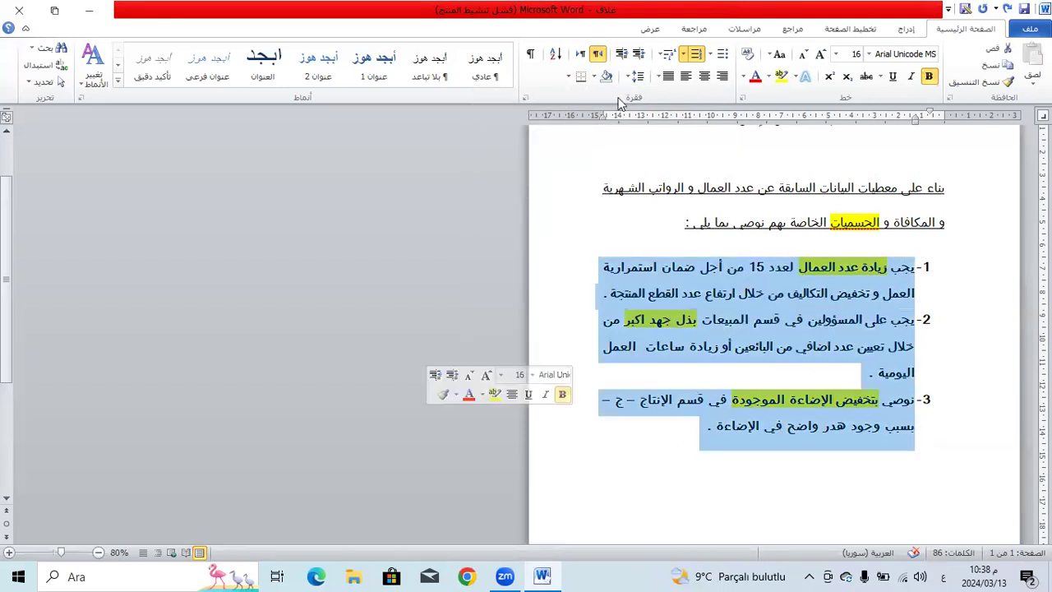
click(568, 76)
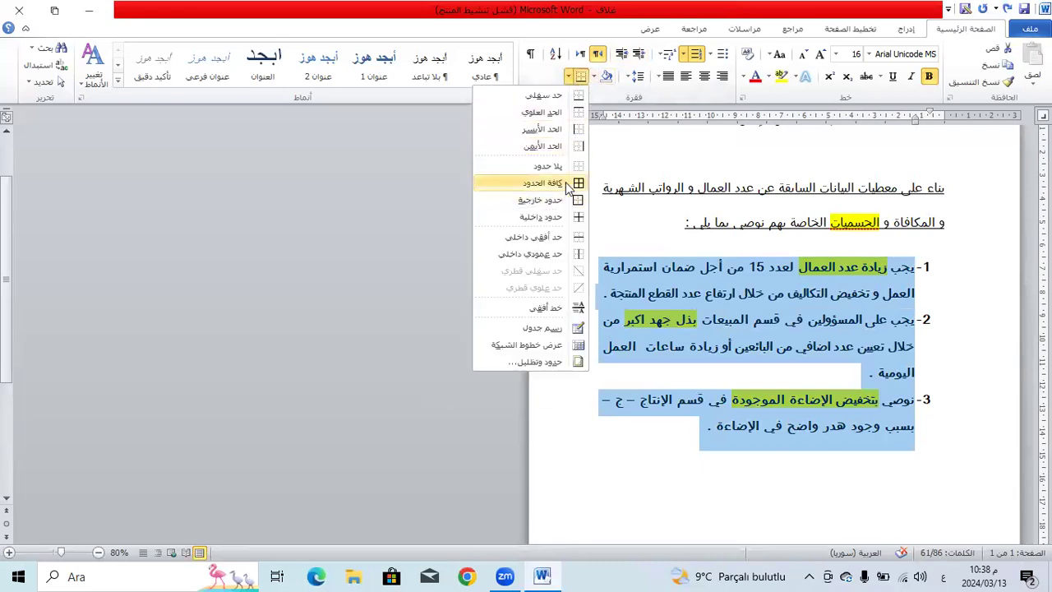
click(569, 183)
click(713, 413)
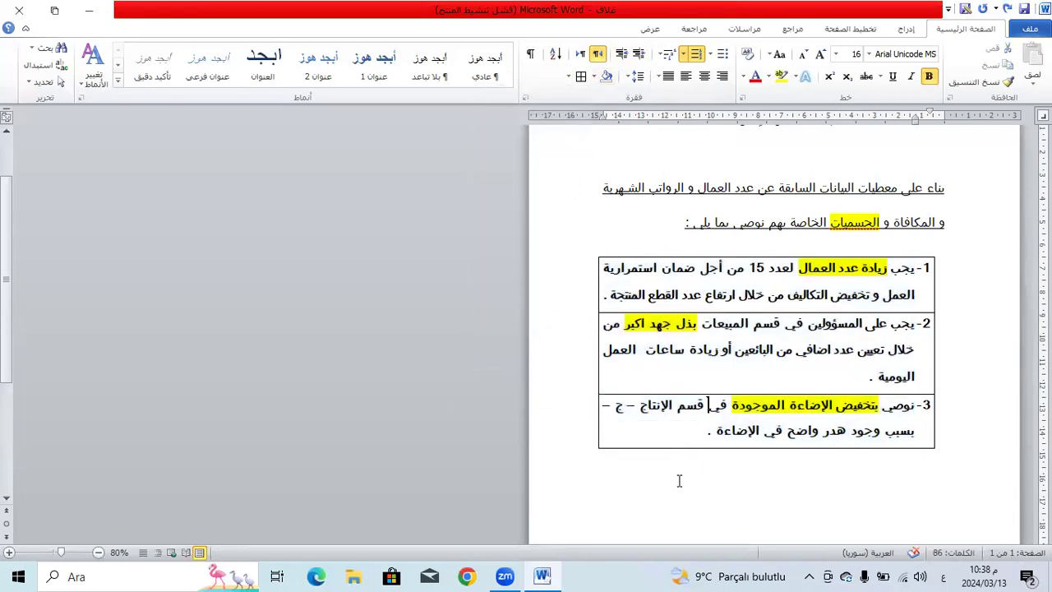
click(714, 468)
scroll(719, 465, down, 1)
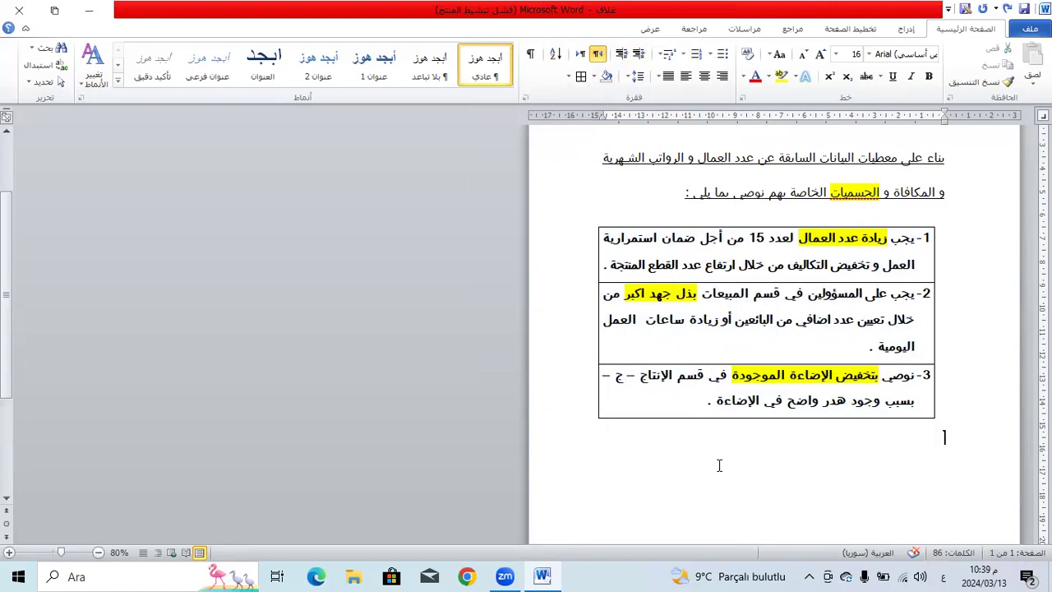
scroll(719, 465, up, 1)
key(ctrl+z)
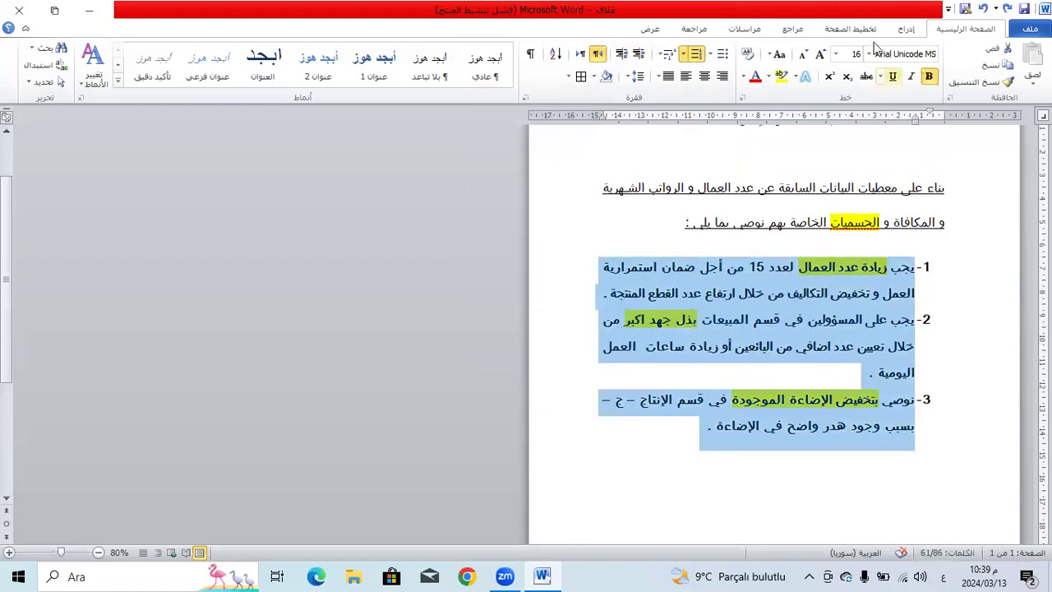
Preview different fonts on the three numbered recommendations and apply DecoType Thuluth to them.
click(868, 54)
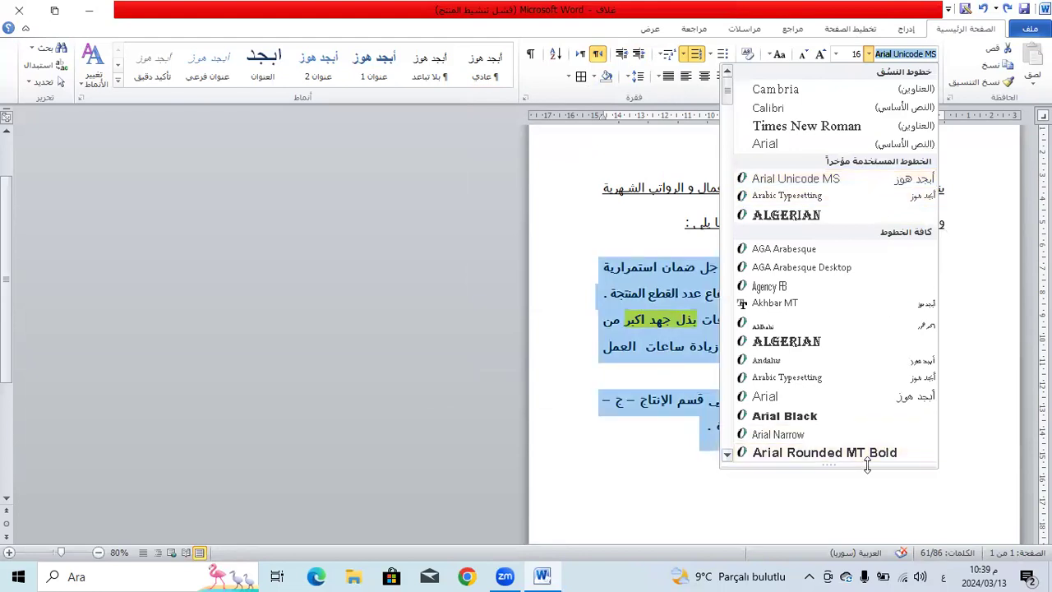
drag(867, 465, 887, 277)
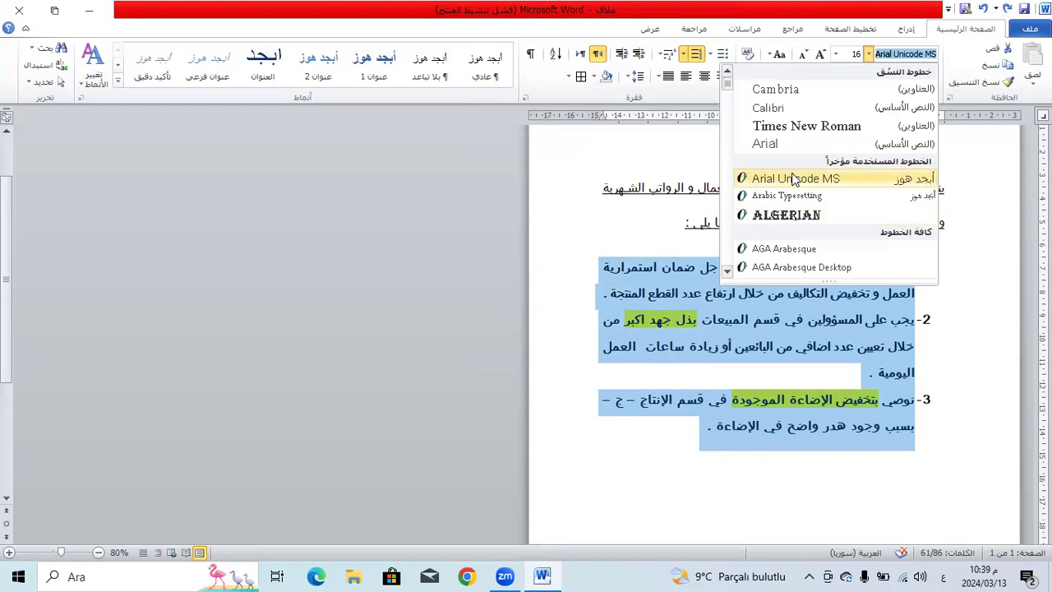
key(Down)
key(Down)
key(Down)
key(Down)
key(Down)
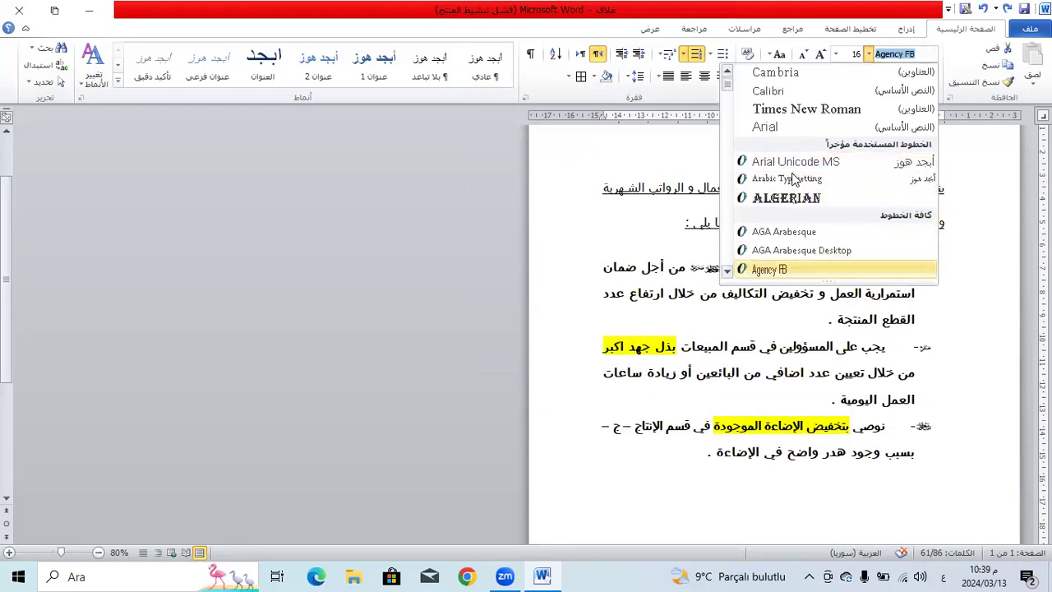
key(Down)
key(Down)
key(Down)
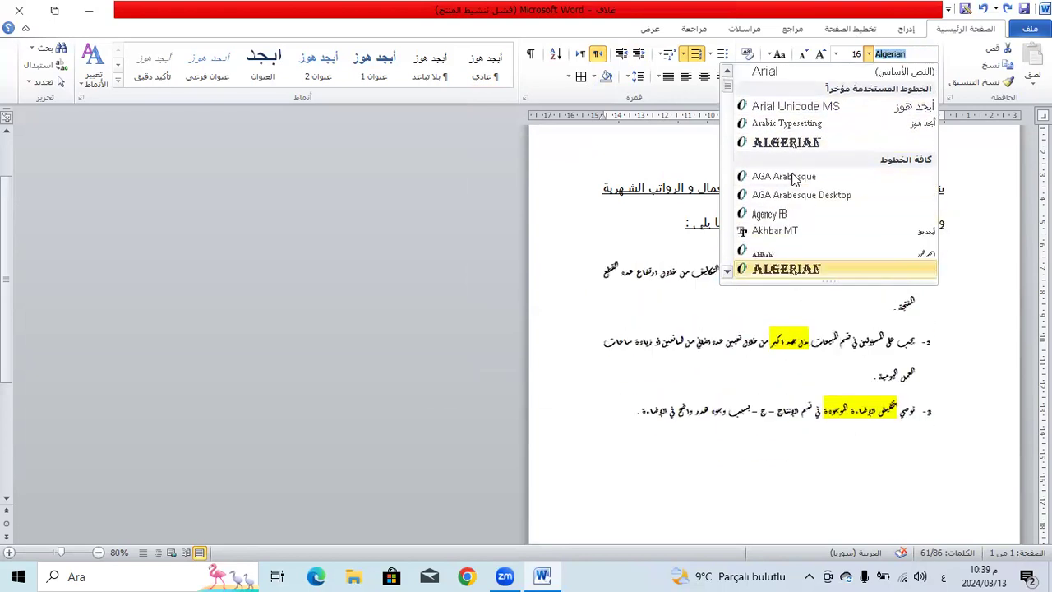
key(Down)
key(Down)
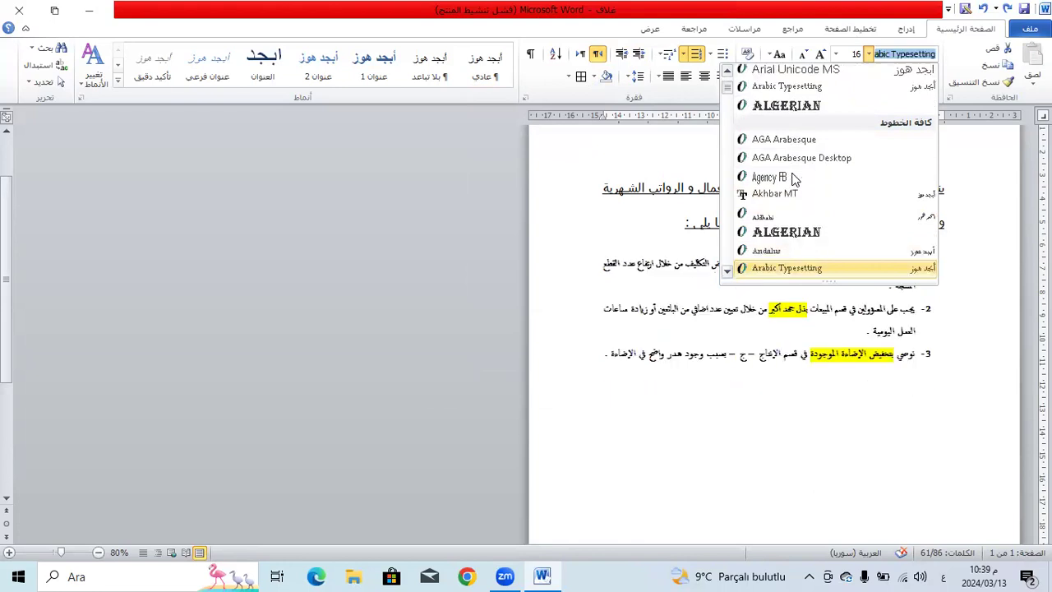
key(Down)
key(Down)
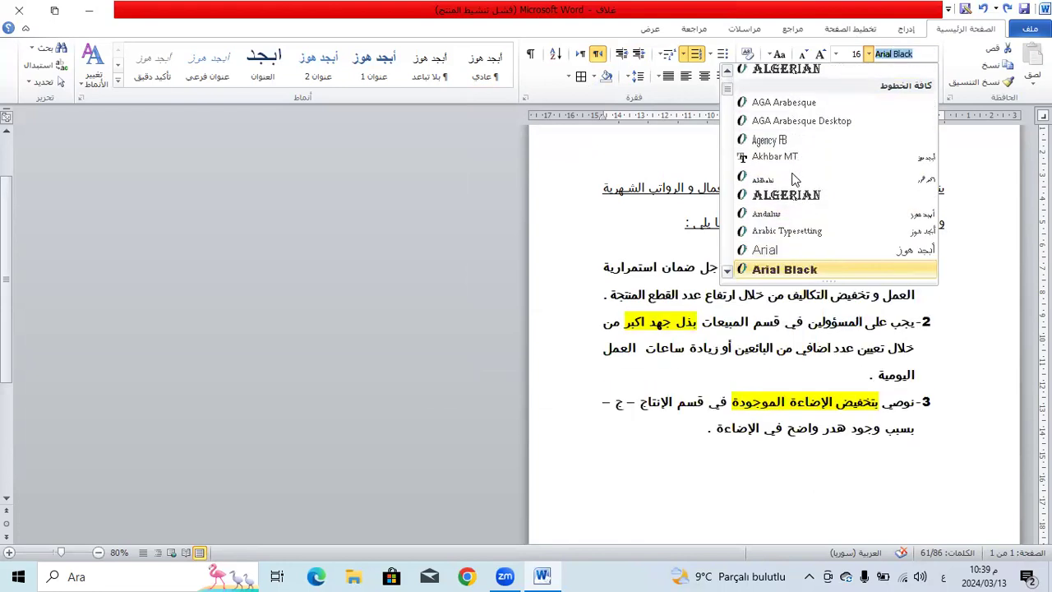
key(Down)
key(Down)
key(Down)
key(Down)
key(Down)
key(Down)
key(Down)
key(Down)
key(Down)
key(Down)
key(Down)
key(Down)
key(Down)
key(Down)
key(Down)
key(Down)
key(Down)
key(Down)
key(Down)
key(Down)
key(Down)
key(Down)
key(Down)
key(Down)
key(Down)
key(Down)
key(Down)
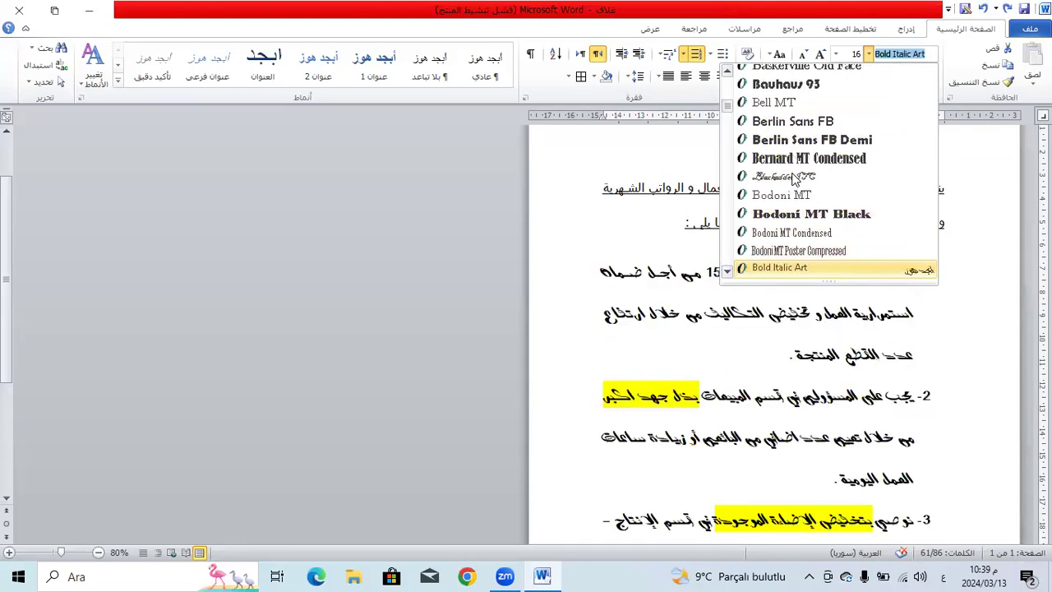
key(Down)
key(Down)
key(Down)
key(Down)
key(Down)
key(Down)
key(Down)
key(Down)
key(Down)
key(Down)
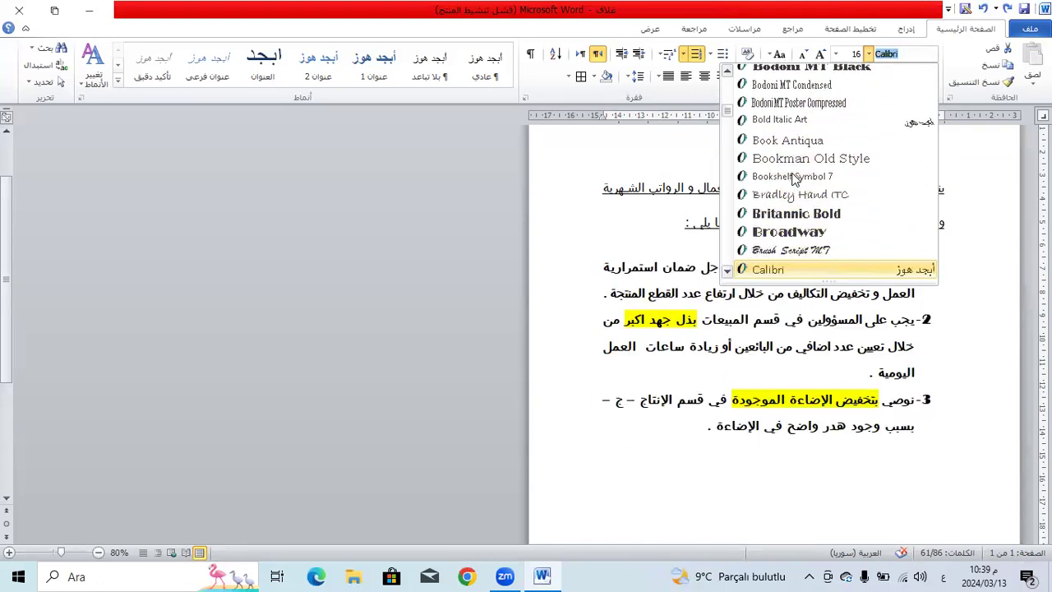
key(Up)
key(Up)
key(Down)
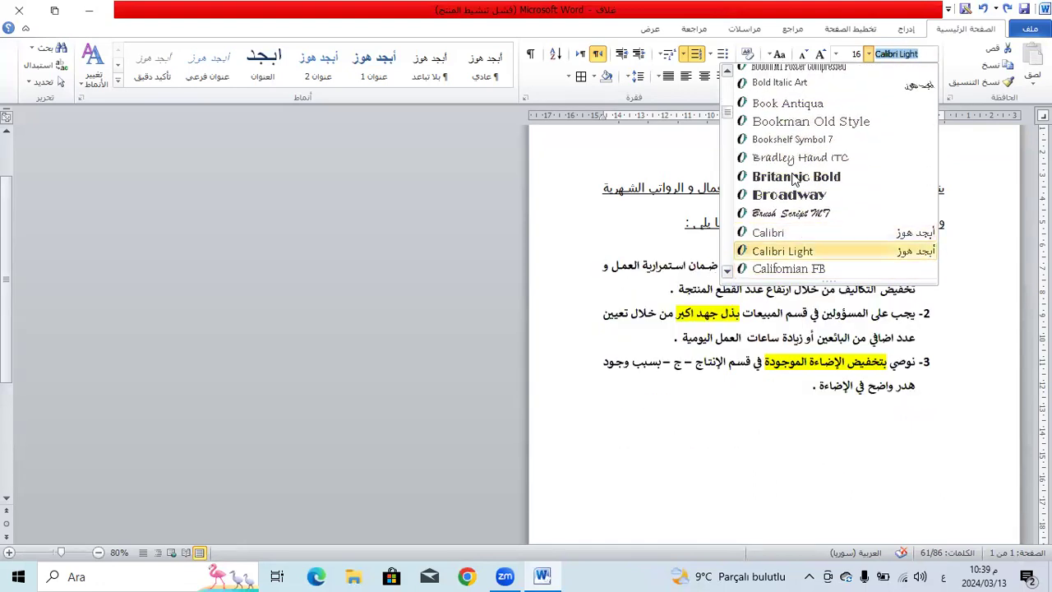
key(Down)
key(Down)
key(Down)
key(Down)
key(Down)
key(Down)
key(Down)
key(Down)
key(Down)
key(Down)
key(Down)
key(Down)
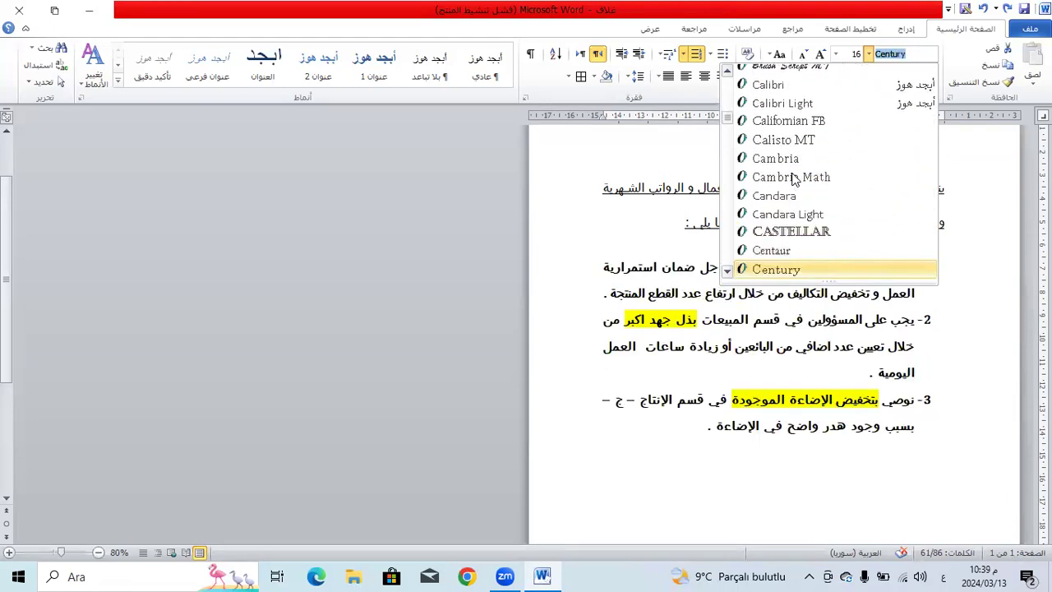
key(Down)
key(Down)
key(Down)
key(Down)
key(Down)
key(Down)
key(Down)
key(Down)
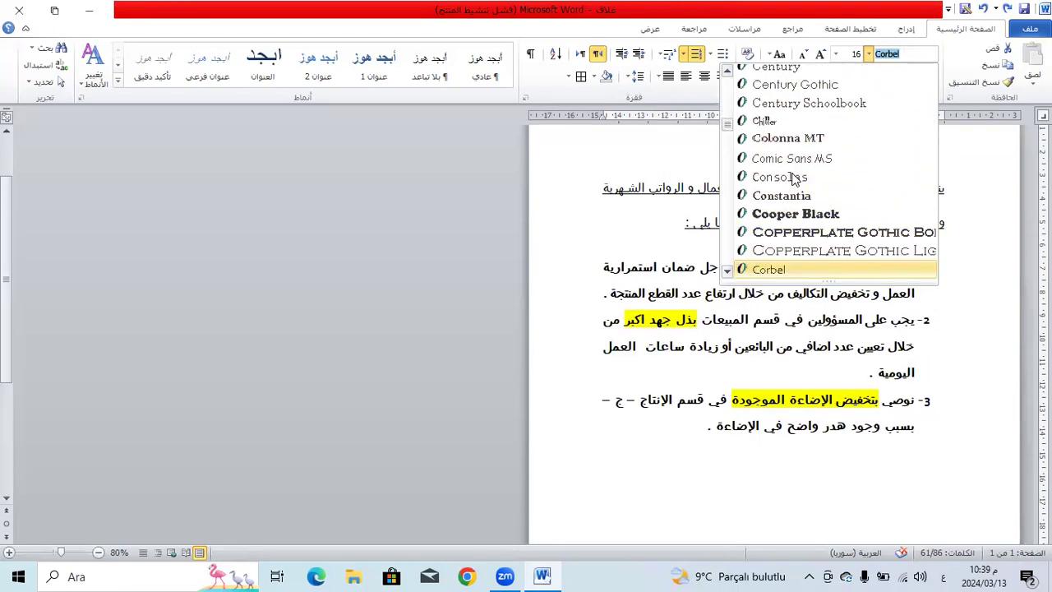
key(Down)
key(Down)
key(Down)
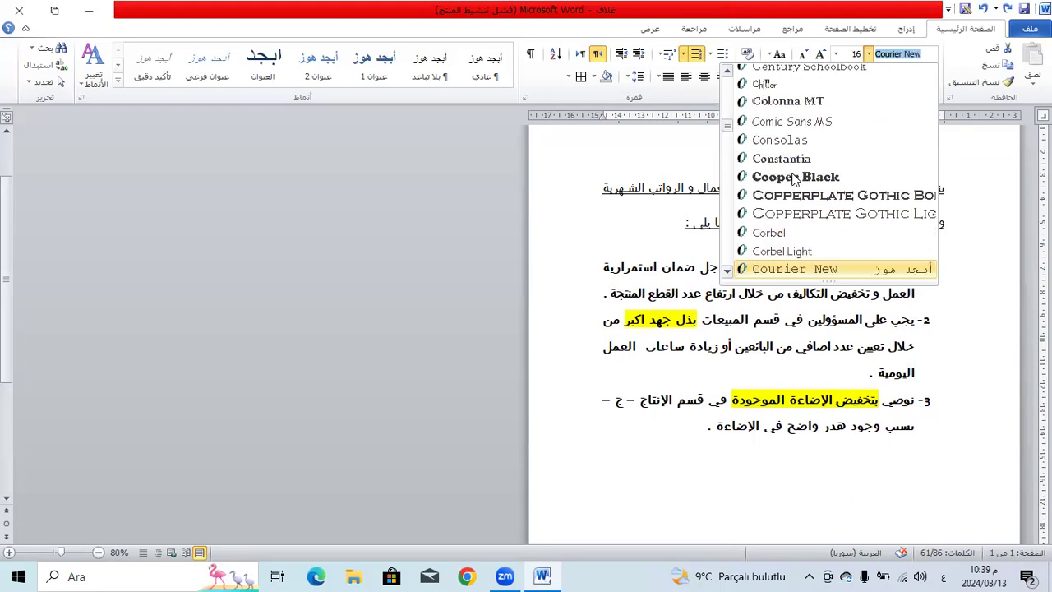
key(Down)
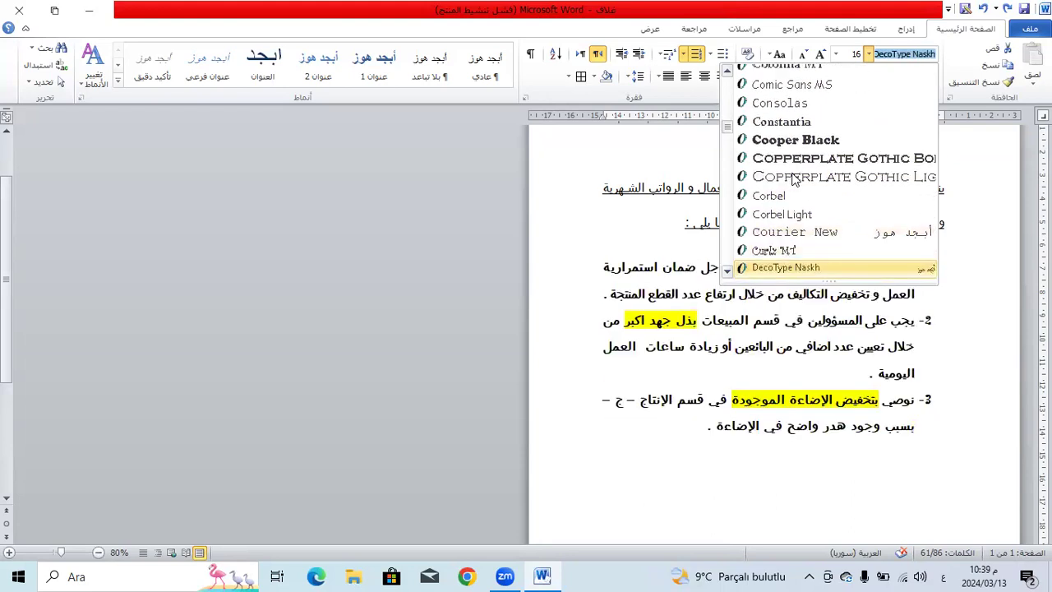
key(Down)
key(Up)
key(Down)
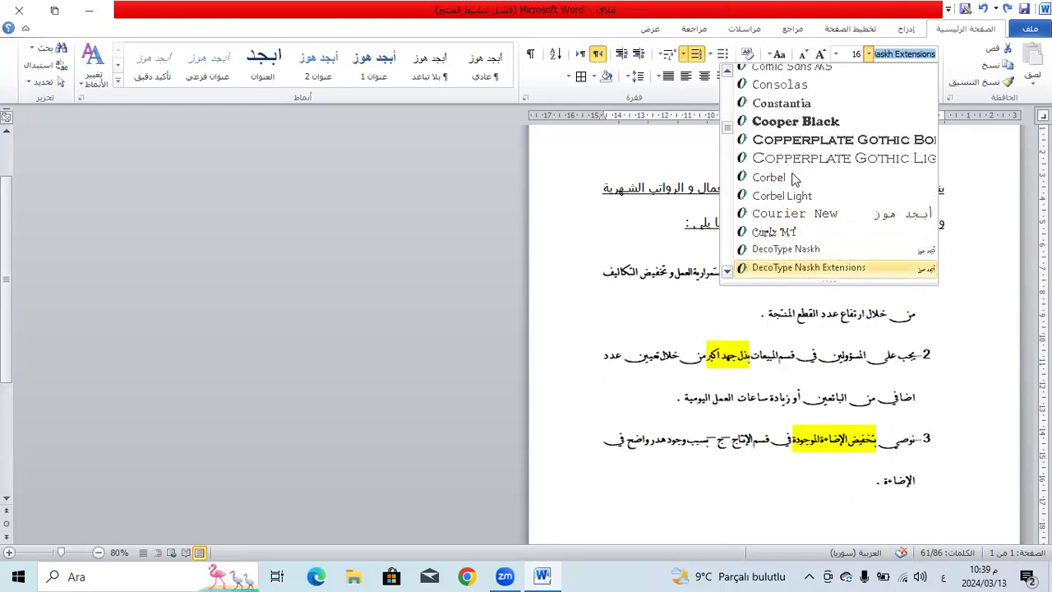
key(Down)
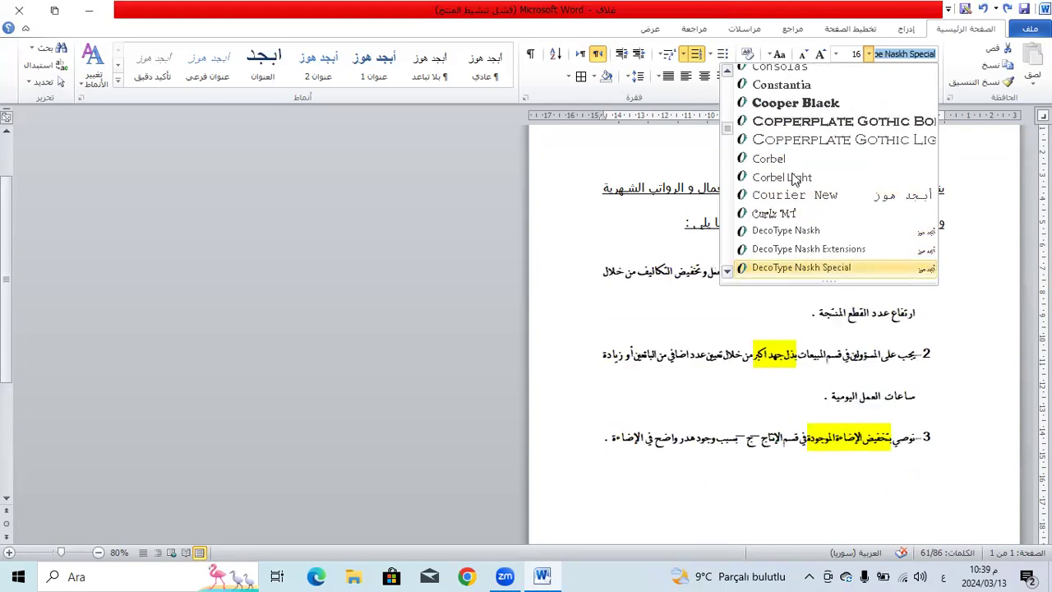
key(Up)
key(Down)
key(Down)
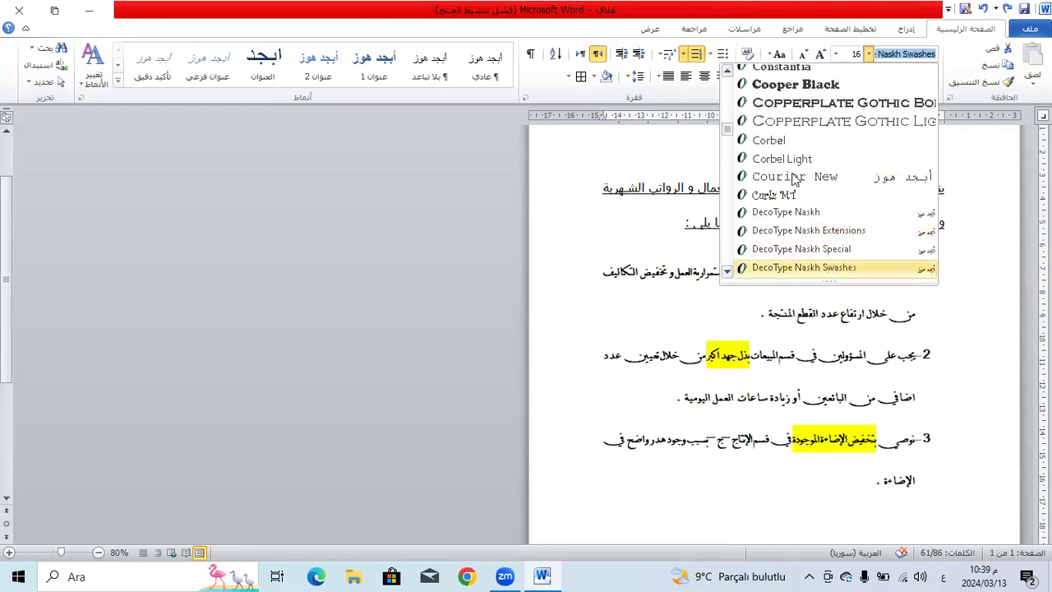
key(Down)
key(Down)
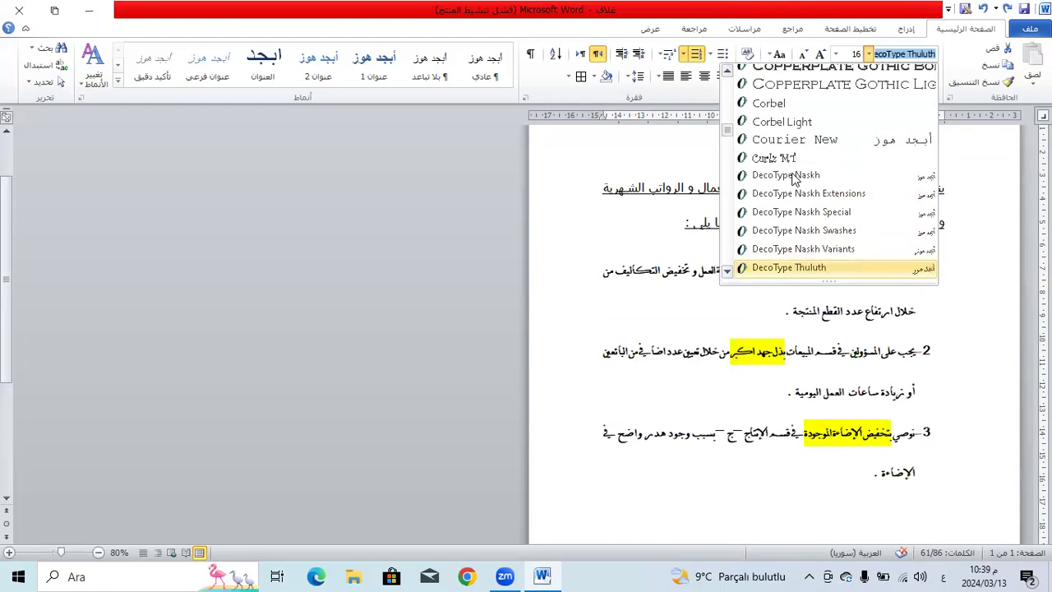
key(Down)
key(Up)
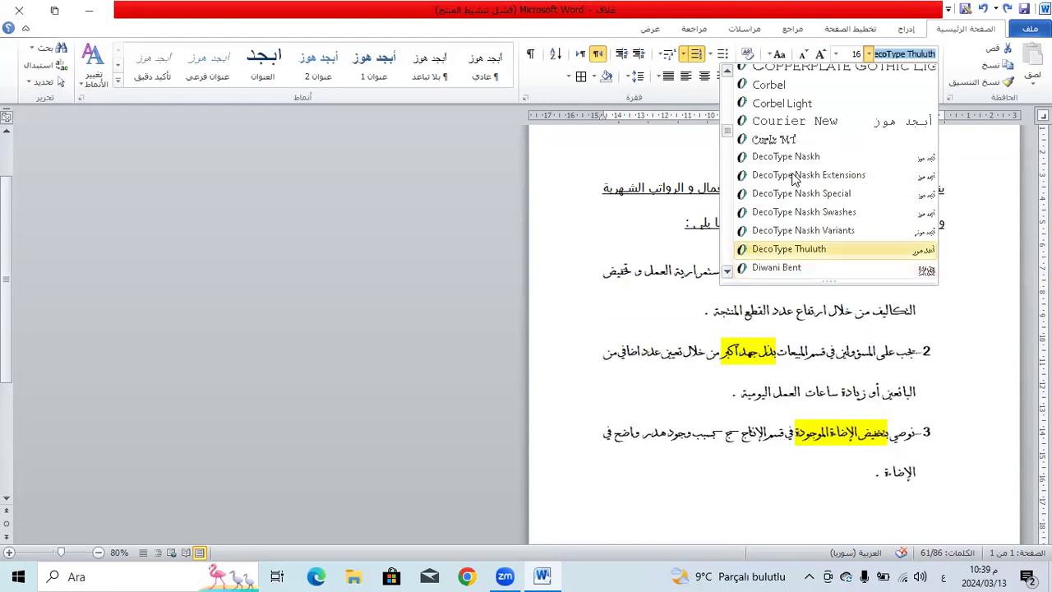
key(Return)
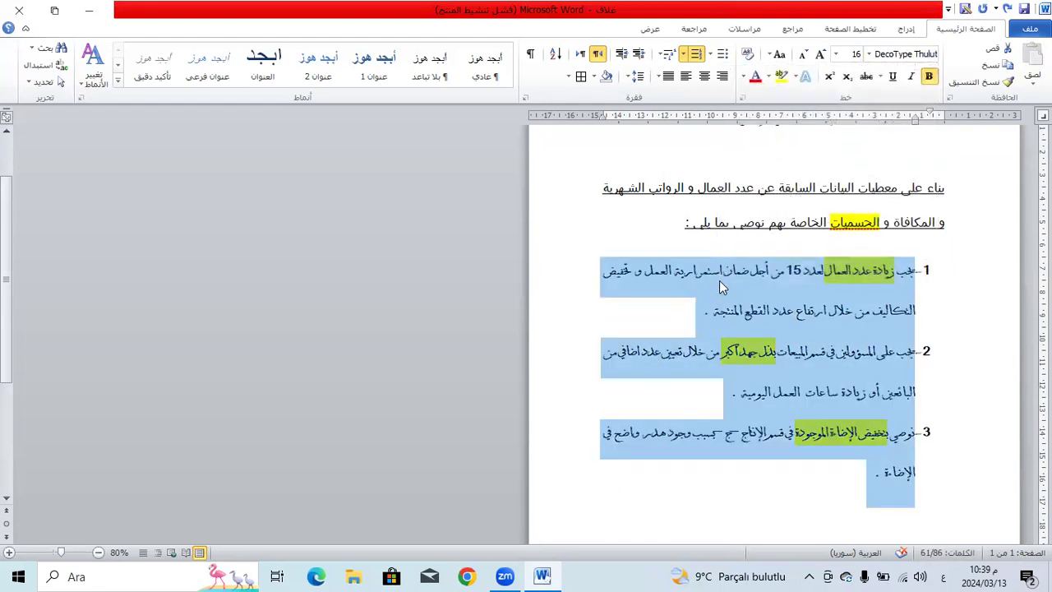
click(721, 313)
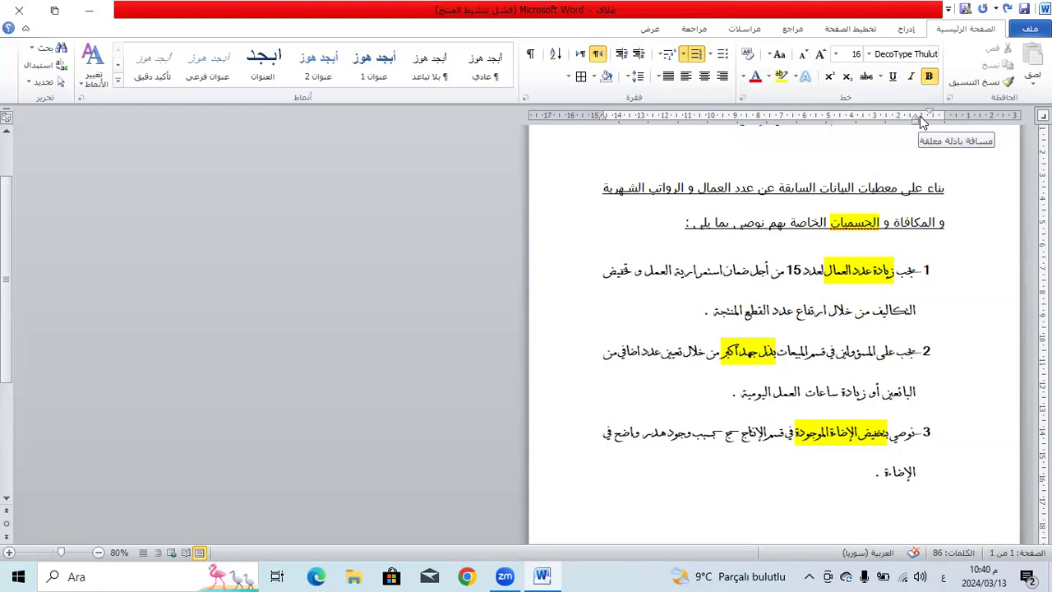
Set the font of all three numbered recommendations back to Arial Unicode MS.
click(834, 479)
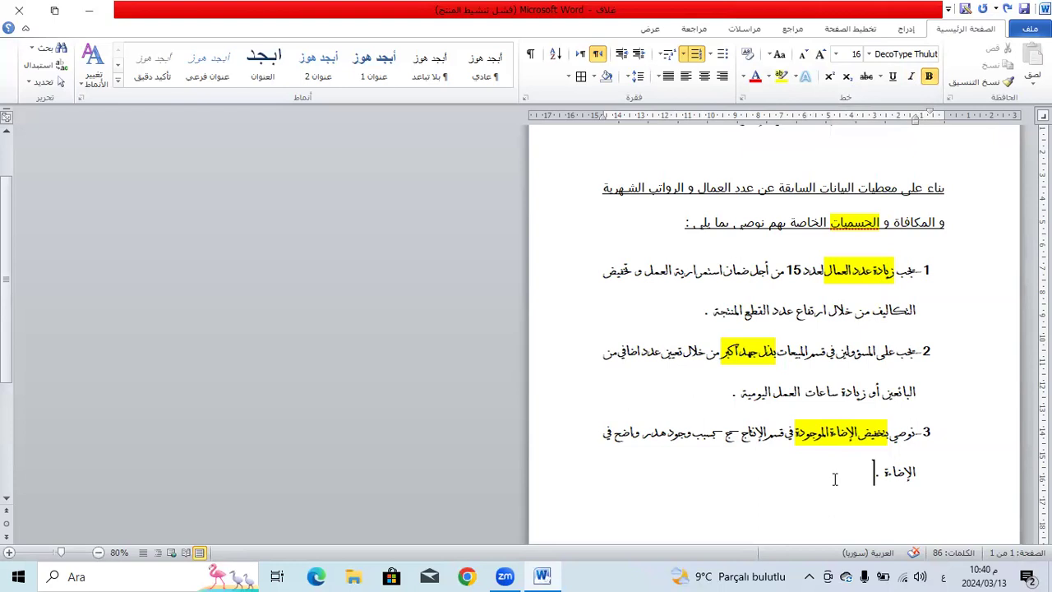
click(928, 314)
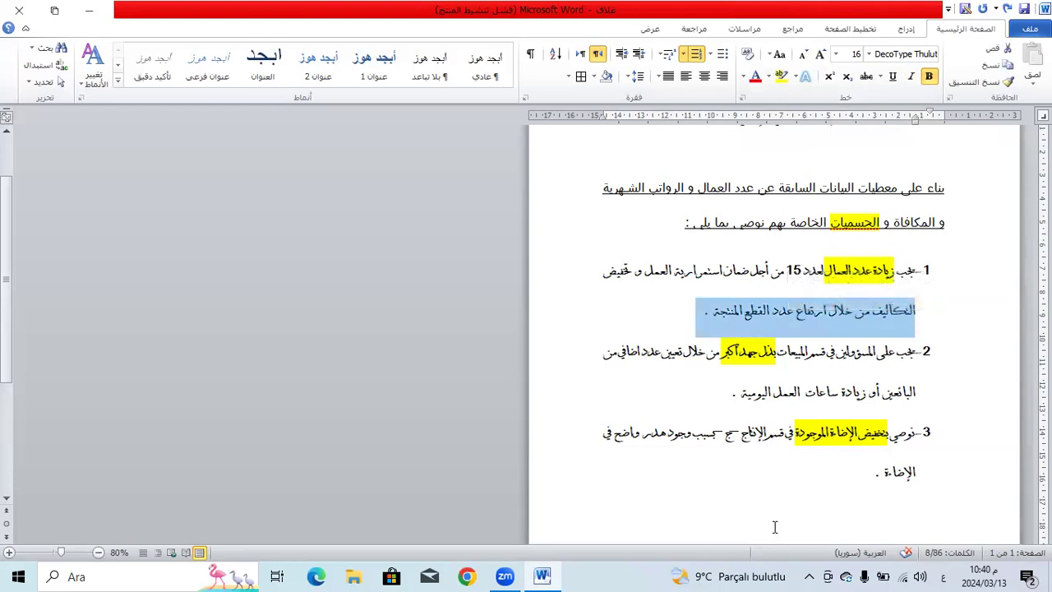
drag(855, 473, 933, 267)
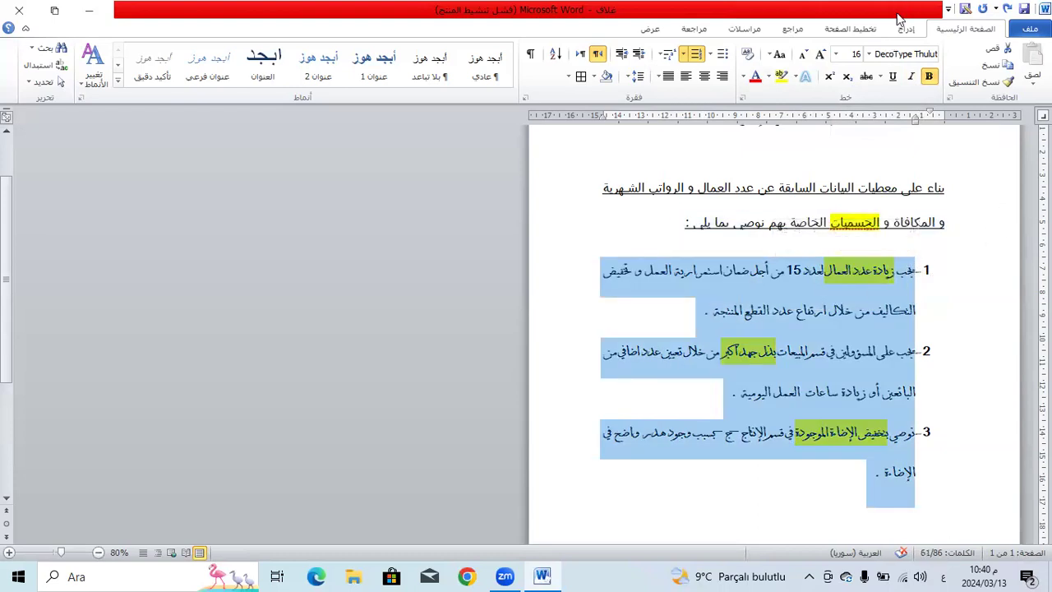
click(866, 54)
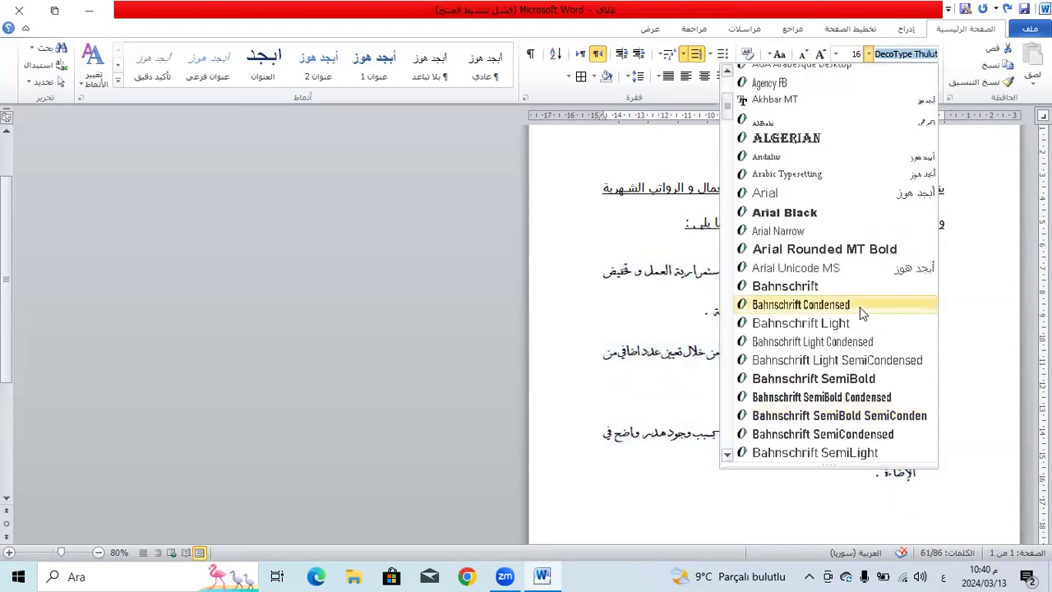
click(887, 270)
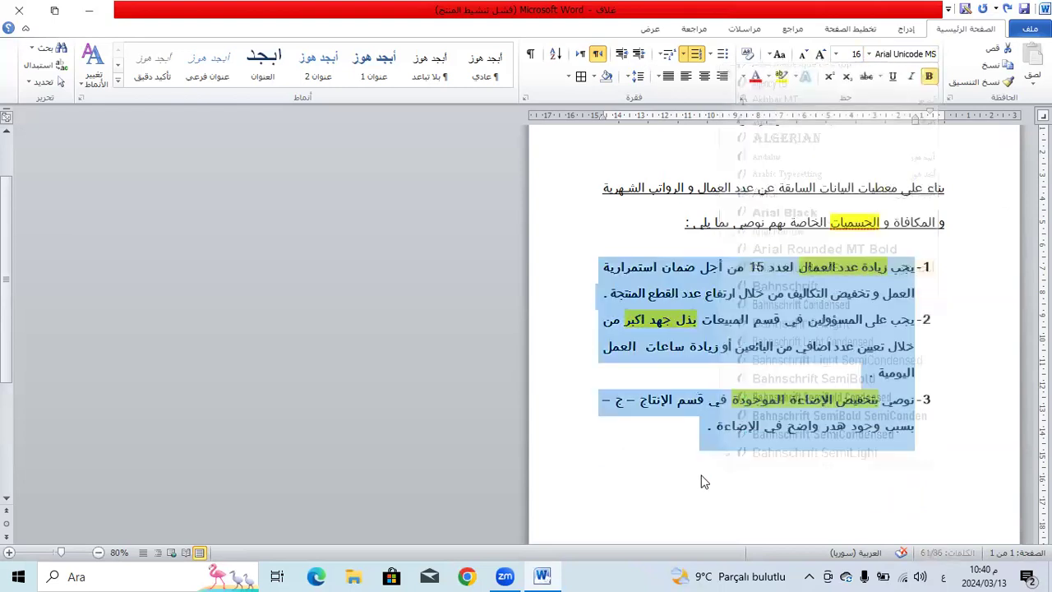
key(Down)
click(697, 347)
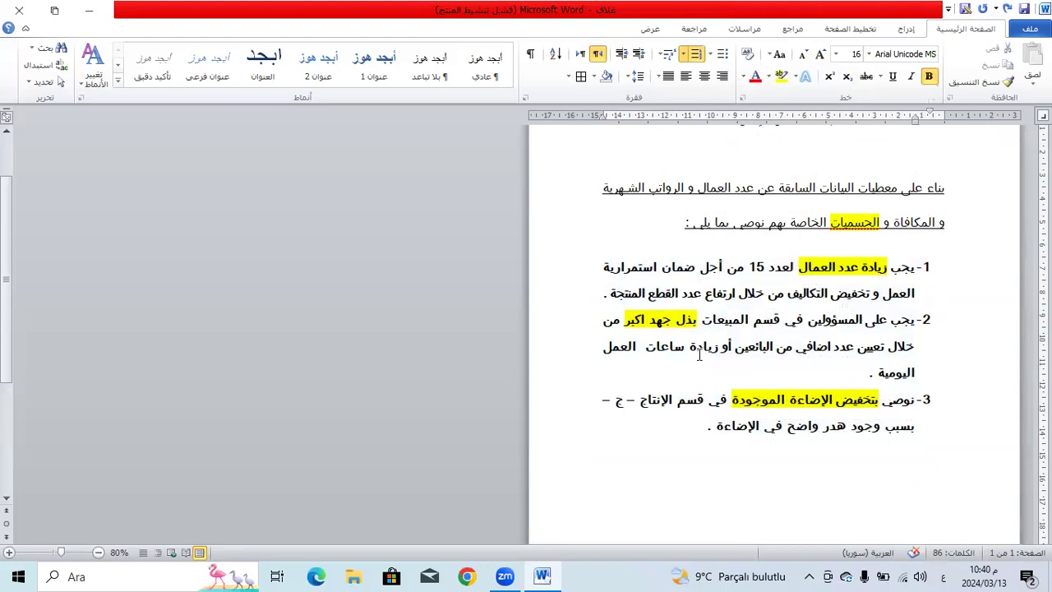
Add a square-bulleted line reading "ملاحظة هامة :" below the third recommendation.
scroll(933, 300, up, 2)
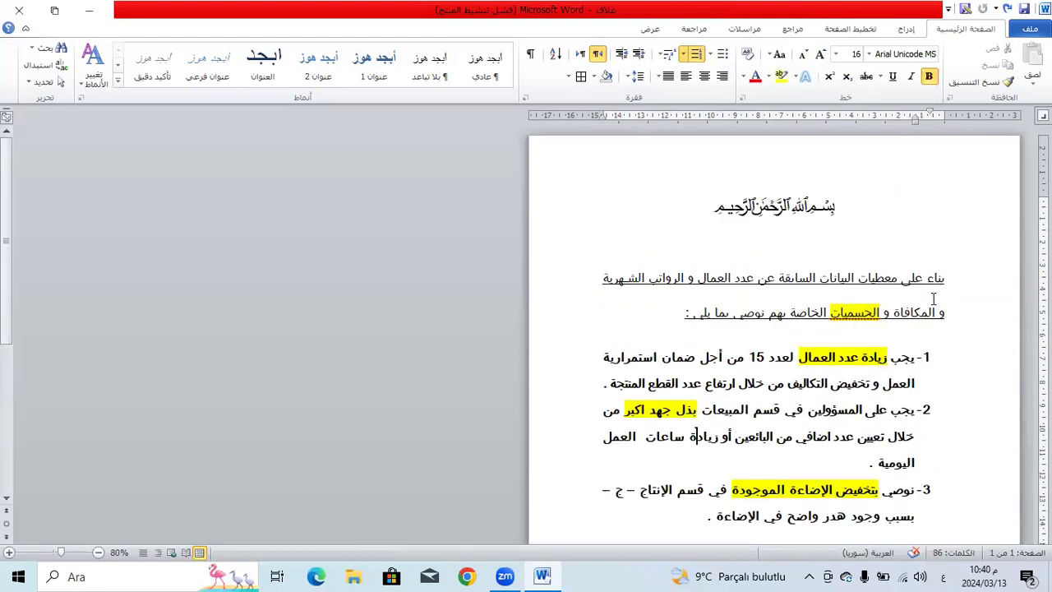
scroll(874, 207, down, 2)
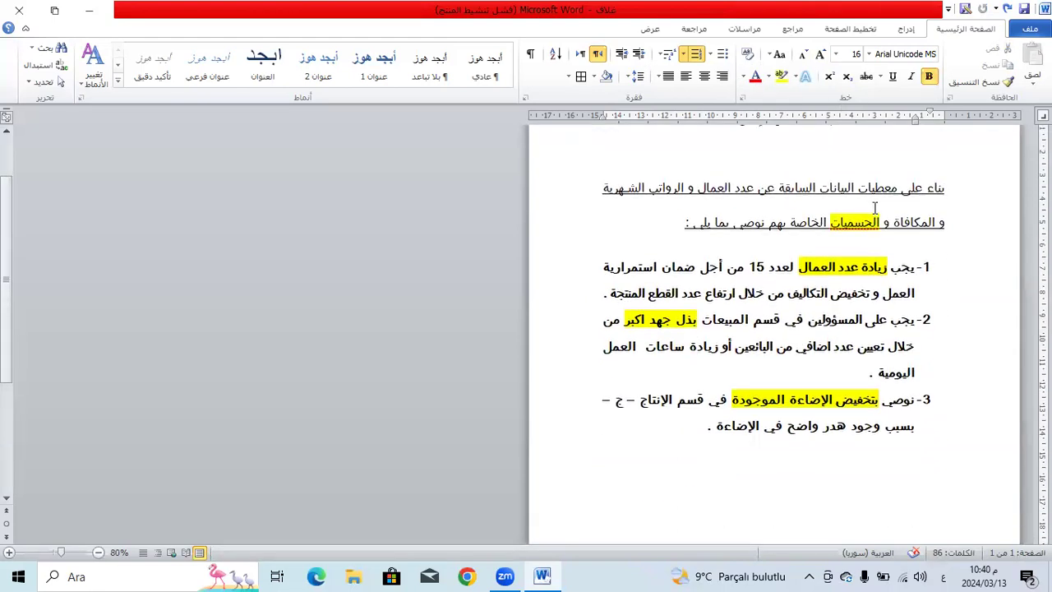
scroll(875, 207, up, 1)
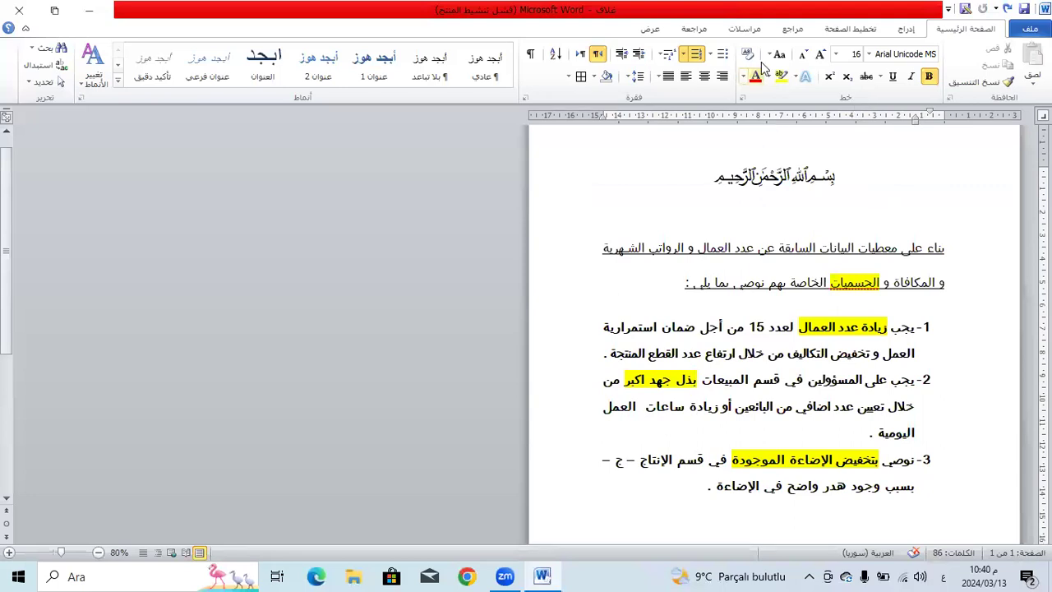
scroll(895, 460, down, 1)
click(895, 470)
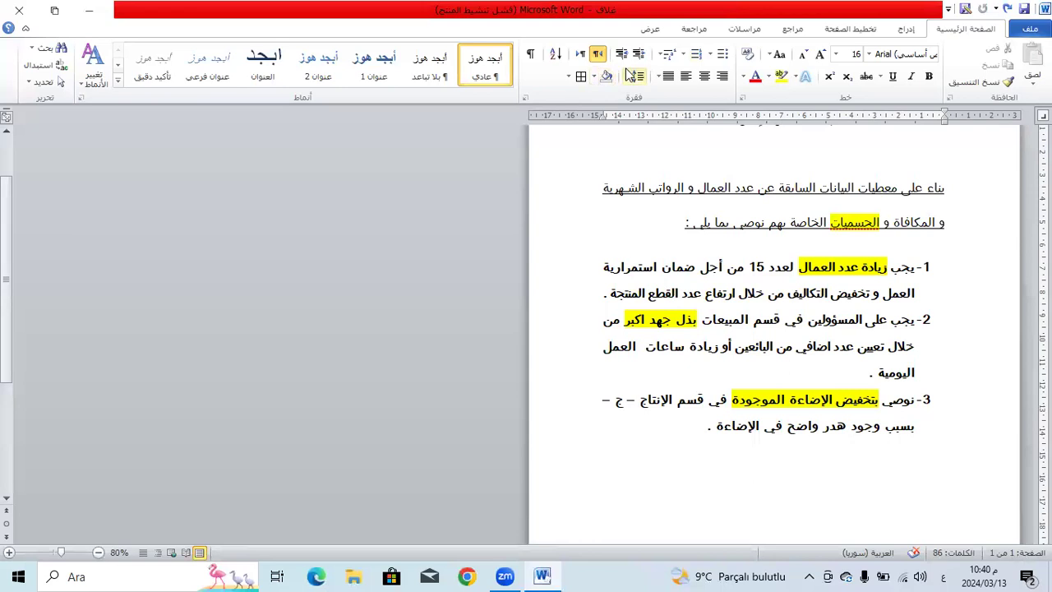
click(711, 54)
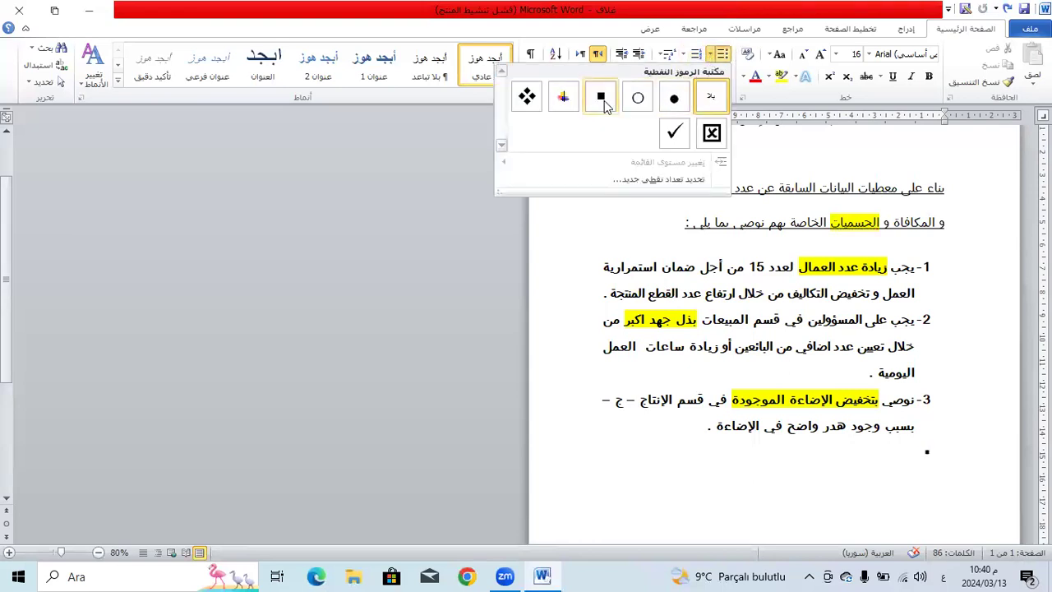
click(600, 98)
text(ملاحح)
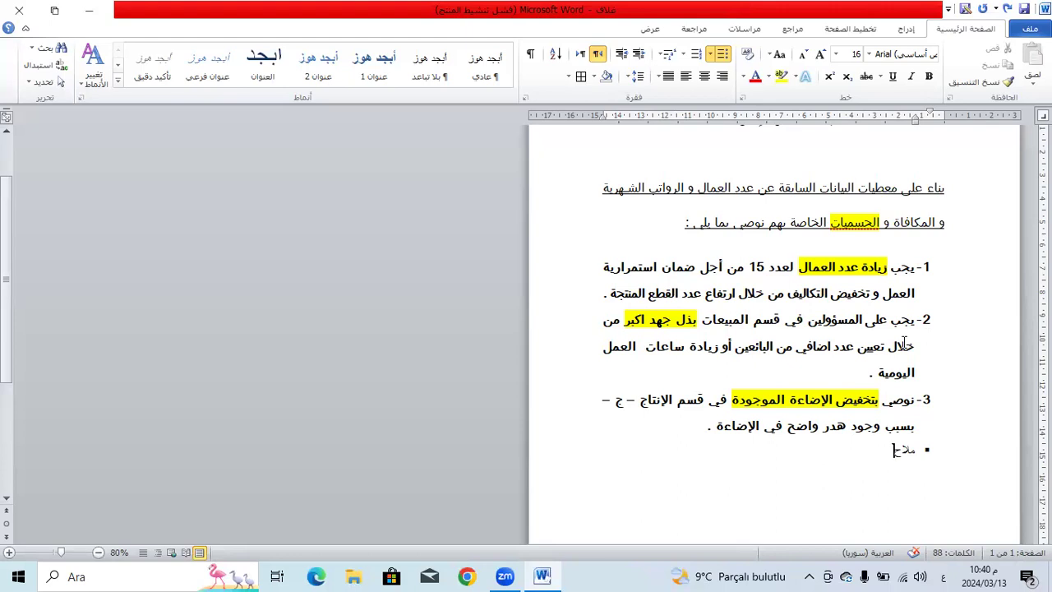
text(ظة هامة :)
Write "تم تعيين فريق صيانة جديد في قسم الإنتاج منذ خمسة أيام ." on an unbulleted line under the note heading, followed by two line breaks.
key(Return)
key(BackSpace)
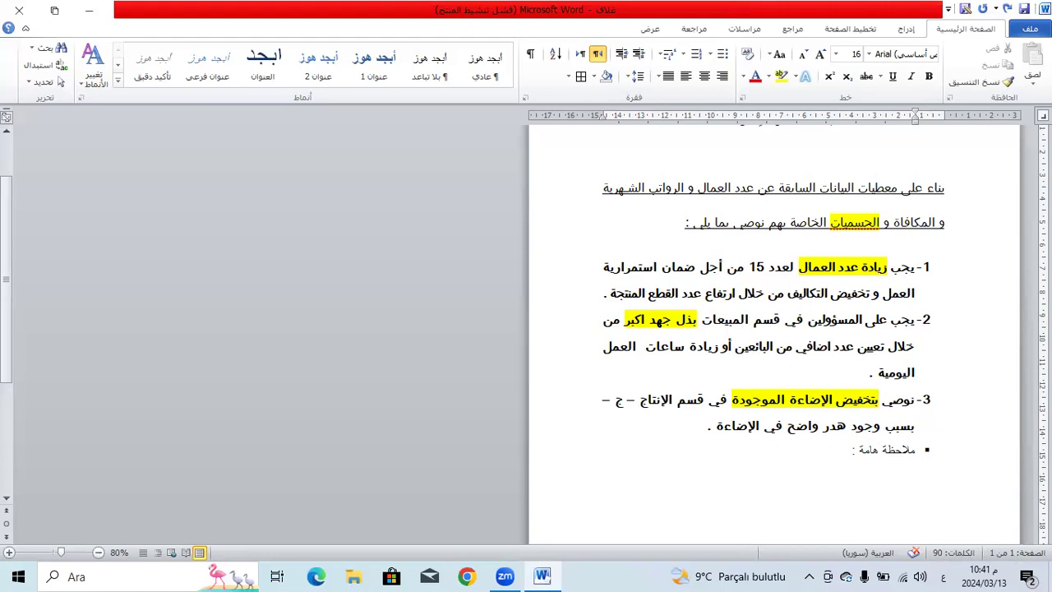
text(ثم)
text( تعيين ف)
text(ريق)
text( صيانة)
text( جديد)
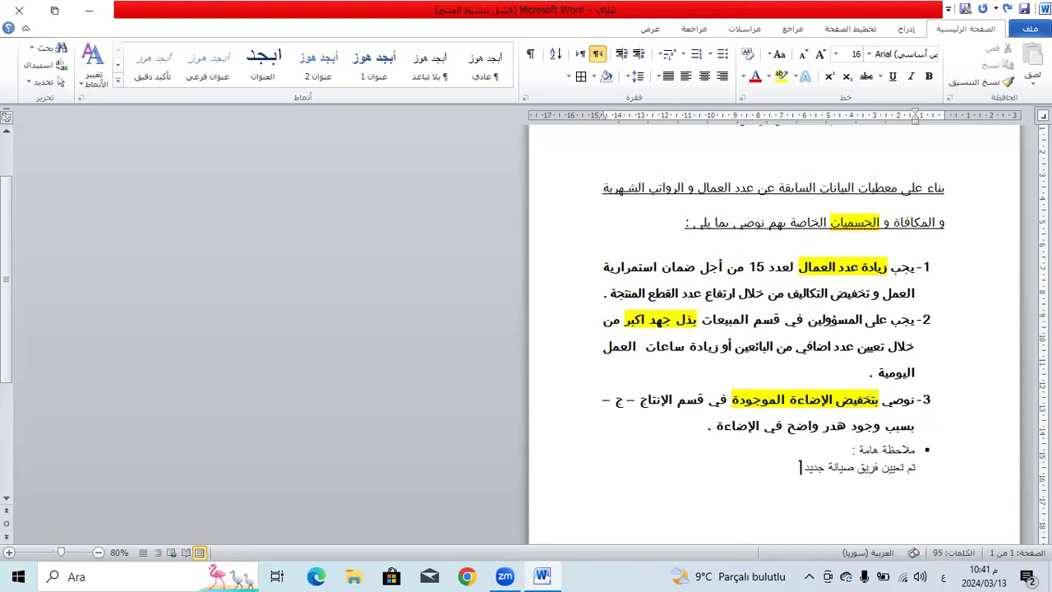
text( في قسم الإنتاج منذ خمسة أيام .)
key(Return)
key(Return)
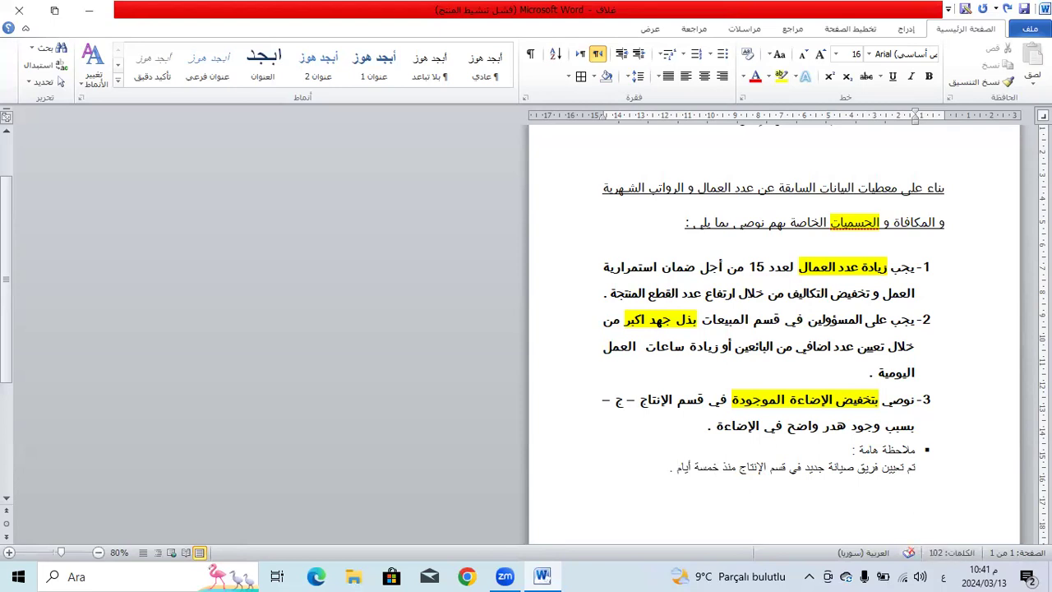
scroll(1019, 248, down, 1)
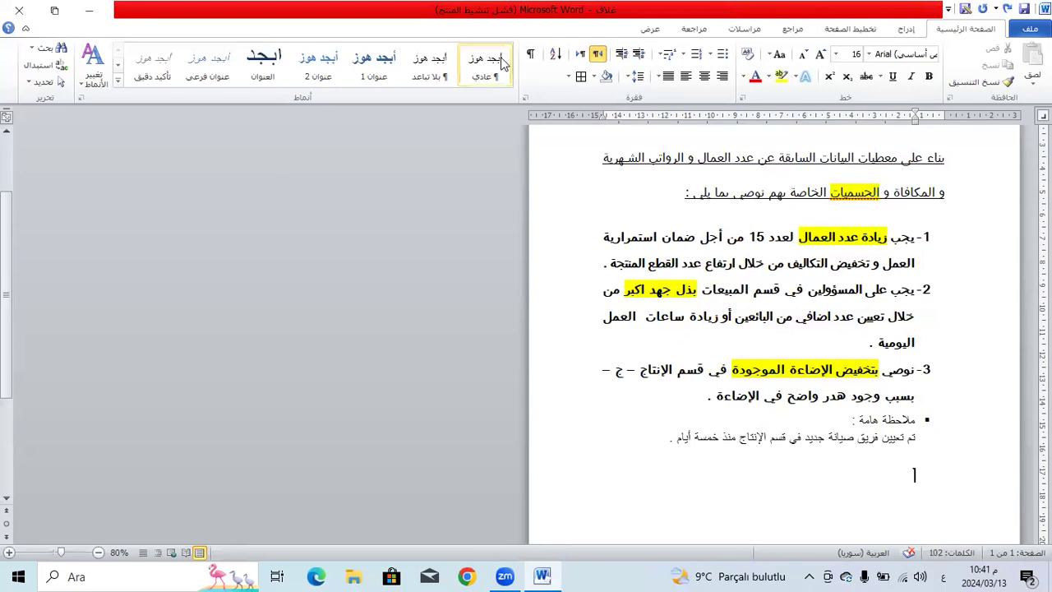
scroll(825, 214, up, 1)
mouse_move(924, 267)
mouse_down()
mouse_move(764, 383)
mouse_move(776, 390)
mouse_up()
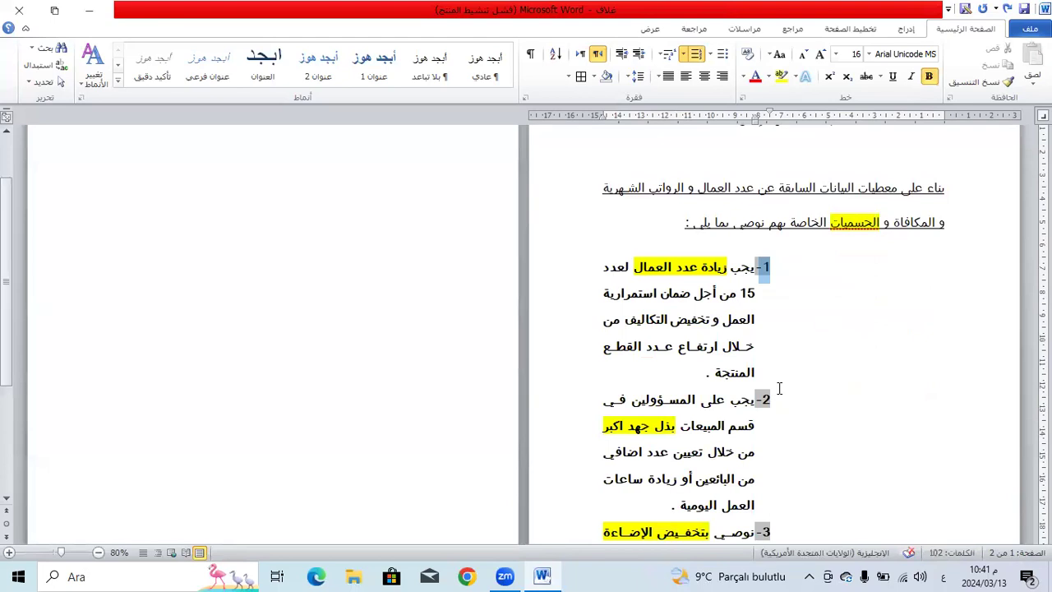
key(ctrl+z)
click(868, 253)
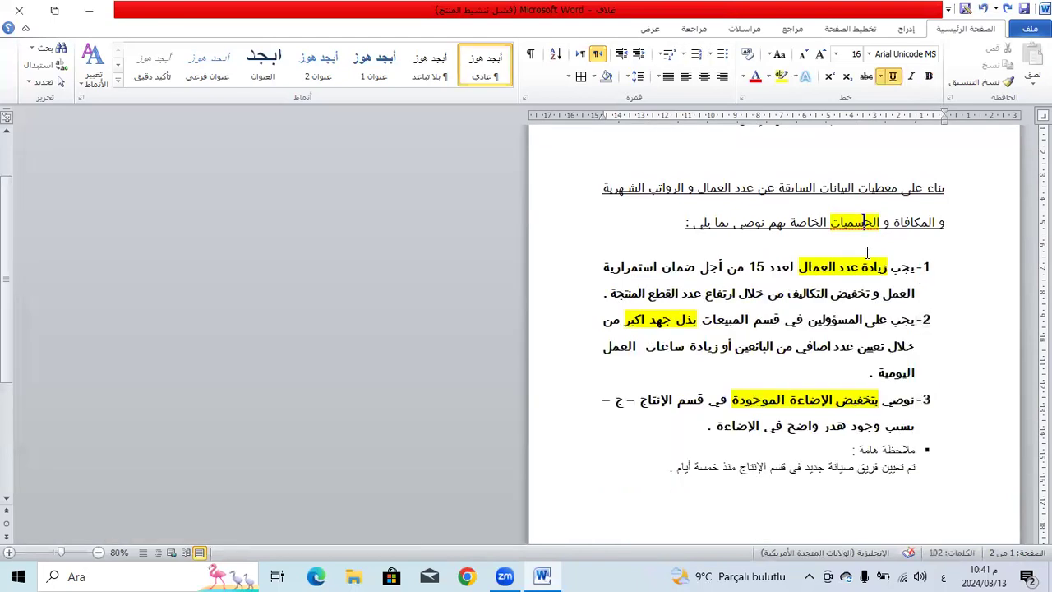
Apply the "اقتباس مكثف" style to the three numbered recommendations and enlarge their text to 16.
drag(700, 431, 928, 271)
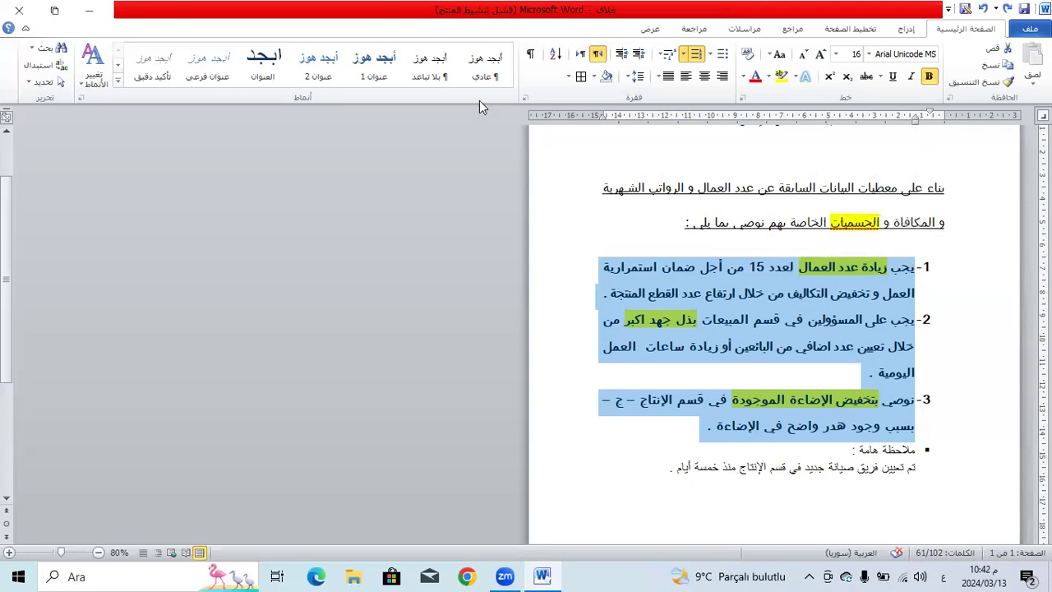
click(118, 64)
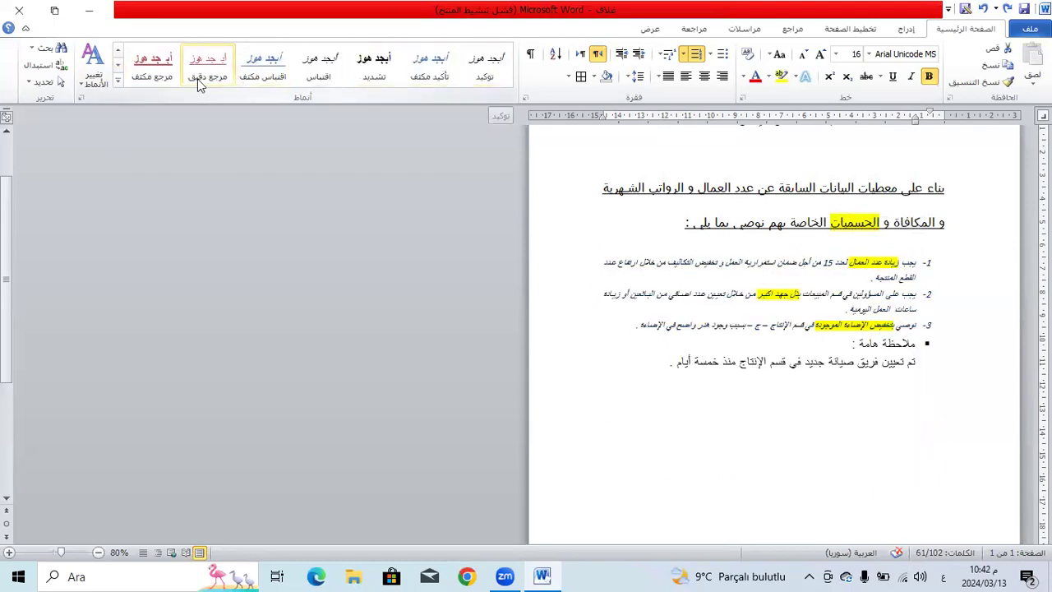
click(118, 80)
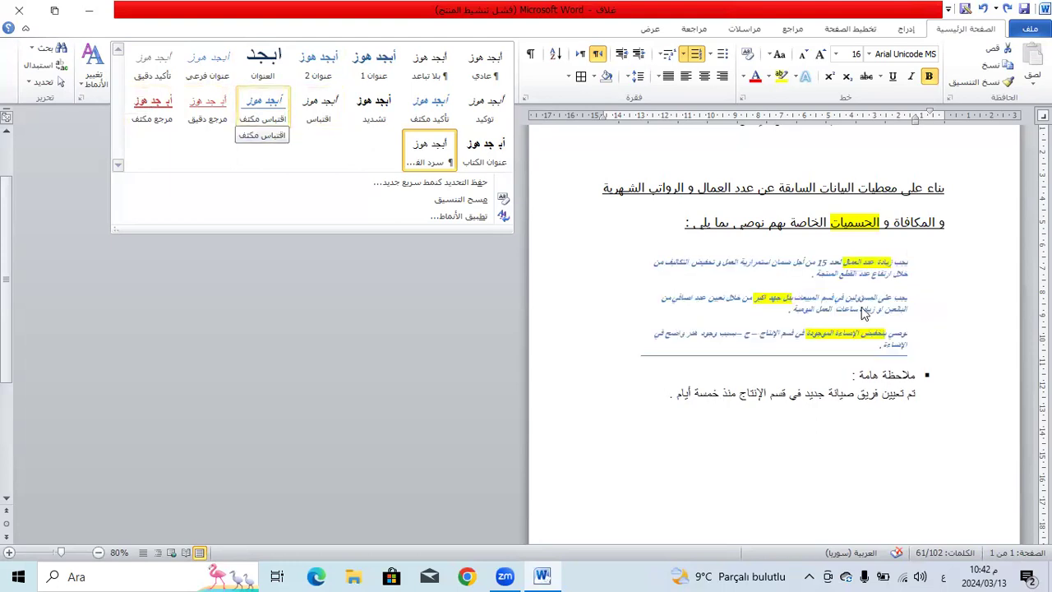
click(288, 115)
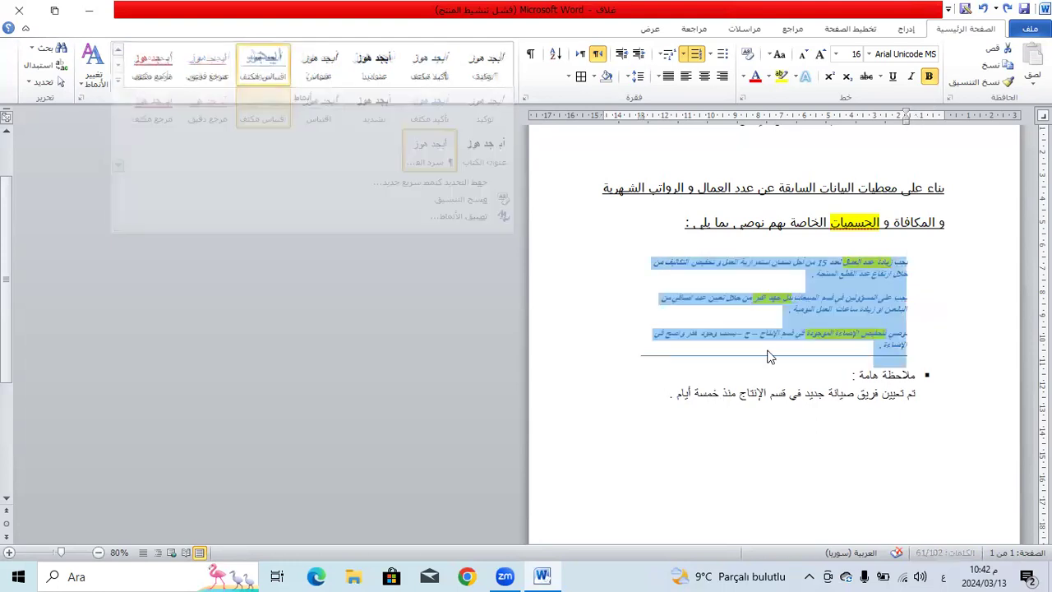
click(821, 54)
click(821, 54)
click(820, 55)
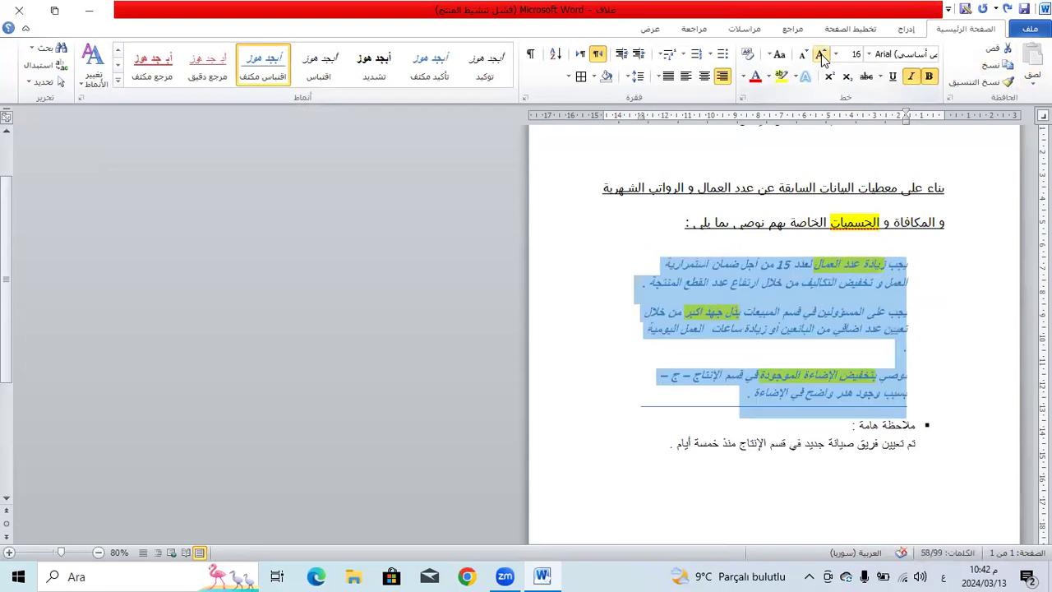
Justify the three quote-styled recommendations with medium kashida (كشيدة متوسطة) and remove their italics.
click(670, 75)
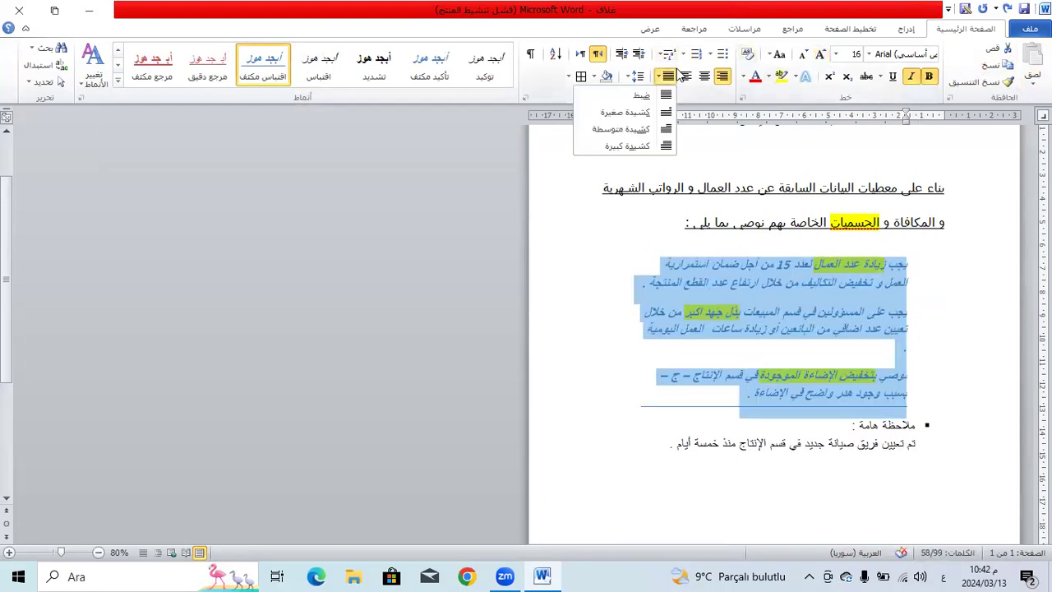
click(641, 128)
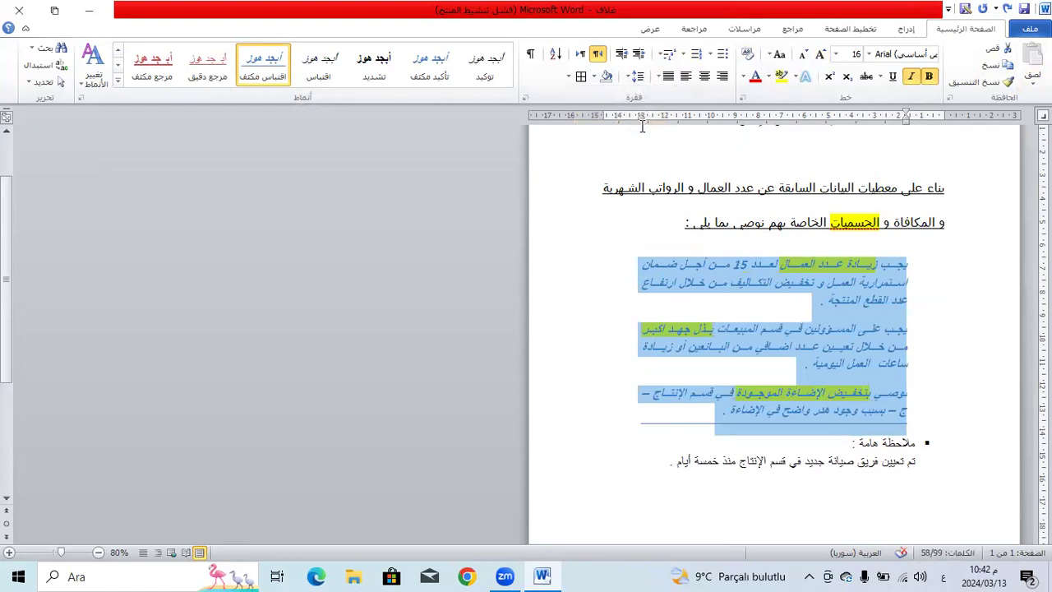
click(910, 76)
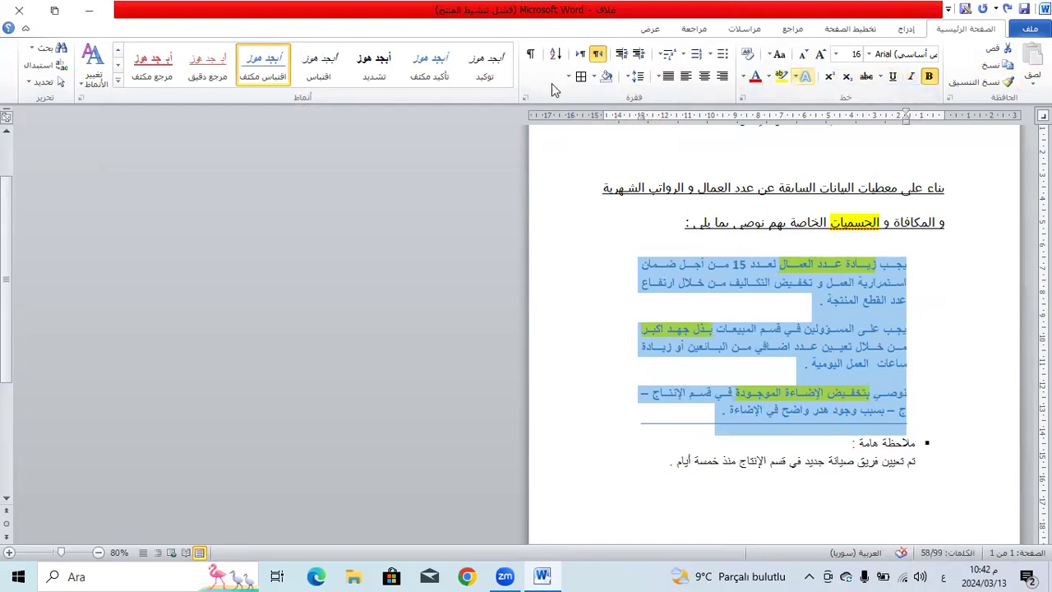
Set the line spacing of the three quote-styled recommendations to 1.5.
click(638, 76)
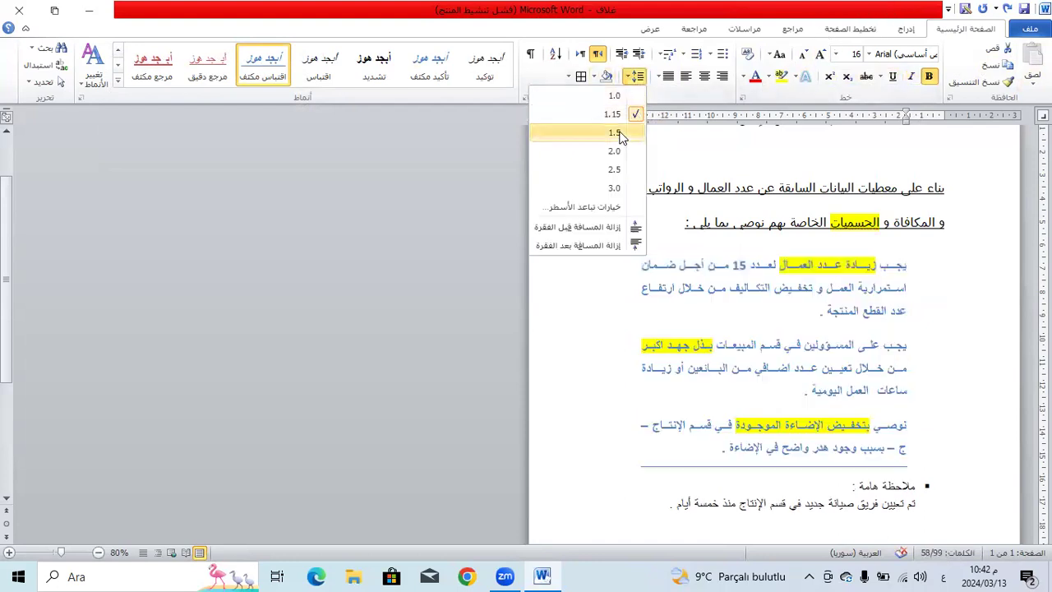
click(624, 134)
click(671, 232)
scroll(672, 236, down, 1)
scroll(702, 217, up, 1)
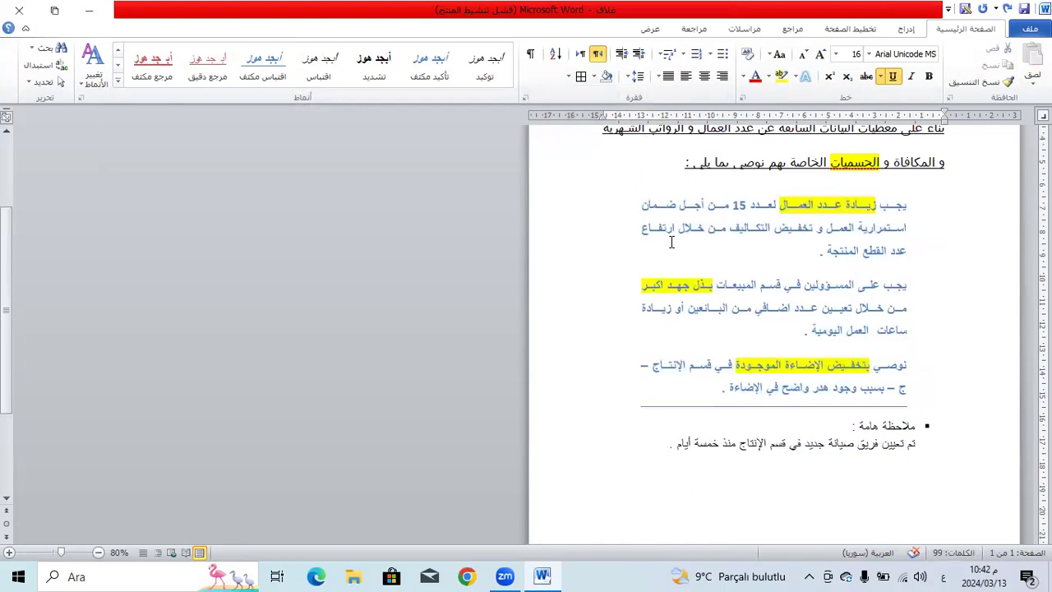
Try to add blank lines between the third recommendation and the note heading.
scroll(684, 395, down, 1)
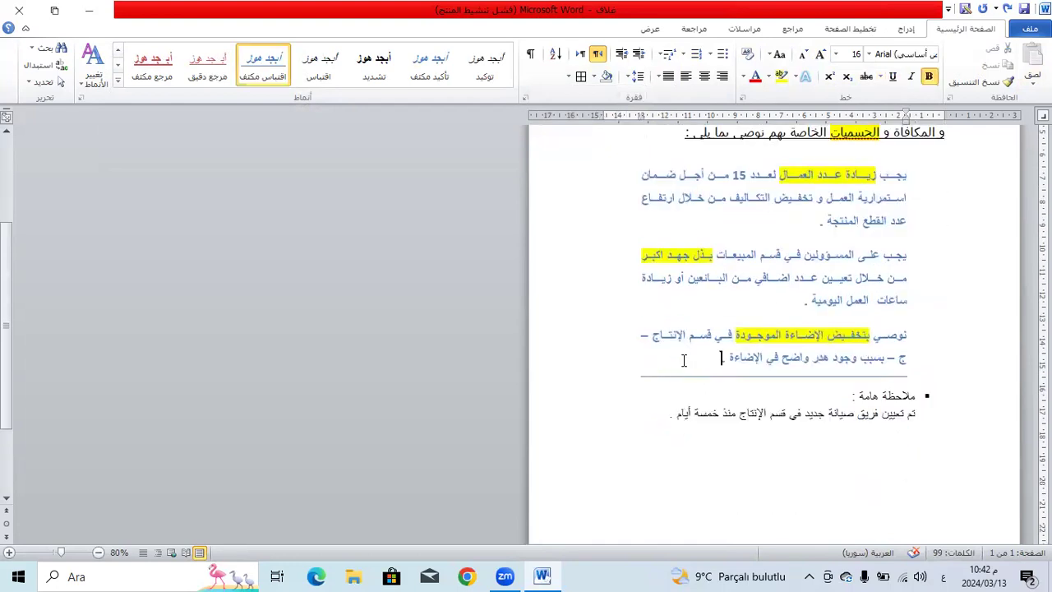
key(Down)
key(Return)
key(Return)
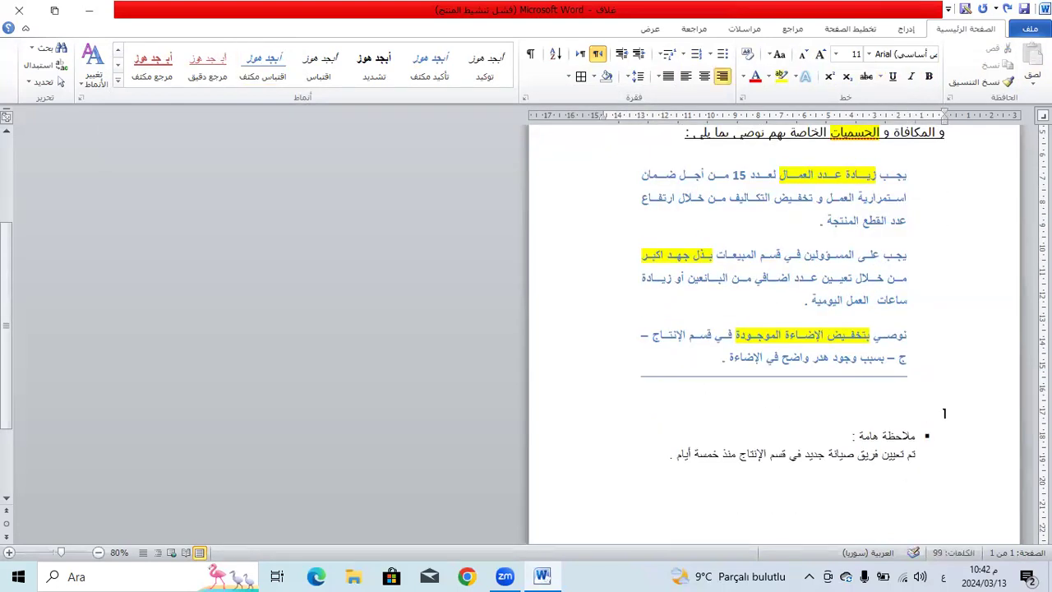
key(BackSpace)
key(BackSpace)
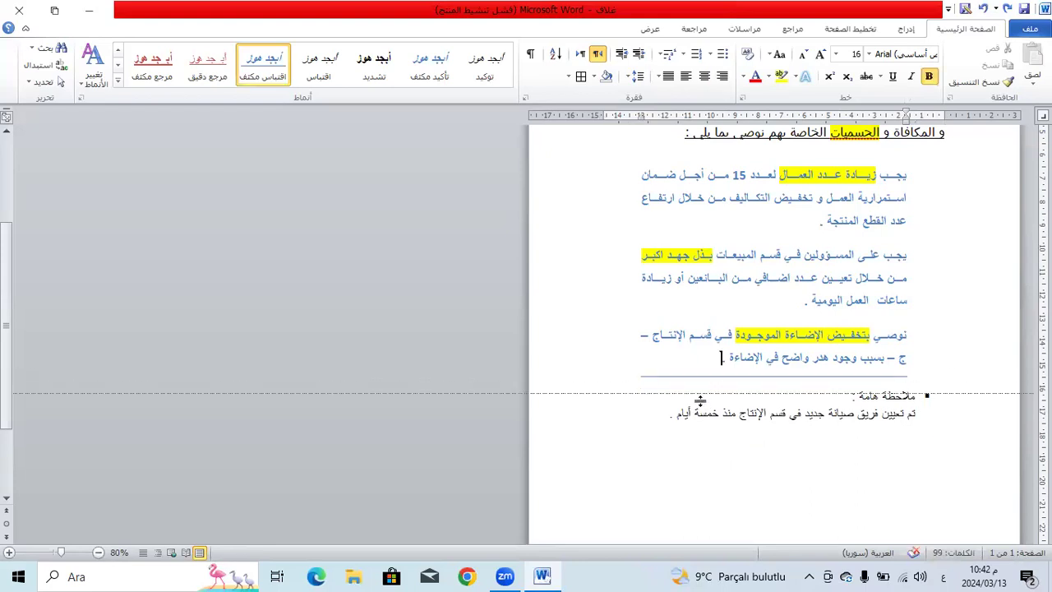
key(Return)
scroll(699, 444, down, 3)
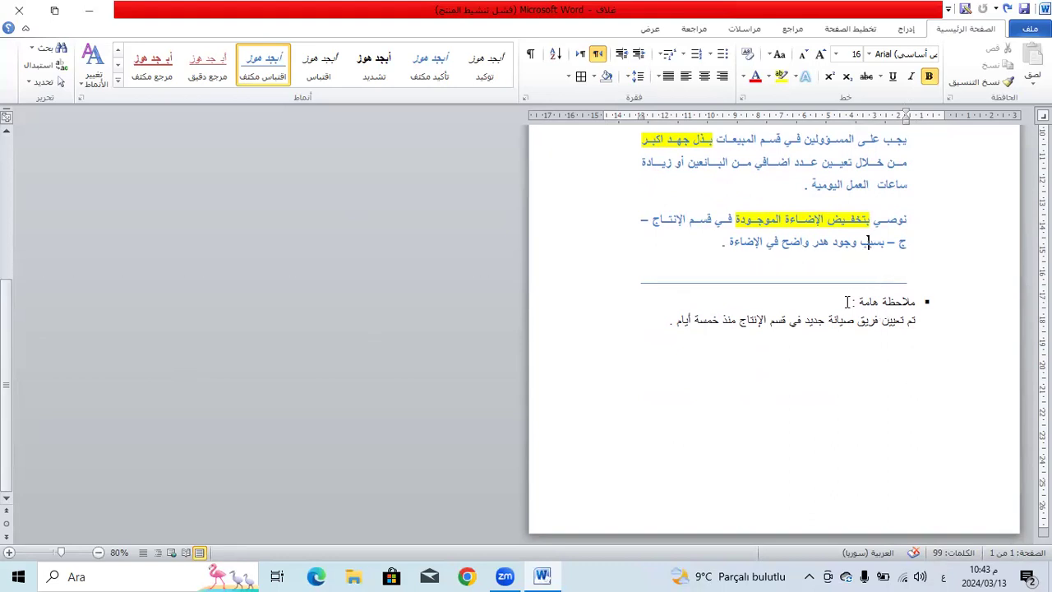
key(Left)
key(Left)
key(Left)
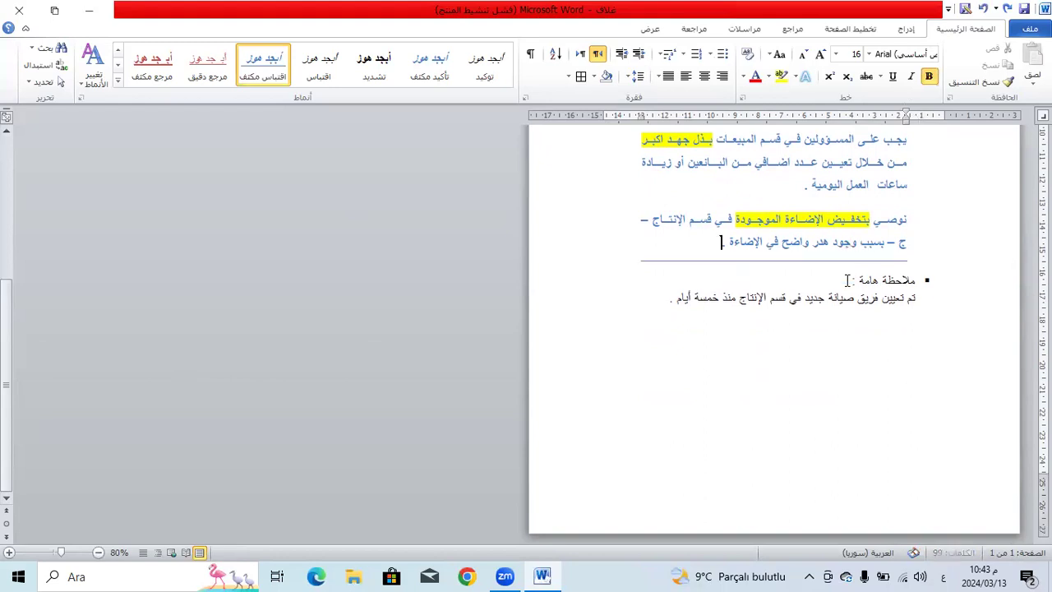
Undo the line spacing, italics, justification, size and quote style changes on the three recommendations.
key(ctrl+shift+Home)
key(ctrl+i)
key(ctrl+bracketleft)
key(ctrl+bracketleft)
key(ctrl+bracketleft)
key(ctrl+bracketleft)
key(ctrl+bracketleft)
key(ctrl+j)
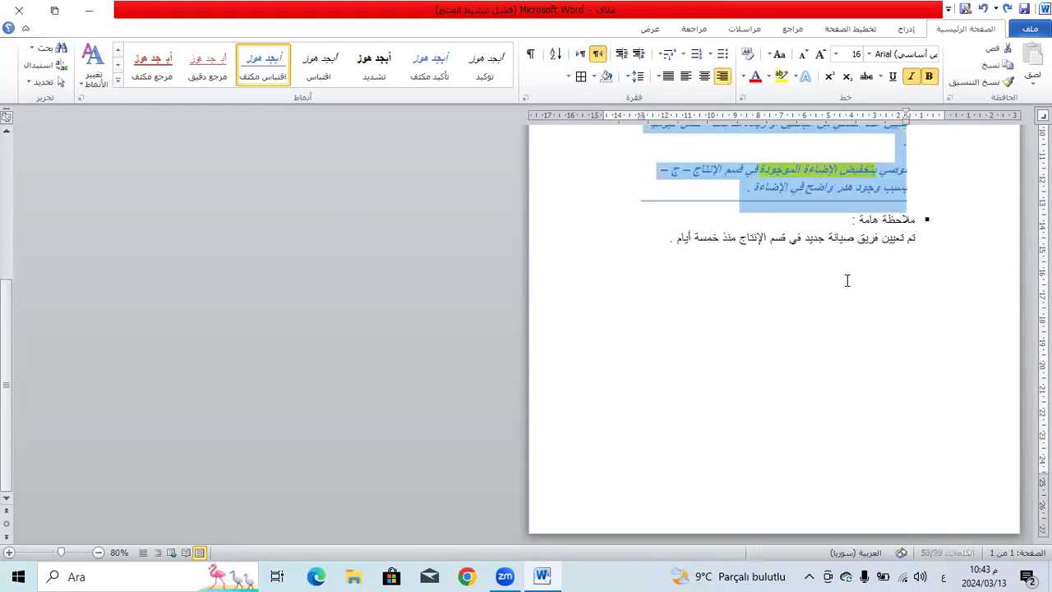
key(ctrl+z)
key(ctrl+z)
key(ctrl+z)
key(ctrl+z)
key(ctrl+z)
key(ctrl+z)
key(ctrl+z)
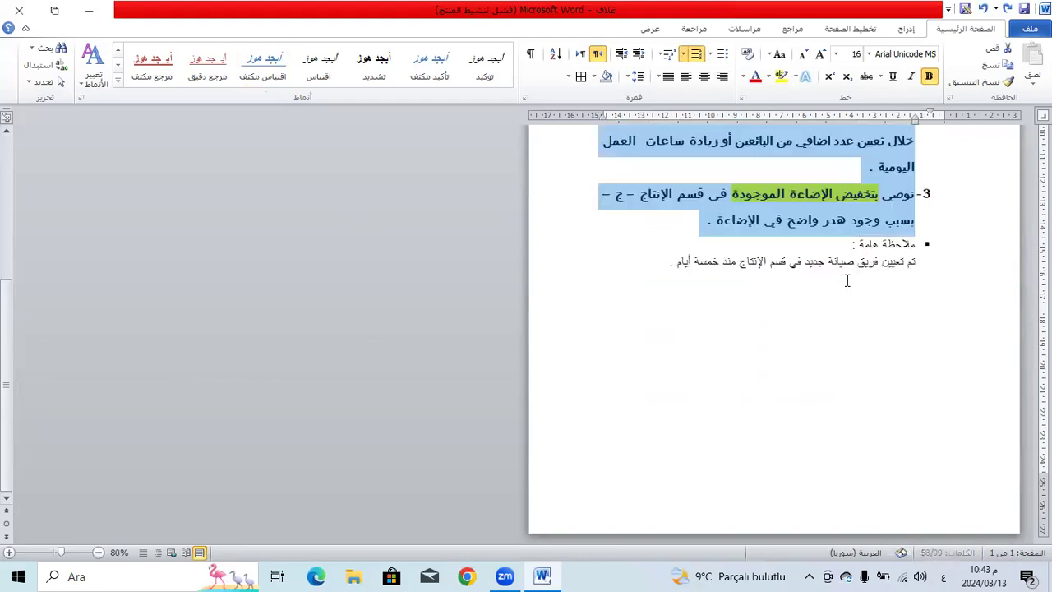
Apply the "تأكيد مكثف" style to the three numbered recommendations and enlarge their text to 18.
click(117, 80)
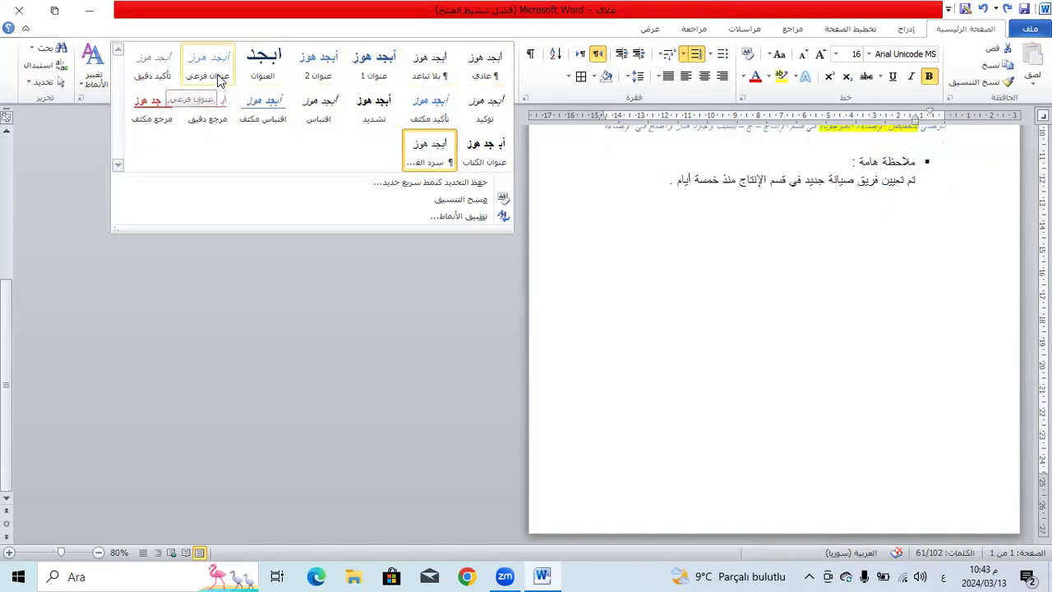
click(428, 109)
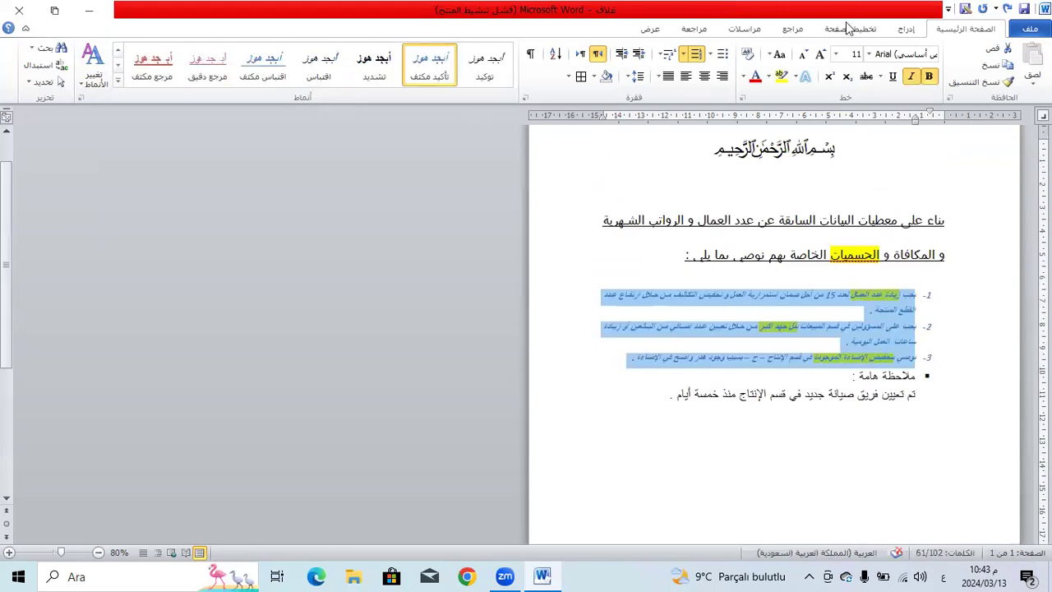
click(820, 55)
click(820, 54)
click(820, 54)
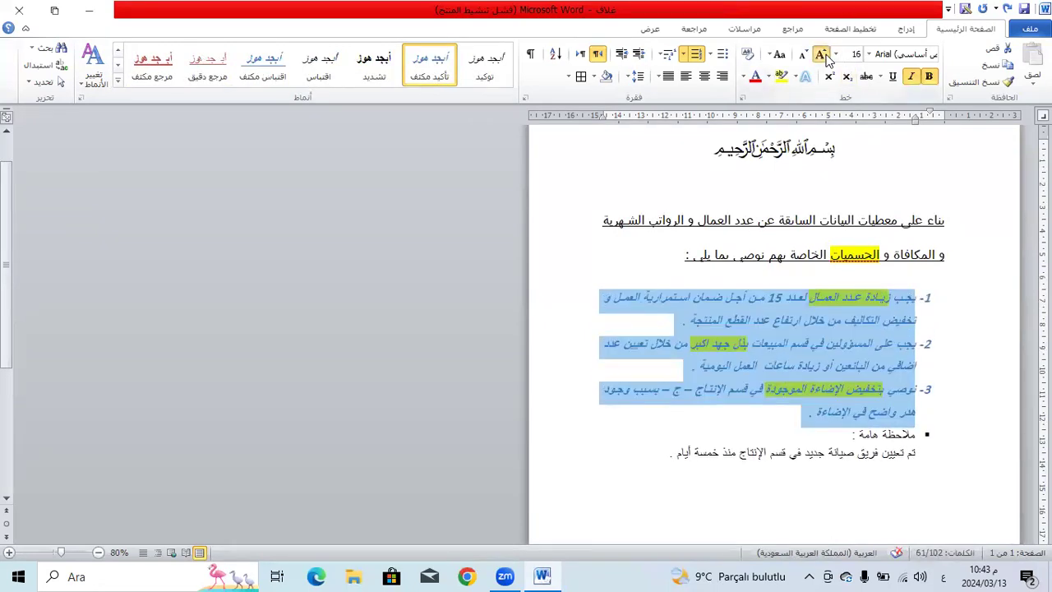
click(820, 55)
scroll(825, 146, down, 1)
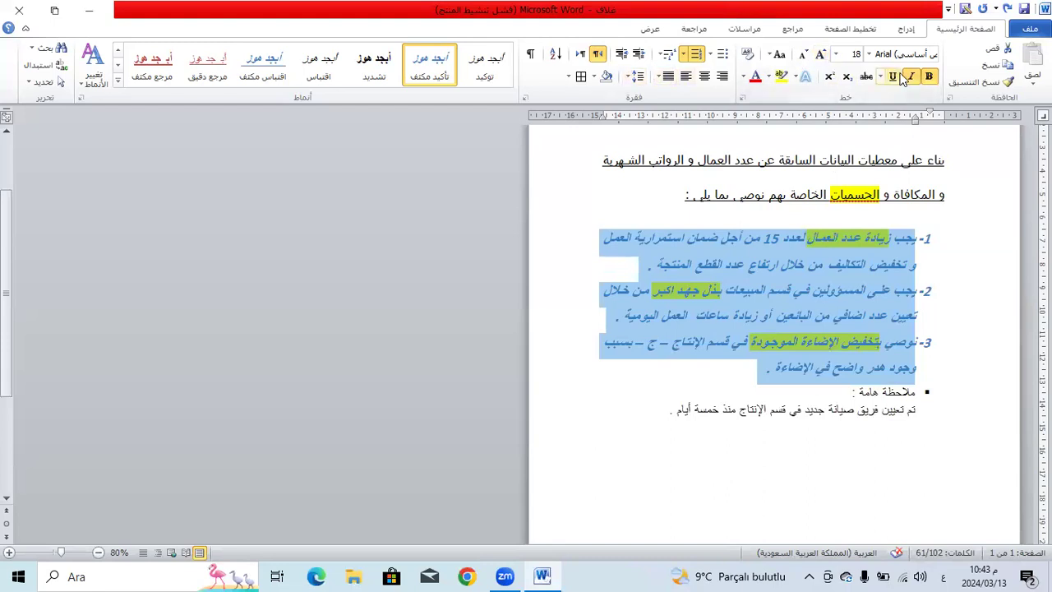
Remove the italics from the three numbered recommendations and justify them with medium kashida (كشيدة متوسطة).
click(909, 77)
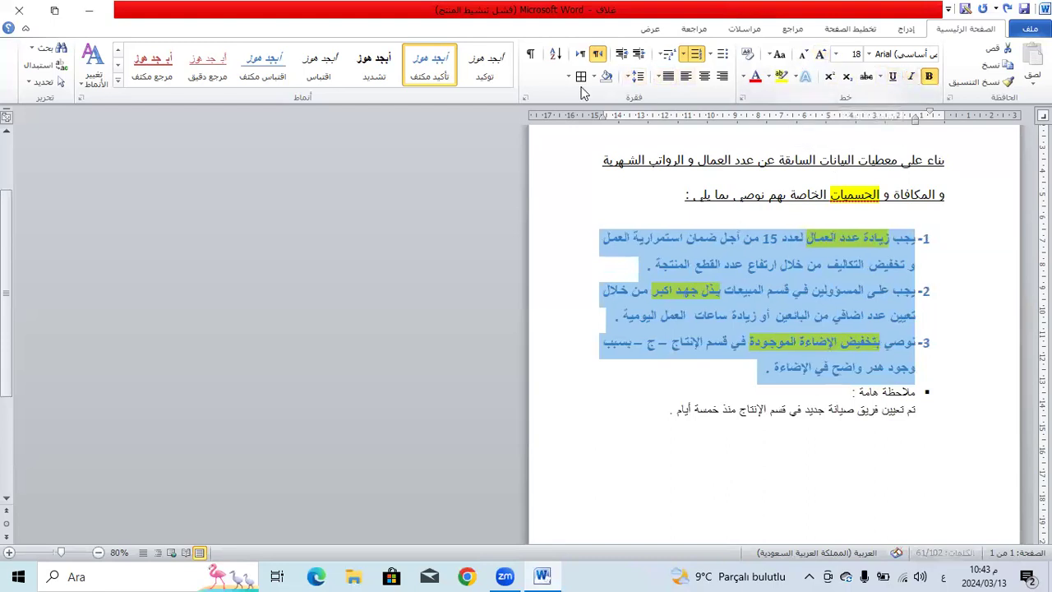
click(657, 77)
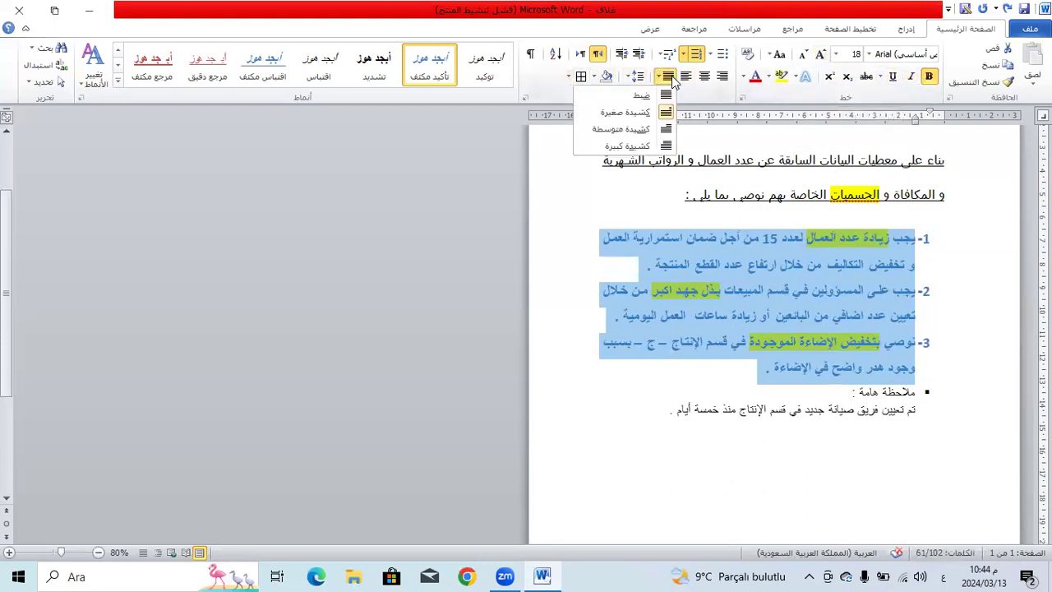
click(594, 133)
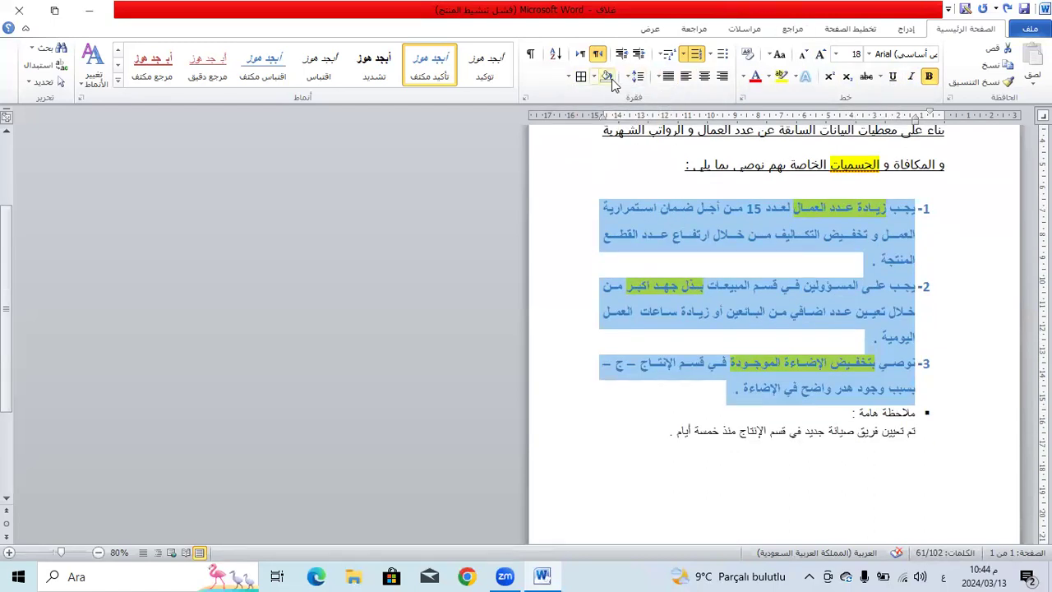
Set the line spacing of the three numbered recommendations to 2.0 and deselect them.
click(638, 76)
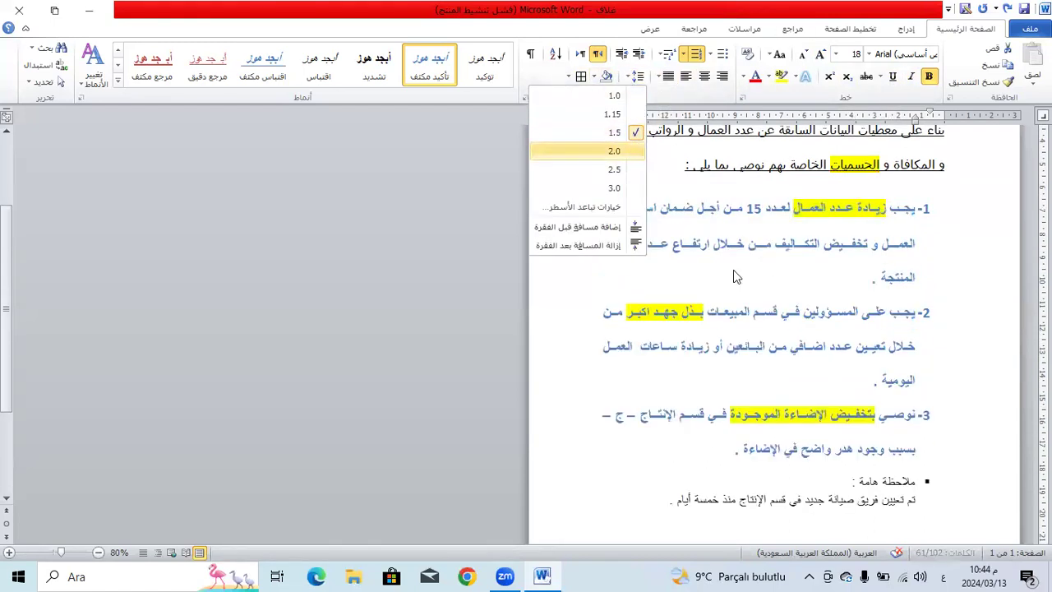
scroll(792, 343, down, 5)
scroll(872, 386, up, 3)
click(873, 385)
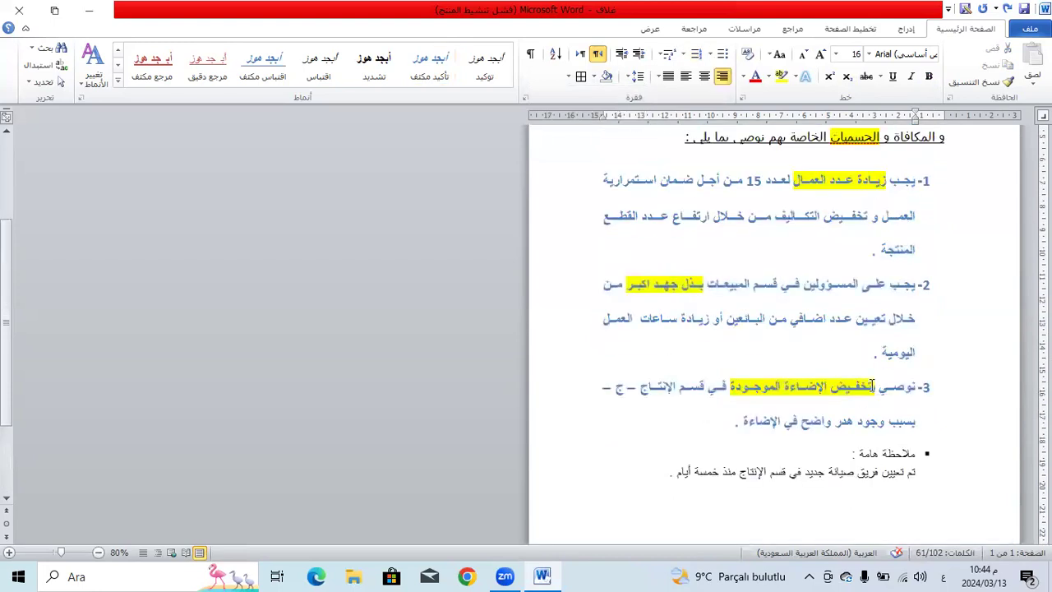
scroll(872, 385, up, 1)
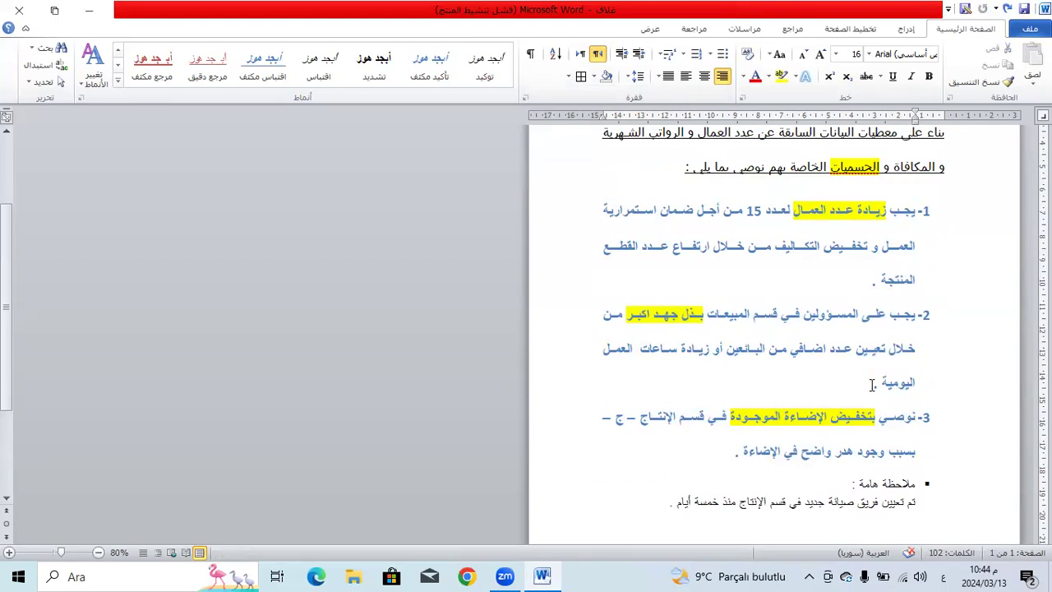
scroll(969, 294, down, 5)
scroll(864, 305, up, 8)
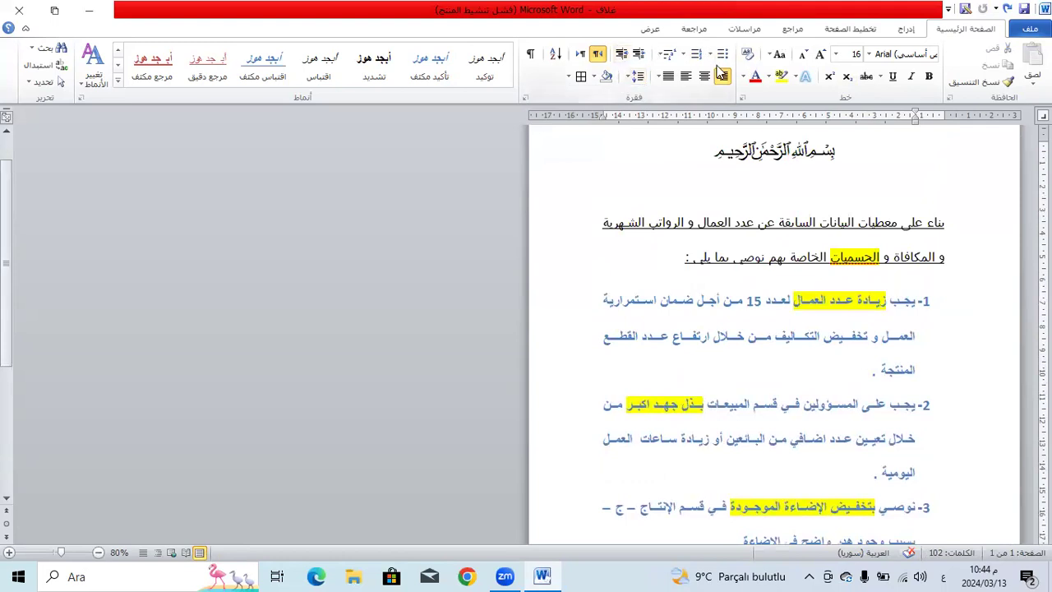
Insert the "لغز" cover page before the recommendations and enter 2024 in its year field.
click(907, 30)
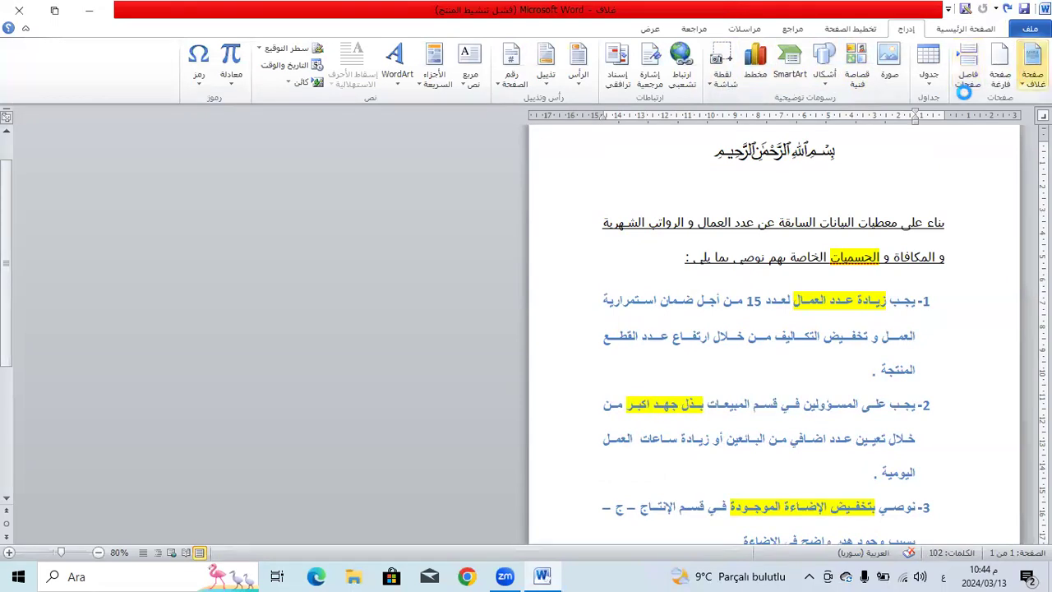
click(1032, 66)
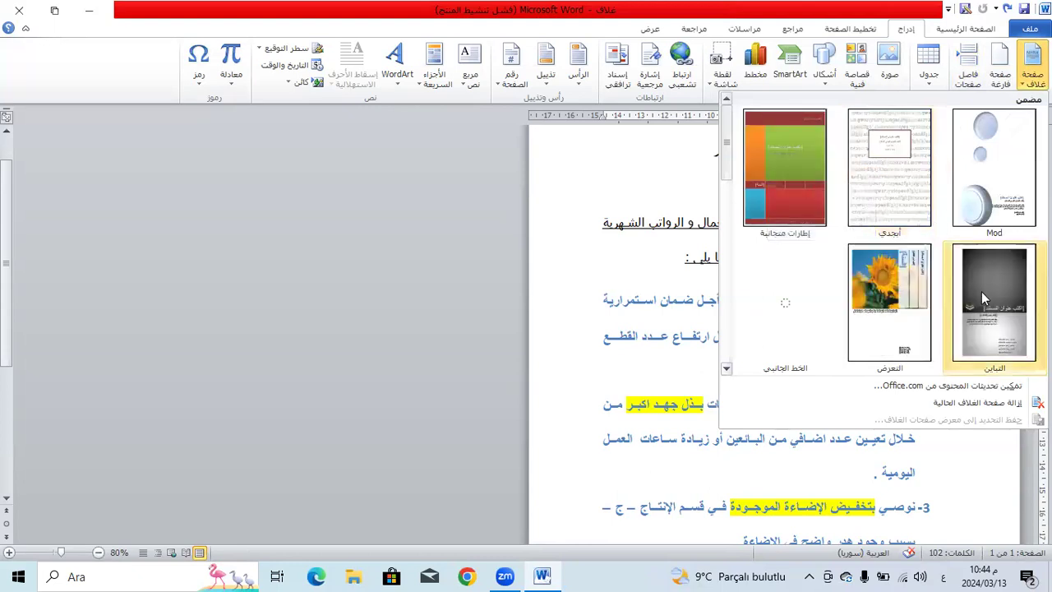
scroll(882, 279, down, 3)
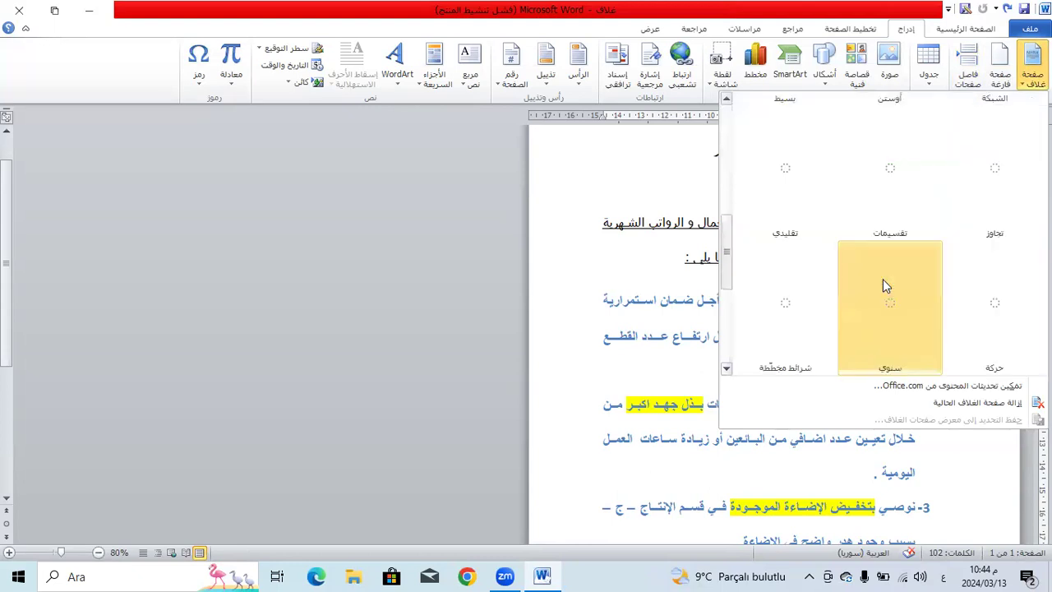
scroll(882, 284, up, 3)
scroll(884, 284, down, 3)
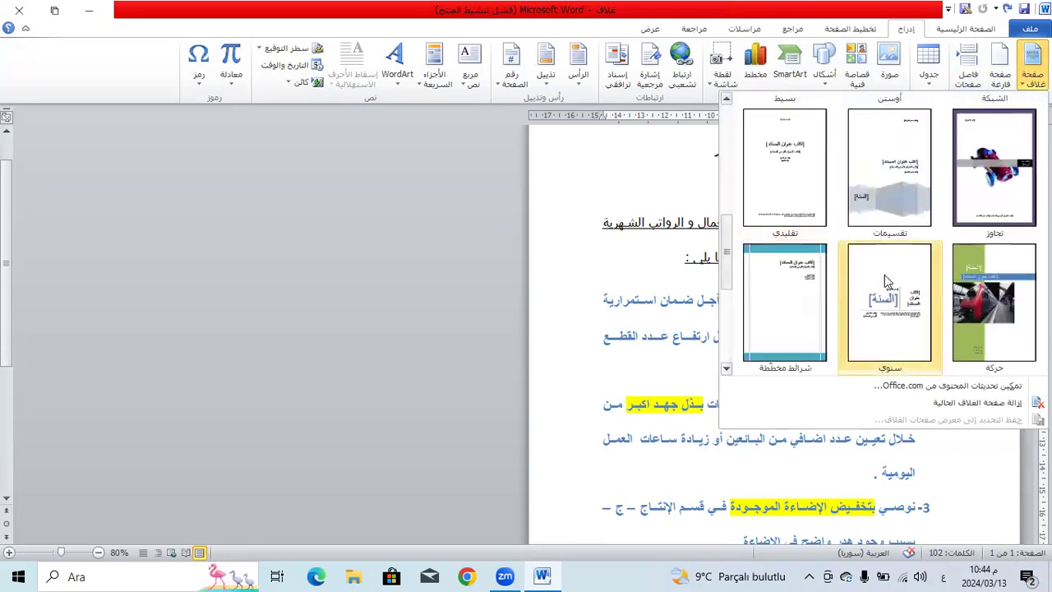
scroll(884, 274, down, 3)
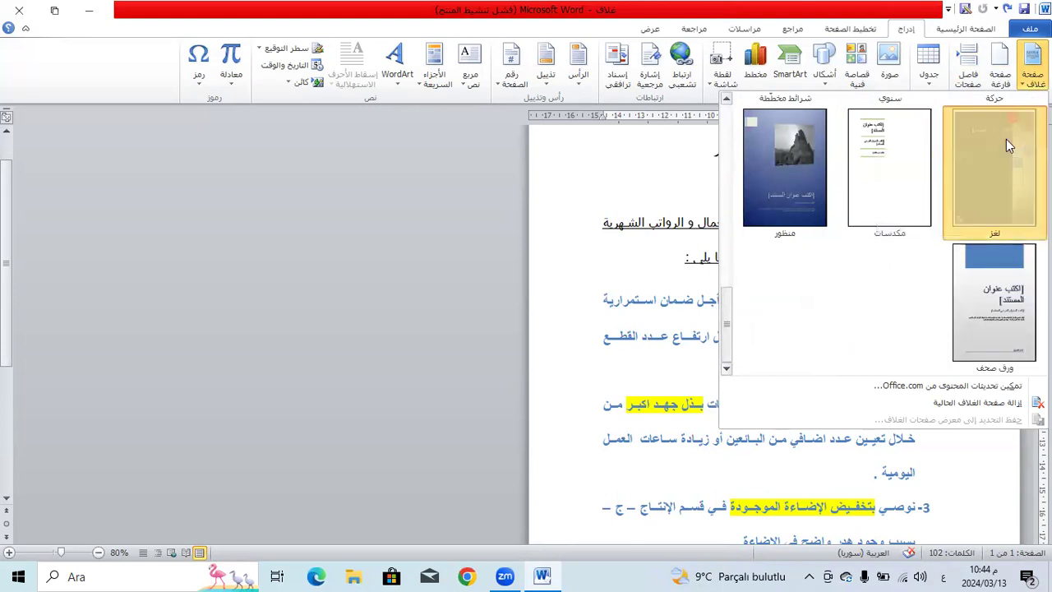
key(Escape)
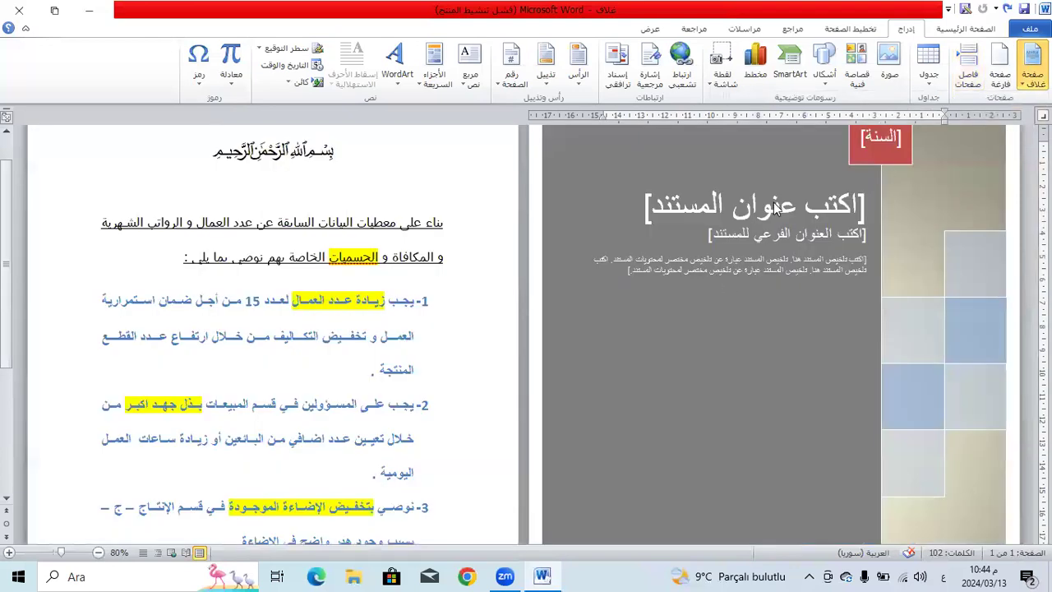
click(881, 136)
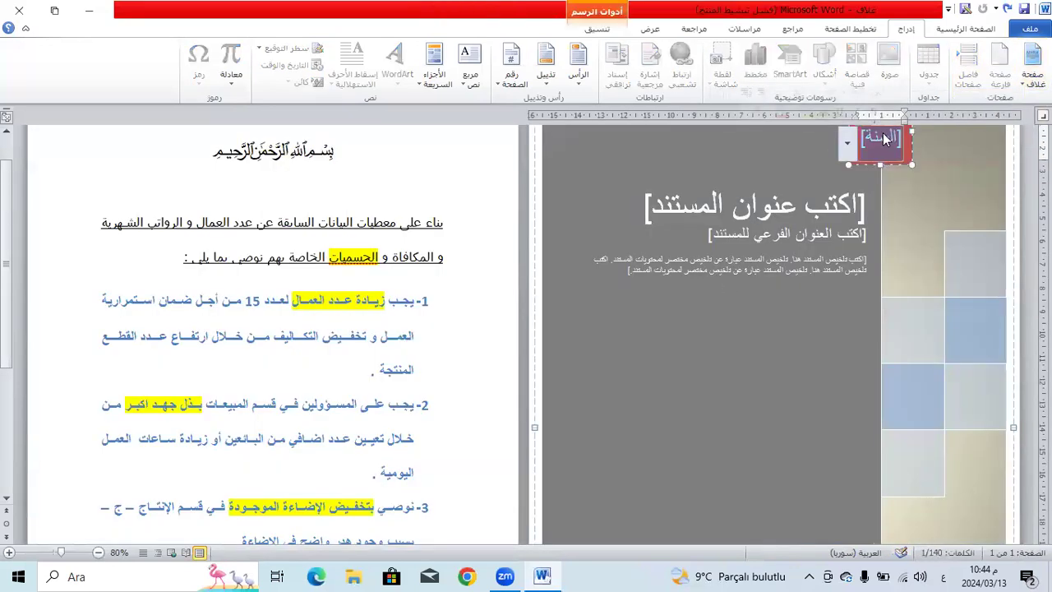
text(2024)
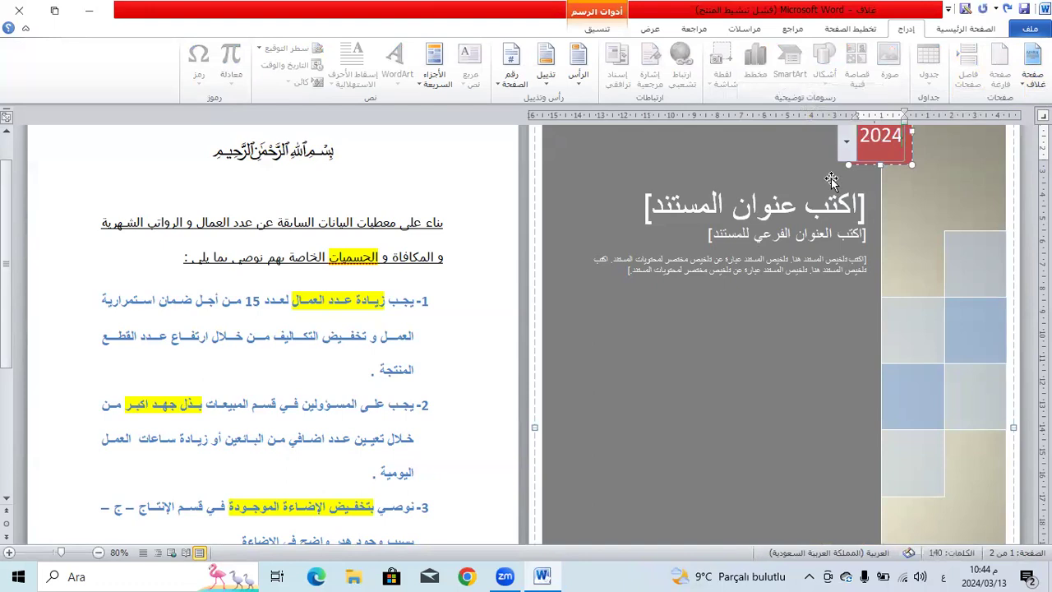
Enter "مقترحات قسم الإدارة المالية" as the document title on the cover page.
click(828, 214)
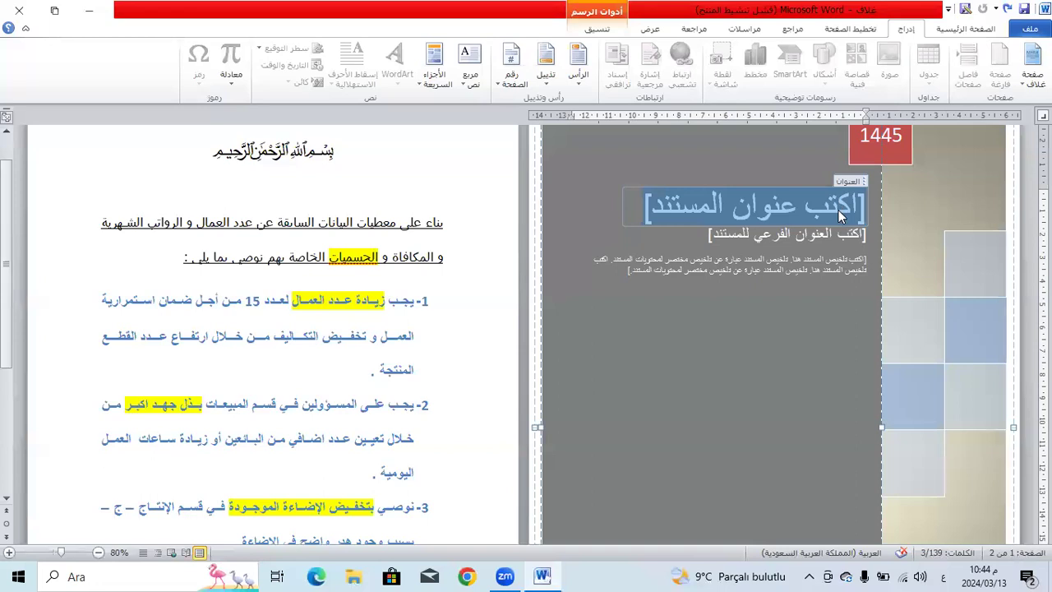
text(ن)
key(BackSpace)
click(840, 232)
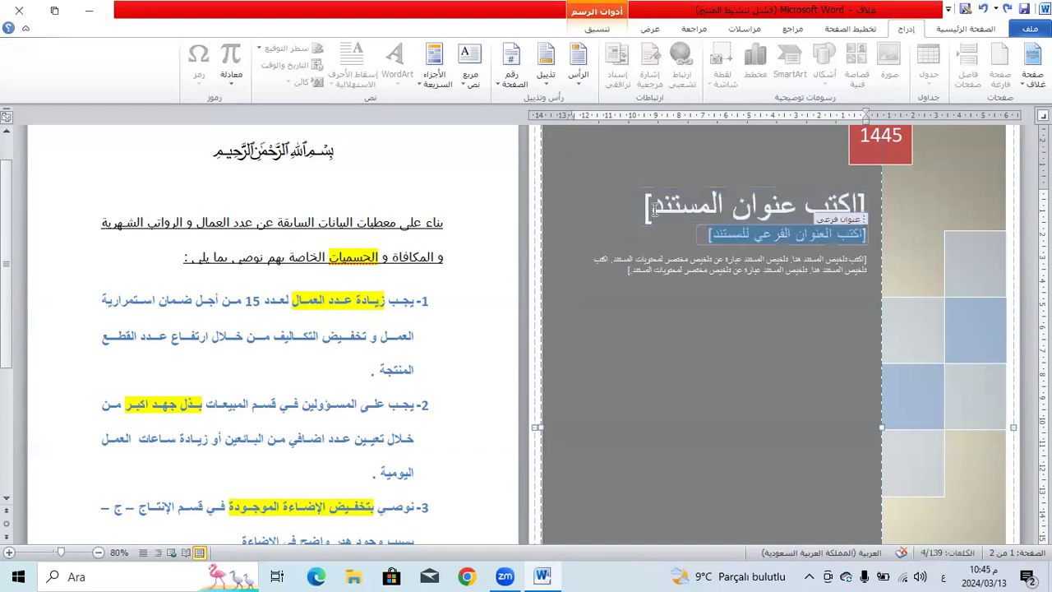
click(723, 205)
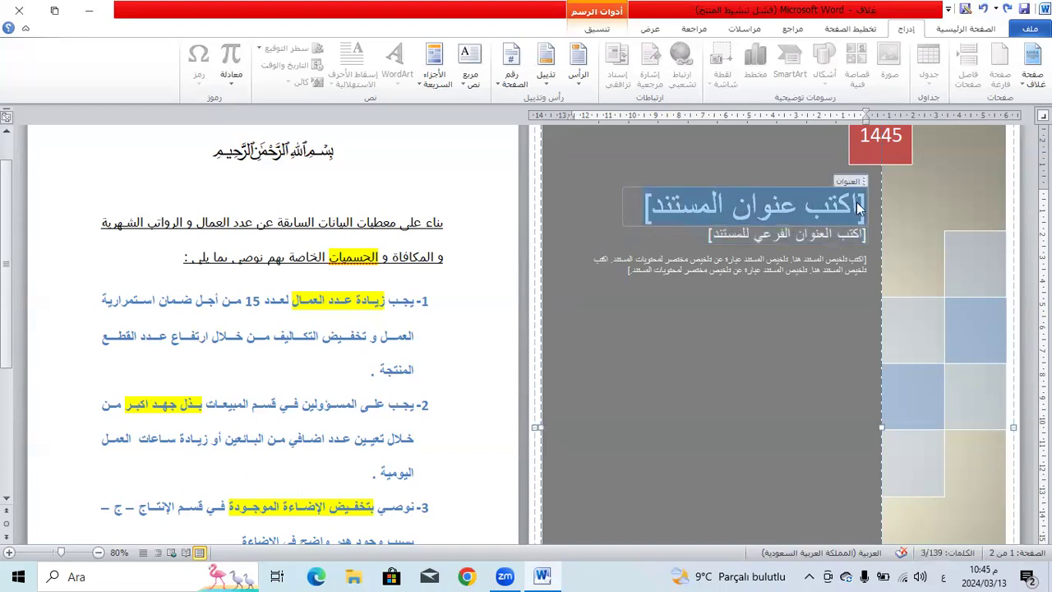
text(ي)
key(BackSpace)
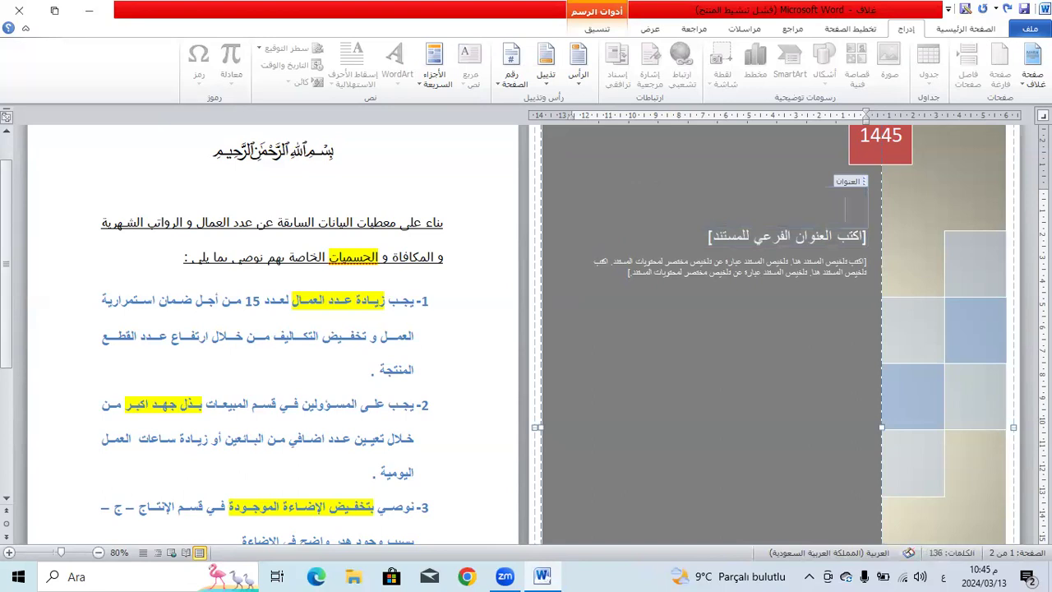
text(مقترحات)
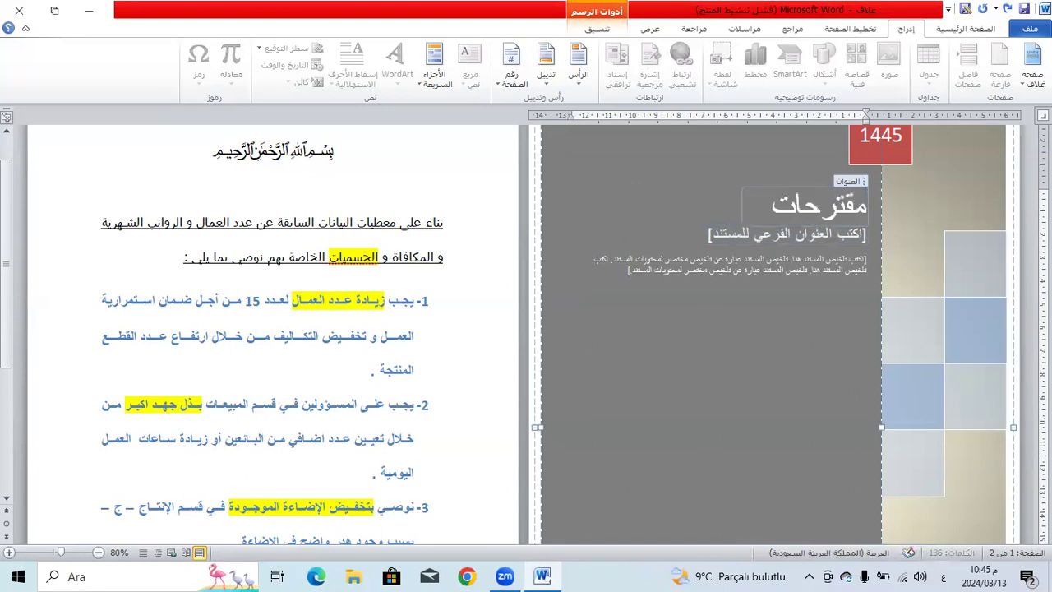
text( قس)
key(BackSpace)
text(سم)
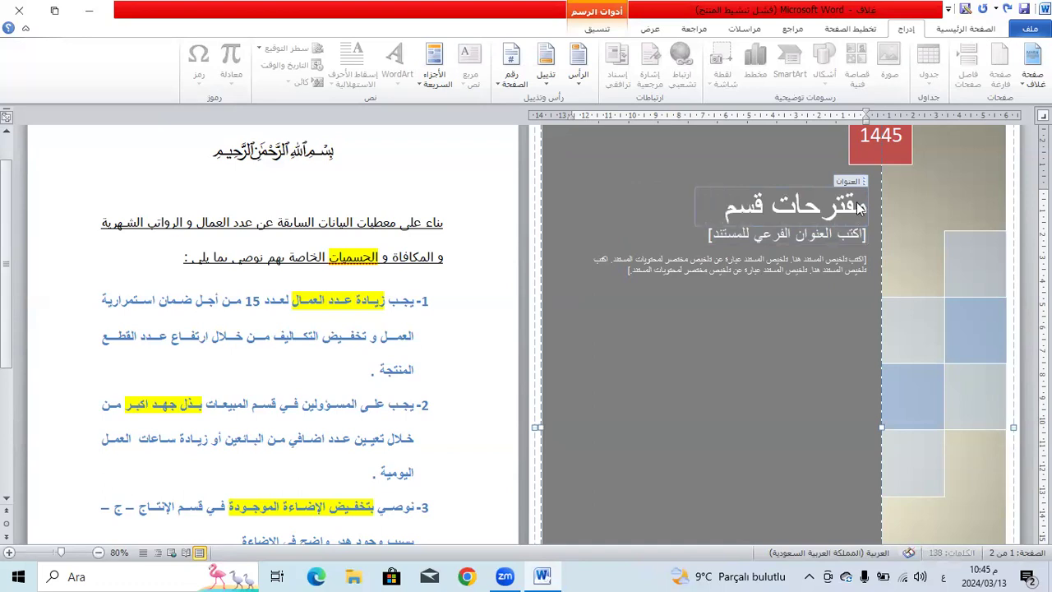
text( الإدارة المالية)
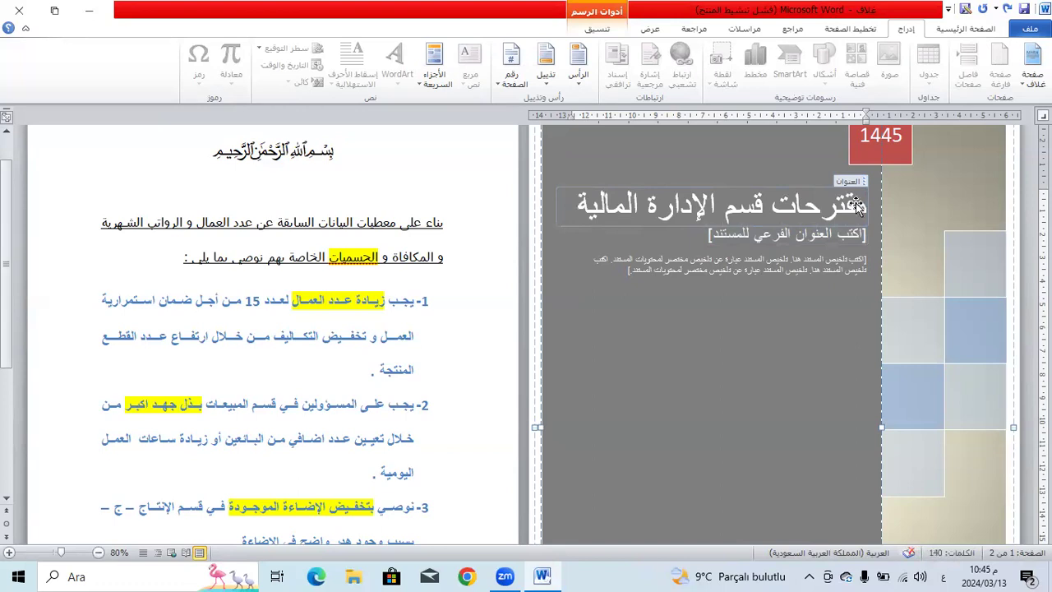
Replace the words after "مقترحات" in the cover title with "تطوير الإنتاج".
double_click(730, 201)
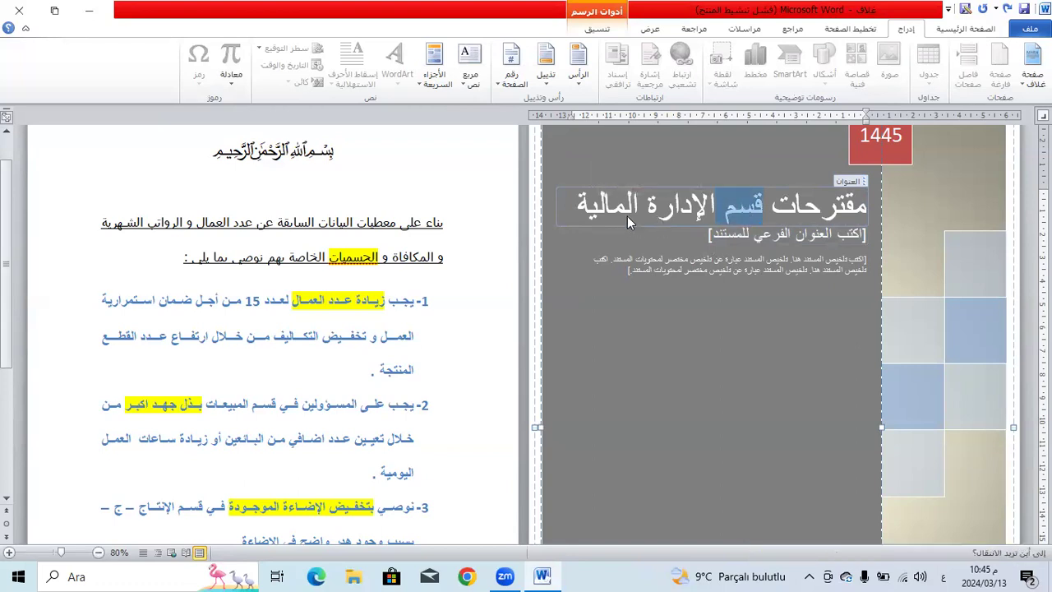
drag(604, 200, 578, 205)
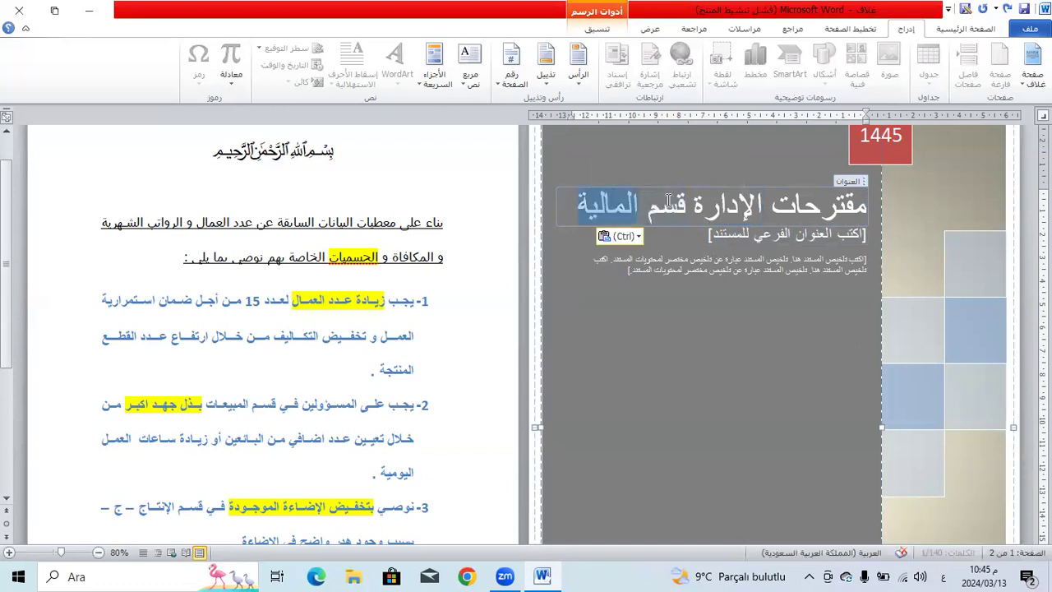
click(577, 205)
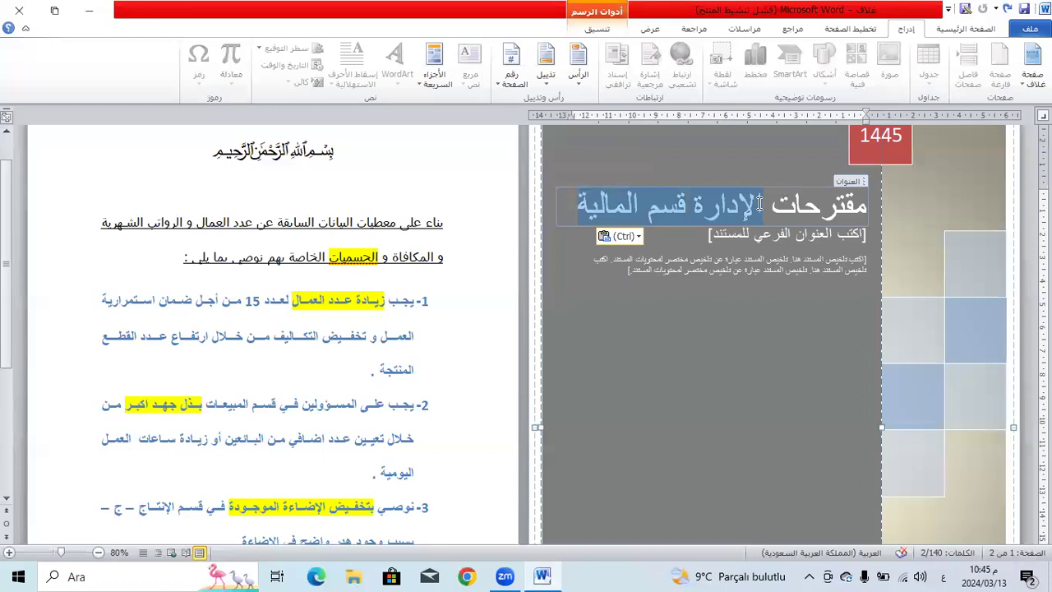
text(تطوير الإنتاج)
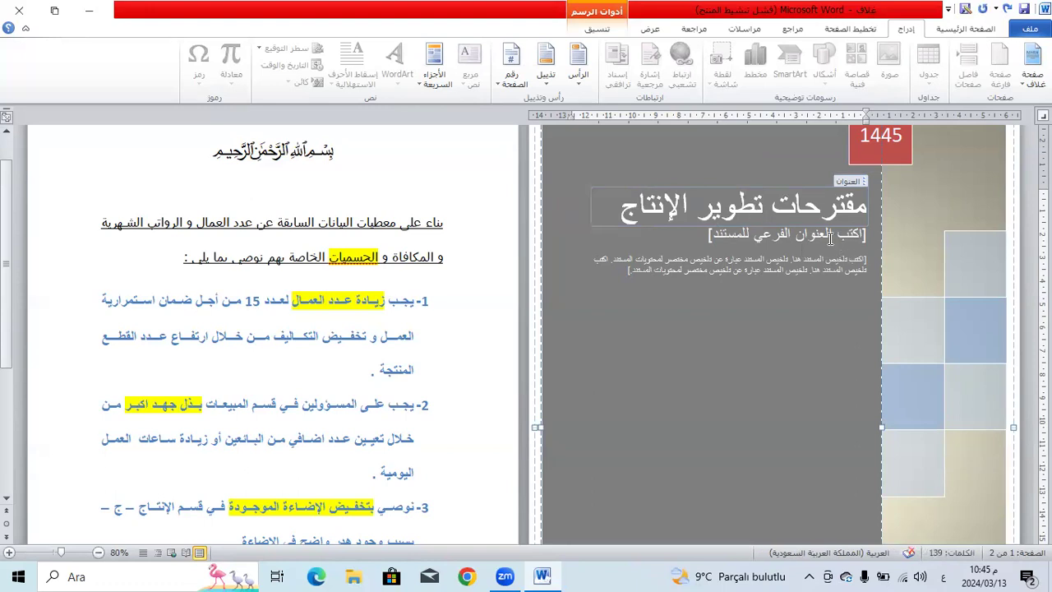
Enter "قسم الإدارة المالية" as the subtitle on the cover page.
click(830, 238)
text(فسيم)
key(BackSpace)
key(BackSpace)
text(م الإجارة)
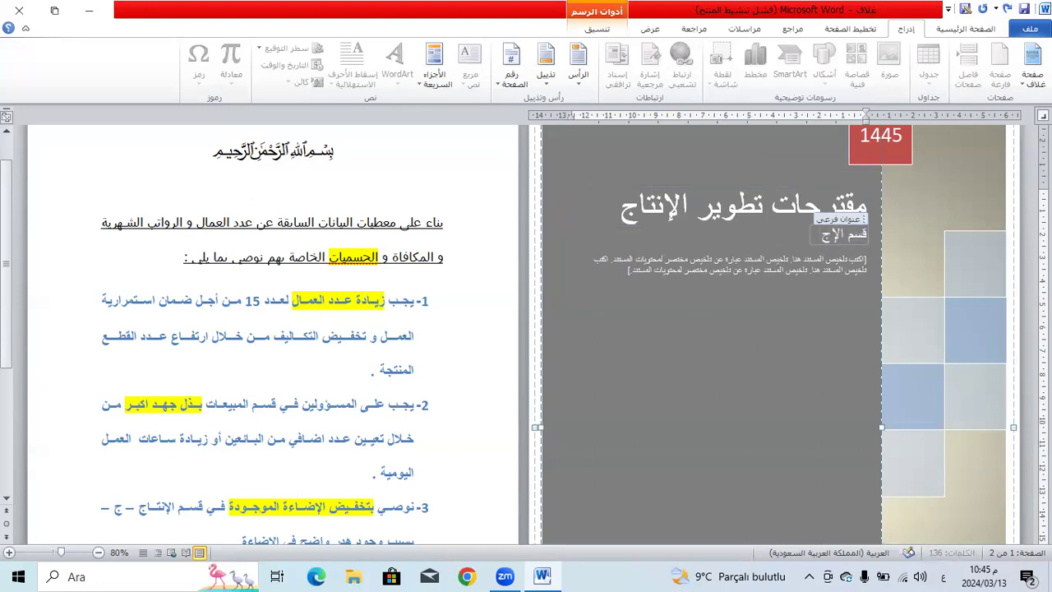
key(BackSpace)
key(BackSpace)
text(دارة ال)
text(ساب)
text(ل)
text(ية)
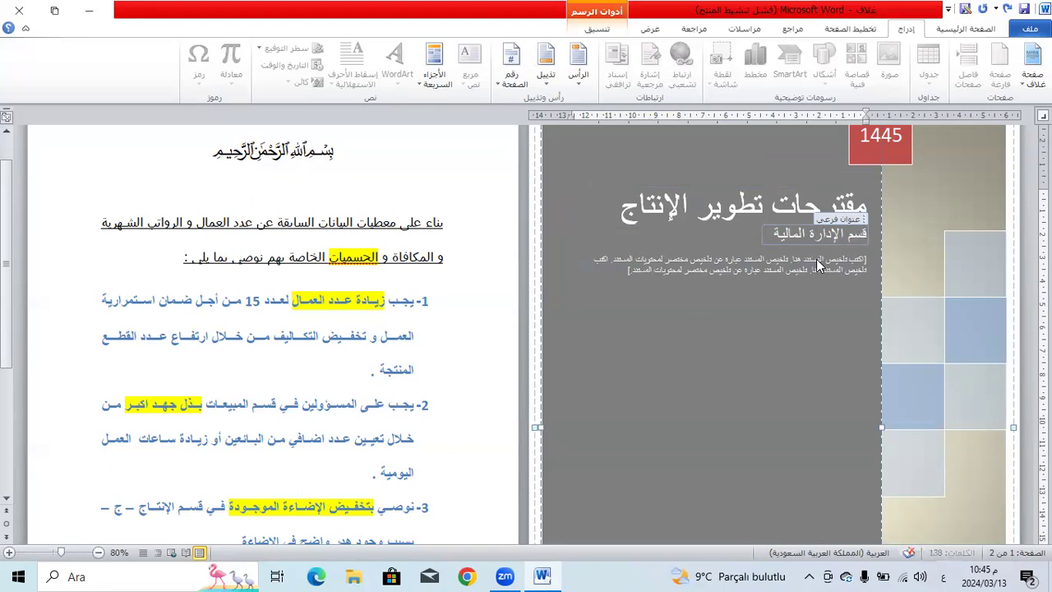
Fill in the cover page abstract with "تم إعداد التقرير من خلال مشاركة قسم الإدارة المالية مع قسم الإنتاج و قسم المبيعات و قسم الصيانة".
click(818, 265)
text(م إعداد)
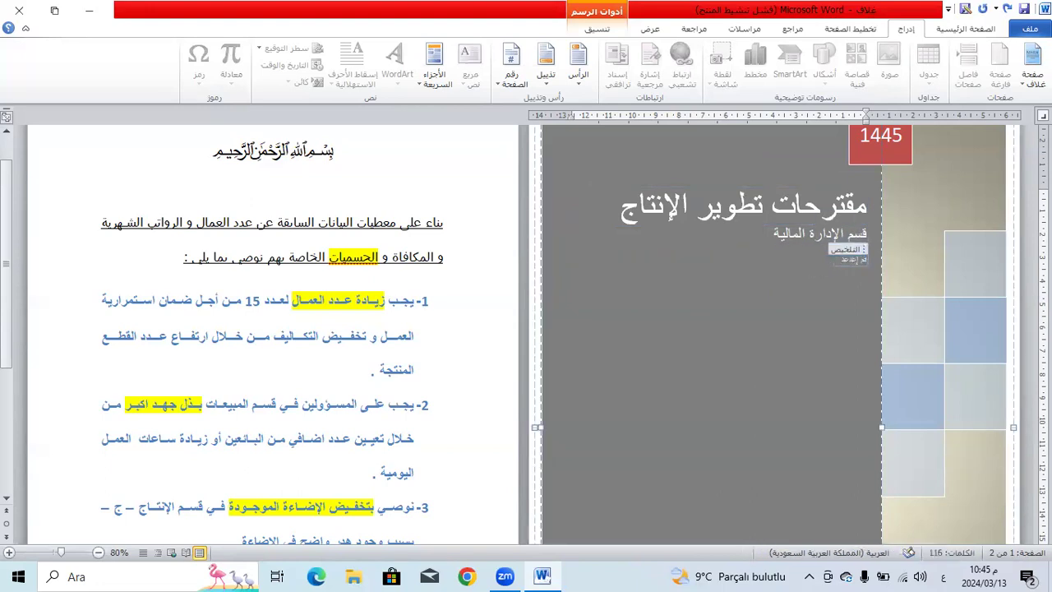
key(BackSpace)
text(اركة)
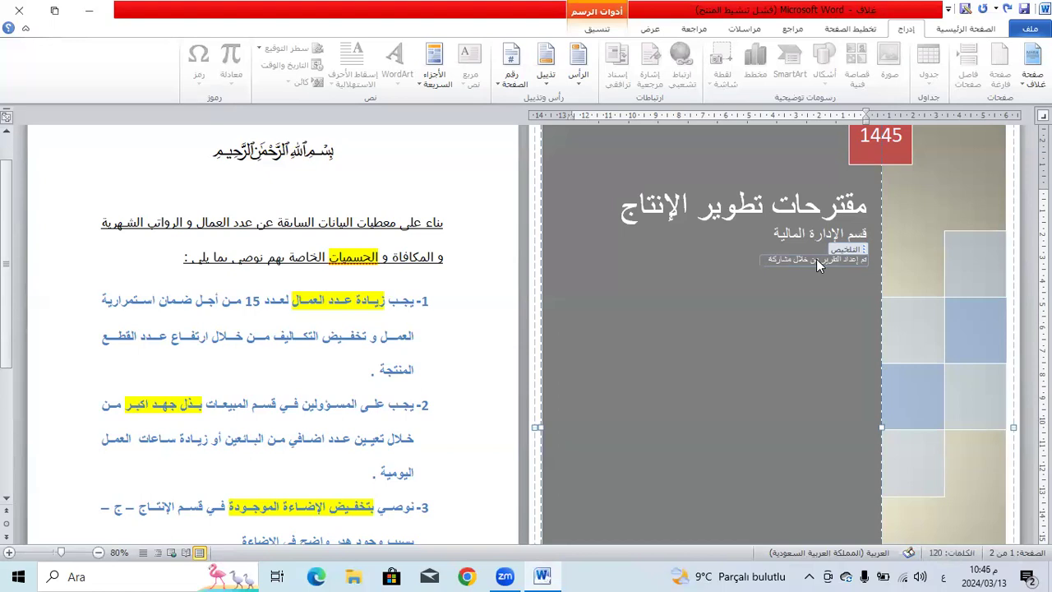
text( قسم الإدارة المالية مع)
text( و)
text(سم الإنتاج)
text( ب)
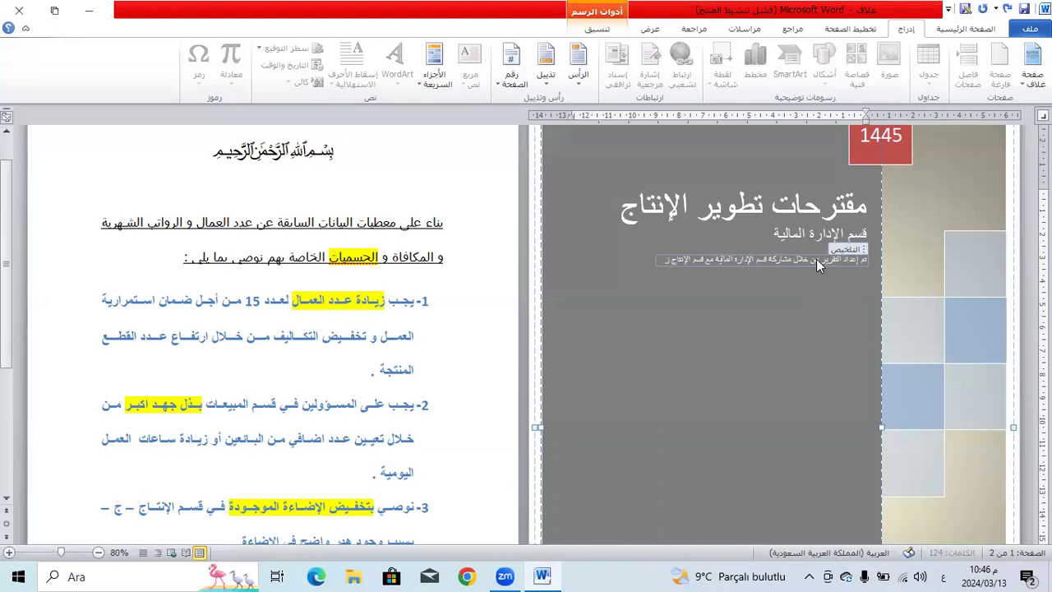
text(هدف )
text( من)
text( سي)
text(نةانة)
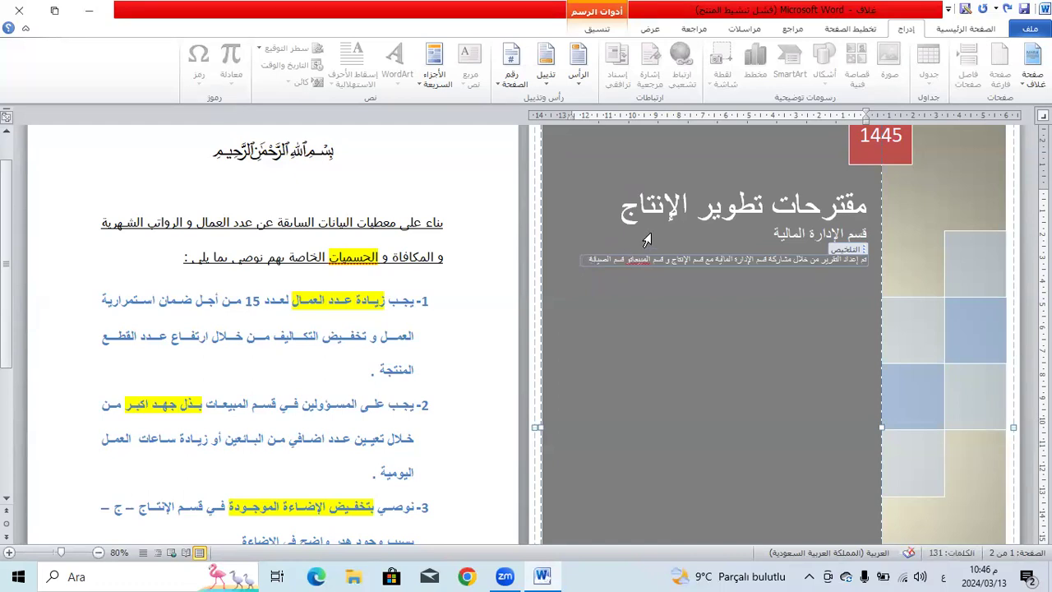
text(و)
click(670, 318)
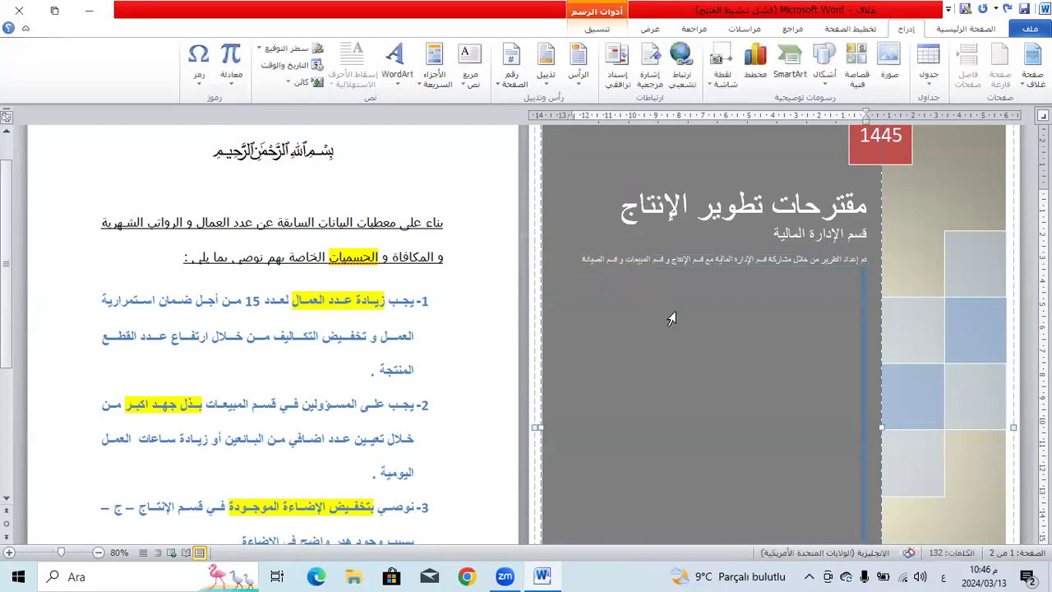
Enter "ARCYON 2024" as the company name on the cover page using the Latin keyboard layout.
scroll(670, 318, down, 5)
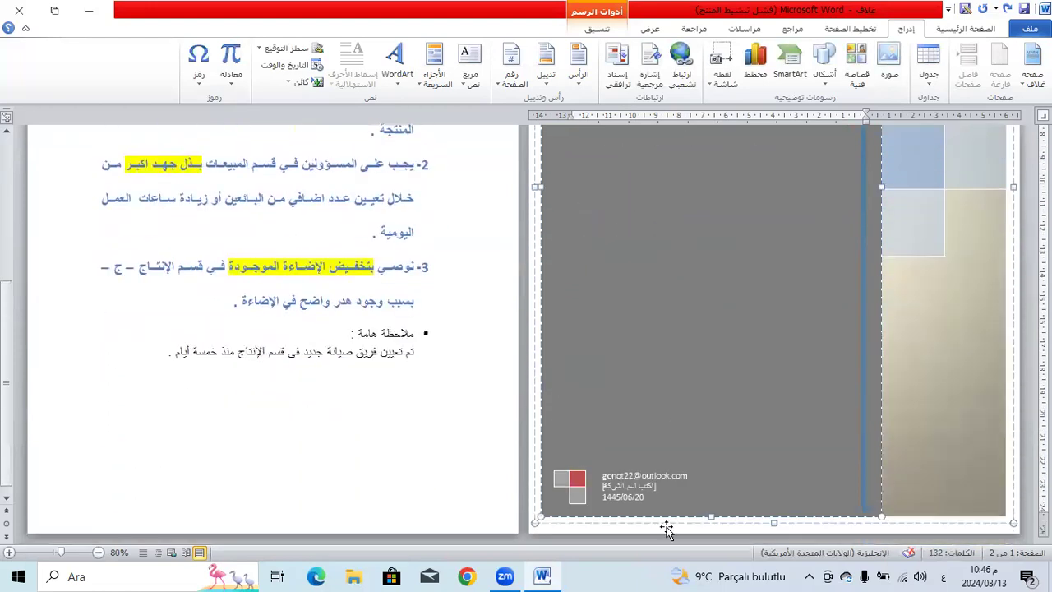
click(617, 485)
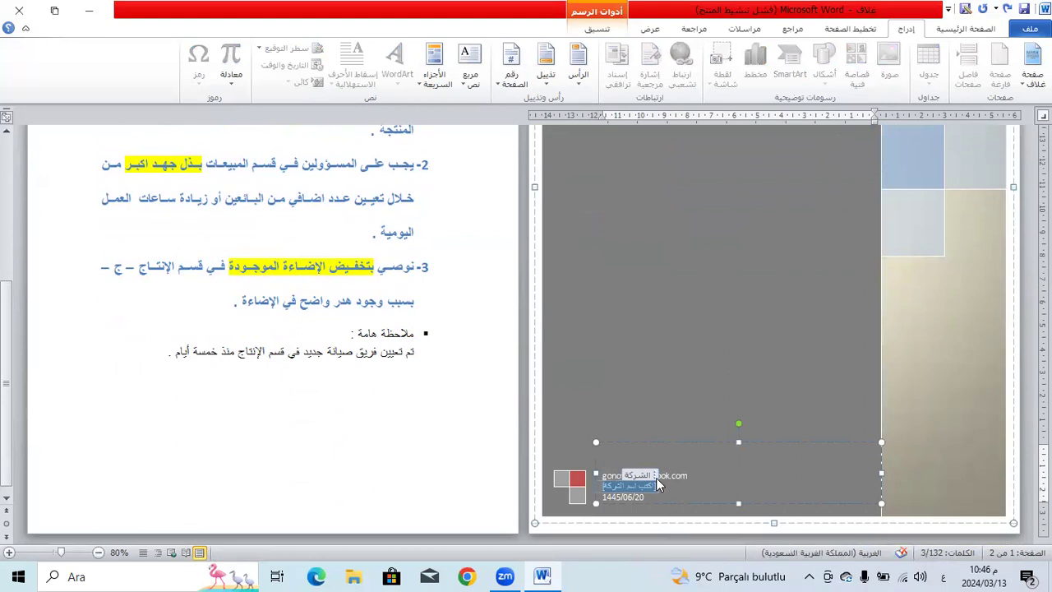
text(نو)
key(BackSpace)
key(BackSpace)
key(alt+shift)
text(Al)
text(CYON 2)
text(024)
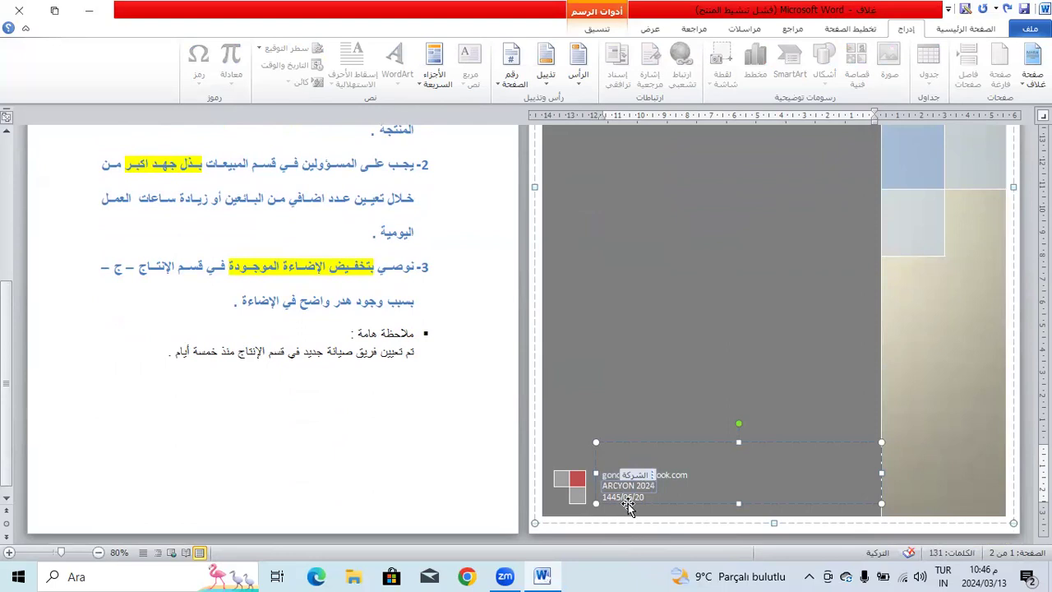
key(alt+shift)
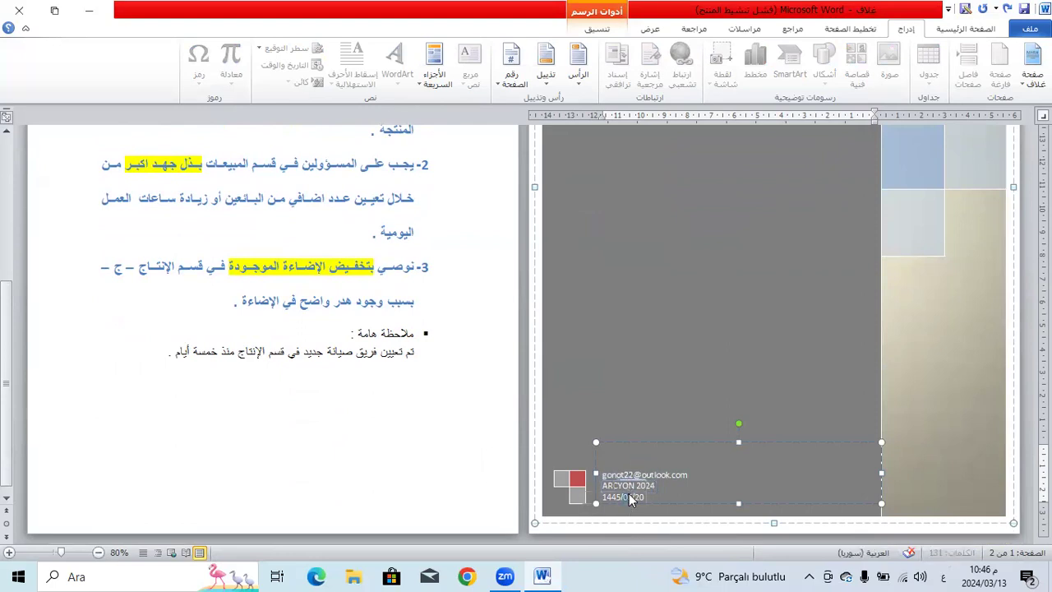
Change the date under the company name on the cover page to 2024/03/13.
click(630, 499)
double_click(609, 496)
text(2024/)
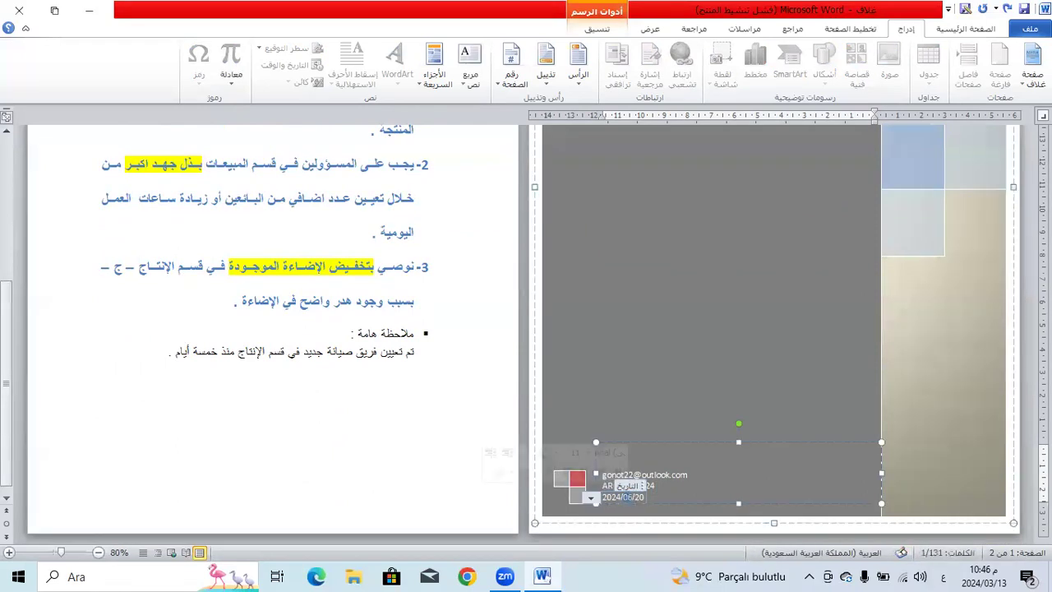
text(03)
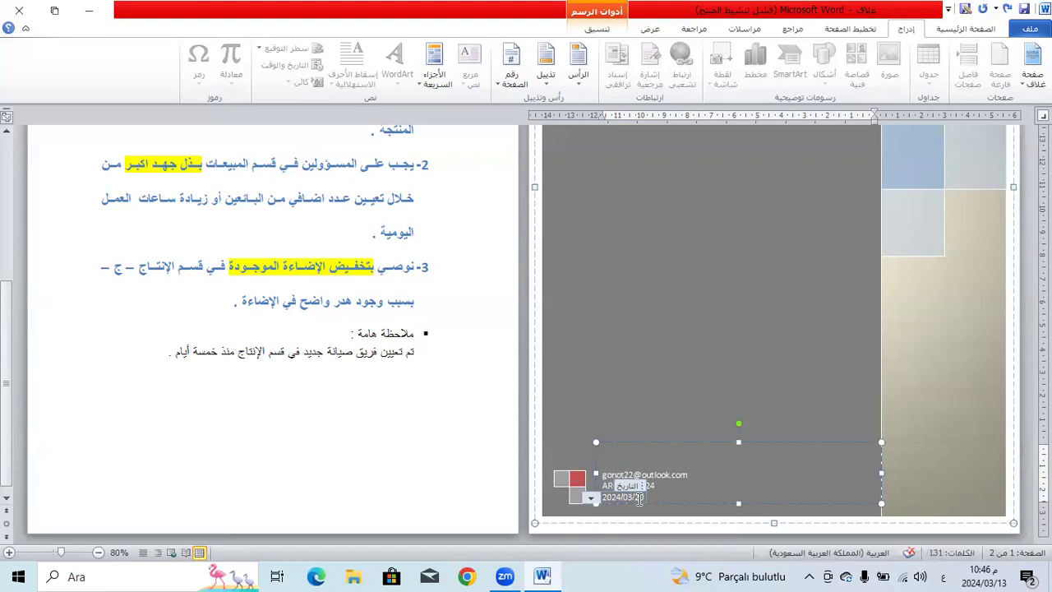
double_click(638, 498)
text(13)
click(703, 360)
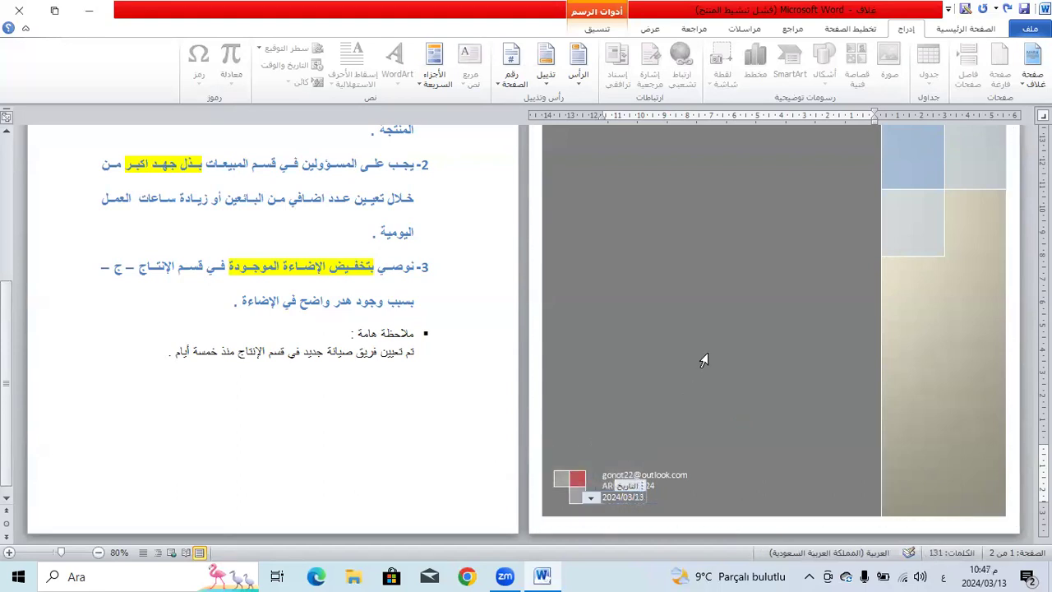
scroll(407, 264, up, 5)
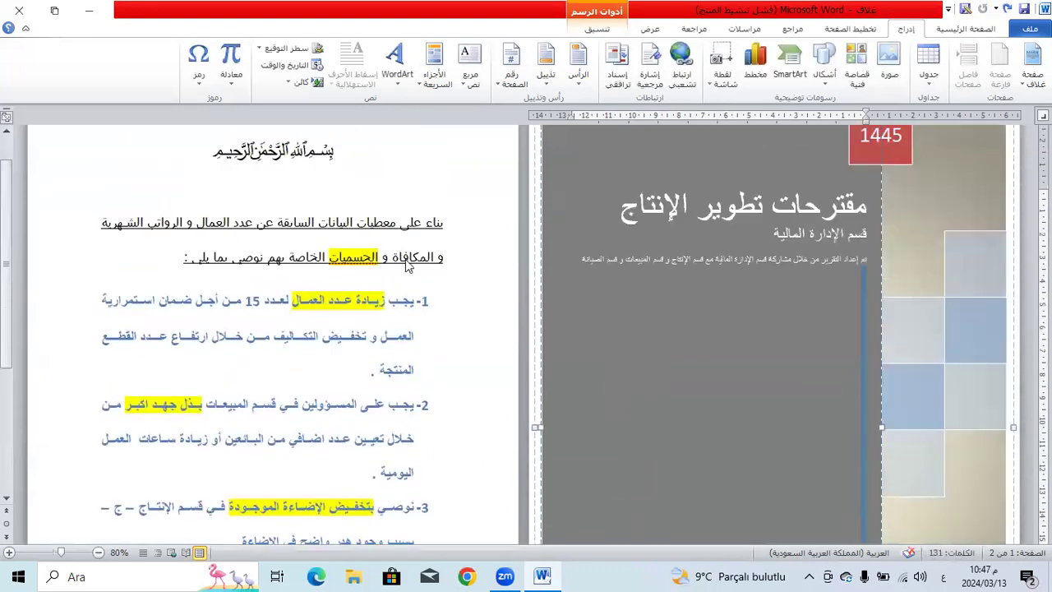
scroll(406, 264, up, 1)
double_click(359, 246)
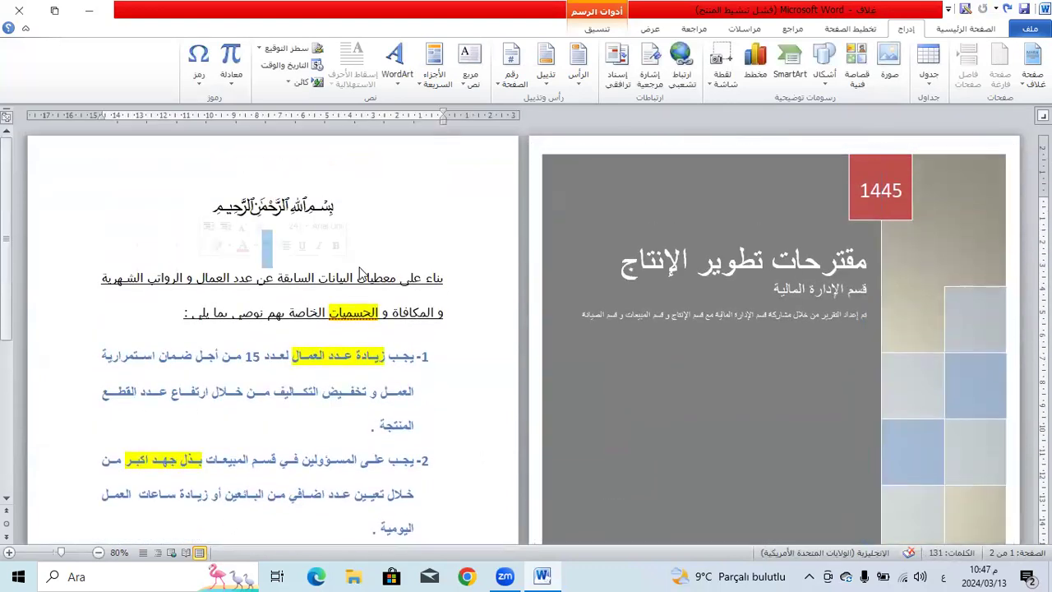
scroll(359, 275, down, 6)
scroll(354, 362, up, 2)
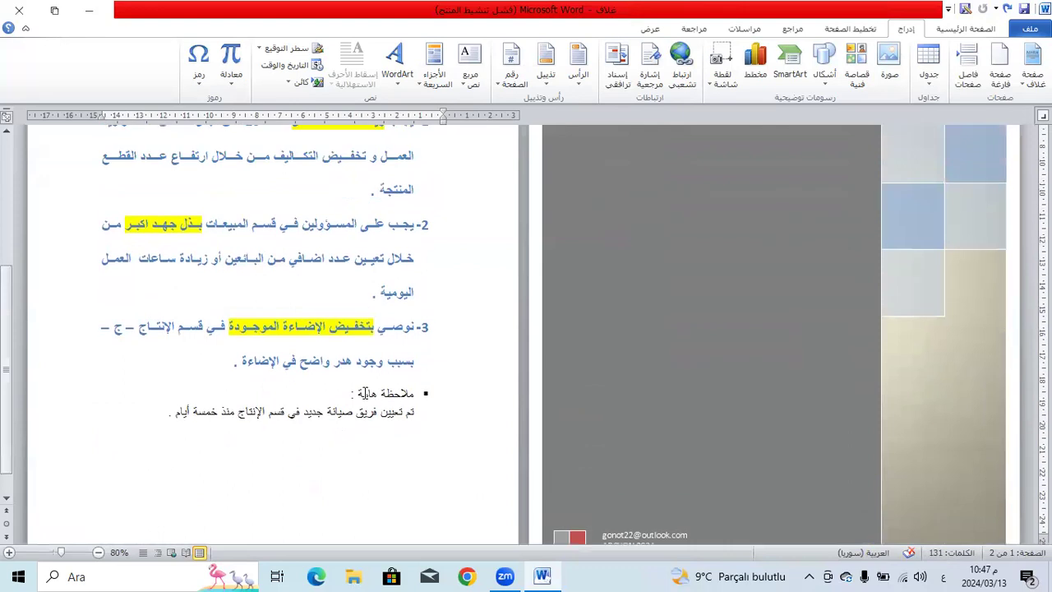
scroll(362, 394, up, 4)
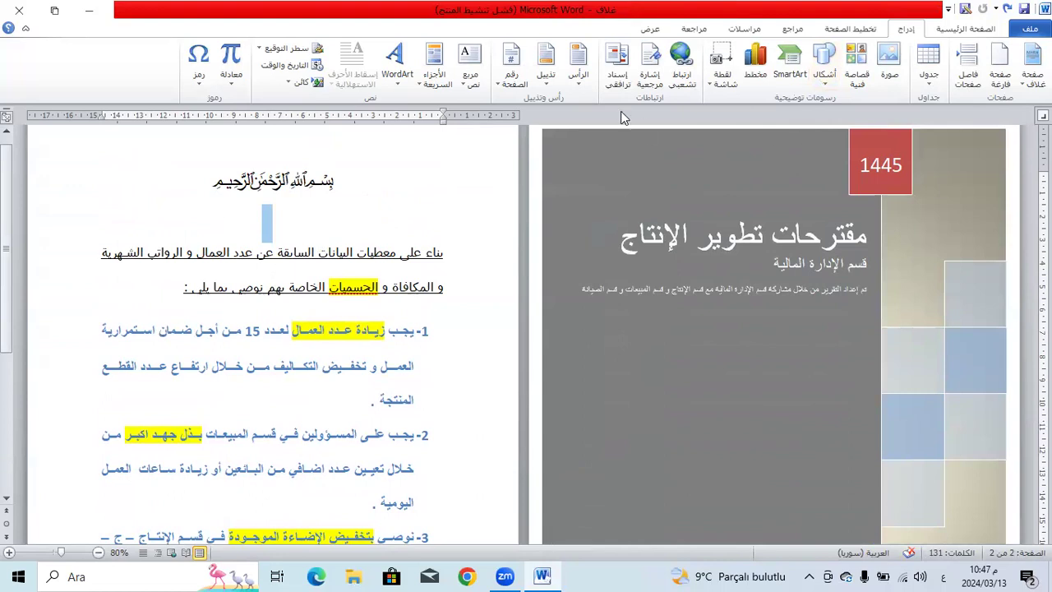
click(850, 29)
scroll(723, 329, down, 6)
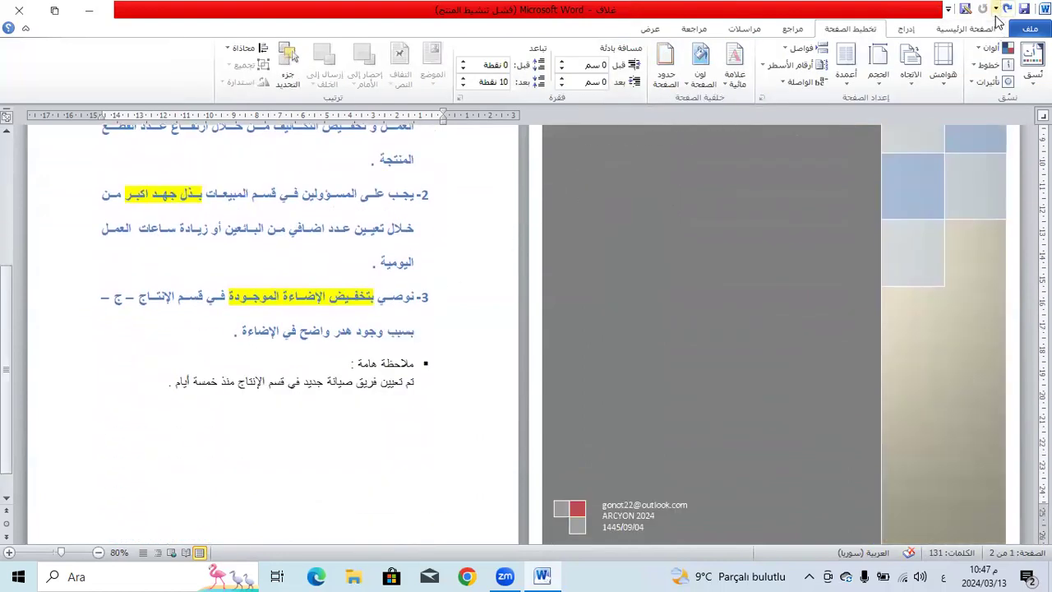
click(967, 29)
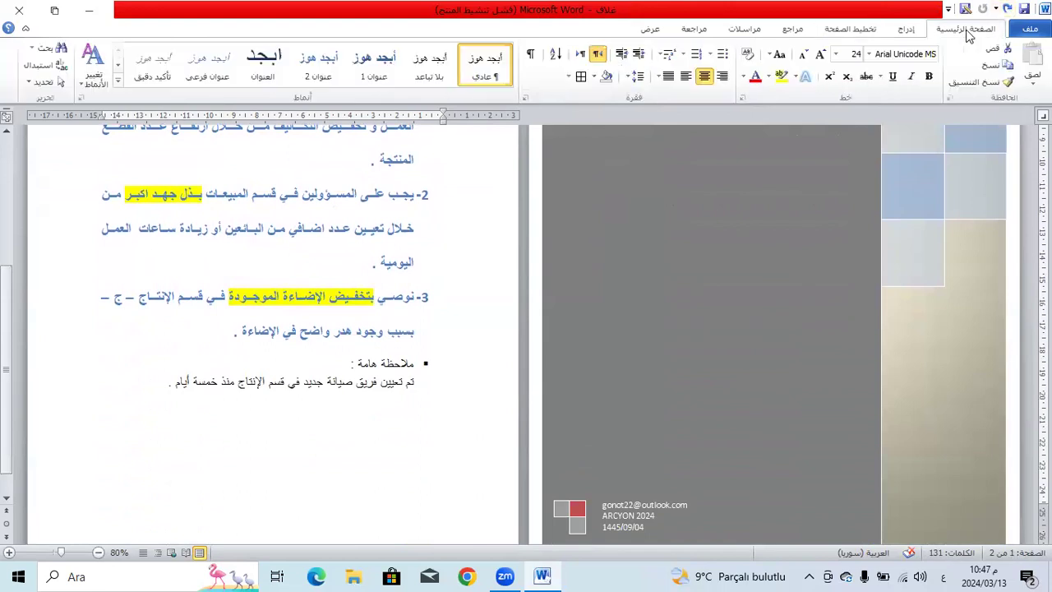
click(914, 33)
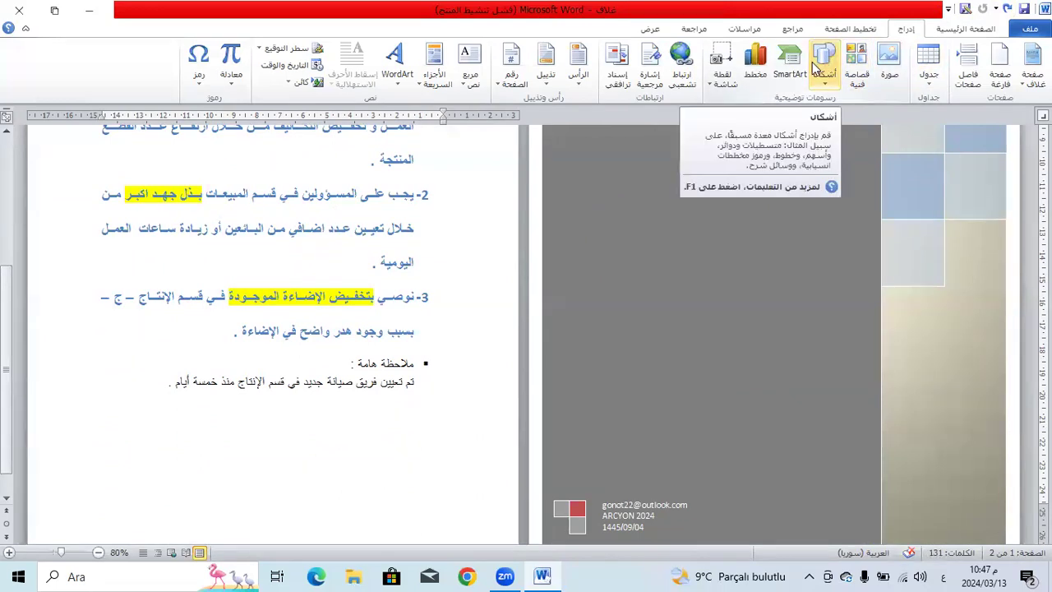
click(790, 64)
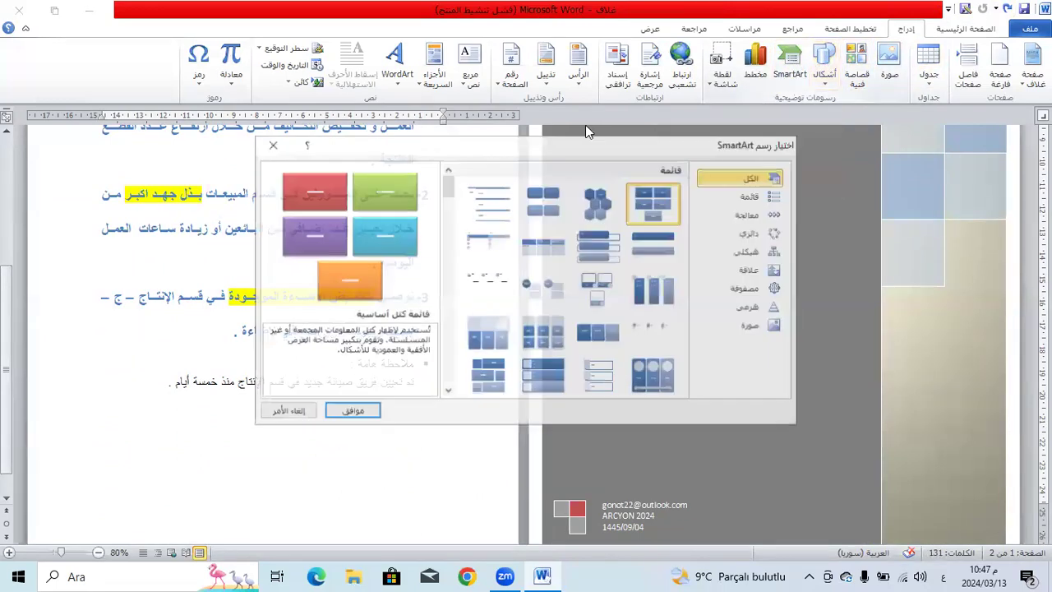
click(292, 416)
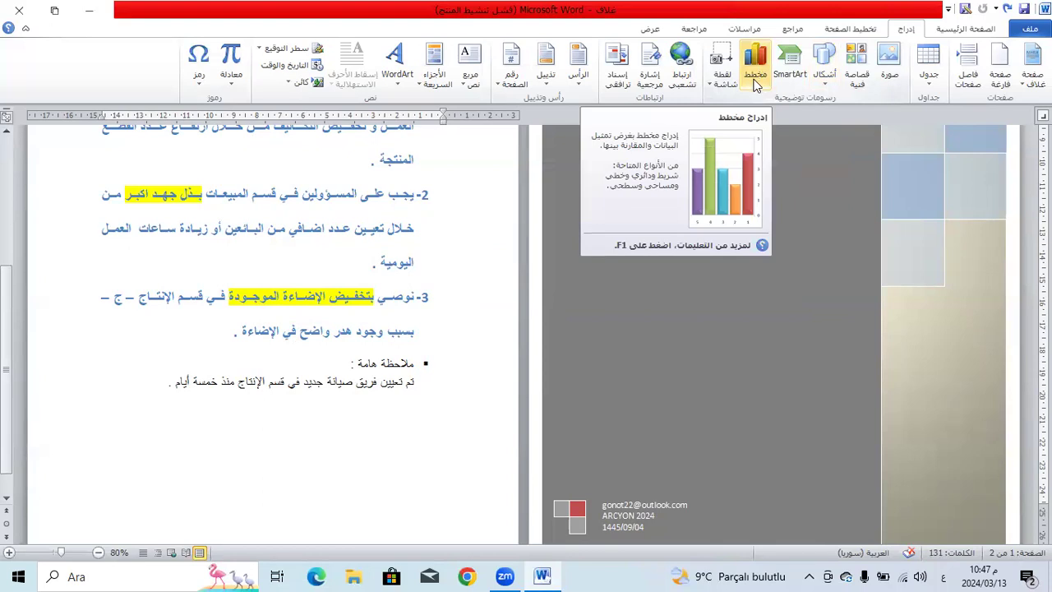
Insert a screen clipping of the desktop wallpaper's Windows logo area into the recommendations page.
click(721, 65)
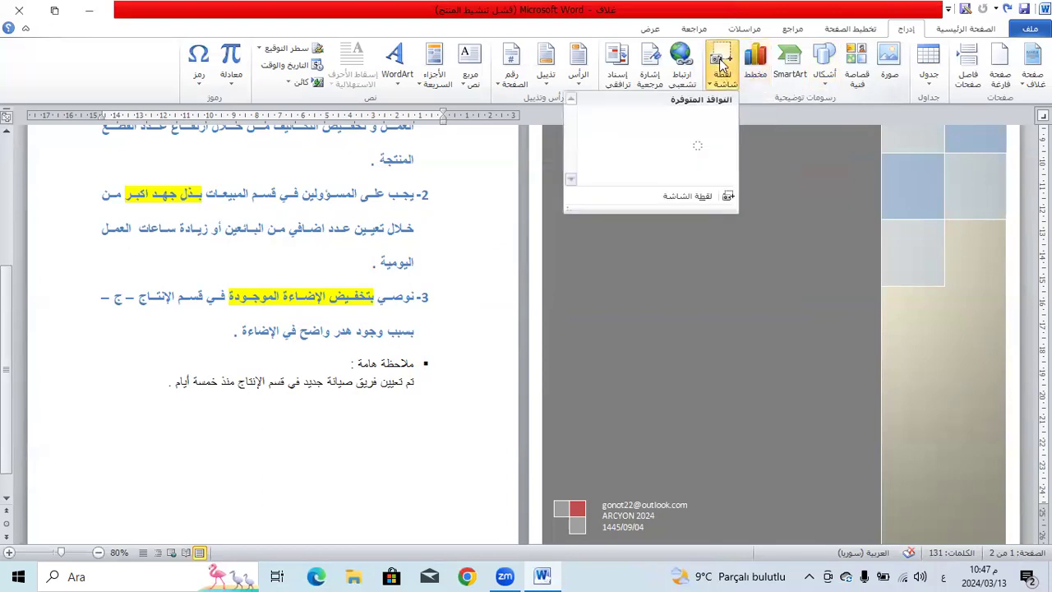
click(664, 111)
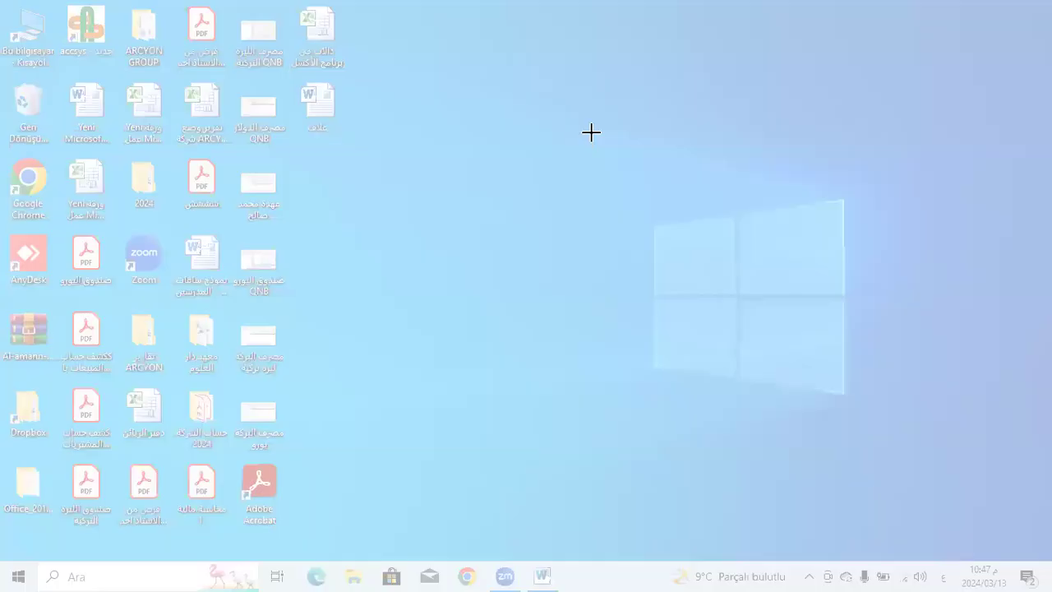
drag(590, 131, 925, 436)
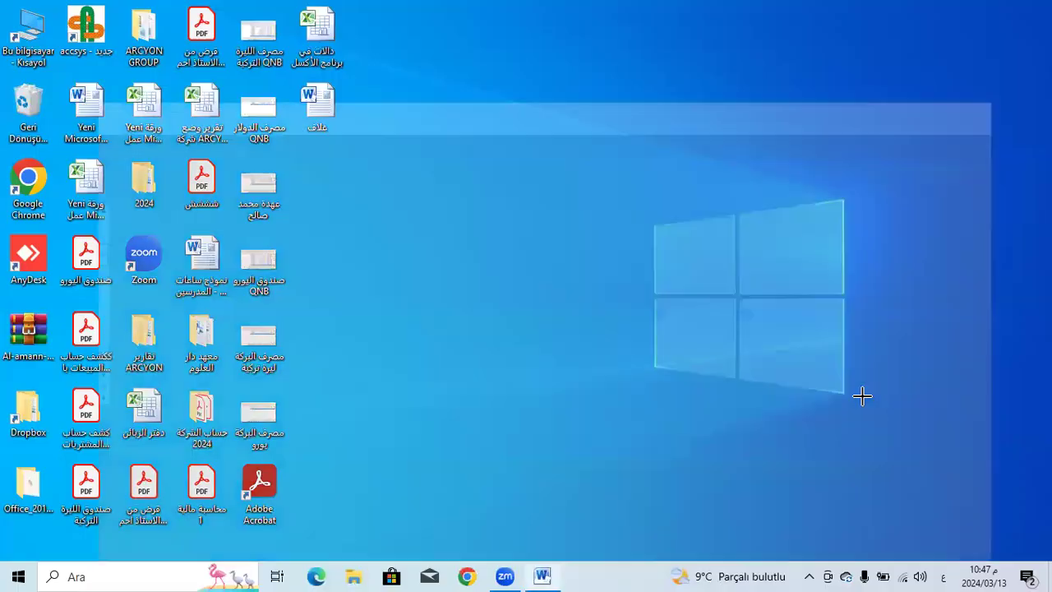
Set the clipped picture's text wrapping to in front of text (أمام النص).
drag(309, 342, 316, 424)
right_click(322, 336)
click(401, 146)
click(321, 66)
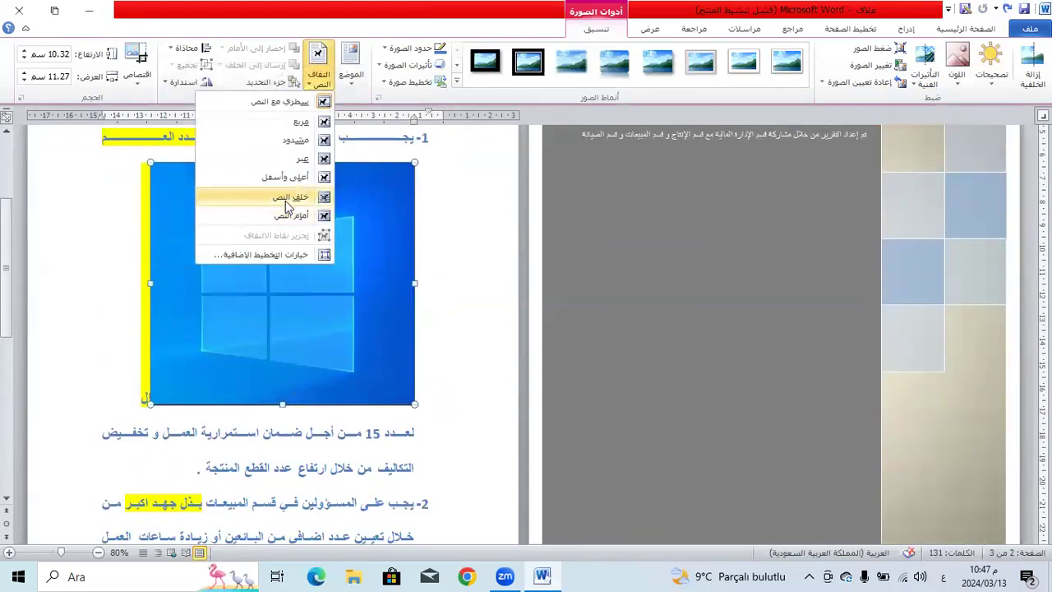
click(301, 220)
scroll(301, 192, down, 2)
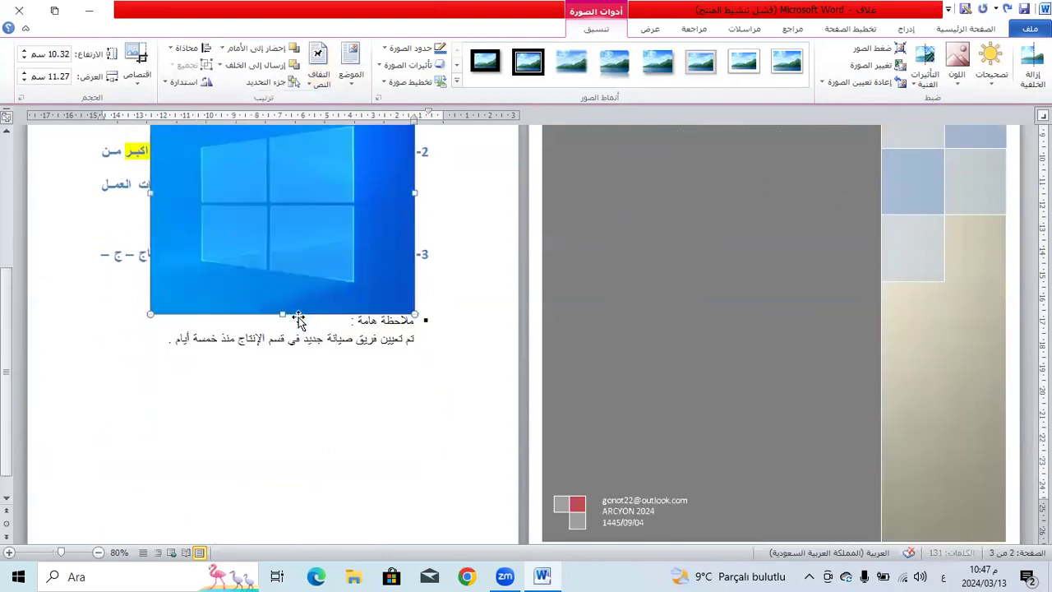
Shrink the picture to about 6.67 cm high by 7.29 cm wide and place it centred below the important note.
drag(303, 309, 311, 387)
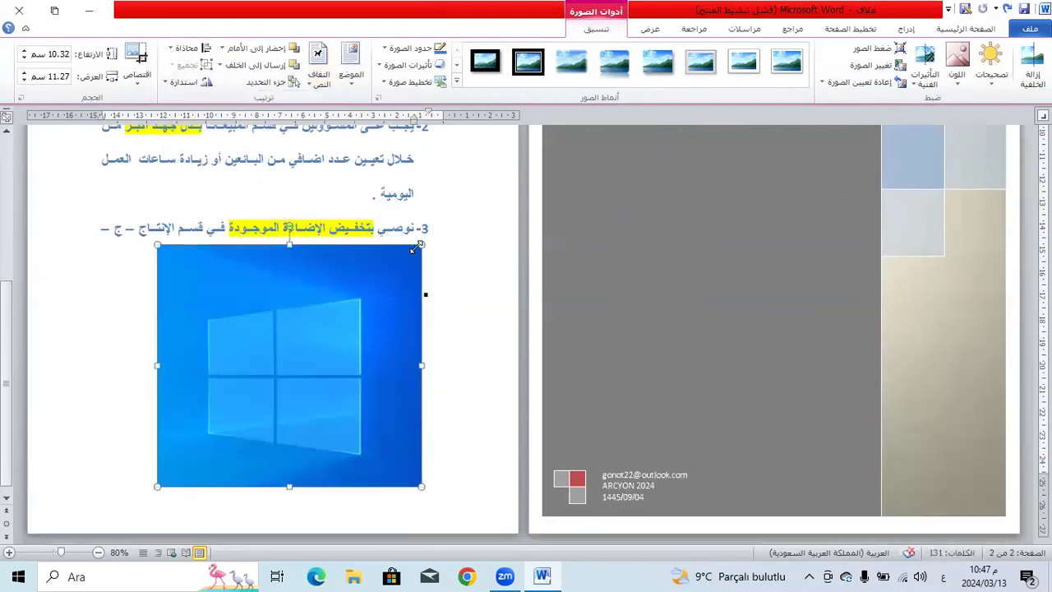
drag(387, 265, 328, 331)
drag(282, 395, 314, 404)
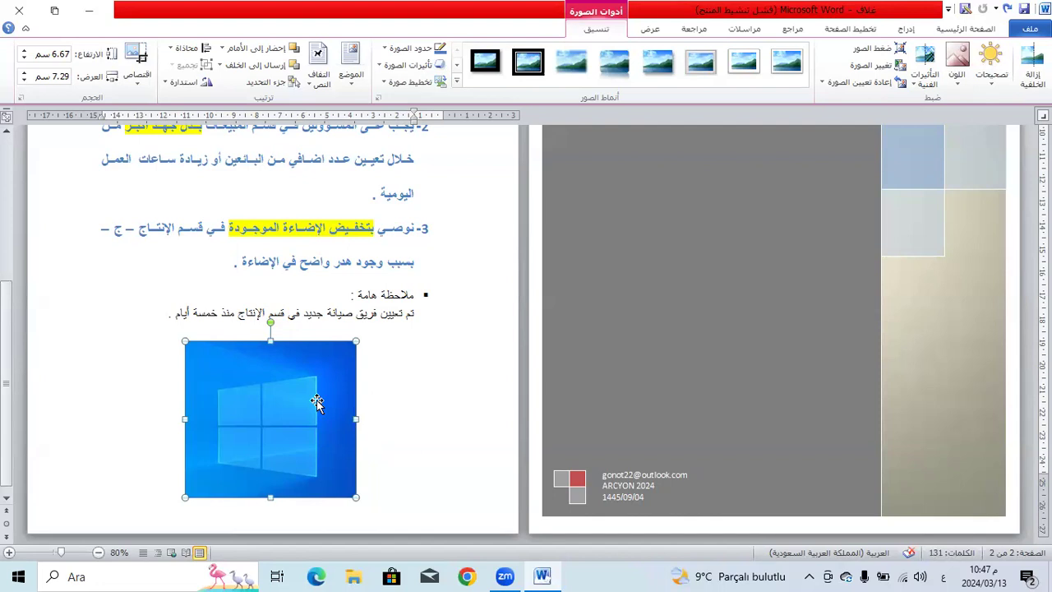
click(451, 357)
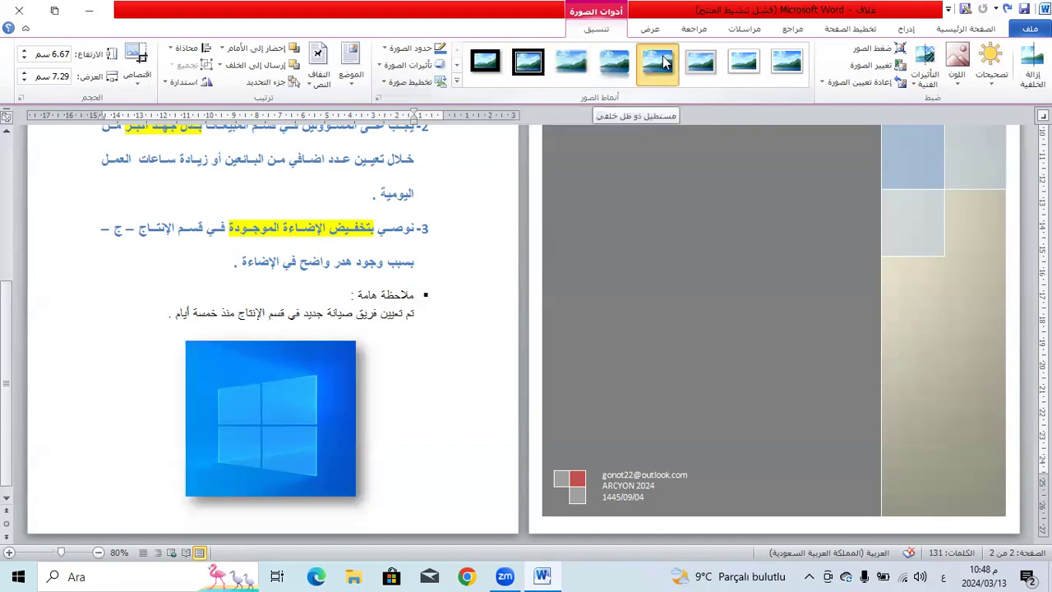
drag(249, 401, 275, 420)
Apply the soft-edged oval picture style to the Windows logo picture.
scroll(277, 419, up, 2)
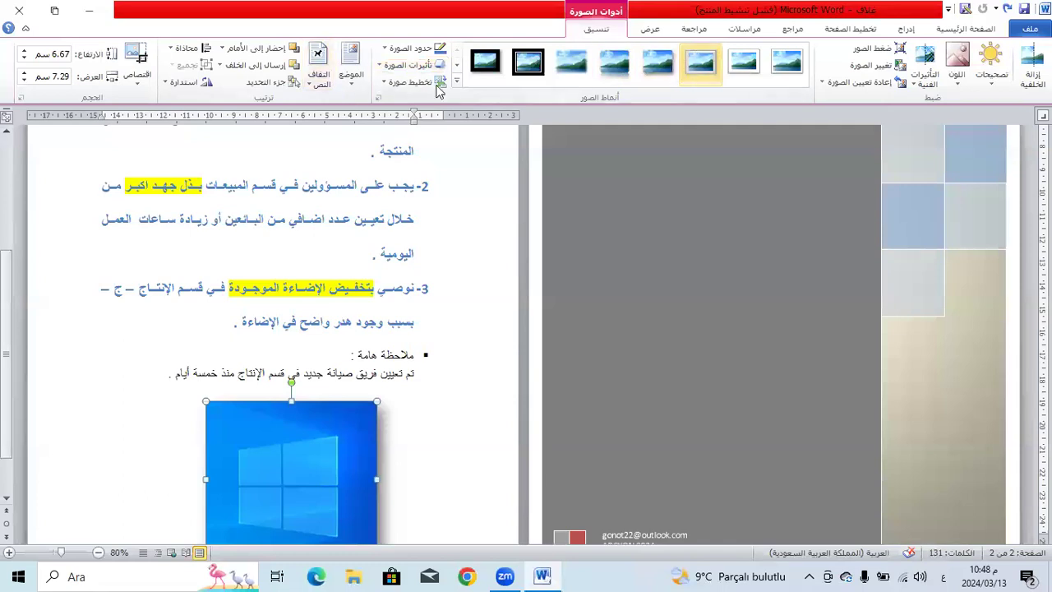
click(456, 80)
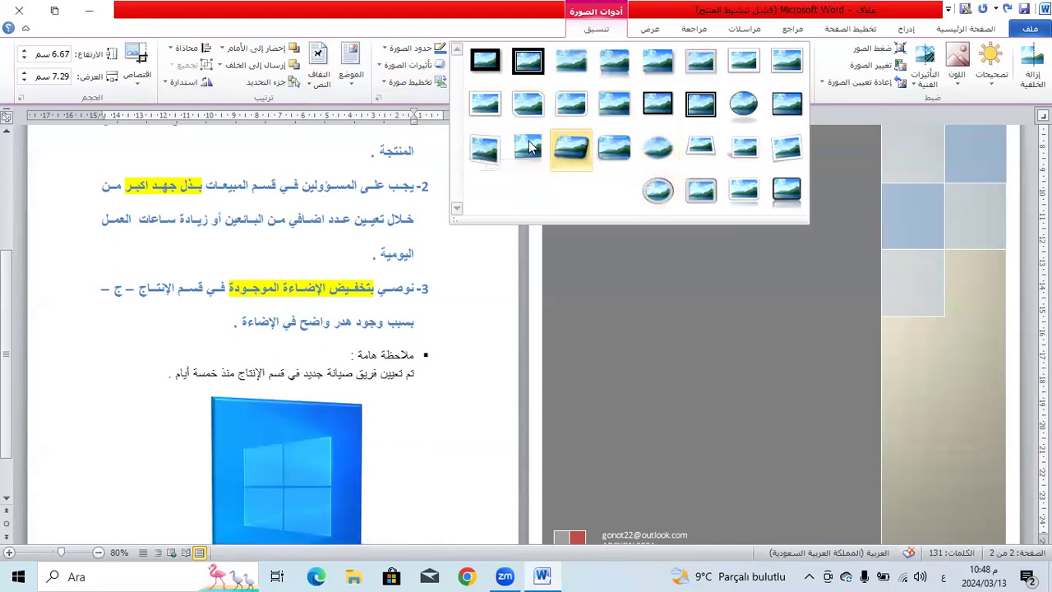
click(657, 141)
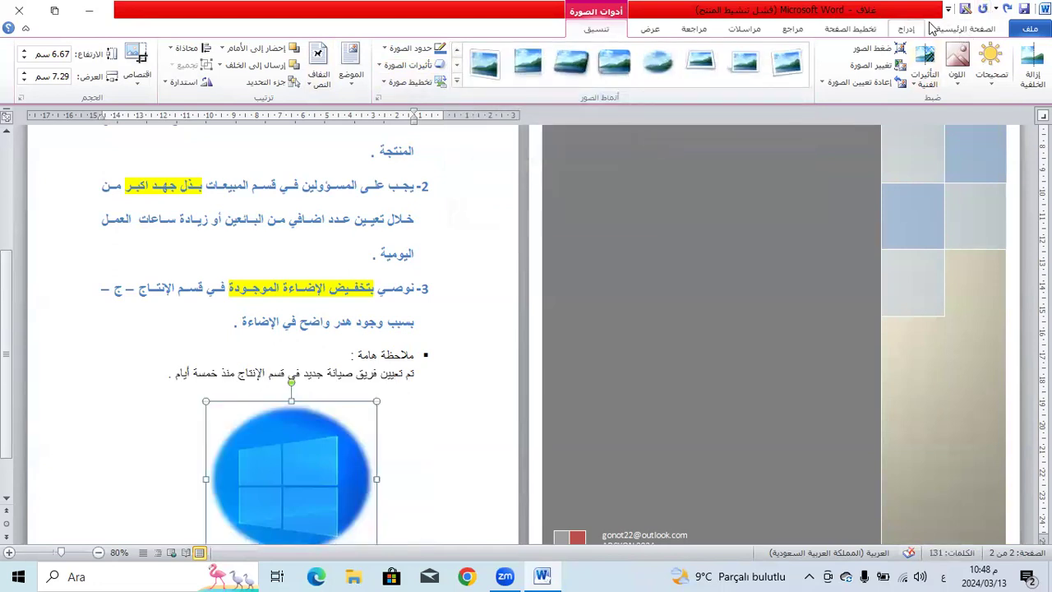
Add the Alphabet (أبجدي) header with the document title, return to the body text and check the header on the page.
click(906, 28)
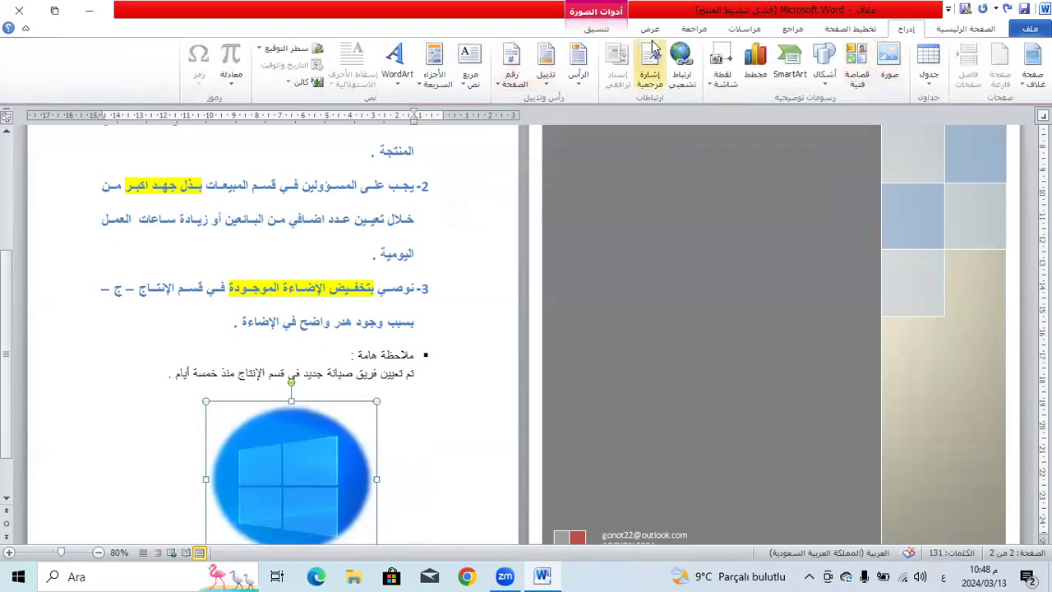
scroll(486, 285, down, 1)
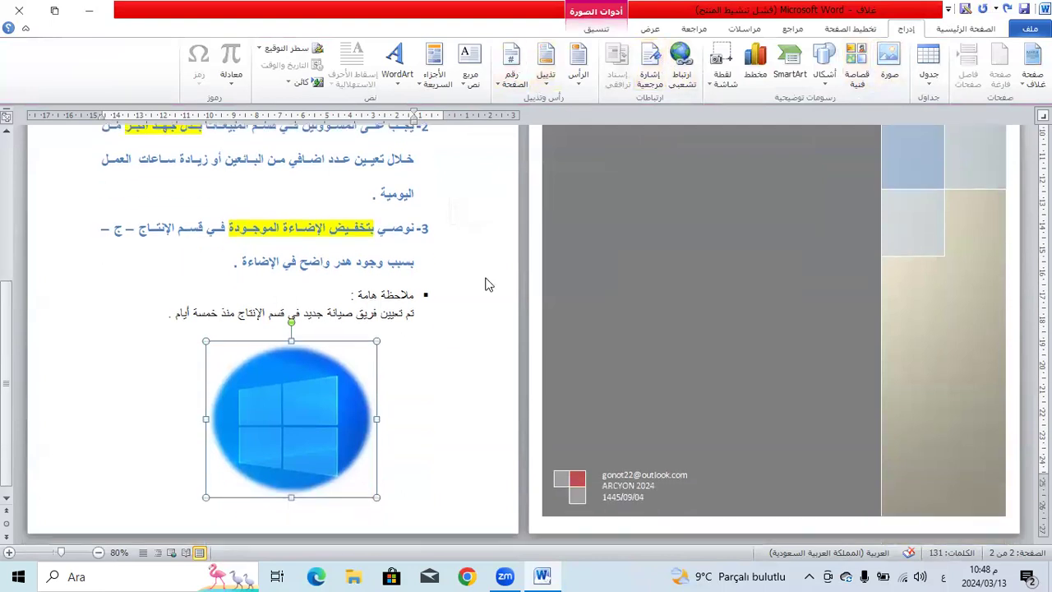
scroll(486, 284, up, 5)
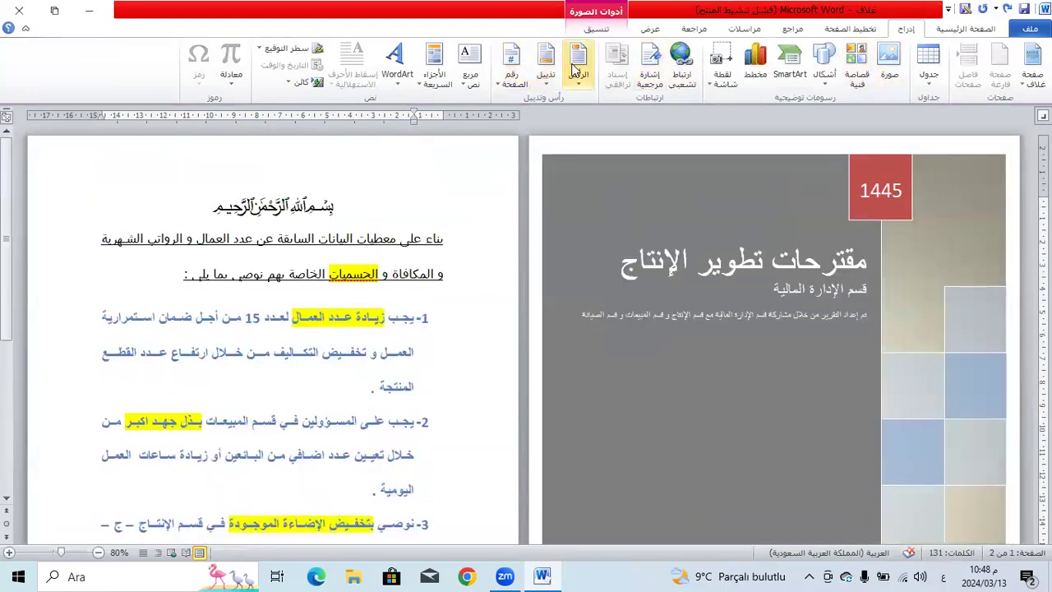
click(575, 65)
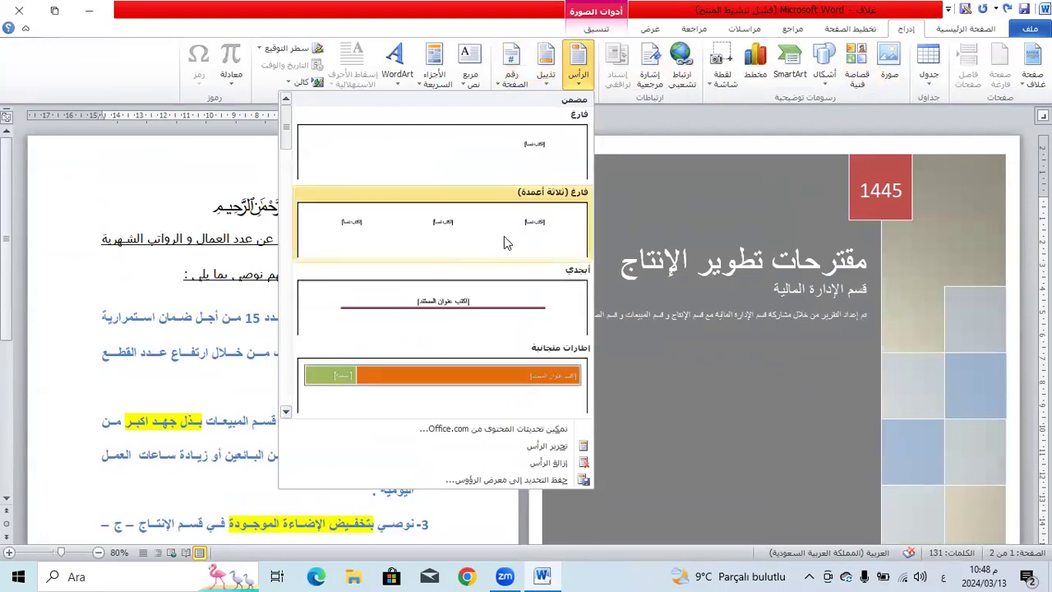
click(461, 302)
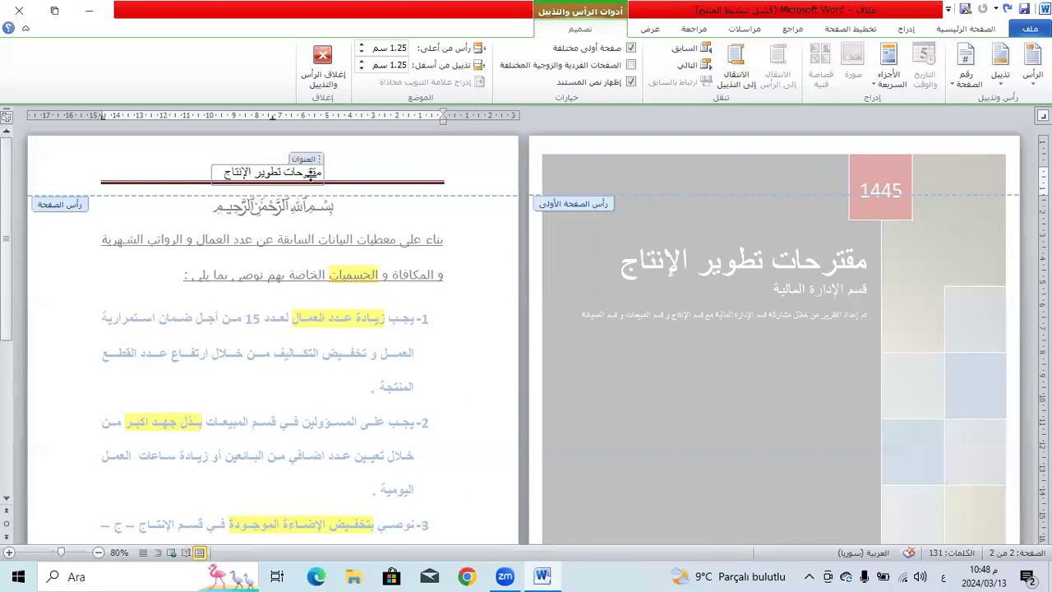
scroll(282, 180, down, 5)
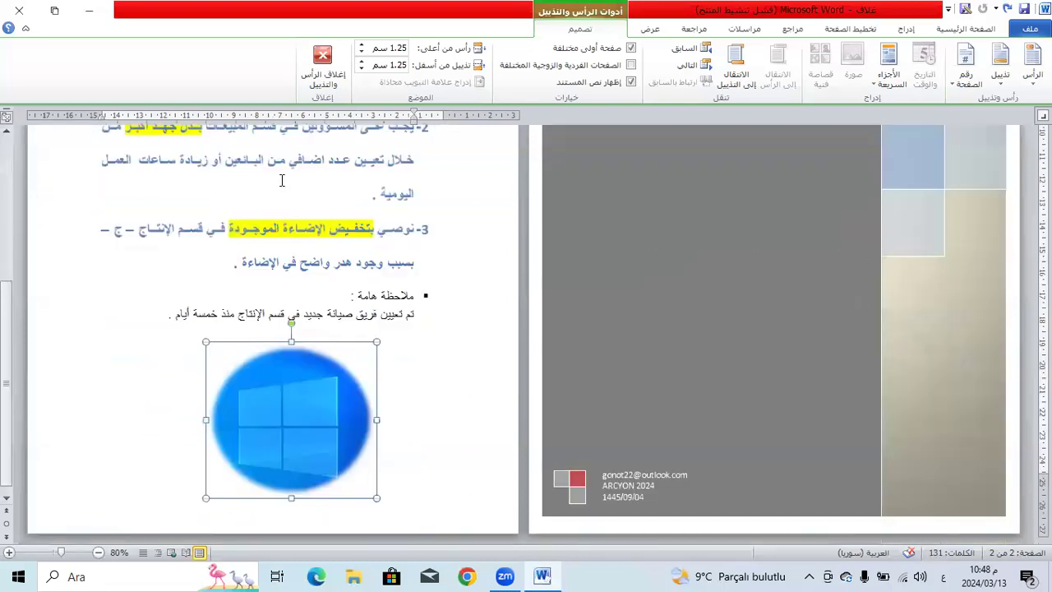
double_click(285, 186)
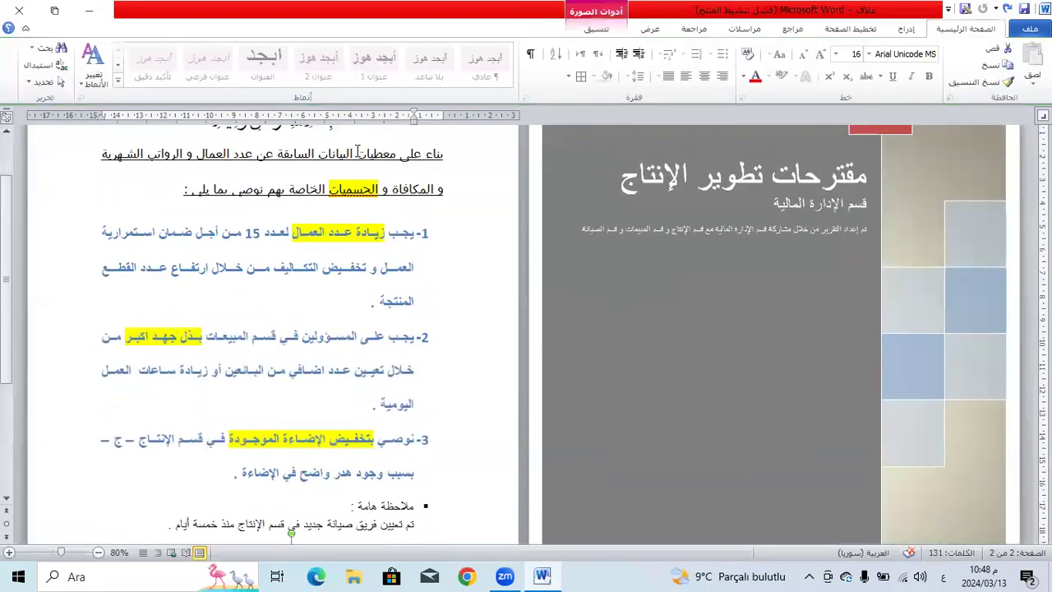
scroll(357, 152, up, 2)
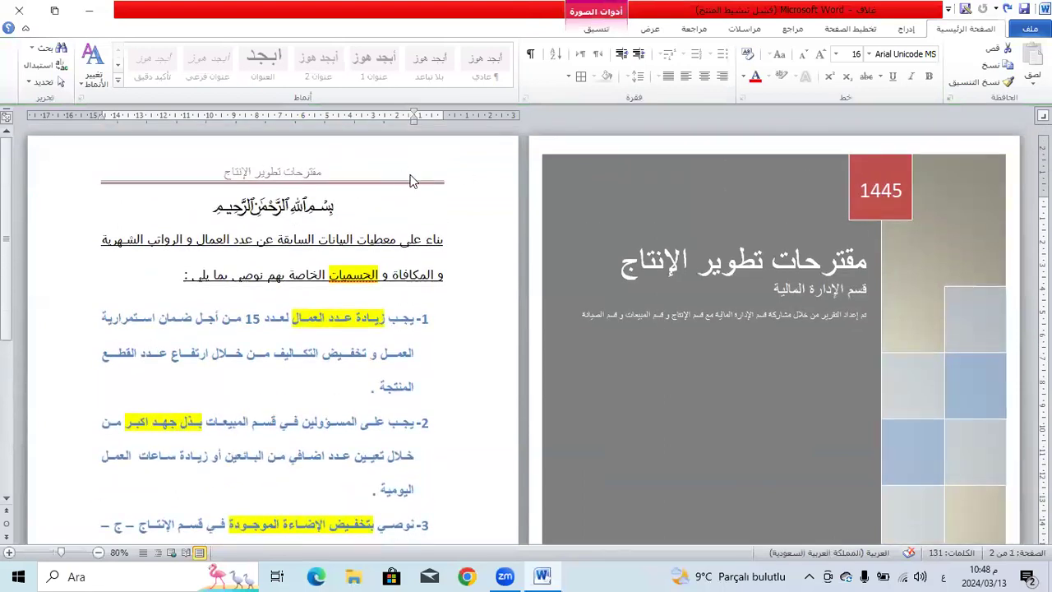
scroll(329, 328, down, 8)
scroll(329, 329, up, 7)
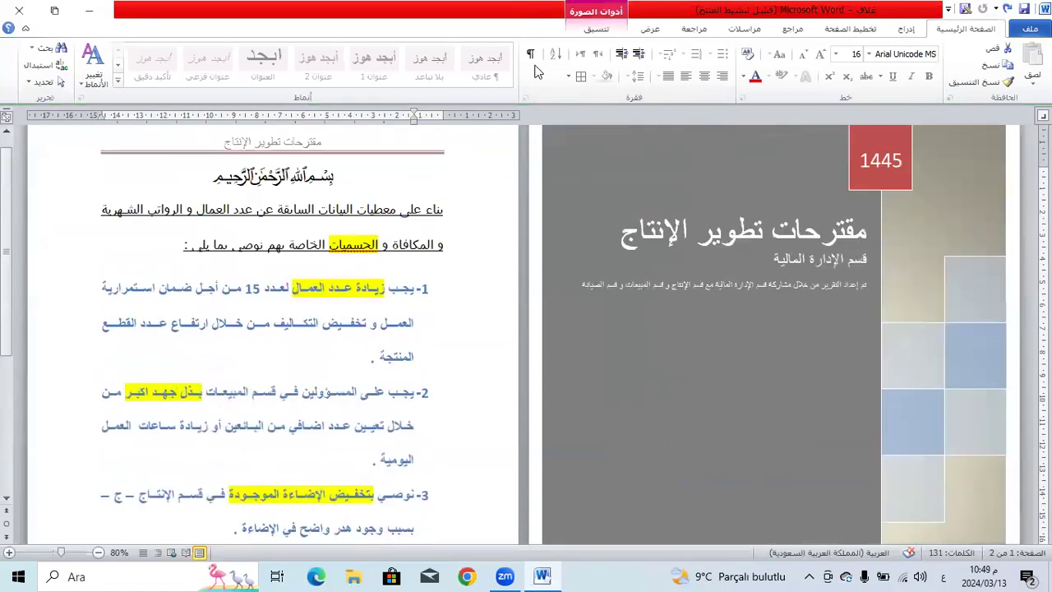
Add the Austin (أوستن) footer with page number and page border, and return to the body text.
click(906, 29)
scroll(567, 66, down, 1)
scroll(397, 450, down, 6)
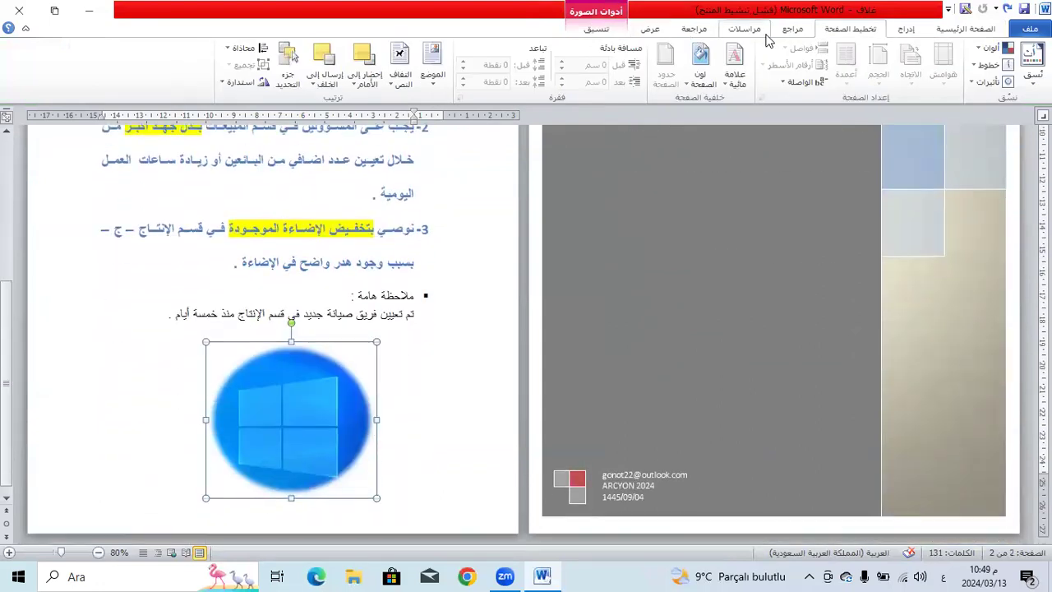
click(904, 29)
click(546, 62)
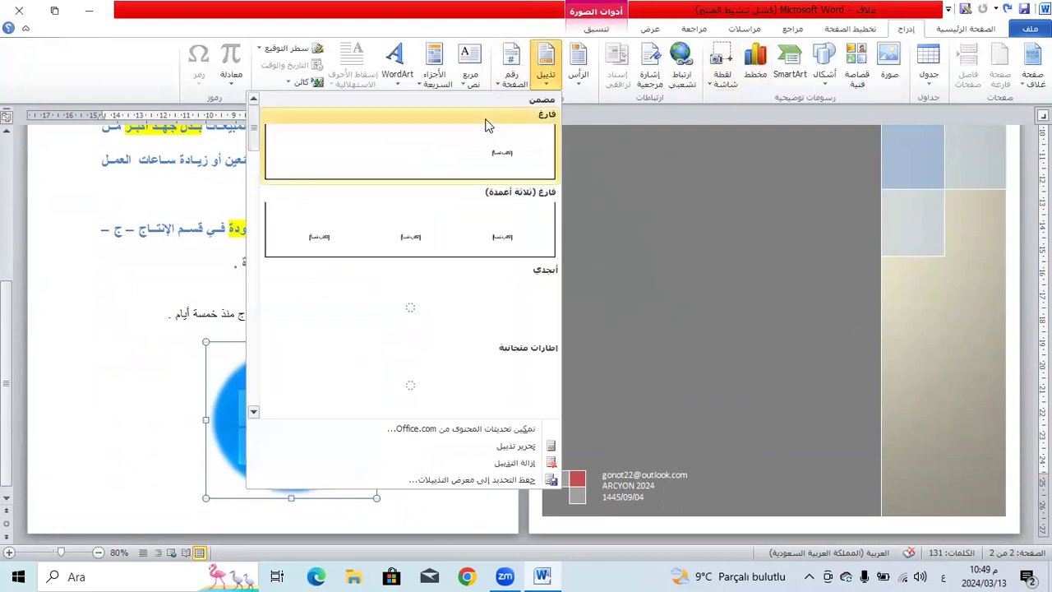
scroll(417, 254, down, 3)
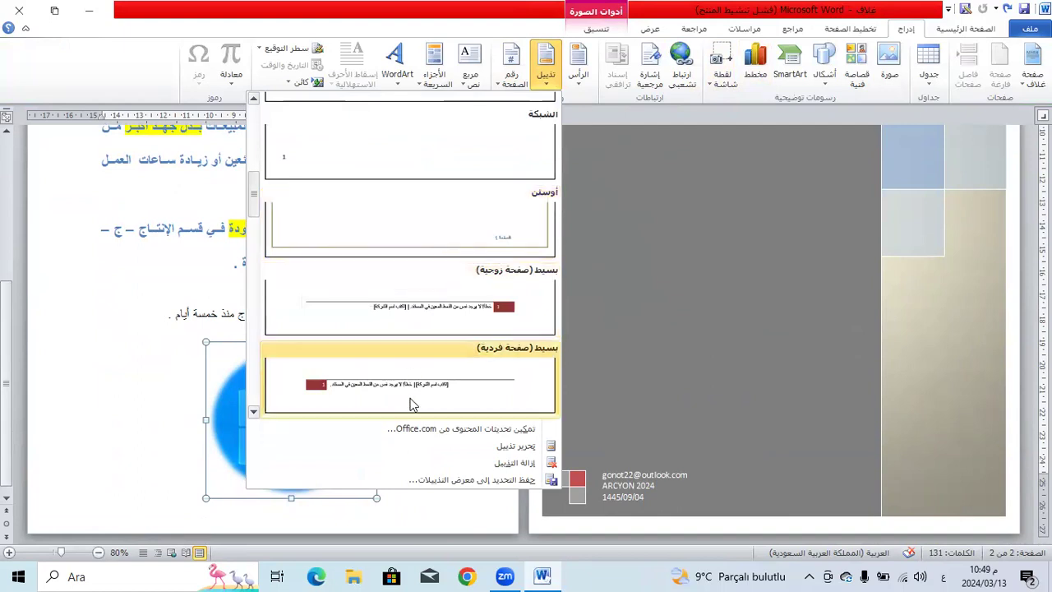
click(453, 244)
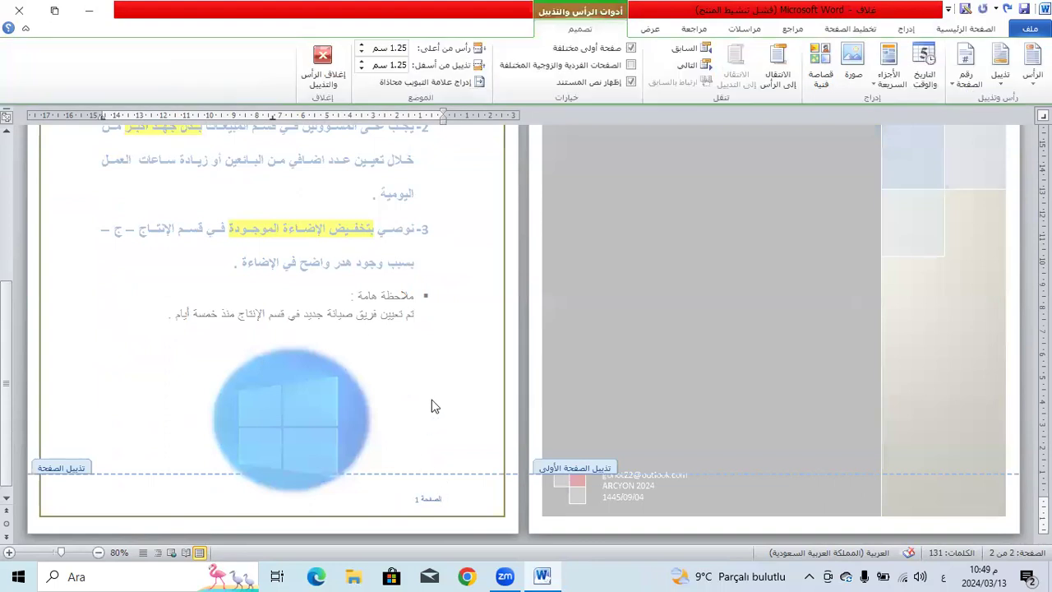
double_click(288, 415)
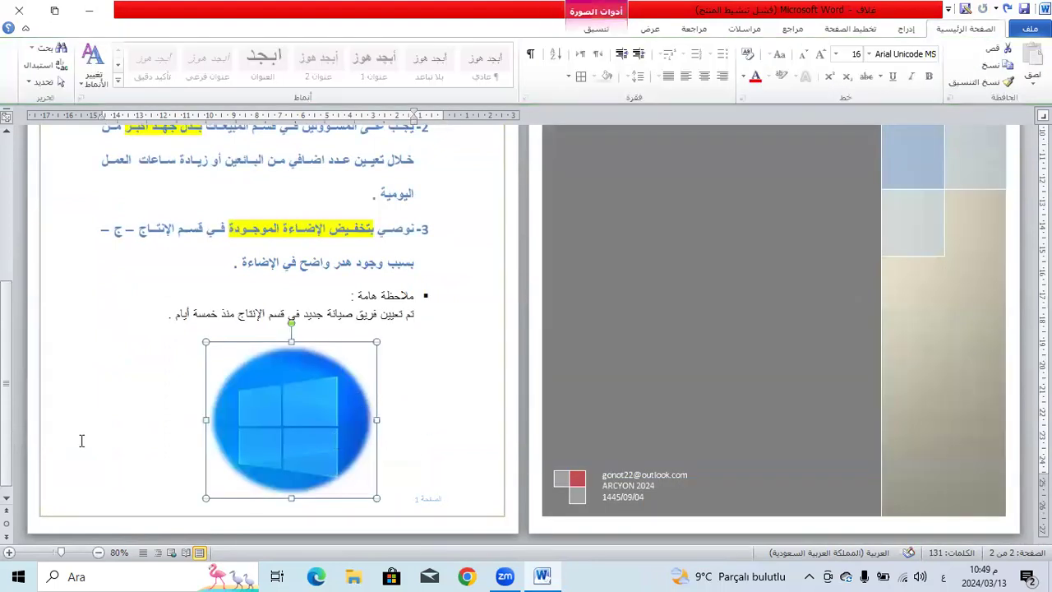
Add blank lines after the important note until a new page starts, and check that page's header and footer.
click(81, 440)
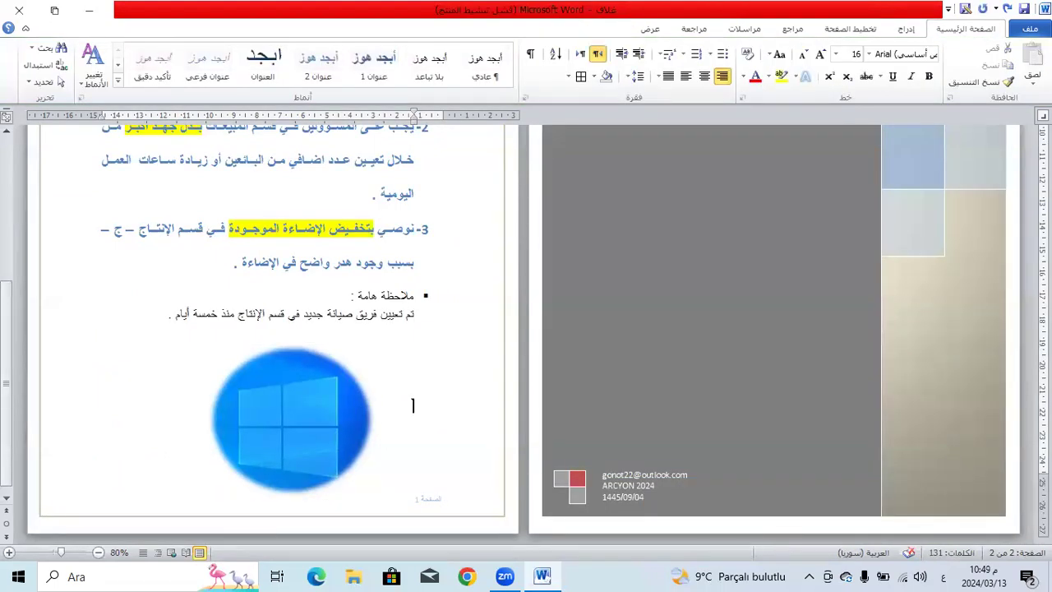
scroll(413, 457, down, 1)
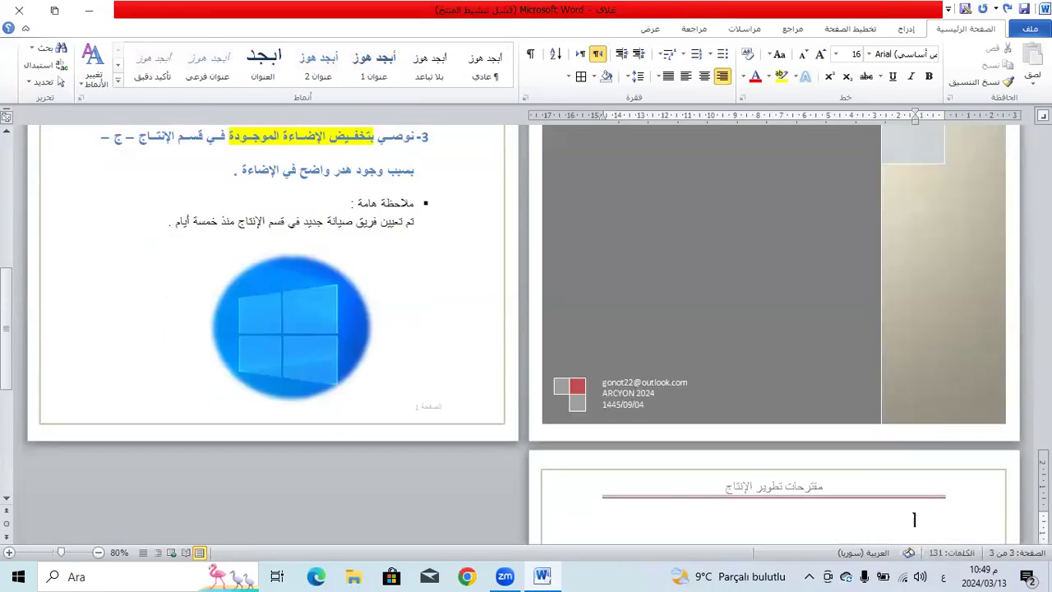
scroll(903, 402, down, 8)
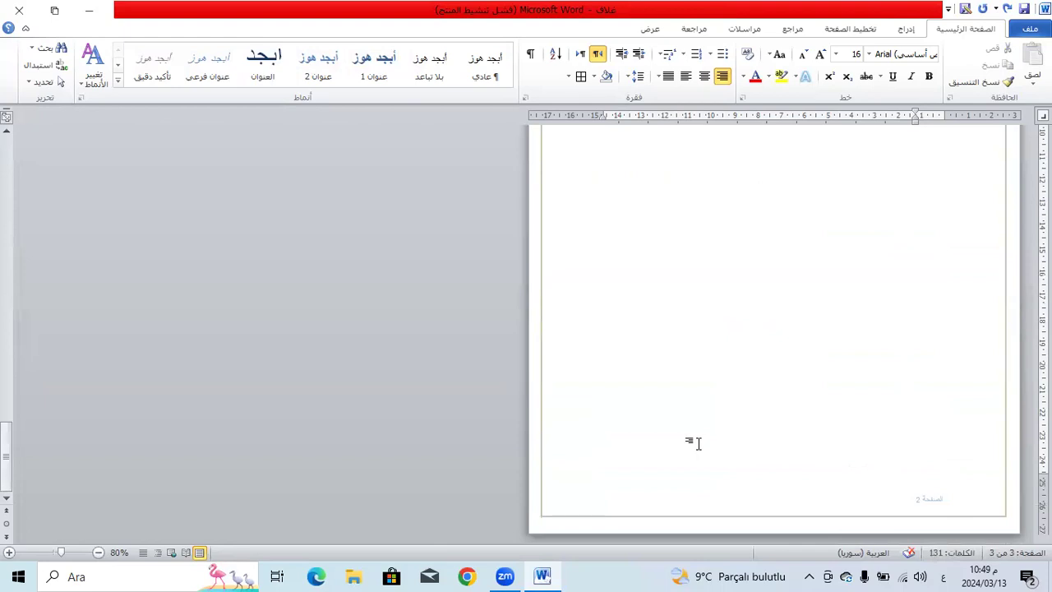
Insert the built-in Alphabet quote (اقتباس أبجدي) text box into the document.
scroll(735, 317, down, 6)
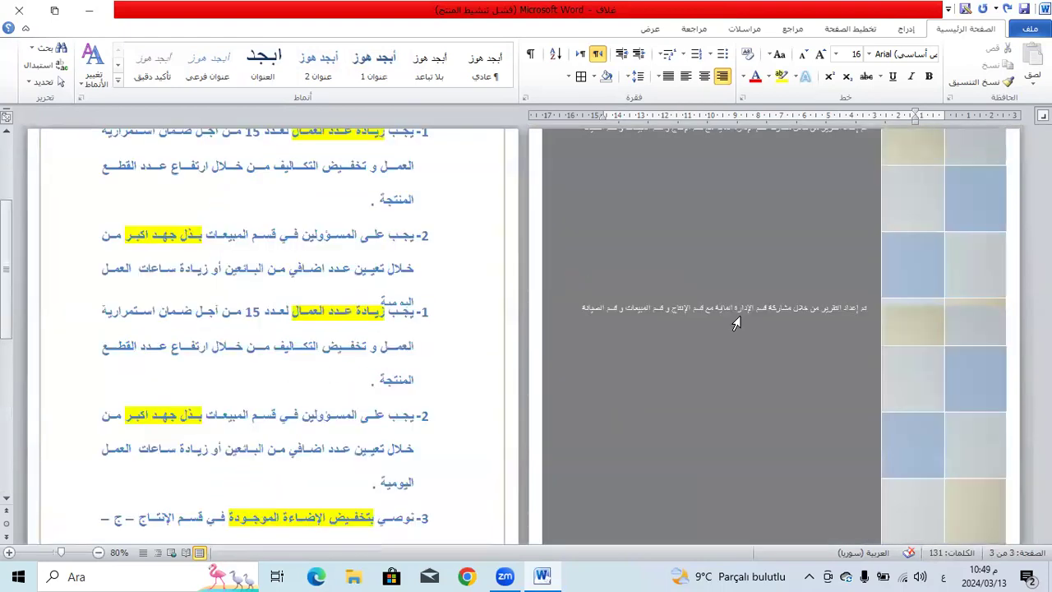
scroll(171, 213, down, 1)
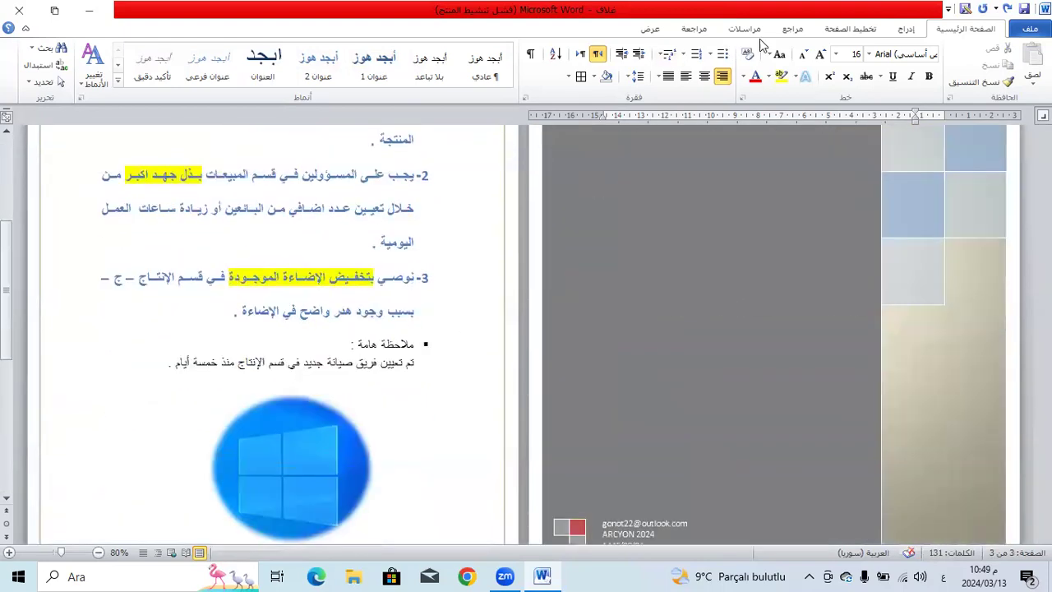
click(911, 29)
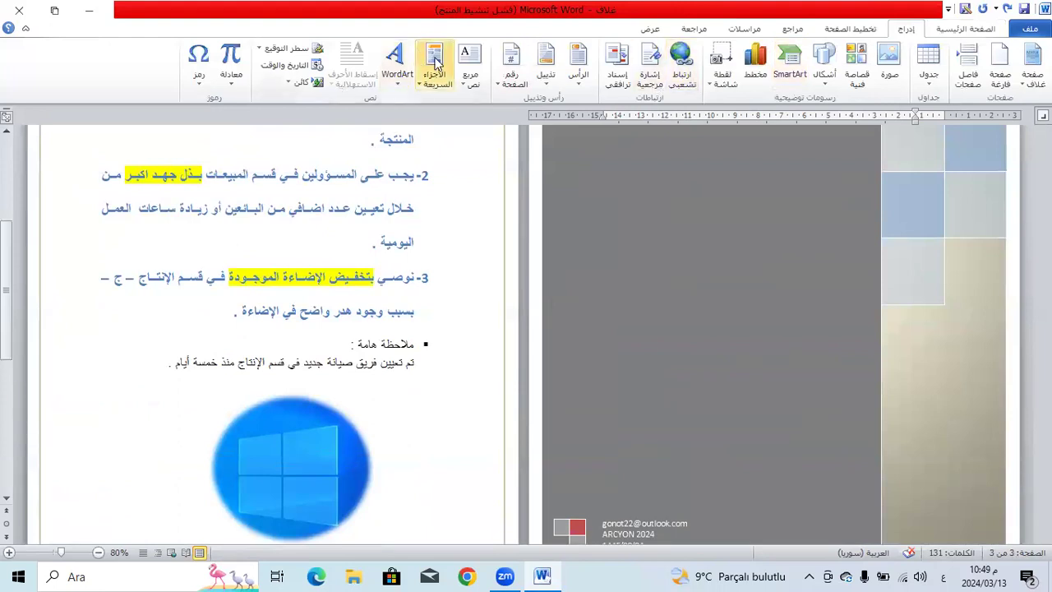
click(468, 75)
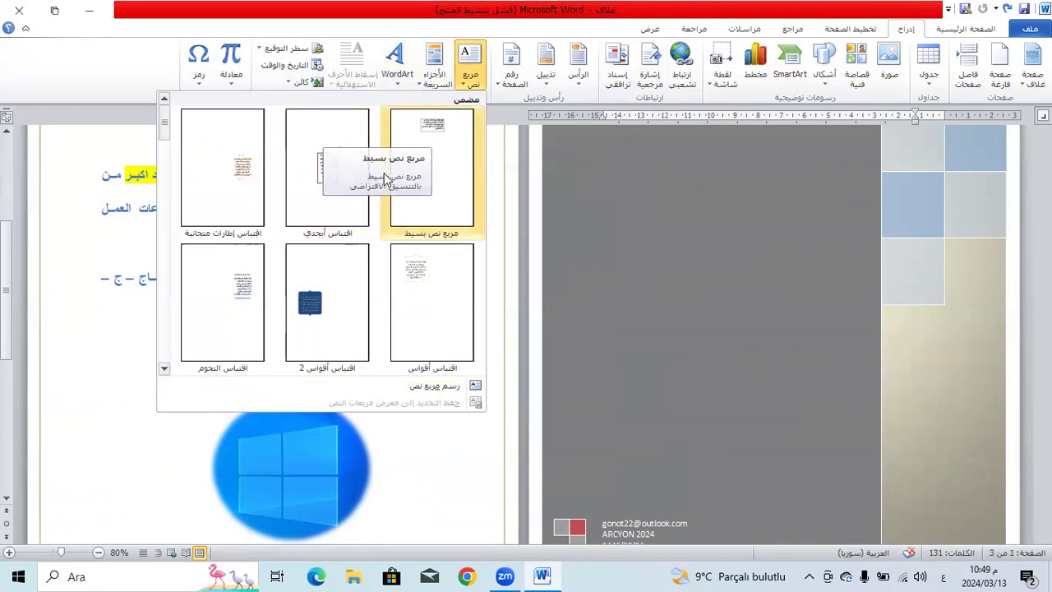
click(309, 162)
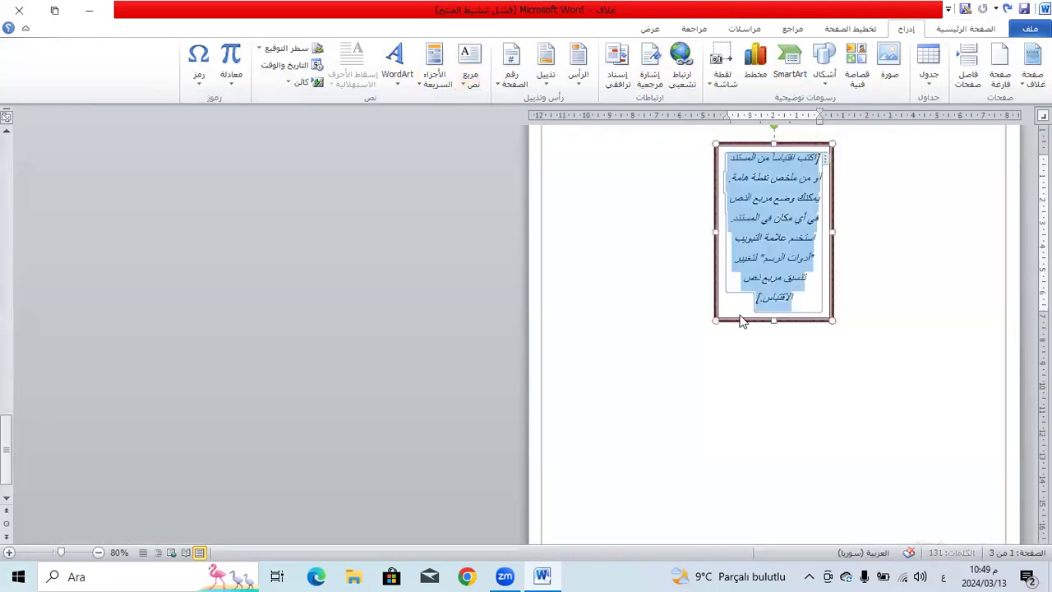
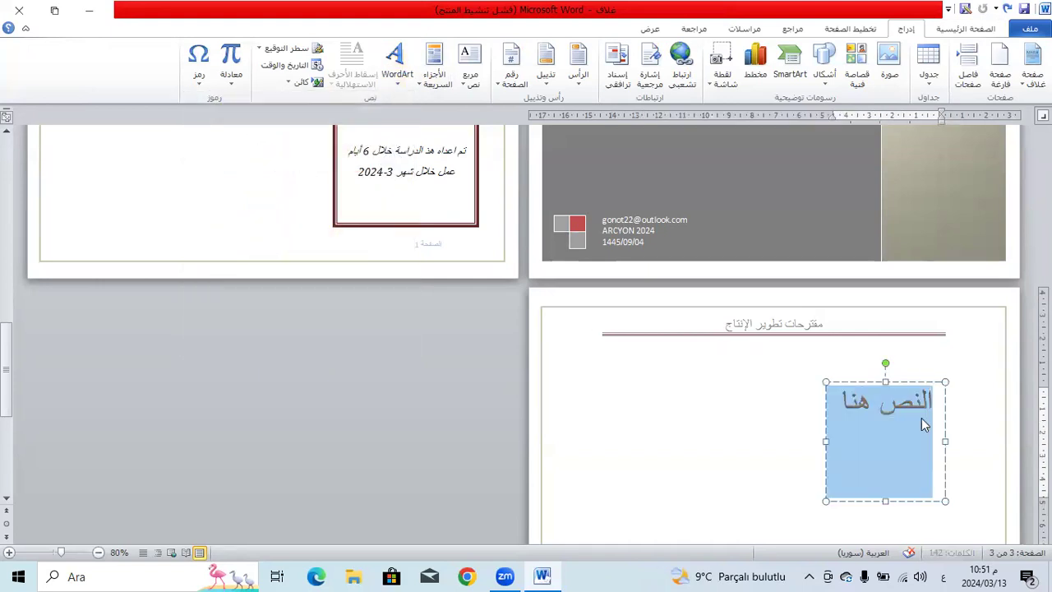
Replace the WordArt placeholder on the last page with "تم إعداد هذه الدراسة خلال 6 أيام عمل".
text(تتتت)
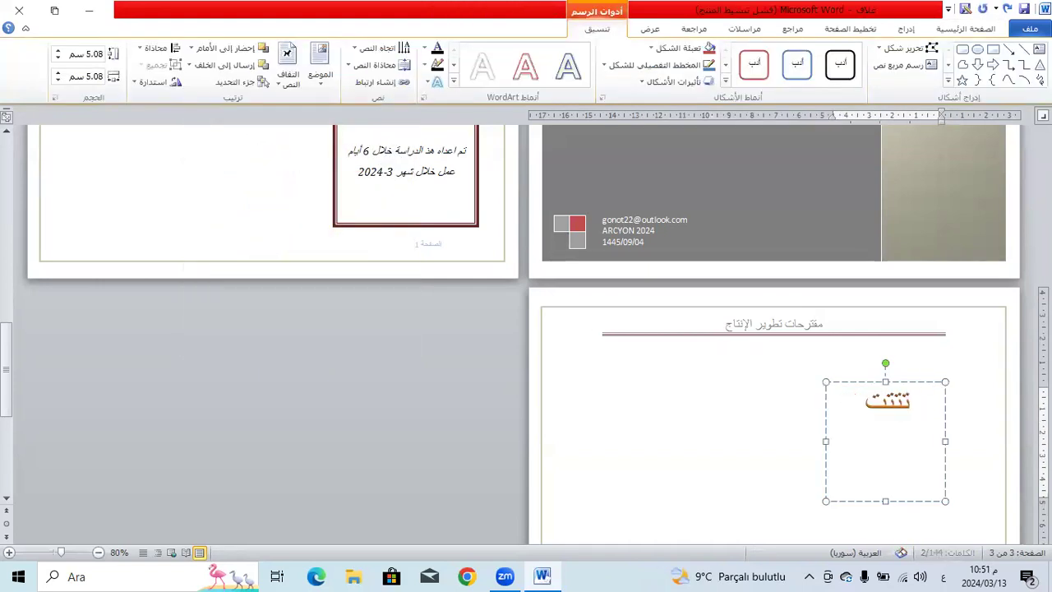
key(BackSpace)
key(BackSpace)
key(BackSpace)
key(BackSpace)
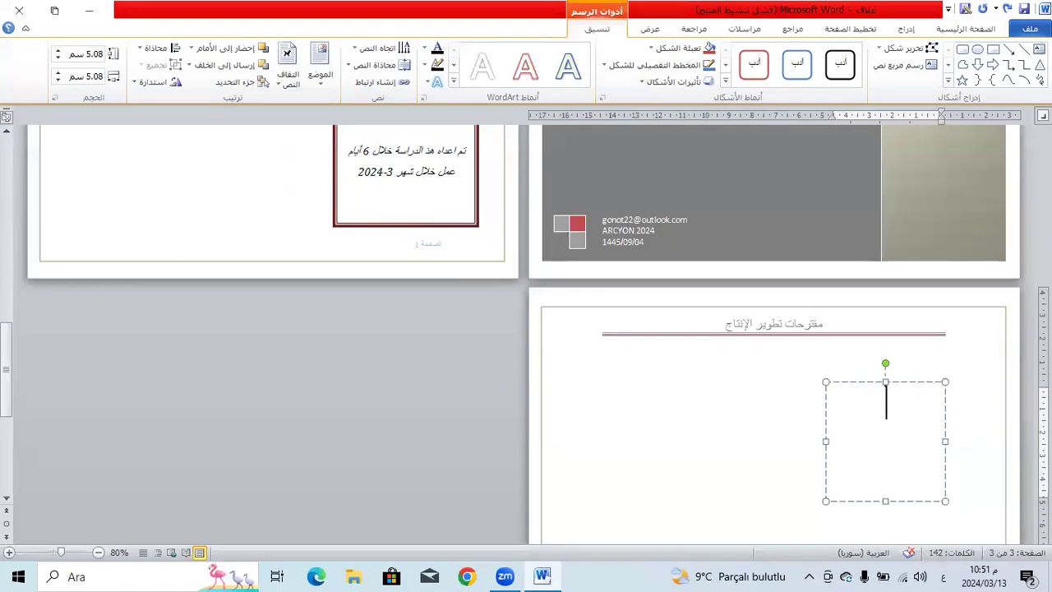
text(تم إعداد هذه الدراسة خلال 6 أيام عمل)
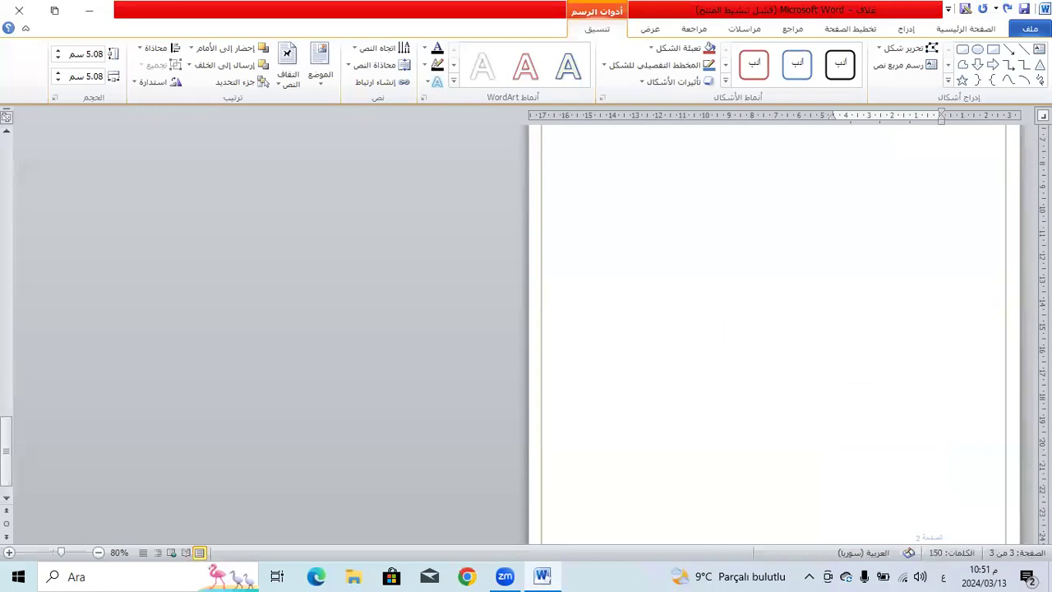
Enlarge the WordArt box to about 10.6 cm high by 14.8 cm wide and append "خلال شهر 03-2024" to its text.
scroll(854, 354, up, 5)
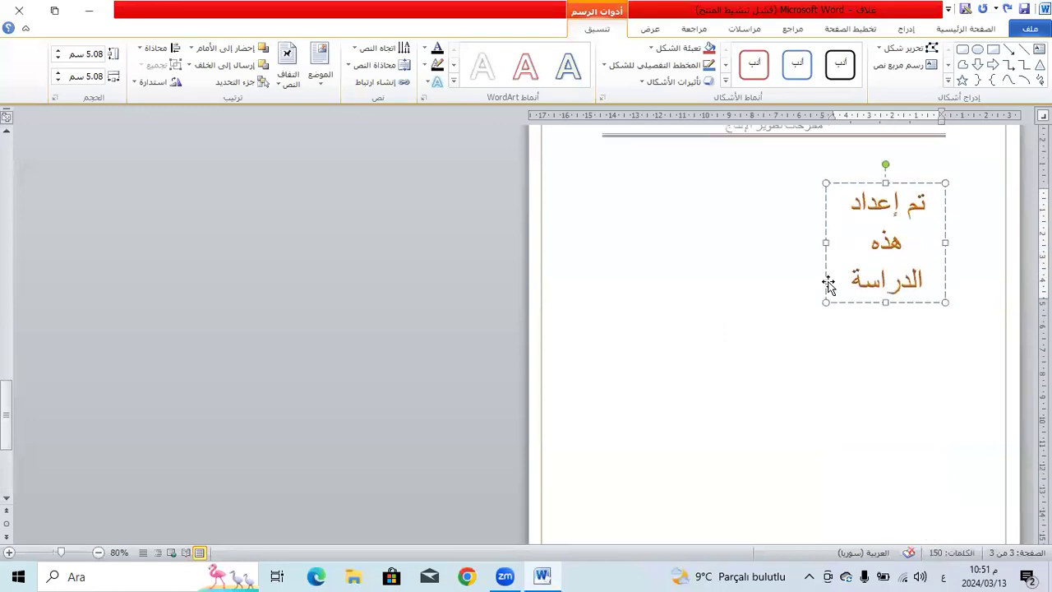
drag(825, 302, 598, 428)
double_click(732, 246)
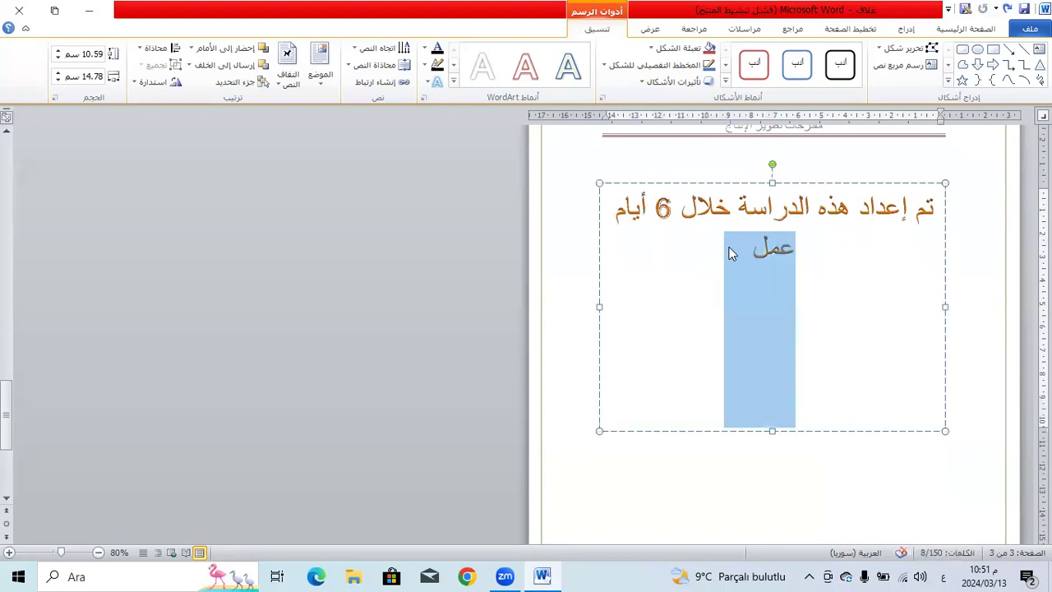
click(732, 252)
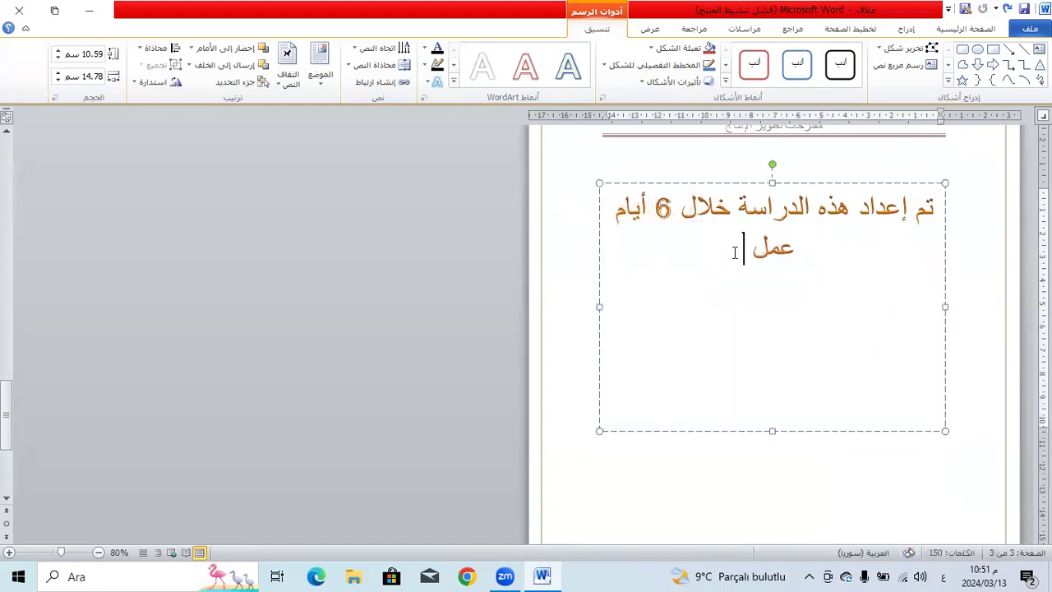
text(خلال شهر )
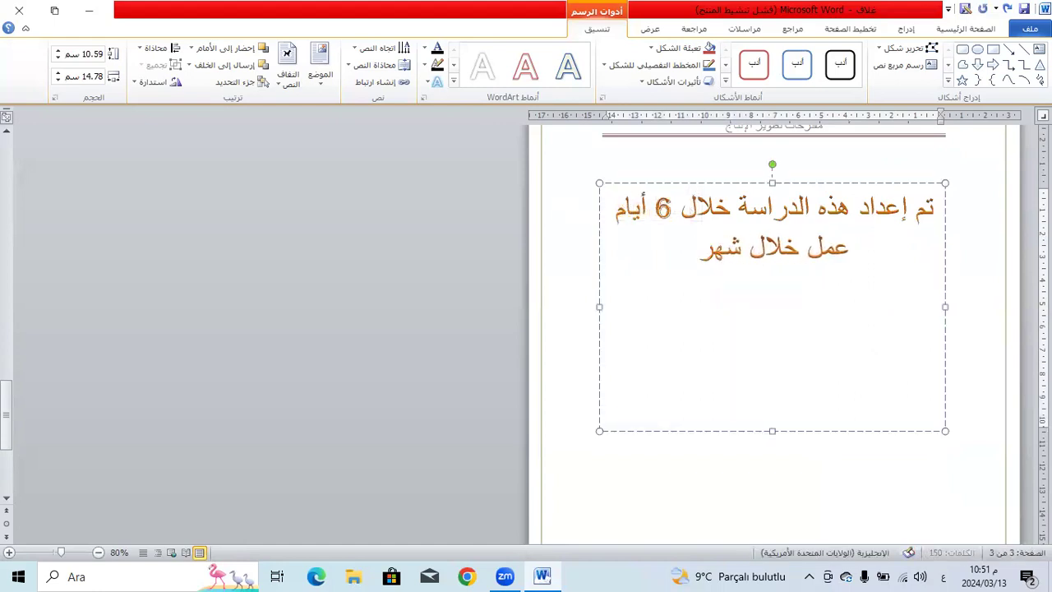
text(03-2024)
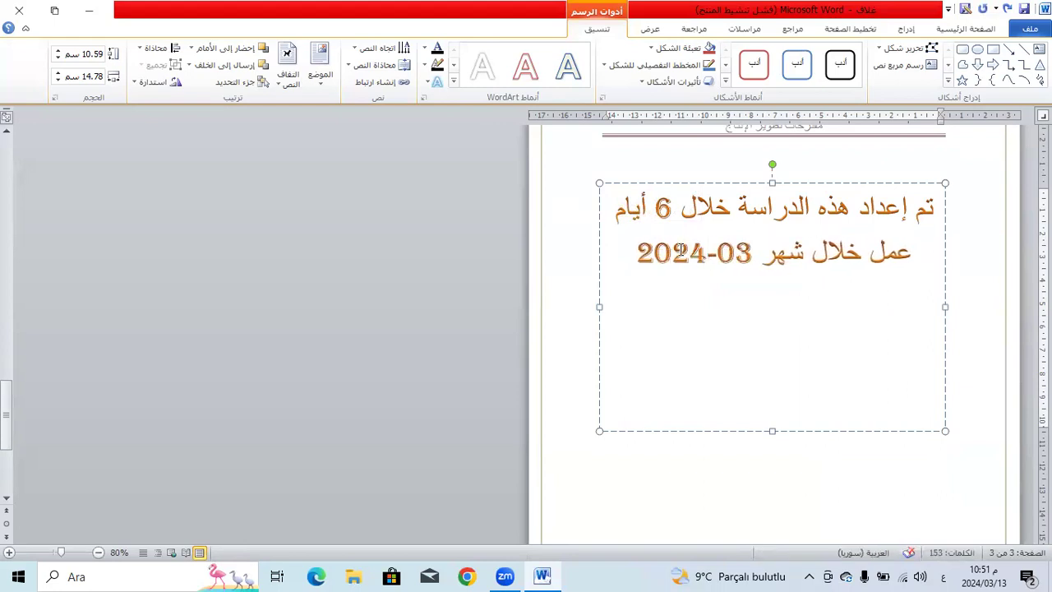
Reduce the font size of the whole WordArt text to 24.
click(654, 259)
drag(622, 250, 870, 251)
drag(906, 331, 946, 205)
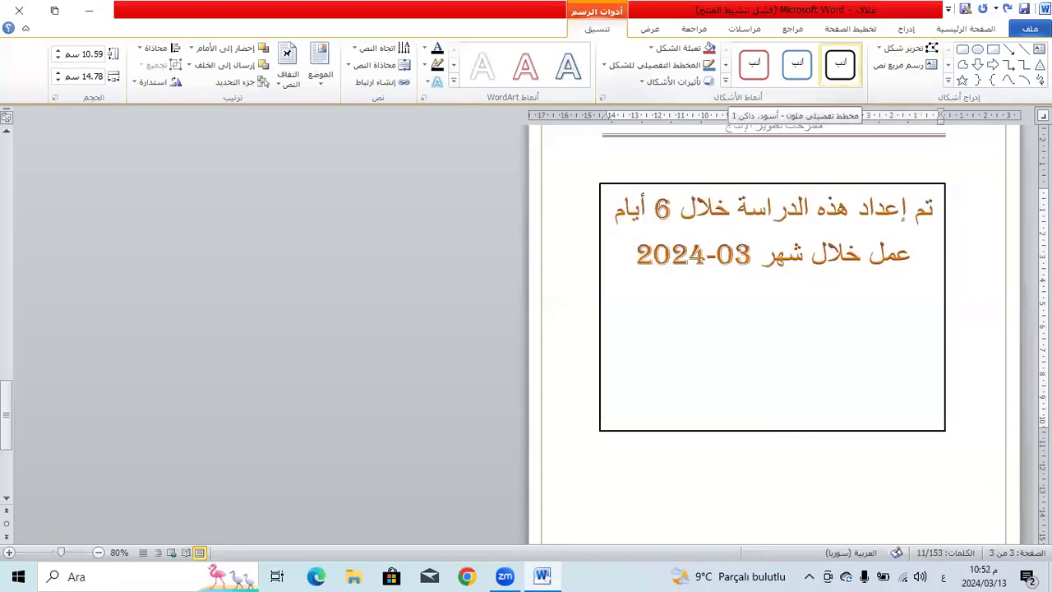
click(964, 31)
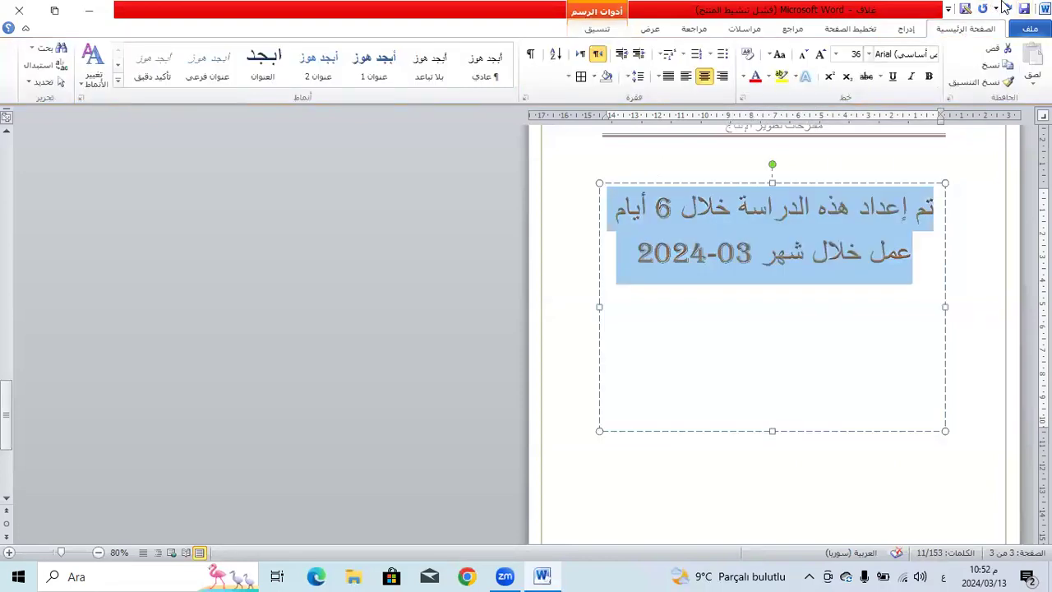
click(803, 55)
click(804, 55)
click(803, 55)
click(804, 55)
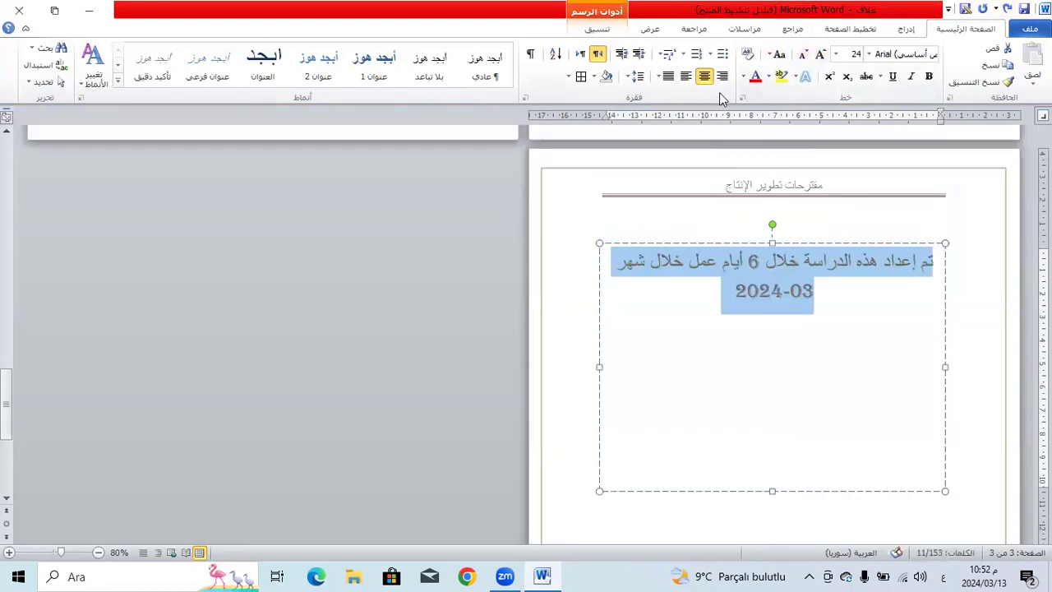
Apply the light purple WordArt style to the study-duration text.
click(612, 32)
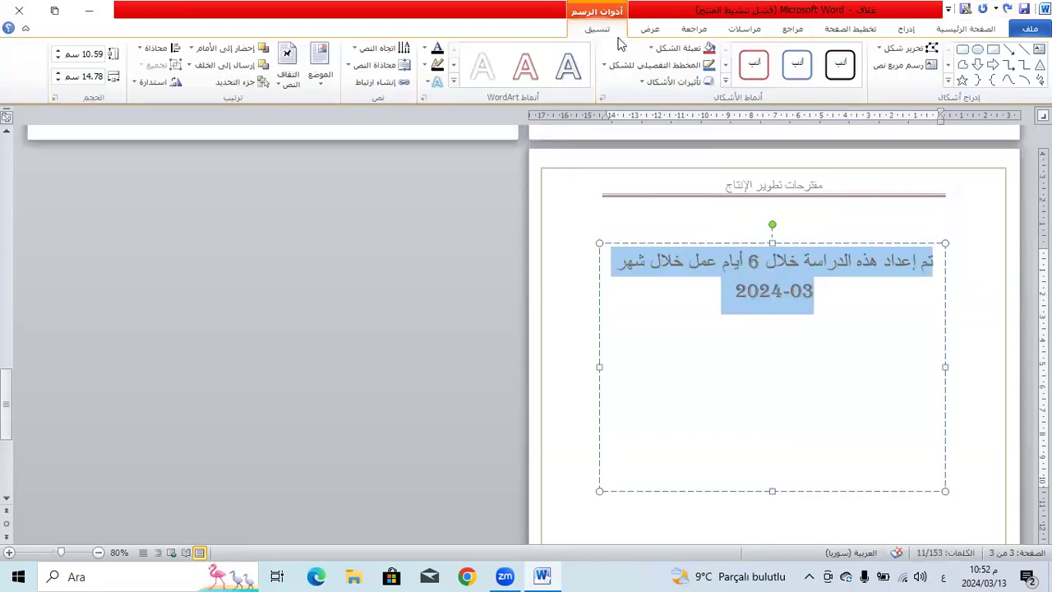
click(453, 82)
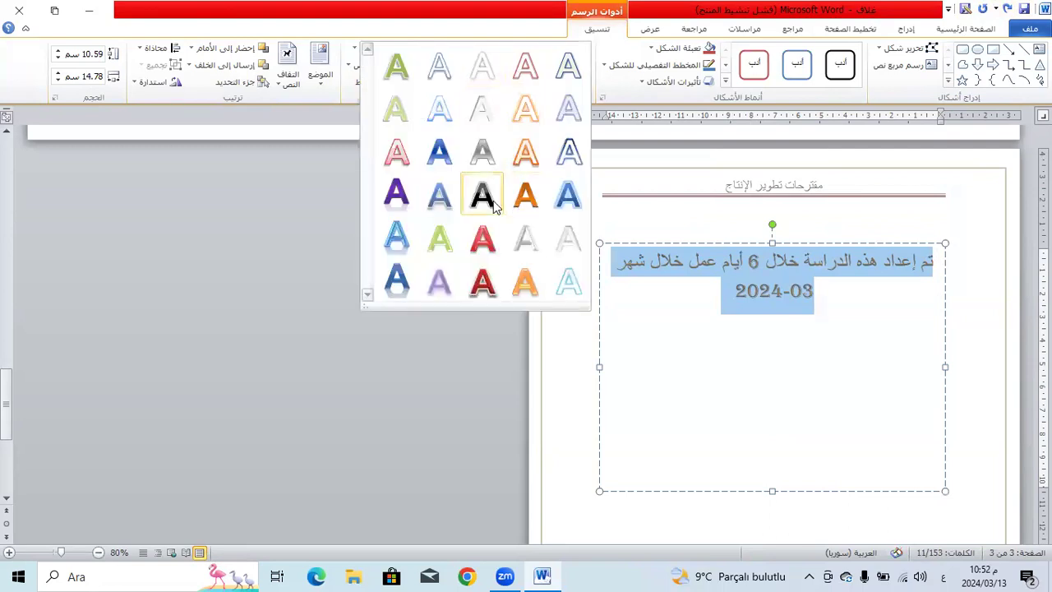
click(427, 287)
triple_click(679, 312)
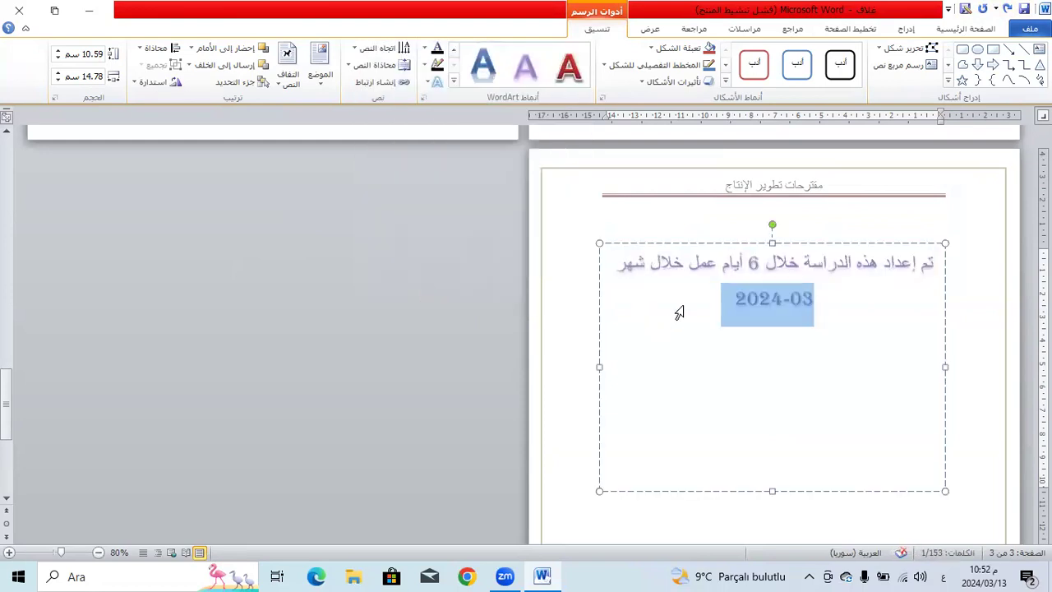
drag(797, 321, 793, 482)
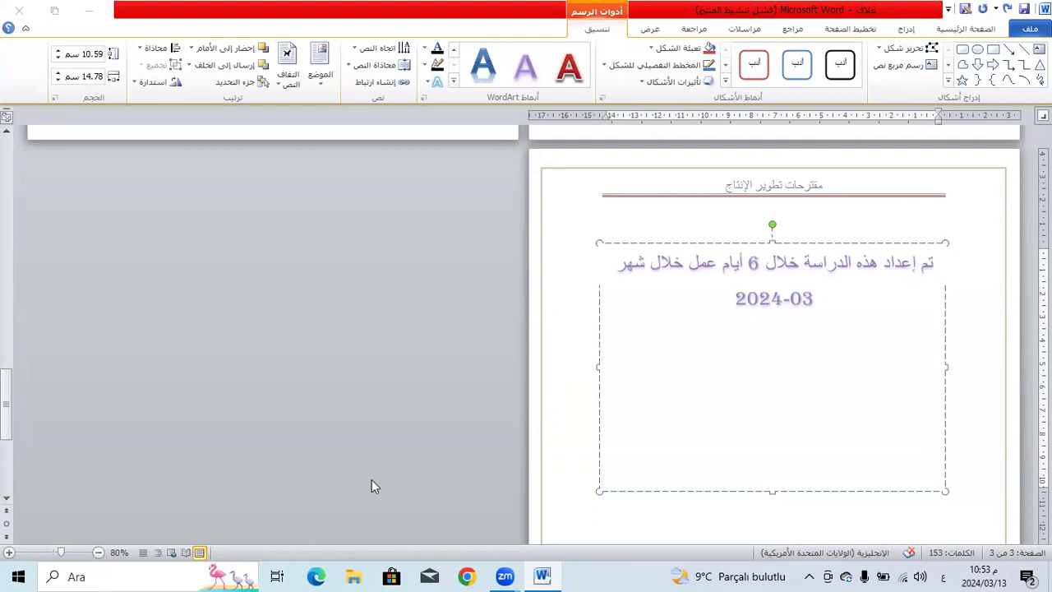
Shrink the WordArt box to about 1.9 cm high by 12.2 cm wide, and delete it from the last page.
click(603, 488)
key(ctrl+z)
key(ctrl+z)
key(ctrl+z)
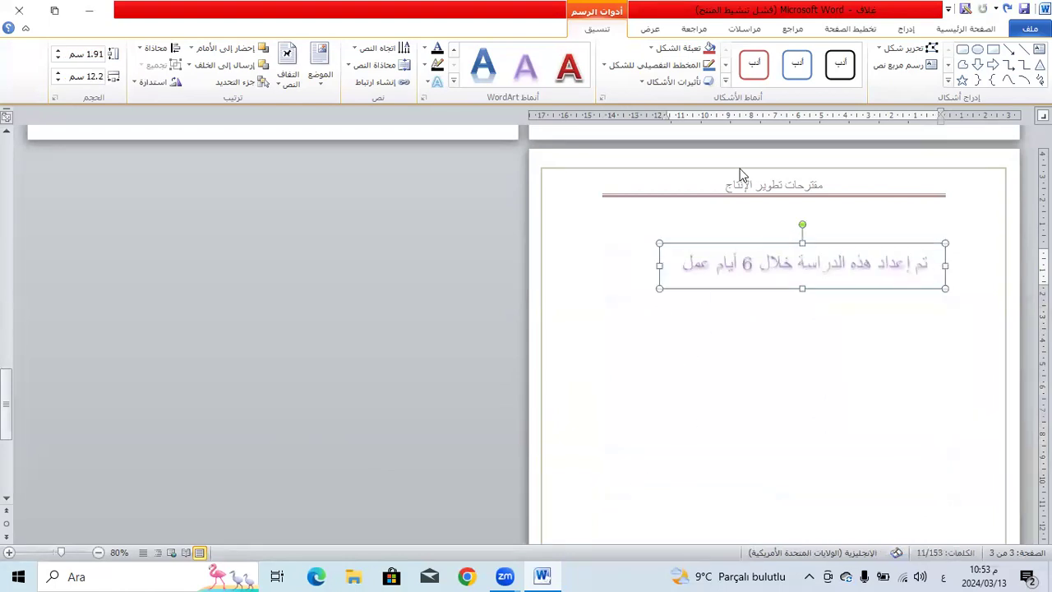
click(880, 261)
double_click(883, 244)
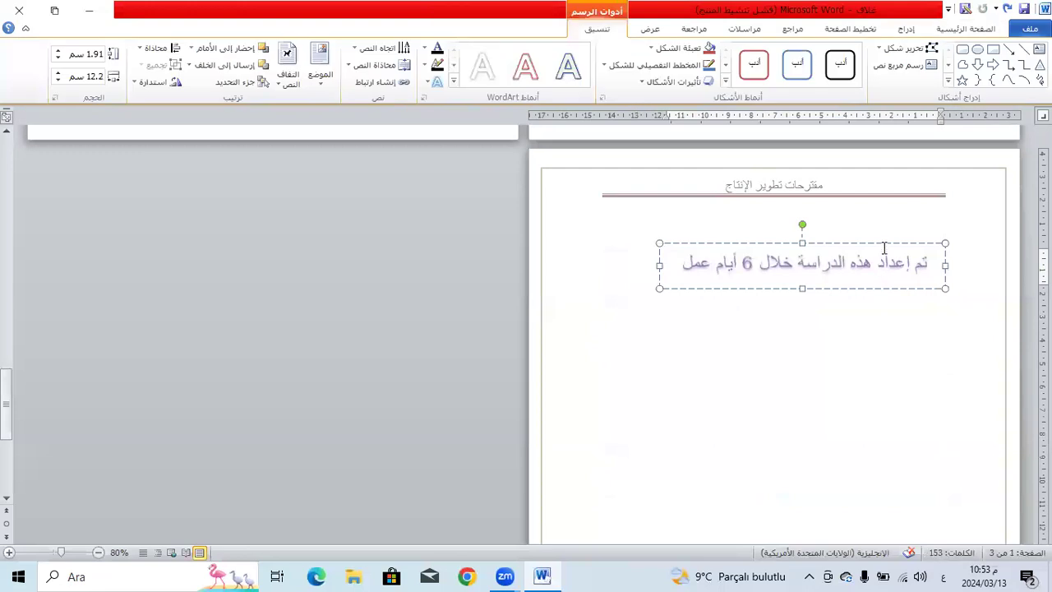
key(Delete)
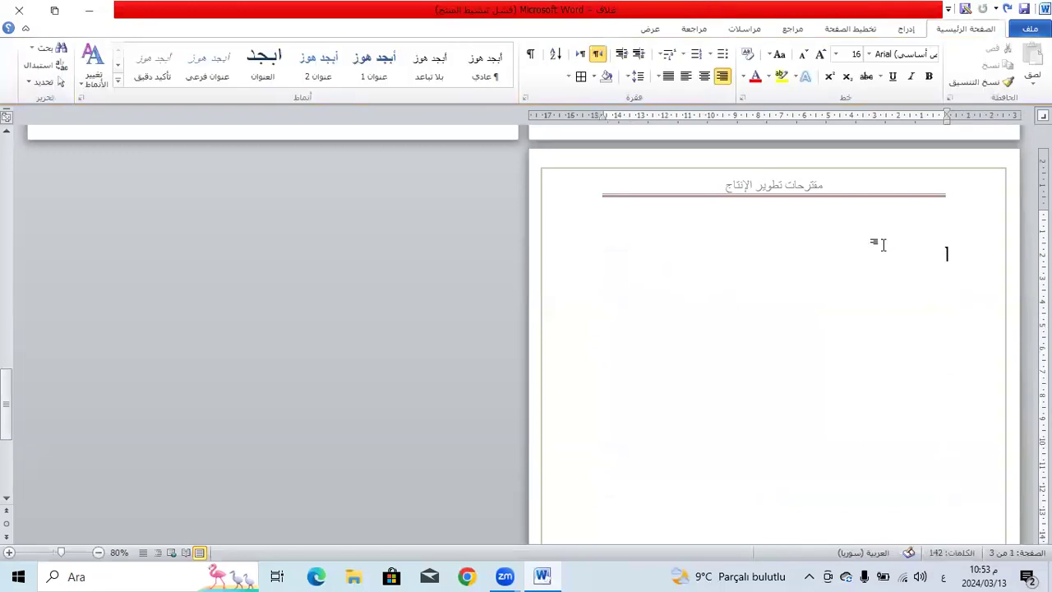
Insert the circled six symbol (⑥) in the body text of the last page.
scroll(788, 266, up, 5)
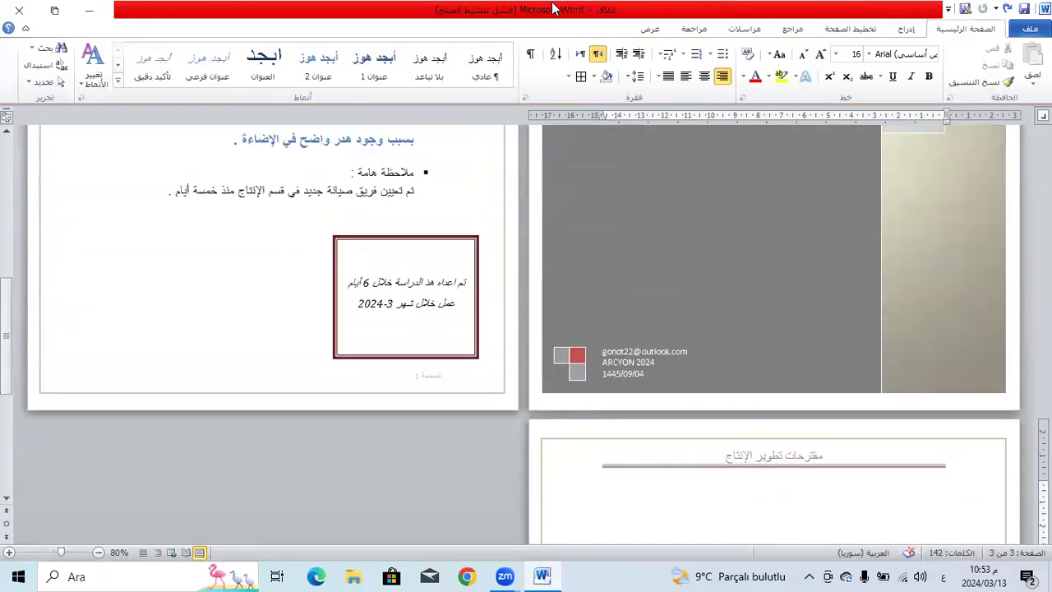
click(905, 29)
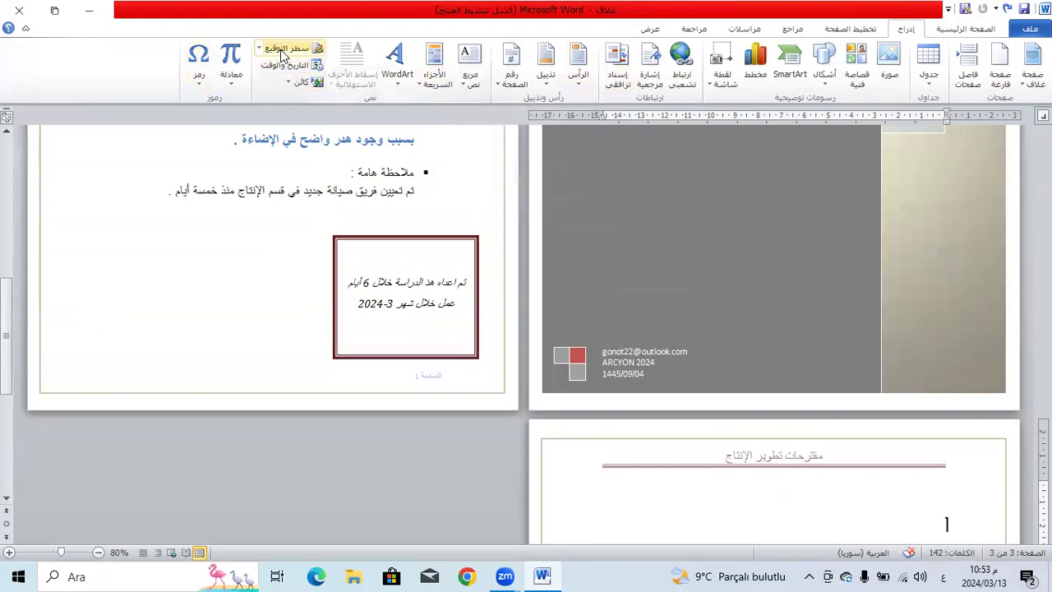
click(200, 79)
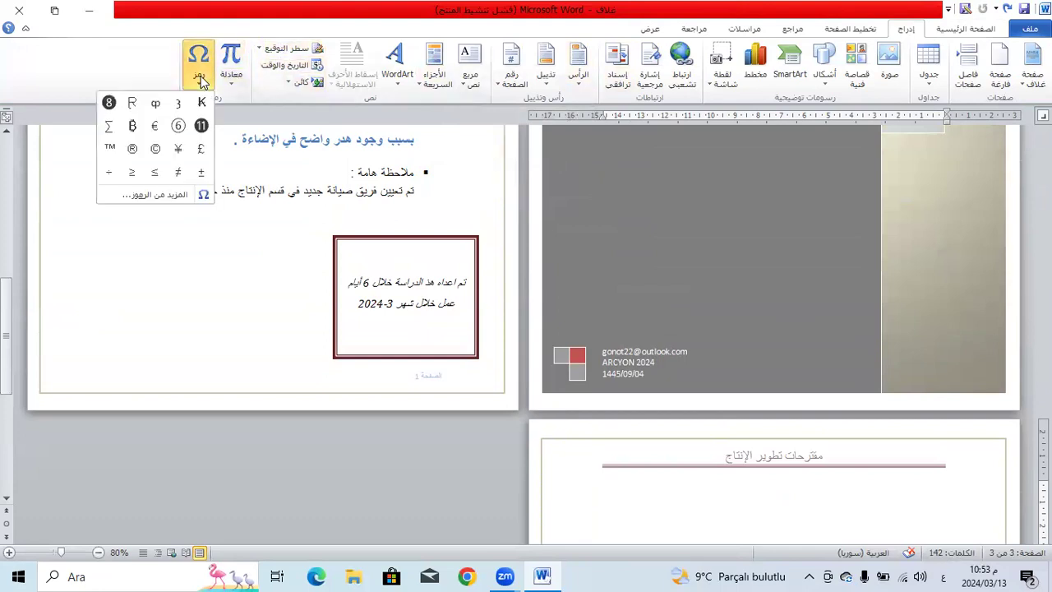
click(298, 366)
scroll(696, 442, down, 1)
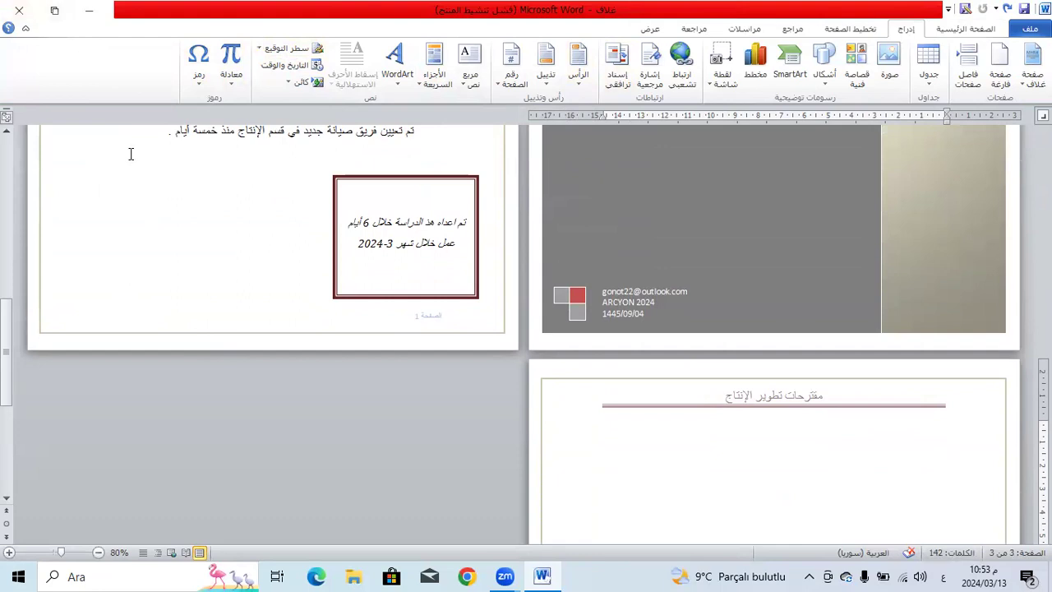
click(198, 70)
click(179, 127)
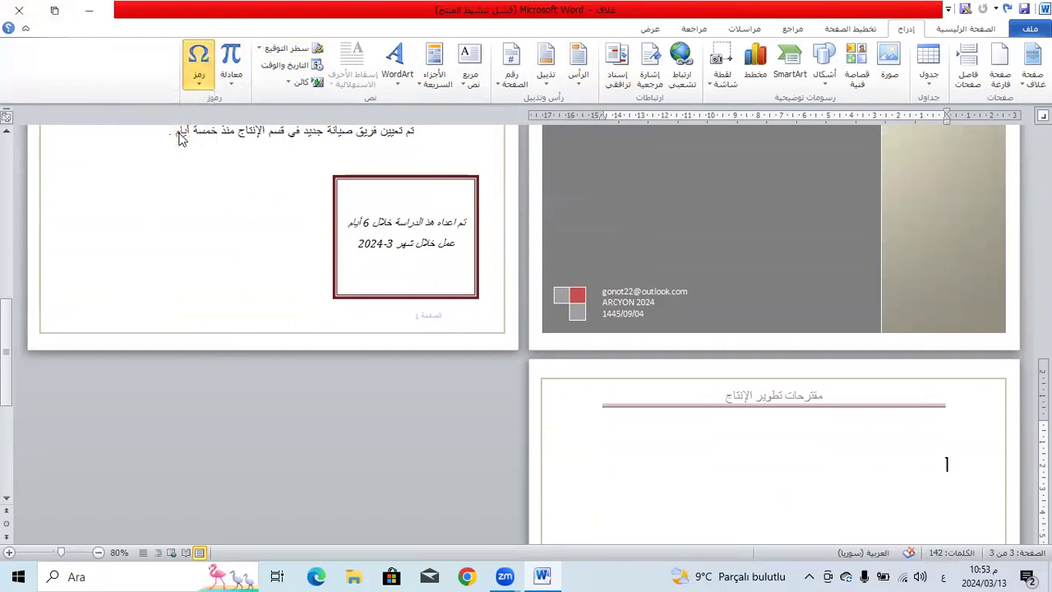
Browse the extended symbol list of the normal-text font, from Basic Latin through Hebrew and Arabic to Extended Greek, without inserting anything.
click(203, 76)
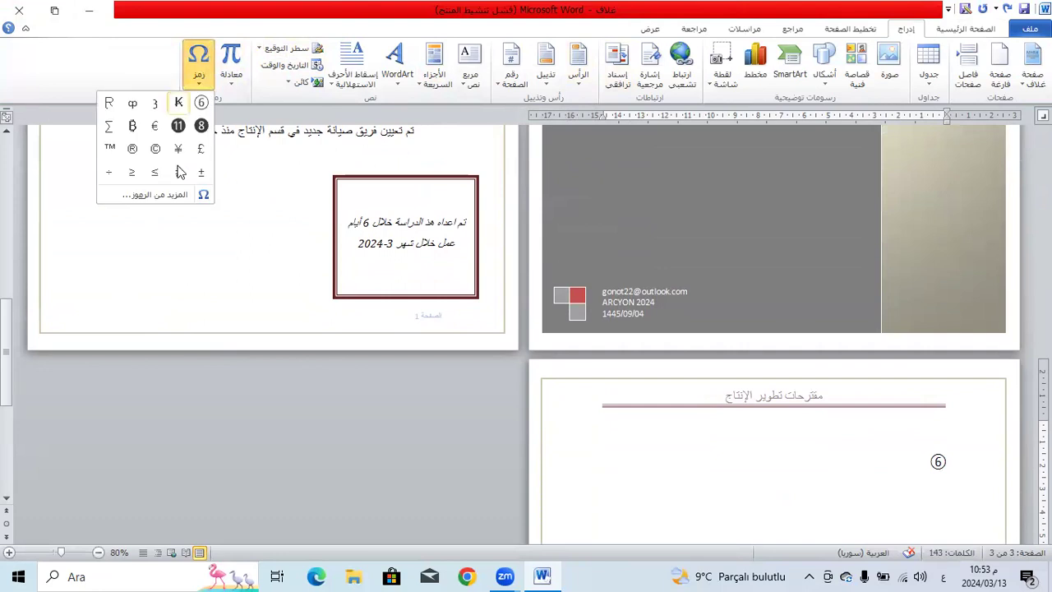
click(156, 195)
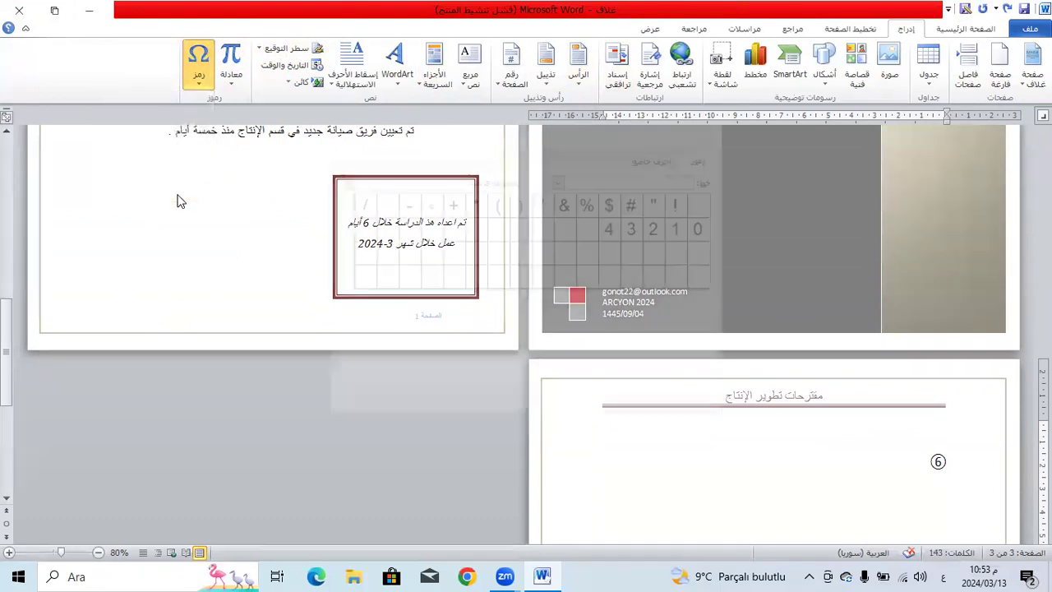
click(341, 284)
click(341, 284)
click(341, 284)
click(342, 284)
click(341, 284)
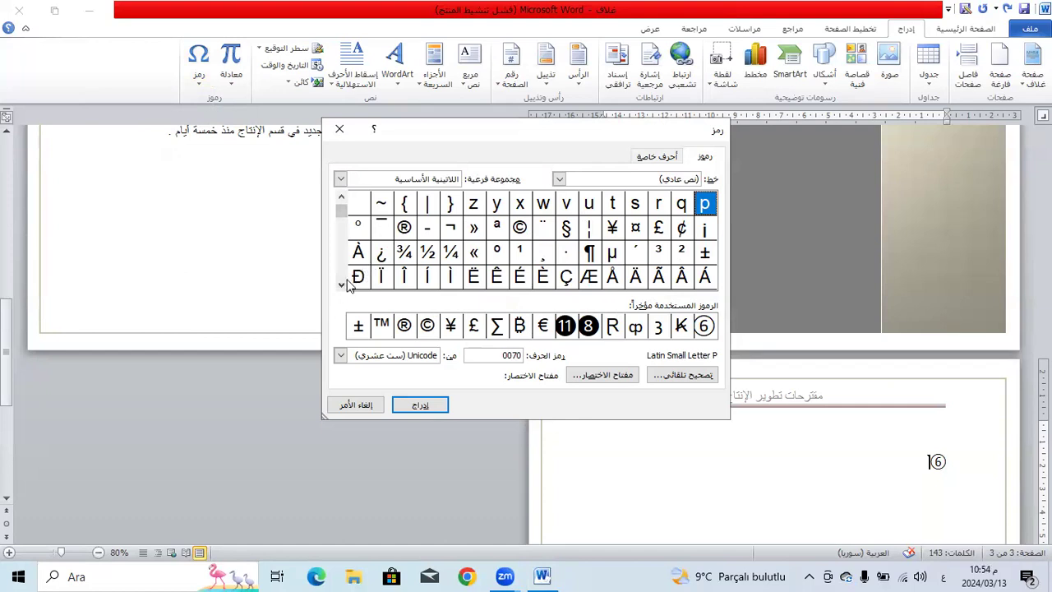
click(341, 284)
click(341, 284)
click(341, 284)
click(341, 284)
double_click(341, 284)
click(341, 284)
double_click(341, 284)
double_click(341, 285)
double_click(340, 284)
click(341, 284)
double_click(341, 284)
click(341, 285)
click(341, 284)
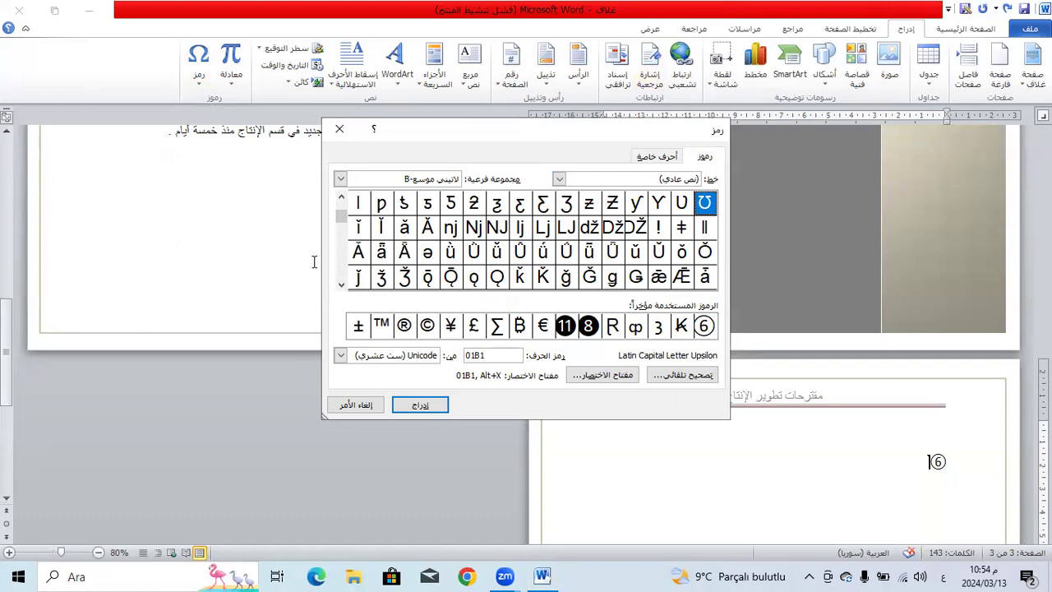
click(341, 285)
click(341, 284)
click(340, 285)
click(341, 285)
click(341, 284)
click(341, 285)
click(341, 284)
click(341, 285)
click(341, 284)
click(341, 284)
click(341, 285)
click(341, 284)
click(341, 284)
click(341, 284)
click(341, 284)
click(341, 284)
click(341, 284)
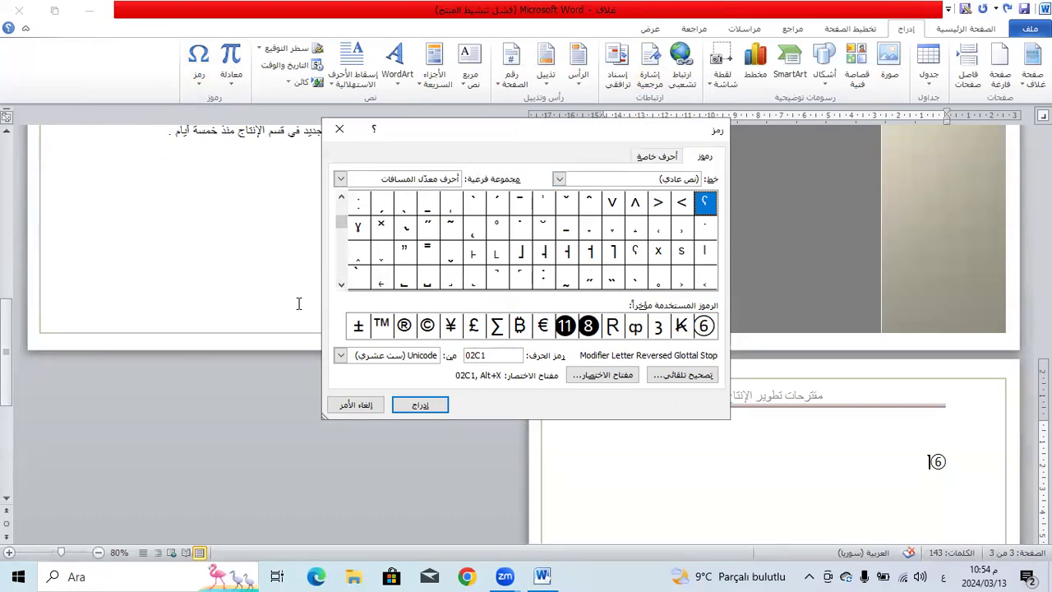
click(341, 284)
click(341, 285)
click(341, 284)
click(341, 284)
click(341, 285)
click(341, 284)
click(341, 284)
click(341, 285)
click(341, 285)
click(341, 284)
click(341, 284)
click(341, 284)
click(341, 285)
click(341, 285)
click(341, 285)
click(341, 284)
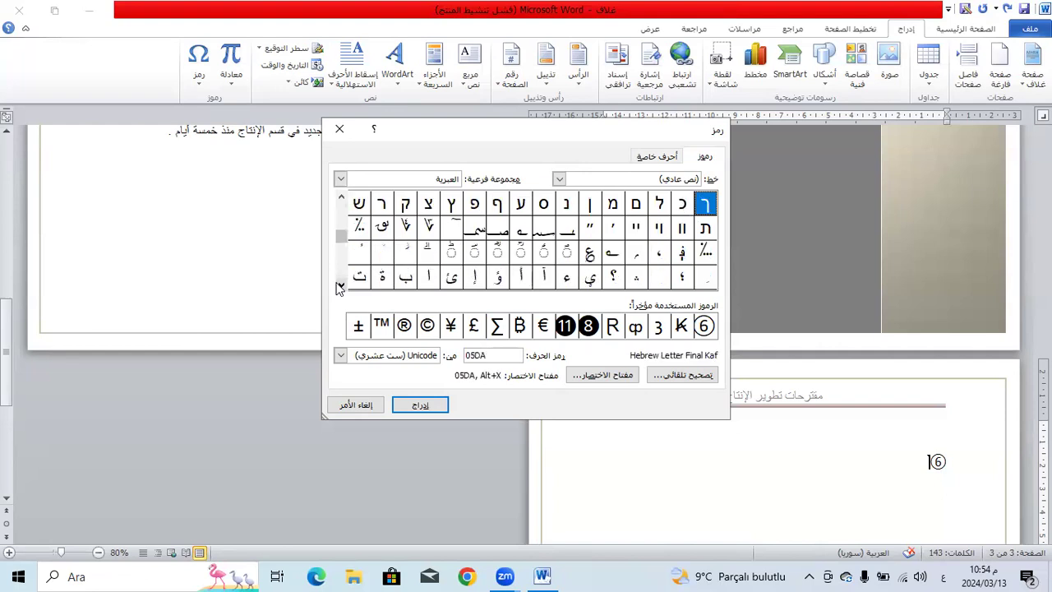
click(340, 286)
click(340, 286)
click(340, 286)
click(341, 286)
click(341, 286)
click(340, 286)
click(340, 286)
click(340, 286)
click(340, 286)
click(341, 286)
click(340, 286)
click(340, 285)
click(341, 286)
click(340, 286)
click(340, 286)
click(341, 286)
click(341, 285)
click(340, 286)
click(340, 286)
click(340, 286)
click(340, 286)
click(340, 286)
click(340, 286)
click(340, 286)
click(340, 286)
click(340, 286)
click(340, 285)
click(340, 286)
click(340, 286)
click(340, 285)
click(340, 286)
click(340, 286)
click(340, 286)
click(340, 286)
click(340, 286)
click(340, 286)
click(340, 286)
click(340, 286)
click(340, 286)
click(340, 286)
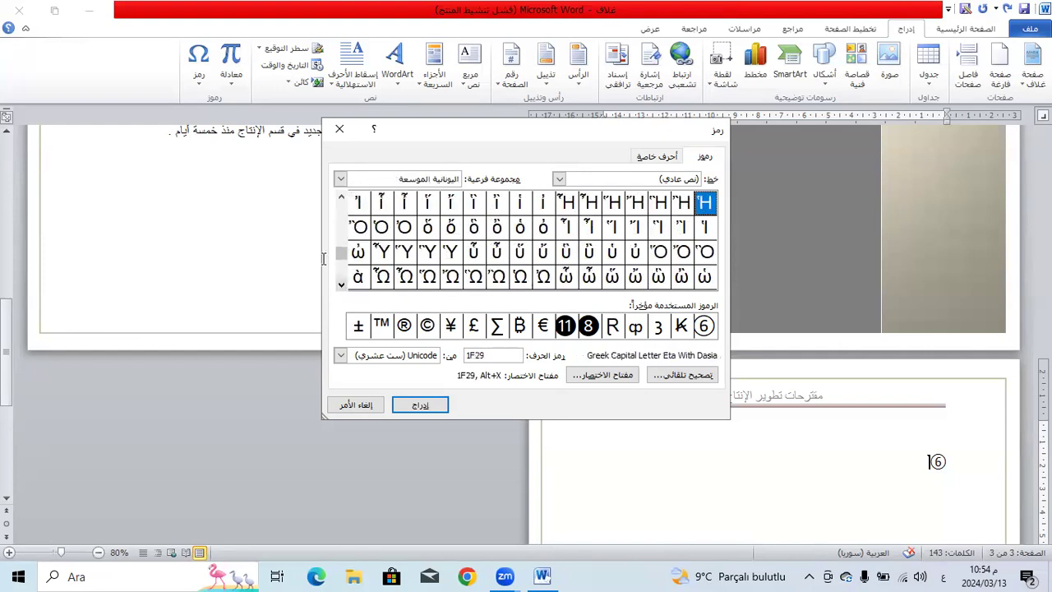
click(337, 131)
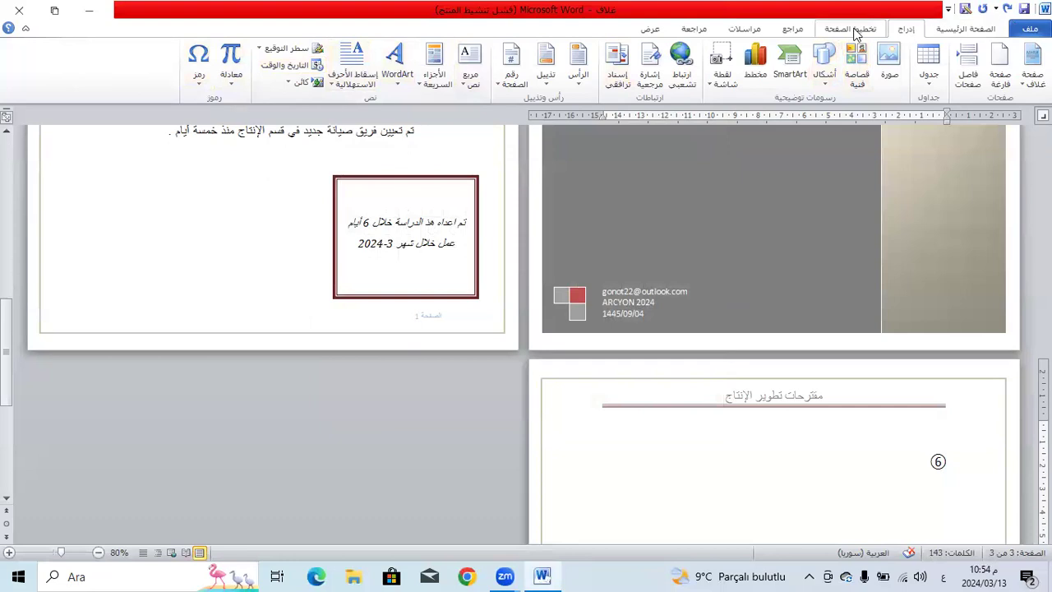
Change the page orientation of the document to landscape.
click(855, 31)
click(963, 29)
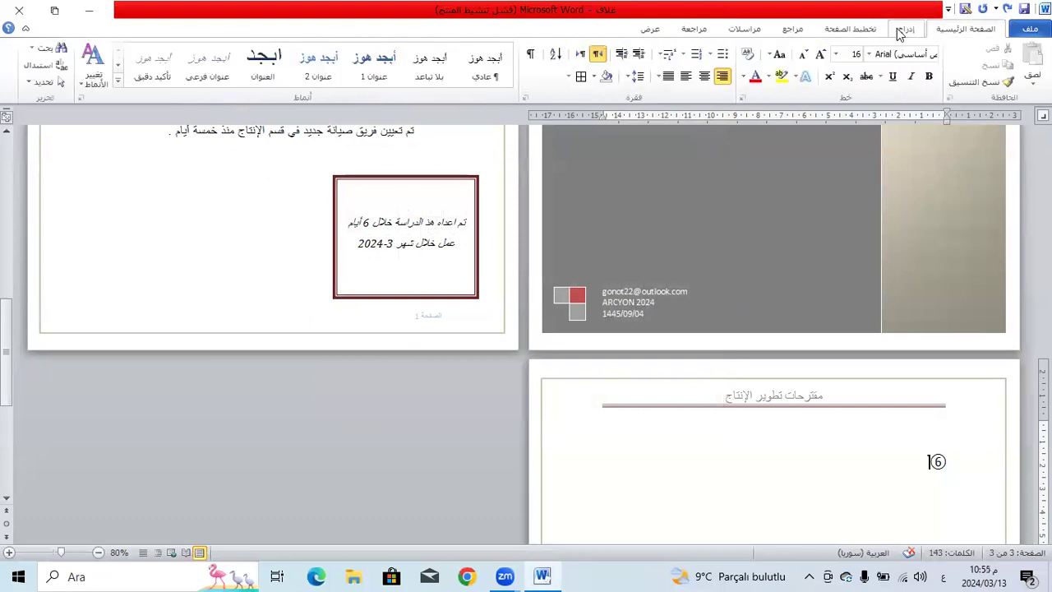
click(901, 30)
click(854, 31)
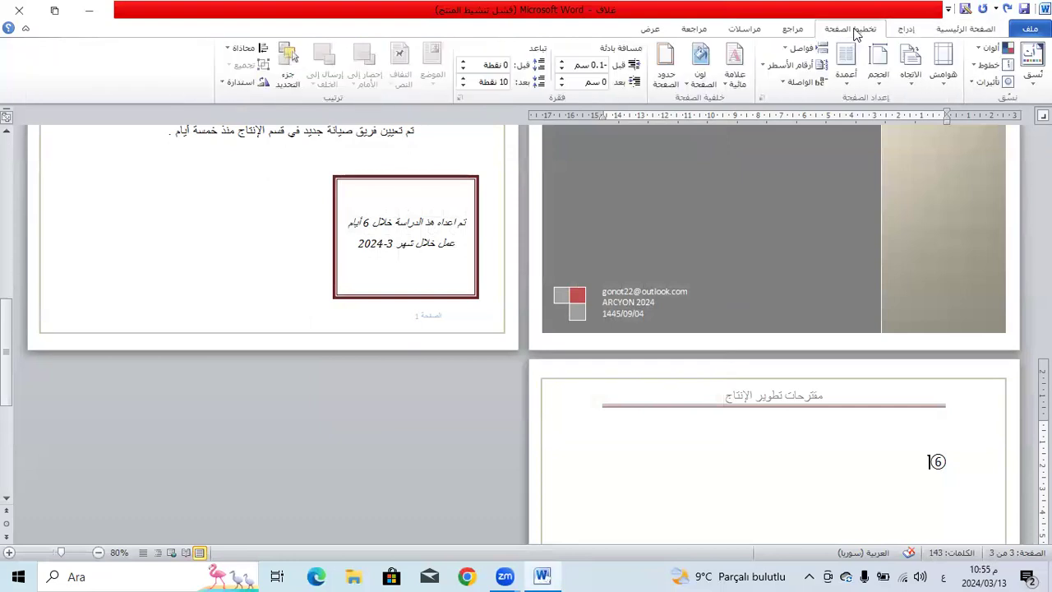
scroll(667, 302, up, 5)
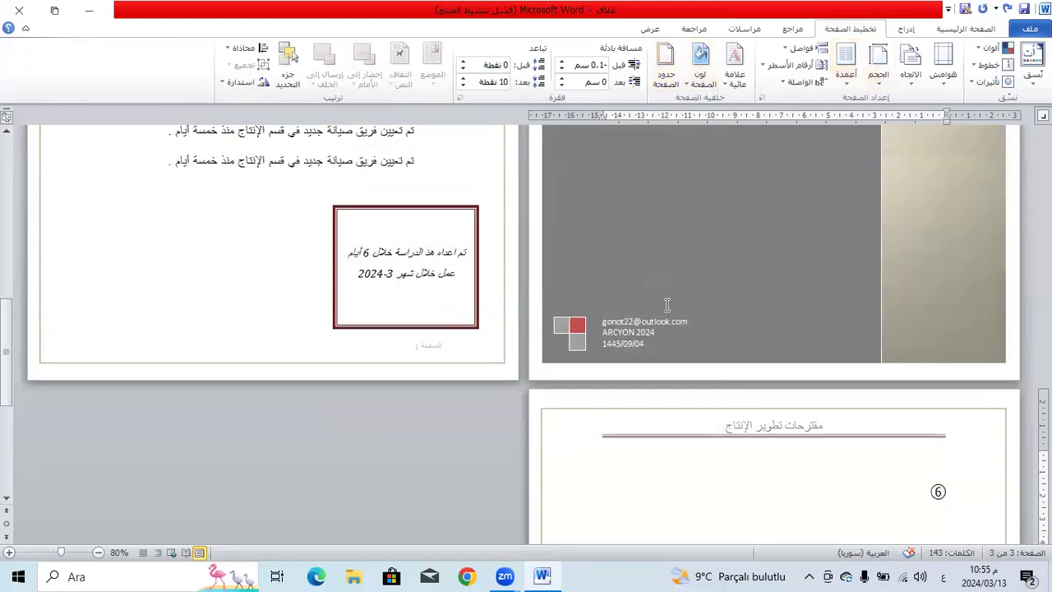
scroll(662, 310, up, 6)
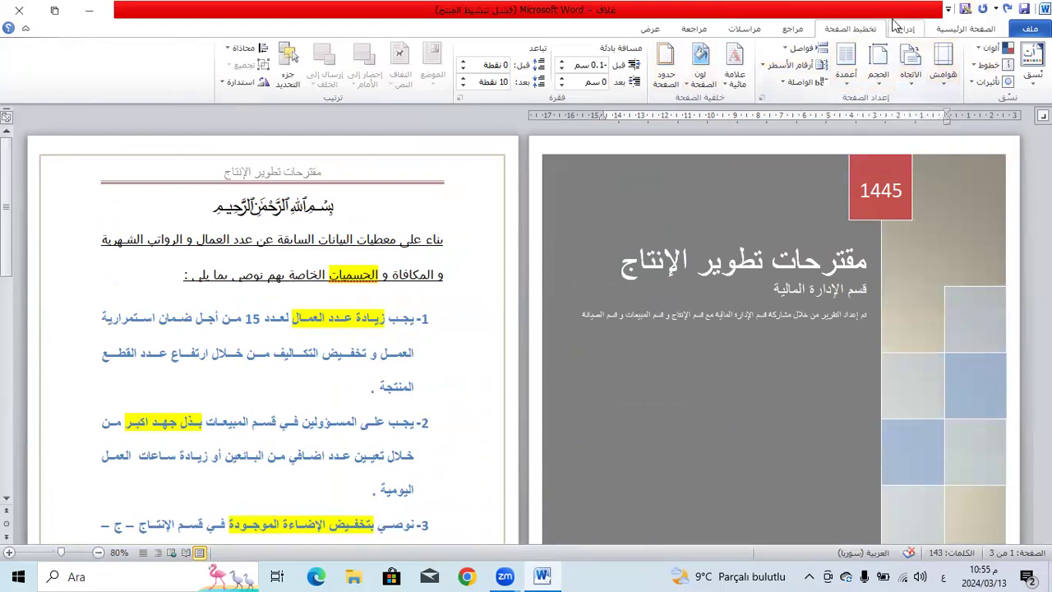
click(899, 49)
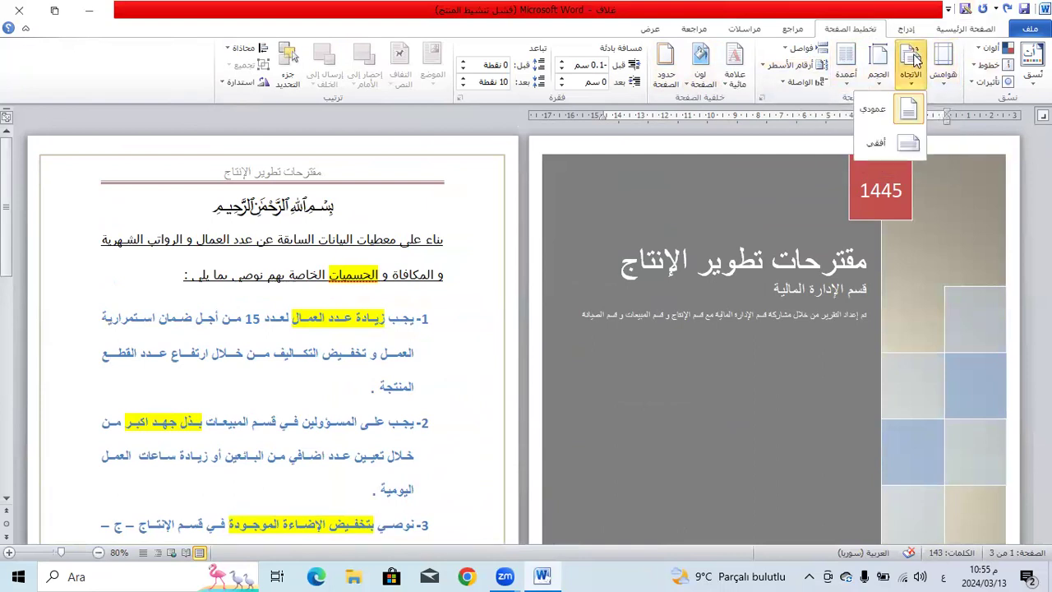
click(890, 132)
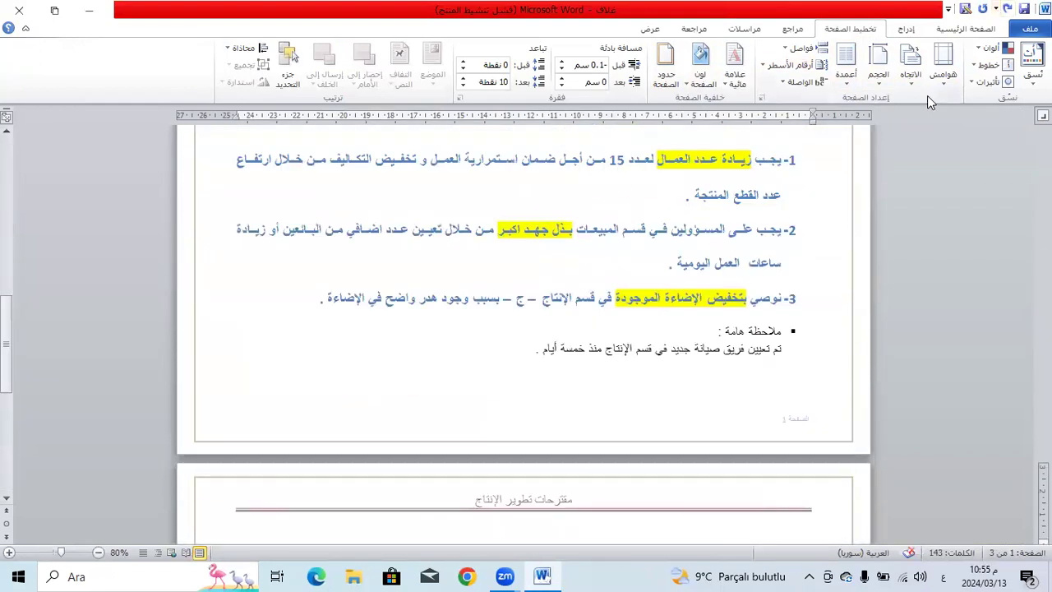
Try the Narrow page margins preset, and apply the Moderate preset (2.54 cm top and bottom, 1.91 cm sides) instead.
click(942, 68)
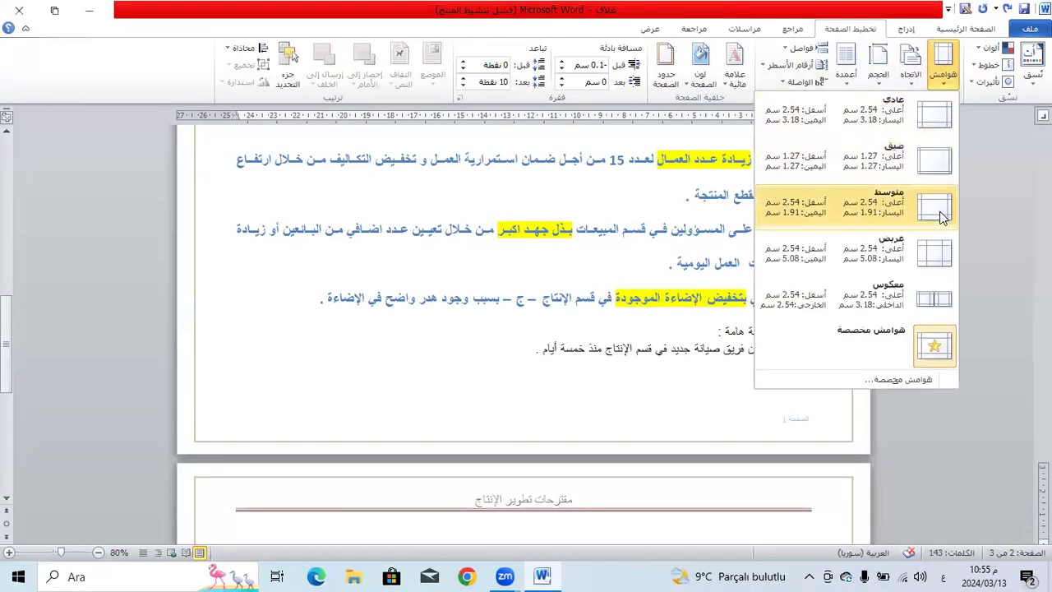
click(844, 151)
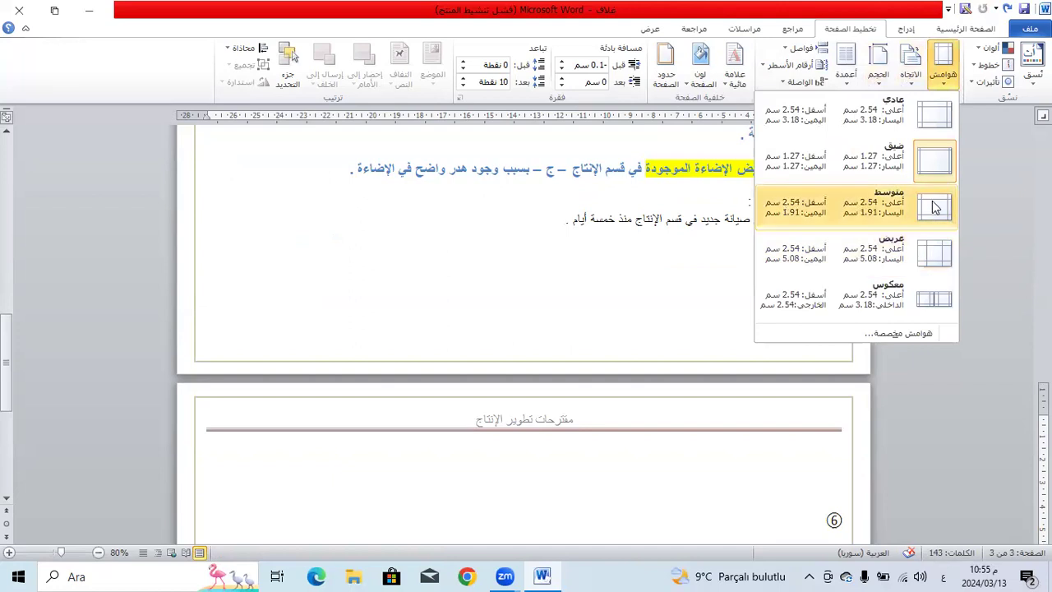
click(934, 205)
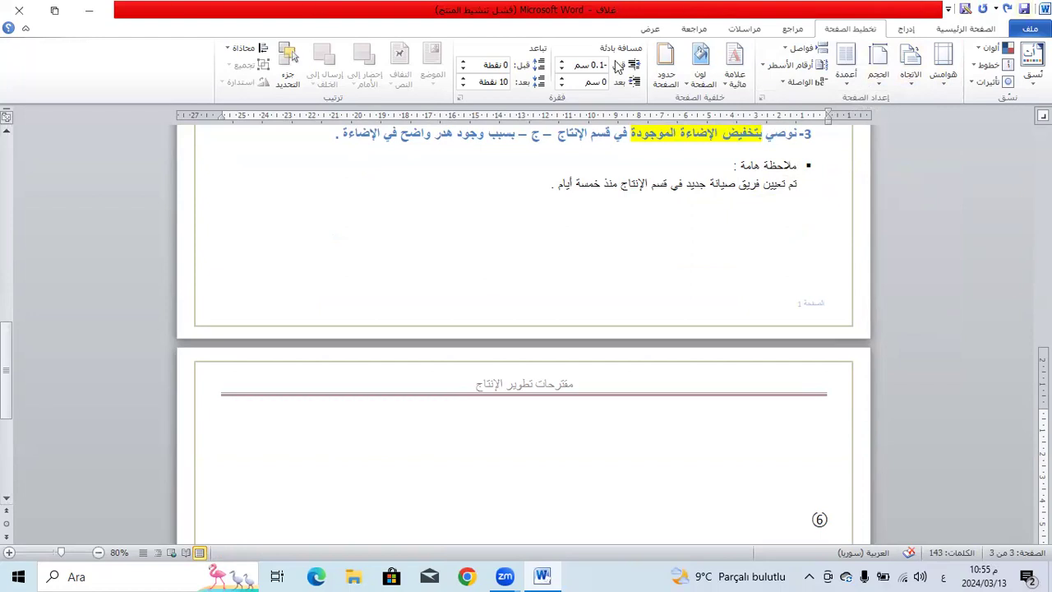
Set the page orientation of the document back to portrait.
click(879, 64)
click(909, 64)
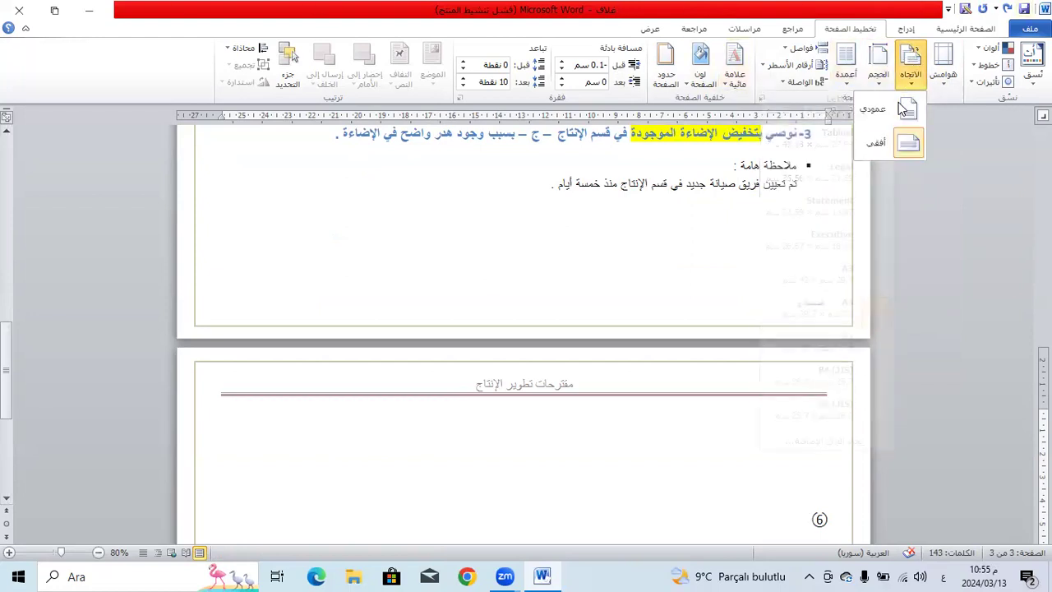
click(894, 141)
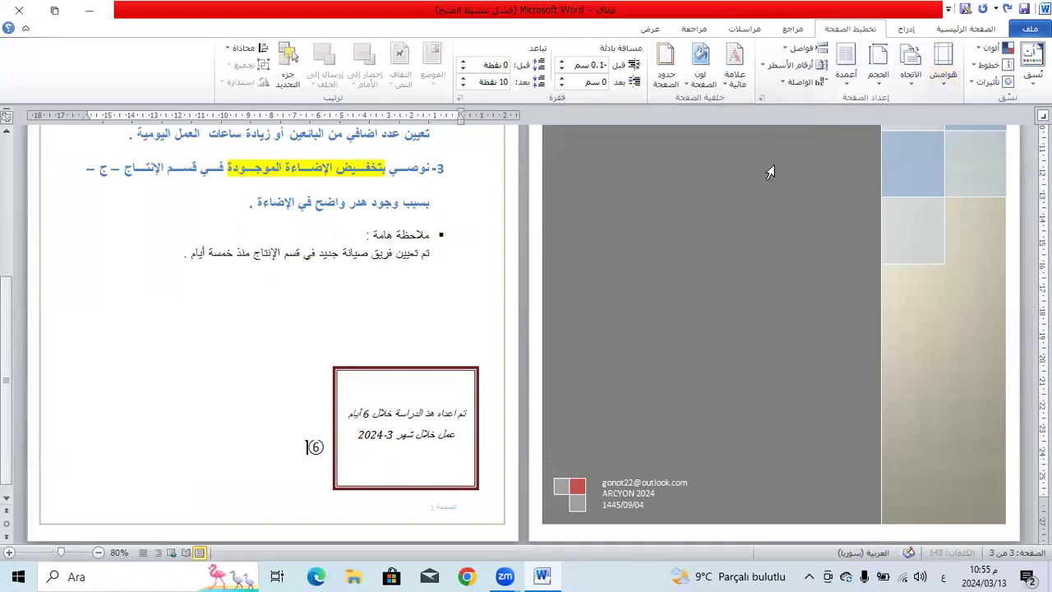
click(277, 300)
scroll(283, 304, up, 3)
scroll(287, 307, up, 3)
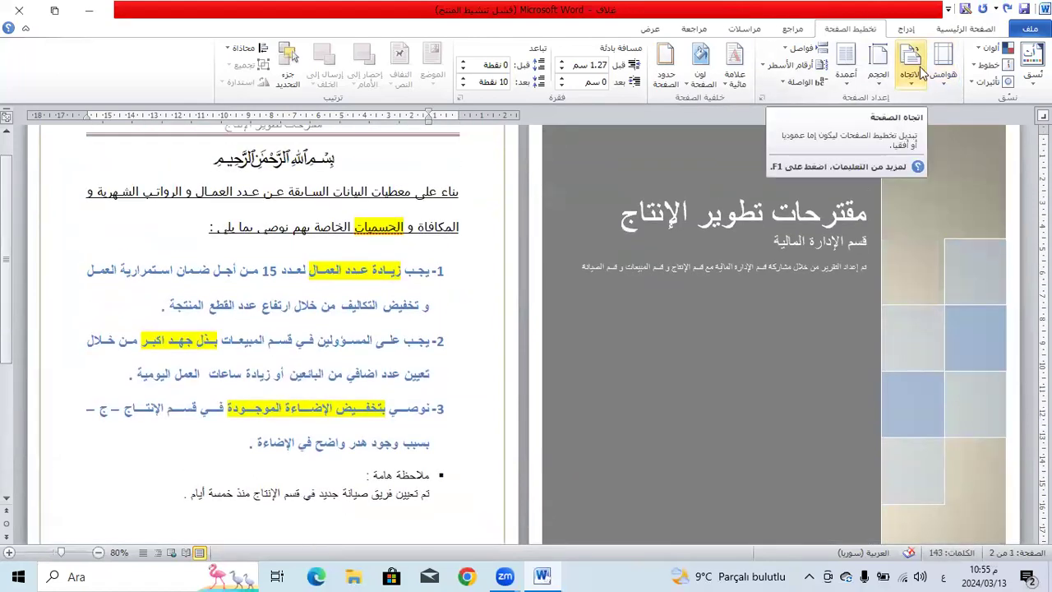
Try the Wide page margins preset (5.08 cm sides), check its effect on the body text, and undo it.
click(942, 64)
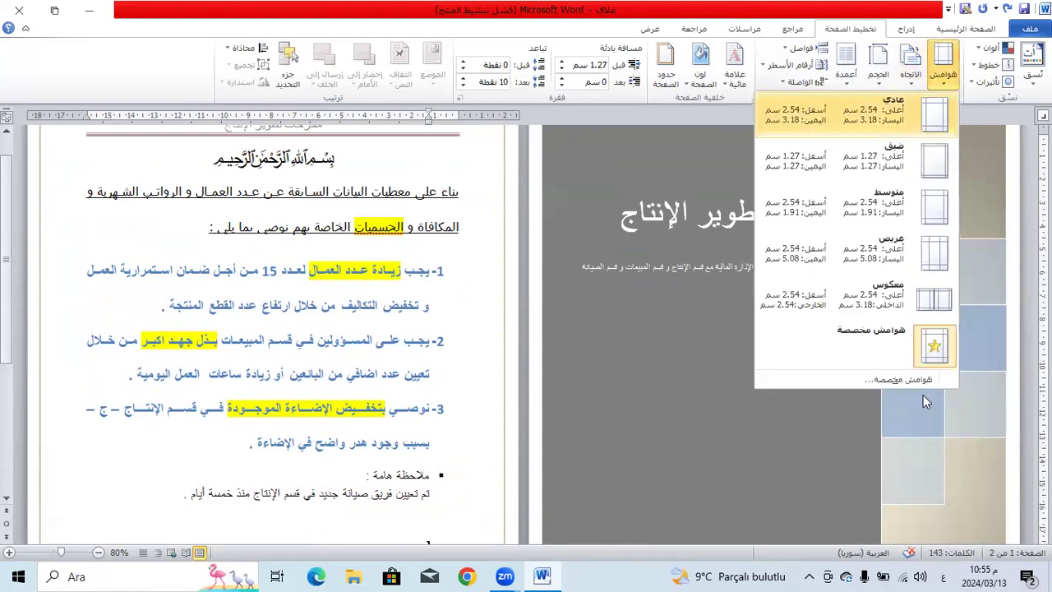
click(888, 271)
scroll(320, 289, down, 5)
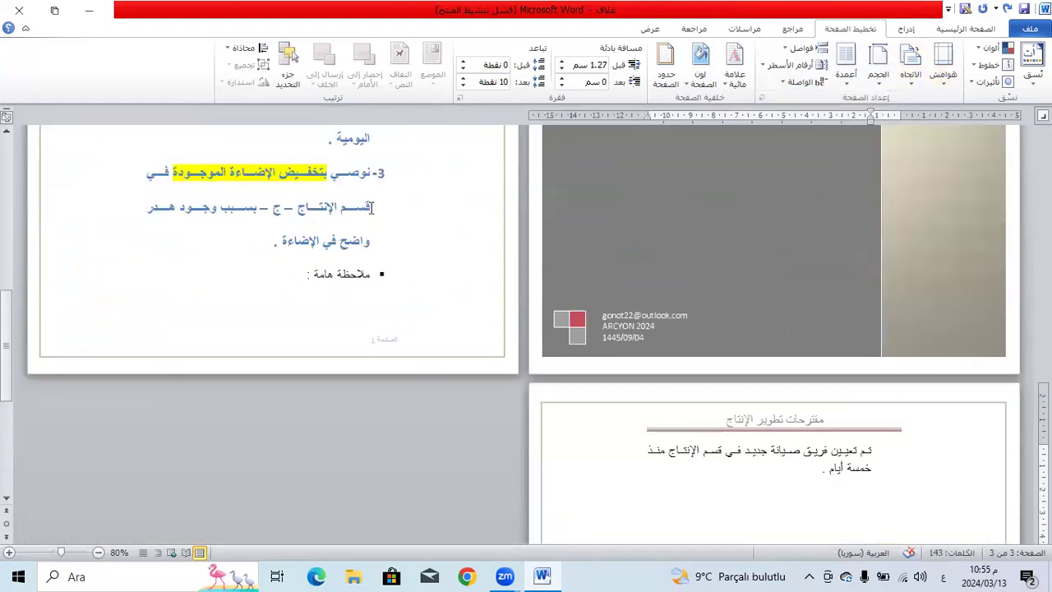
scroll(371, 207, up, 10)
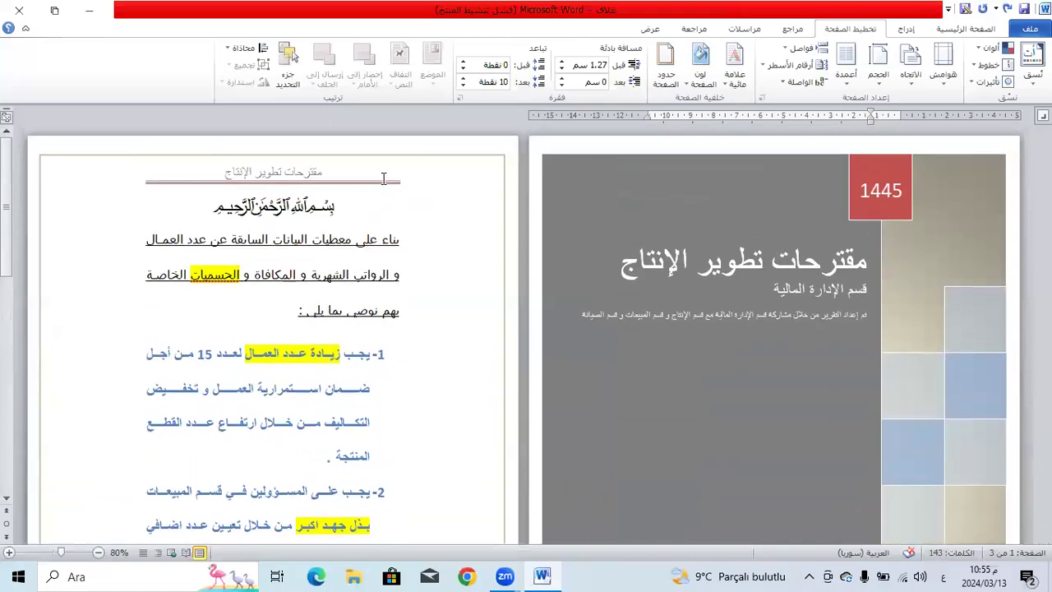
click(358, 242)
triple_click(383, 220)
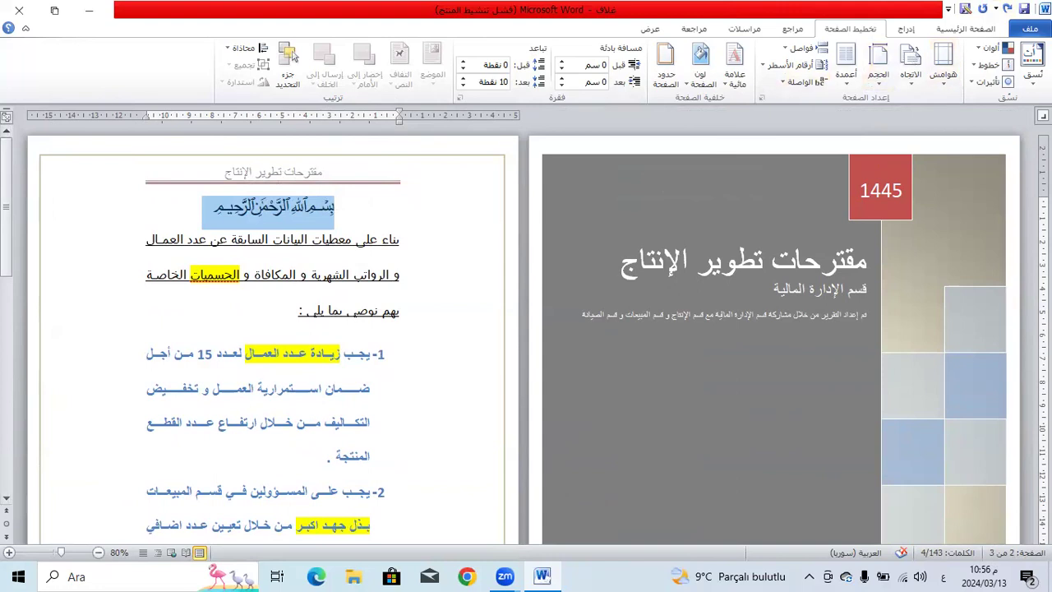
scroll(315, 246, down, 5)
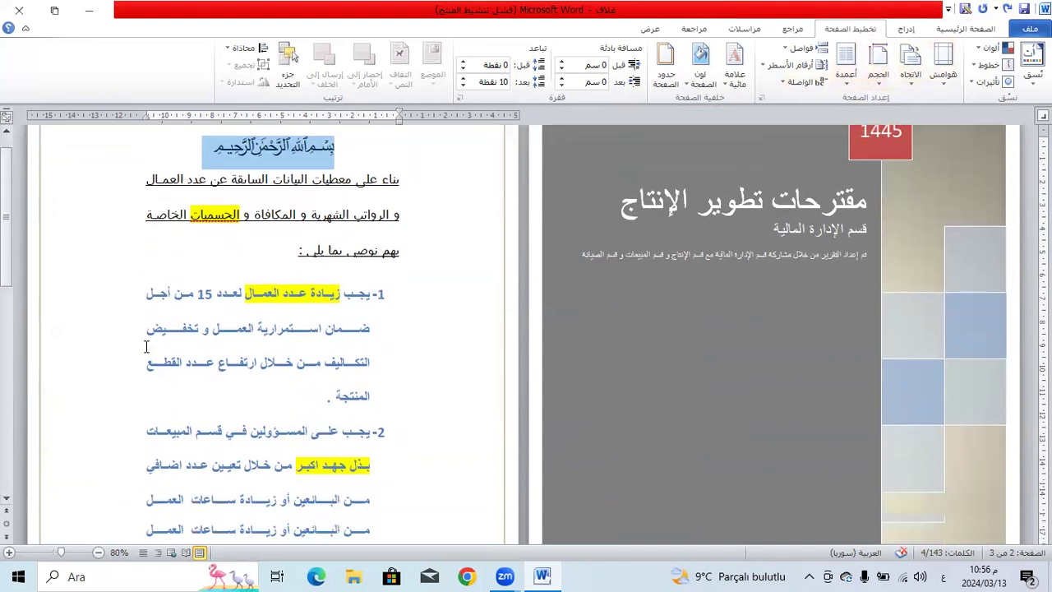
scroll(481, 170, up, 3)
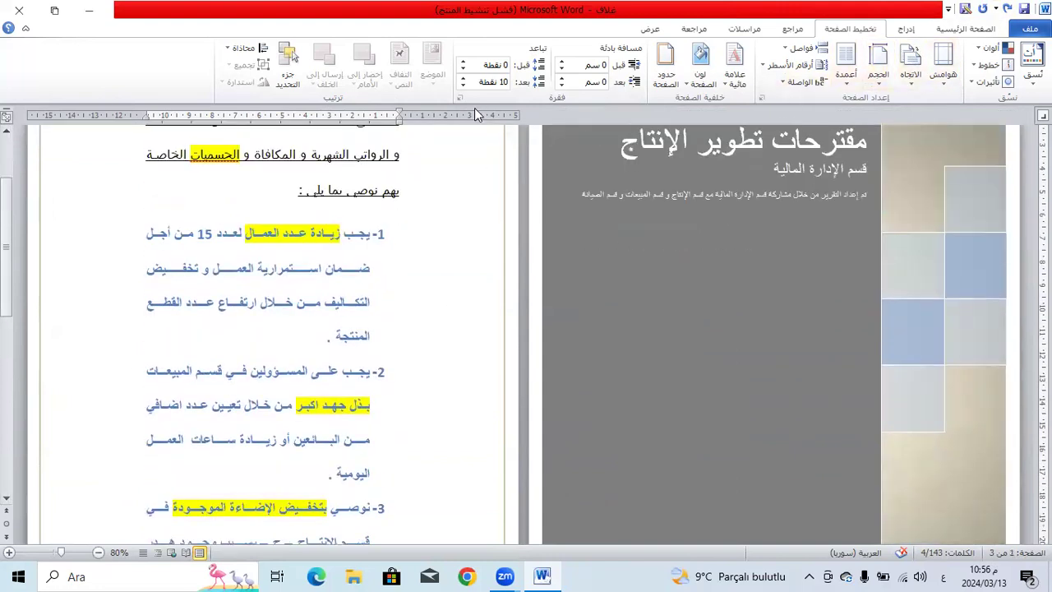
key(ctrl+z)
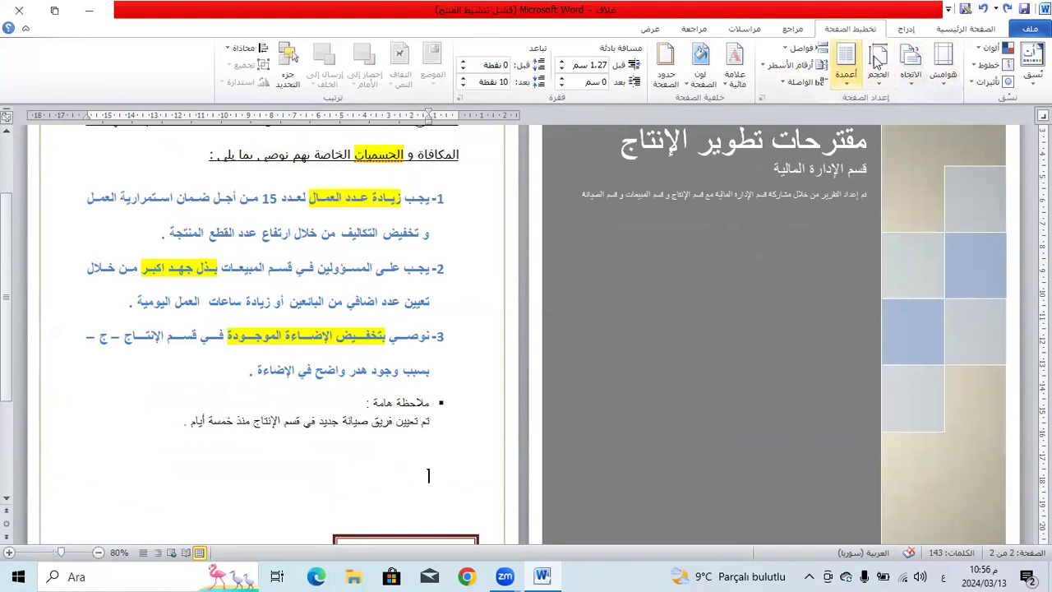
Set the paper size to A3 (29.7 × 42 cm) and check the resulting layout of the pages.
scroll(850, 49, down, 2)
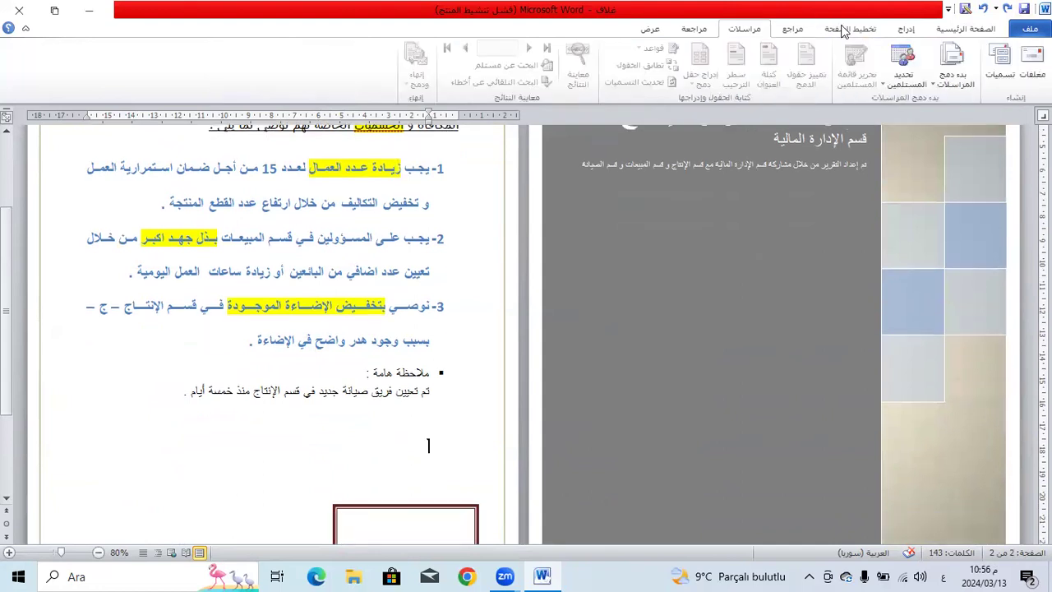
click(905, 29)
scroll(893, 52, down, 1)
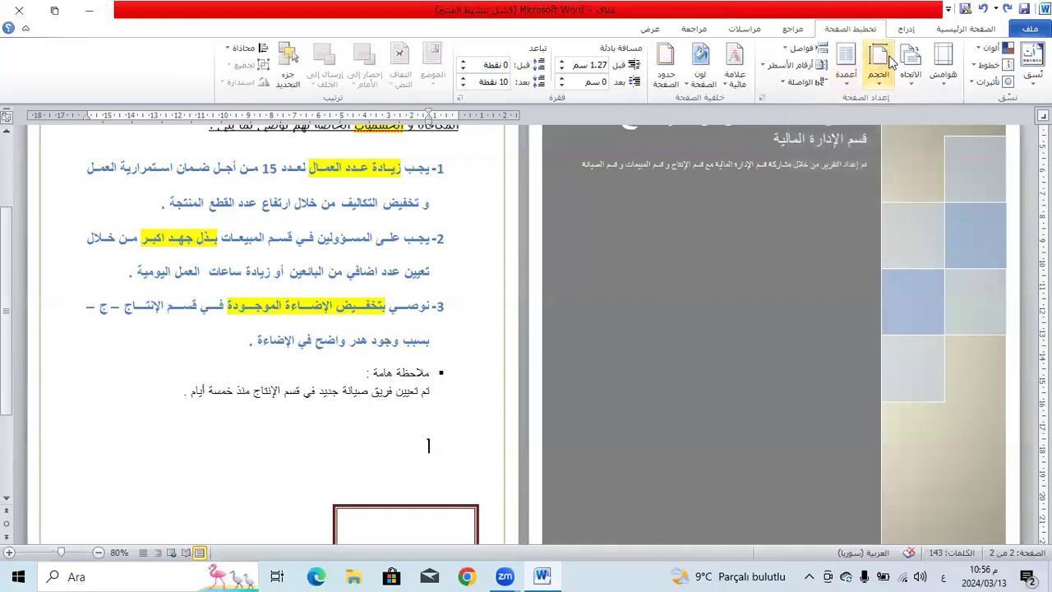
click(887, 78)
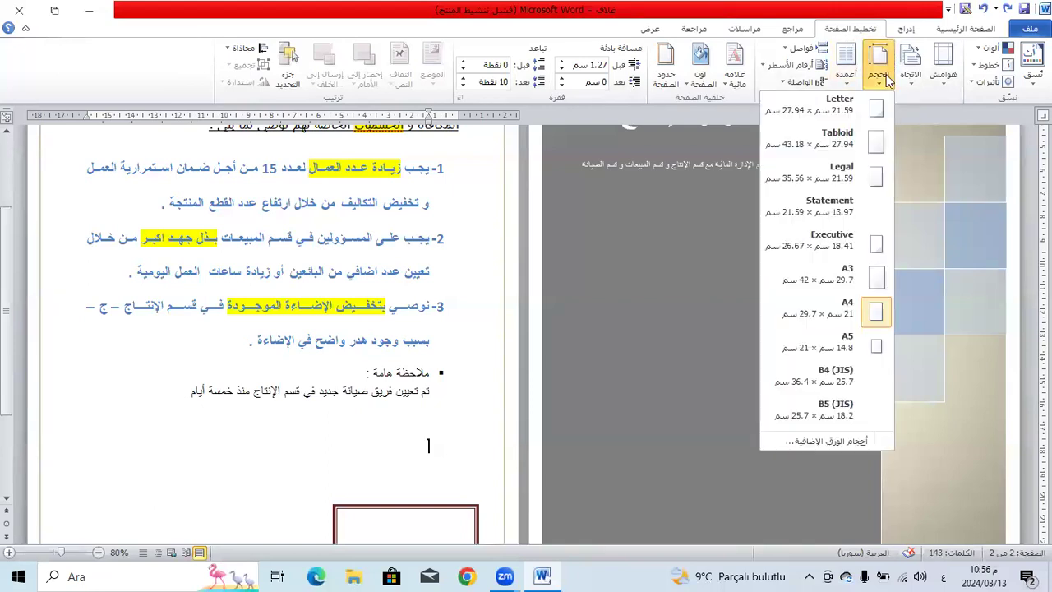
click(816, 281)
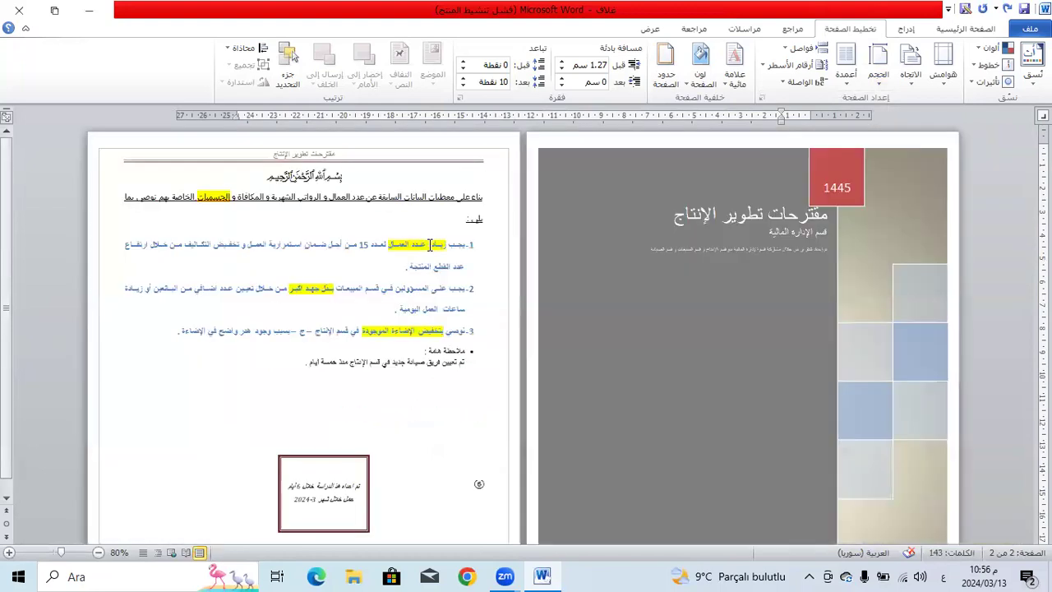
scroll(333, 310, down, 7)
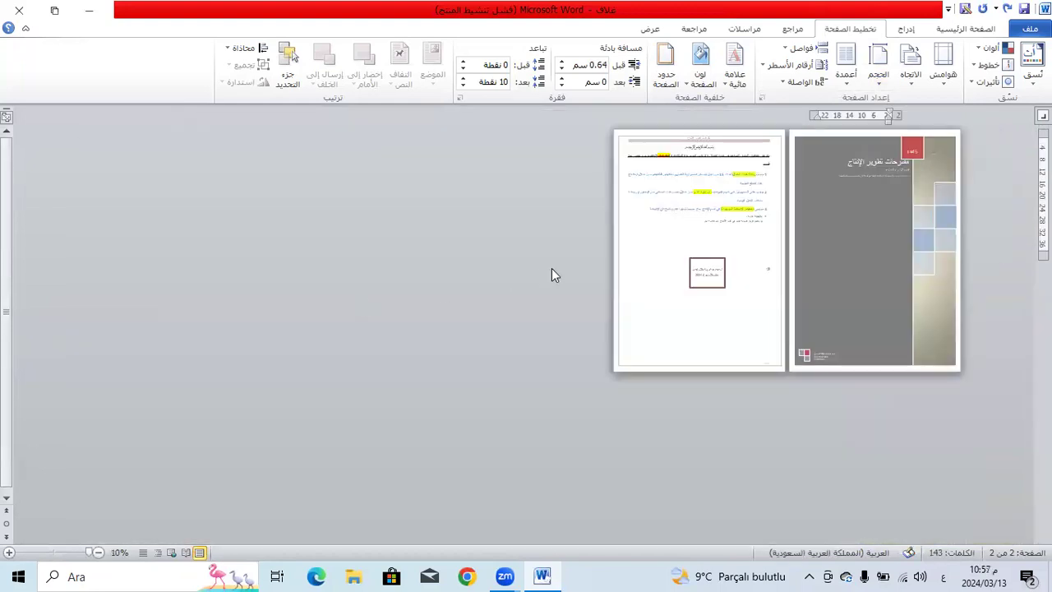
scroll(551, 268, up, 4)
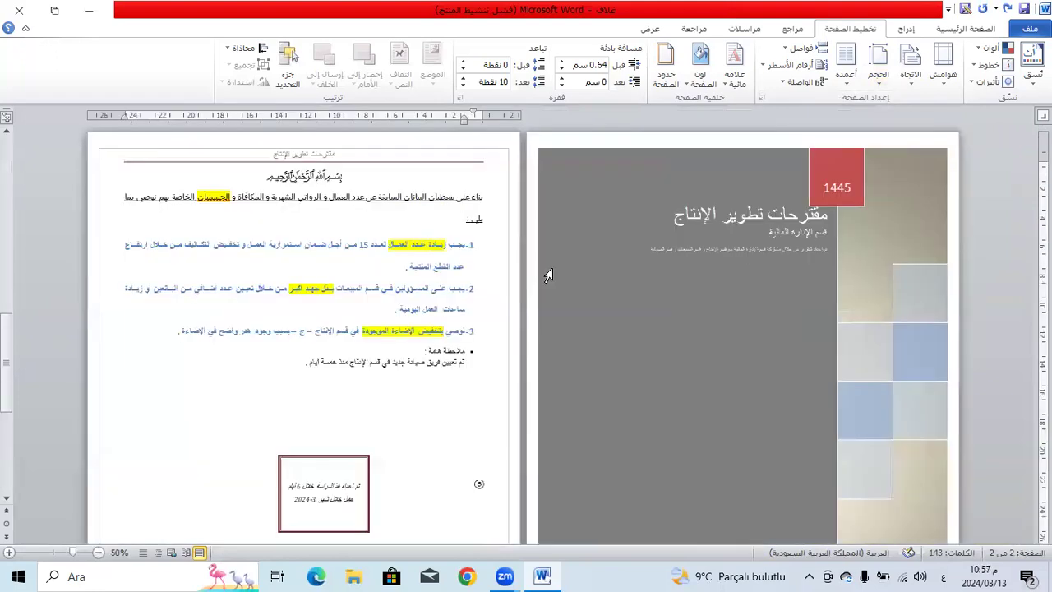
scroll(429, 266, up, 1)
scroll(534, 263, down, 3)
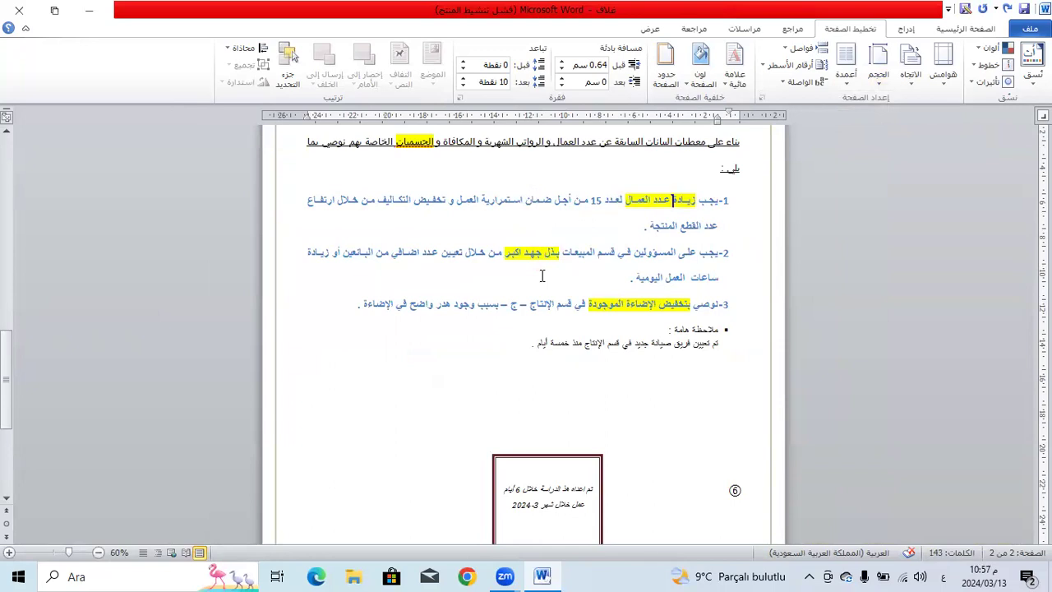
scroll(542, 275, down, 10)
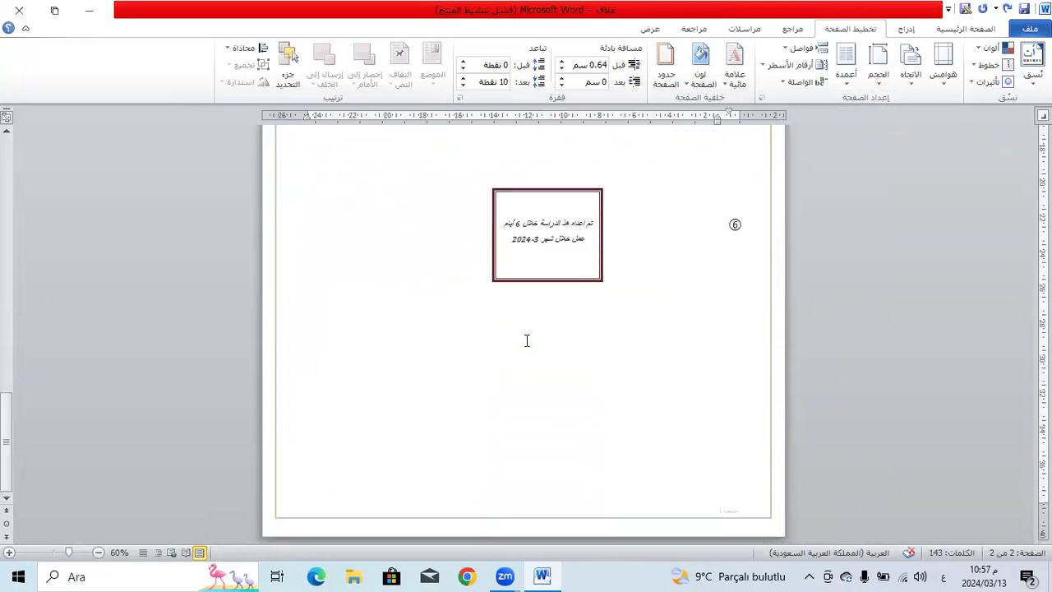
Set the paper size of the document to A4 (21 × 29.7 cm).
click(877, 65)
click(810, 308)
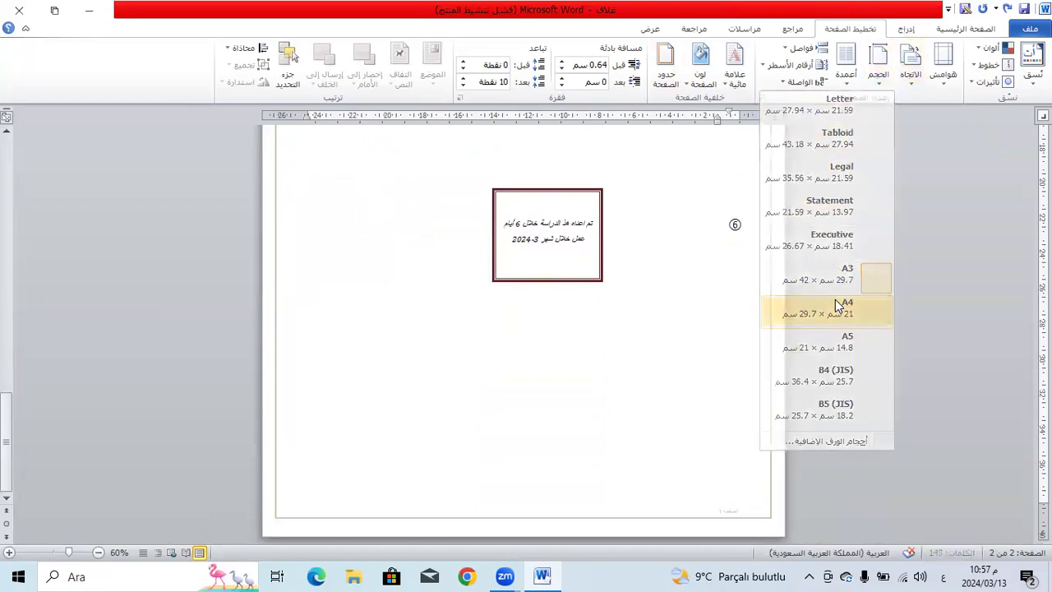
click(454, 383)
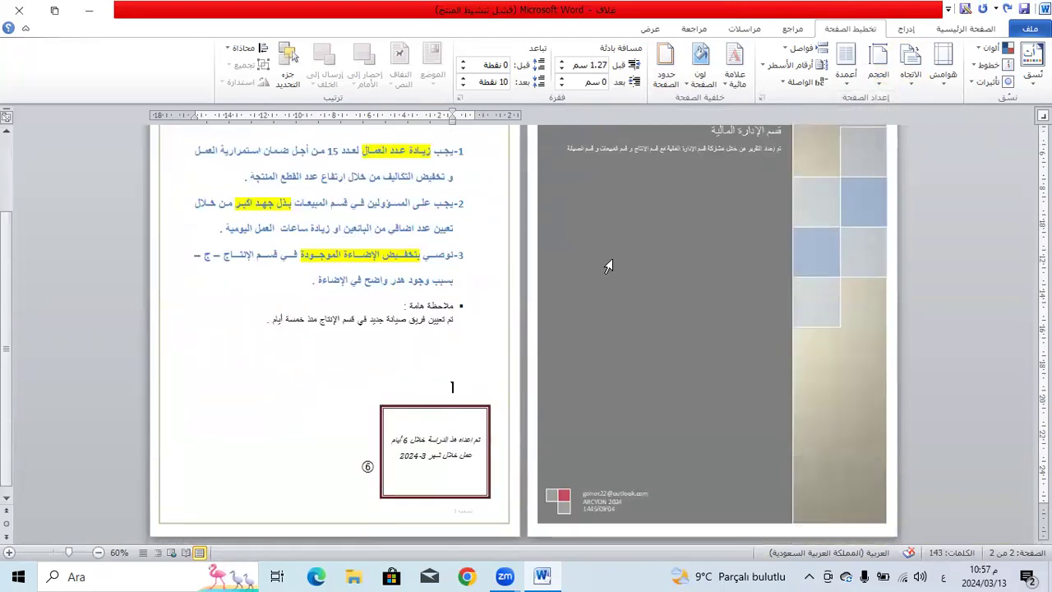
Try the A3 paper size (29.7 × 42 cm) on the document again, and return it to A4.
click(879, 65)
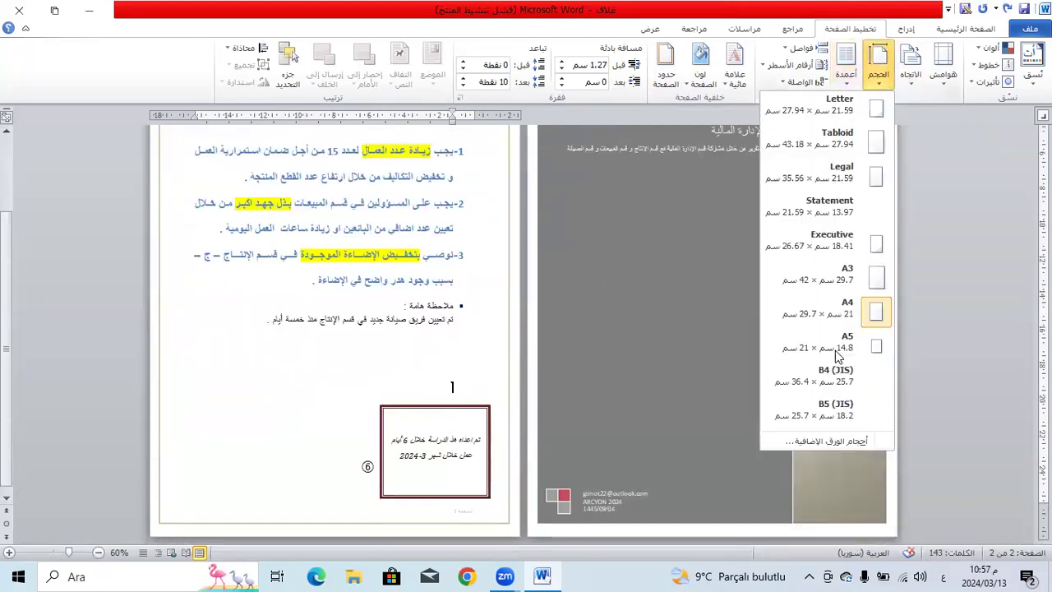
click(830, 281)
scroll(504, 446, down, 5)
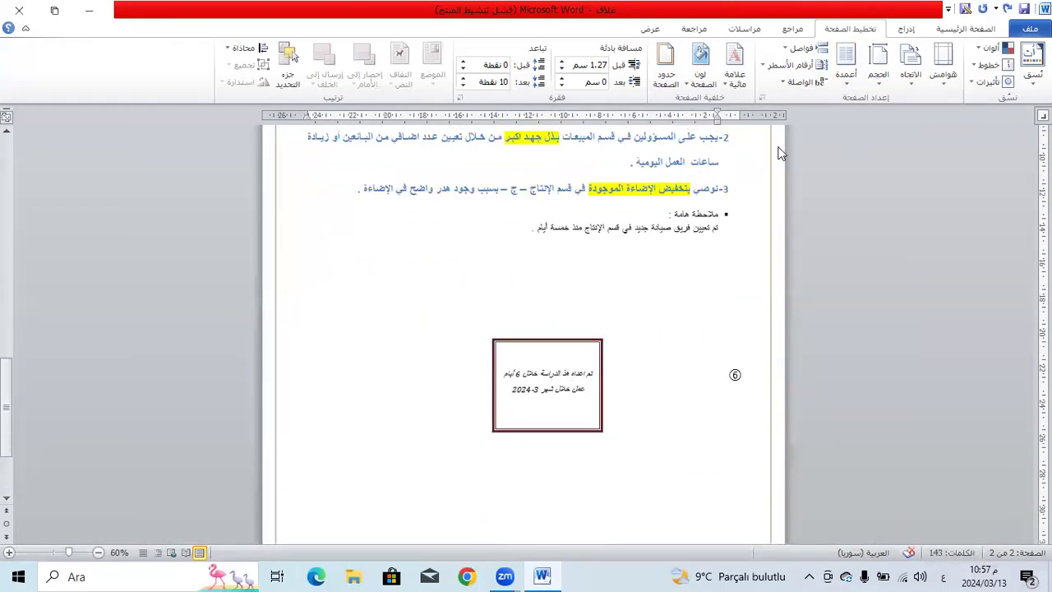
click(878, 65)
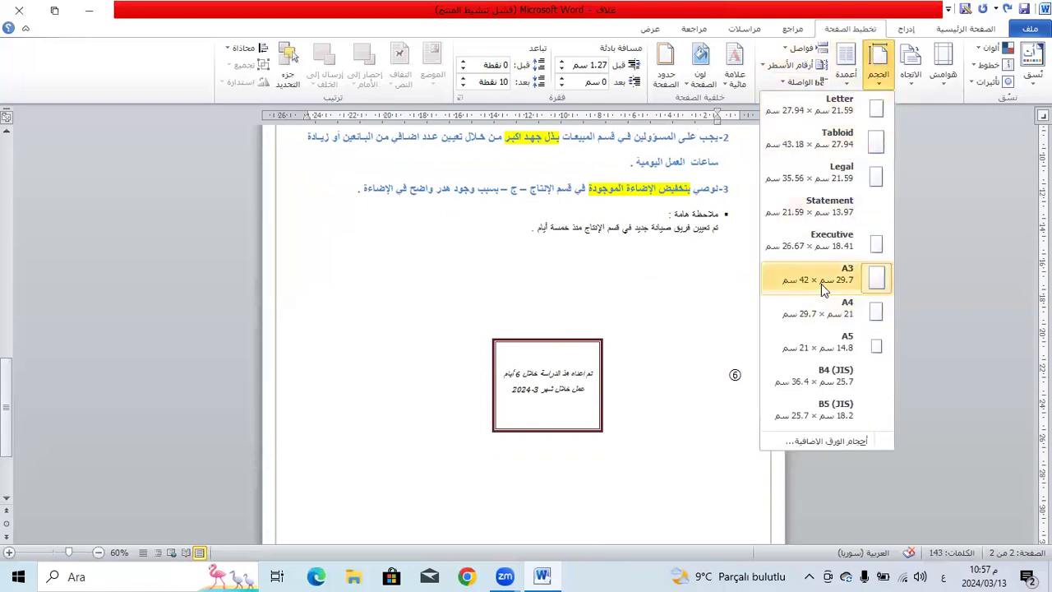
click(821, 284)
click(877, 49)
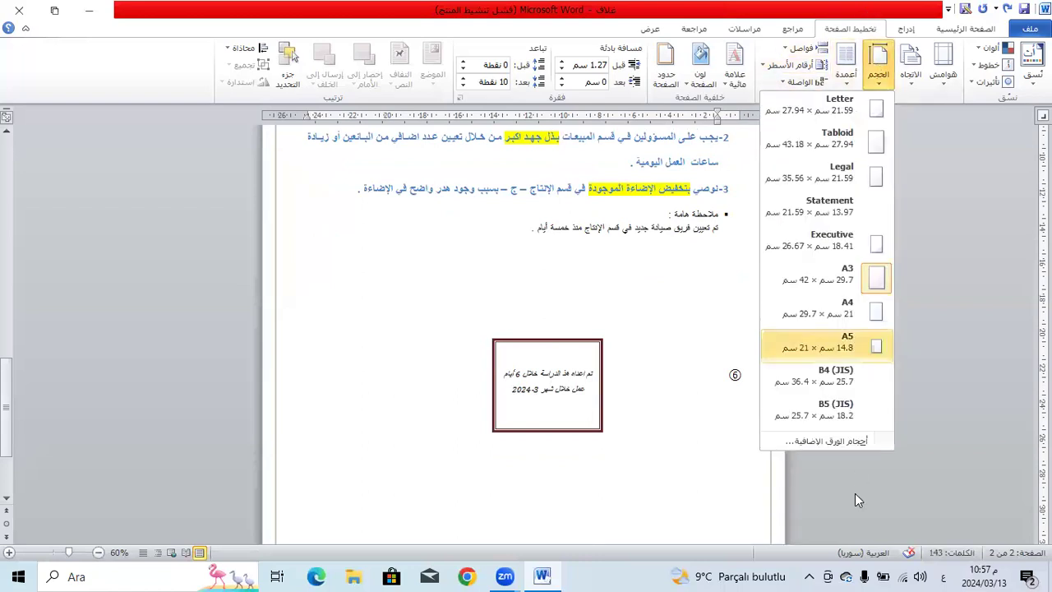
click(851, 312)
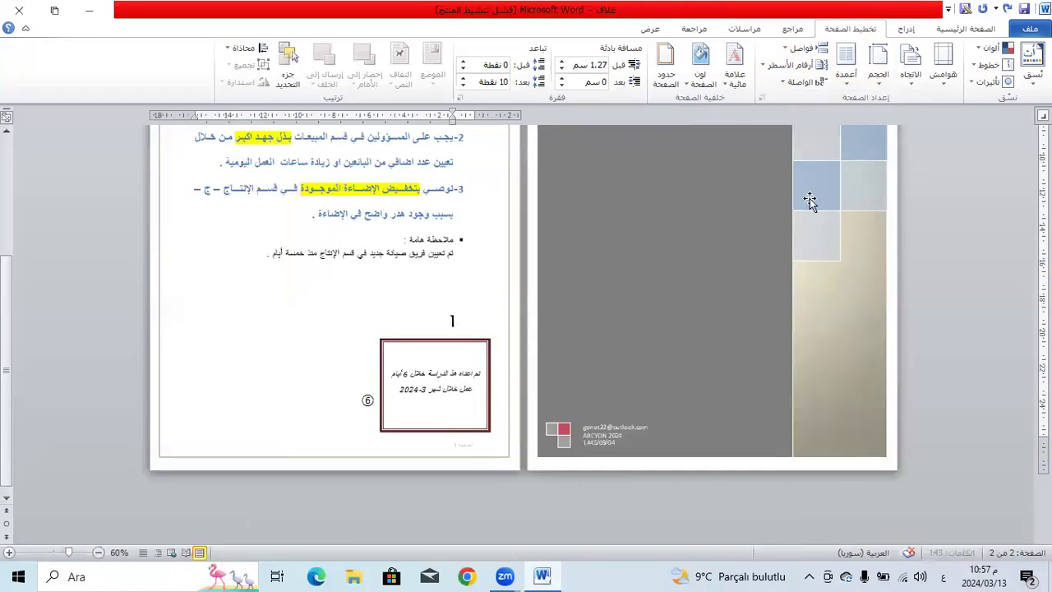
Try a two-column layout on the numbered recommendations, and return the text to a single column.
scroll(463, 249, up, 5)
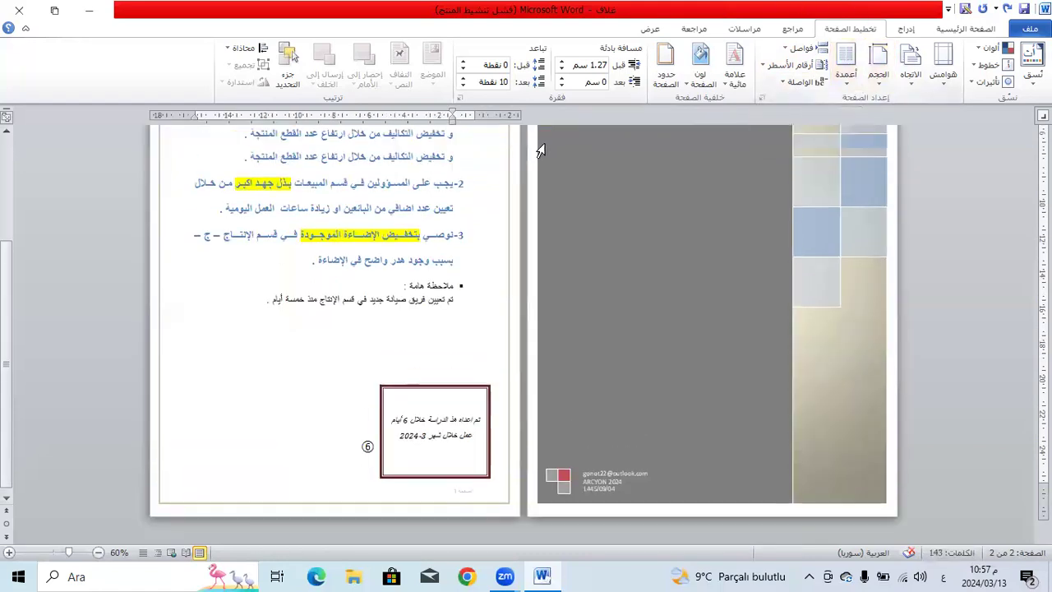
mouse_move(453, 230)
mouse_down()
mouse_move(185, 378)
mouse_move(258, 394)
mouse_move(263, 337)
mouse_move(465, 327)
mouse_move(457, 222)
mouse_up()
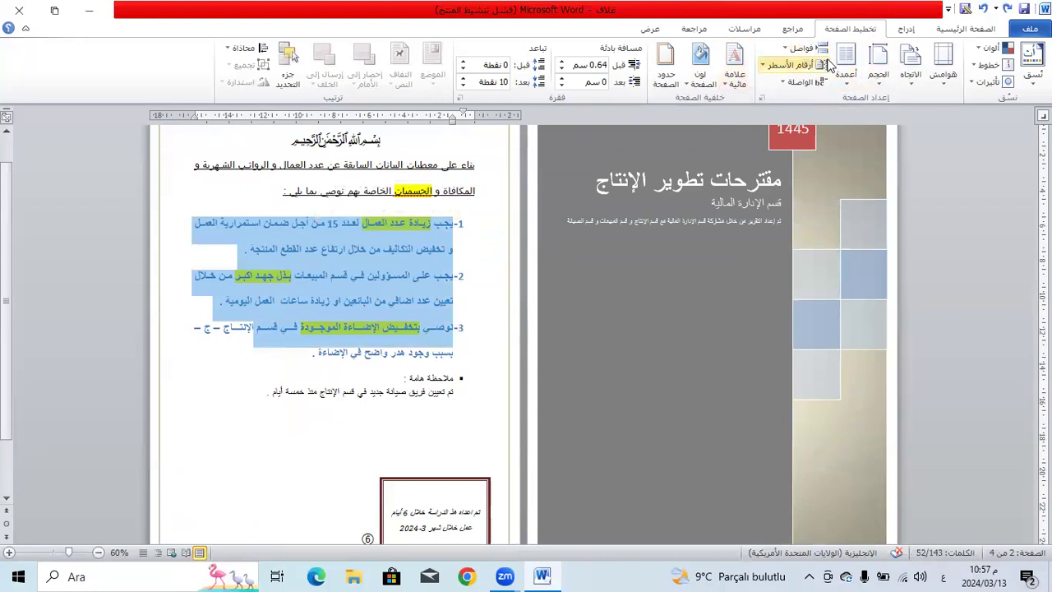
click(845, 70)
click(801, 143)
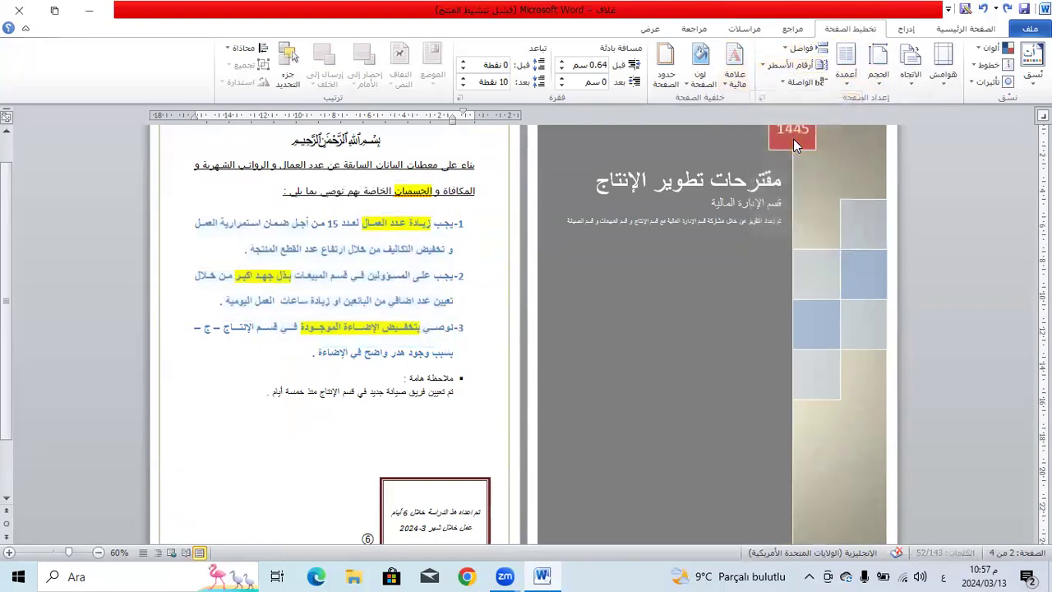
click(304, 224)
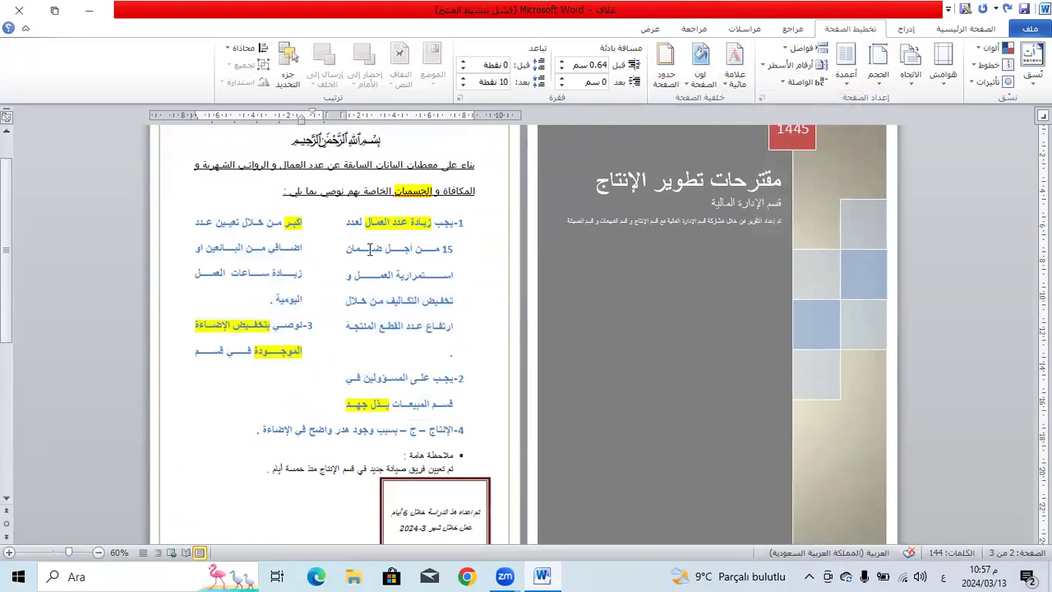
scroll(406, 279, down, 1)
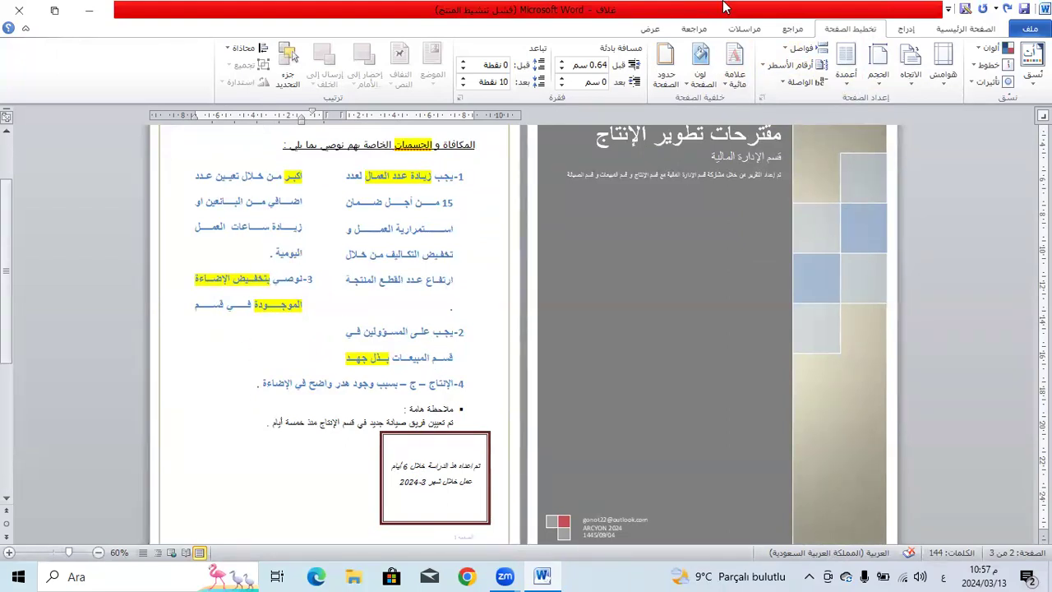
click(807, 110)
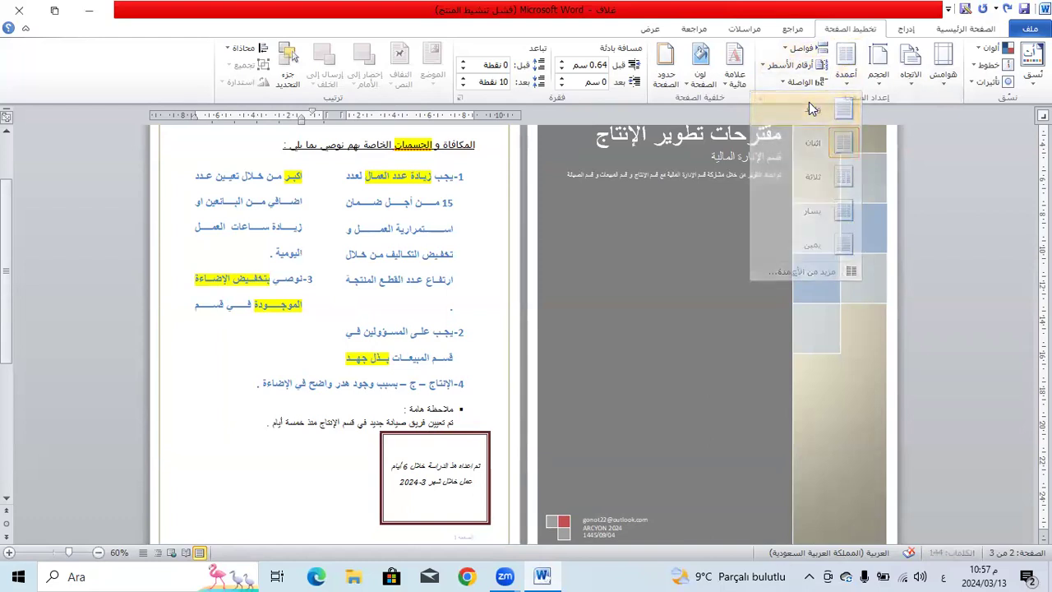
click(801, 49)
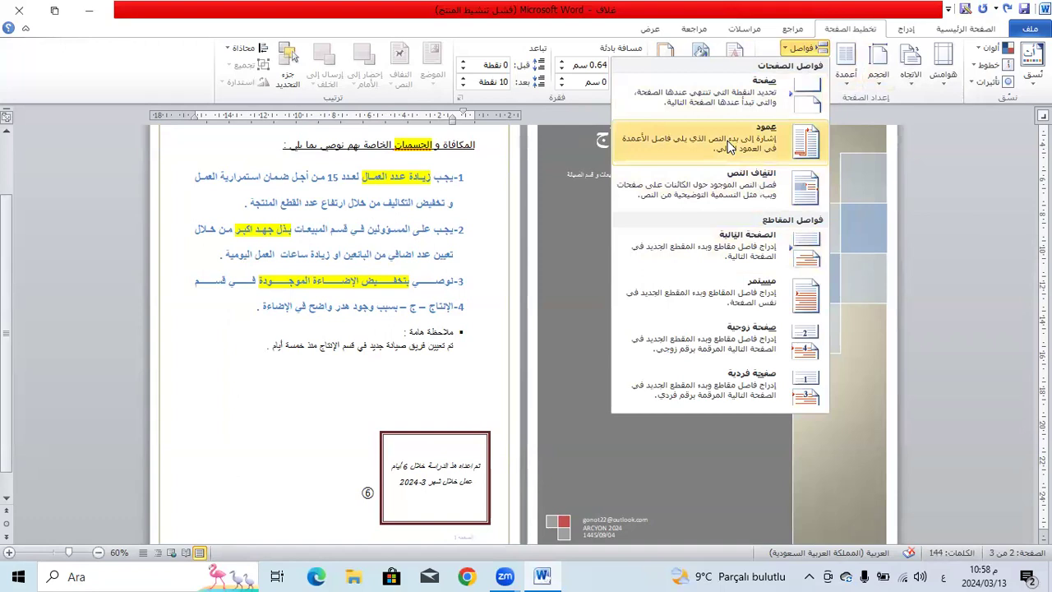
key(Escape)
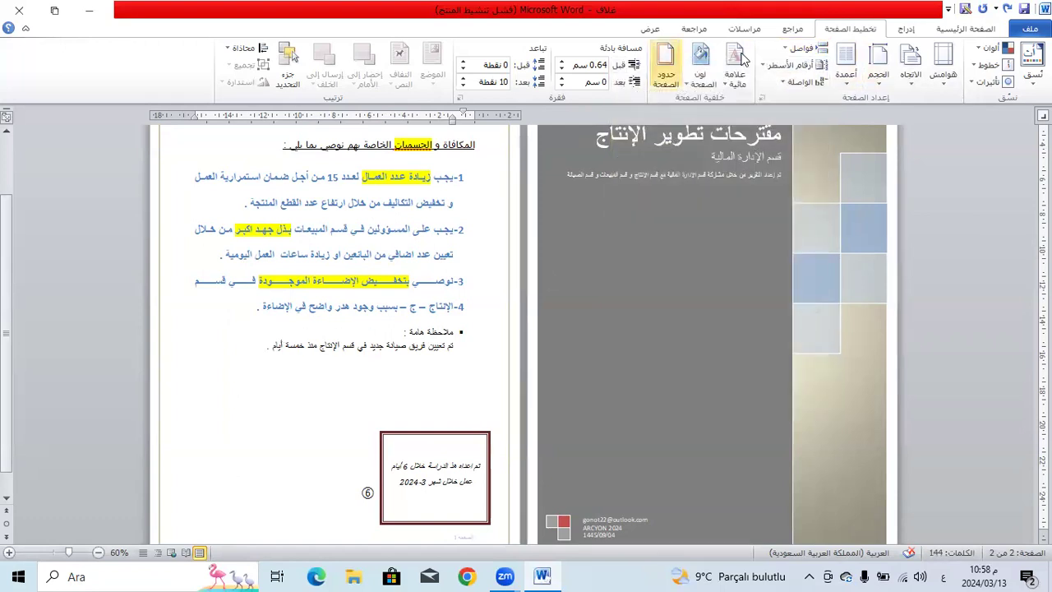
Try the diagonal نموذج 1 watermark preset, check it behind the body text, and remove it.
click(735, 59)
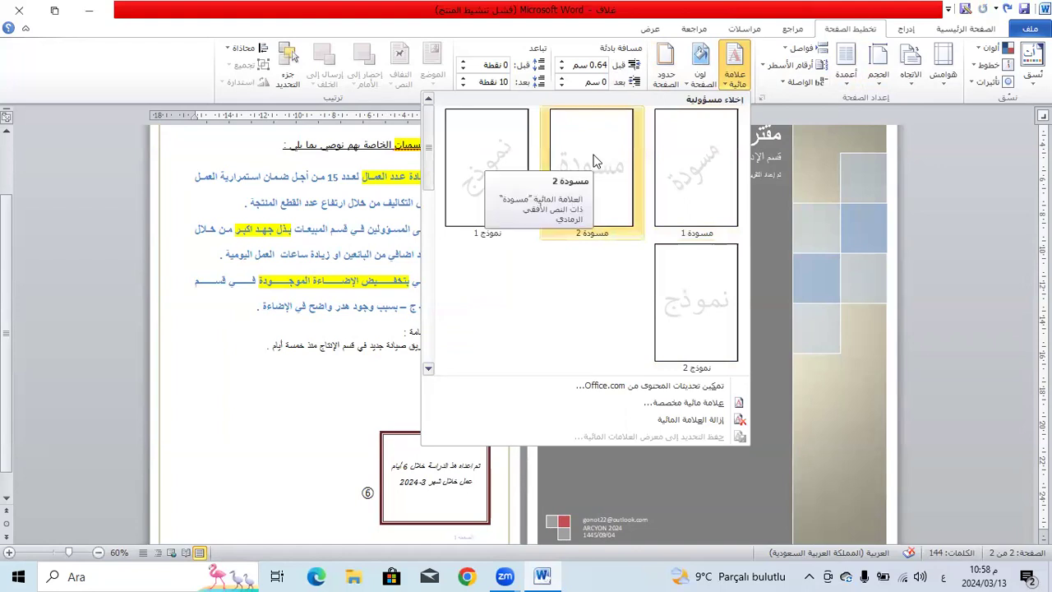
click(511, 164)
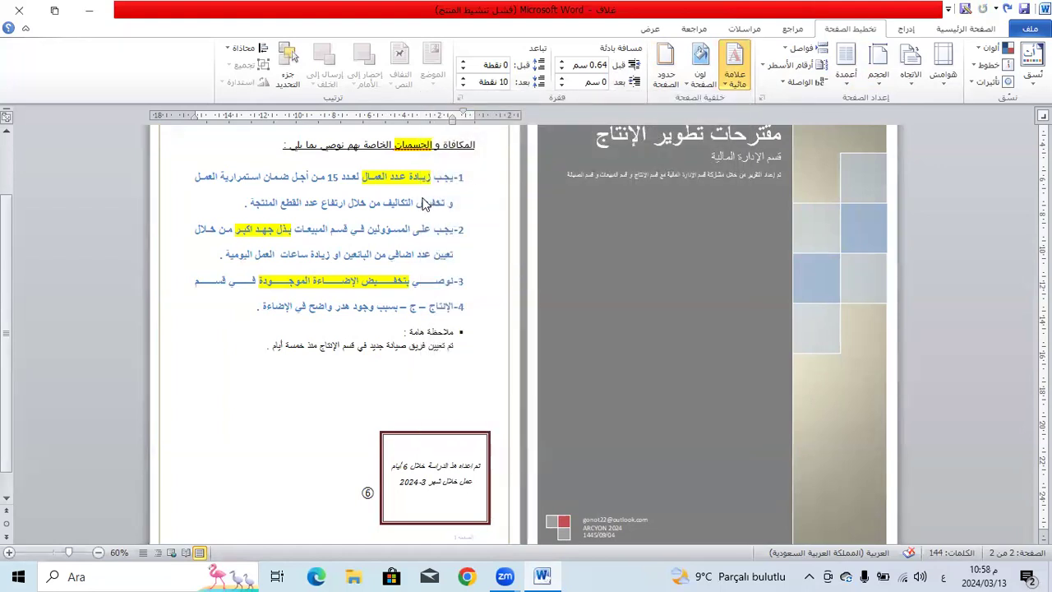
click(347, 358)
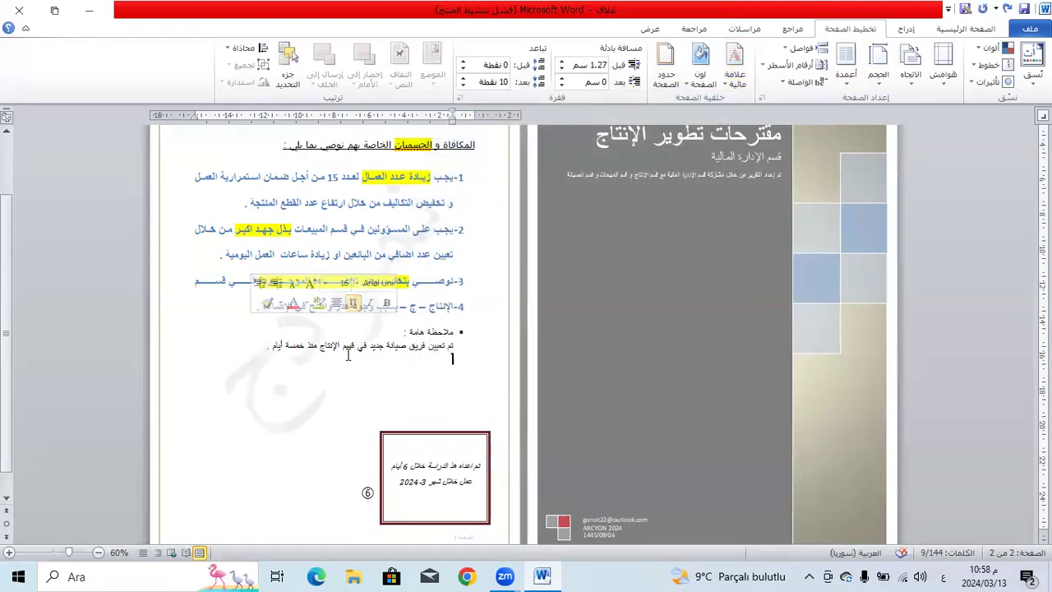
scroll(346, 355, down, 1)
scroll(346, 355, up, 3)
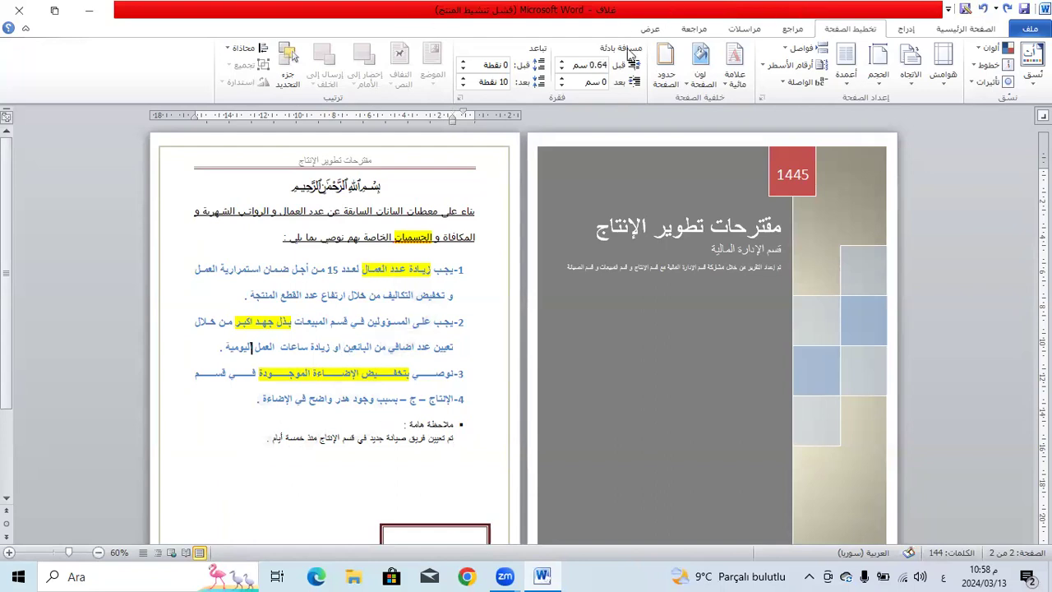
Add a custom semitransparent diagonal text watermark containing the department and a person's name.
click(734, 64)
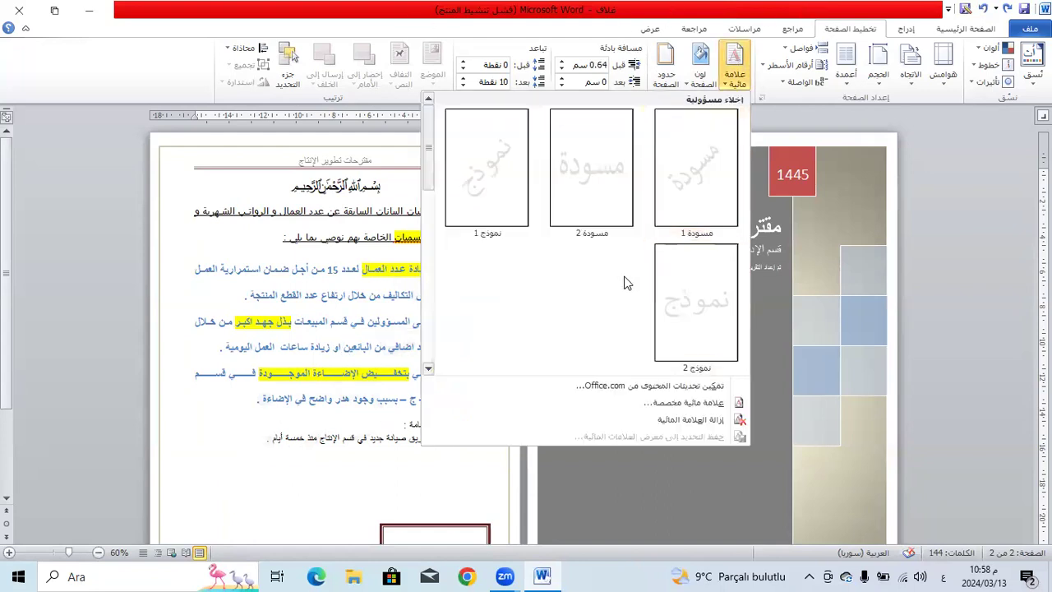
click(722, 403)
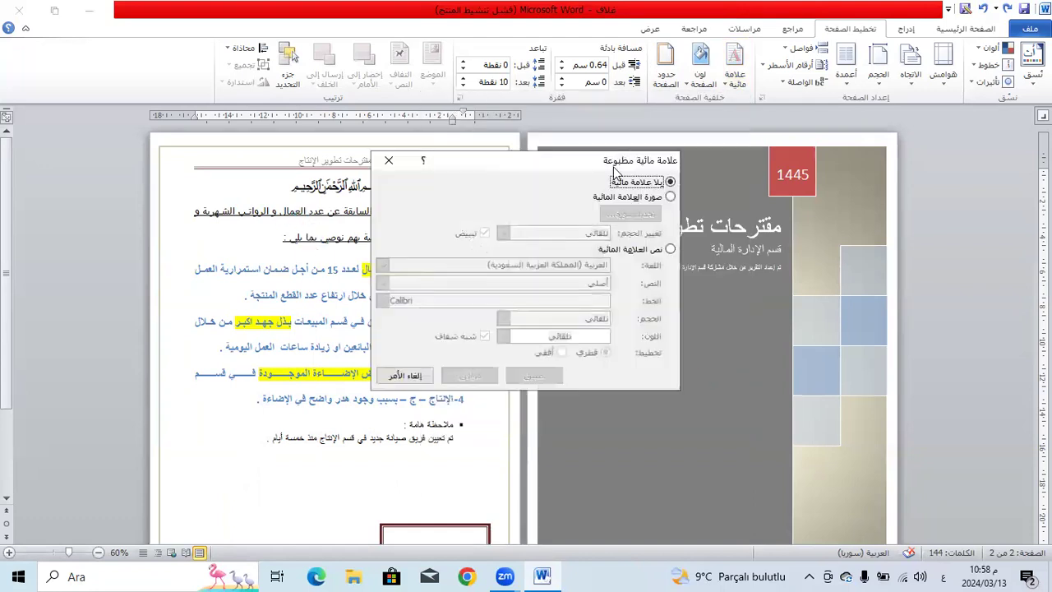
click(623, 197)
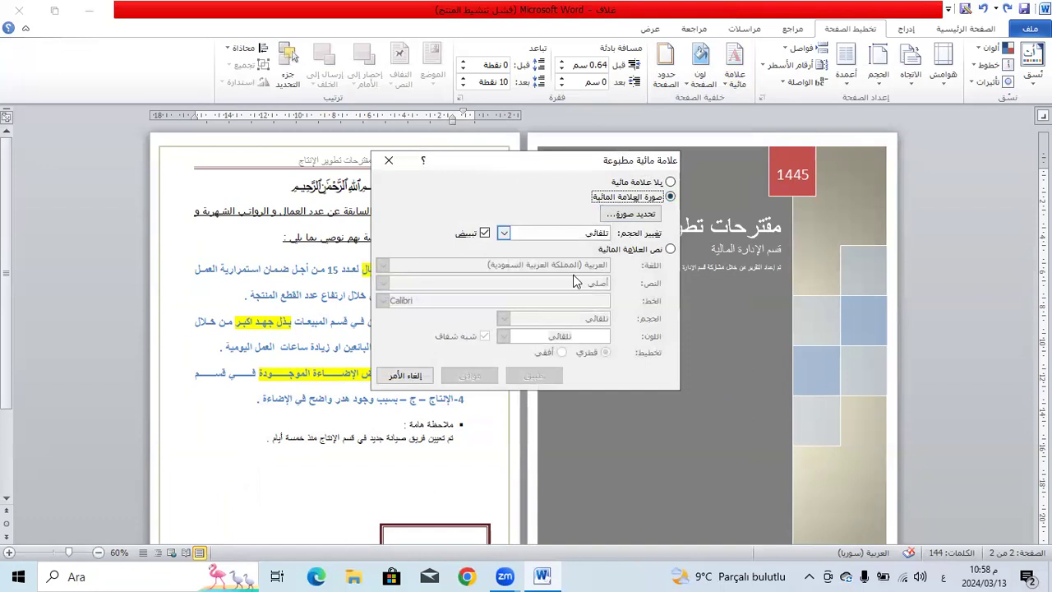
click(655, 251)
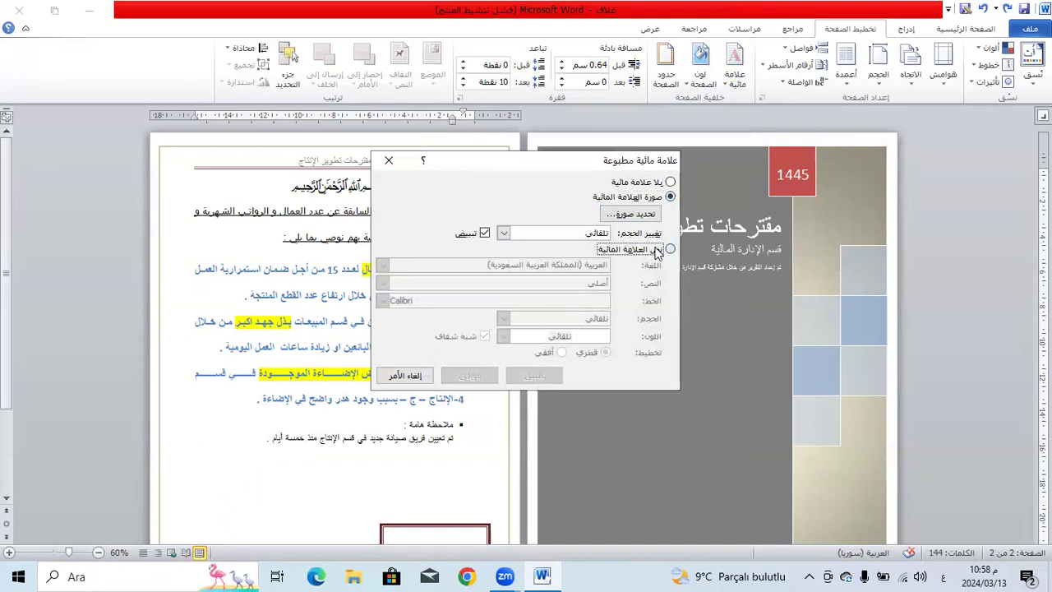
click(566, 279)
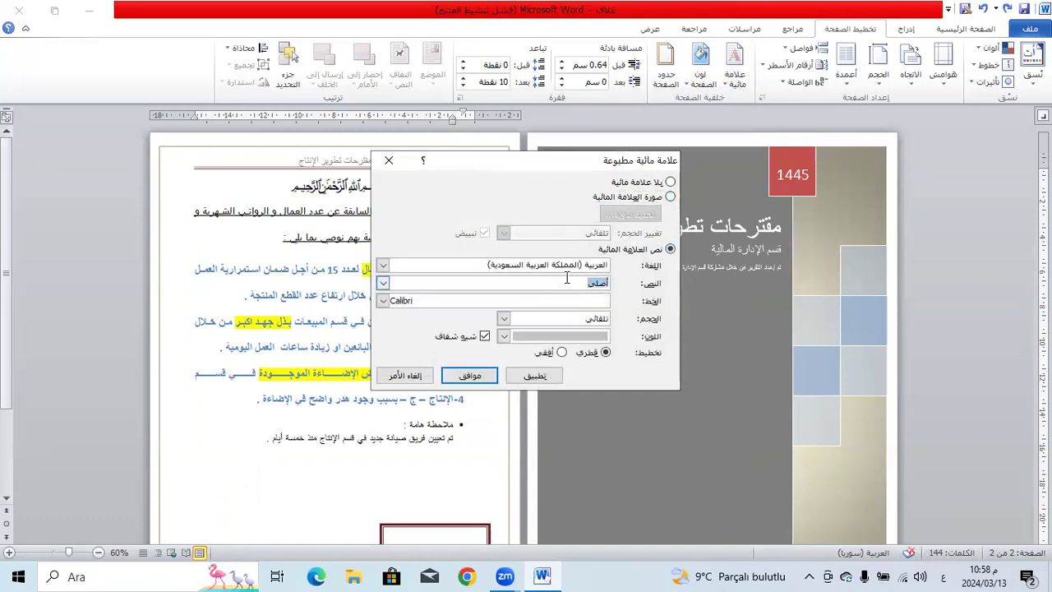
text(ق)
click(471, 377)
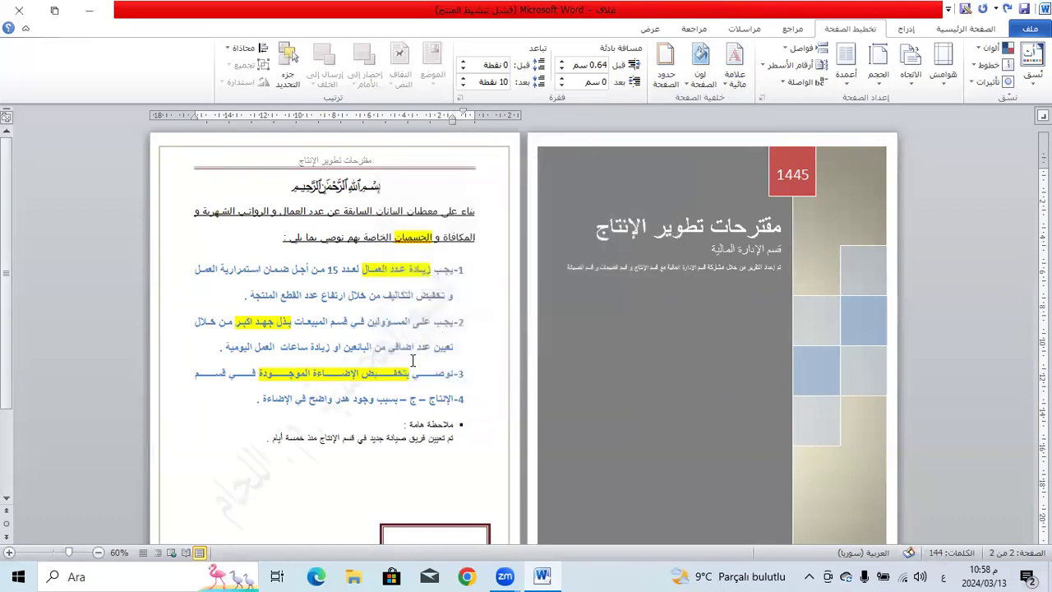
Examine how the custom text watermark sits behind the body text across the whole page.
scroll(303, 279, down, 2)
scroll(359, 322, down, 2)
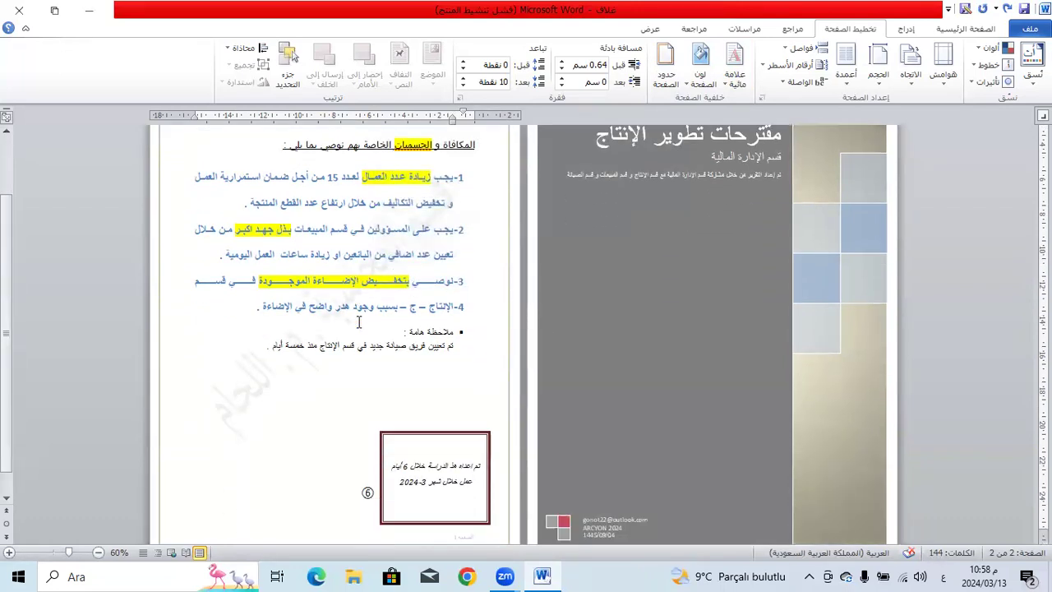
scroll(302, 332, down, 1)
scroll(271, 341, up, 3)
scroll(312, 337, down, 3)
scroll(335, 334, up, 2)
scroll(335, 335, down, 2)
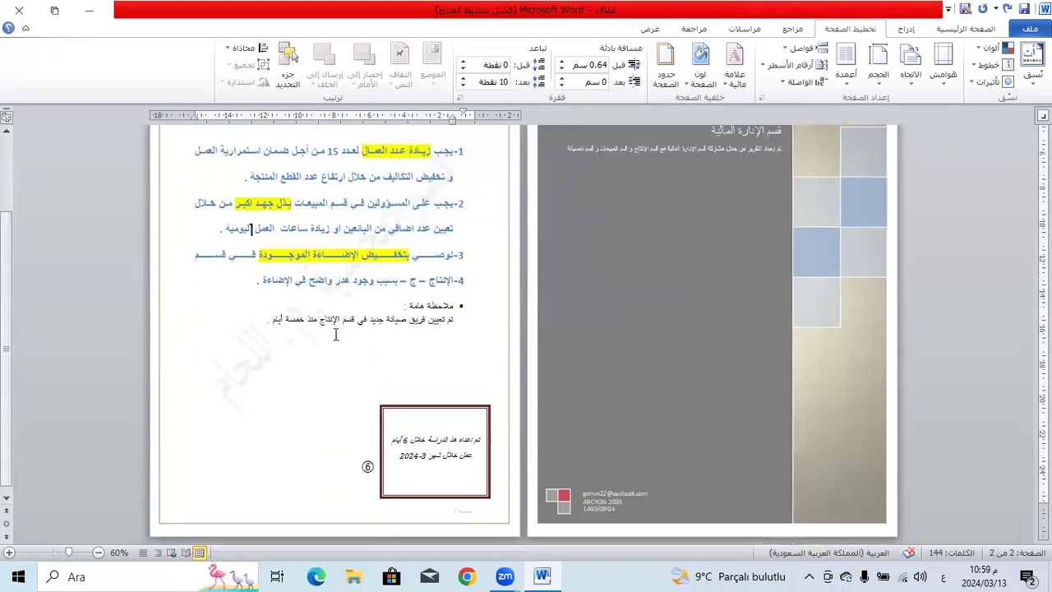
scroll(331, 323, up, 3)
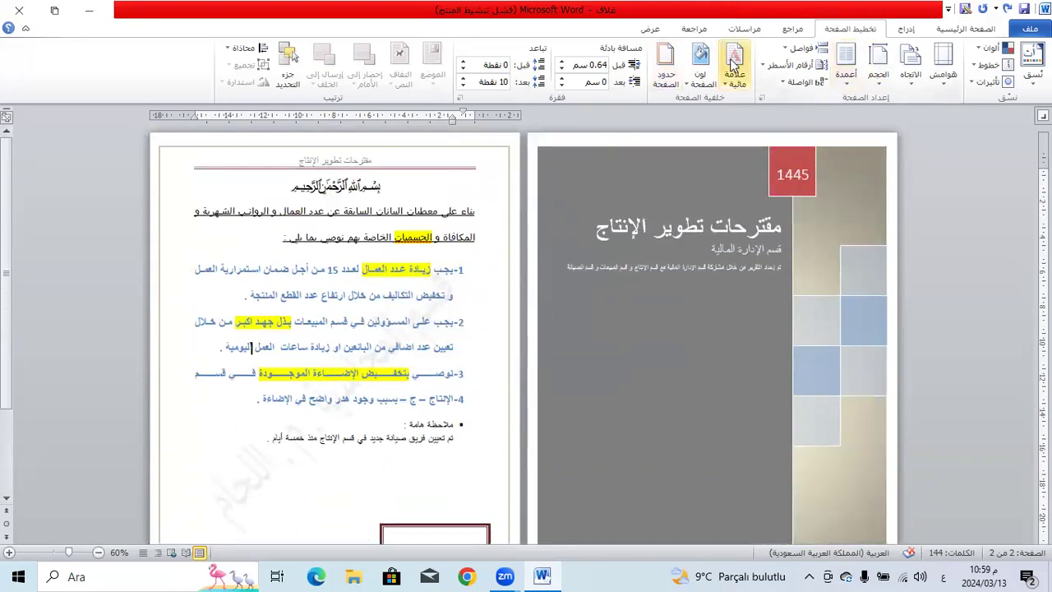
Try a light red theme colour as the page background and check it across the pages.
click(700, 70)
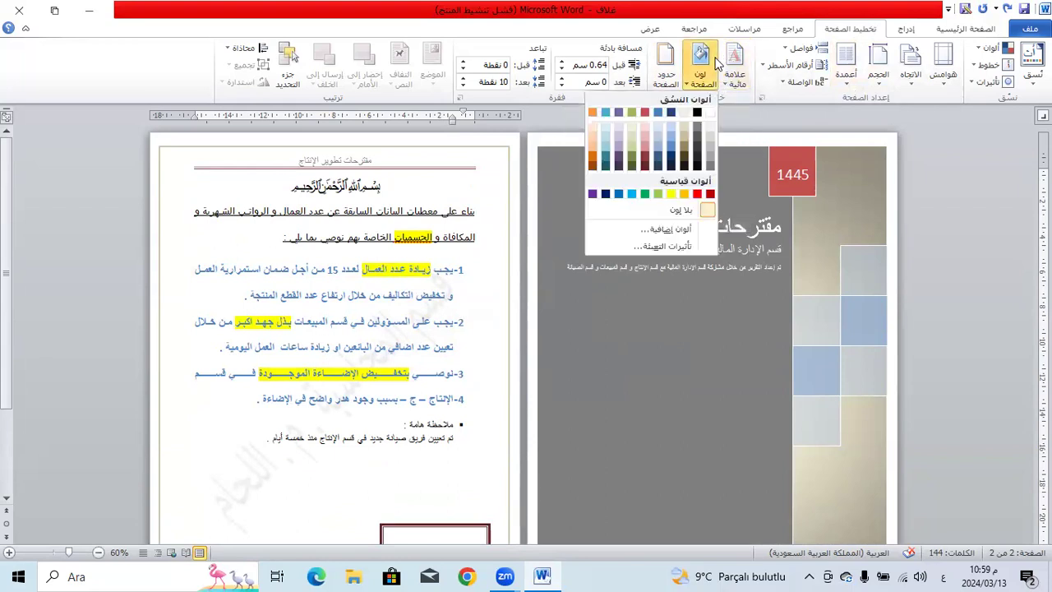
click(645, 141)
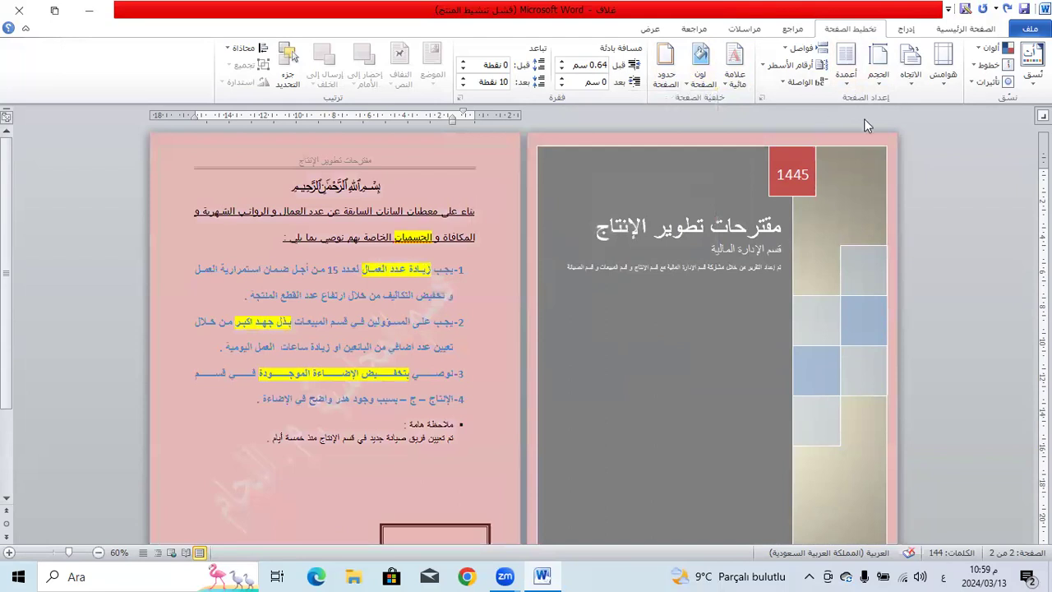
scroll(513, 247, down, 1)
scroll(514, 248, down, 2)
scroll(450, 285, up, 3)
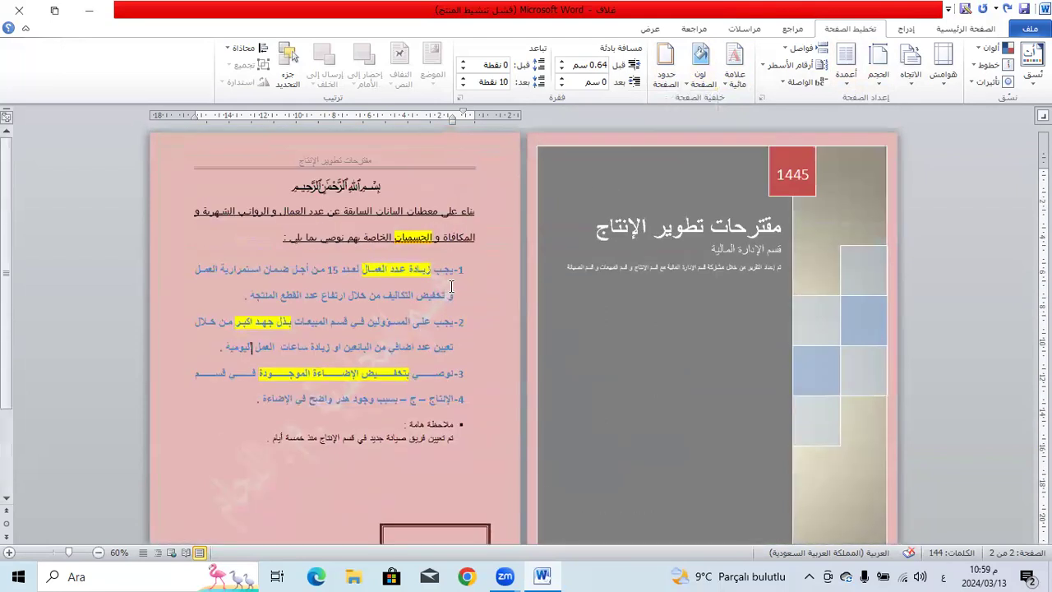
scroll(452, 286, down, 4)
scroll(459, 283, up, 3)
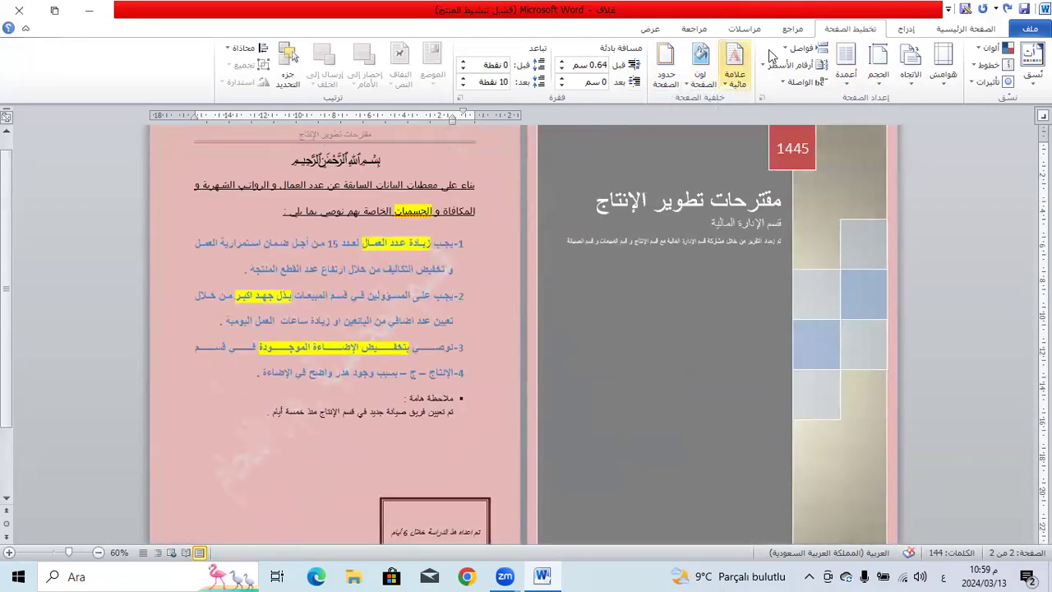
Try standard yellow, then a light grey theme shade as the page background, and preview a light olive green.
click(700, 67)
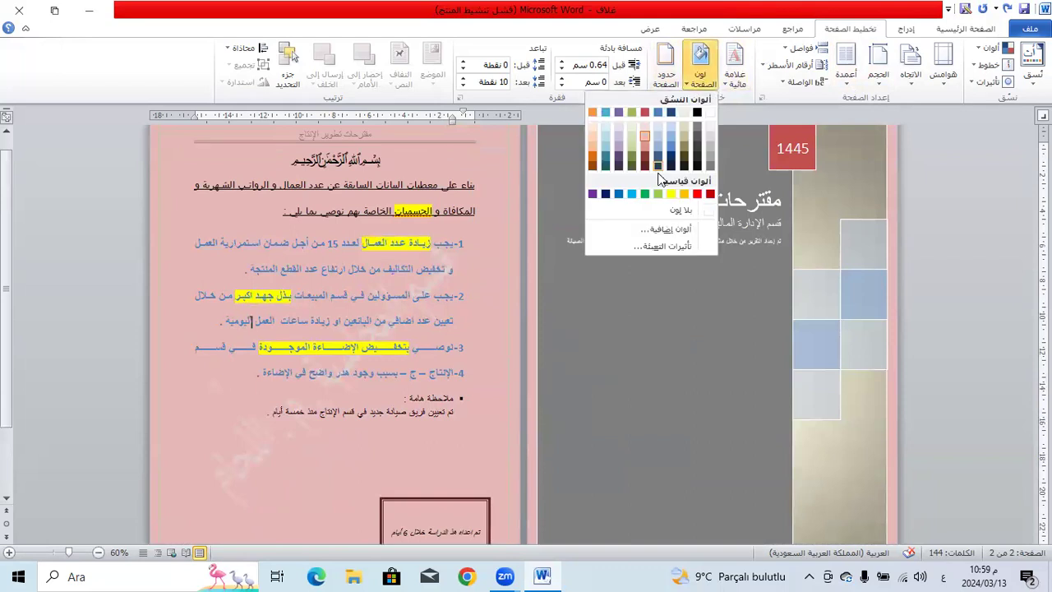
click(669, 194)
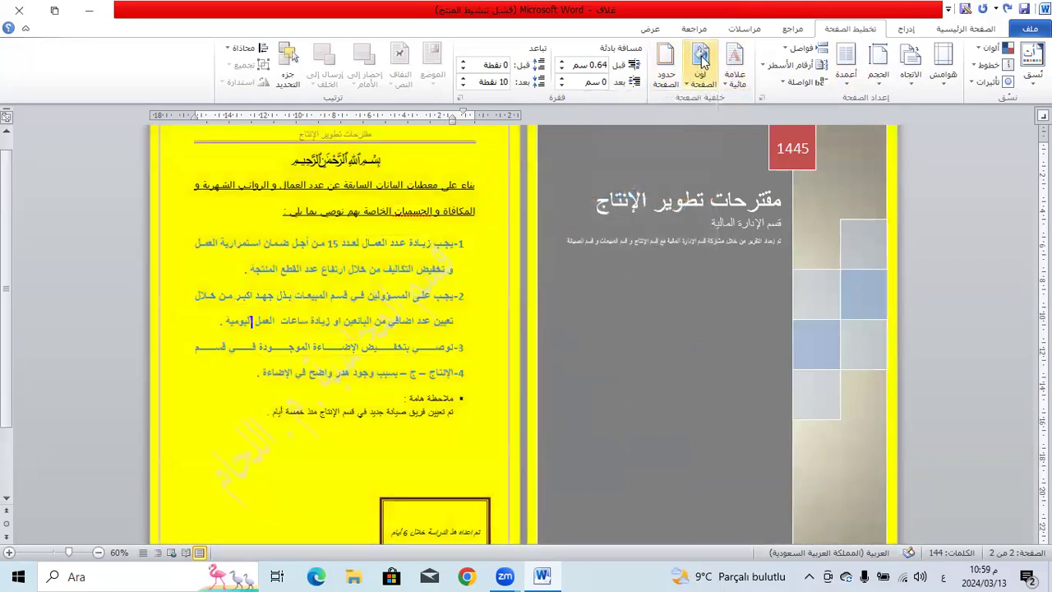
click(699, 67)
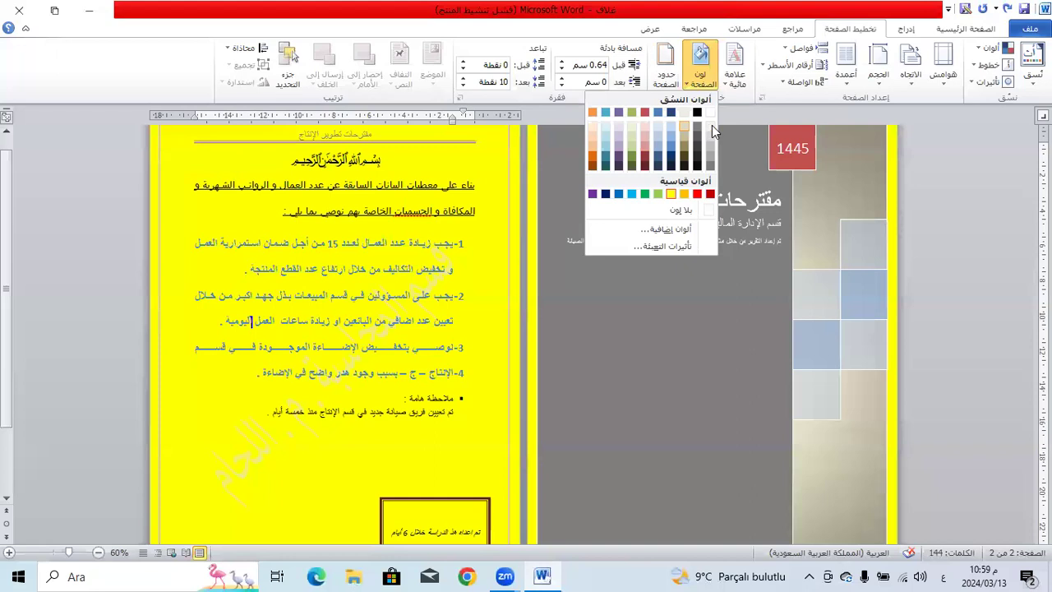
click(714, 140)
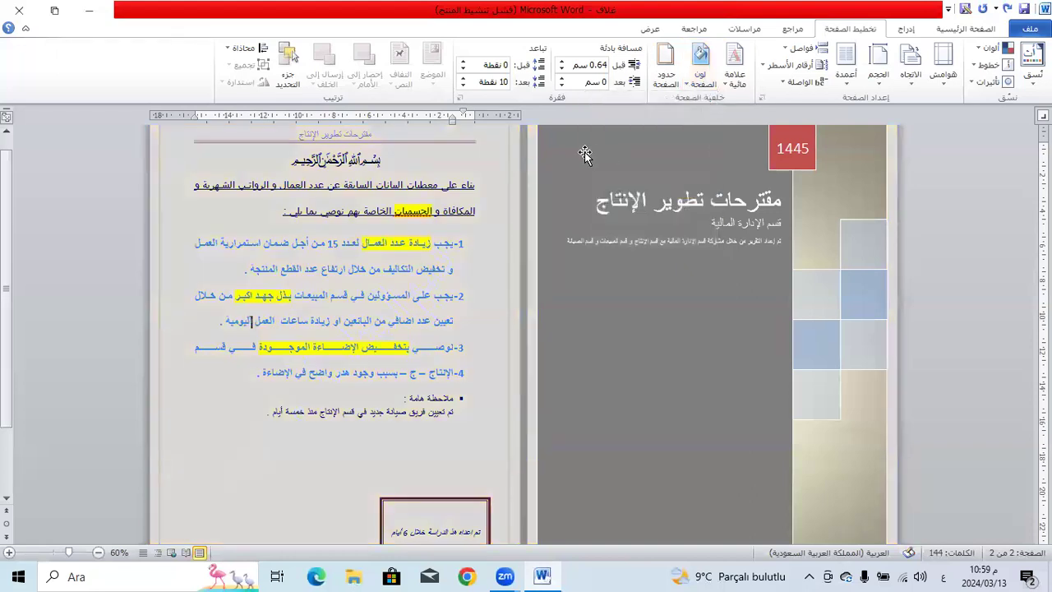
click(700, 69)
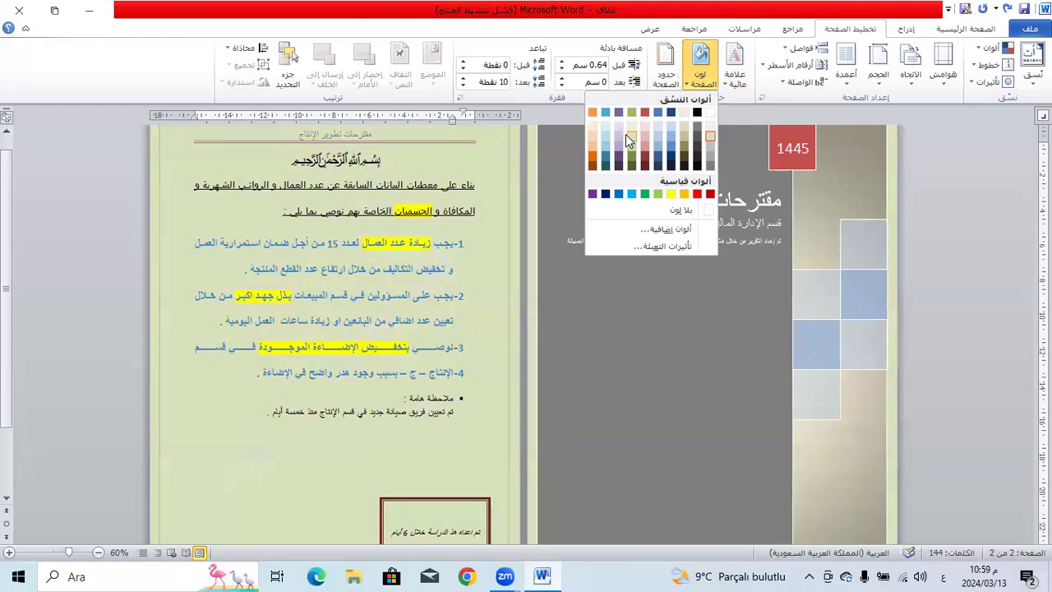
scroll(437, 265, down, 2)
click(437, 266)
scroll(437, 266, up, 2)
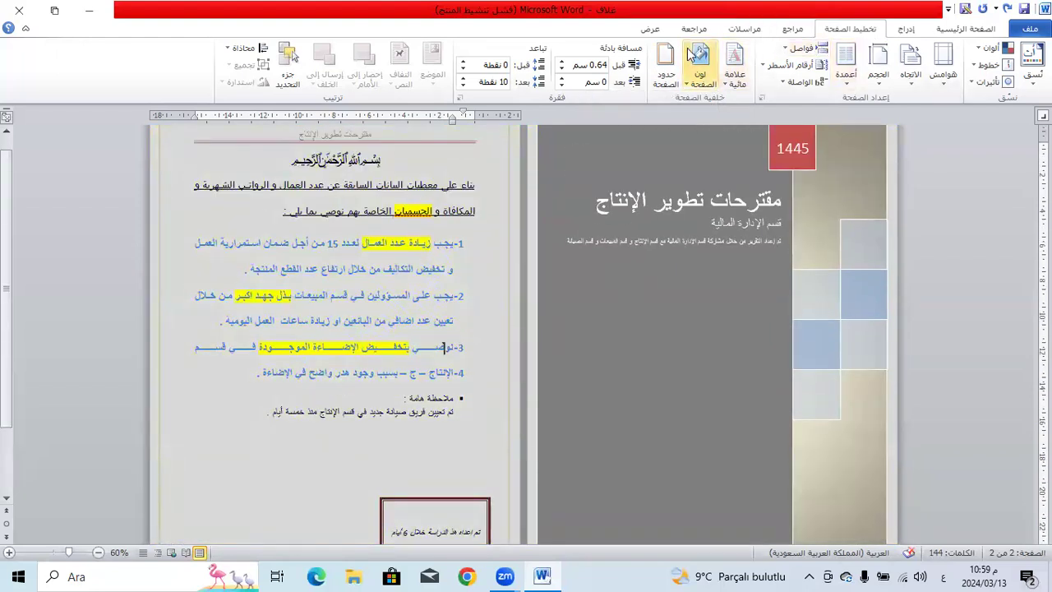
Set the page background to the lightest aqua theme colour.
click(700, 68)
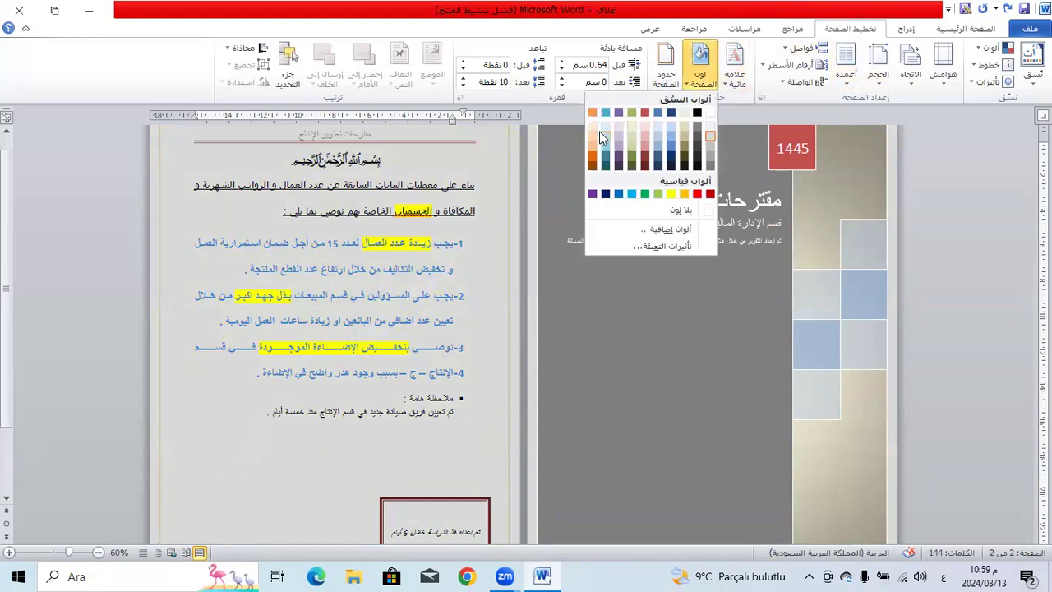
click(604, 126)
scroll(688, 59, up, 1)
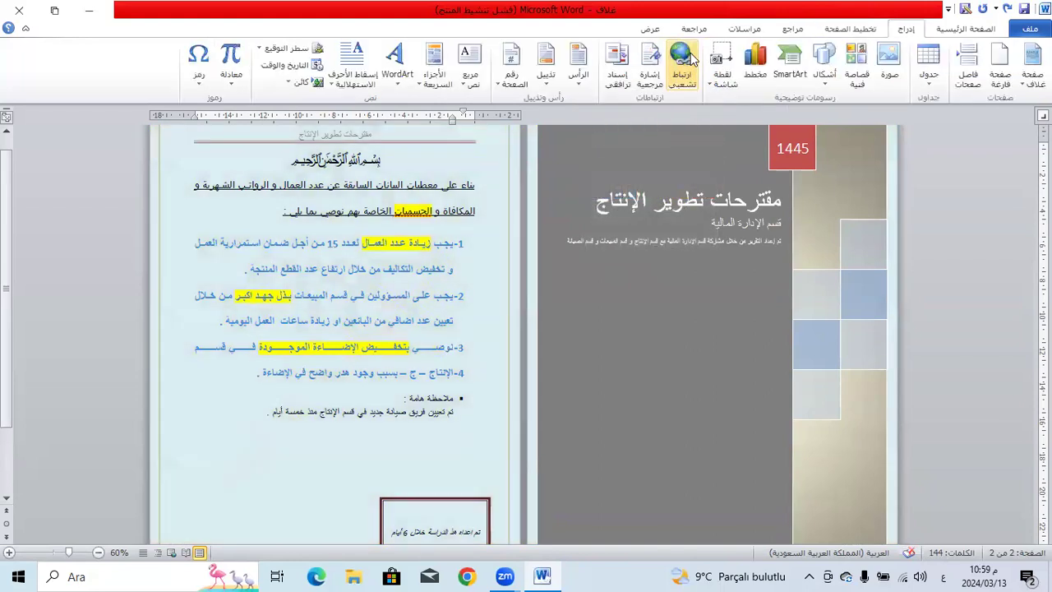
click(844, 31)
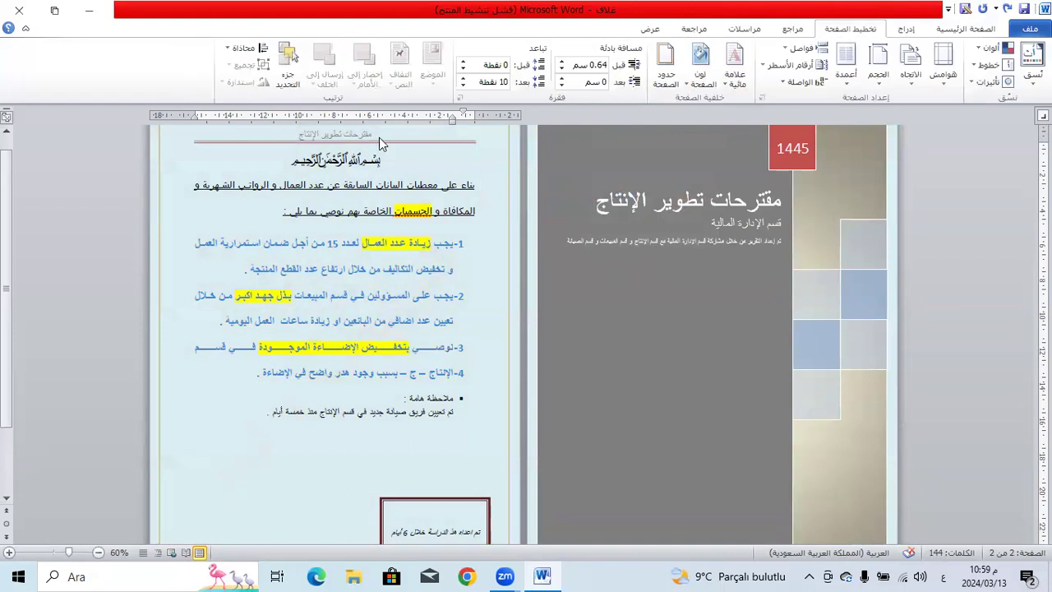
Move the circled 6 beside the text box onto a new third page.
click(667, 74)
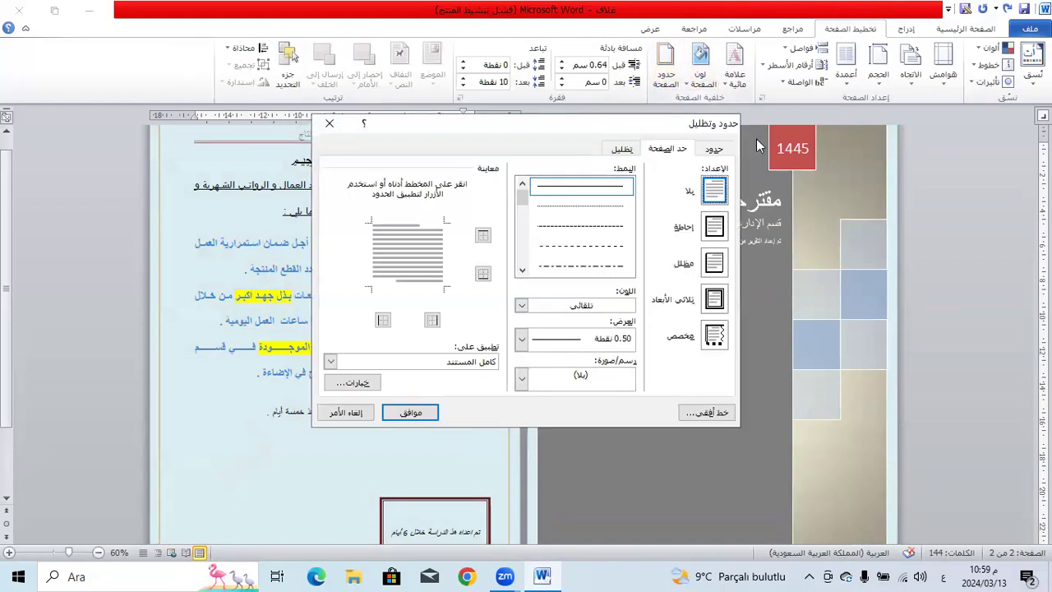
click(329, 122)
scroll(262, 316, down, 1)
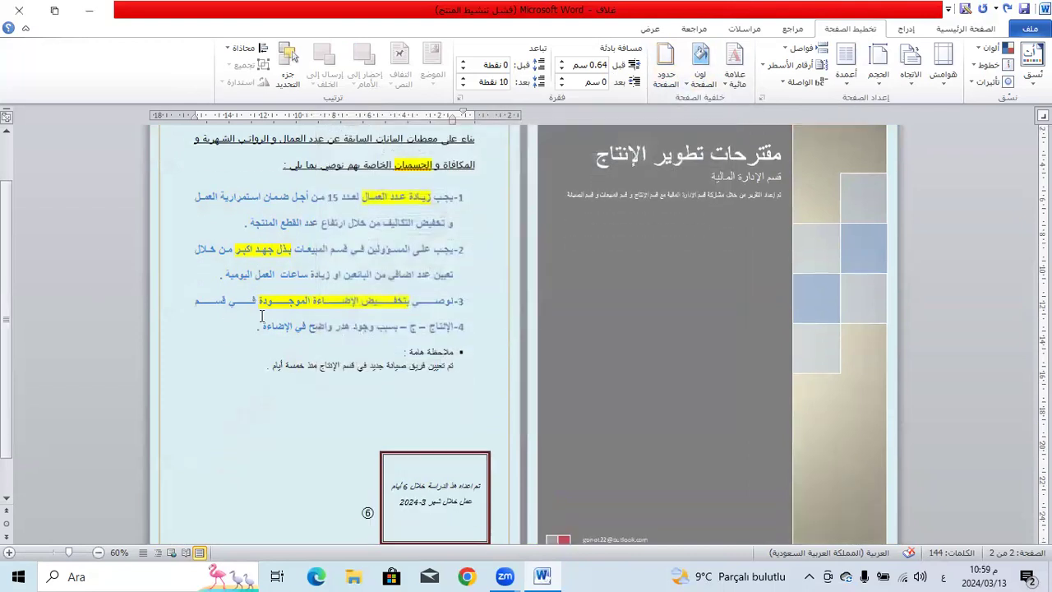
scroll(327, 354, down, 1)
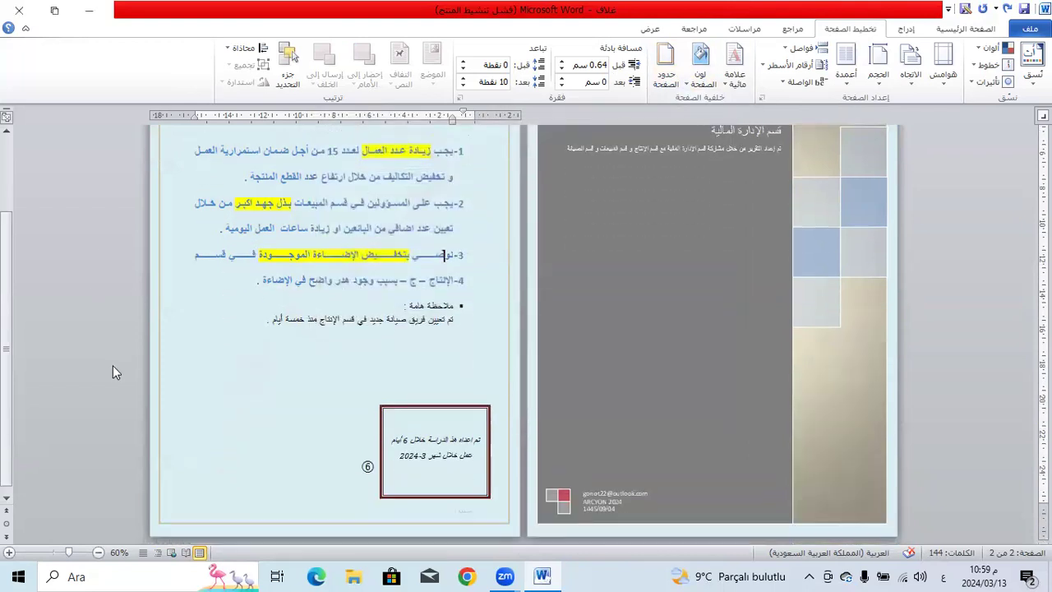
scroll(327, 349, up, 3)
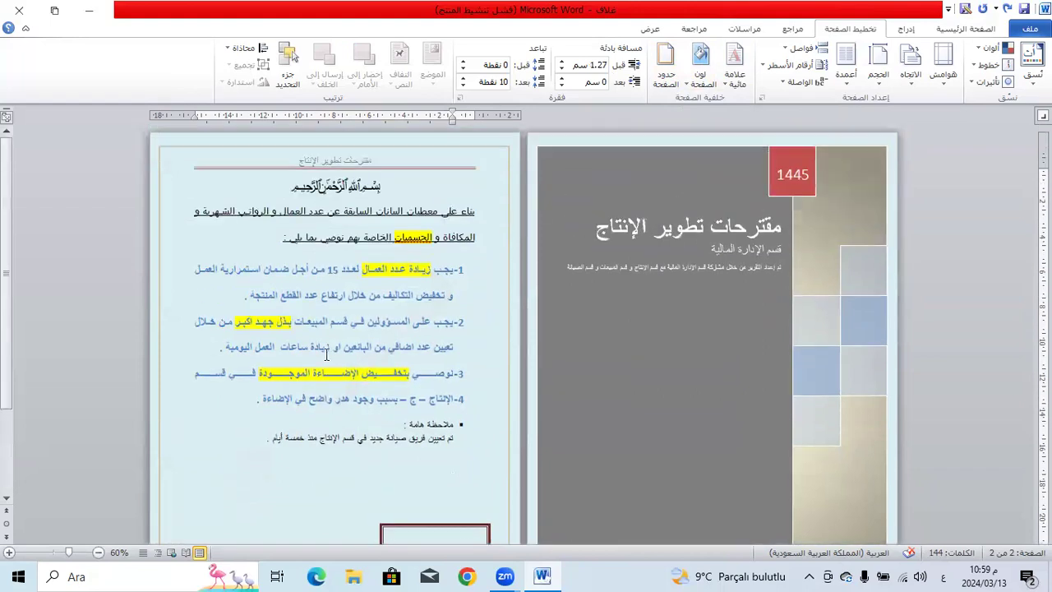
key(alt+shift)
scroll(452, 357, down, 3)
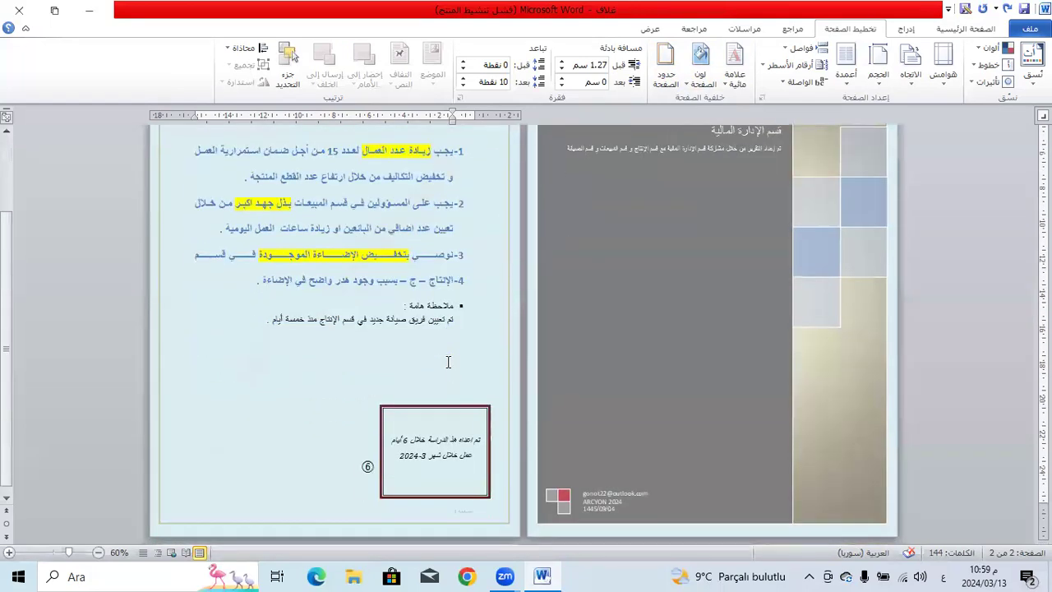
click(299, 455)
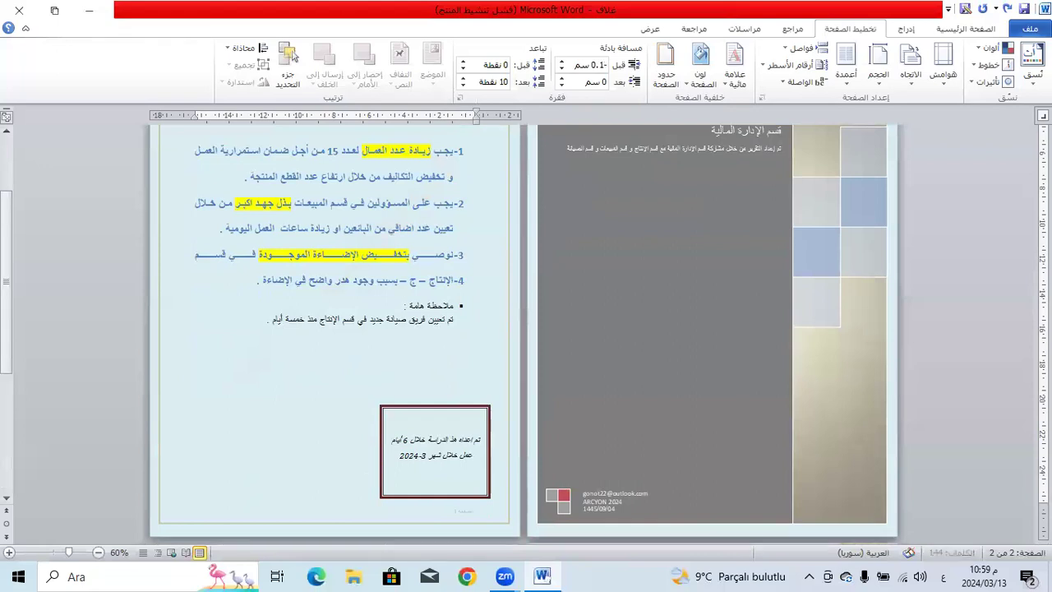
scroll(852, 526, down, 2)
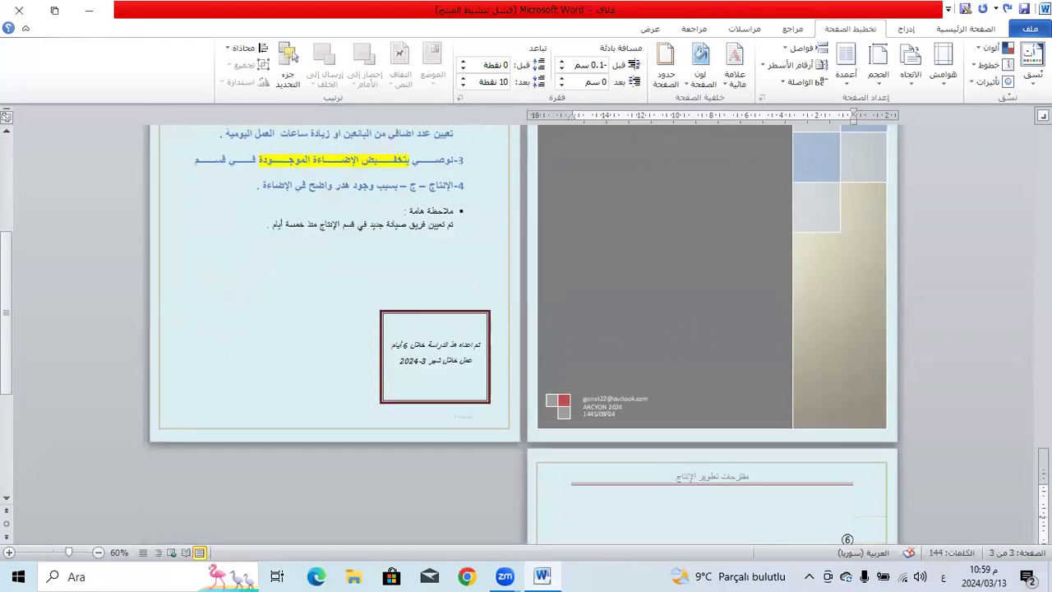
Try a red apple art border at 31 pt around every page of the whole document.
click(665, 72)
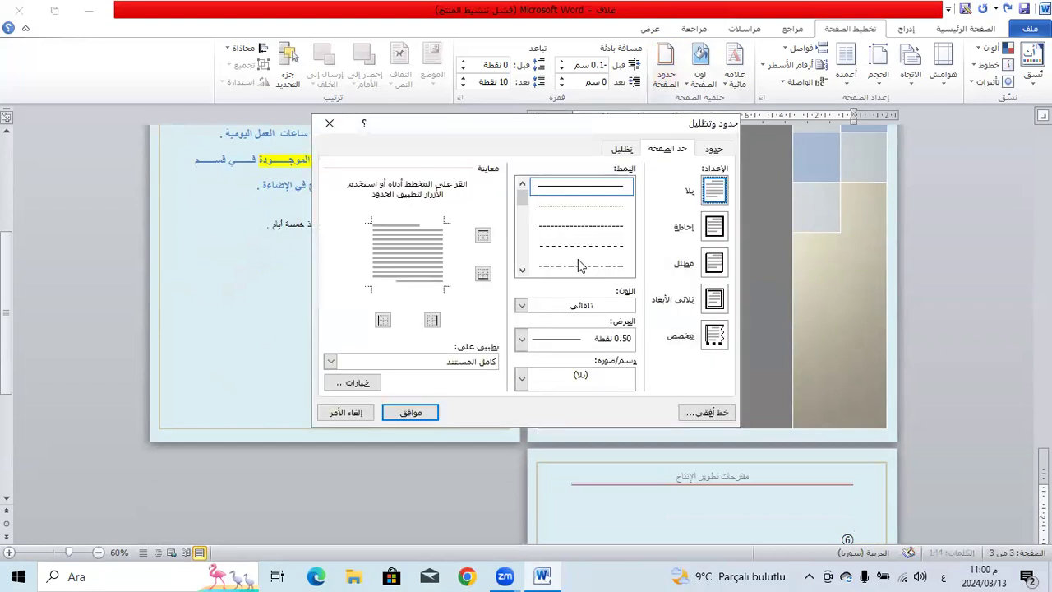
click(572, 382)
click(583, 422)
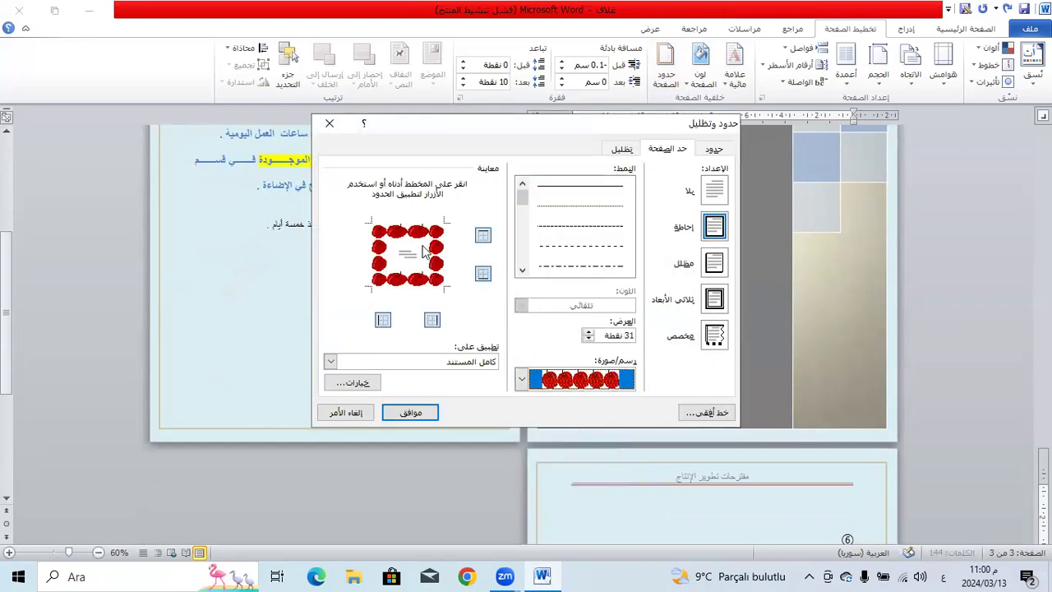
click(425, 411)
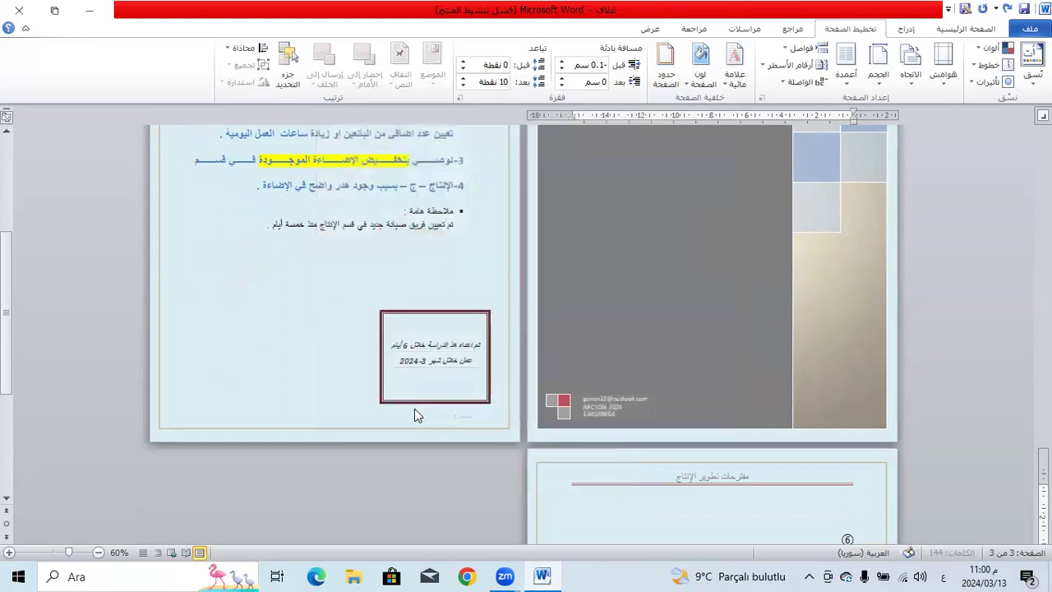
scroll(391, 167, up, 5)
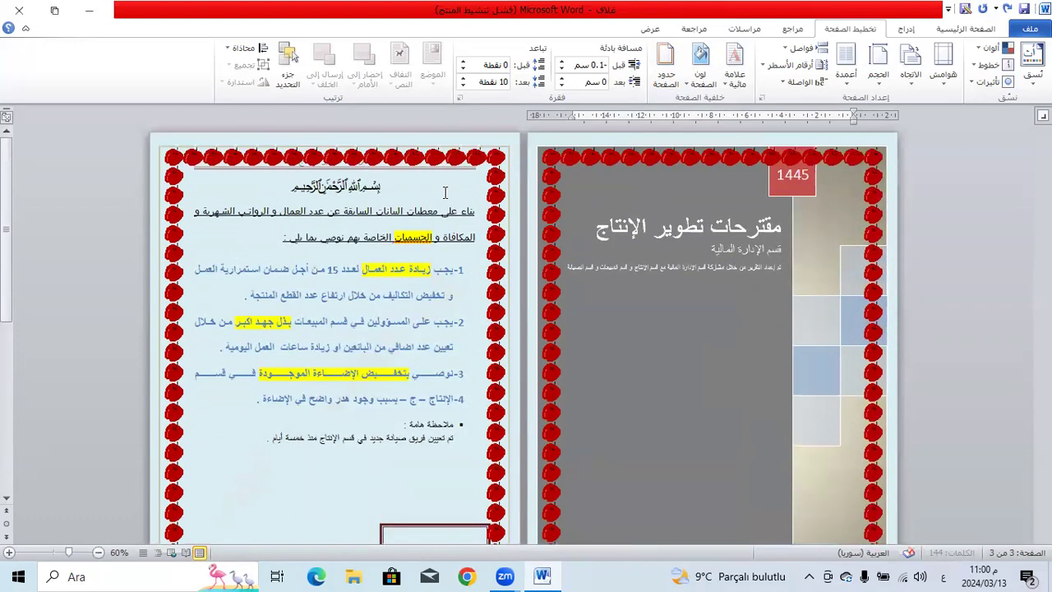
Replace the apple page border with a thin dashed black art border at 14 pt for the whole document.
click(665, 66)
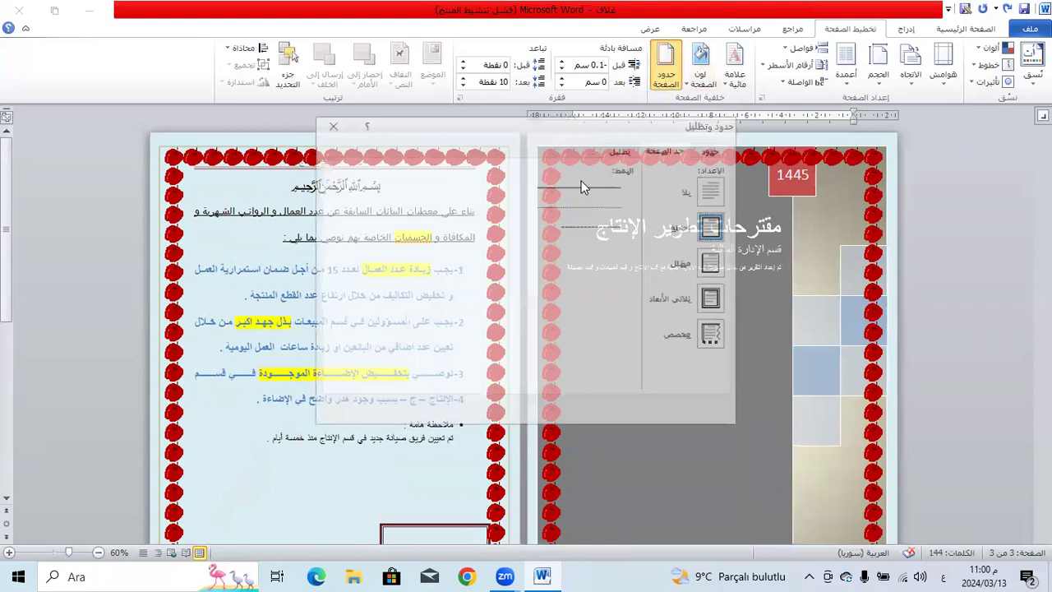
click(523, 378)
scroll(580, 443, down, 5)
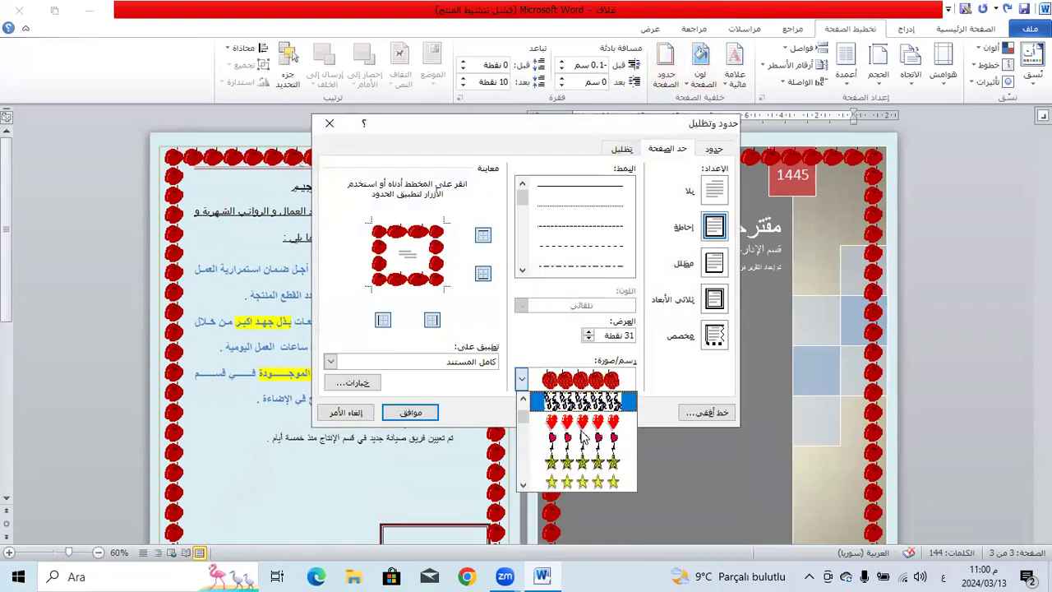
scroll(585, 447, down, 10)
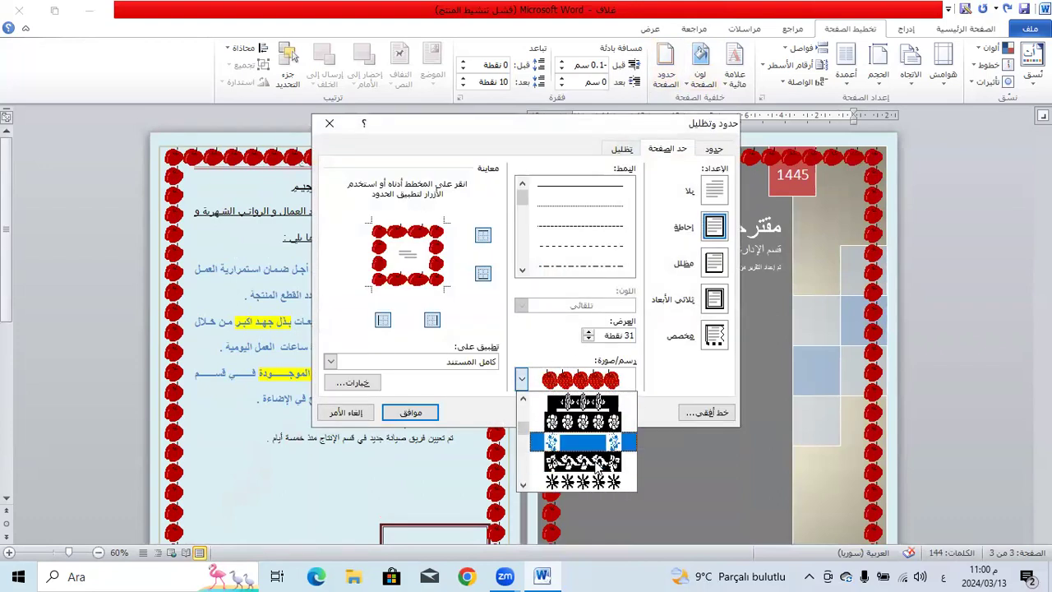
scroll(596, 450, down, 2)
click(585, 425)
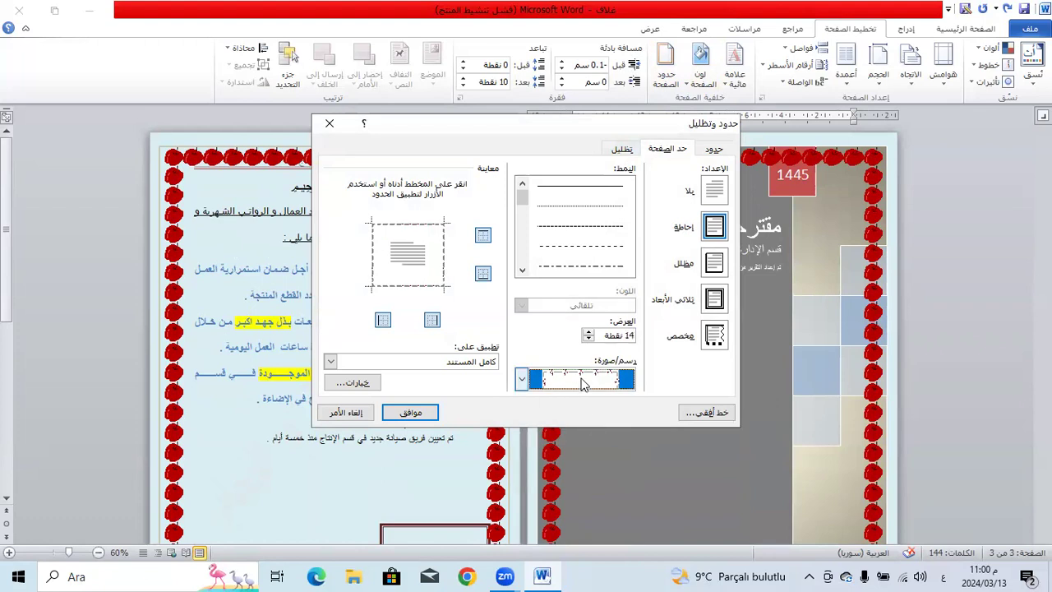
click(381, 413)
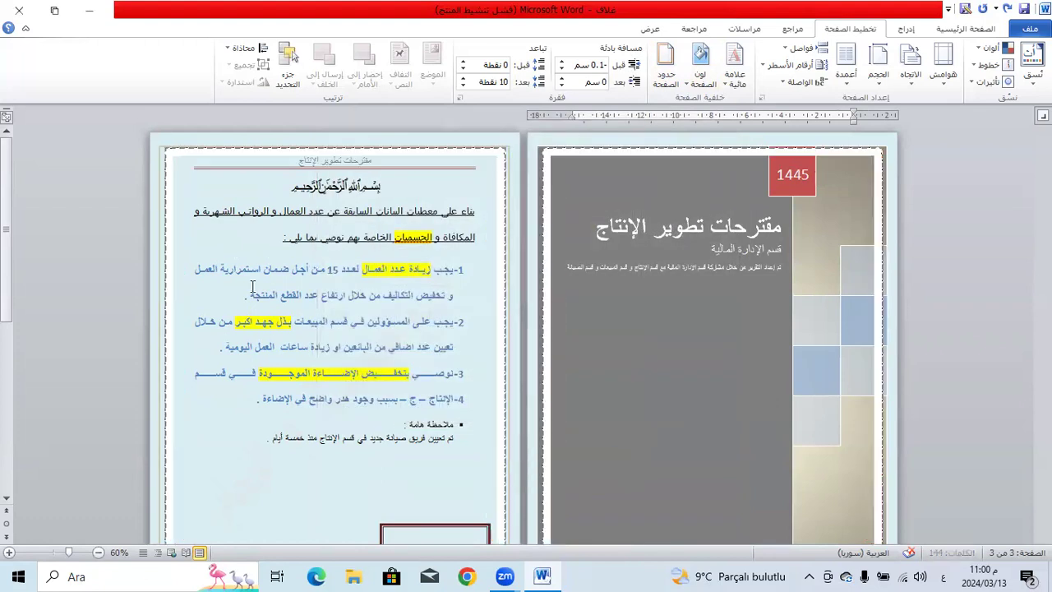
Check the dashed art border on all three pages and undo the page border changes.
scroll(382, 264, down, 5)
scroll(430, 315, down, 7)
scroll(707, 378, up, 3)
scroll(709, 380, up, 1)
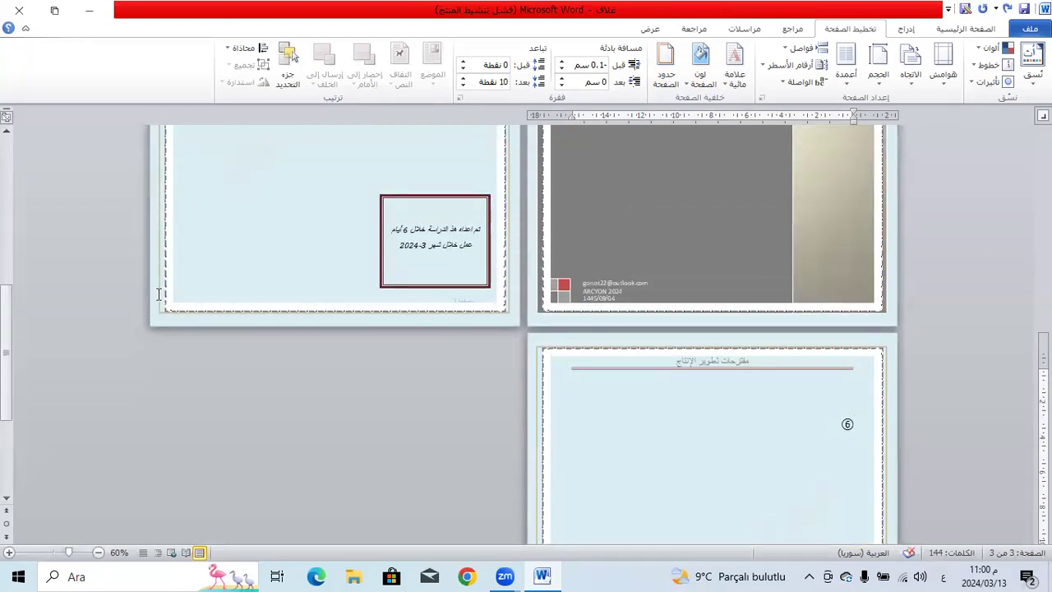
scroll(640, 300, up, 4)
scroll(641, 300, up, 4)
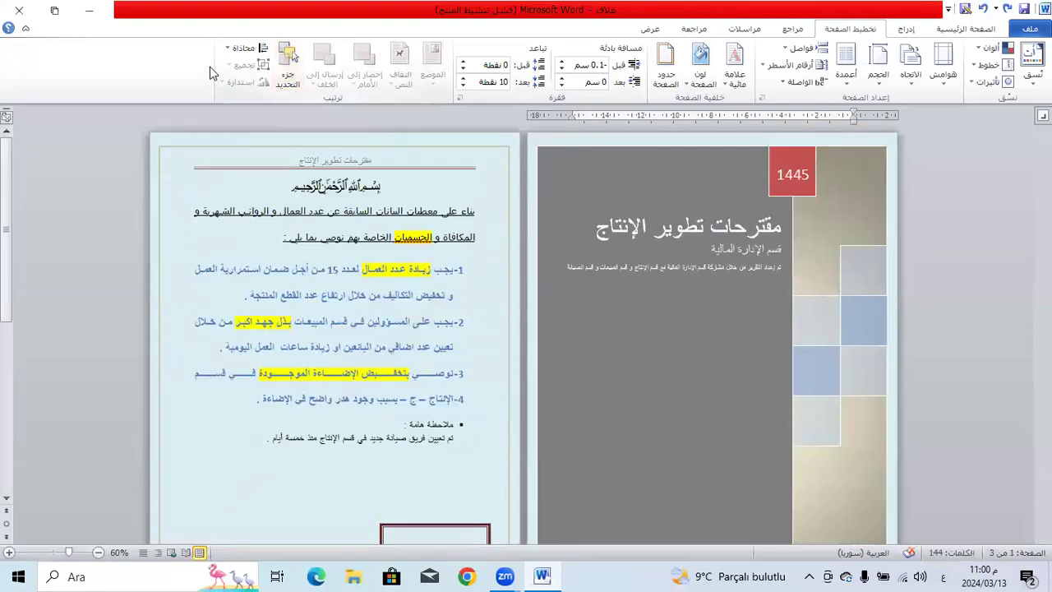
Try adding a new comment at the start of the third page, look at its balloon margin, and undo it.
click(785, 33)
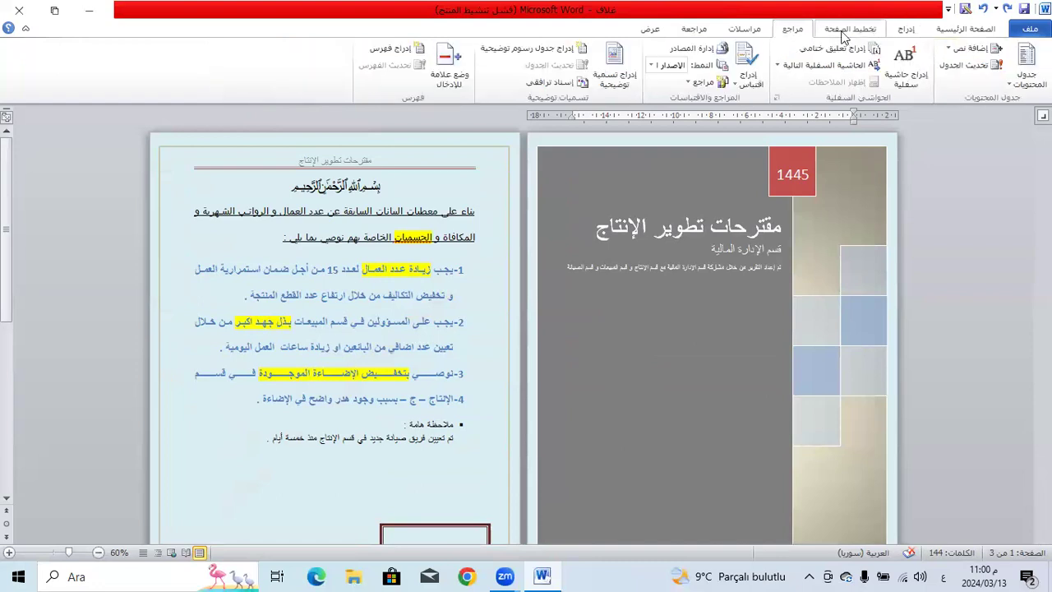
click(744, 31)
click(704, 32)
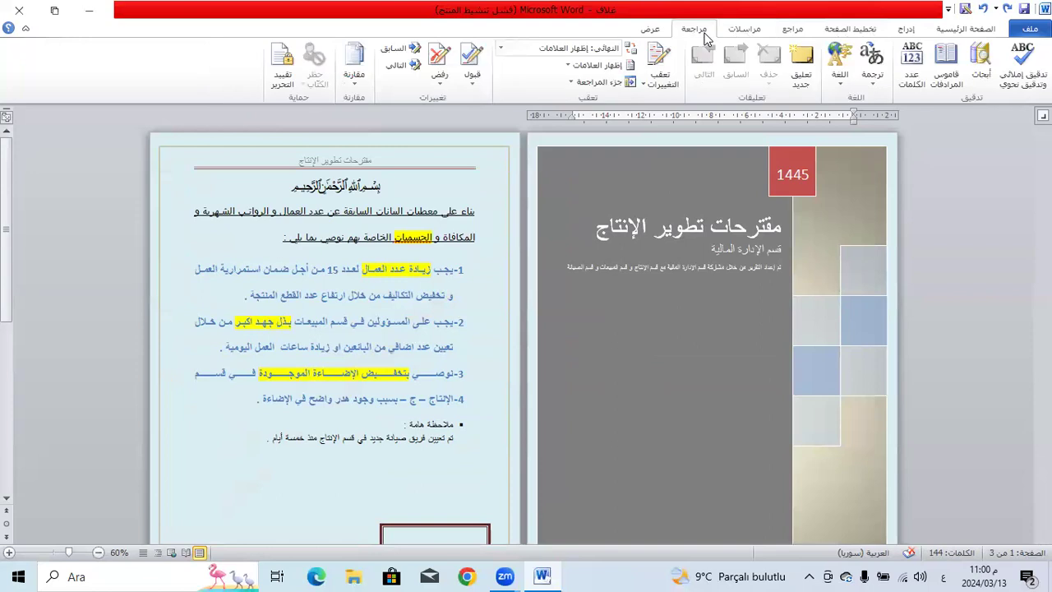
click(807, 66)
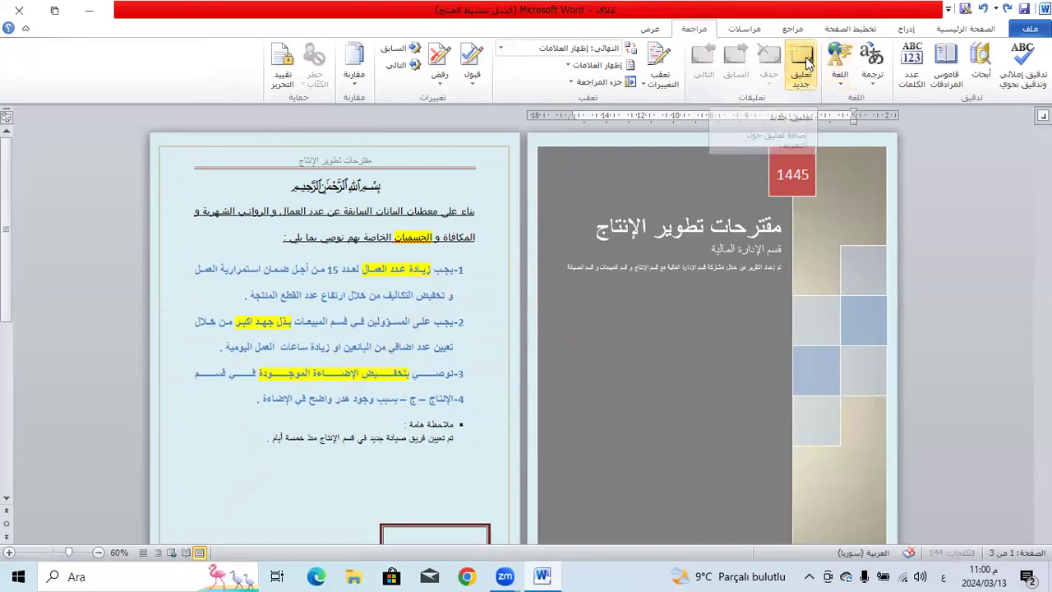
scroll(741, 166, up, 10)
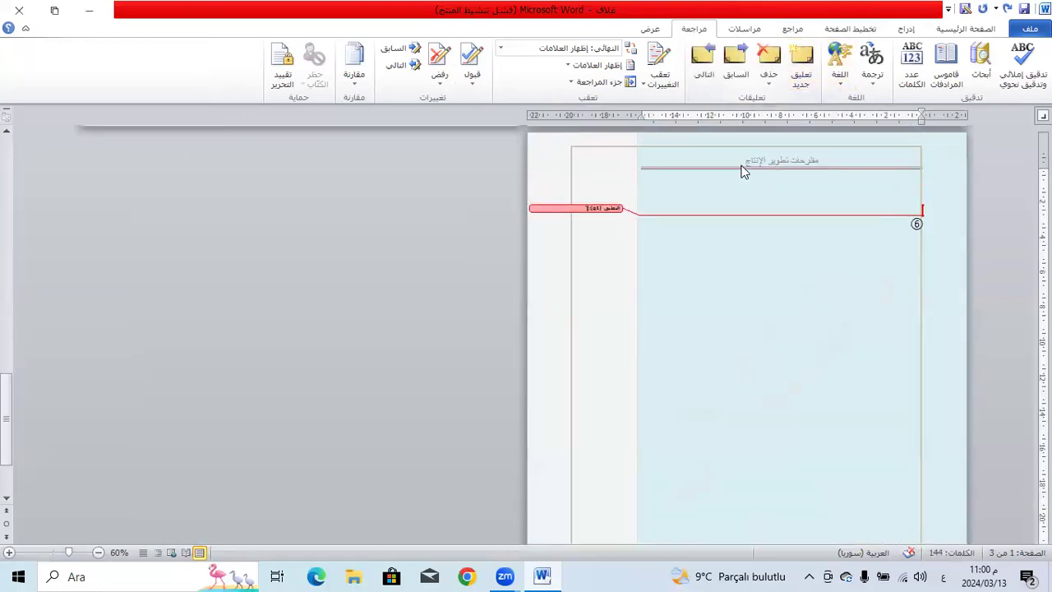
scroll(730, 176, up, 3)
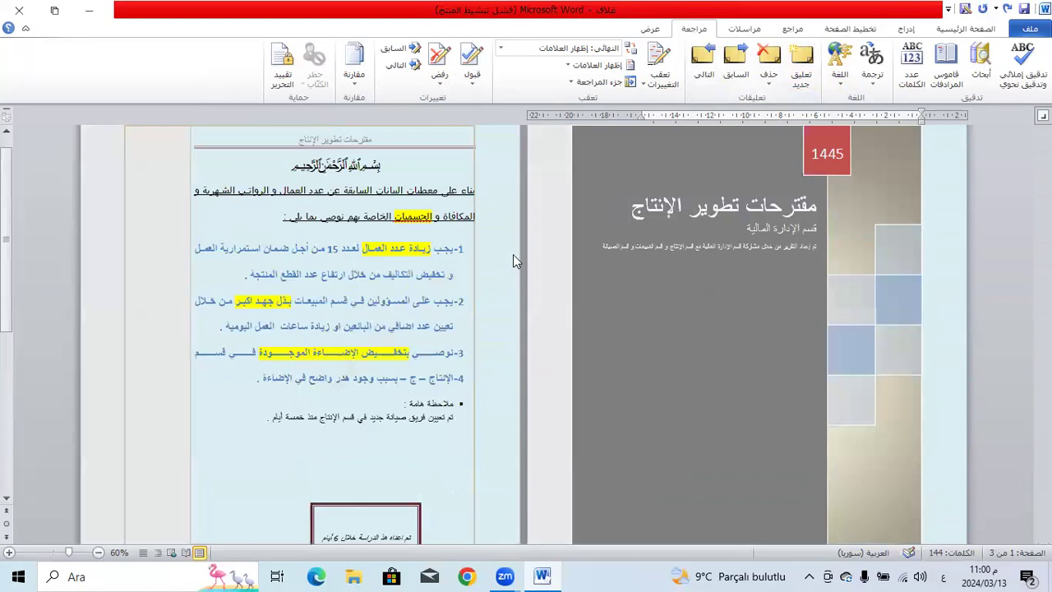
click(435, 275)
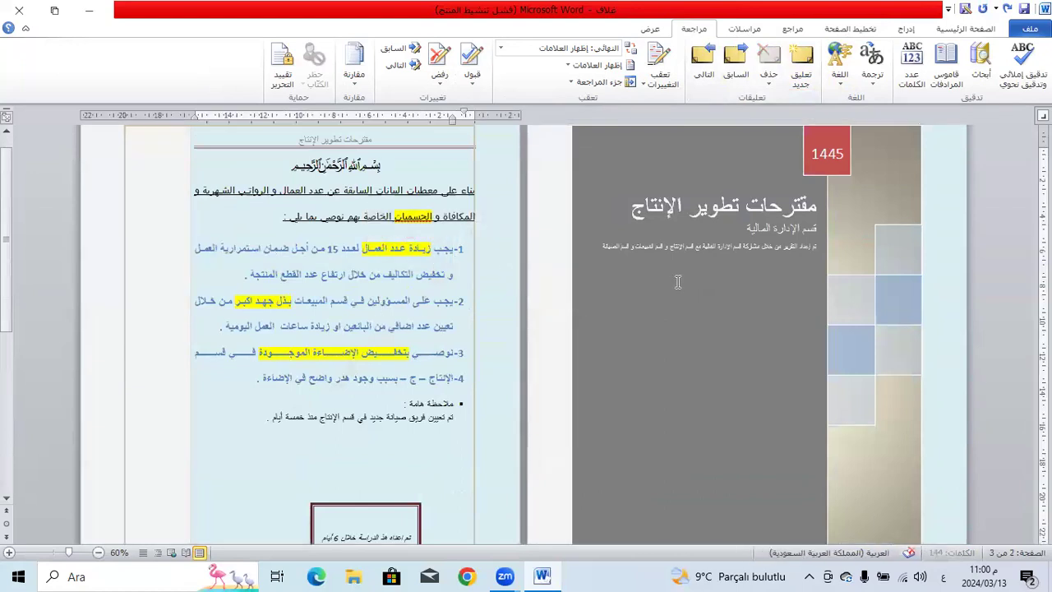
click(678, 281)
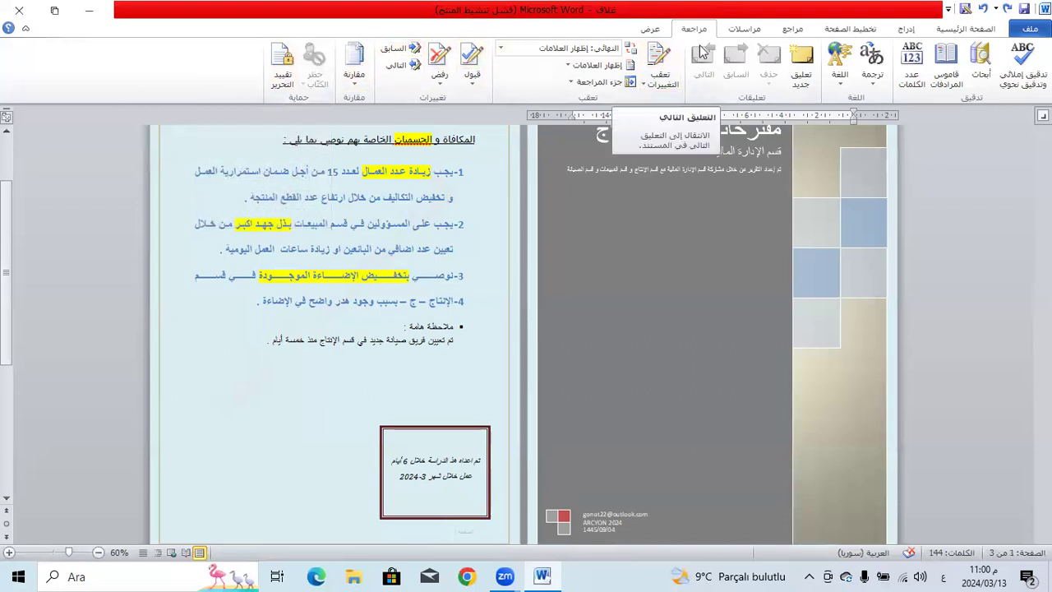
Look over the document's view options and review its three pages in the two-page layout.
click(662, 32)
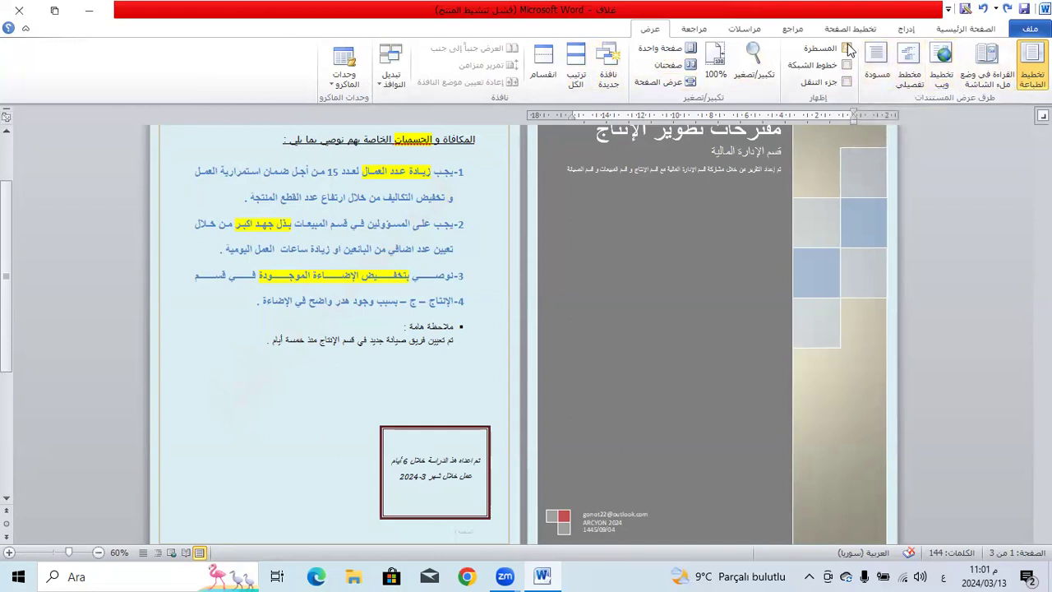
key(Down)
key(Down)
key(Down)
key(Down)
key(Down)
key(Down)
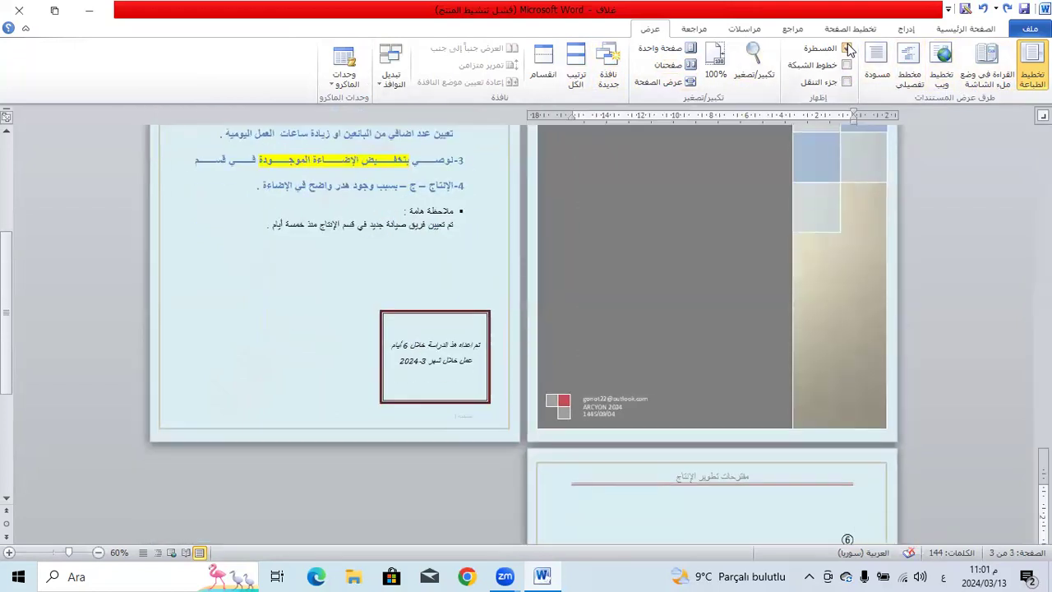
scroll(780, 327, down, 5)
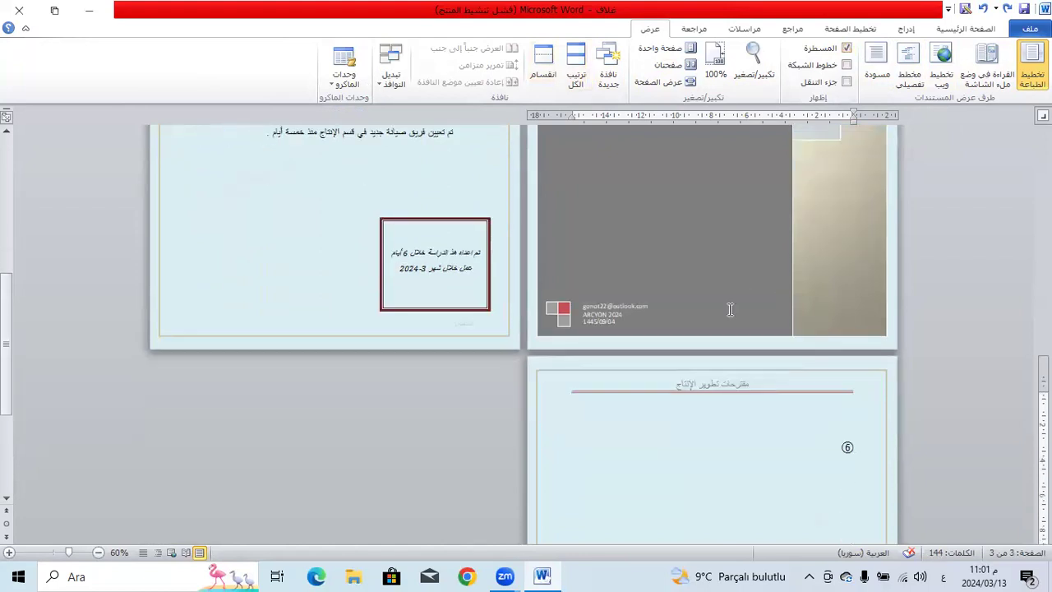
scroll(710, 326, up, 6)
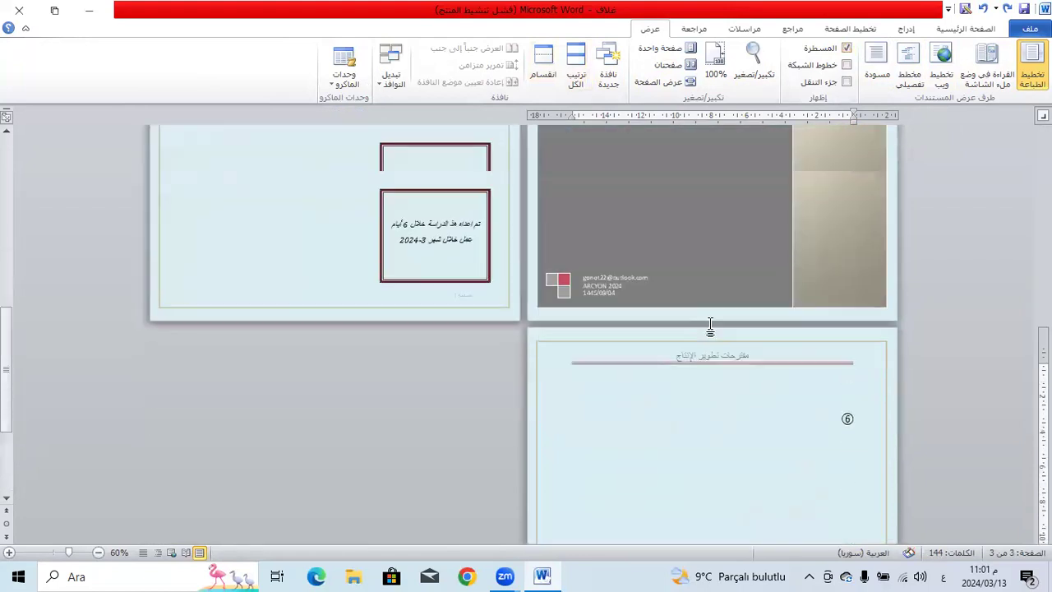
scroll(707, 331, up, 1)
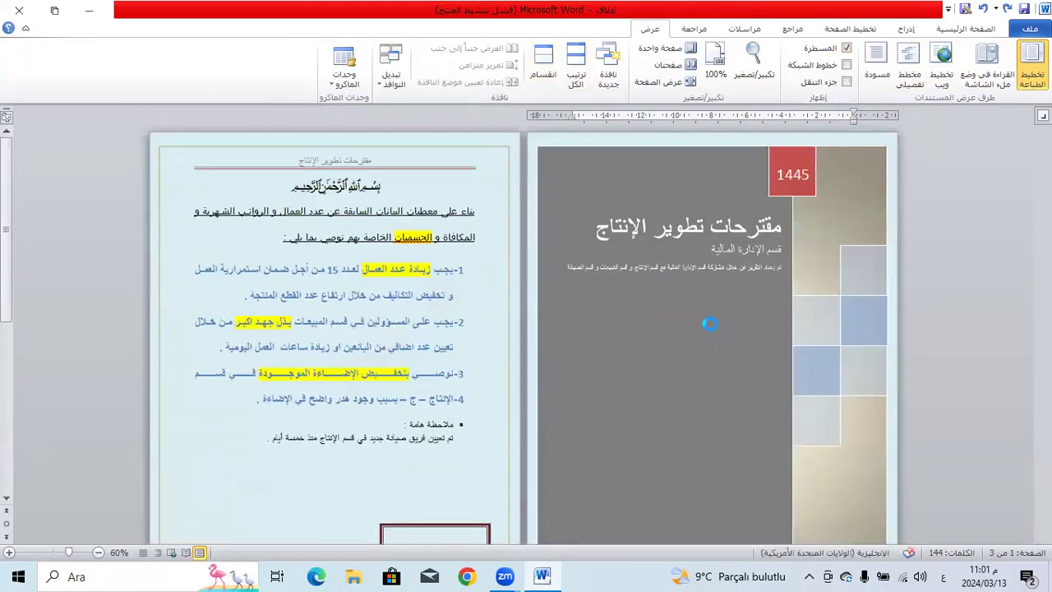
Set up a print to Microsoft Print to PDF with the custom page range 1-2, checking the page preview.
key(ctrl+p)
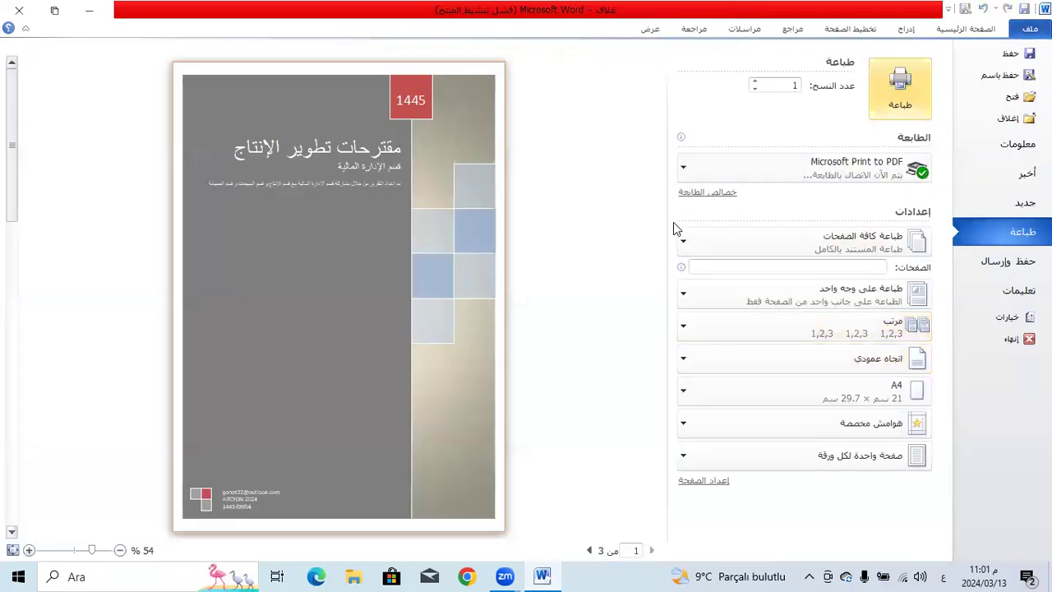
click(864, 168)
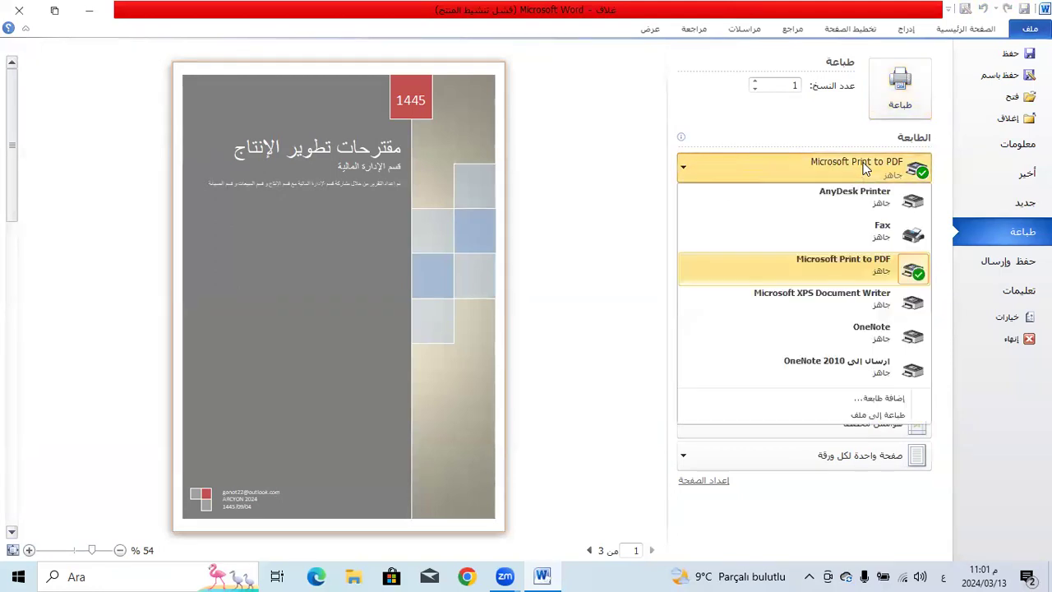
click(858, 268)
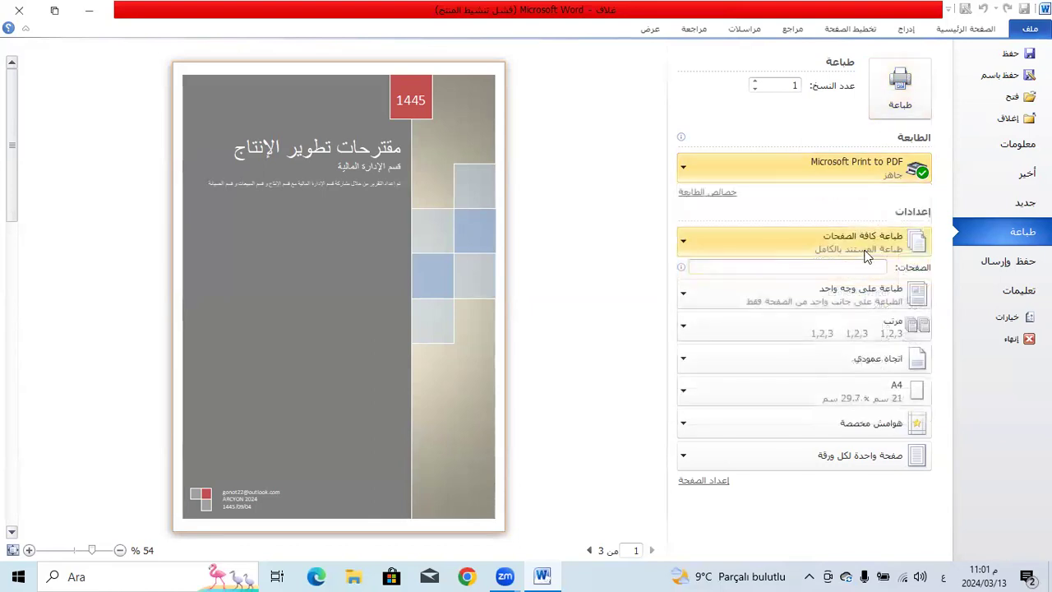
click(865, 255)
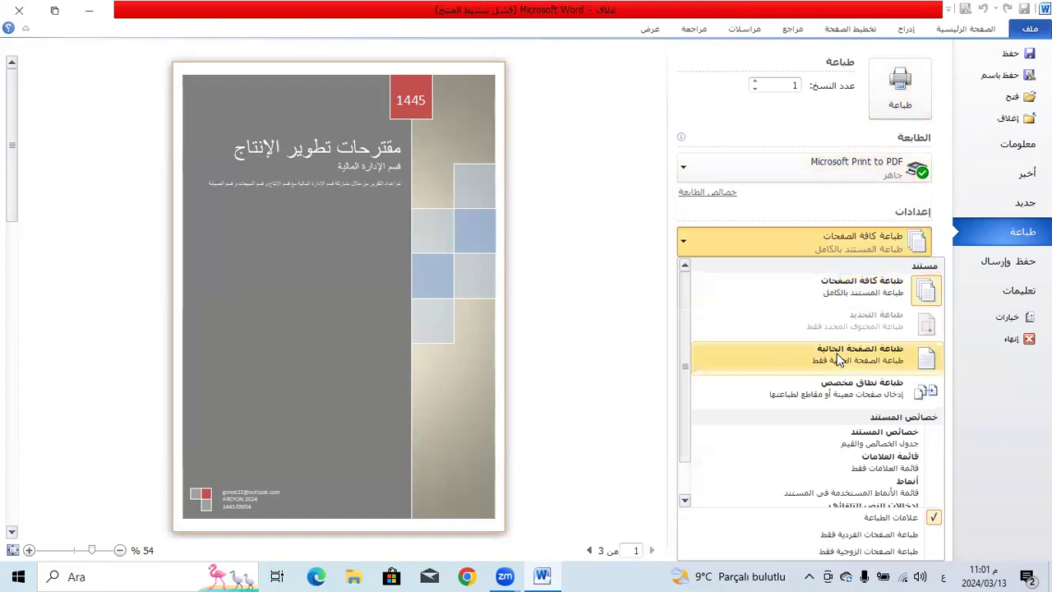
click(853, 390)
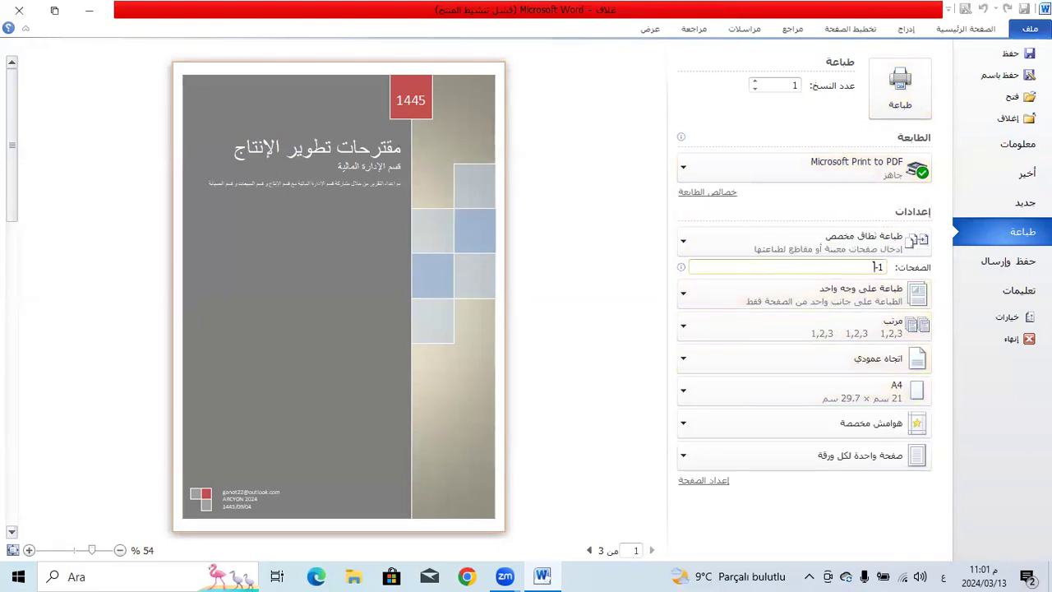
scroll(467, 366, down, 2)
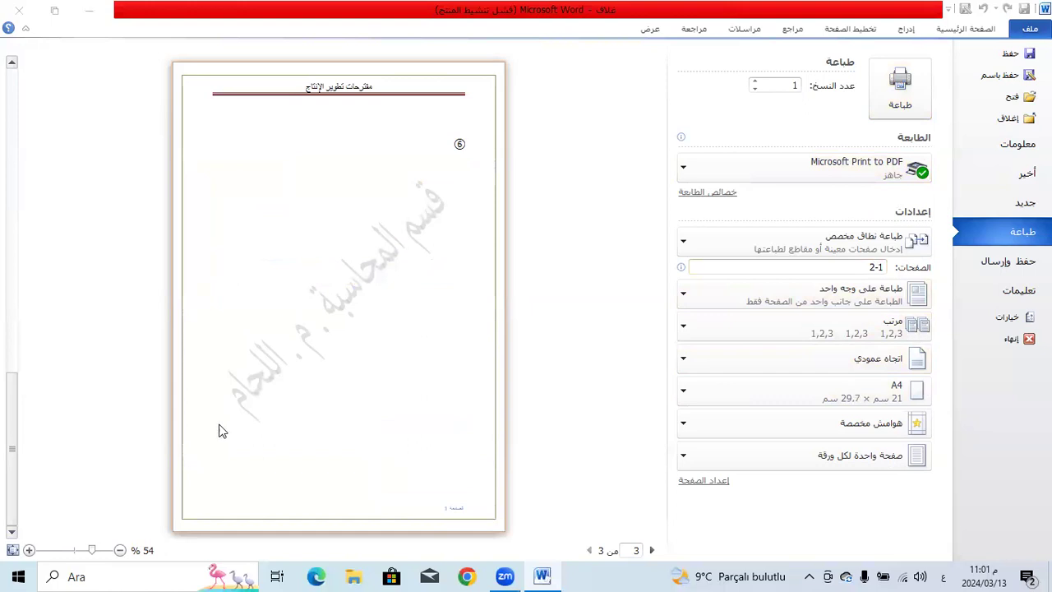
click(865, 251)
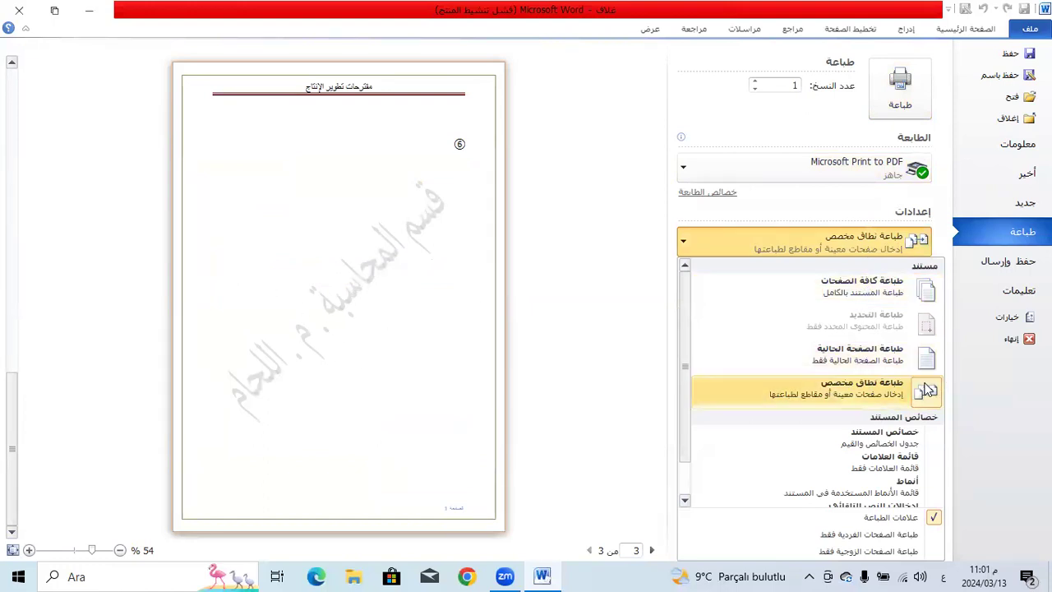
click(862, 393)
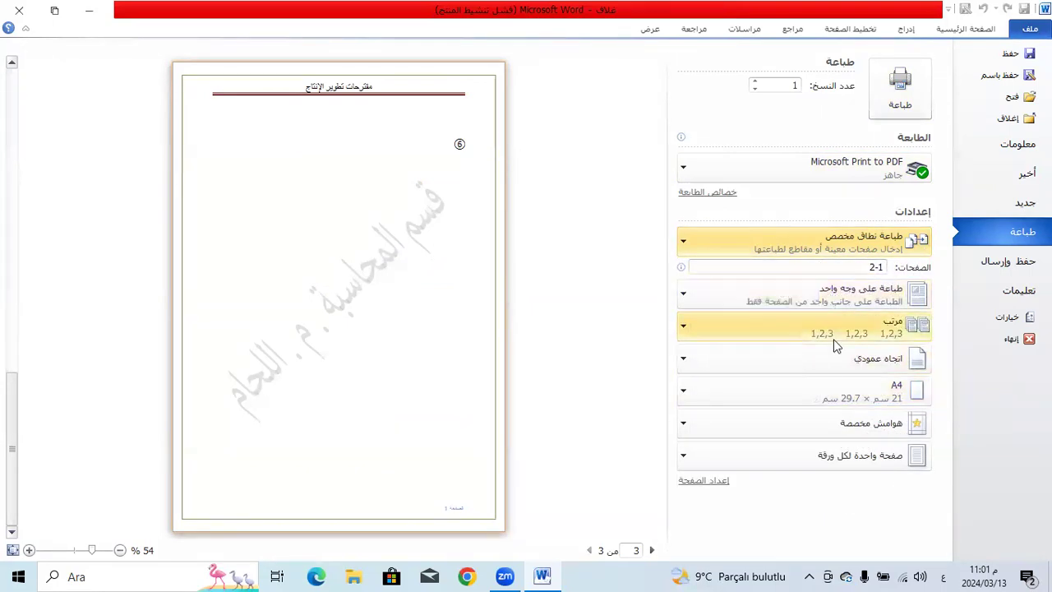
Examine the orientation, paper size and margin choices in the print settings without changing them.
click(849, 366)
click(850, 361)
click(854, 396)
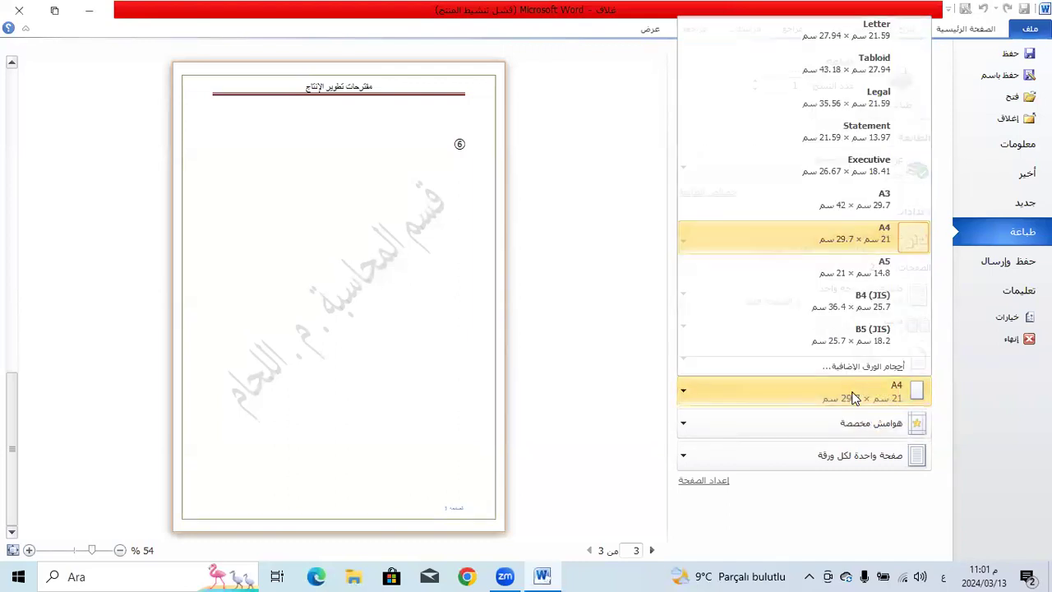
click(831, 422)
click(831, 423)
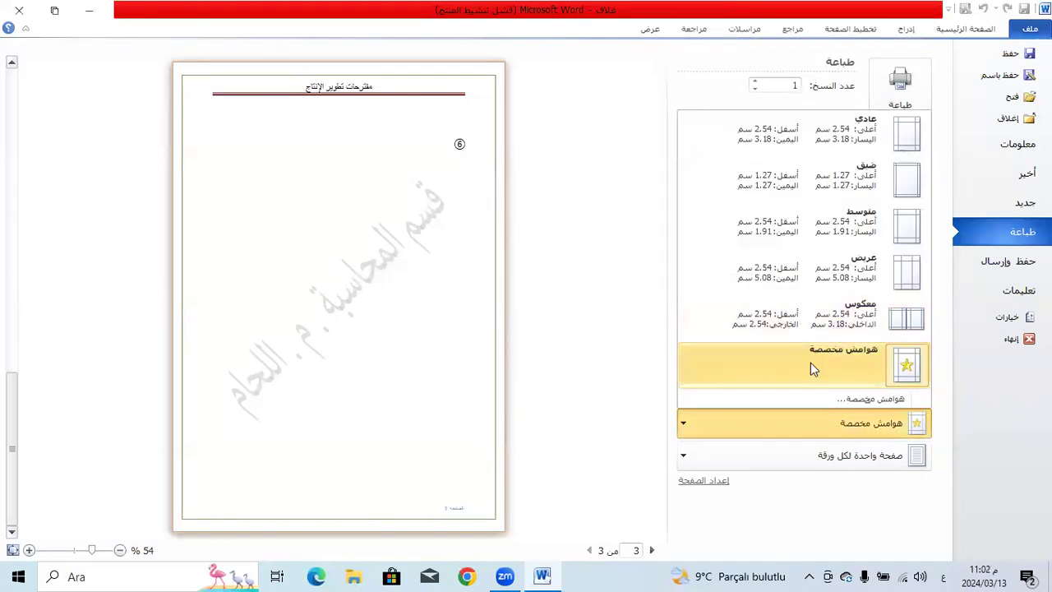
click(561, 375)
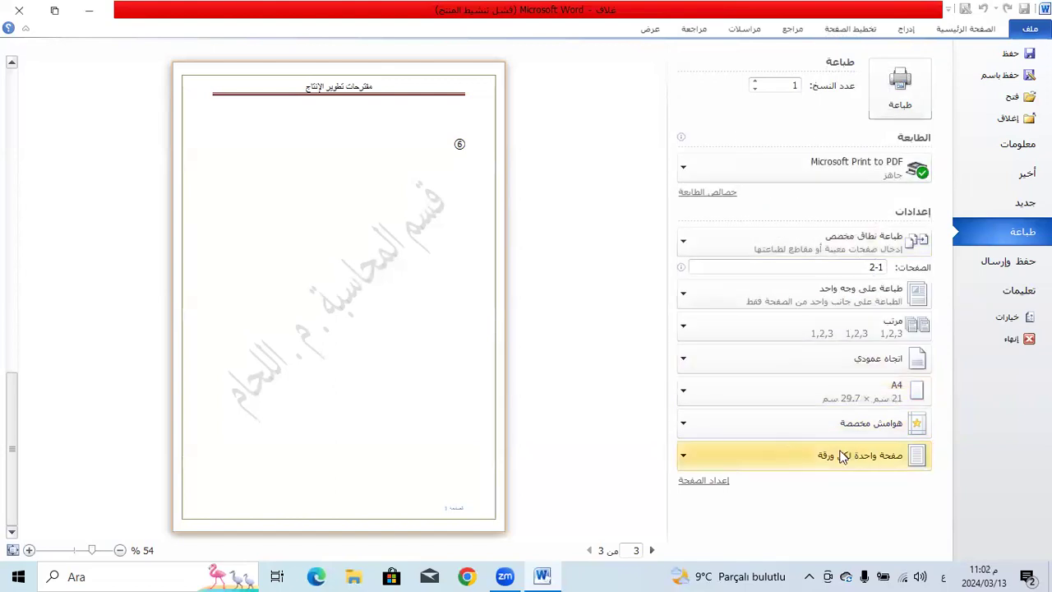
Try printing two pages per sheet, check the preview, and restore one page per sheet.
click(769, 459)
click(890, 269)
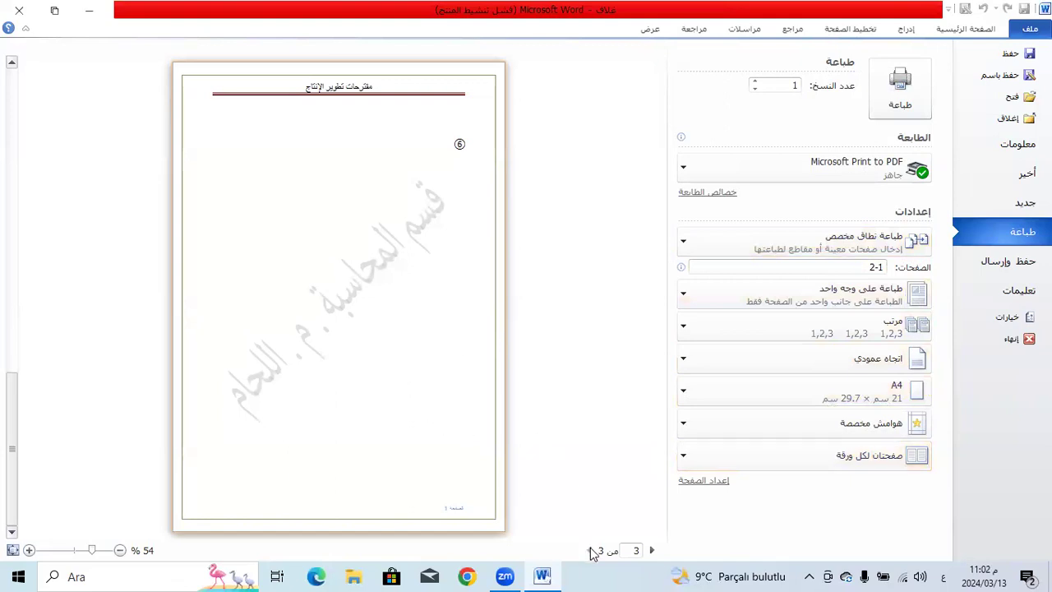
scroll(3, 130, up, 2)
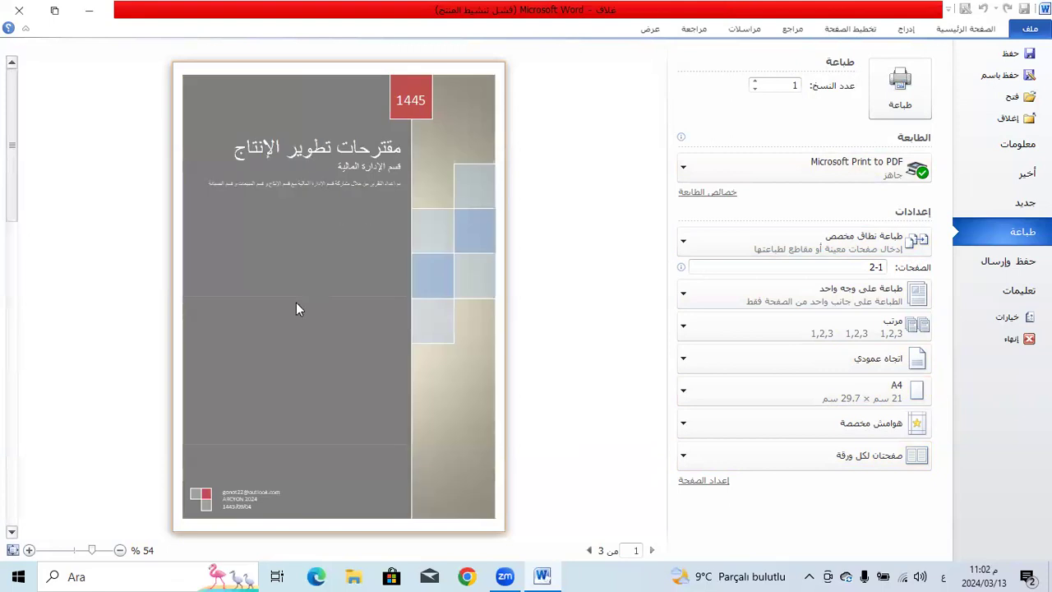
click(816, 456)
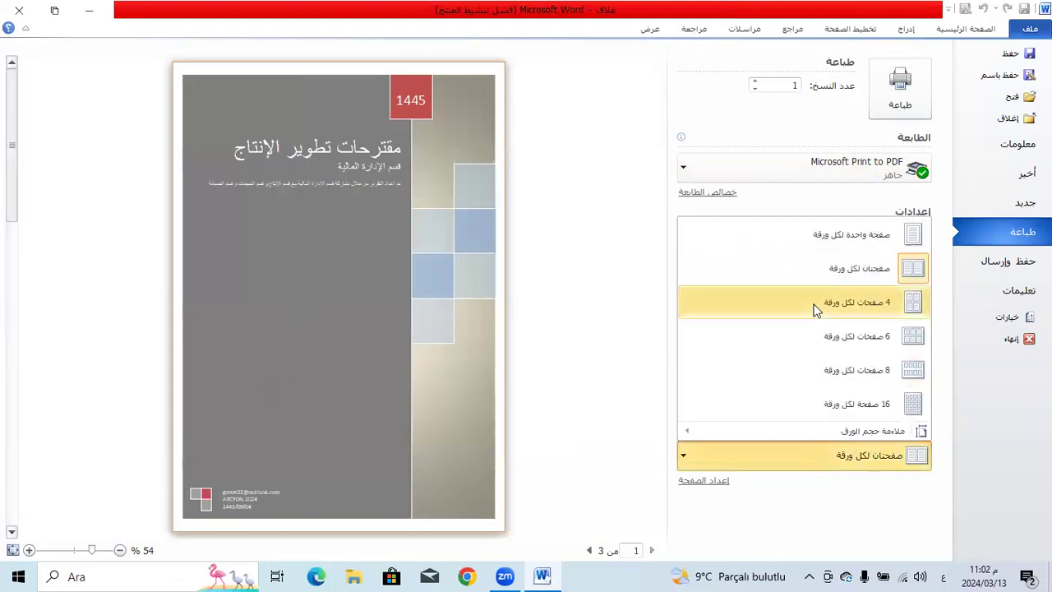
click(853, 246)
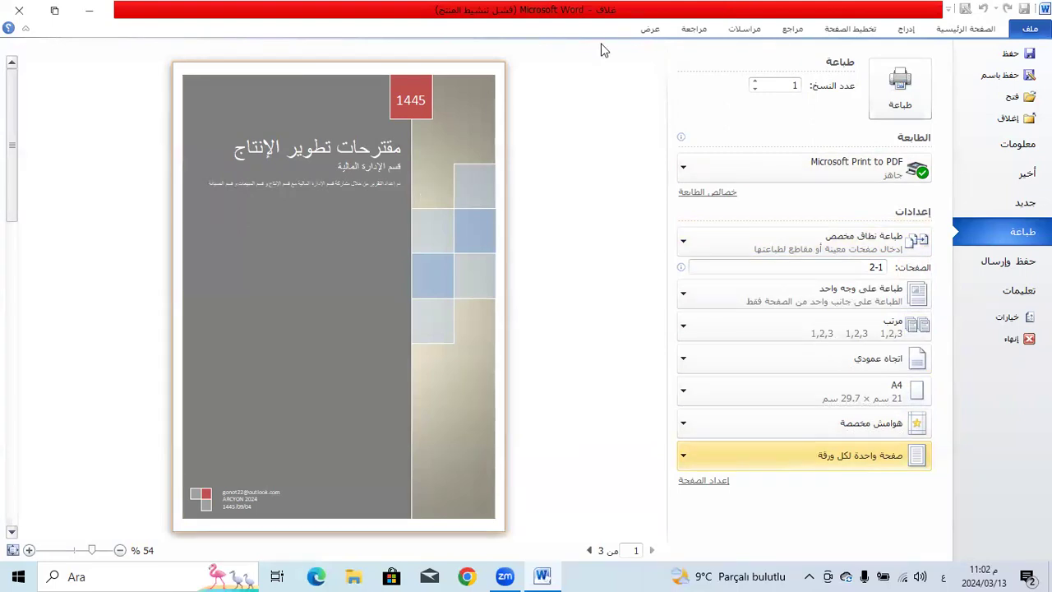
Review the margins, paper and layout settings in Page Setup and accept them as they are.
click(698, 480)
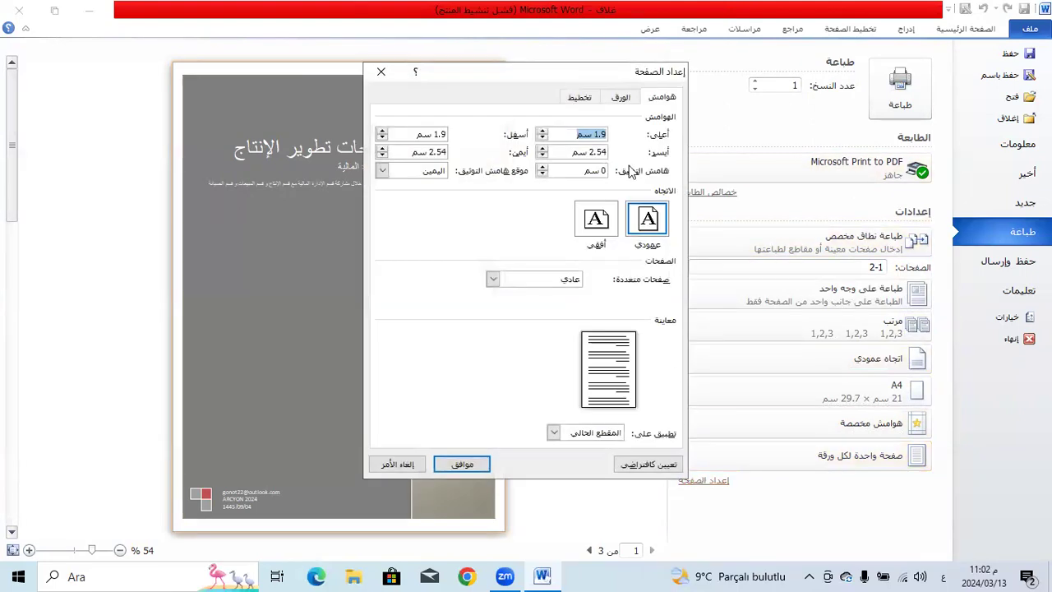
click(622, 100)
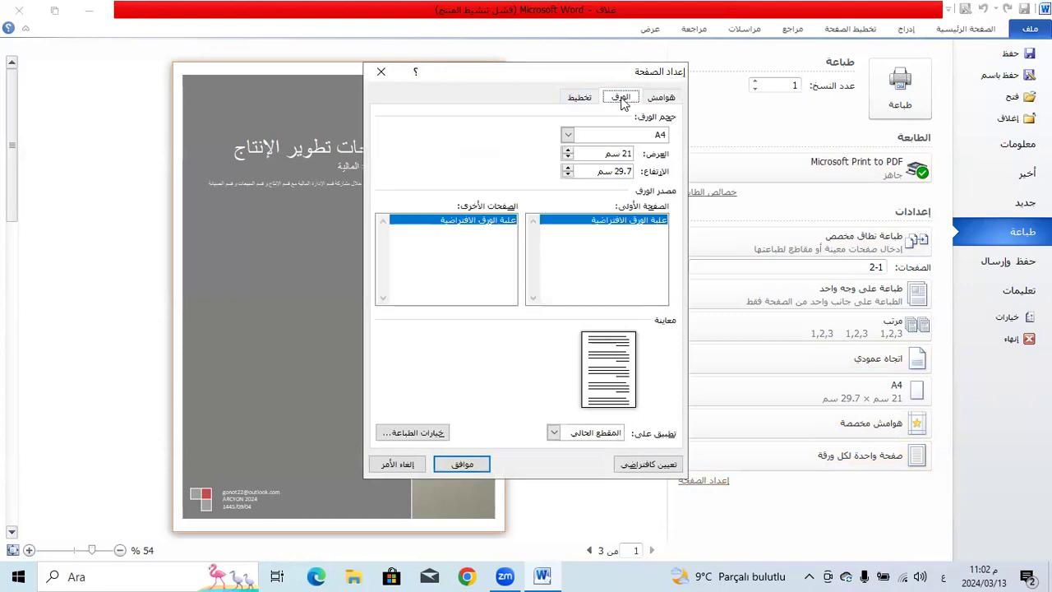
click(579, 98)
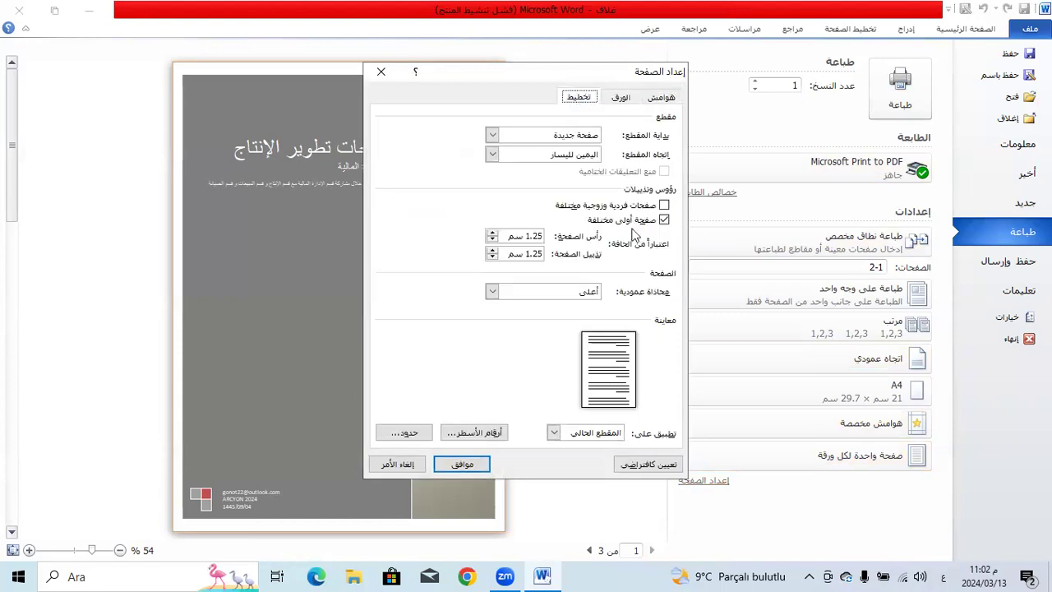
click(454, 465)
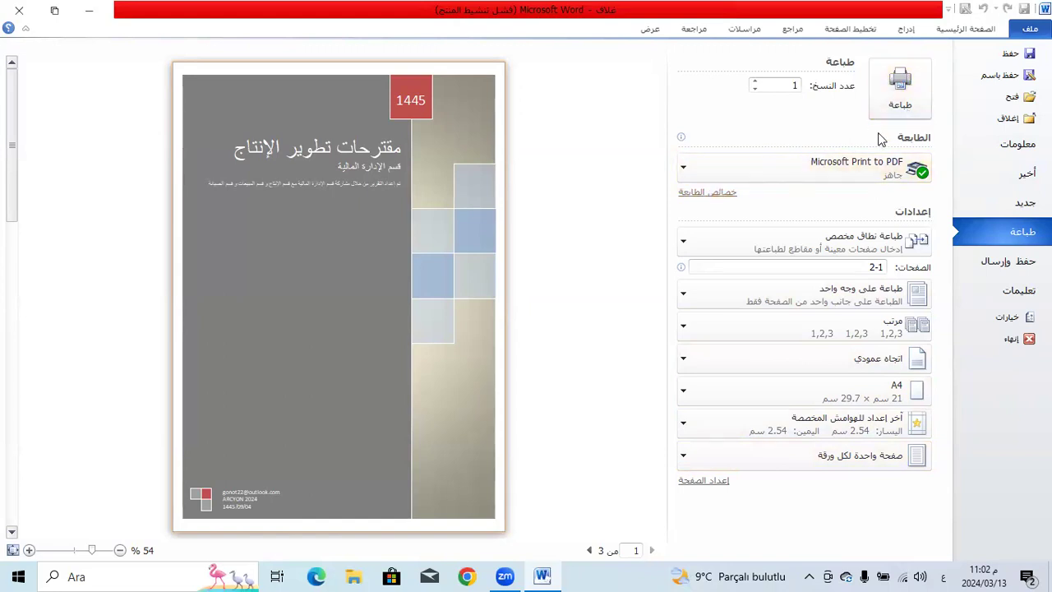
Print the selected pages to a PDF file named تقرير خاص on the desktop.
mouse_move(879, 140)
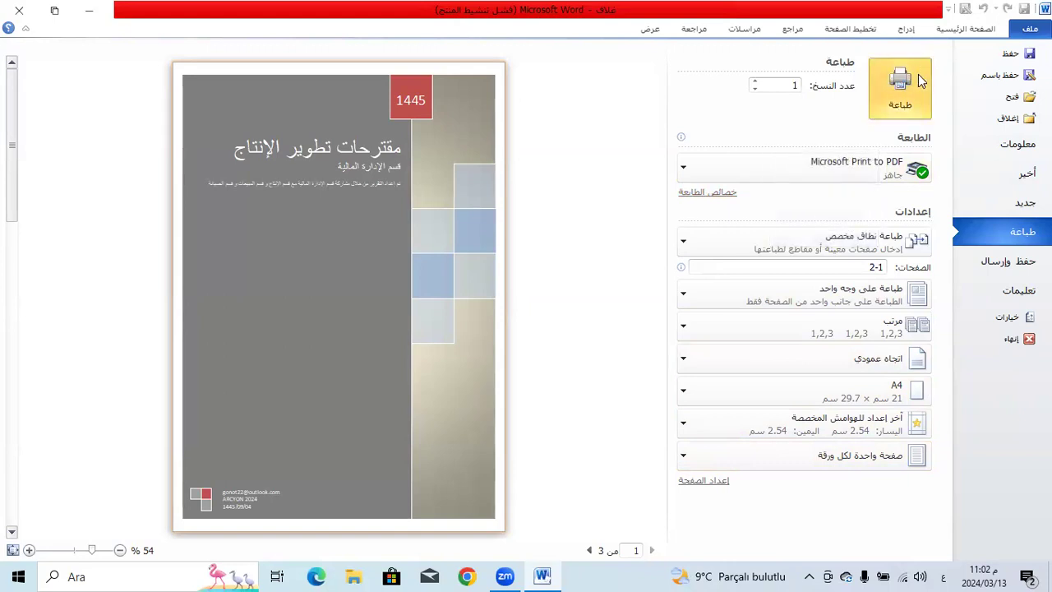
click(892, 105)
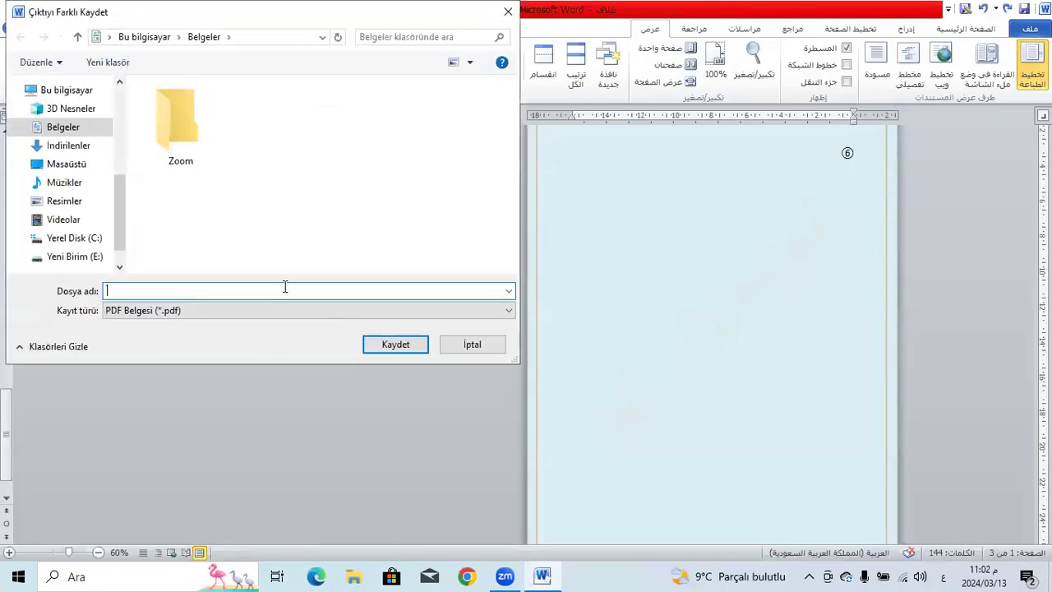
text(خاص)
click(78, 152)
click(77, 162)
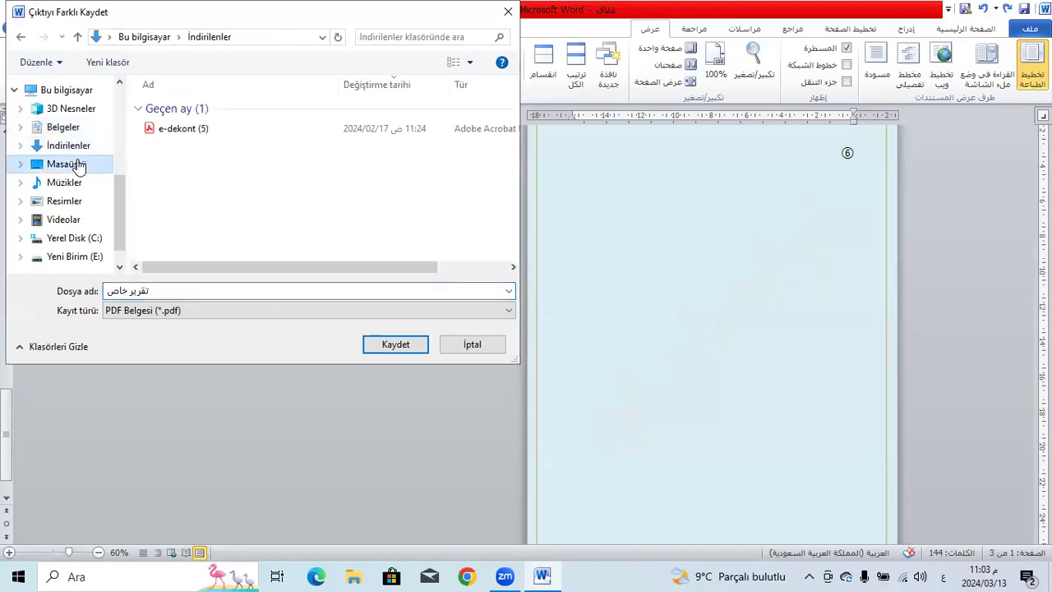
click(380, 344)
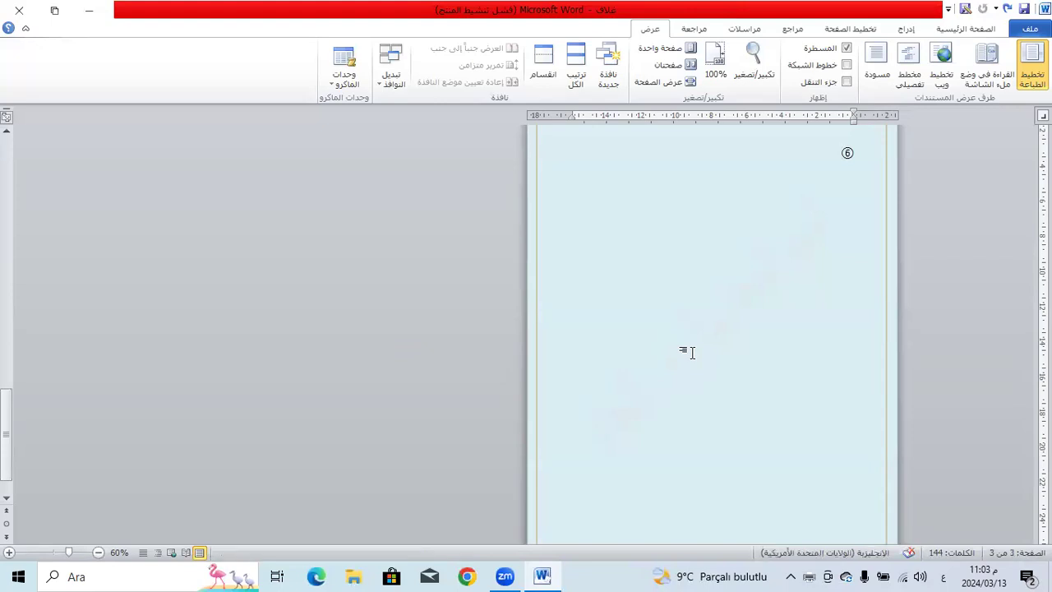
Close the Word document, open the تقرير خاص PDF from the desktop, check its pages and close it.
click(19, 10)
click(598, 317)
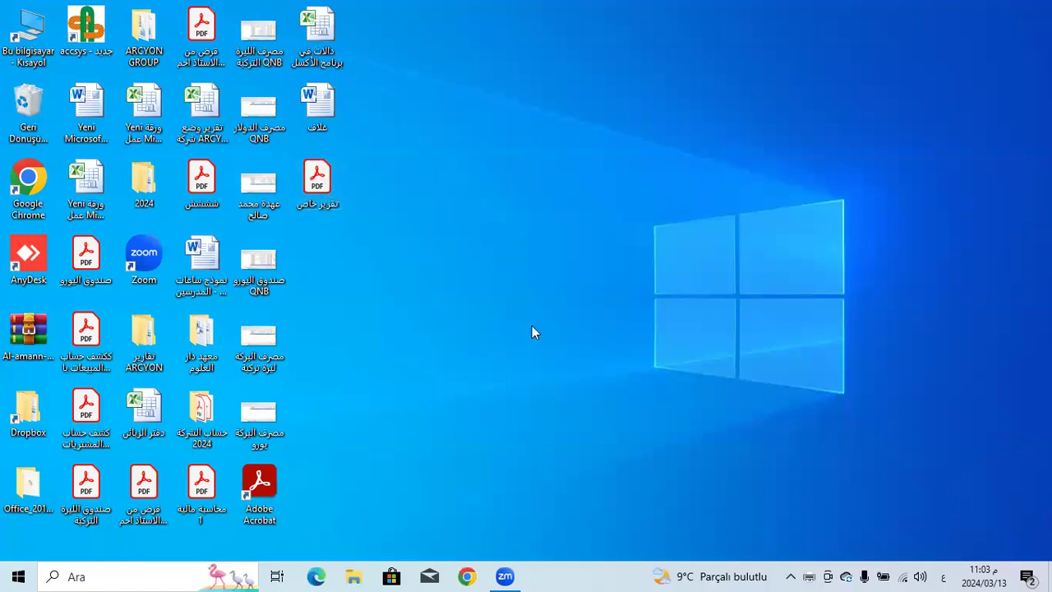
double_click(317, 182)
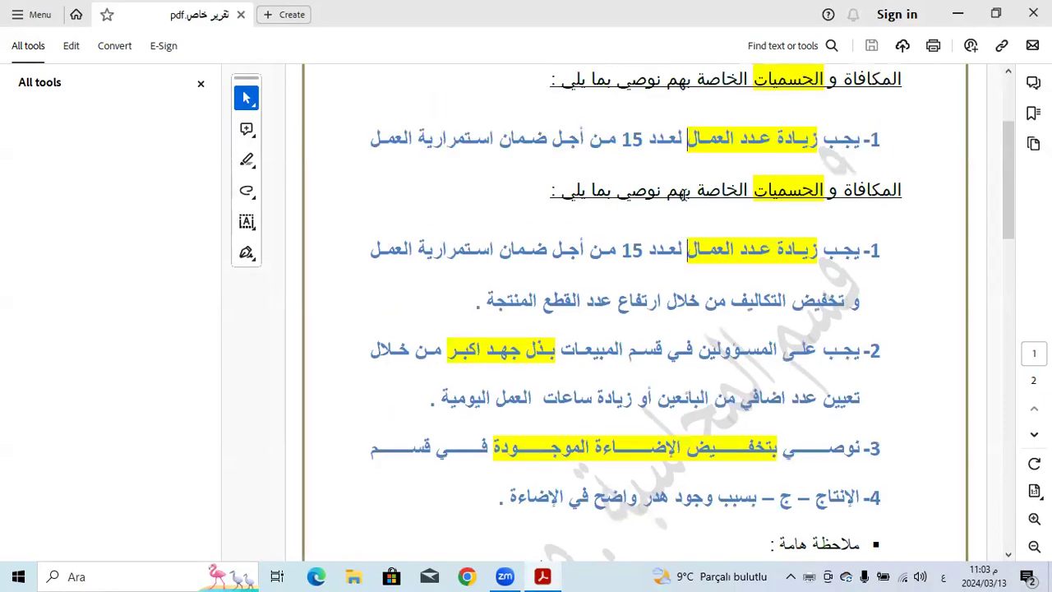
scroll(682, 194, down, 2)
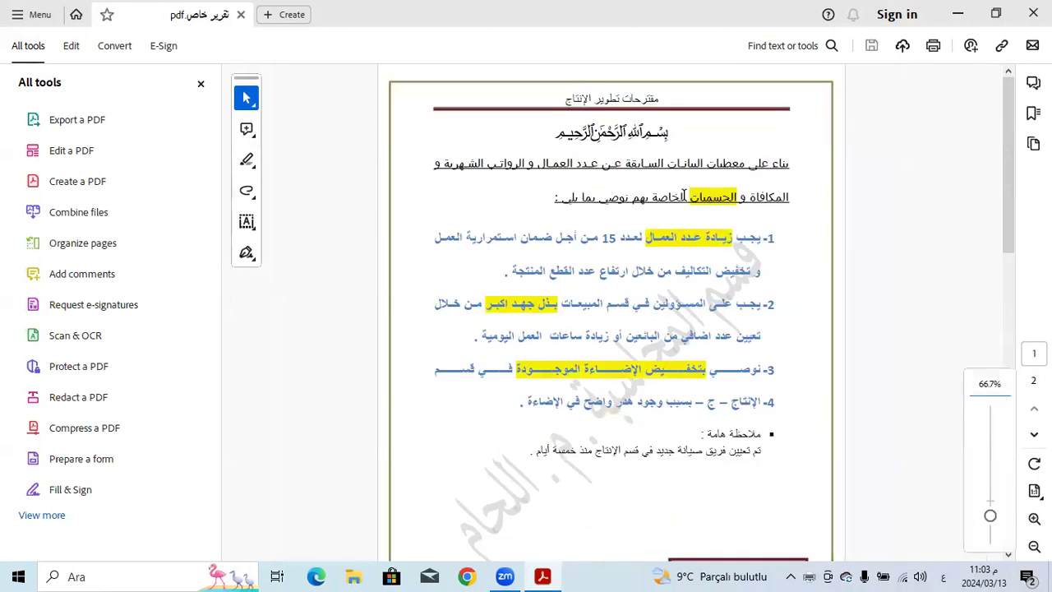
scroll(682, 196, down, 10)
scroll(683, 197, up, 5)
scroll(749, 174, up, 4)
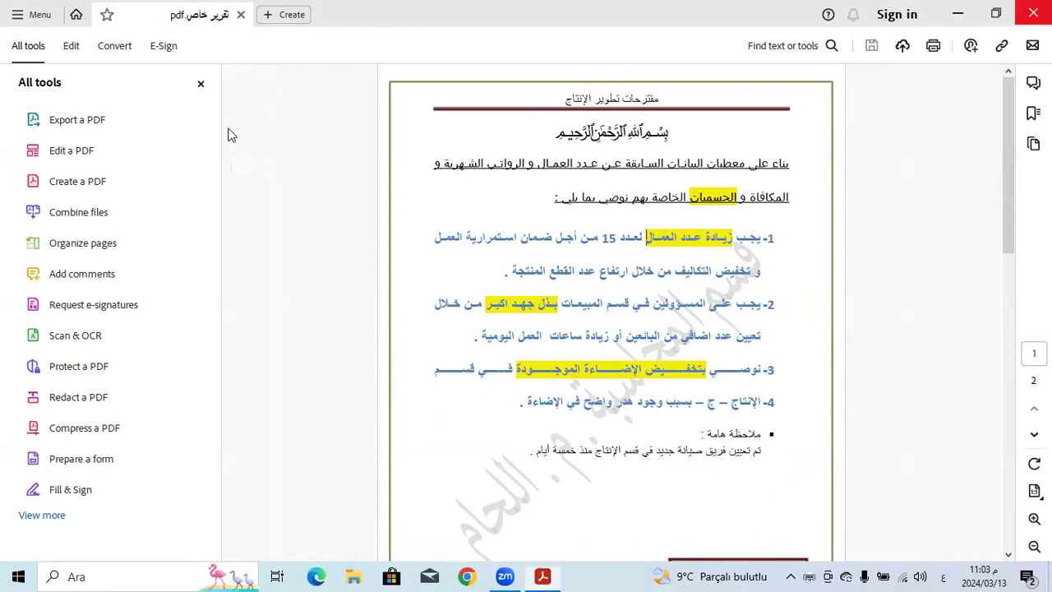
key(alt+F4)
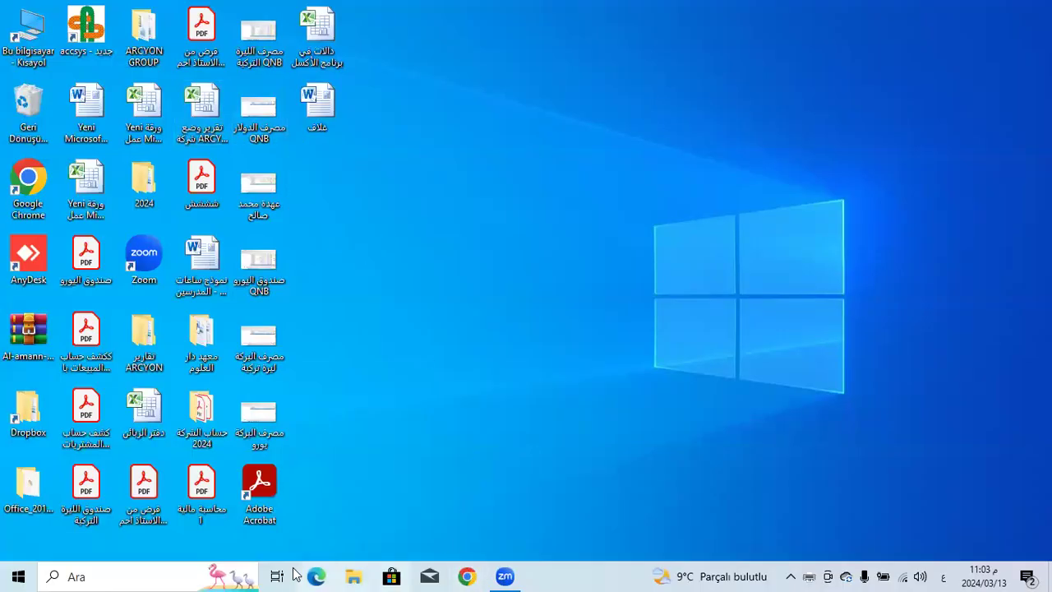
Reopen the غلاف Word document from the desktop and dismiss the Office activation wizard.
double_click(315, 107)
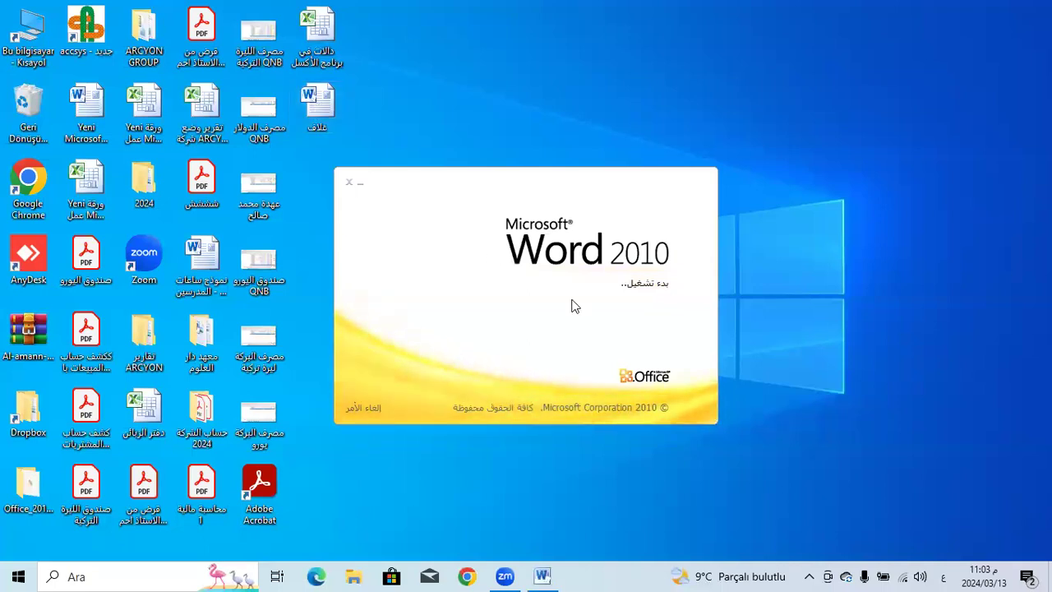
scroll(685, 368, down, 6)
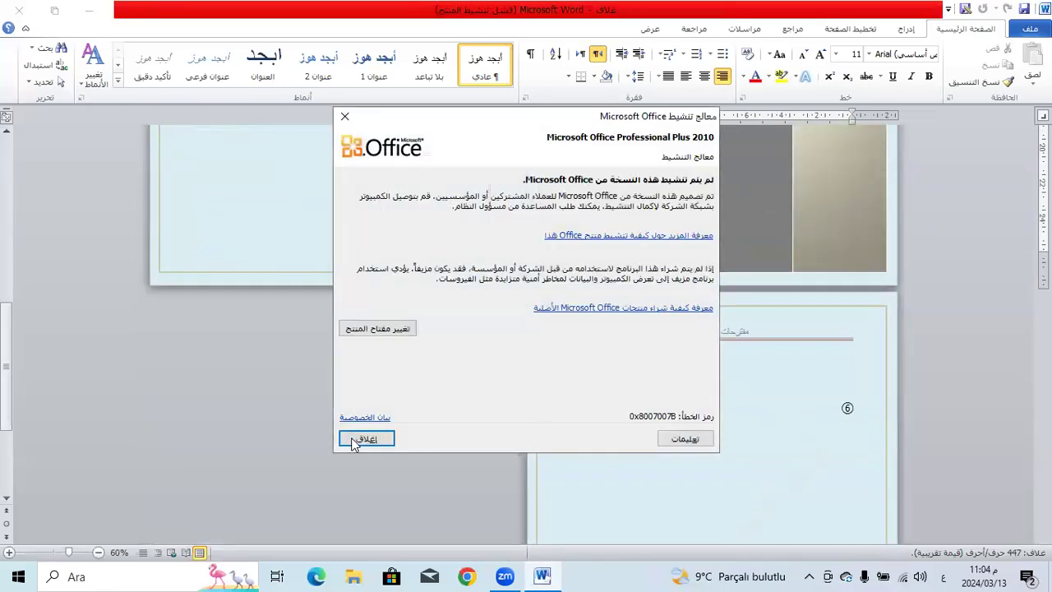
key(Escape)
Delete the circled 6 together with the third page it occupied, and save the document.
drag(838, 408, 855, 408)
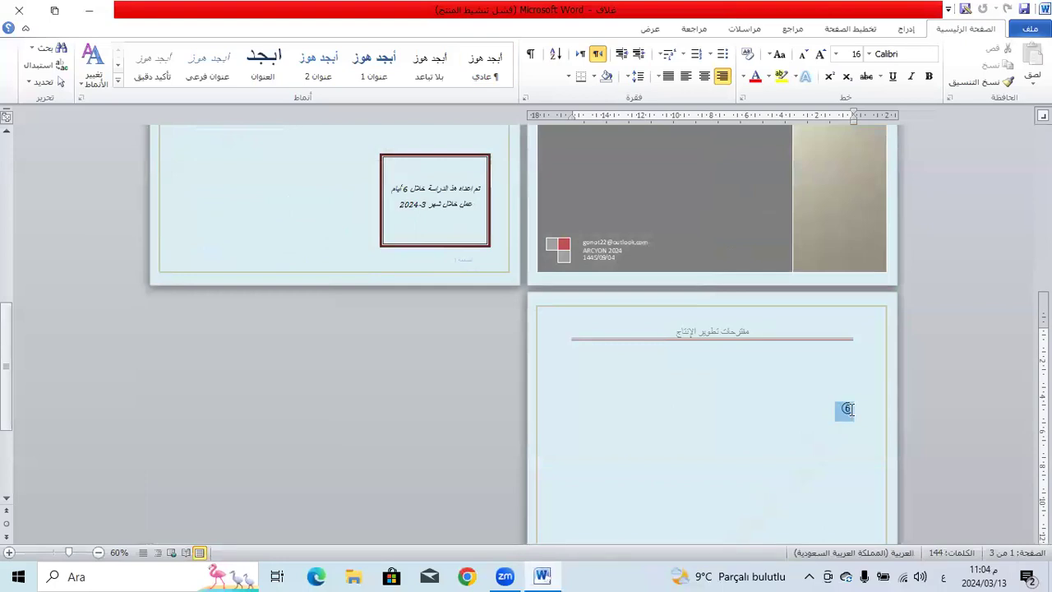
key(Delete)
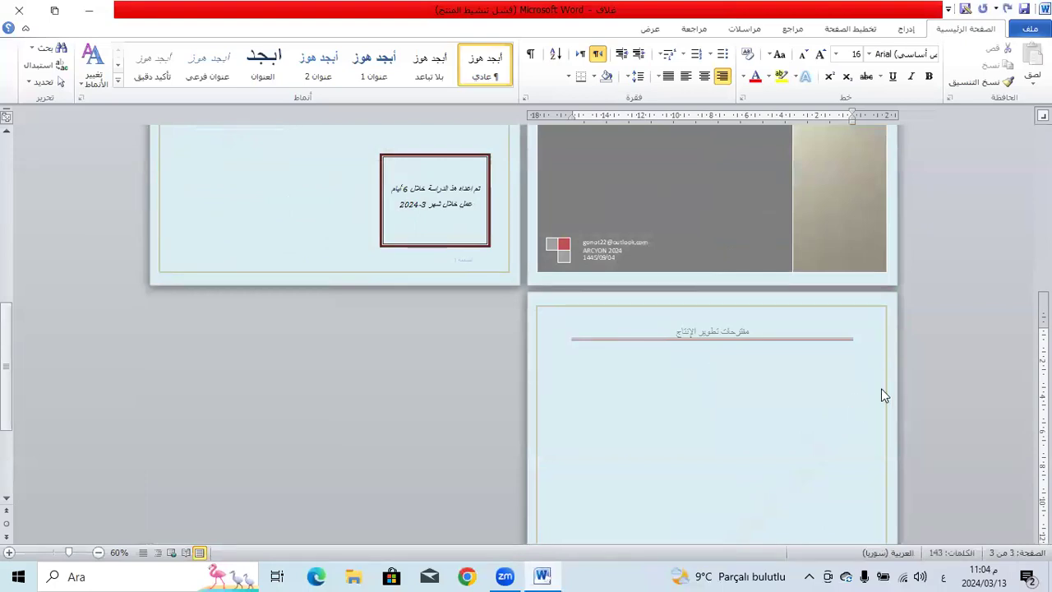
click(852, 422)
key(BackSpace)
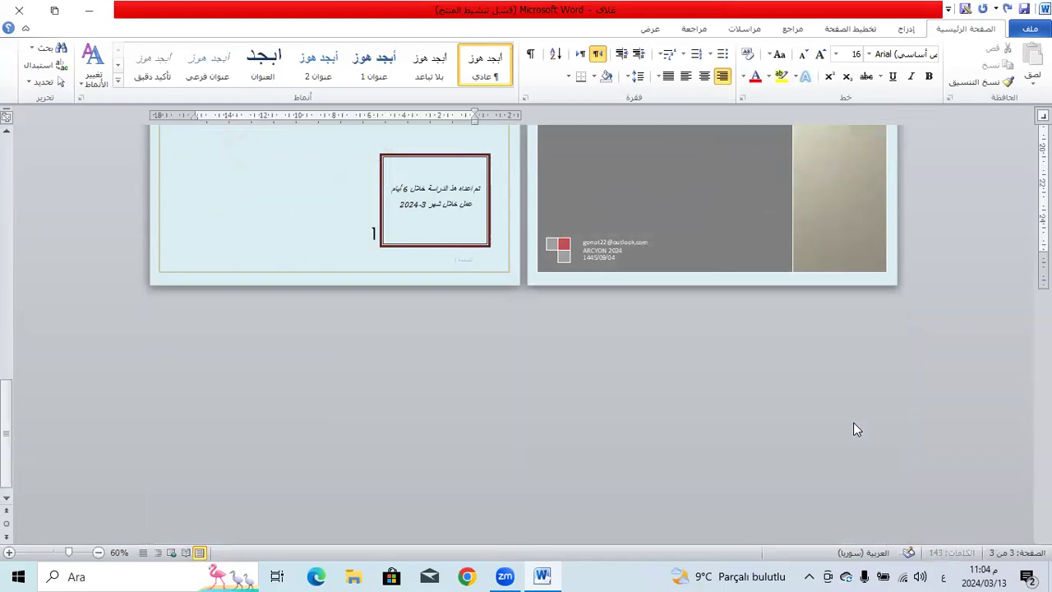
scroll(465, 266, up, 1)
key(ctrl+s)
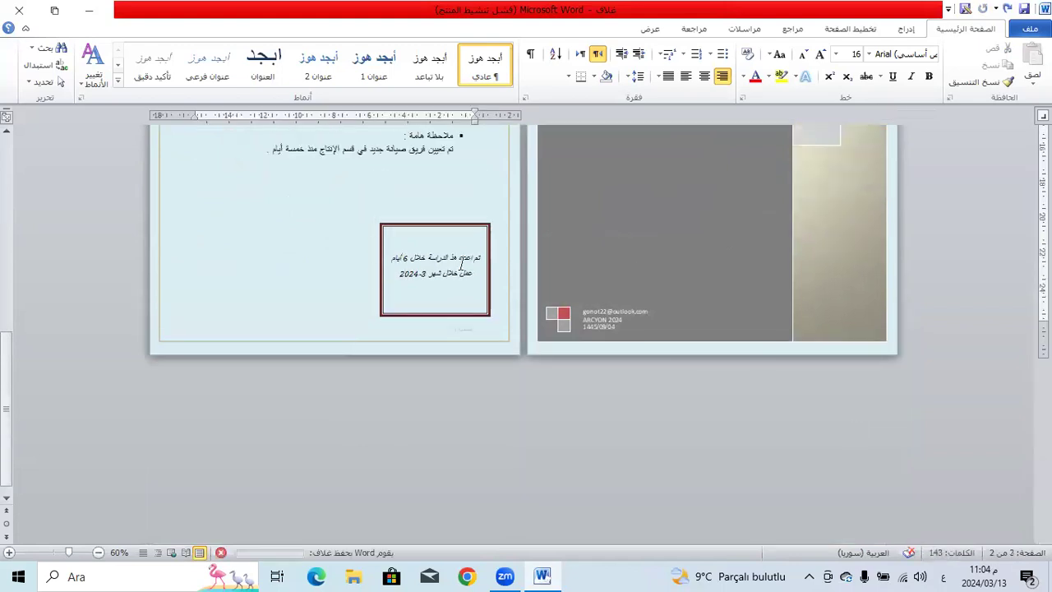